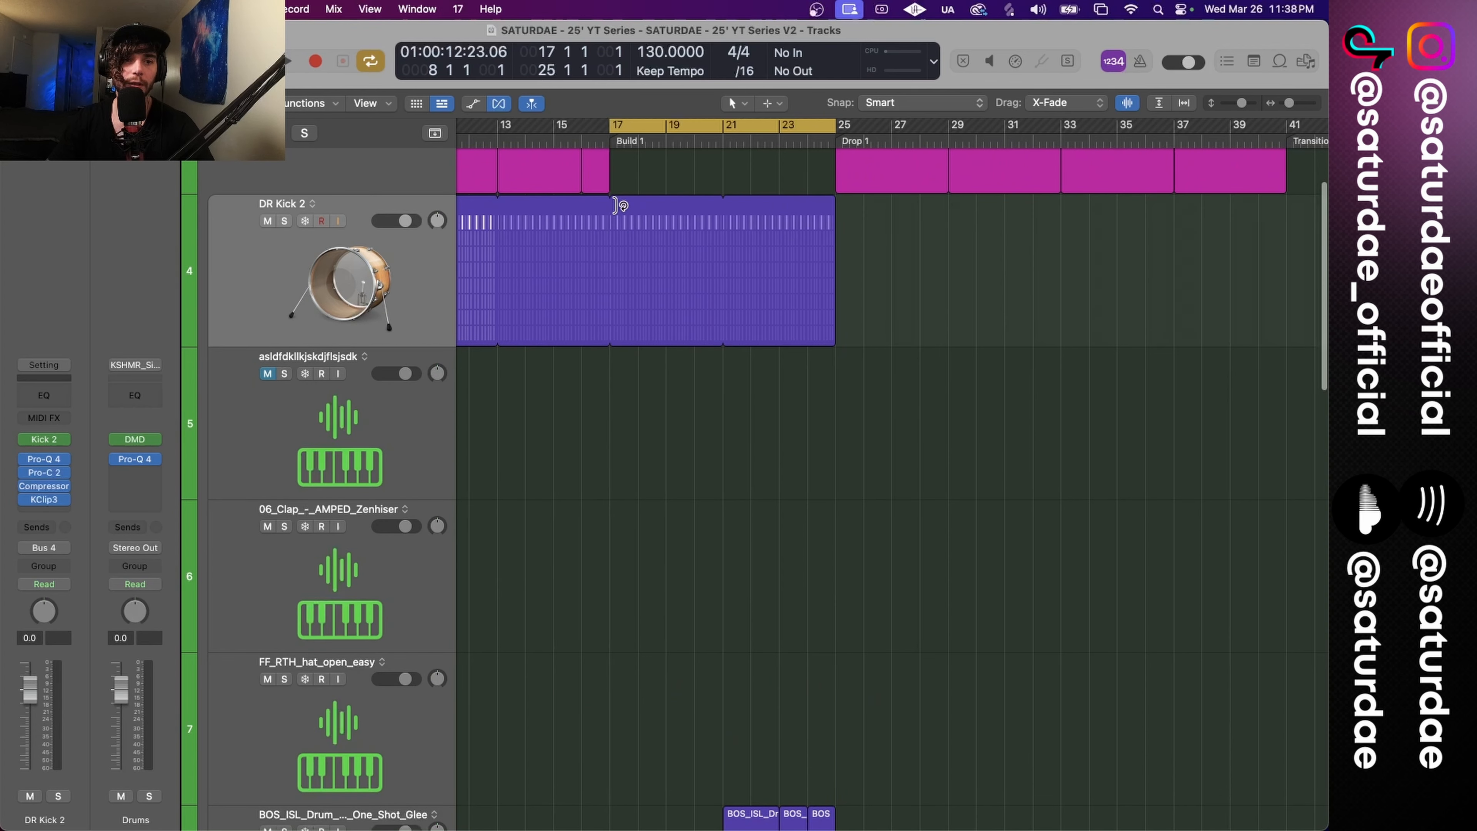
Step: Shorten the looped DR Kick 2 pattern to end at bar 17 and convert its loops to separate regions
{"action": "left_click_drag", "start_coordinate": [617, 205], "coordinate": [610, 205]}
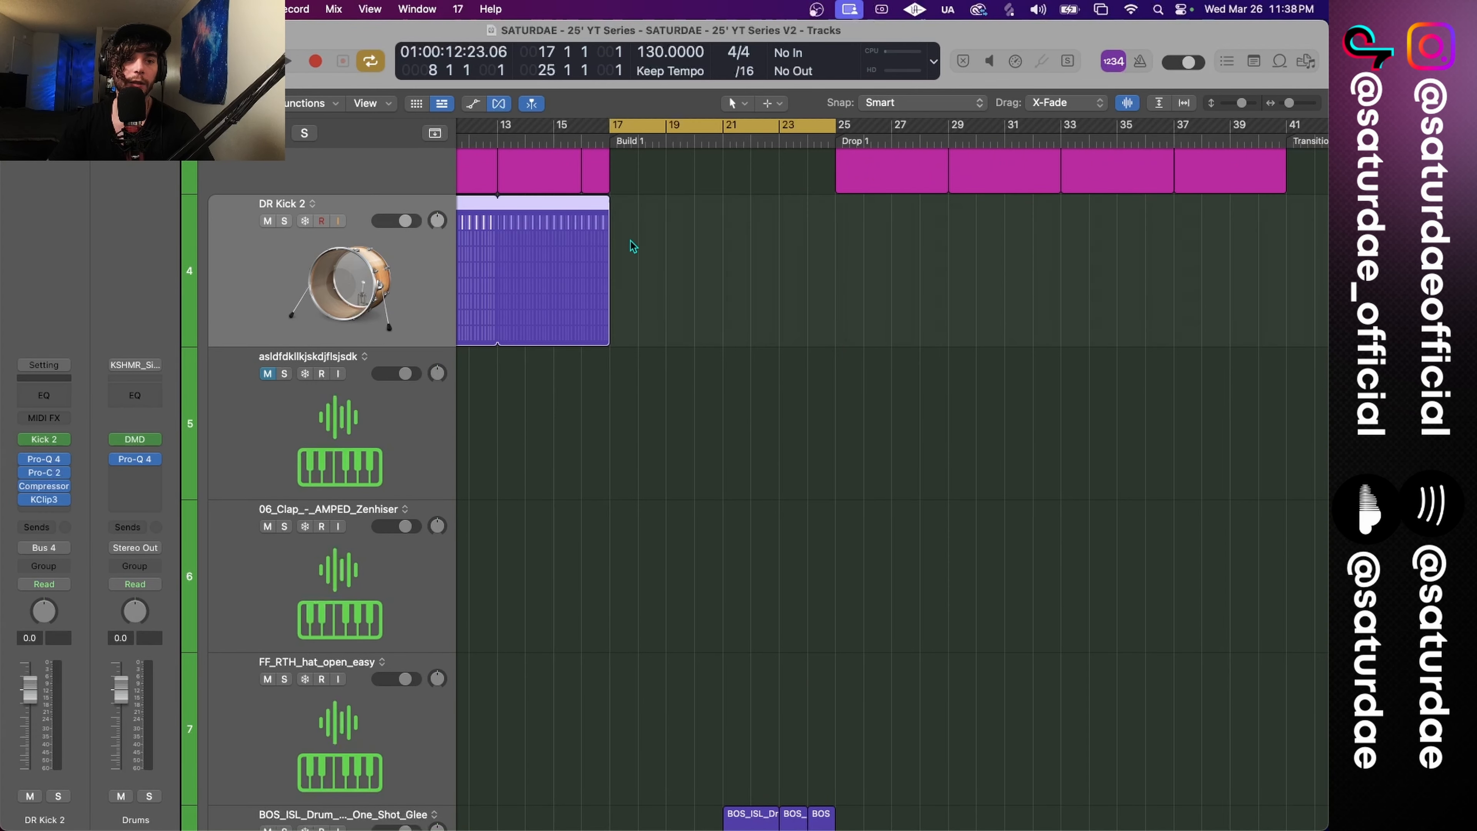
{"action": "scroll", "coordinate": [631, 244], "scroll_direction": "right", "scroll_amount": 2}
{"action": "scroll", "coordinate": [633, 245], "scroll_direction": "up", "scroll_amount": 6}
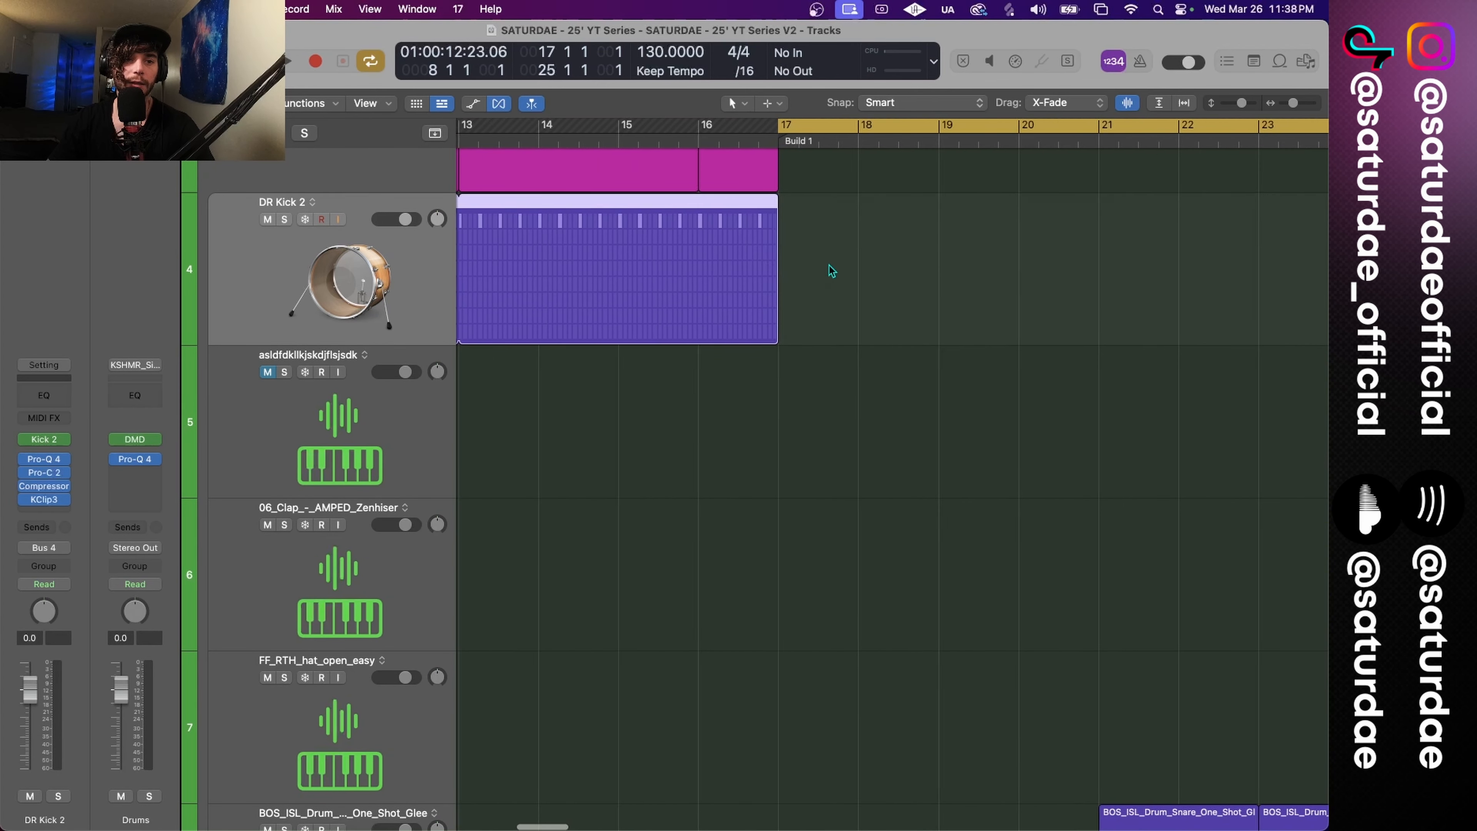
{"action": "left_click_drag", "start_coordinate": [764, 285], "coordinate": [589, 302]}
{"action": "key", "text": "ctrl+l"}
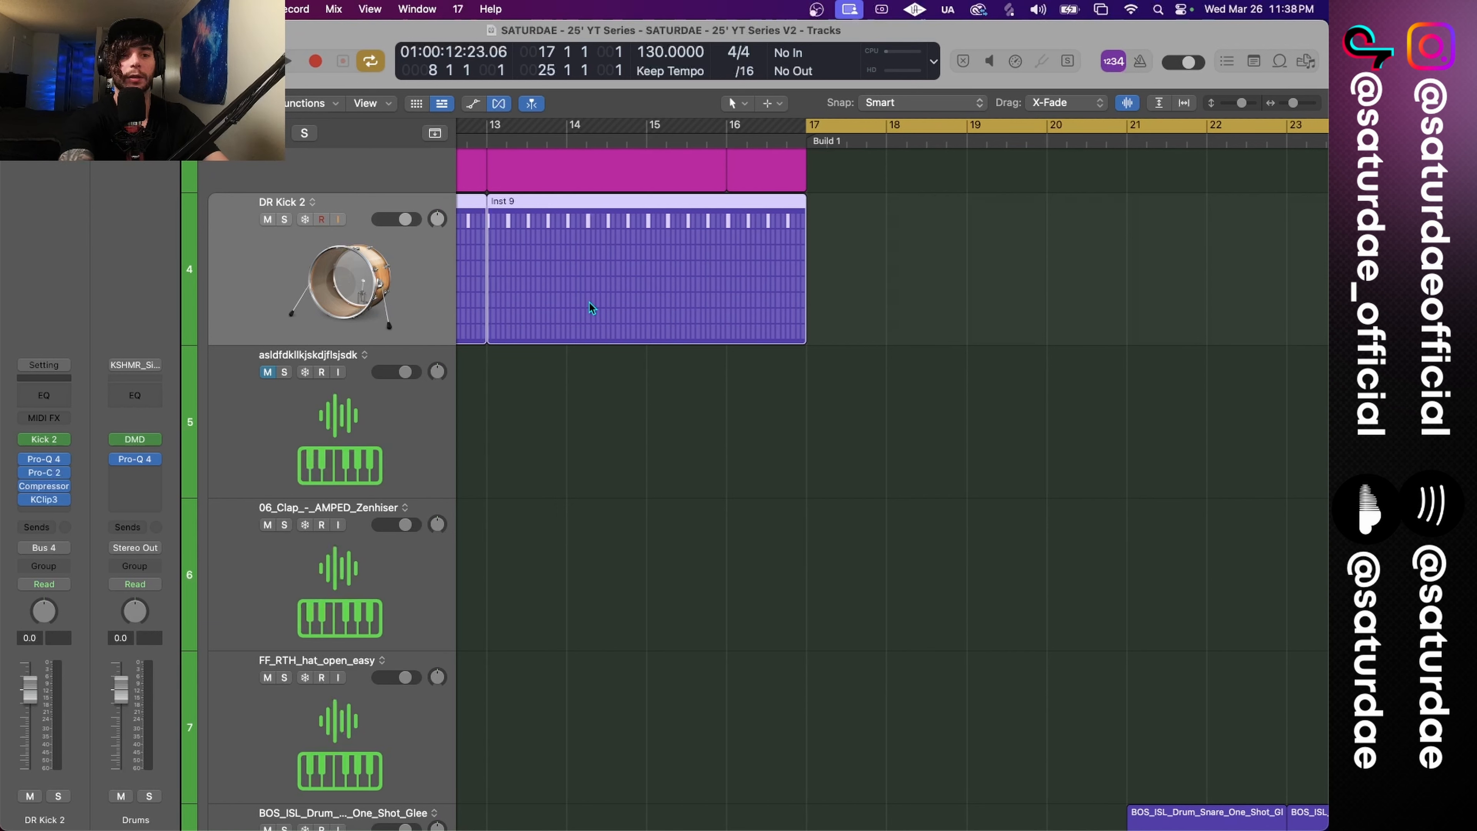
{"action": "left_click", "coordinate": [947, 260]}
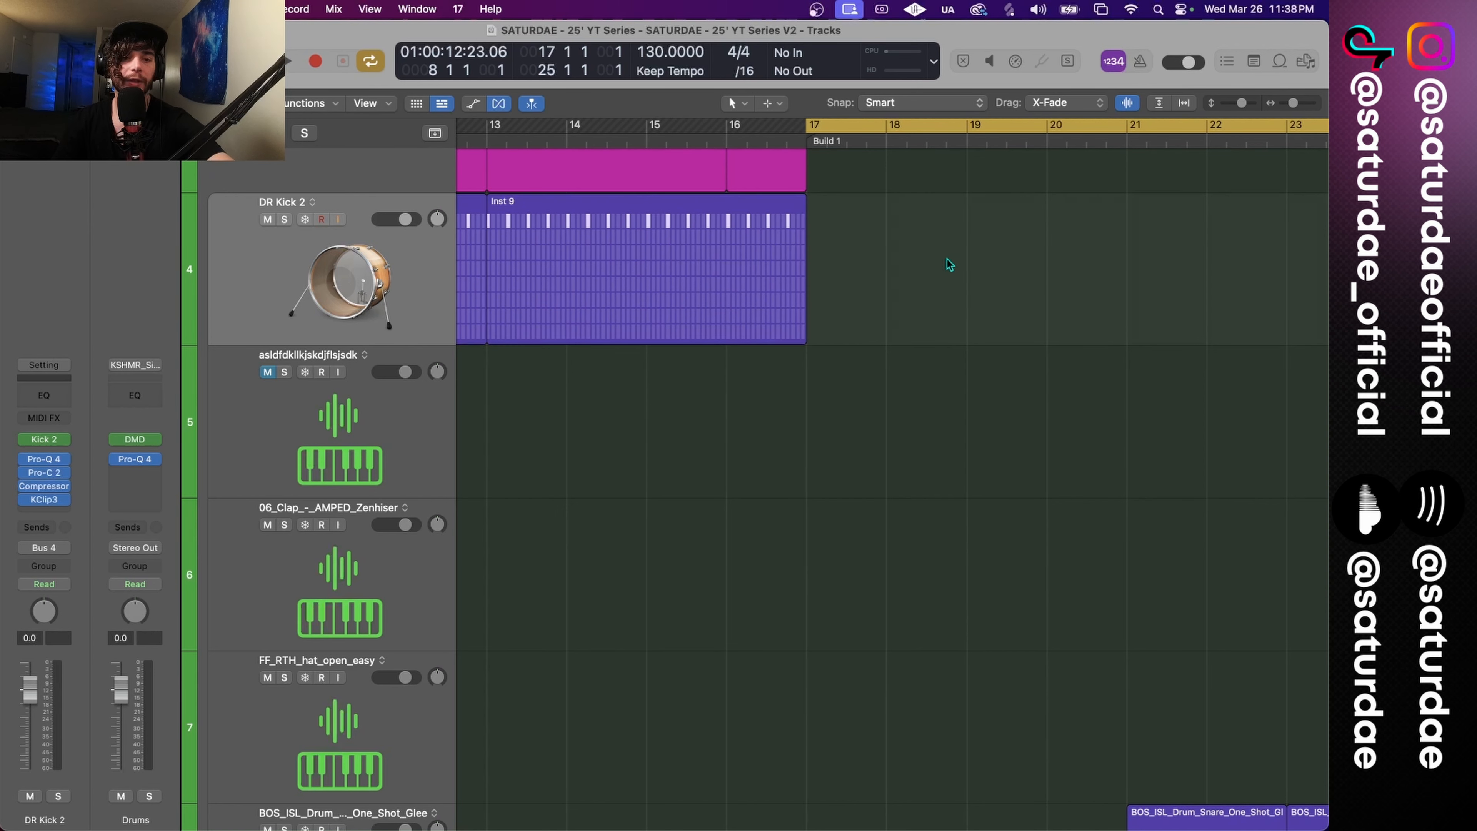
{"action": "double_click", "coordinate": [643, 266]}
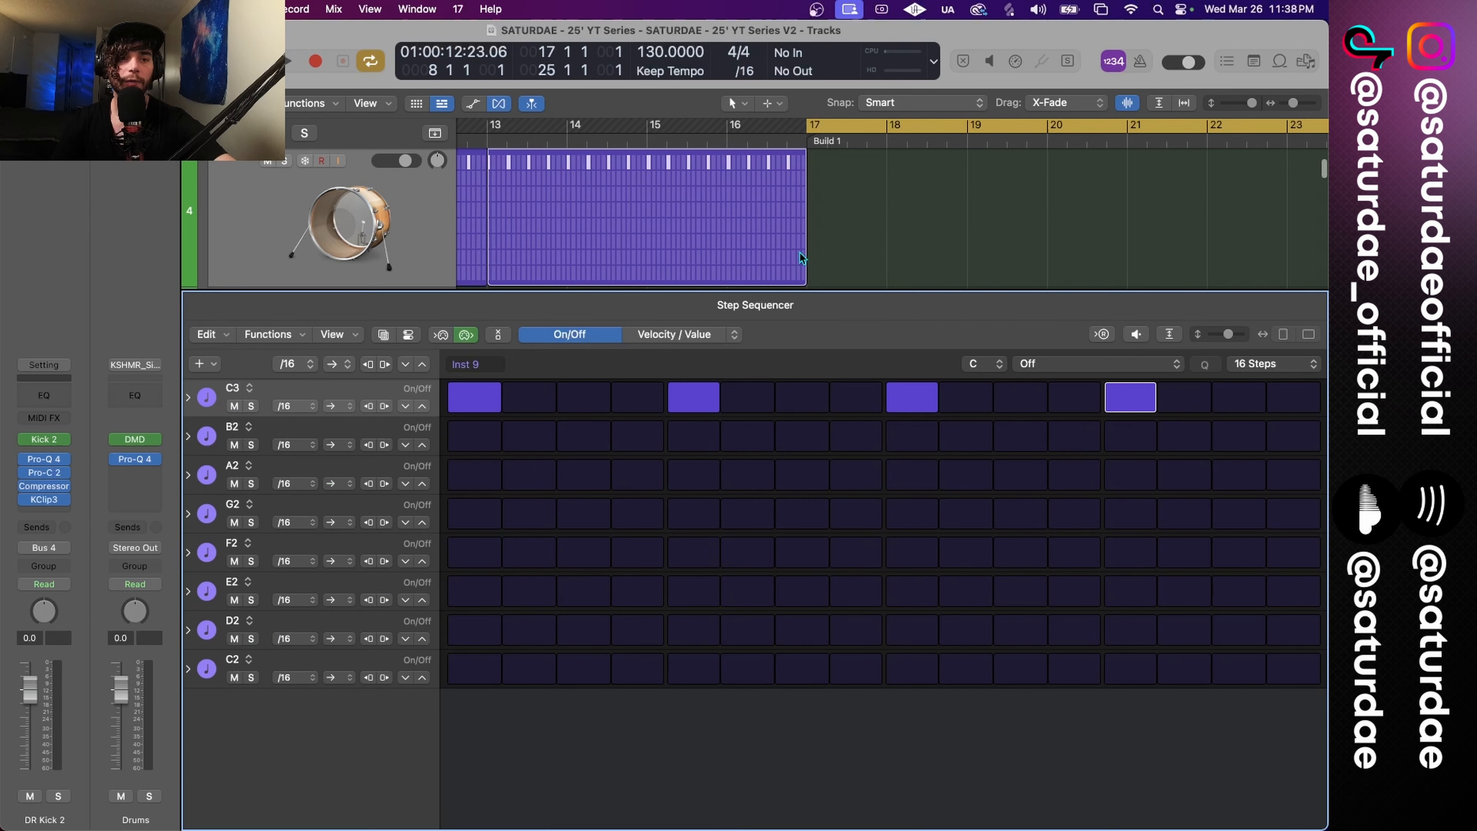
{"action": "left_click_drag", "start_coordinate": [898, 402], "coordinate": [1180, 401]}
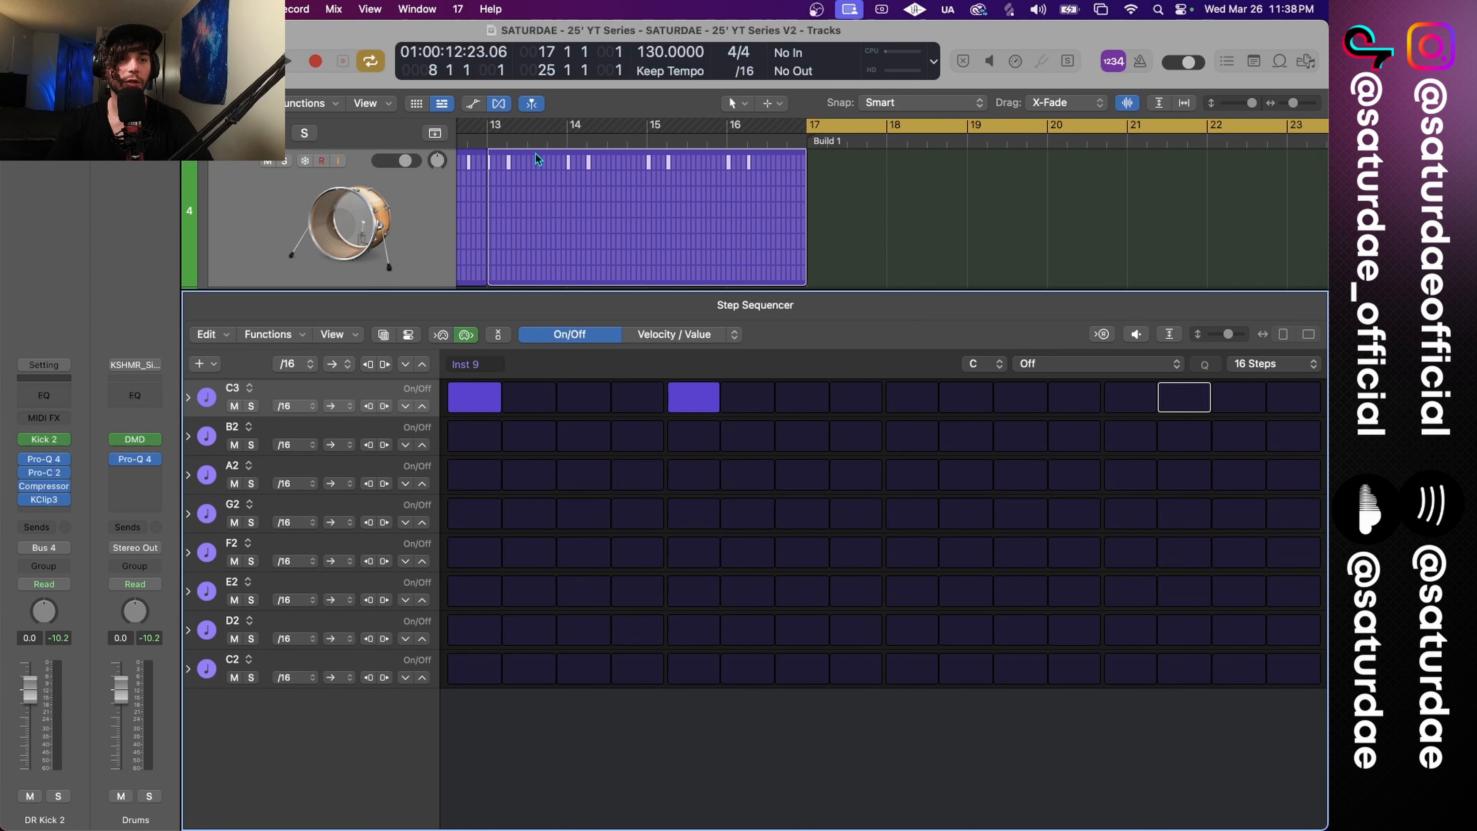
{"action": "left_click", "coordinate": [1128, 397]}
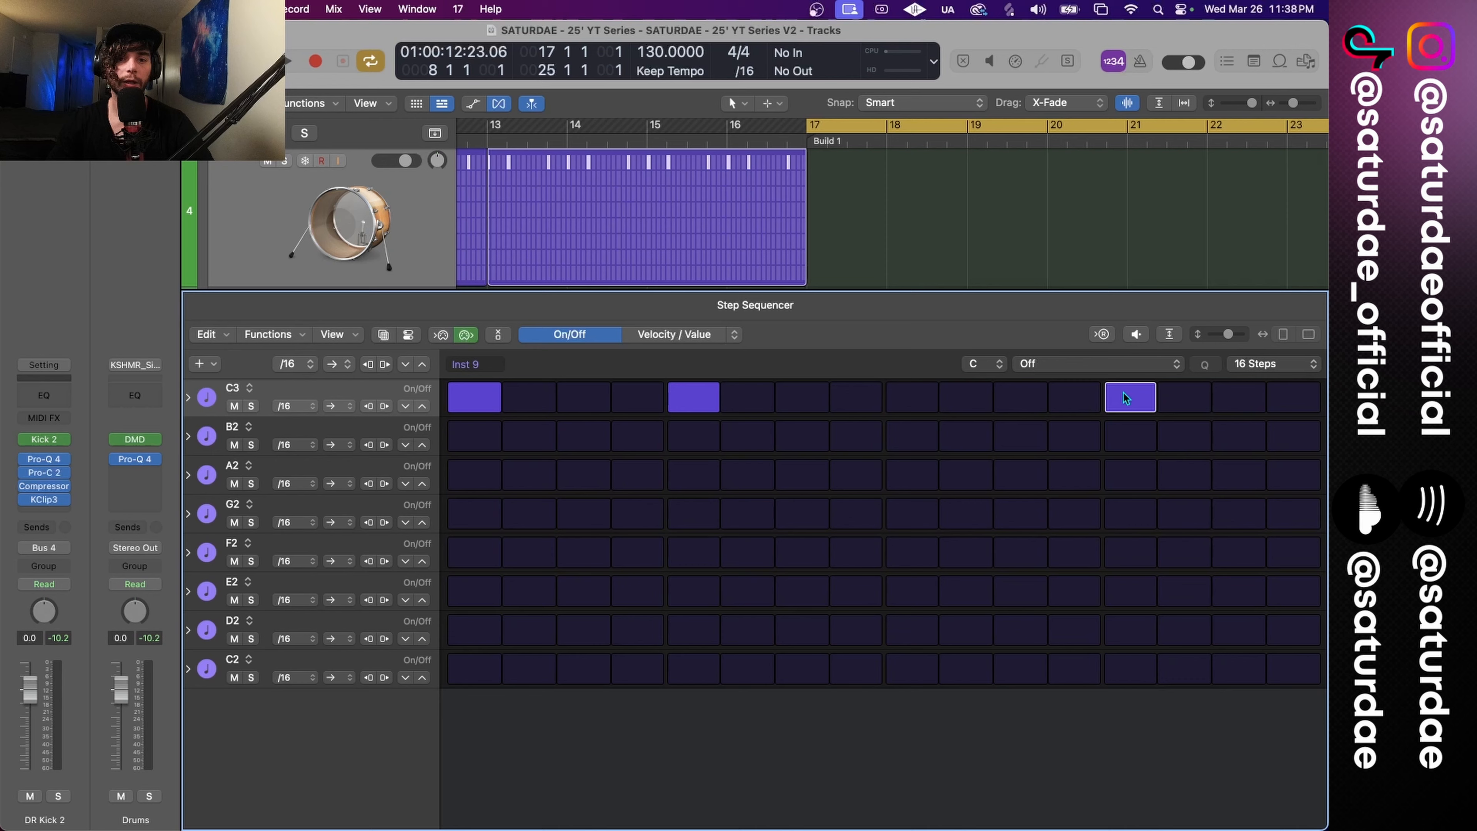
{"action": "left_click", "coordinate": [930, 397]}
{"action": "double_click", "coordinate": [769, 230]}
Step: Split the last DR Kick 2 region at bar 16 and remove the last two C3 kicks from the new one-bar pattern
{"action": "key", "text": "t"}
{"action": "left_click", "coordinate": [786, 290]}
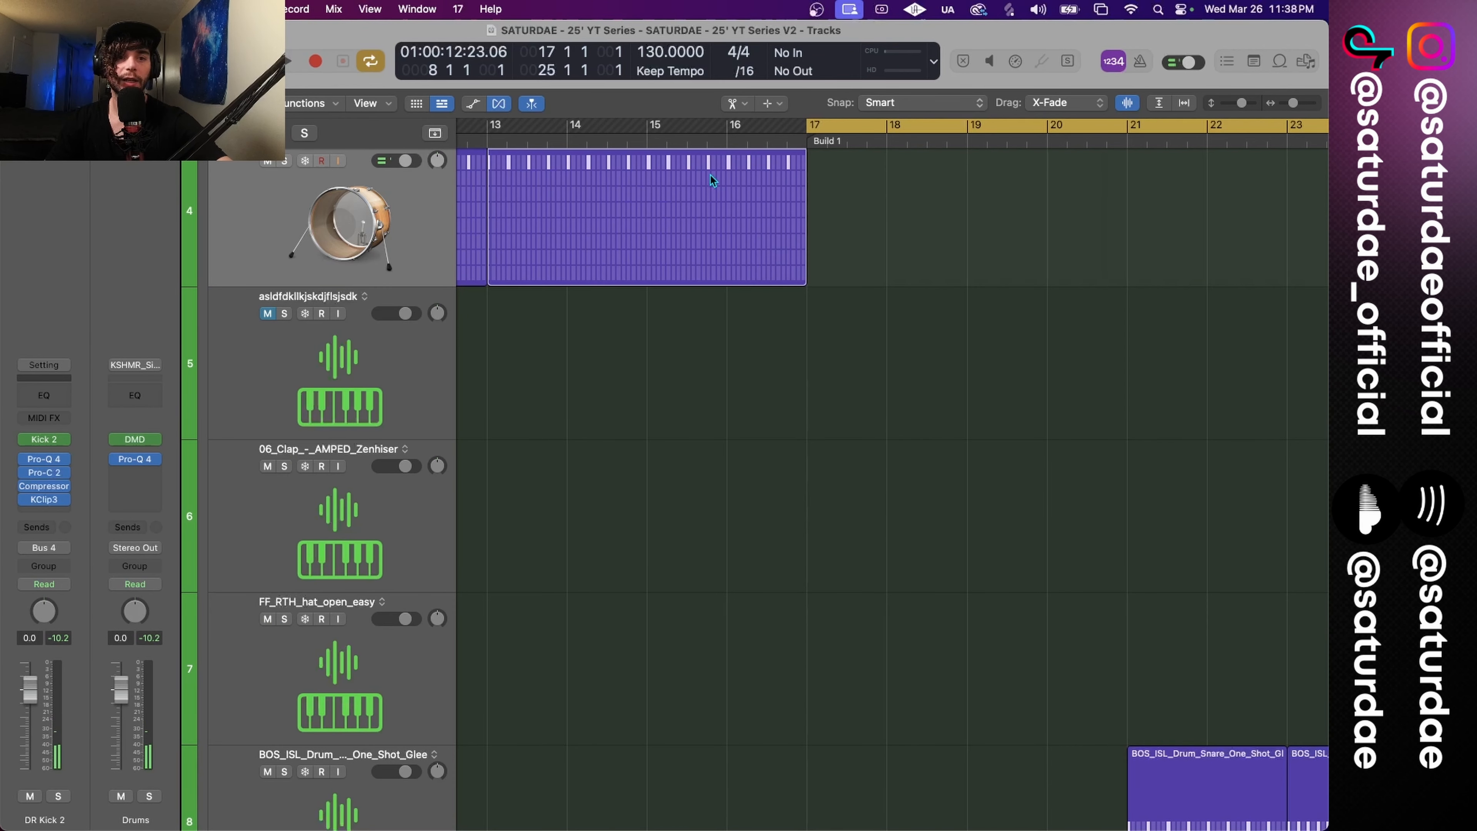
{"action": "left_click", "coordinate": [727, 183]}
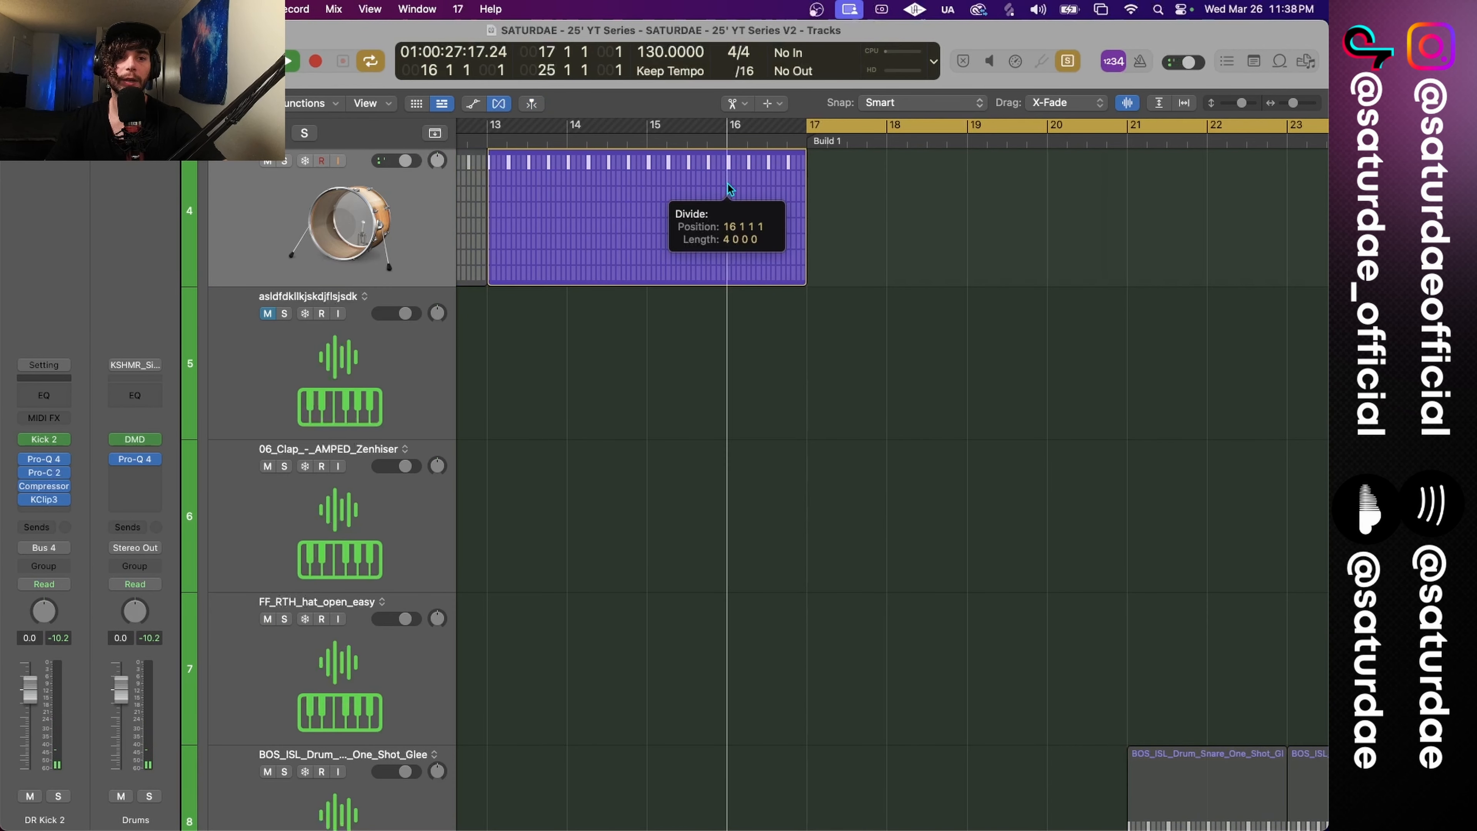
{"action": "key", "text": "t"}
{"action": "left_click", "coordinate": [749, 184]}
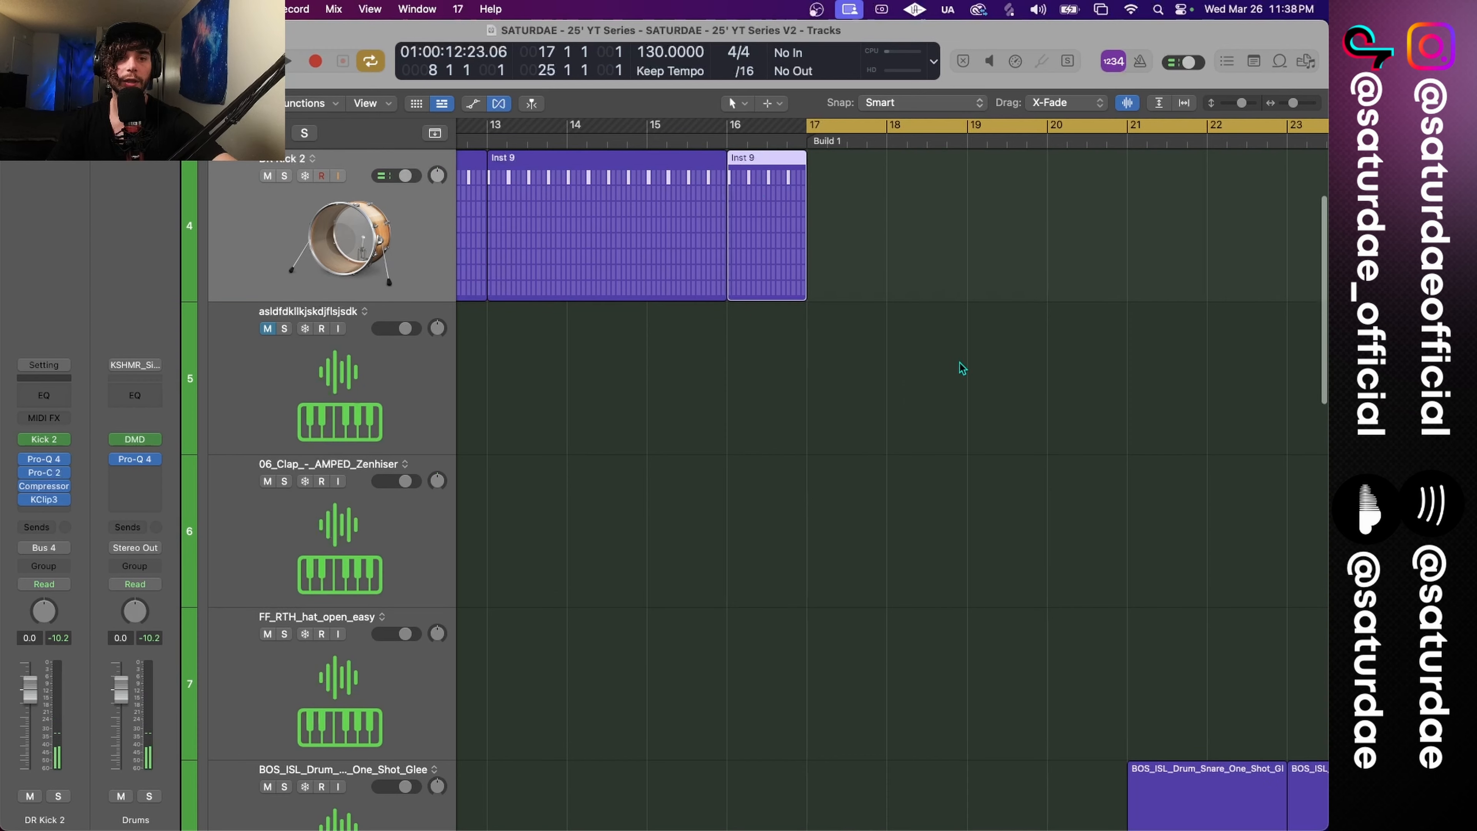
{"action": "double_click", "coordinate": [788, 207]}
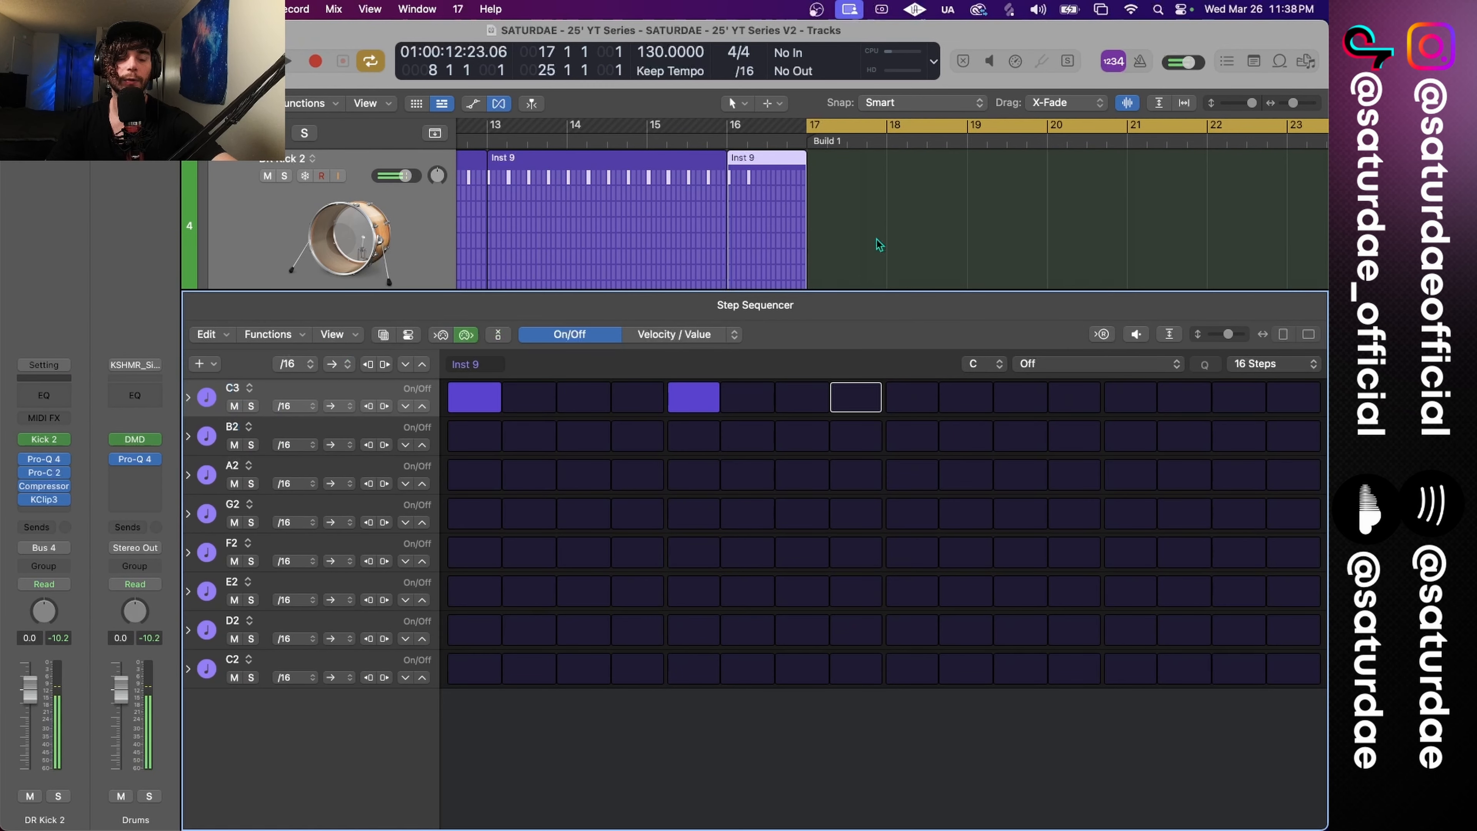
{"action": "key", "text": "e"}
Step: Set the cycle range to bars 15 to 24 and play the transition into Build 1
{"action": "scroll", "coordinate": [783, 160], "scroll_direction": "down", "scroll_amount": 5}
{"action": "scroll", "coordinate": [783, 164], "scroll_direction": "down", "scroll_amount": 3}
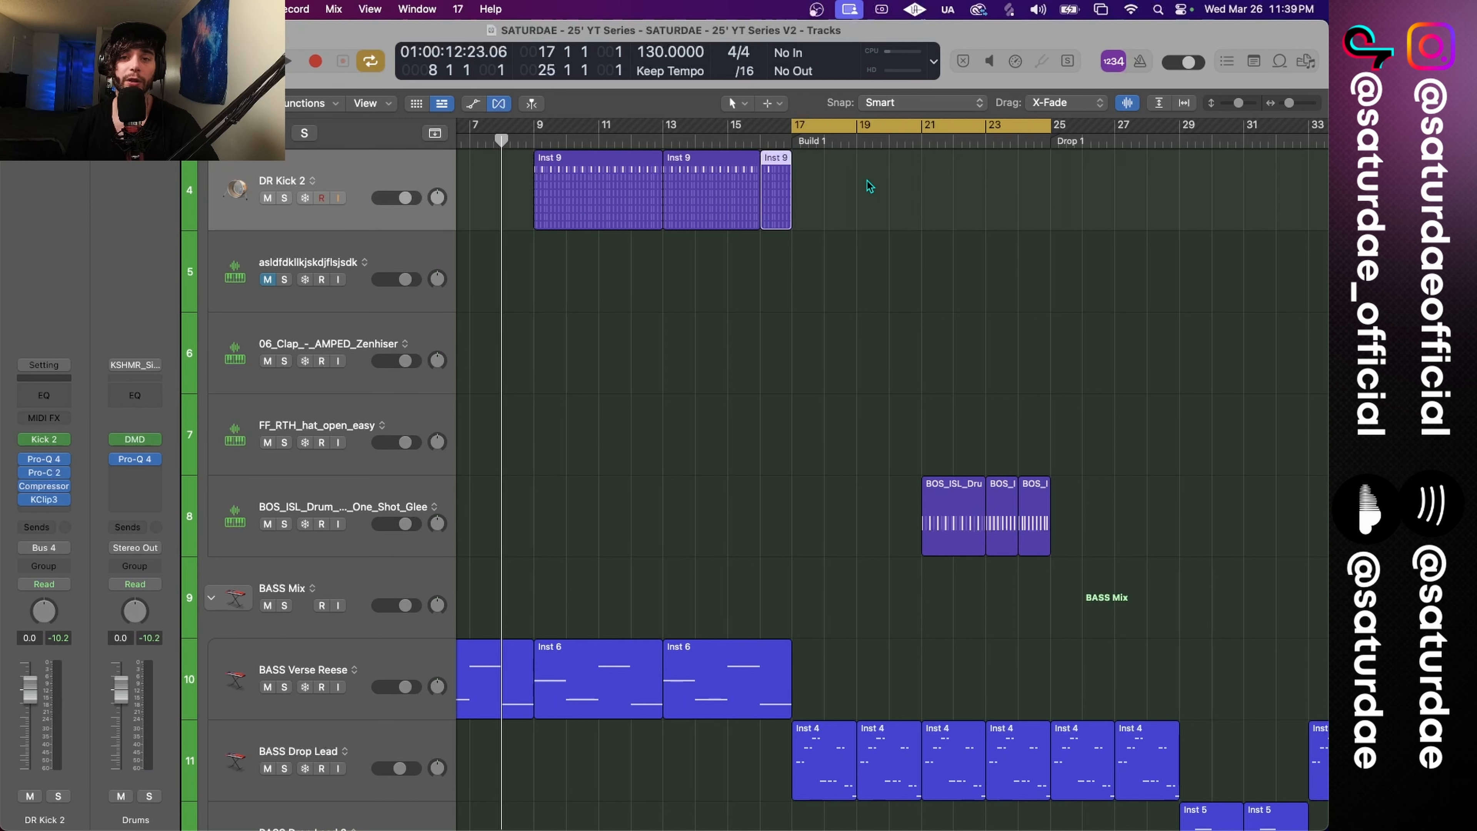
{"action": "scroll", "coordinate": [813, 184], "scroll_direction": "down", "scroll_amount": 1}
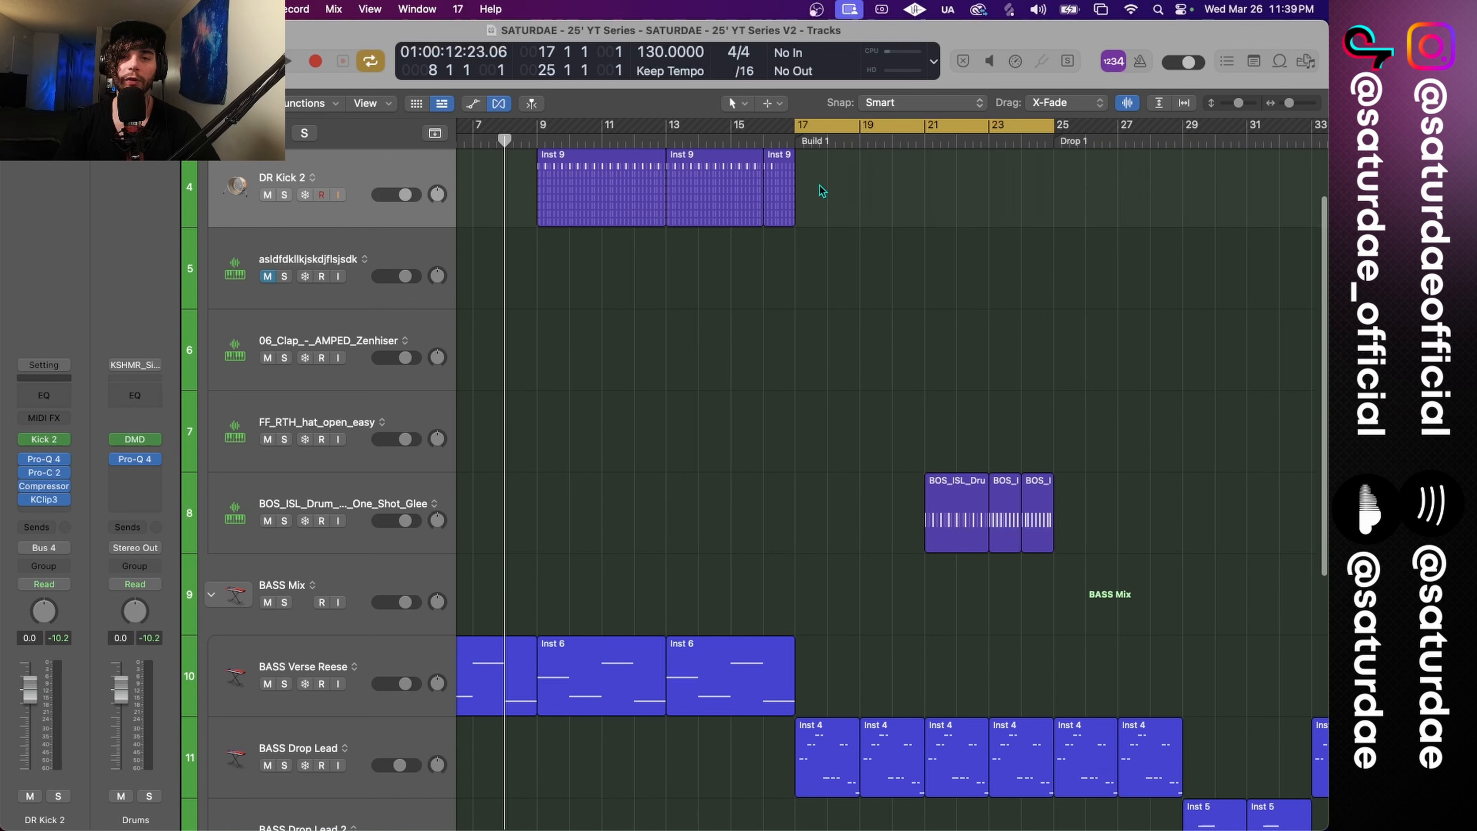
{"action": "scroll", "coordinate": [847, 197], "scroll_direction": "right", "scroll_amount": 3}
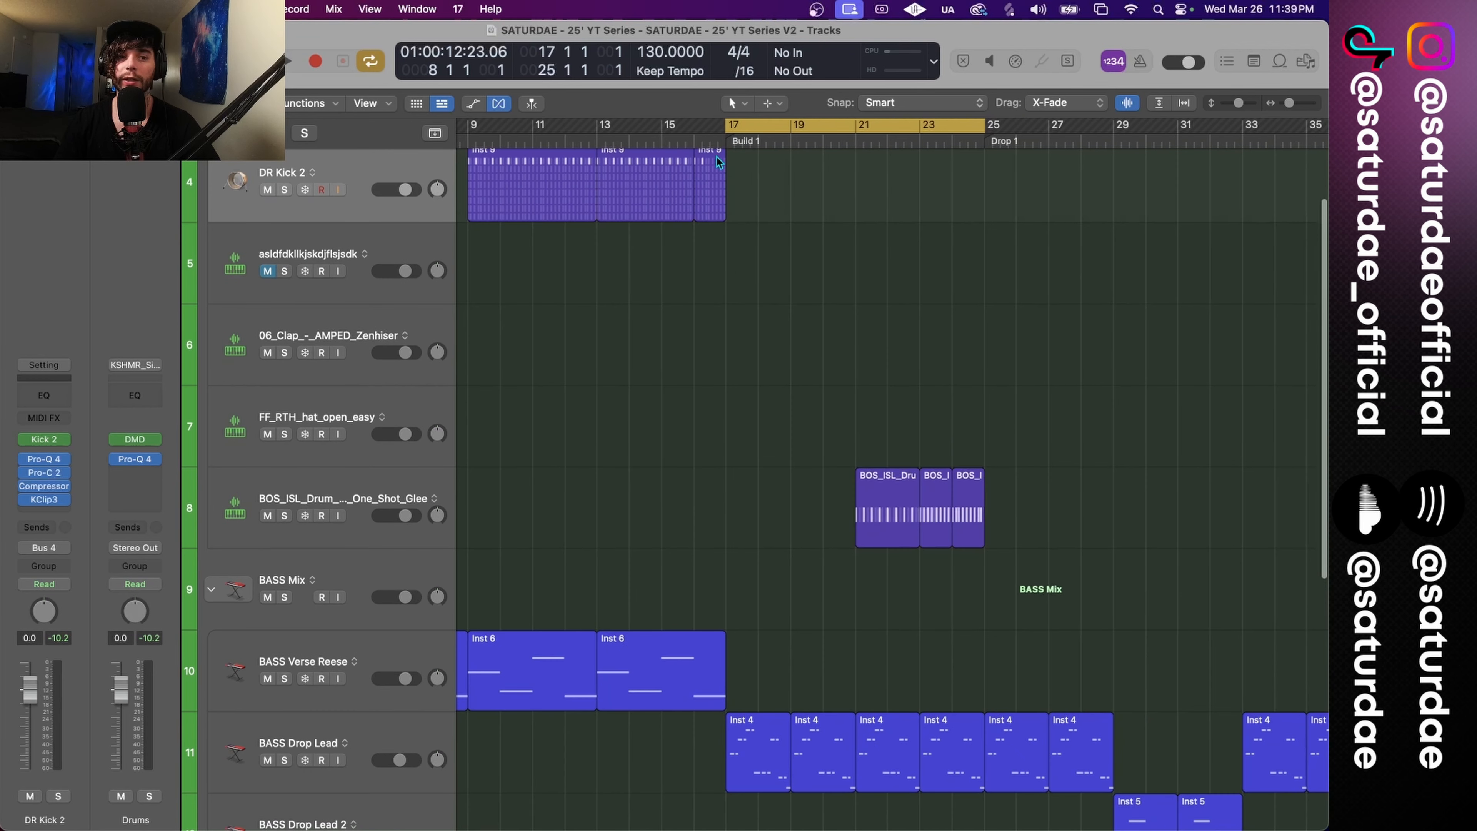
{"action": "scroll", "coordinate": [734, 140], "scroll_direction": "up", "scroll_amount": 3}
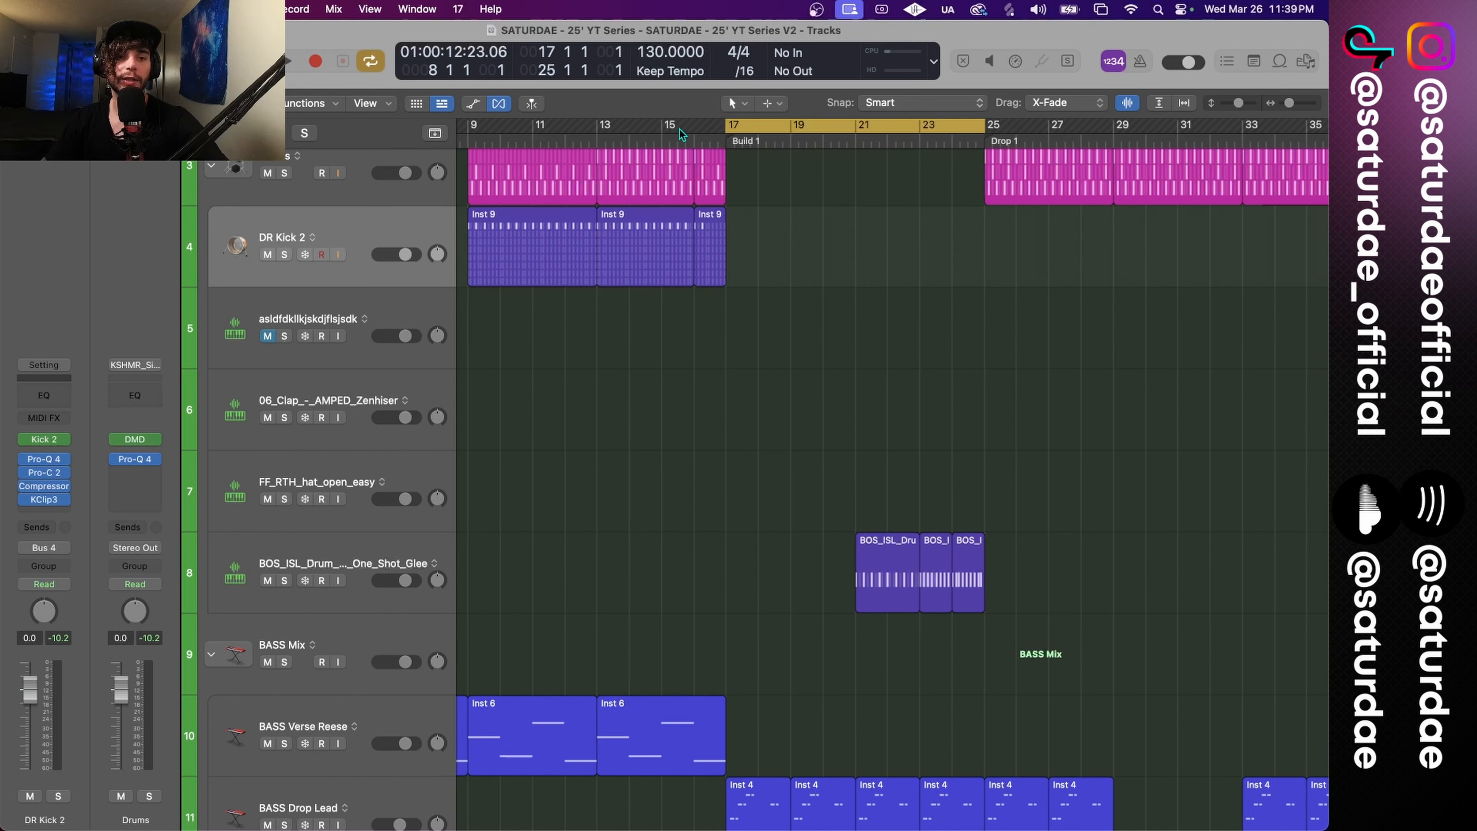
{"action": "left_click_drag", "start_coordinate": [671, 132], "coordinate": [940, 192]}
{"action": "key", "text": "space"}
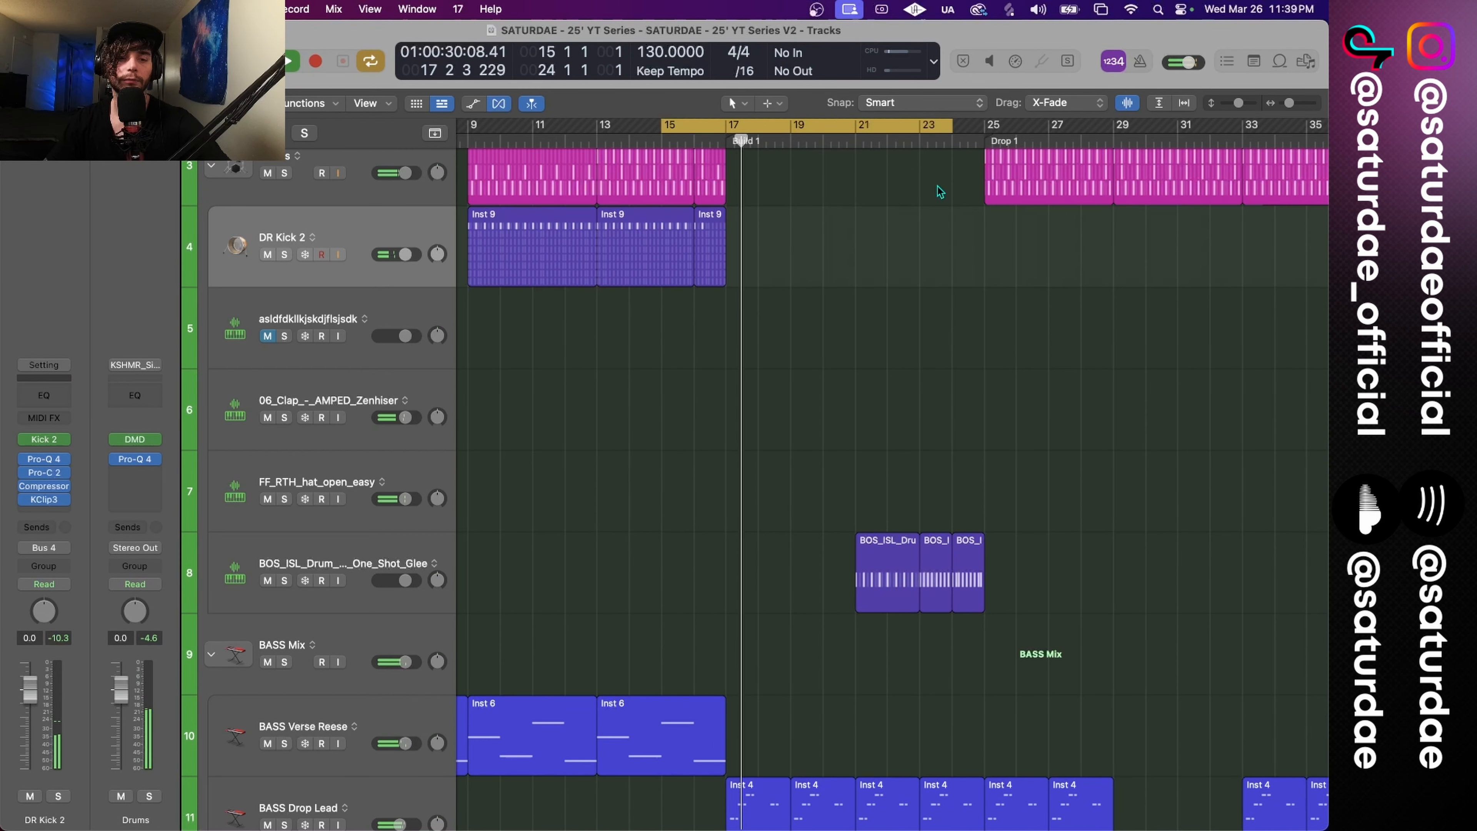
{"action": "key", "text": "space"}
Step: Expand the SYTNH Mix stack and continue the SYTNH Pluck's Inst 7 regions from bar 17 to bar 25
{"action": "scroll", "coordinate": [858, 172], "scroll_direction": "down", "scroll_amount": 6}
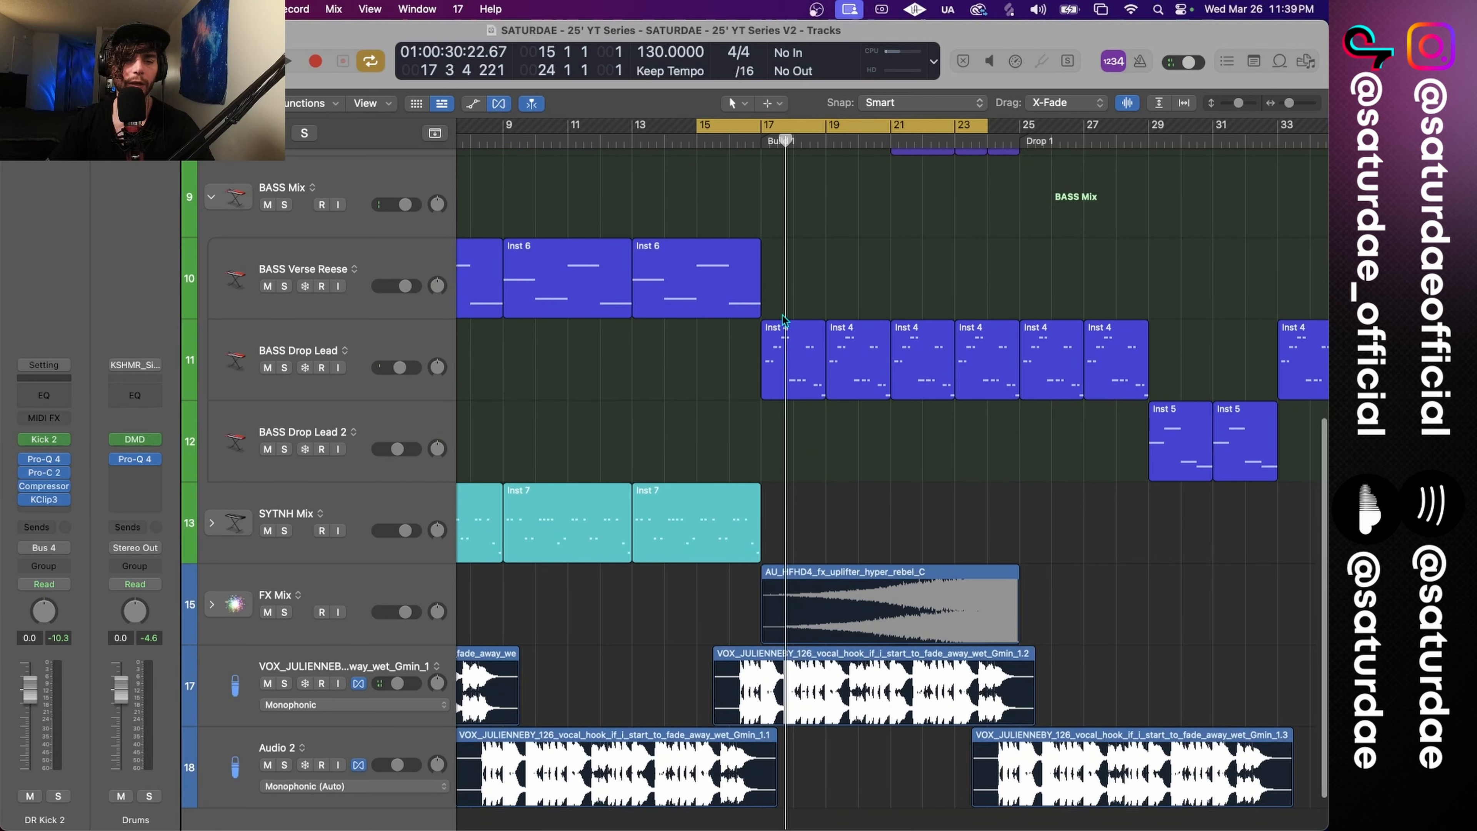
{"action": "scroll", "coordinate": [779, 356], "scroll_direction": "down", "scroll_amount": 1}
{"action": "scroll", "coordinate": [777, 367], "scroll_direction": "up", "scroll_amount": 8}
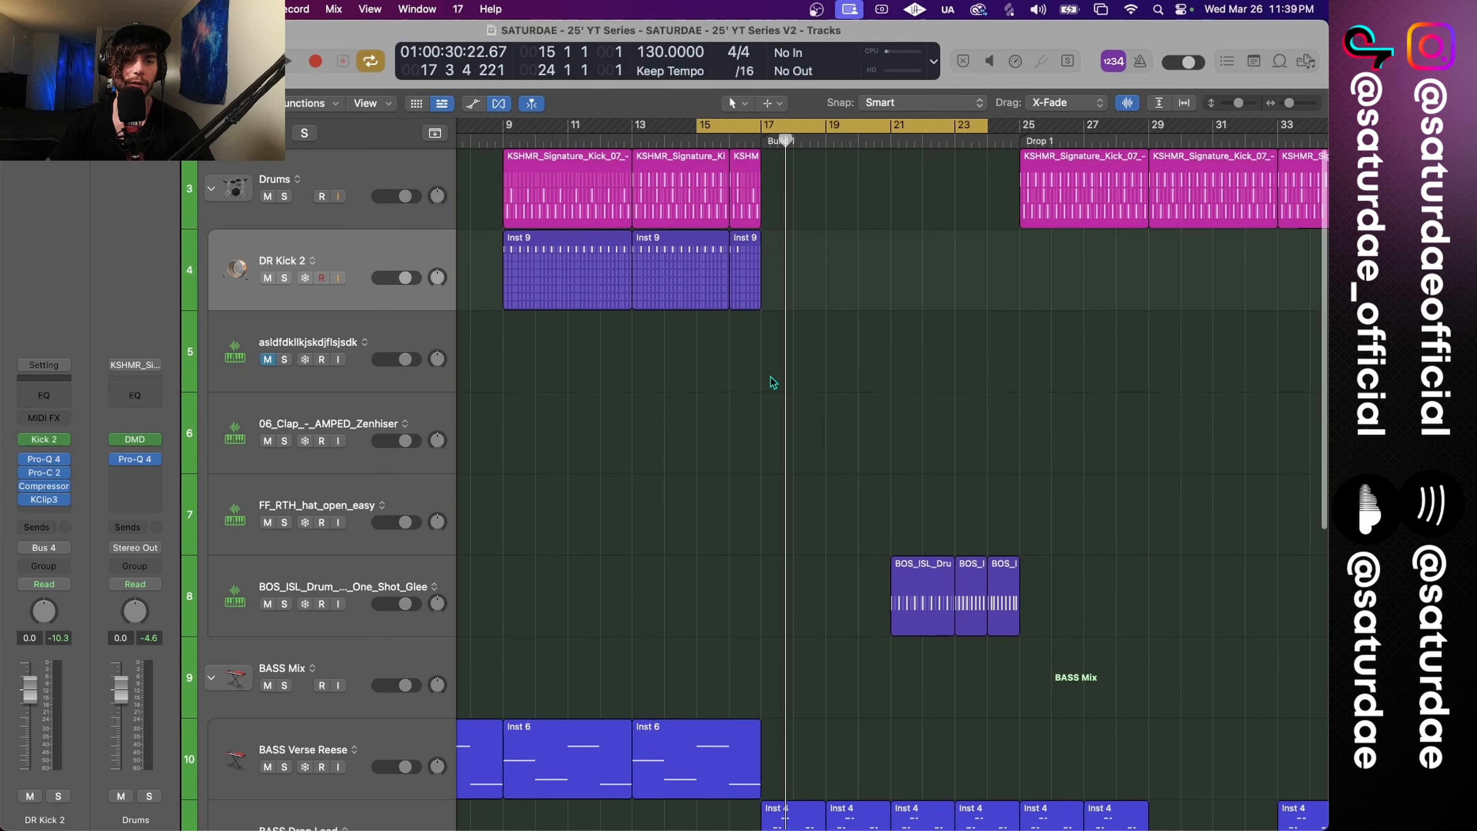
{"action": "scroll", "coordinate": [423, 701], "scroll_direction": "down", "scroll_amount": 6}
{"action": "left_click_drag", "start_coordinate": [760, 562], "coordinate": [1024, 567]}
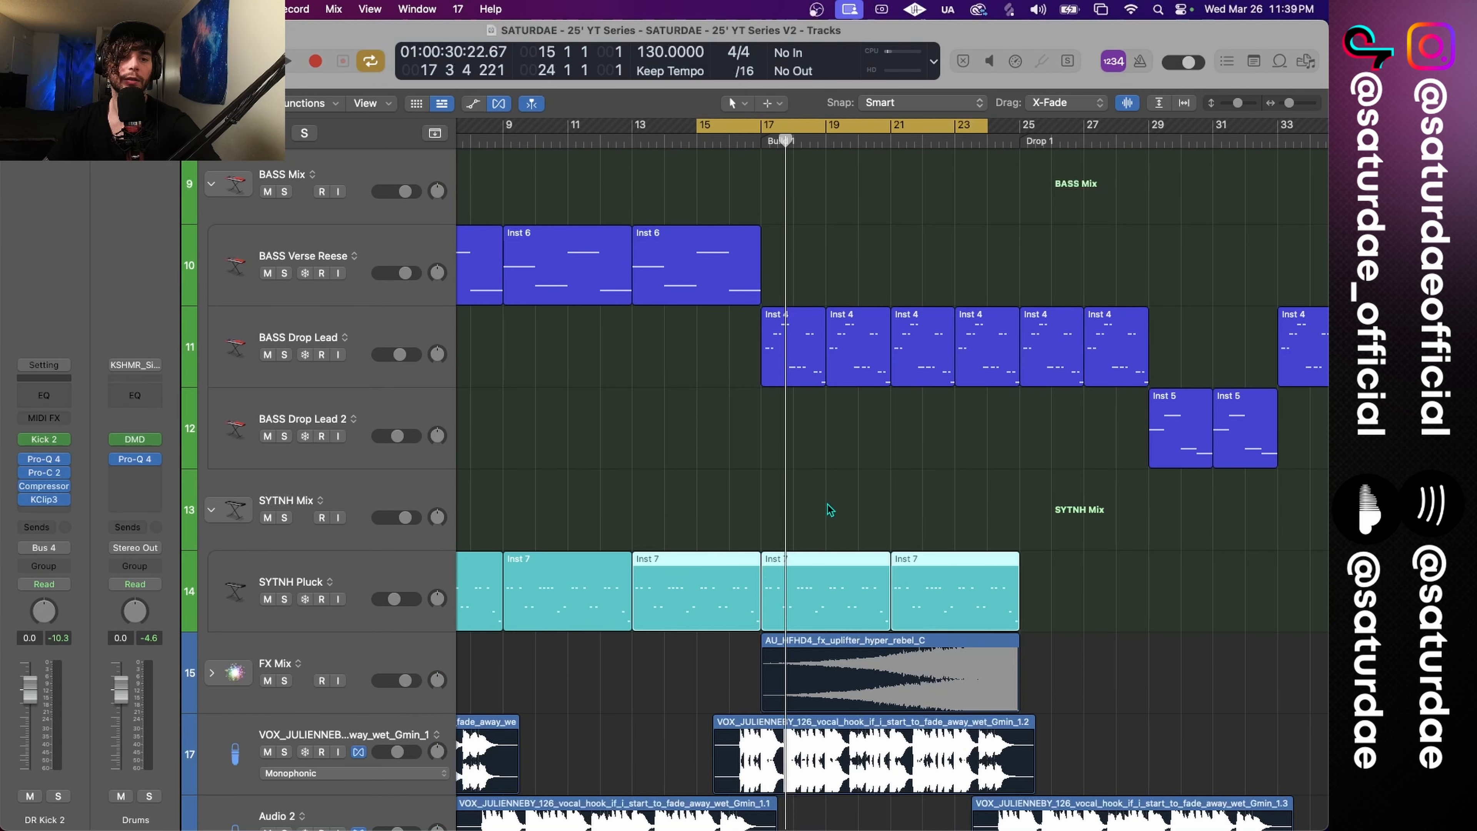
{"action": "left_click", "coordinate": [819, 481]}
Step: Play the transition into Build 1 with the extended synth pluck
{"action": "key", "text": "space"}
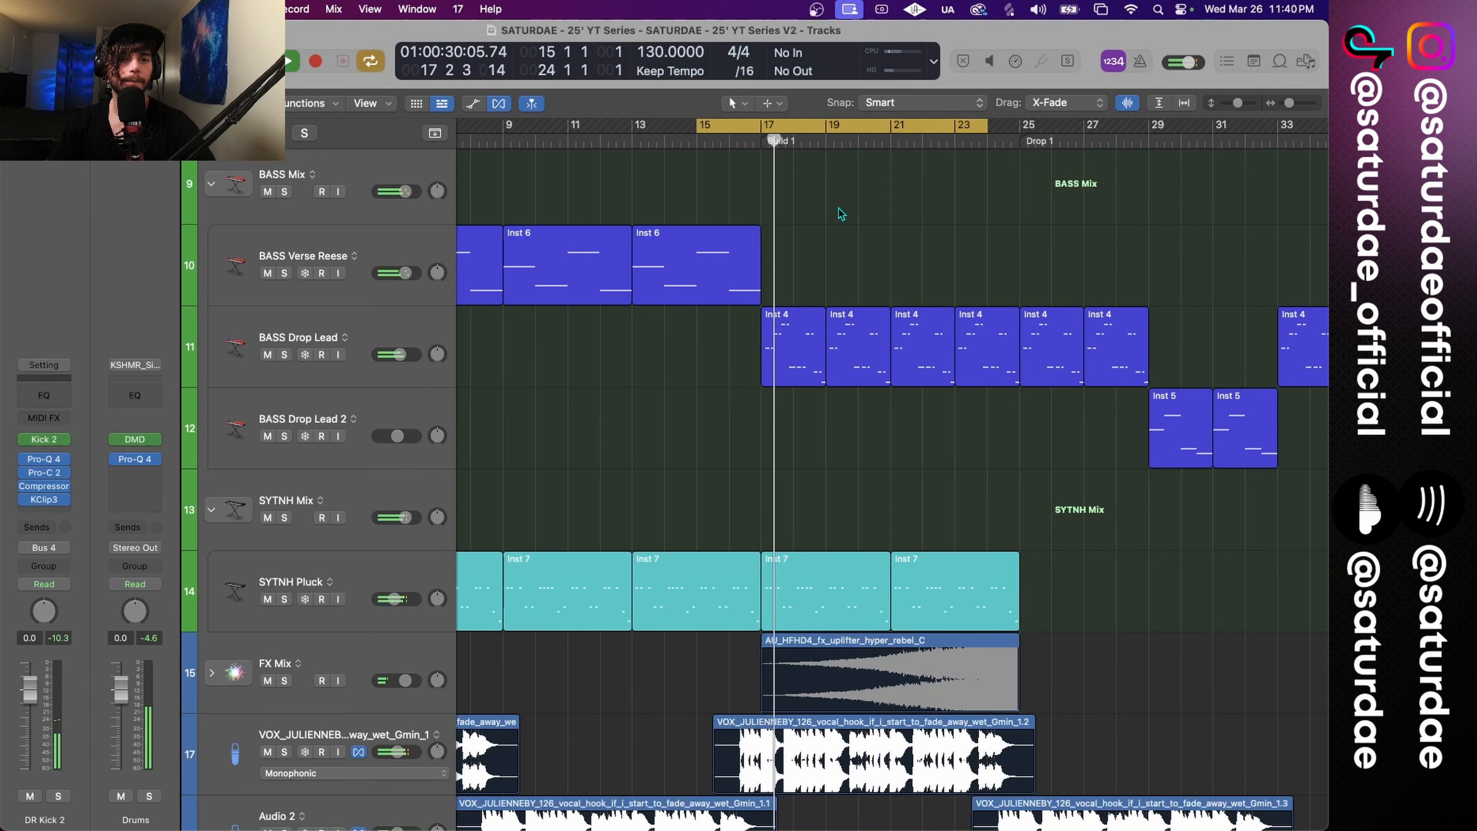
{"action": "scroll", "coordinate": [842, 215], "scroll_direction": "down", "scroll_amount": 4}
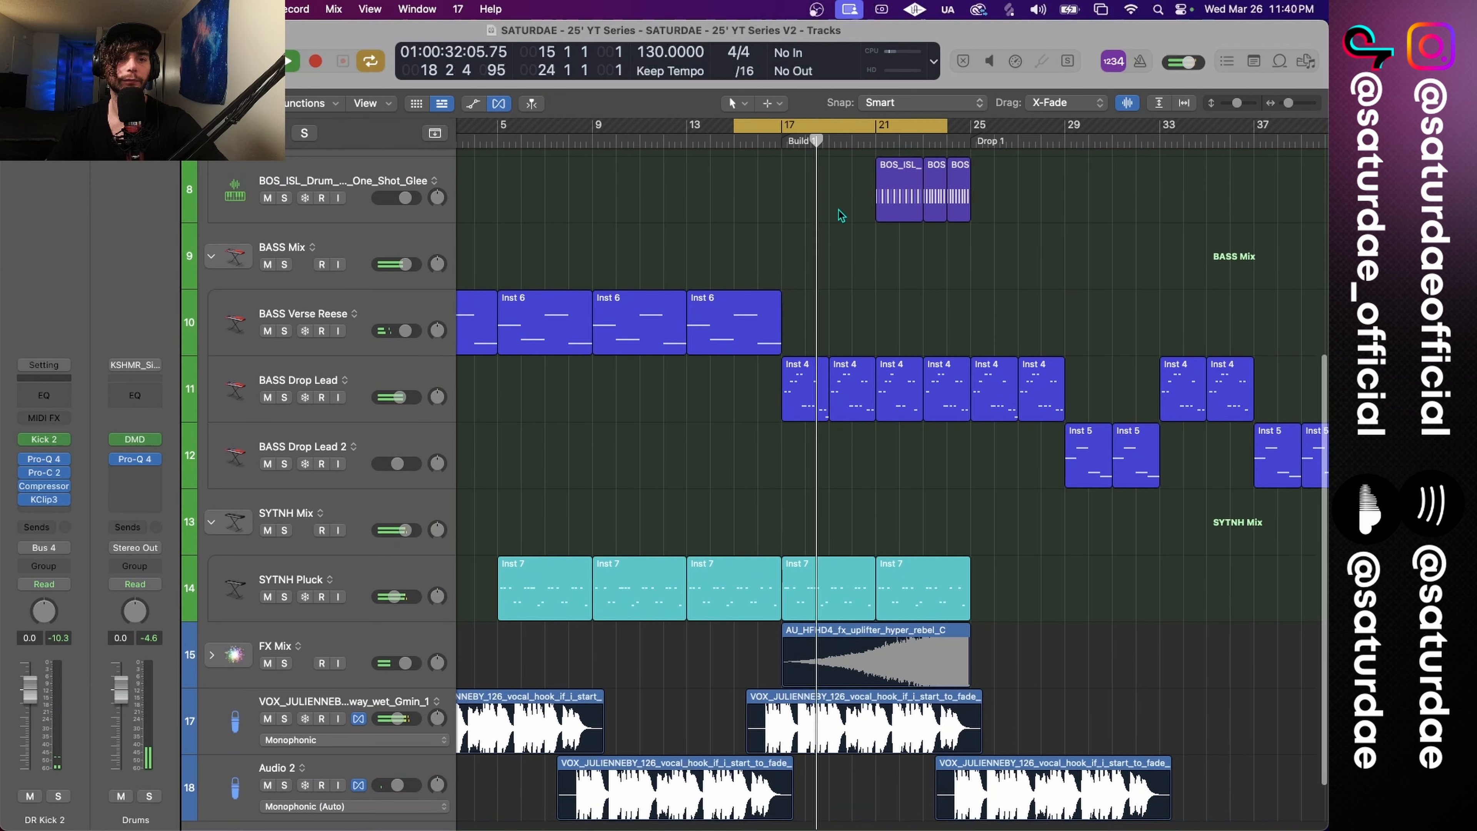
{"action": "key", "text": "space"}
{"action": "scroll", "coordinate": [873, 281], "scroll_direction": "up", "scroll_amount": 6}
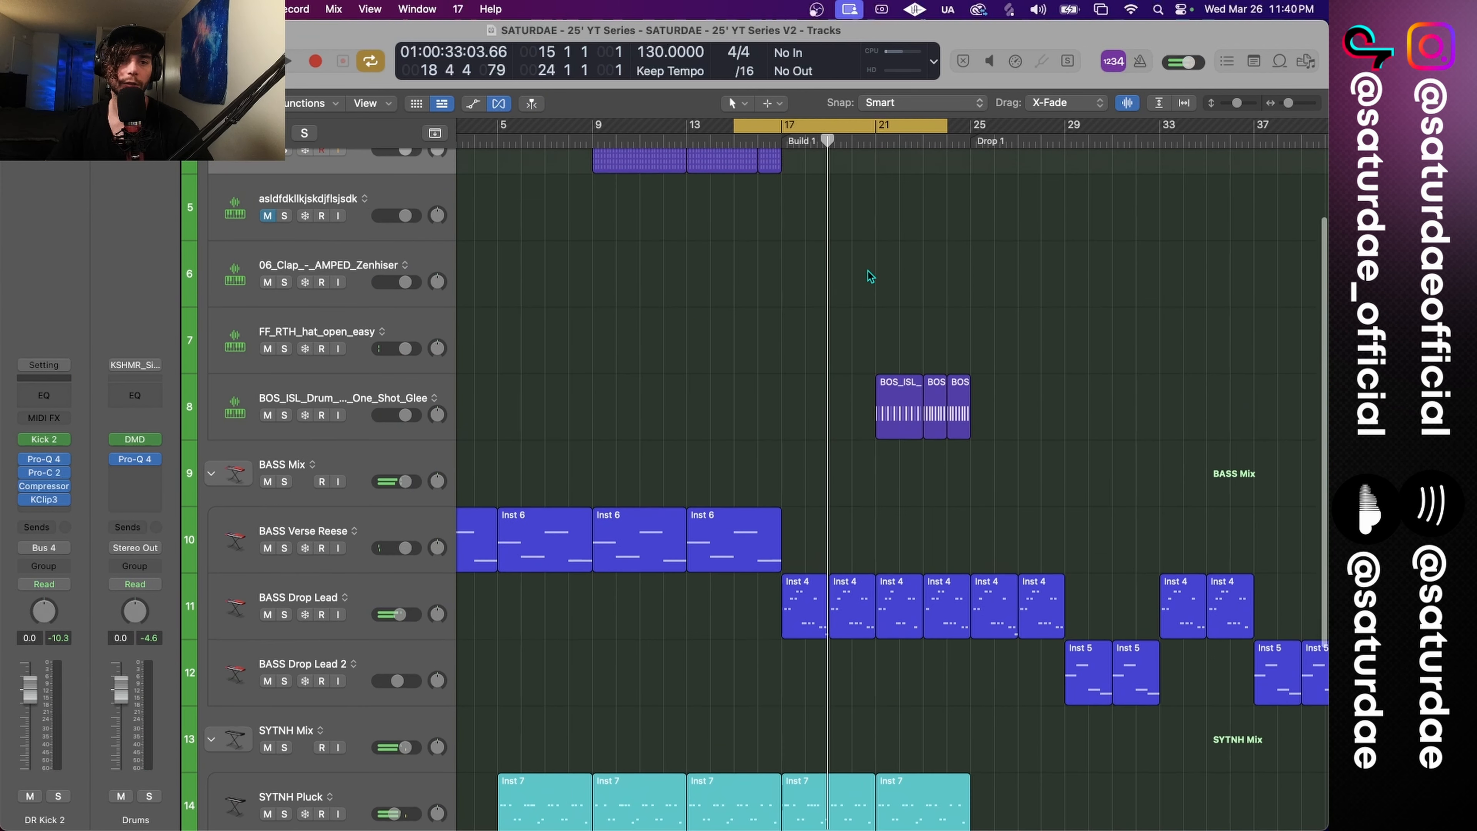
{"action": "scroll", "coordinate": [382, 471], "scroll_direction": "down", "scroll_amount": 3}
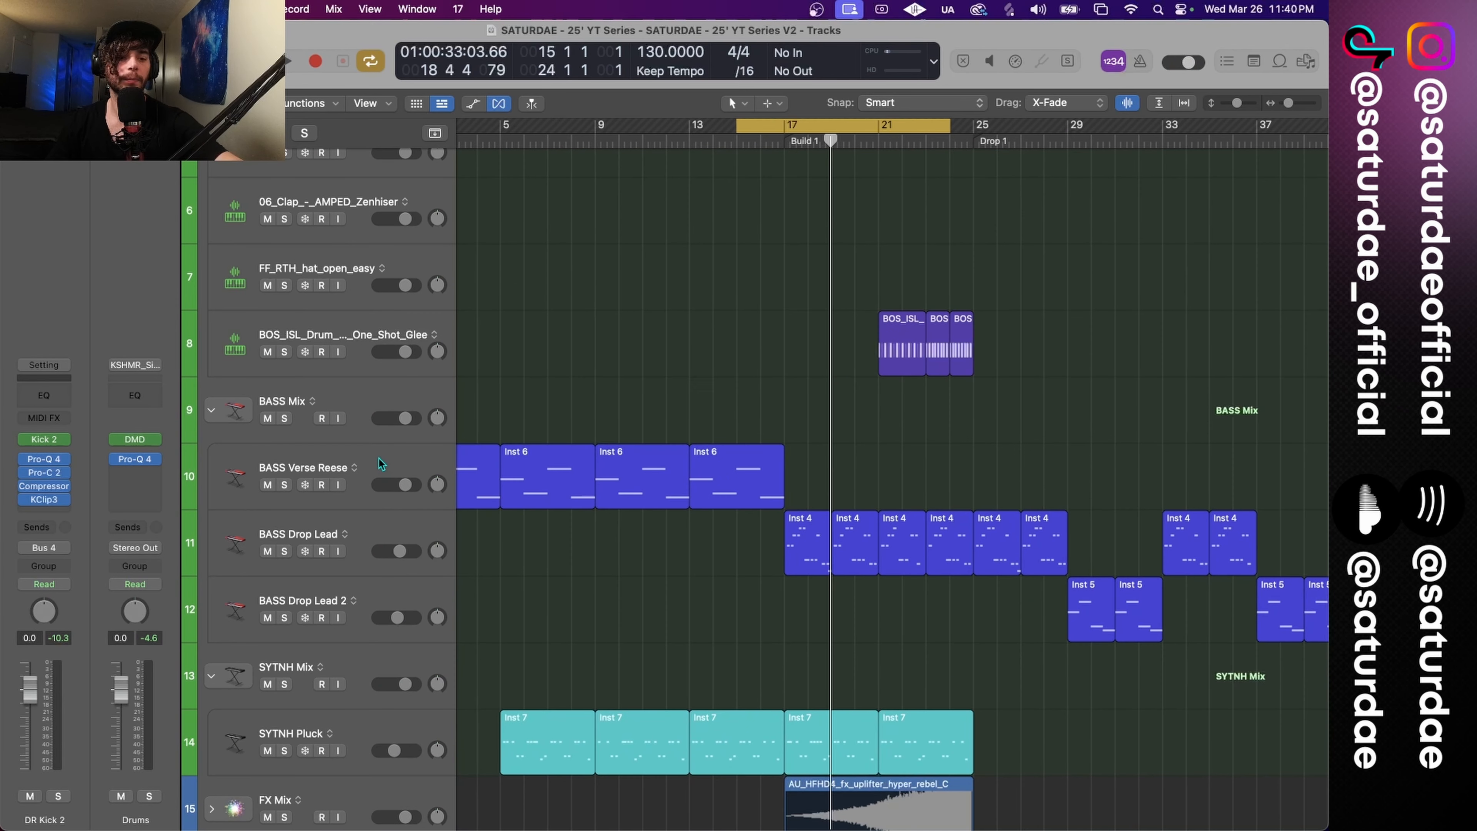
Step: Set the cycle range to bars 9 to 13 and select the BASS Verse Reese region at bar 9
{"action": "left_click", "coordinate": [385, 456]}
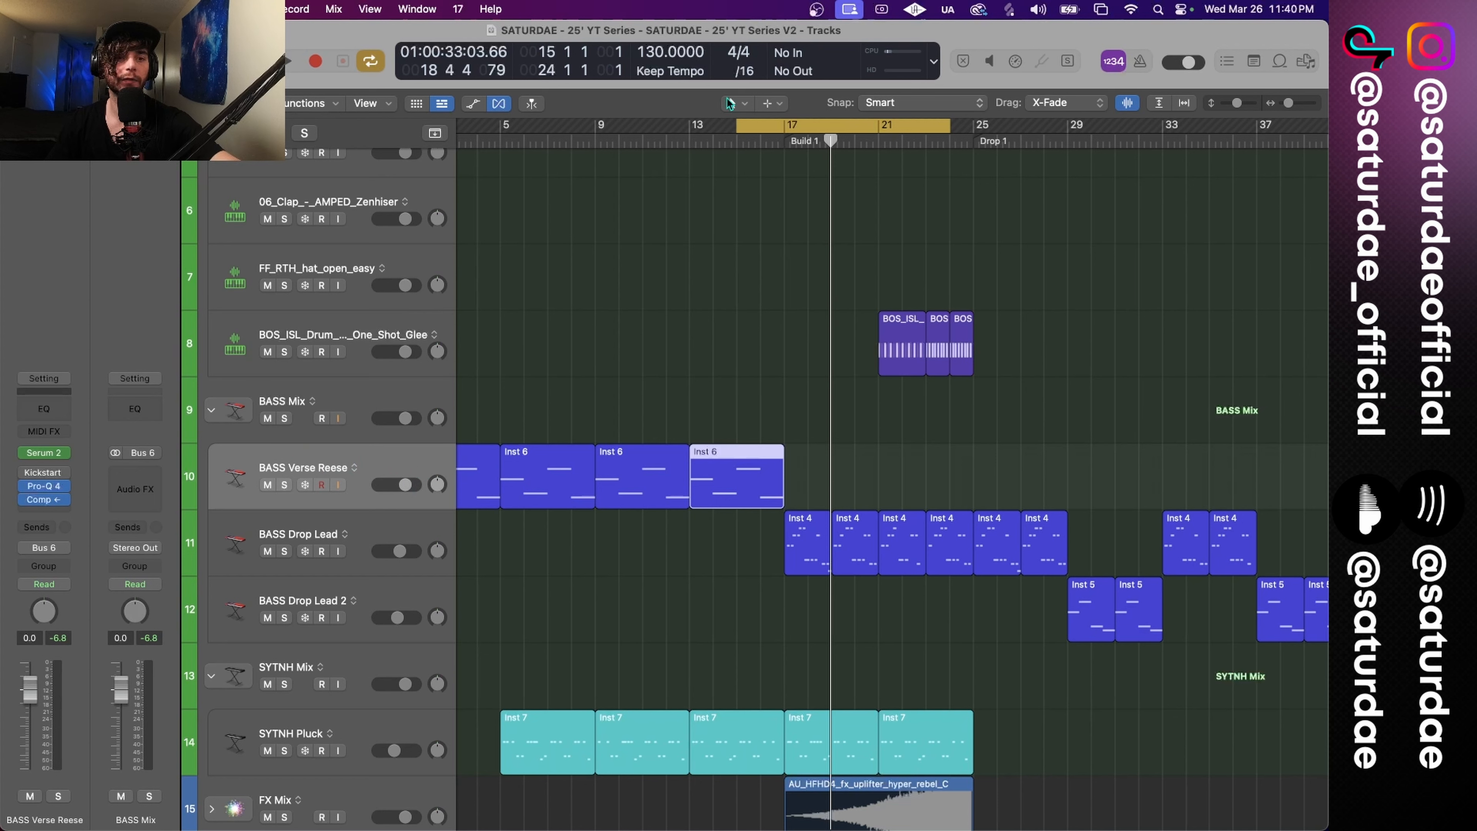
{"action": "left_click", "coordinate": [594, 131]}
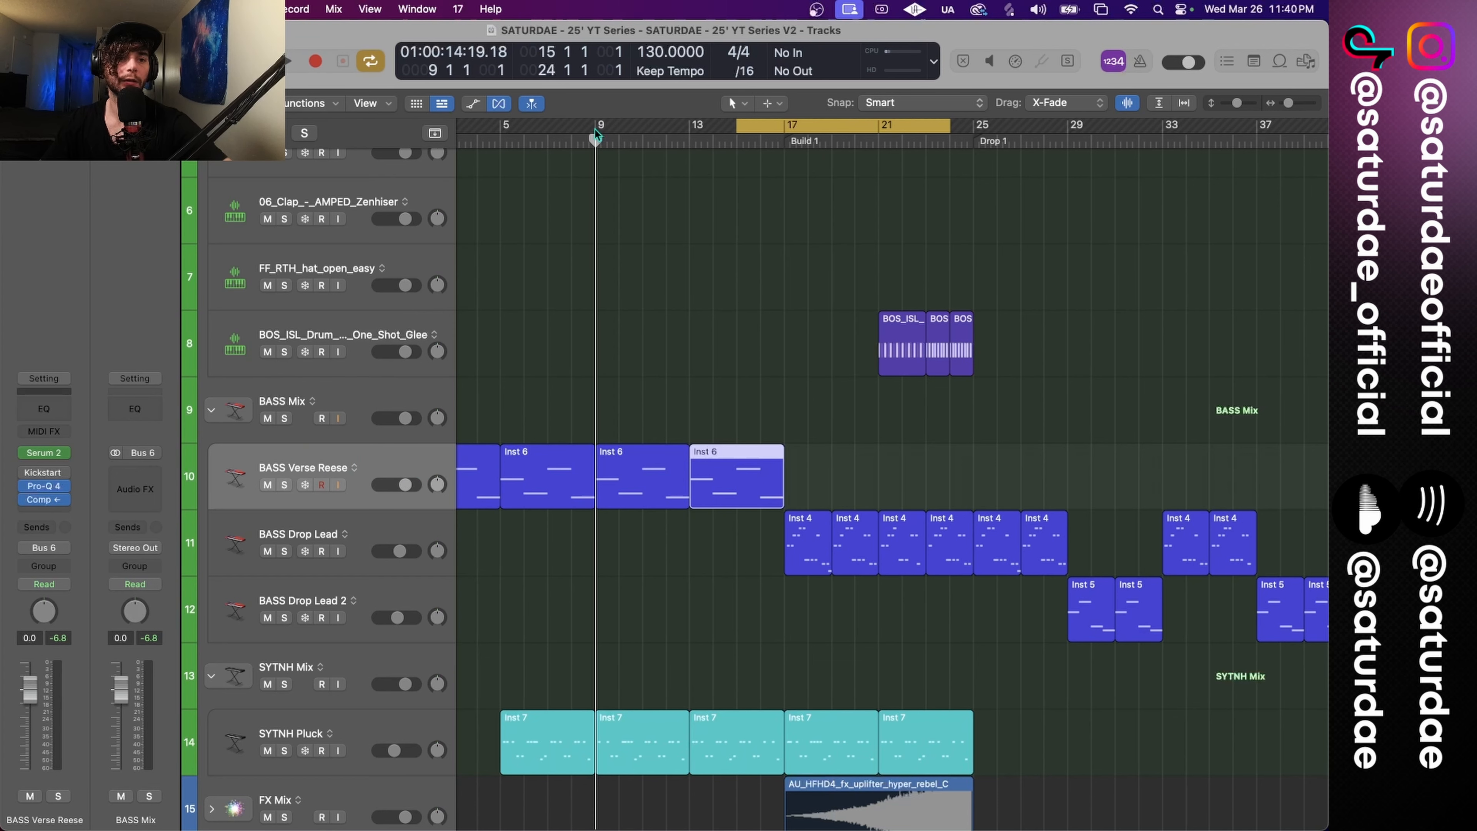
{"action": "left_click_drag", "start_coordinate": [595, 130], "coordinate": [690, 130]}
{"action": "left_click", "coordinate": [638, 481]}
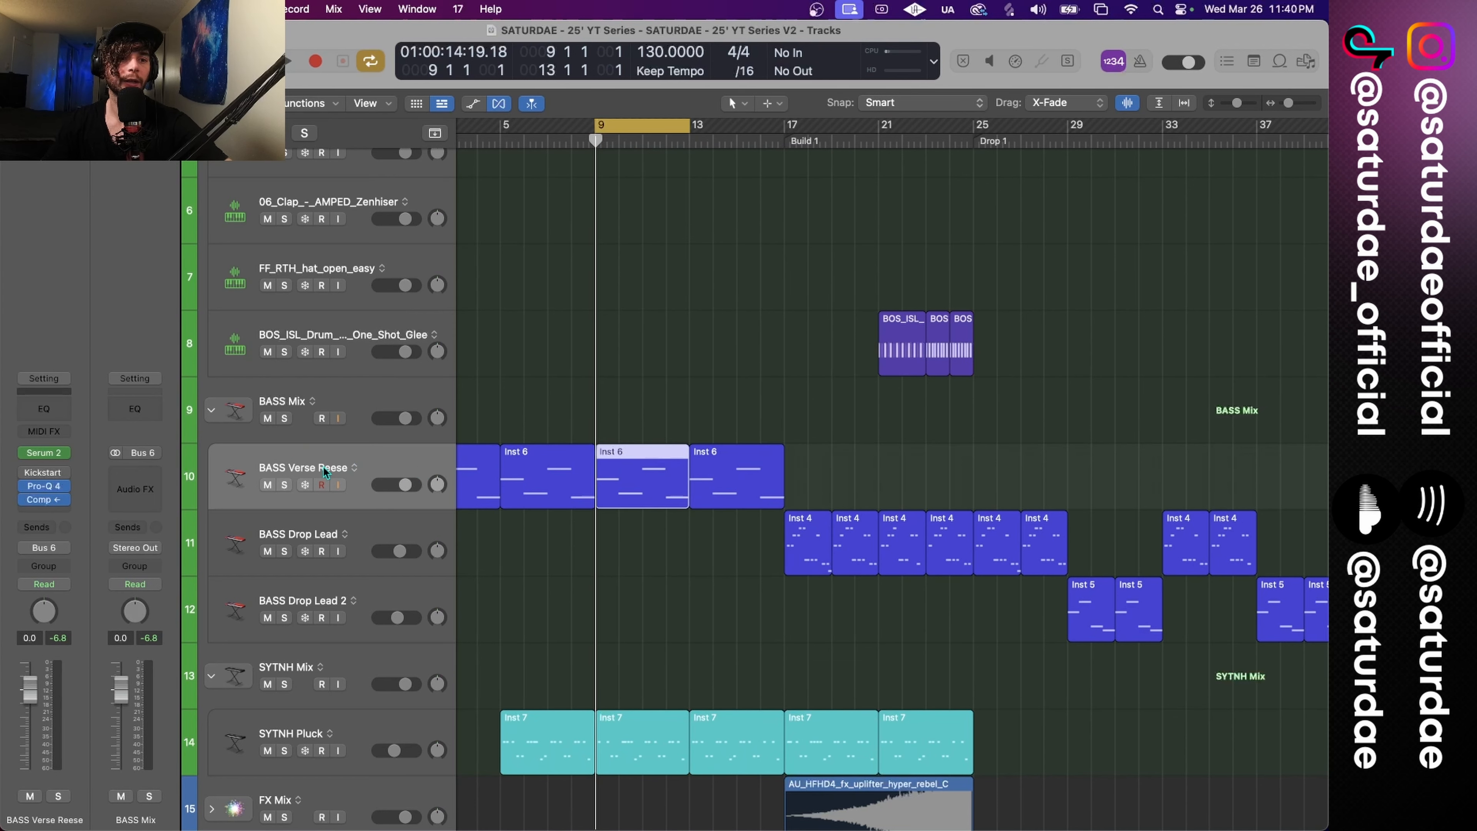
Step: Duplicate the BASS Verse Reese track above the original with a copy of its bar 9 region, and mute the original track
{"action": "key", "text": "super+d"}
{"action": "left_click_drag", "start_coordinate": [367, 523], "coordinate": [391, 457]}
{"action": "left_click_drag", "start_coordinate": [640, 547], "coordinate": [639, 482], "text": "alt"}
{"action": "left_click", "coordinate": [267, 551]}
Step: Solo the duplicated BASS Verse Reese track and bypass its Pro-Q 4 and Compressor effects
{"action": "left_click", "coordinate": [355, 468]}
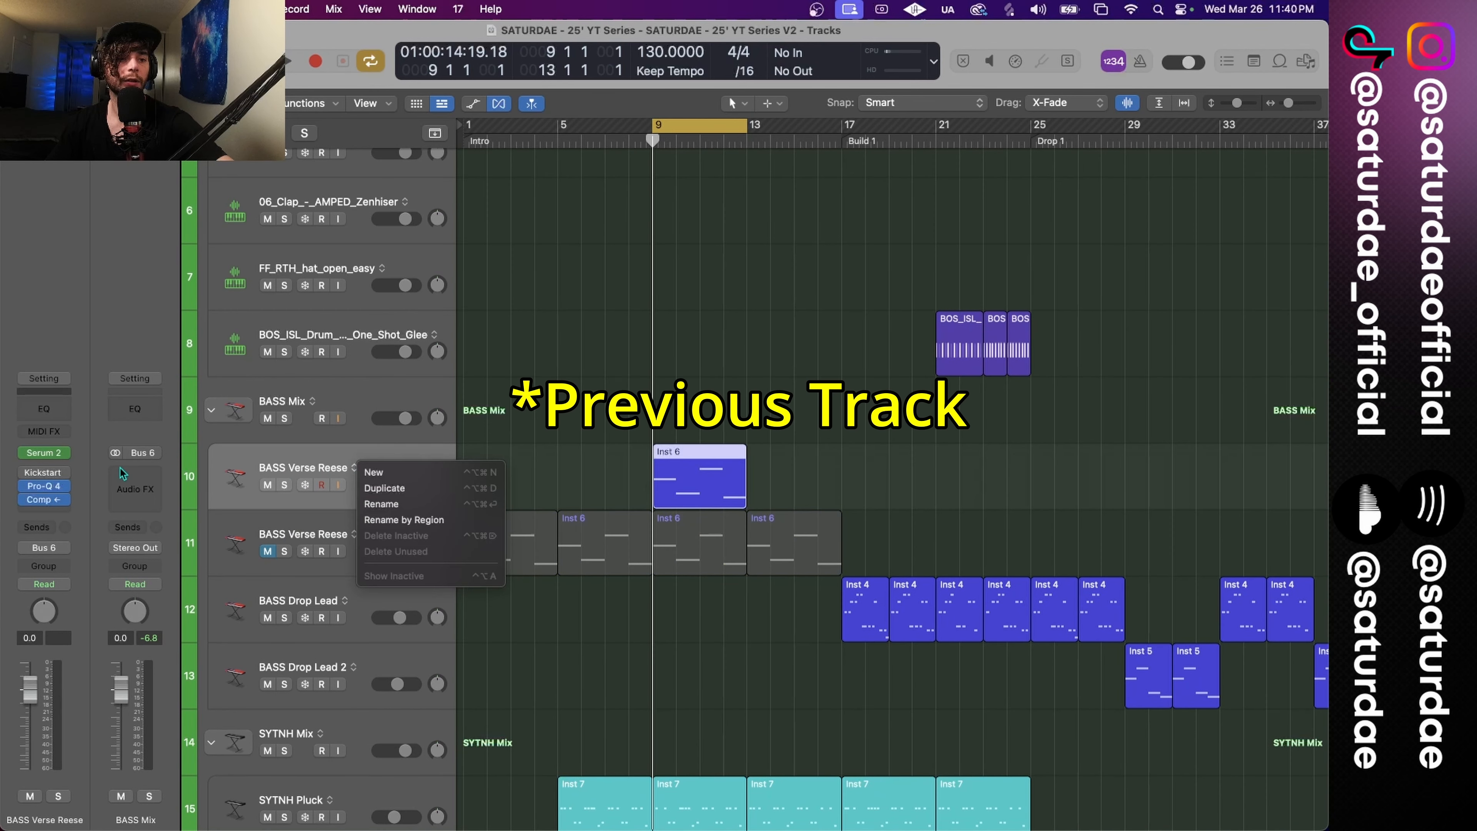
{"action": "left_click", "coordinate": [82, 483]}
{"action": "key", "text": "s"}
{"action": "mouse_move", "coordinate": [27, 491]}
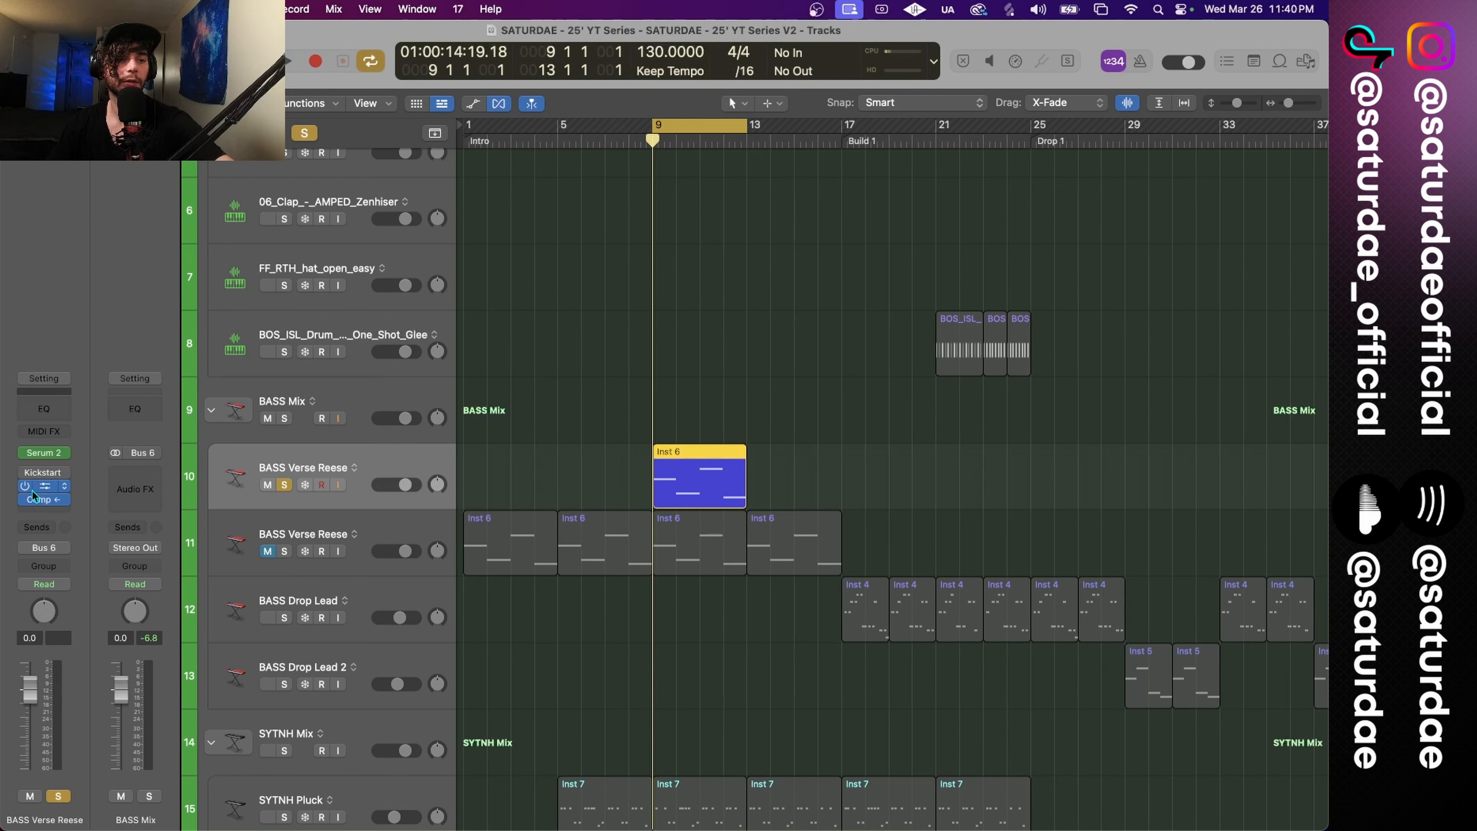
{"action": "left_click", "coordinate": [25, 487]}
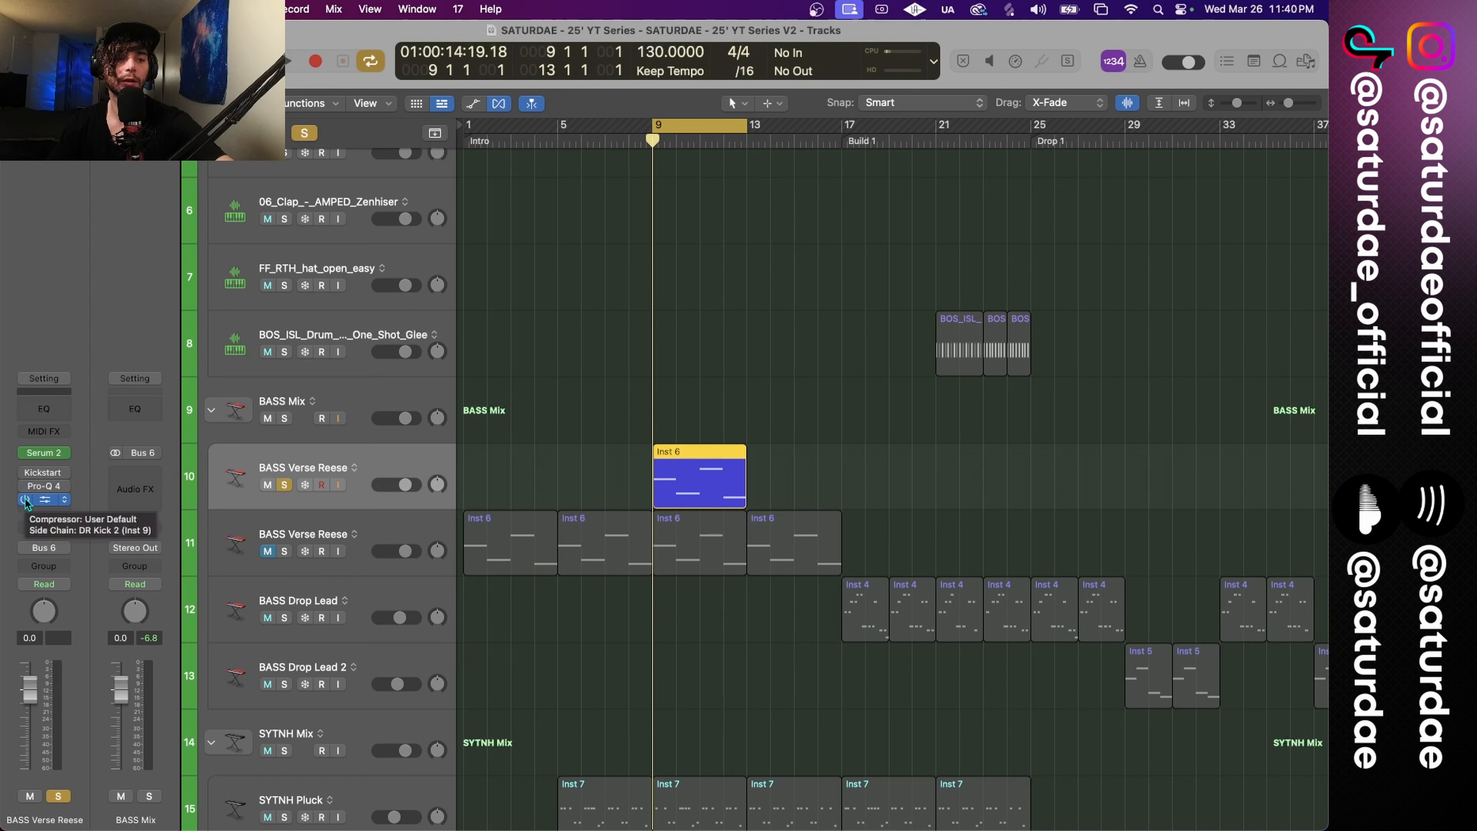
{"action": "left_click", "coordinate": [25, 500]}
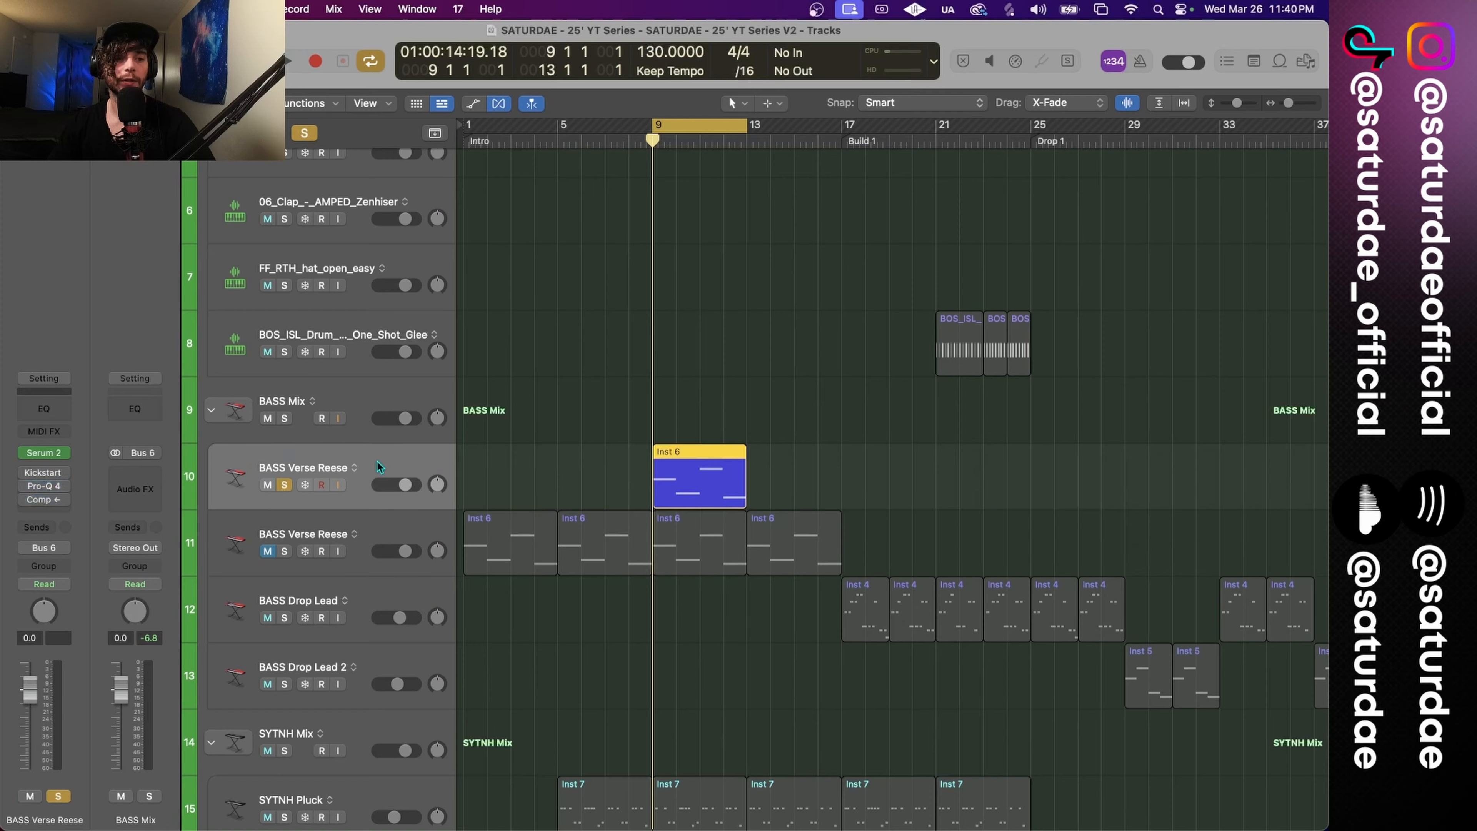
Step: Initialize the Serum 2 preset on the duplicated BASS Verse Reese track and set oscillator A's octave to -2
{"action": "key", "text": "v"}
{"action": "left_click_drag", "start_coordinate": [702, 116], "coordinate": [737, 123]}
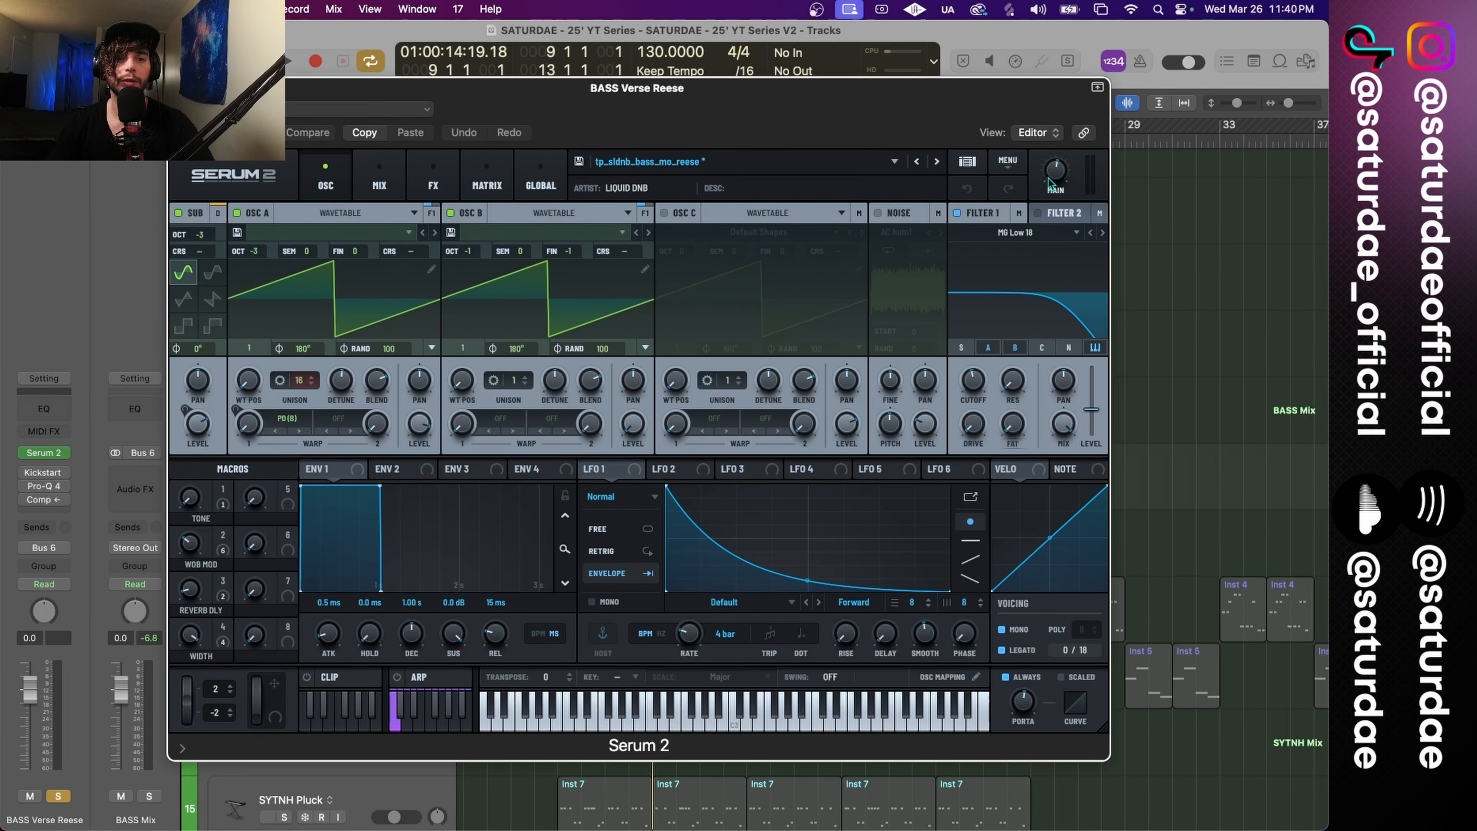
{"action": "left_click", "coordinate": [1008, 163]}
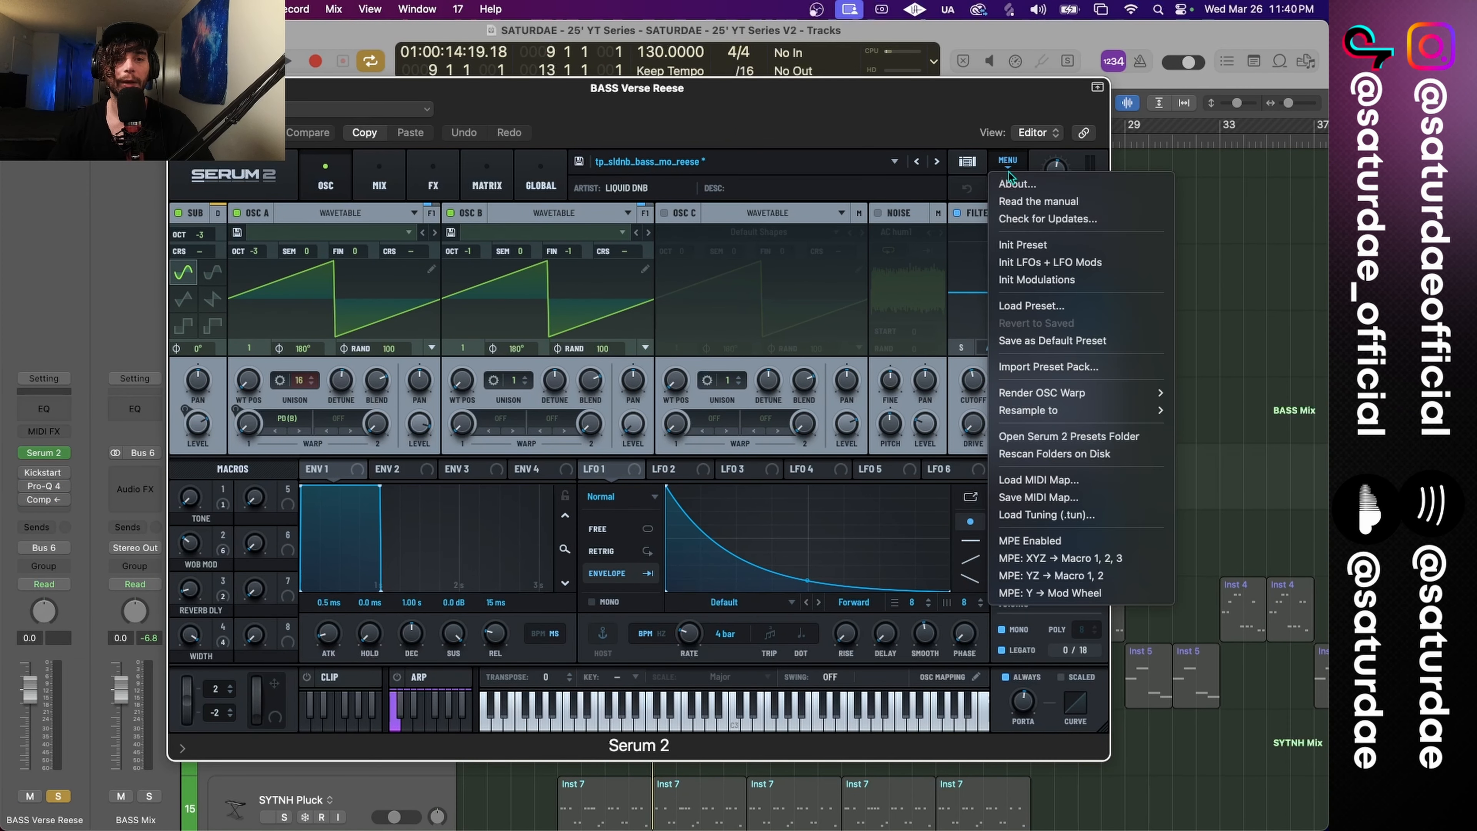
{"action": "left_click", "coordinate": [1030, 252]}
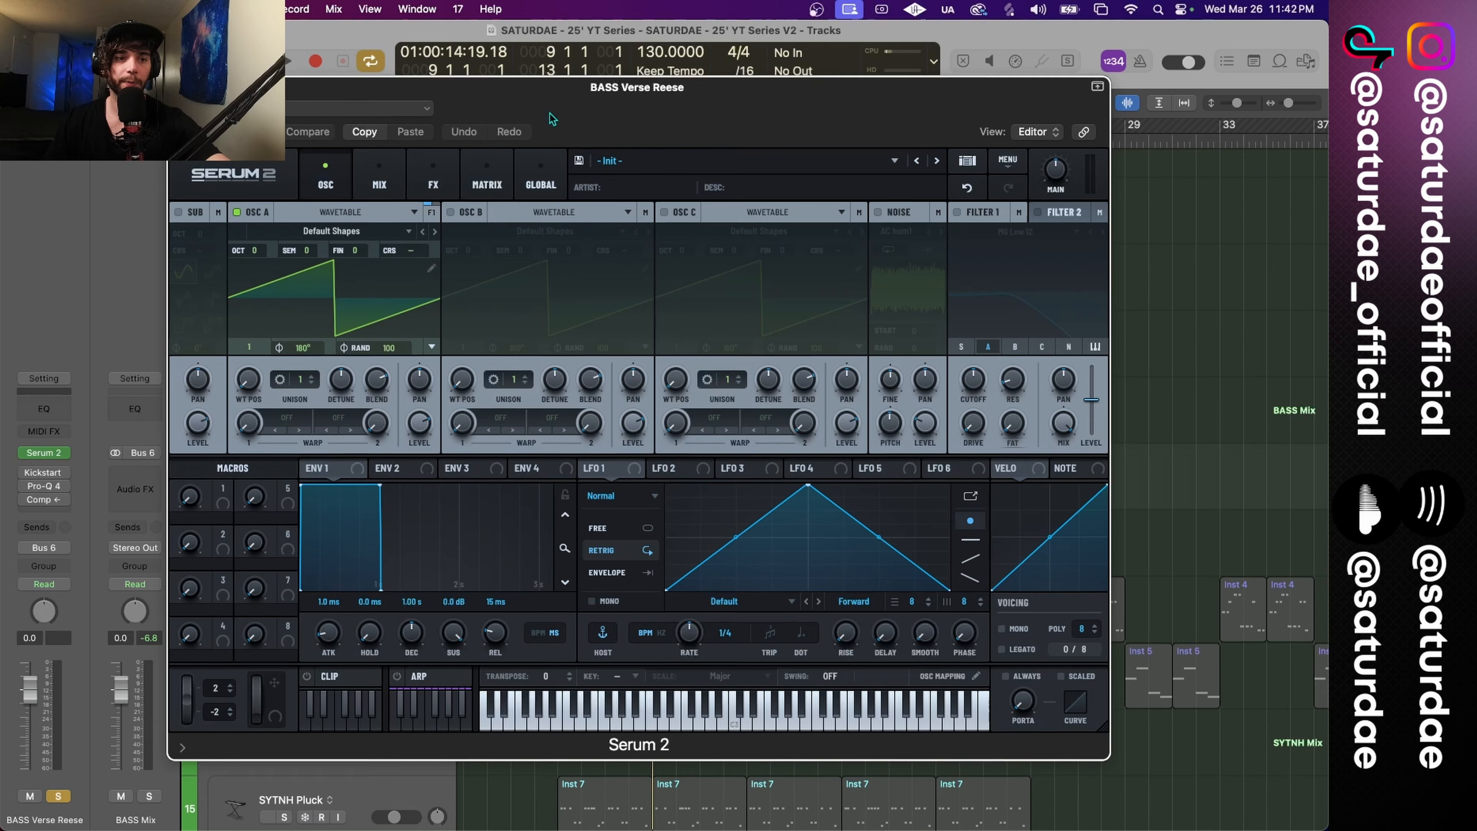
{"action": "left_click_drag", "start_coordinate": [550, 123], "coordinate": [821, 146]}
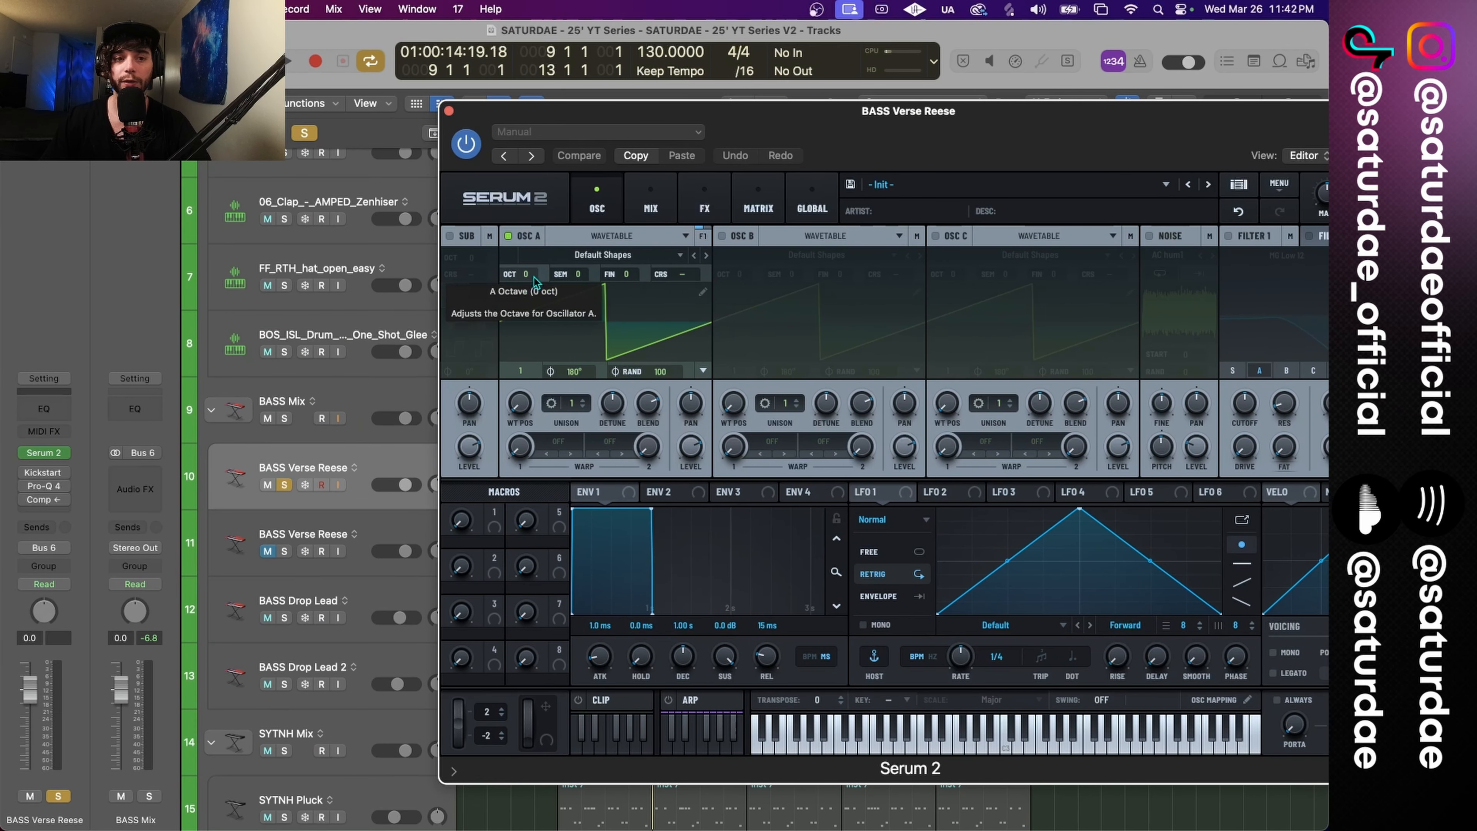
{"action": "left_click_drag", "start_coordinate": [531, 280], "coordinate": [533, 303]}
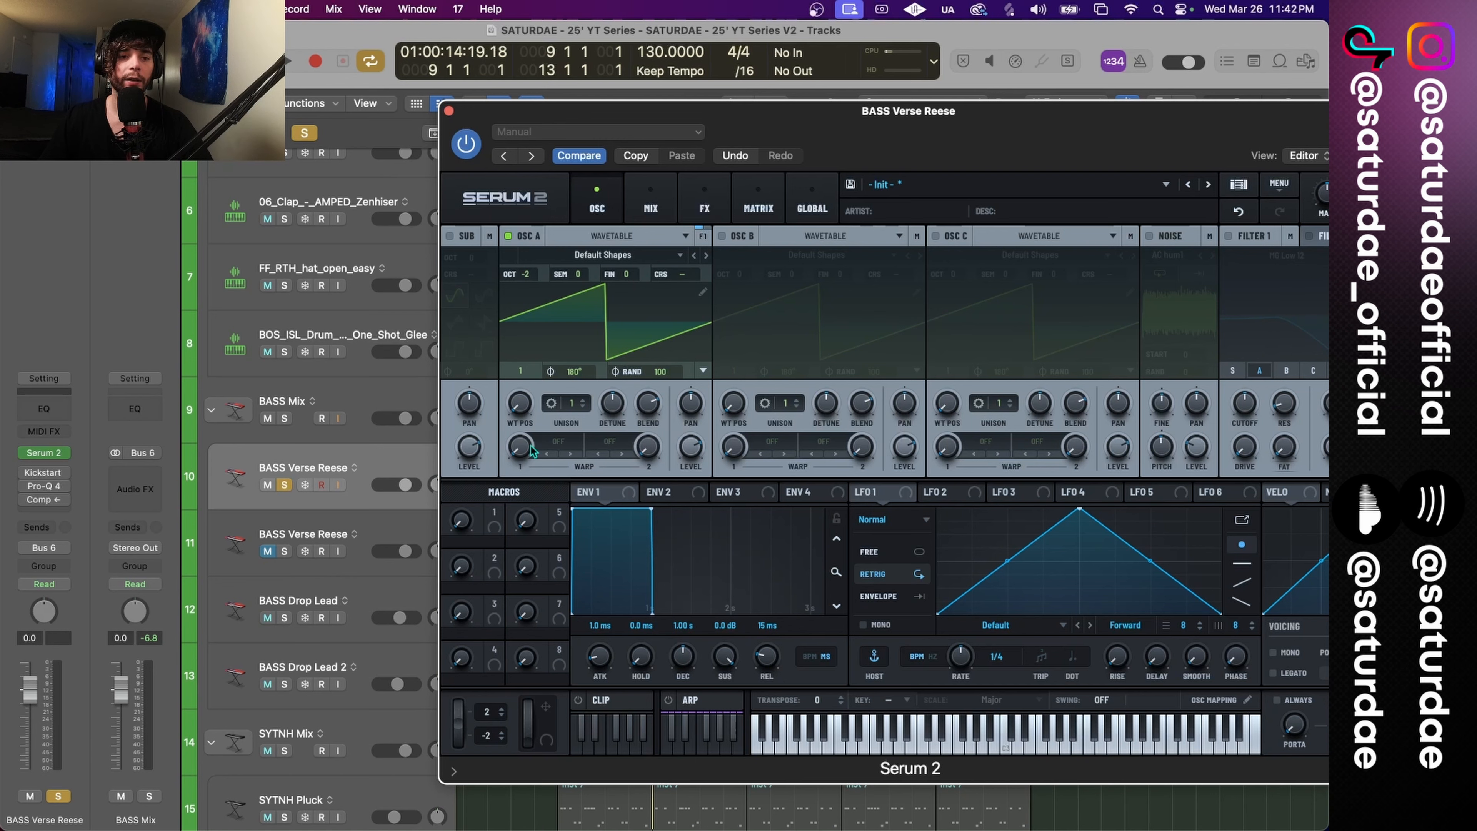
Step: Choose Default Shapes from the S2 Tables as oscillator A's wavetable
{"action": "left_click_drag", "start_coordinate": [850, 129], "coordinate": [676, 86]}
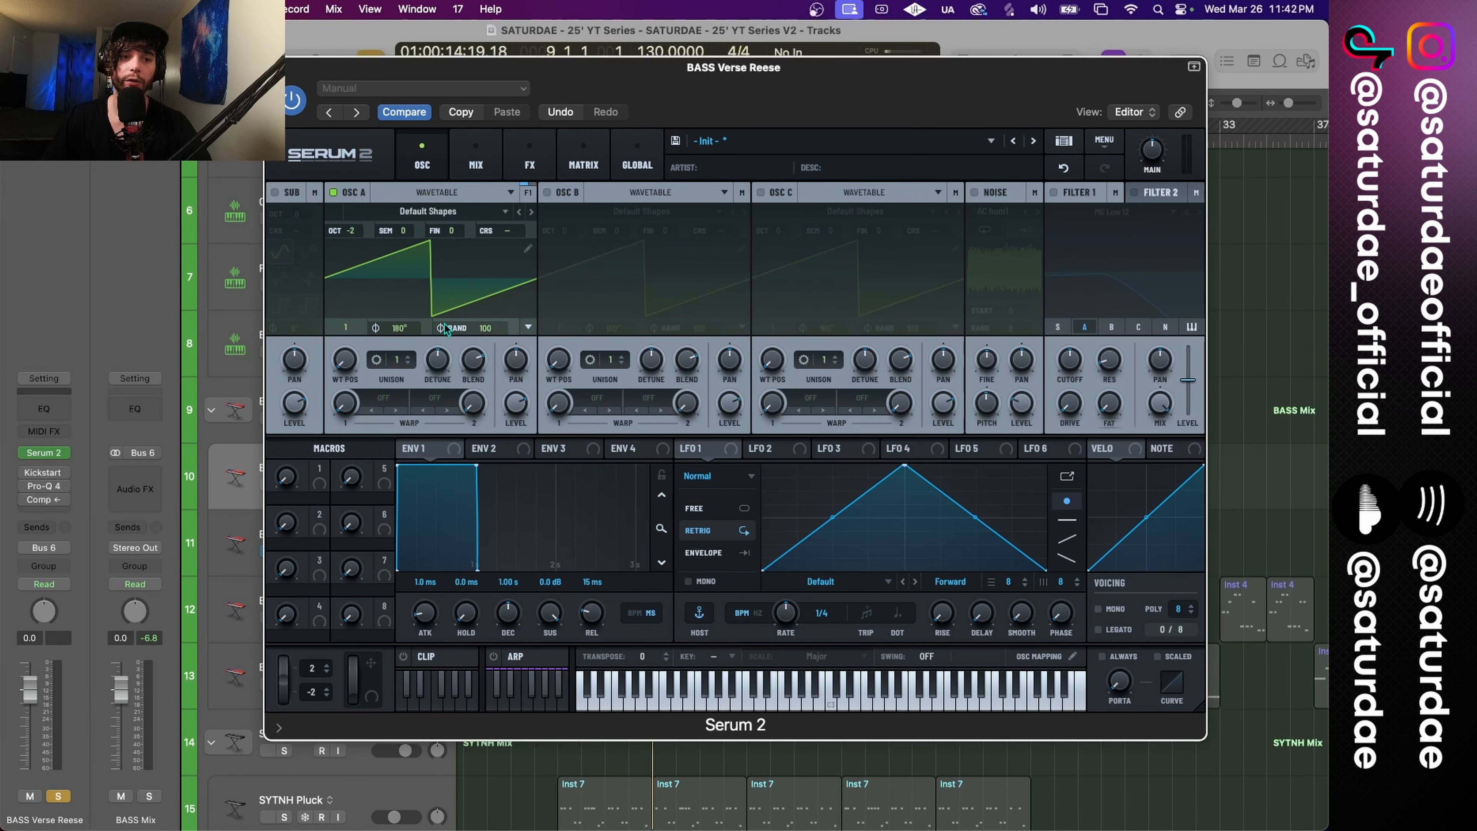
{"action": "left_click", "coordinate": [449, 215]}
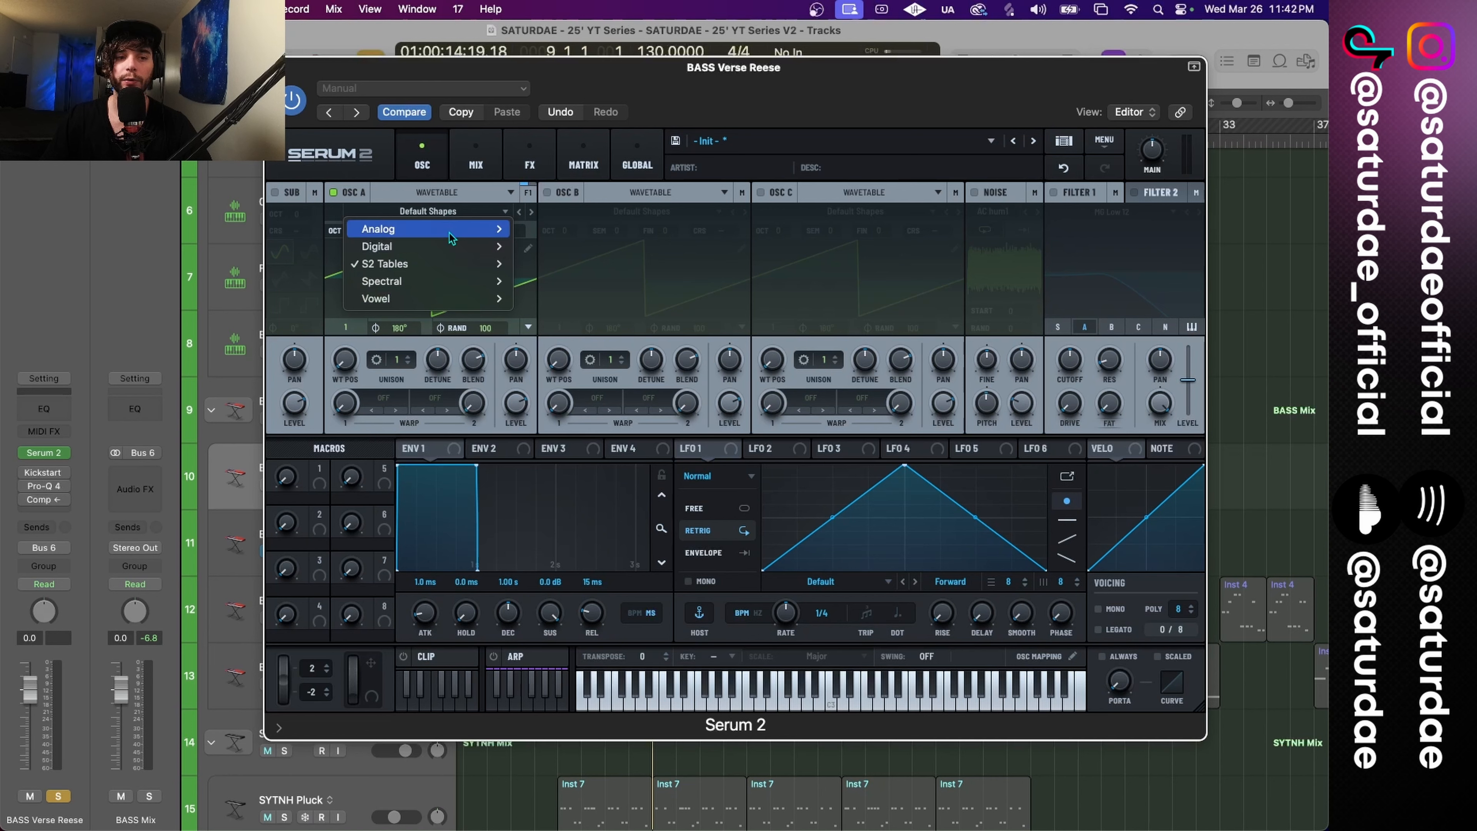
{"action": "mouse_move", "coordinate": [448, 272]}
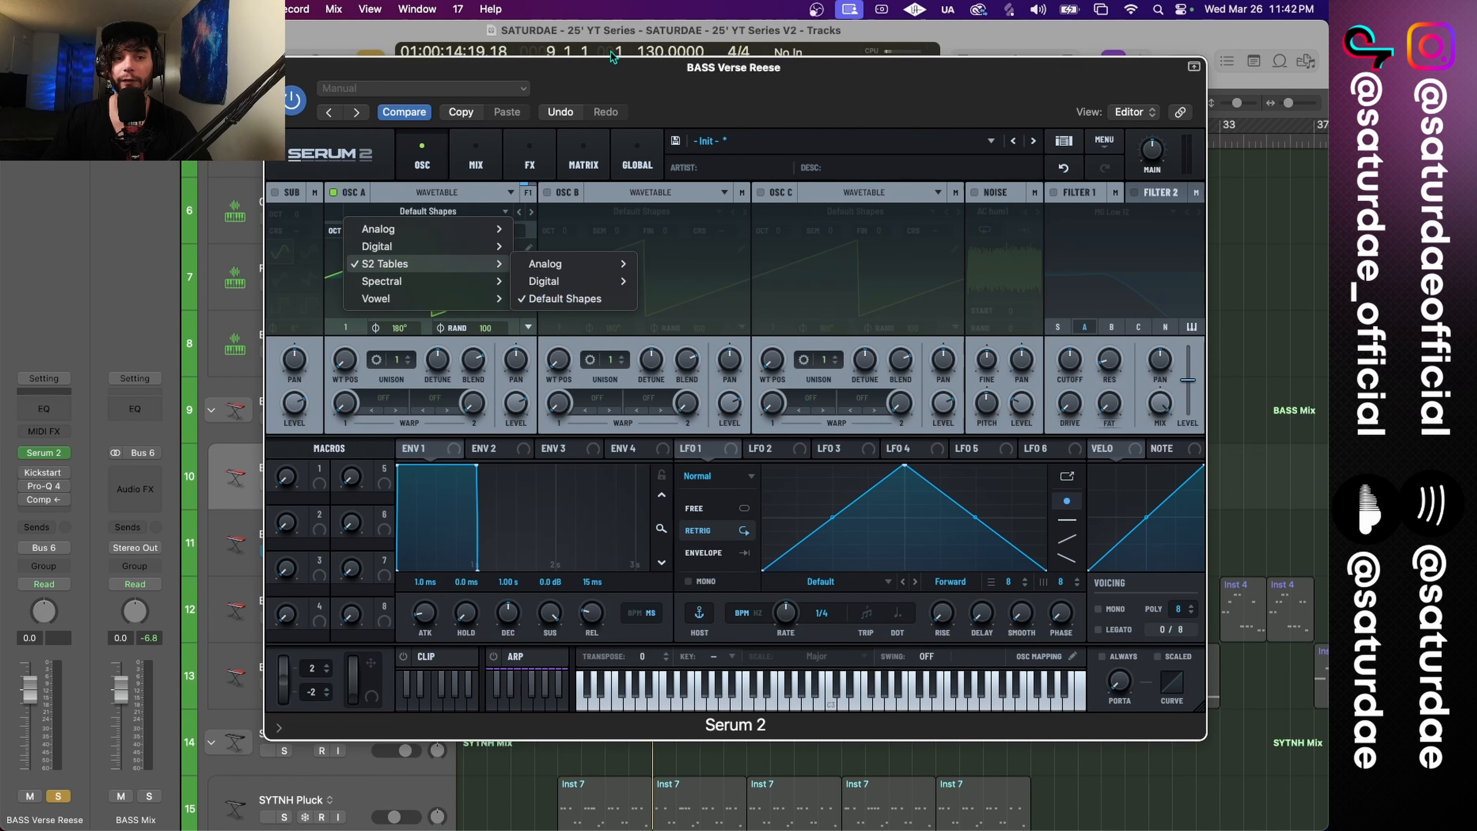
{"action": "left_click", "coordinate": [565, 300]}
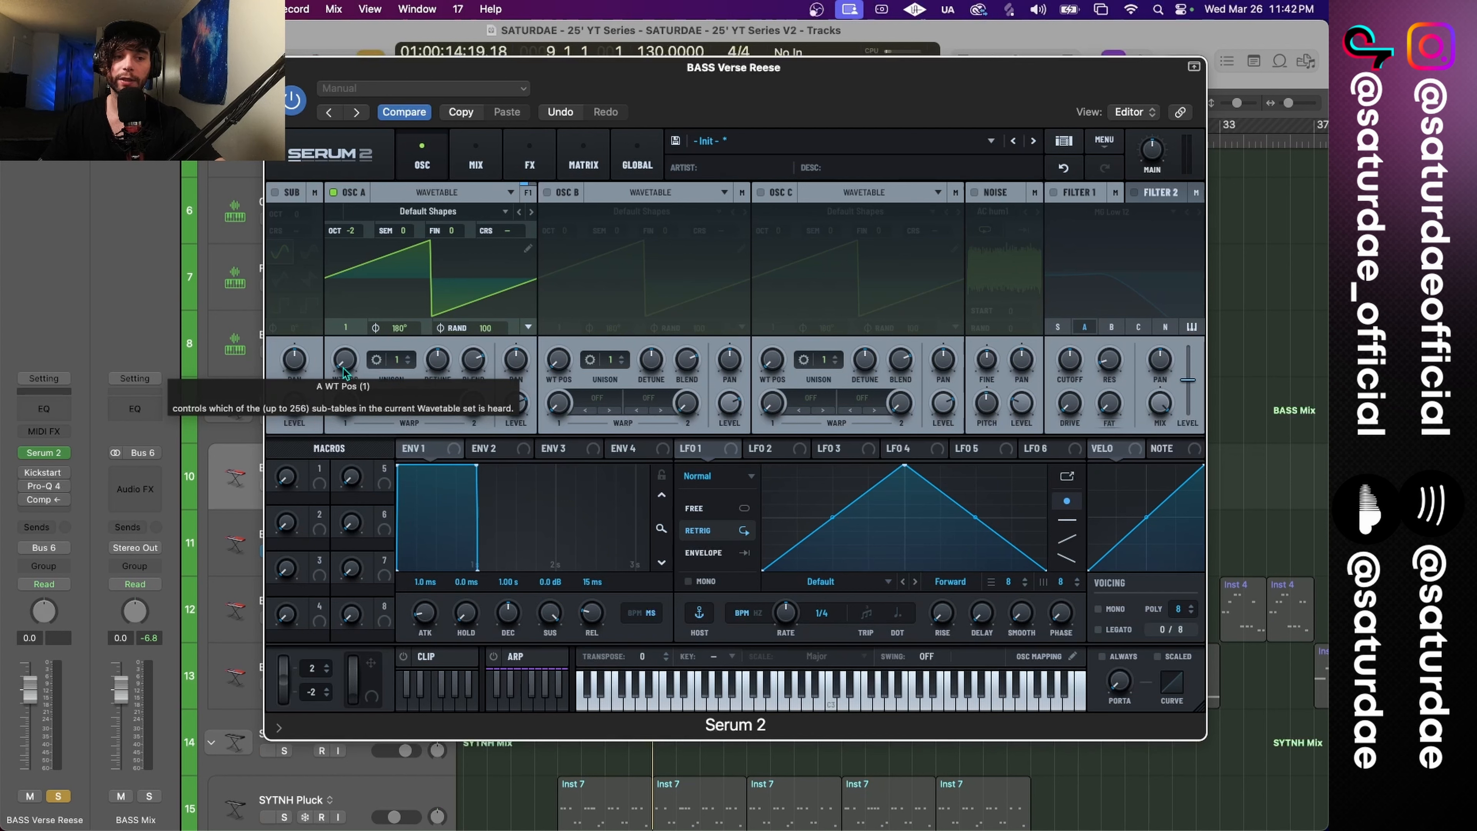
Step: Audition oscillator A's wavetable positions 1, 3 and 5 during playback, returning the position to 1
{"action": "key", "text": "space"}
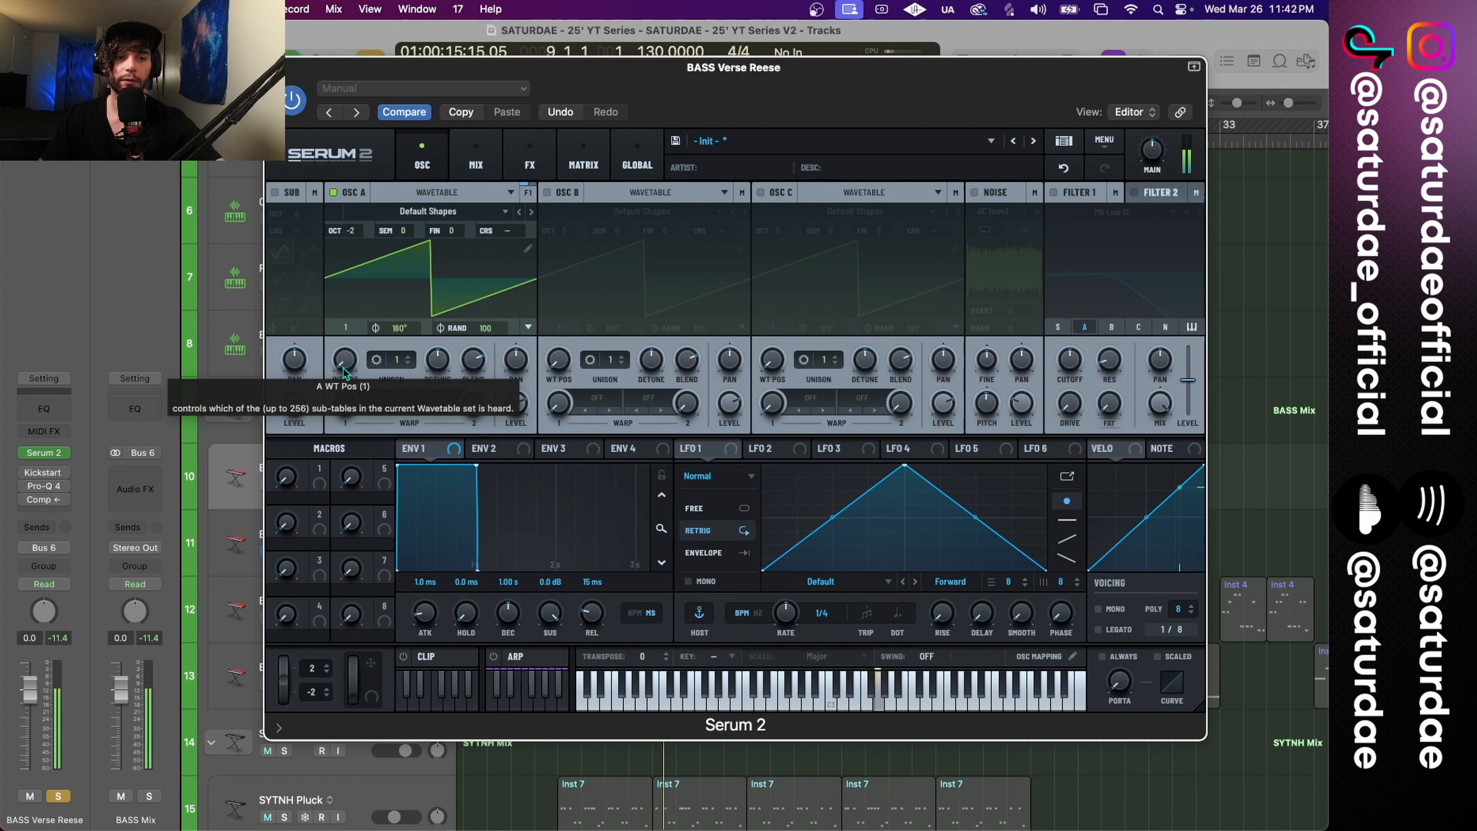
{"action": "left_click_drag", "start_coordinate": [345, 372], "coordinate": [345, 344]}
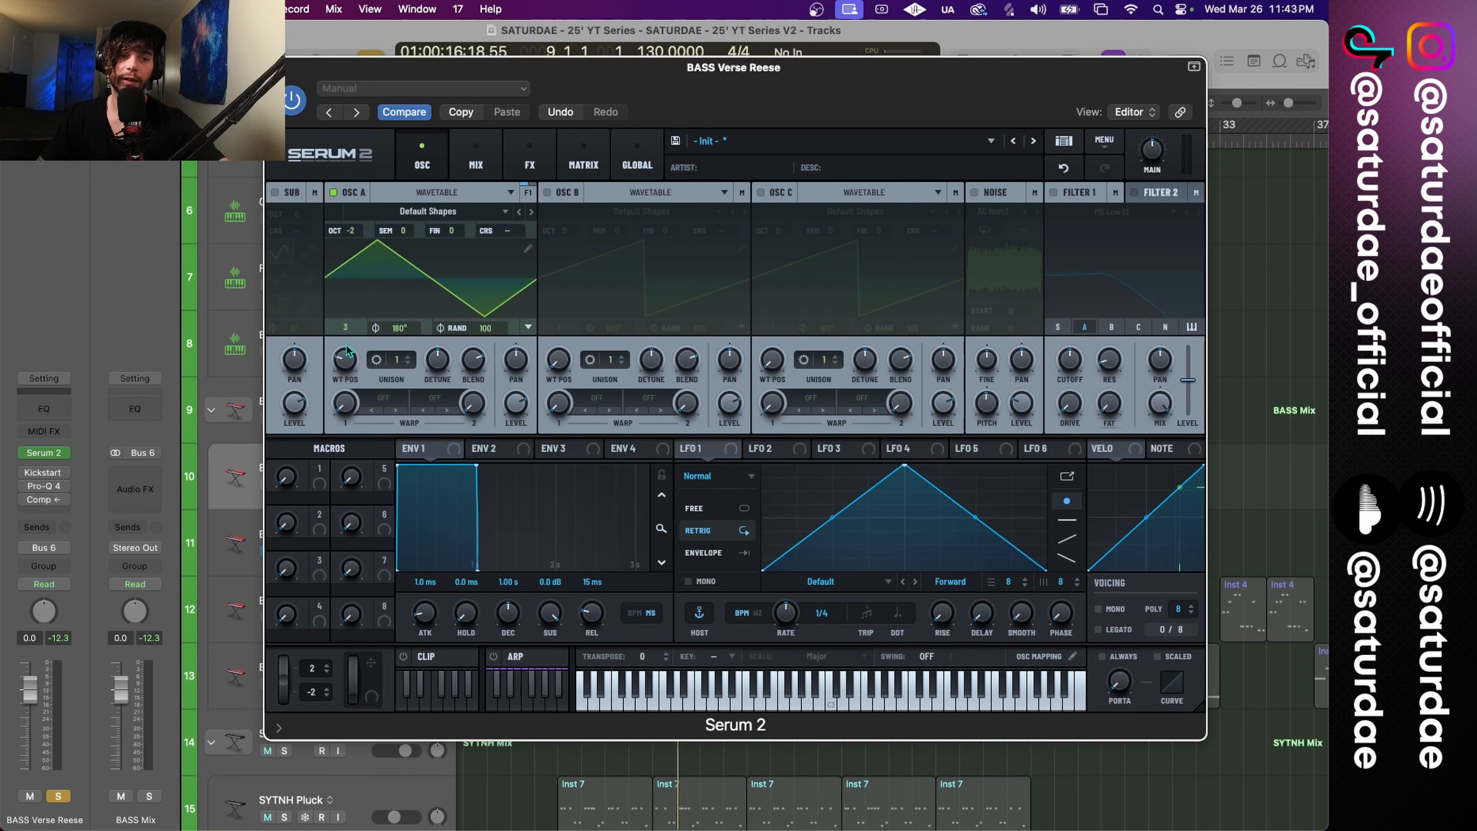
{"action": "key", "text": "space"}
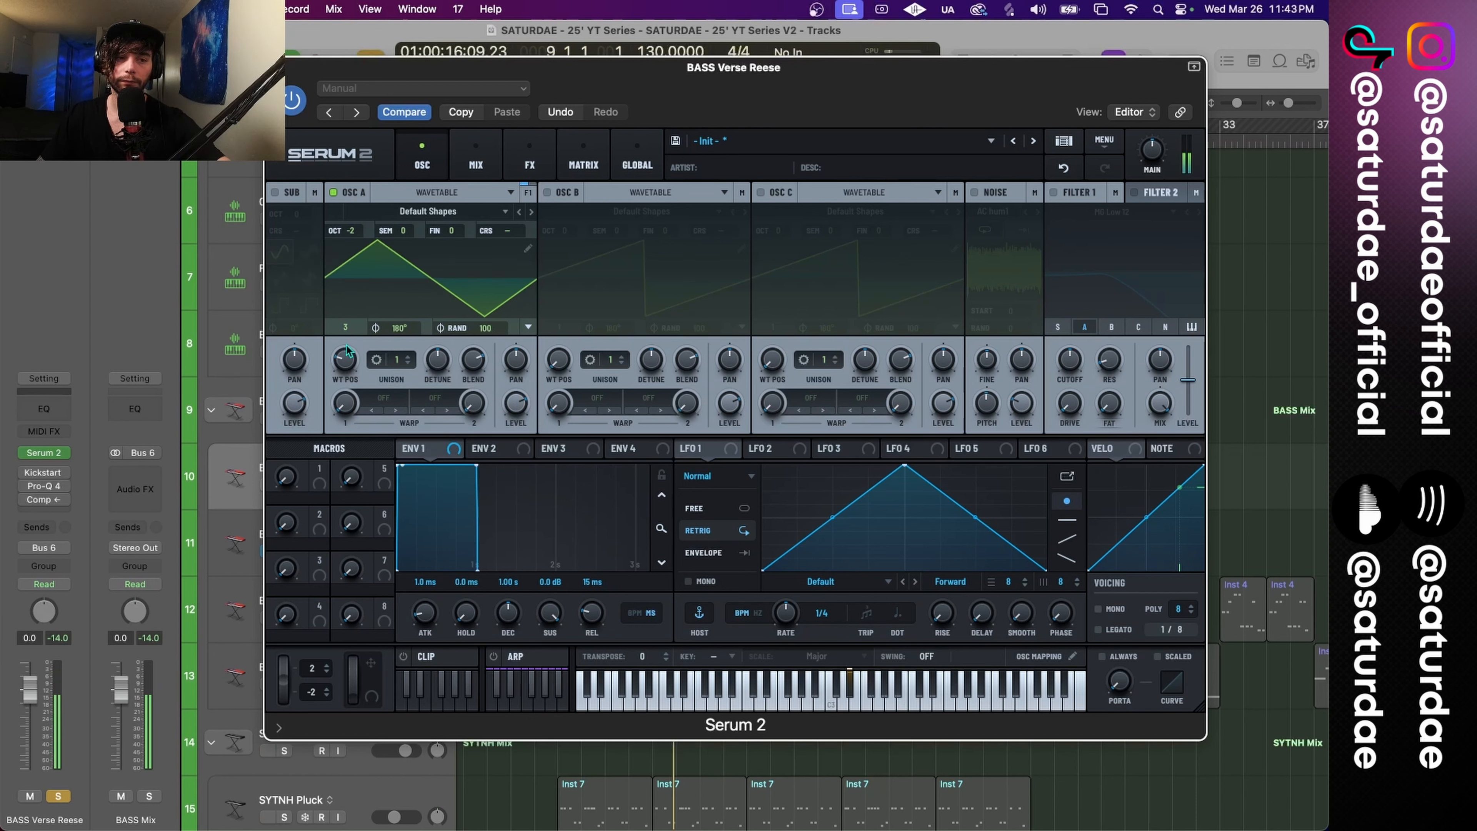
{"action": "left_click_drag", "start_coordinate": [352, 361], "coordinate": [358, 310]}
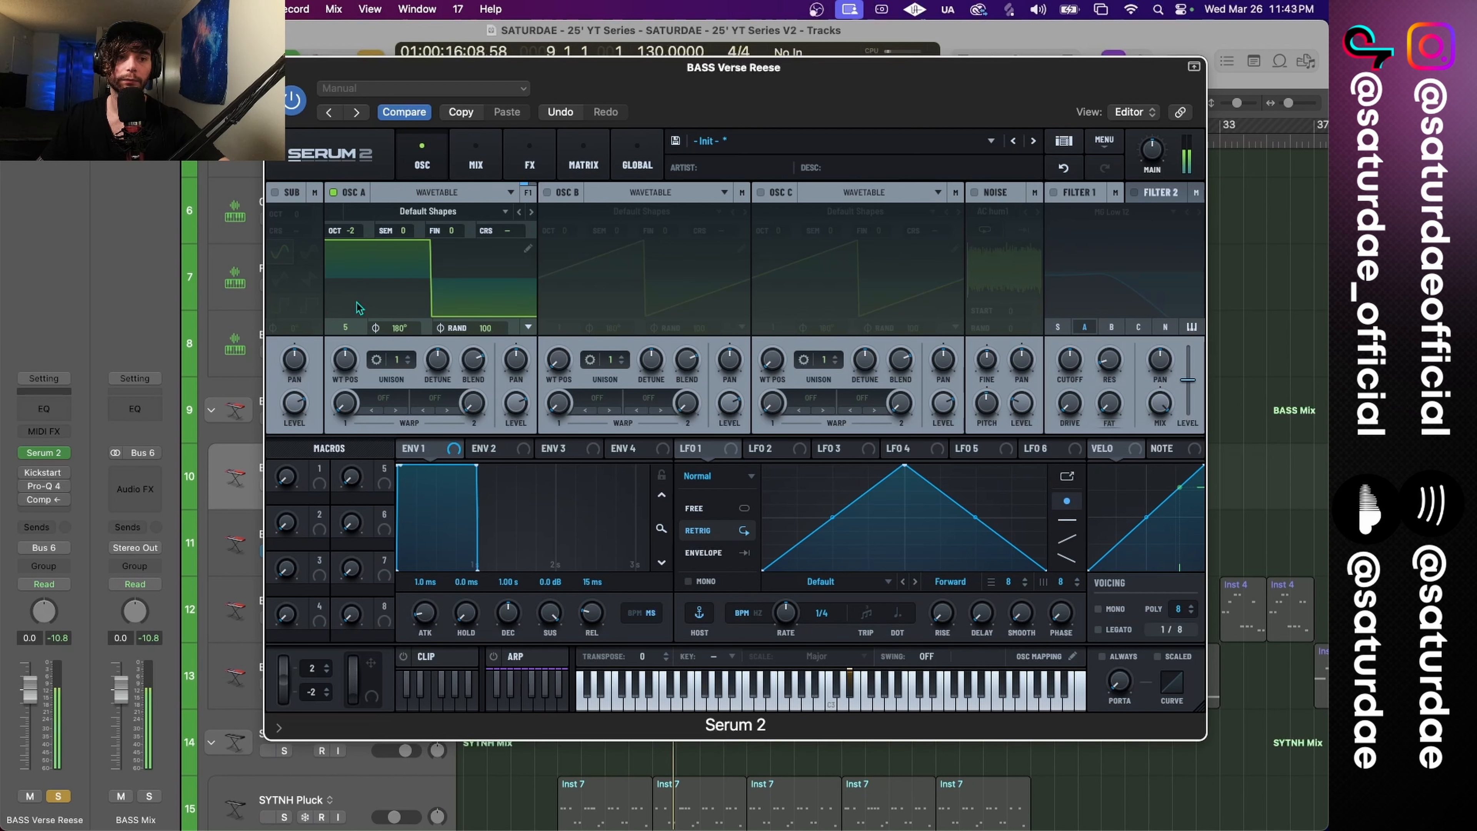
{"action": "key", "text": "space"}
{"action": "left_click_drag", "start_coordinate": [357, 303], "coordinate": [355, 473]}
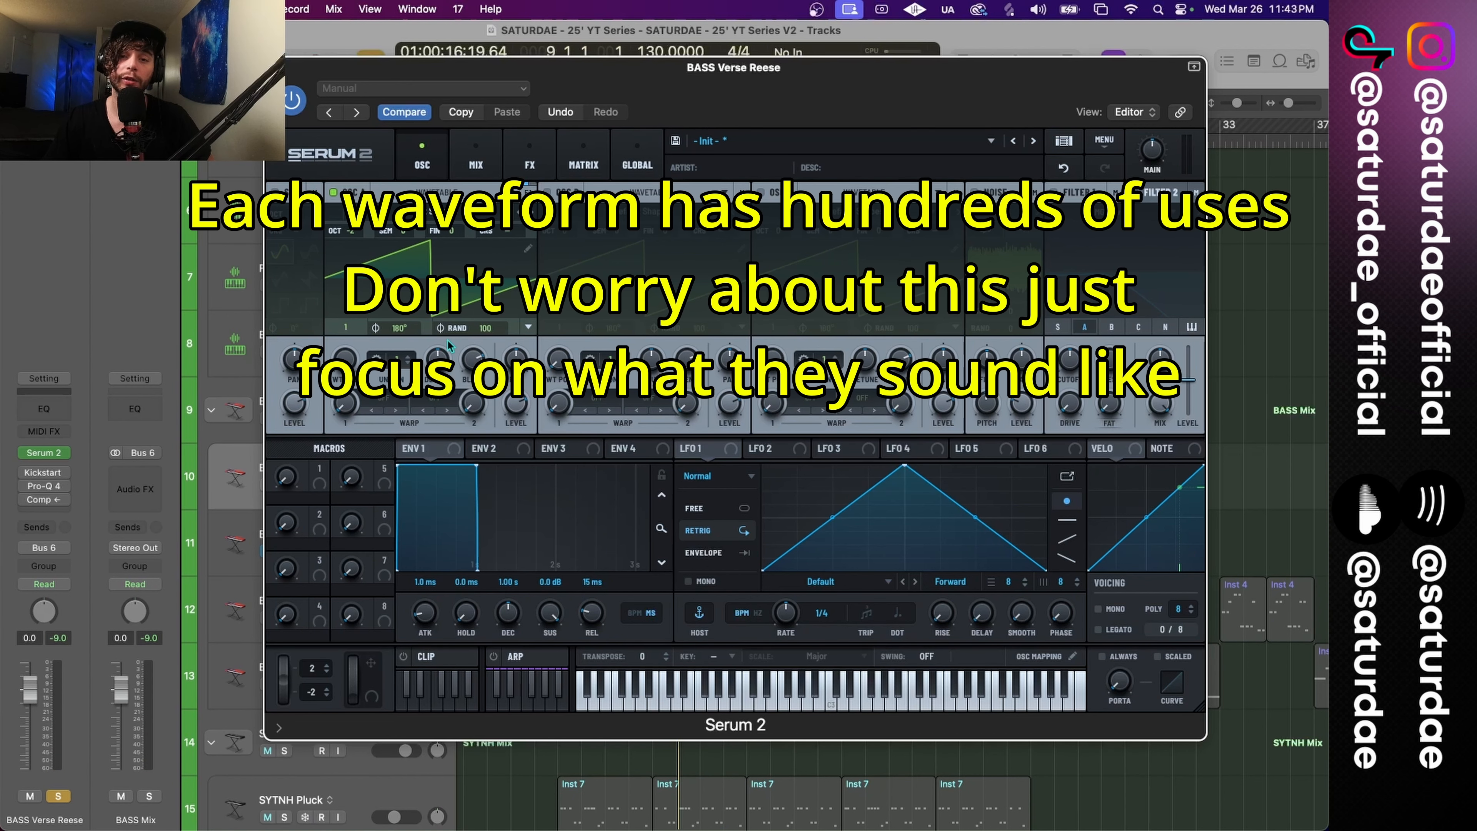
Step: Step oscillator A's wavetable position through 2, 3 and 5 to compare the sine, triangle and square shapes
{"action": "left_click_drag", "start_coordinate": [345, 361], "coordinate": [343, 326]}
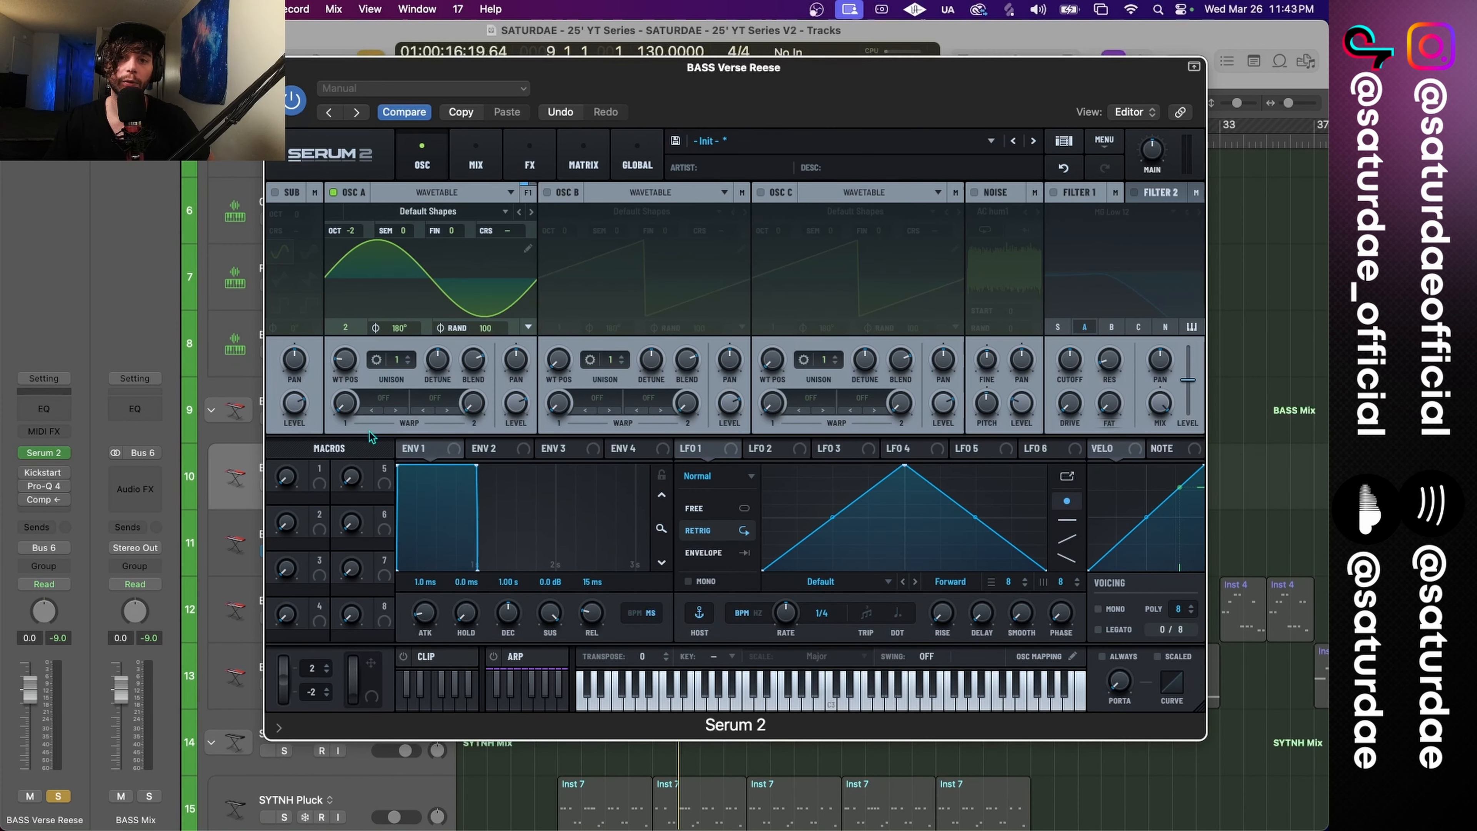
{"action": "left_click_drag", "start_coordinate": [348, 366], "coordinate": [348, 326]}
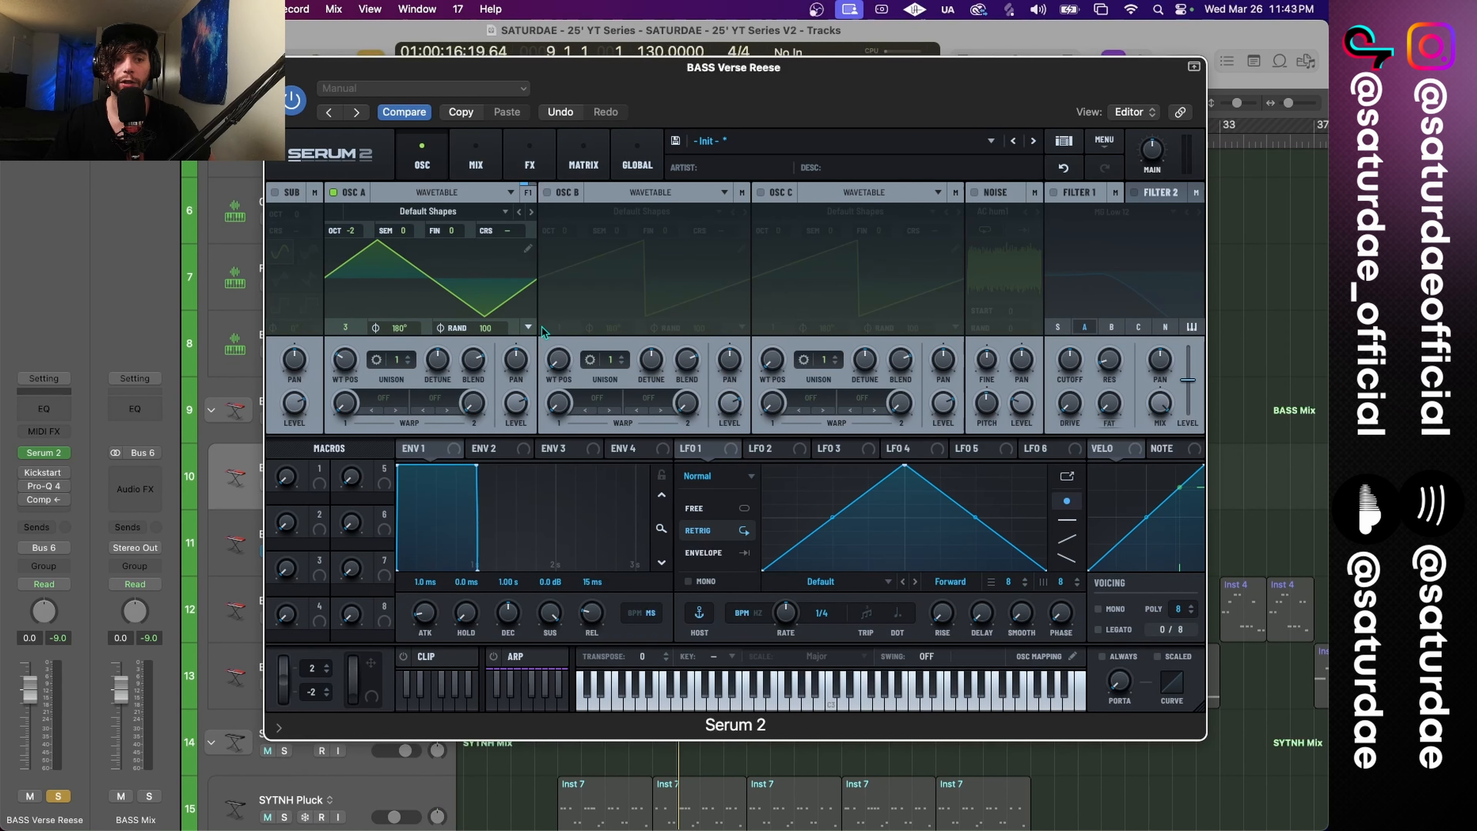
{"action": "left_click_drag", "start_coordinate": [351, 365], "coordinate": [362, 303]}
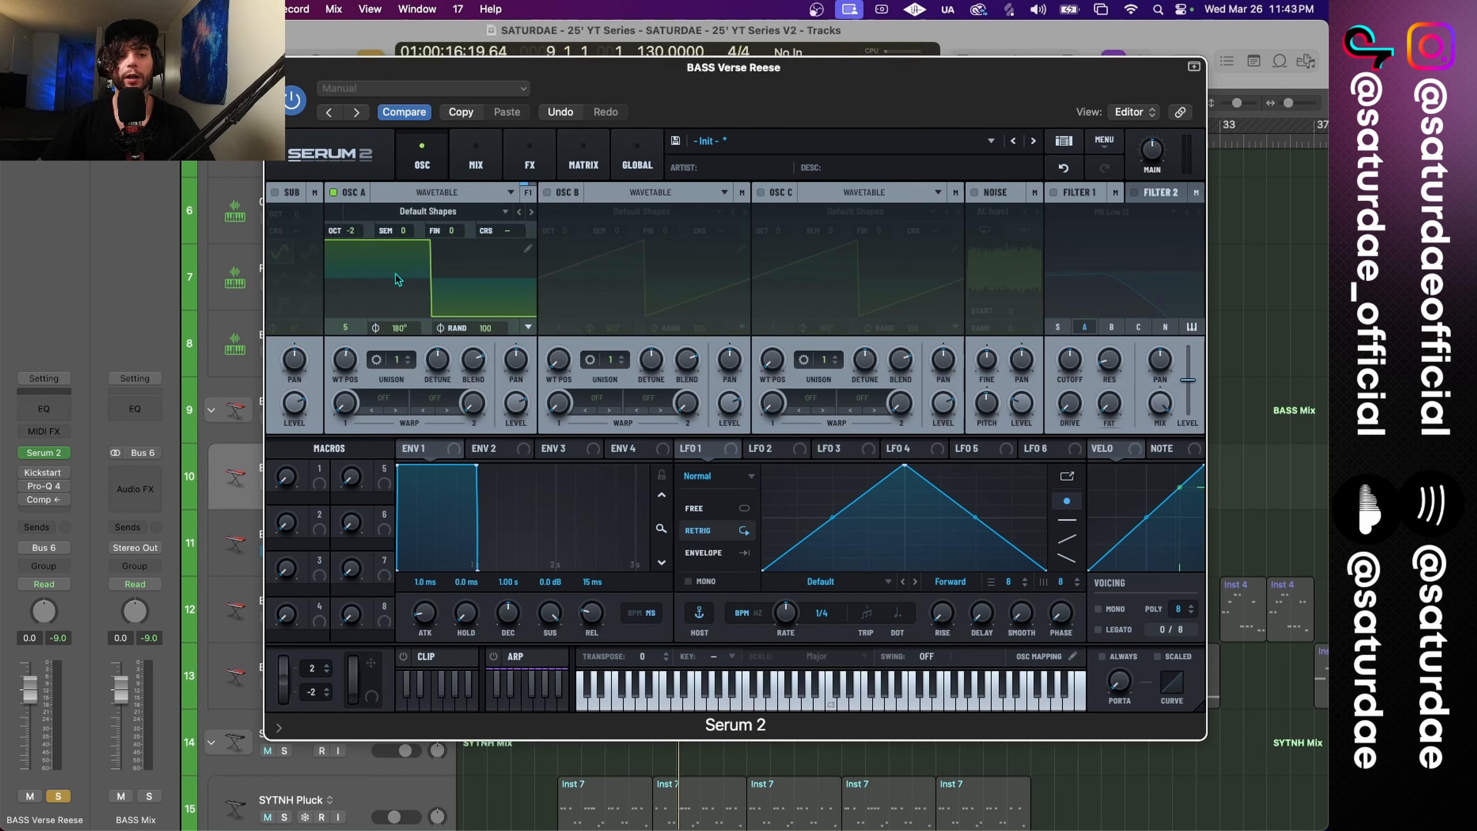
Step: Set oscillator A to the sine shape at wavetable position 2 and its octave to -3
{"action": "left_click_drag", "start_coordinate": [356, 362], "coordinate": [352, 444]}
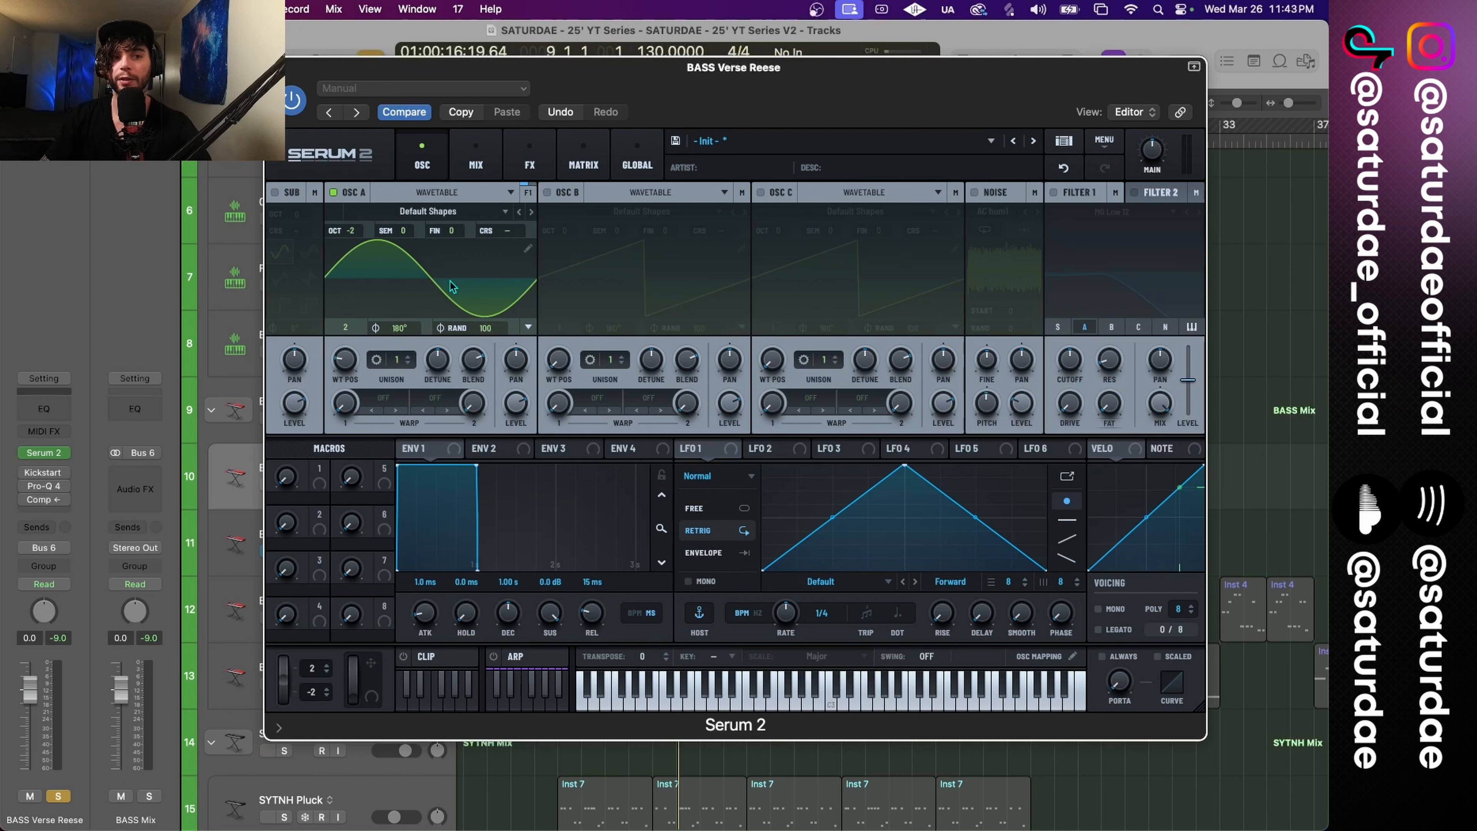
{"action": "left_click_drag", "start_coordinate": [355, 232], "coordinate": [356, 249]}
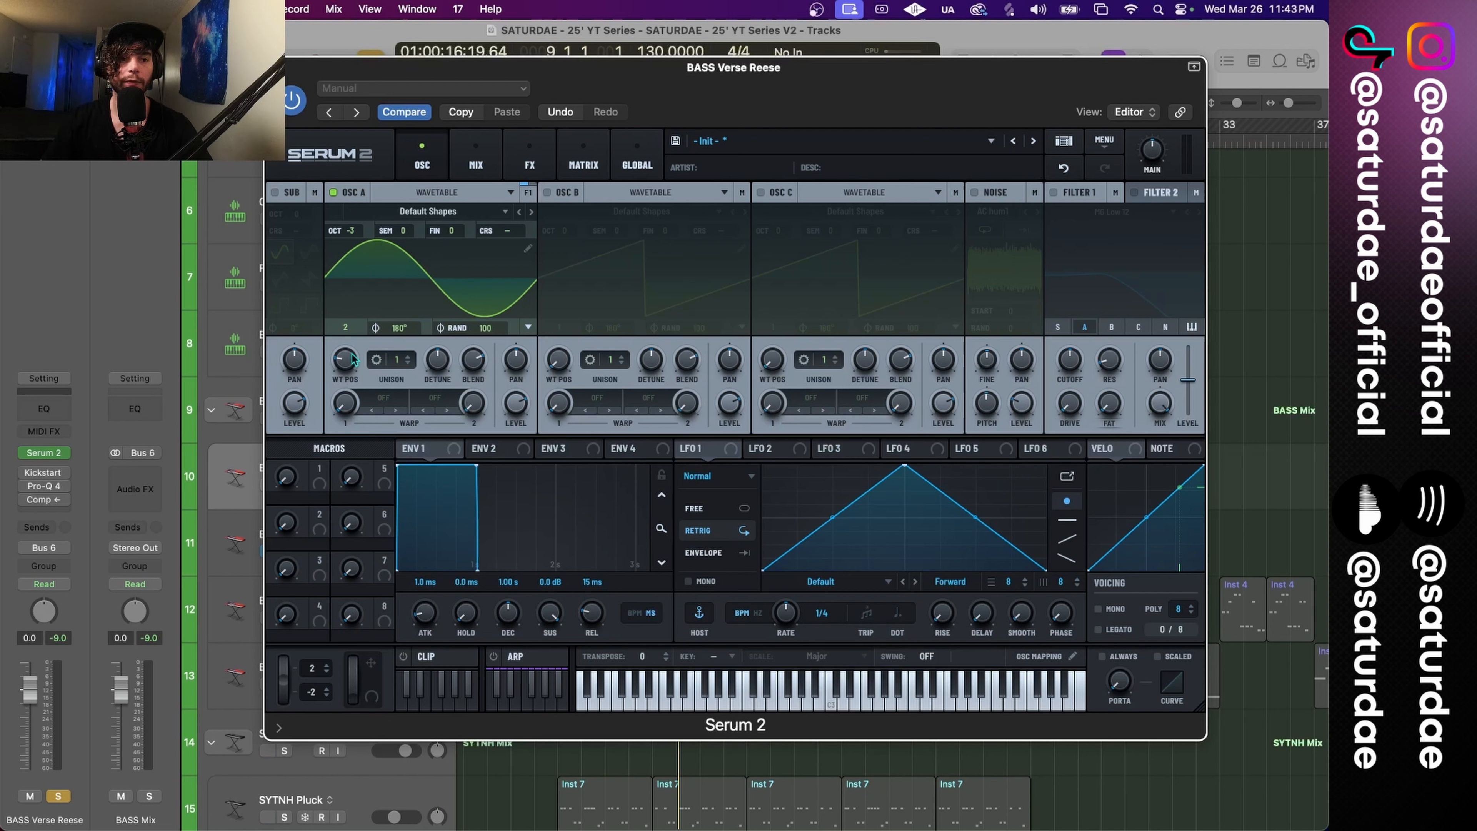
{"action": "mouse_move", "coordinate": [348, 356]}
{"action": "left_mouse_down"}
{"action": "mouse_move", "coordinate": [348, 381]}
{"action": "mouse_move", "coordinate": [346, 347]}
{"action": "left_mouse_up"}
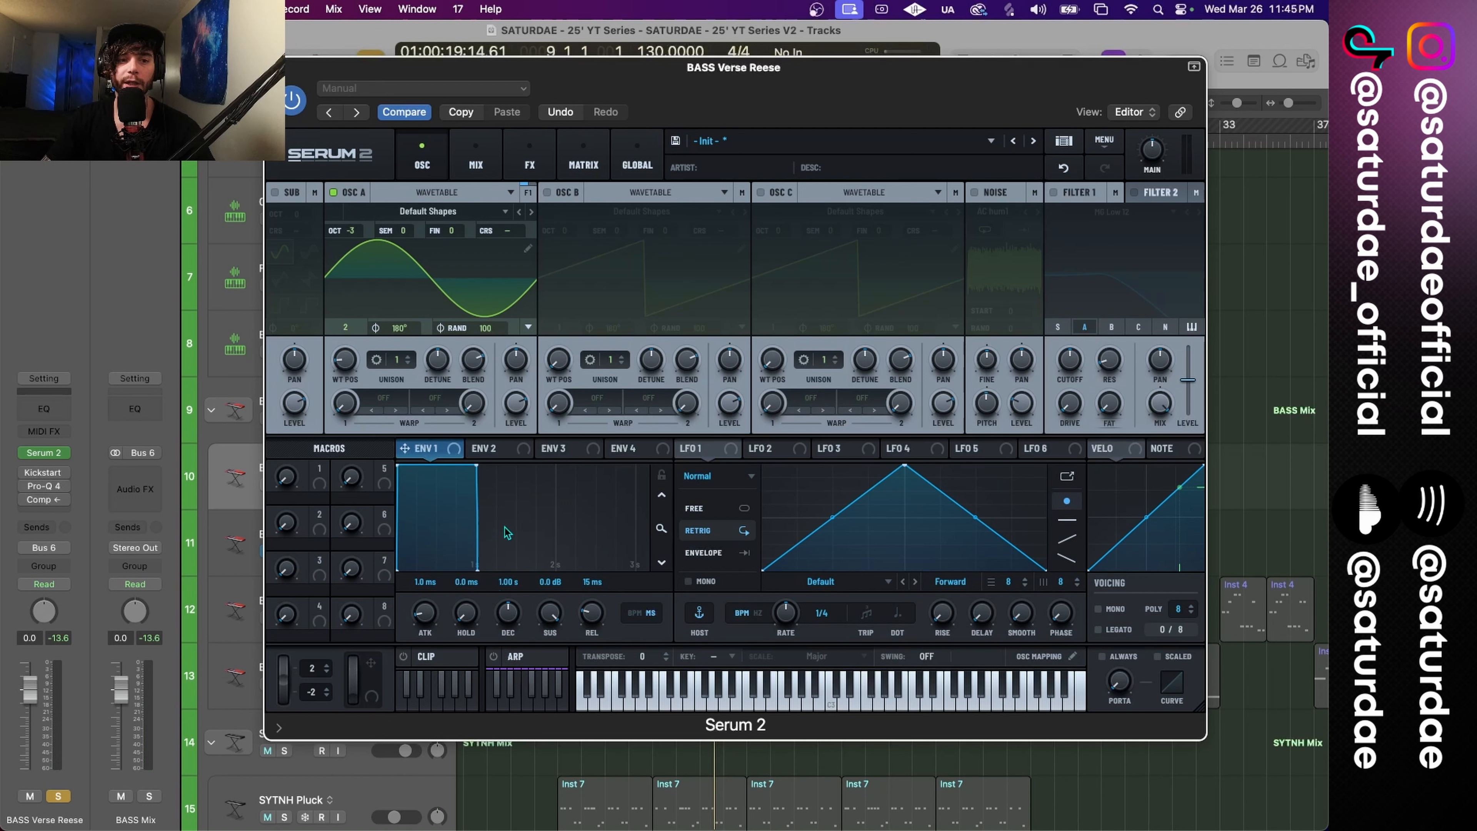
Step: Set envelope 1's attack to 15 ms and its decay to 997 ms, and play the bass back
{"action": "left_click", "coordinate": [491, 454]}
{"action": "left_click", "coordinate": [579, 451]}
{"action": "left_click", "coordinate": [646, 451]}
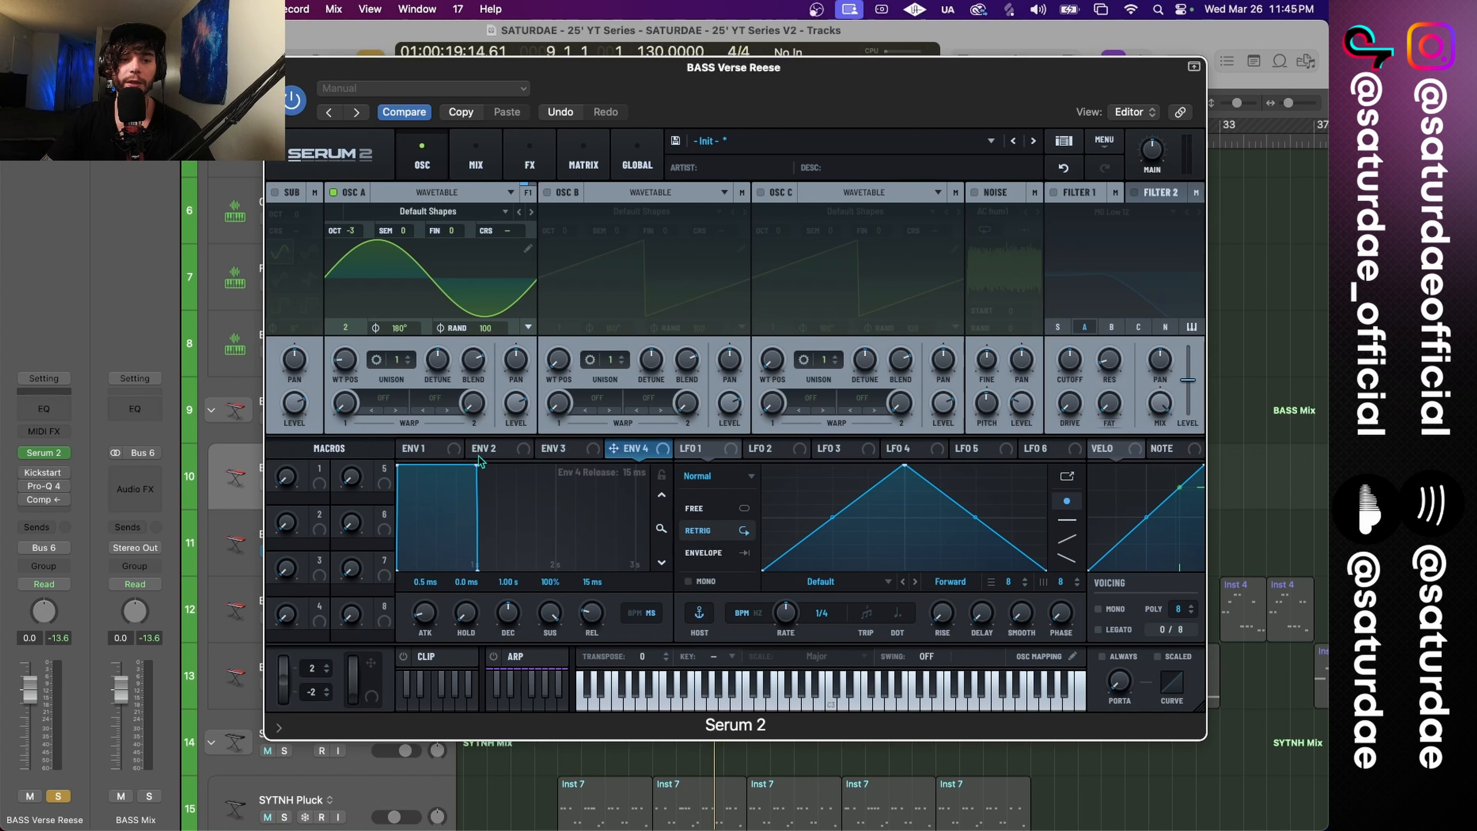
{"action": "left_click", "coordinate": [433, 449]}
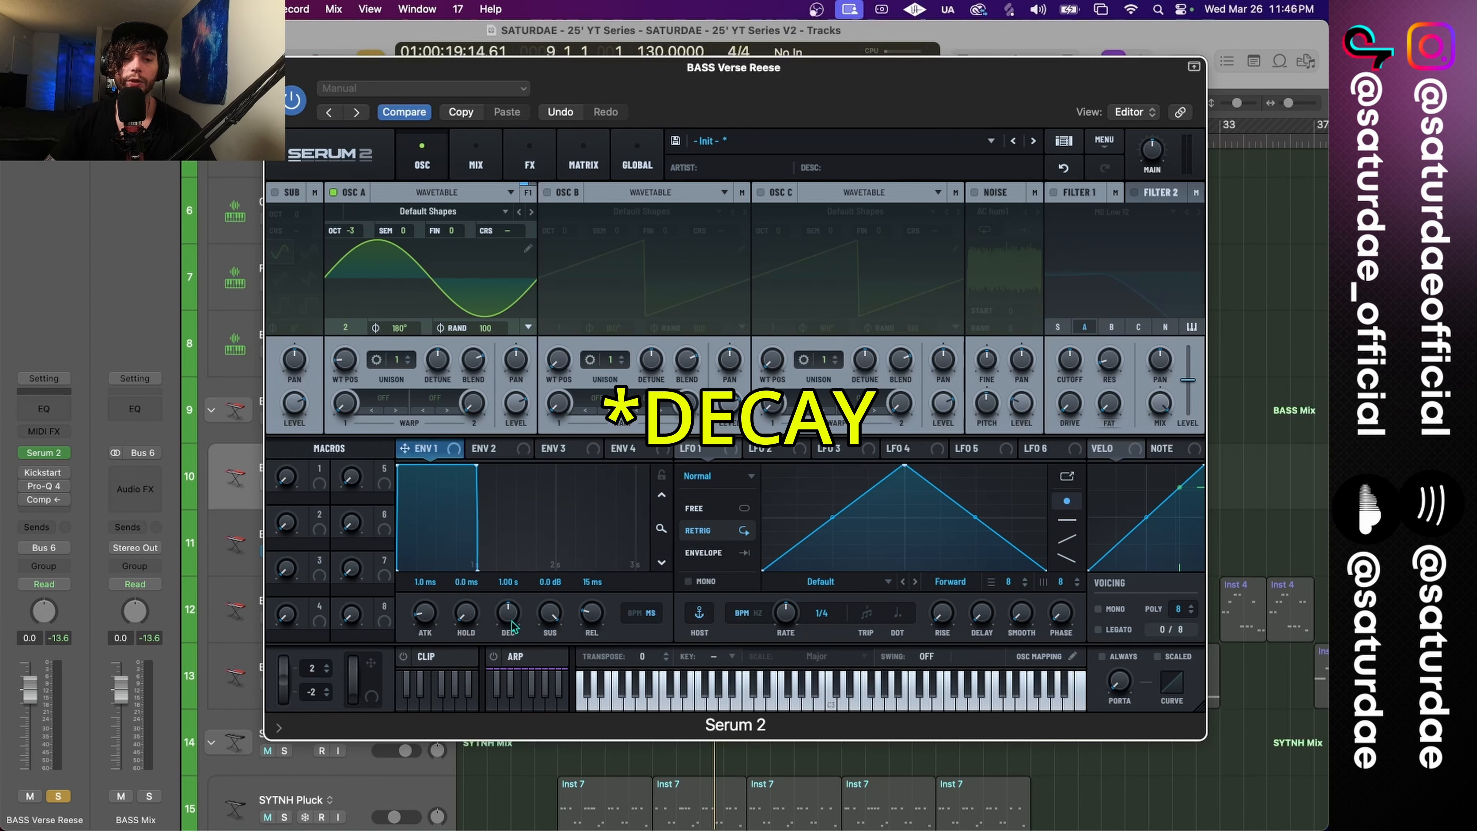
{"action": "left_click_drag", "start_coordinate": [512, 625], "coordinate": [551, 603]}
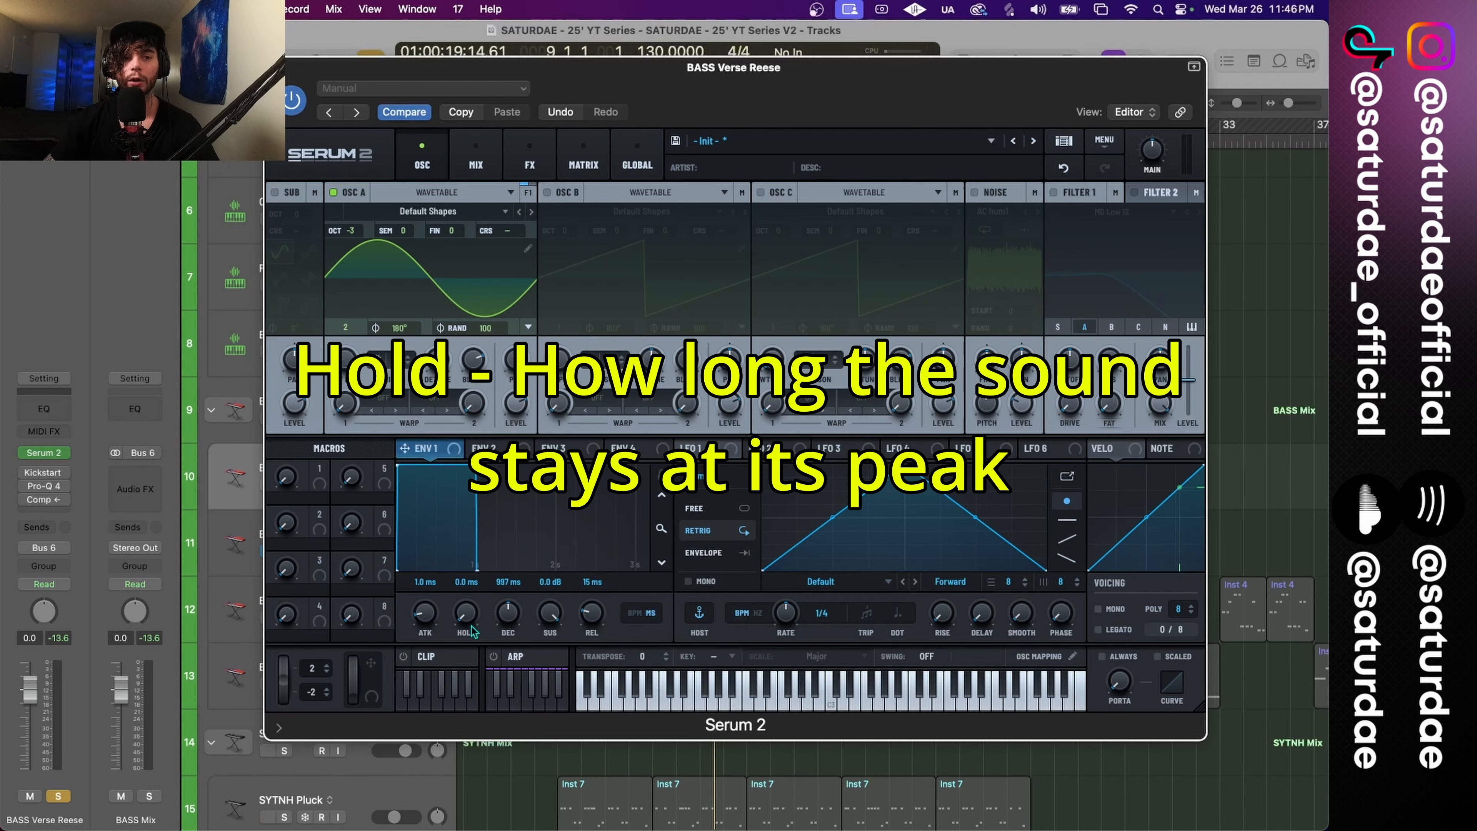
{"action": "left_click_drag", "start_coordinate": [469, 605], "coordinate": [544, 619]}
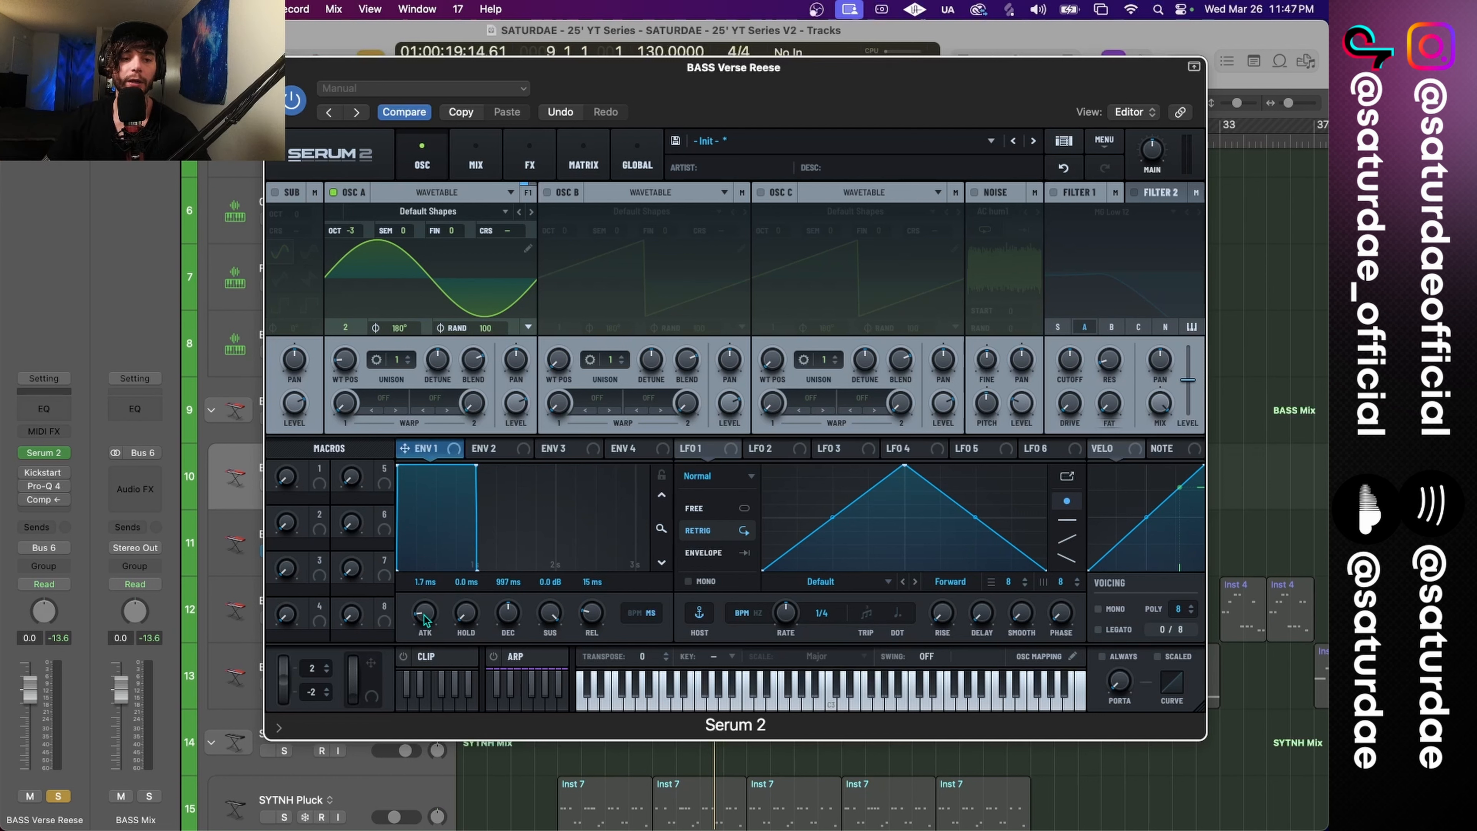
{"action": "left_click_drag", "start_coordinate": [424, 618], "coordinate": [425, 609]}
{"action": "key", "text": "space"}
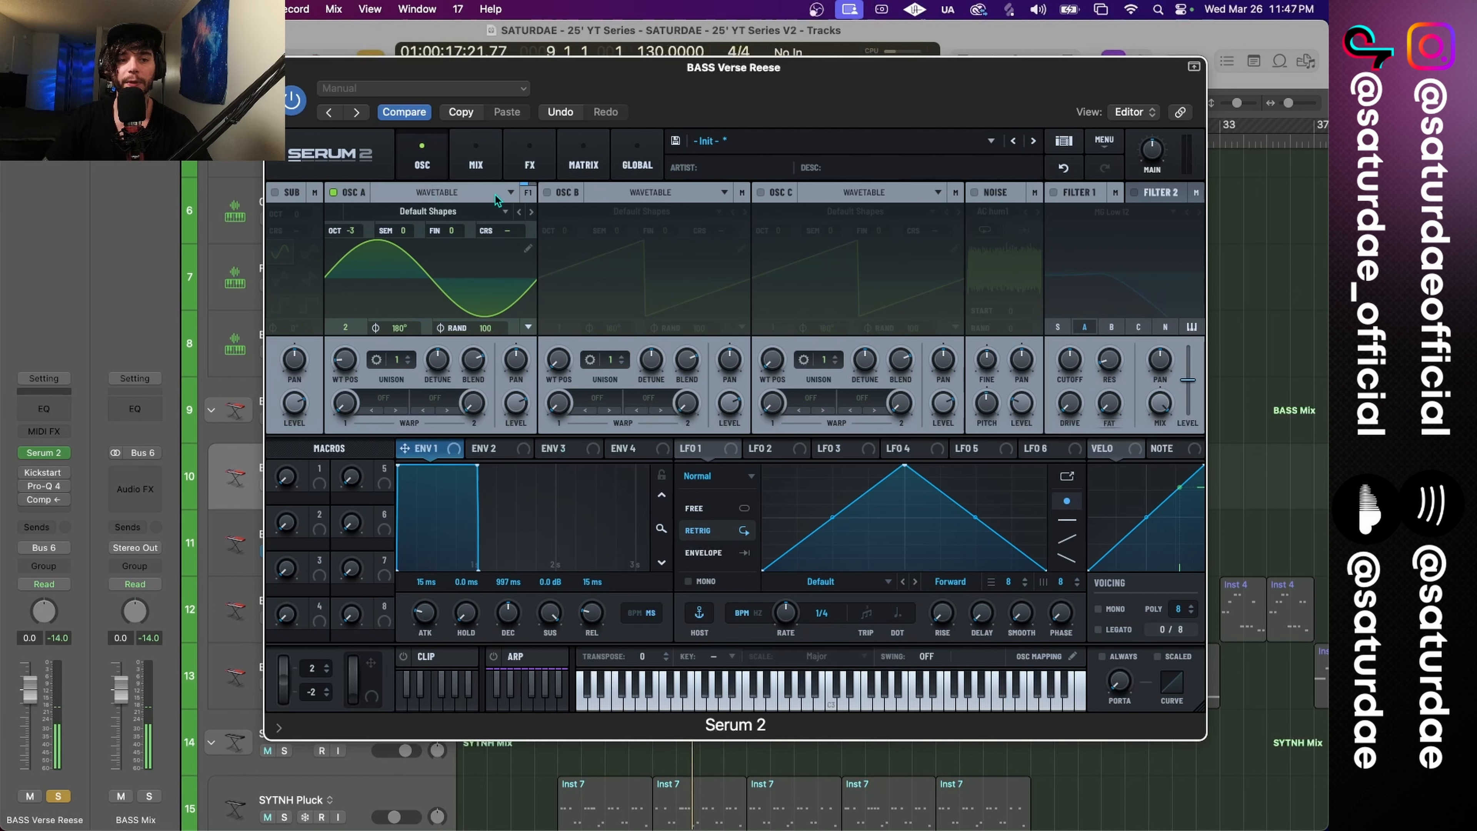
Step: Add an Equalizer to the main effects chain with its upper band as a low-pass at frequency 190 and Q 46, and audition it
{"action": "left_click", "coordinate": [483, 168]}
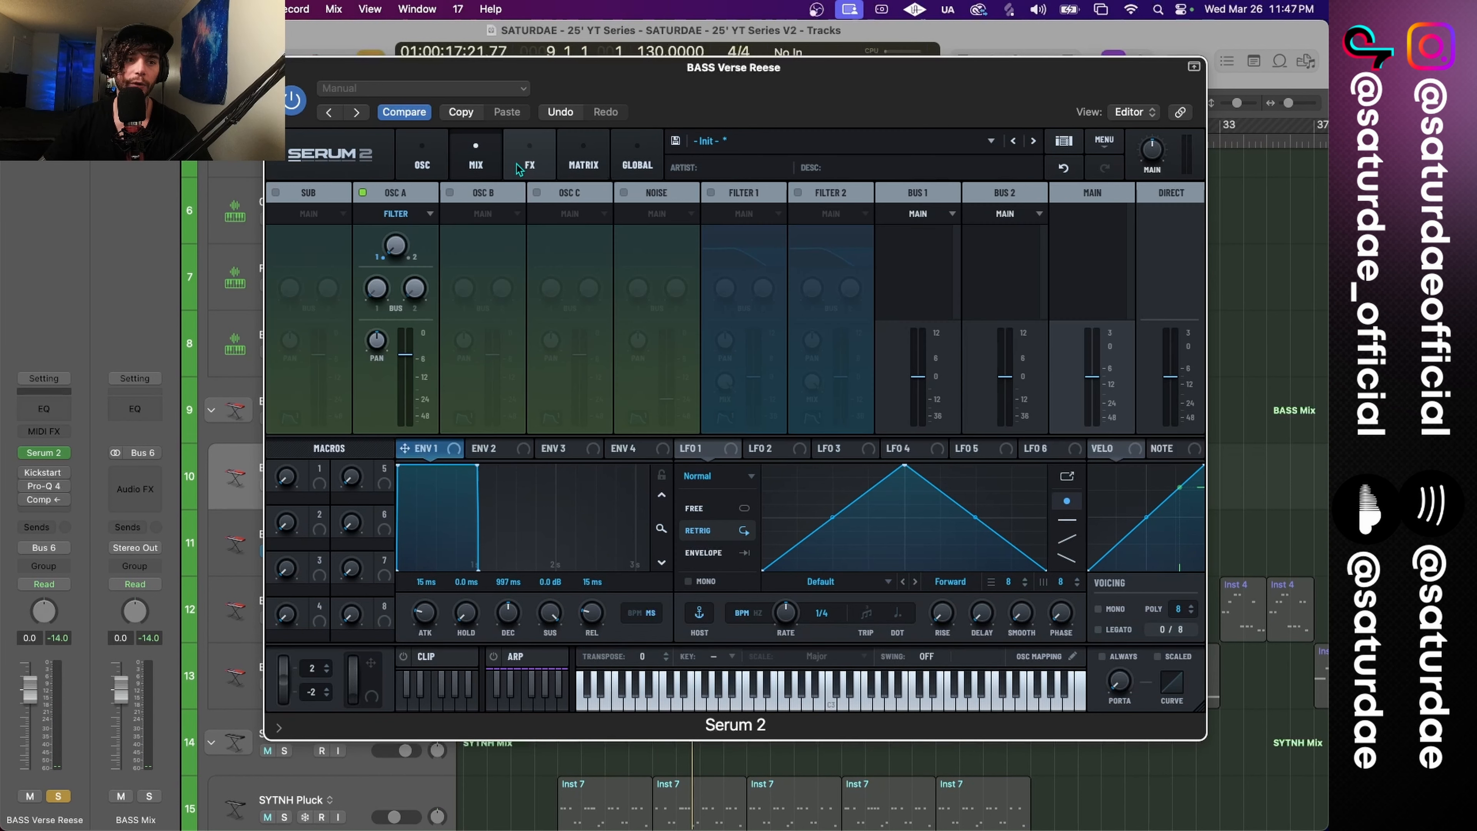
{"action": "left_click", "coordinate": [529, 165]}
{"action": "left_click", "coordinate": [277, 221]}
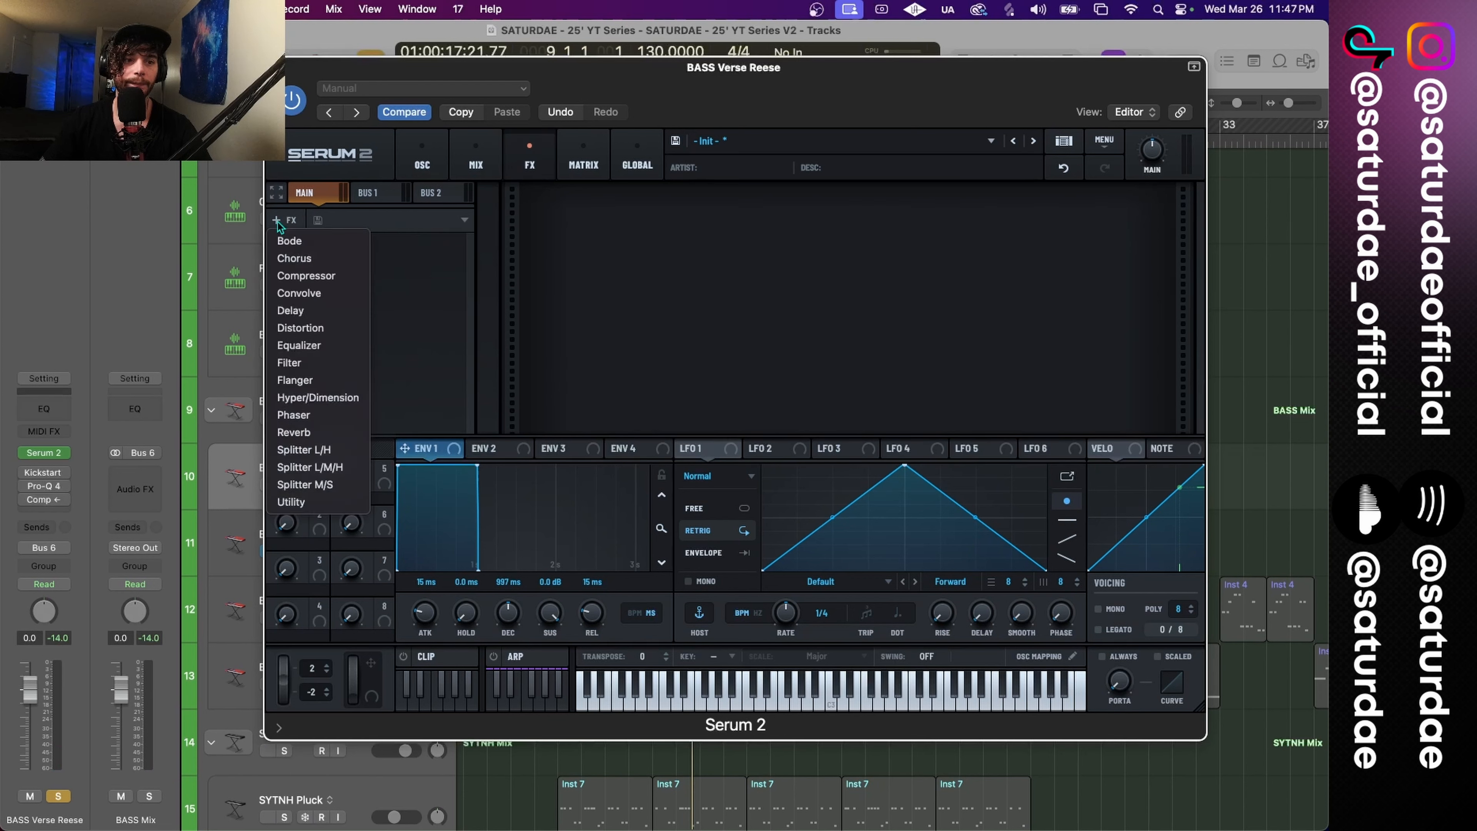
{"action": "left_click", "coordinate": [321, 349]}
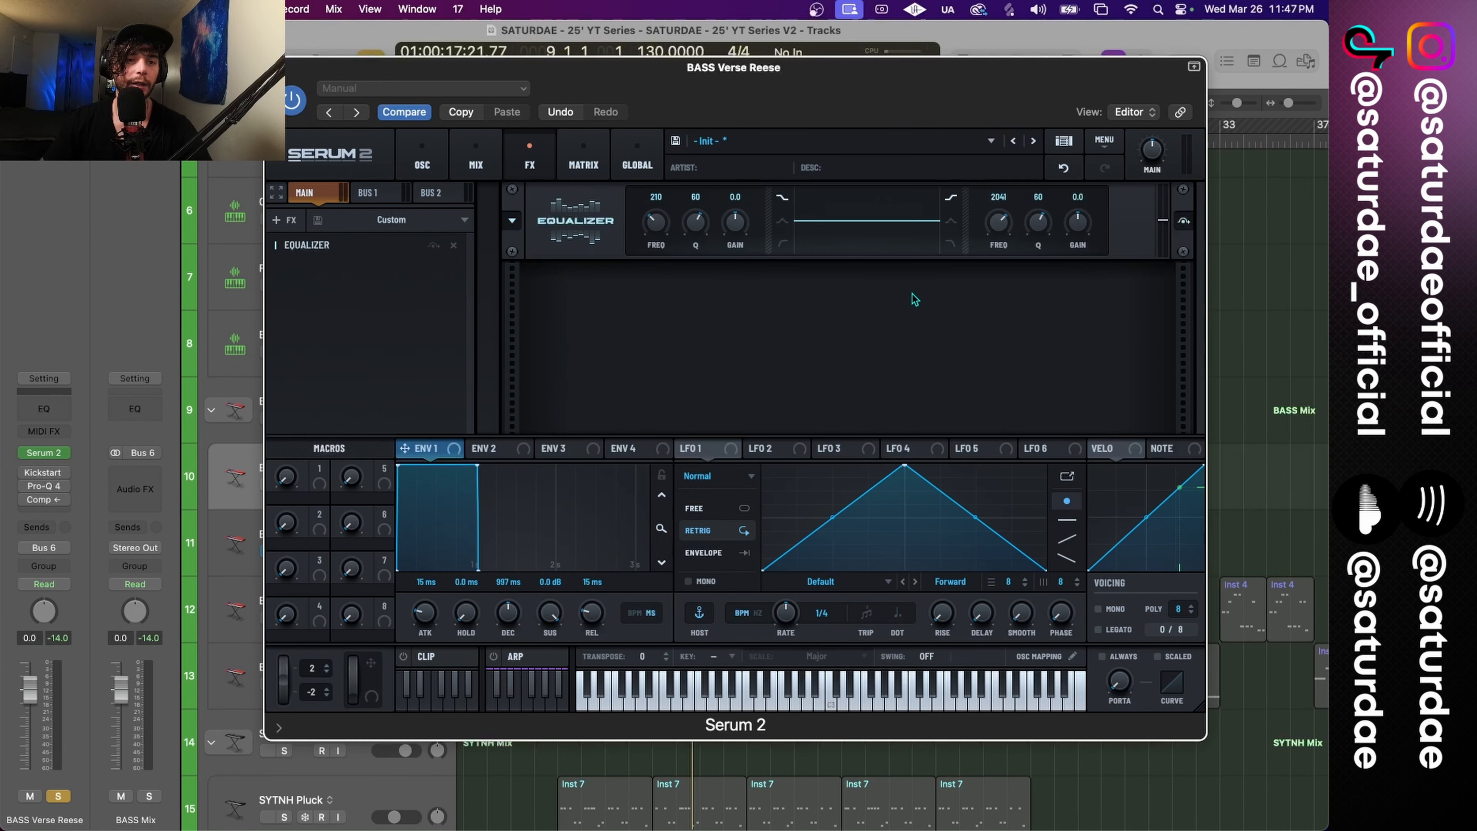
{"action": "left_click_drag", "start_coordinate": [984, 233], "coordinate": [1005, 299]}
{"action": "left_click_drag", "start_coordinate": [1040, 236], "coordinate": [1039, 259]}
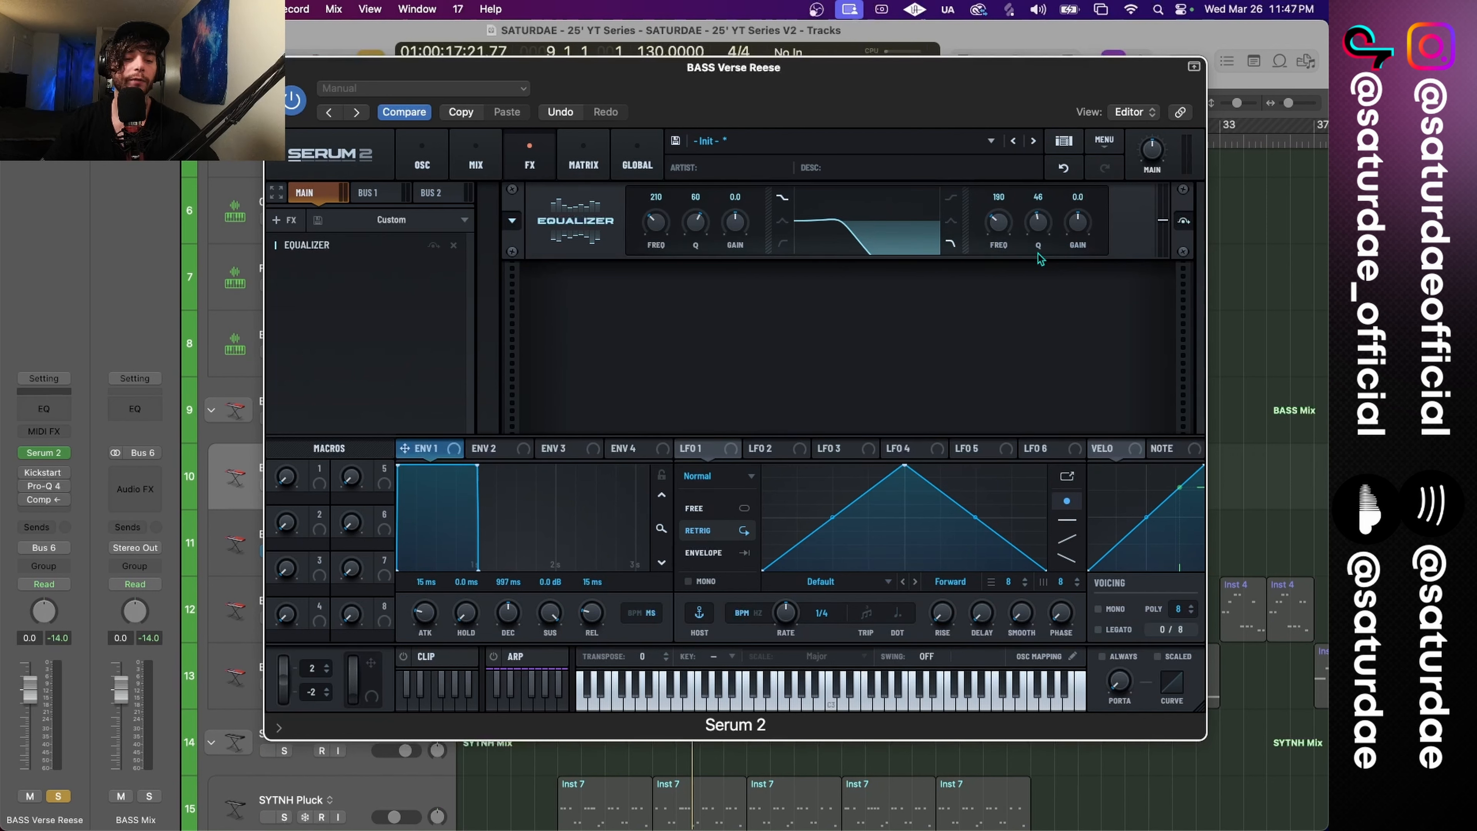
{"action": "key", "text": "space"}
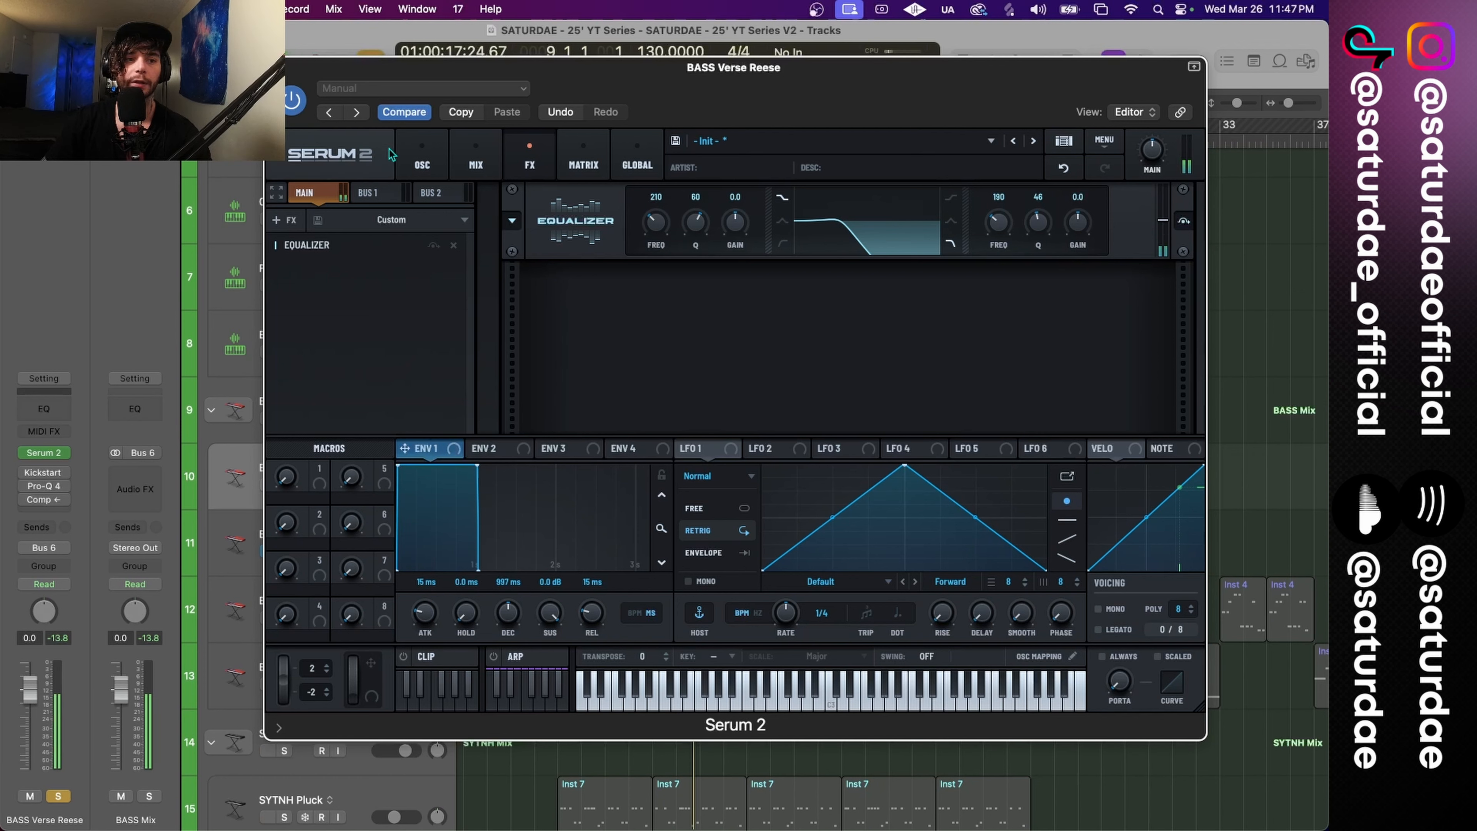
Step: Unsolo the duplicated BASS Verse Reese track and listen to the sine bass together with the other tracks
{"action": "left_click", "coordinate": [413, 152]}
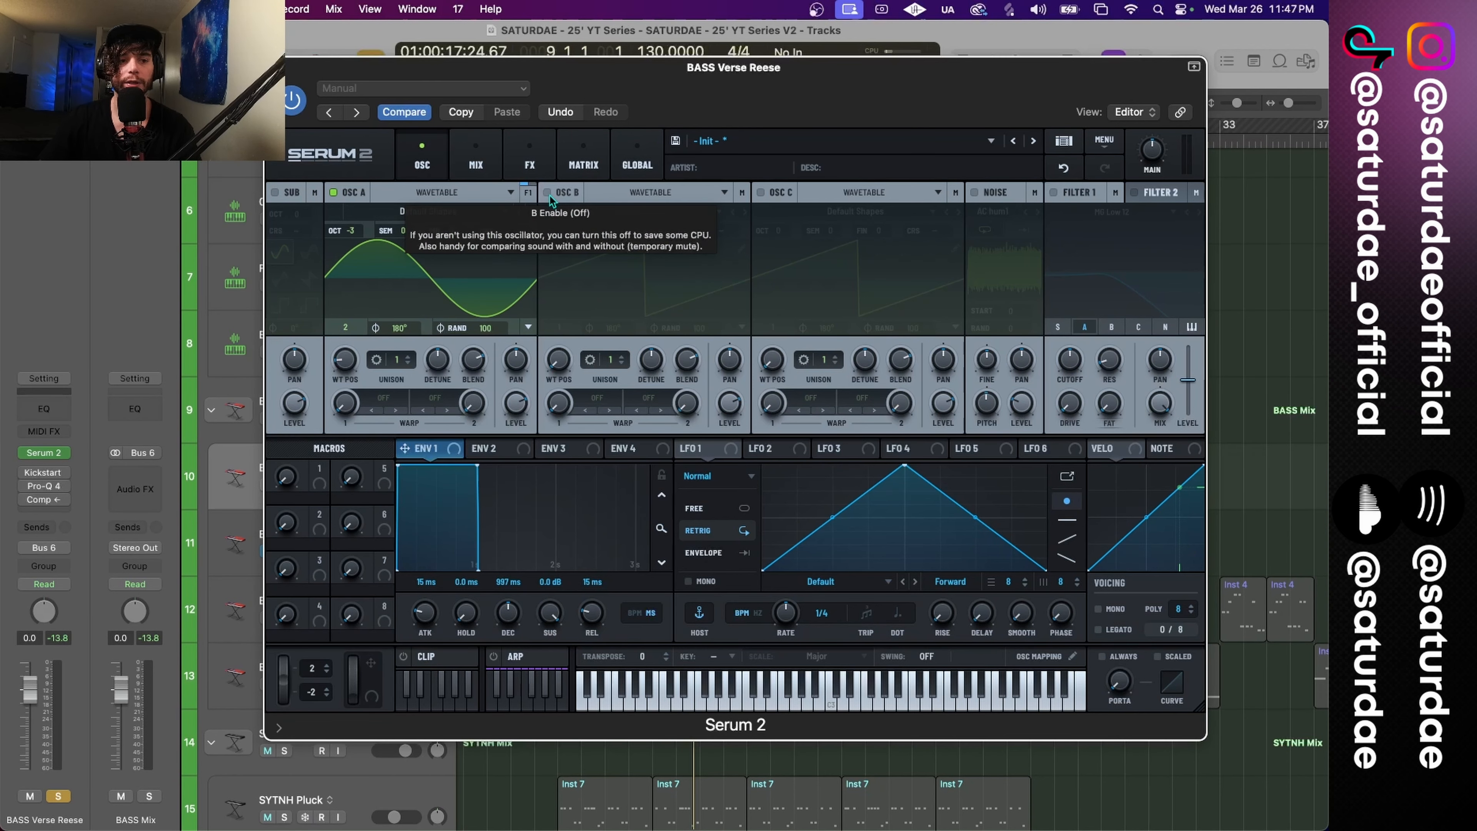
{"action": "left_click_drag", "start_coordinate": [706, 111], "coordinate": [936, 95]}
{"action": "left_click", "coordinate": [286, 486]}
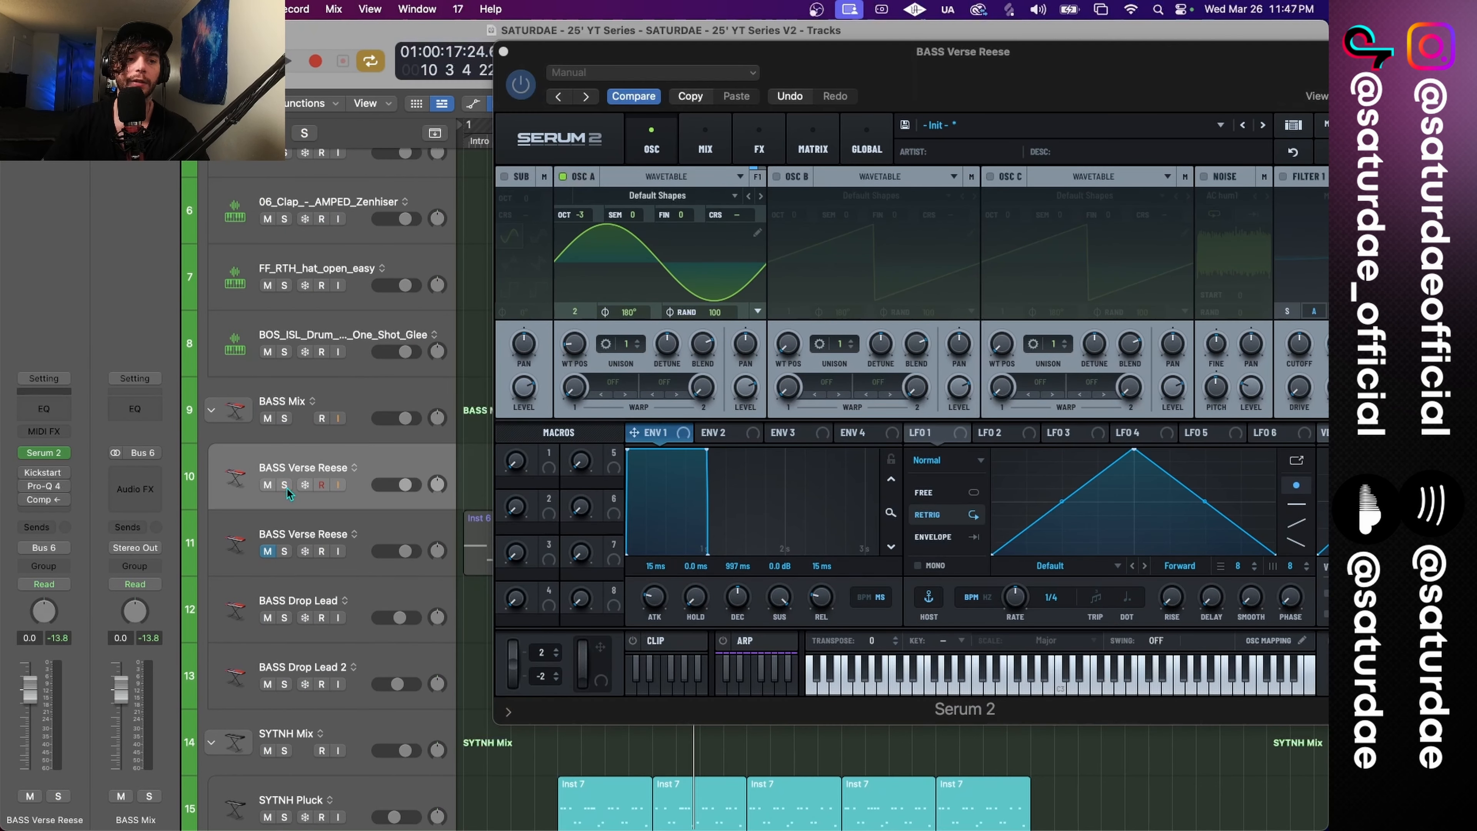
{"action": "key", "text": "space"}
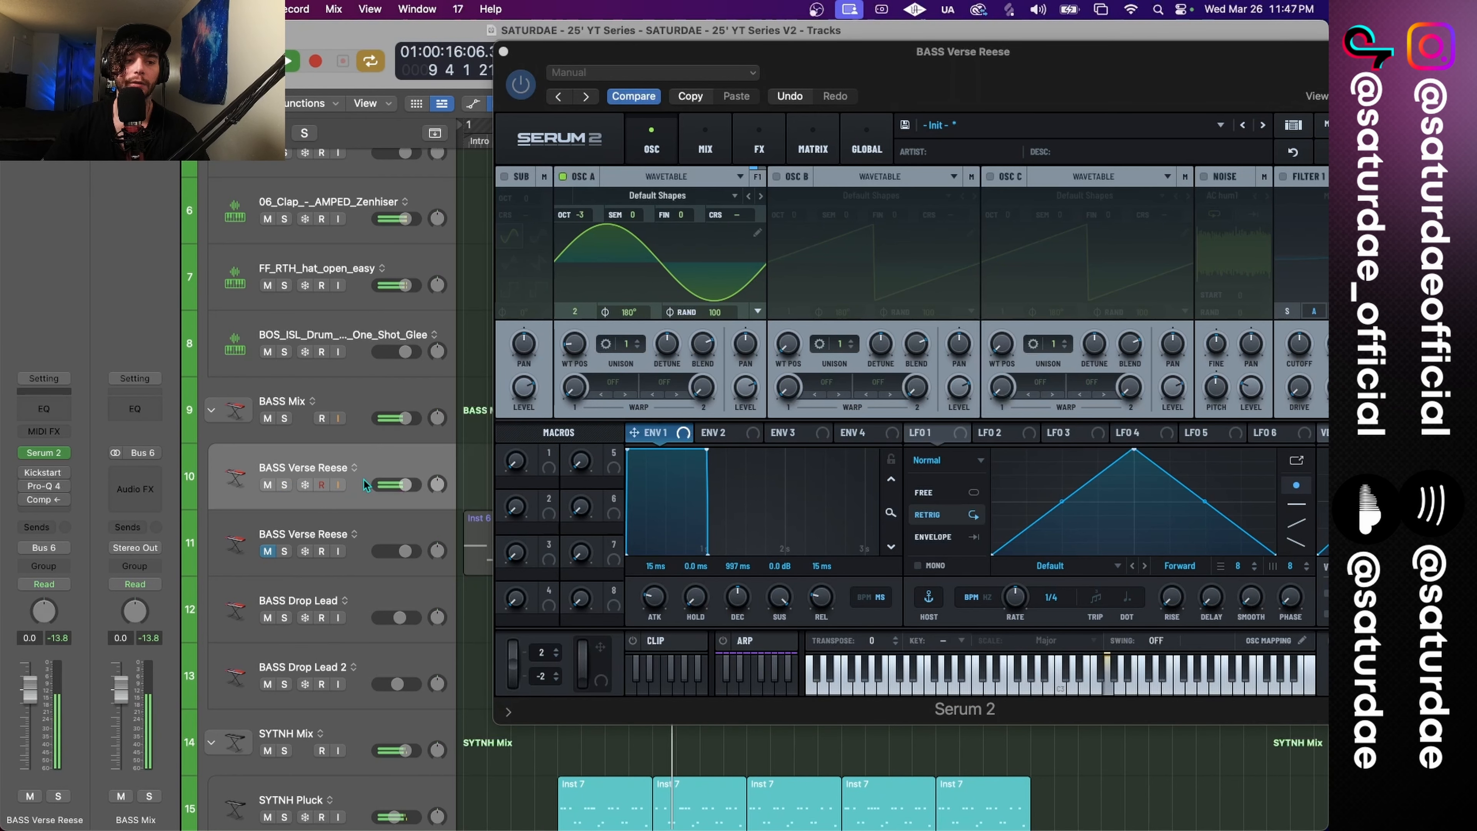
{"action": "left_click_drag", "start_coordinate": [969, 43], "coordinate": [710, 35]}
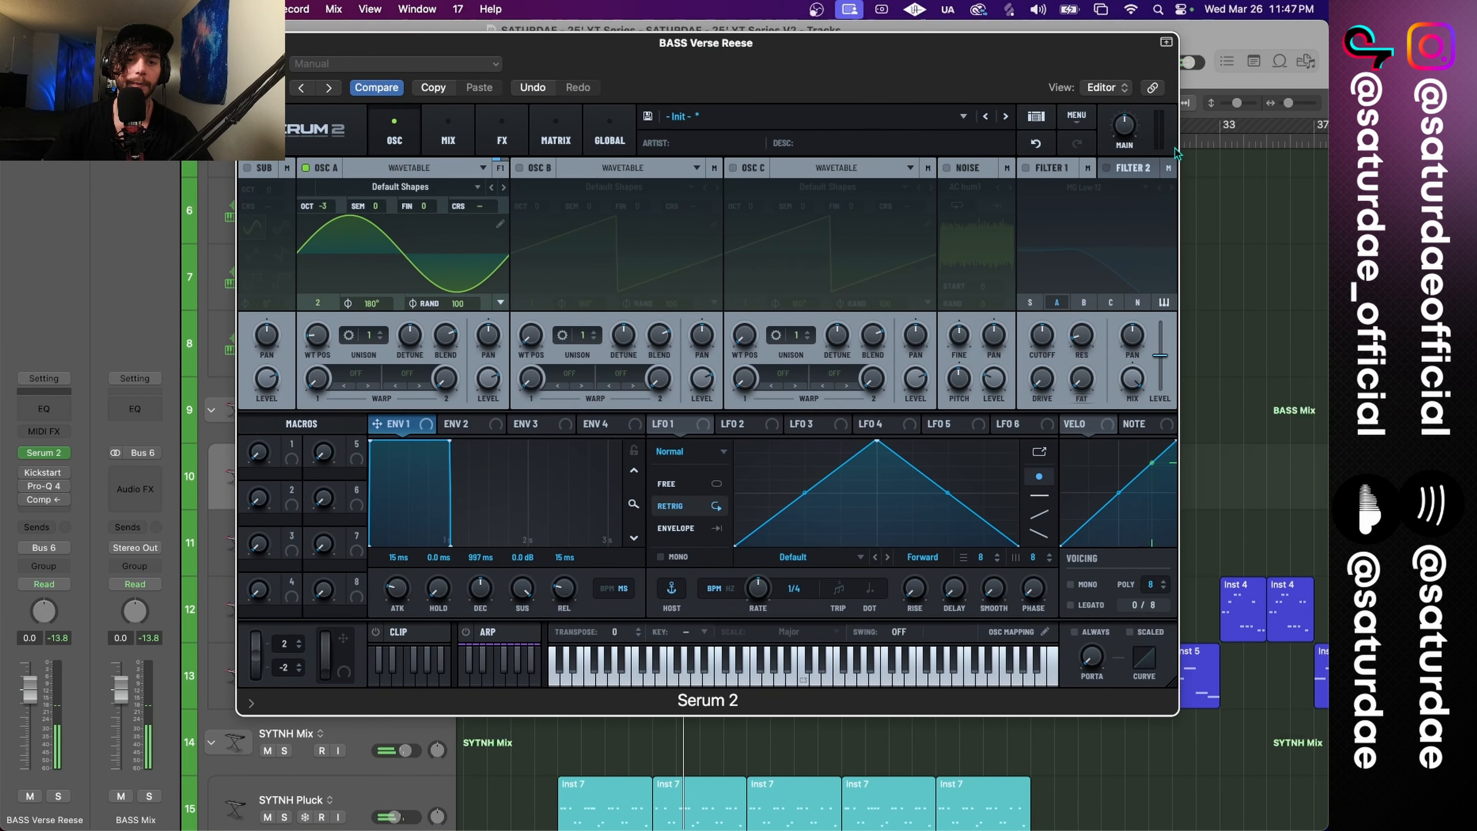
Step: Enable oscillator B with its octave at -3 and 9 unison voices
{"action": "left_click", "coordinate": [520, 168]}
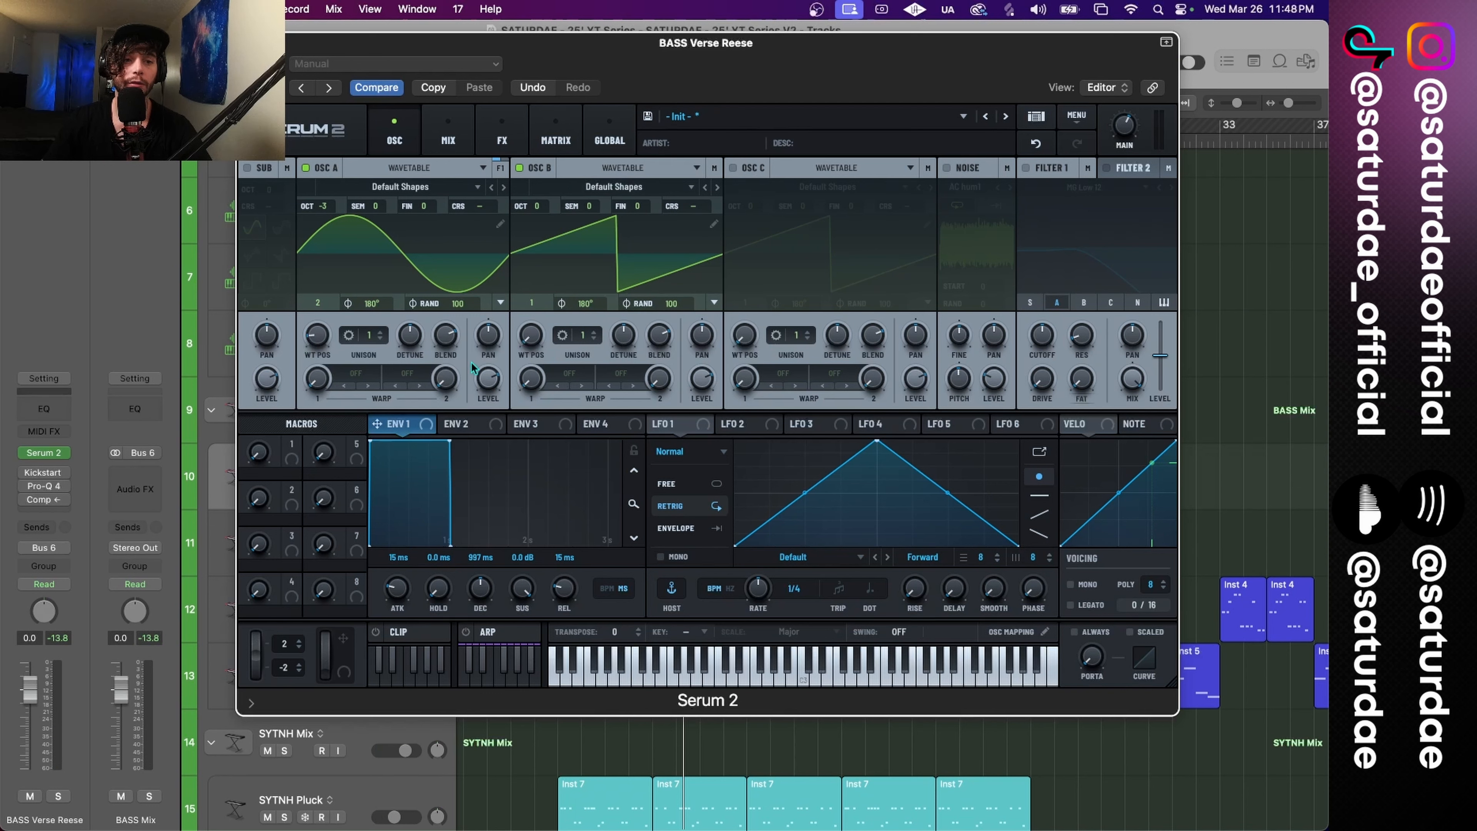
{"action": "left_click_drag", "start_coordinate": [535, 206], "coordinate": [542, 236]}
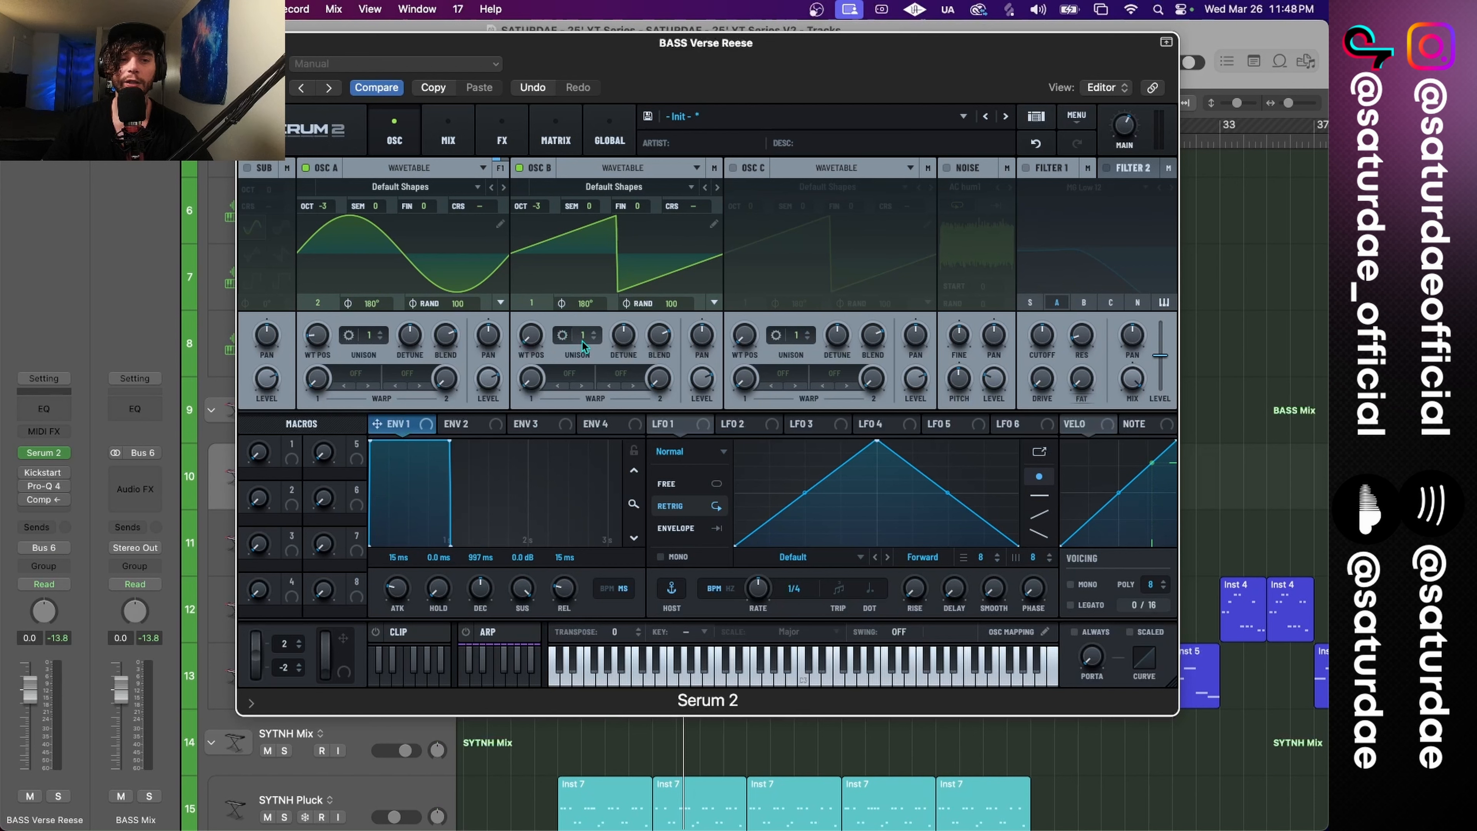
{"action": "left_click_drag", "start_coordinate": [582, 342], "coordinate": [584, 247]}
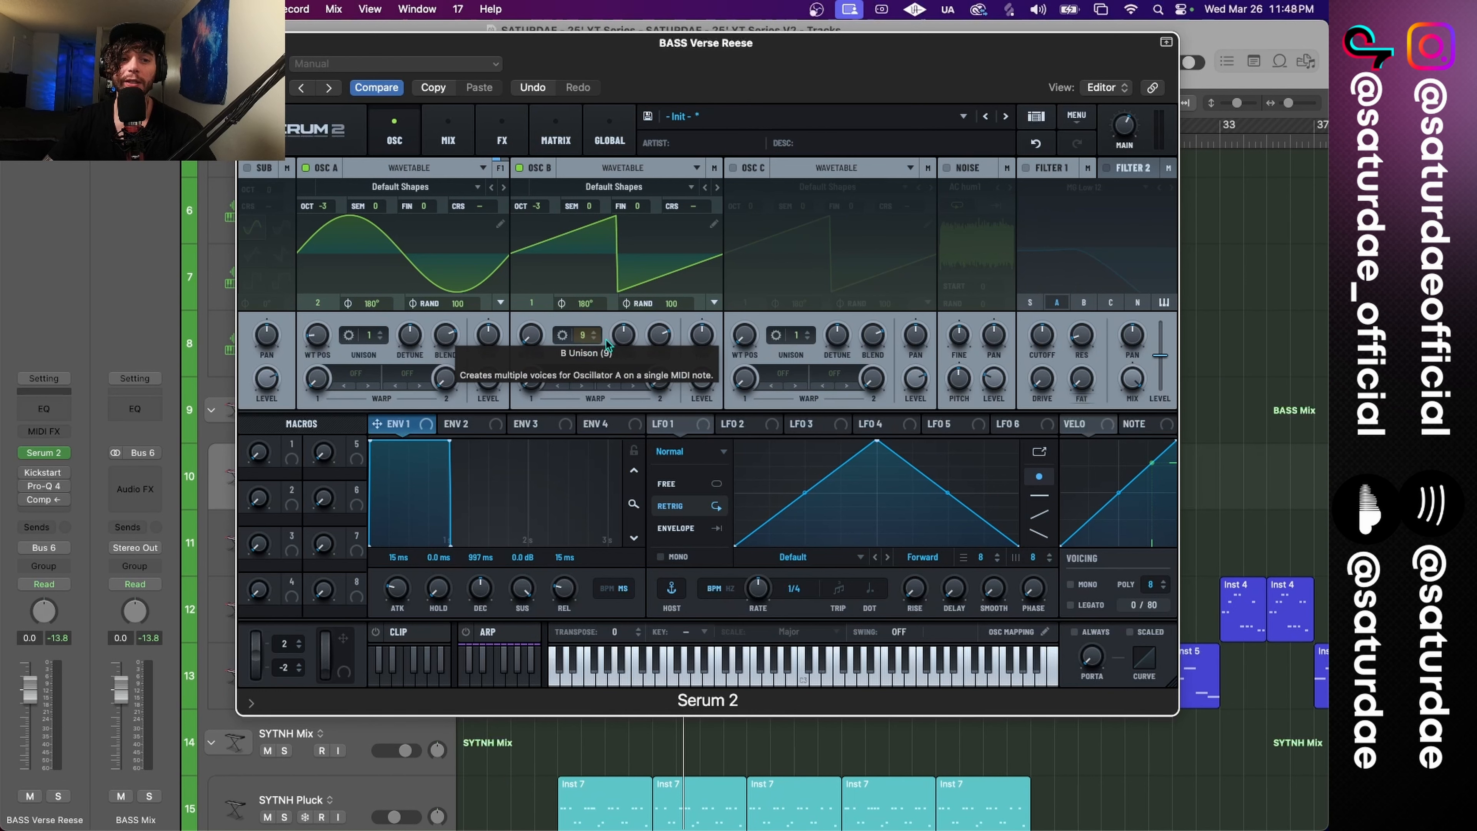
Step: Solo the BASS Verse Reese track and play it back while testing oscillator B's unison detune and blend
{"action": "left_click", "coordinate": [624, 344]}
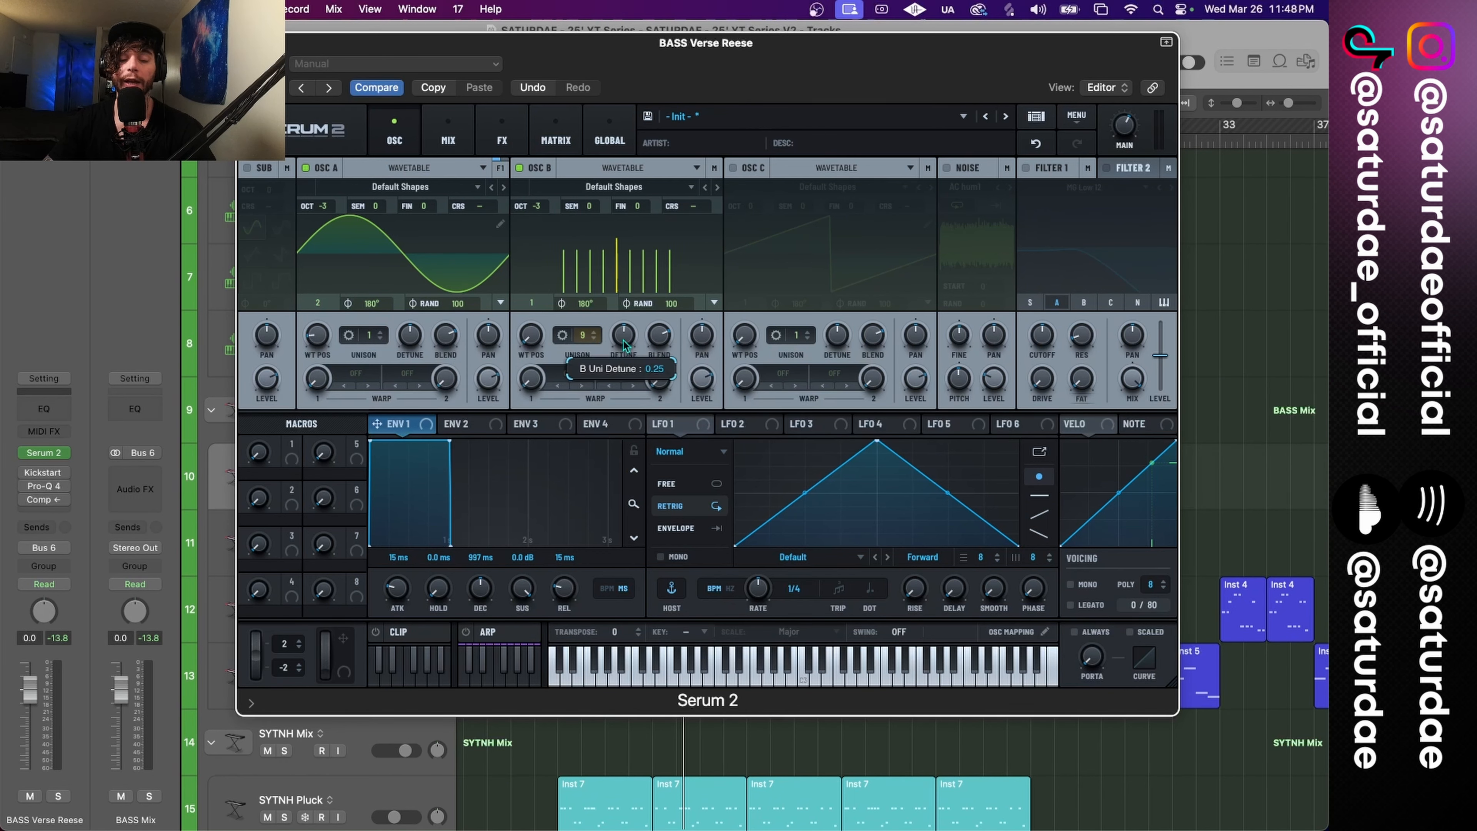
{"action": "mouse_move", "coordinate": [624, 344]}
{"action": "left_mouse_down"}
{"action": "mouse_move", "coordinate": [636, 413]}
{"action": "mouse_move", "coordinate": [638, 284]}
{"action": "mouse_move", "coordinate": [642, 352]}
{"action": "left_mouse_up"}
{"action": "key", "text": "space"}
{"action": "key", "text": "s"}
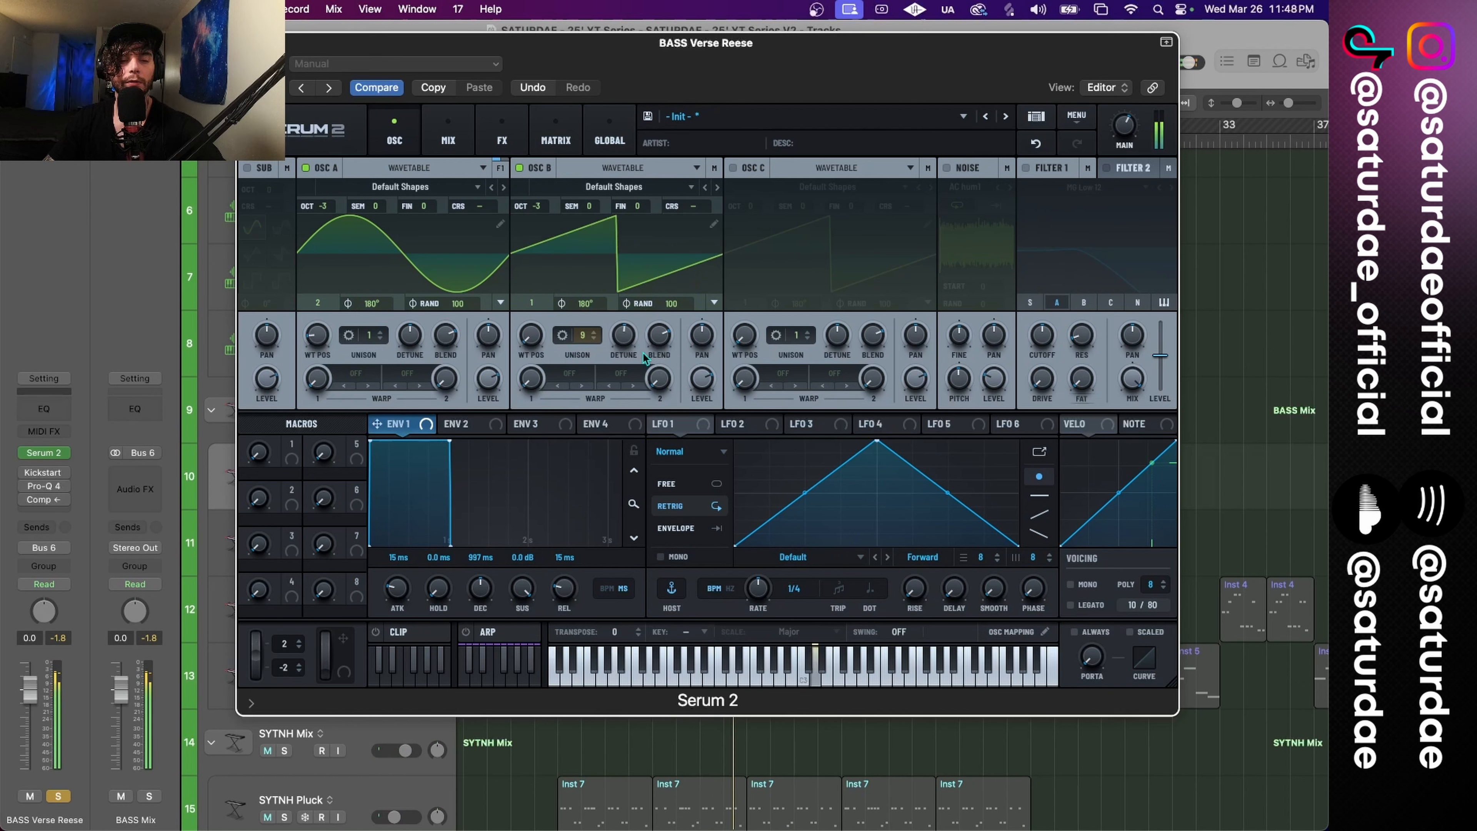
{"action": "left_click", "coordinate": [661, 344]}
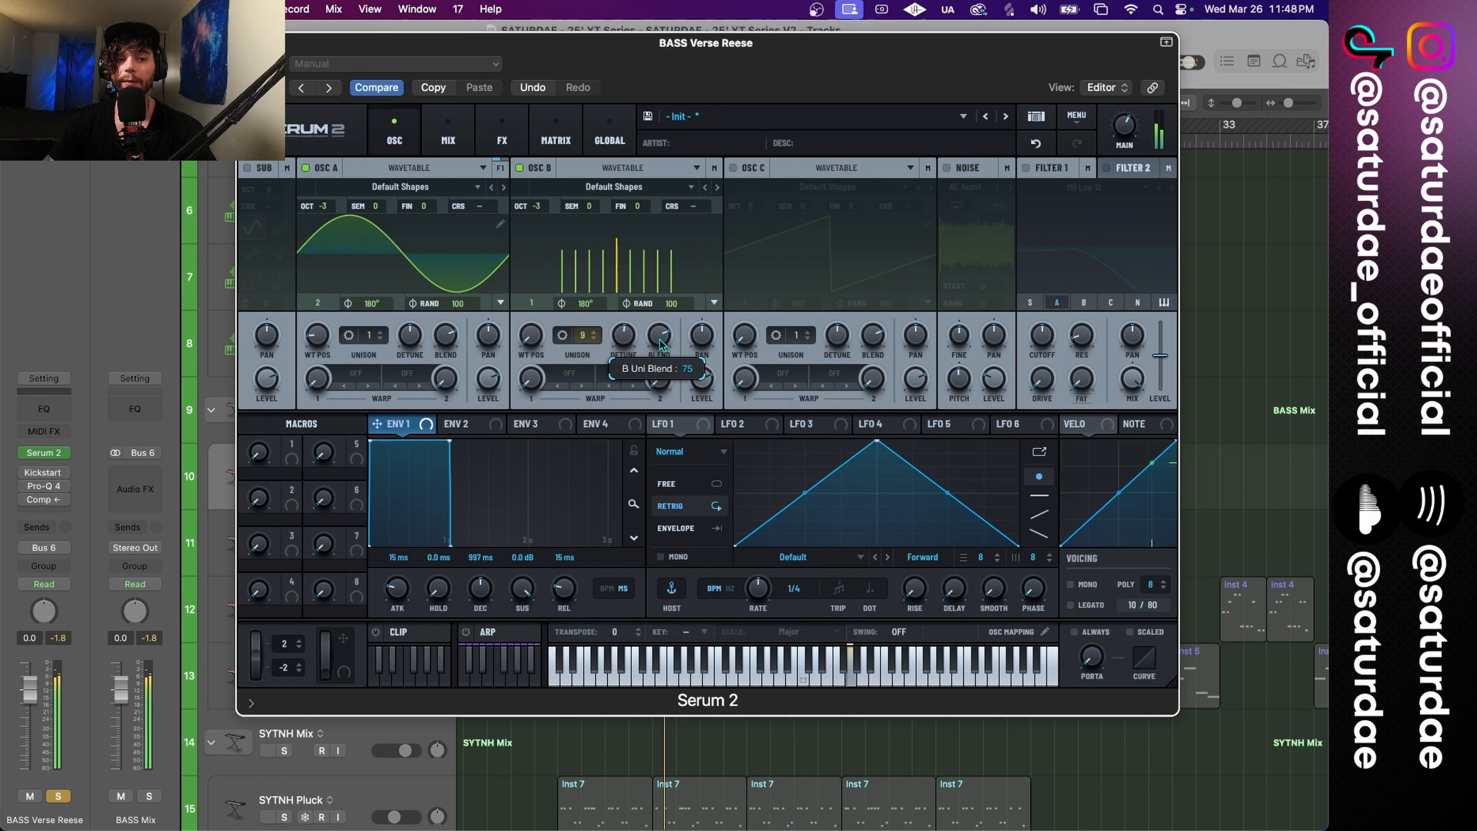
{"action": "mouse_move", "coordinate": [660, 344]}
{"action": "left_mouse_down"}
{"action": "mouse_move", "coordinate": [660, 401]}
{"action": "mouse_move", "coordinate": [658, 290]}
{"action": "mouse_move", "coordinate": [660, 349]}
{"action": "left_mouse_up"}
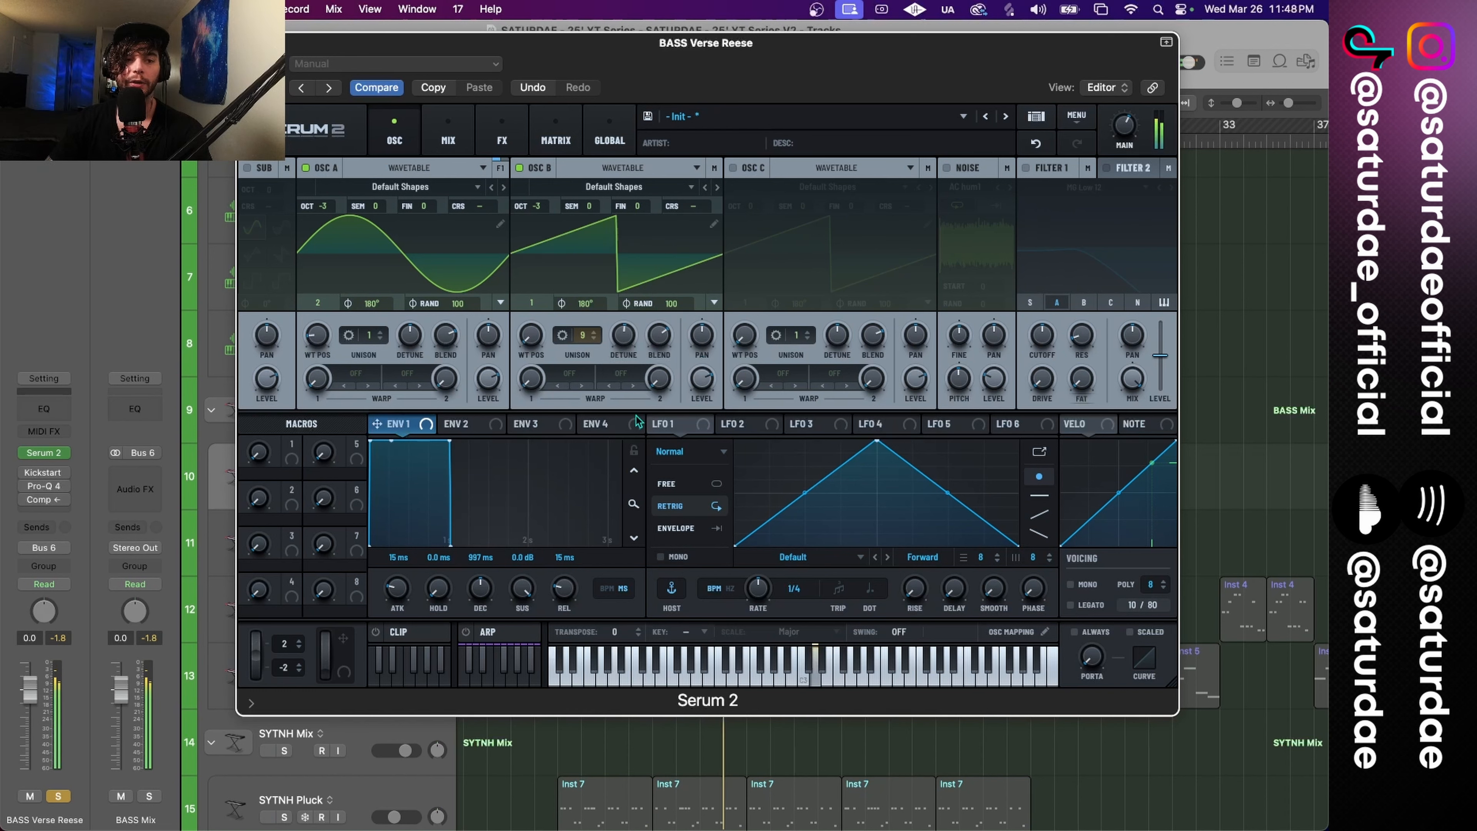
Step: Insert a stereo SPAN analyzer after the compressor on the BASS Verse Reese channel
{"action": "left_click", "coordinate": [57, 512]}
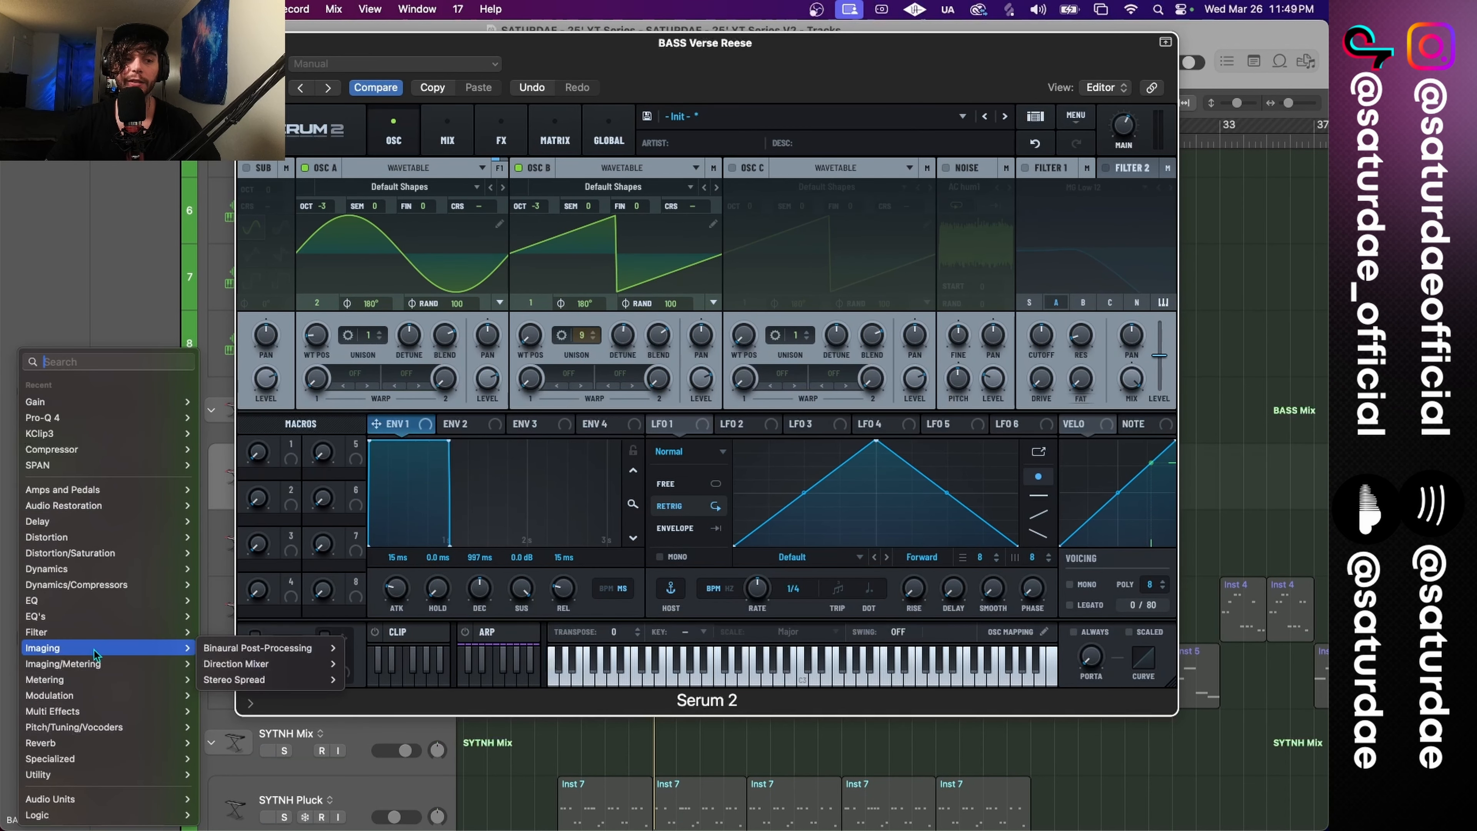
{"action": "mouse_move", "coordinate": [97, 661]}
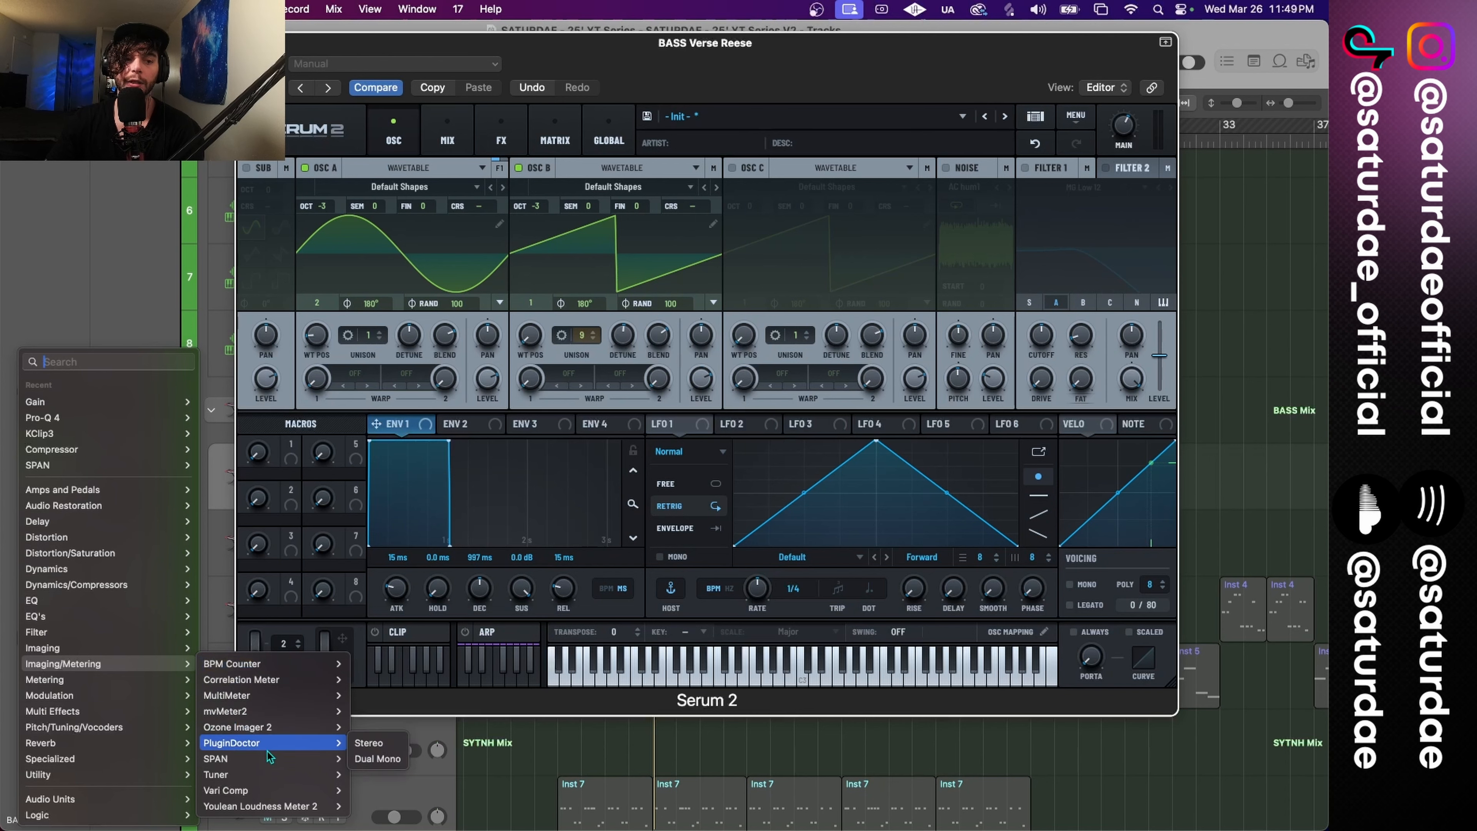
{"action": "mouse_move", "coordinate": [303, 757]}
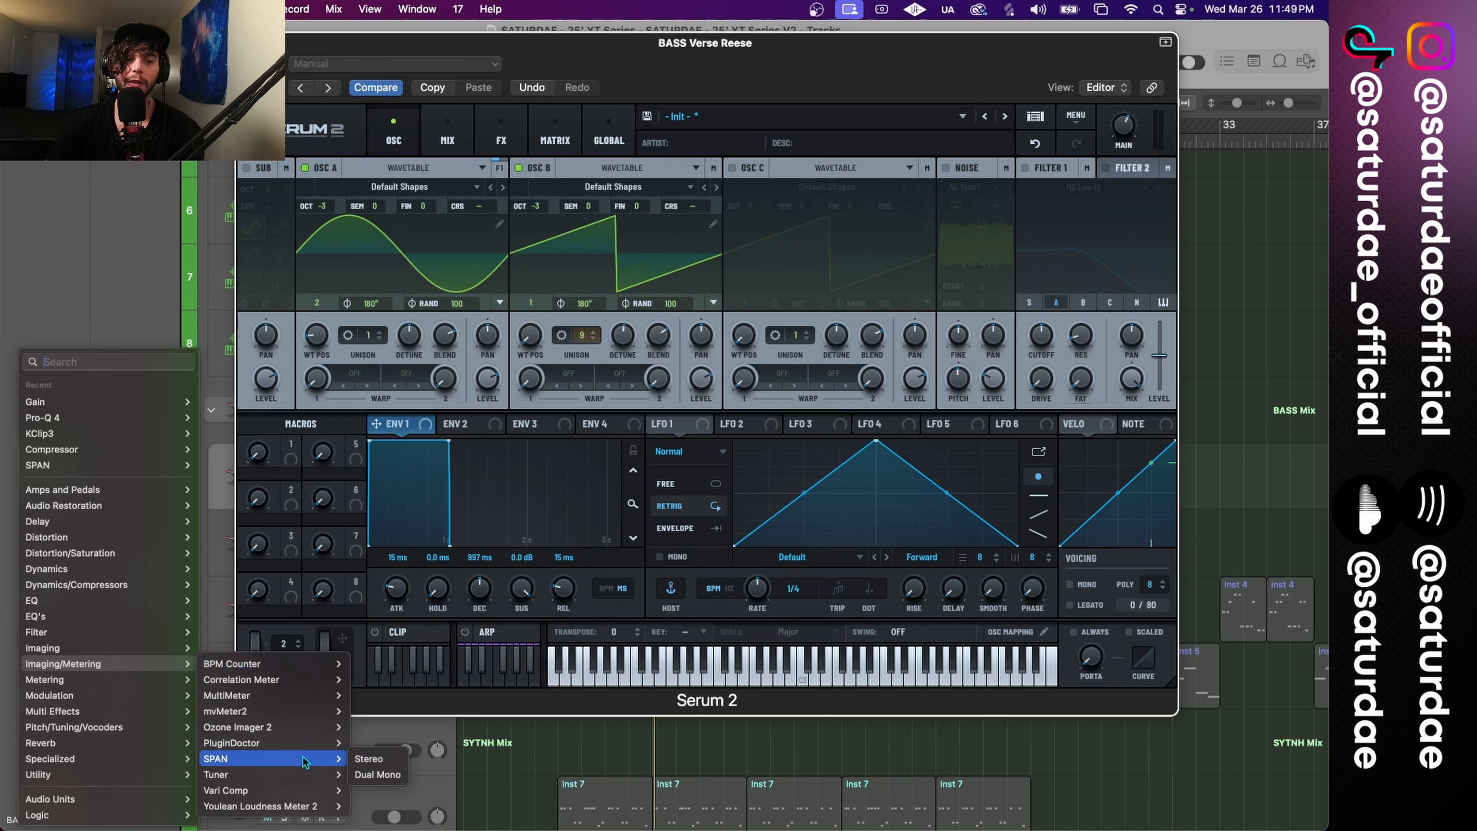
{"action": "left_click", "coordinate": [375, 759]}
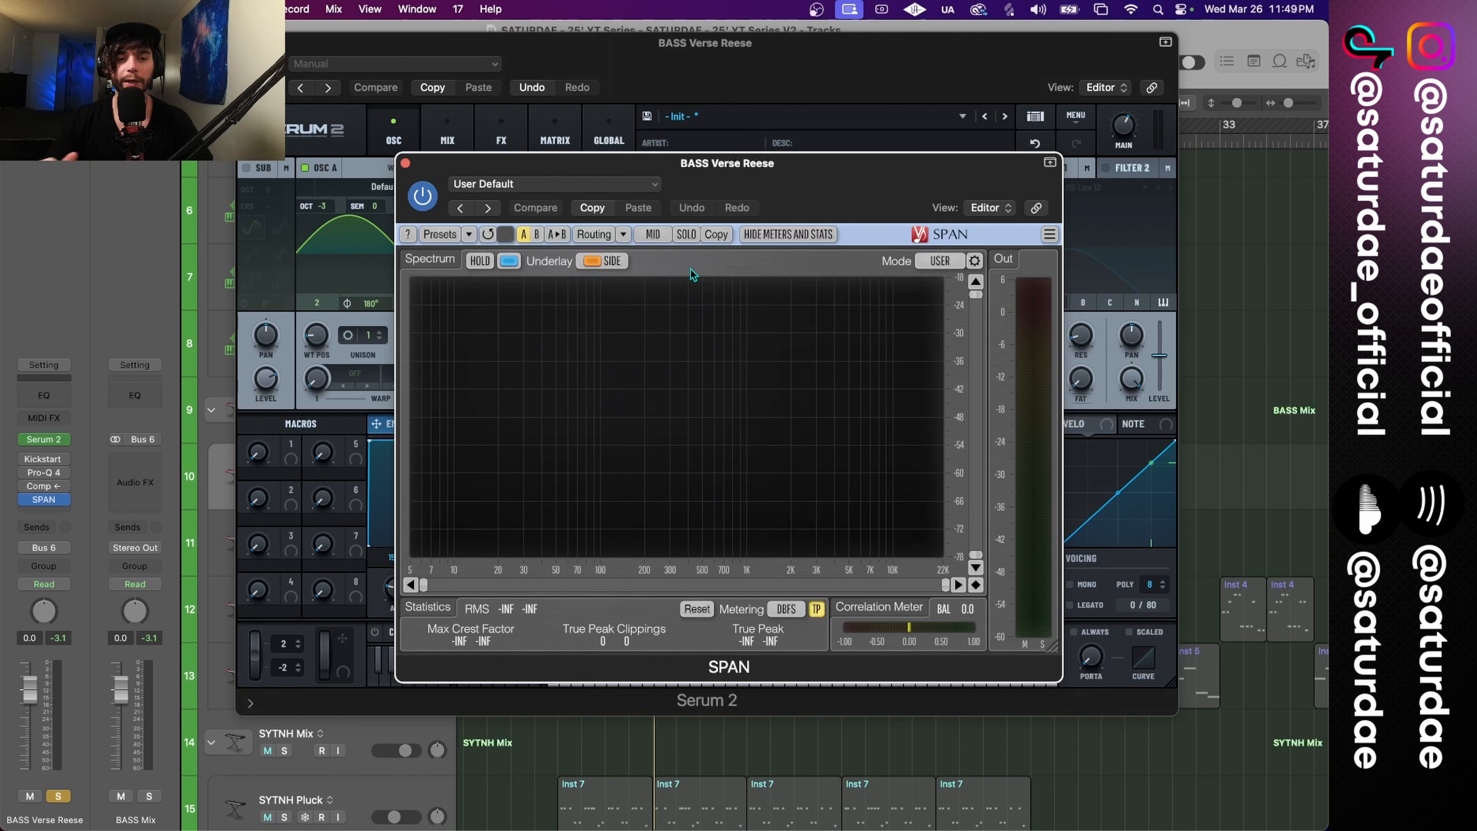
Step: Review SPAN's routing and side-underlay options, and play the bass to examine its mid and side spectrum
{"action": "left_click", "coordinate": [974, 262]}
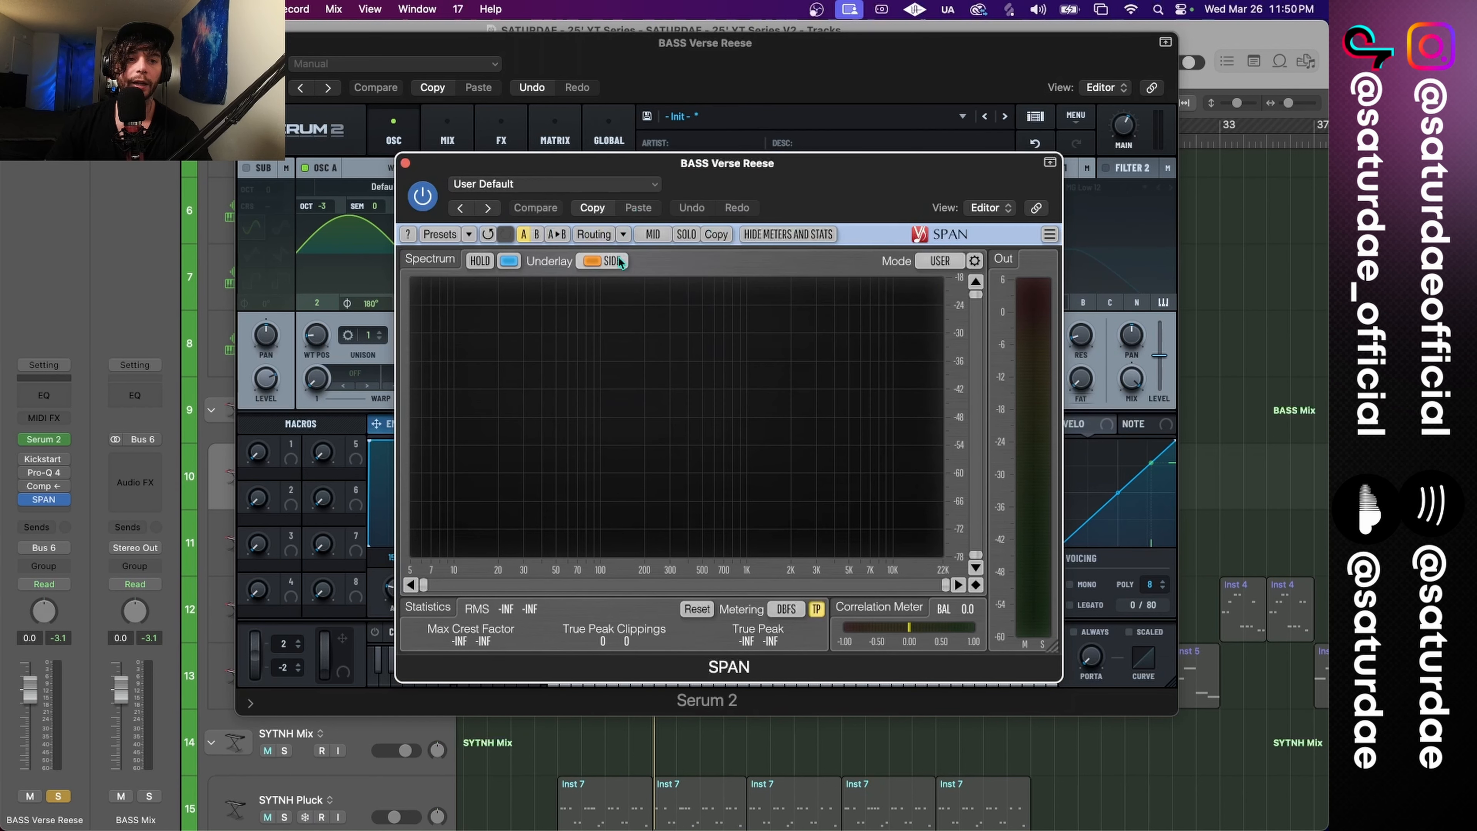
{"action": "left_click", "coordinate": [623, 234]}
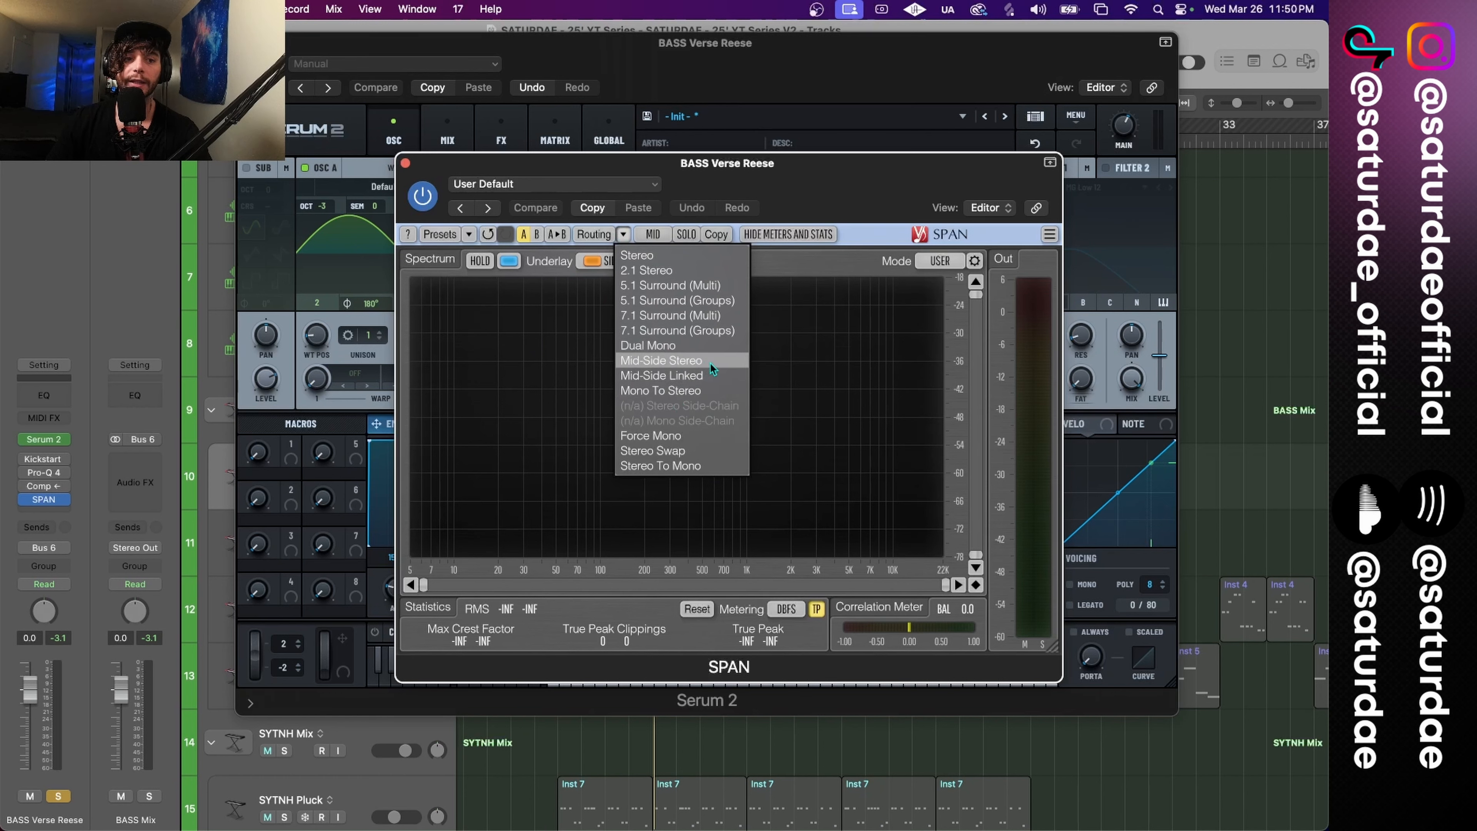
{"action": "left_click", "coordinate": [530, 266]}
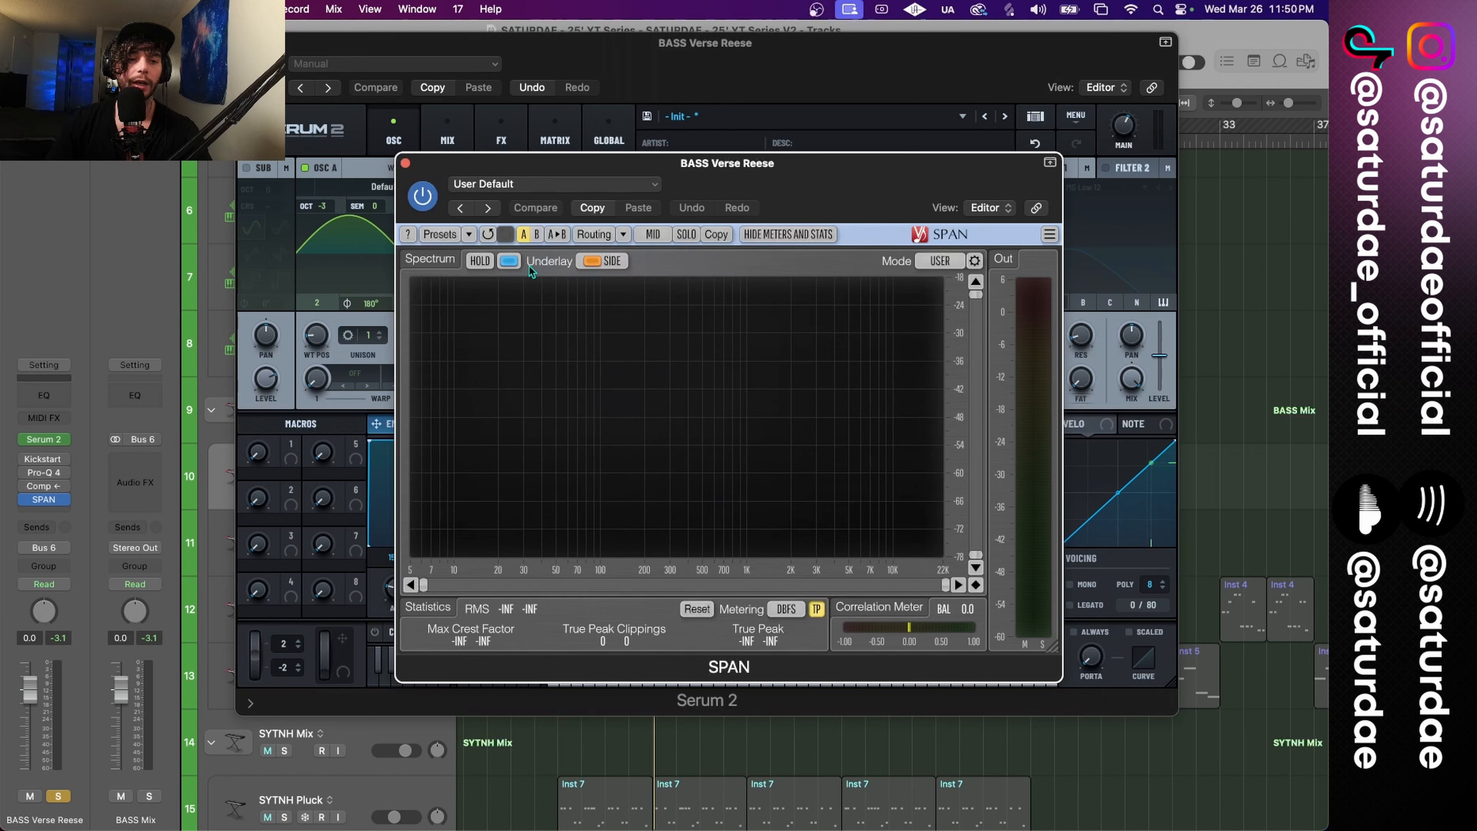
{"action": "left_click", "coordinate": [517, 262]}
{"action": "left_click", "coordinate": [596, 266]}
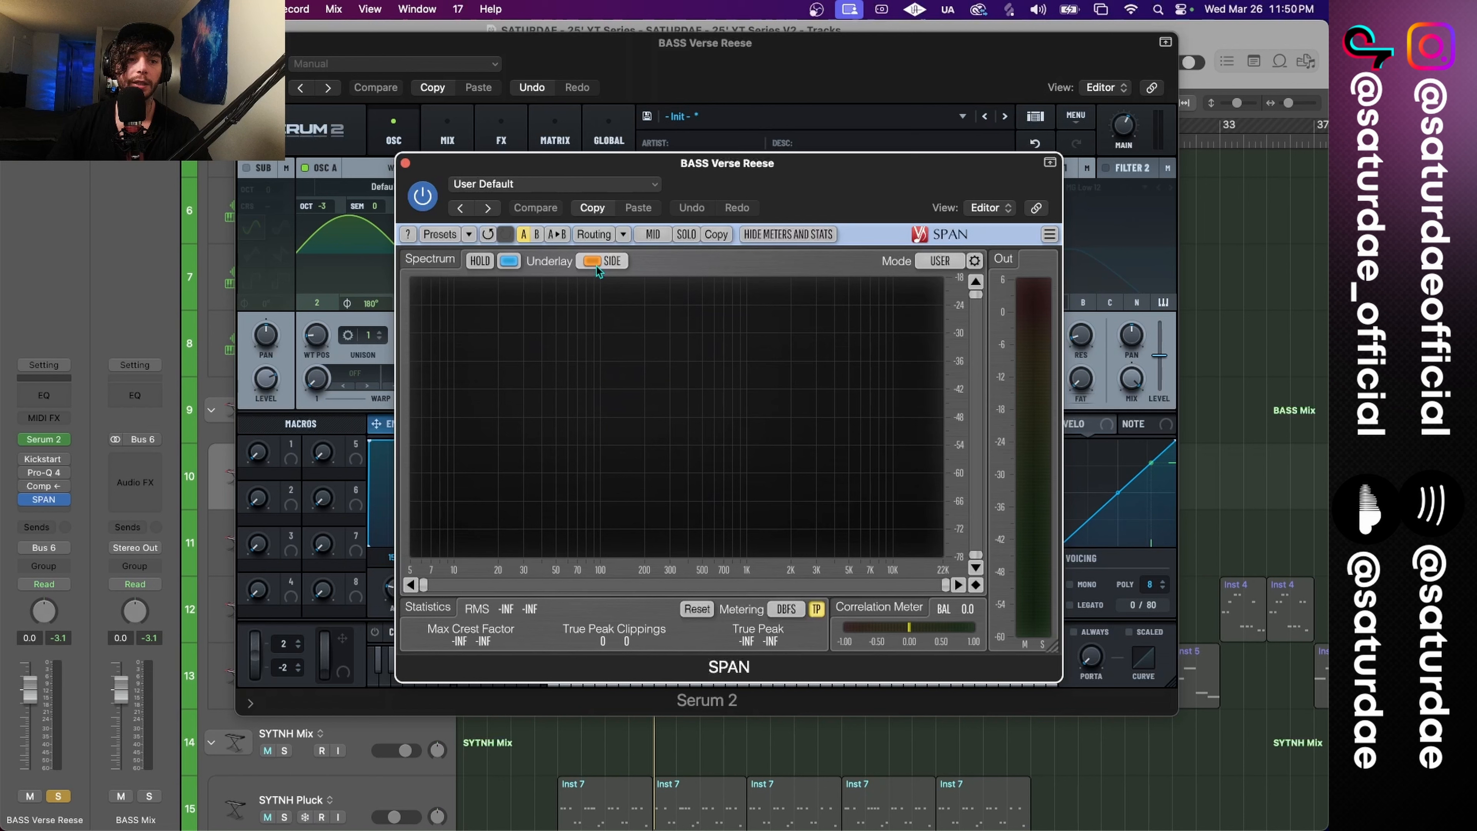
{"action": "left_click", "coordinate": [706, 270]}
{"action": "key", "text": "space"}
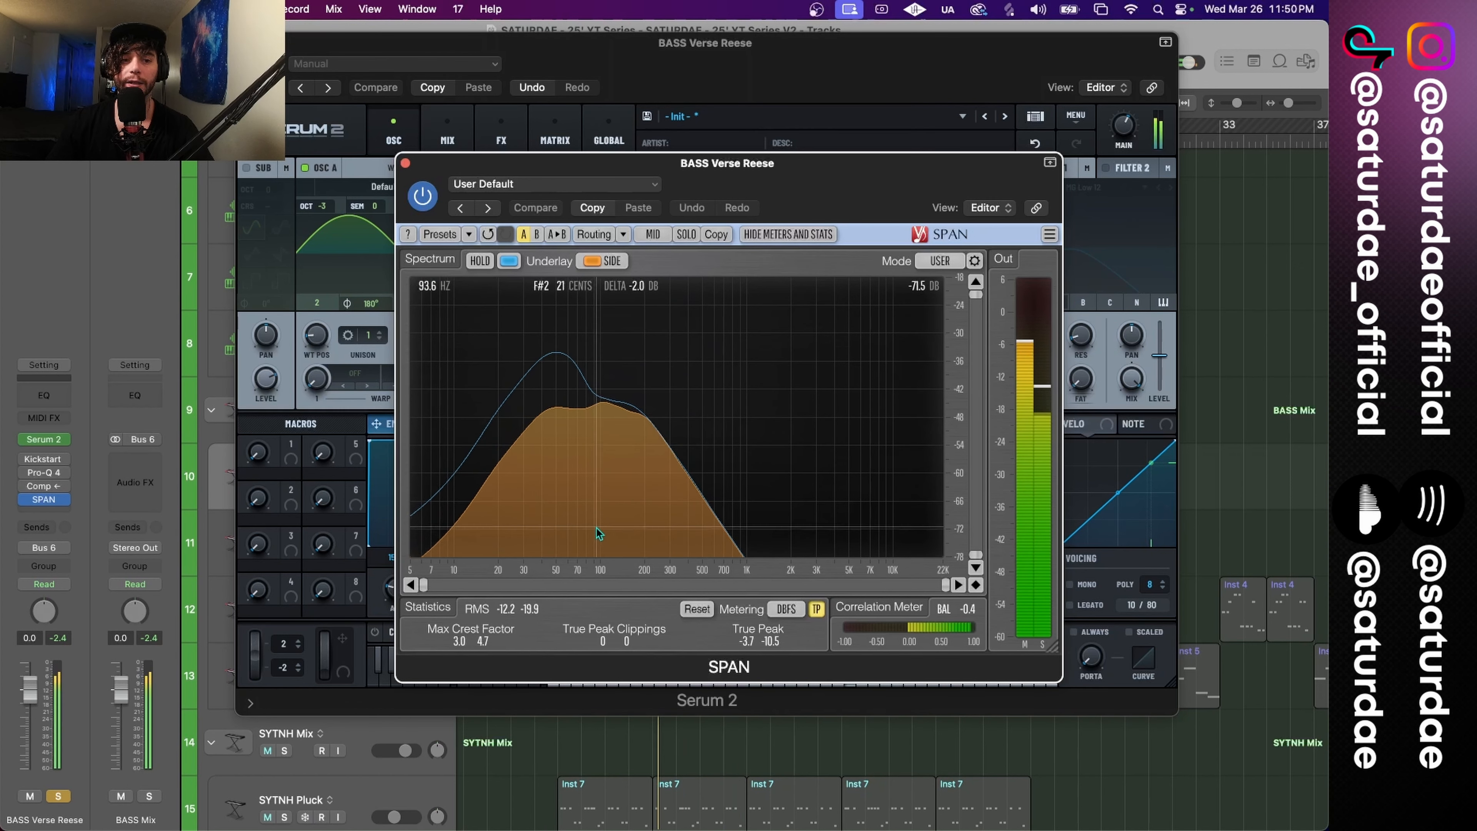
Step: Insert a stereo Gain plug-in after SPAN and switch its Mono option to hear the bass in mono
{"action": "left_click", "coordinate": [61, 511]}
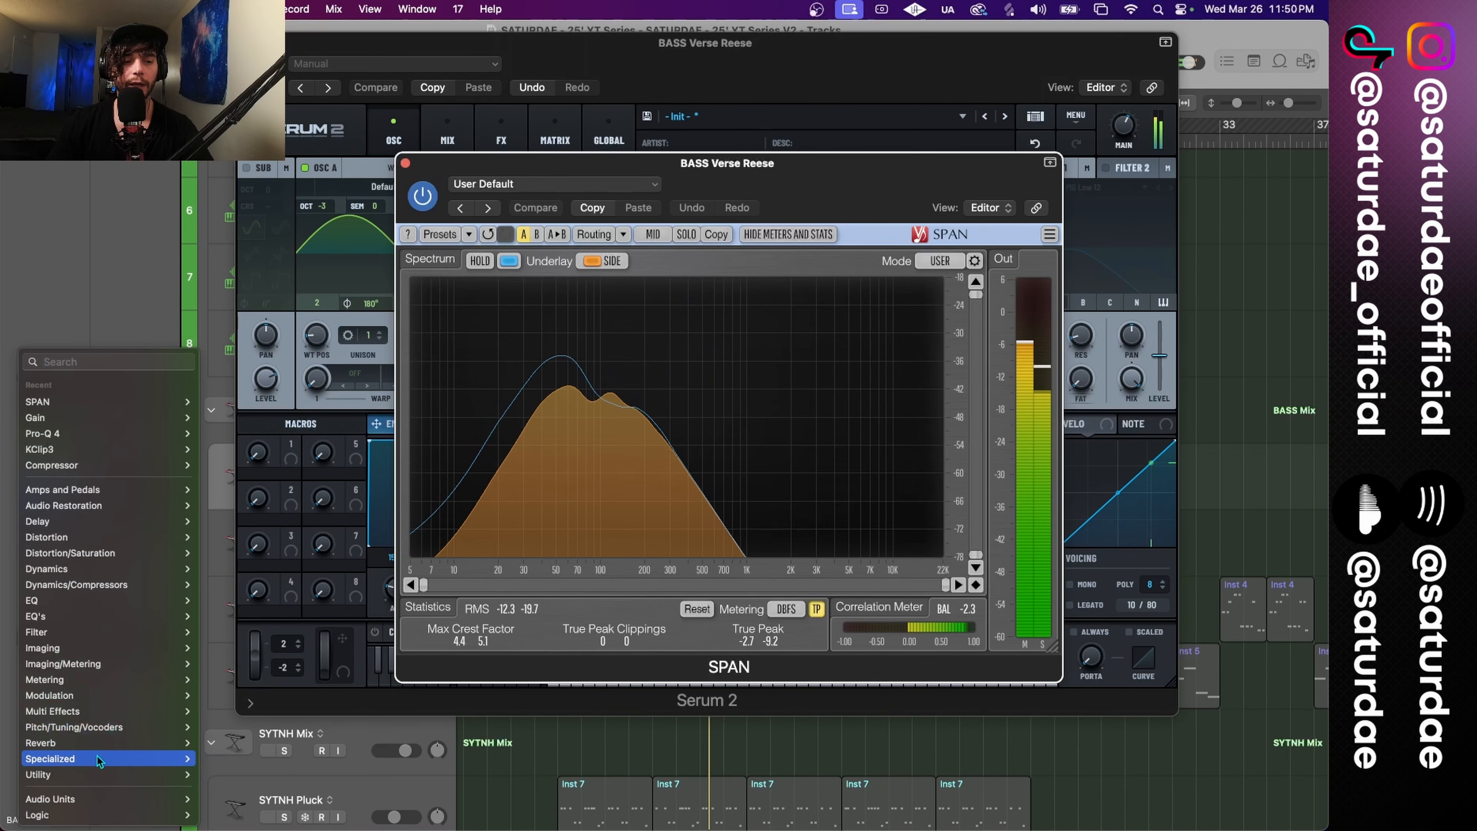
{"action": "mouse_move", "coordinate": [99, 774]}
{"action": "mouse_move", "coordinate": [233, 767]}
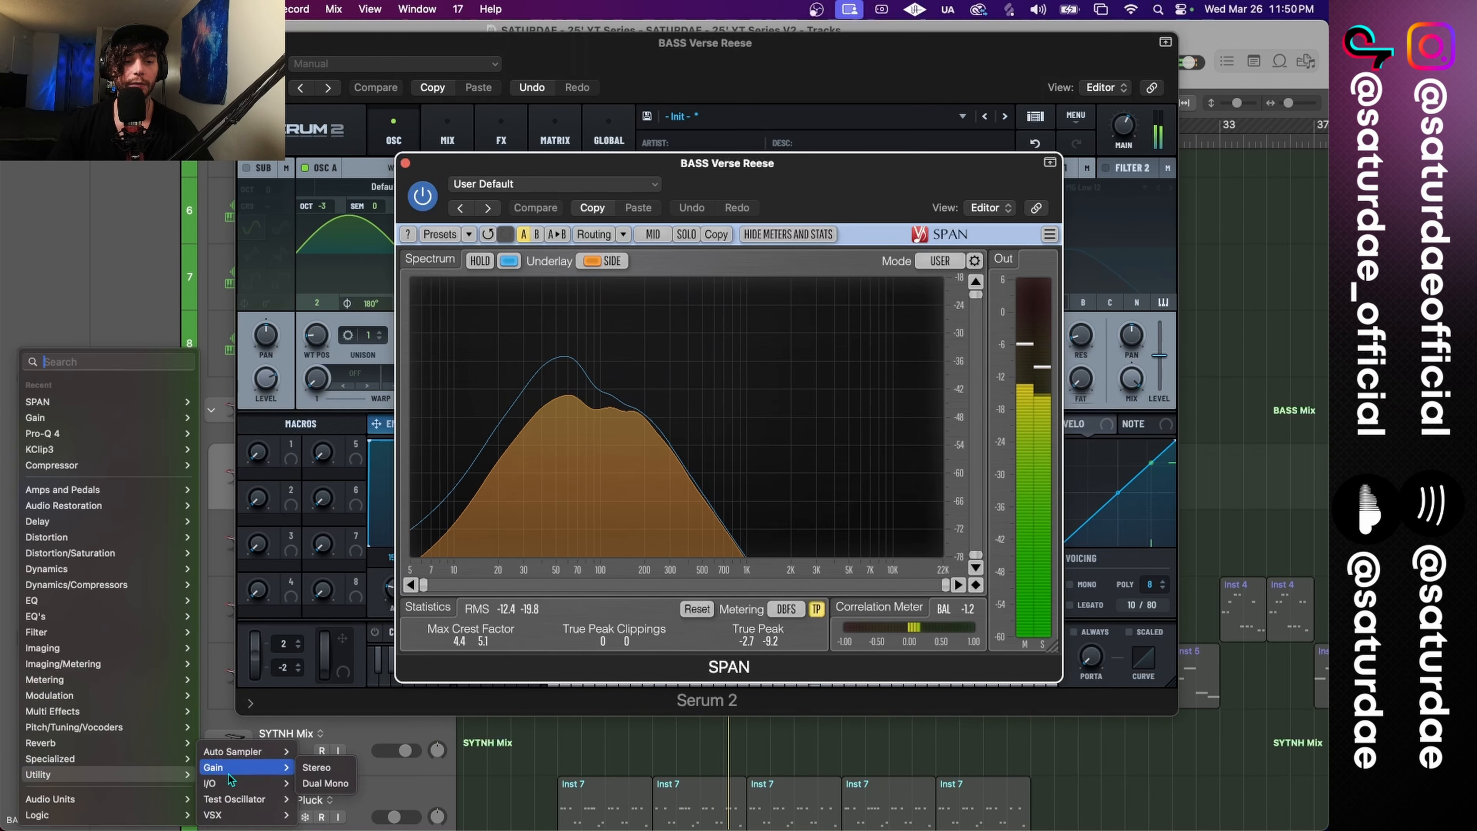
{"action": "left_click", "coordinate": [312, 769]}
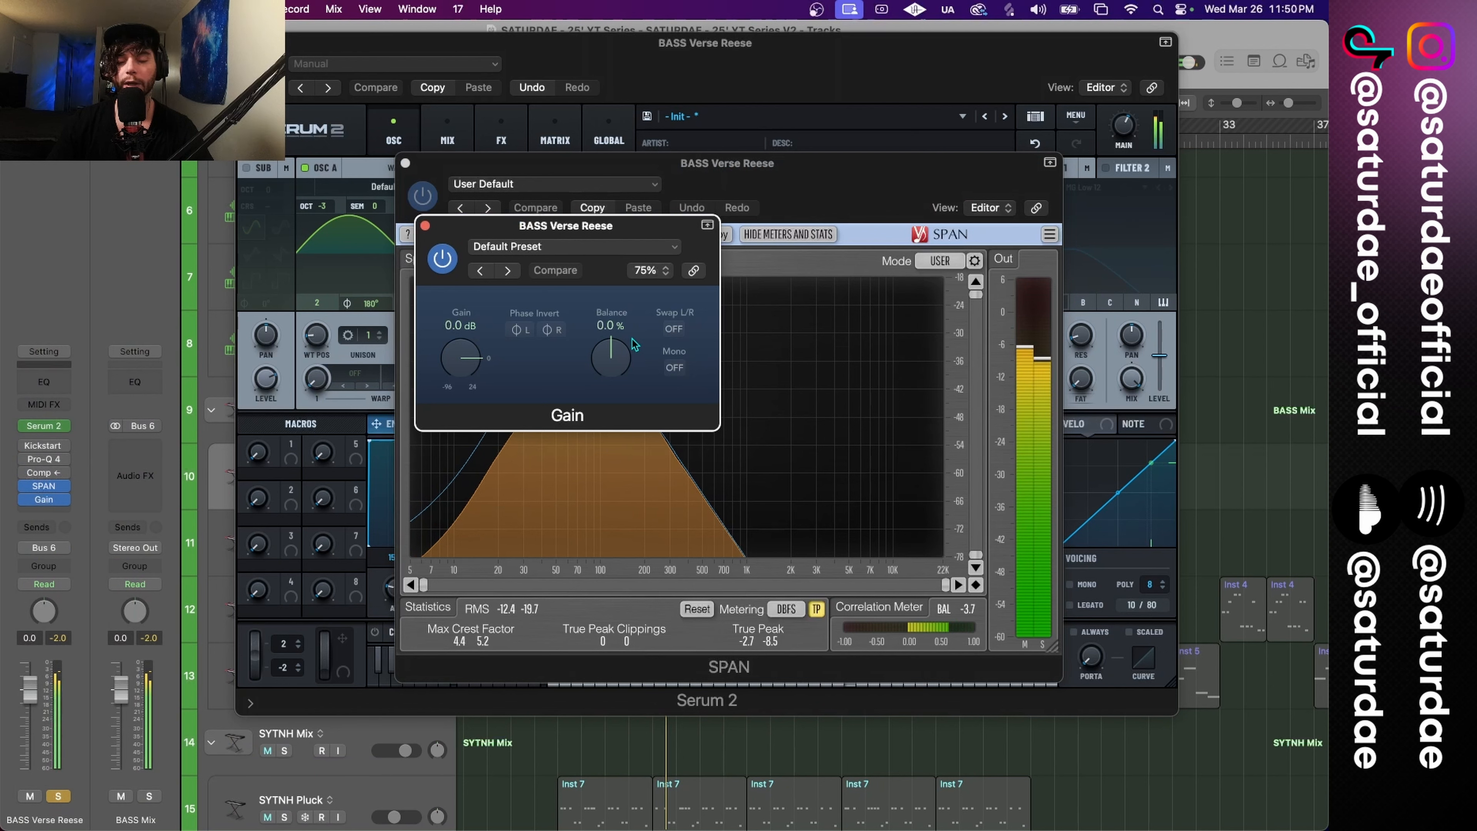
{"action": "left_click", "coordinate": [674, 369]}
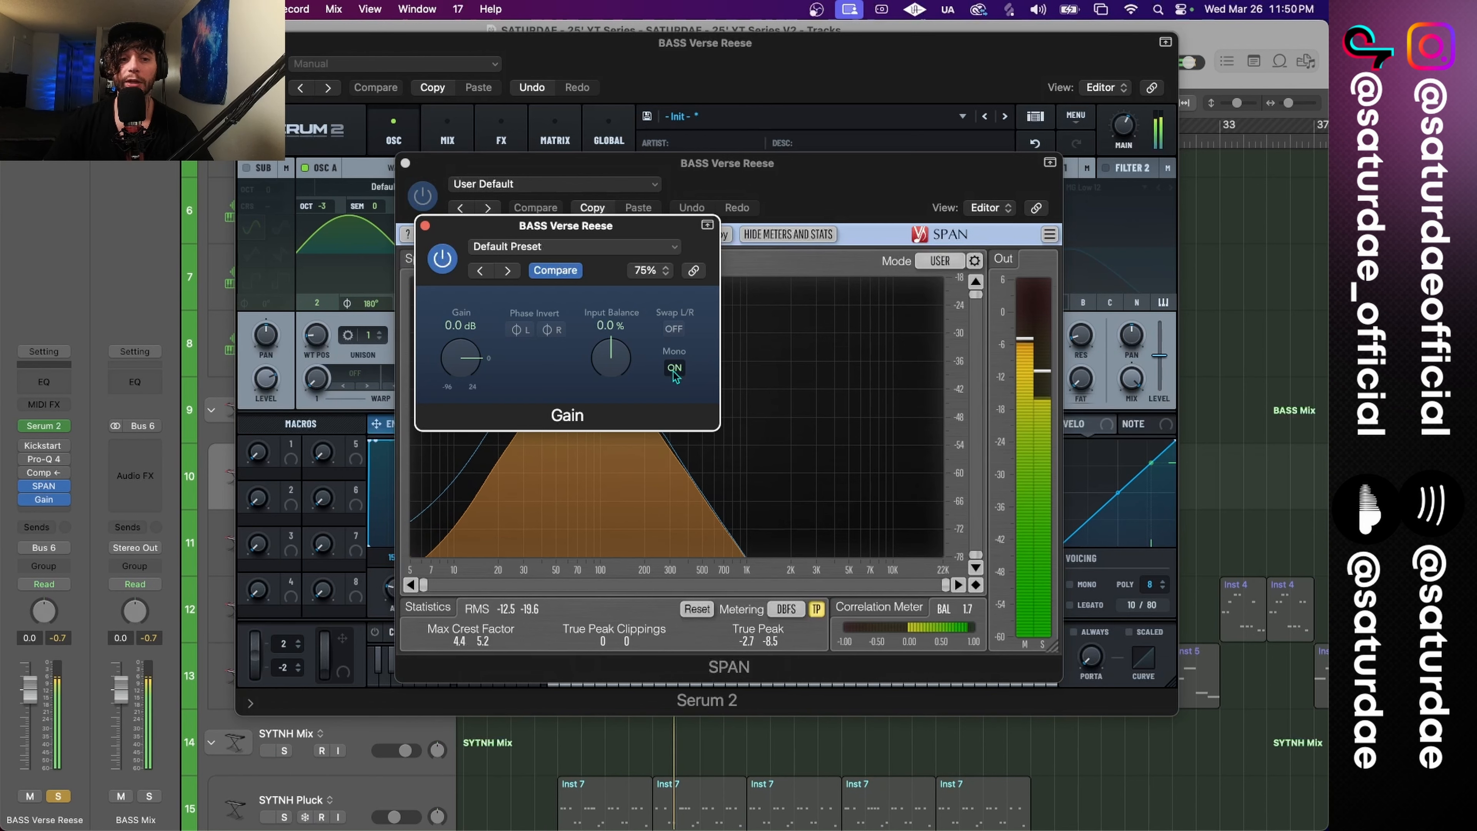
{"action": "left_click", "coordinate": [425, 225]}
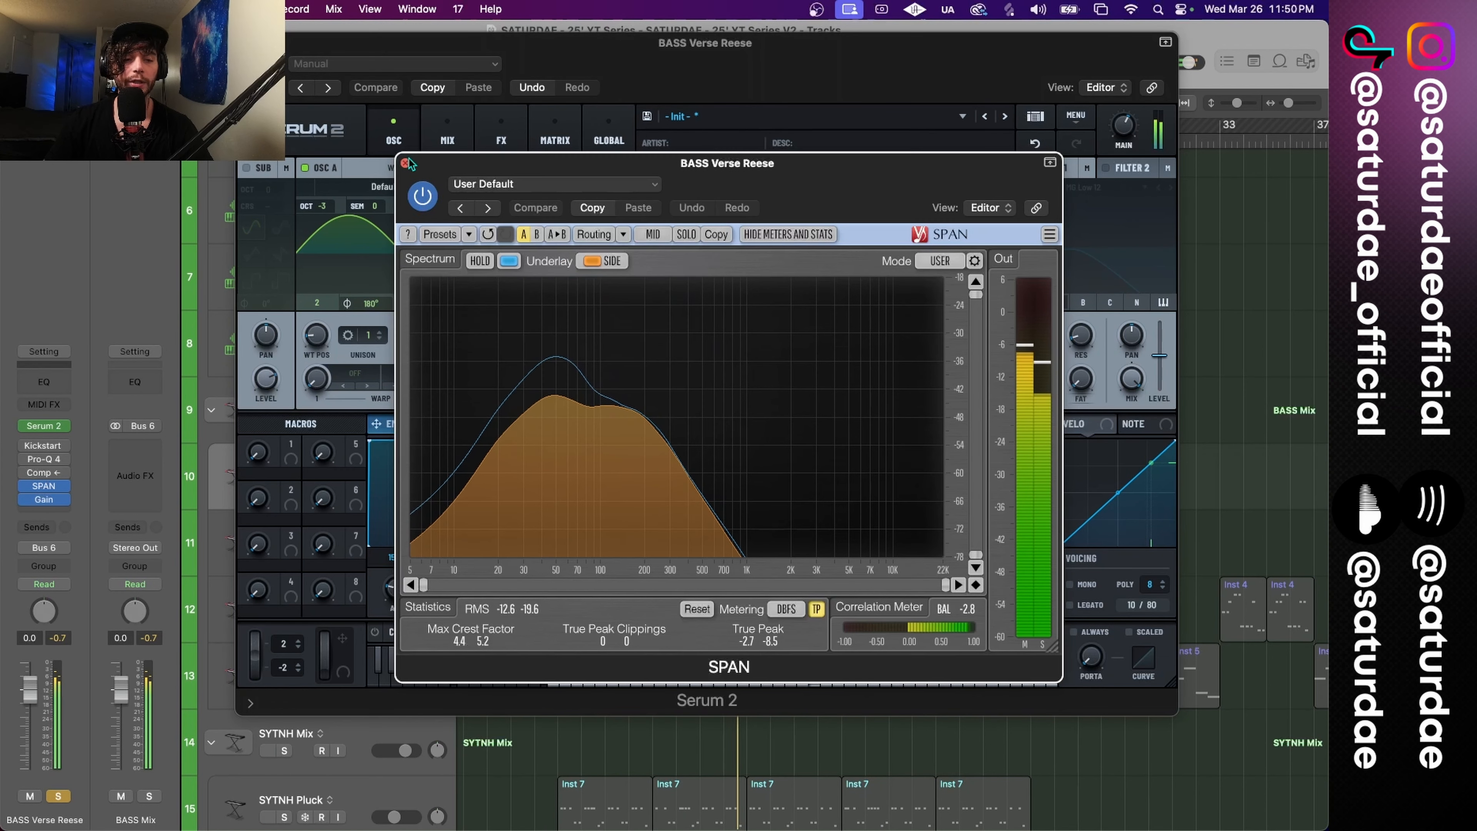
Step: Move SPAN clear of the oscillators, disable oscillator B and raise oscillator A to 2 unison voices
{"action": "left_click_drag", "start_coordinate": [714, 172], "coordinate": [729, 251]}
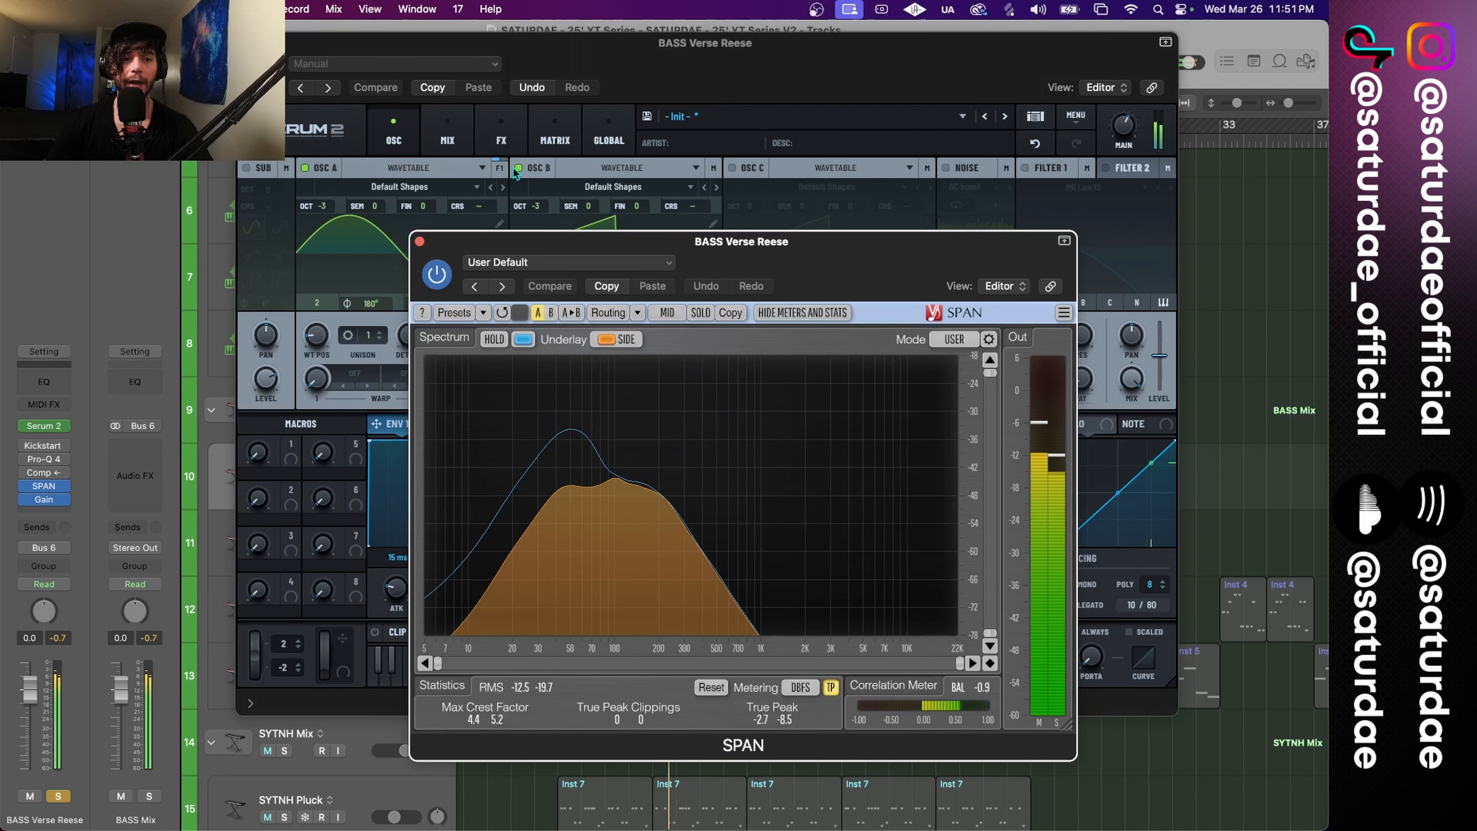
{"action": "left_click_drag", "start_coordinate": [818, 273], "coordinate": [987, 272]}
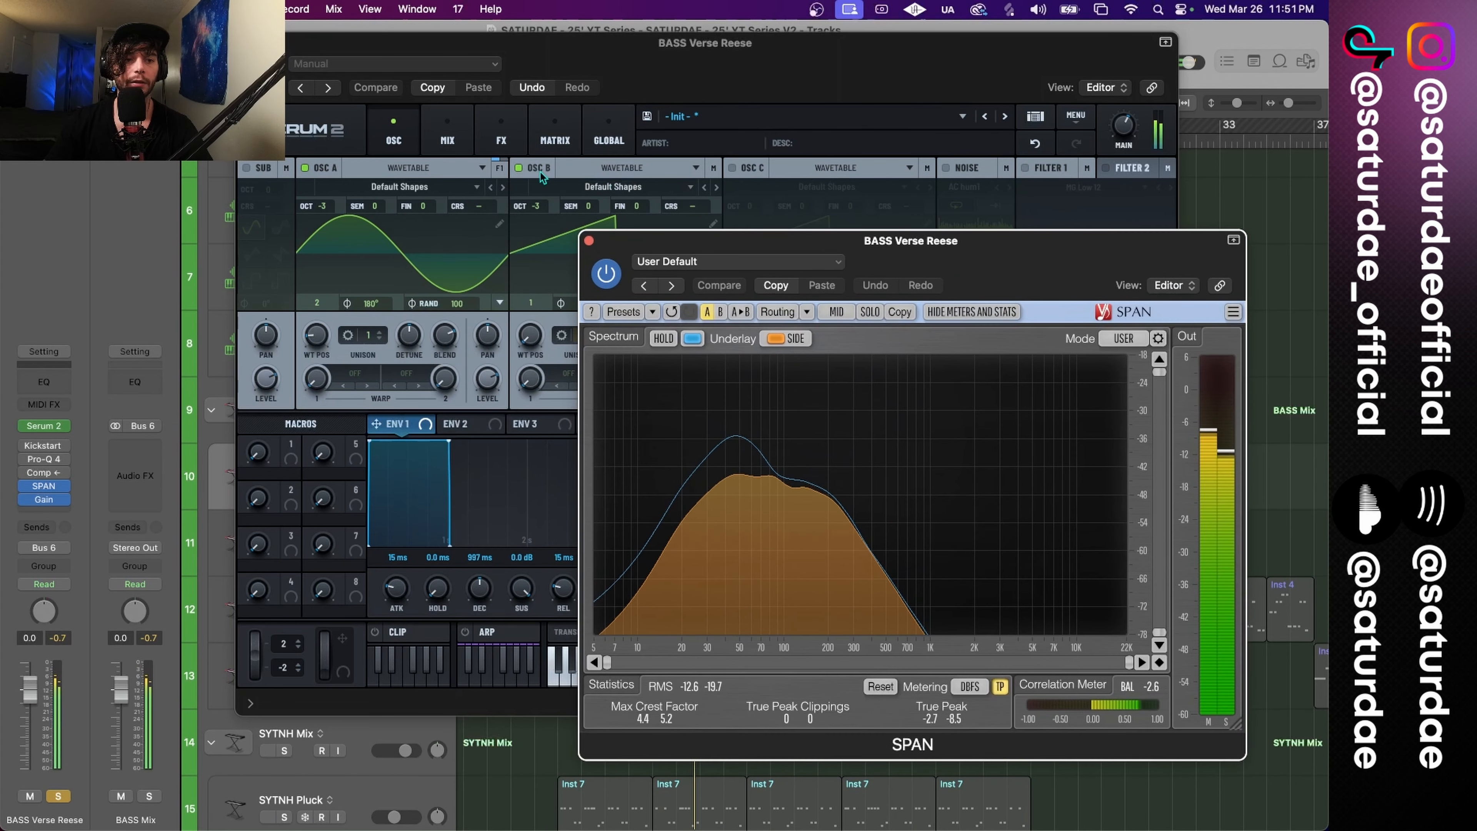
{"action": "left_click", "coordinate": [519, 168]}
{"action": "left_click", "coordinate": [608, 336]}
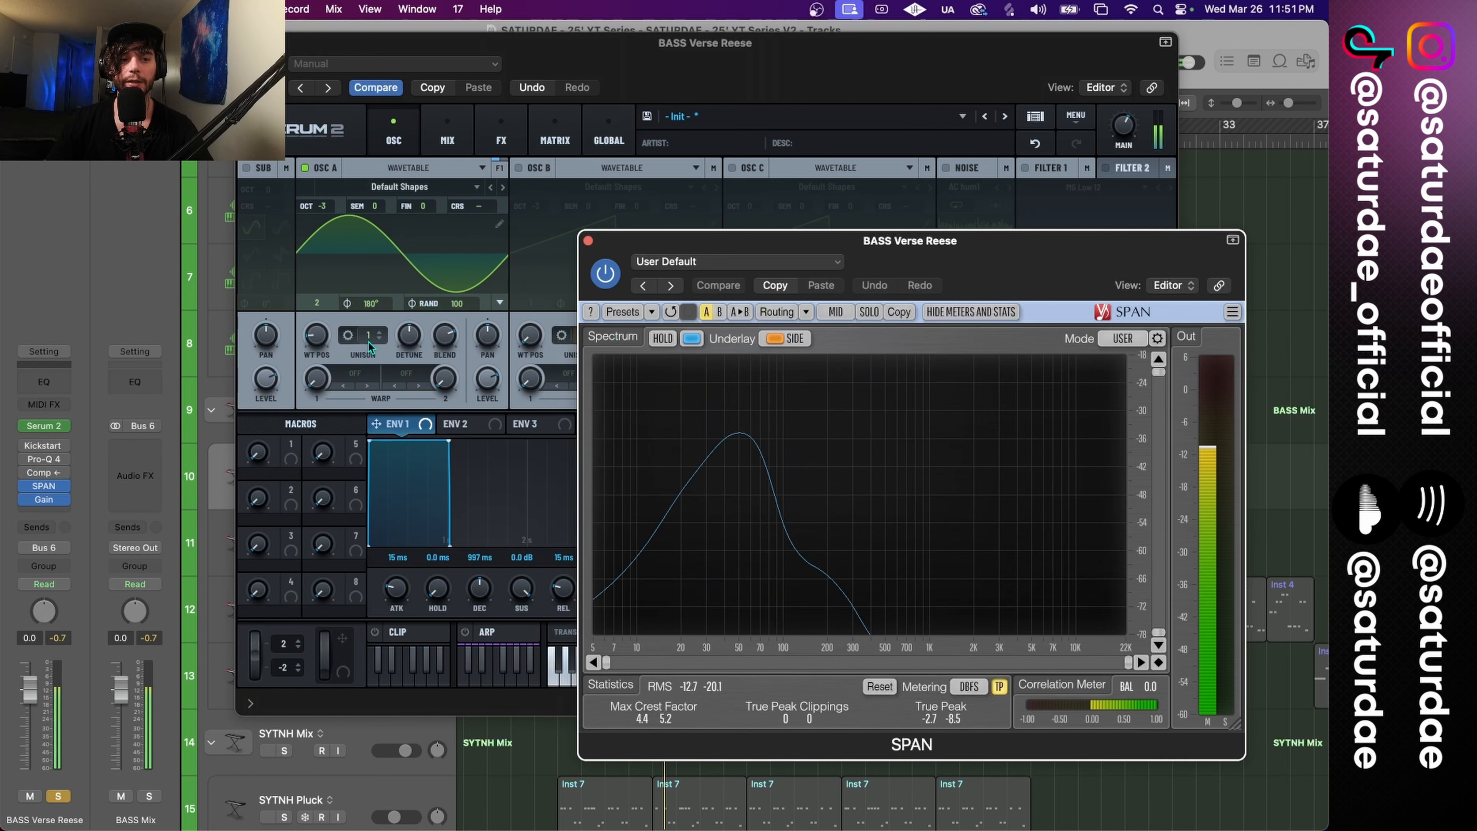
{"action": "left_click_drag", "start_coordinate": [367, 339], "coordinate": [368, 331]}
{"action": "left_click", "coordinate": [1203, 267]}
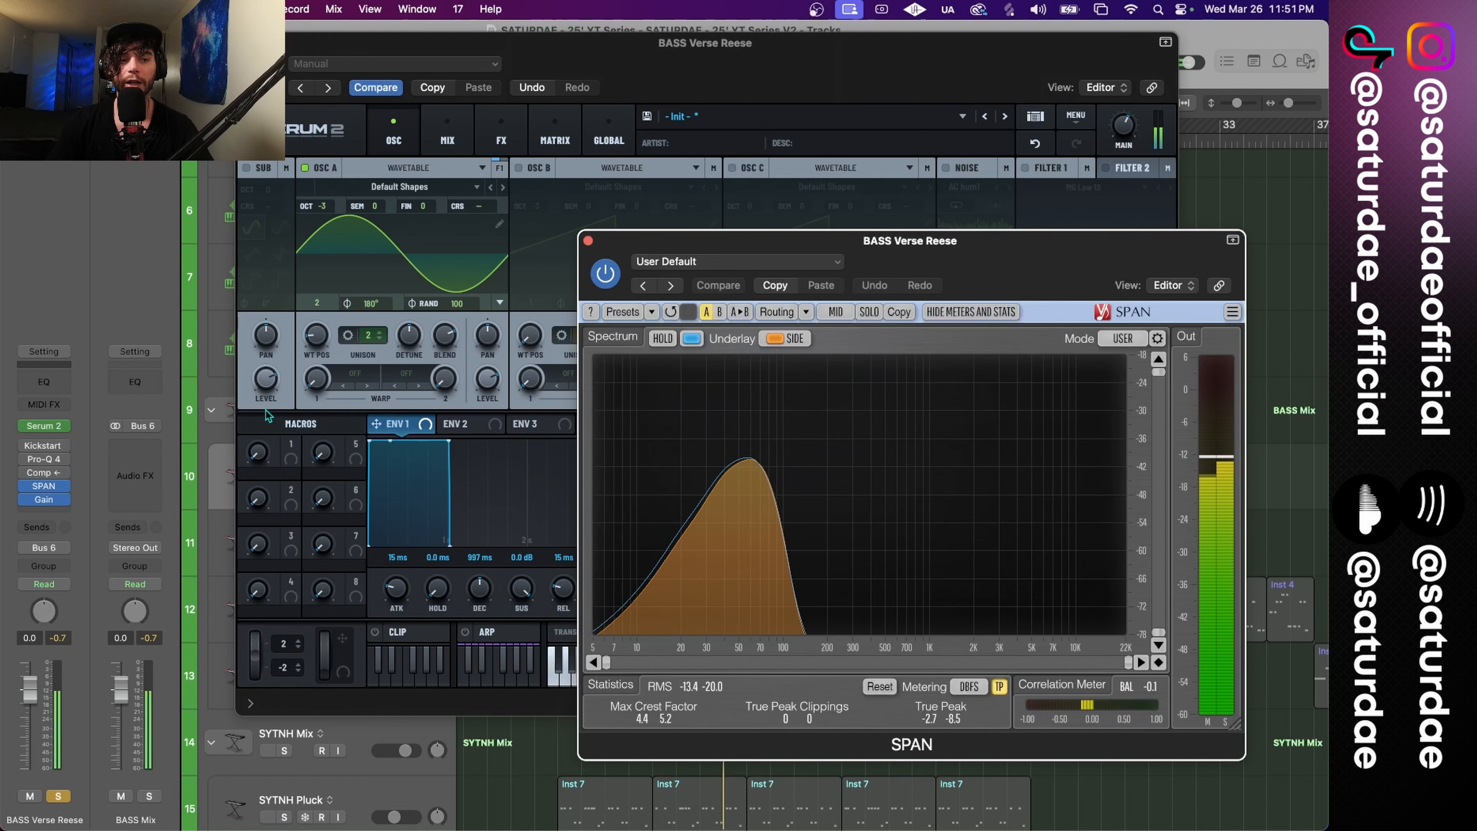
Step: Toggle the Gain plug-in's Mono on and off to compare the two-voice sine, close it, and reopen SPAN
{"action": "left_click", "coordinate": [37, 499]}
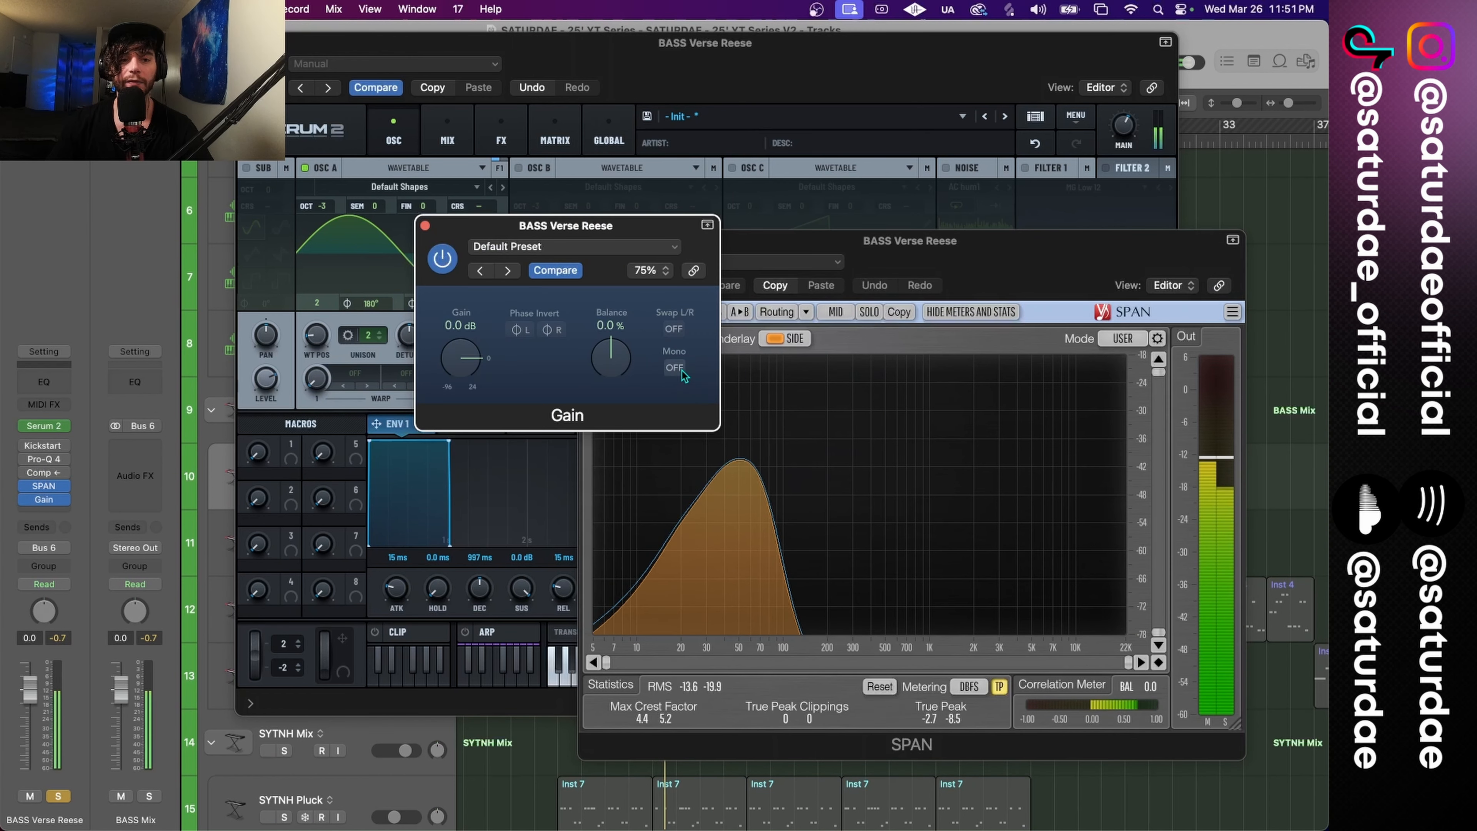
{"action": "left_click", "coordinate": [675, 368]}
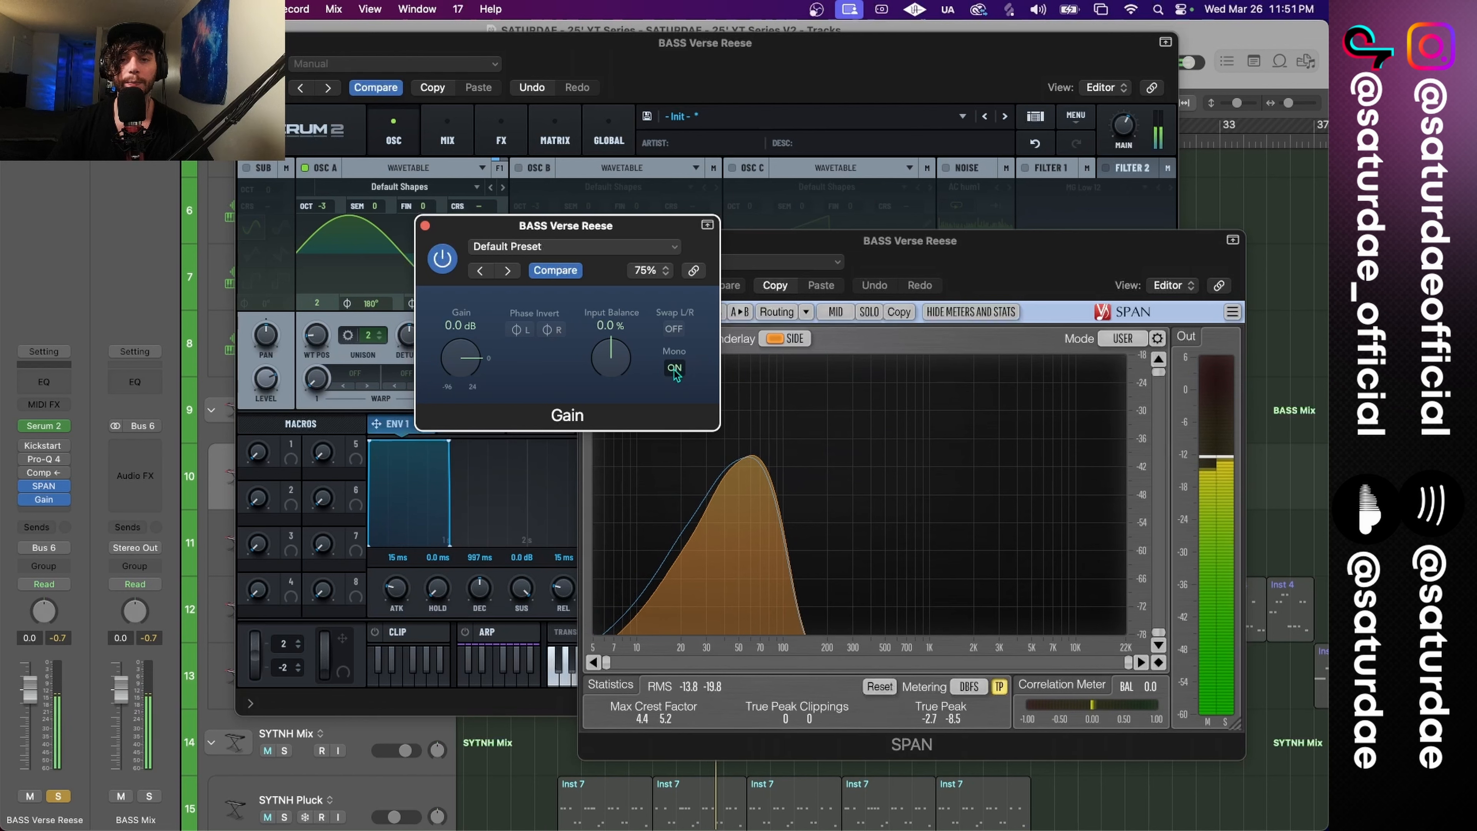
{"action": "left_click", "coordinate": [674, 369]}
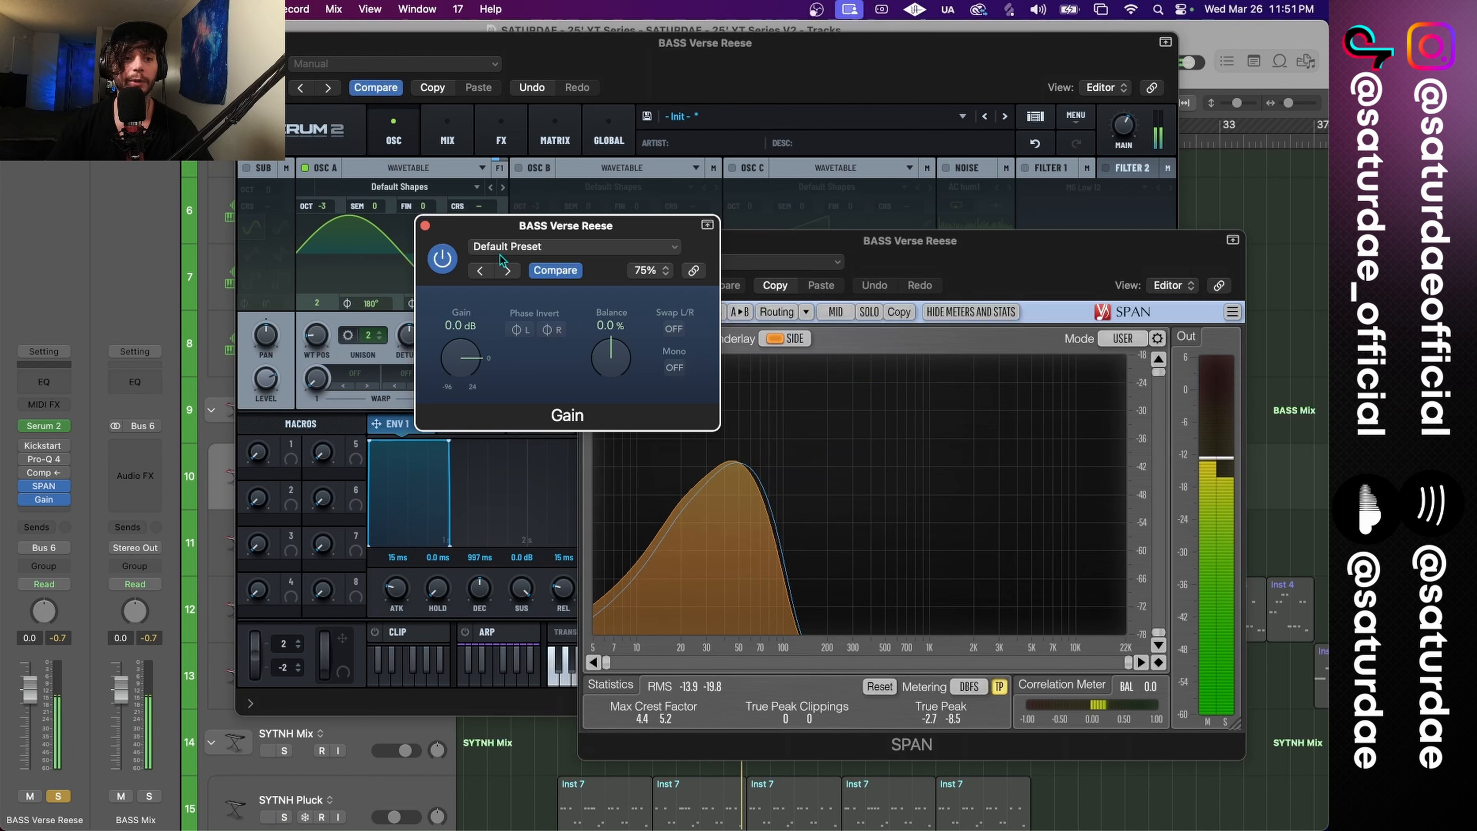
{"action": "left_click", "coordinate": [425, 226]}
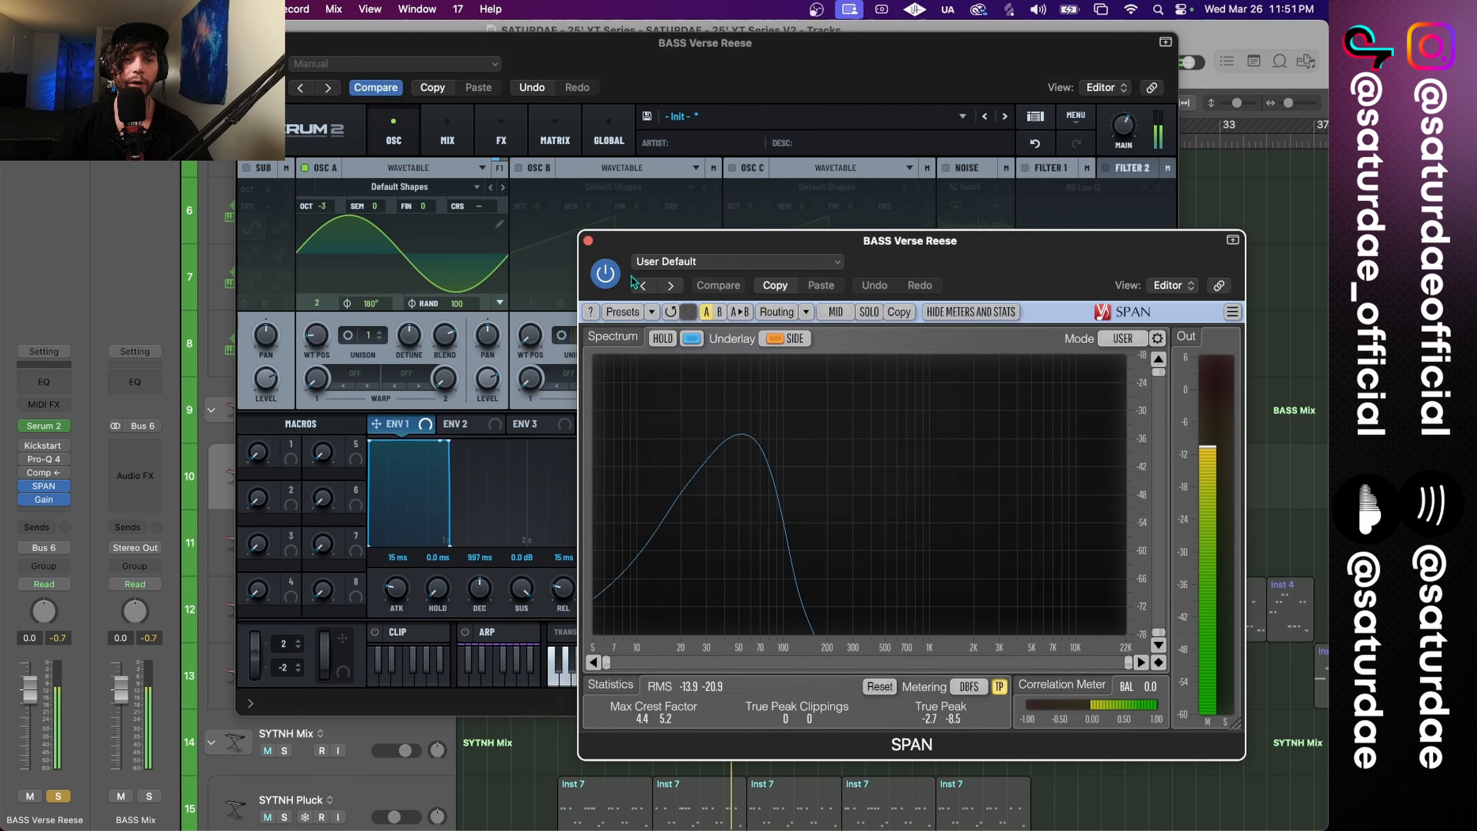
{"action": "left_click", "coordinate": [589, 240]}
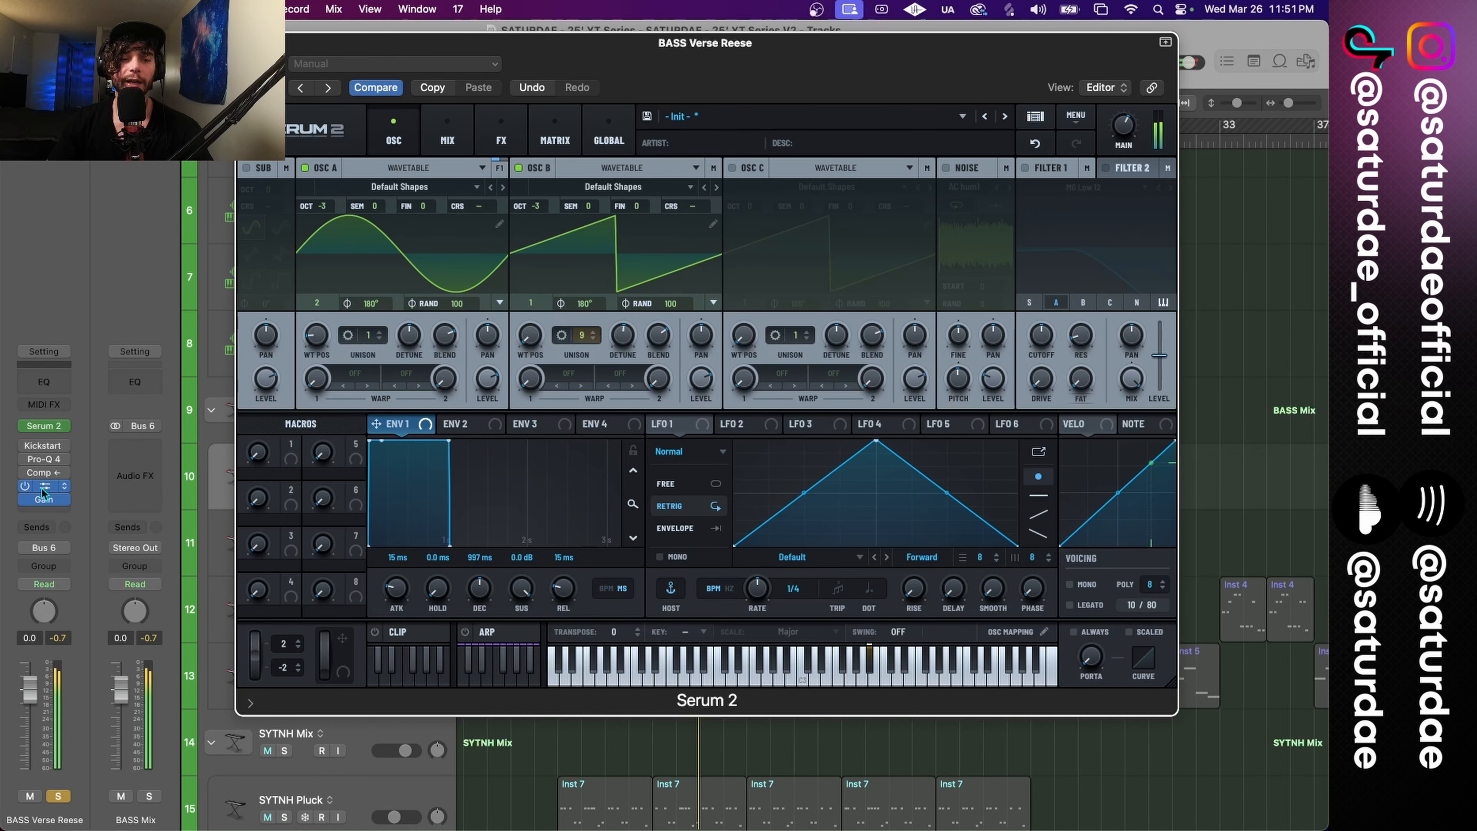
{"action": "left_click", "coordinate": [43, 488]}
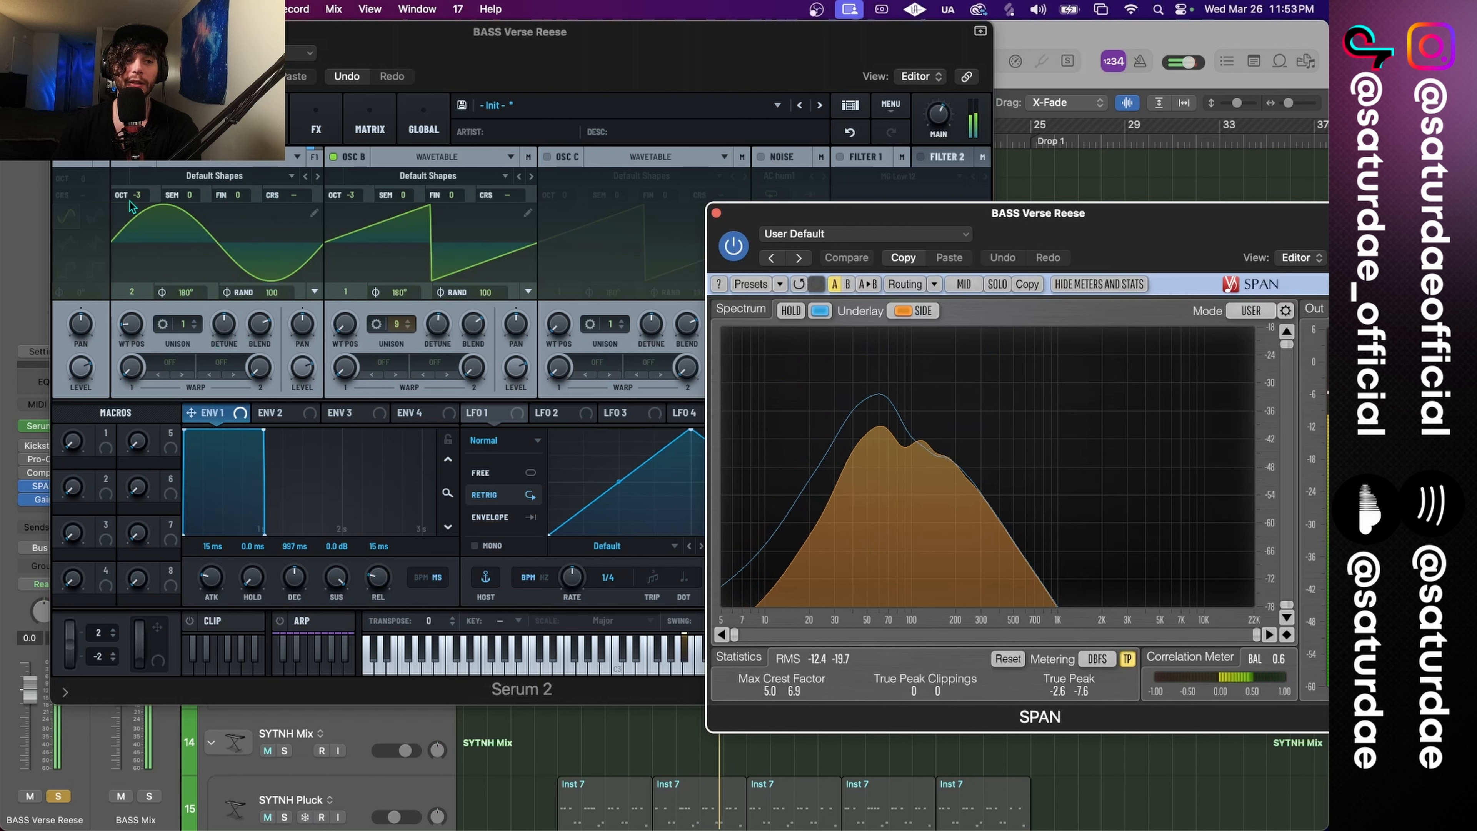
Step: Set the Equalizer's lower band to a high-pass at frequency 22 and Q 49
{"action": "left_click", "coordinate": [322, 110]}
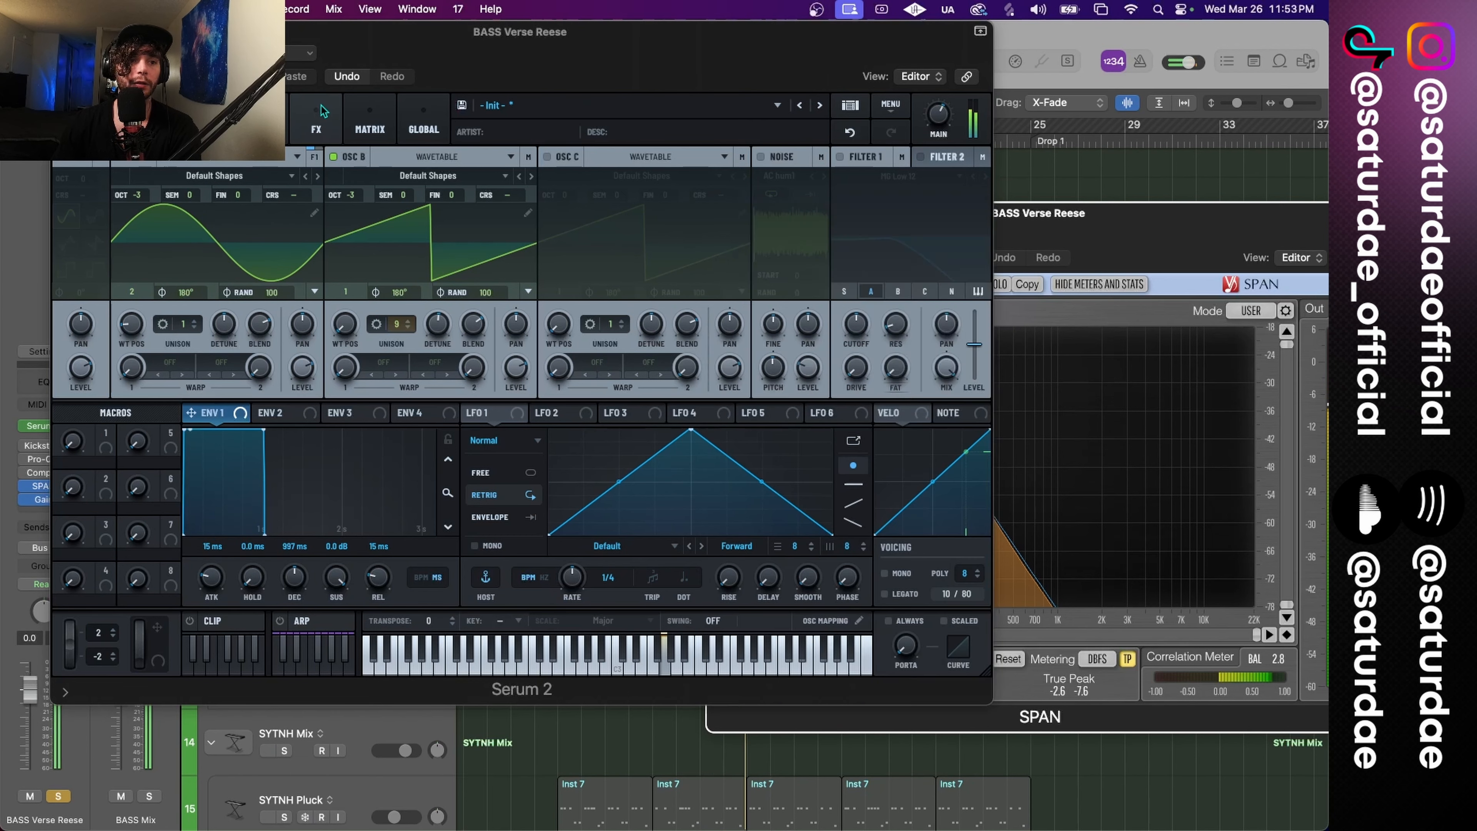
{"action": "left_click", "coordinate": [320, 110]}
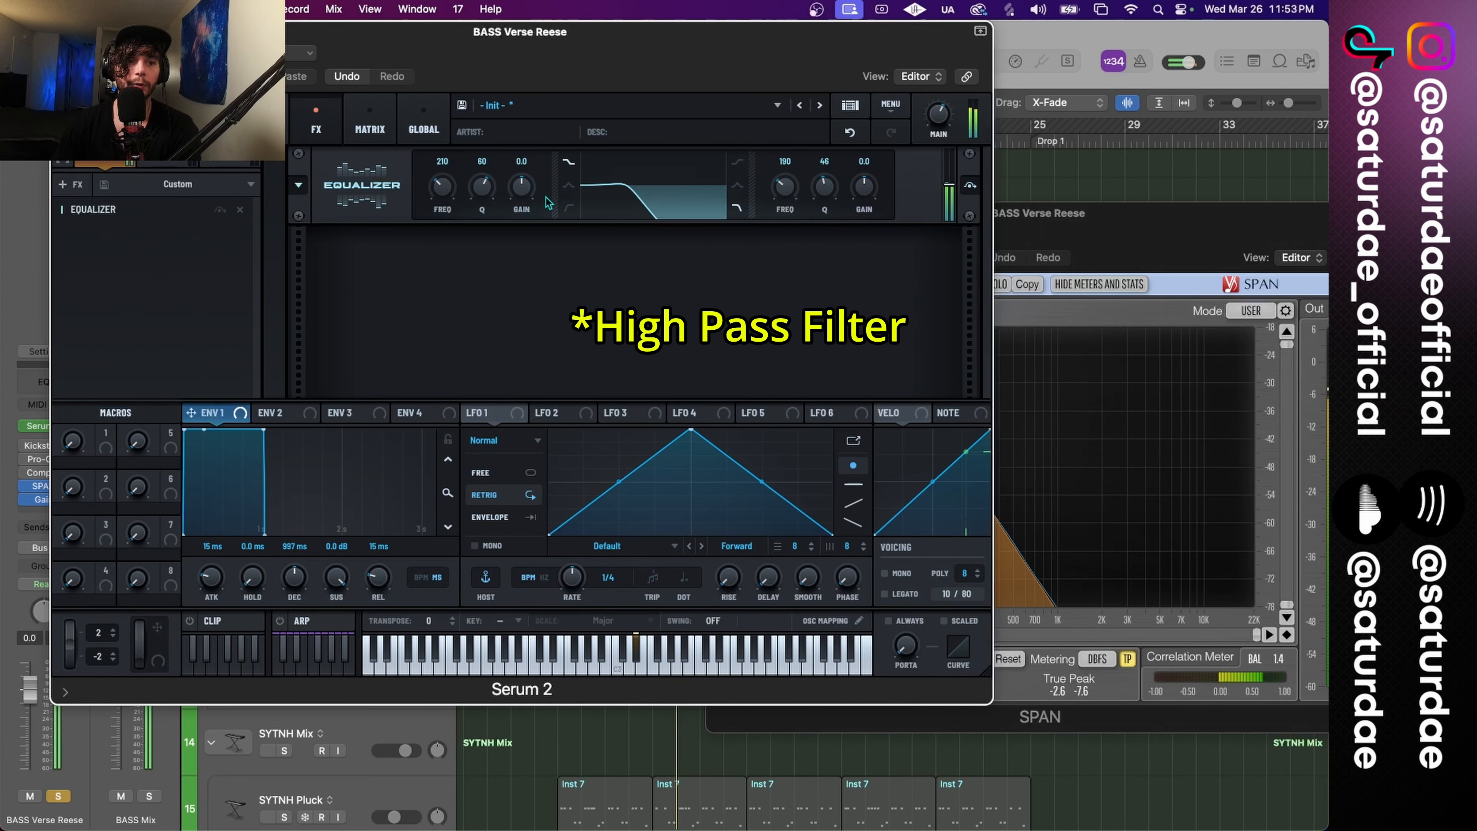
{"action": "left_click_drag", "start_coordinate": [482, 186], "coordinate": [449, 174]}
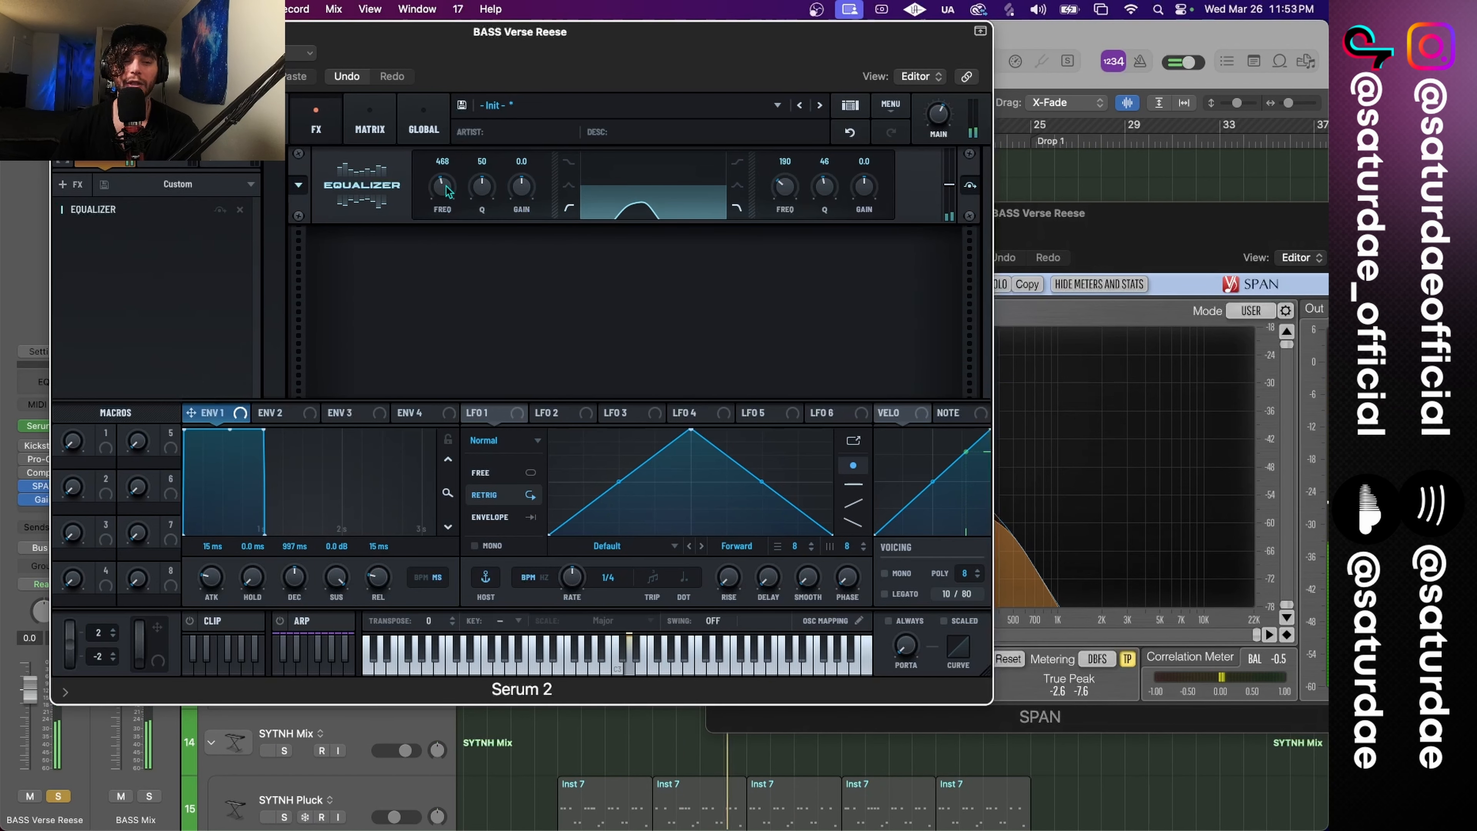
{"action": "left_click", "coordinate": [569, 210]}
{"action": "left_click_drag", "start_coordinate": [486, 194], "coordinate": [487, 194]}
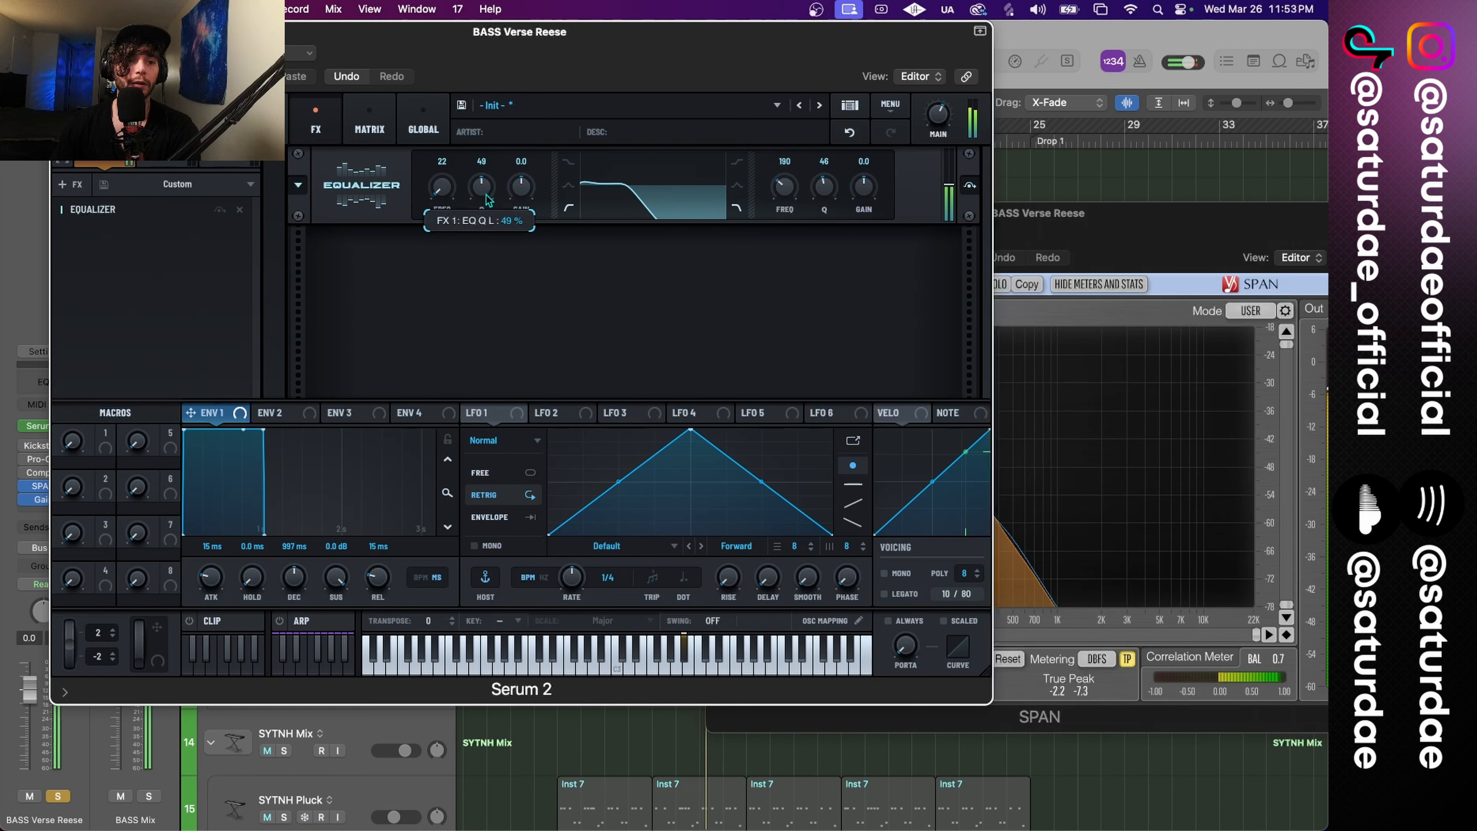
Step: Check the oscillator routing and levels in Serum 2's mixer, and return to the oscillator settings
{"action": "left_click", "coordinate": [262, 121]}
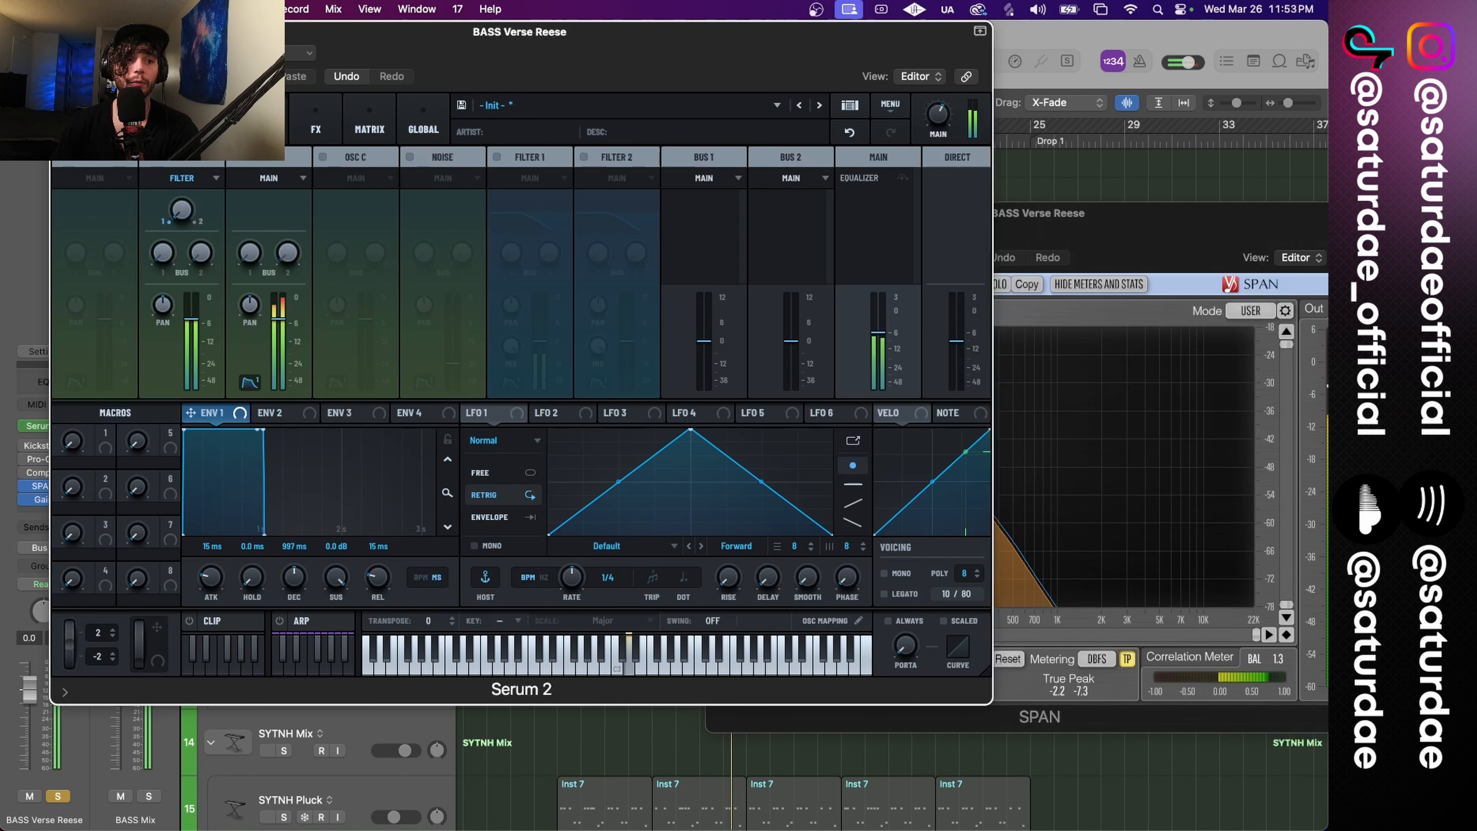
{"action": "left_click", "coordinate": [208, 121]}
{"action": "left_click", "coordinate": [262, 121]}
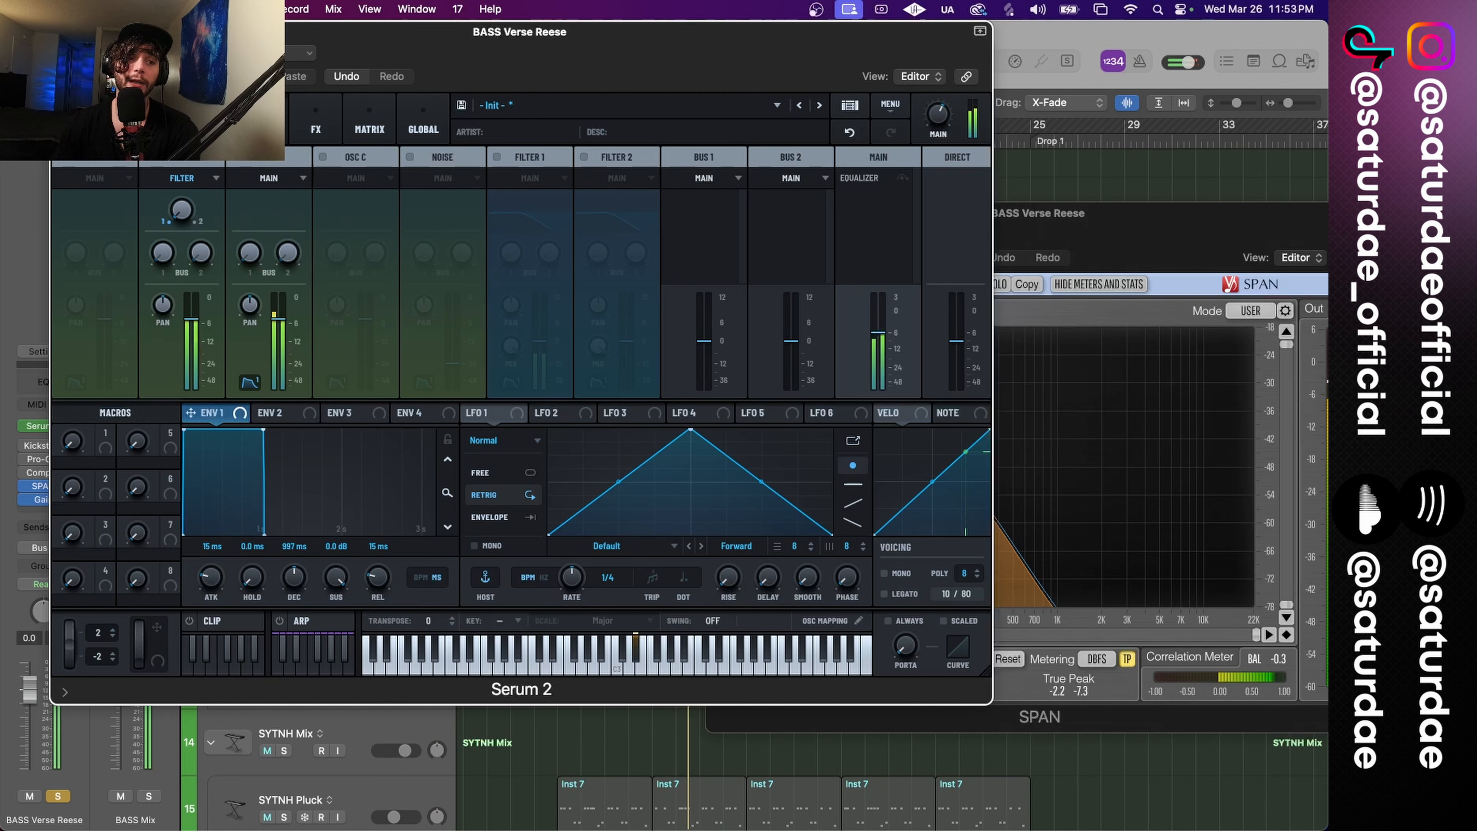
{"action": "left_click", "coordinate": [208, 121]}
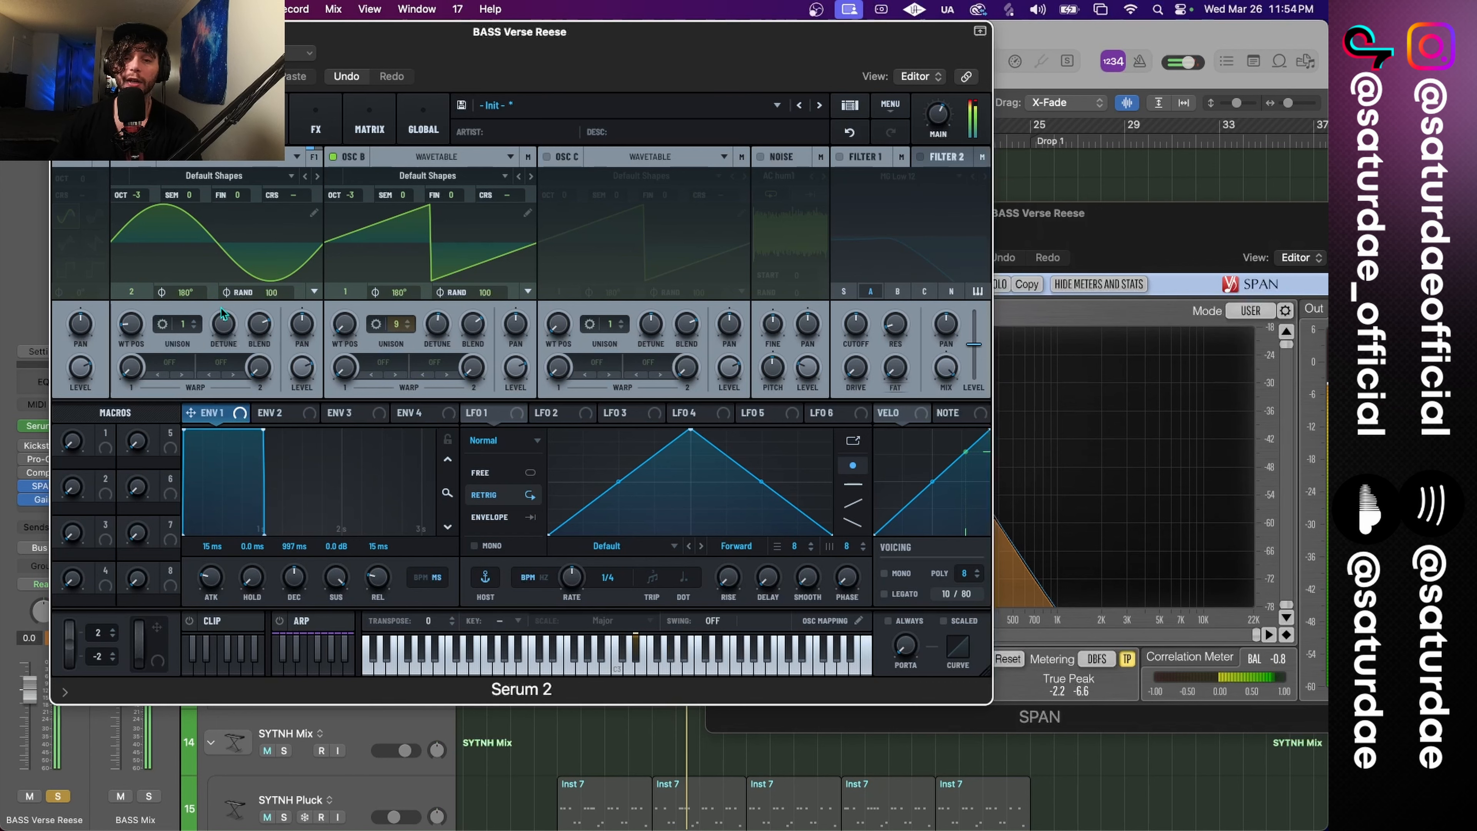
Step: Move Serum 2 clear of the channel strip and insert a stereo Pro-Q 4 directly after it on BASS Verse Reese
{"action": "left_click_drag", "start_coordinate": [481, 49], "coordinate": [843, 49]}
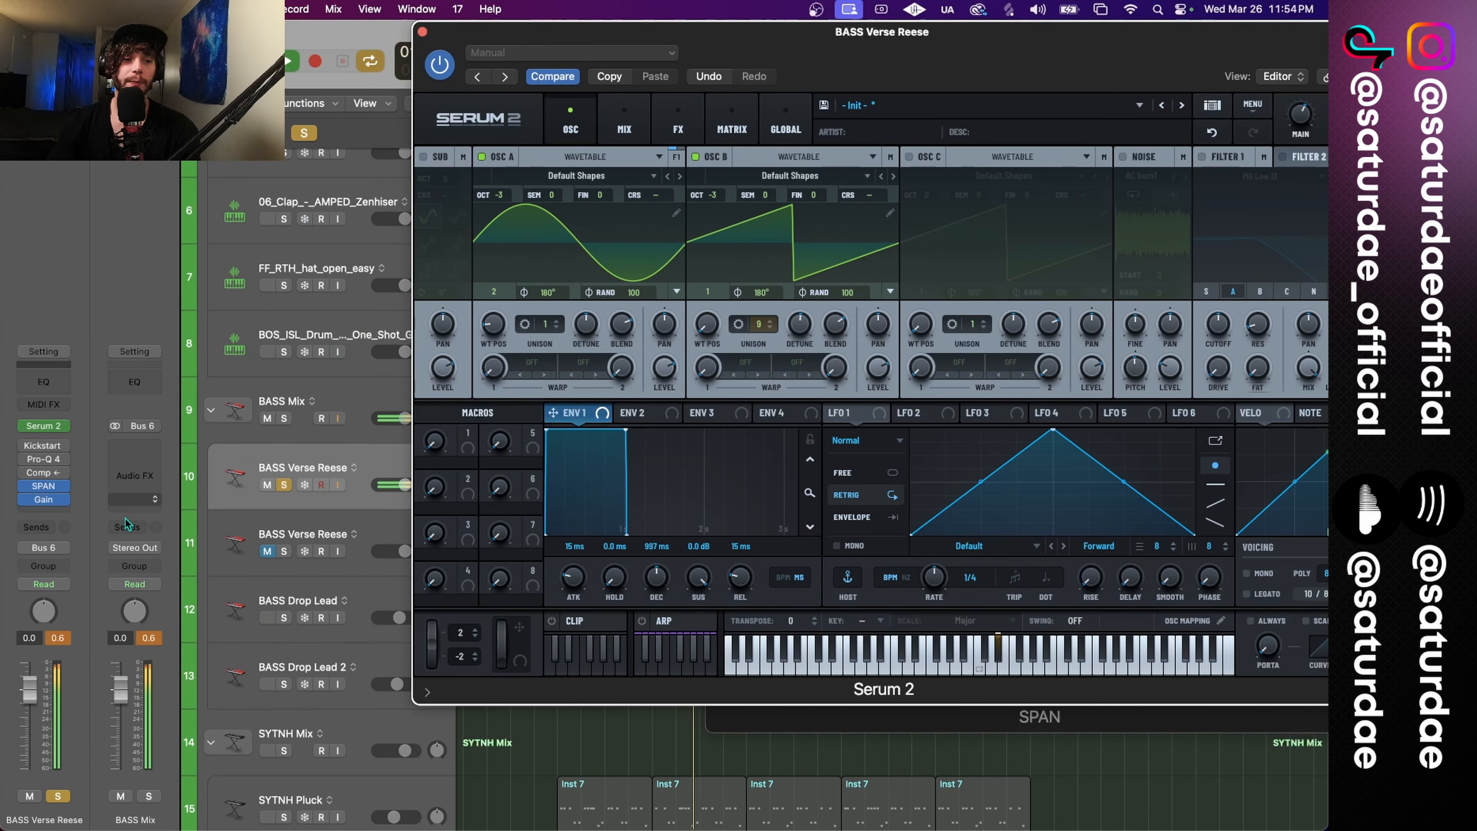
{"action": "left_click", "coordinate": [60, 439]}
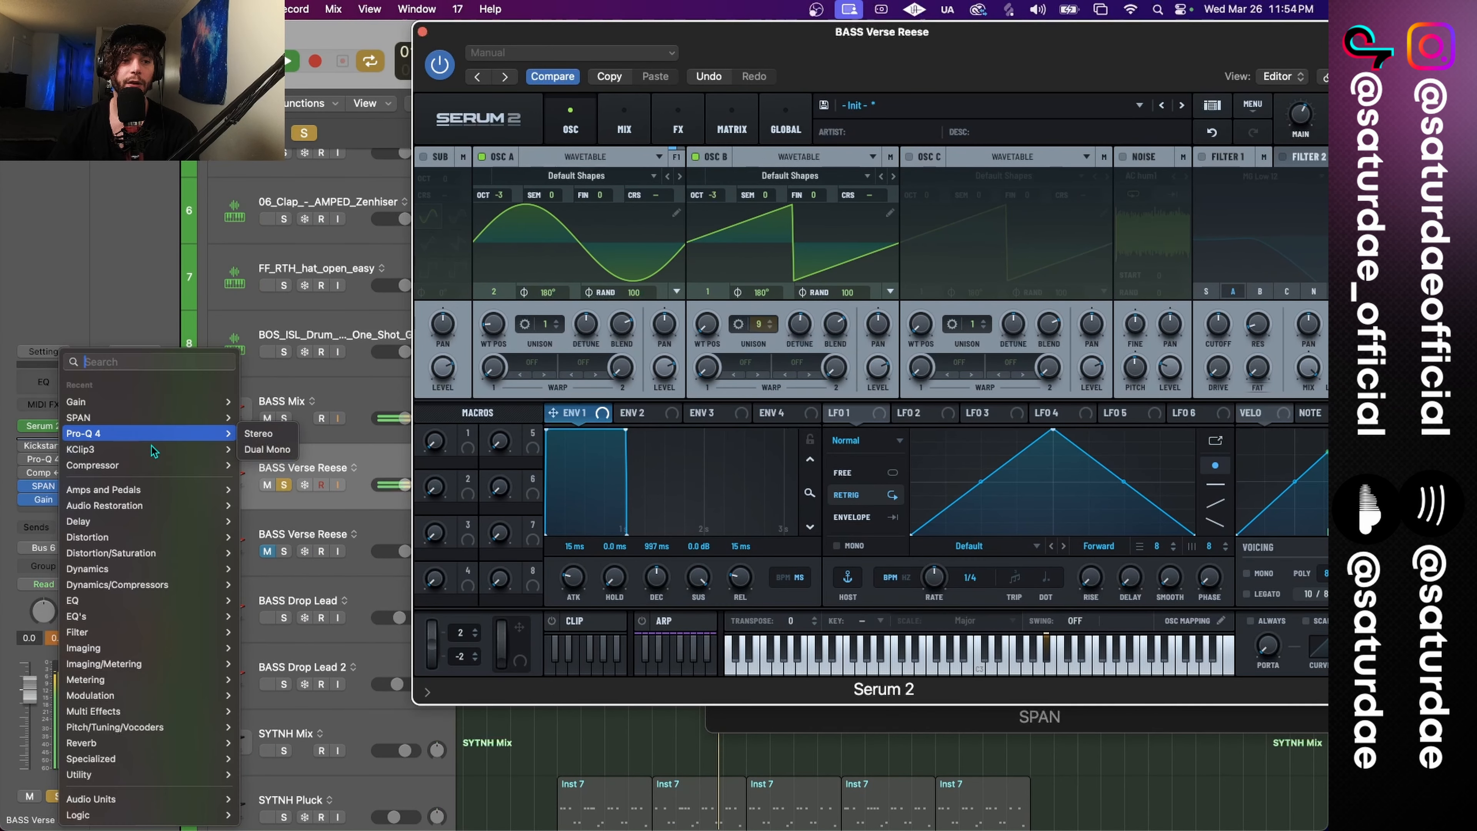
{"action": "mouse_move", "coordinate": [207, 440]}
{"action": "left_click", "coordinate": [272, 436]}
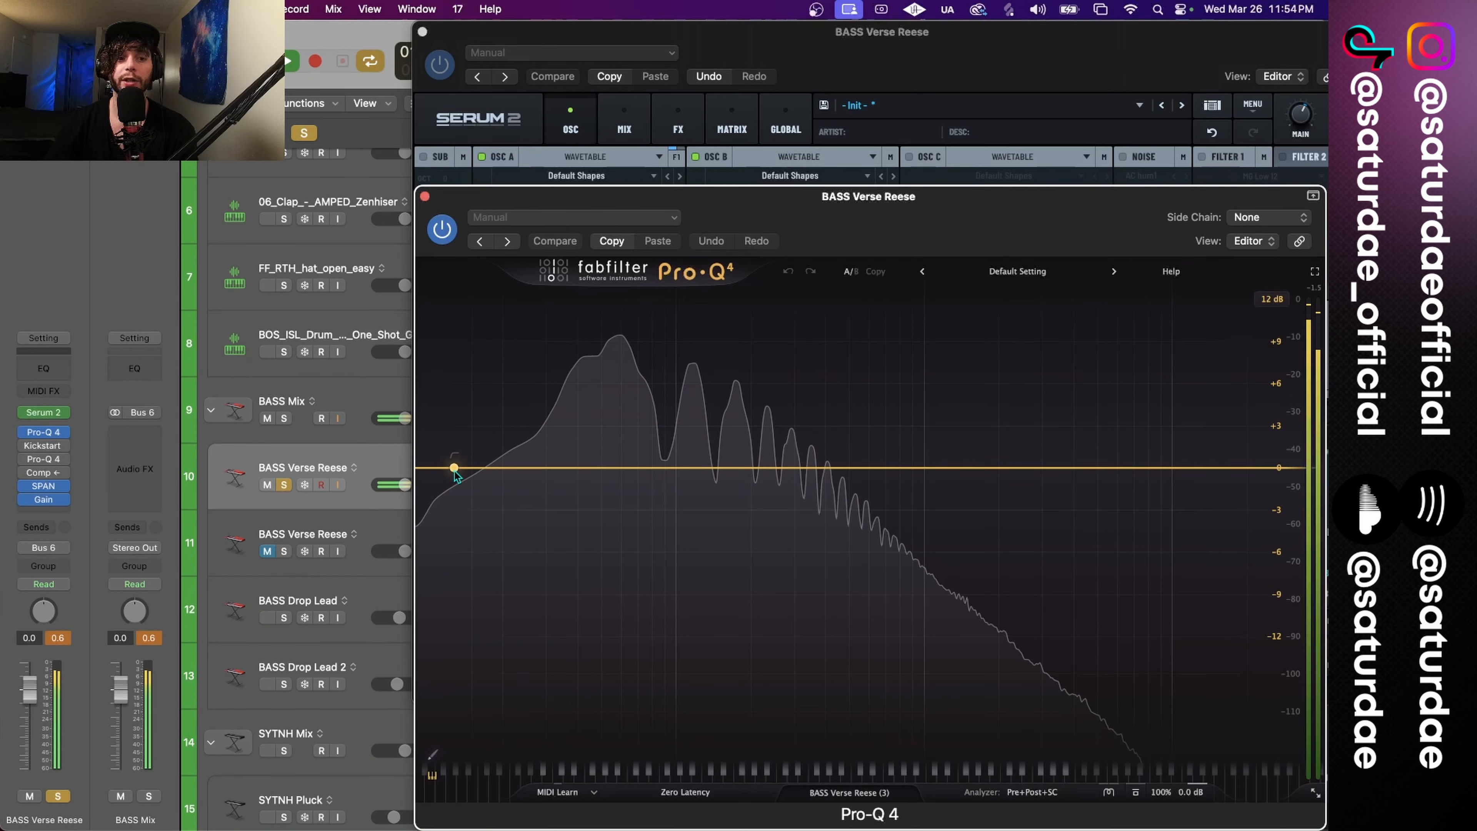
Step: Add a 12 dB/oct low cut at 147.55 Hz in Pro-Q 4 and set its stereo placement to Side
{"action": "left_click", "coordinate": [454, 468]}
{"action": "left_click_drag", "start_coordinate": [455, 468], "coordinate": [717, 468]}
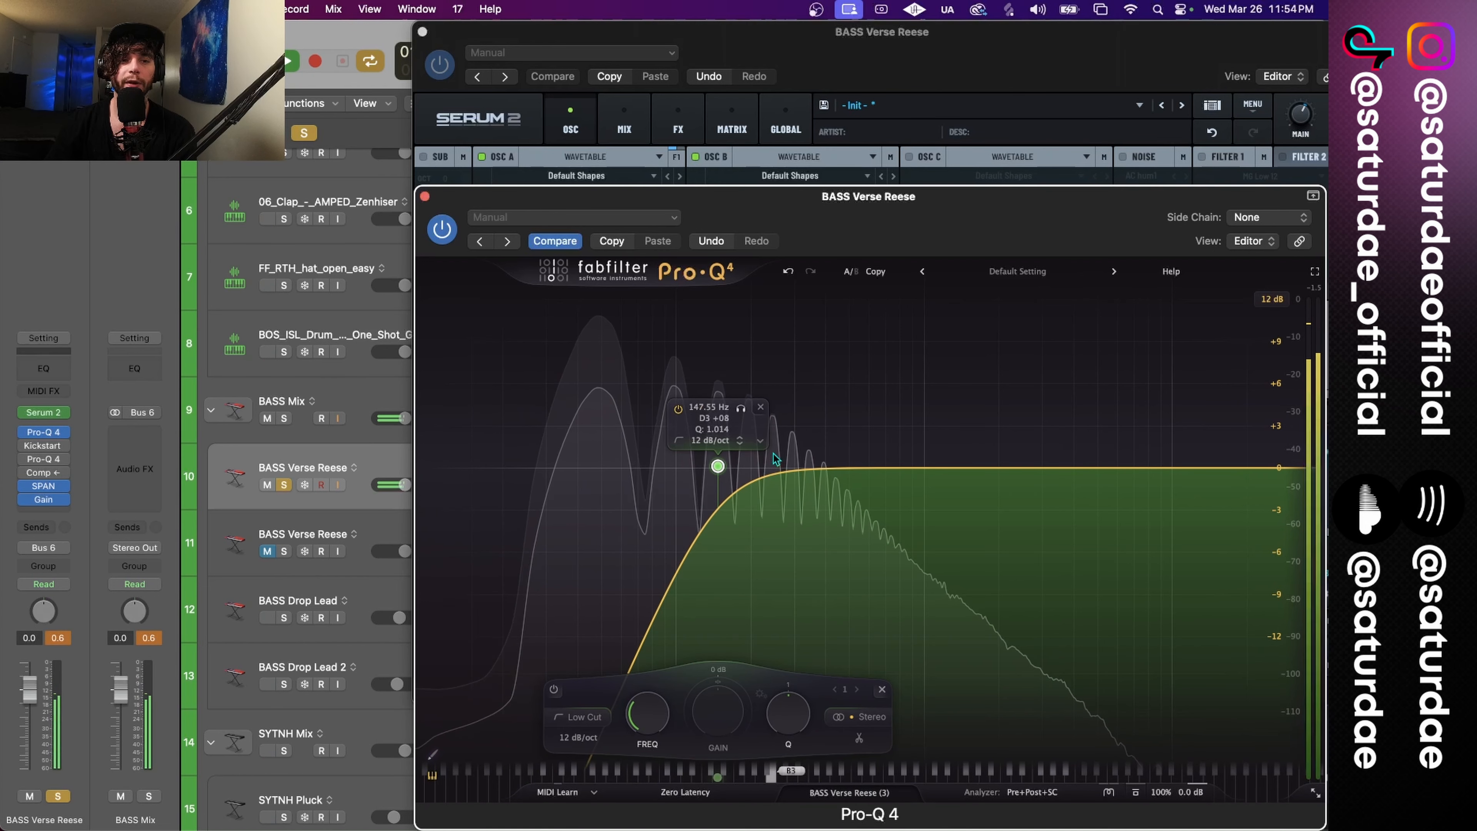
{"action": "left_click", "coordinate": [762, 442]}
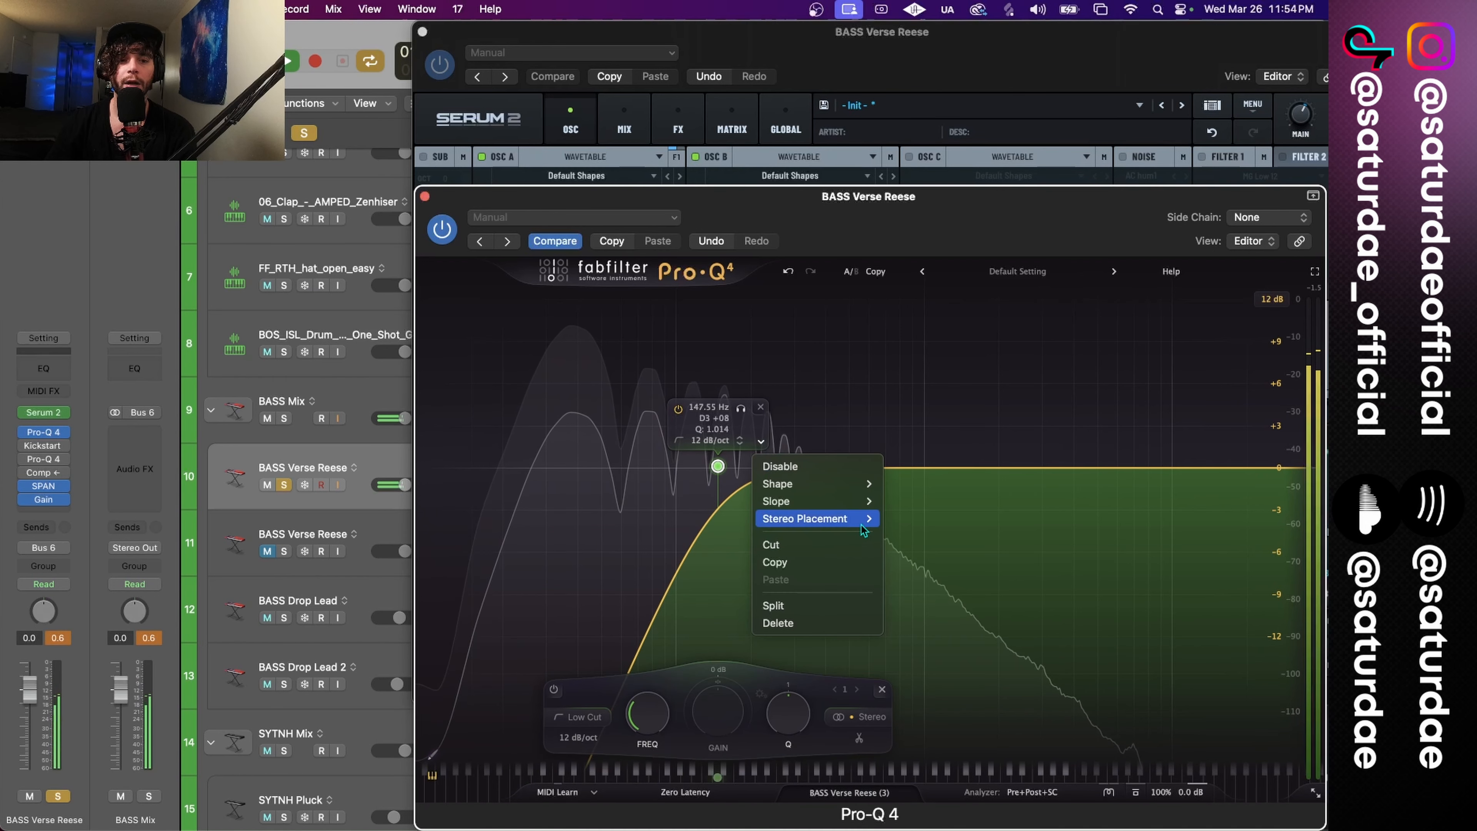
{"action": "mouse_move", "coordinate": [862, 528]}
{"action": "left_click", "coordinate": [907, 588]}
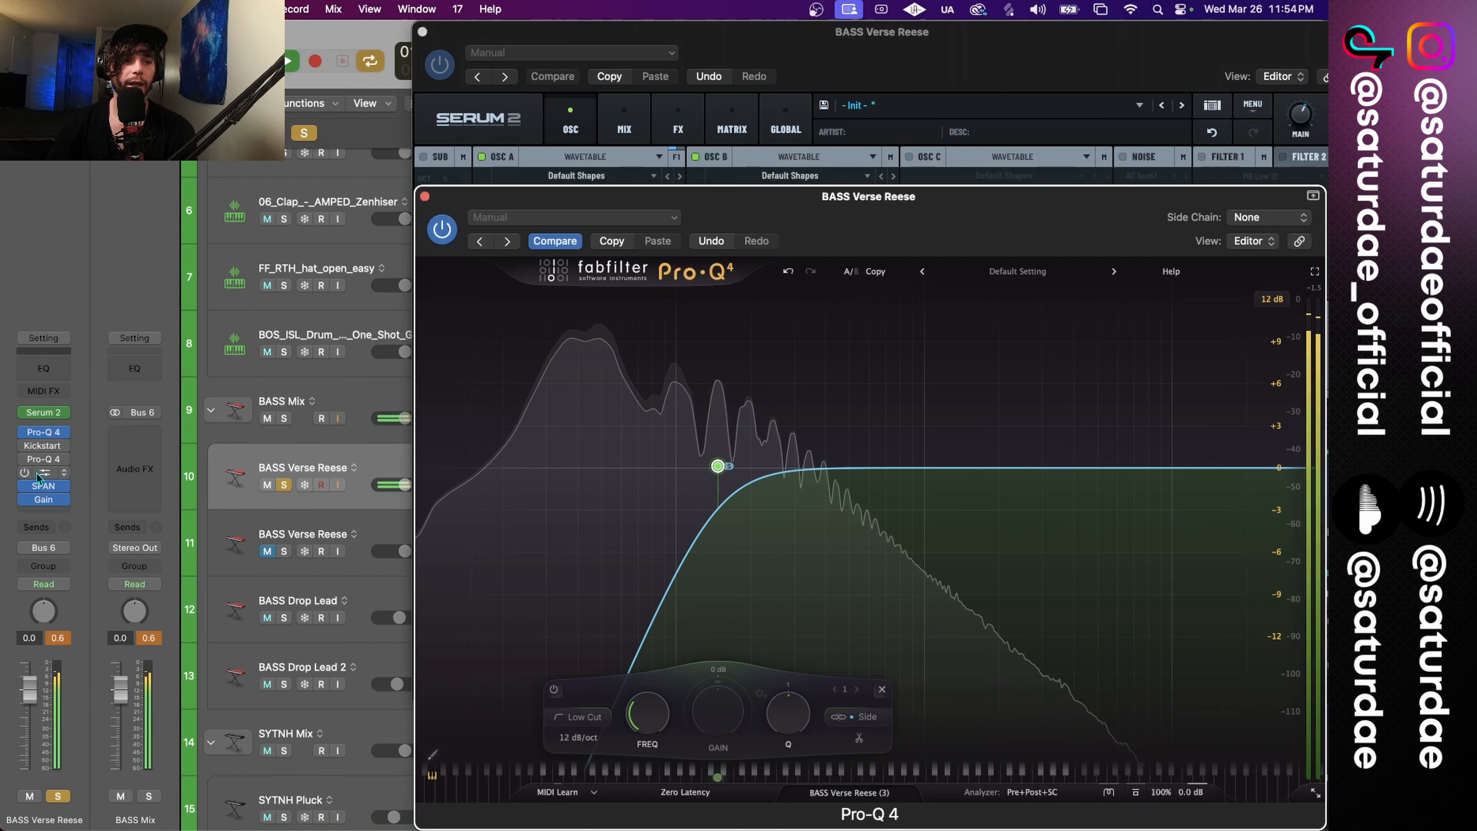
Step: Bypass the new Pro-Q 4 and insert Ozone Imager 2 between it and Kickstart
{"action": "left_click", "coordinate": [44, 486]}
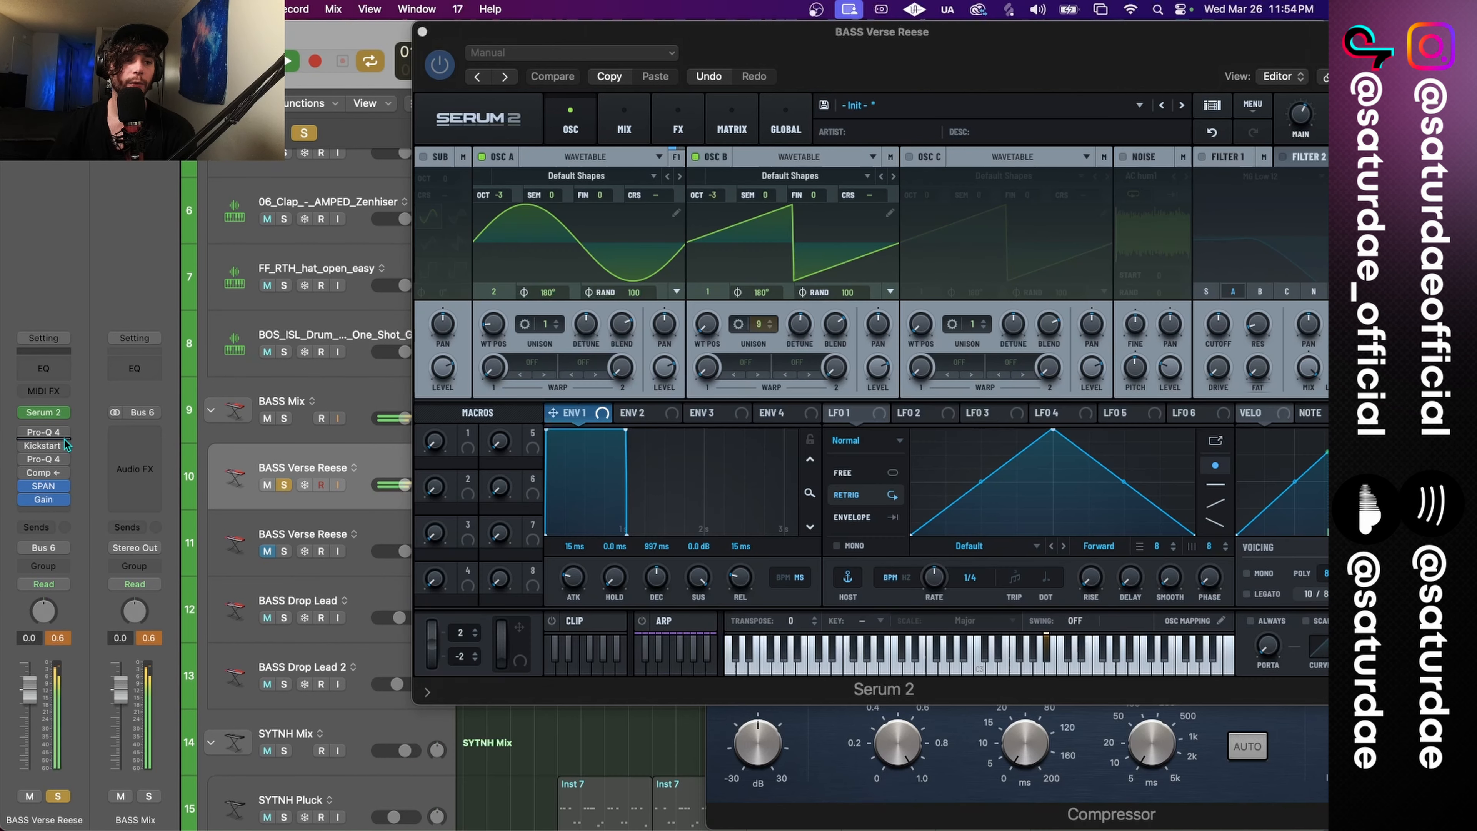
{"action": "left_click", "coordinate": [62, 439]}
{"action": "mouse_move", "coordinate": [195, 590]}
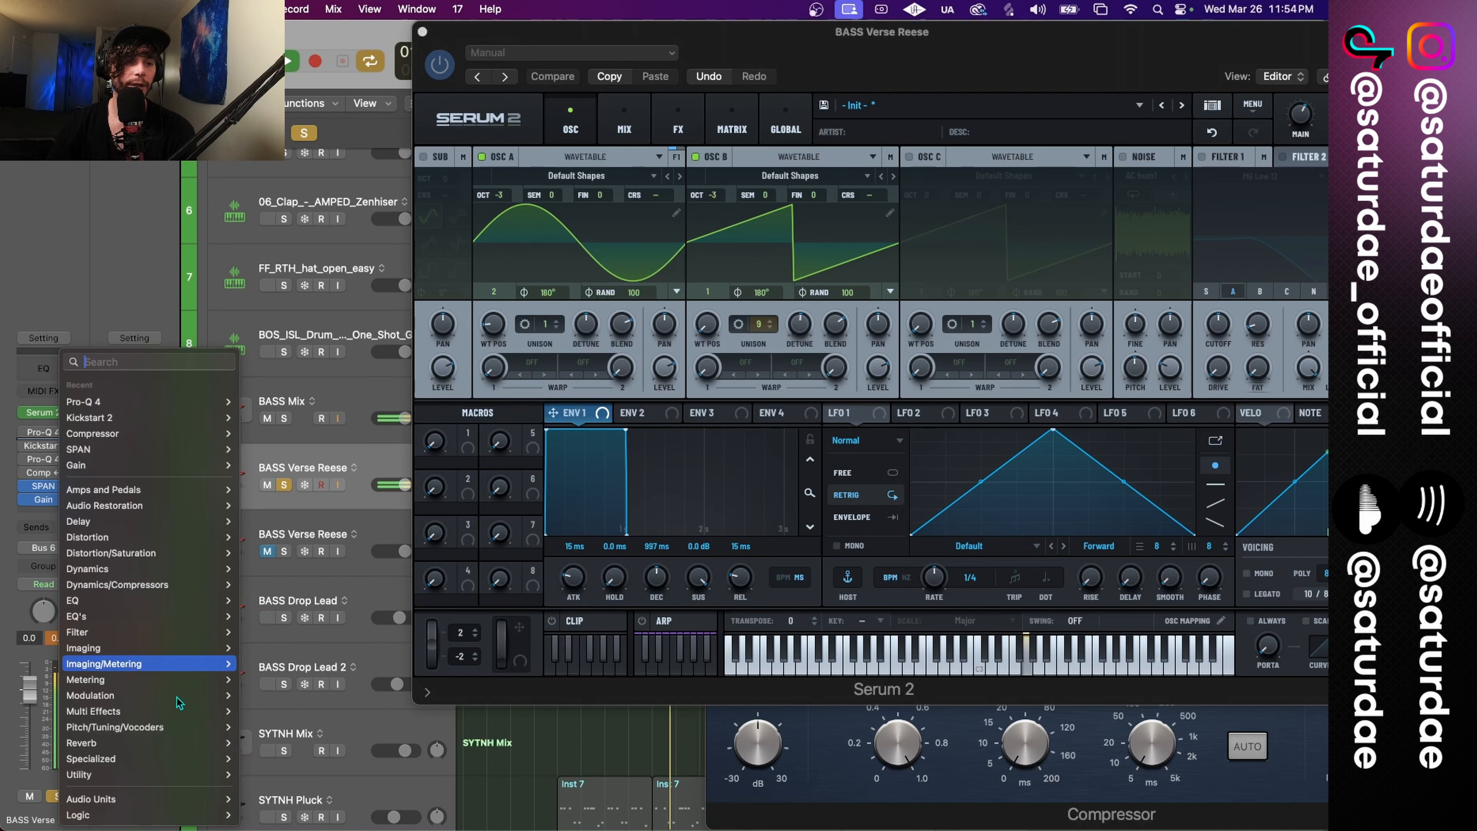
{"action": "mouse_move", "coordinate": [174, 663]}
{"action": "mouse_move", "coordinate": [303, 745]}
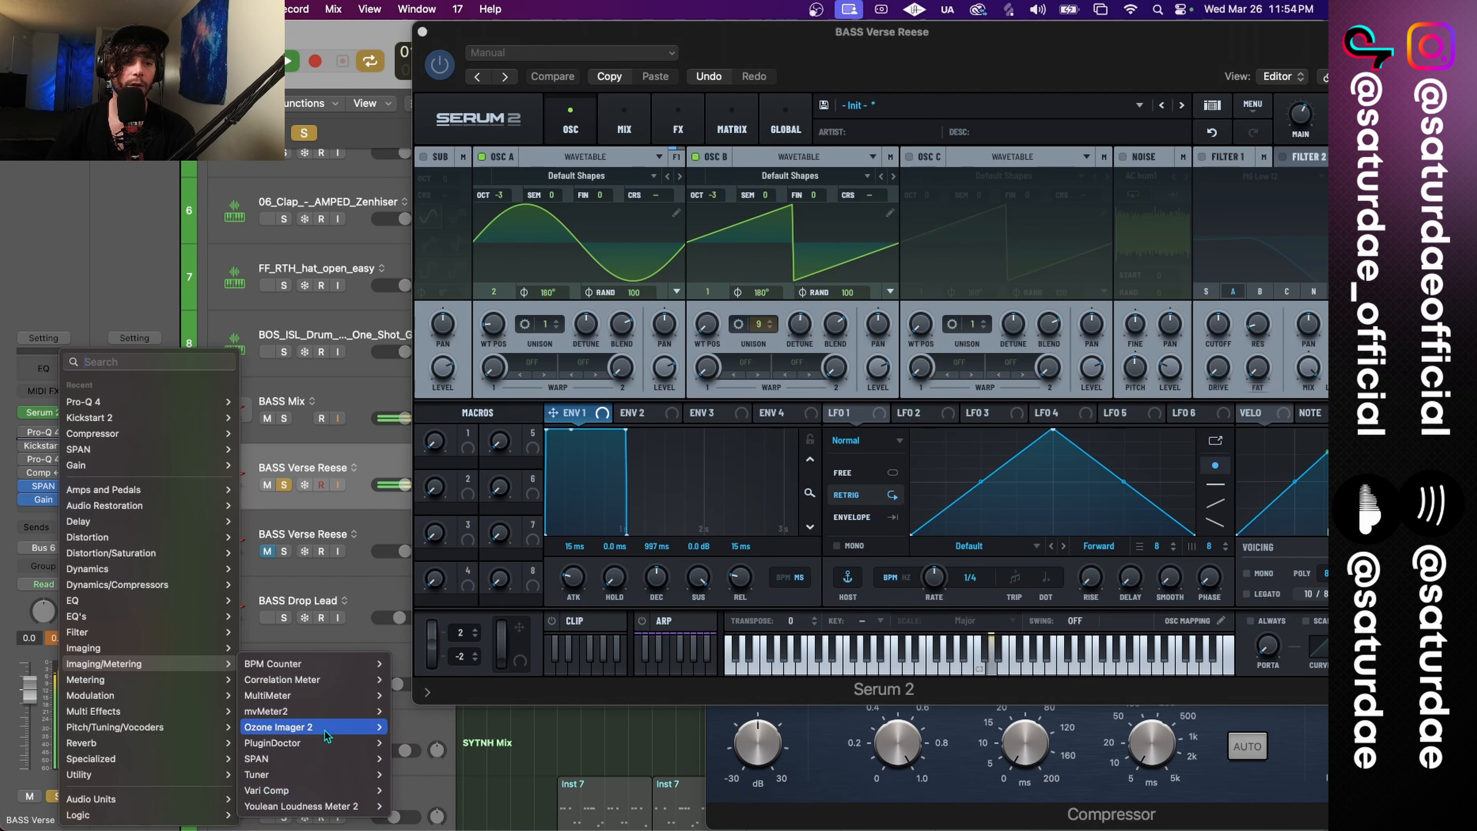
{"action": "left_click", "coordinate": [434, 738]}
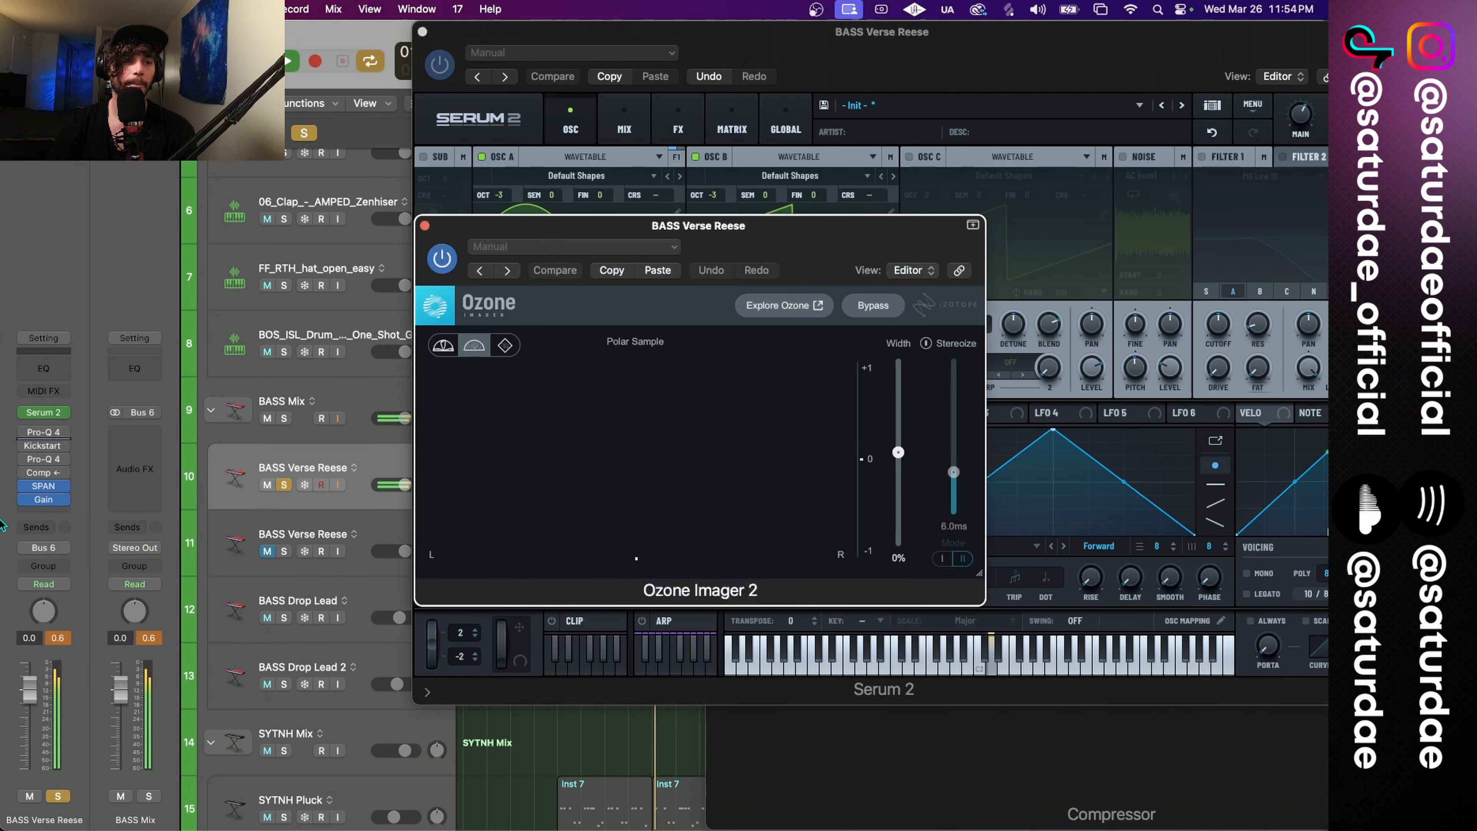
Step: Open SPAN beside Ozone Imager 2 and narrow the imager's width to -57%
{"action": "left_click", "coordinate": [45, 500]}
{"action": "left_click", "coordinate": [44, 501]}
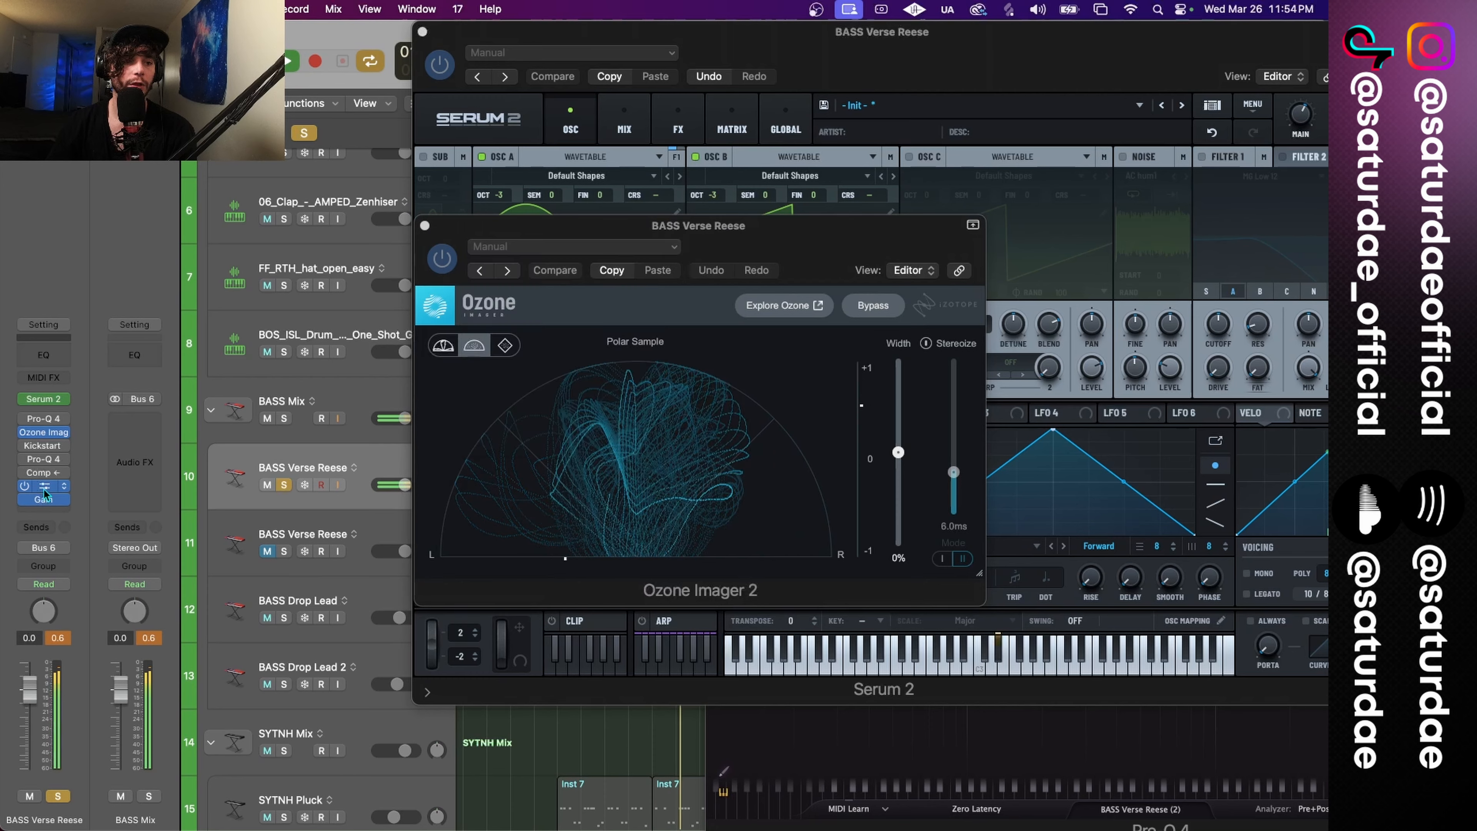
{"action": "left_click", "coordinate": [44, 487]}
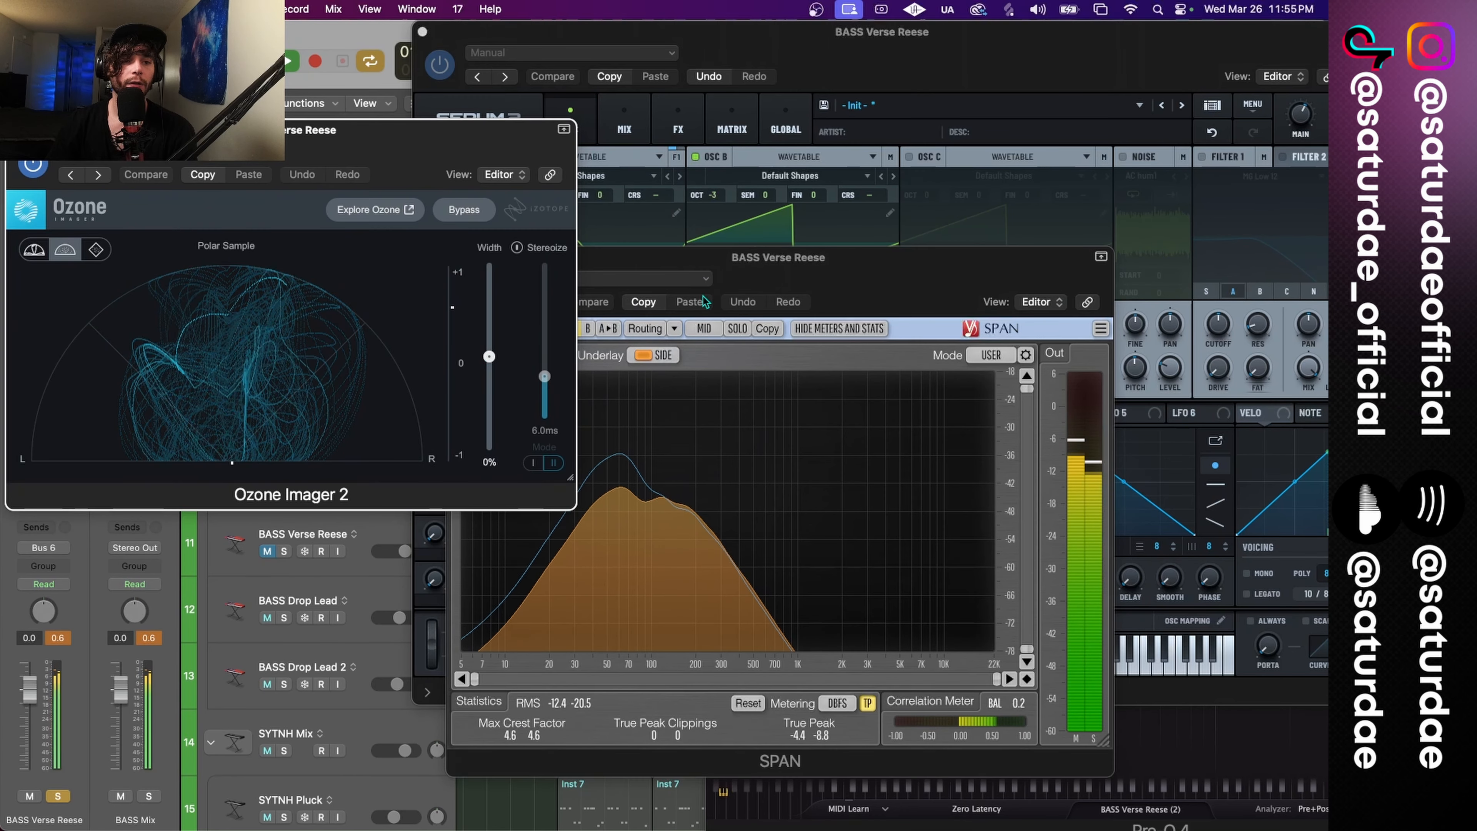
{"action": "left_click_drag", "start_coordinate": [786, 289], "coordinate": [949, 231]}
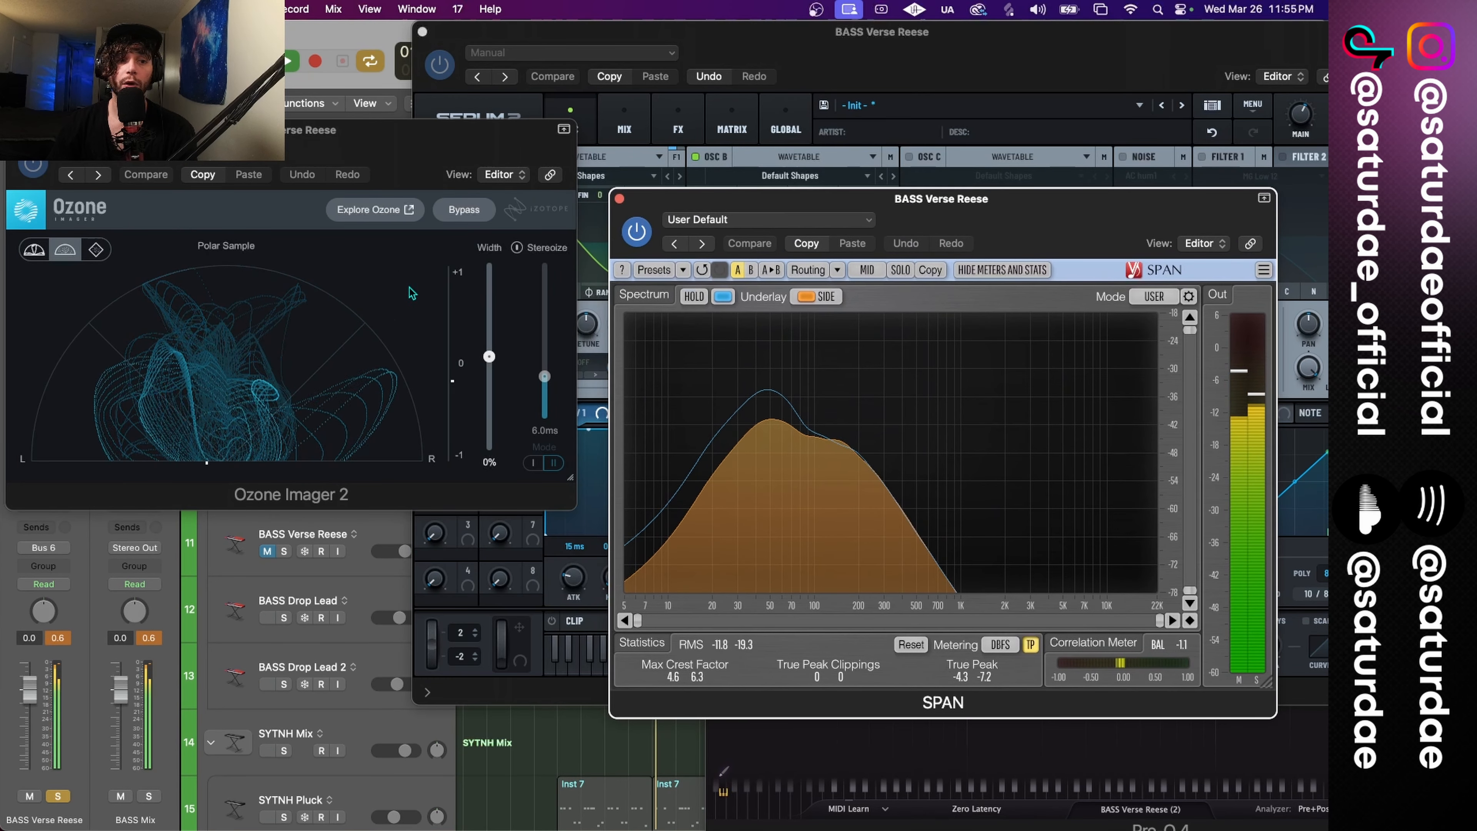
{"action": "left_click_drag", "start_coordinate": [489, 359], "coordinate": [489, 422]}
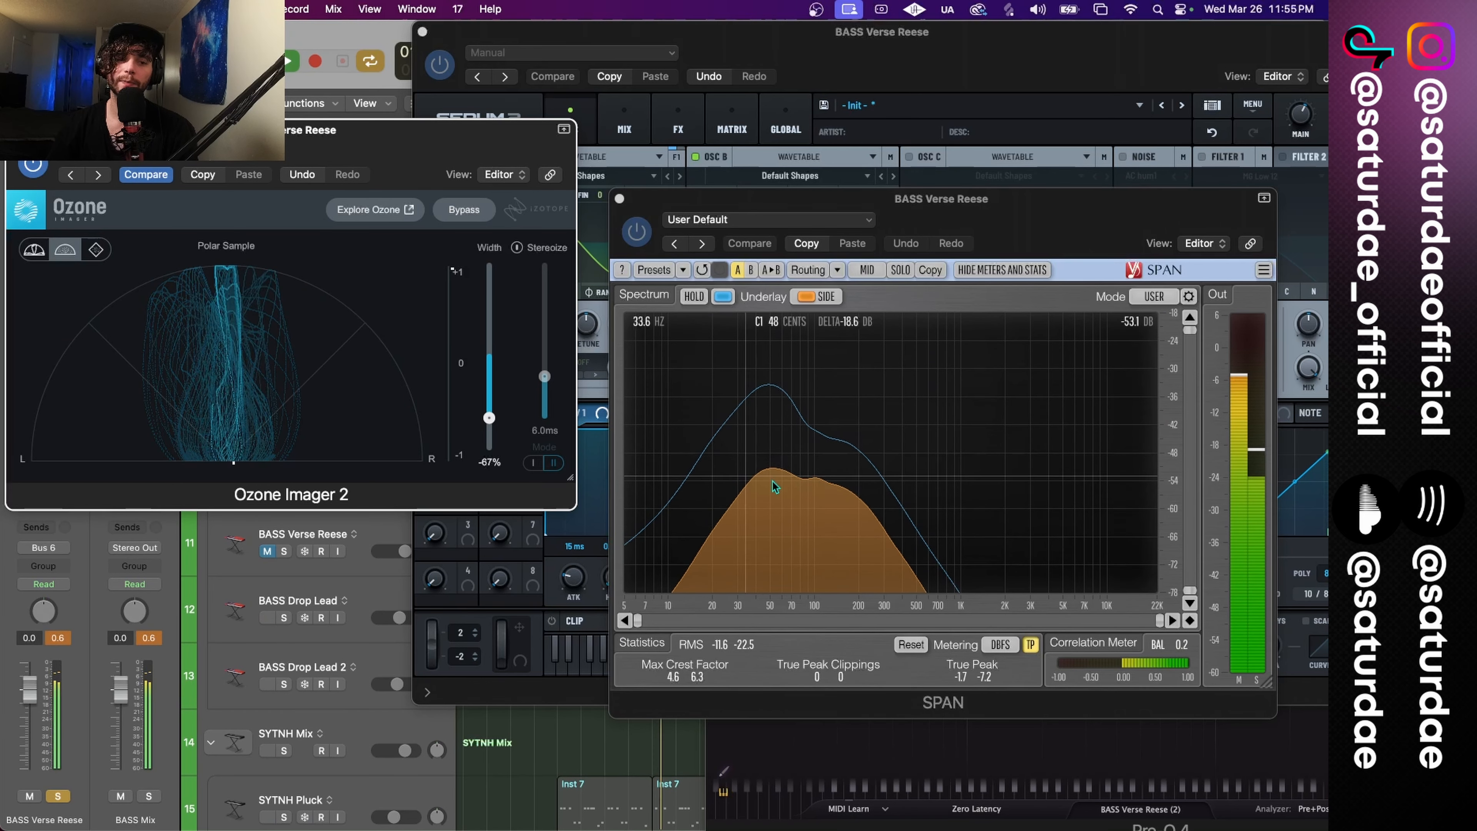
{"action": "left_click_drag", "start_coordinate": [490, 423], "coordinate": [490, 414]}
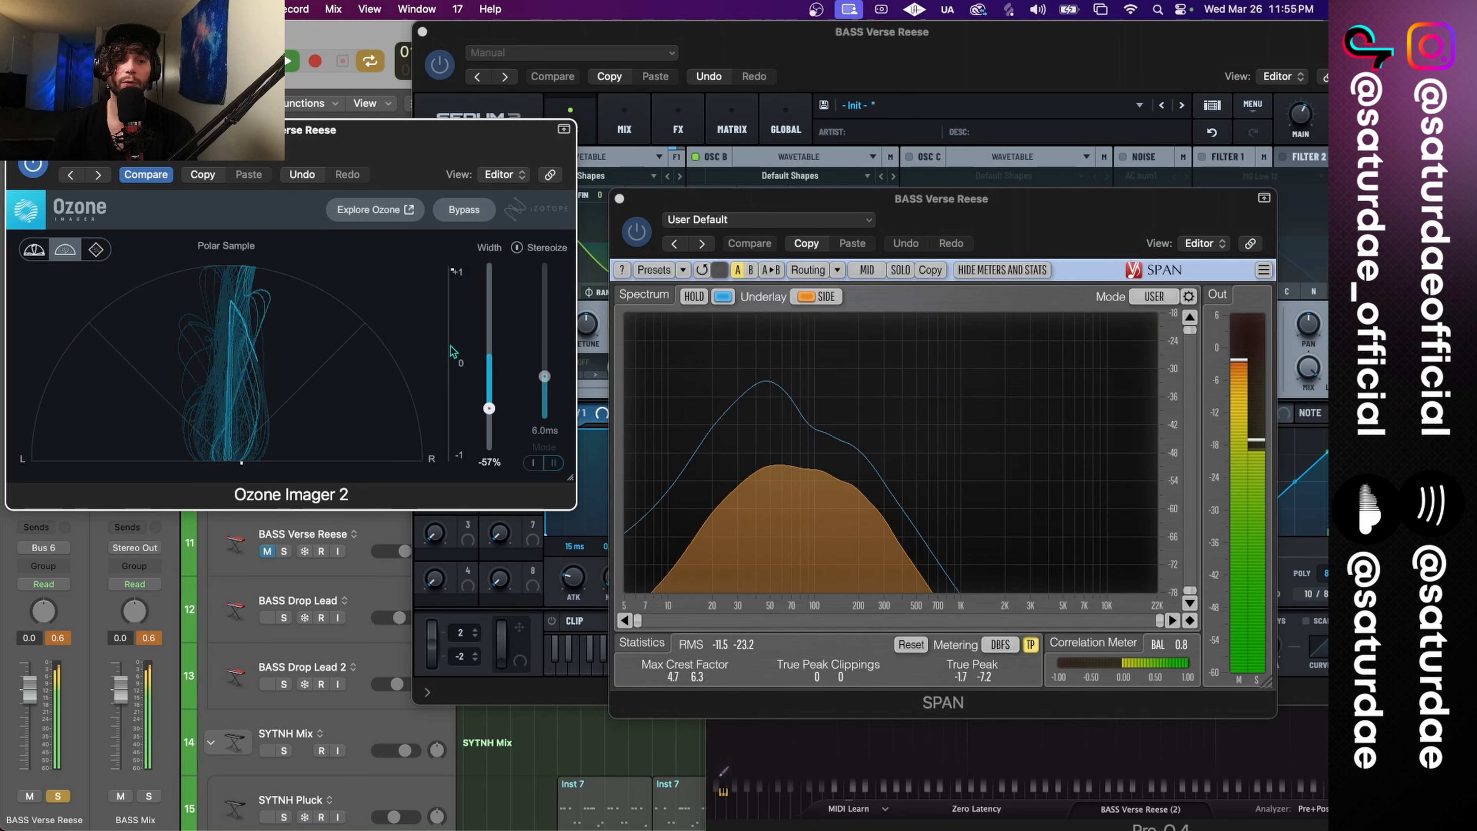
Step: Bypass Ozone Imager 2 and close its window
{"action": "left_click_drag", "start_coordinate": [326, 146], "coordinate": [637, 137]}
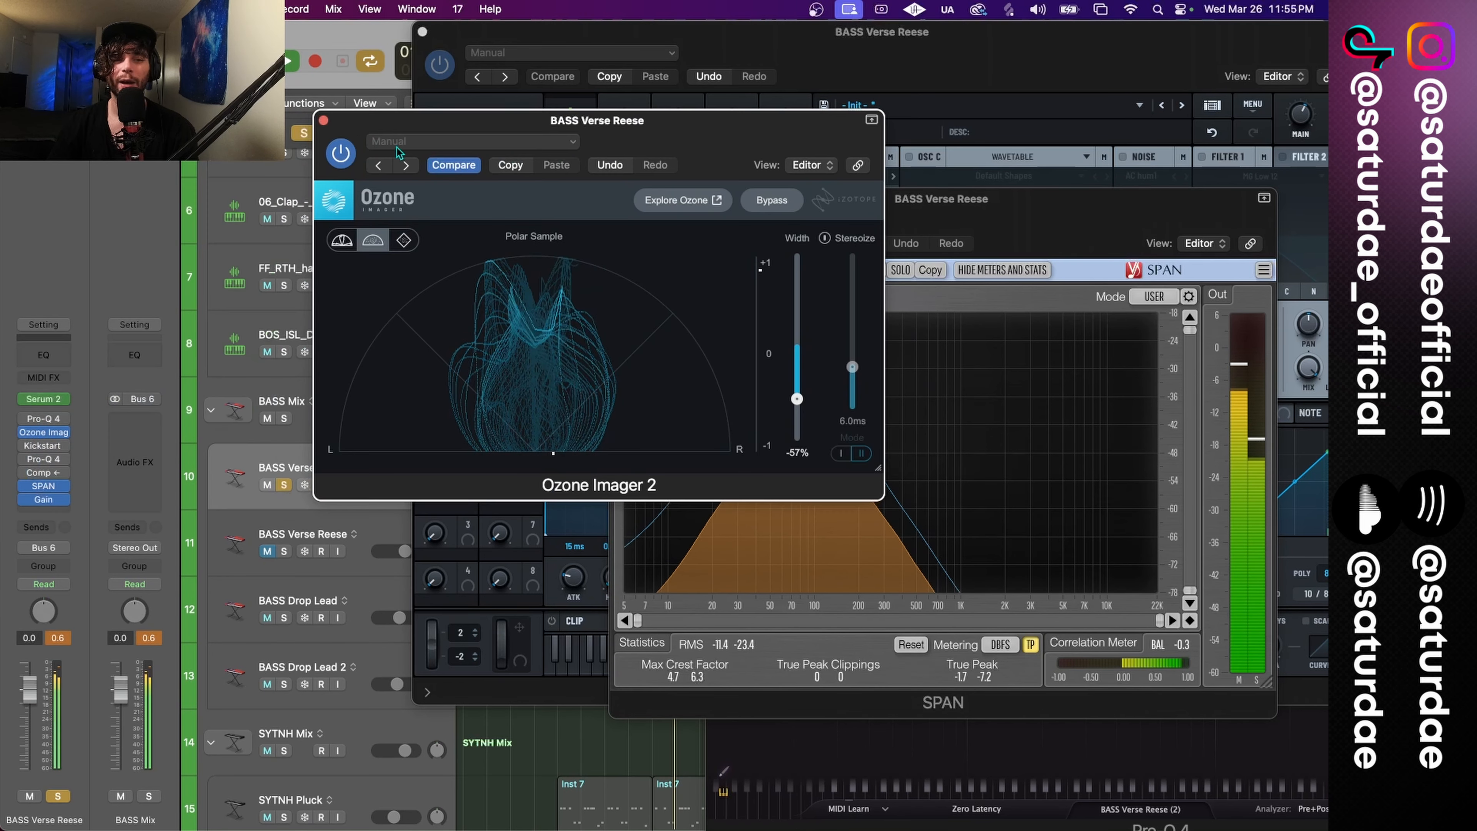
{"action": "left_click", "coordinate": [343, 154]}
{"action": "left_click", "coordinate": [327, 120]}
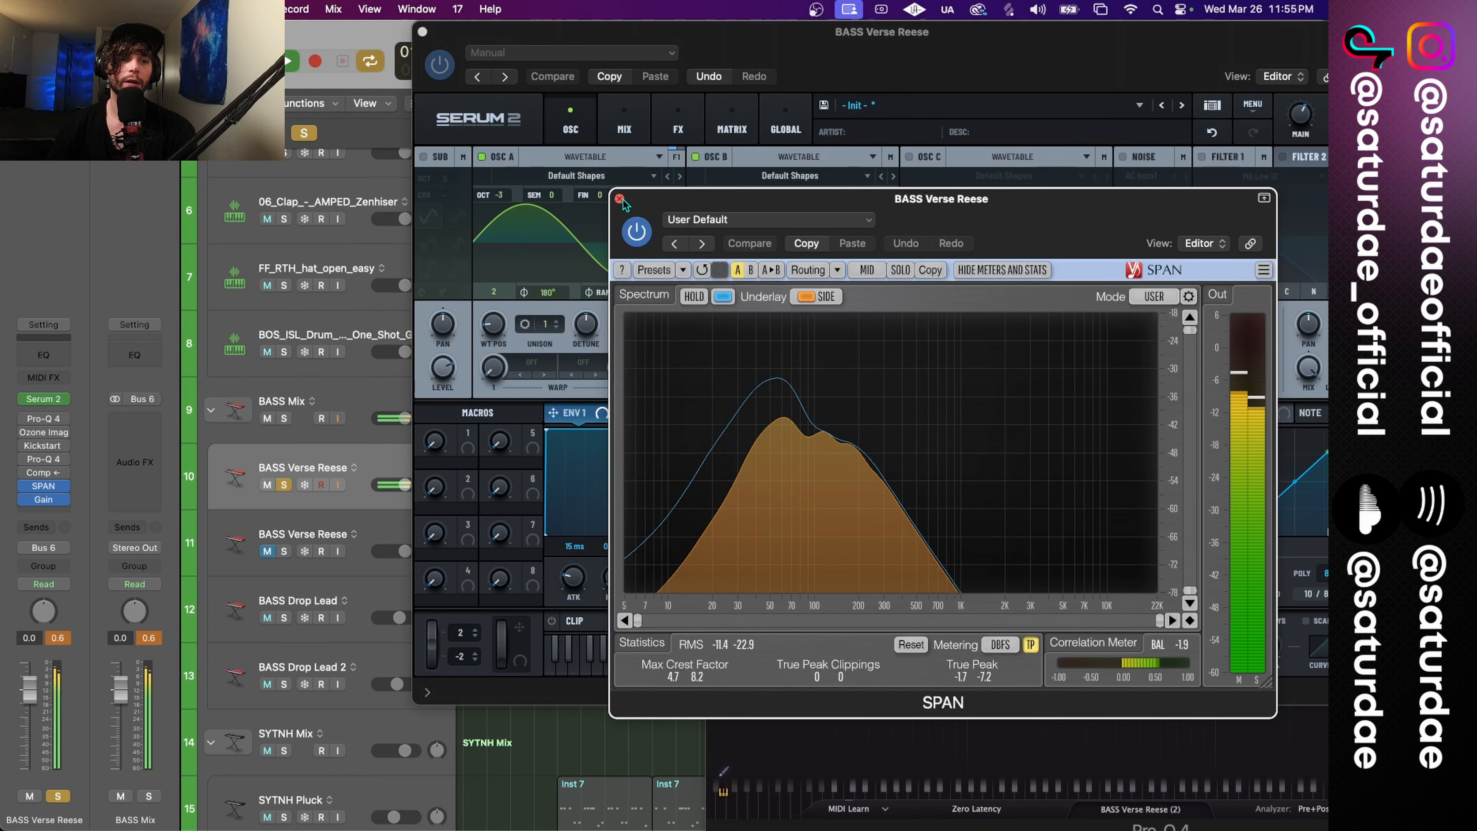
Step: Place Serum 2 beside SPAN, try oscillator B at octave -2, compare its low end, and return it to -3
{"action": "left_click_drag", "start_coordinate": [866, 78], "coordinate": [473, 78]}
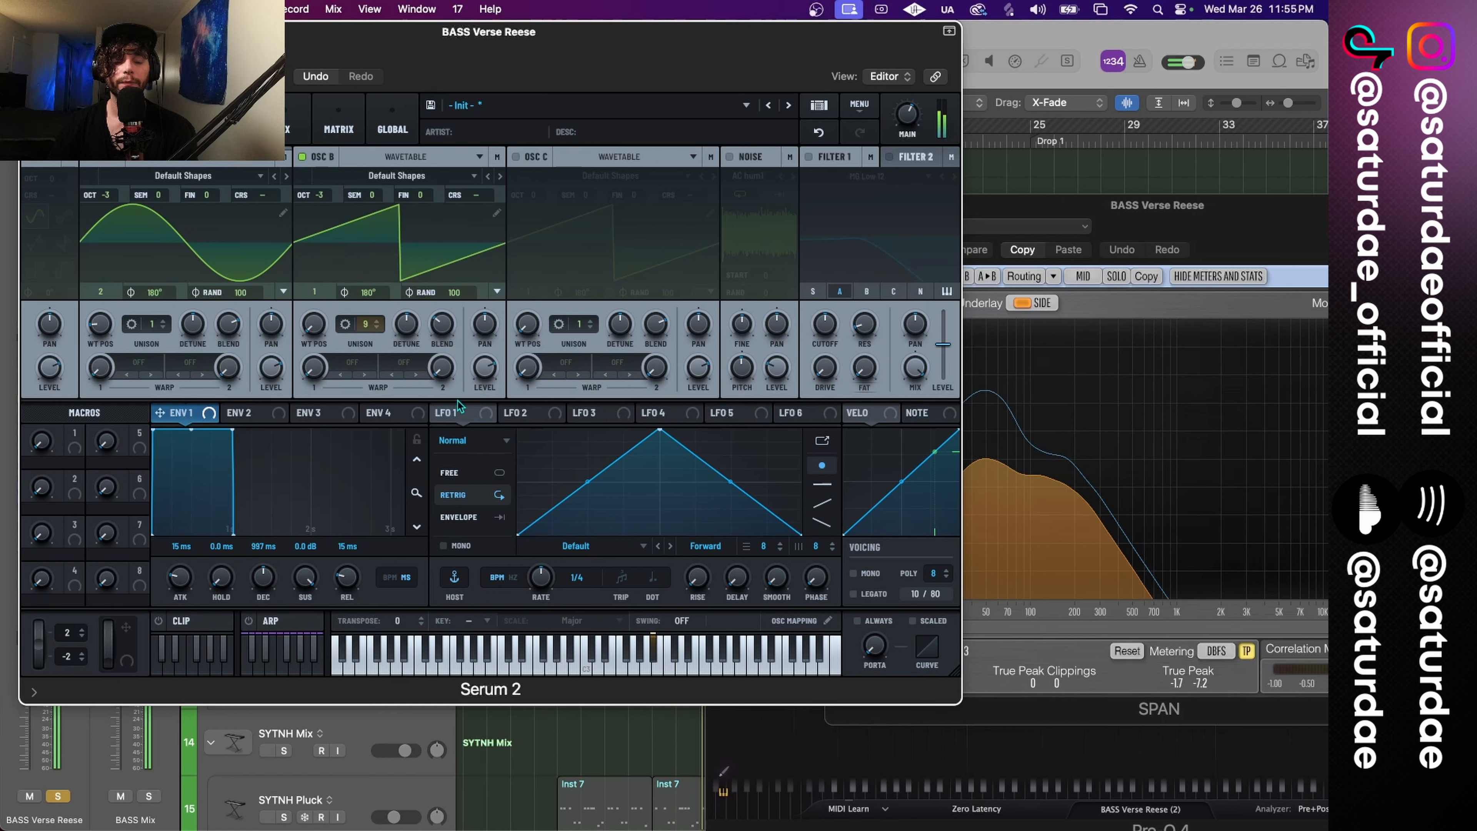
{"action": "left_click", "coordinate": [445, 327]}
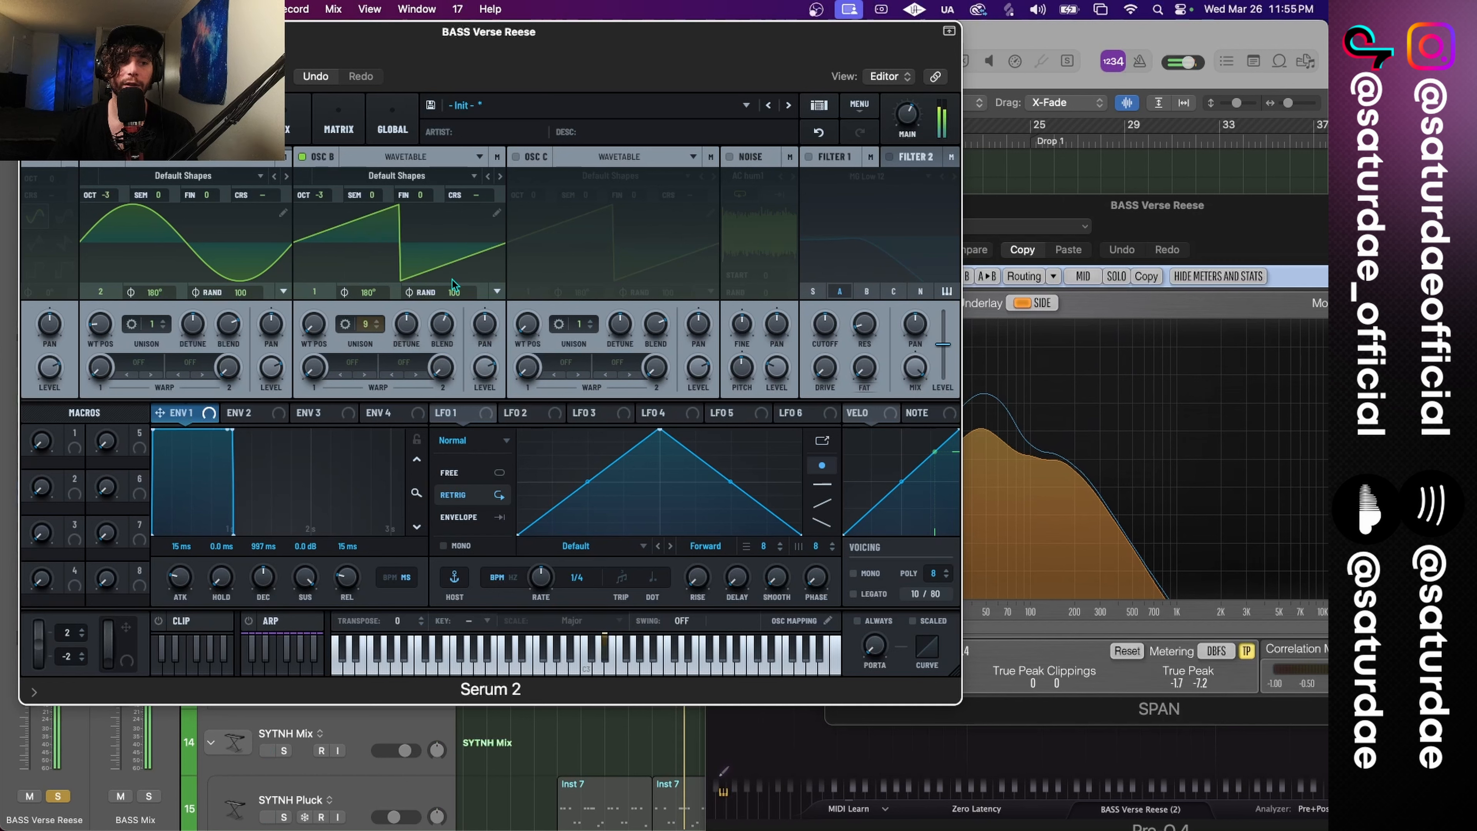
{"action": "mouse_move", "coordinate": [325, 191]}
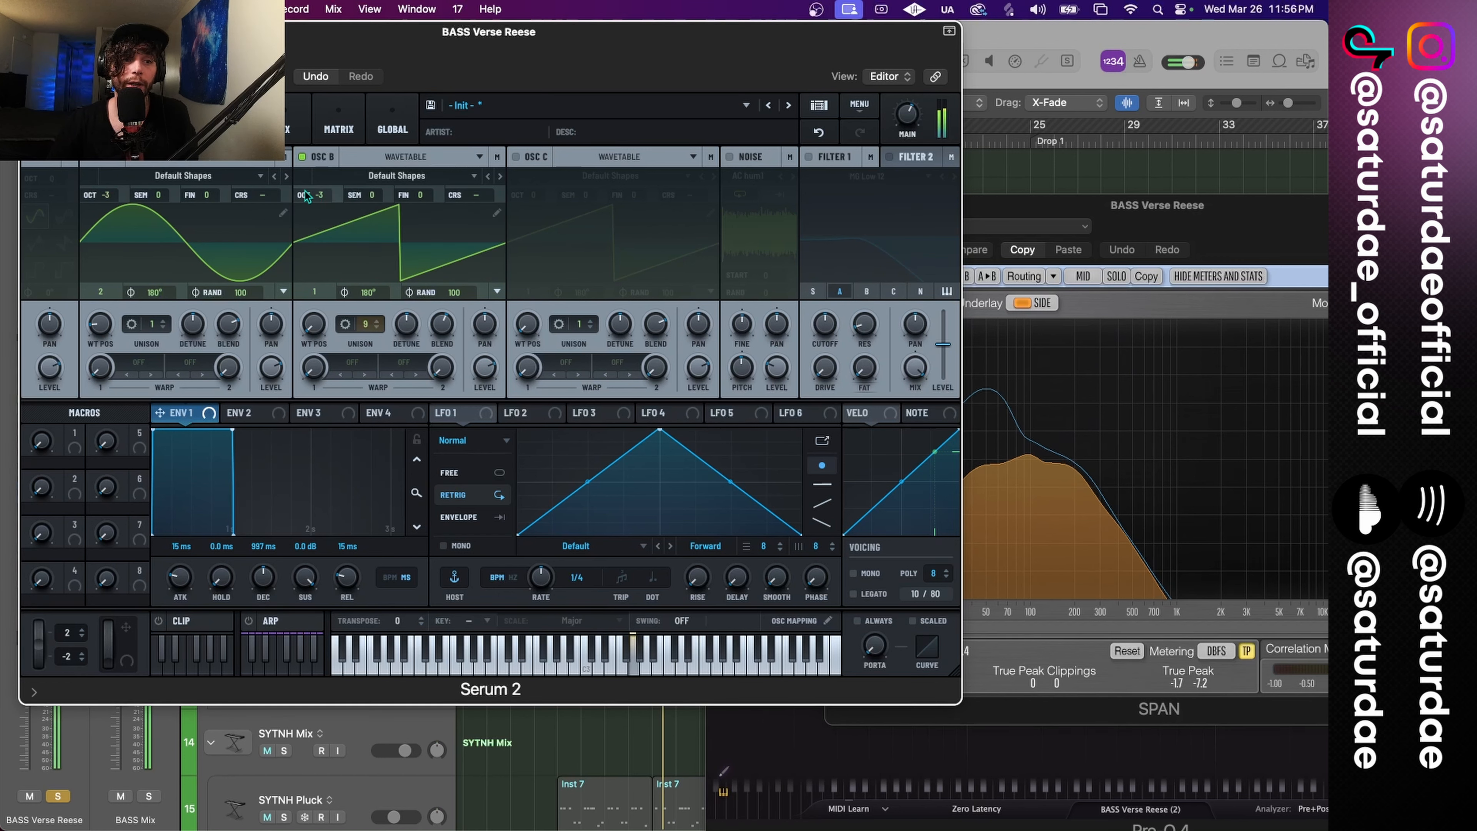
{"action": "left_click_drag", "start_coordinate": [320, 197], "coordinate": [324, 186]}
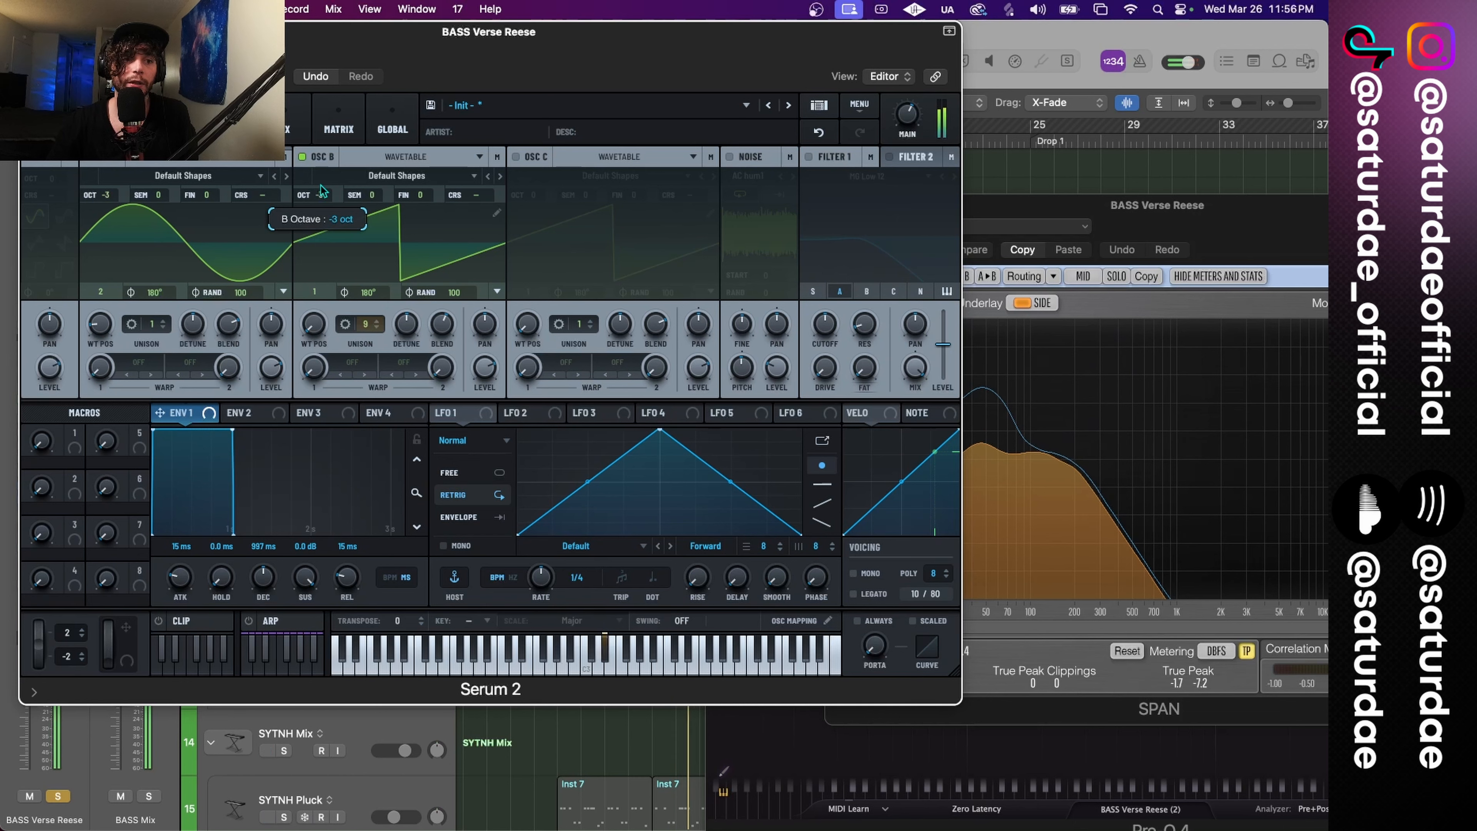
{"action": "left_click", "coordinate": [1027, 556]}
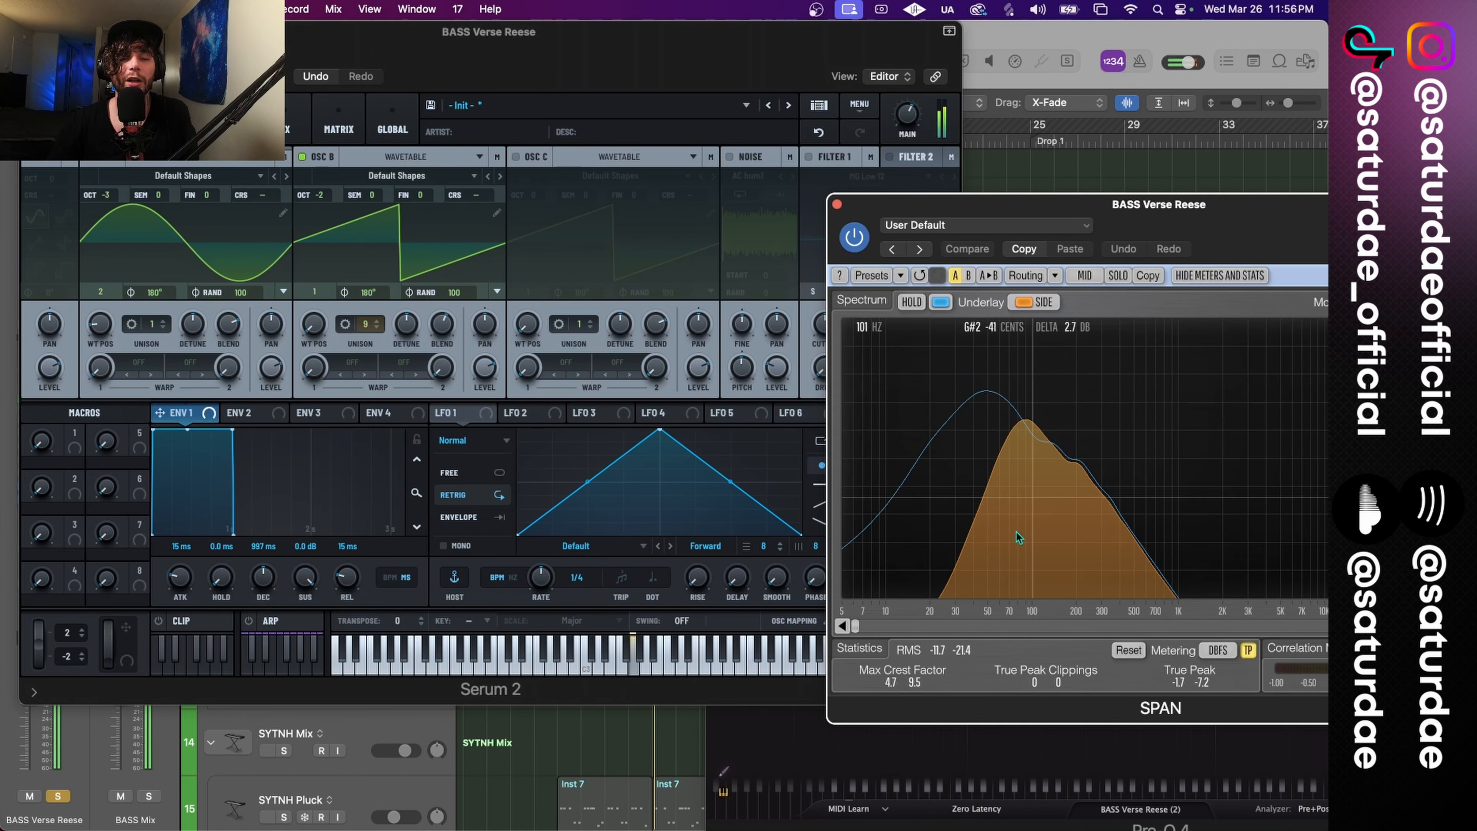
{"action": "left_click_drag", "start_coordinate": [320, 196], "coordinate": [324, 212]}
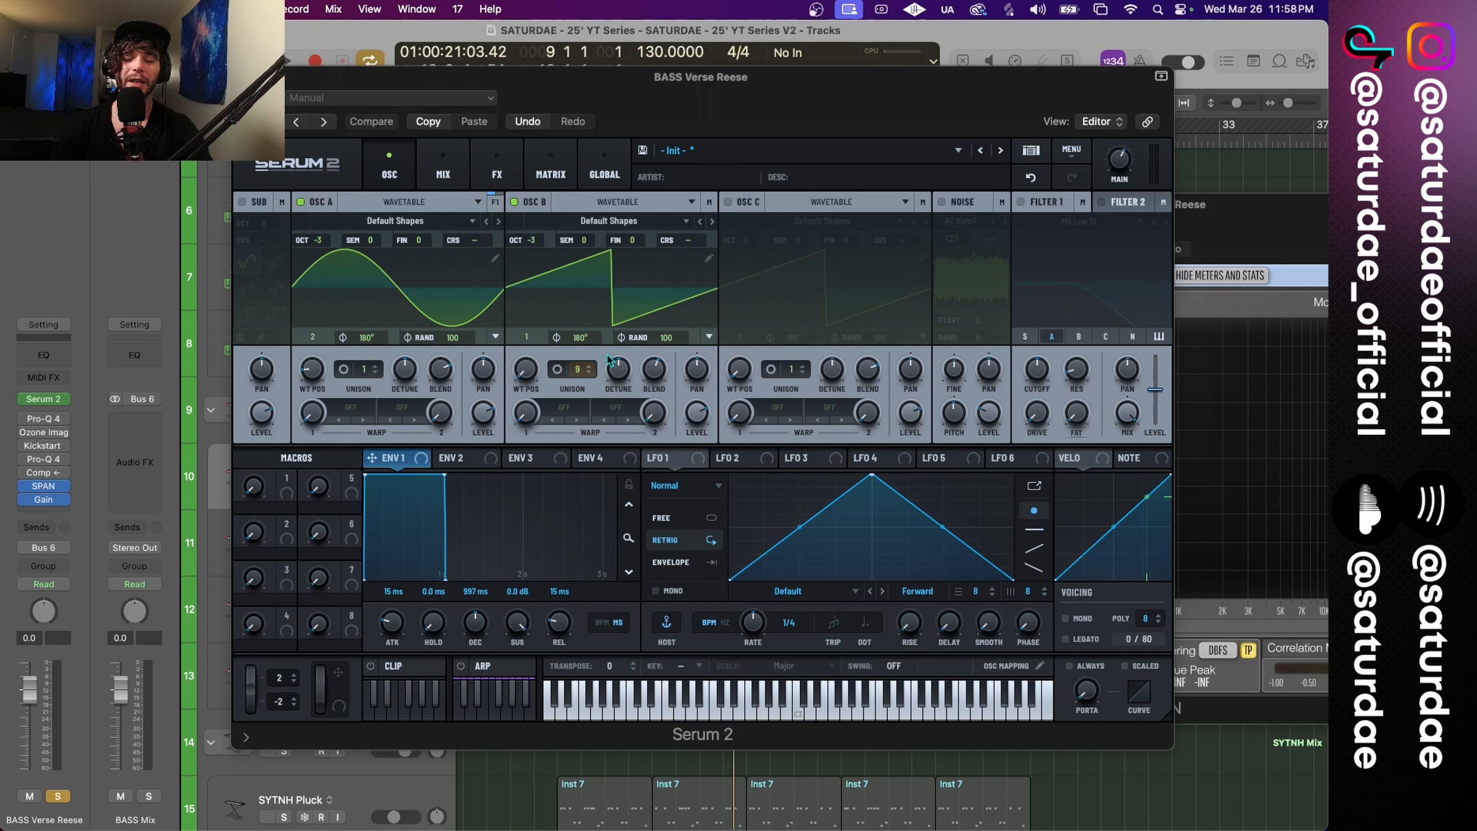
Step: Remove the fundamental harmonic from oscillator B's saw in the wavetable editor, and return to the oscillator settings
{"action": "mouse_move", "coordinate": [609, 359]}
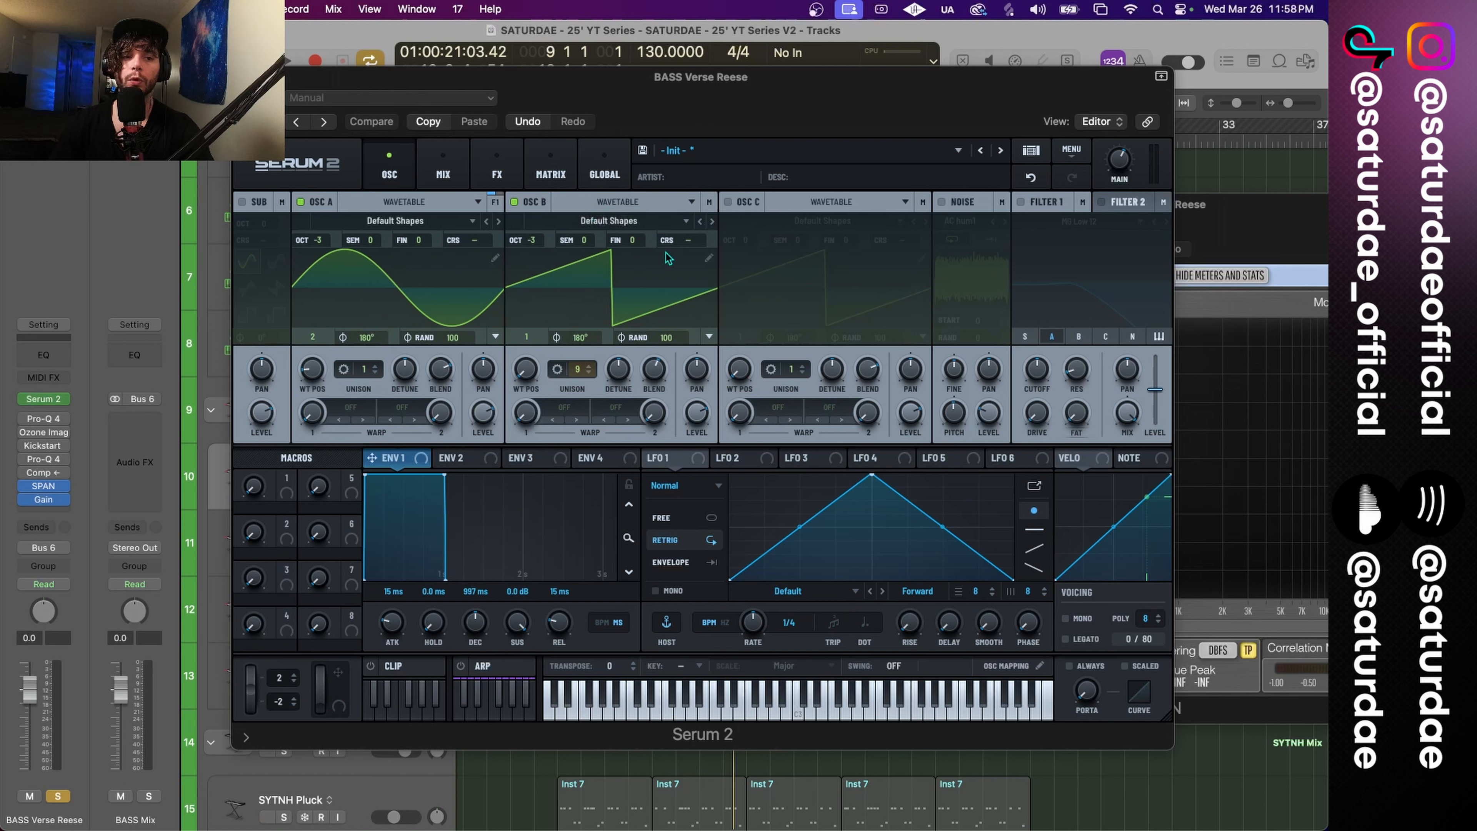
{"action": "left_click", "coordinate": [709, 258]}
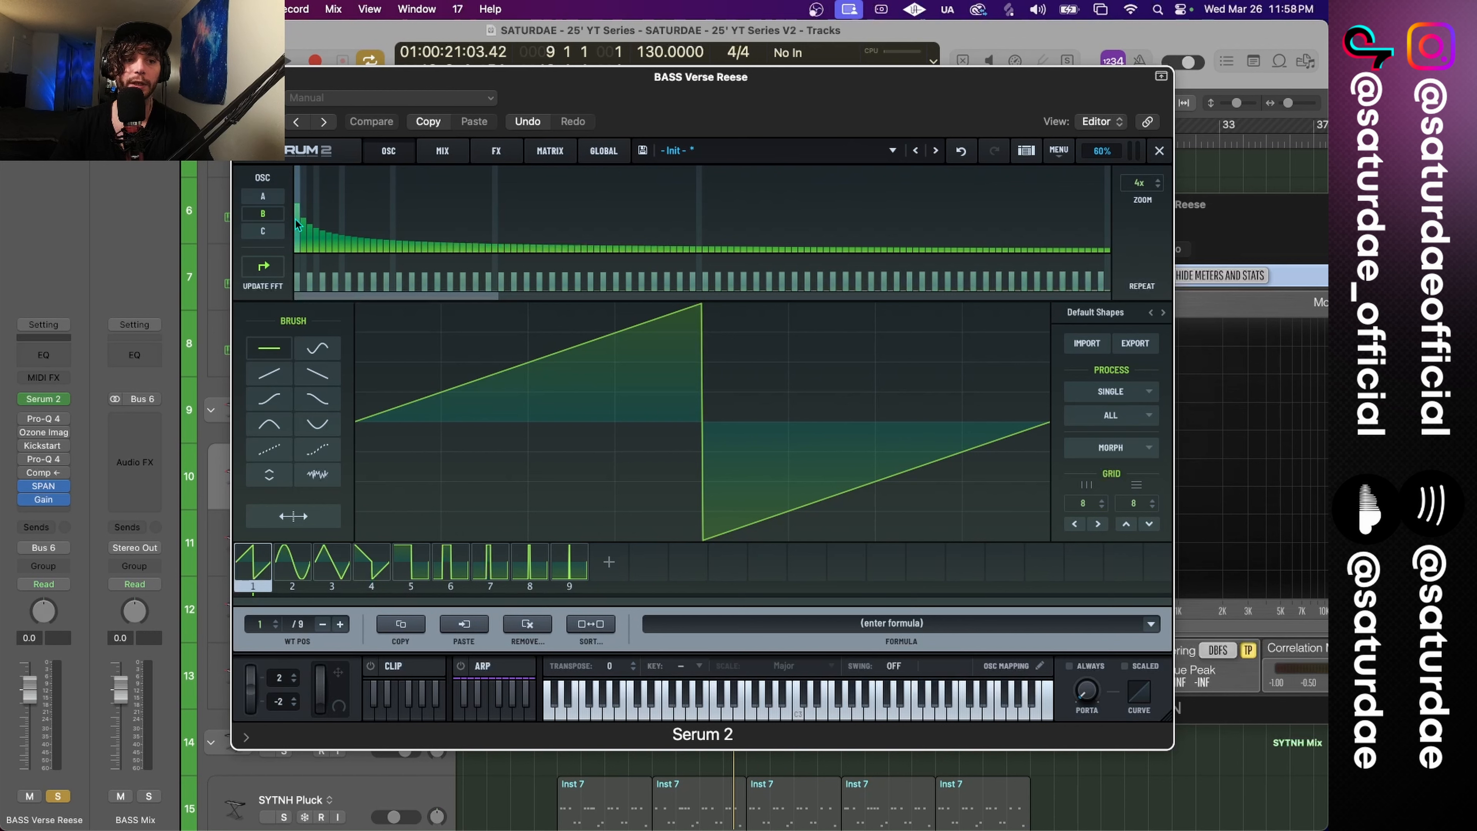
{"action": "left_click_drag", "start_coordinate": [290, 254], "coordinate": [291, 262]}
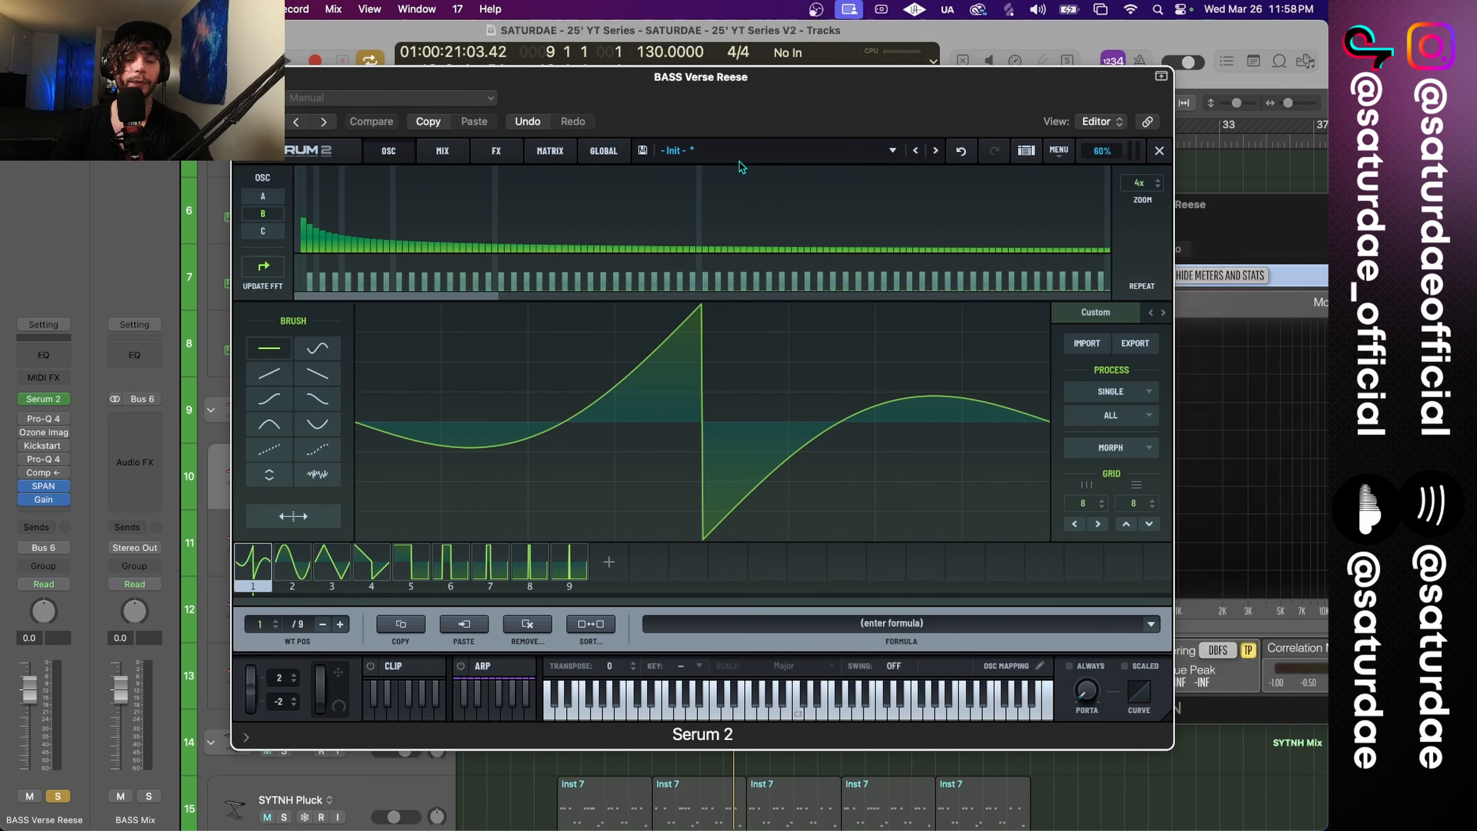
{"action": "left_click", "coordinate": [405, 153]}
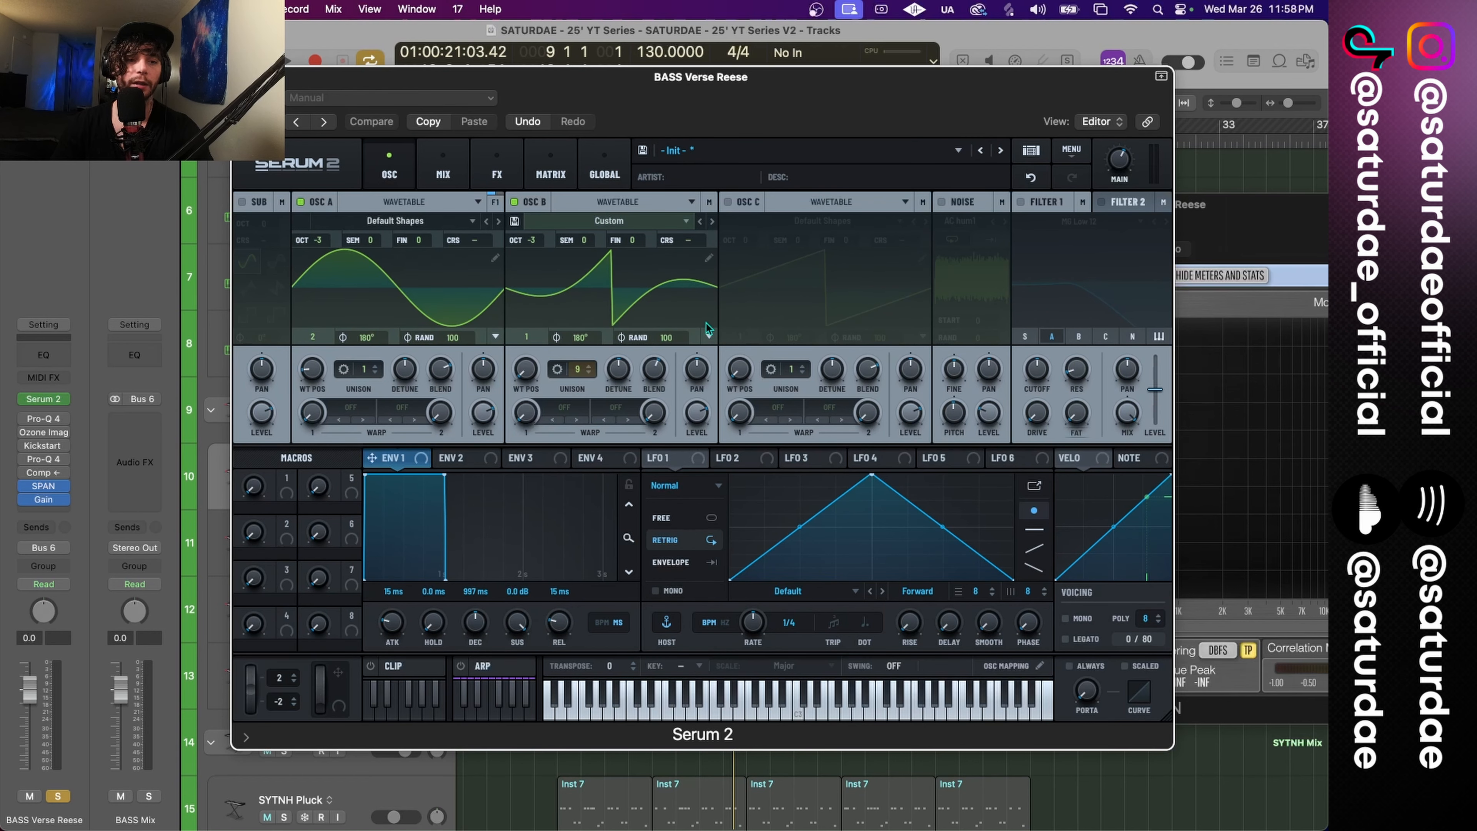
Step: Bring SPAN into view, play the bass to check its low end, and return to Serum 2
{"action": "left_click_drag", "start_coordinate": [1274, 245], "coordinate": [1093, 246]}
{"action": "key", "text": "space"}
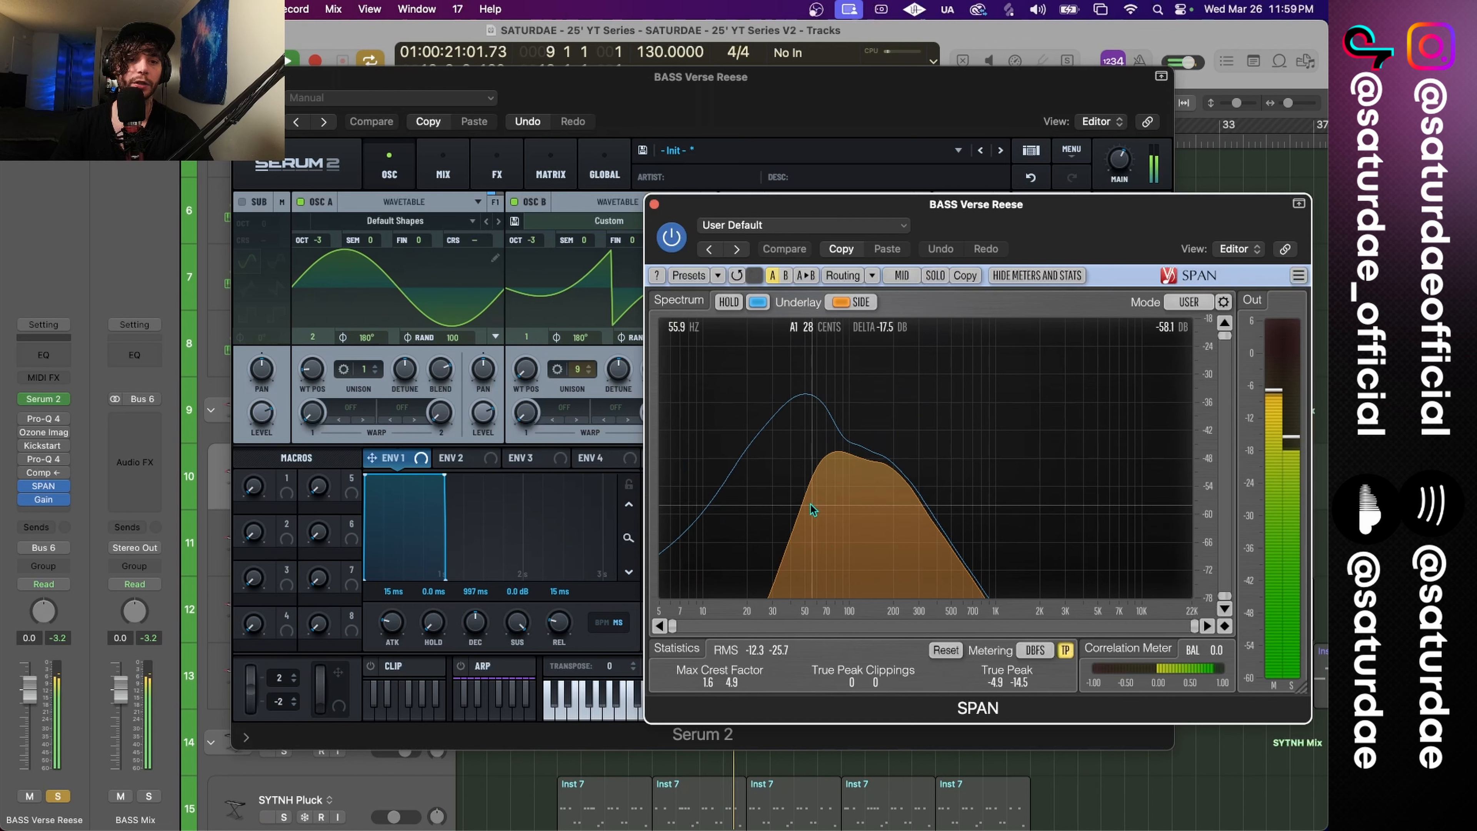
{"action": "left_click", "coordinate": [727, 100]}
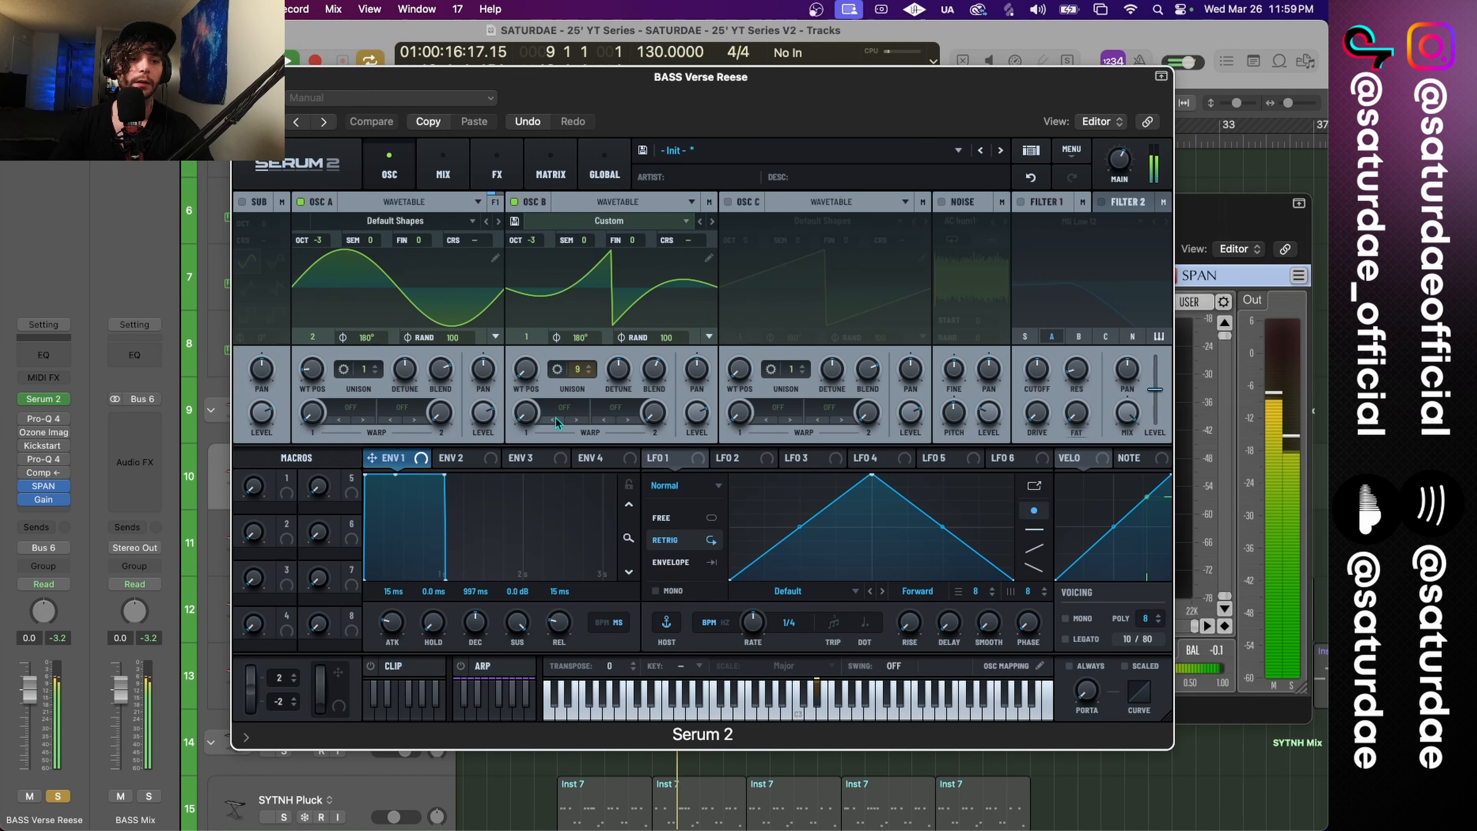
Step: Set oscillator B's first warp to the HPF filter, raise its amount, and disable oscillator A to isolate the saw
{"action": "left_click", "coordinate": [569, 411]}
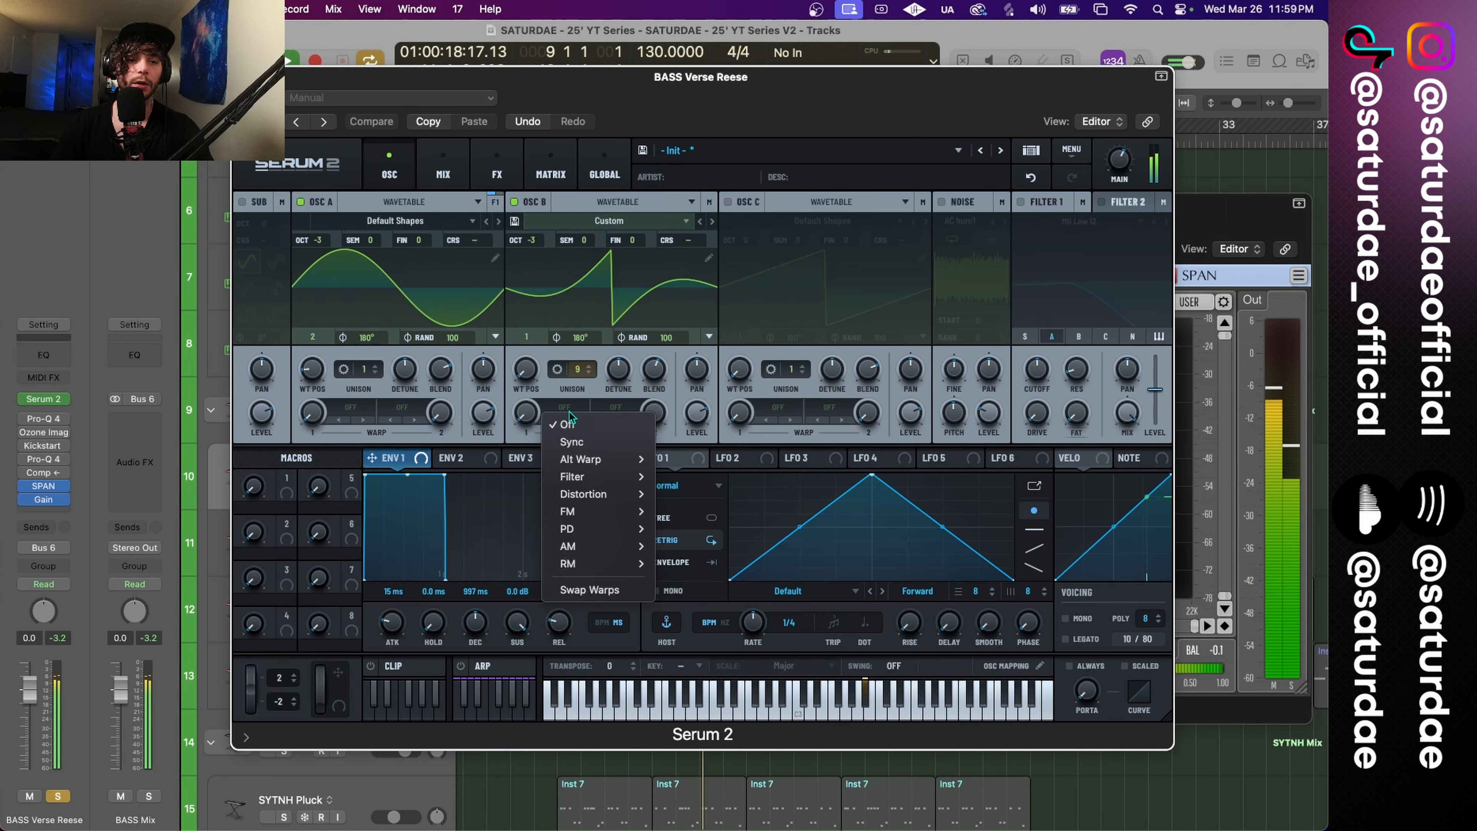
{"action": "left_click", "coordinate": [571, 404]}
{"action": "left_click", "coordinate": [569, 411]}
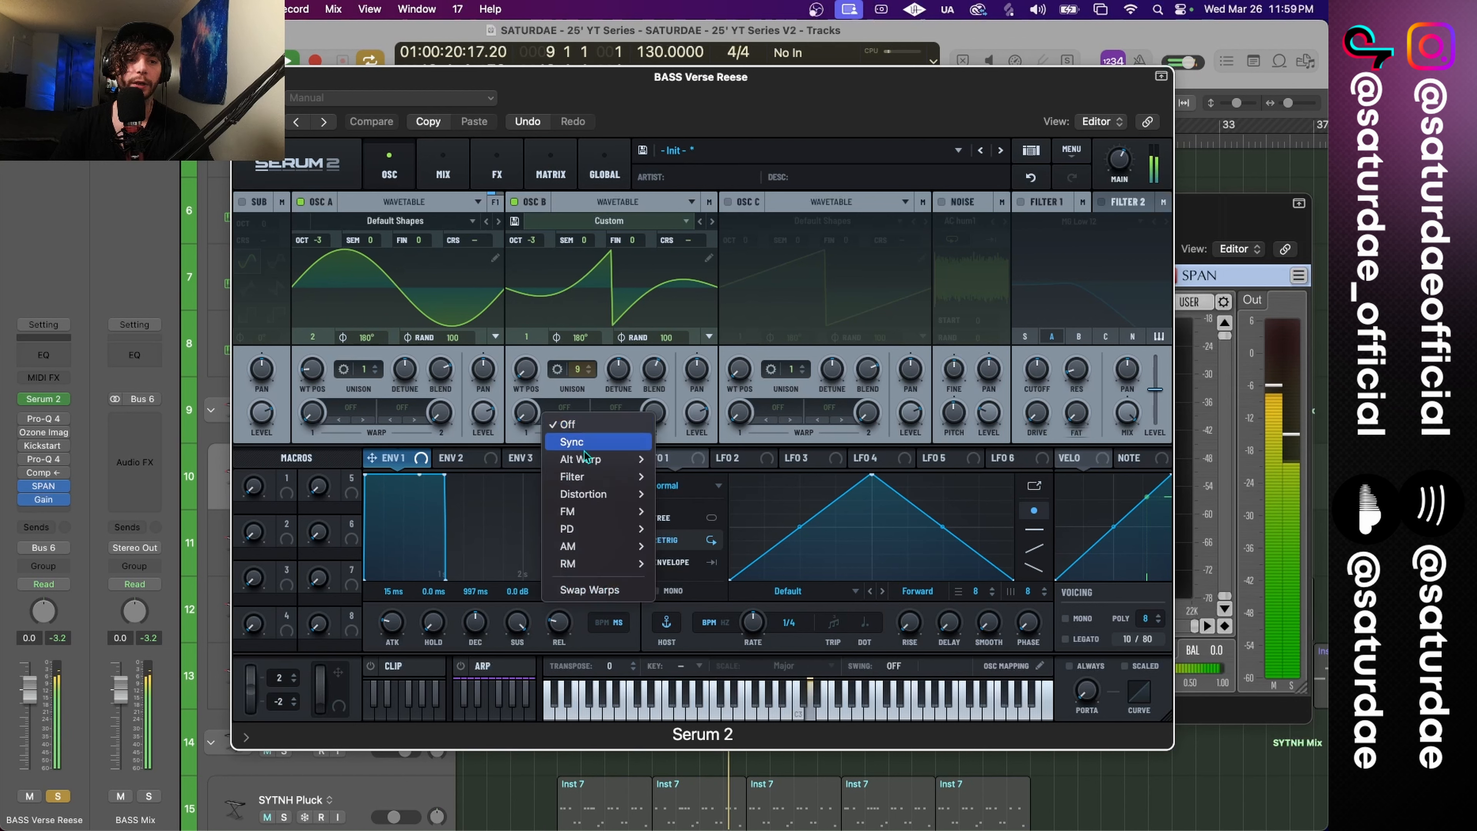
{"action": "mouse_move", "coordinate": [637, 477]}
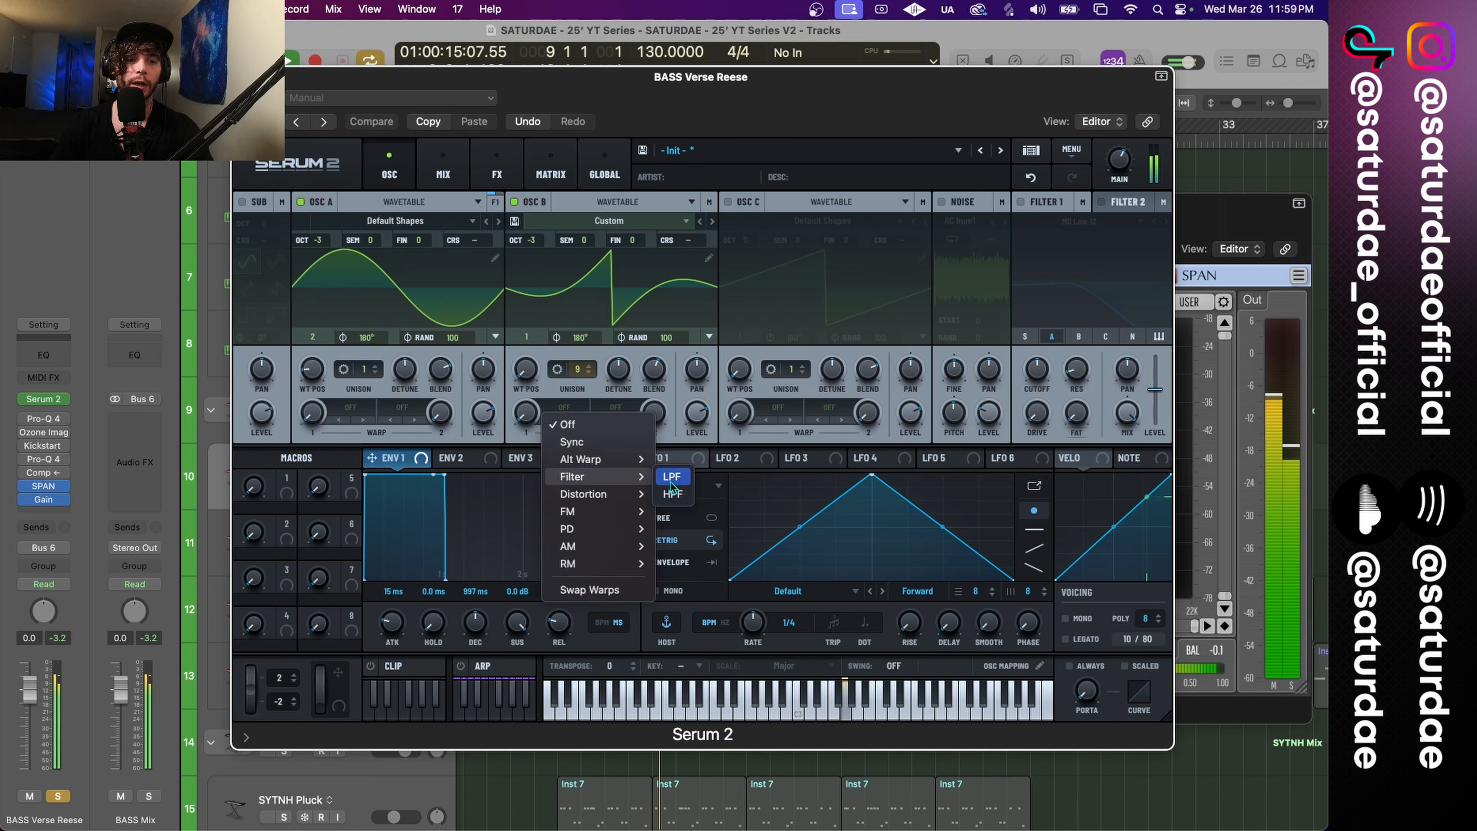
{"action": "left_click", "coordinate": [673, 494]}
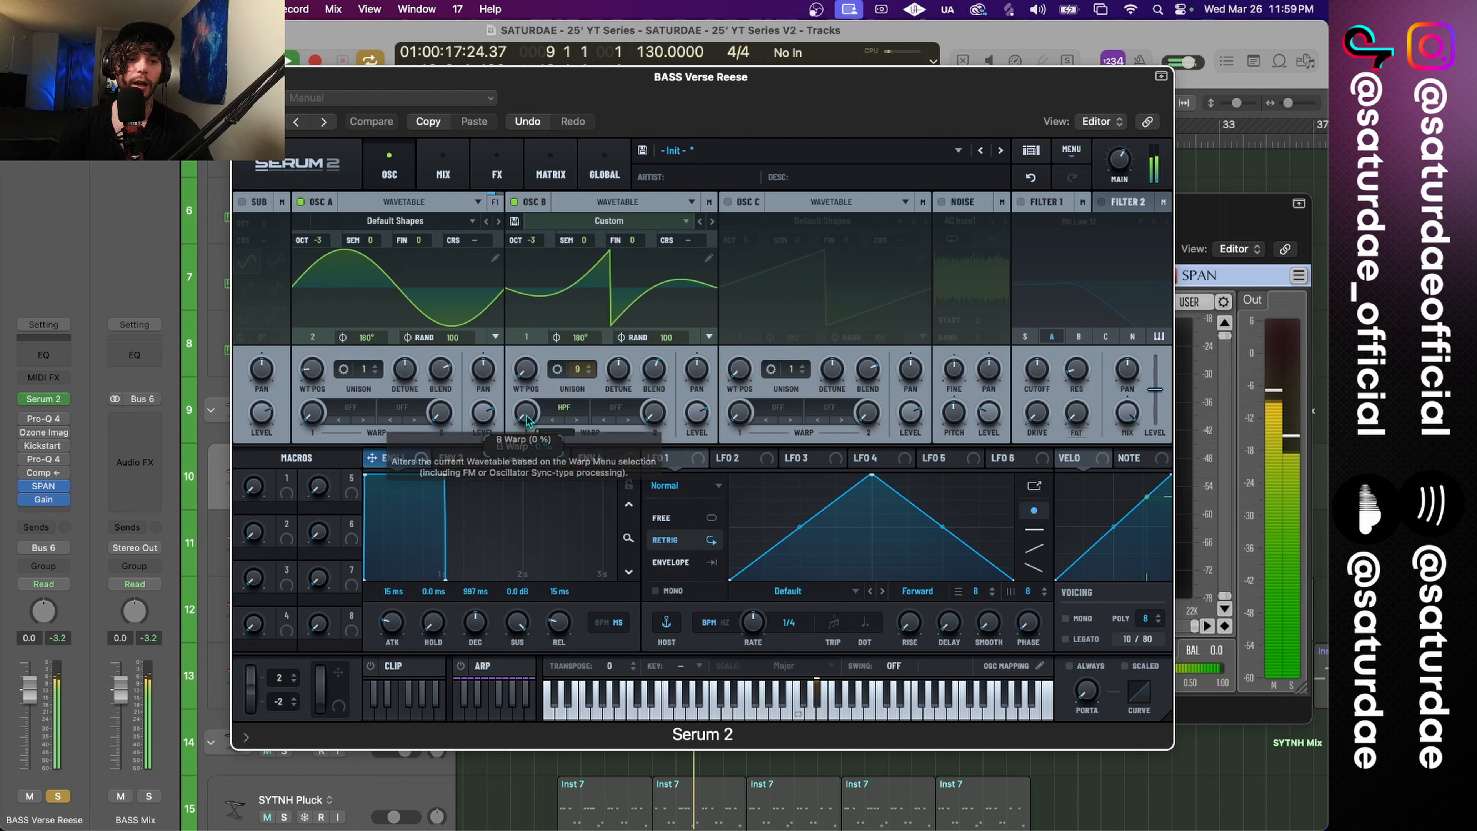
{"action": "left_click_drag", "start_coordinate": [526, 420], "coordinate": [529, 396]}
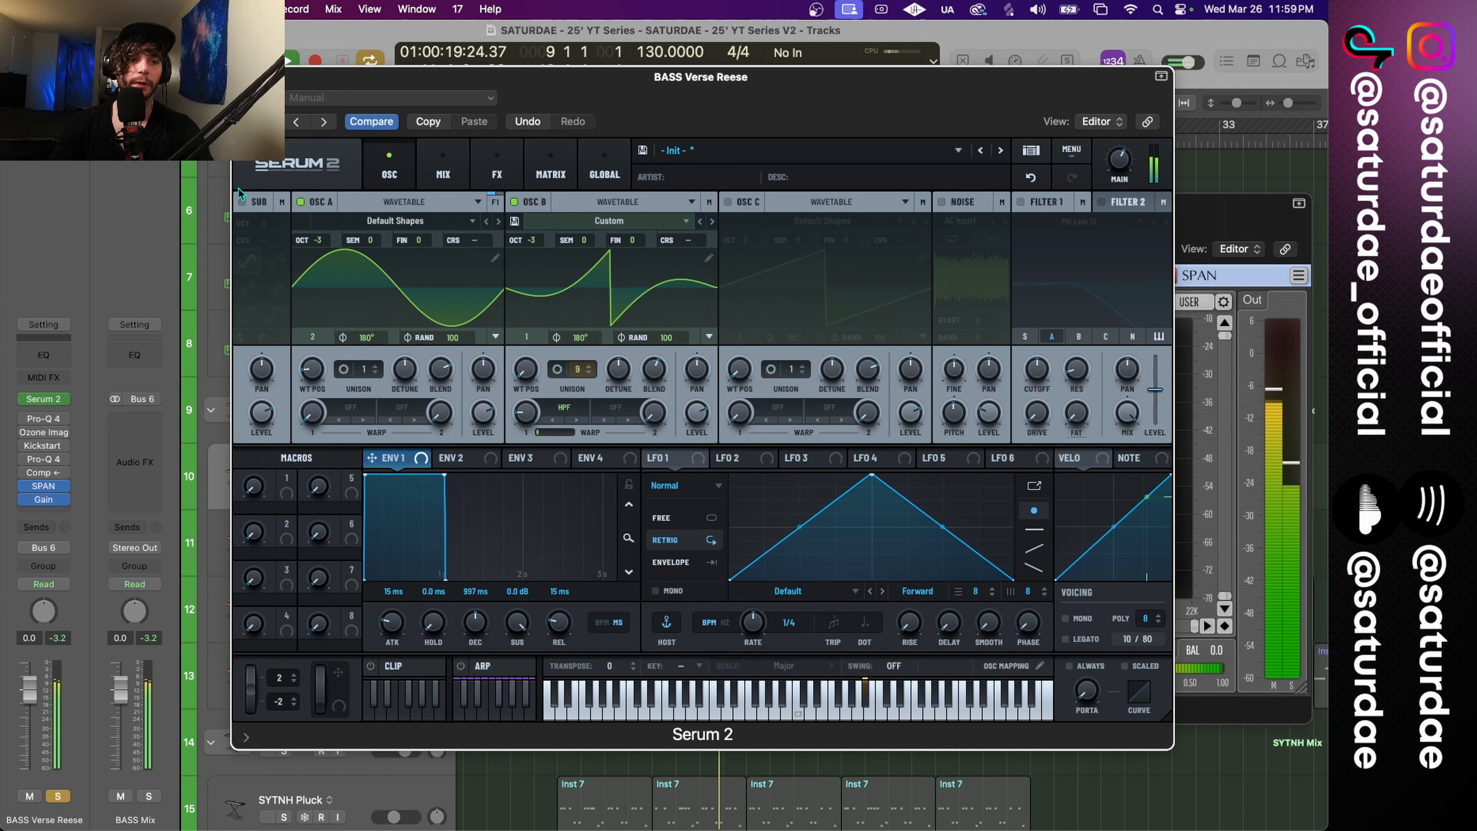
{"action": "left_click", "coordinate": [301, 202]}
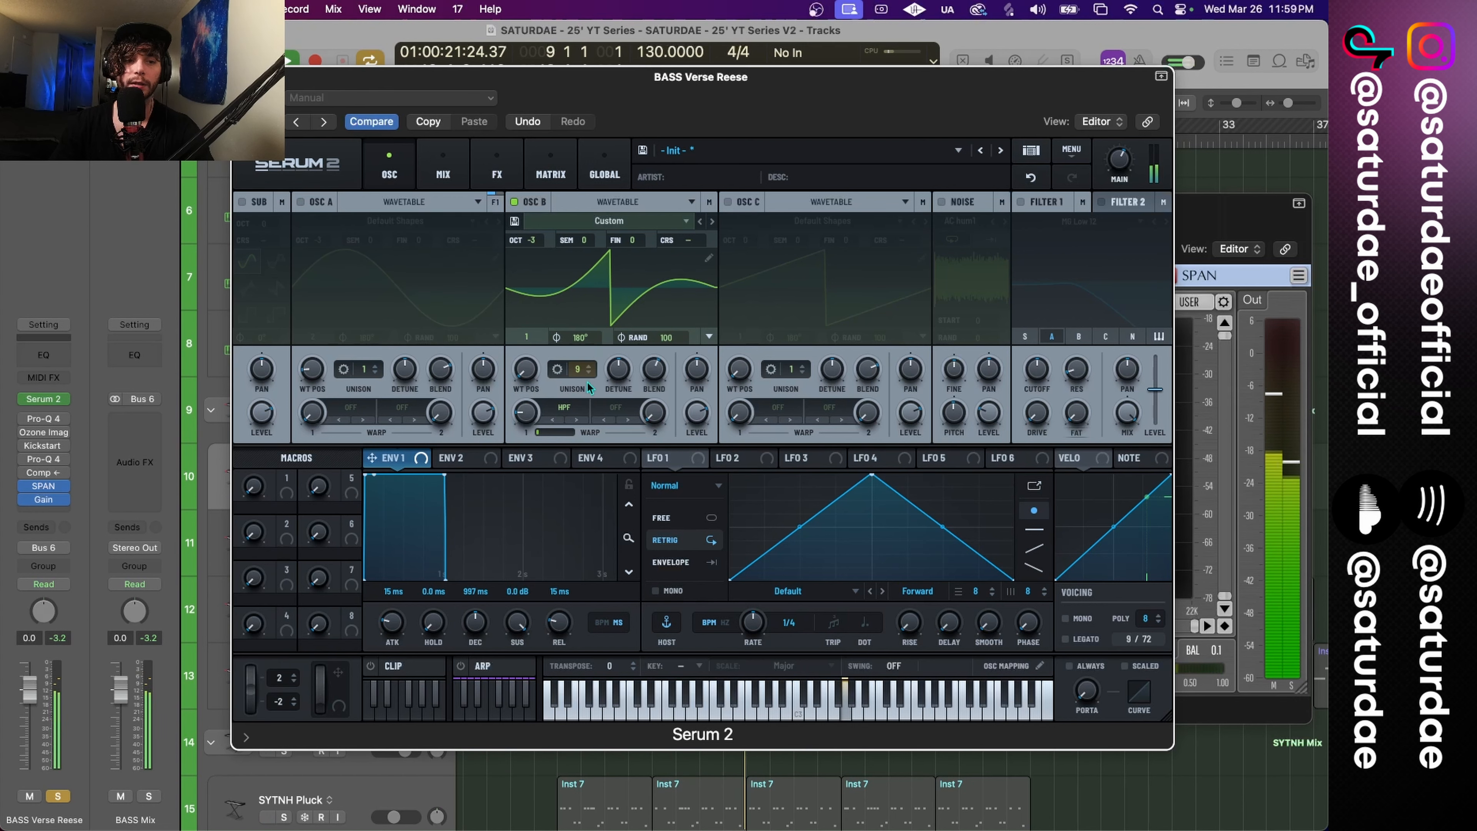
Step: Fine-tune oscillator B's HPF warp amount with Serum 2 placed beside SPAN, and re-enable oscillator A
{"action": "left_click_drag", "start_coordinate": [538, 414], "coordinate": [538, 408]}
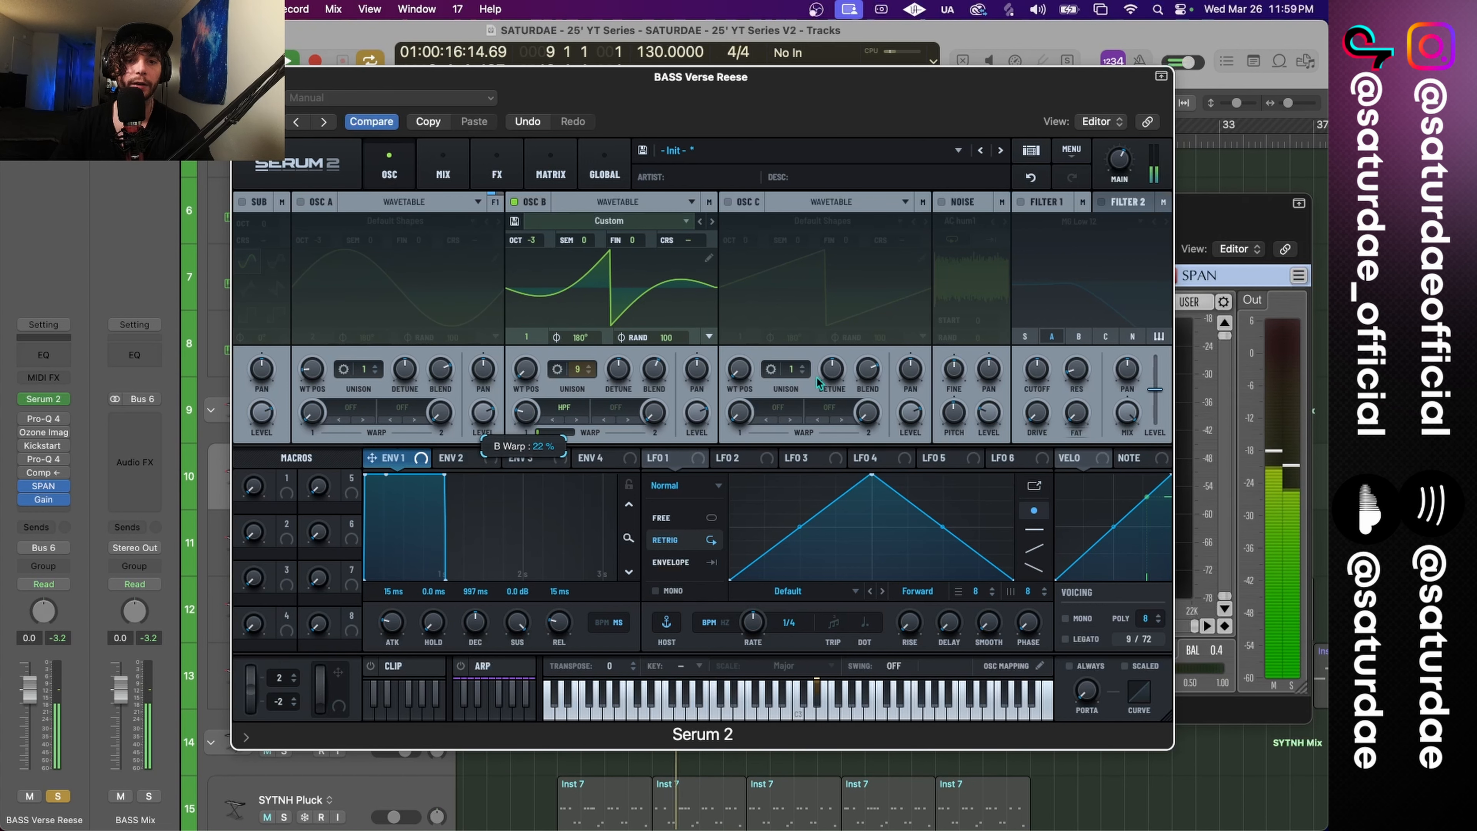
{"action": "left_click", "coordinate": [1224, 222]}
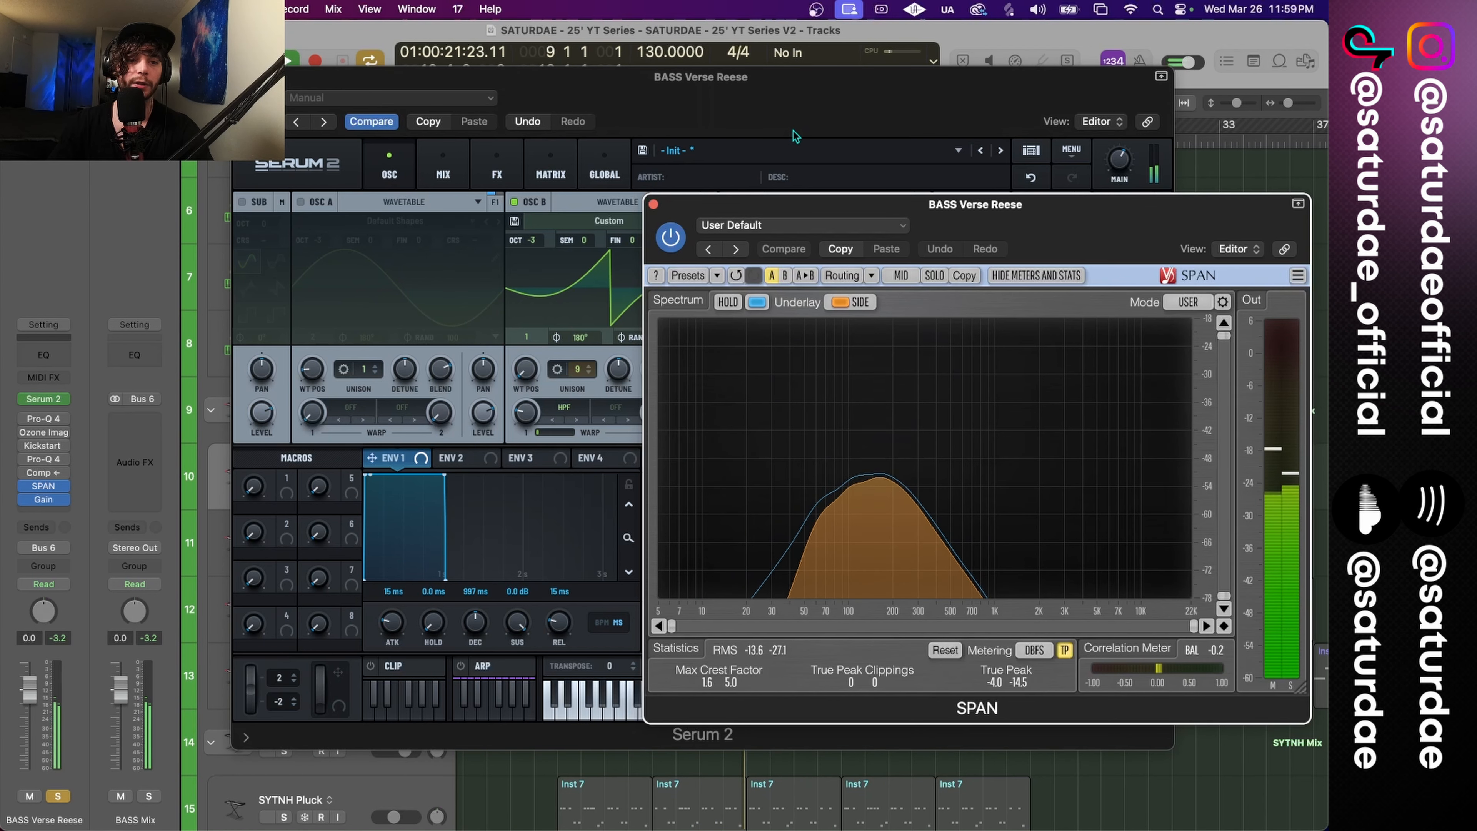
{"action": "left_click_drag", "start_coordinate": [799, 137], "coordinate": [652, 122]}
{"action": "left_click_drag", "start_coordinate": [385, 395], "coordinate": [385, 388]}
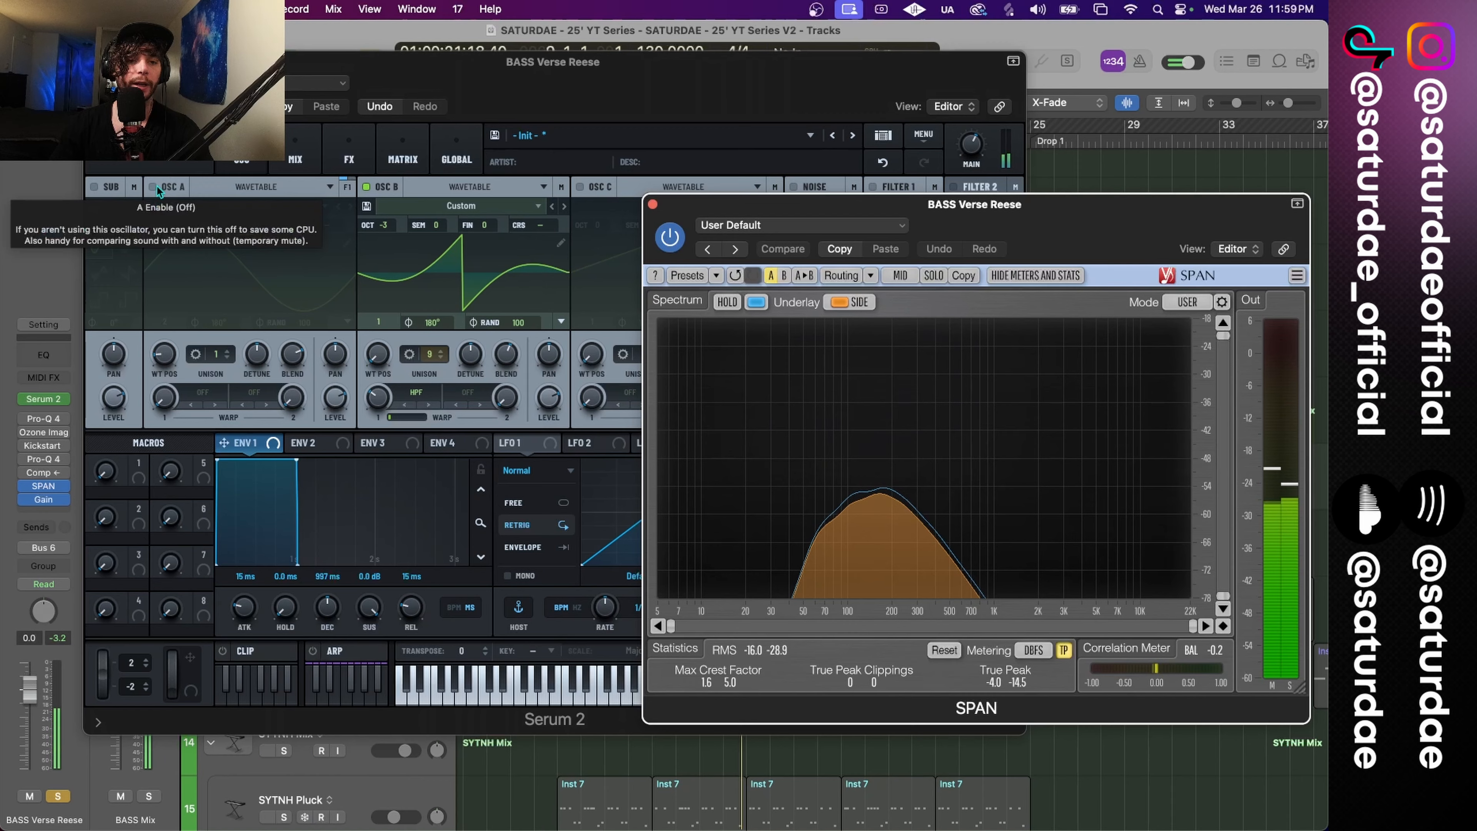
{"action": "left_click", "coordinate": [156, 186]}
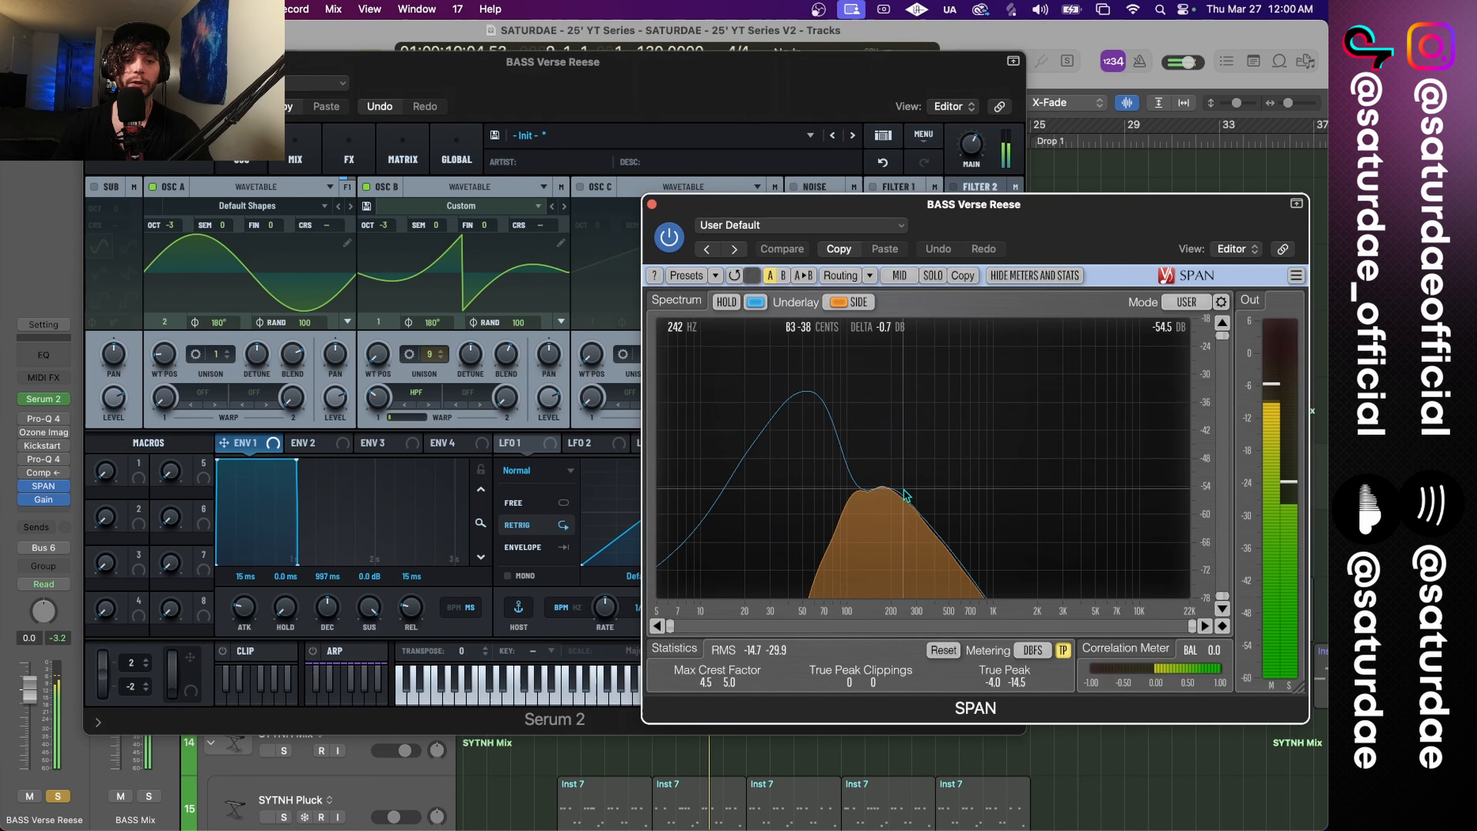
Step: Set oscillator B's level to 86% while comparing the combined spectrum in SPAN
{"action": "left_click", "coordinate": [591, 464]}
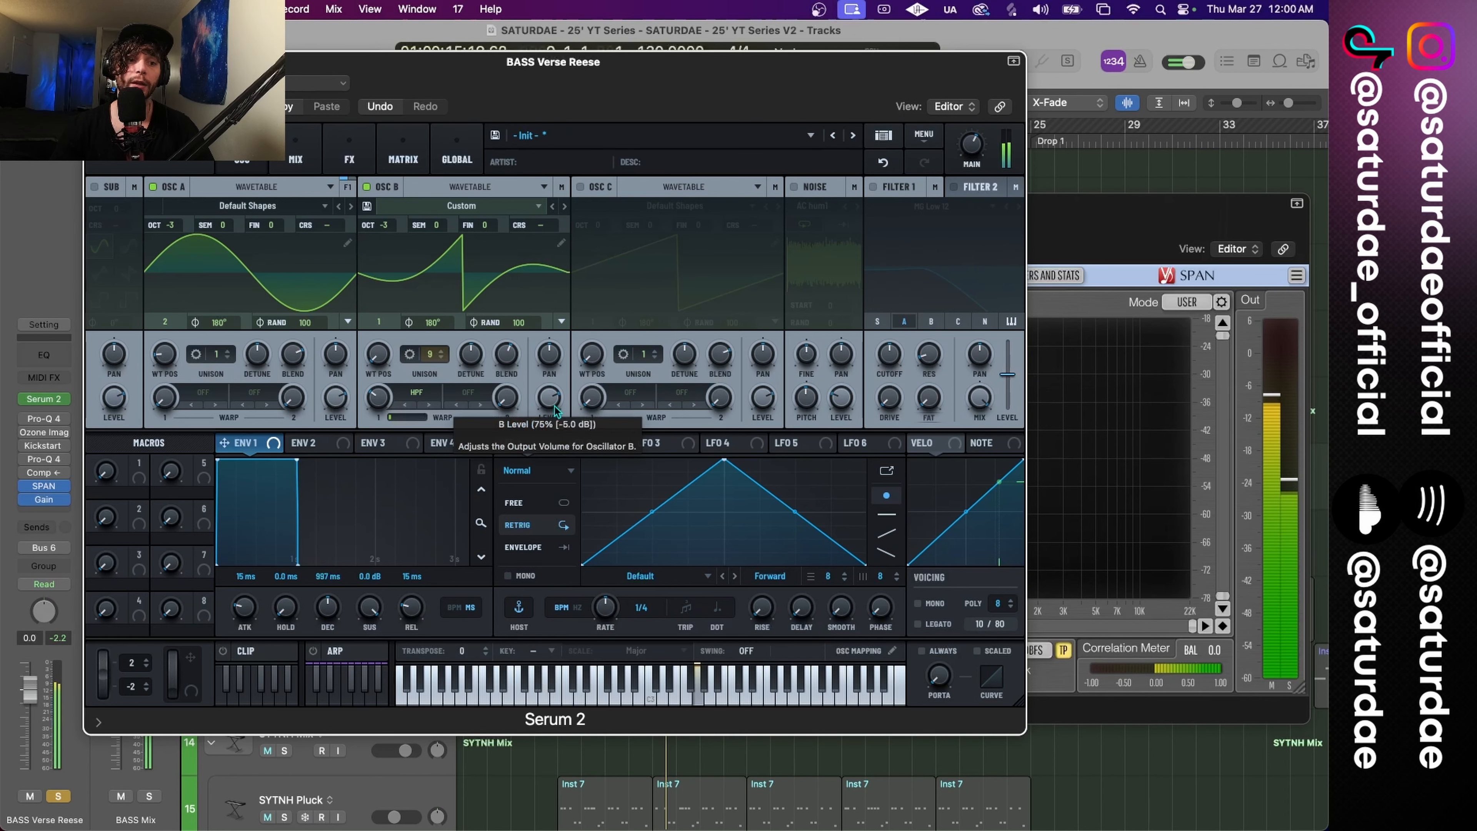
{"action": "left_click_drag", "start_coordinate": [554, 406], "coordinate": [555, 323]}
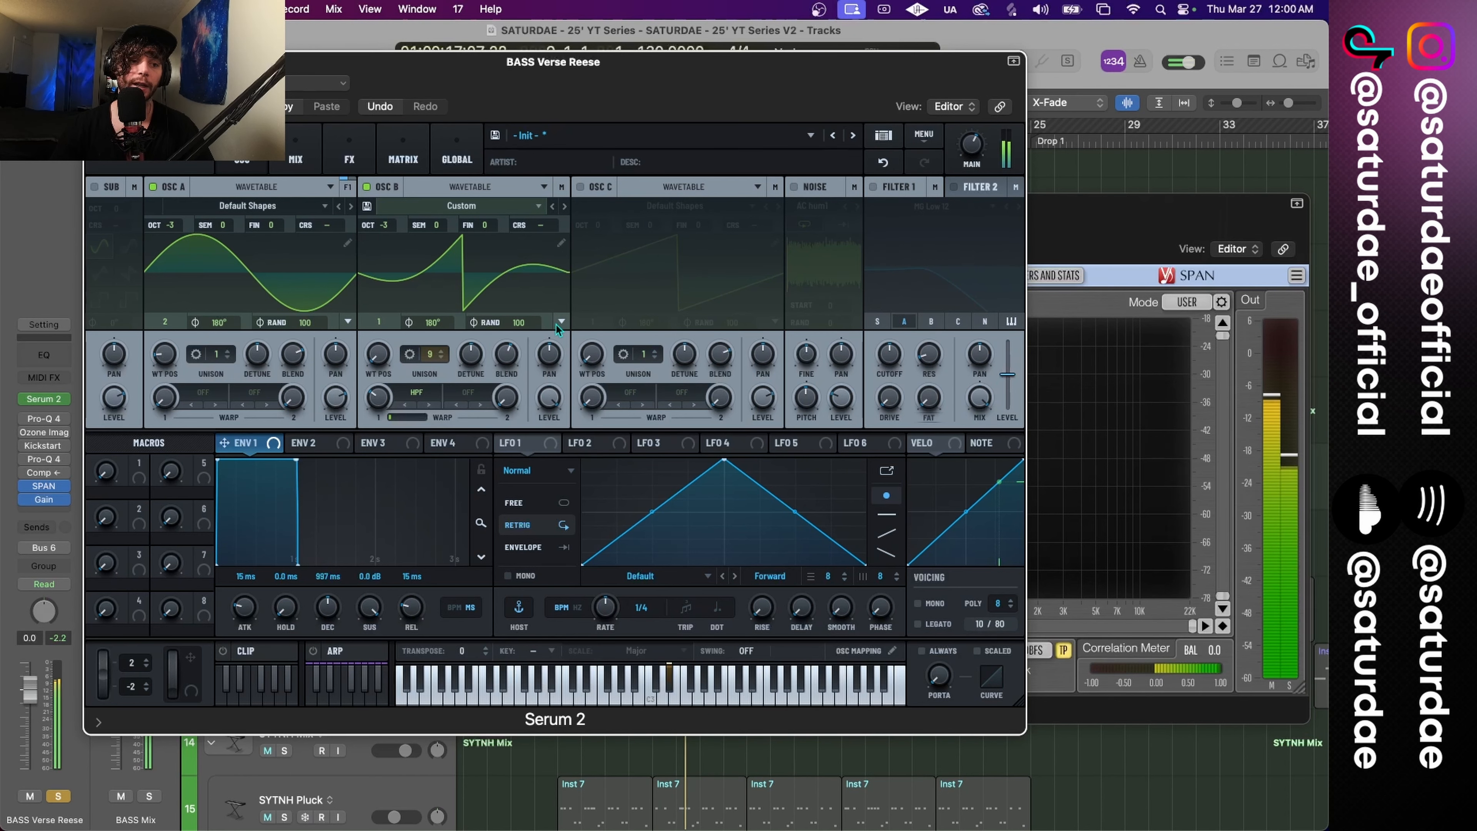
{"action": "left_click", "coordinate": [1092, 258]}
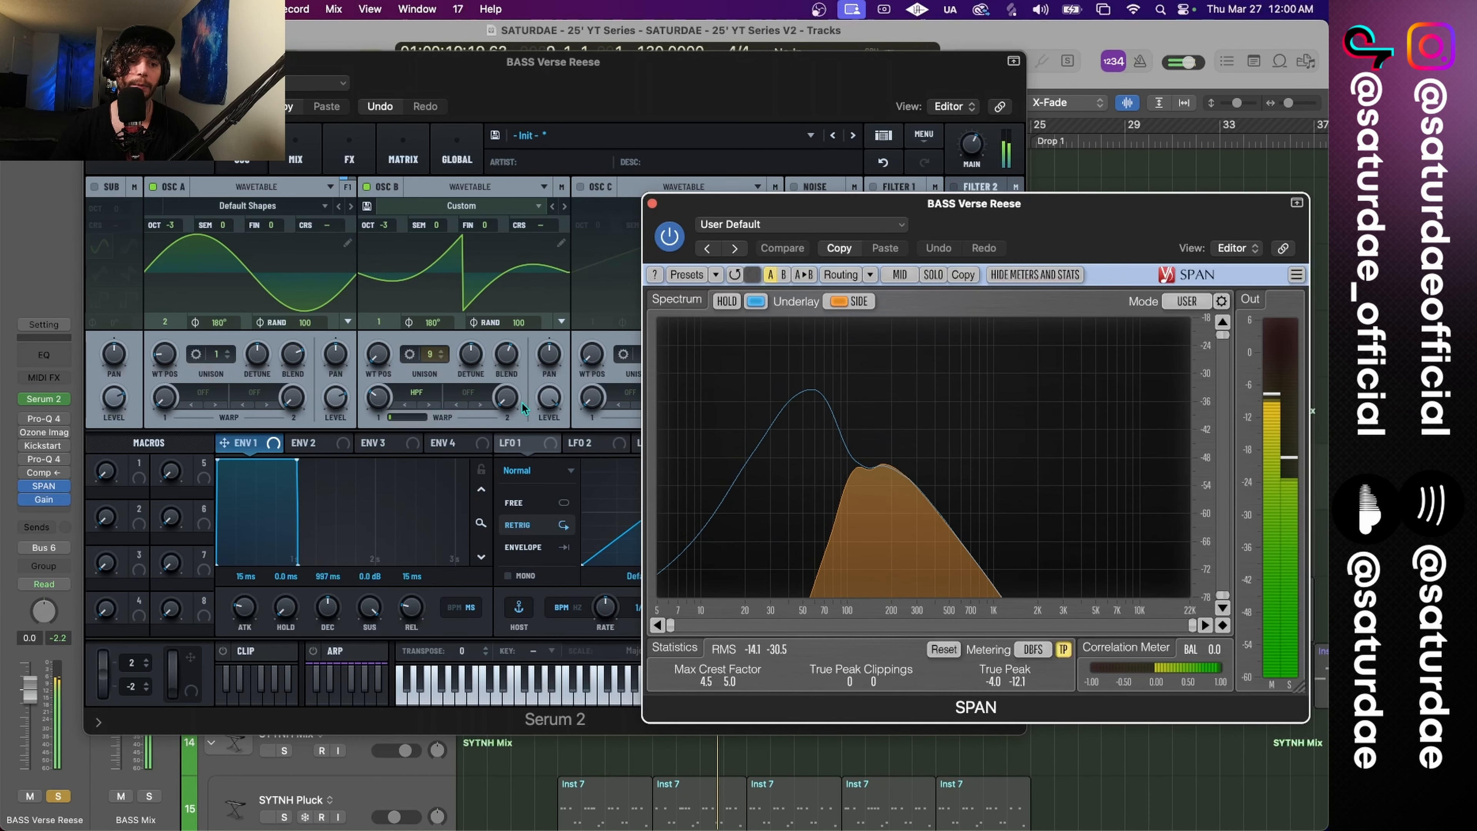
{"action": "left_click_drag", "start_coordinate": [548, 402], "coordinate": [546, 444]}
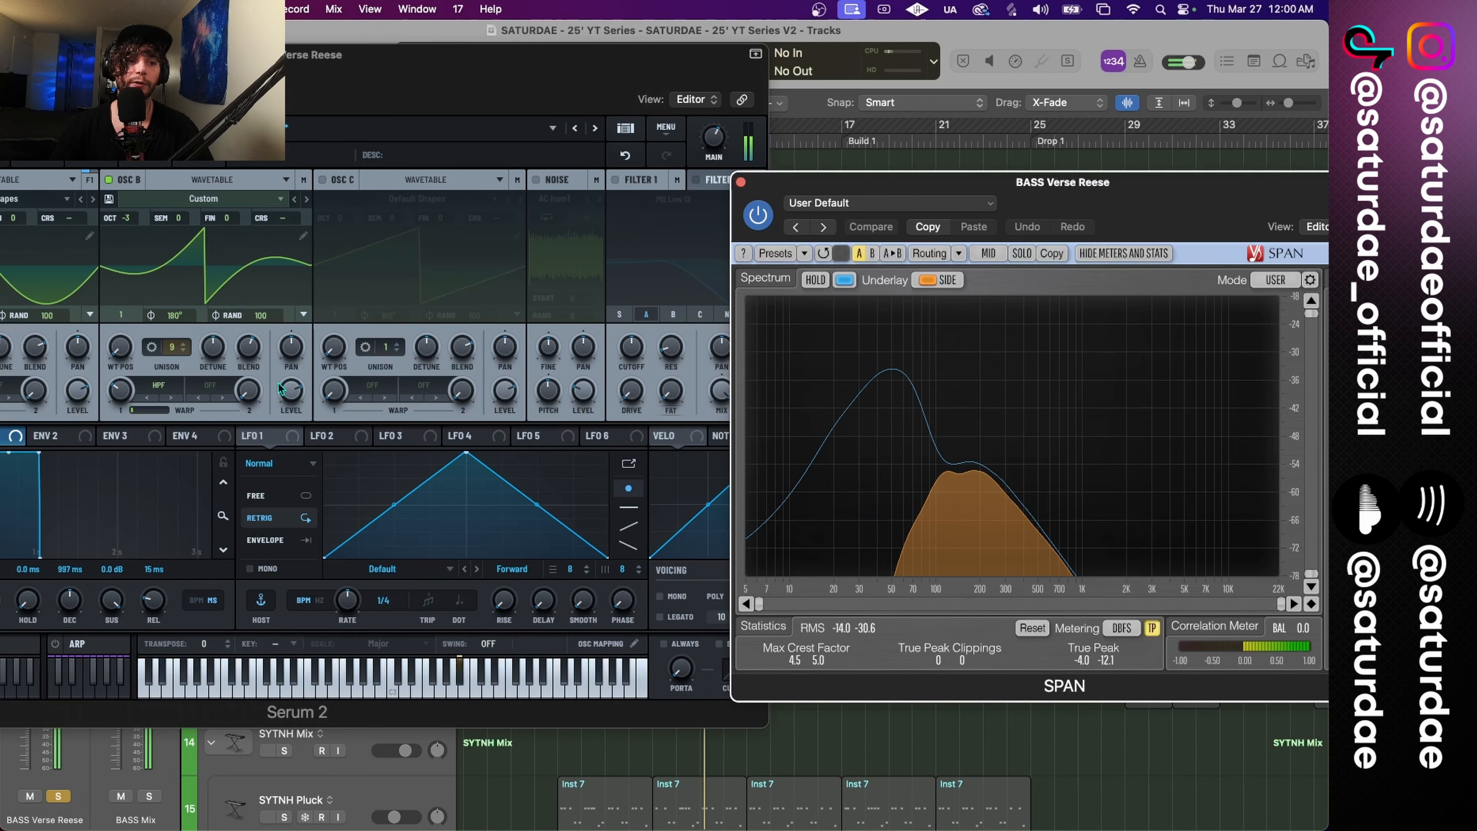
{"action": "left_click", "coordinate": [282, 389]}
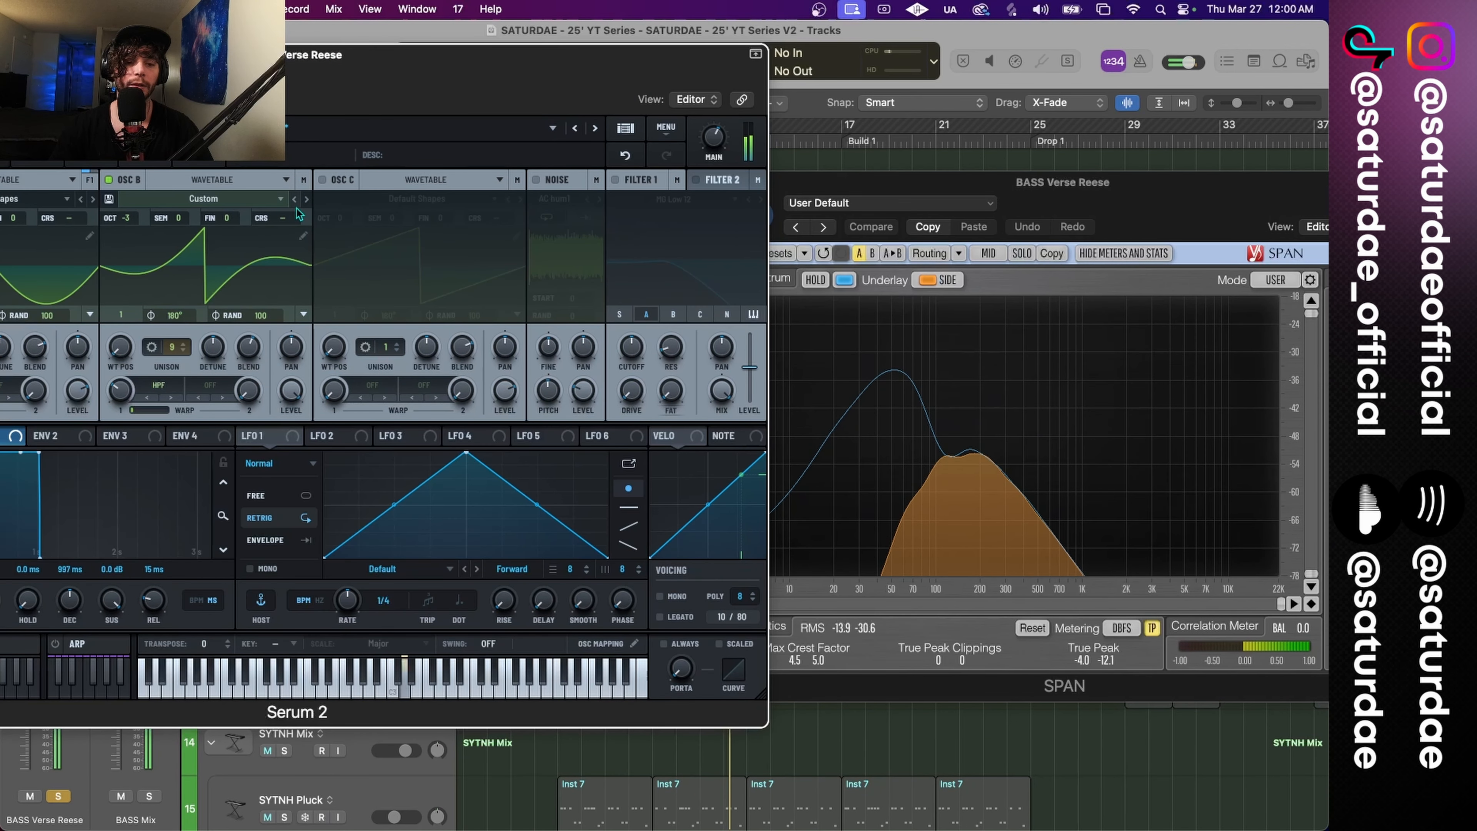
{"action": "left_click_drag", "start_coordinate": [295, 394], "coordinate": [296, 419]}
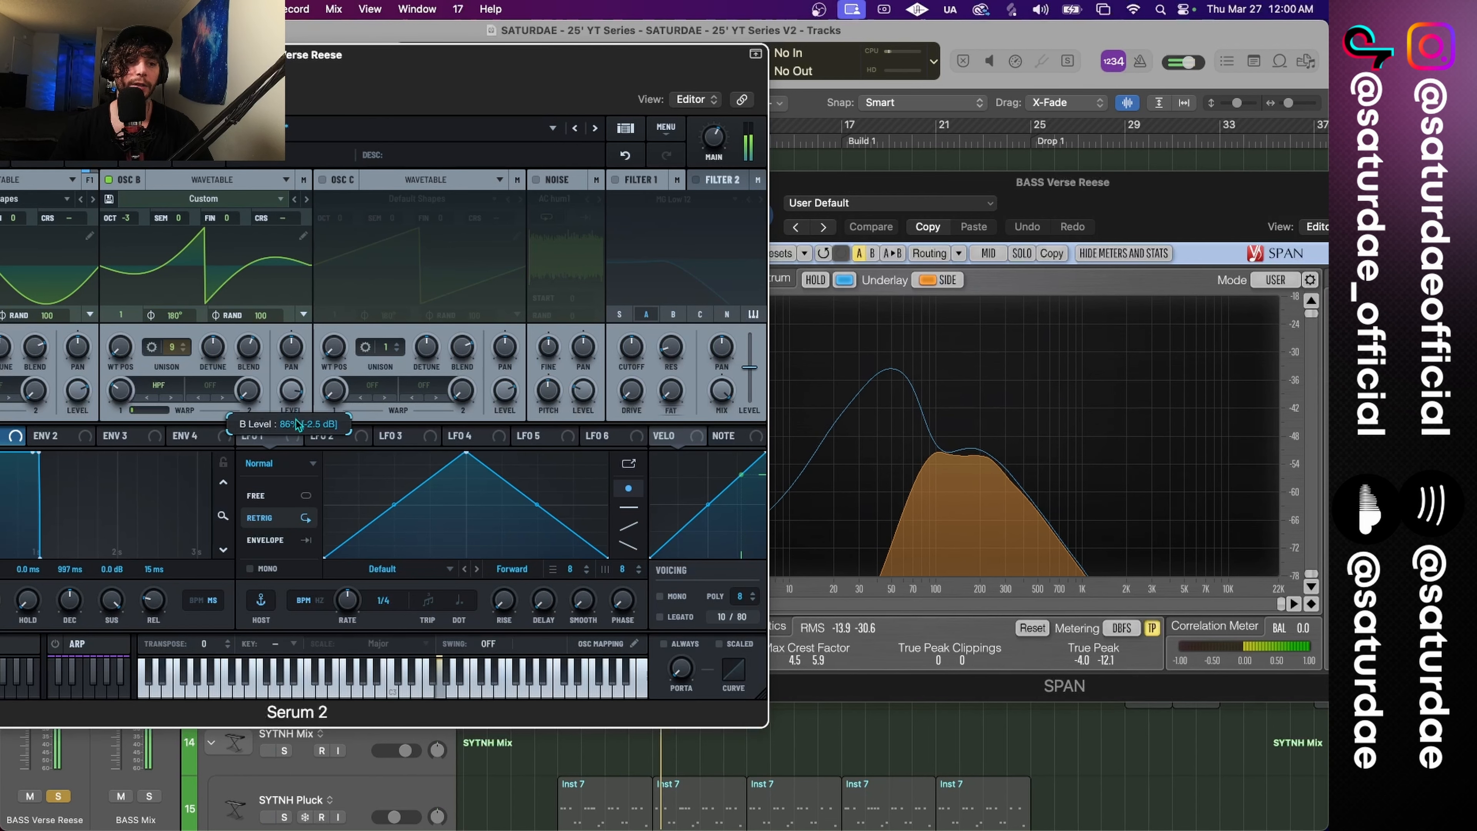
Step: Lower the main volume, bypass the main equalizer, and bring SPAN into view to check the full spectrum
{"action": "left_click_drag", "start_coordinate": [428, 94], "coordinate": [733, 97]}
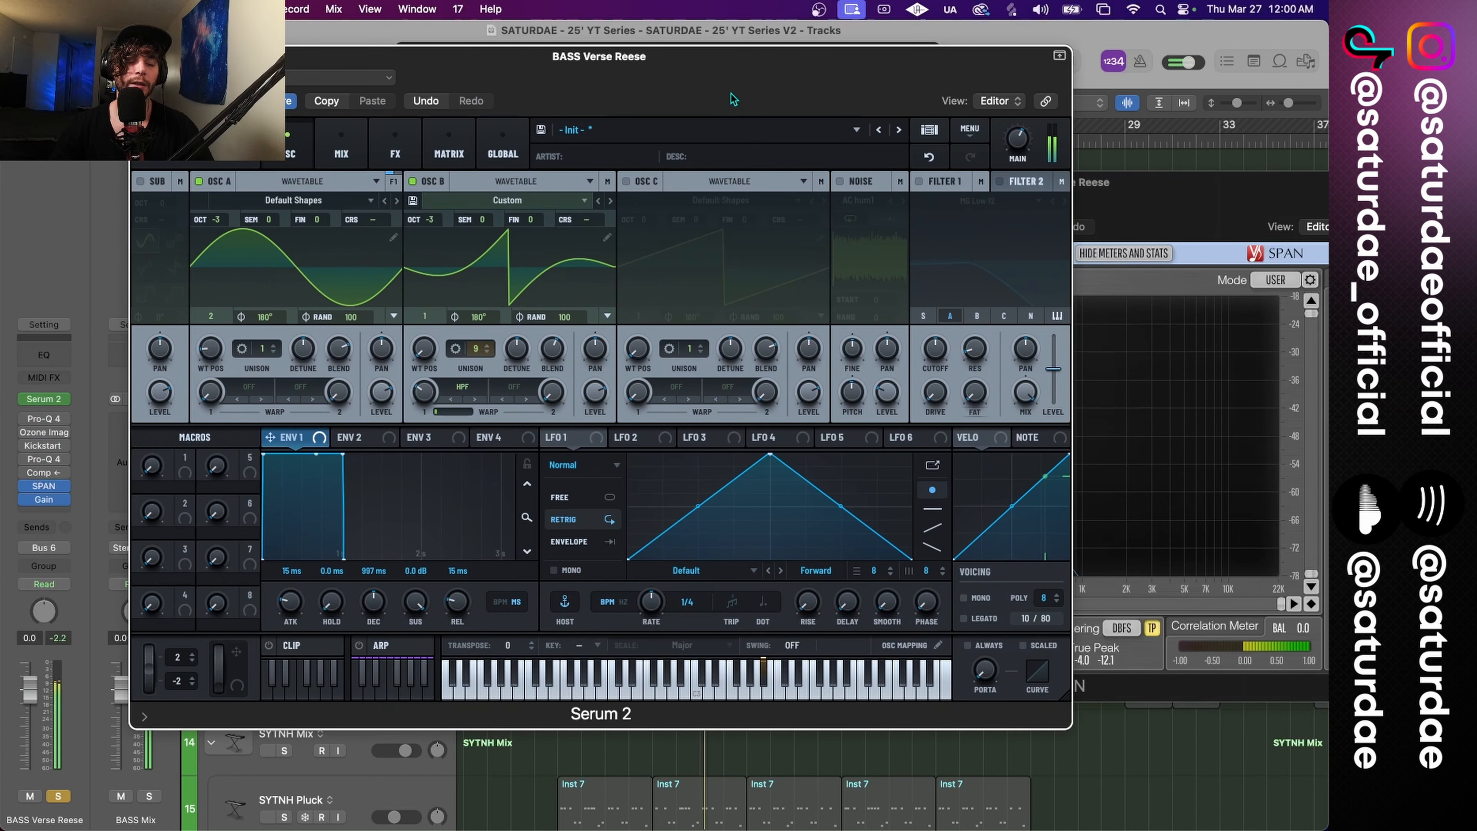
{"action": "left_click", "coordinate": [394, 152]}
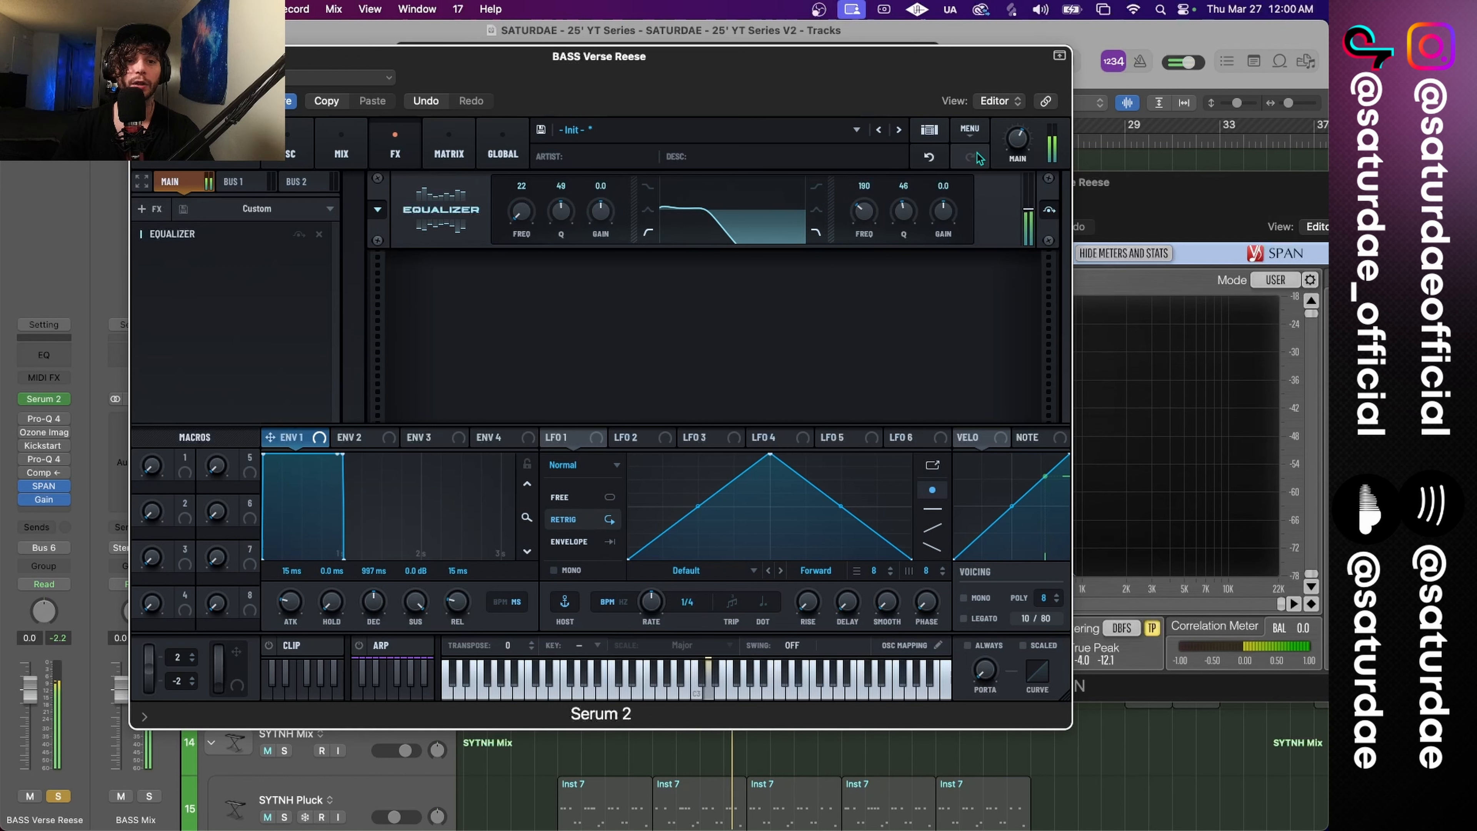
{"action": "left_click_drag", "start_coordinate": [1015, 143], "coordinate": [1017, 192]}
{"action": "left_click", "coordinate": [1050, 212]}
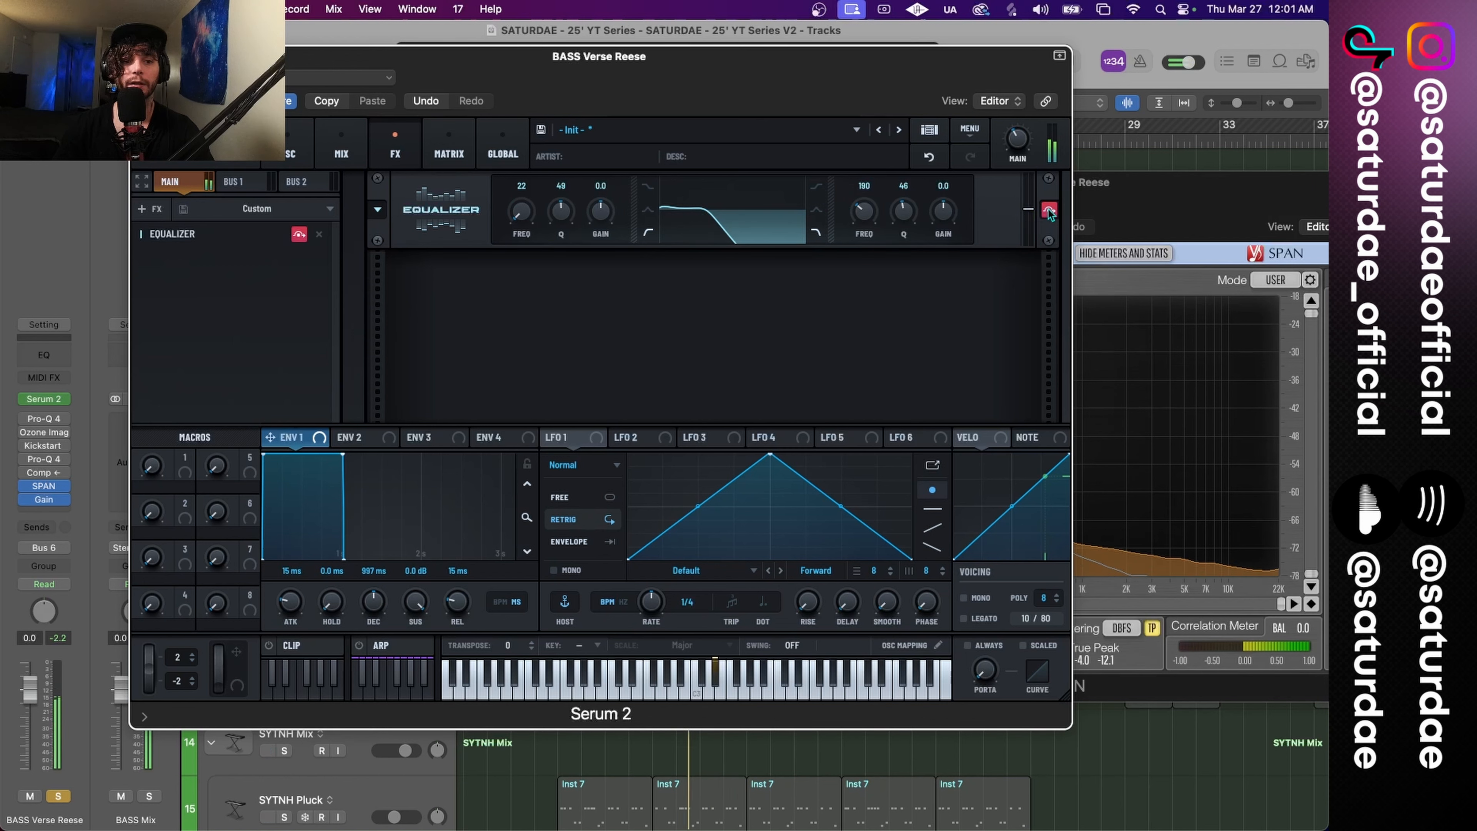
{"action": "left_click", "coordinate": [1159, 335]}
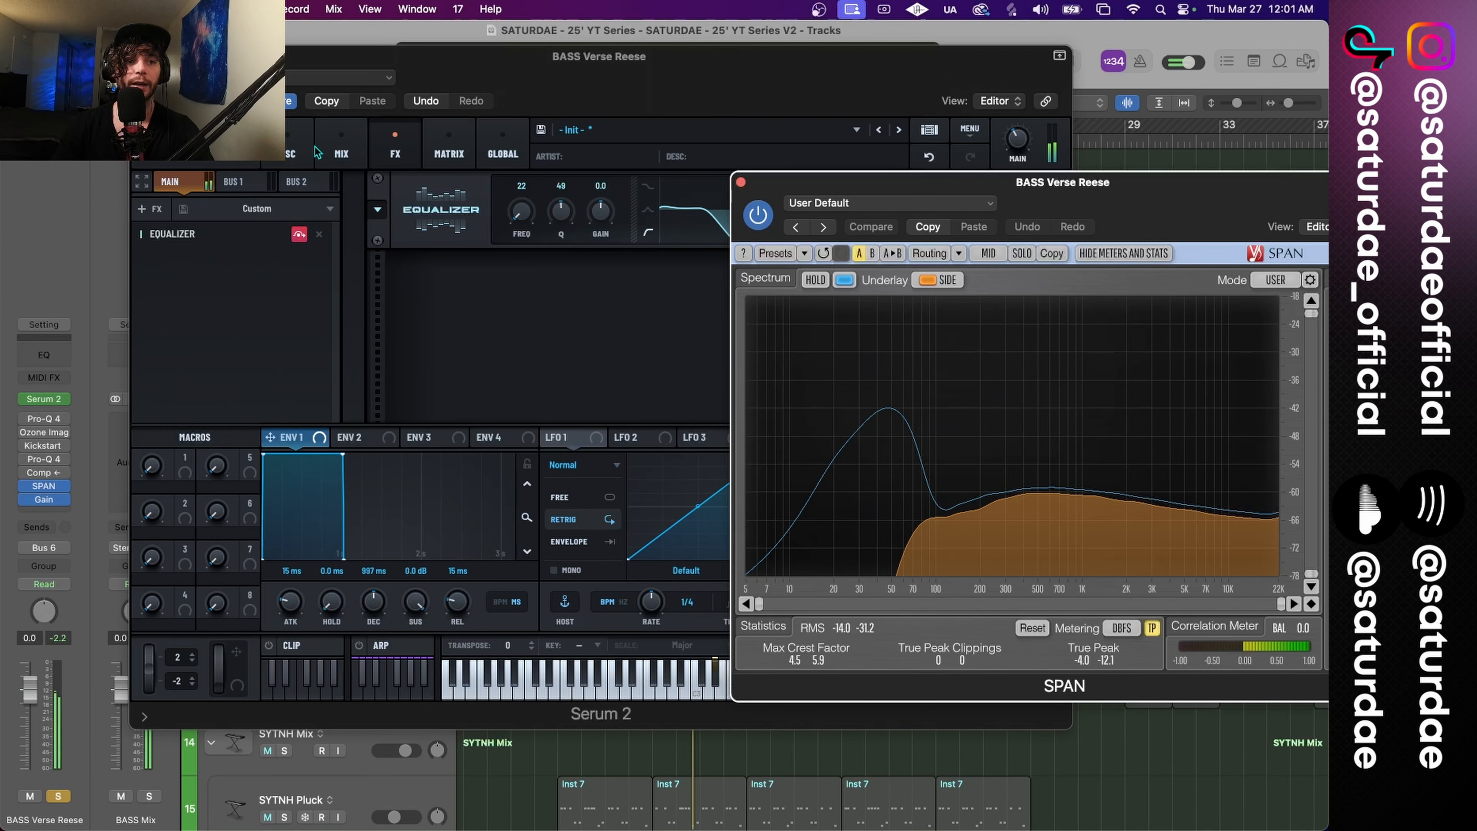
Step: Disable oscillator B so that only oscillator A's sine stays active
{"action": "left_click", "coordinate": [291, 148]}
{"action": "left_click", "coordinate": [413, 181]}
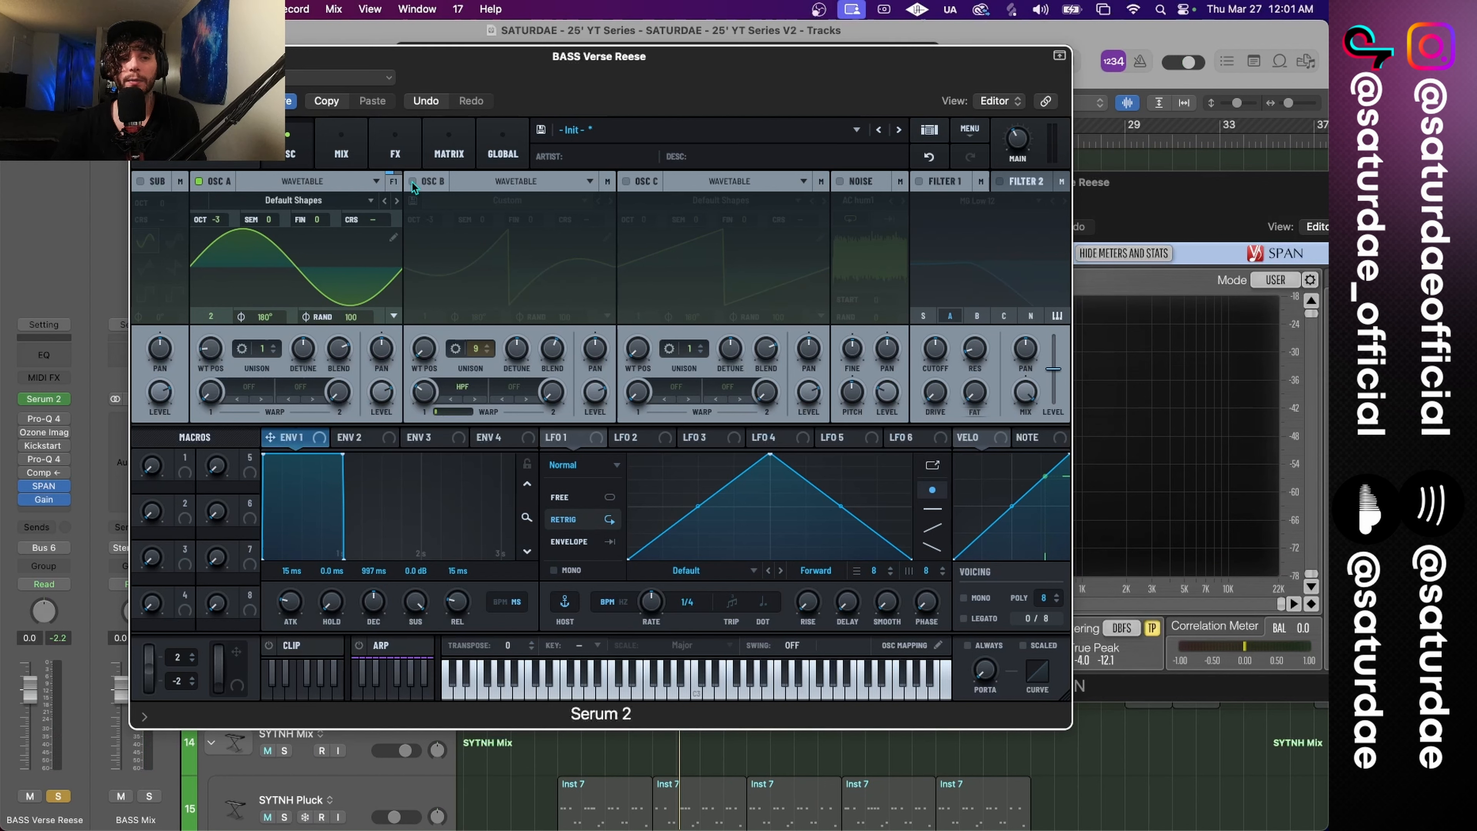
{"action": "left_click_drag", "start_coordinate": [543, 83], "coordinate": [578, 71]}
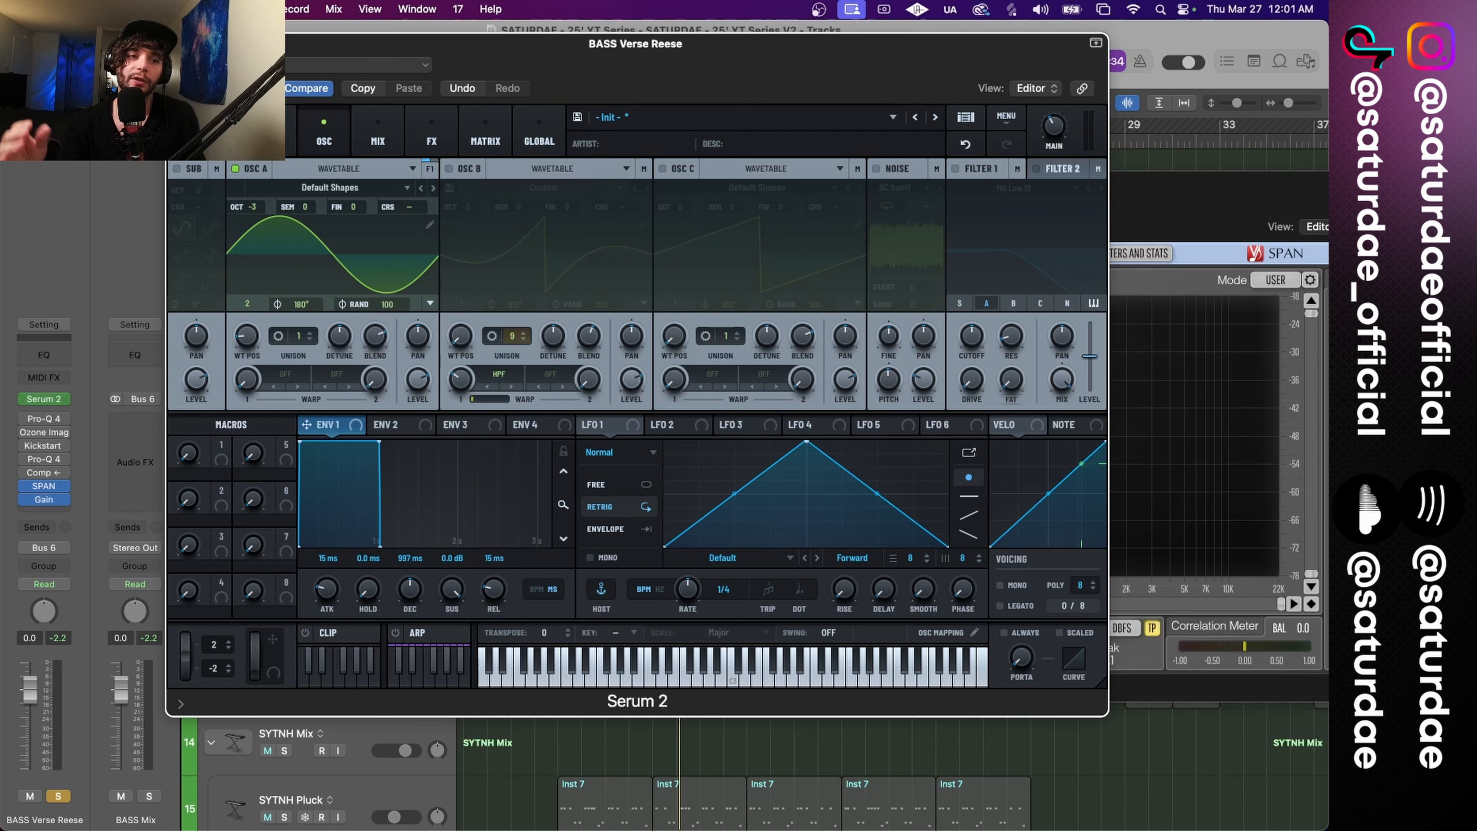
Step: Set oscillator A's output routing to None in the mixer and raise its send to bus 1
{"action": "left_click", "coordinate": [376, 141]}
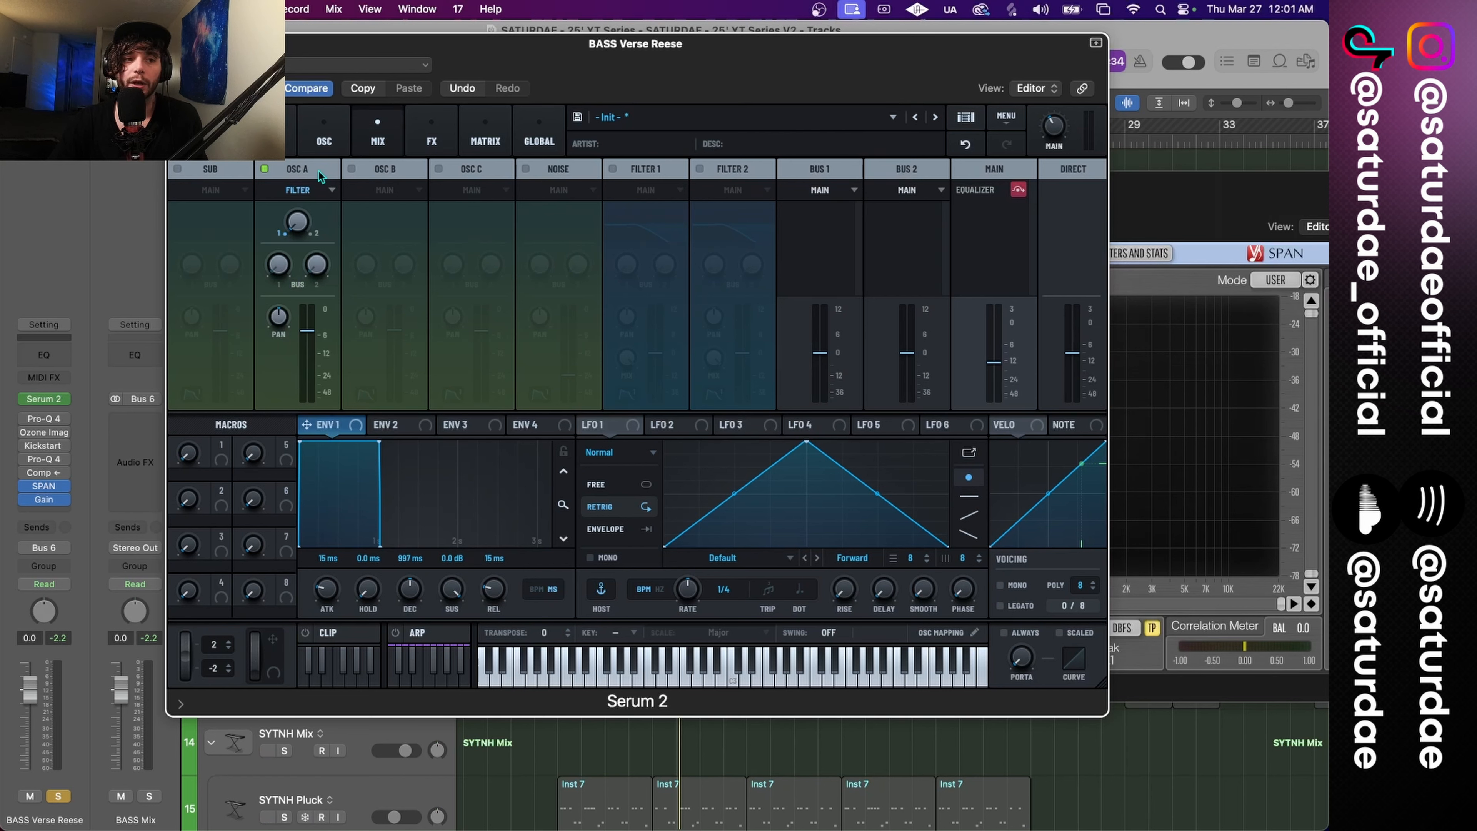
{"action": "left_click", "coordinate": [331, 192]}
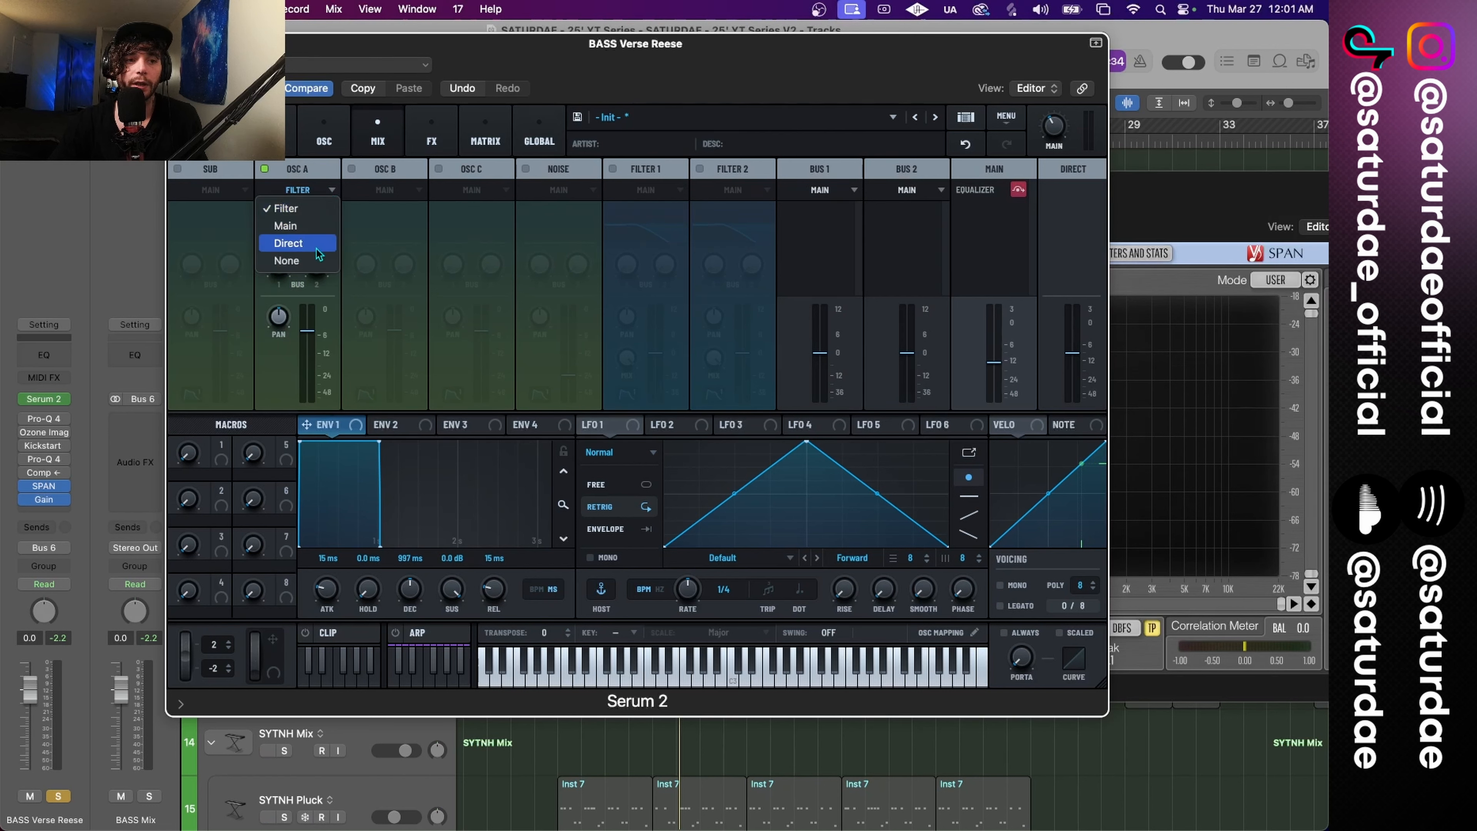
{"action": "left_click", "coordinate": [288, 261]}
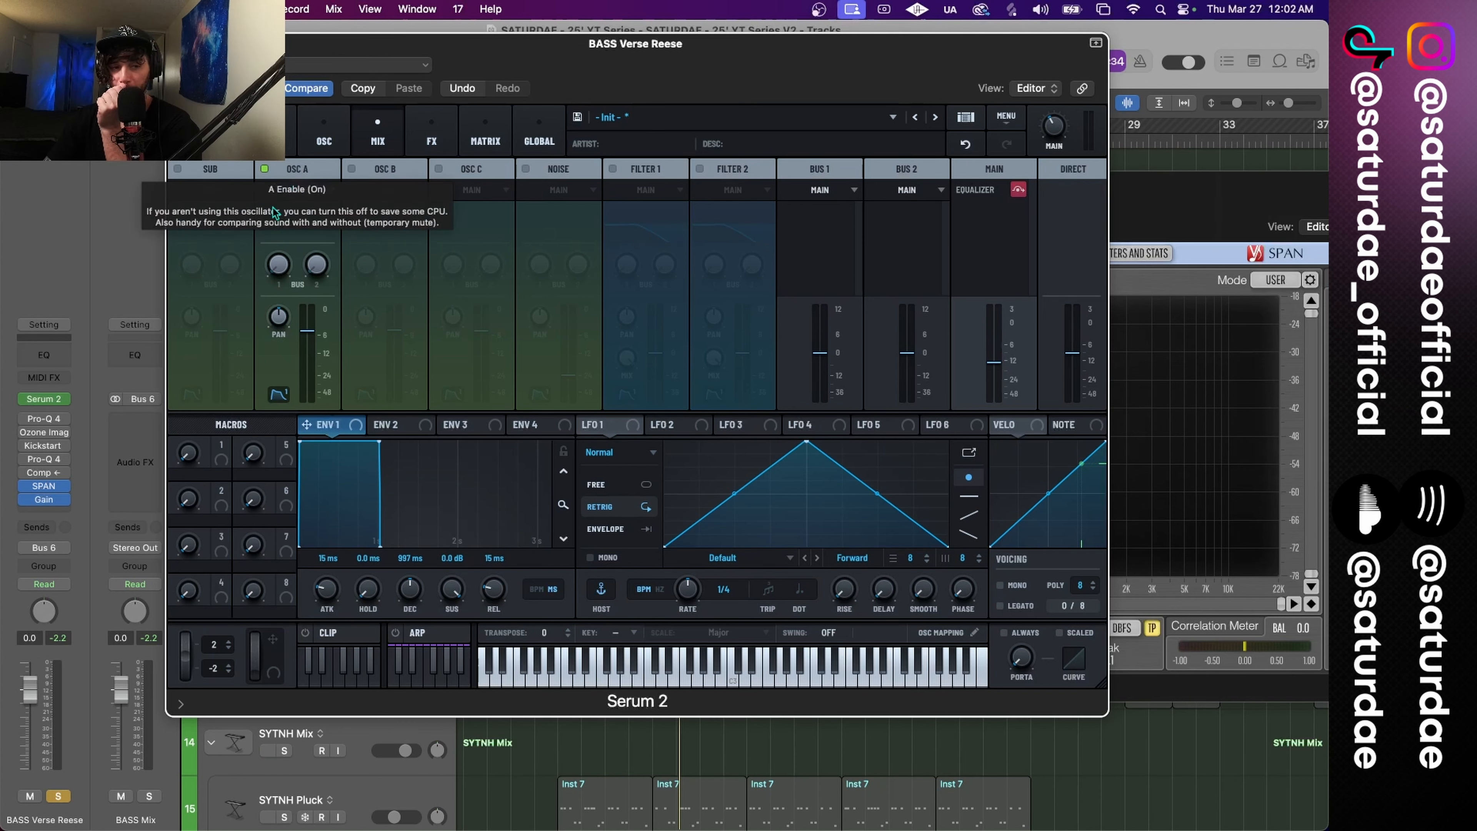
{"action": "left_click", "coordinate": [306, 172]}
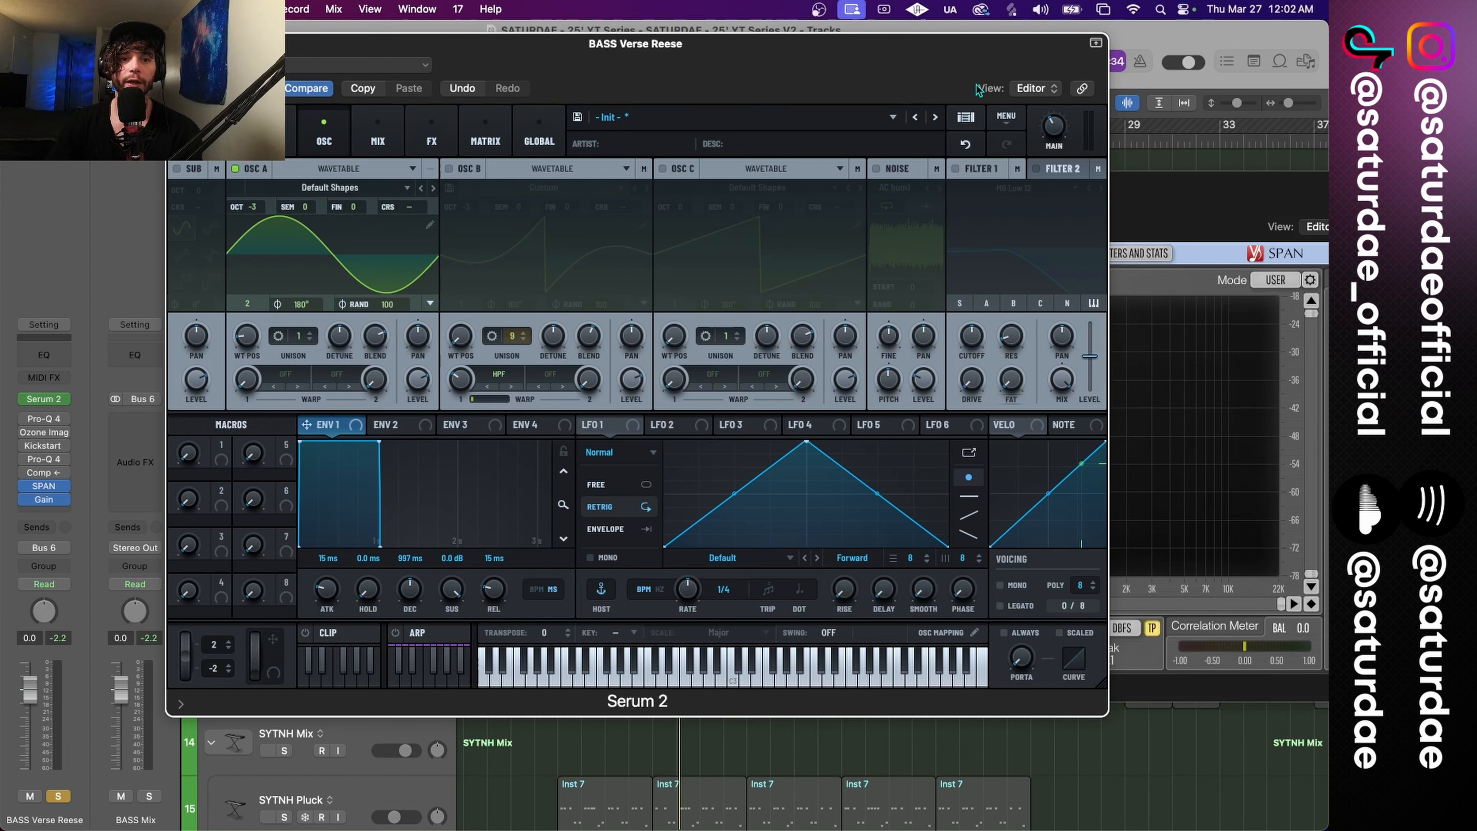
{"action": "left_click", "coordinate": [401, 153]}
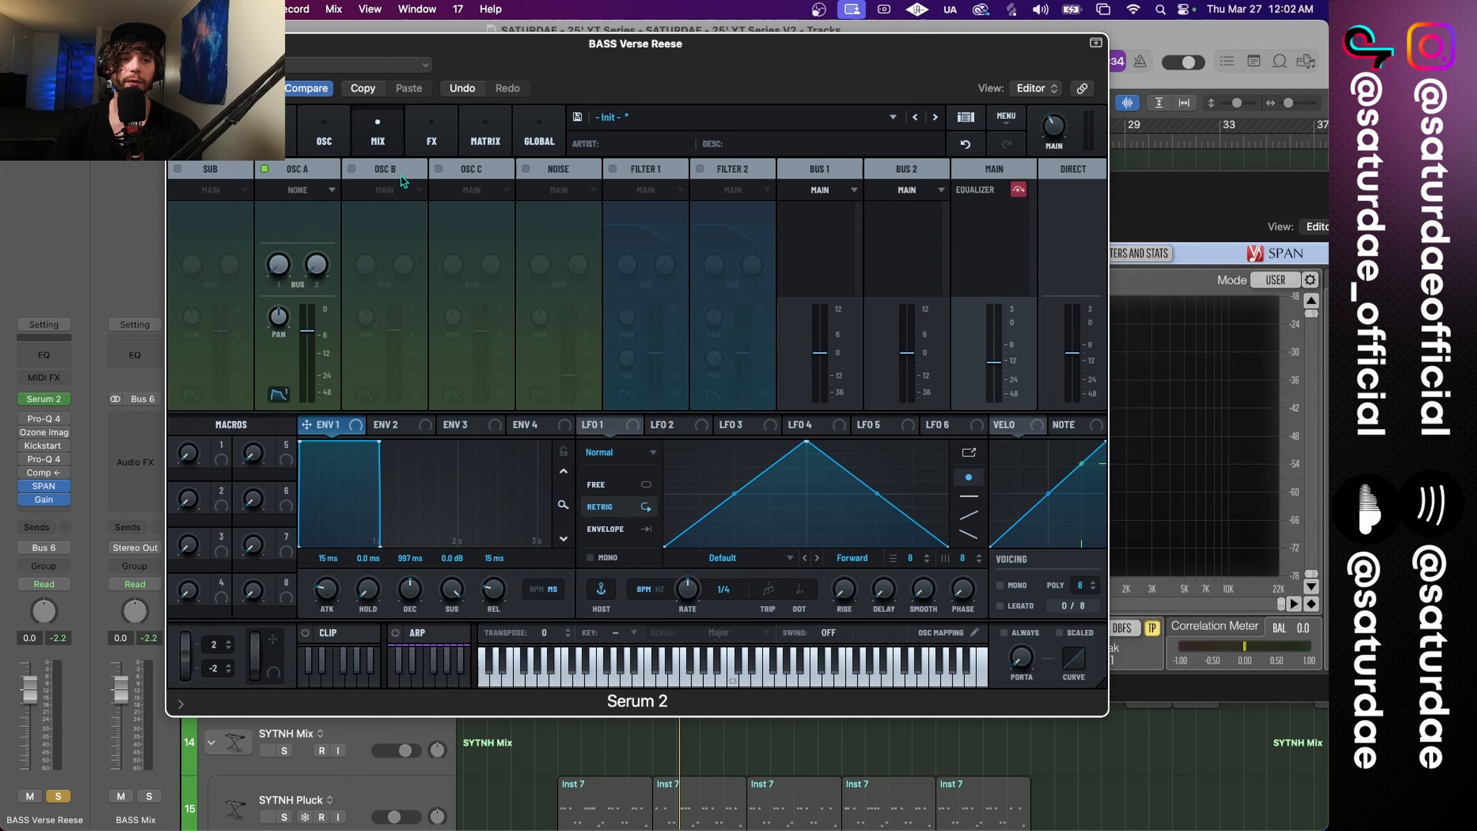
{"action": "left_click_drag", "start_coordinate": [278, 265], "coordinate": [278, 236]}
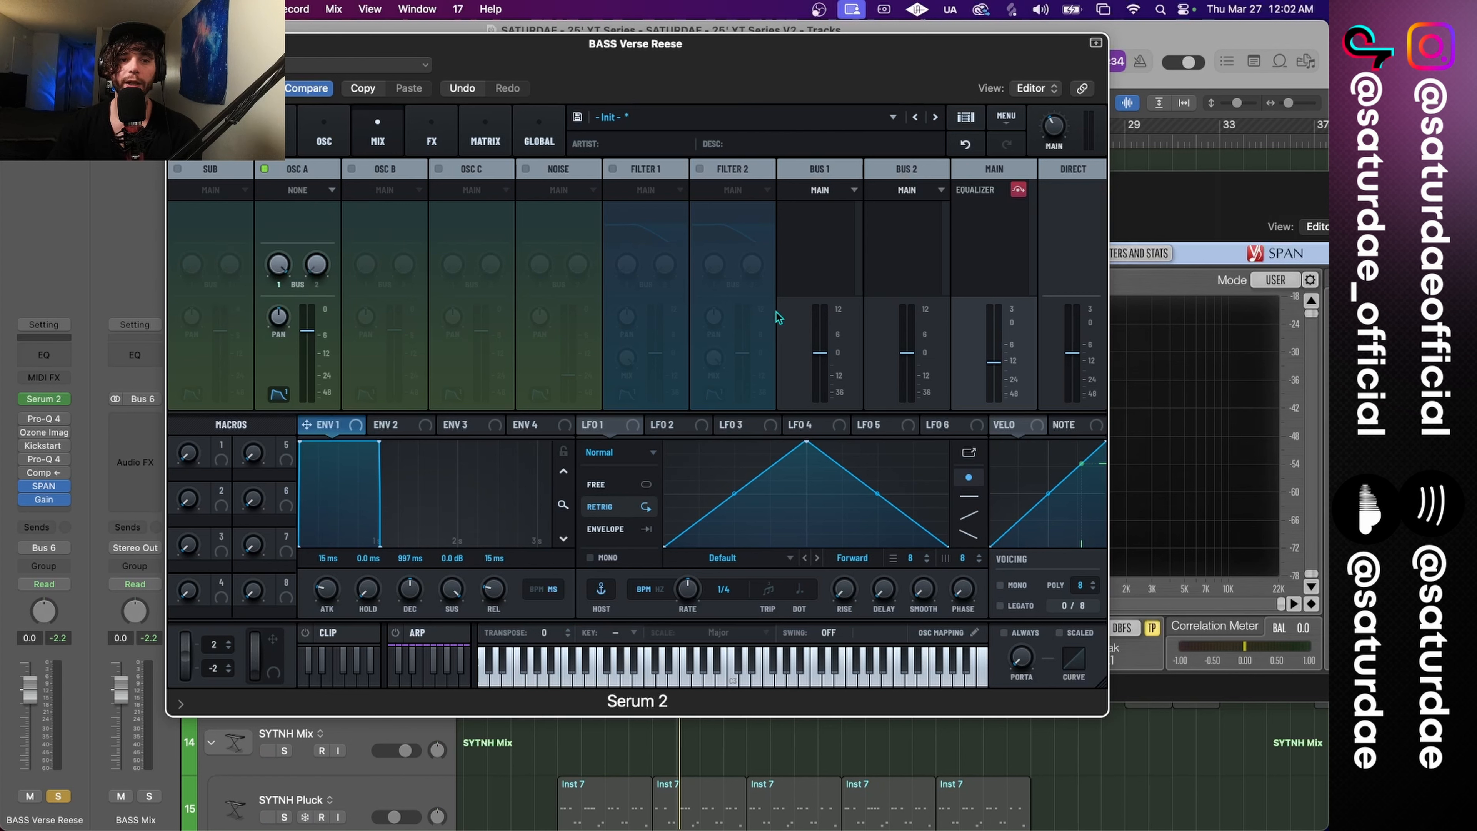
Step: Add an equalizer to bus 1's effects with its high band as a low-pass at 334 Hz, Q 45
{"action": "left_click", "coordinate": [435, 142]}
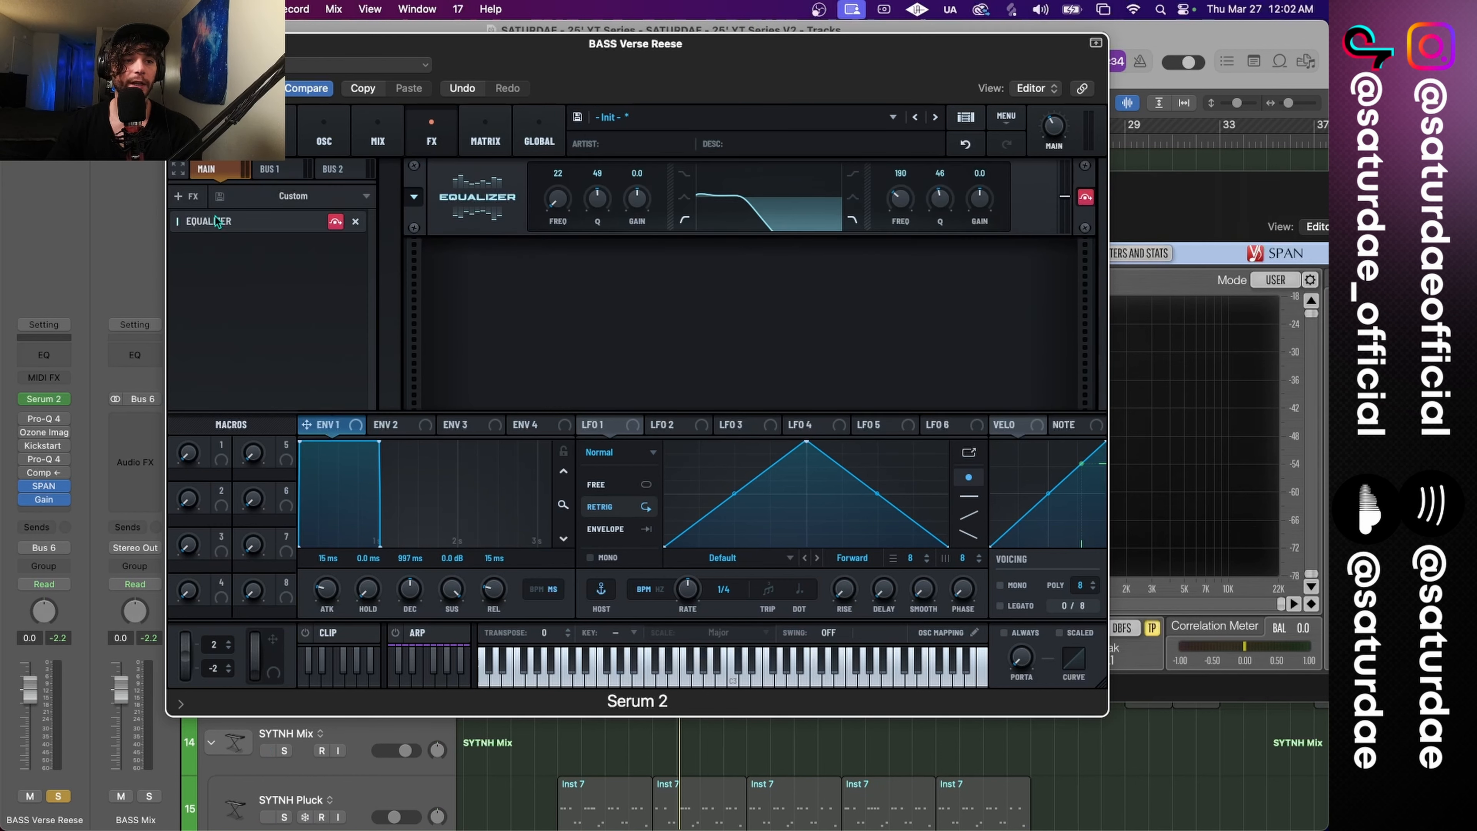
{"action": "left_click", "coordinate": [272, 171]}
{"action": "left_click", "coordinate": [188, 196]}
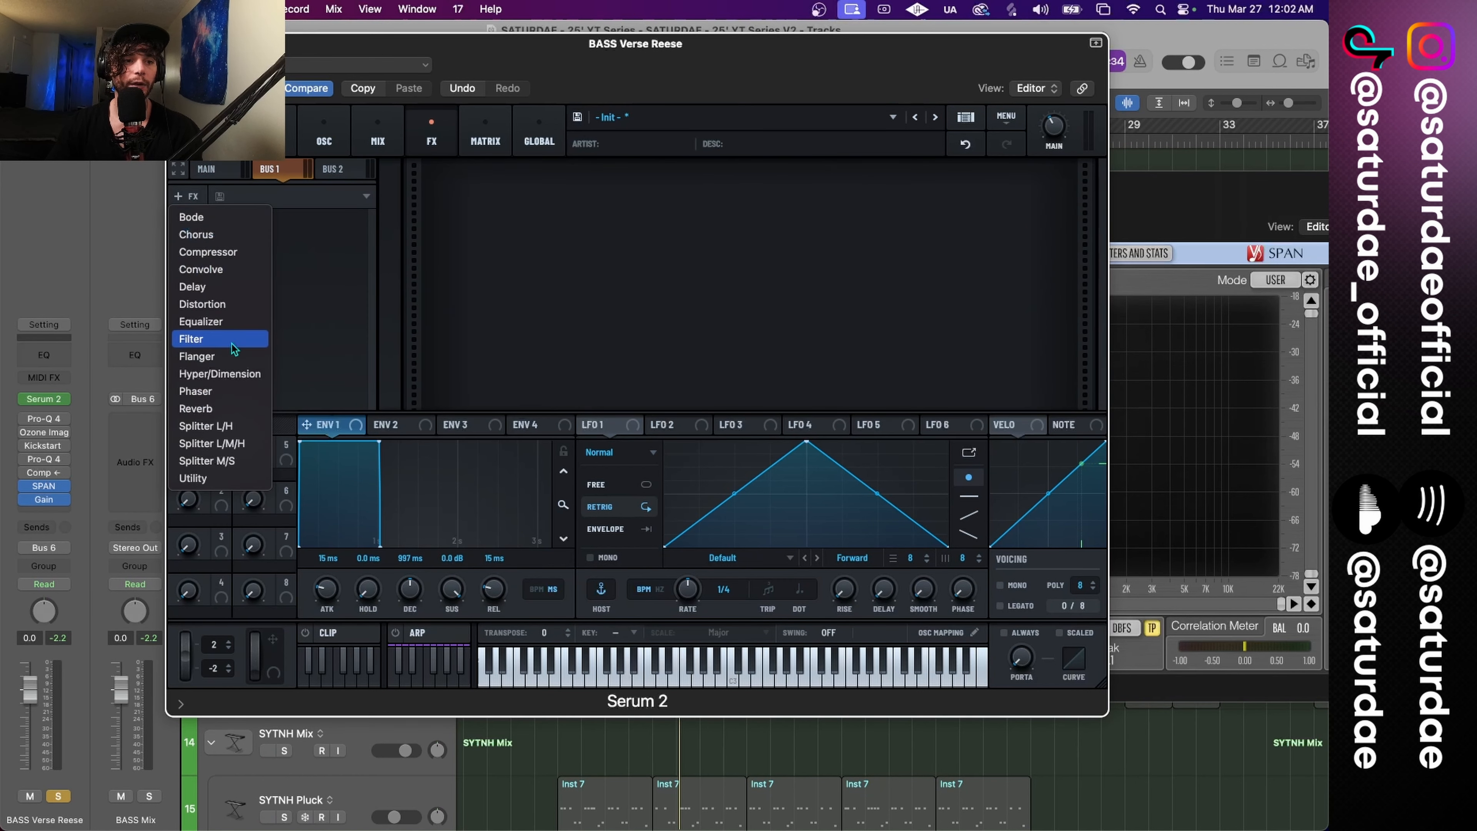
{"action": "left_click", "coordinate": [794, 274]}
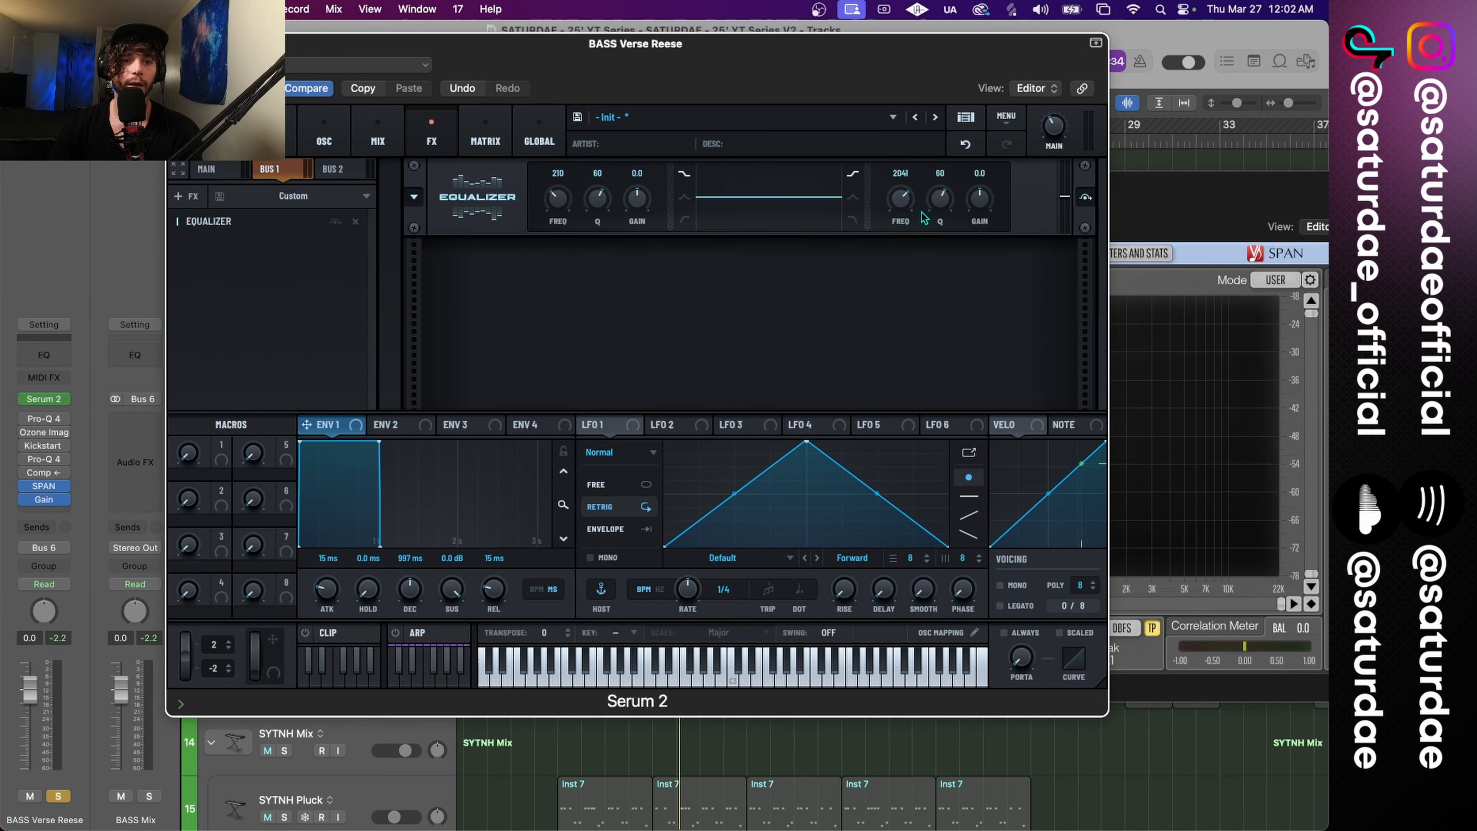
{"action": "left_click", "coordinate": [854, 218]}
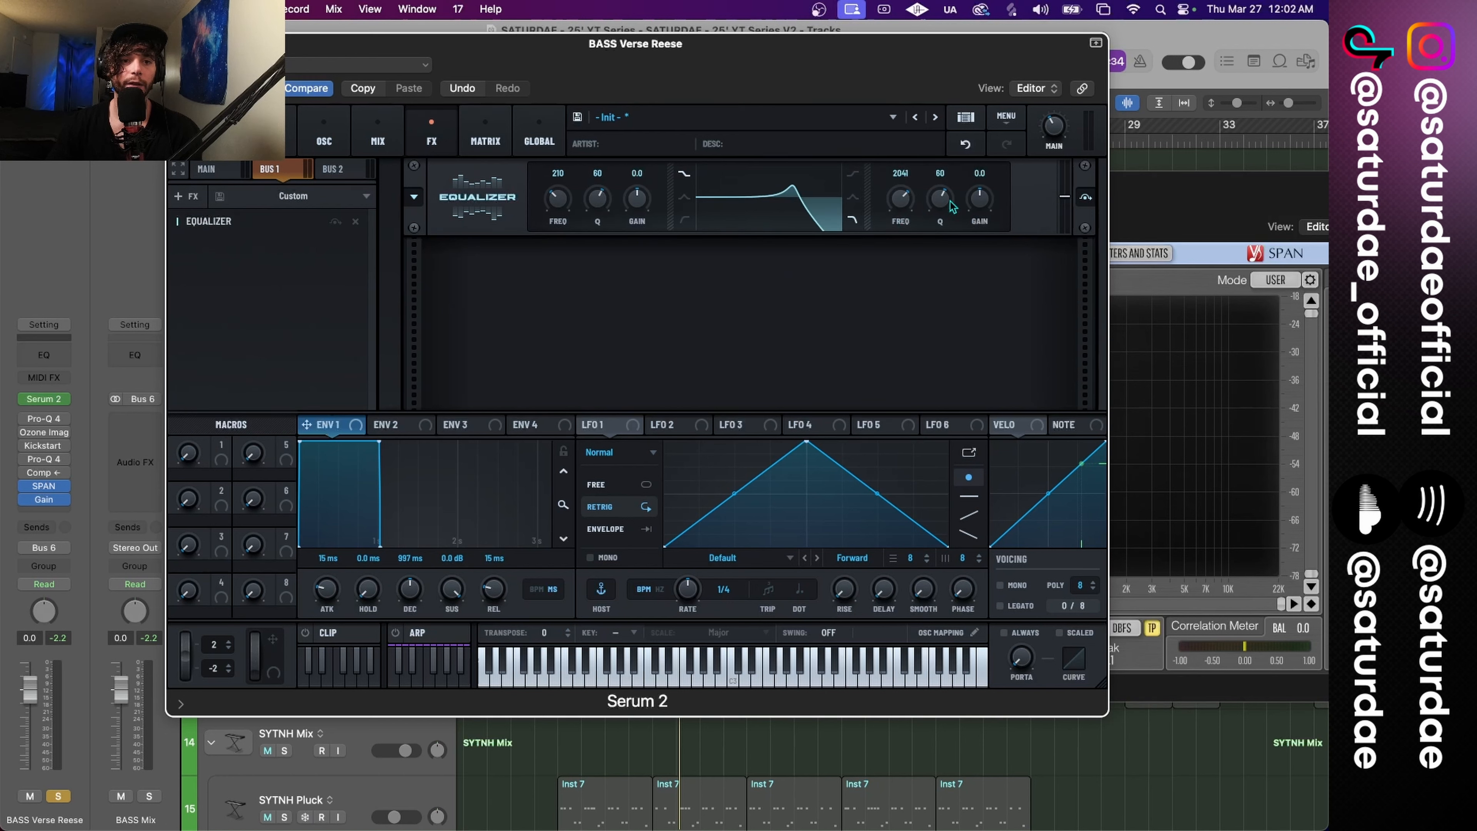
{"action": "left_click_drag", "start_coordinate": [950, 207], "coordinate": [900, 259]}
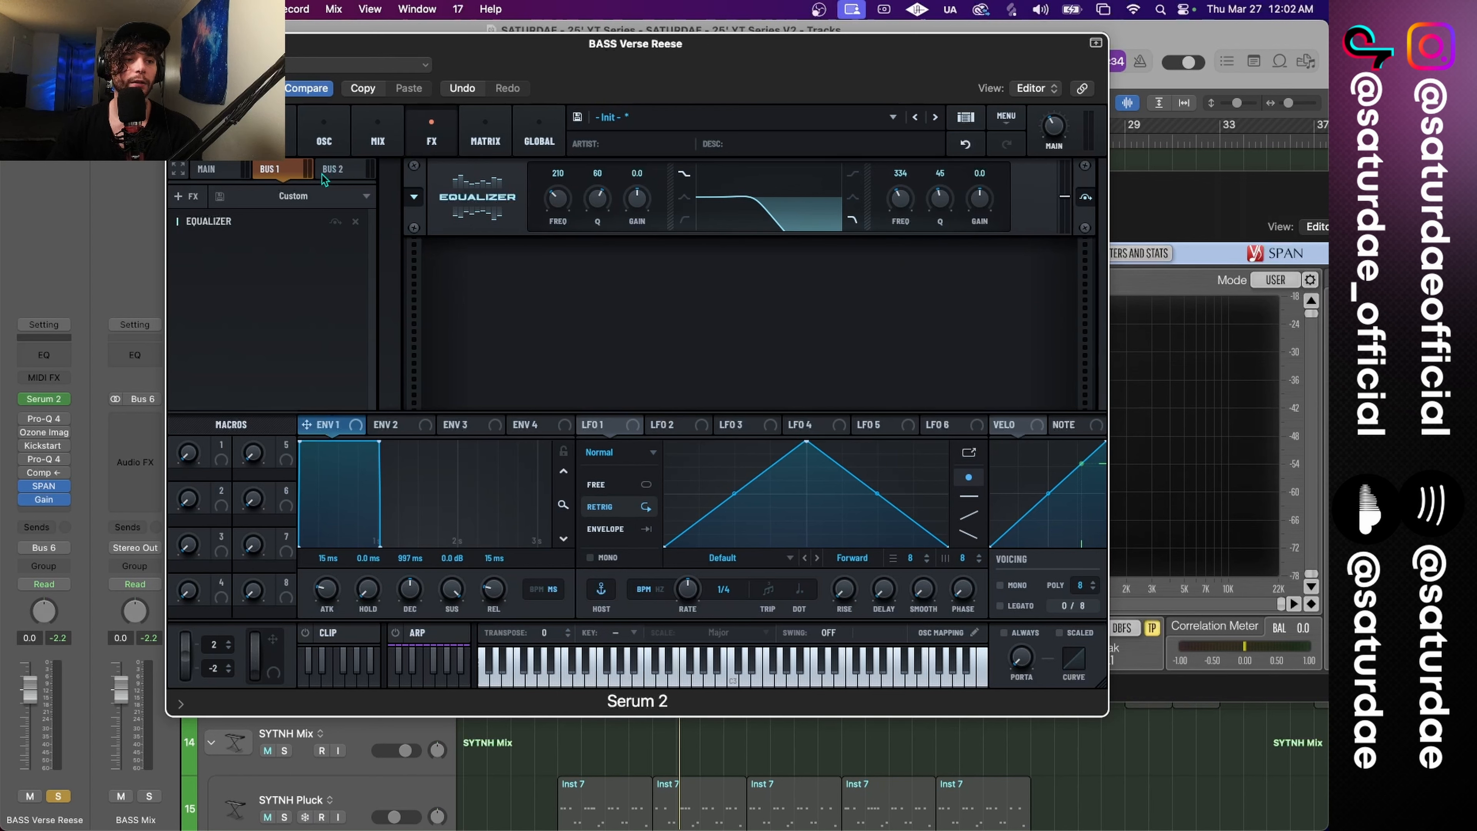
Step: Review oscillator A's output routing options in the mixer, and play the bass to check the bus 1 signal
{"action": "left_click", "coordinate": [378, 134]}
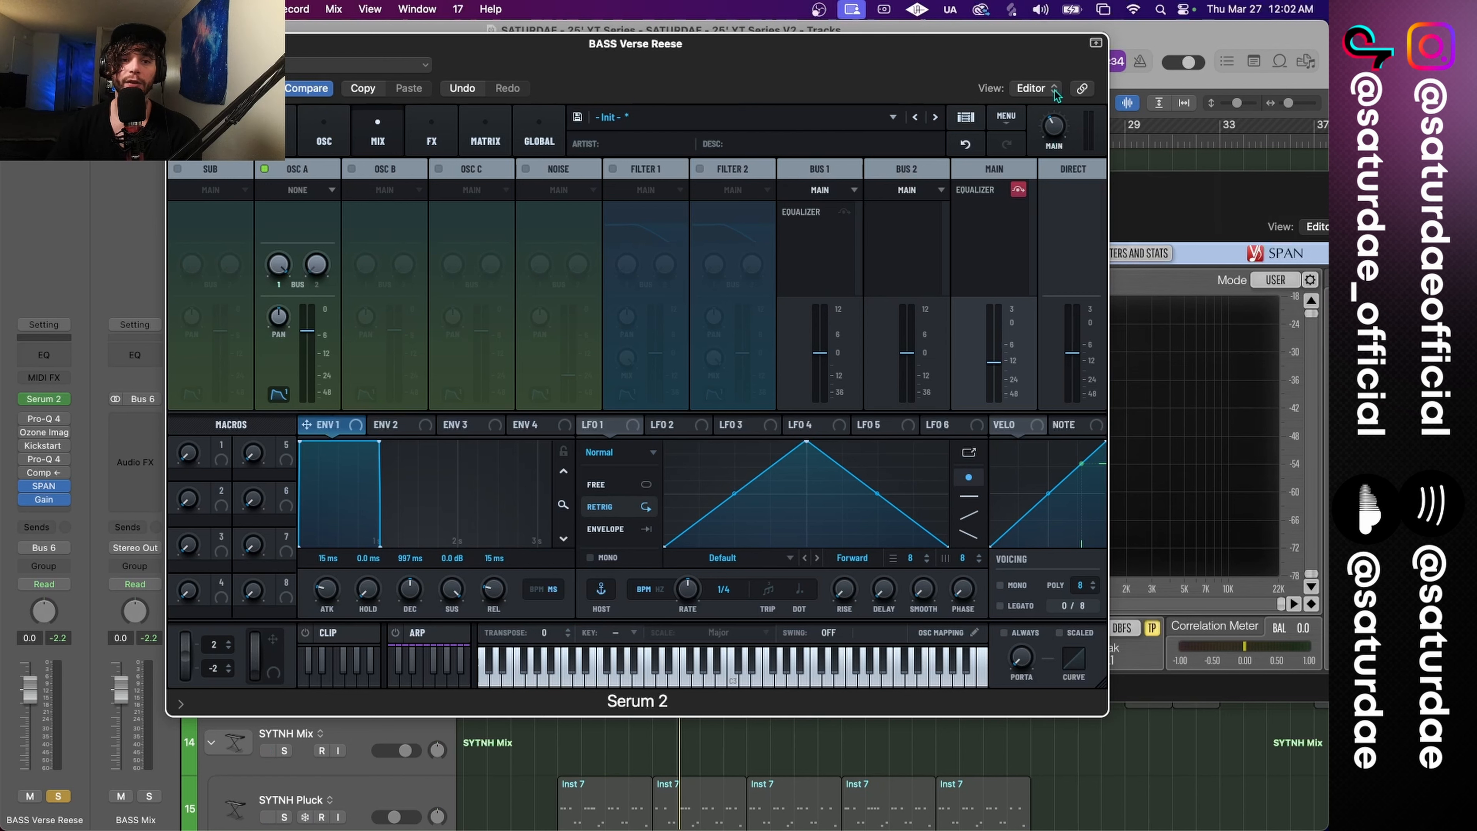
{"action": "left_click", "coordinate": [308, 190]}
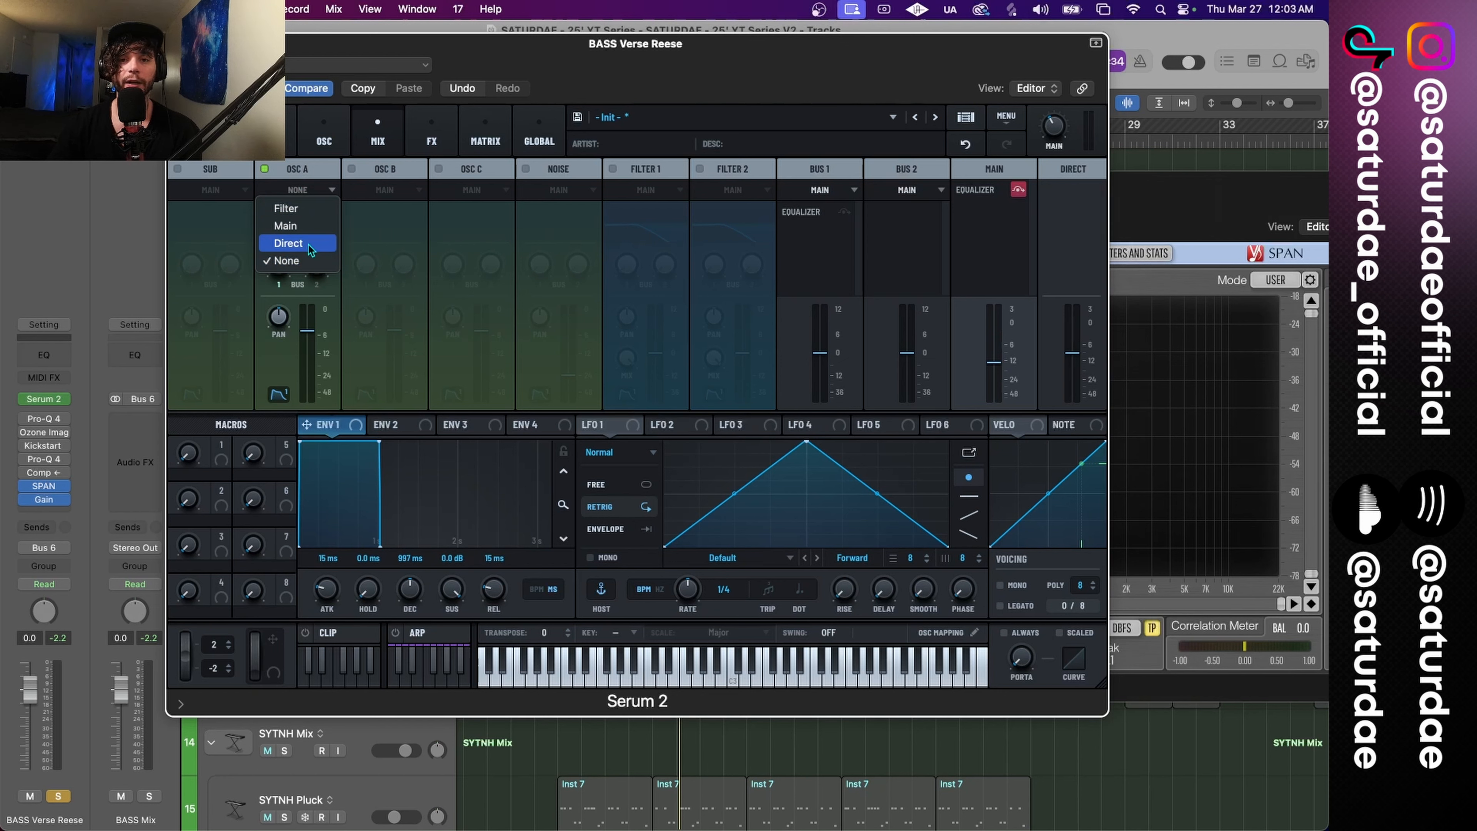
{"action": "left_click", "coordinate": [551, 147]}
{"action": "left_click", "coordinate": [324, 137]}
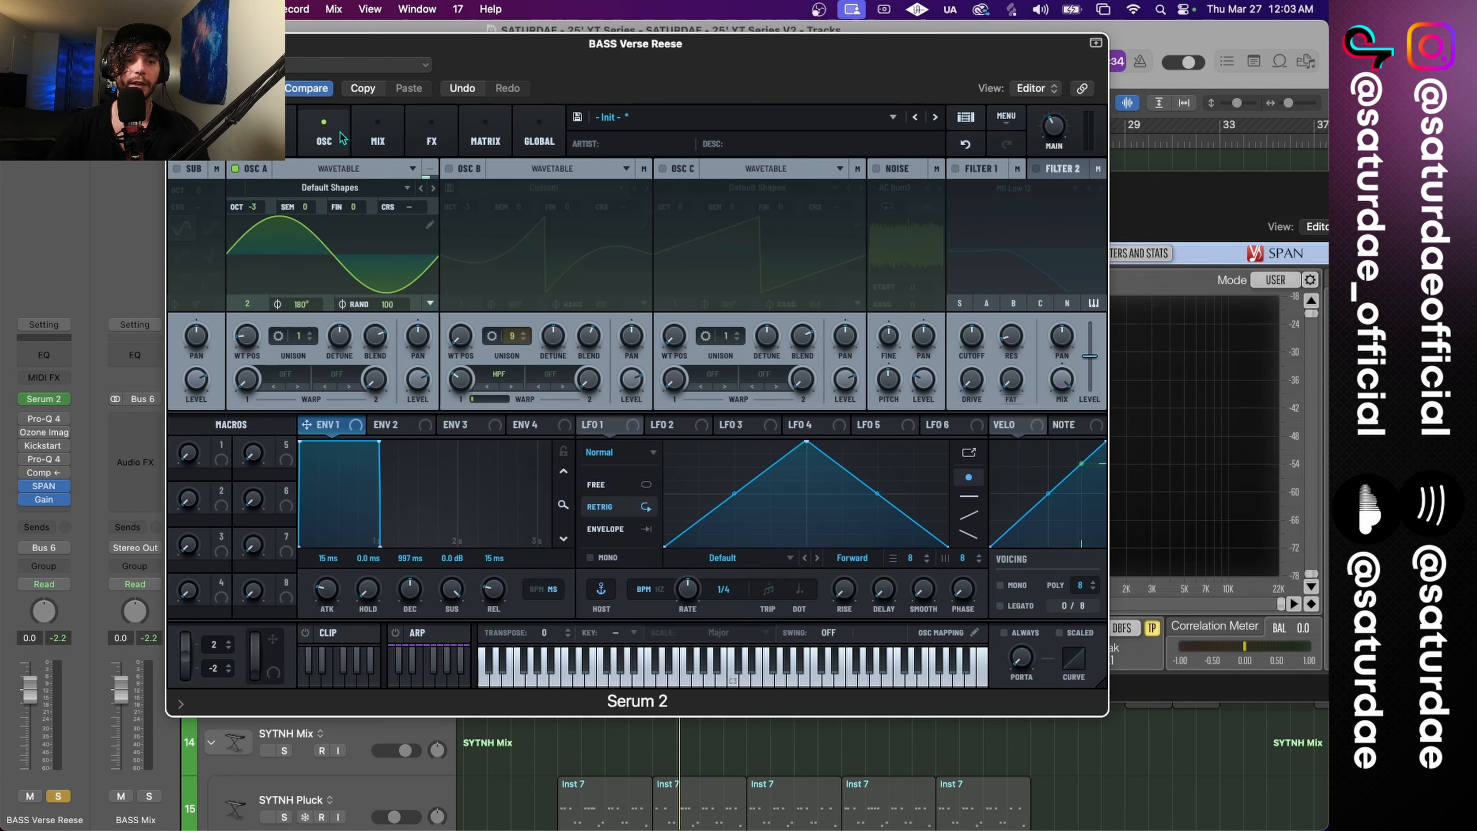
{"action": "left_click", "coordinate": [373, 136]}
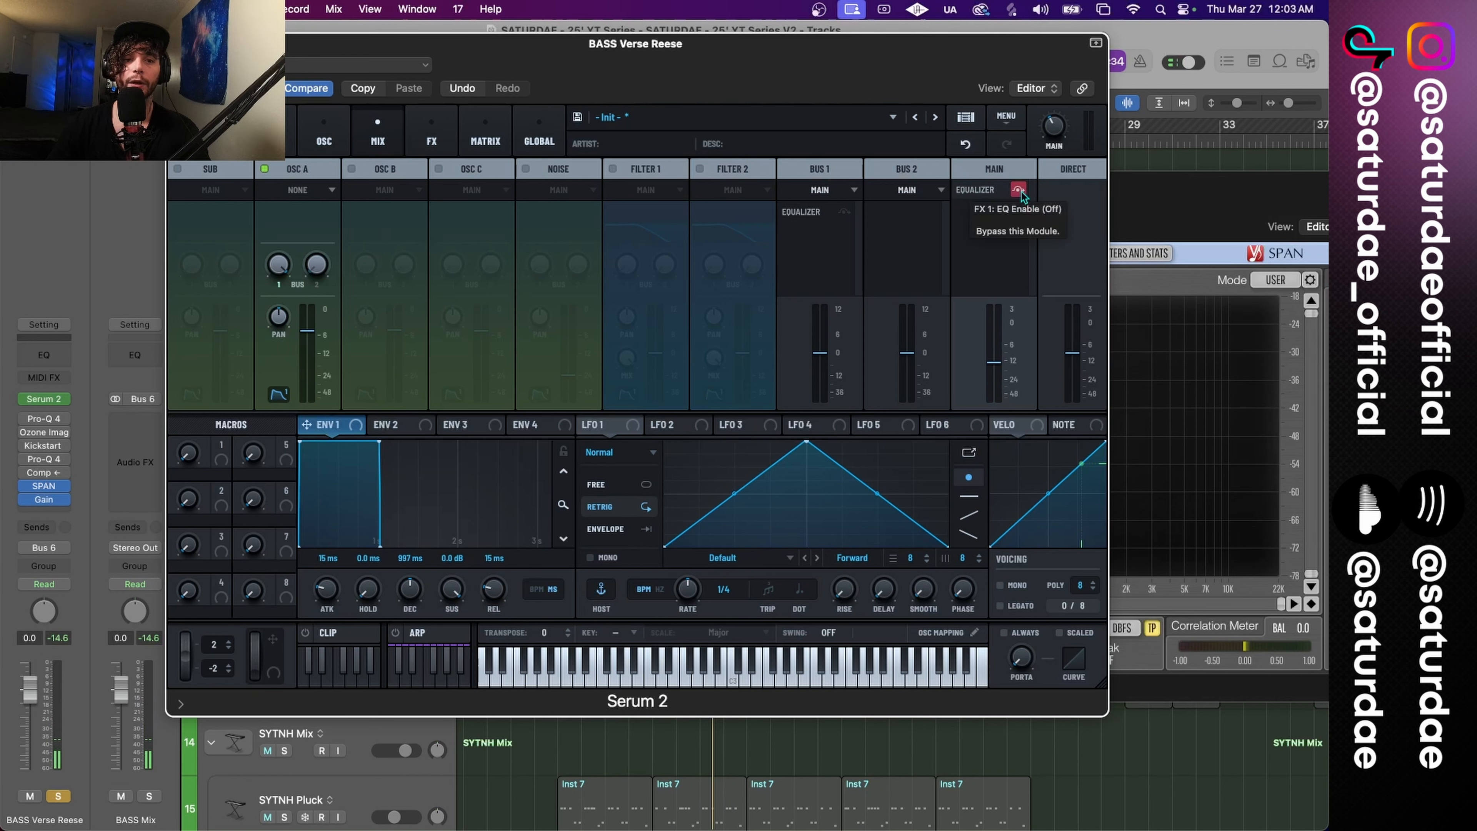
Step: Remove the equalizer from bus 1's effects
{"action": "left_click", "coordinate": [433, 134]}
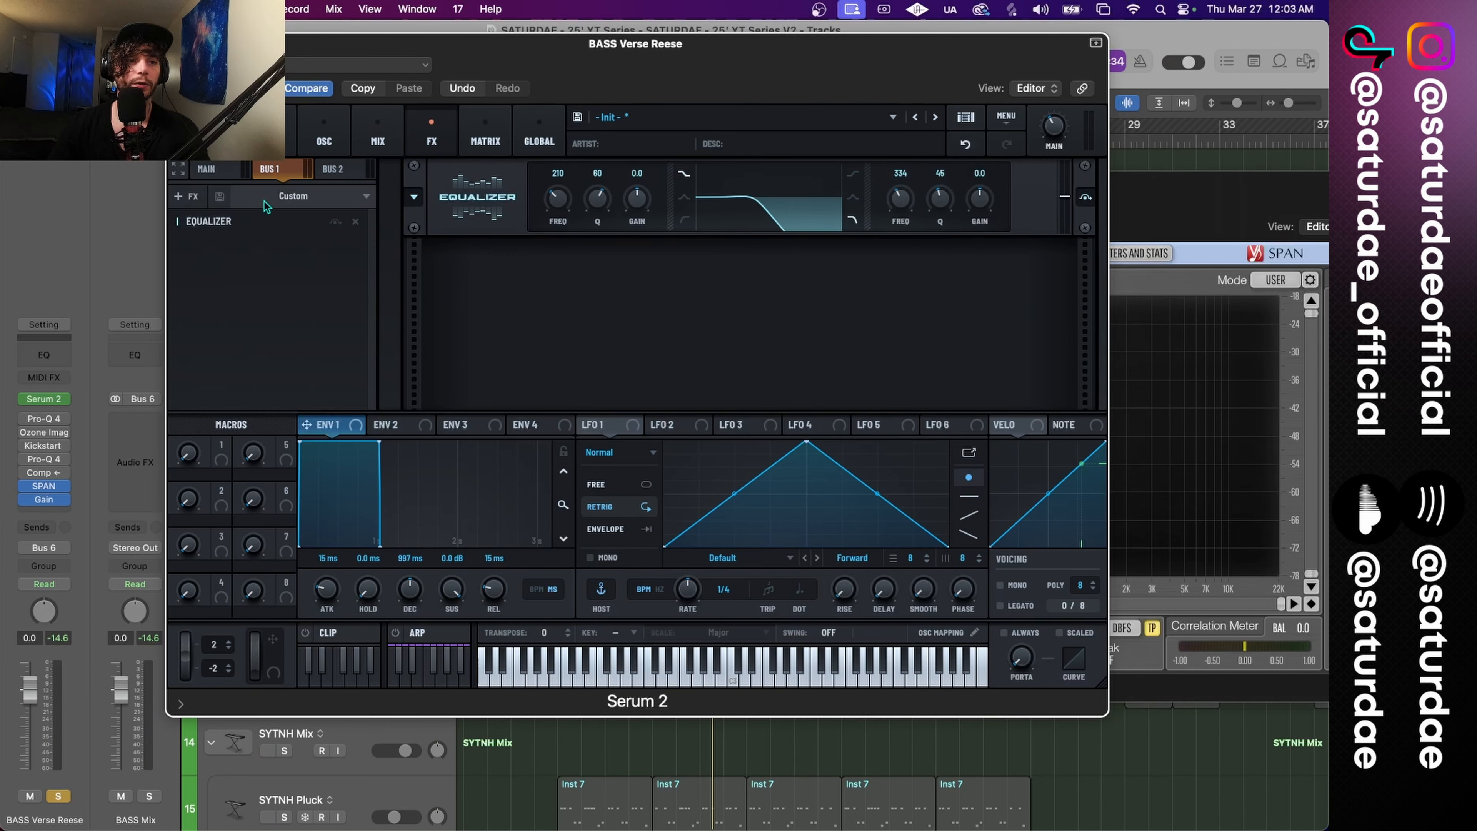
{"action": "left_click", "coordinate": [355, 222]}
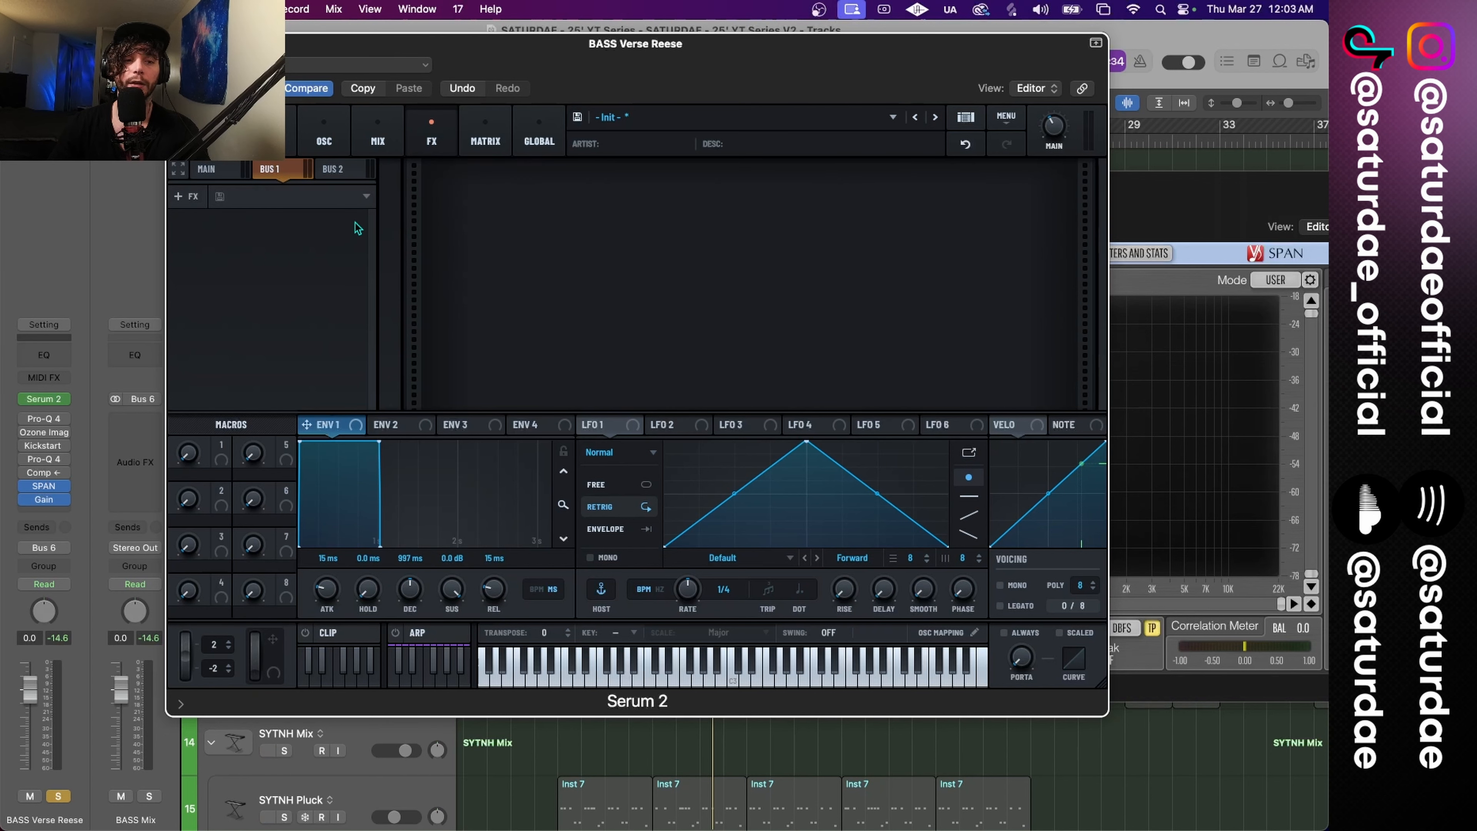
Step: Re-enable oscillator B and lower the main volume to 28%
{"action": "left_click", "coordinate": [324, 134]}
{"action": "left_click", "coordinate": [449, 169]}
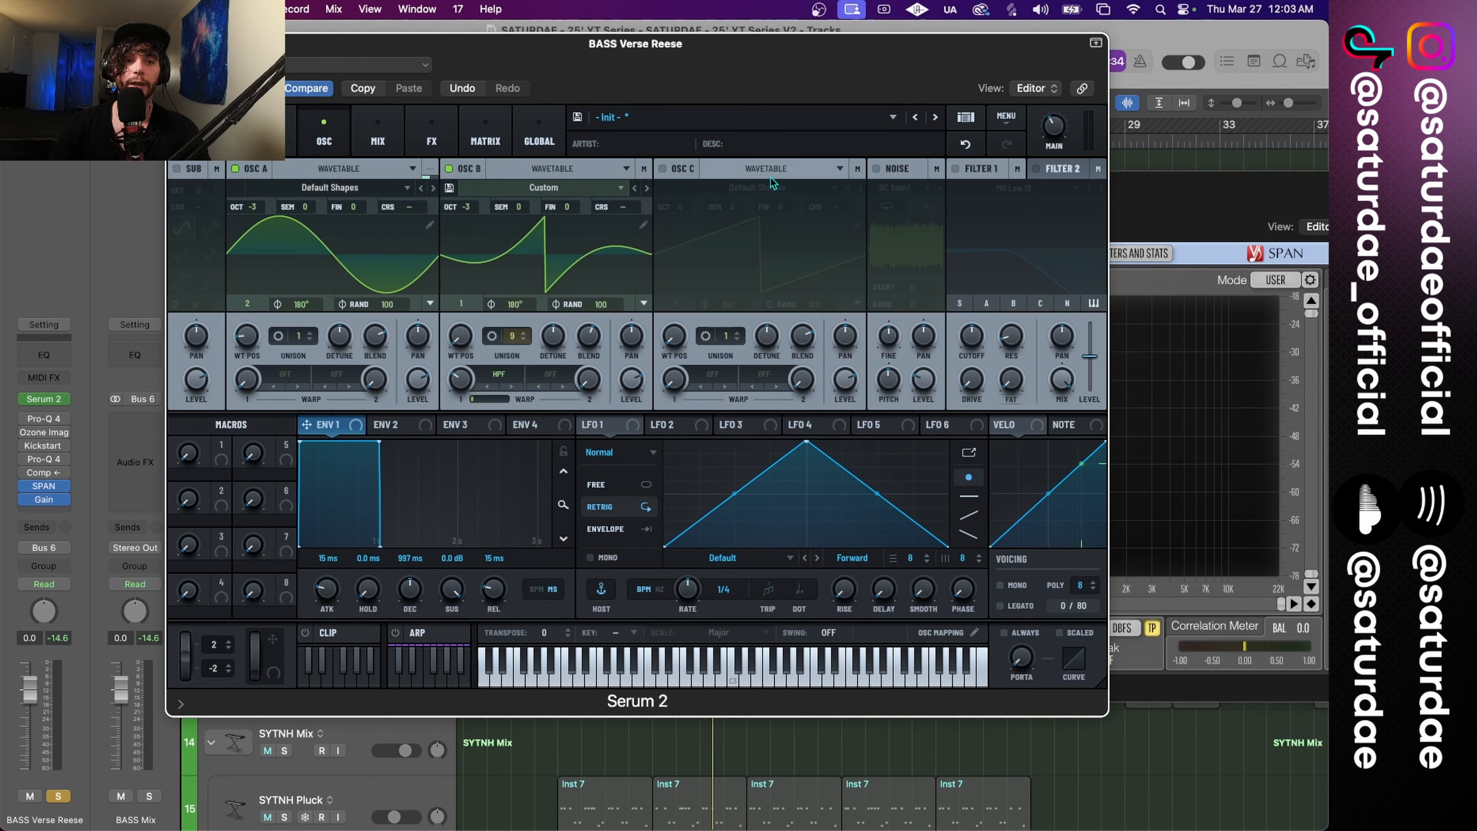
{"action": "left_click_drag", "start_coordinate": [1063, 136], "coordinate": [1064, 148]}
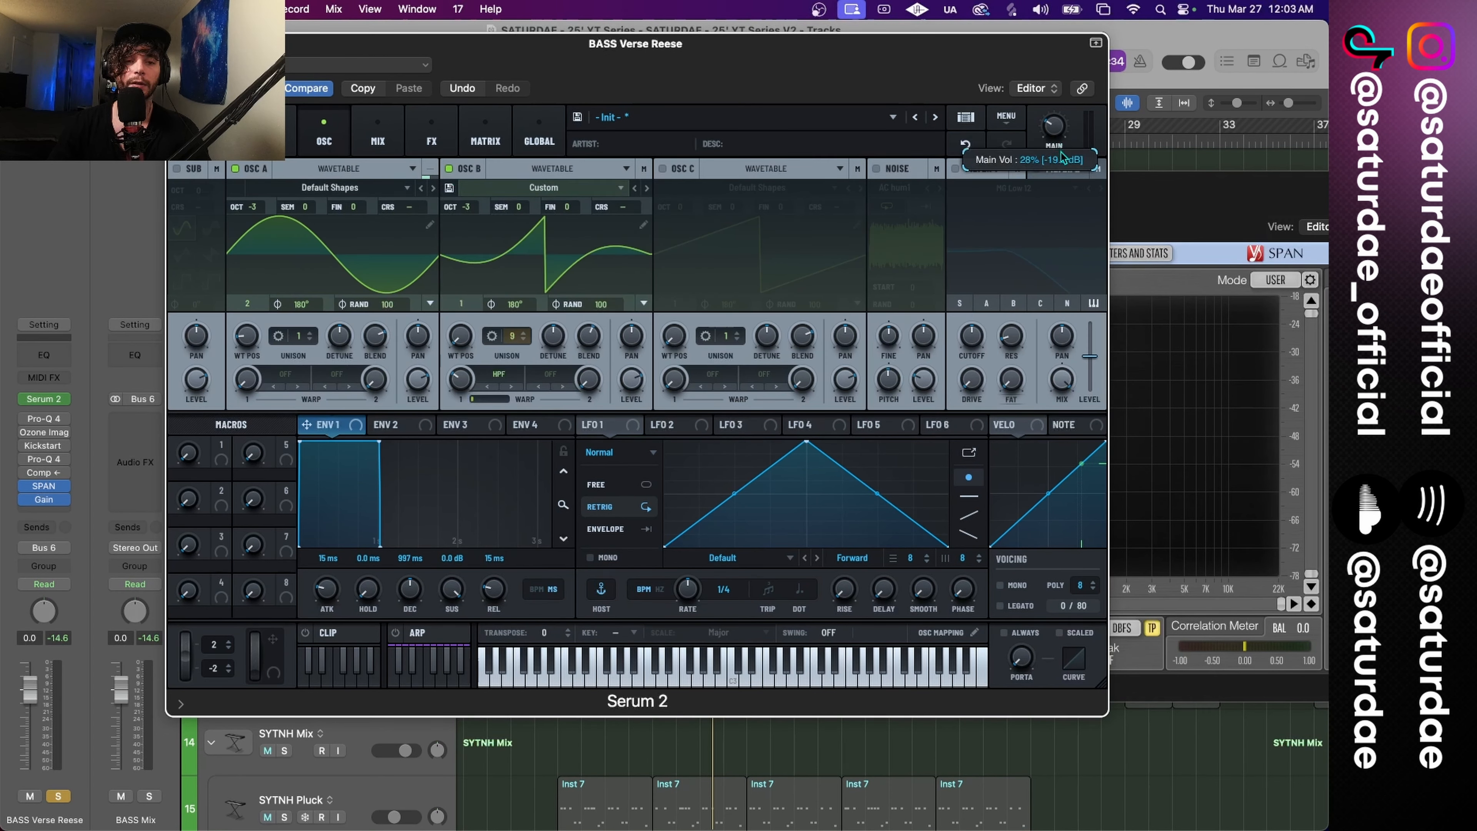
Step: Route oscillator B's output fully to filter 1 in the mixer and switch filter 1 on
{"action": "key", "text": "space"}
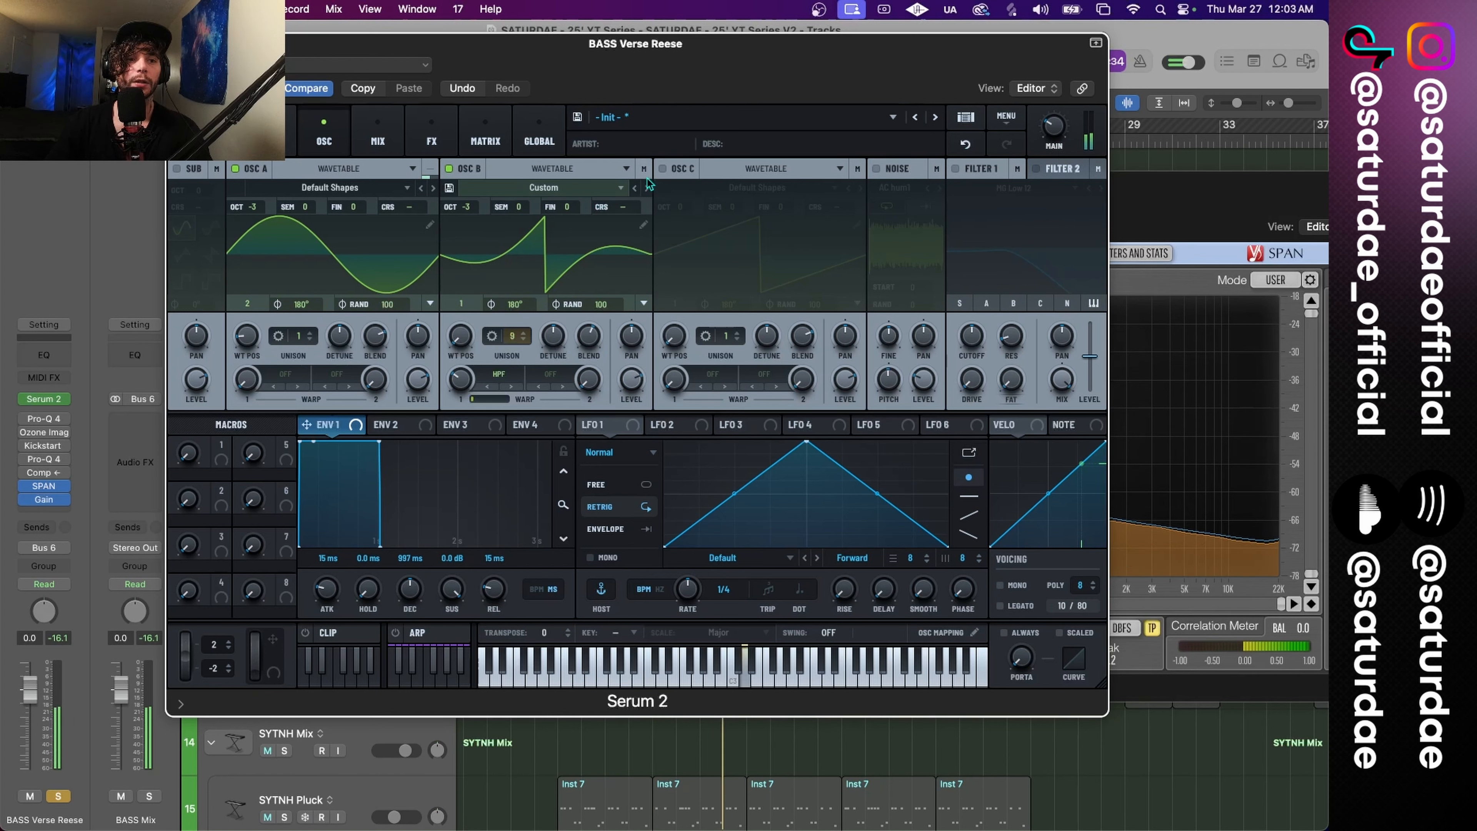
{"action": "left_click", "coordinate": [379, 134]}
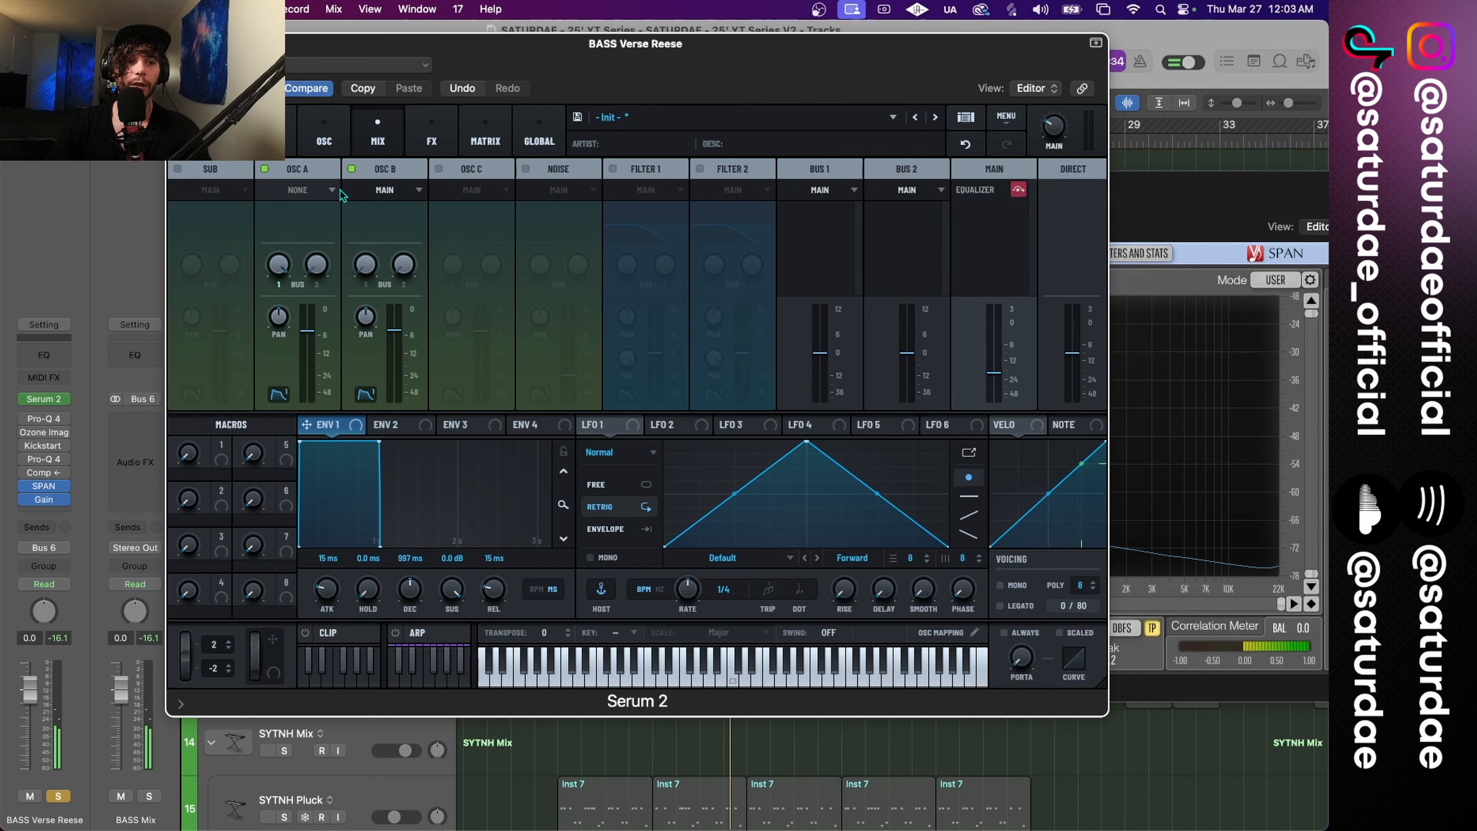
{"action": "left_click", "coordinate": [409, 191]}
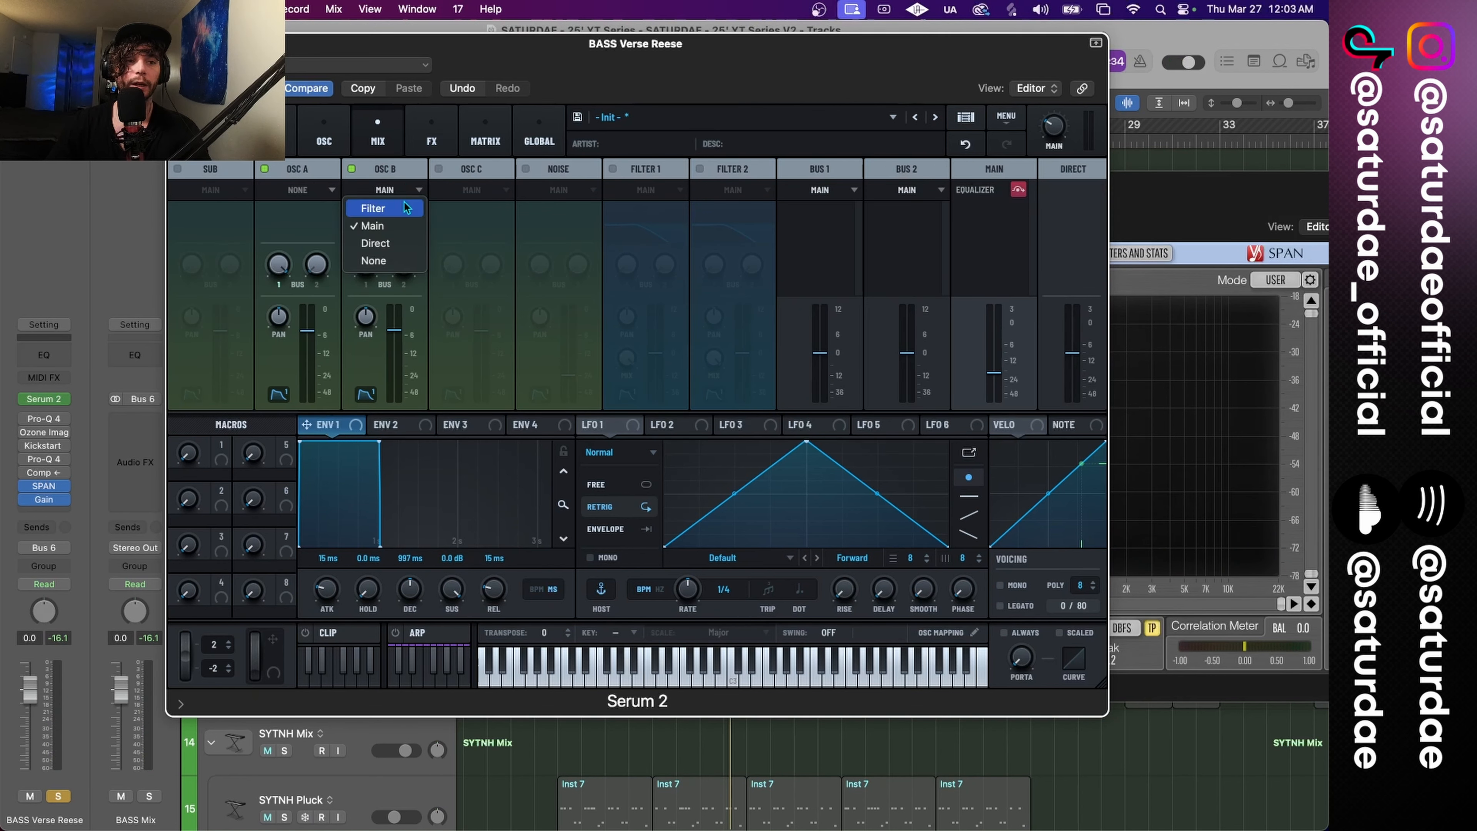
{"action": "left_click", "coordinate": [404, 202]}
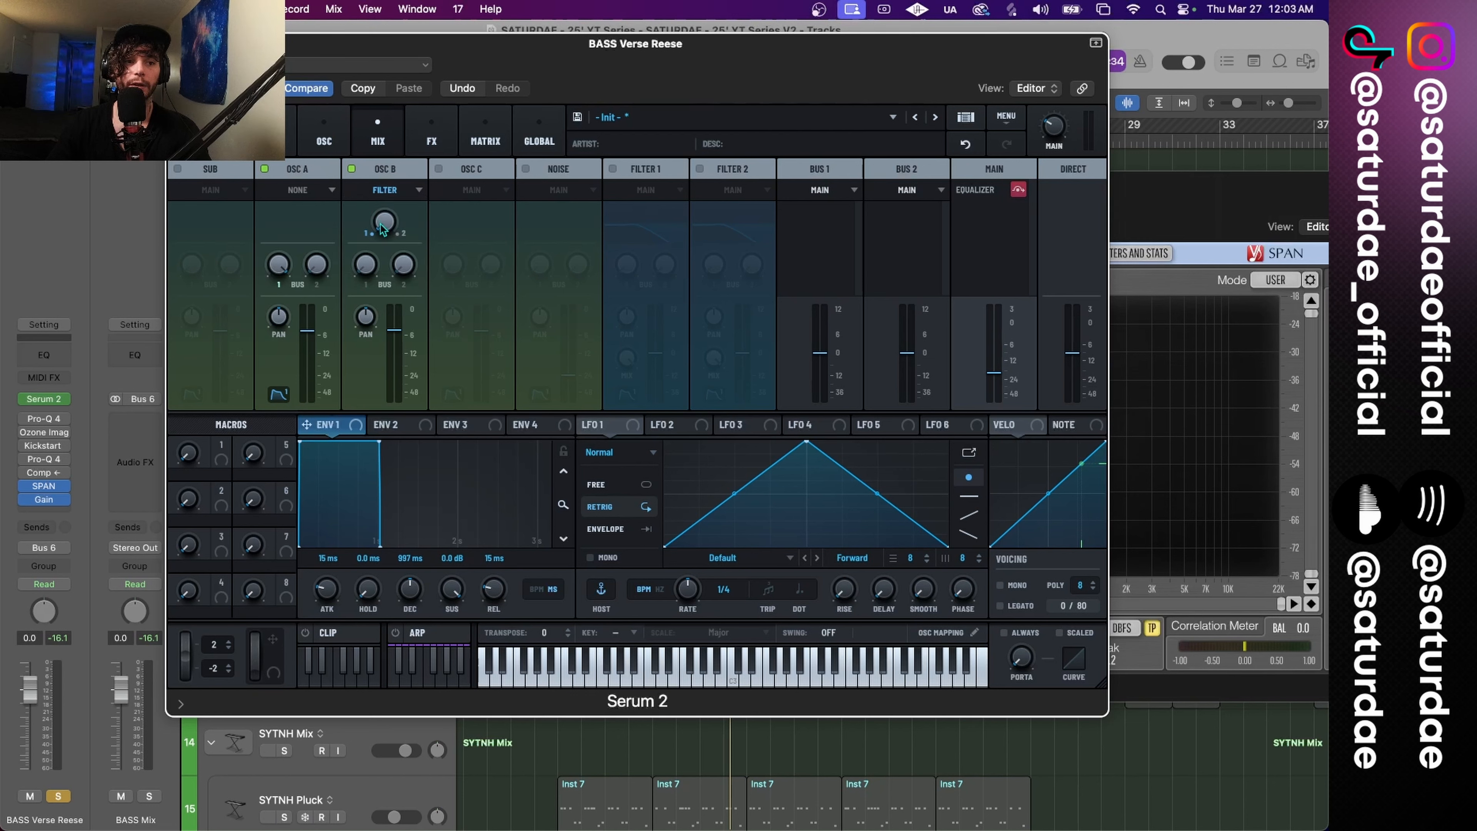
{"action": "left_click_drag", "start_coordinate": [384, 229], "coordinate": [418, 367]}
{"action": "left_click", "coordinate": [324, 135]}
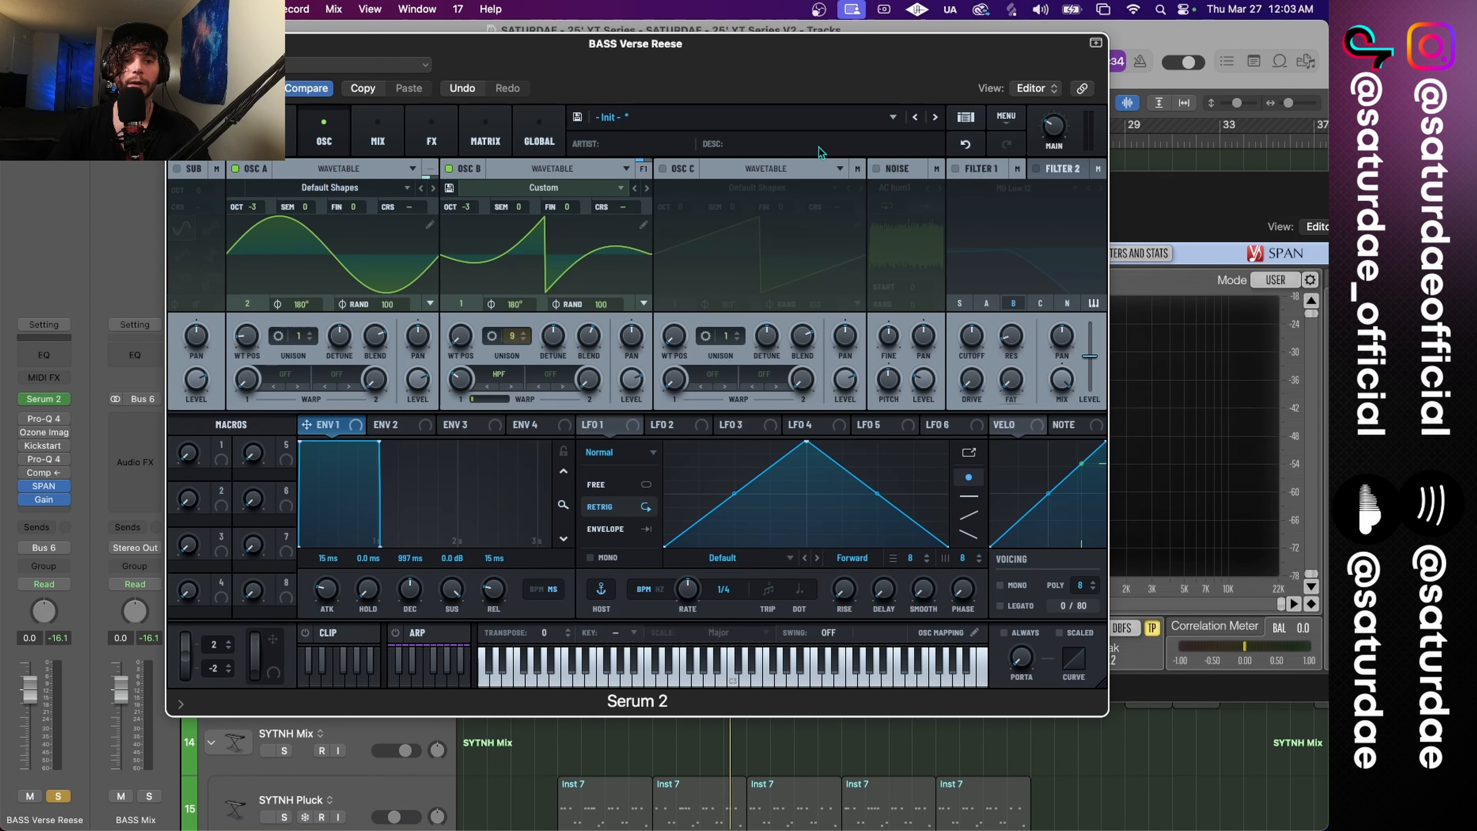
{"action": "left_click", "coordinate": [1021, 306]}
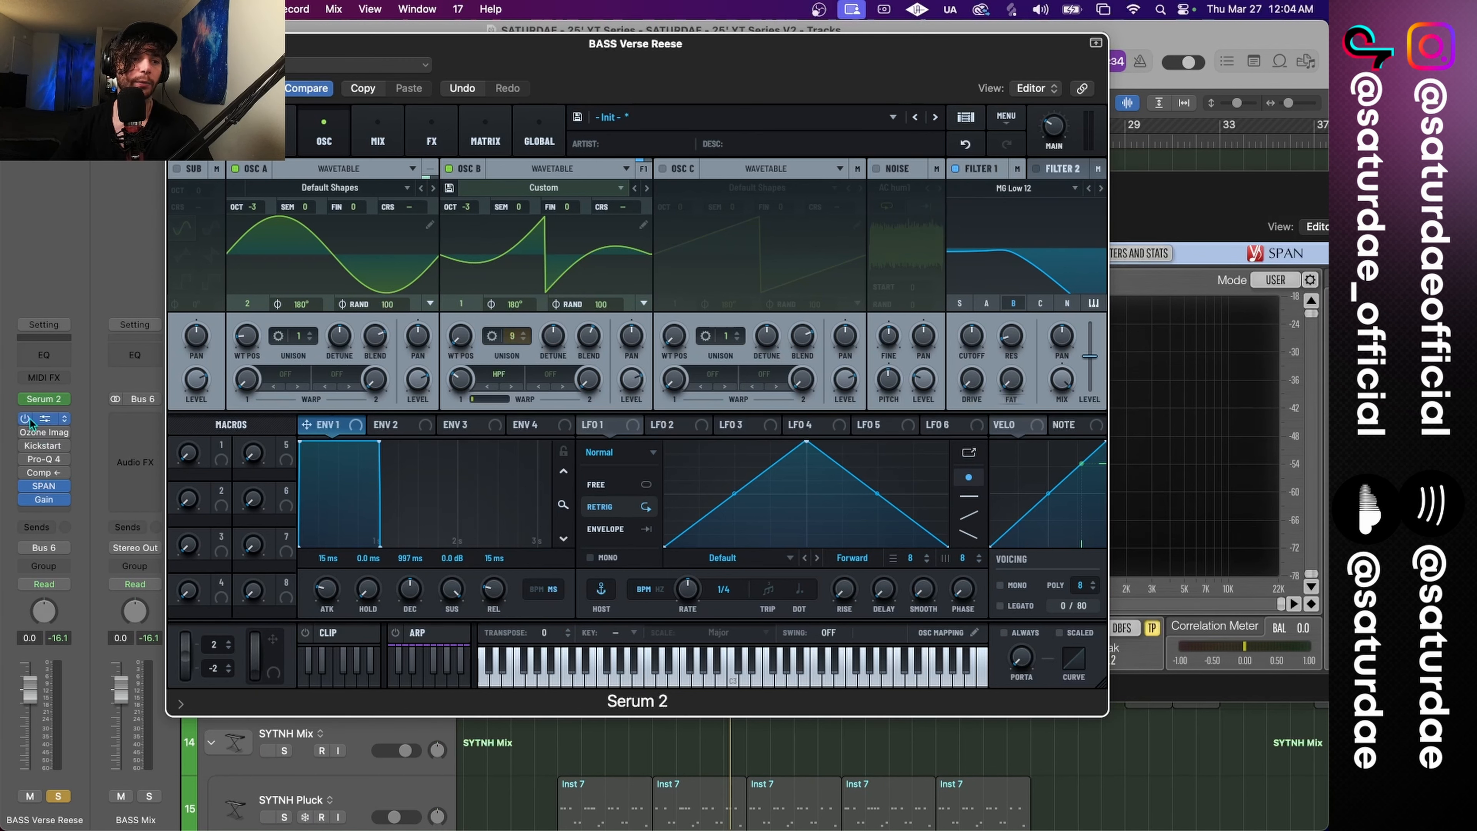
Step: Try a brickwall low cut at 52.672 Hz in the bass channel's first Pro-Q 4, and remove that band
{"action": "left_click", "coordinate": [46, 422]}
{"action": "mouse_move", "coordinate": [771, 444]}
{"action": "left_click", "coordinate": [765, 407]}
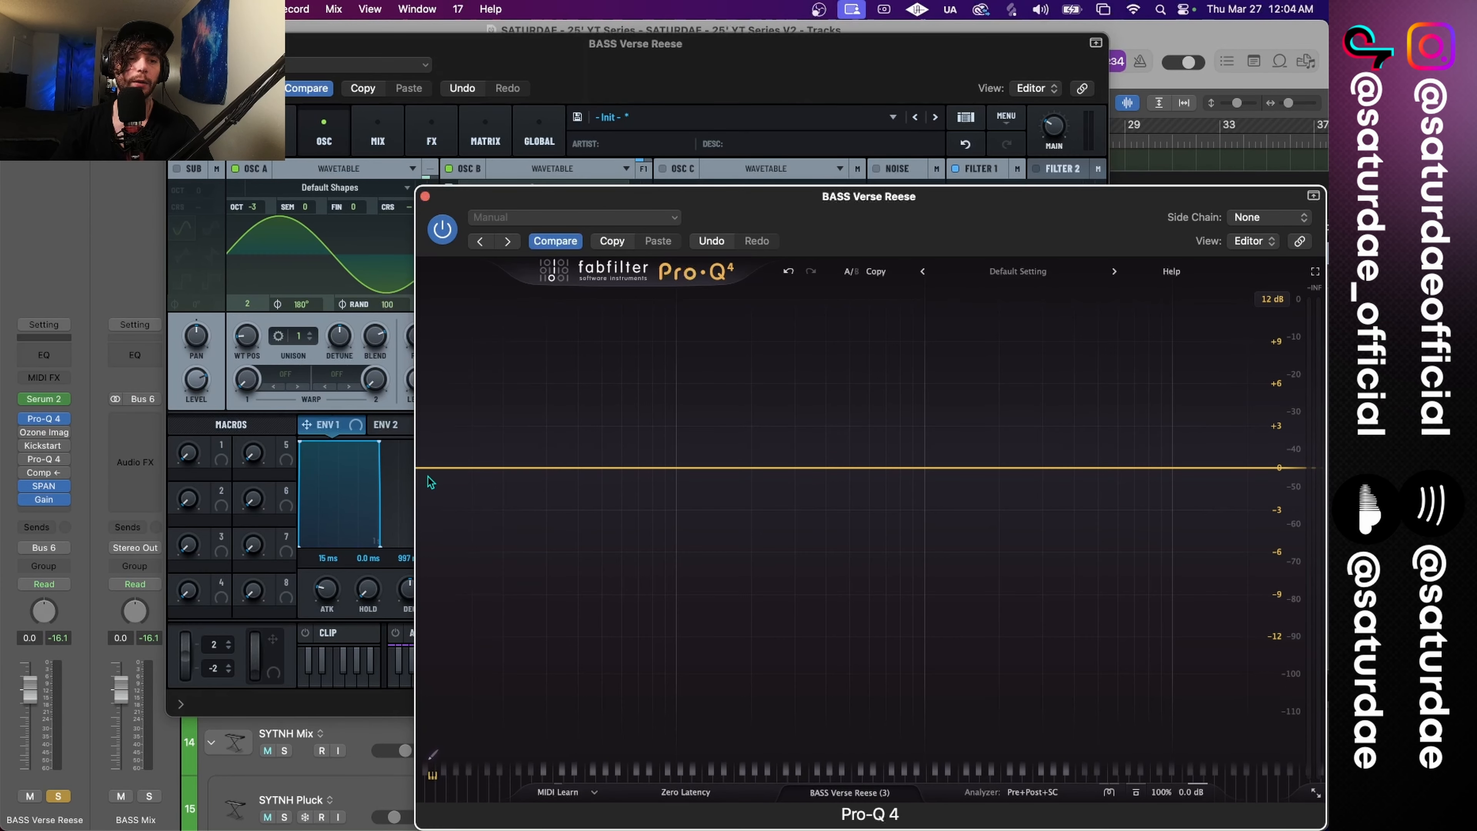
{"action": "left_click_drag", "start_coordinate": [437, 475], "coordinate": [609, 472]}
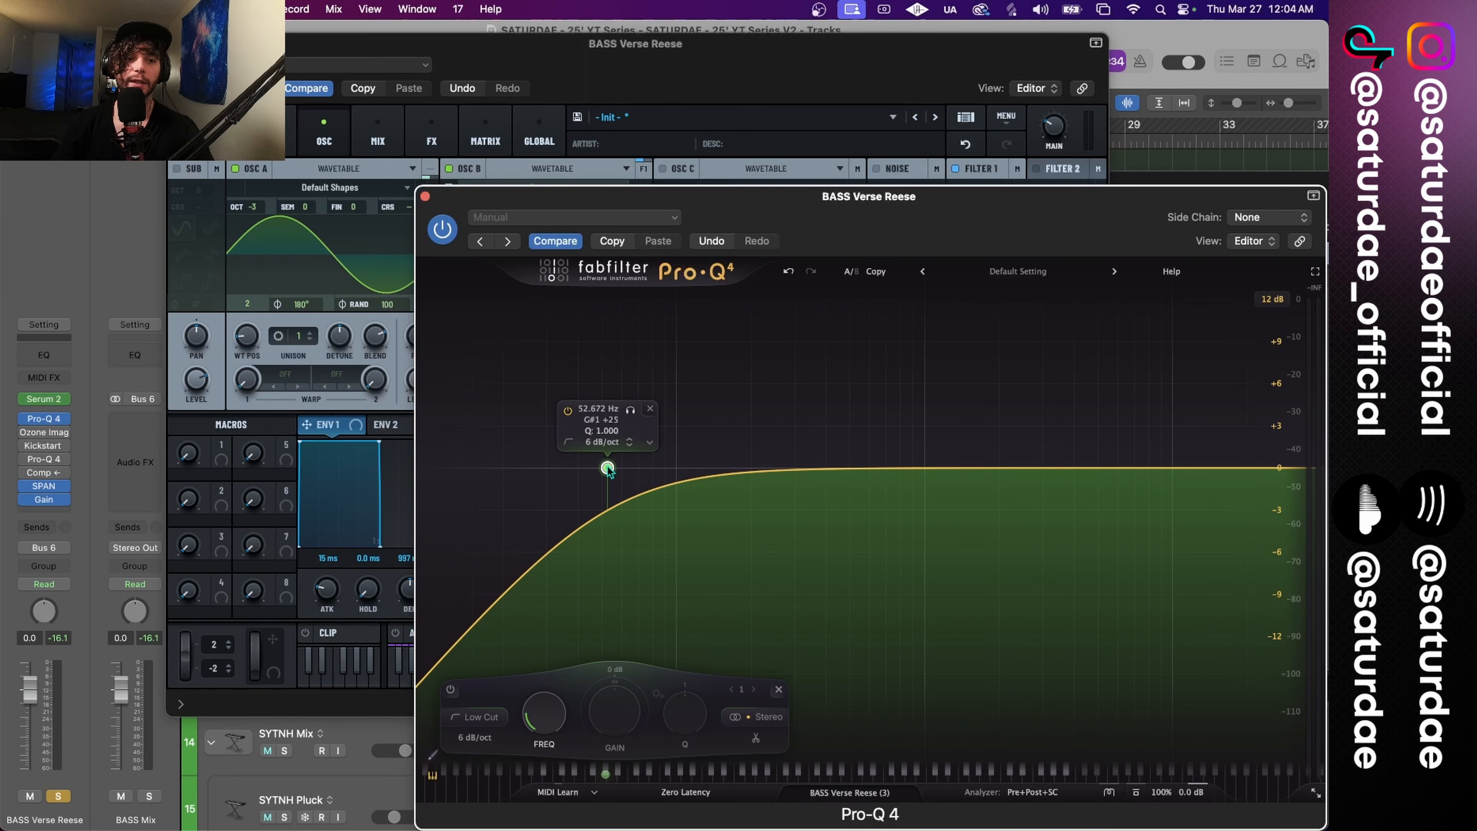
{"action": "scroll", "coordinate": [608, 470], "scroll_direction": "up", "scroll_amount": 4}
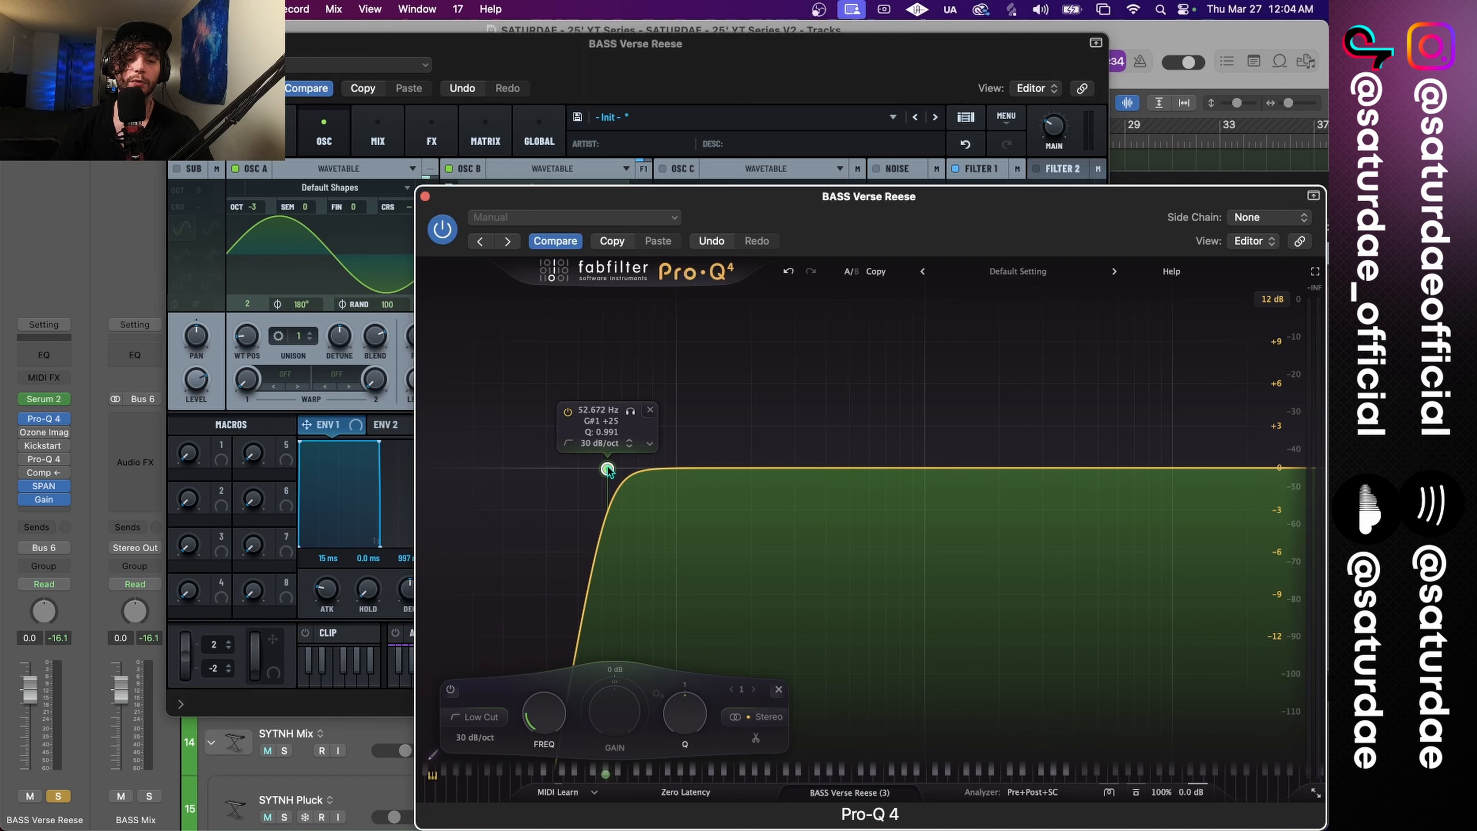
{"action": "scroll", "coordinate": [607, 470], "scroll_direction": "up", "scroll_amount": 3}
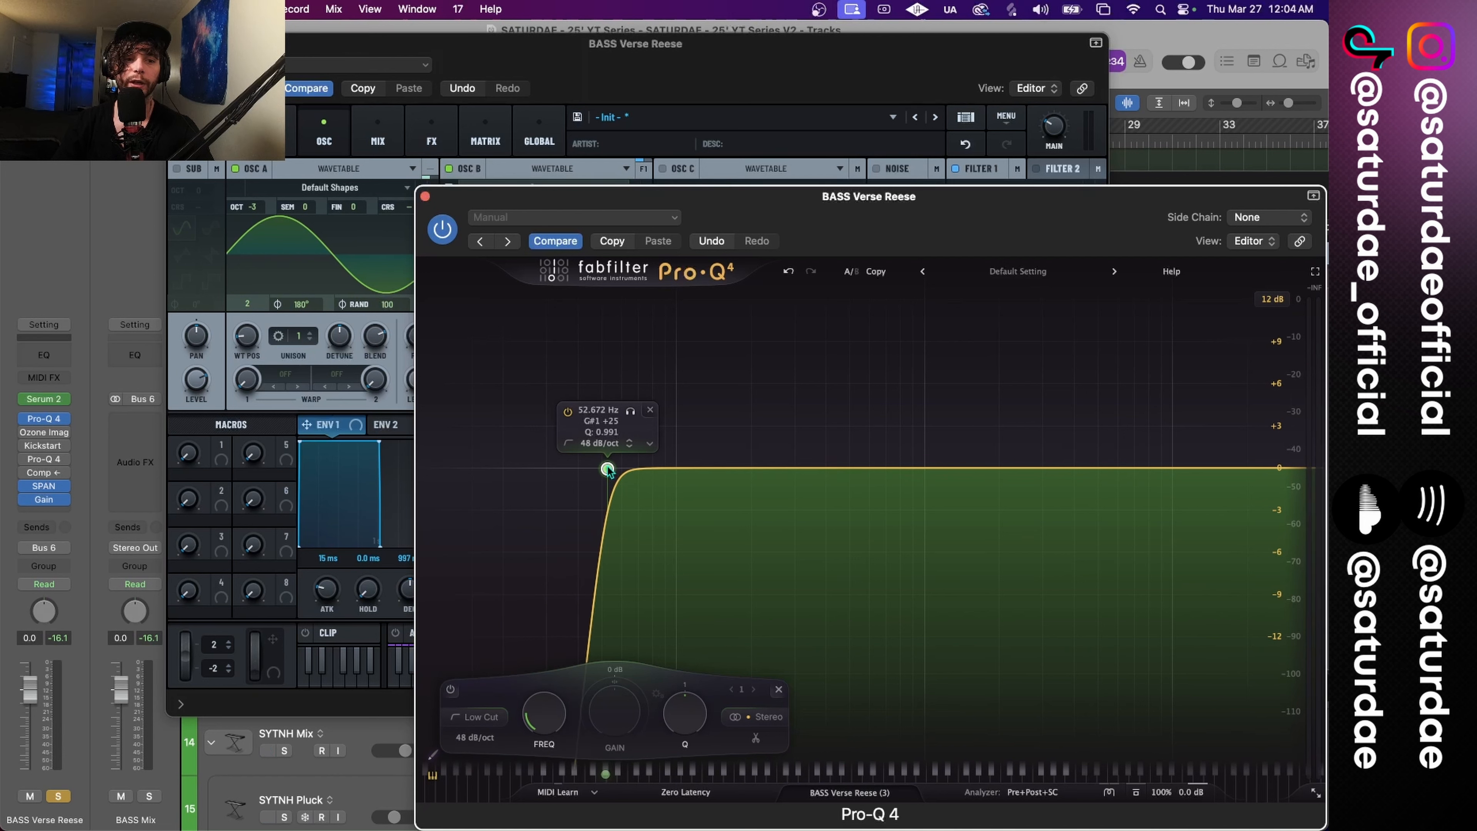
{"action": "scroll", "coordinate": [608, 470], "scroll_direction": "up", "scroll_amount": 3}
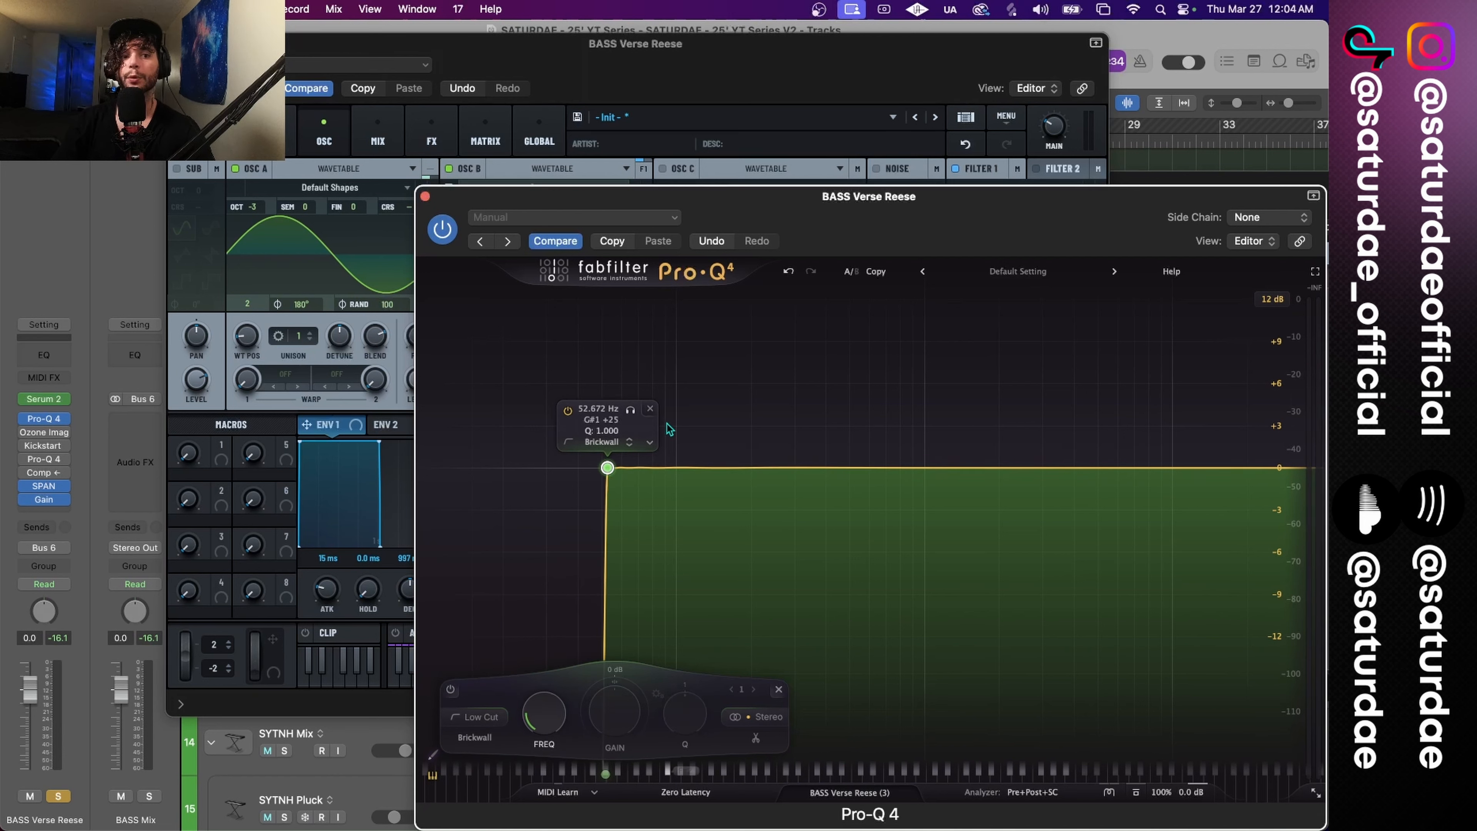
{"action": "left_click", "coordinate": [650, 409]}
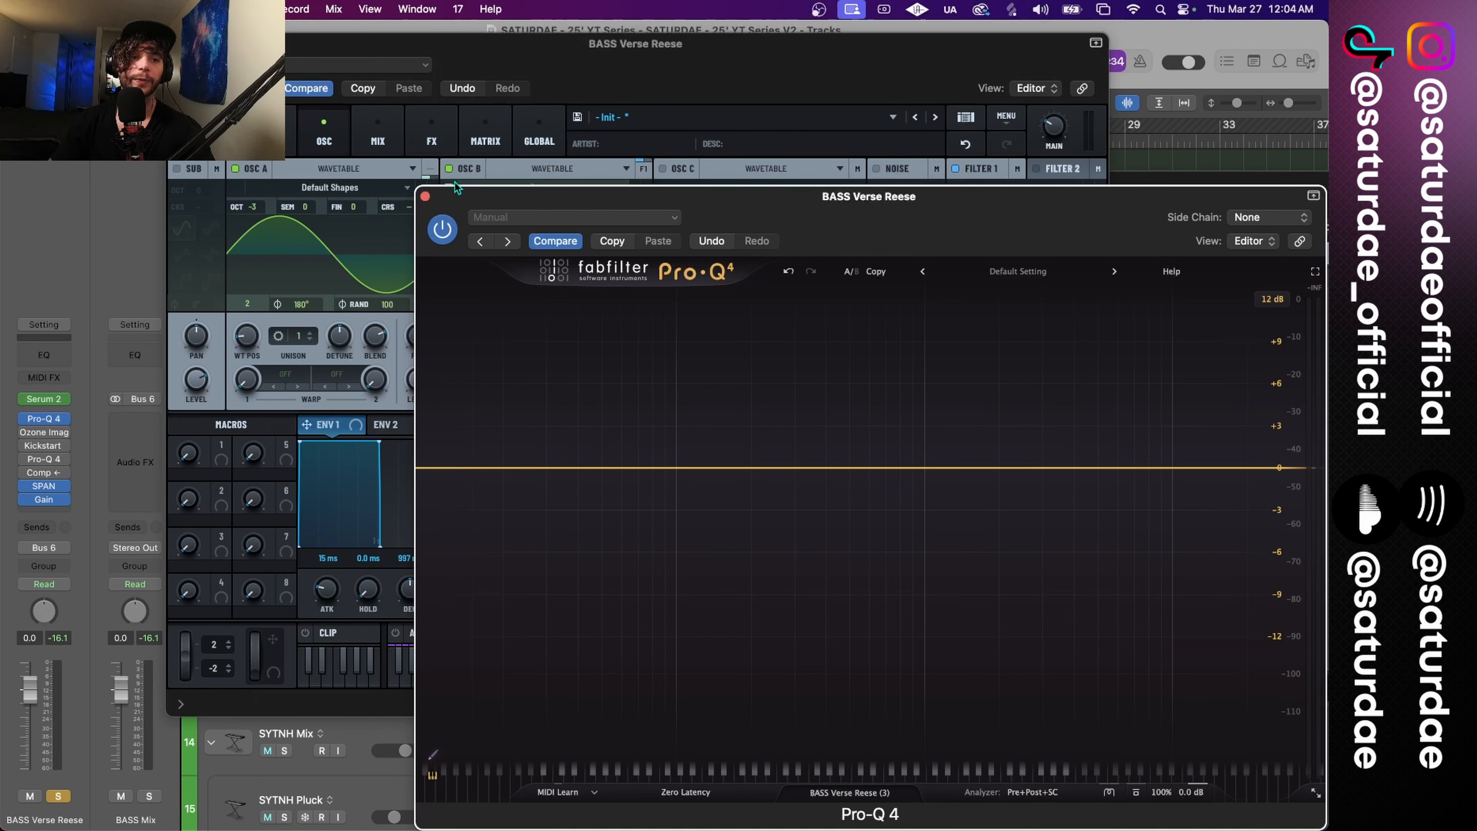
{"action": "left_click", "coordinate": [426, 198]}
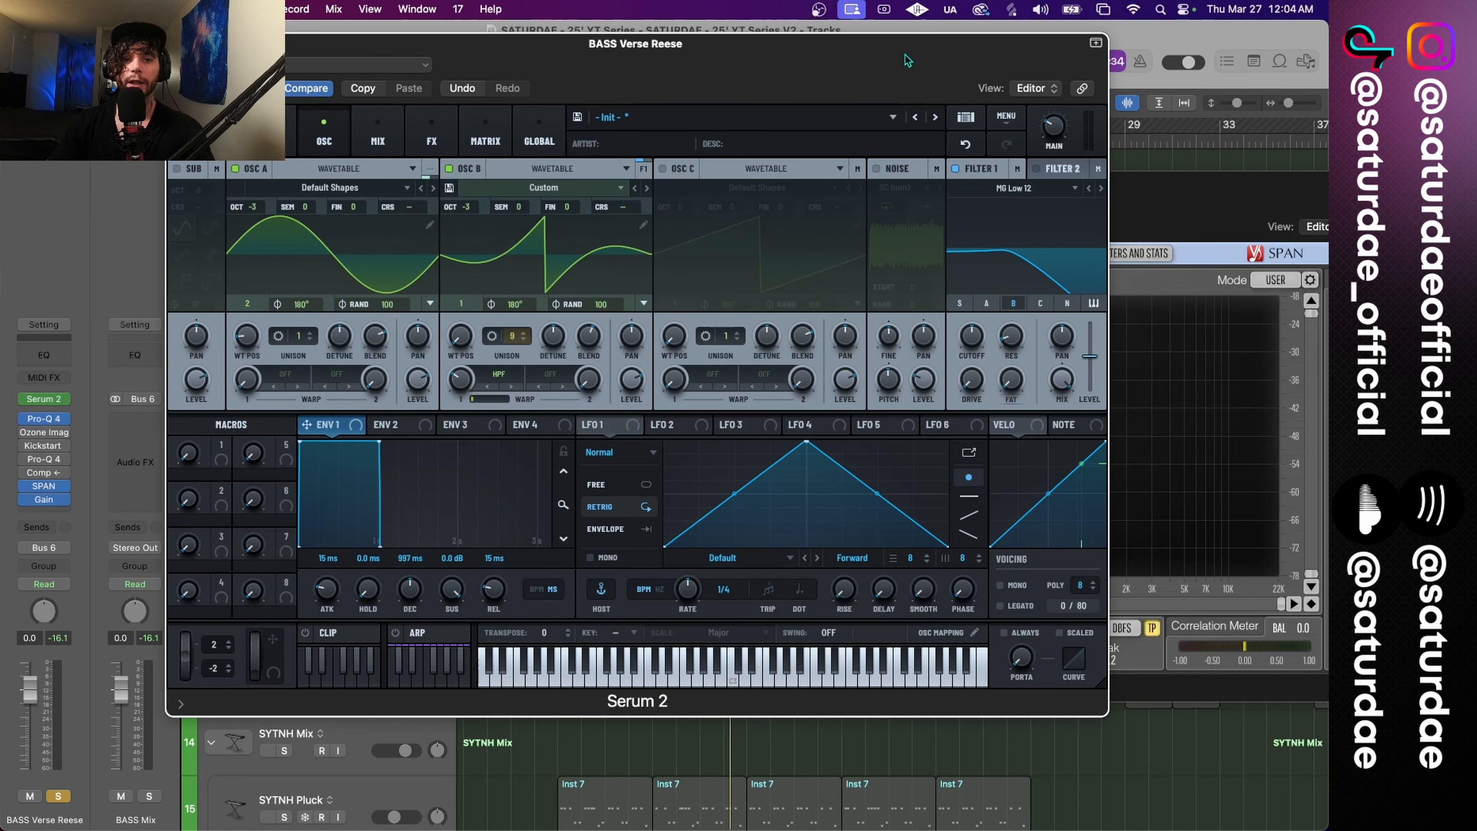
Step: Sweep filter 1's cutoff fully open and bring it down to 2489 Hz
{"action": "left_click_drag", "start_coordinate": [906, 58], "coordinate": [849, 48]}
{"action": "left_click_drag", "start_coordinate": [918, 342], "coordinate": [924, 262]}
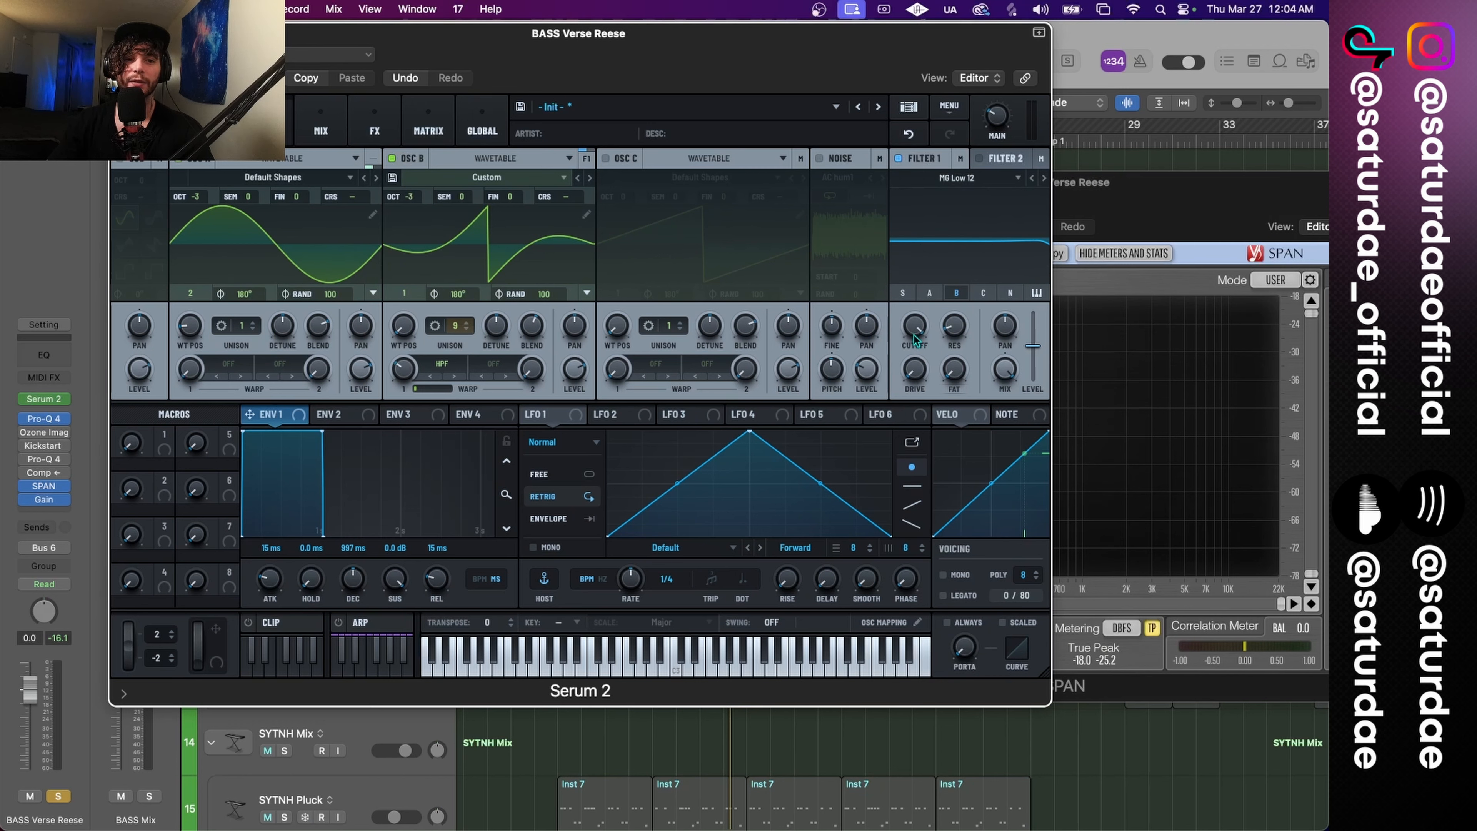
{"action": "left_click_drag", "start_coordinate": [914, 333], "coordinate": [916, 381]}
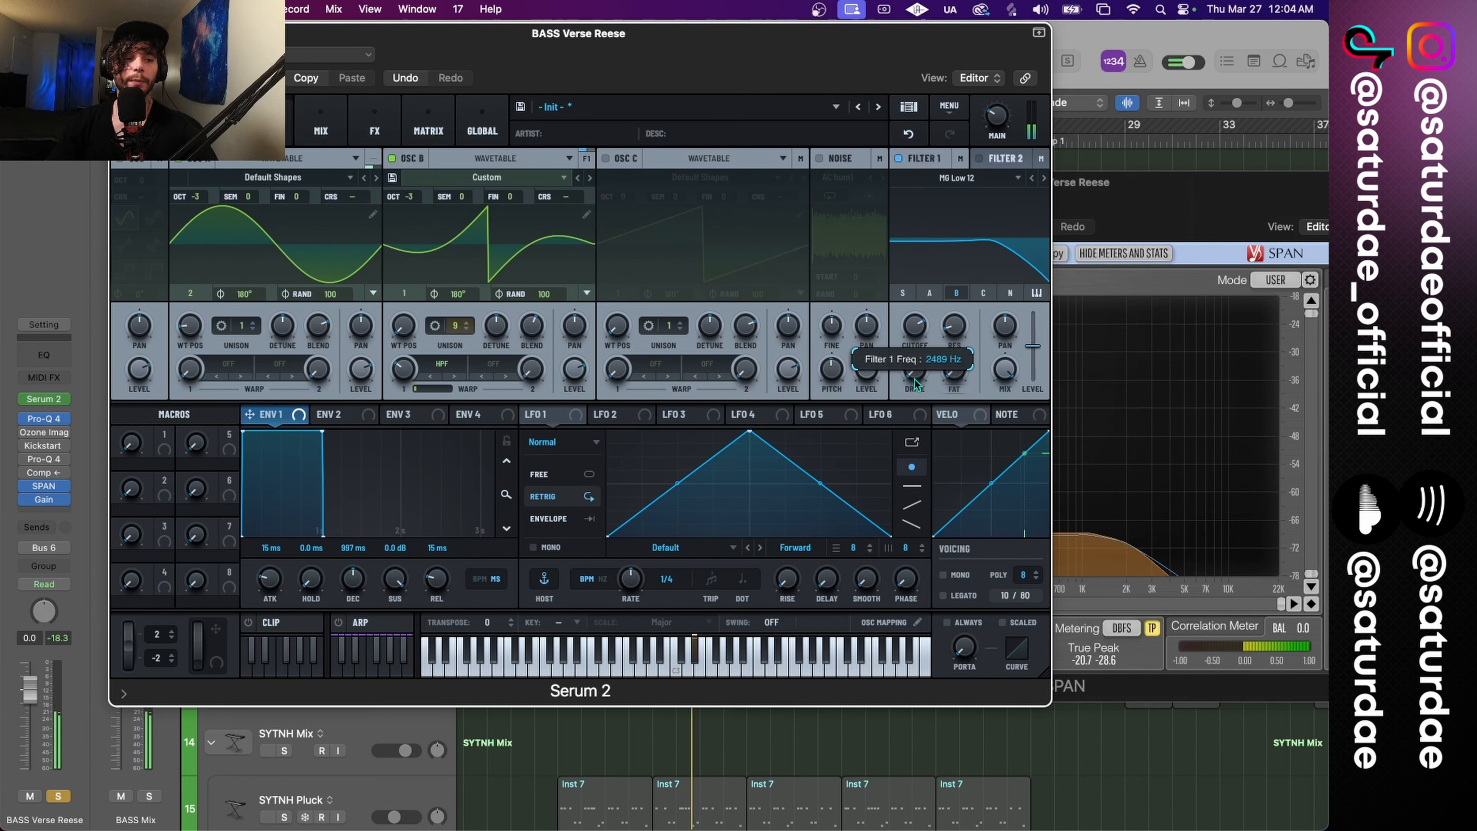
Step: Unsolo the bass to hear it in the full mix, and rebalance both oscillator levels with a slightly higher filter 1 cutoff
{"action": "key", "text": "s"}
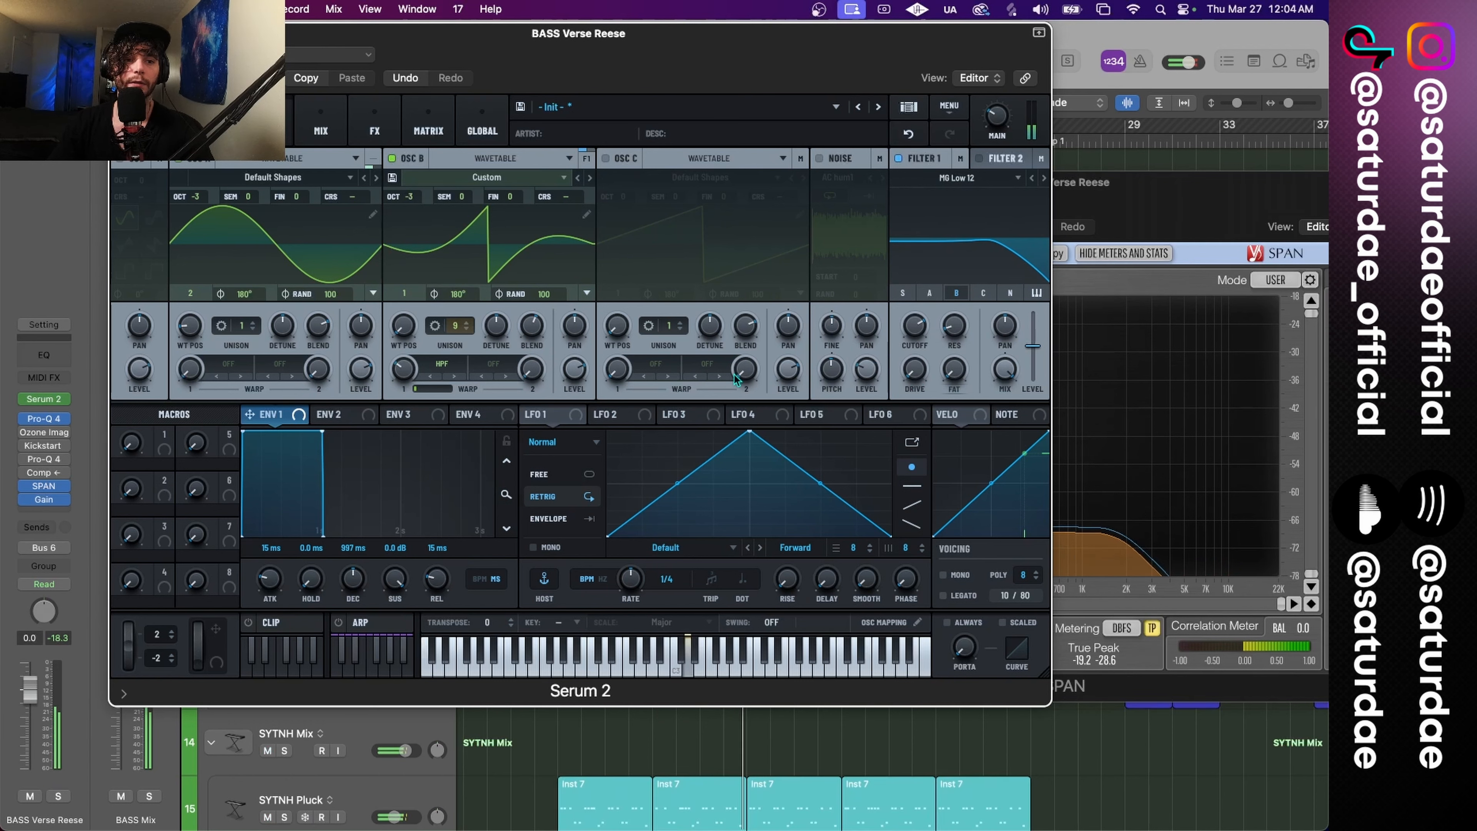
{"action": "left_click_drag", "start_coordinate": [575, 375], "coordinate": [587, 163]}
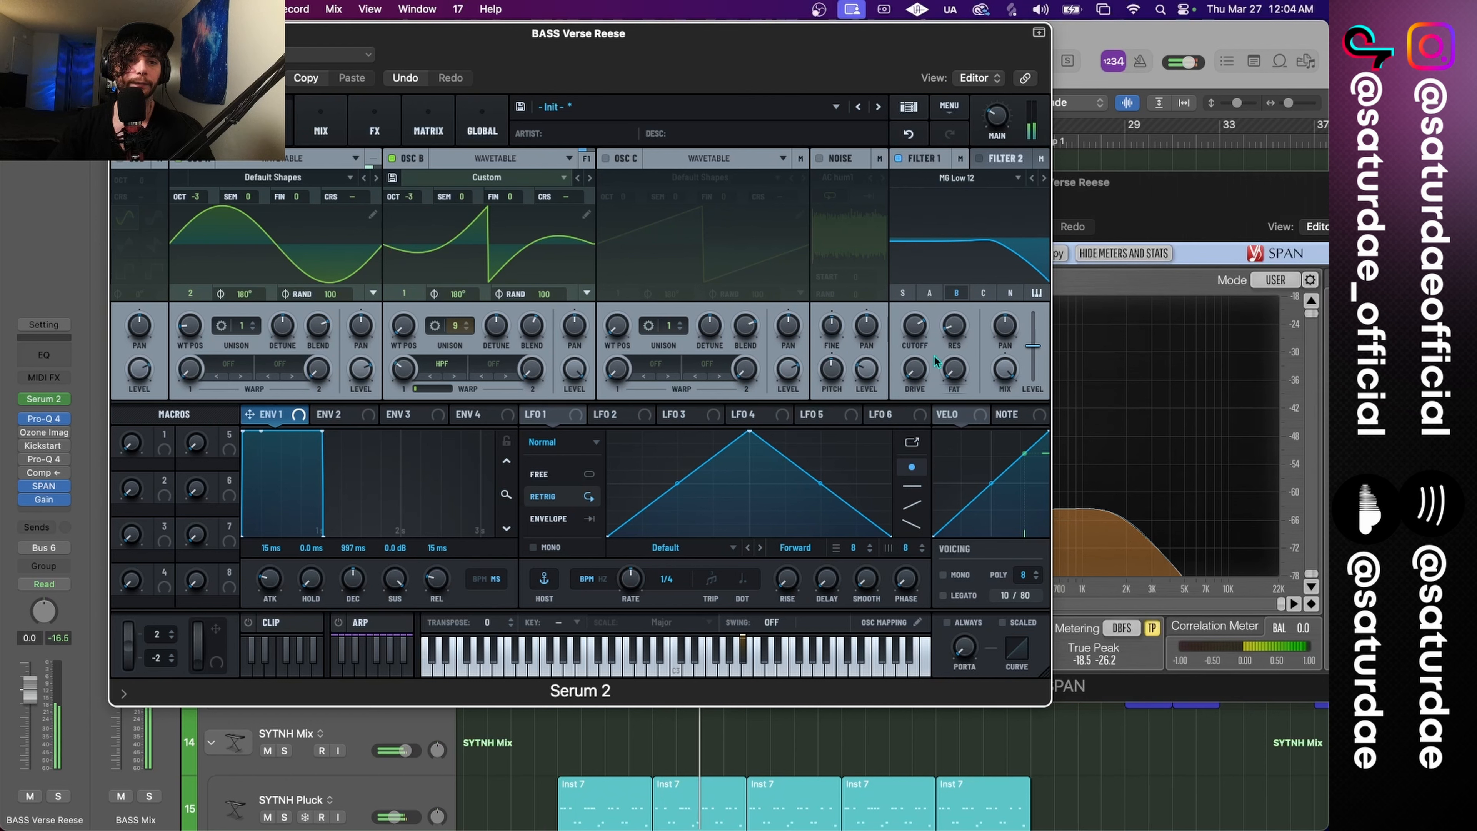
{"action": "left_click_drag", "start_coordinate": [917, 325], "coordinate": [919, 310]}
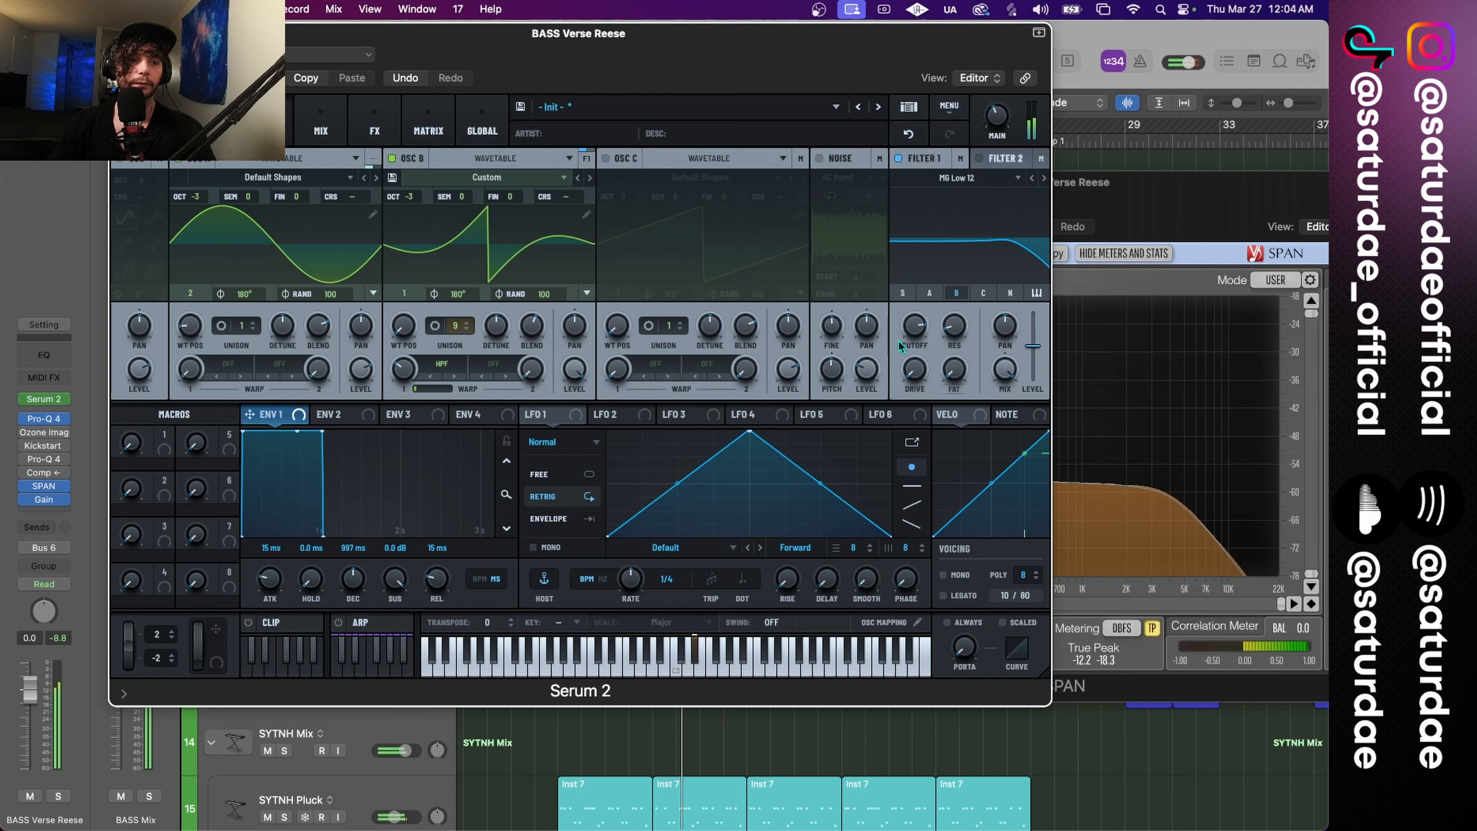
{"action": "left_click_drag", "start_coordinate": [364, 384], "coordinate": [363, 396]}
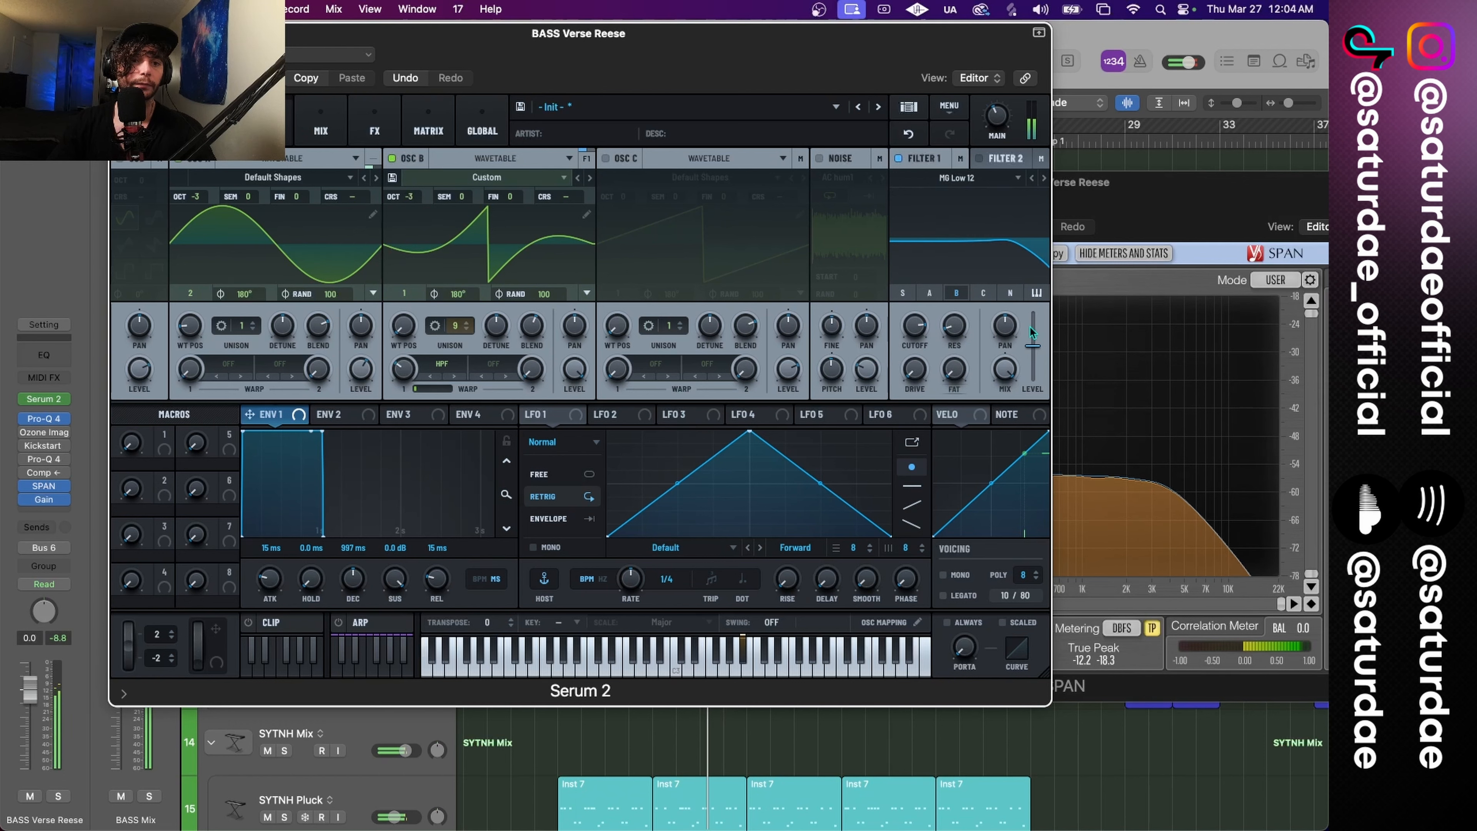
Step: Lower filter 1's cutoff and set the main volume to 41%
{"action": "left_click_drag", "start_coordinate": [1009, 110], "coordinate": [1009, 100]}
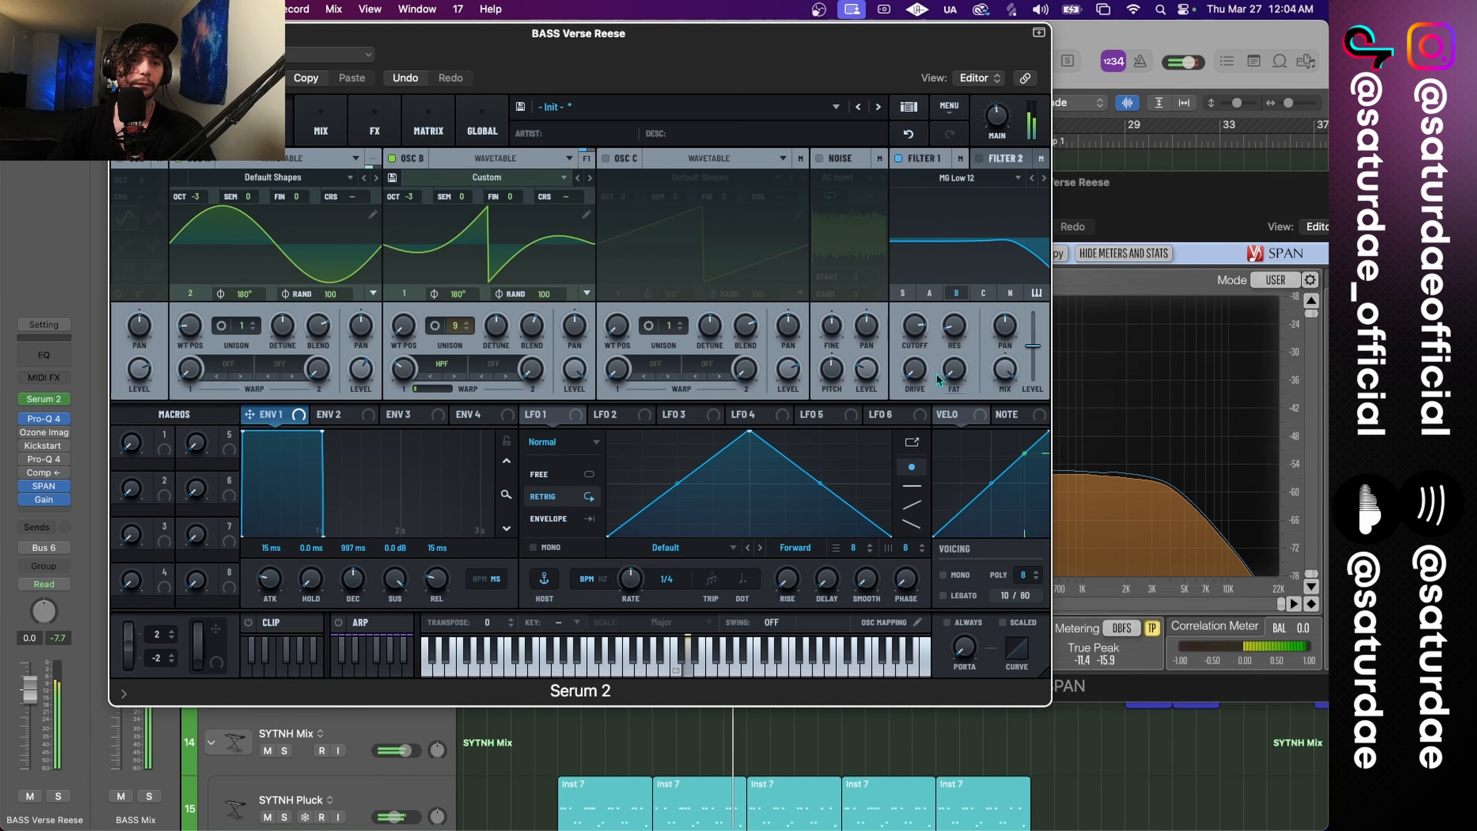
{"action": "left_click_drag", "start_coordinate": [918, 330], "coordinate": [918, 367]}
{"action": "key", "text": "space"}
{"action": "left_click_drag", "start_coordinate": [998, 116], "coordinate": [998, 124]}
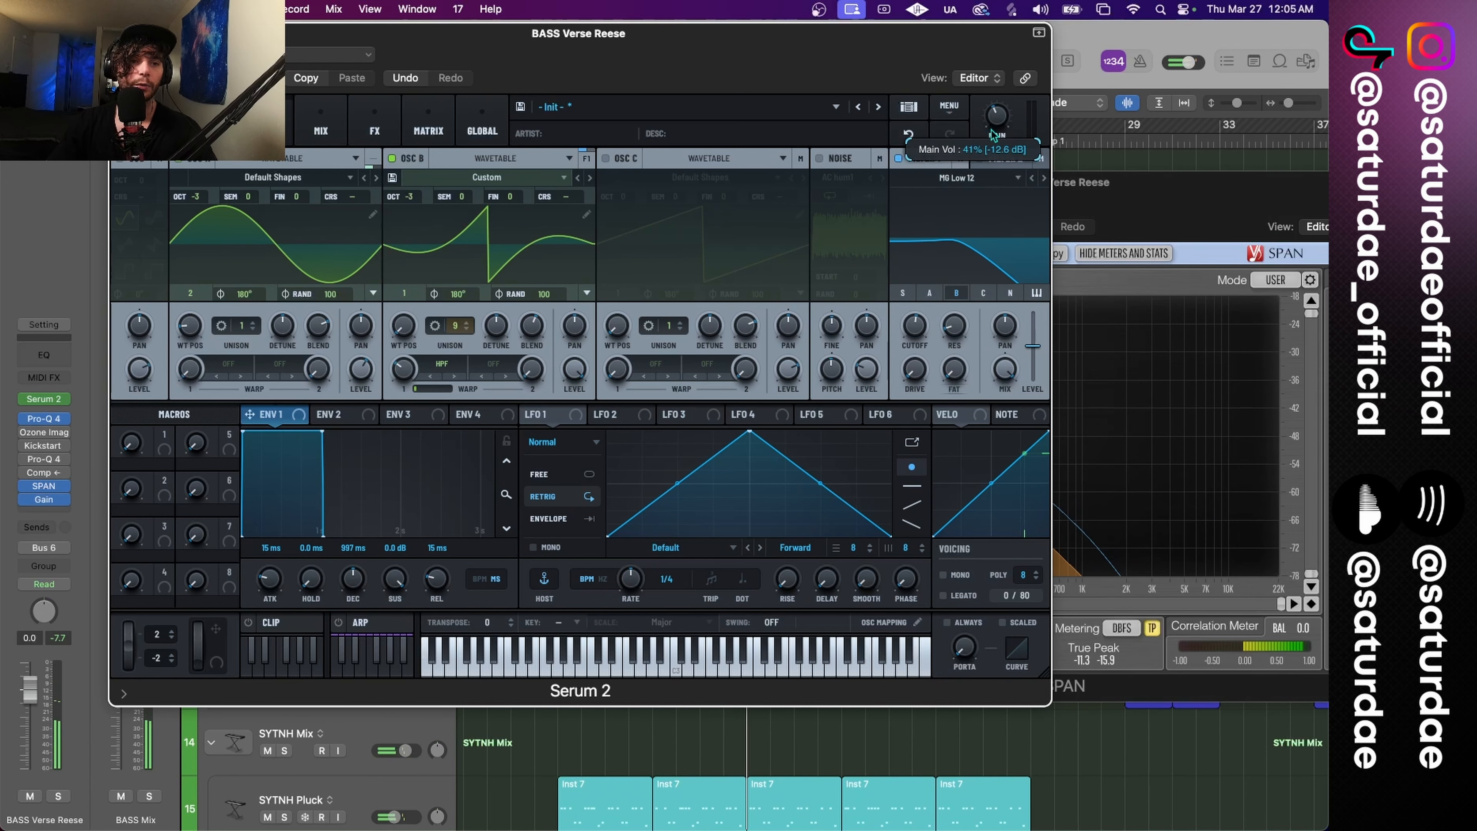
Step: Solo the bass and, checking SPAN during playback, set oscillator A's level to 74% and oscillator B's to 82%
{"action": "left_click", "coordinate": [58, 796]}
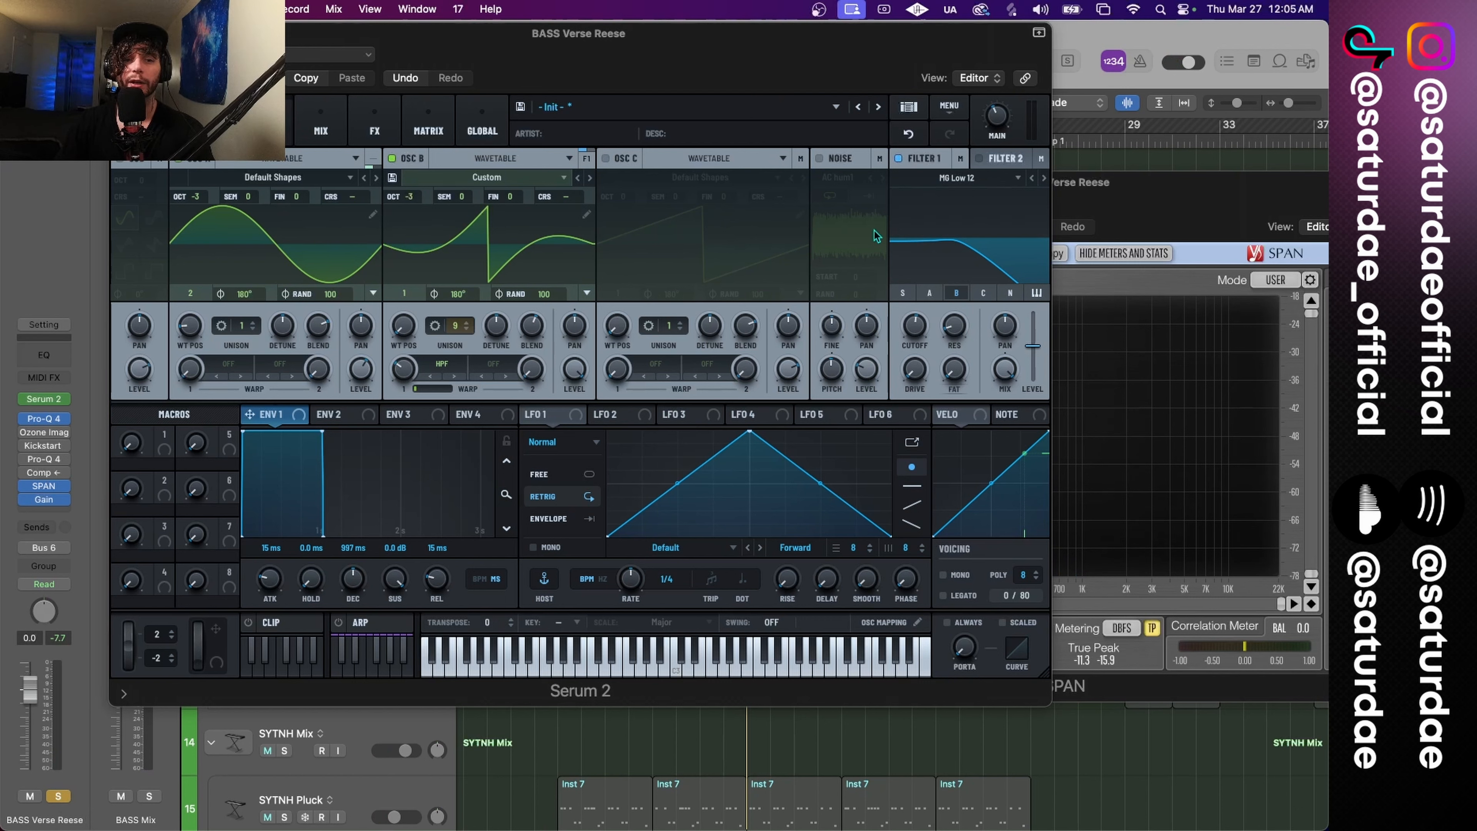
{"action": "key", "text": "space"}
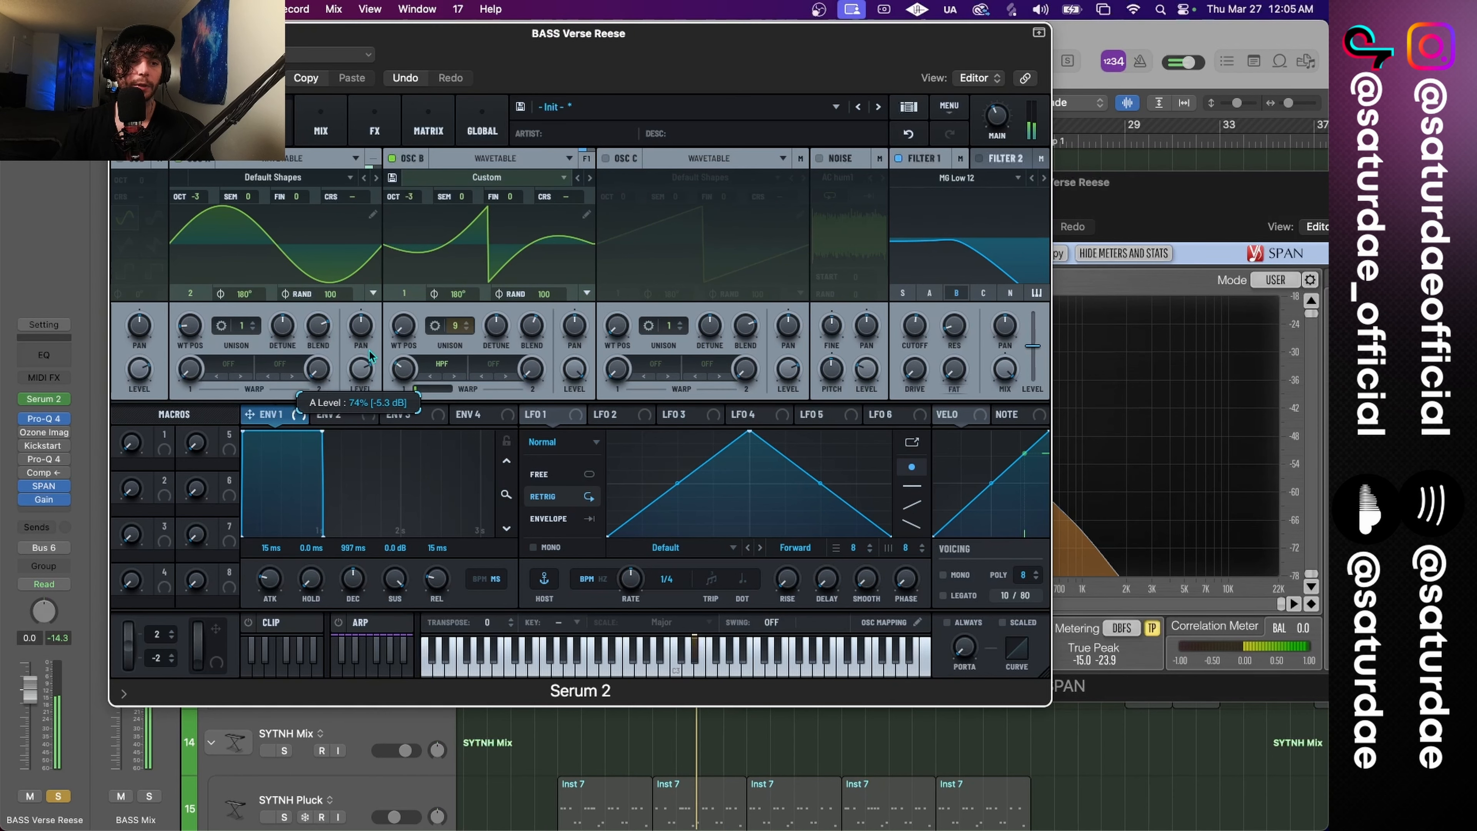
{"action": "left_click", "coordinate": [1123, 229]}
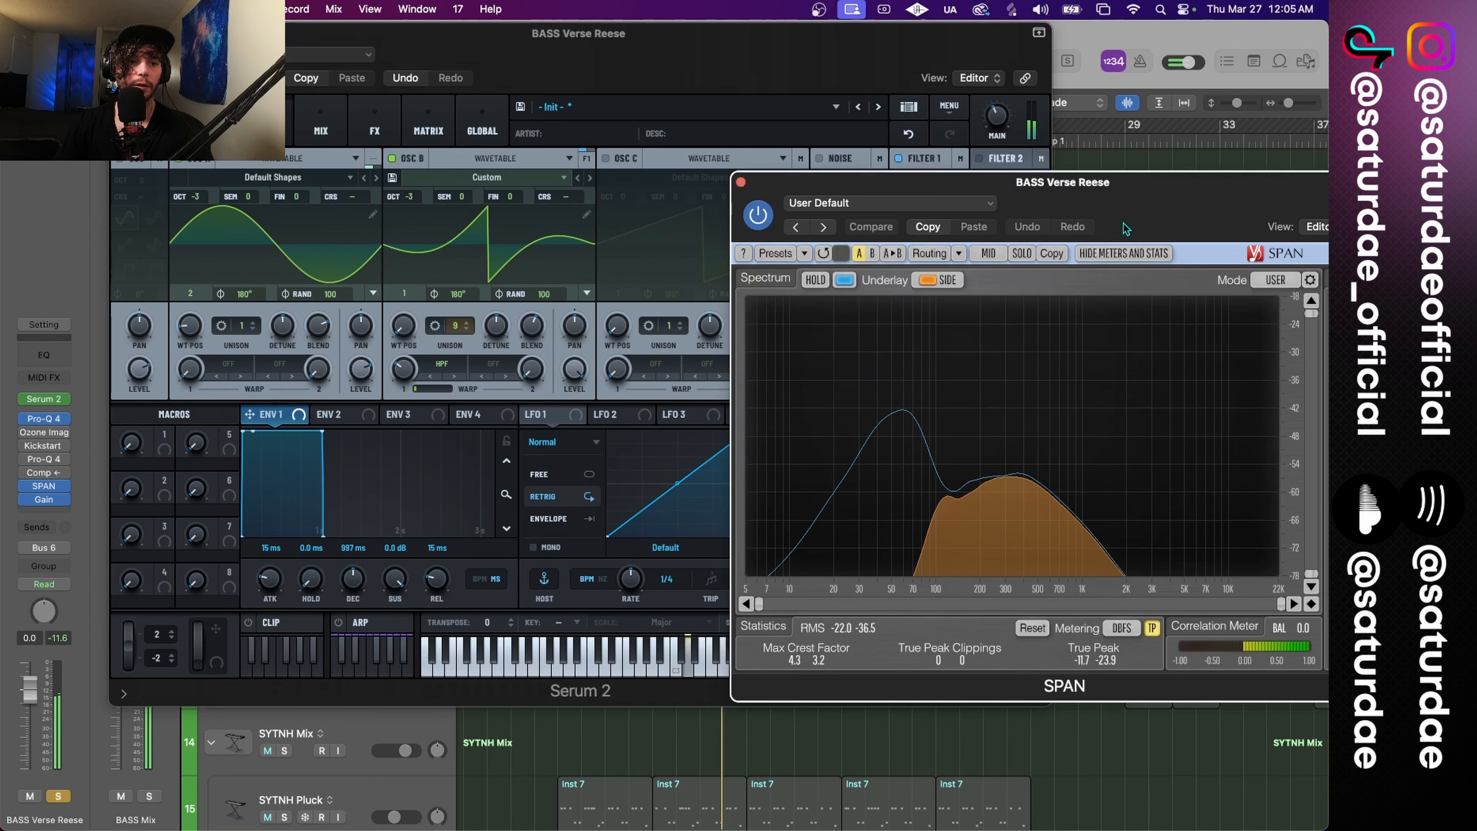
{"action": "left_click", "coordinate": [577, 371]}
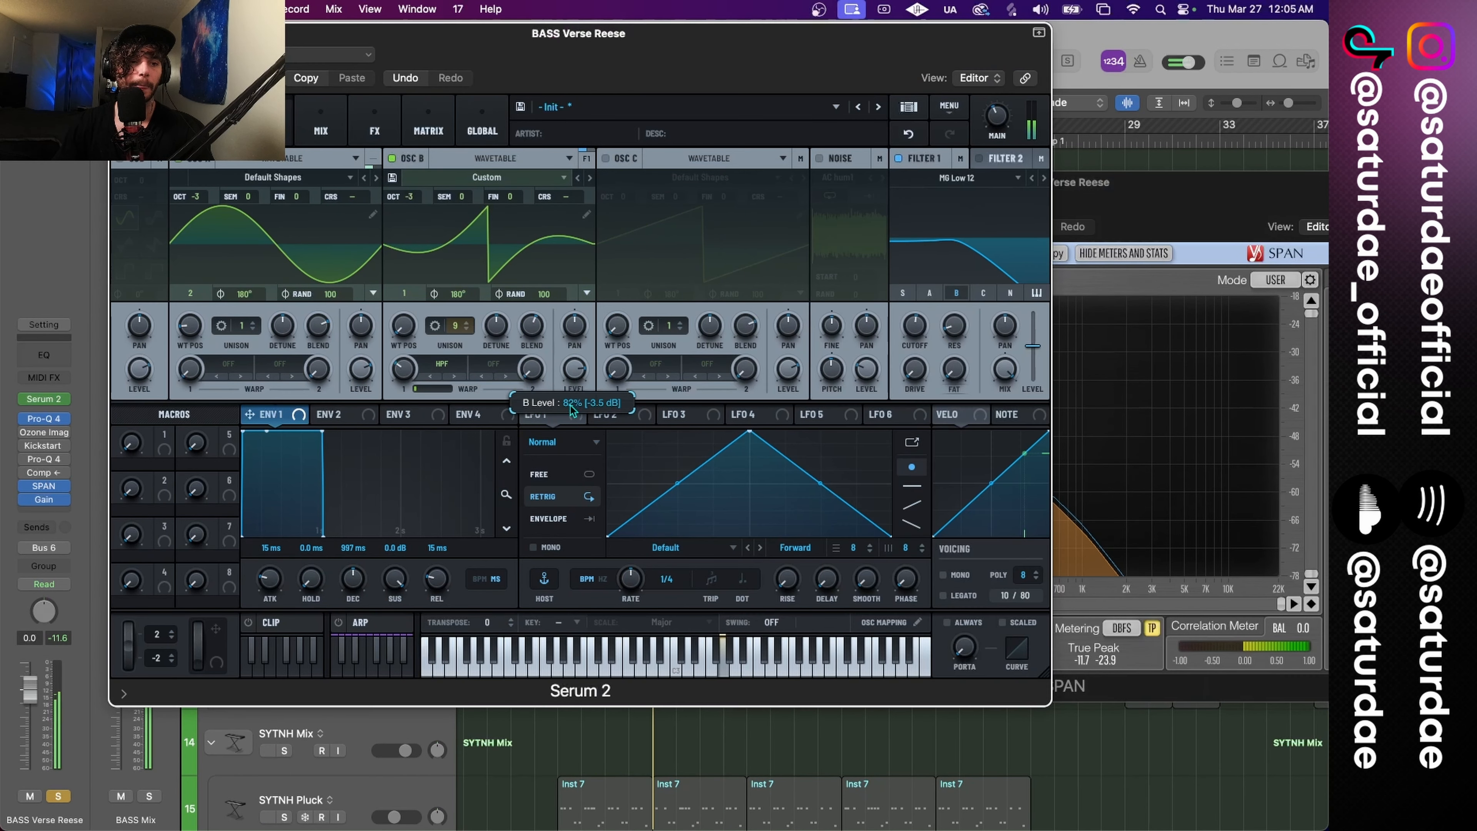
Step: Set the voicing to Mono with portamento on Always, and audition a longer portamento time before turning it back down
{"action": "left_click_drag", "start_coordinate": [821, 42], "coordinate": [760, 40]}
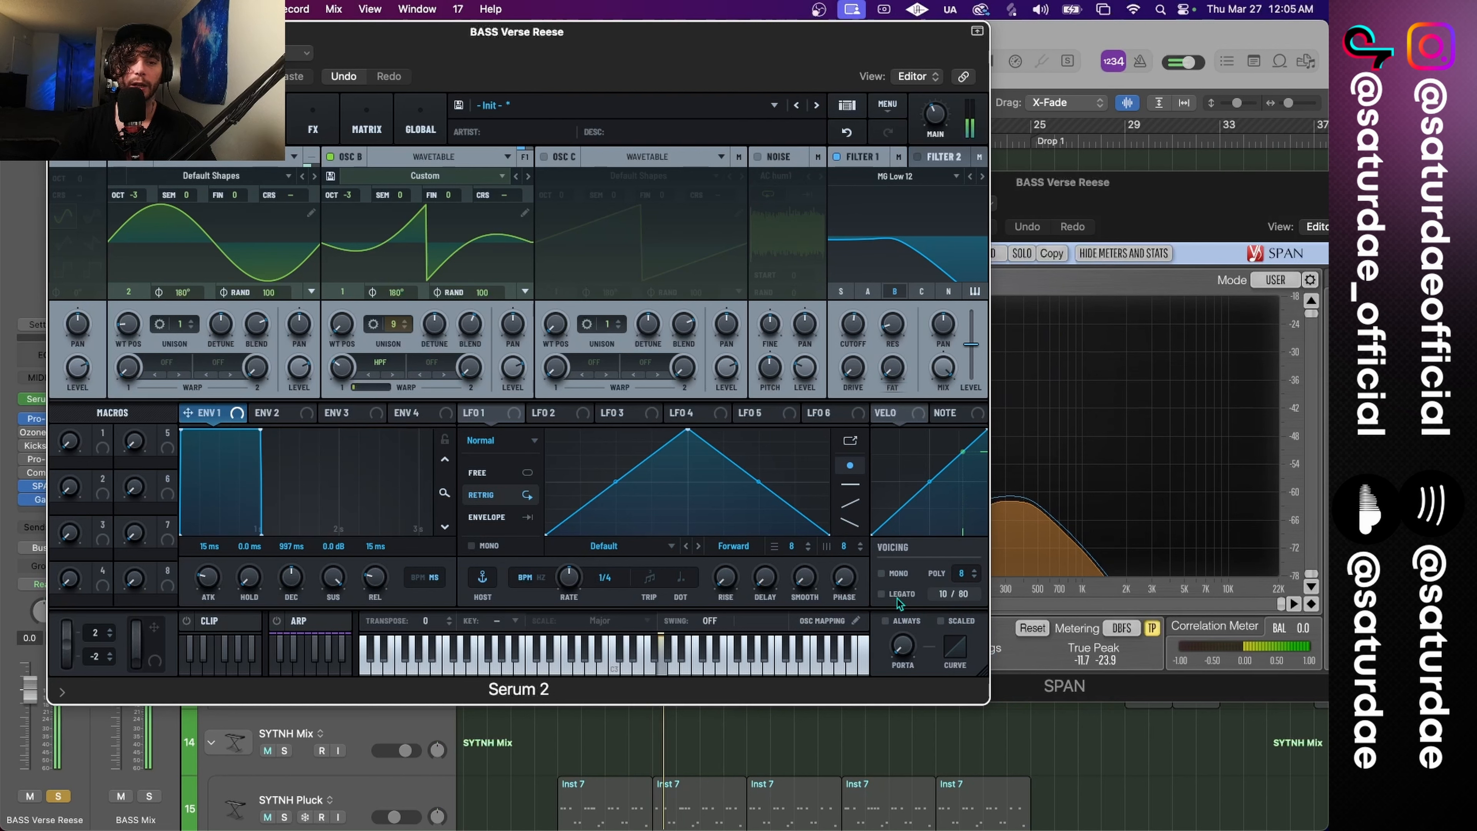
{"action": "left_click", "coordinate": [881, 575]}
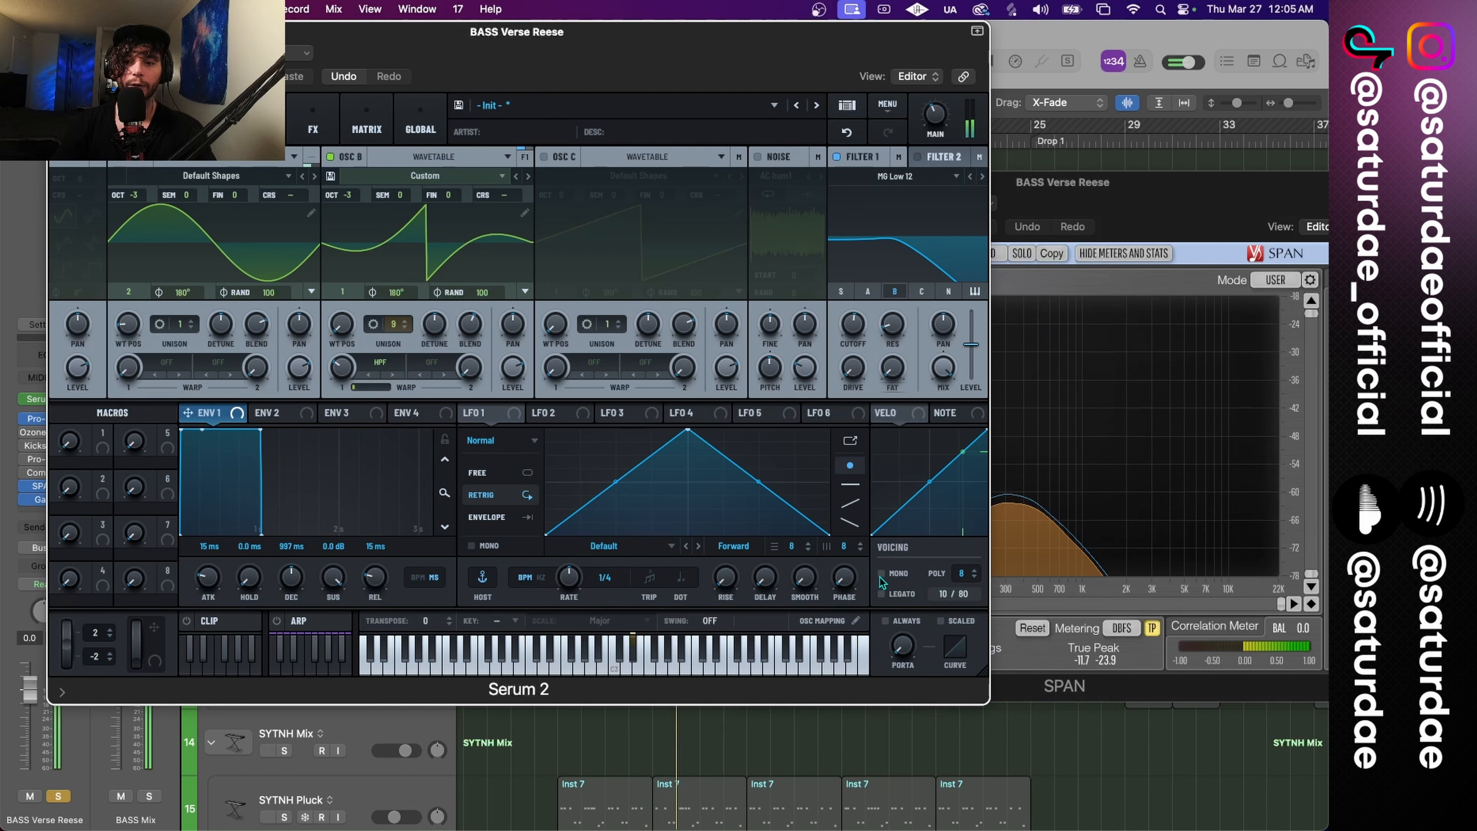
{"action": "left_click", "coordinate": [887, 621]}
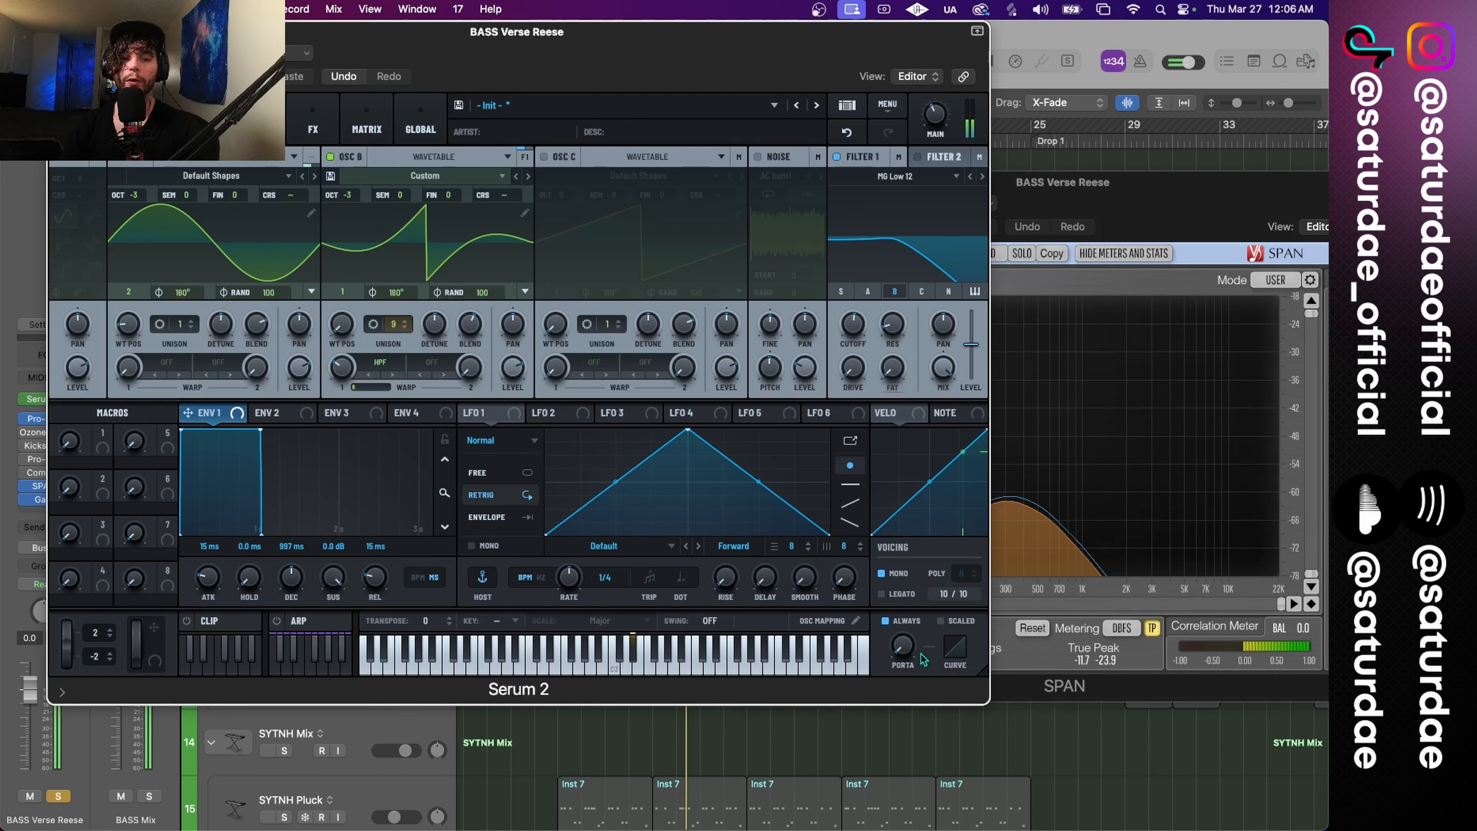
{"action": "left_click_drag", "start_coordinate": [910, 655], "coordinate": [911, 548]}
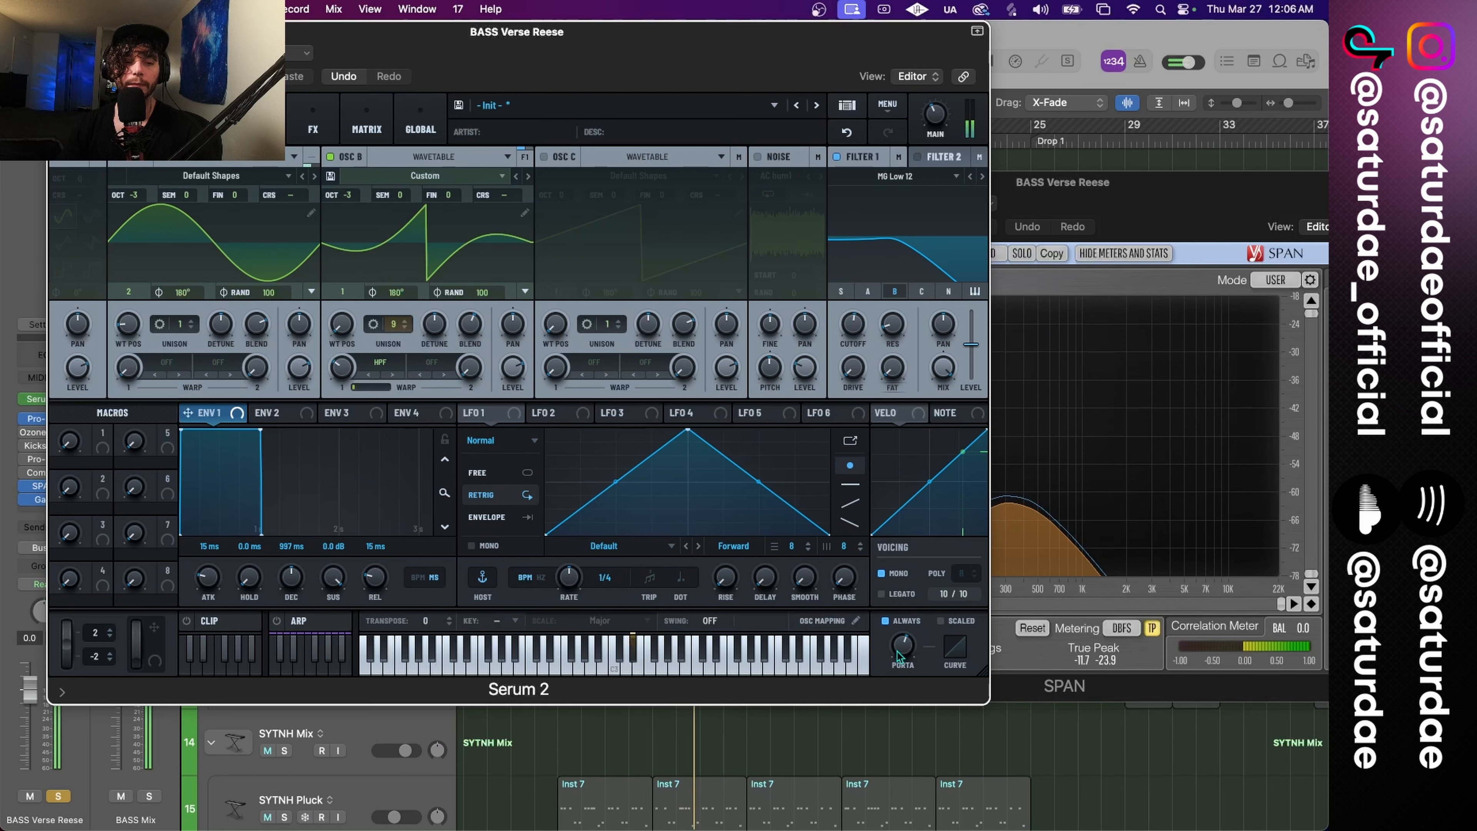
{"action": "left_click_drag", "start_coordinate": [900, 656], "coordinate": [903, 692]}
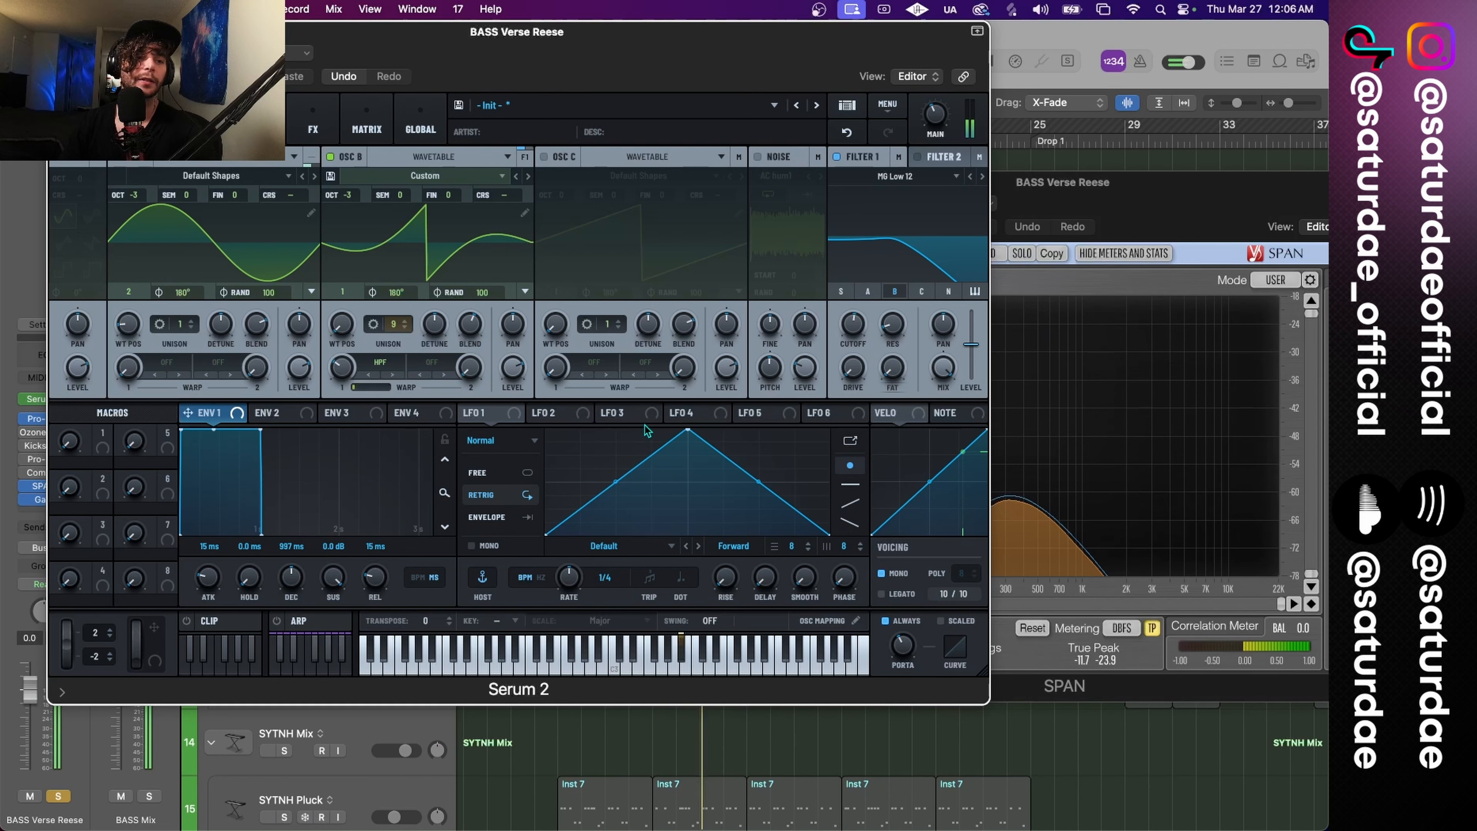
Step: Try the 12 (1x) unison stack on oscillator B and switch the stack back off
{"action": "left_click", "coordinate": [374, 325]}
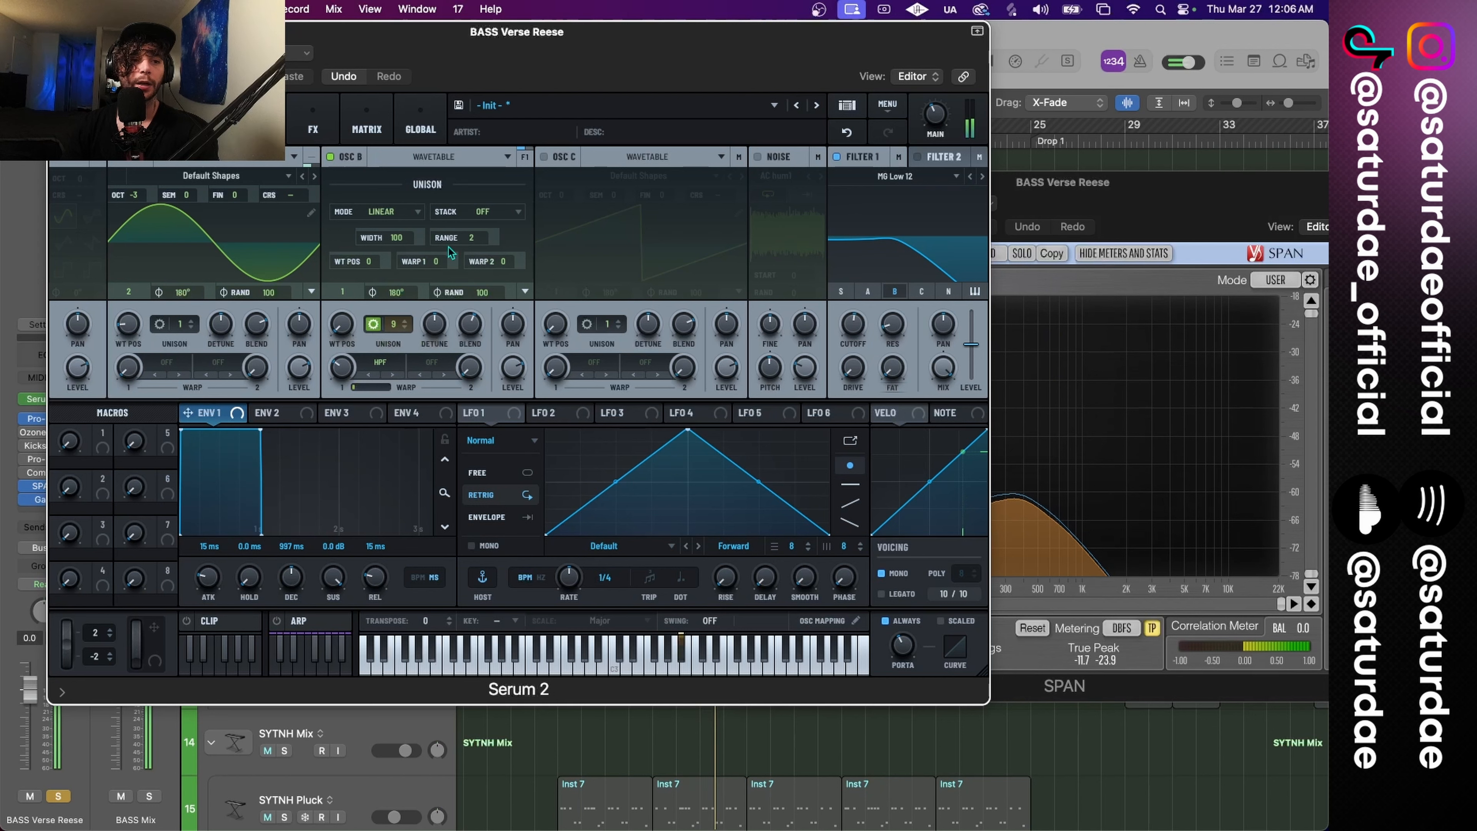
{"action": "left_click", "coordinate": [490, 215]}
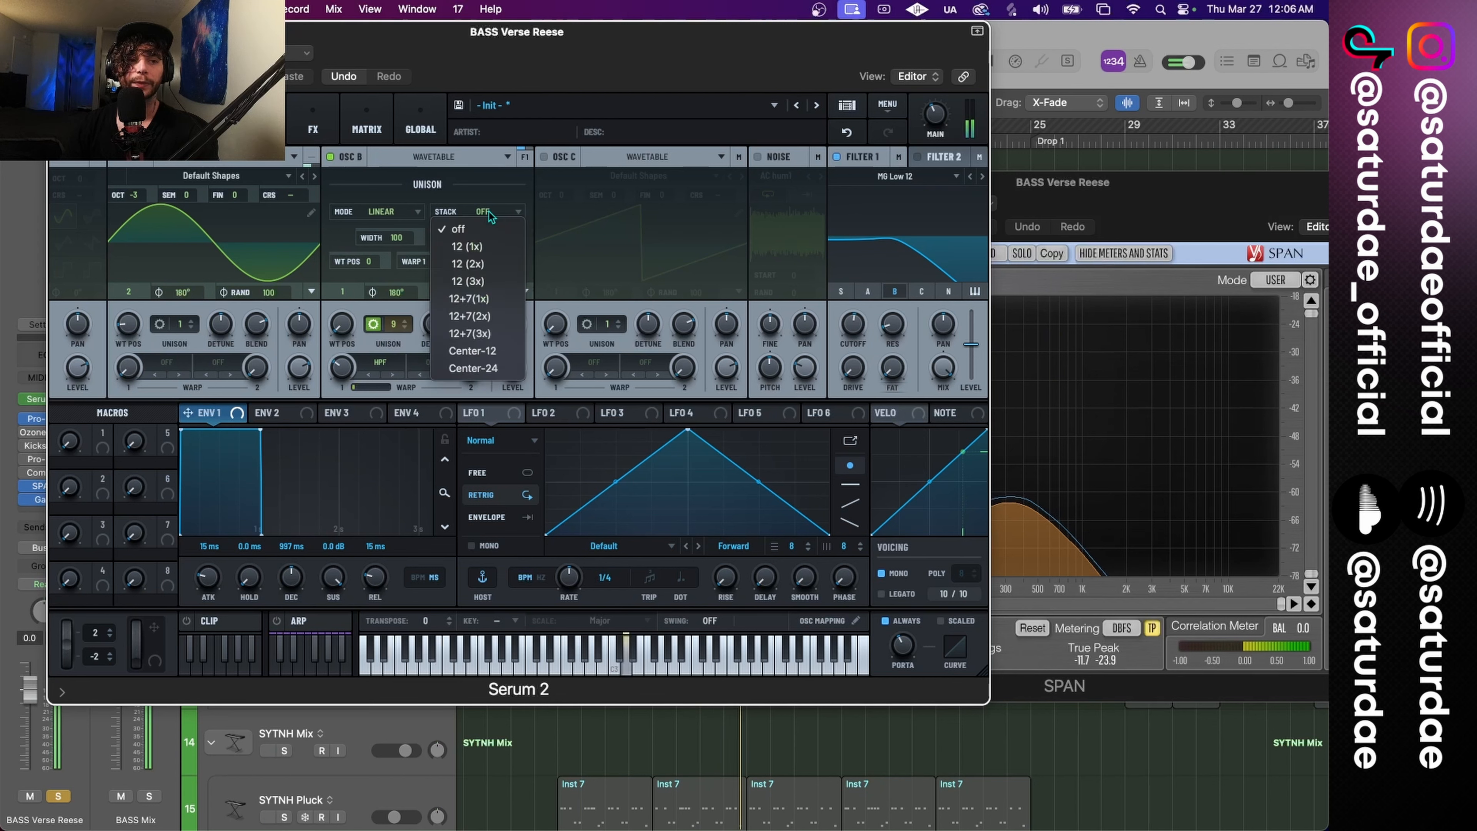
{"action": "left_click", "coordinate": [486, 246]}
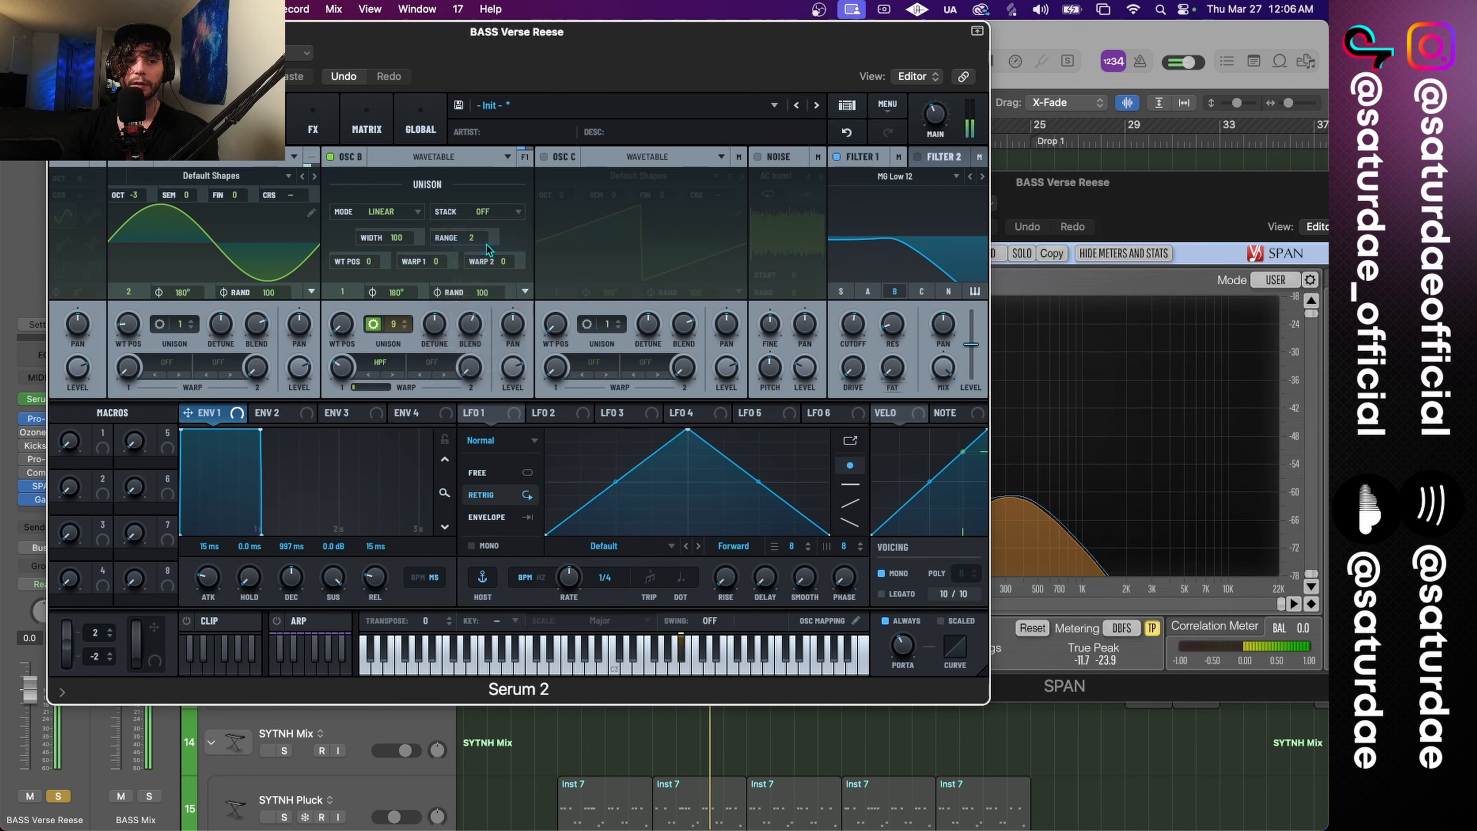
{"action": "left_click", "coordinate": [493, 213]}
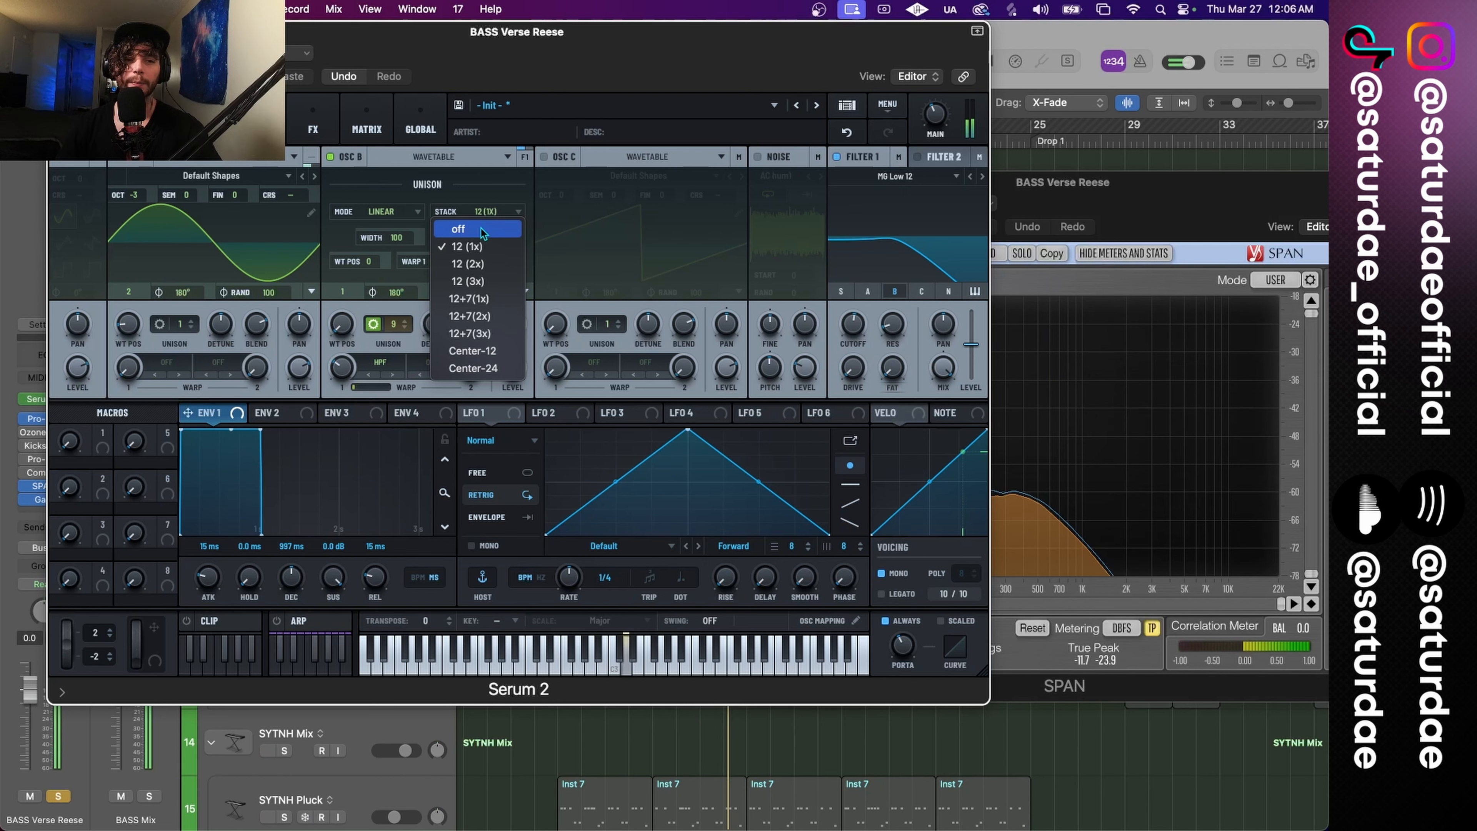
{"action": "left_click", "coordinate": [481, 229]}
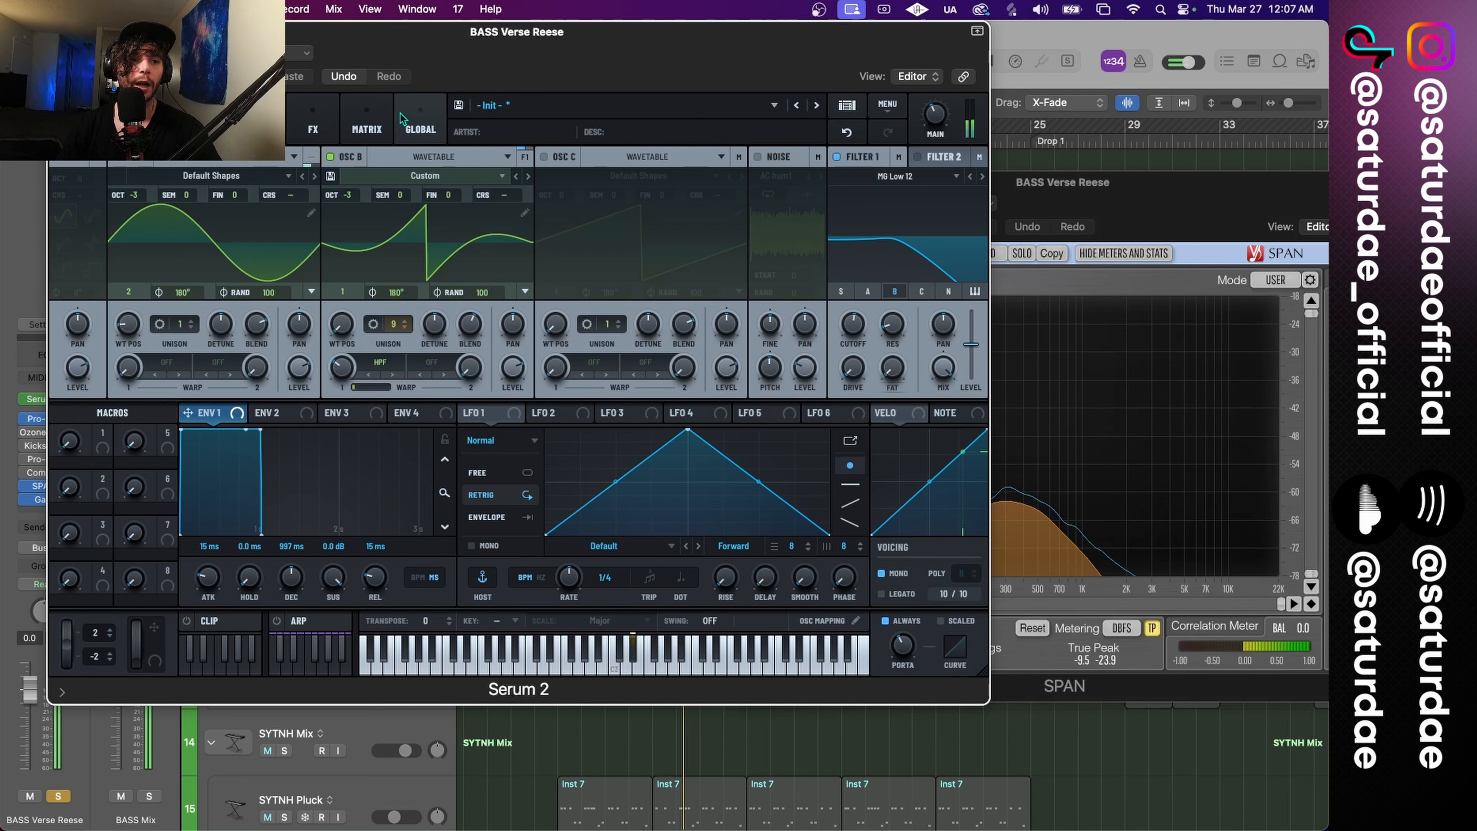
Step: Turn on oscillator C with its level lowered, octave at -2 and 11 unison voices
{"action": "left_click", "coordinate": [260, 123]}
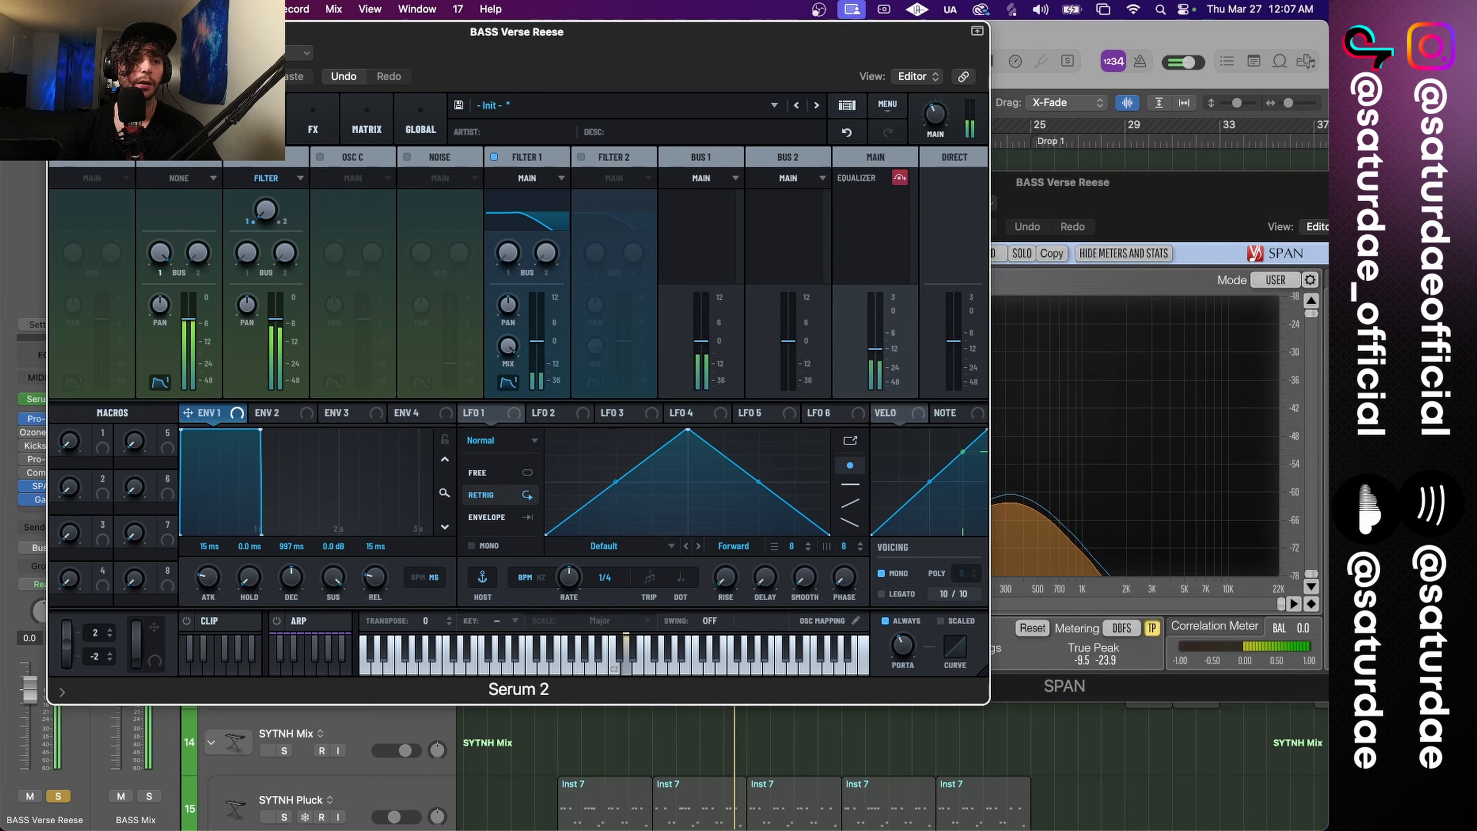
{"action": "left_click", "coordinate": [206, 127]}
{"action": "left_click_drag", "start_coordinate": [726, 368], "coordinate": [722, 466]}
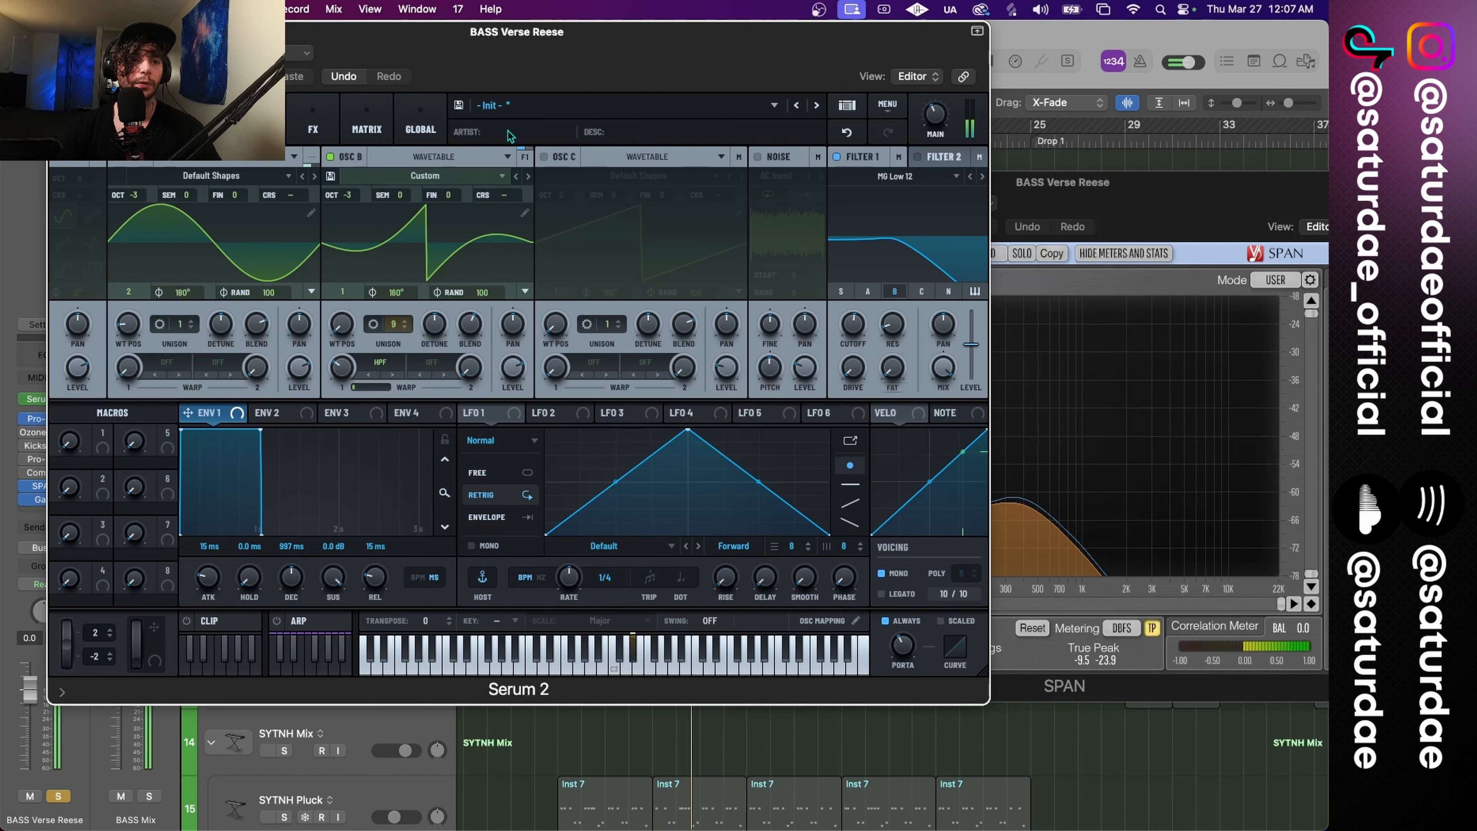
{"action": "left_click", "coordinate": [544, 157]}
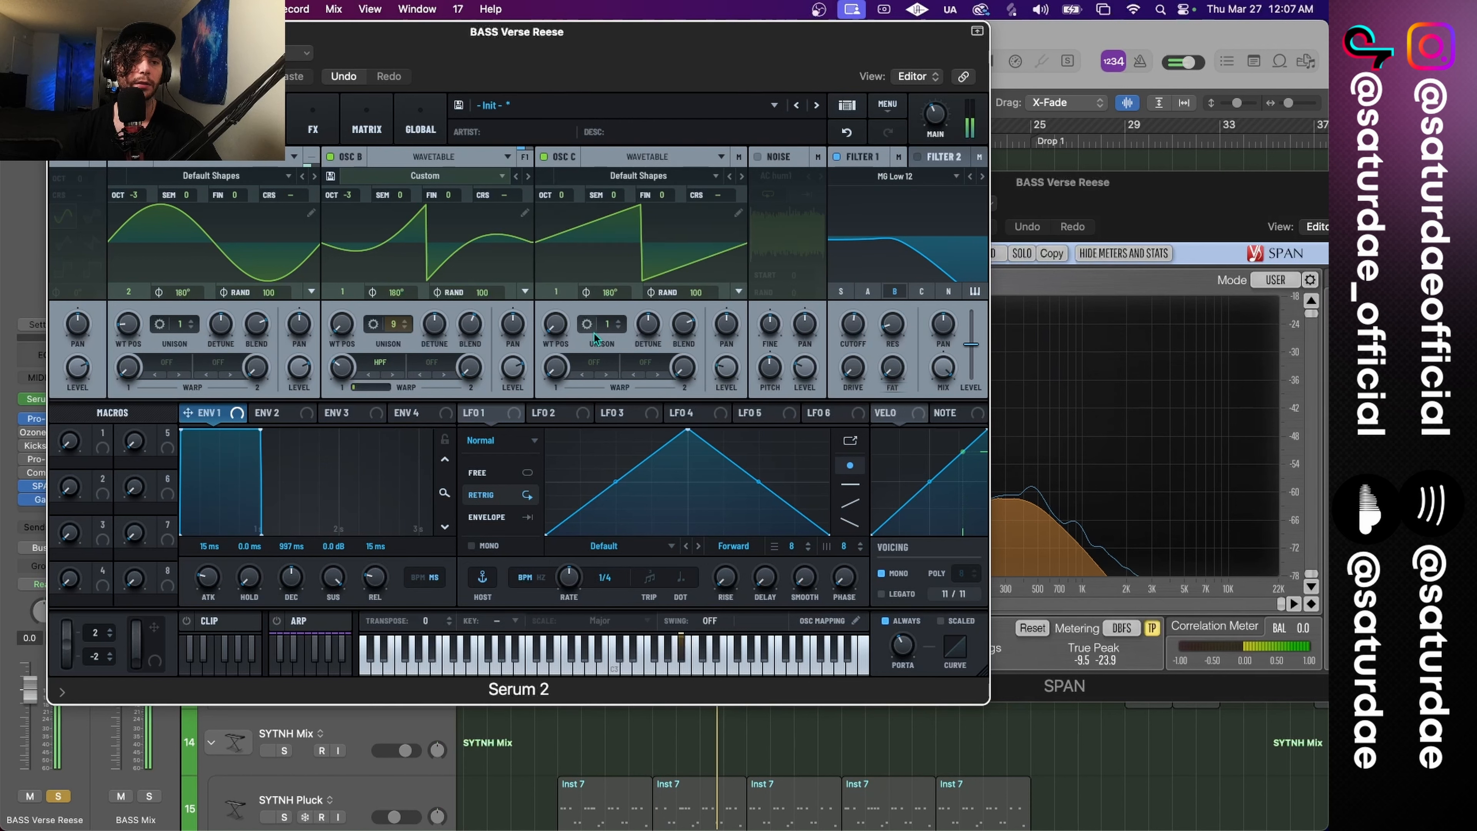
{"action": "left_click_drag", "start_coordinate": [562, 196], "coordinate": [568, 238]}
{"action": "left_click_drag", "start_coordinate": [601, 325], "coordinate": [610, 198]}
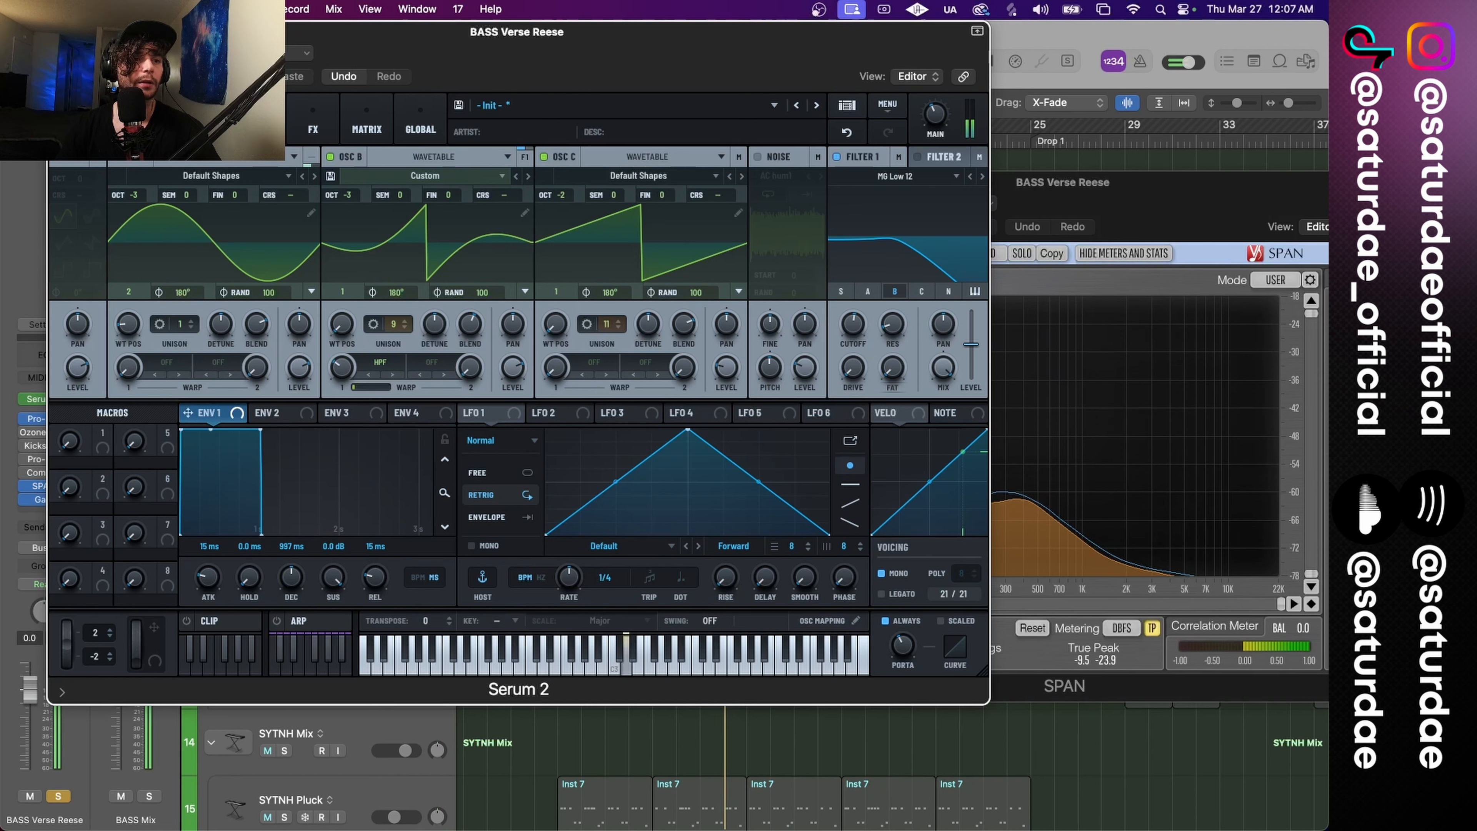
Step: Route oscillator C's output to Filter in the mixer and return to the oscillator view
{"action": "left_click", "coordinate": [260, 122]}
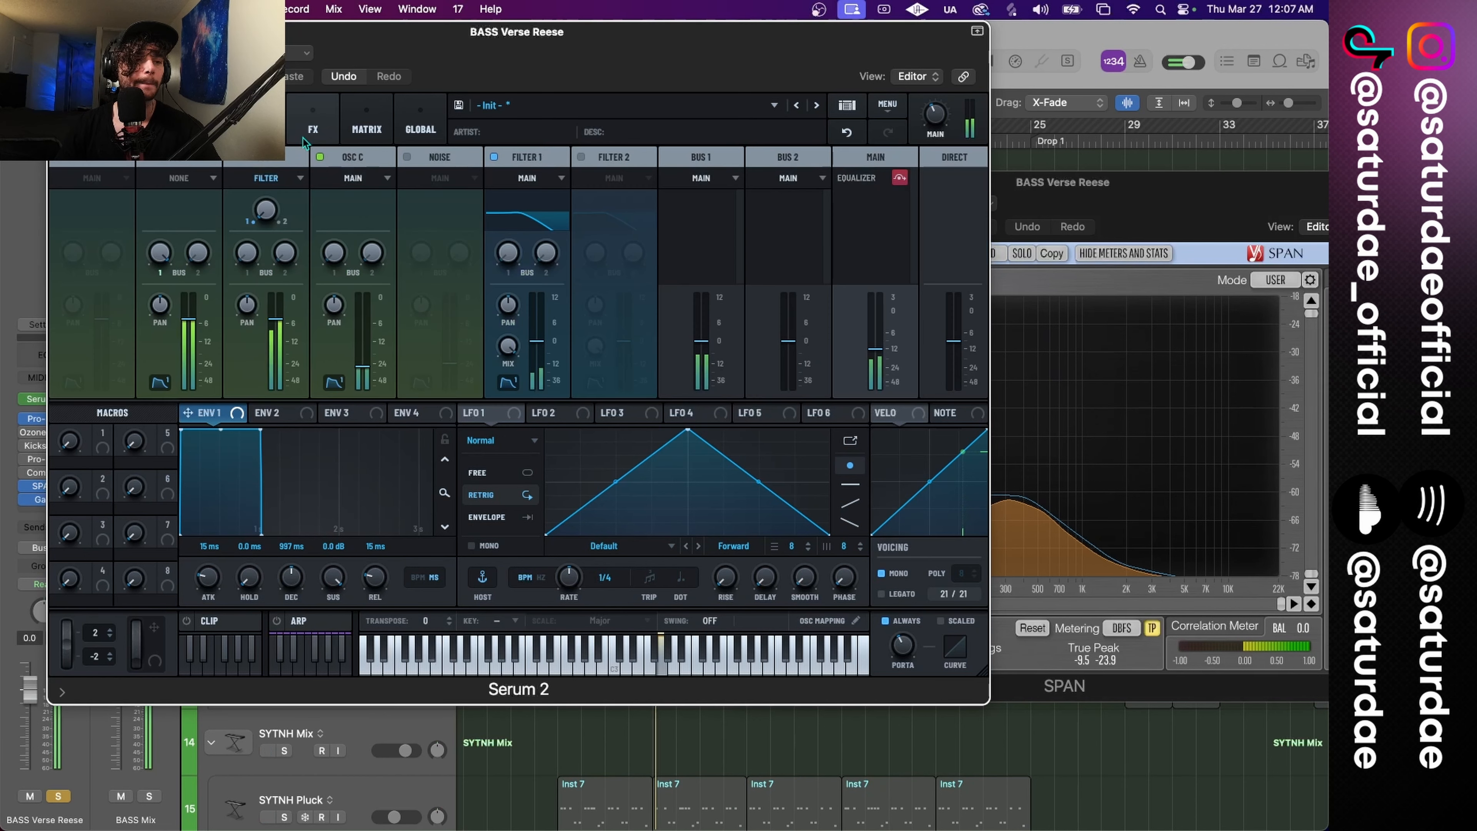
{"action": "left_click", "coordinate": [373, 183]}
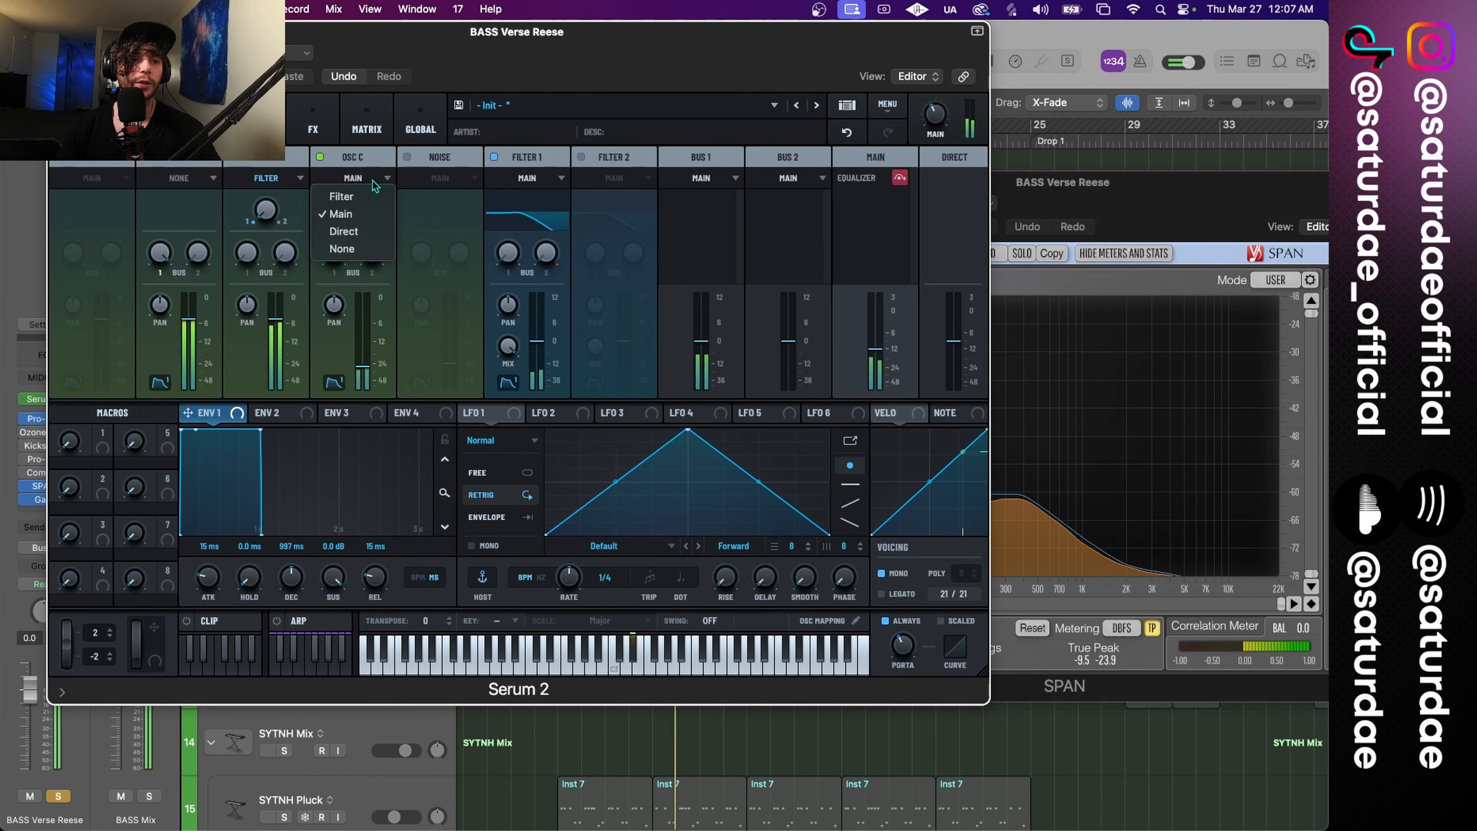
{"action": "left_click", "coordinate": [368, 202]}
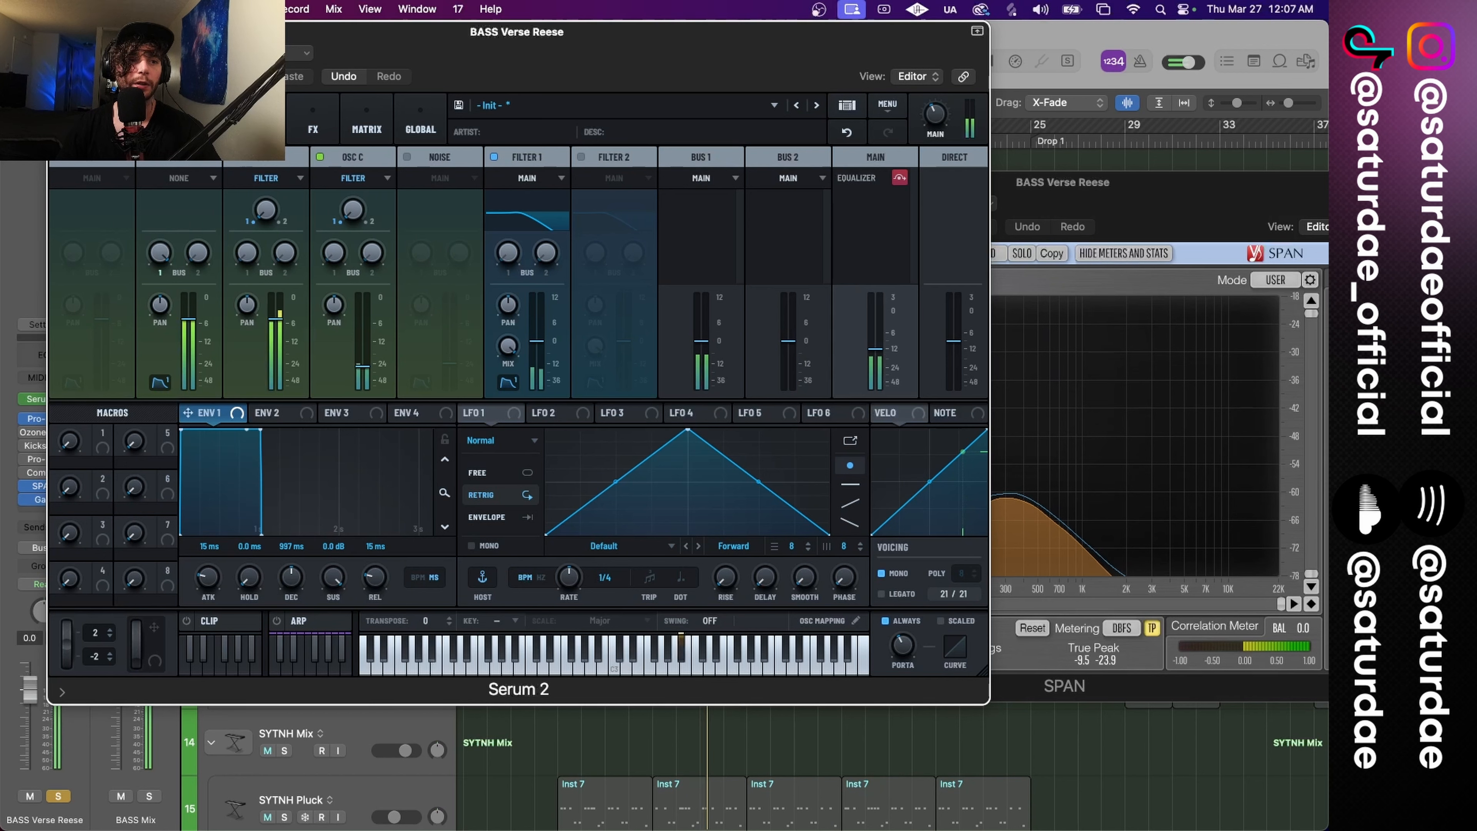
{"action": "left_click", "coordinate": [206, 123]}
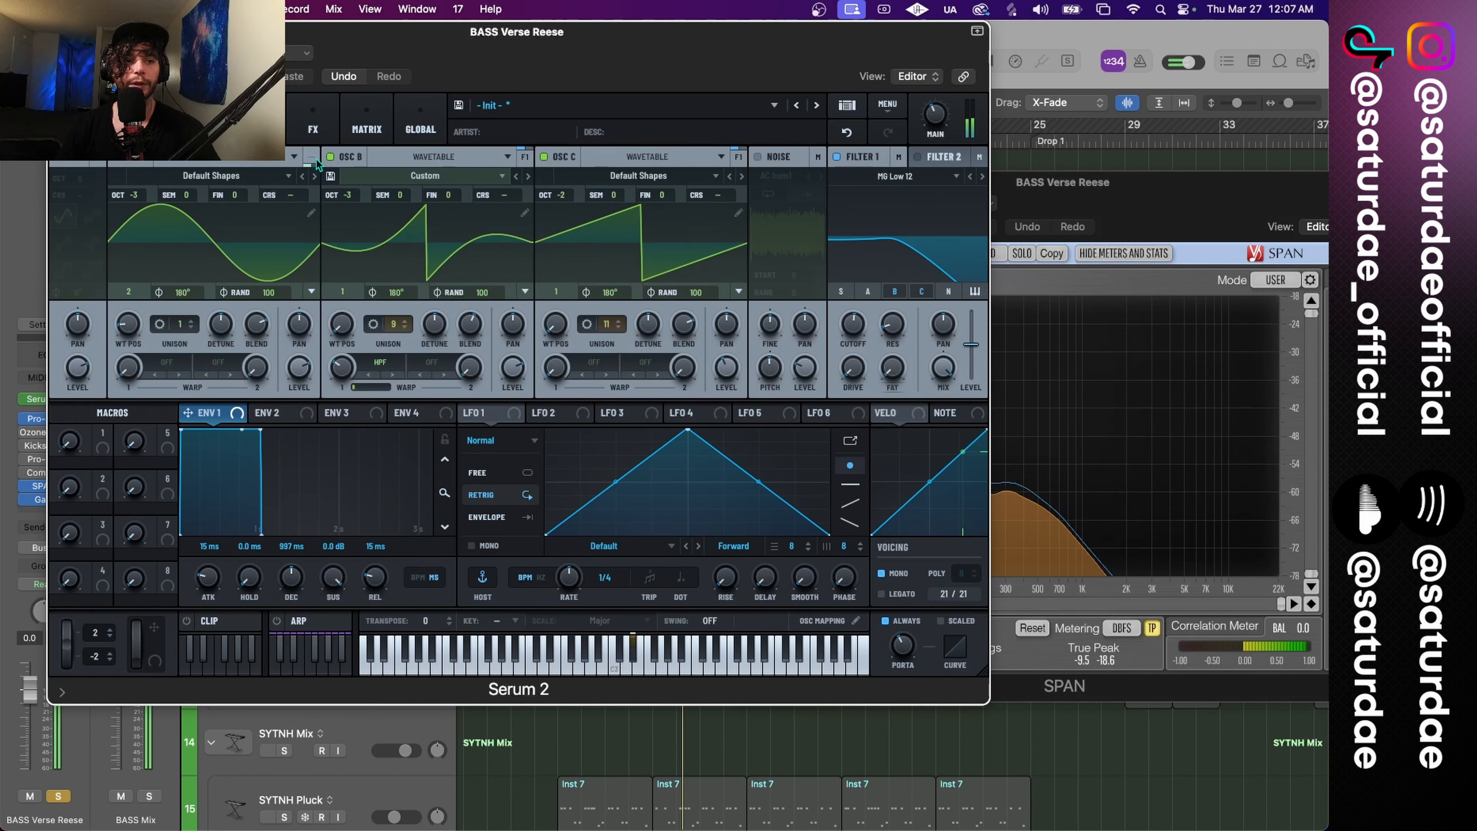
Step: Try routing oscillator A to Filter and set its routing back to None
{"action": "left_click", "coordinate": [259, 123]}
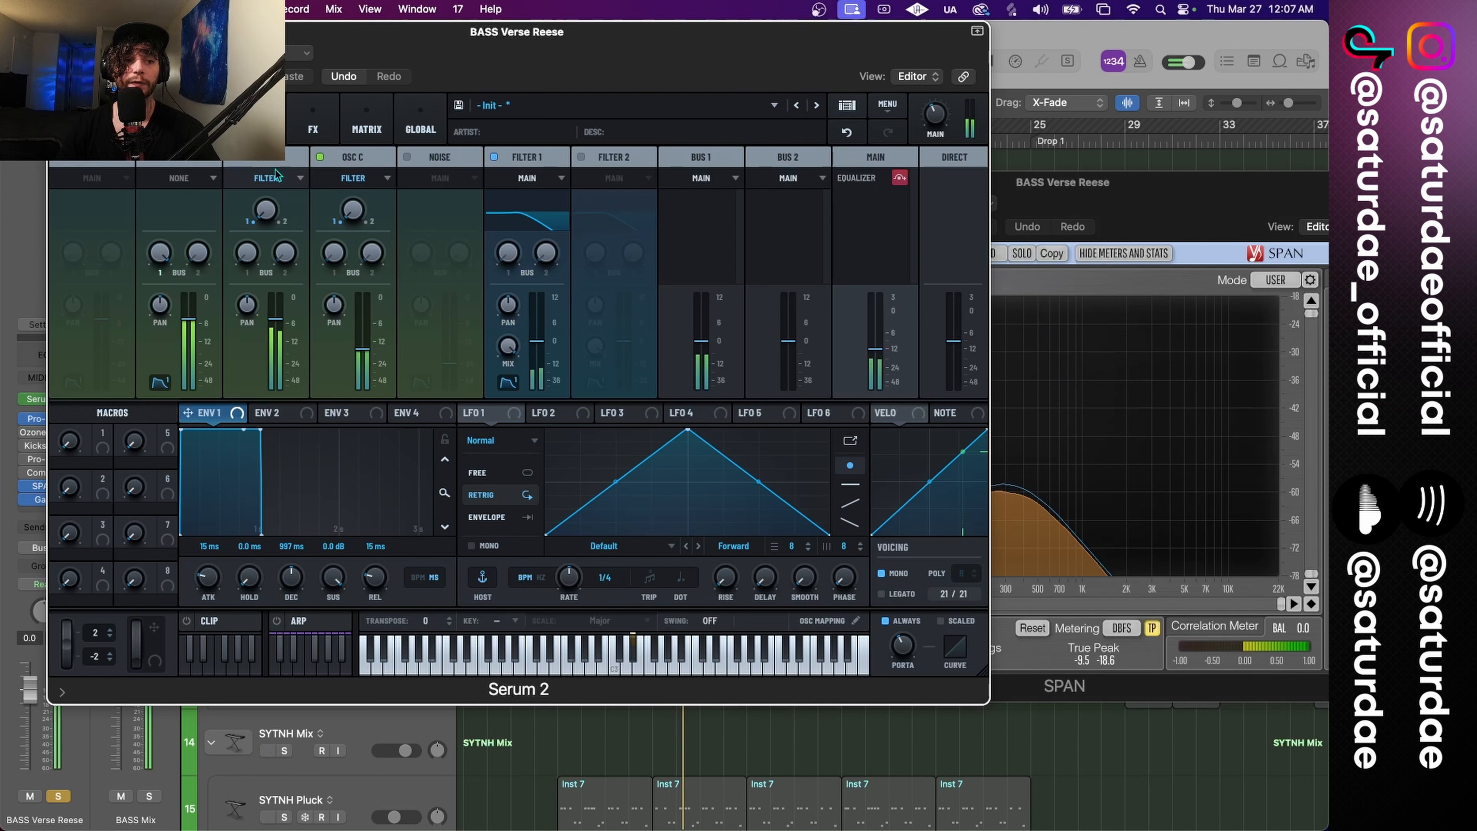
{"action": "left_click", "coordinate": [197, 184]}
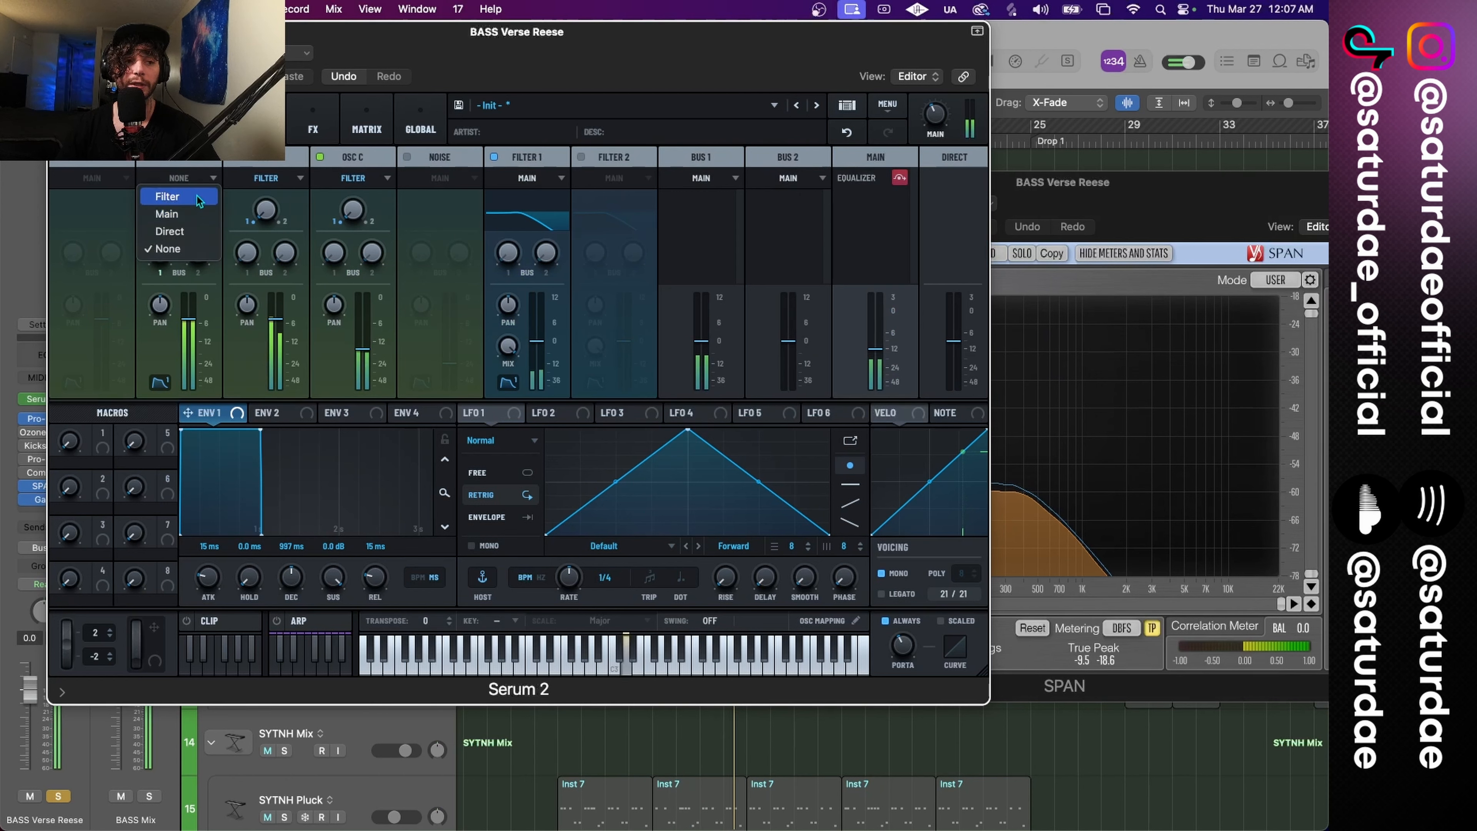
{"action": "left_click", "coordinate": [197, 198]}
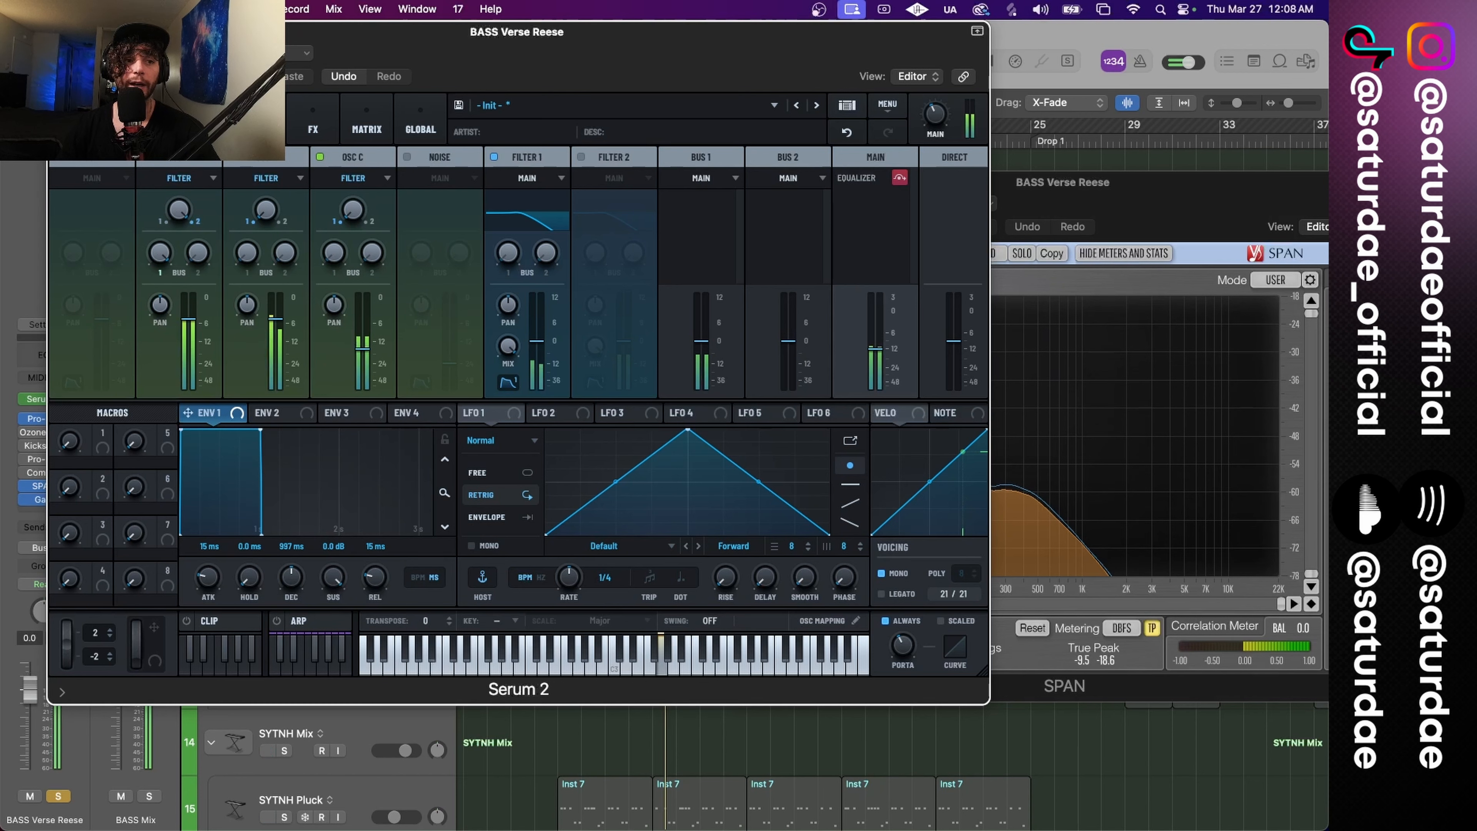
{"action": "left_click", "coordinate": [205, 122]}
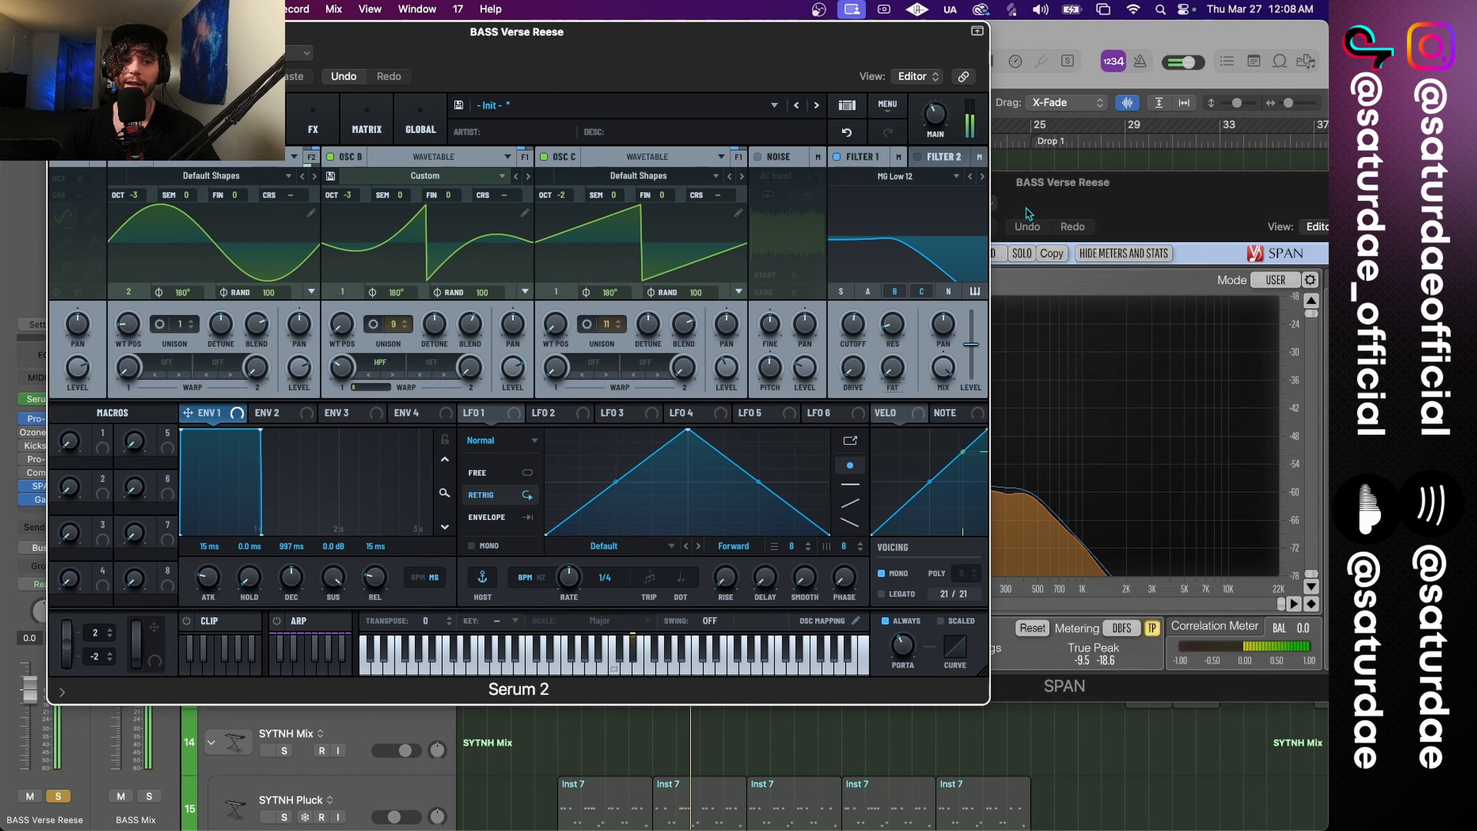
{"action": "left_click", "coordinate": [259, 123]}
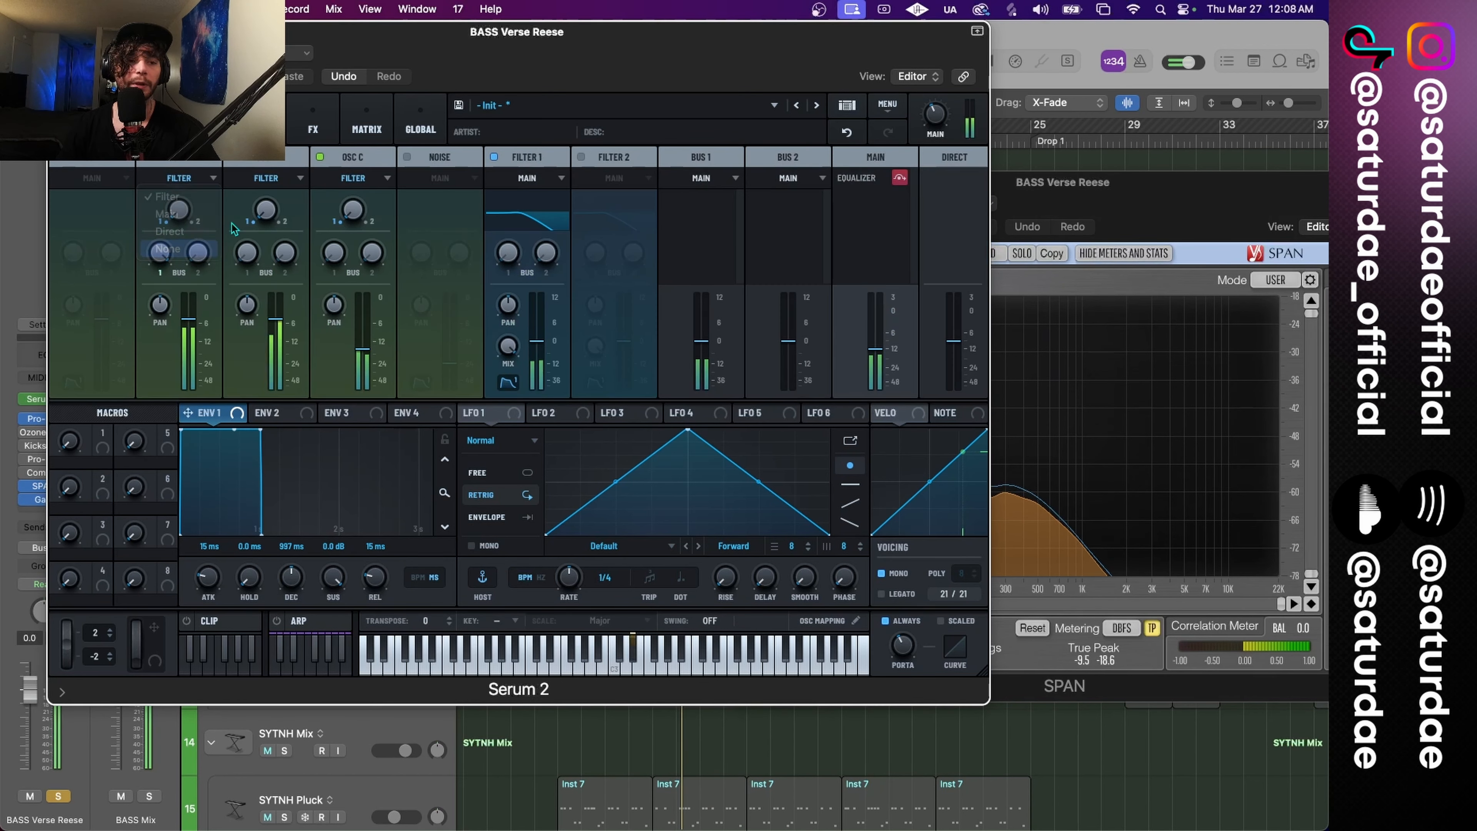
{"action": "left_click", "coordinate": [206, 123]}
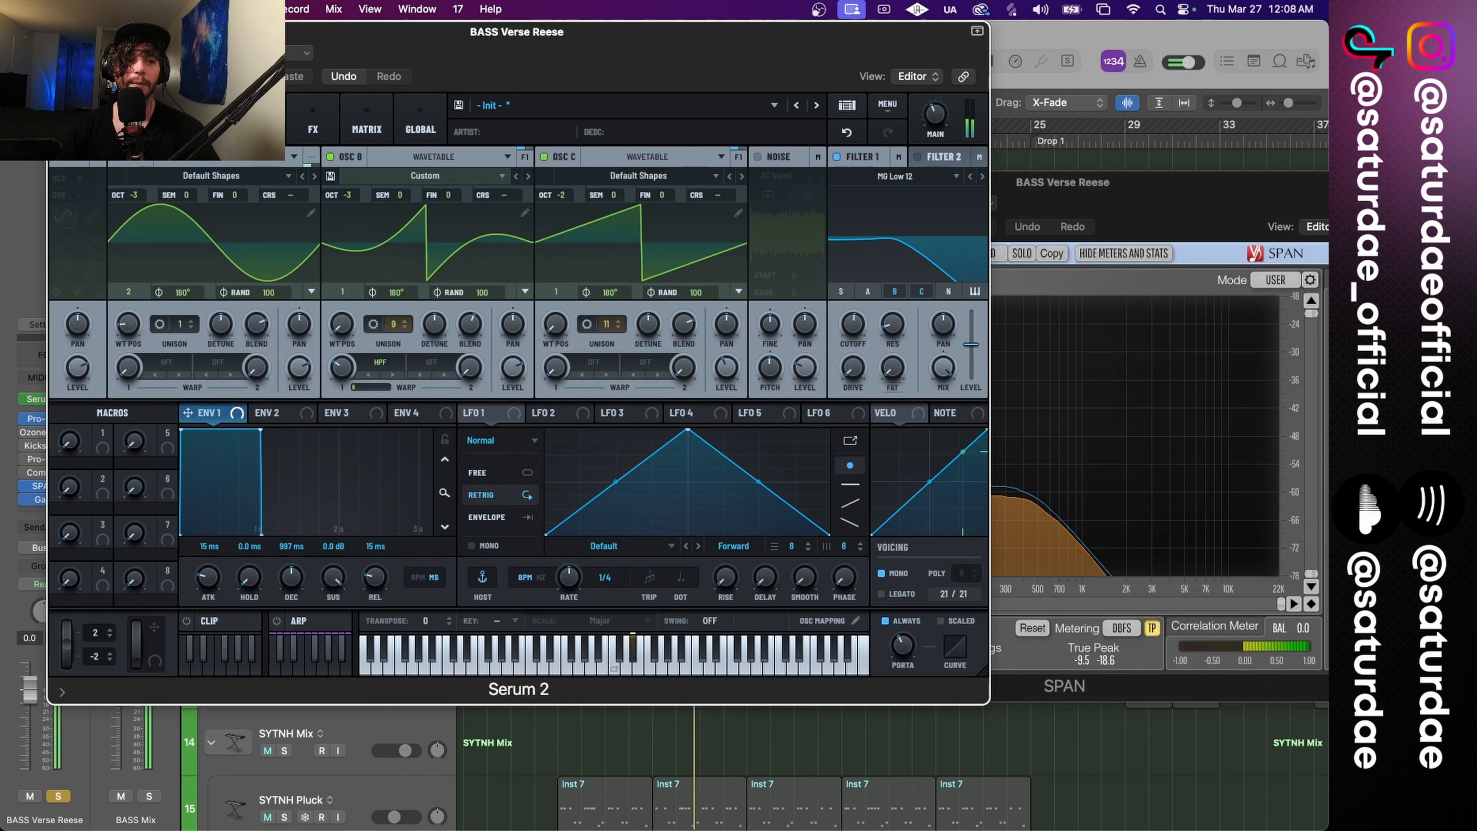
Step: Switch off oscillators A and B and examine oscillator C alone in SPAN
{"action": "left_click", "coordinate": [129, 161]}
{"action": "left_click", "coordinate": [331, 157]}
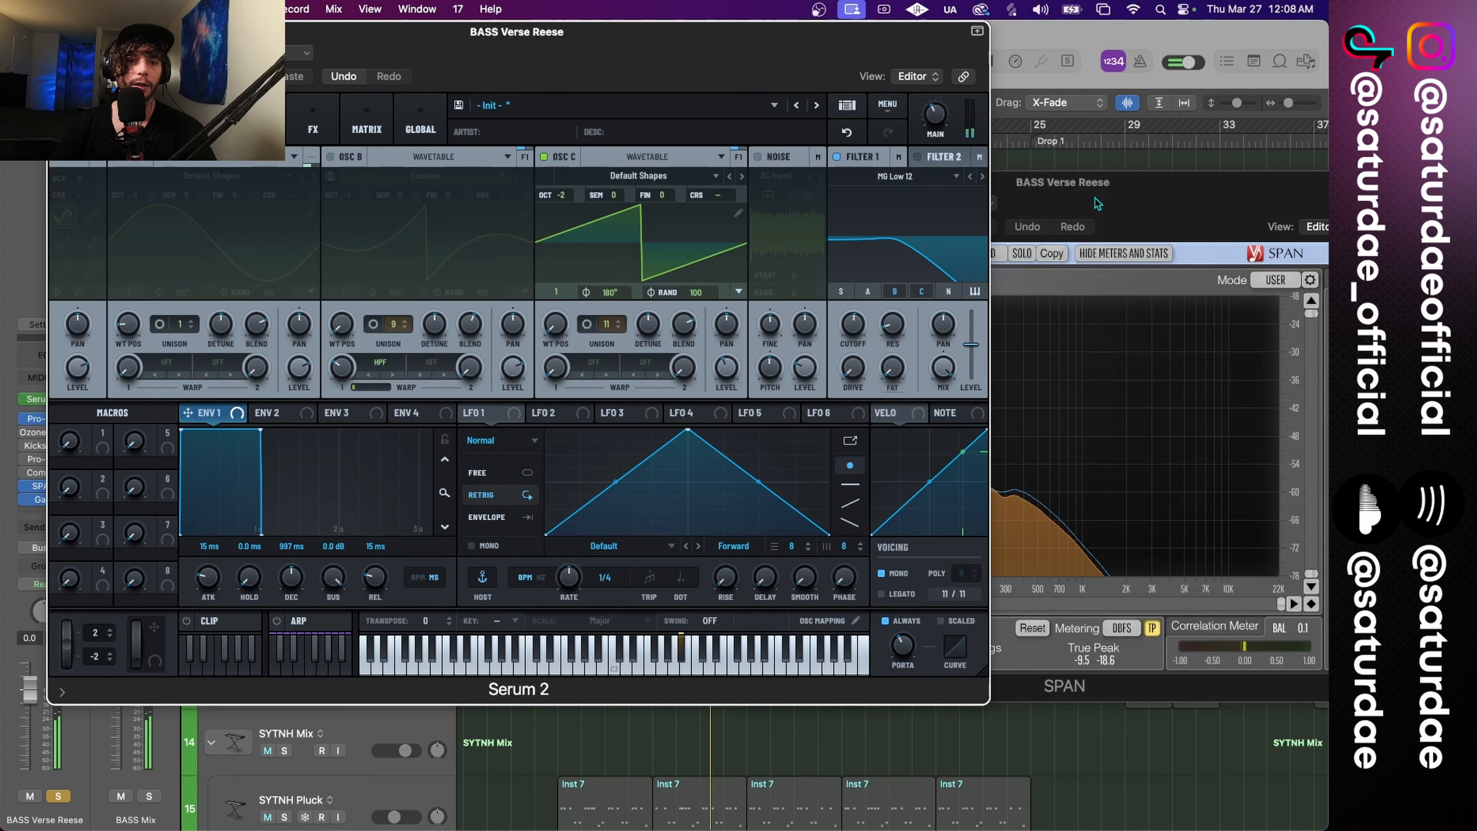
{"action": "left_click_drag", "start_coordinate": [1096, 200], "coordinate": [1102, 187]}
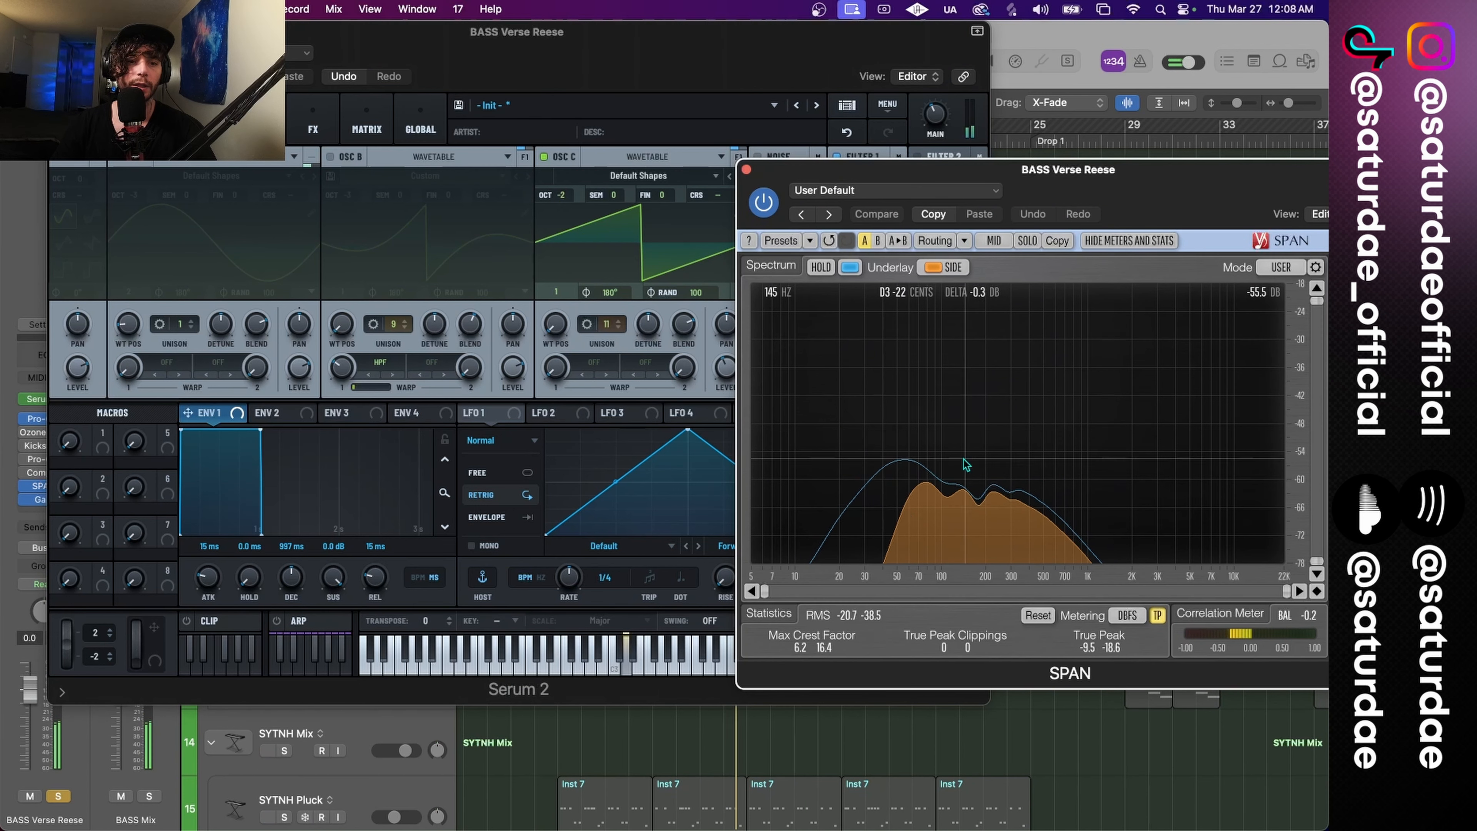
Step: Add an HPF warp to oscillator C and adjust its level against the other oscillators
{"action": "left_click", "coordinate": [597, 363]}
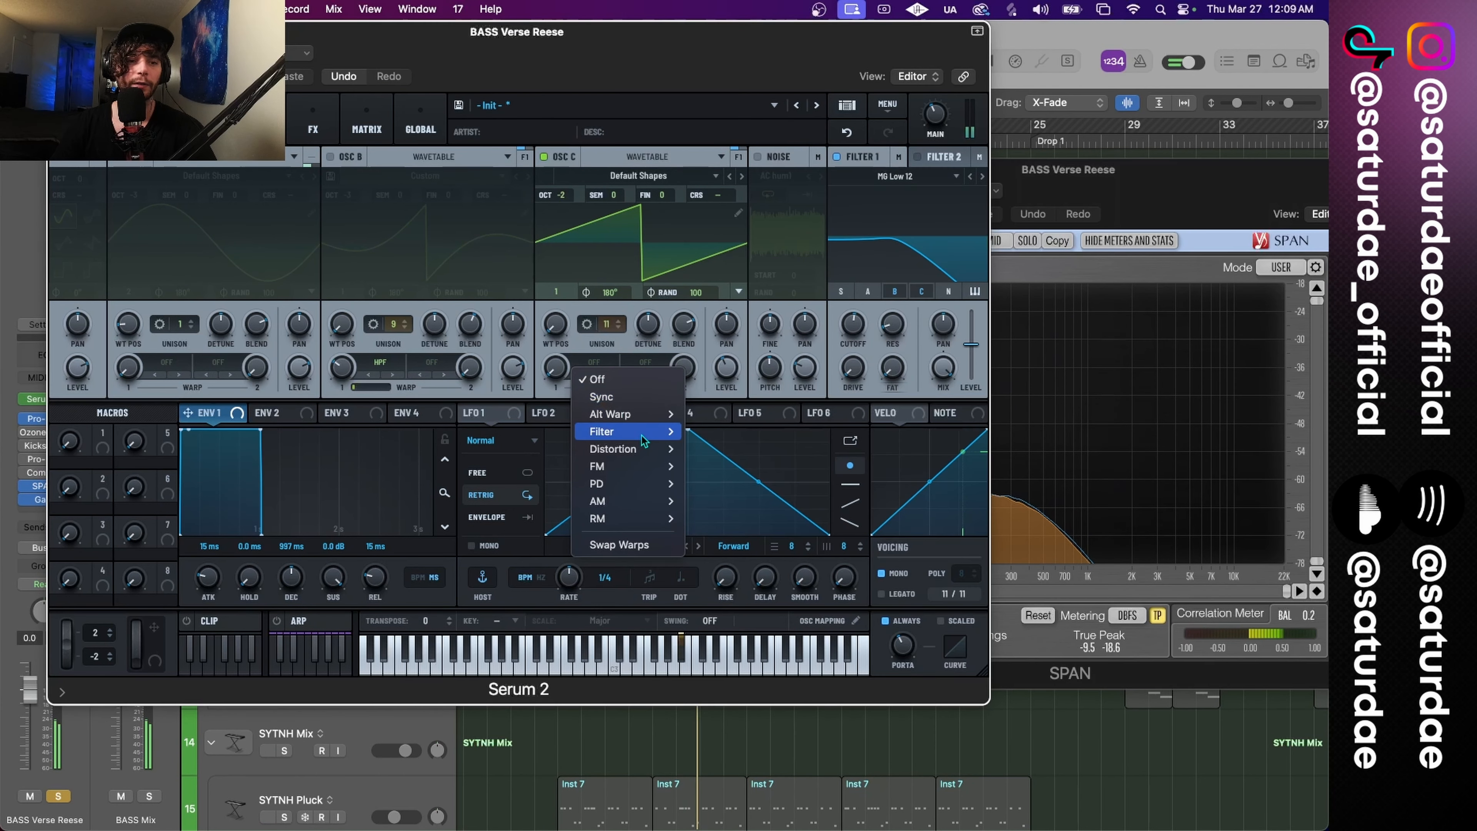
{"action": "mouse_move", "coordinate": [648, 437]}
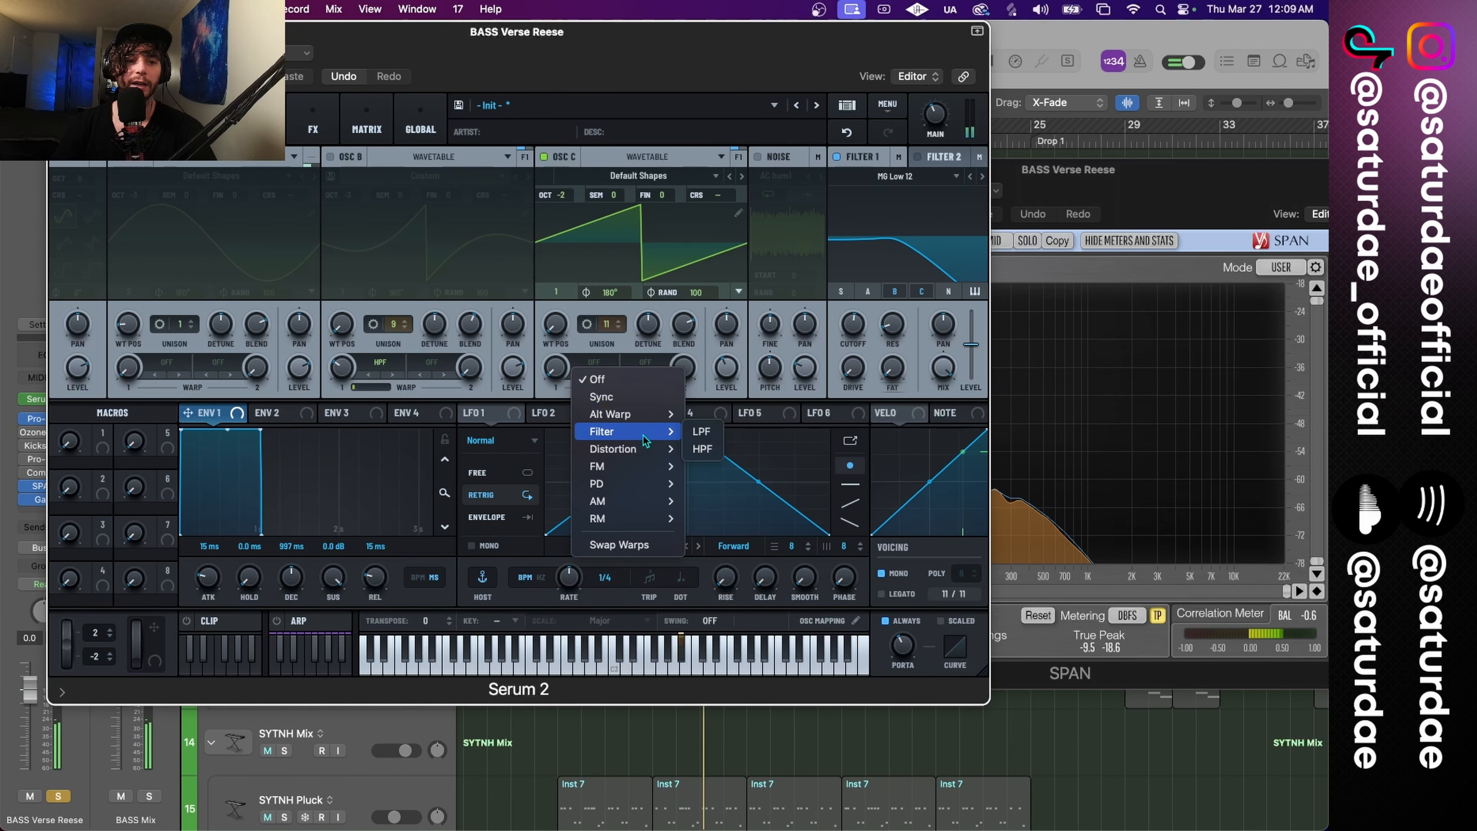
{"action": "left_click", "coordinate": [706, 450]}
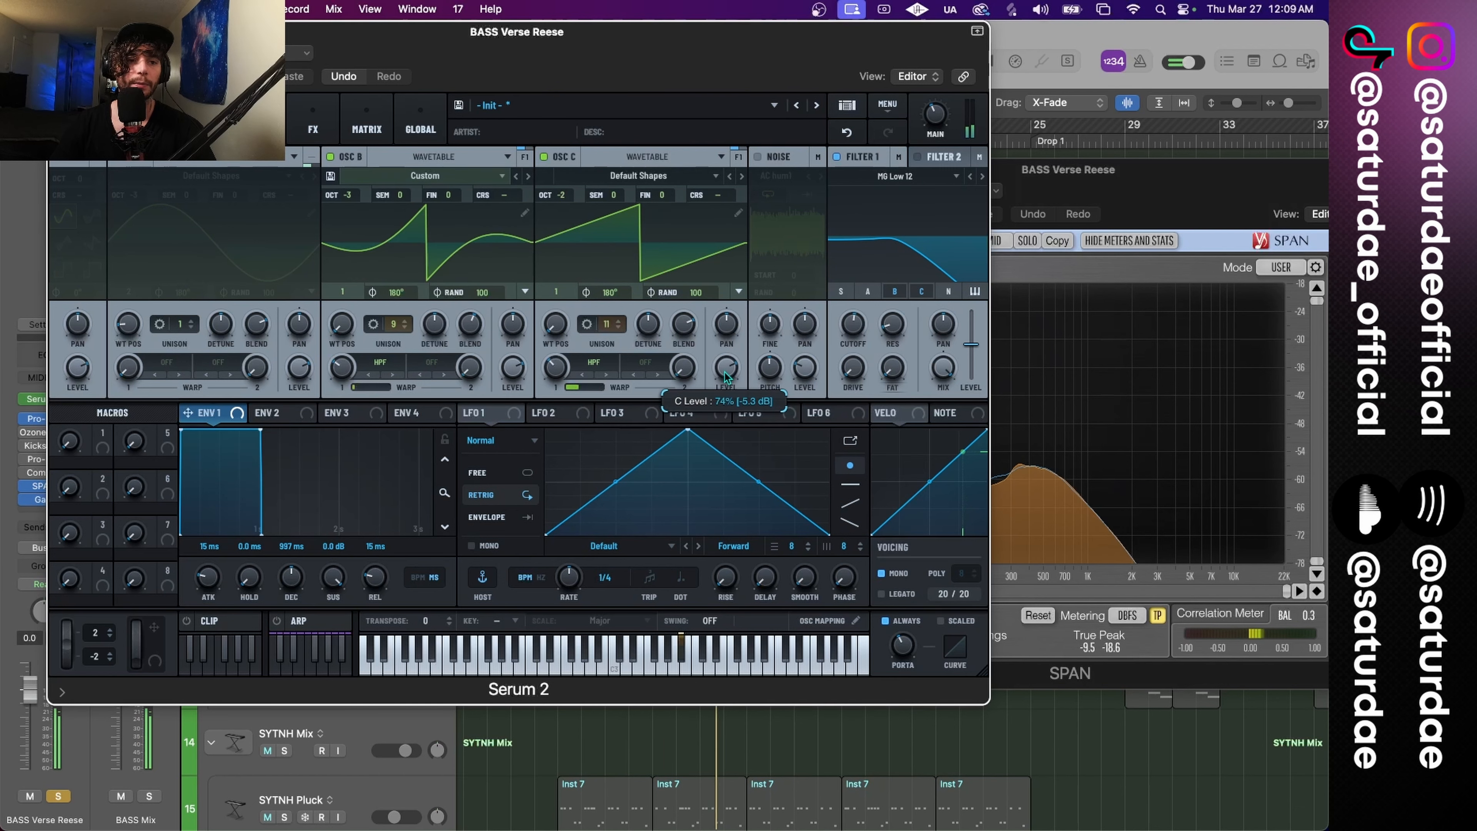
{"action": "left_click_drag", "start_coordinate": [727, 374], "coordinate": [727, 400]}
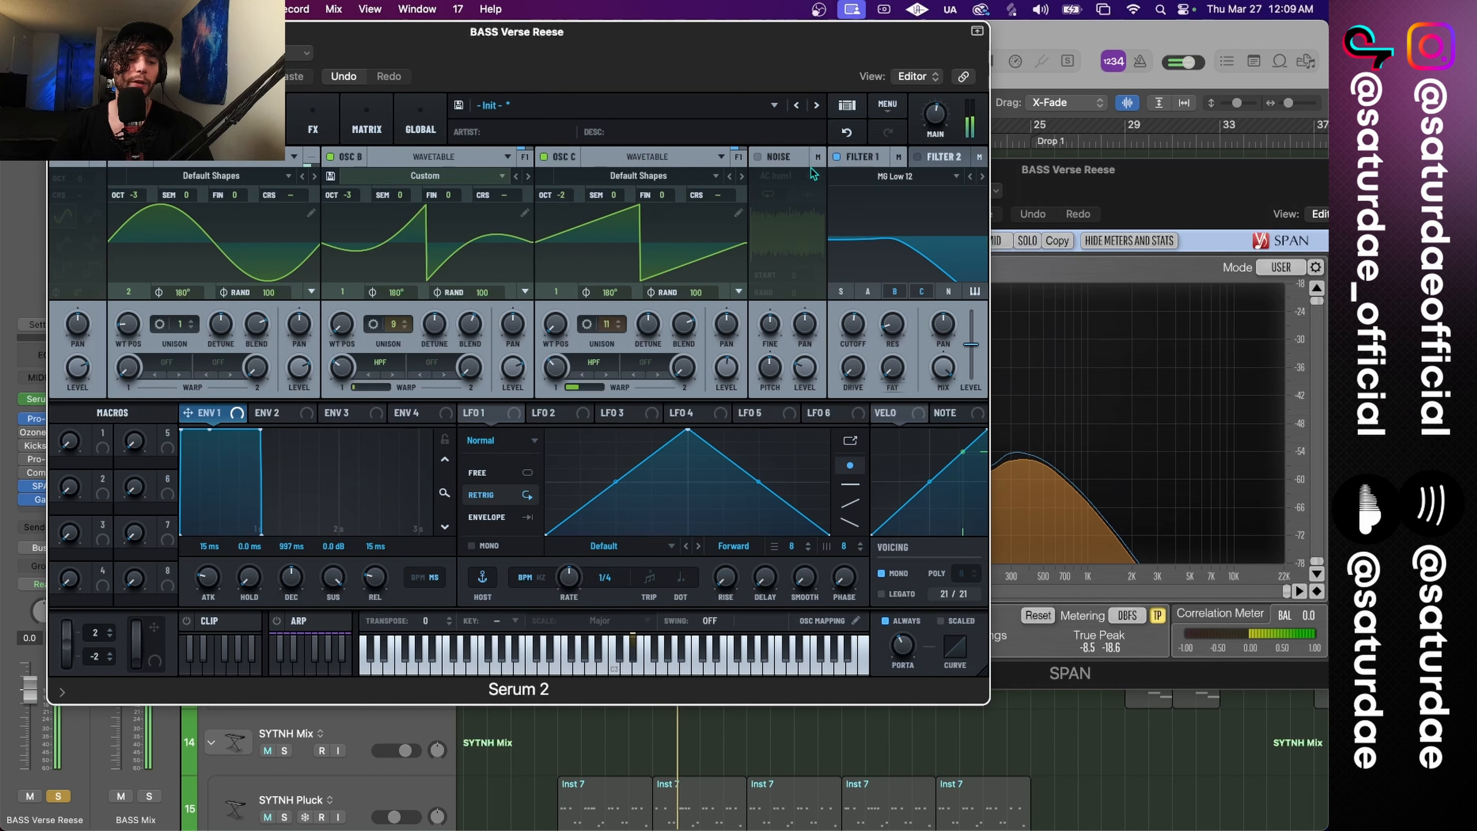
Step: Turn on the noise oscillator with the S2 Noises sample Rain 100 High and lower its level during playback
{"action": "left_click", "coordinate": [759, 159]}
{"action": "left_click", "coordinate": [785, 177]}
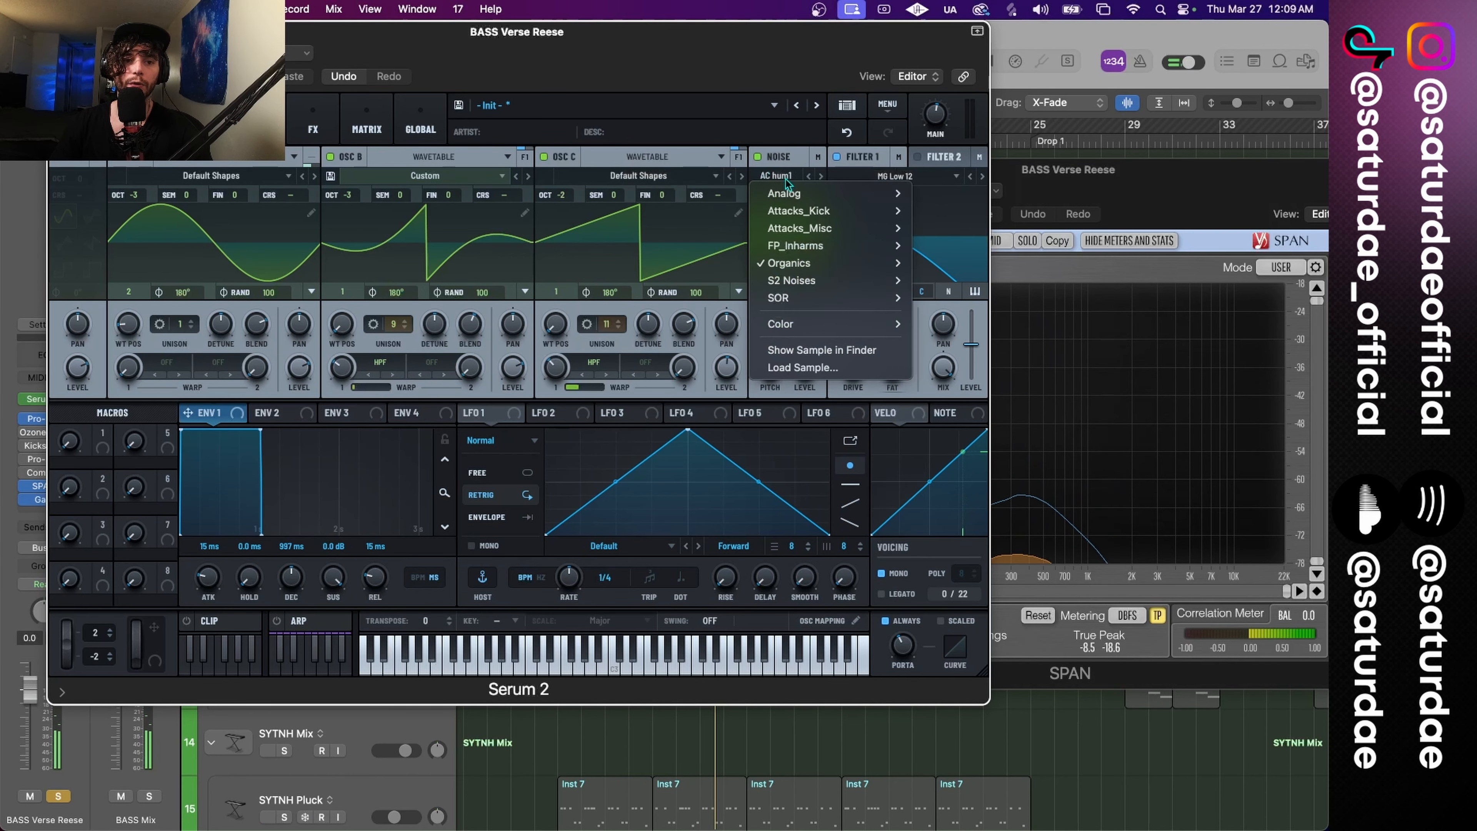
{"action": "mouse_move", "coordinate": [828, 277]}
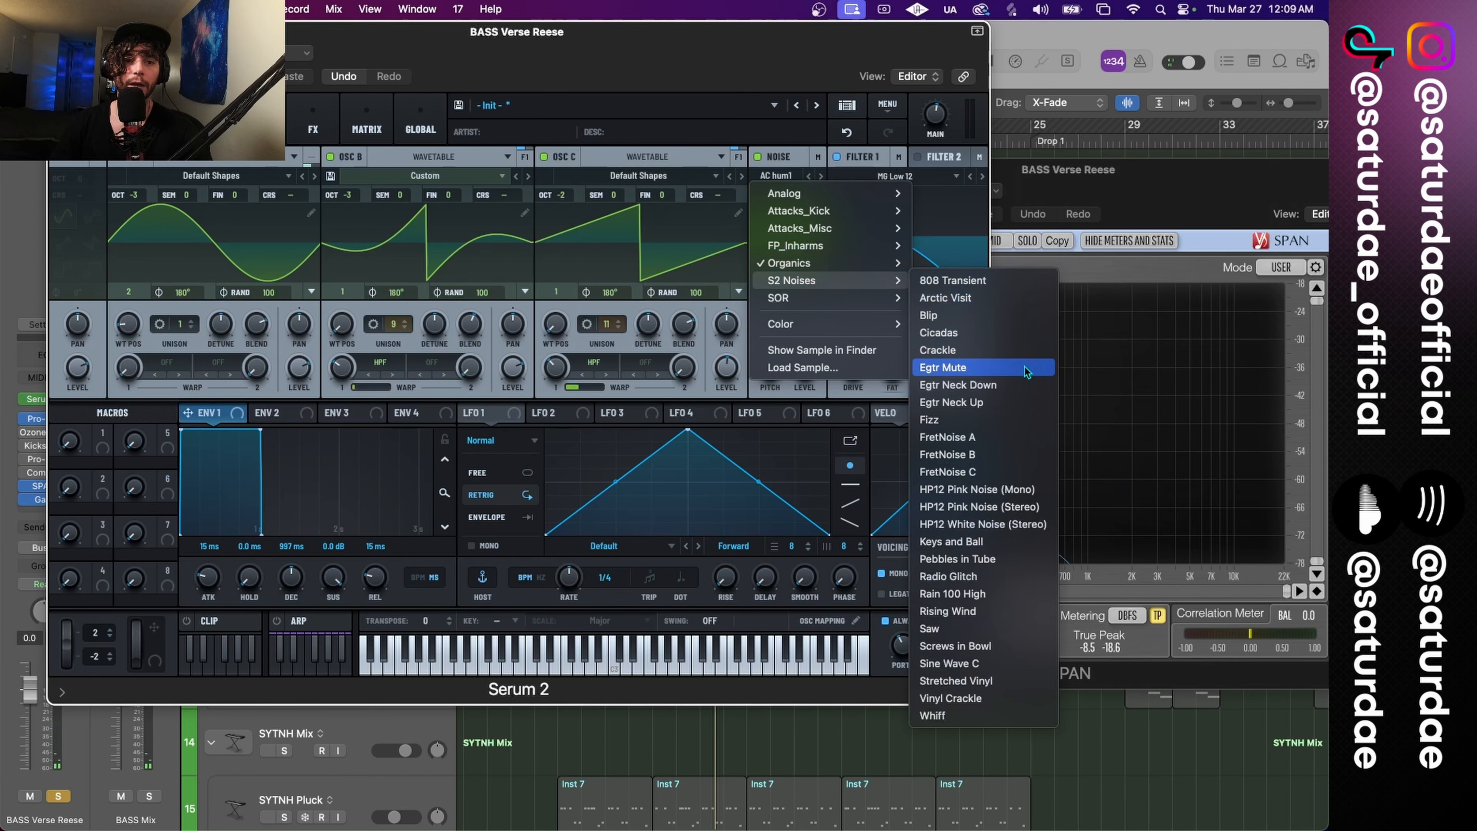
{"action": "left_click", "coordinate": [1008, 592]}
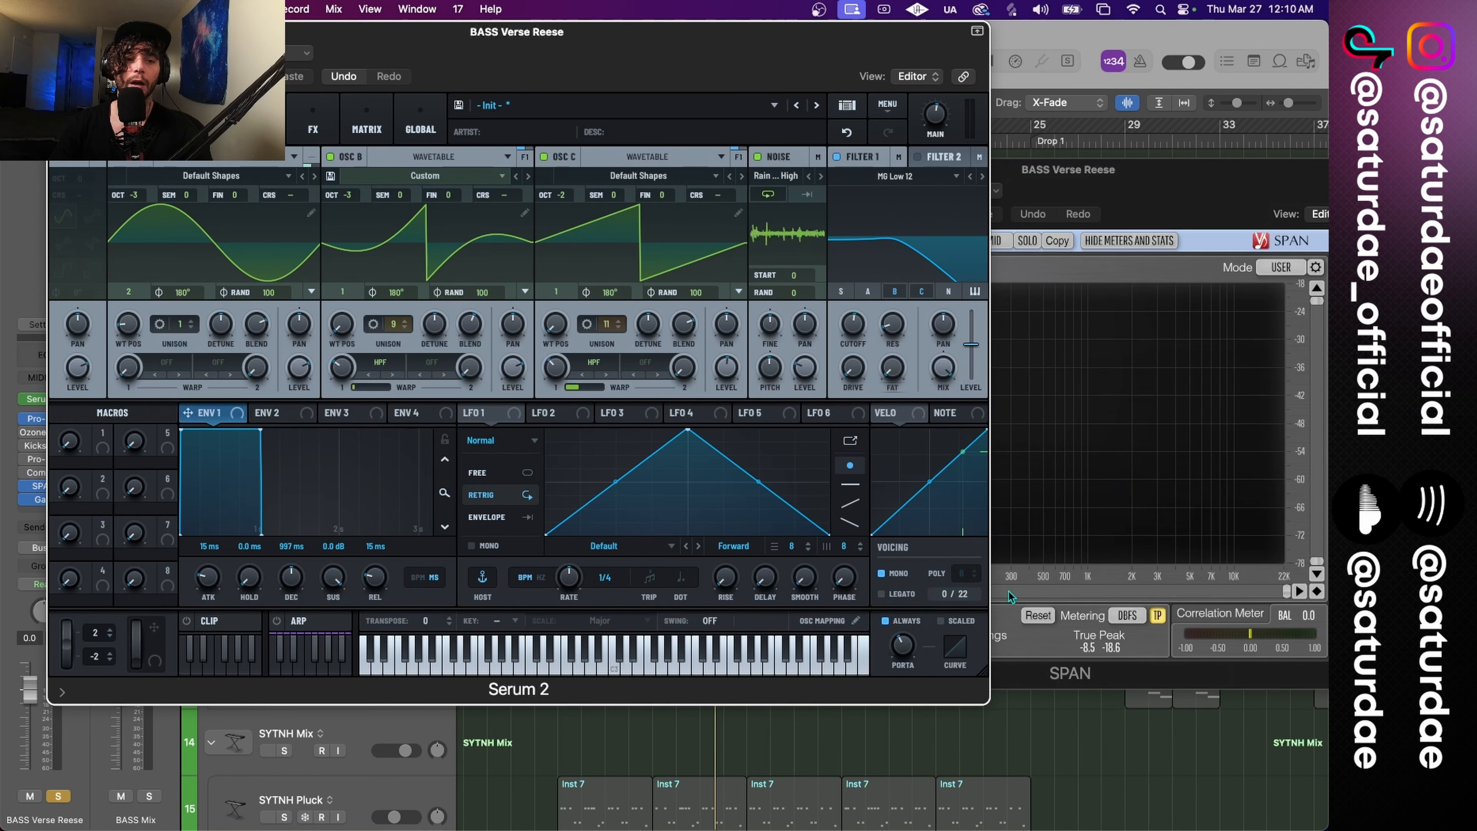
{"action": "key", "text": "space"}
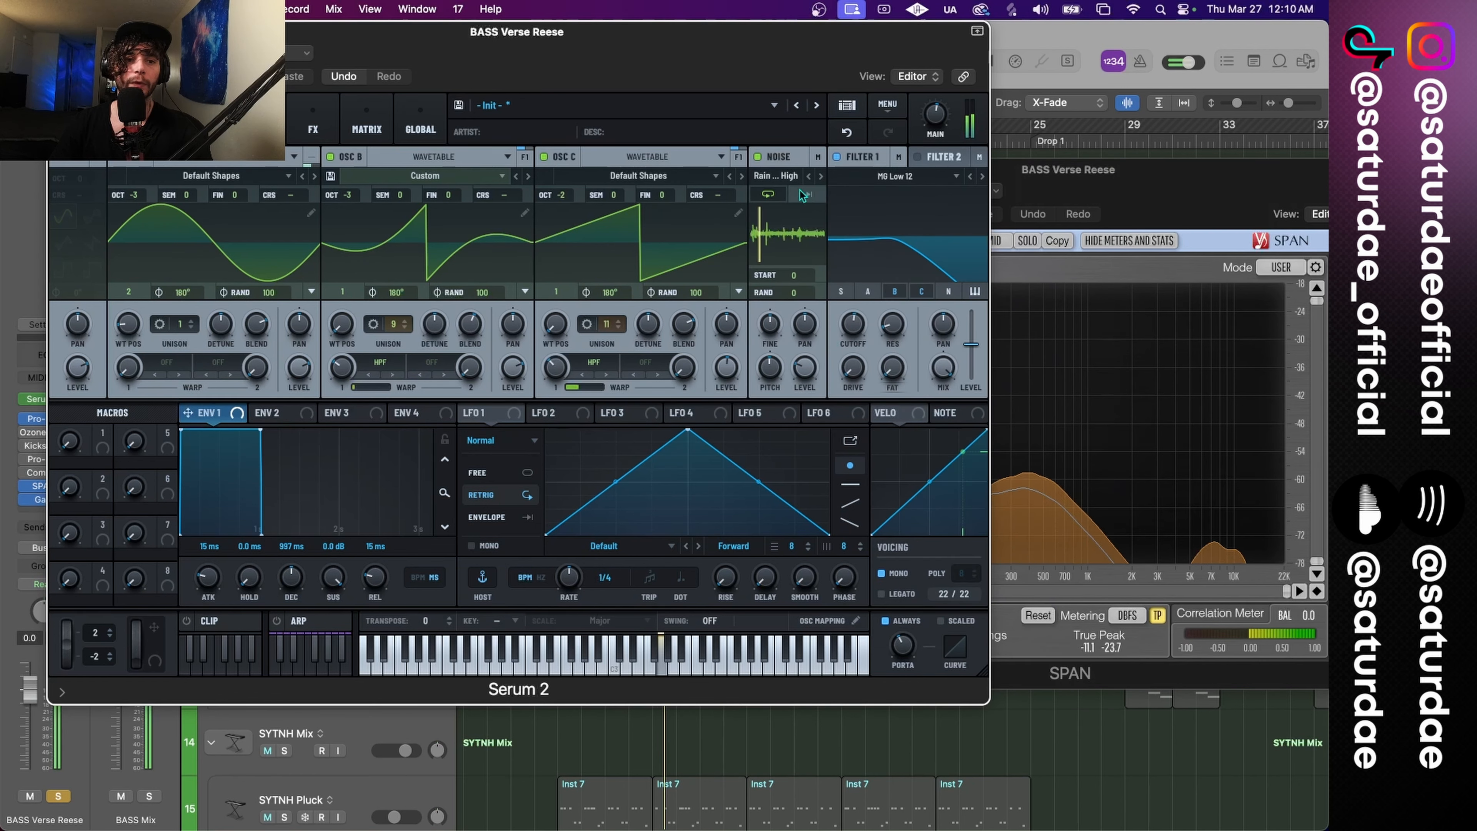
{"action": "left_click_drag", "start_coordinate": [813, 374], "coordinate": [813, 410]}
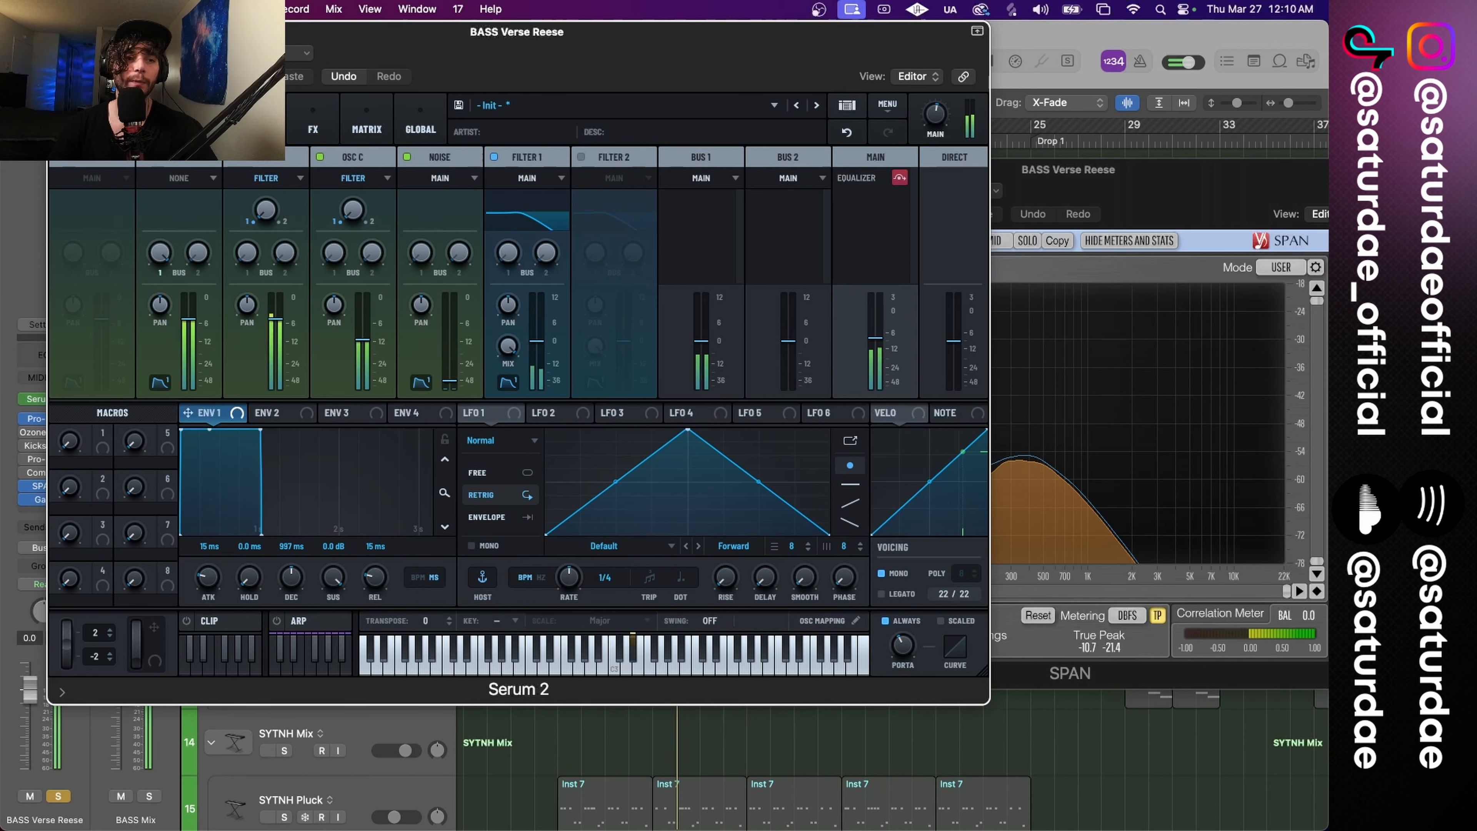
{"action": "left_click", "coordinate": [204, 122]}
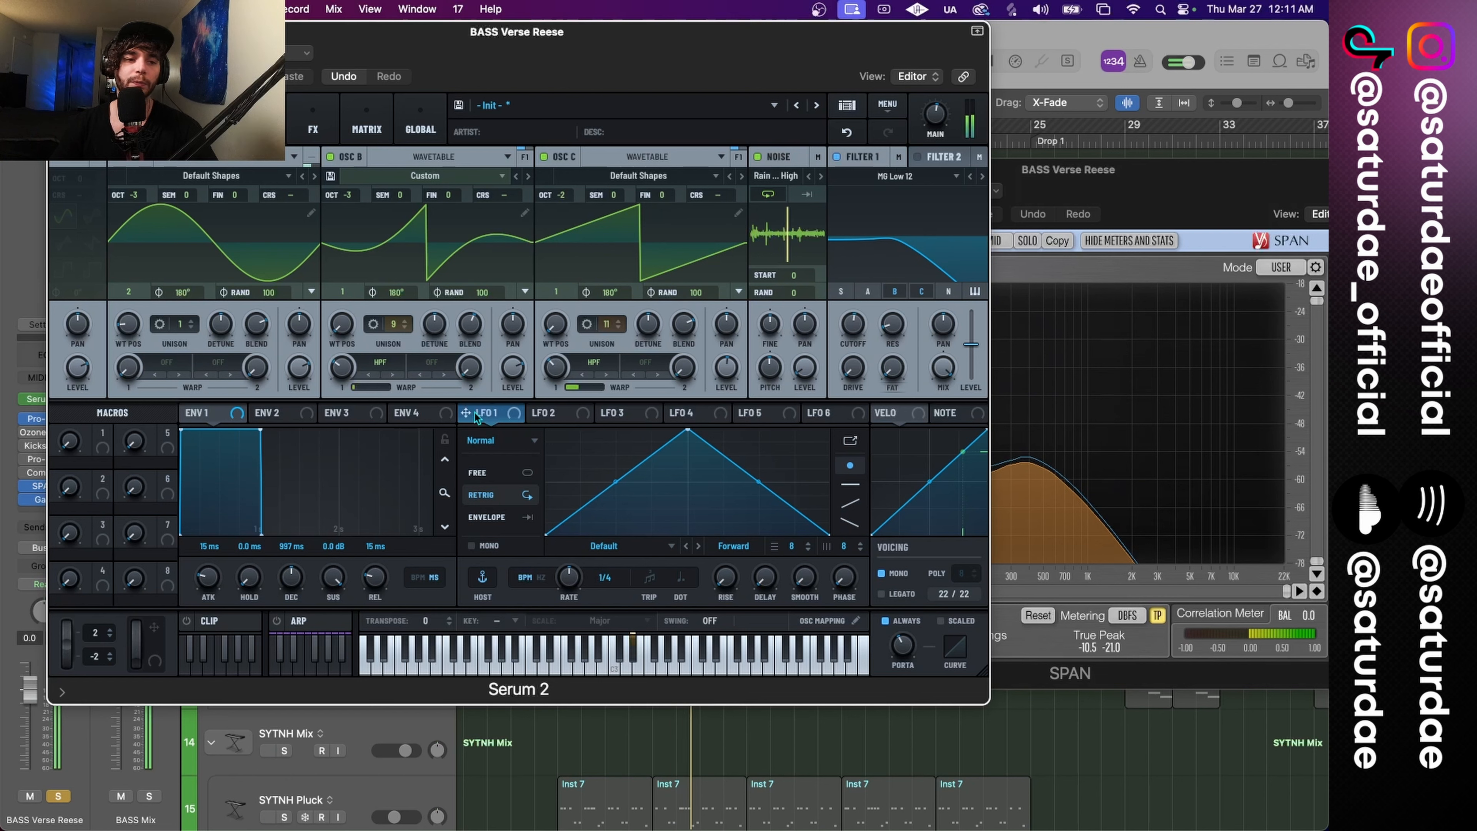
Step: Compare LFO 1's trigger modes, leaving it on Free, and assign it to filter 1's cutoff at a rate of bar
{"action": "left_click", "coordinate": [495, 476]}
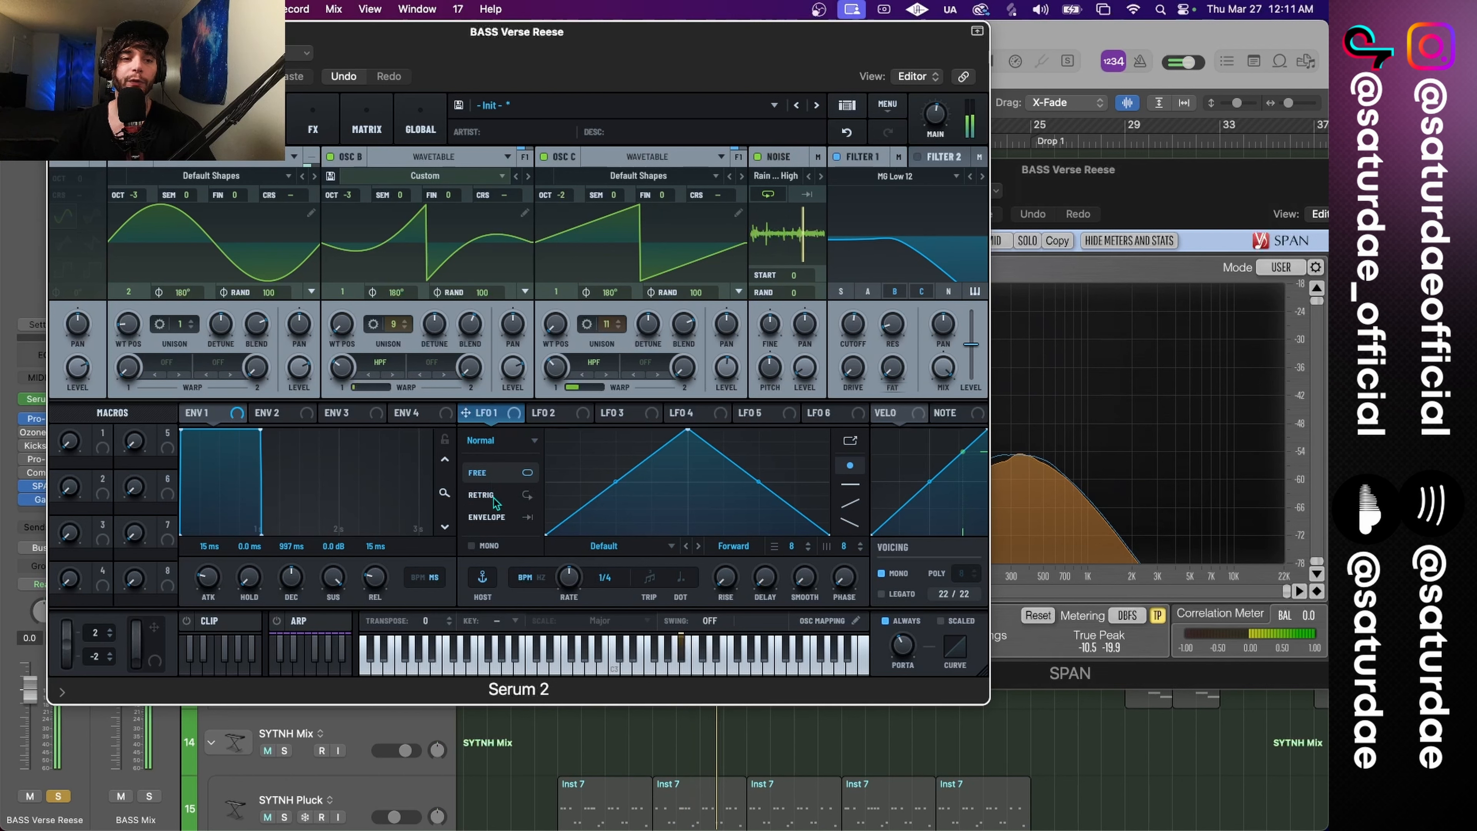
{"action": "left_click", "coordinate": [495, 502]}
{"action": "left_click", "coordinate": [497, 516]}
{"action": "left_click", "coordinate": [498, 484]}
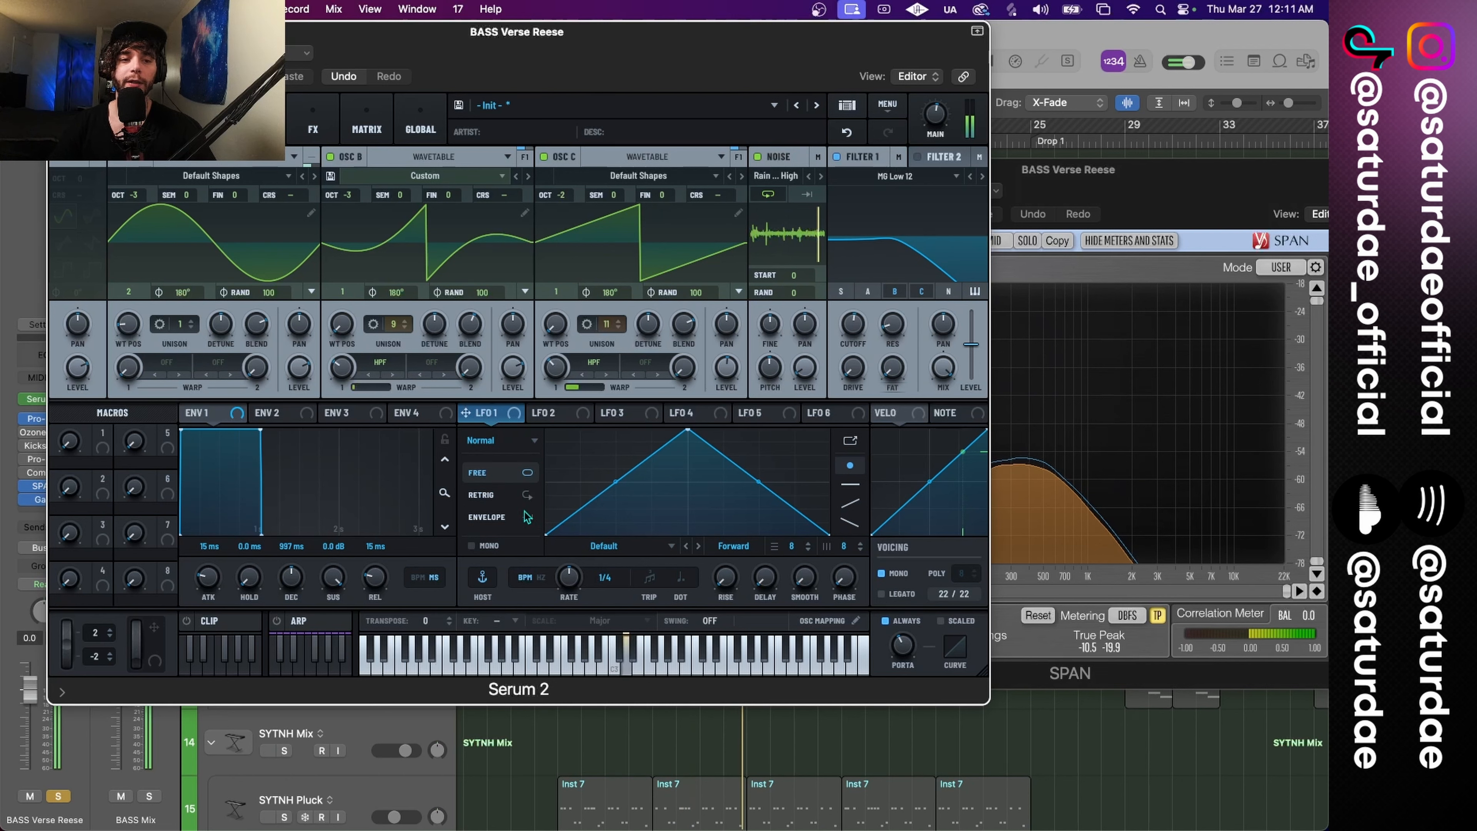
{"action": "left_click_drag", "start_coordinate": [465, 412], "coordinate": [855, 335]}
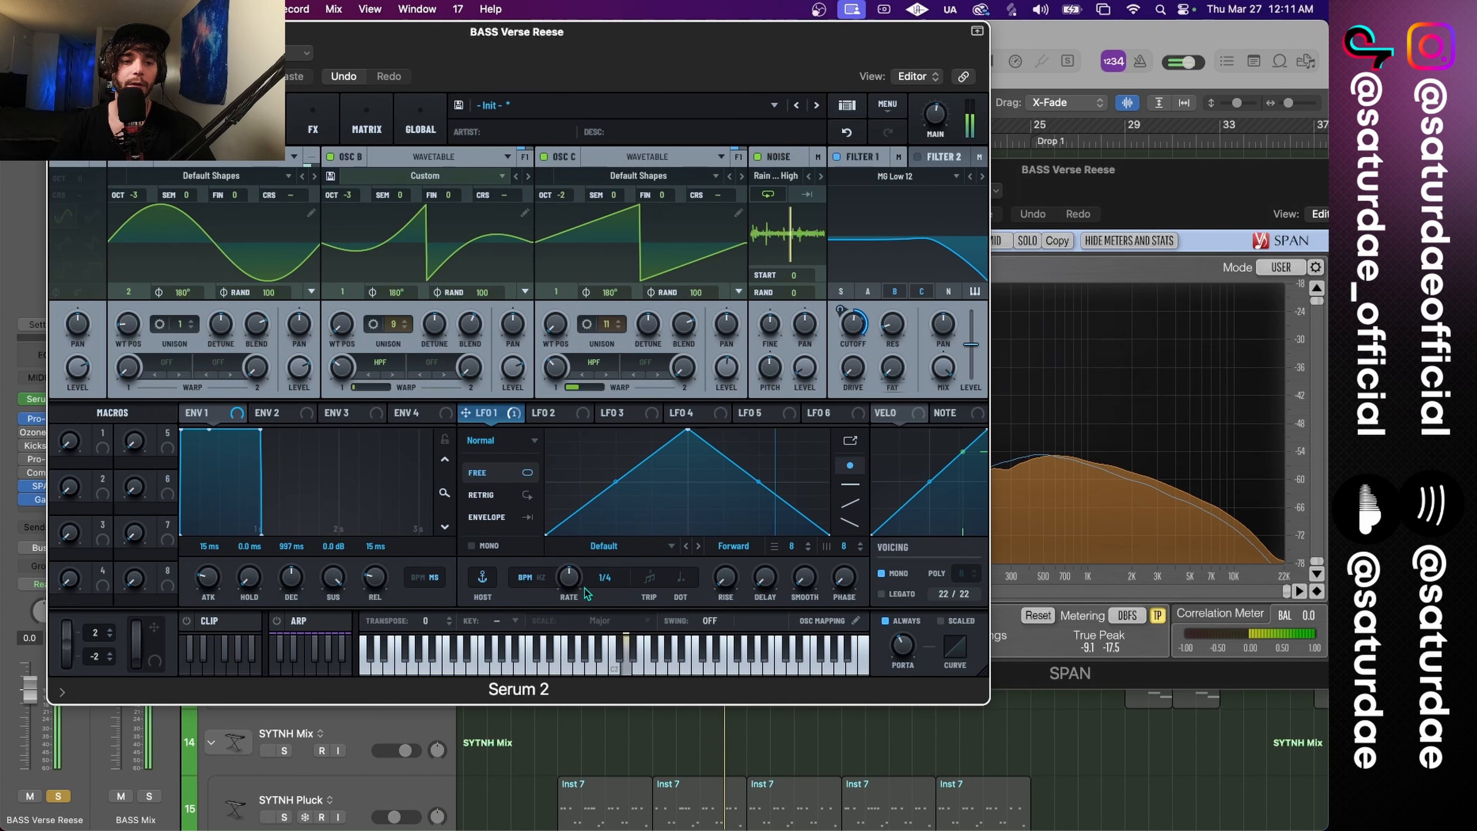
{"action": "left_click_drag", "start_coordinate": [586, 589], "coordinate": [577, 605]}
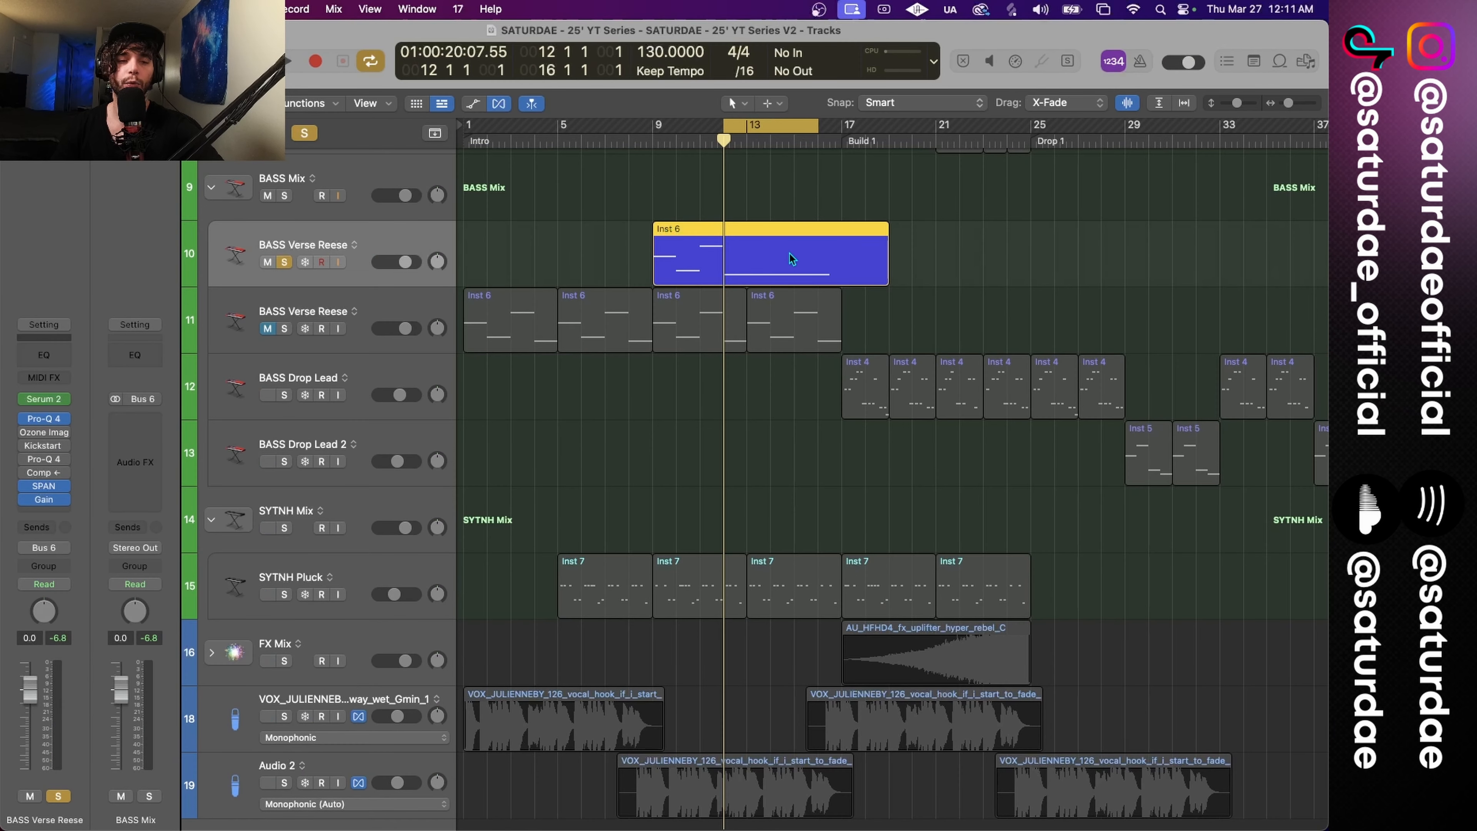
Step: Inspect the long note of the soloed bass region in the Piano Roll, close the editor and reopen Serum 2
{"action": "double_click", "coordinate": [792, 259]}
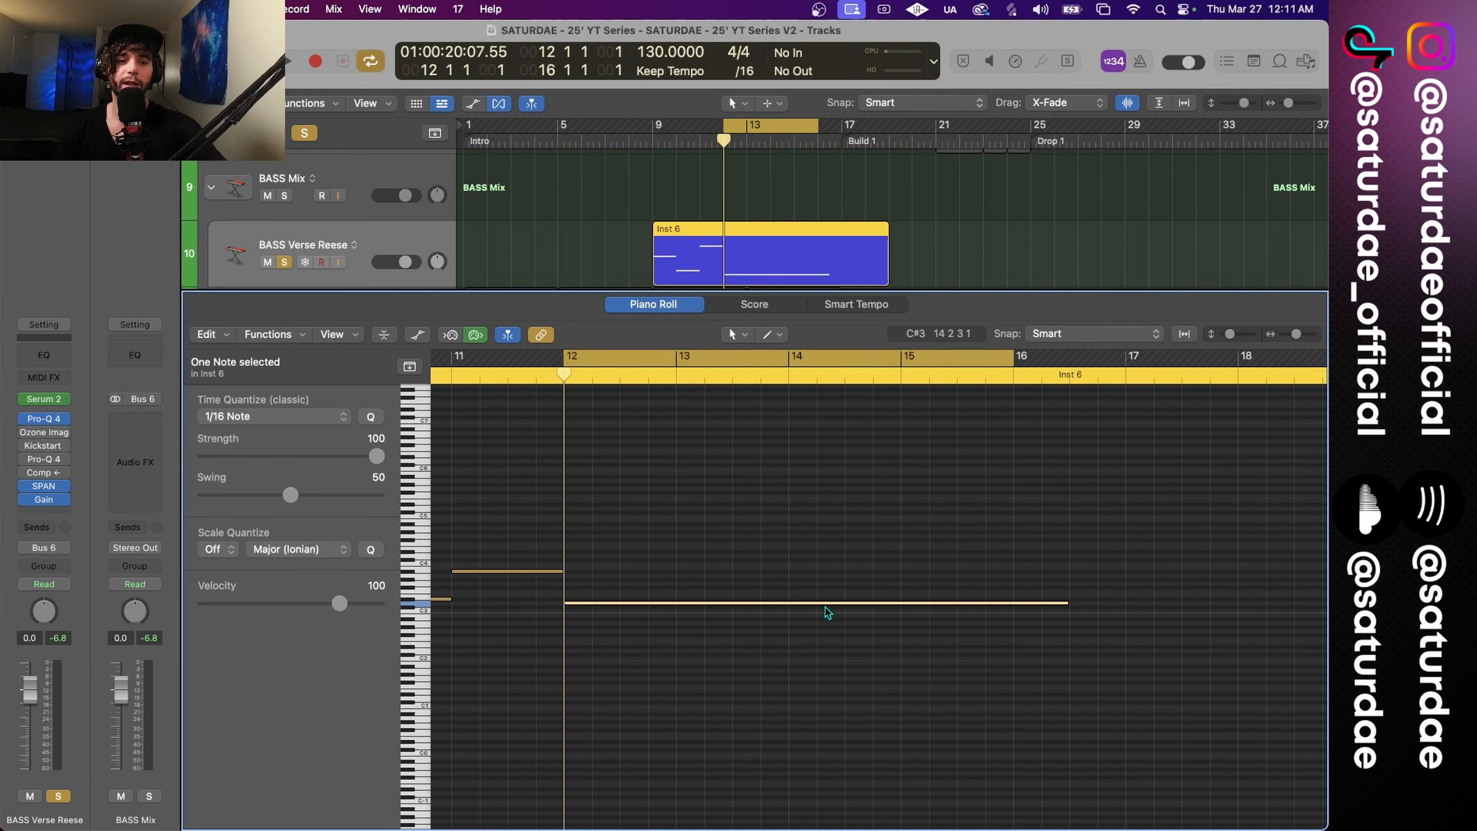
{"action": "key", "text": "p"}
{"action": "left_click", "coordinate": [45, 399]}
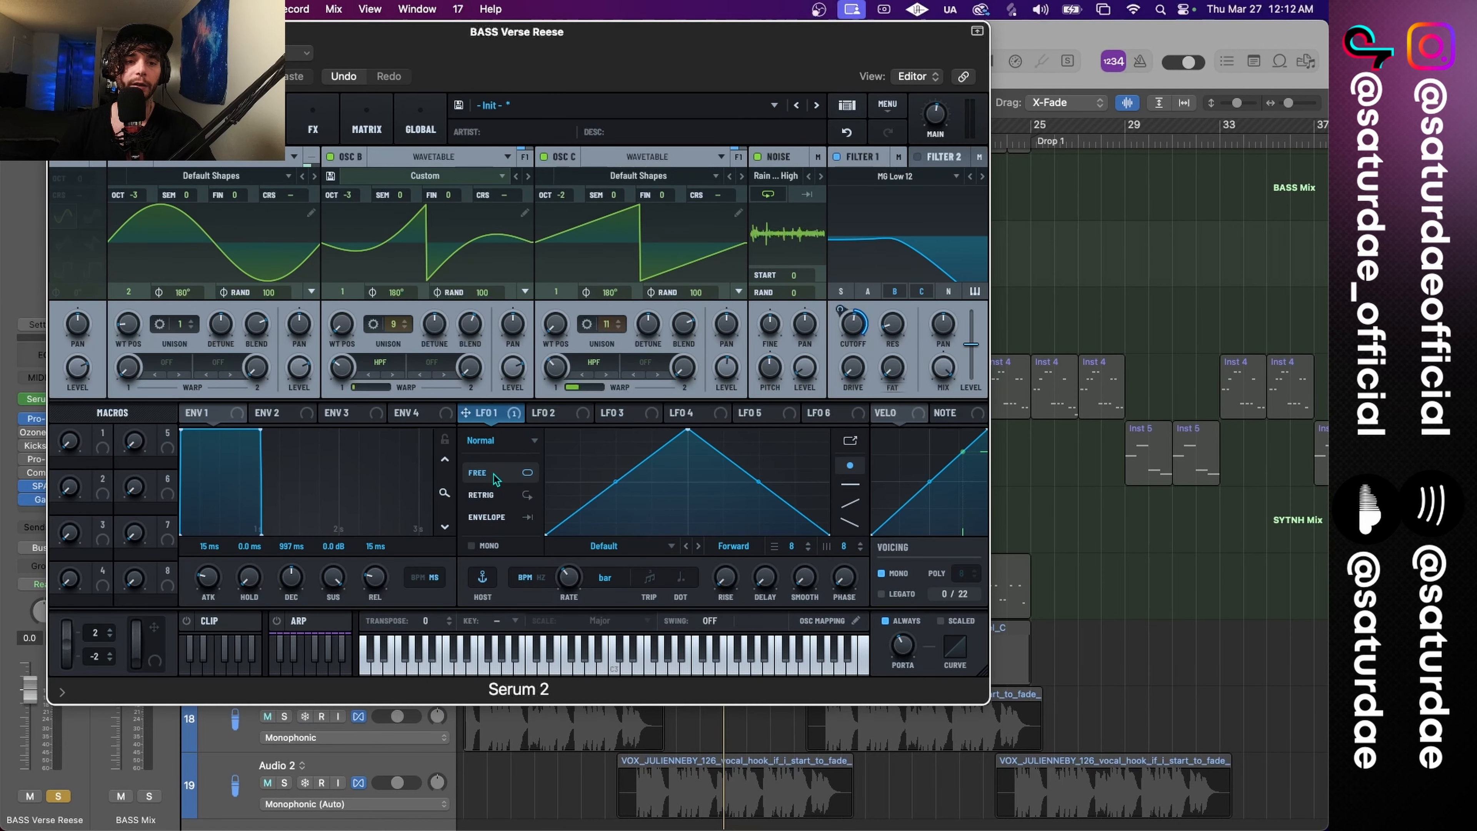
Step: Audition LFO 1 in Retrig mode during playback and switch it back to Free
{"action": "key", "text": "space"}
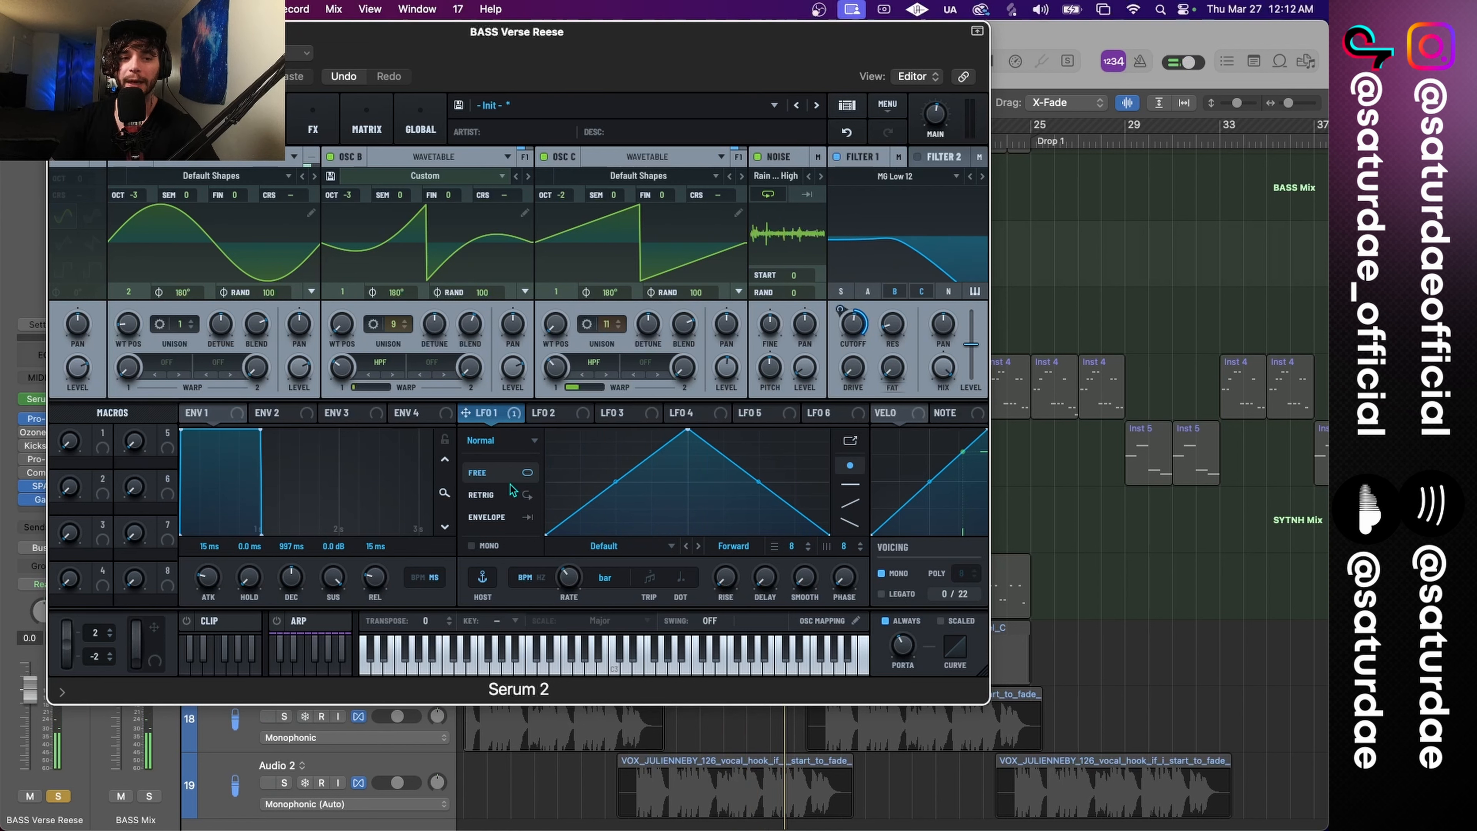
{"action": "left_click", "coordinate": [499, 495]}
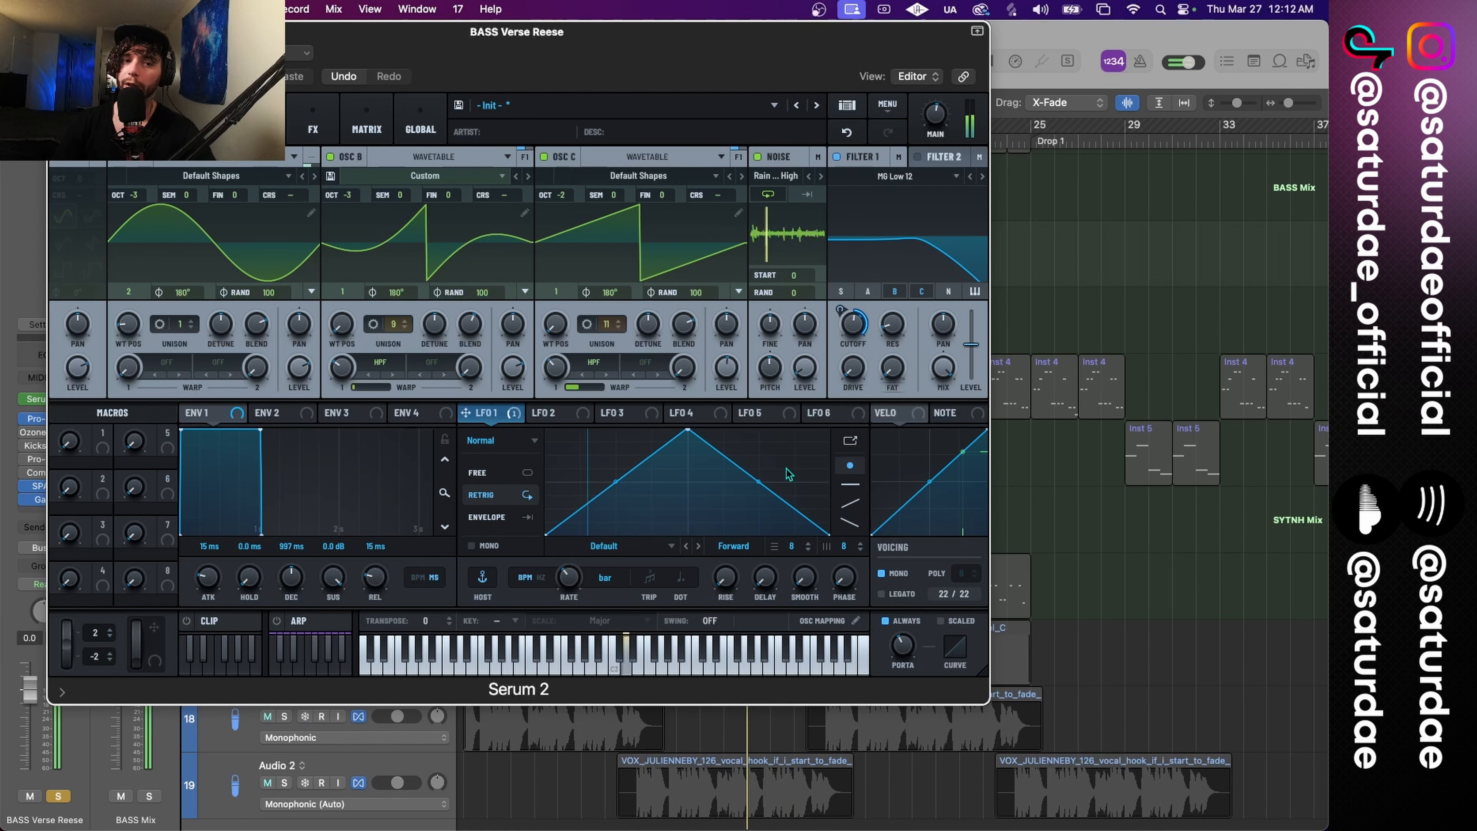
{"action": "left_click", "coordinate": [488, 475]}
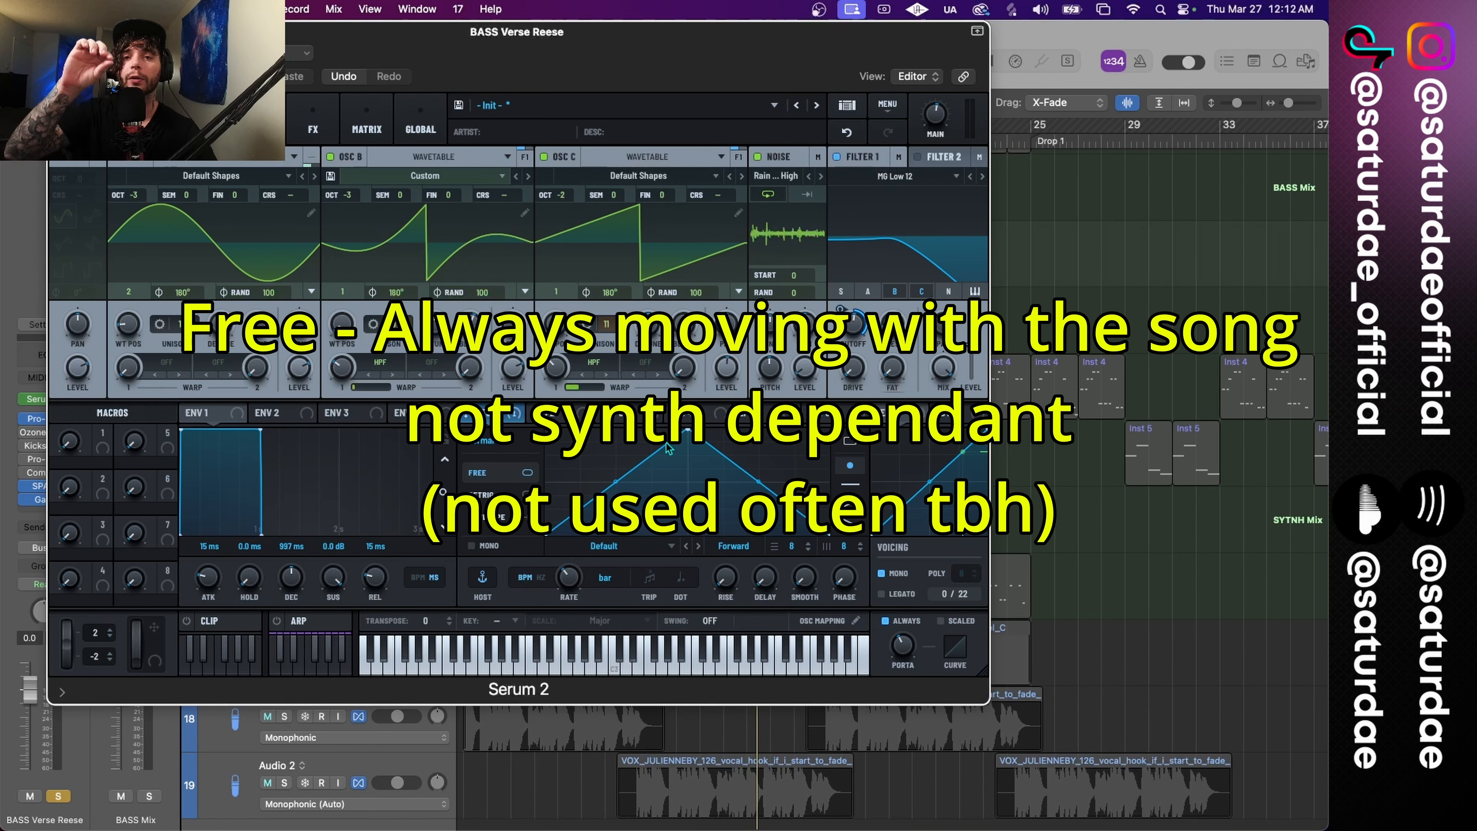
Step: Compare LFO 1's Envelope trigger mode with Retrig and leave it set to Retrig
{"action": "left_click", "coordinate": [470, 495]}
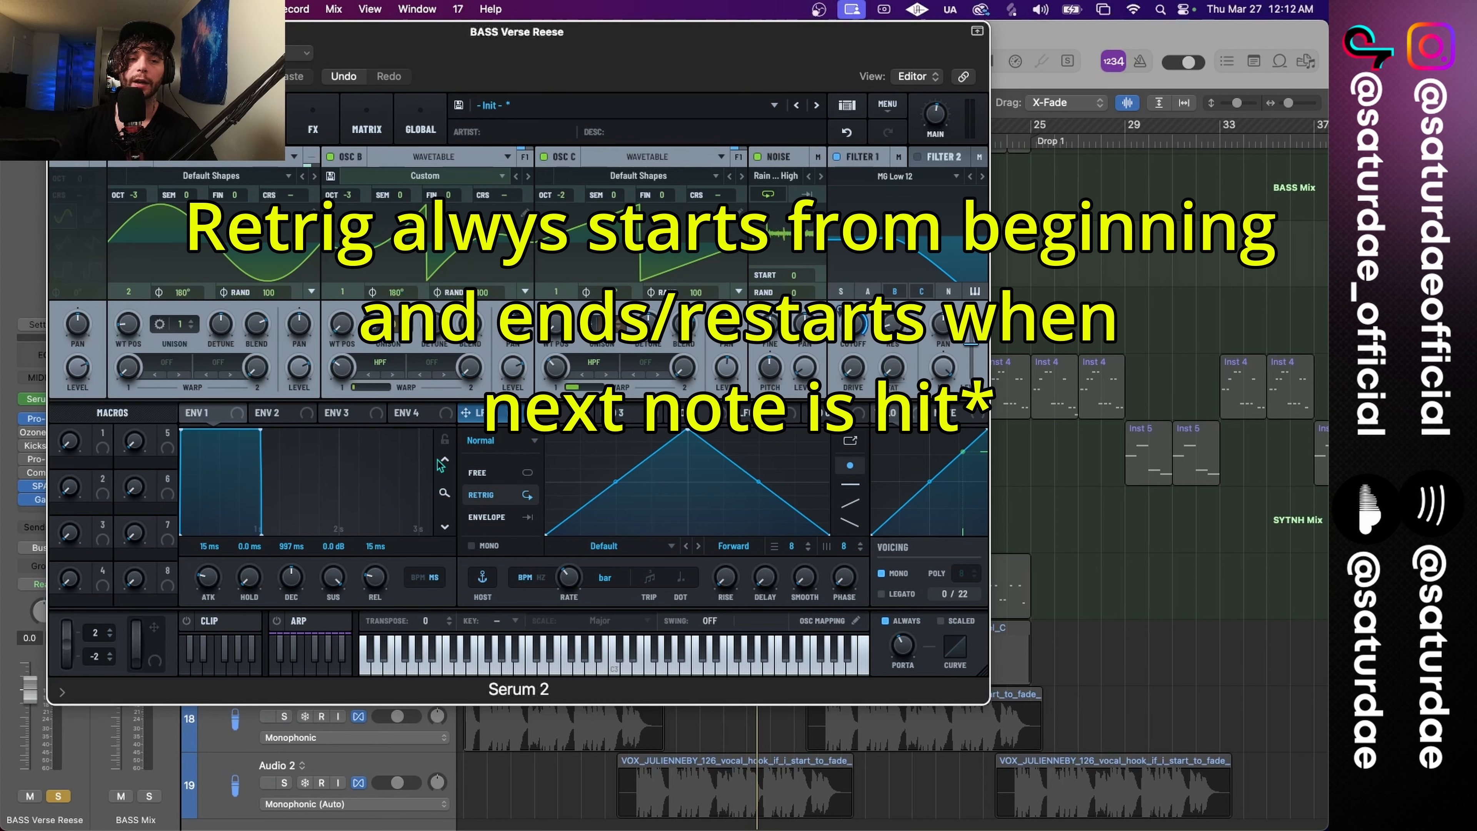
{"action": "left_click", "coordinate": [489, 518]}
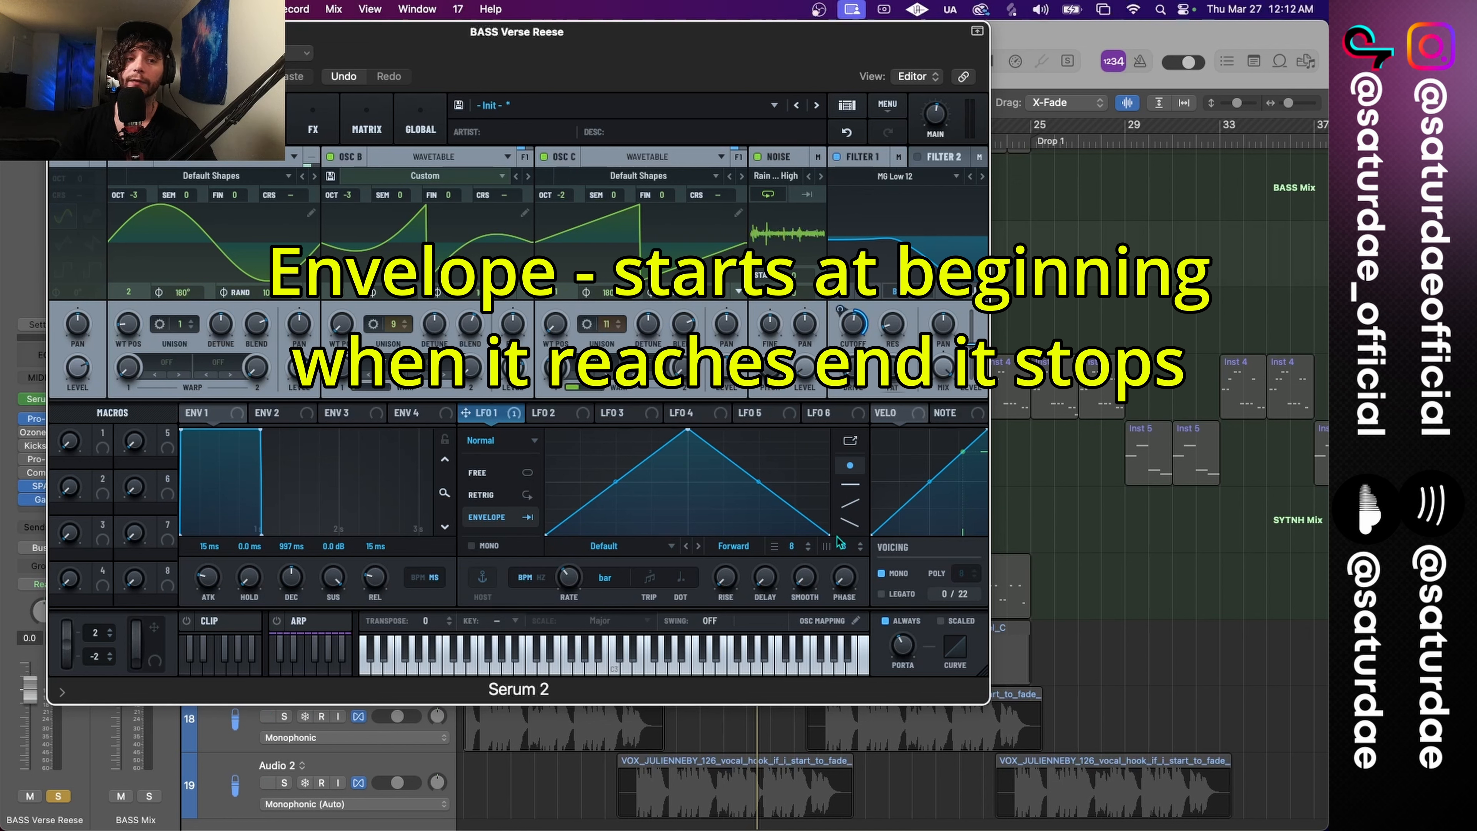
{"action": "left_click", "coordinate": [492, 500]}
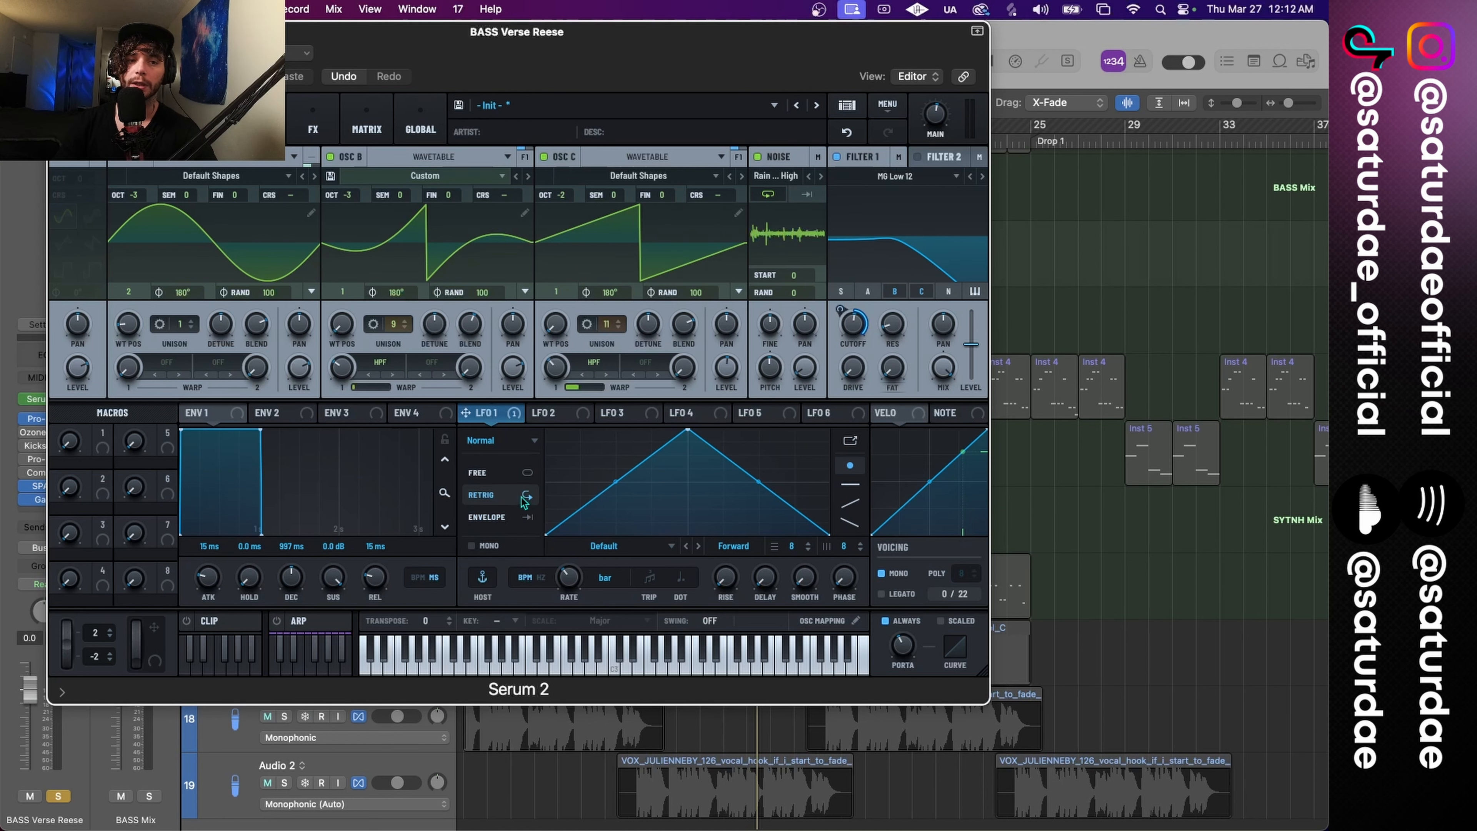
Step: Round LFO 1's triangle into an arch, lower its peak to about half height during playback, and adjust its filter 1 cutoff amount
{"action": "left_click_drag", "start_coordinate": [689, 433], "coordinate": [689, 434]}
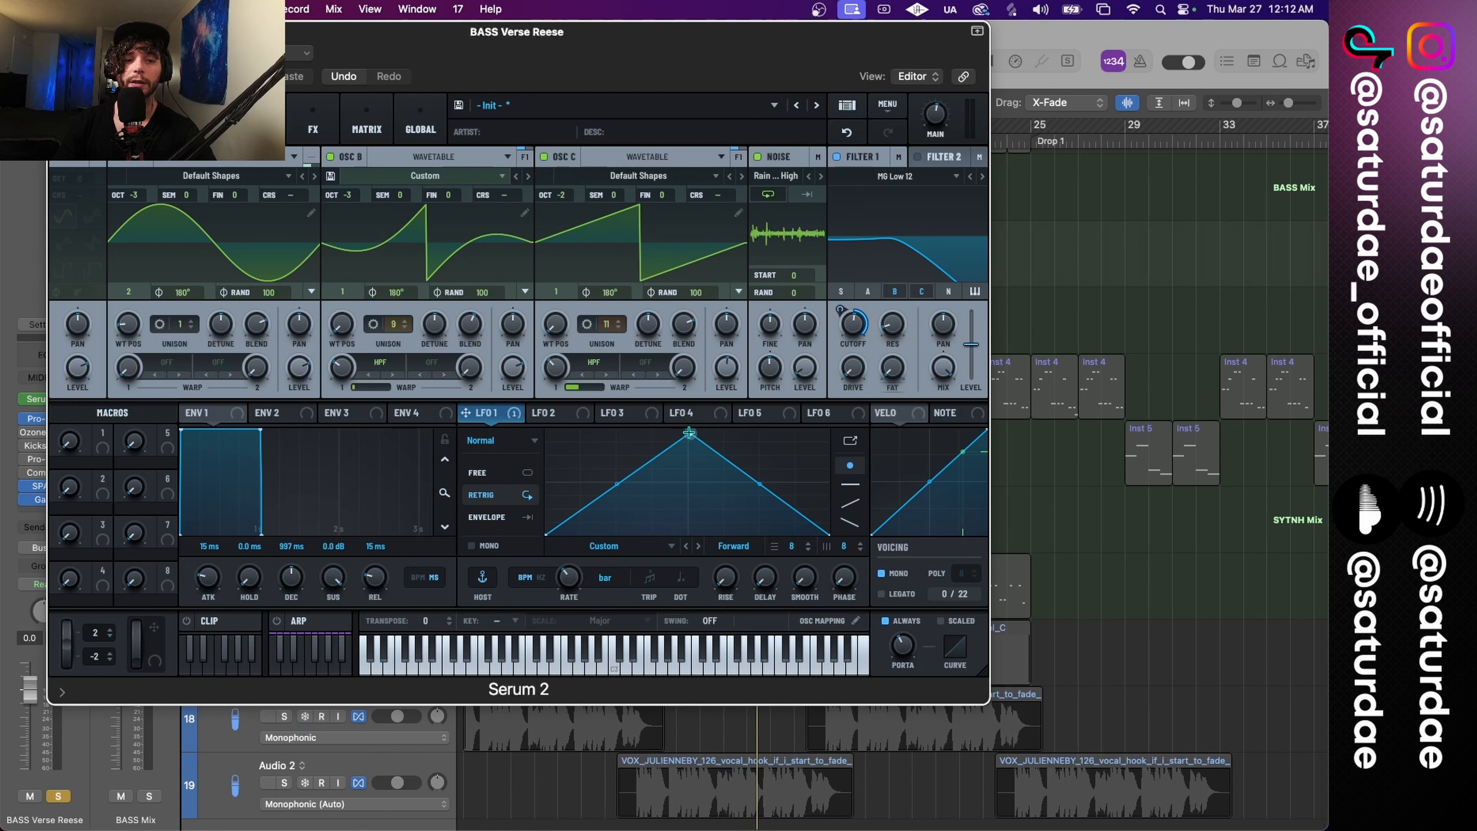
{"action": "left_click_drag", "start_coordinate": [616, 479], "coordinate": [616, 476]}
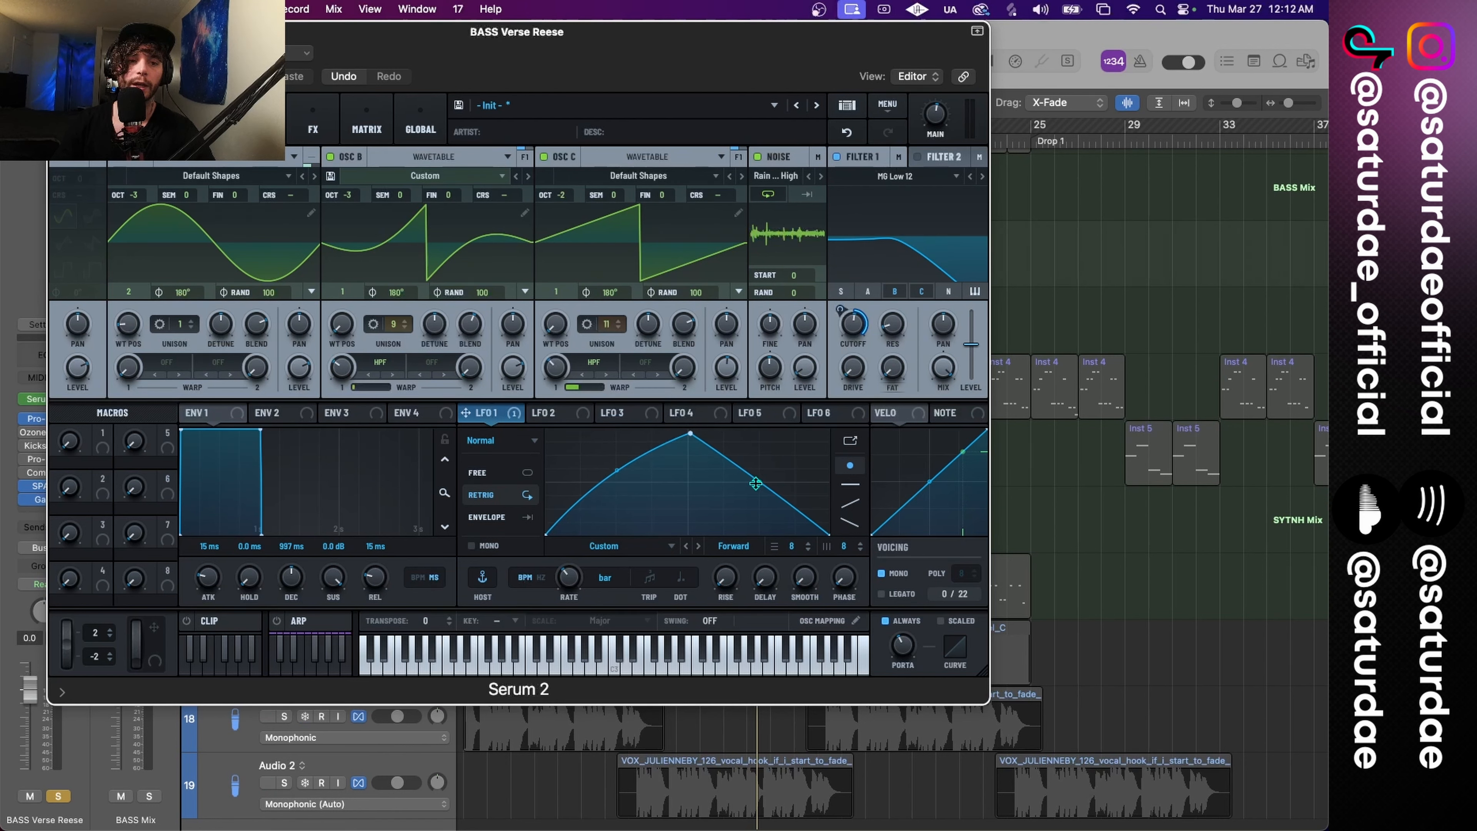
{"action": "key", "text": "space"}
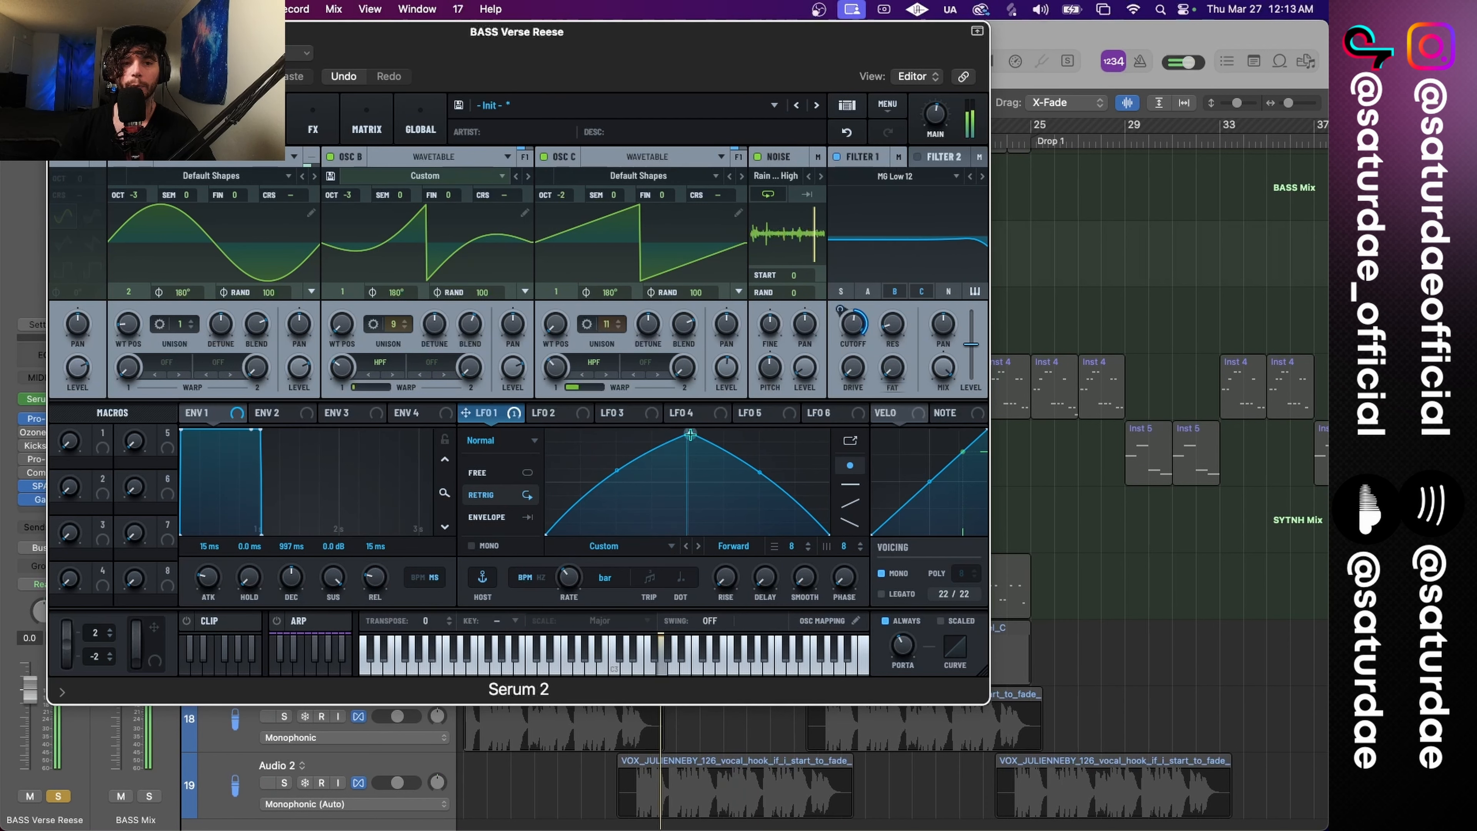
{"action": "left_click_drag", "start_coordinate": [691, 435], "coordinate": [690, 481]}
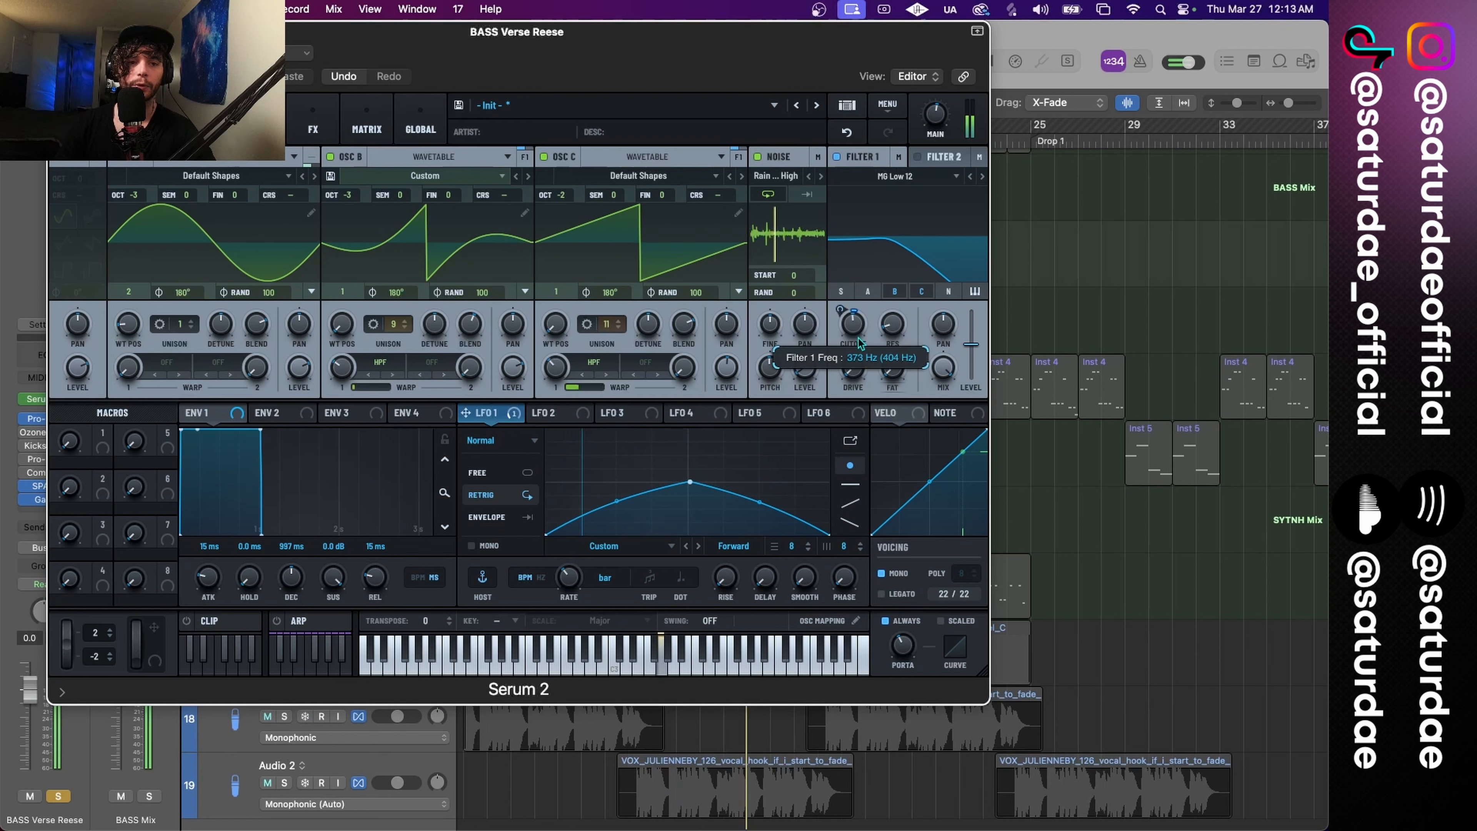
{"action": "mouse_move", "coordinate": [845, 310]}
{"action": "left_click_drag", "start_coordinate": [845, 310], "coordinate": [843, 308]}
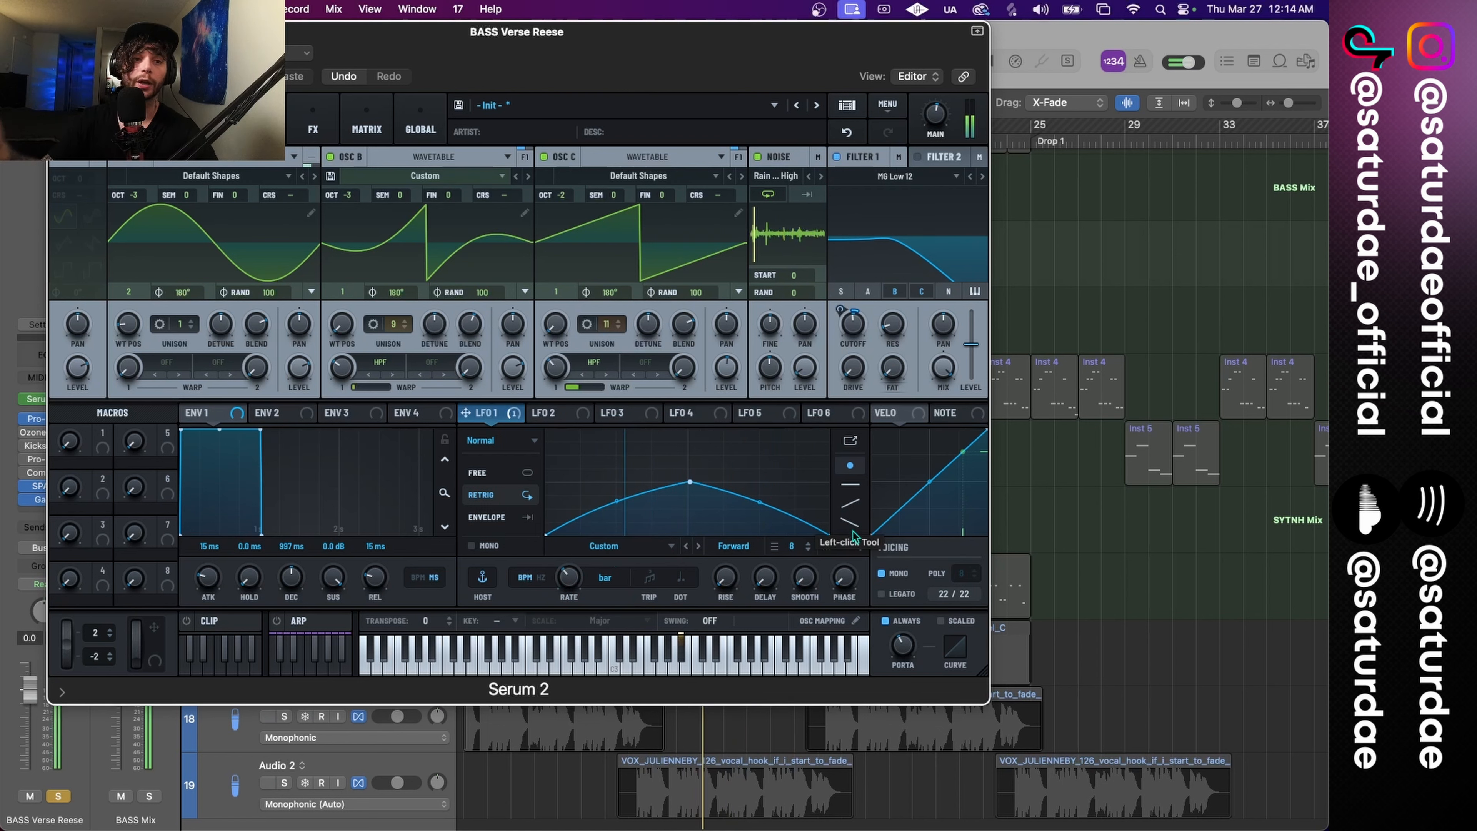
Step: Assign LFO 1 to filter 1's resonance and adjust the modulation amount, unsoloing the bass to judge it in the full mix
{"action": "left_click_drag", "start_coordinate": [466, 412], "coordinate": [892, 322]}
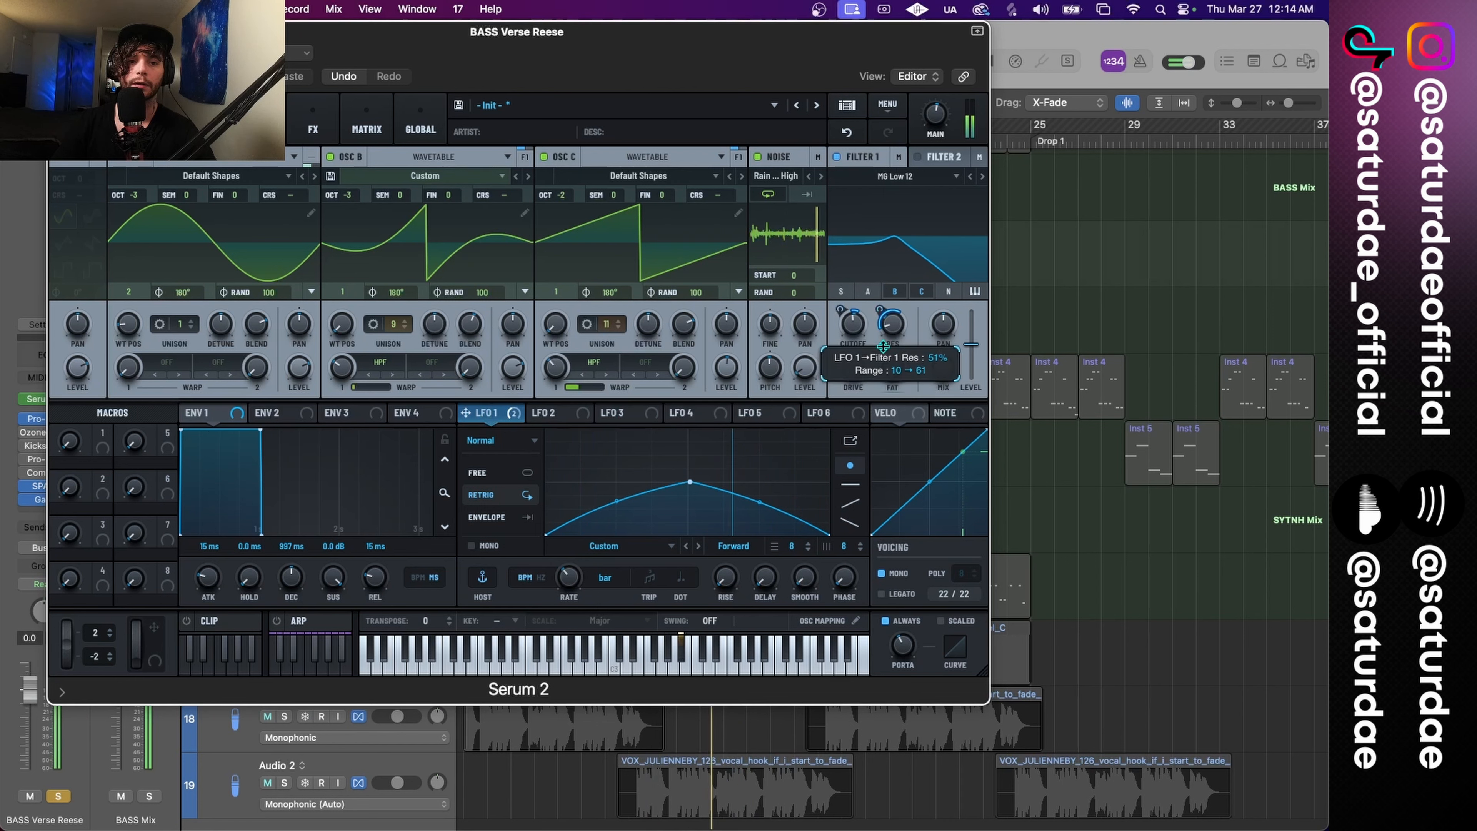
{"action": "left_click_drag", "start_coordinate": [884, 348], "coordinate": [851, 370]}
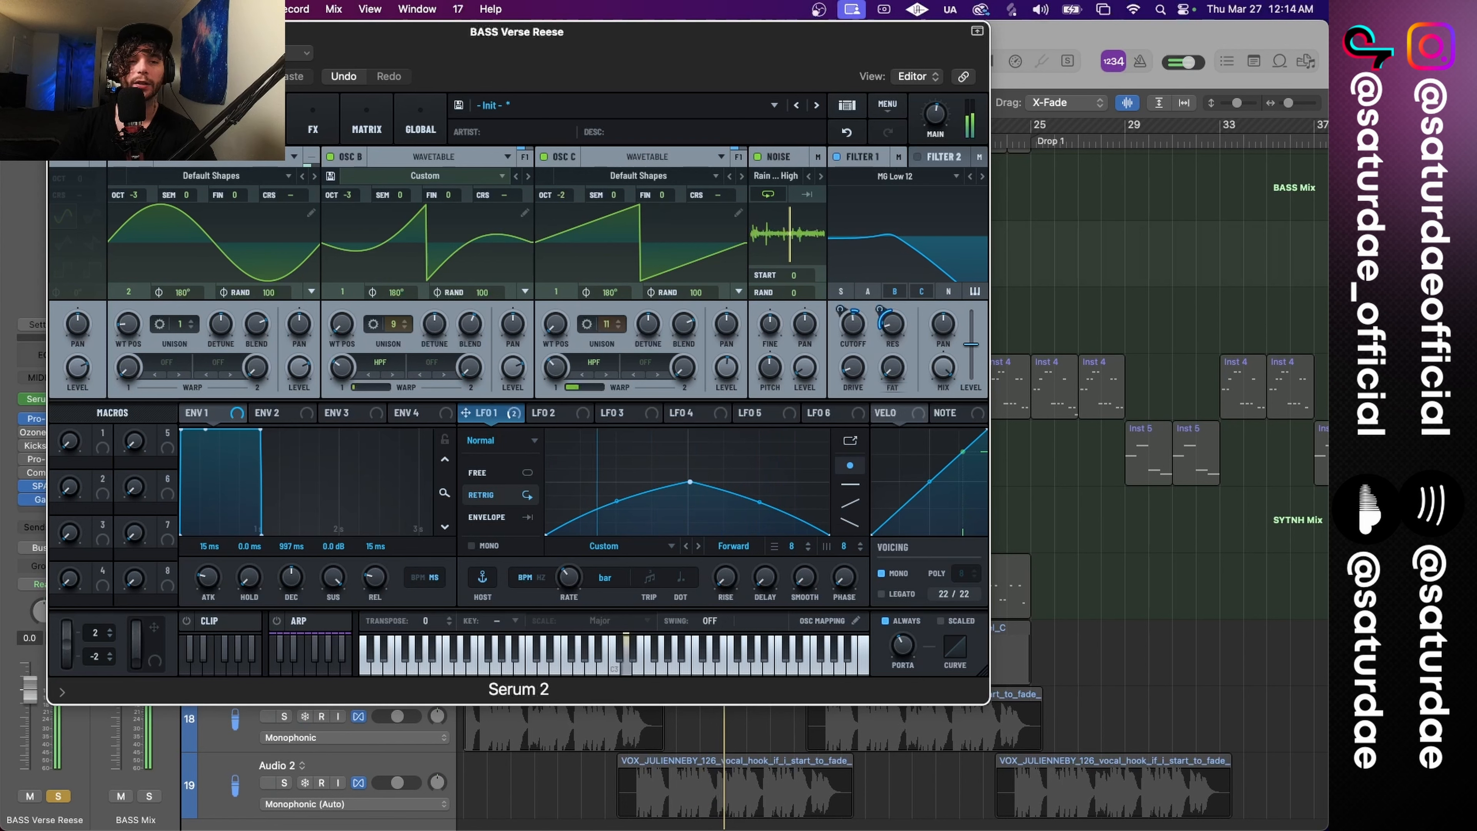
{"action": "left_click", "coordinate": [60, 796]}
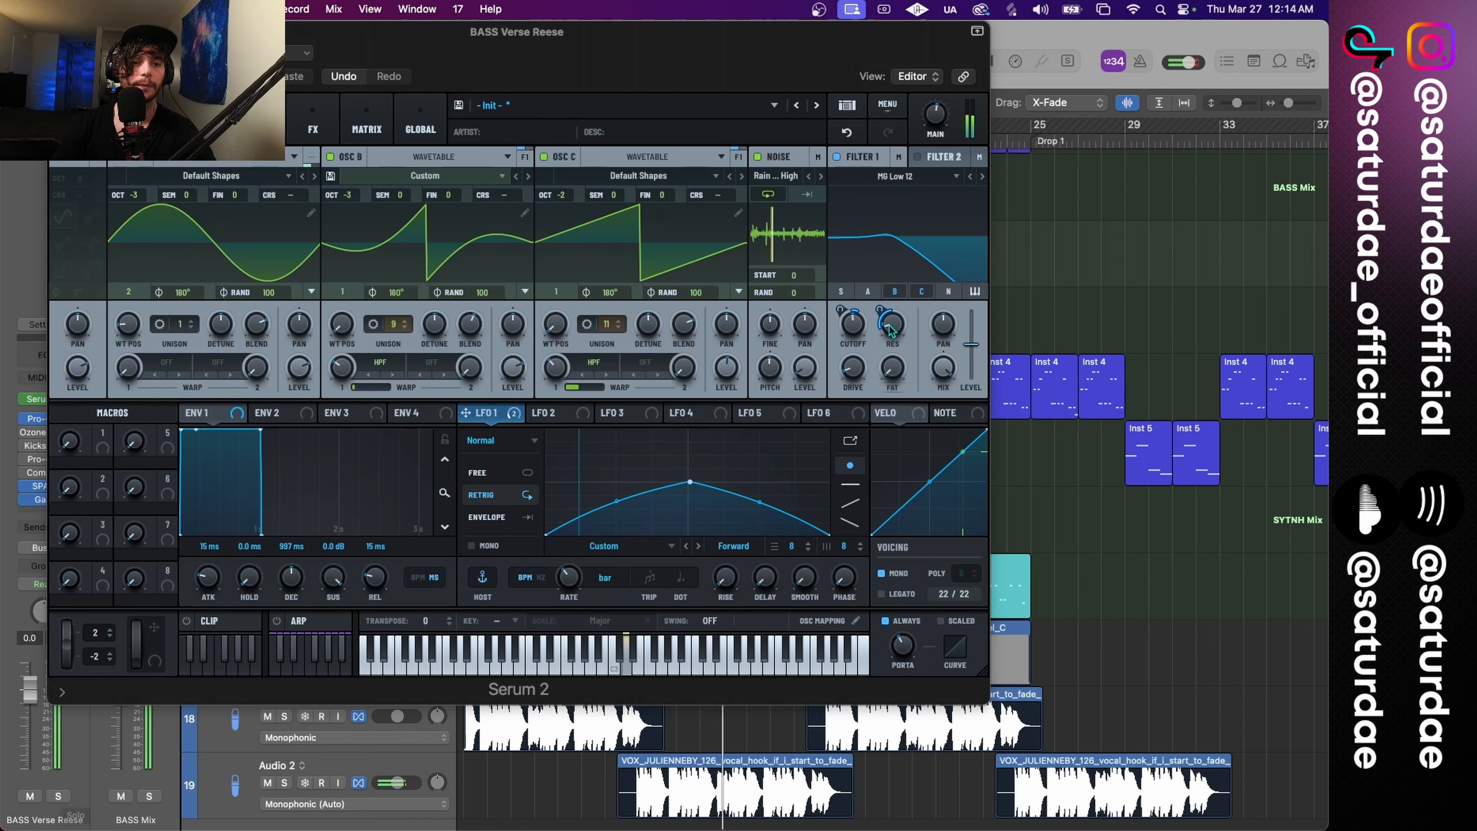
{"action": "left_click", "coordinate": [878, 311]}
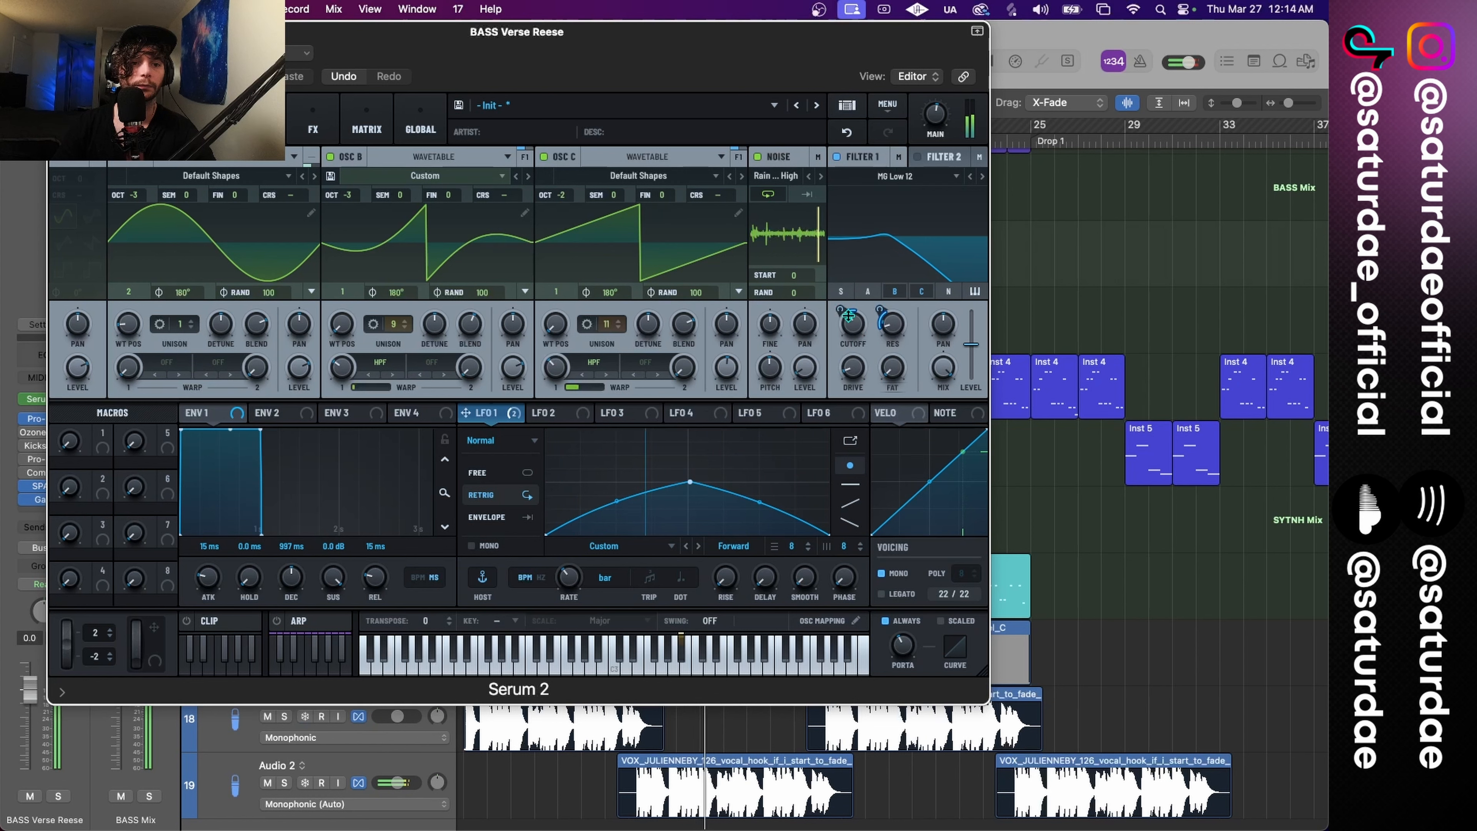
Step: Replay the filter movement in the full mix and compare it with the bass track soloed
{"action": "key", "text": "space"}
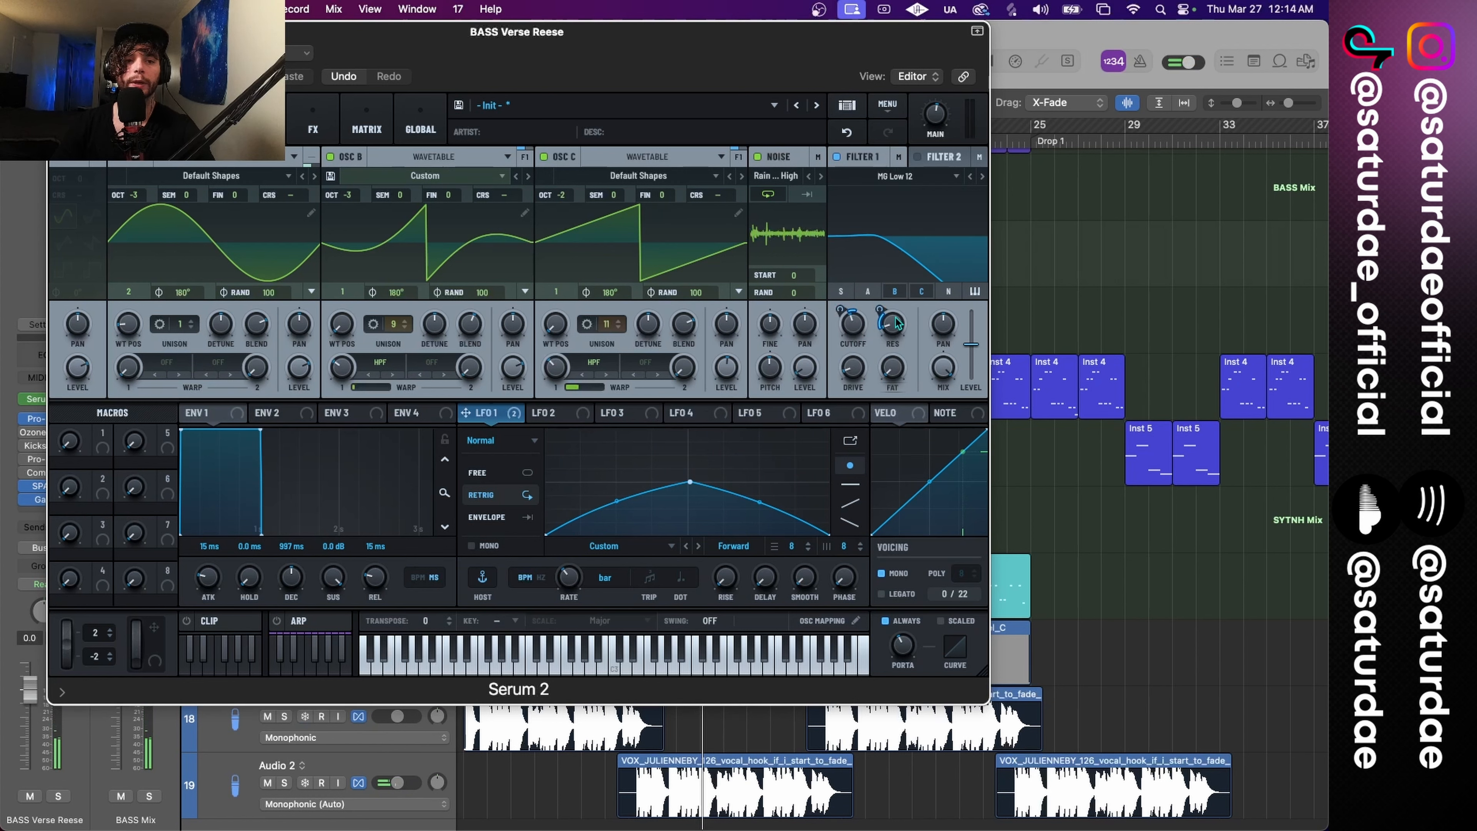
{"action": "key", "text": "space"}
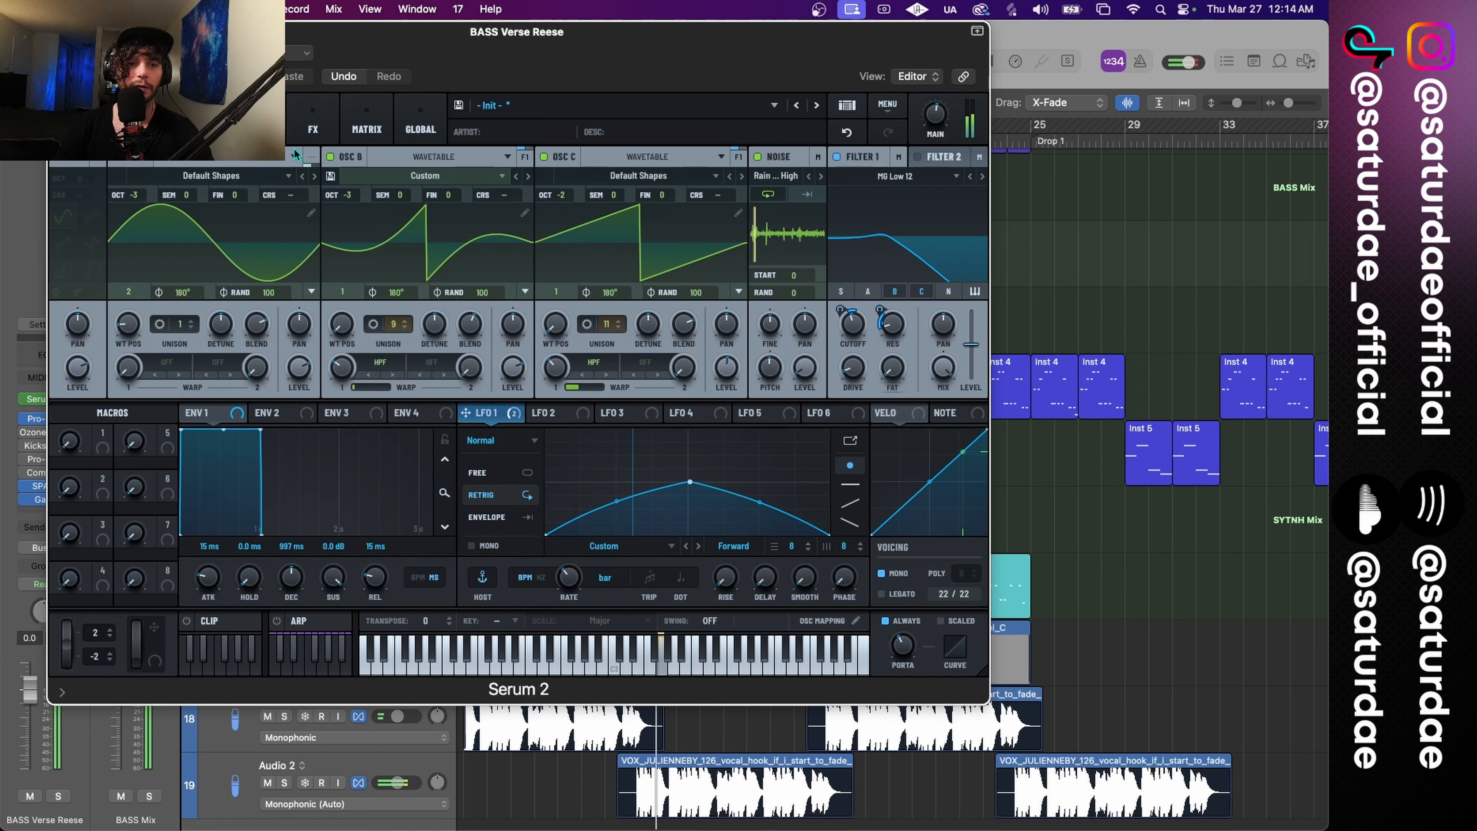
{"action": "key", "text": "s"}
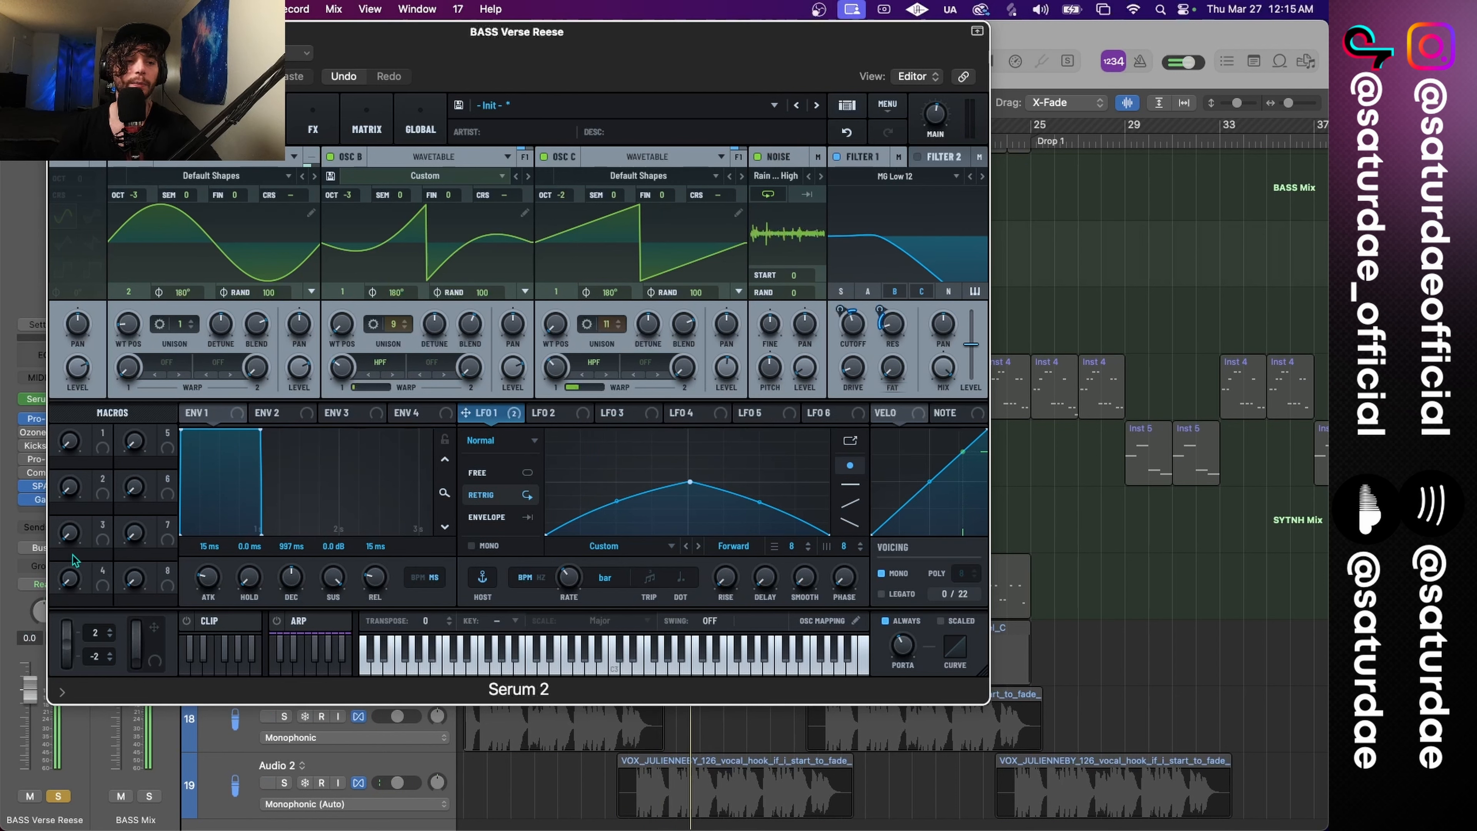
{"action": "key", "text": "s"}
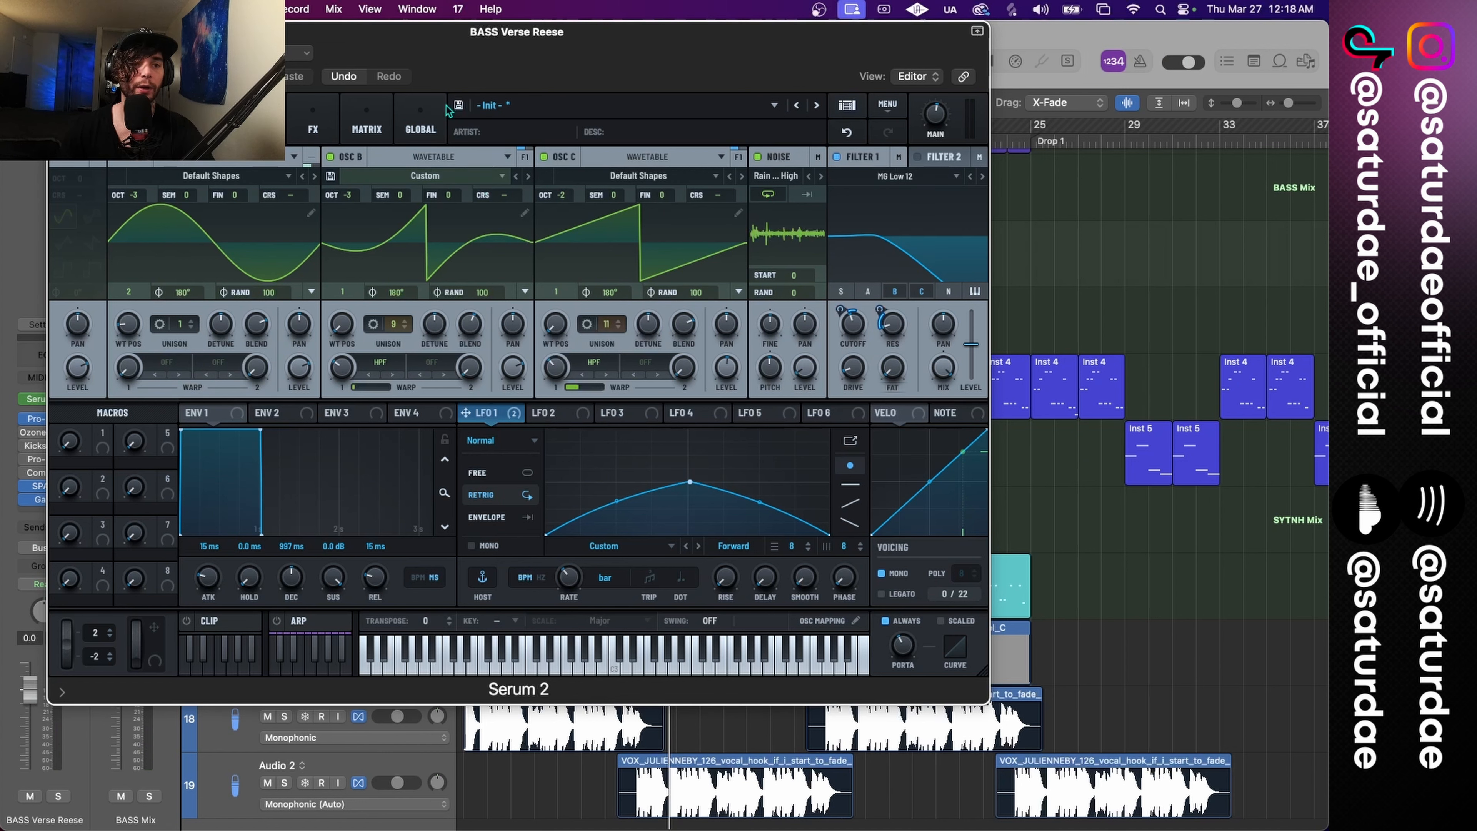
Step: Lower the high band frequency of the equalizer in the effects rack to 114 Hz
{"action": "left_click", "coordinate": [313, 125]}
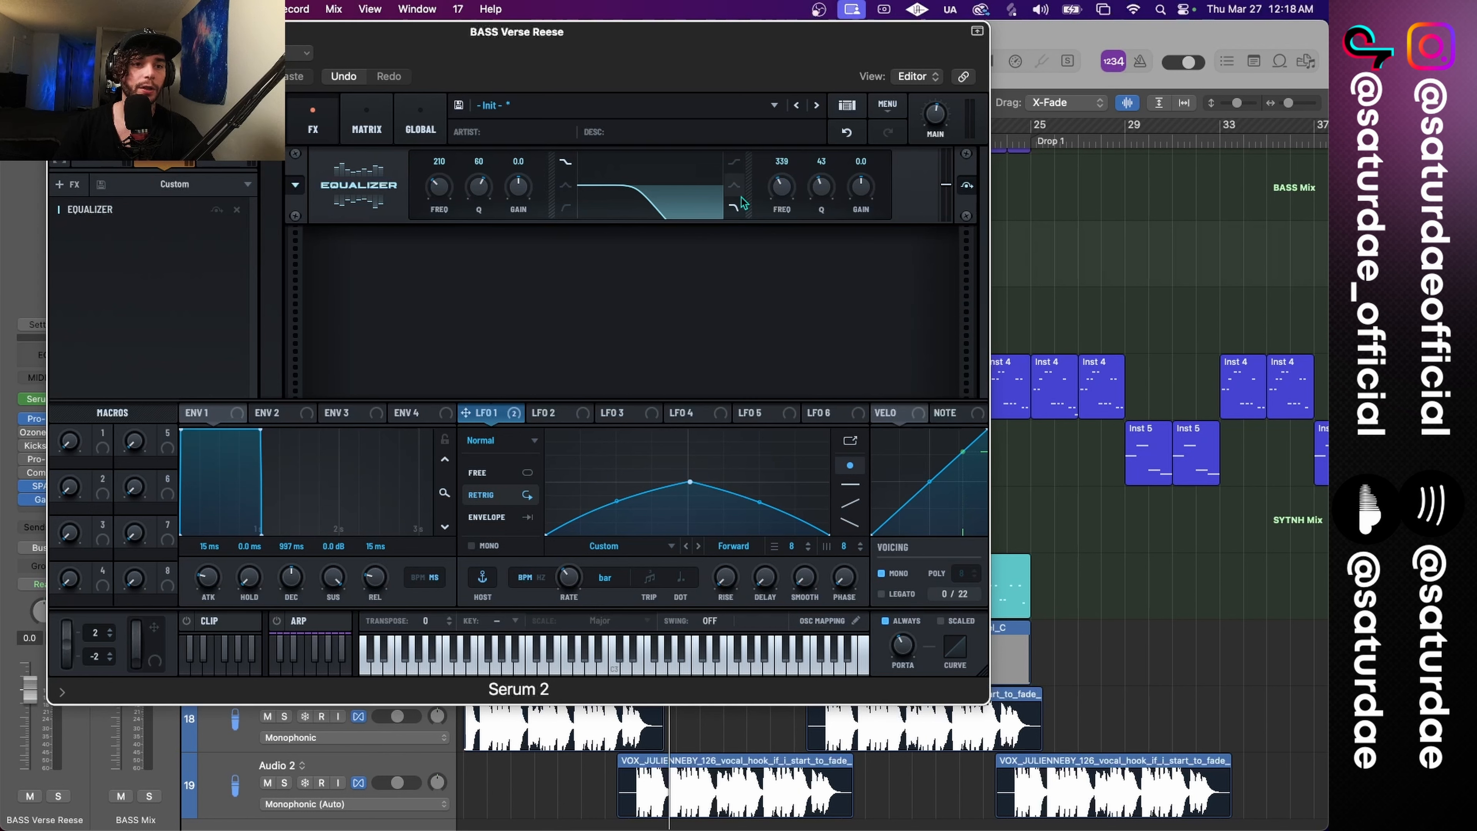
{"action": "left_click_drag", "start_coordinate": [780, 192], "coordinate": [749, 236]}
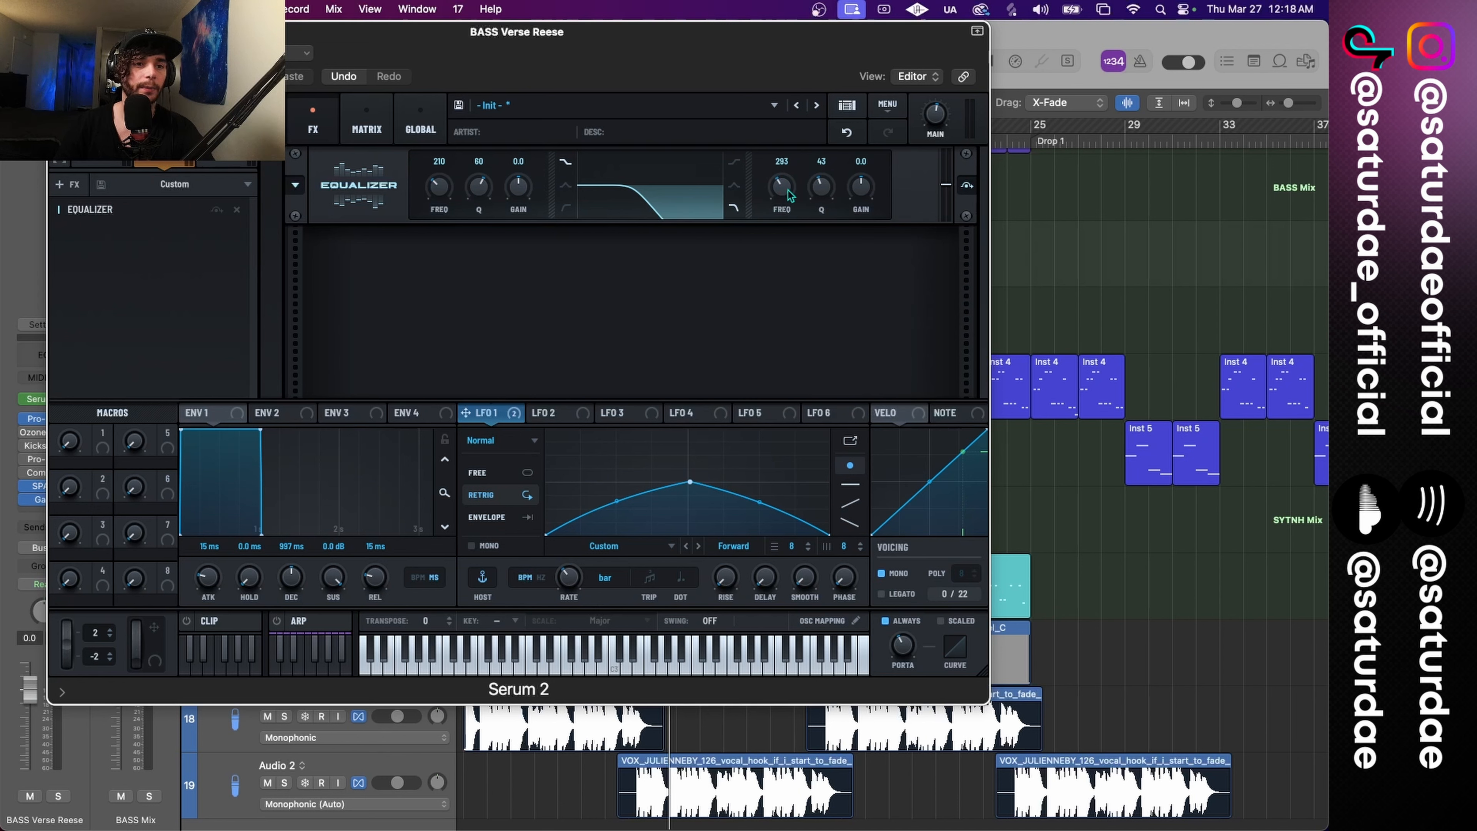
{"action": "left_click_drag", "start_coordinate": [788, 190], "coordinate": [783, 216]}
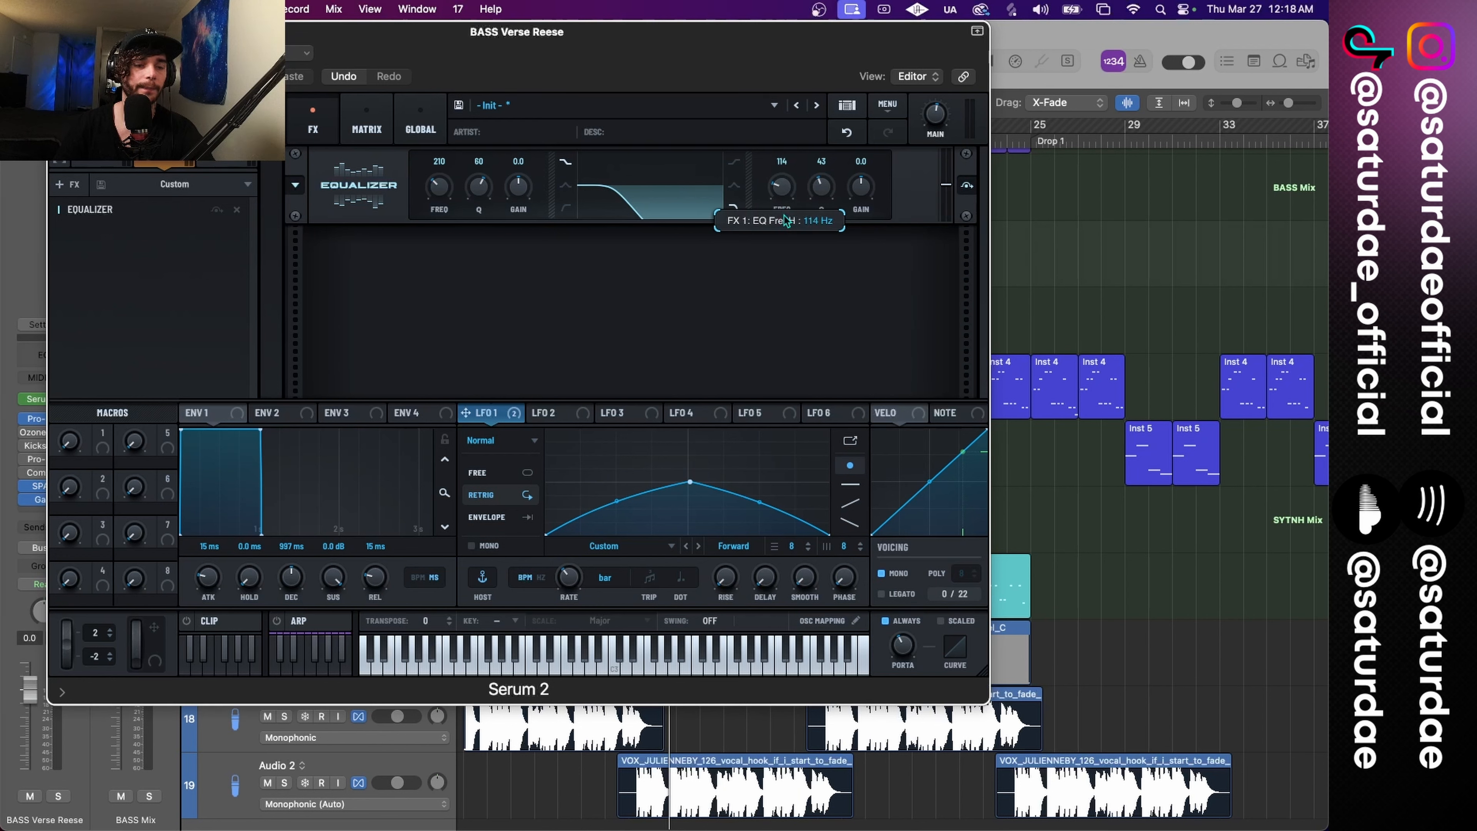
Step: Turn off oscillator B, oscillator C and the noise oscillator, and play the soloed bass with the effects rack open
{"action": "left_click", "coordinate": [260, 122]}
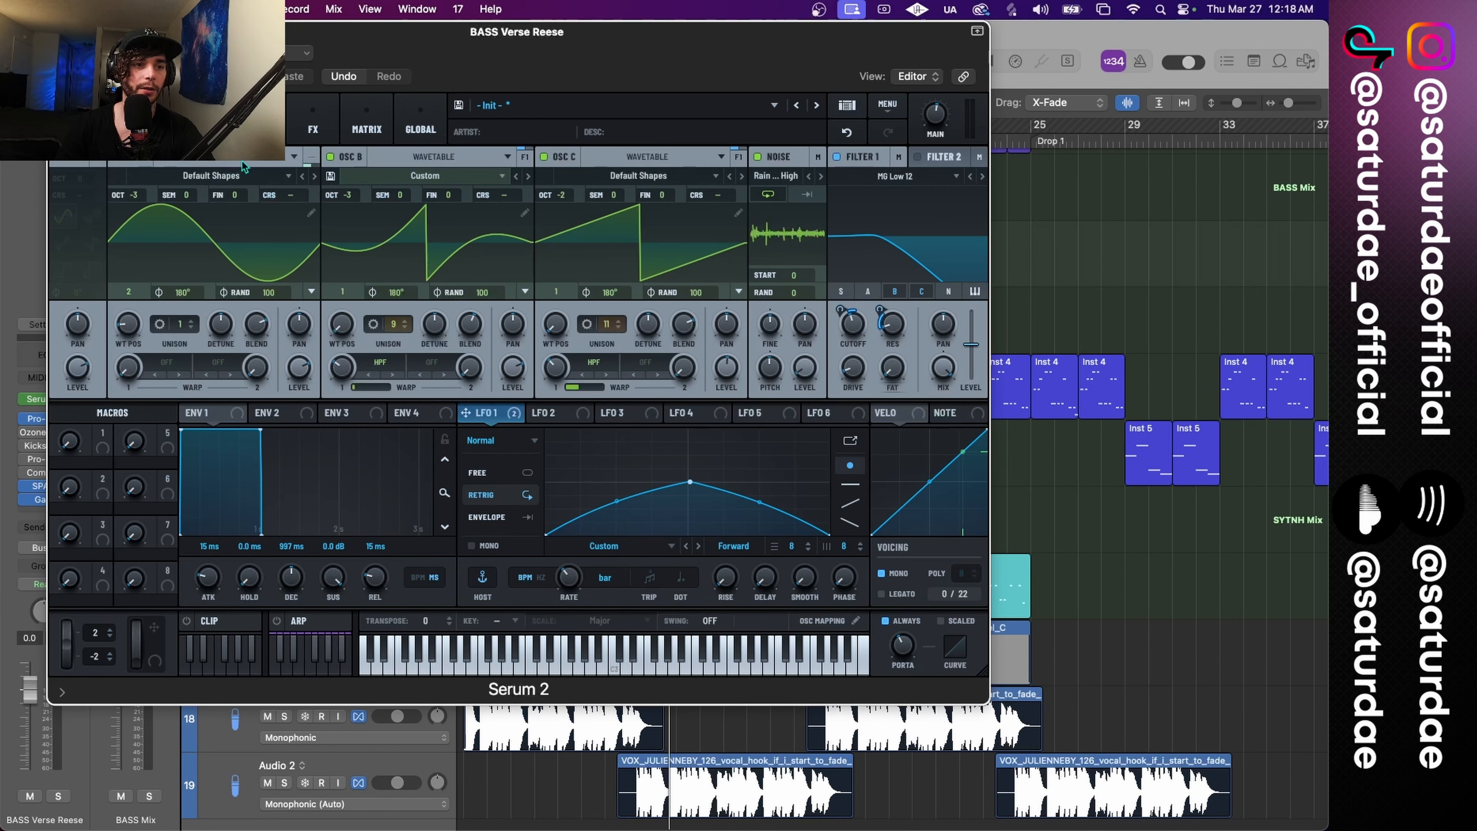
{"action": "left_click", "coordinate": [330, 157]}
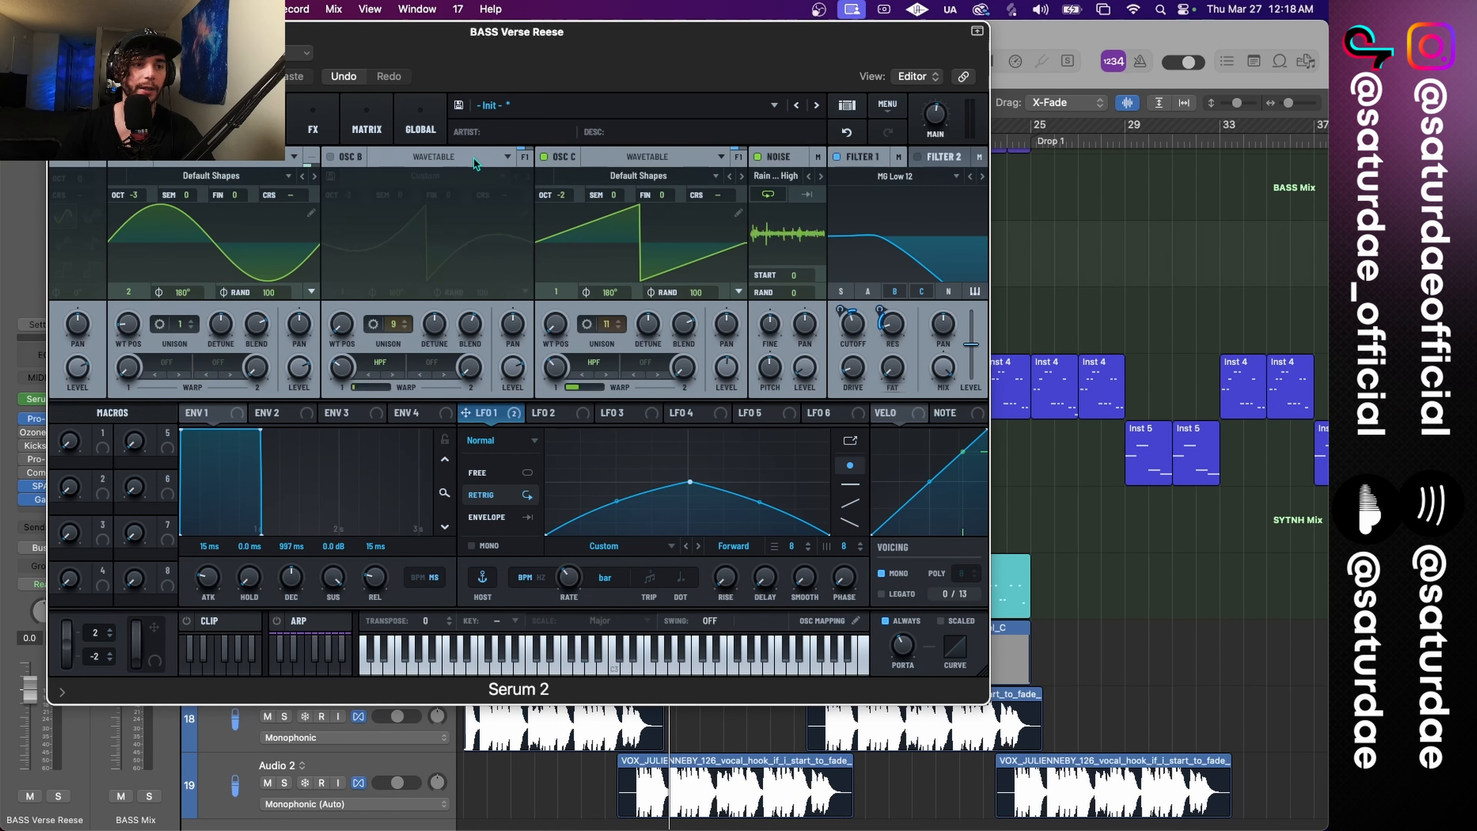
{"action": "left_click", "coordinate": [544, 157]}
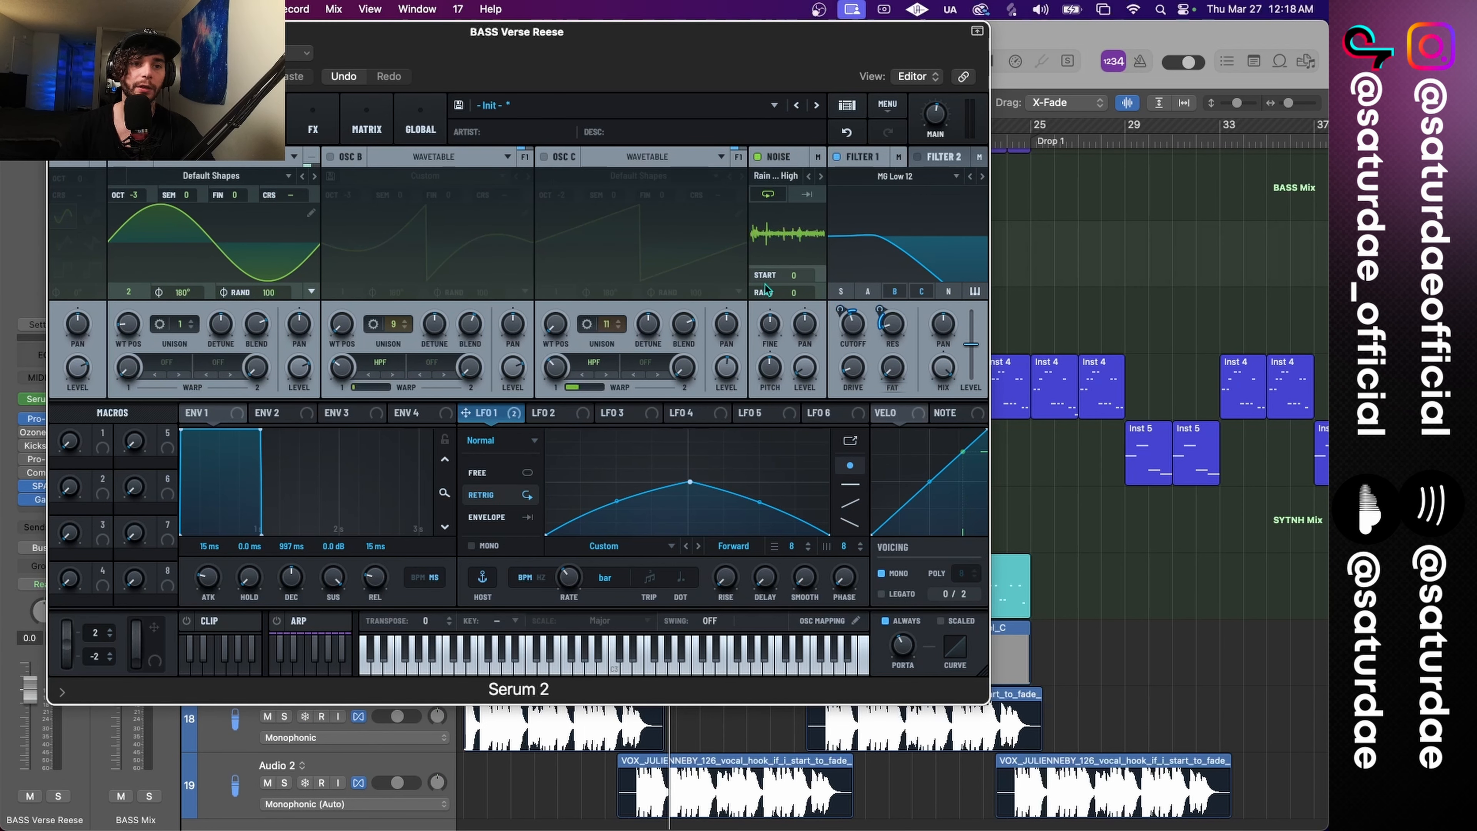
{"action": "left_click", "coordinate": [759, 155]}
{"action": "left_click", "coordinate": [317, 127]}
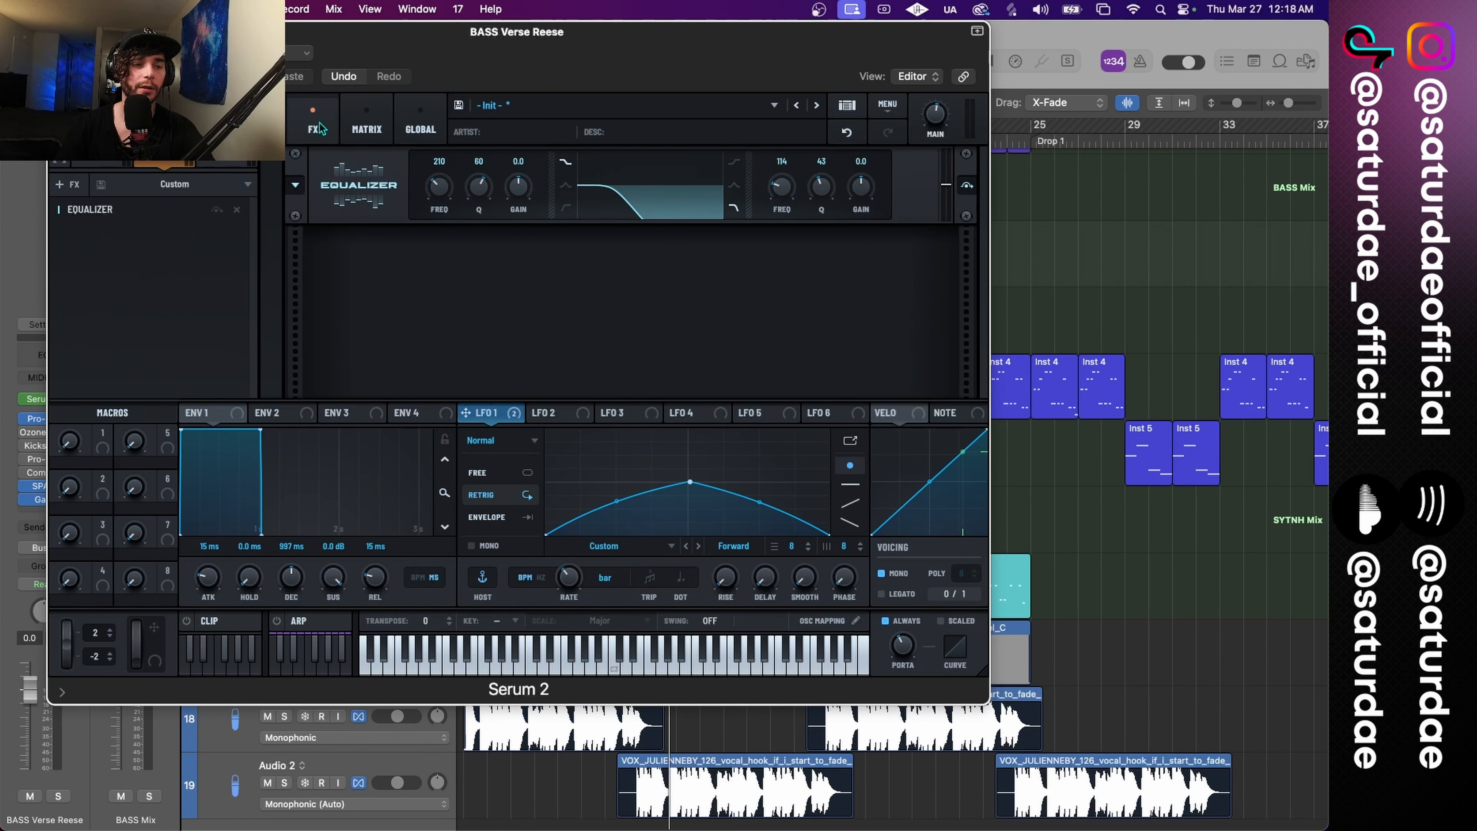
{"action": "key", "text": "s"}
{"action": "key", "text": "space"}
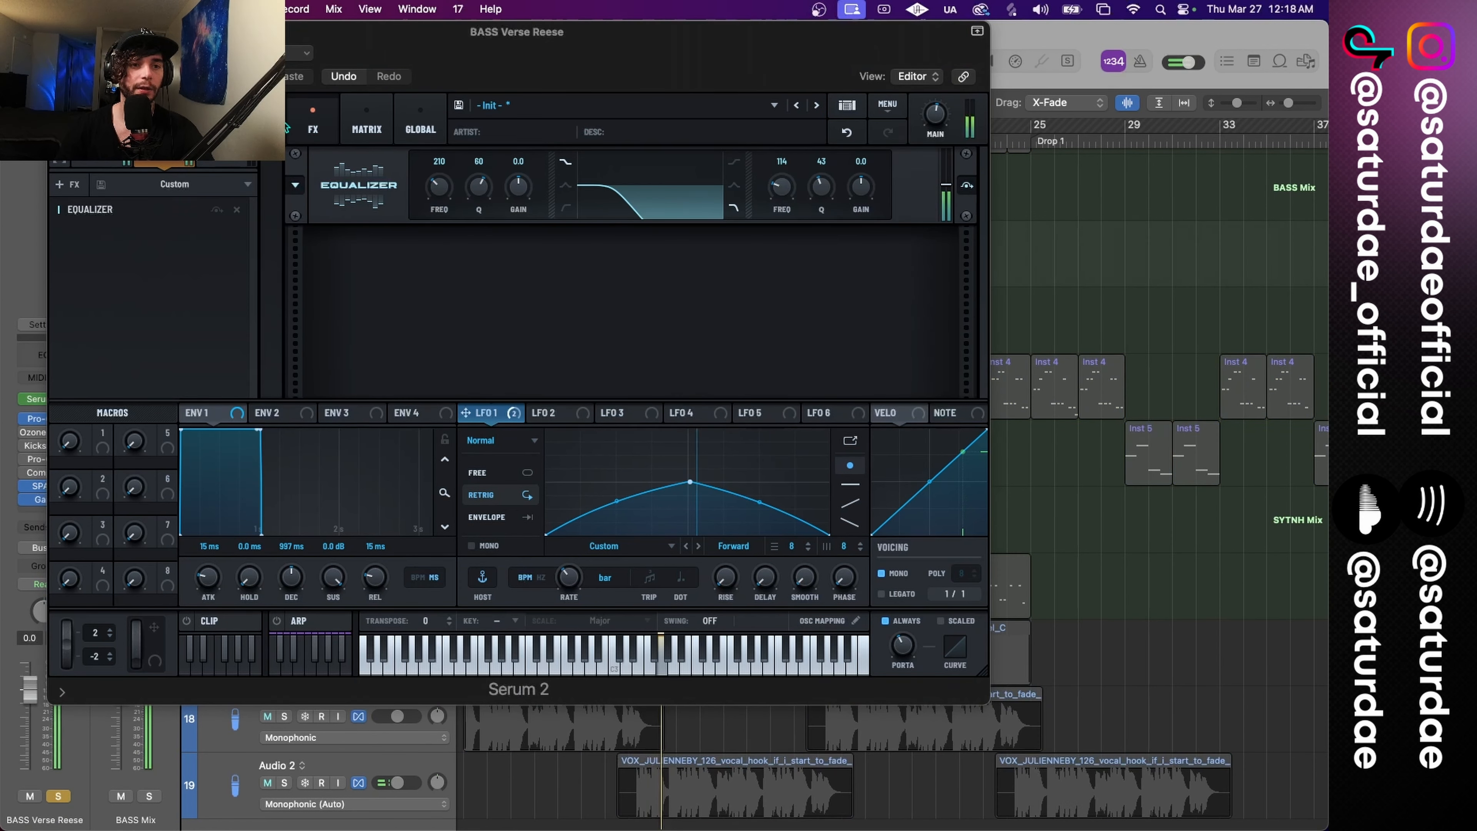
Step: Add a Compressor below the equalizer in bus 1's effects and arrange the Serum 2 and SPAN windows side by side
{"action": "left_click", "coordinate": [107, 211]}
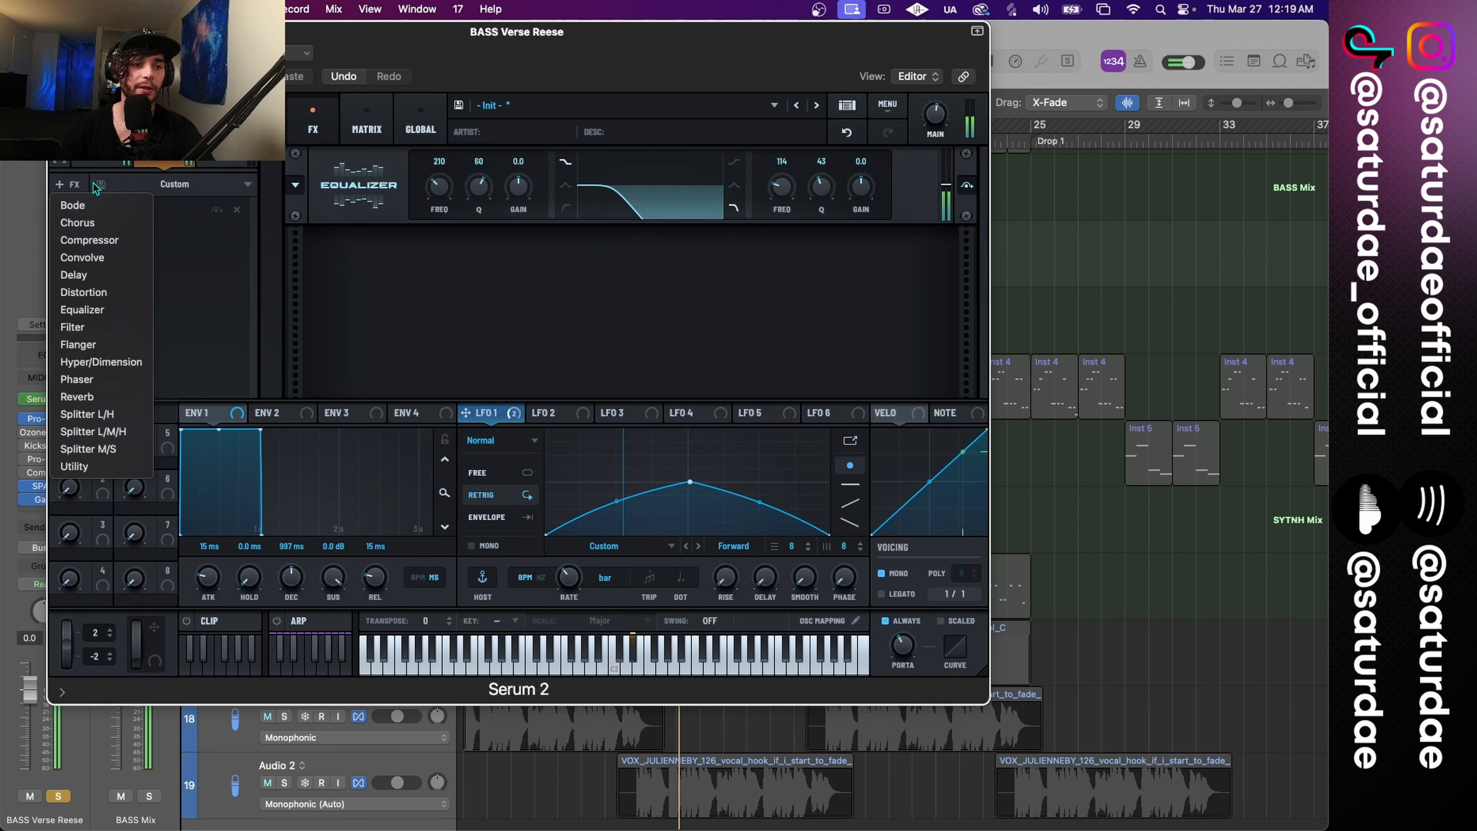
{"action": "left_click", "coordinate": [107, 241]}
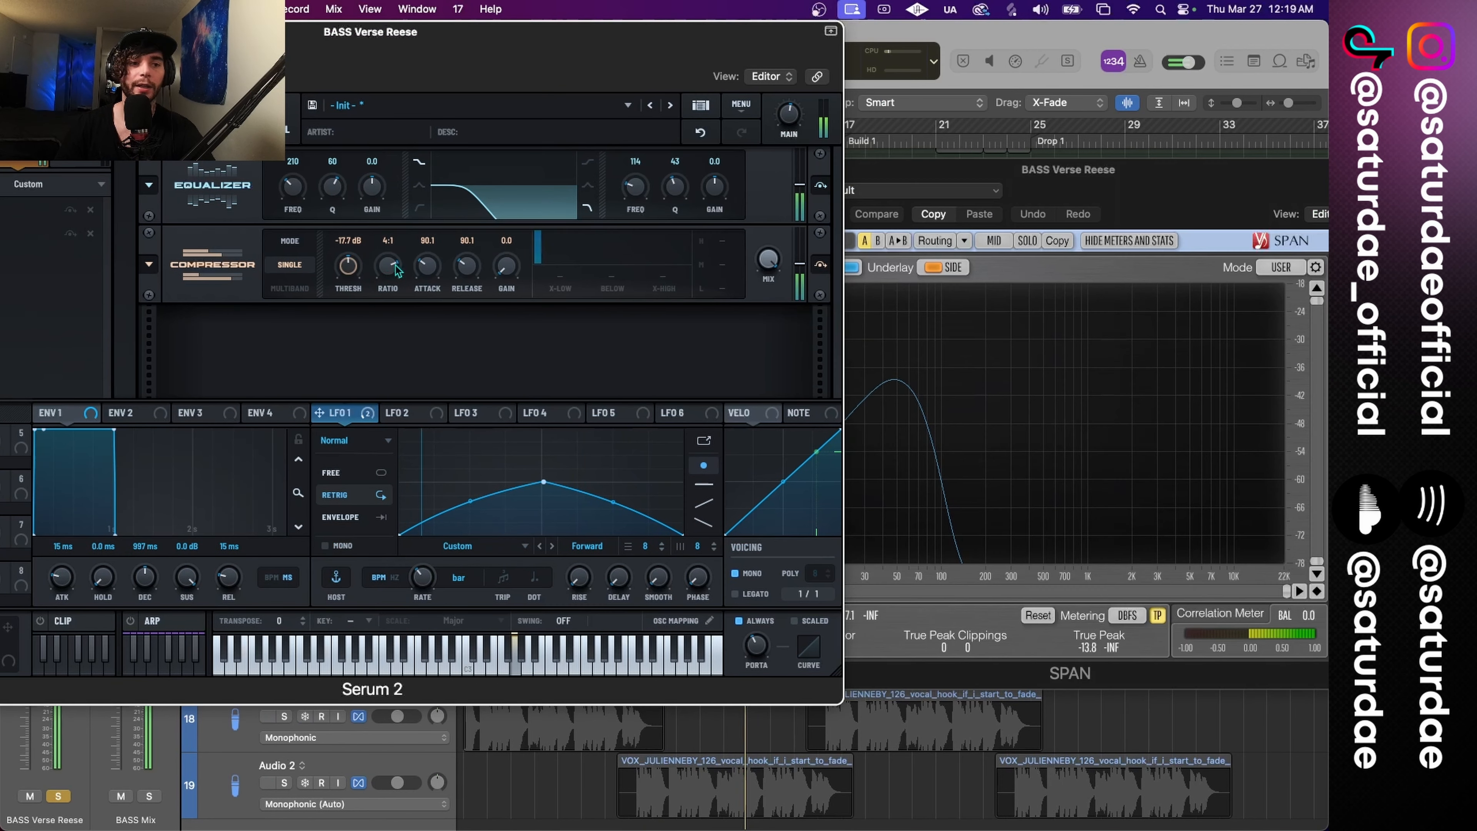
{"action": "left_click_drag", "start_coordinate": [525, 83], "coordinate": [613, 83]}
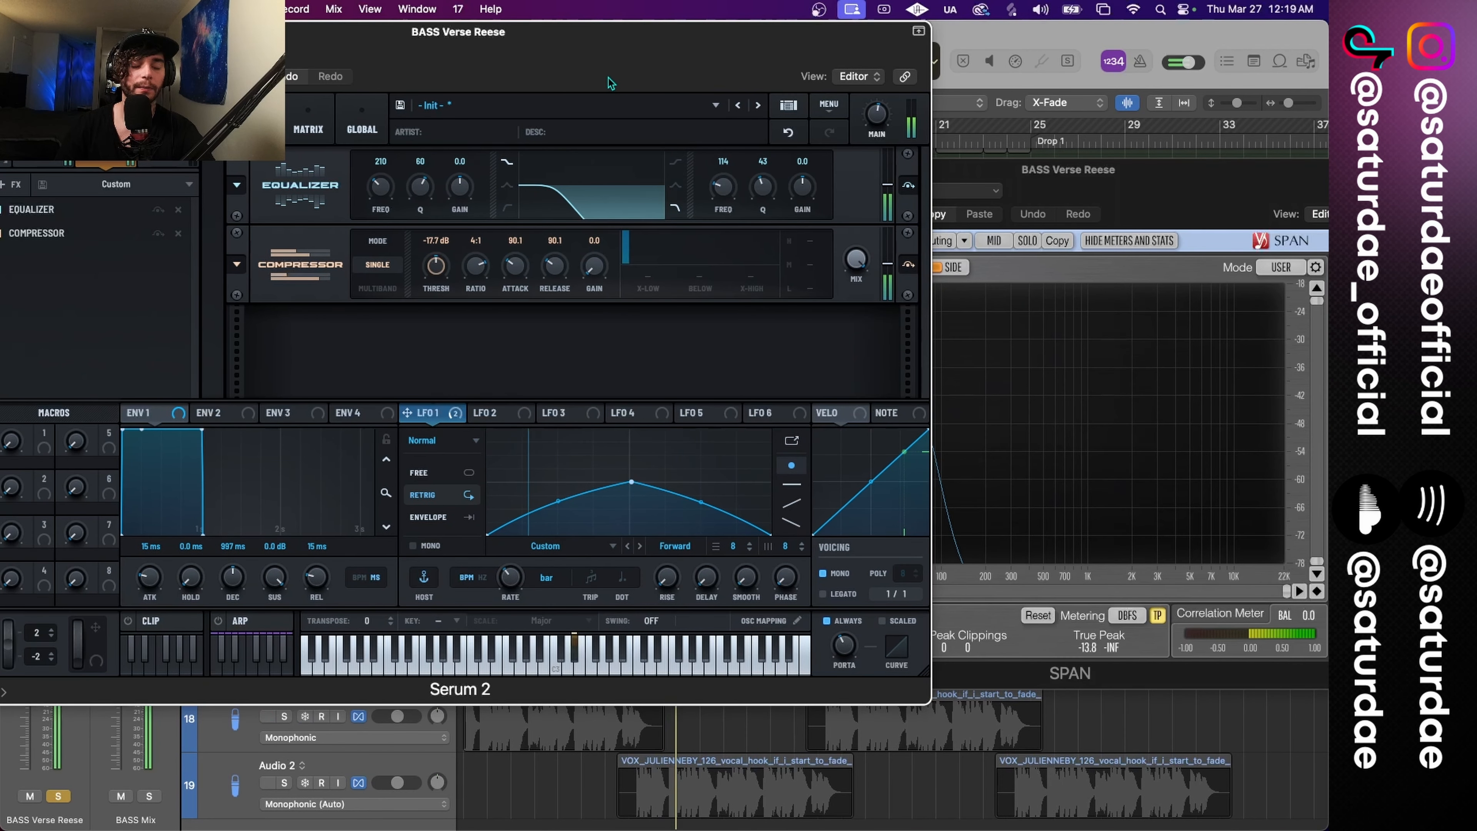
{"action": "left_click_drag", "start_coordinate": [885, 85], "coordinate": [921, 84]}
{"action": "left_click_drag", "start_coordinate": [1043, 196], "coordinate": [1046, 193]}
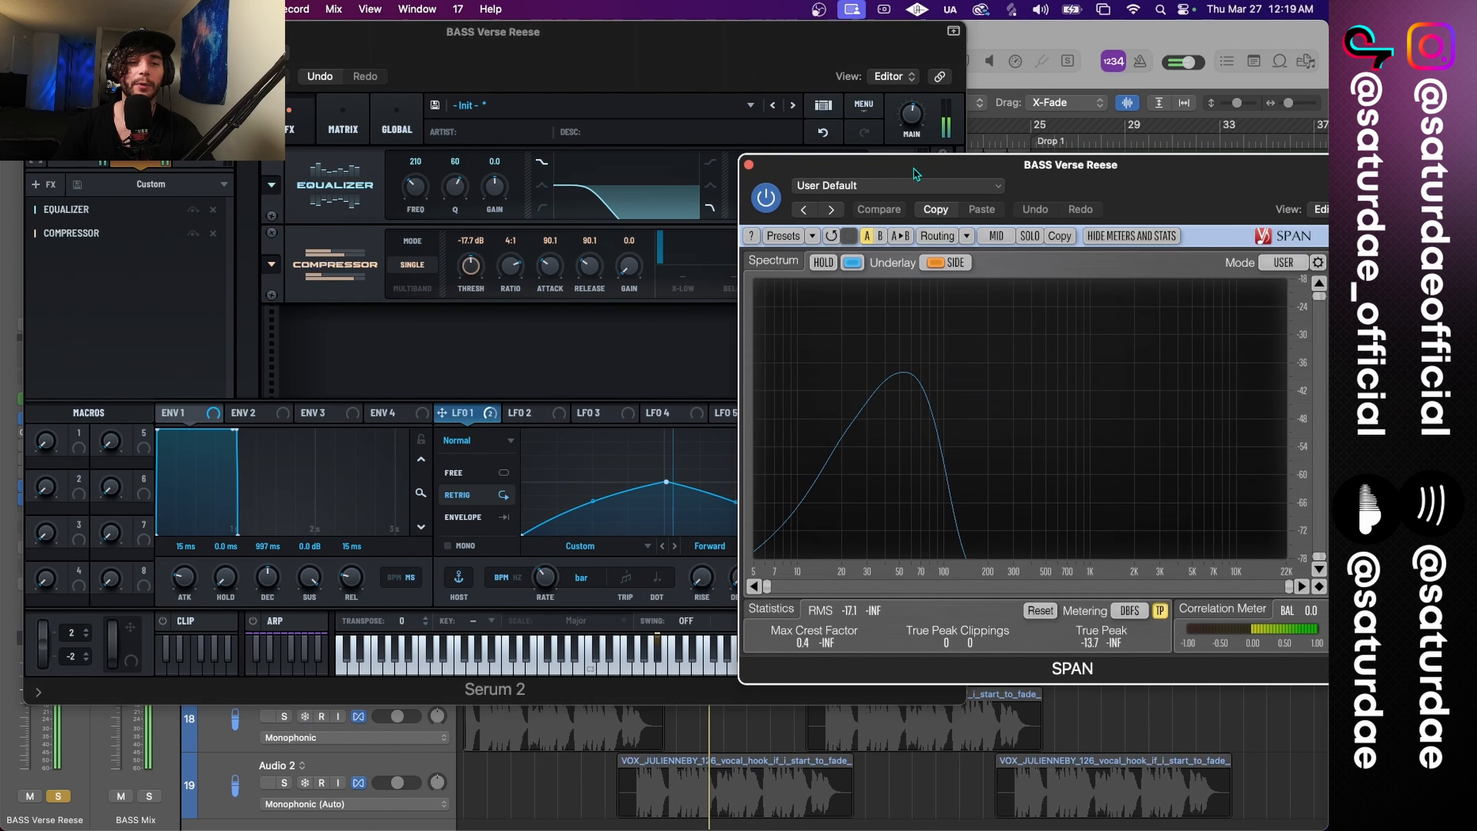
{"action": "left_click_drag", "start_coordinate": [804, 165], "coordinate": [800, 163]}
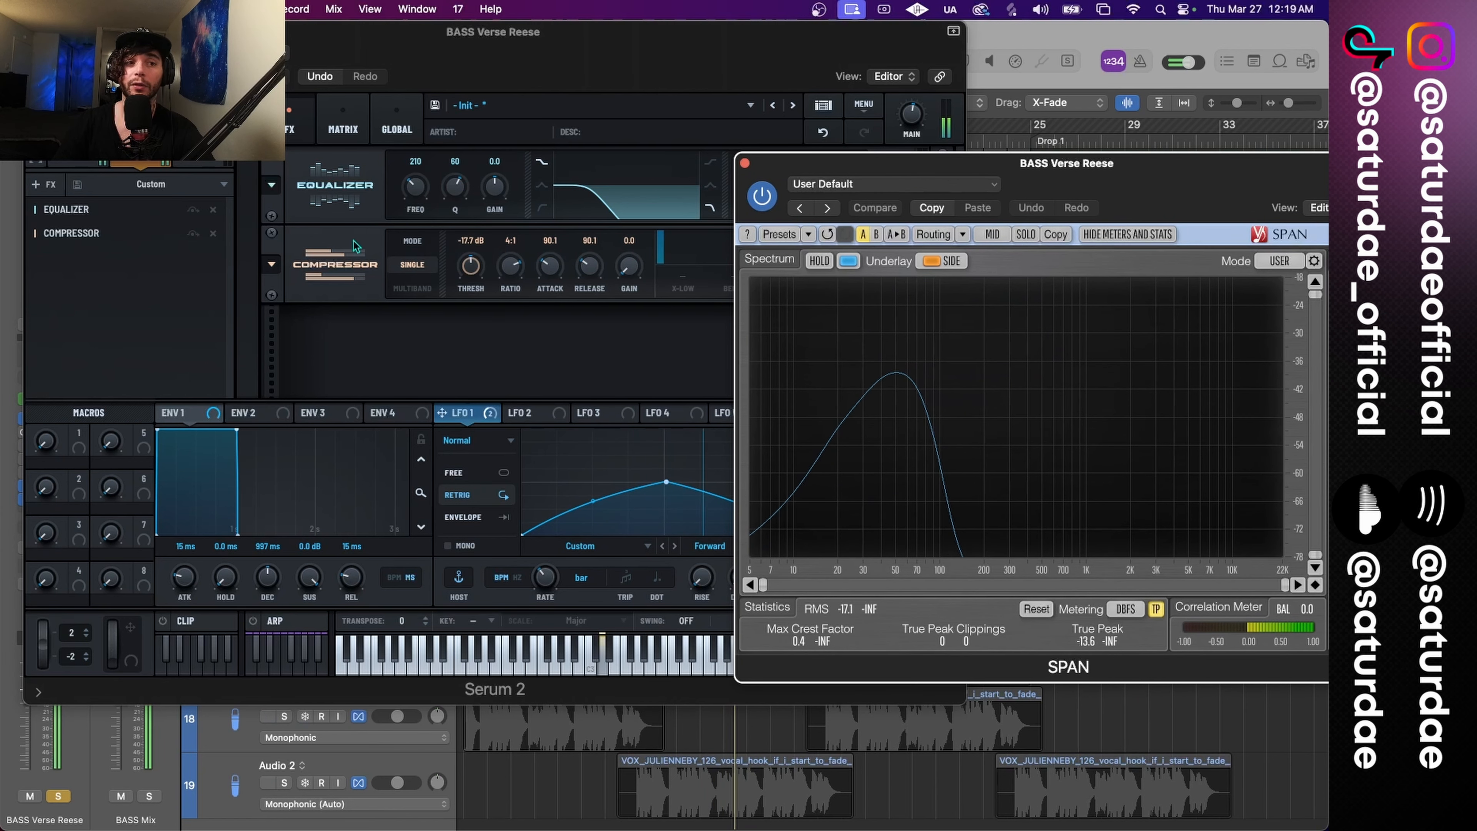
Step: Check the active oscillator and the peak of the sub layer's spectrum in SPAN, and return to the Serum 2 effects
{"action": "left_click", "coordinate": [183, 121]}
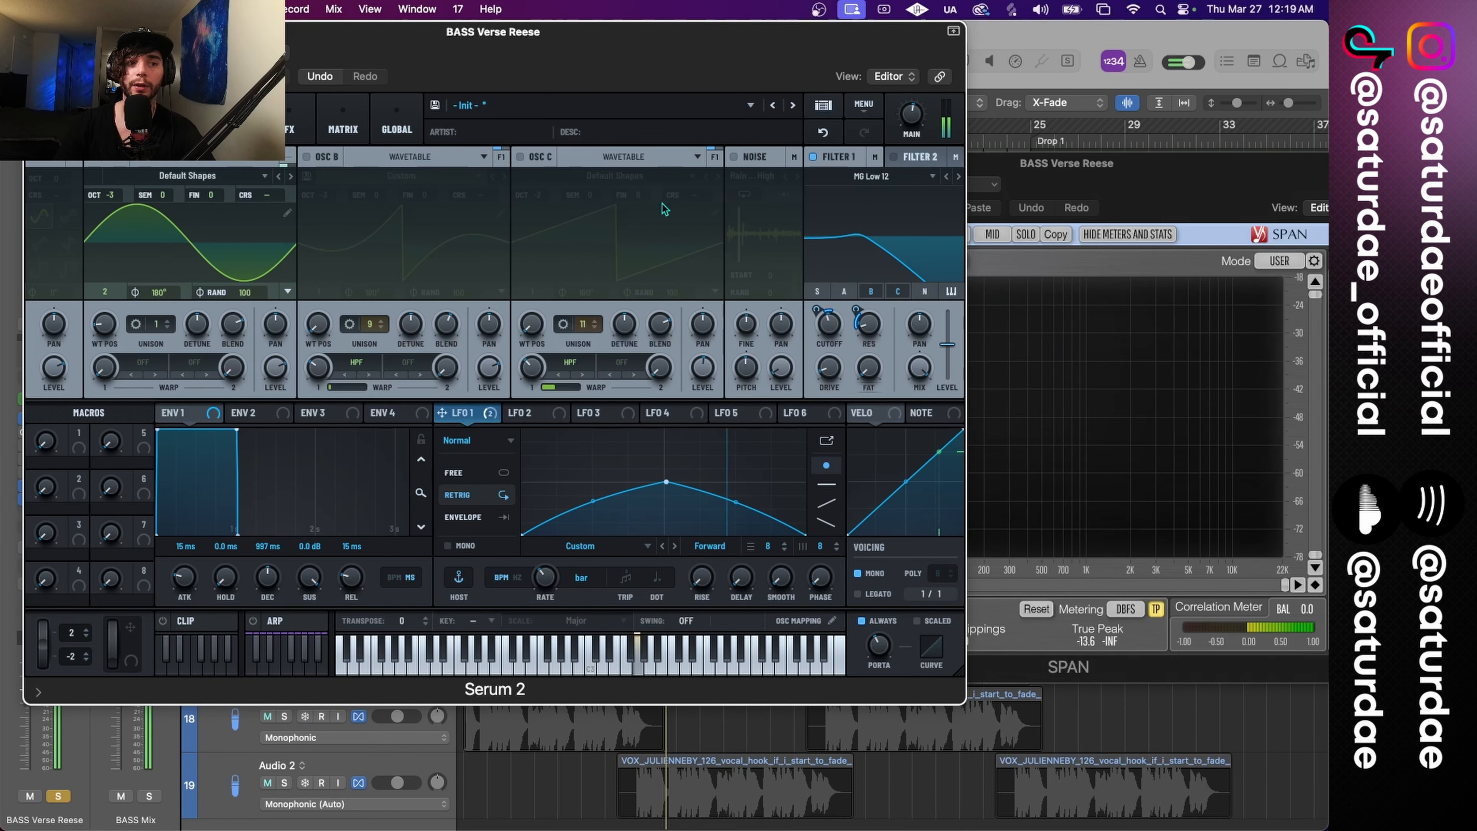
{"action": "left_click", "coordinate": [290, 125]}
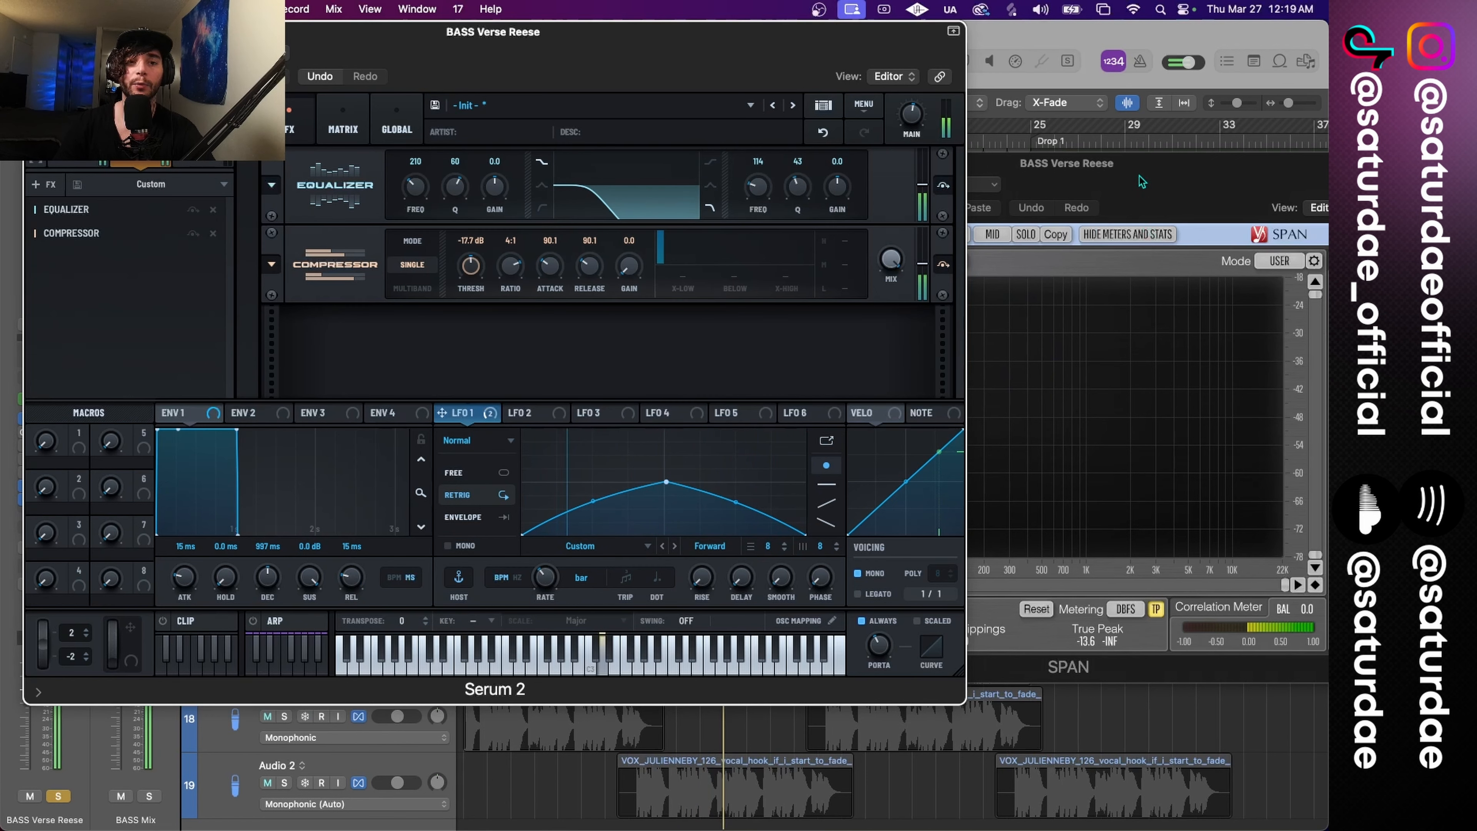
{"action": "left_click", "coordinate": [978, 291]}
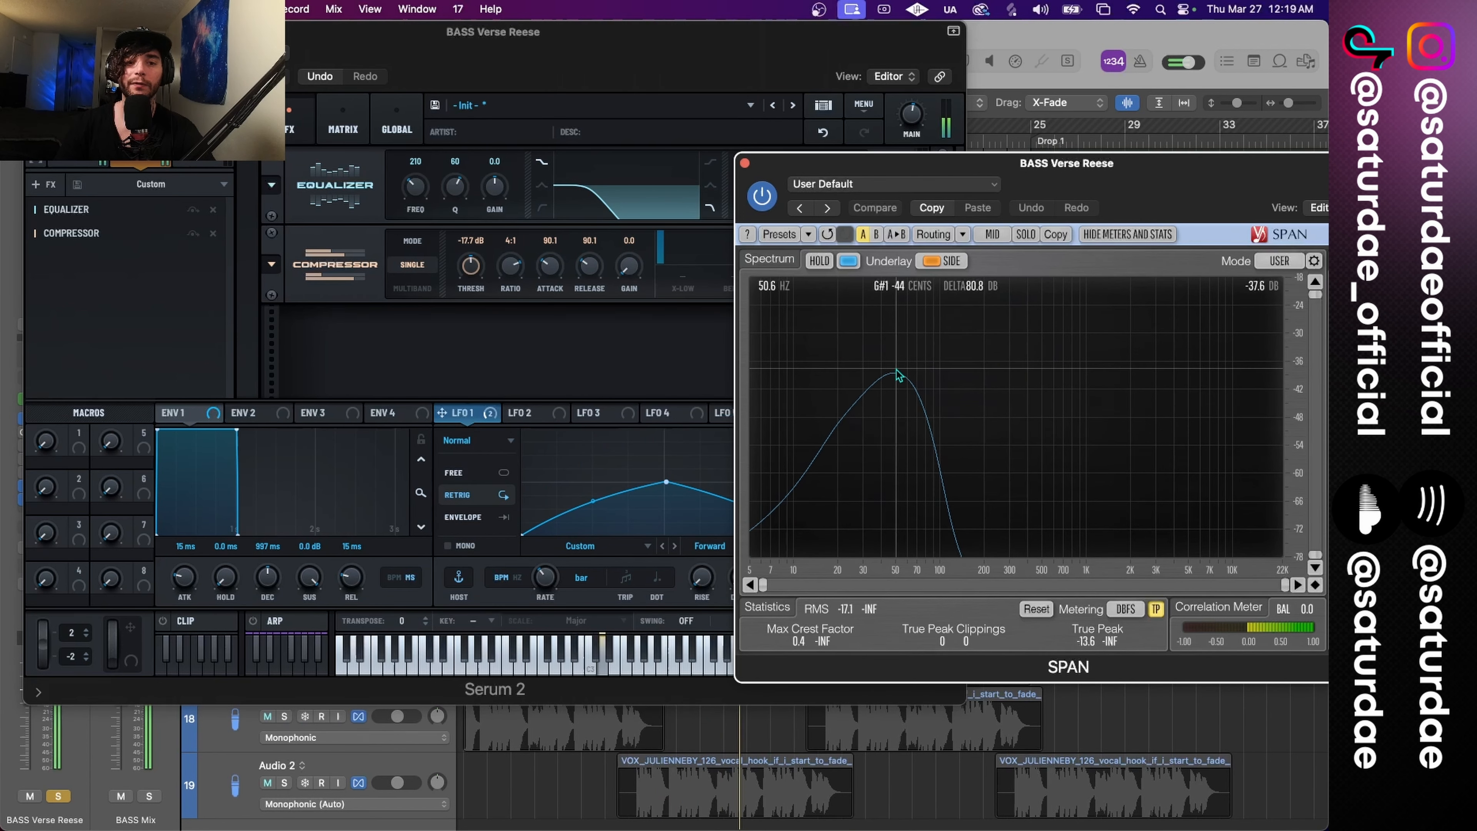
{"action": "left_click", "coordinate": [662, 181]}
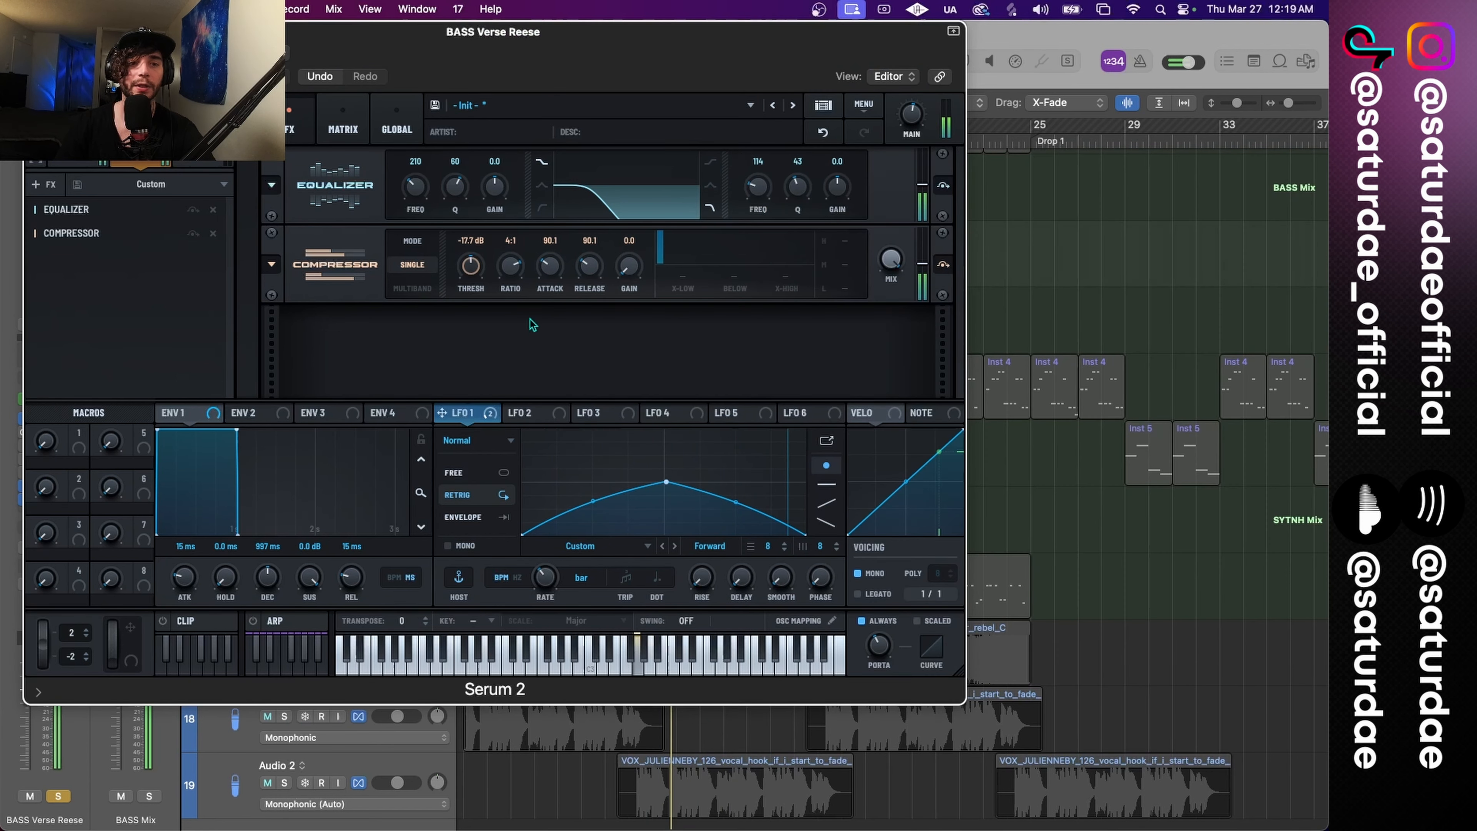
Step: Move Serum 2 clear of the channel strip, bypass the compressor and reset the bass track's peak level display
{"action": "left_click_drag", "start_coordinate": [573, 60], "coordinate": [730, 69]}
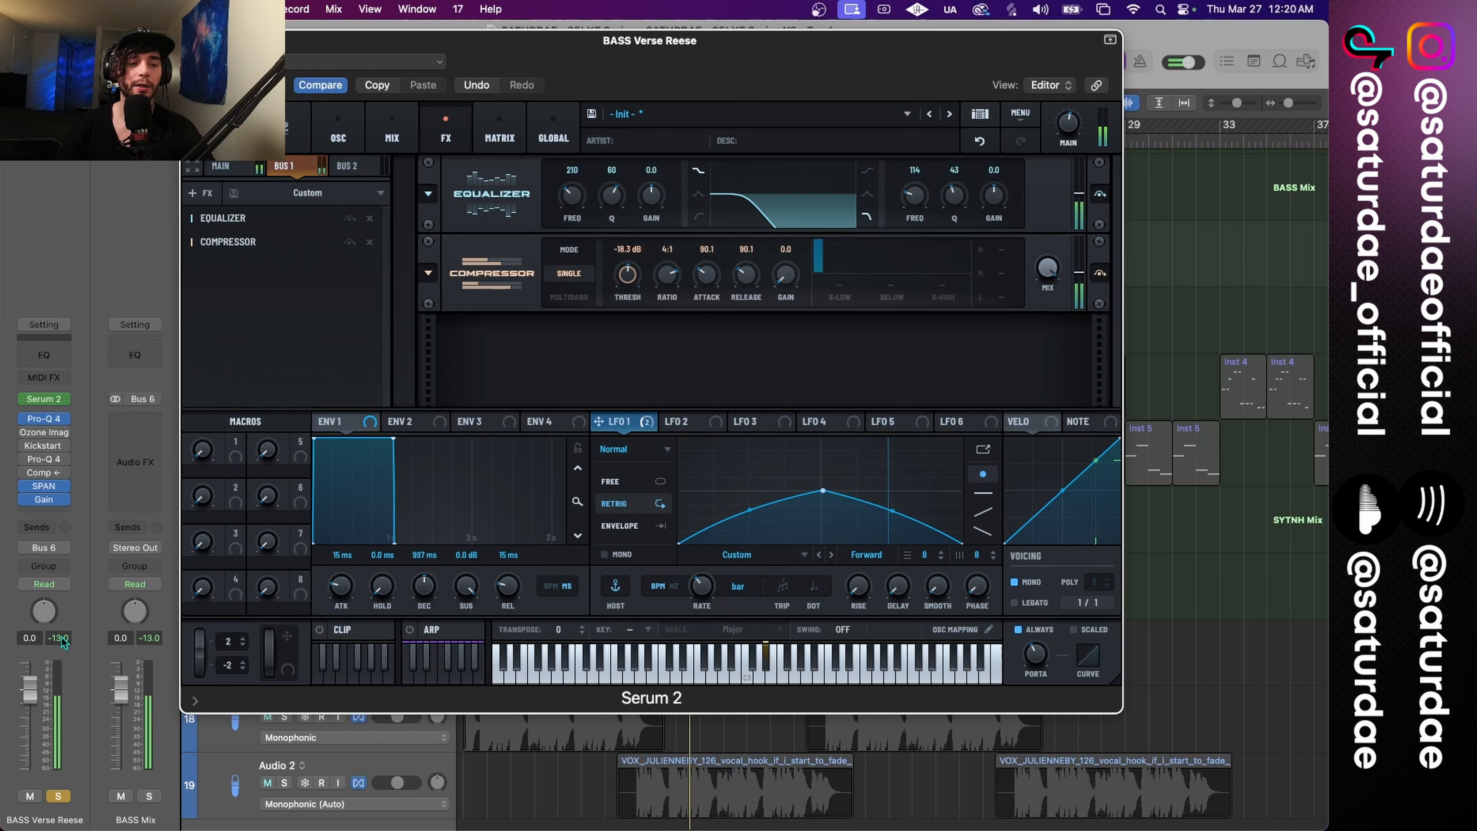
{"action": "left_click", "coordinate": [1099, 272]}
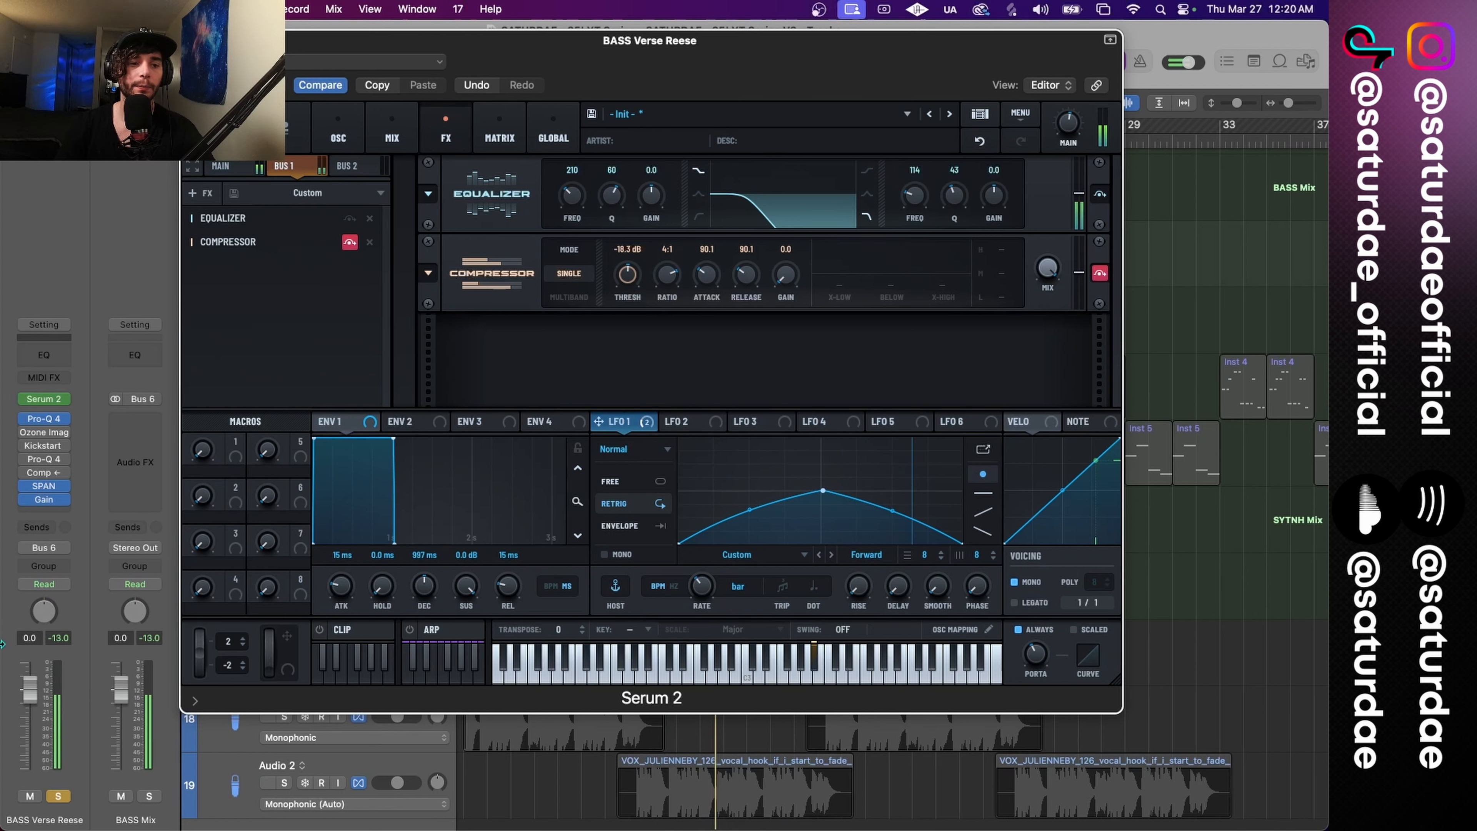
{"action": "left_click", "coordinate": [62, 643]}
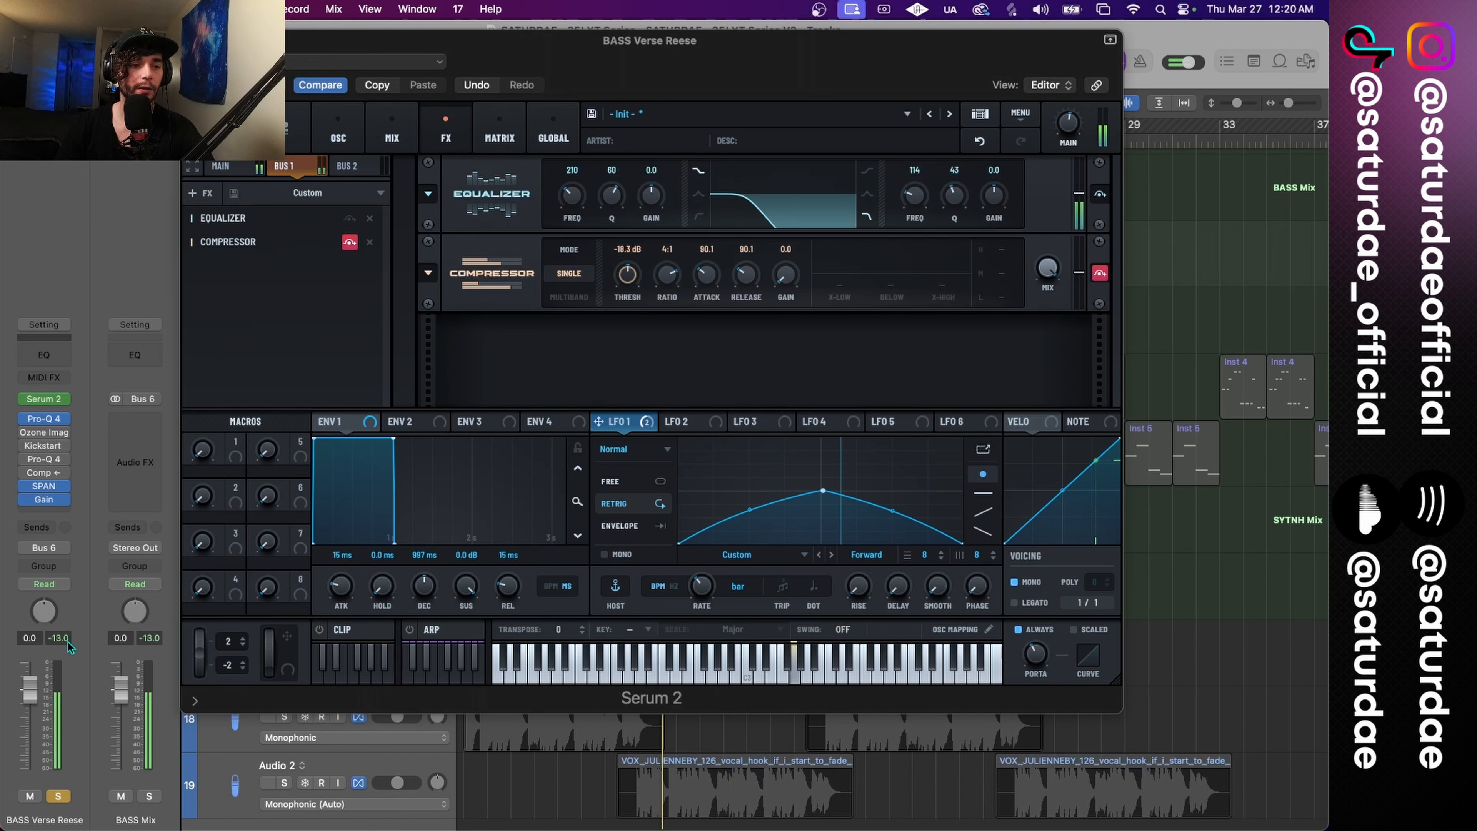
Step: Enable the compressor on Bus 1 and raise its gain to 1.0 dB
{"action": "left_click", "coordinate": [1107, 272]}
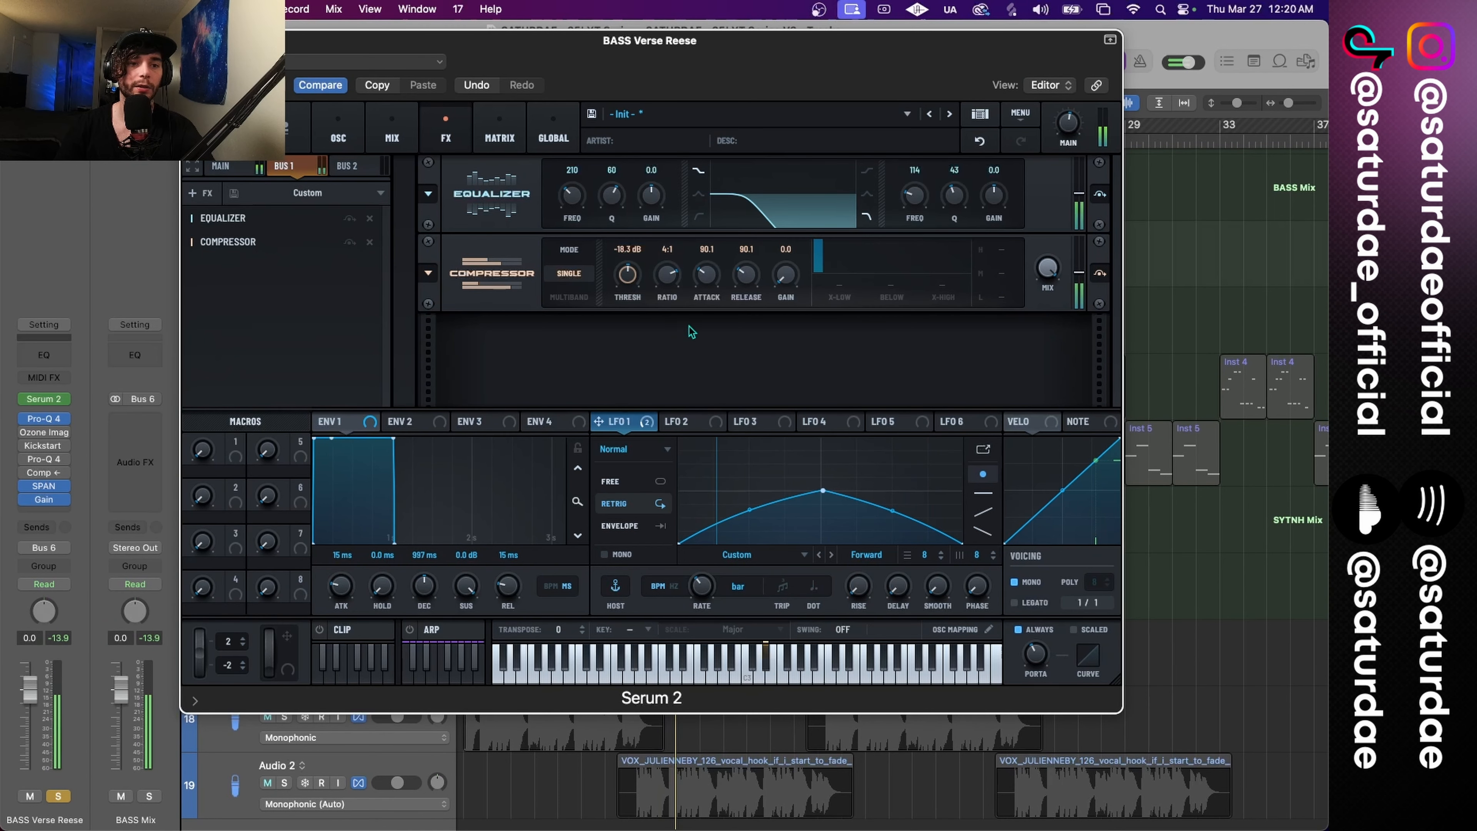
{"action": "mouse_move", "coordinate": [790, 275]}
{"action": "scroll", "coordinate": [790, 269], "scroll_direction": "up", "scroll_amount": 2}
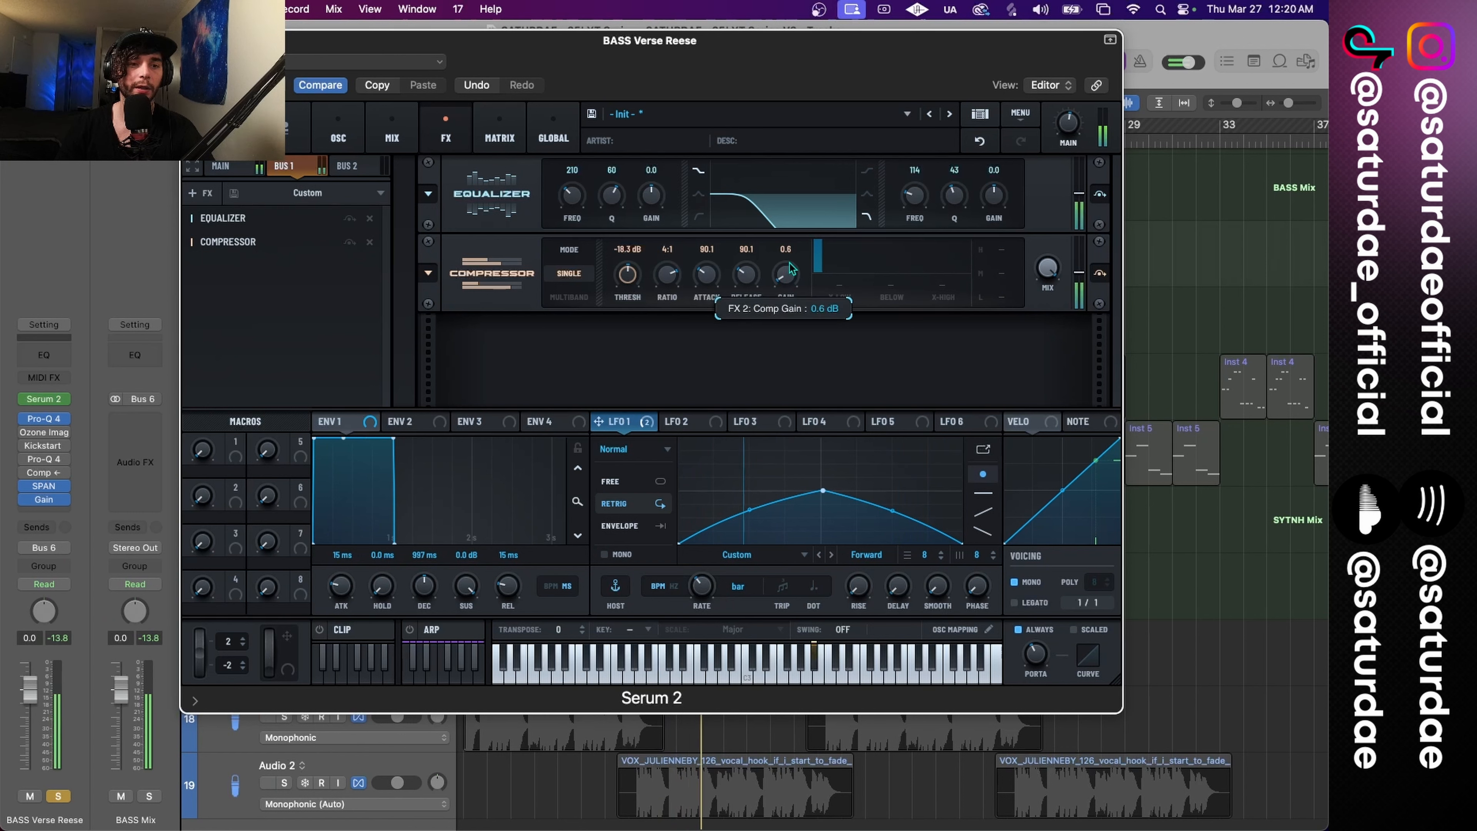
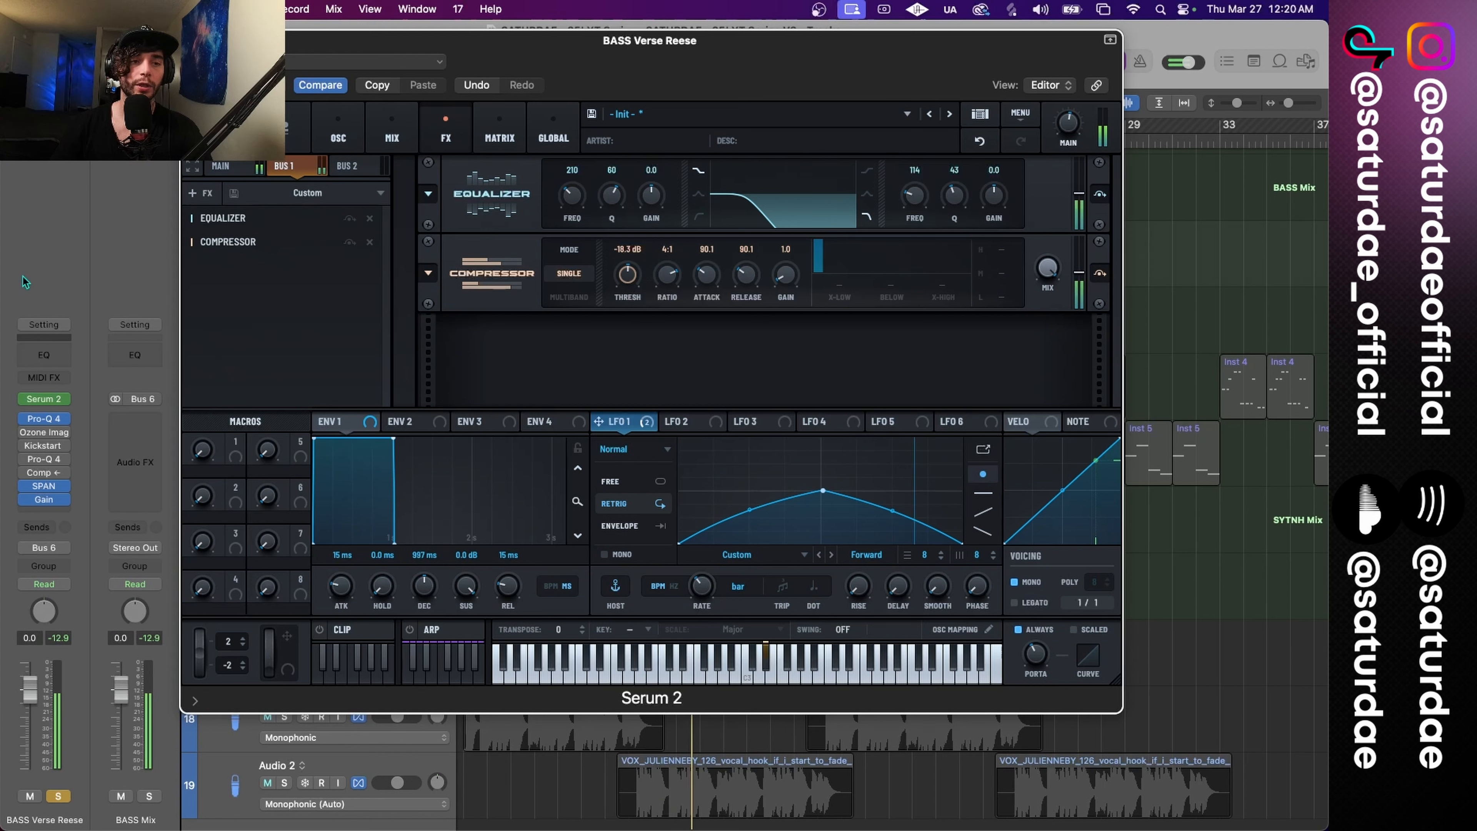
Step: Route the Bus 1 output to Direct in the synth's mixer
{"action": "left_click", "coordinate": [391, 133]}
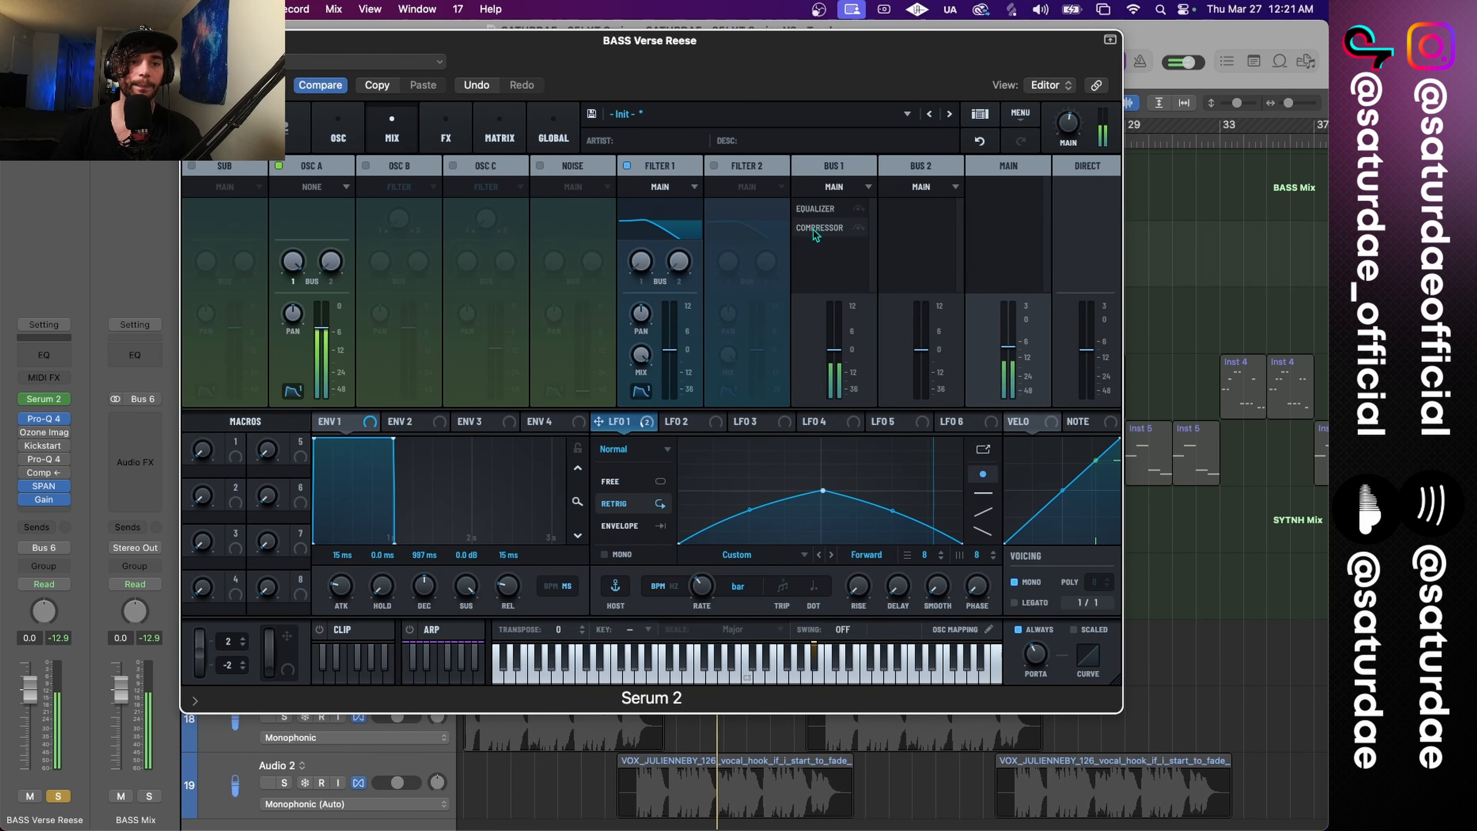
{"action": "left_click", "coordinate": [847, 190]}
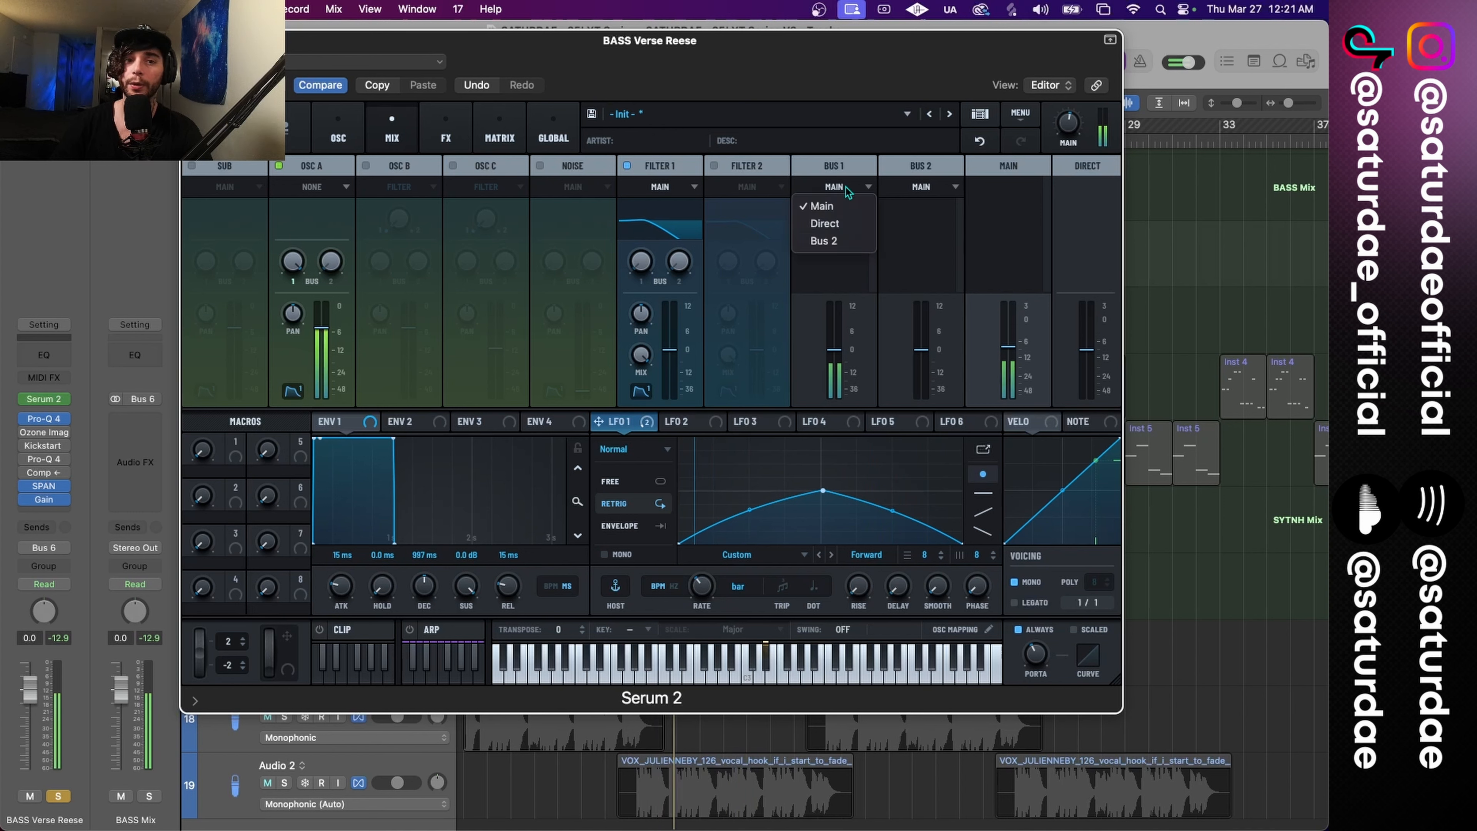
{"action": "left_click", "coordinate": [845, 227]}
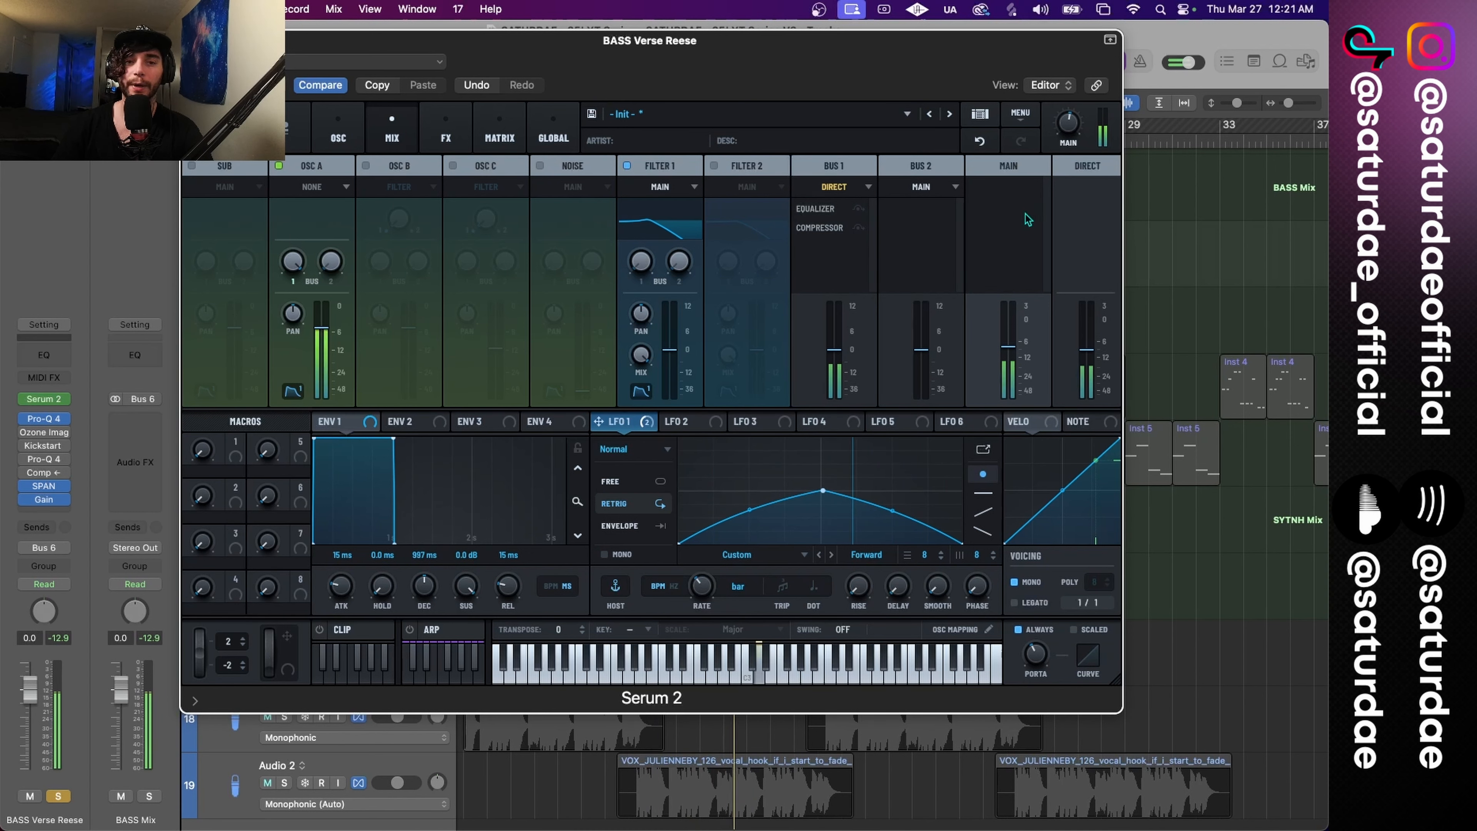
Step: Turn off oscillator A and turn on oscillator B, oscillator C and the noise oscillator
{"action": "left_click", "coordinate": [338, 133]}
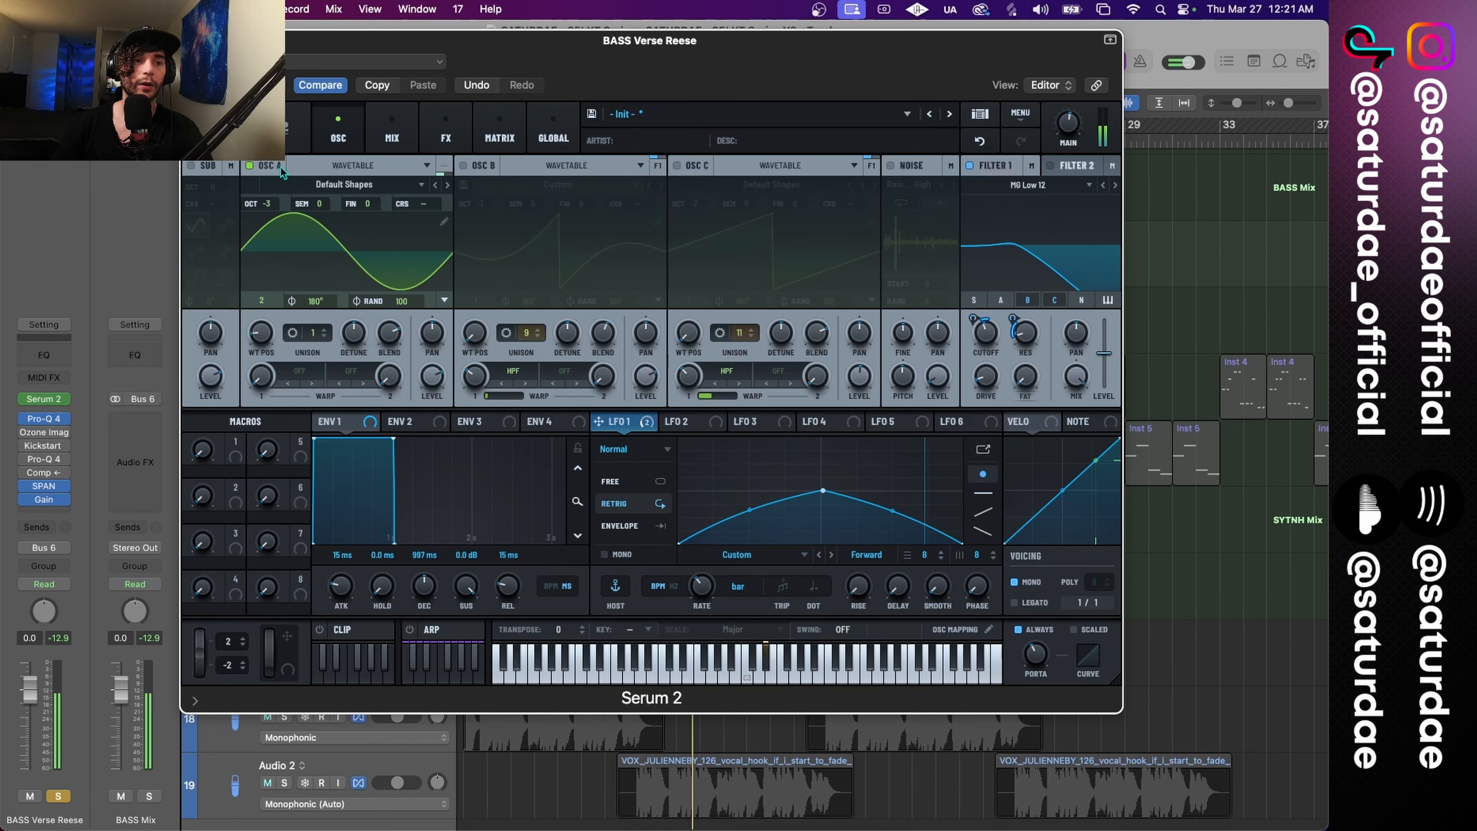
{"action": "left_click", "coordinate": [463, 166]}
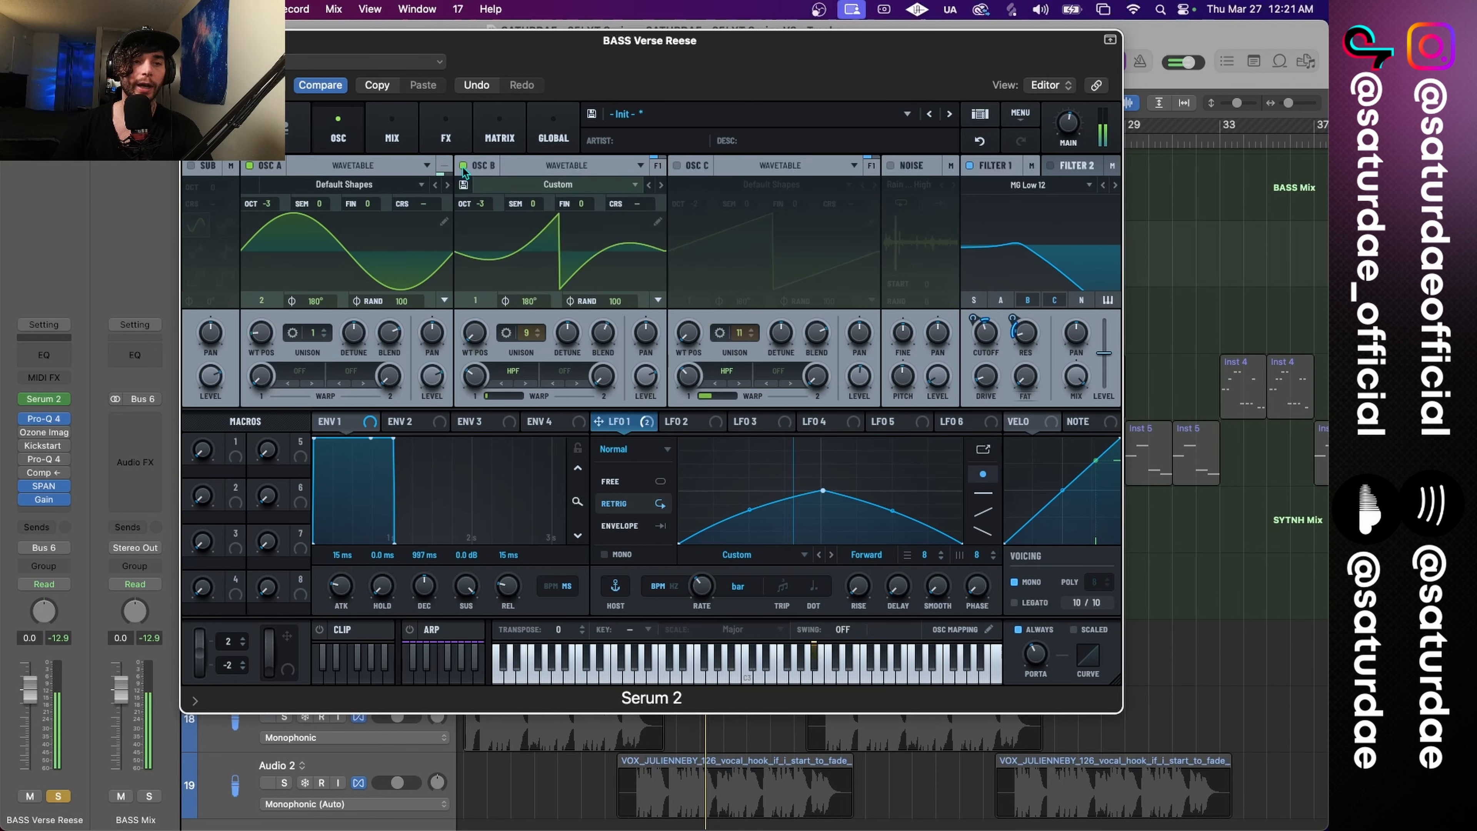
{"action": "left_click", "coordinate": [249, 166]}
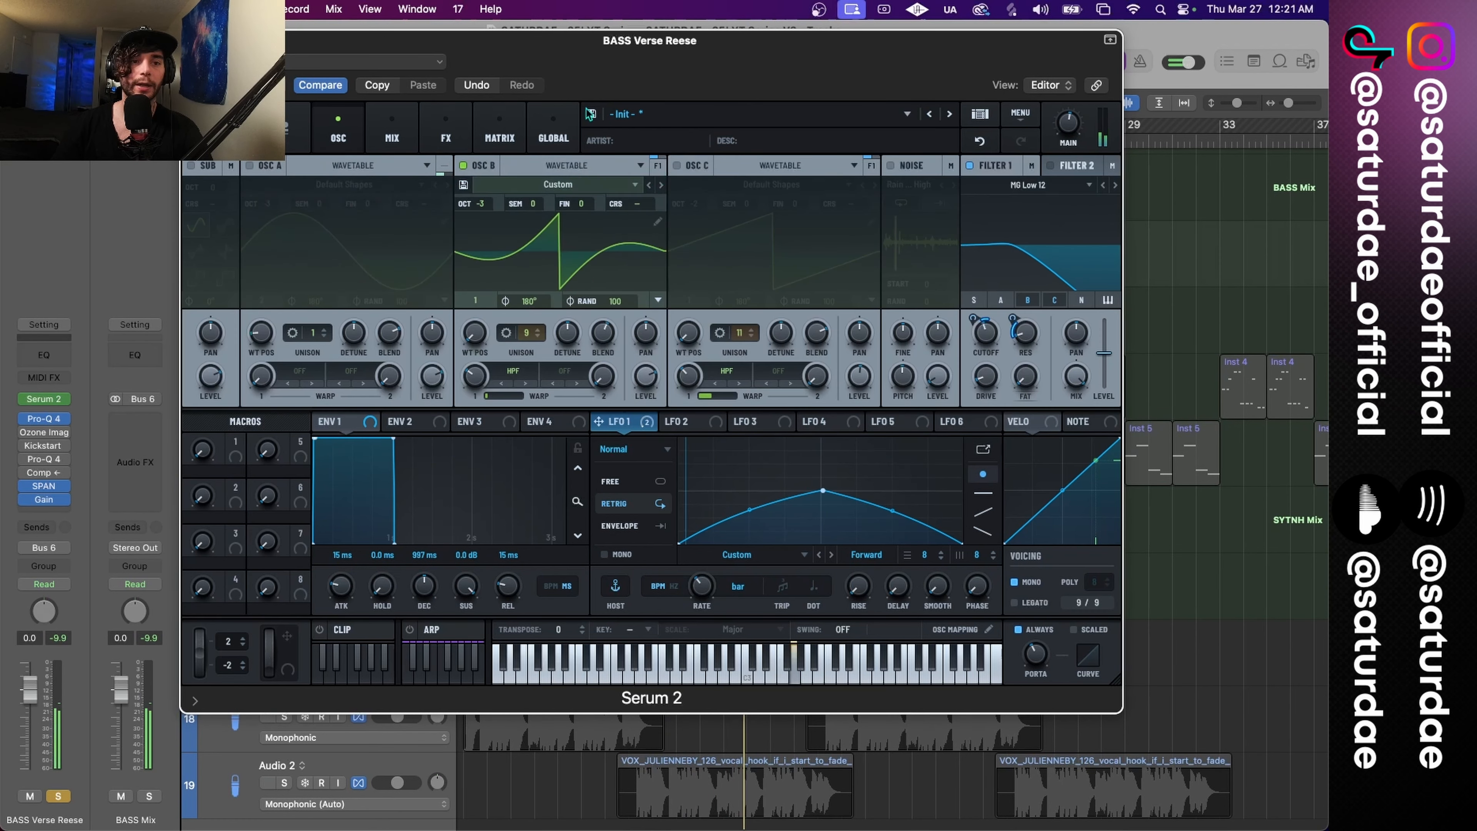
{"action": "left_click", "coordinate": [677, 167]}
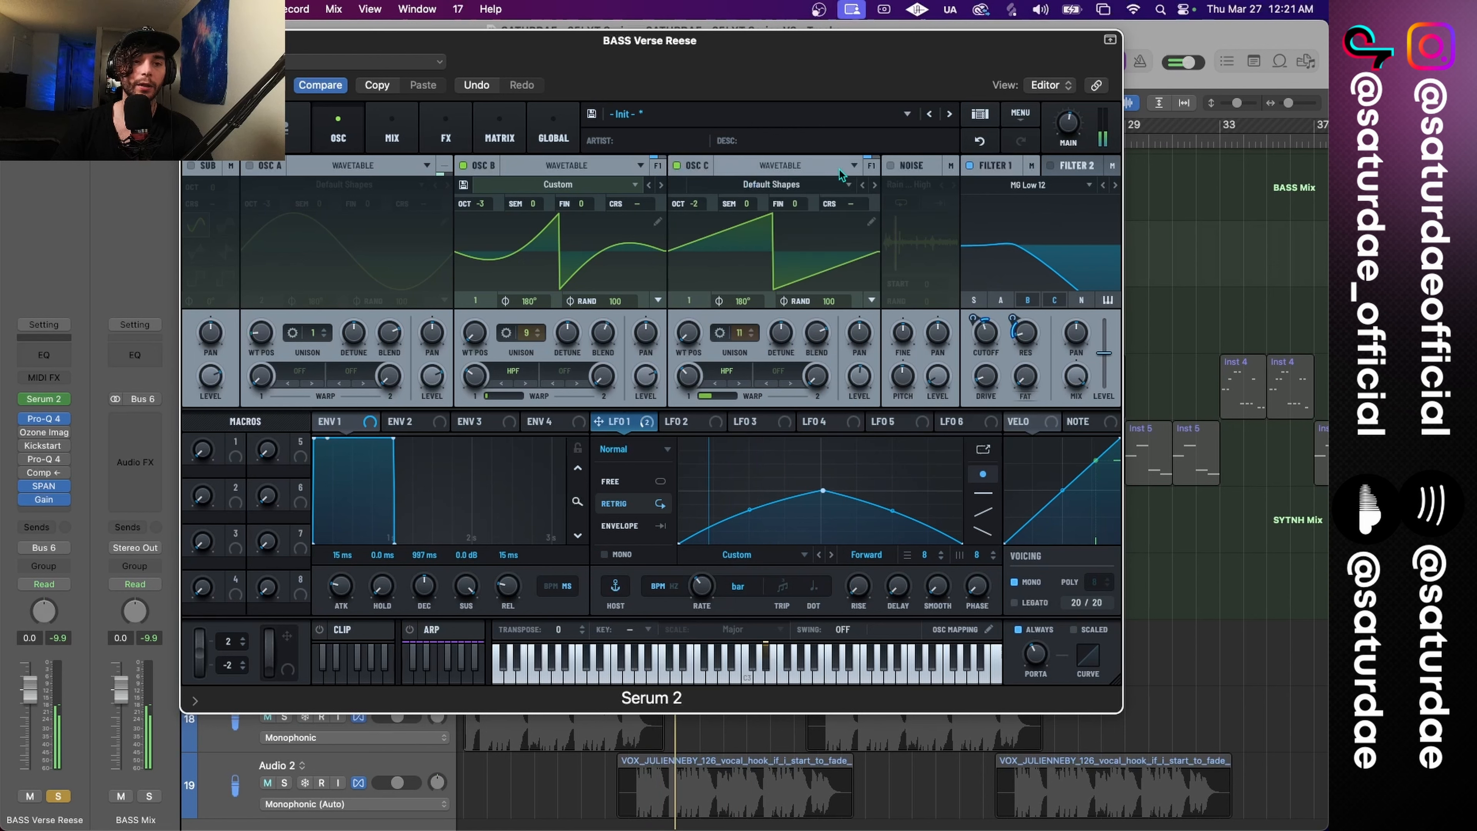
{"action": "left_click", "coordinate": [891, 167]}
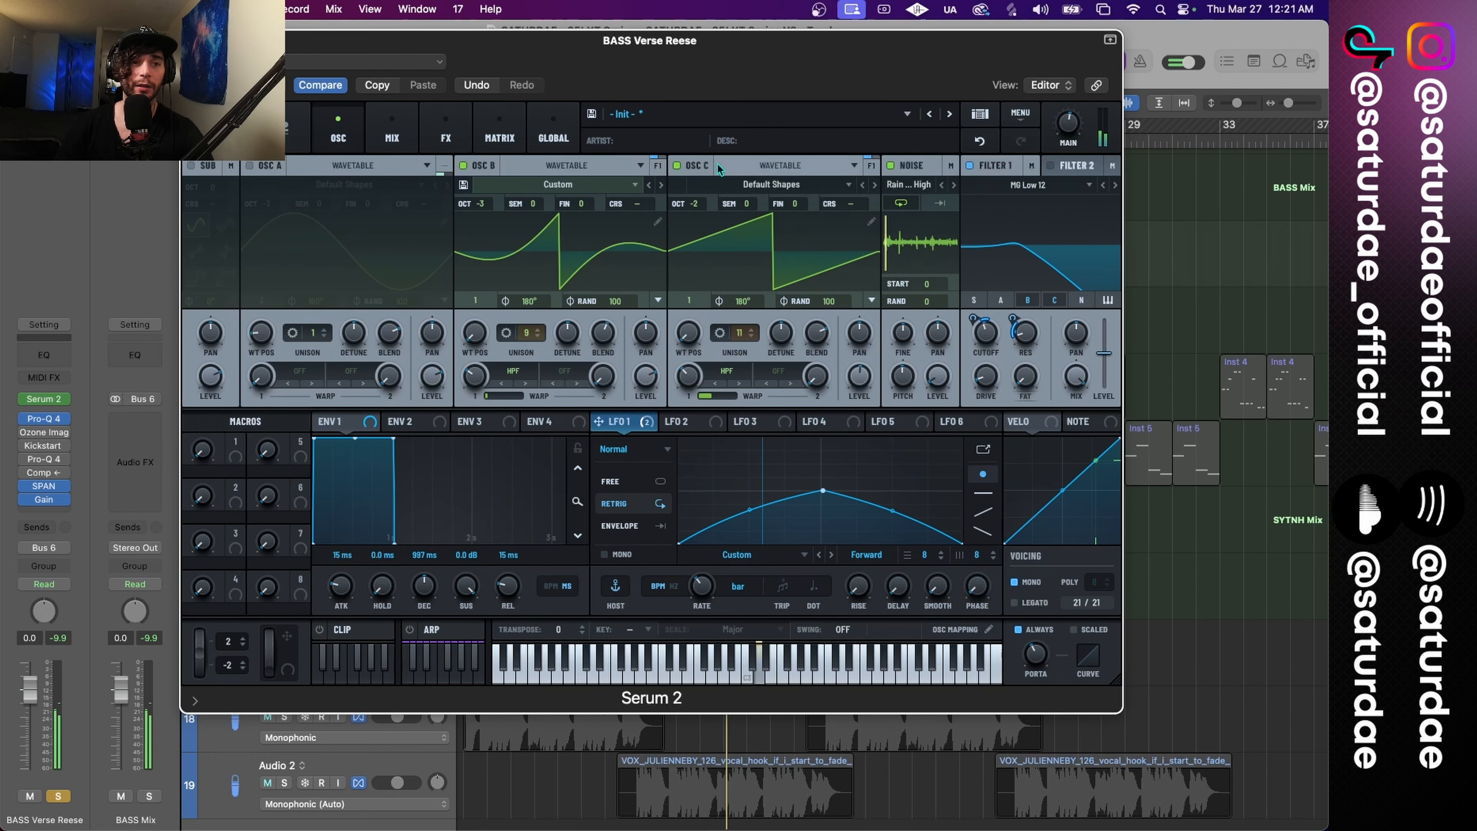
Step: Add a Compressor to the main effects chain in multiband mode with a gain of 10.3 dB
{"action": "left_click", "coordinate": [447, 139]}
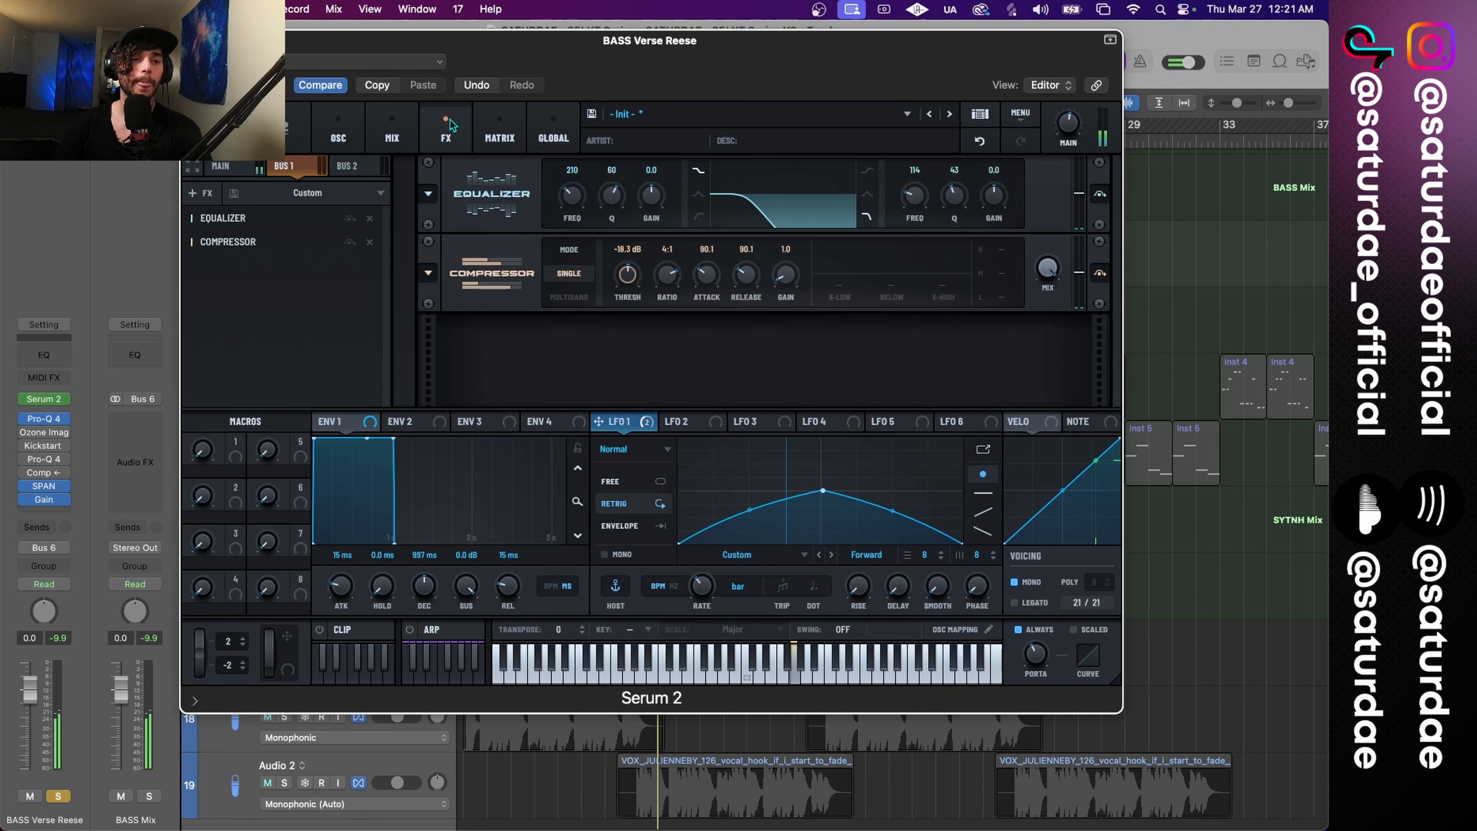
{"action": "left_click", "coordinate": [221, 166]}
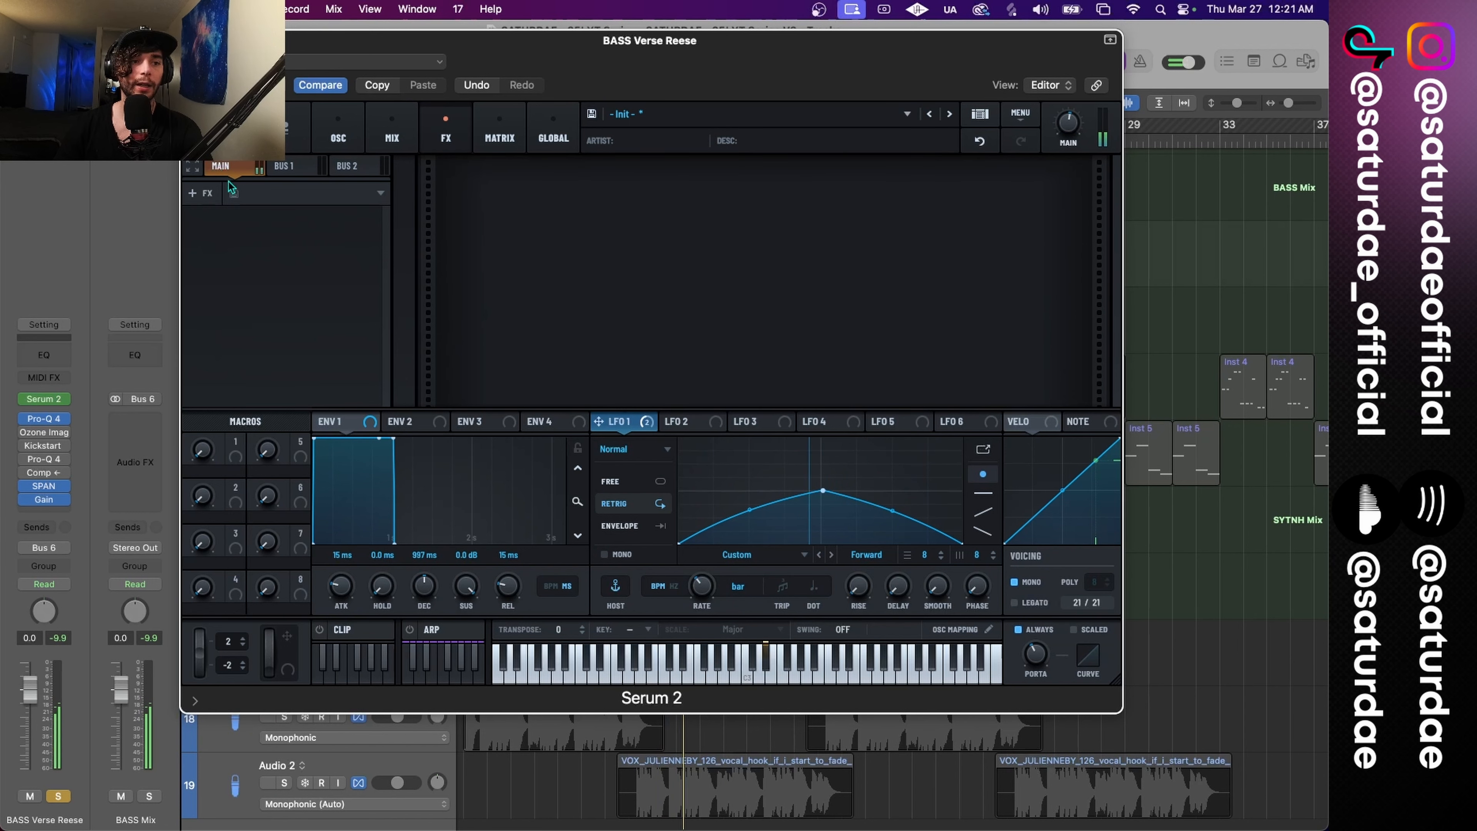
{"action": "left_click", "coordinate": [200, 194]}
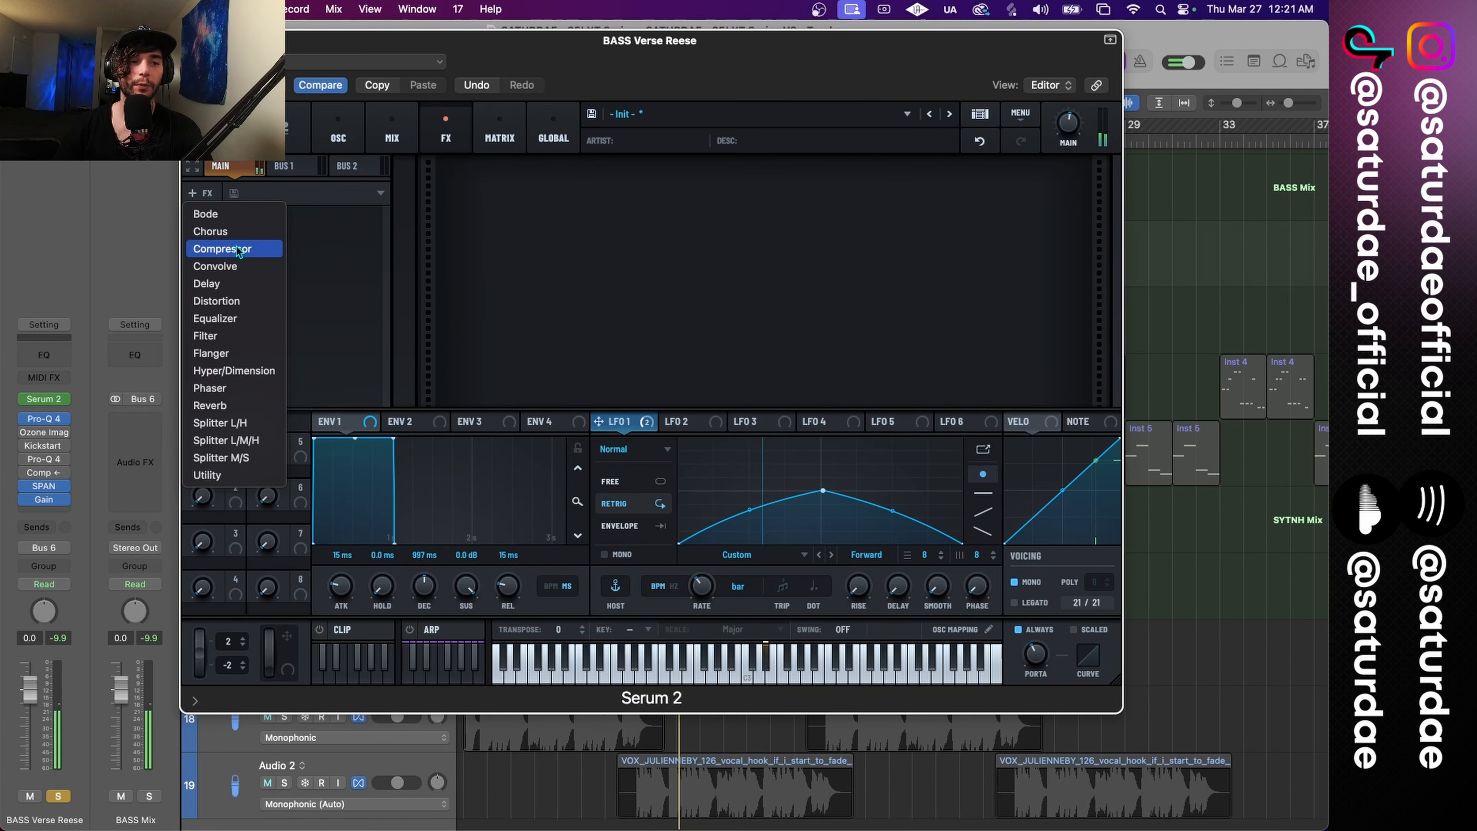
{"action": "left_click", "coordinate": [239, 249]}
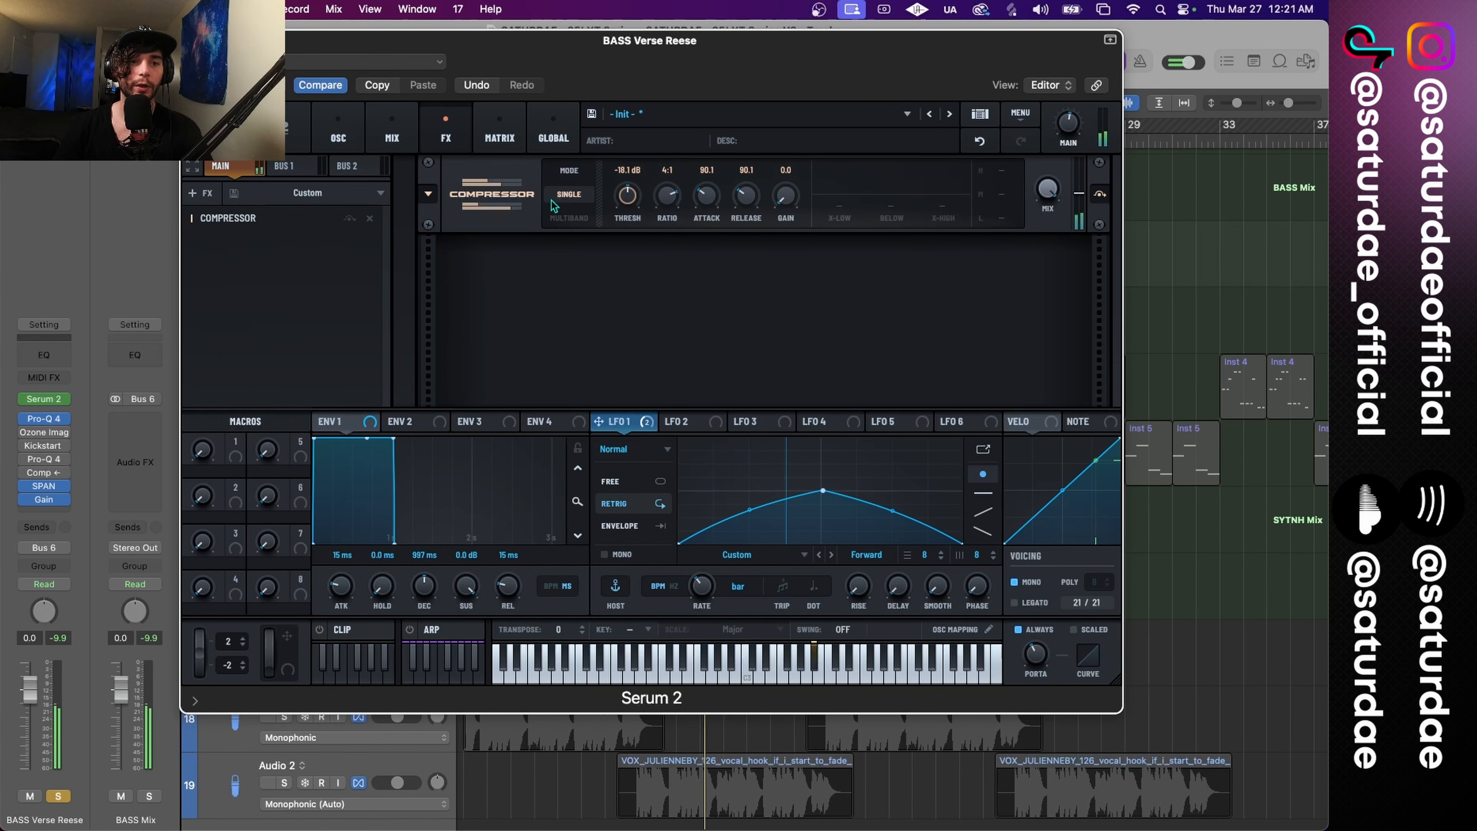
{"action": "left_click", "coordinate": [567, 216]}
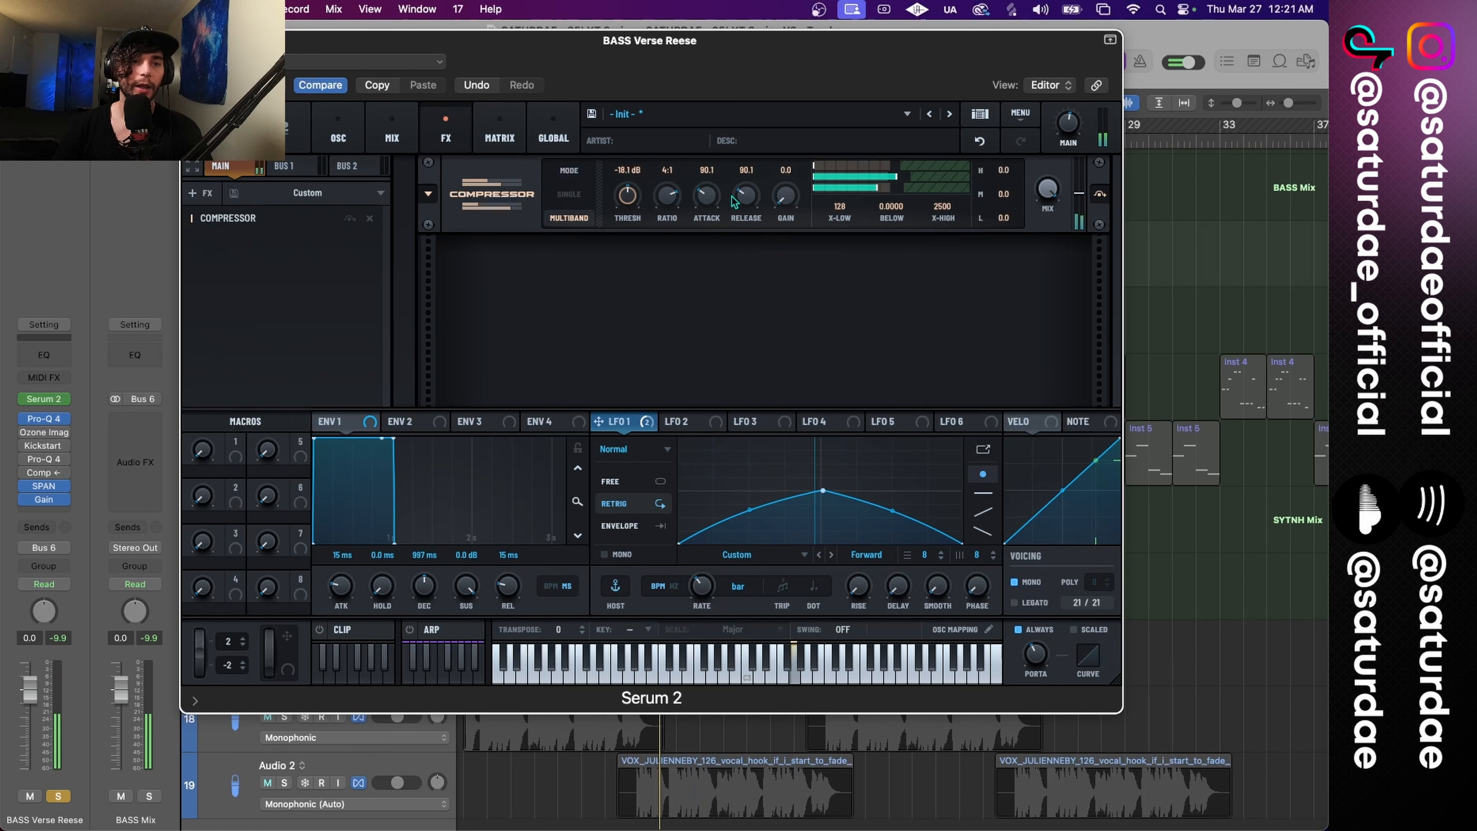
{"action": "mouse_move", "coordinate": [785, 211]}
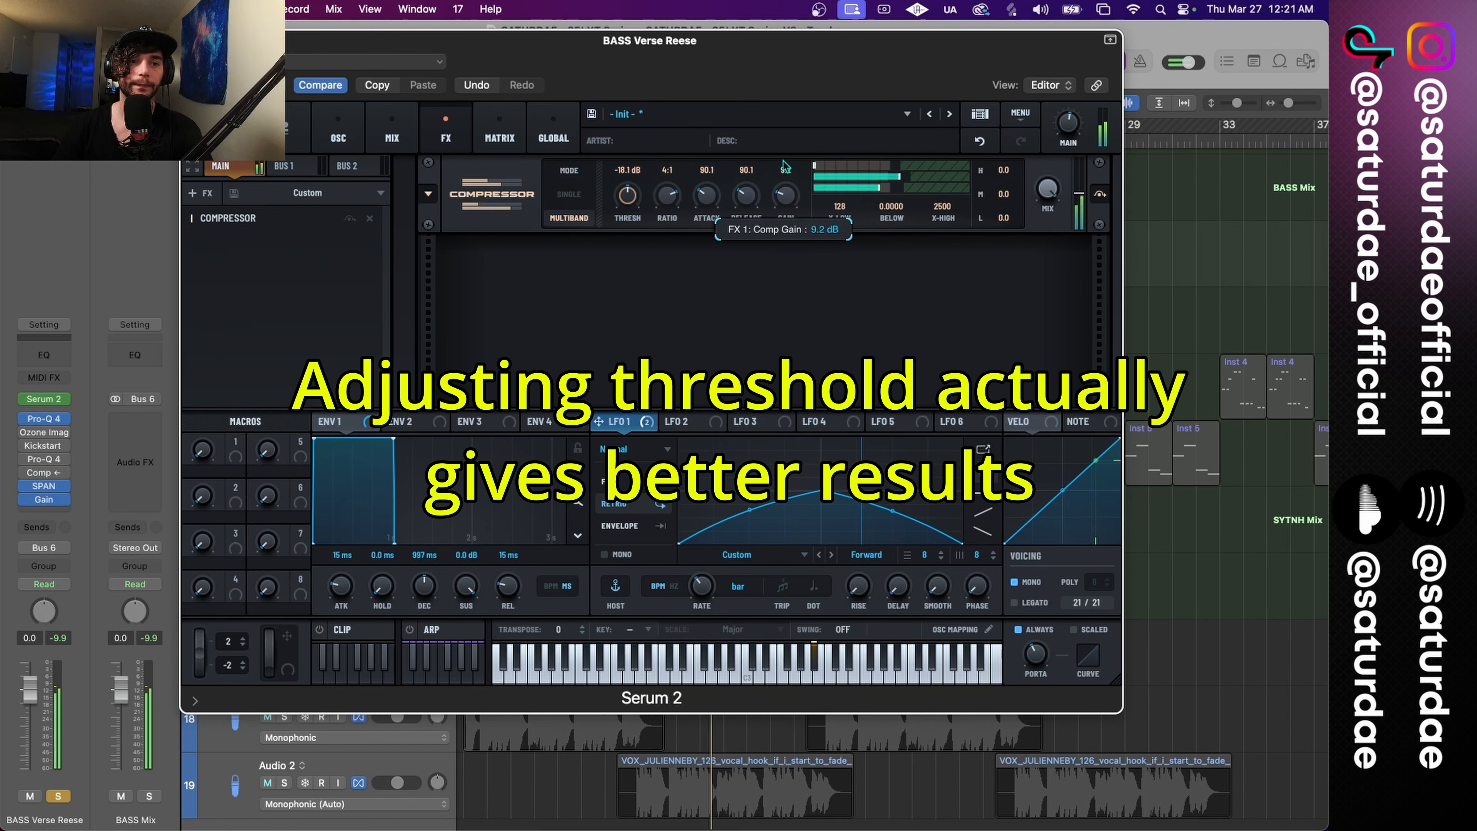
{"action": "left_click_drag", "start_coordinate": [785, 166], "coordinate": [785, 163]}
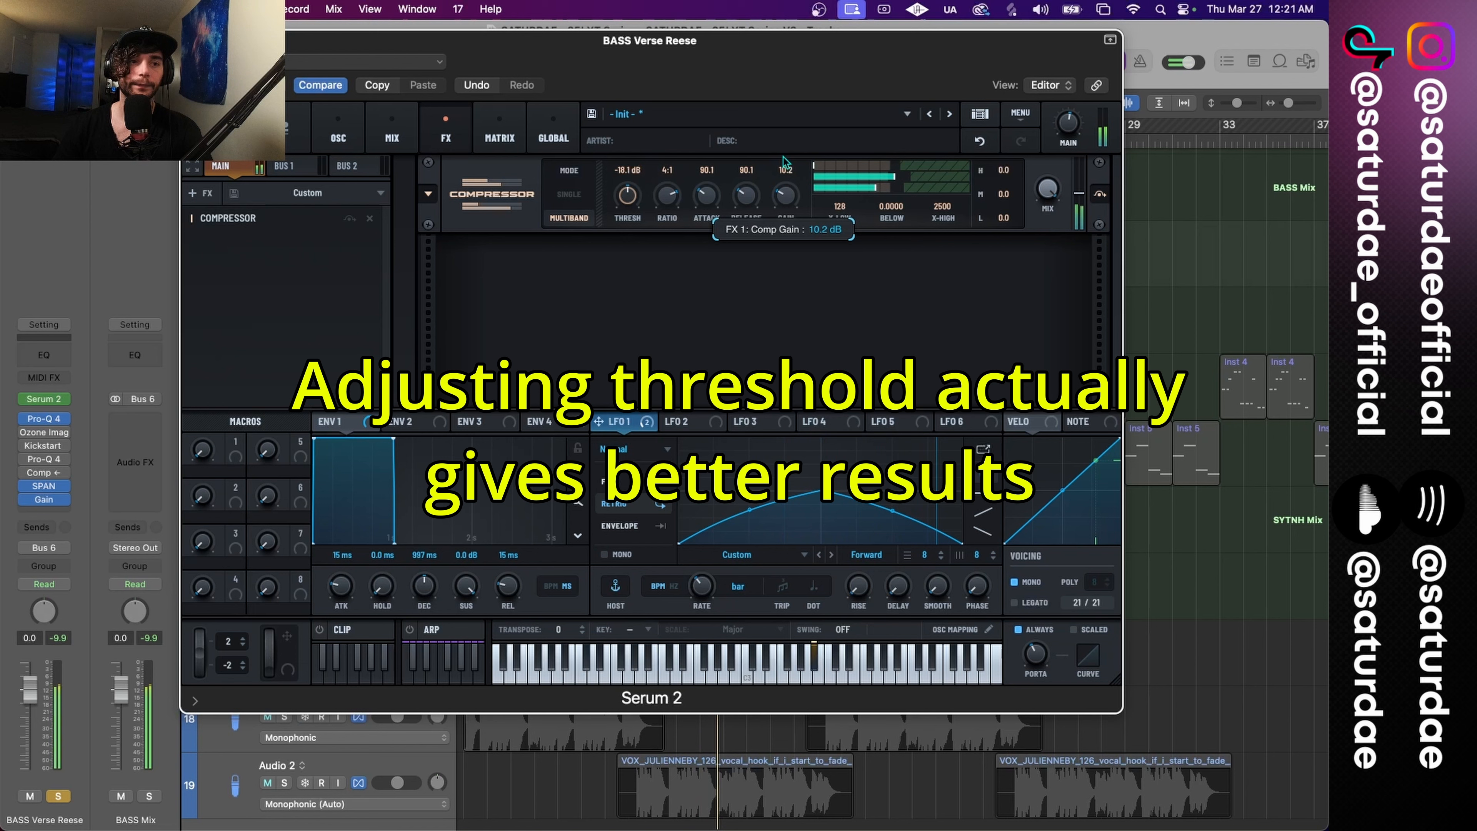
Step: Add a Distortion to the main effects chain, using the SoftClip type with drive at about 70%
{"action": "left_click", "coordinate": [200, 195]}
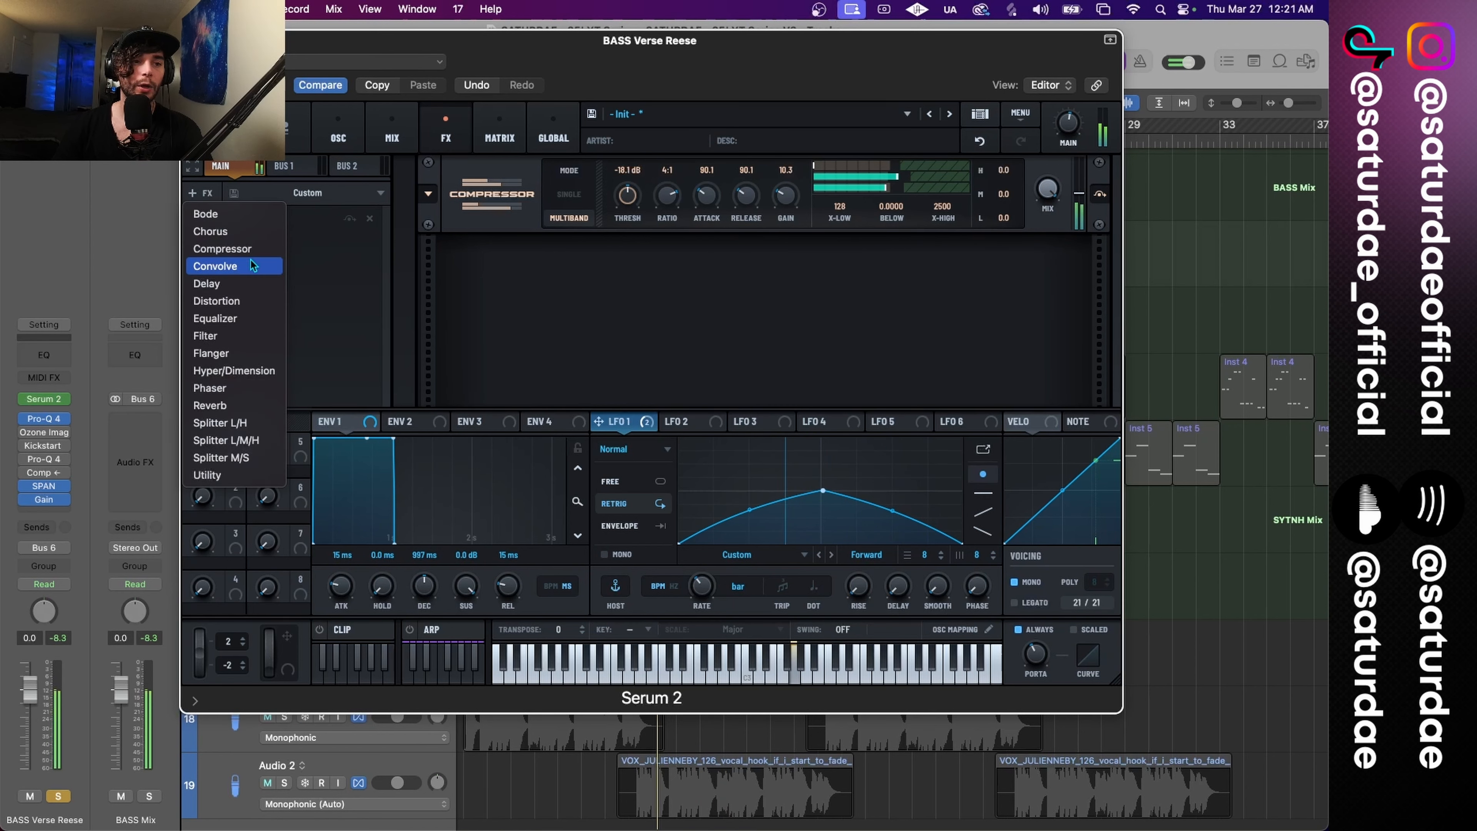
{"action": "left_click", "coordinate": [256, 301]}
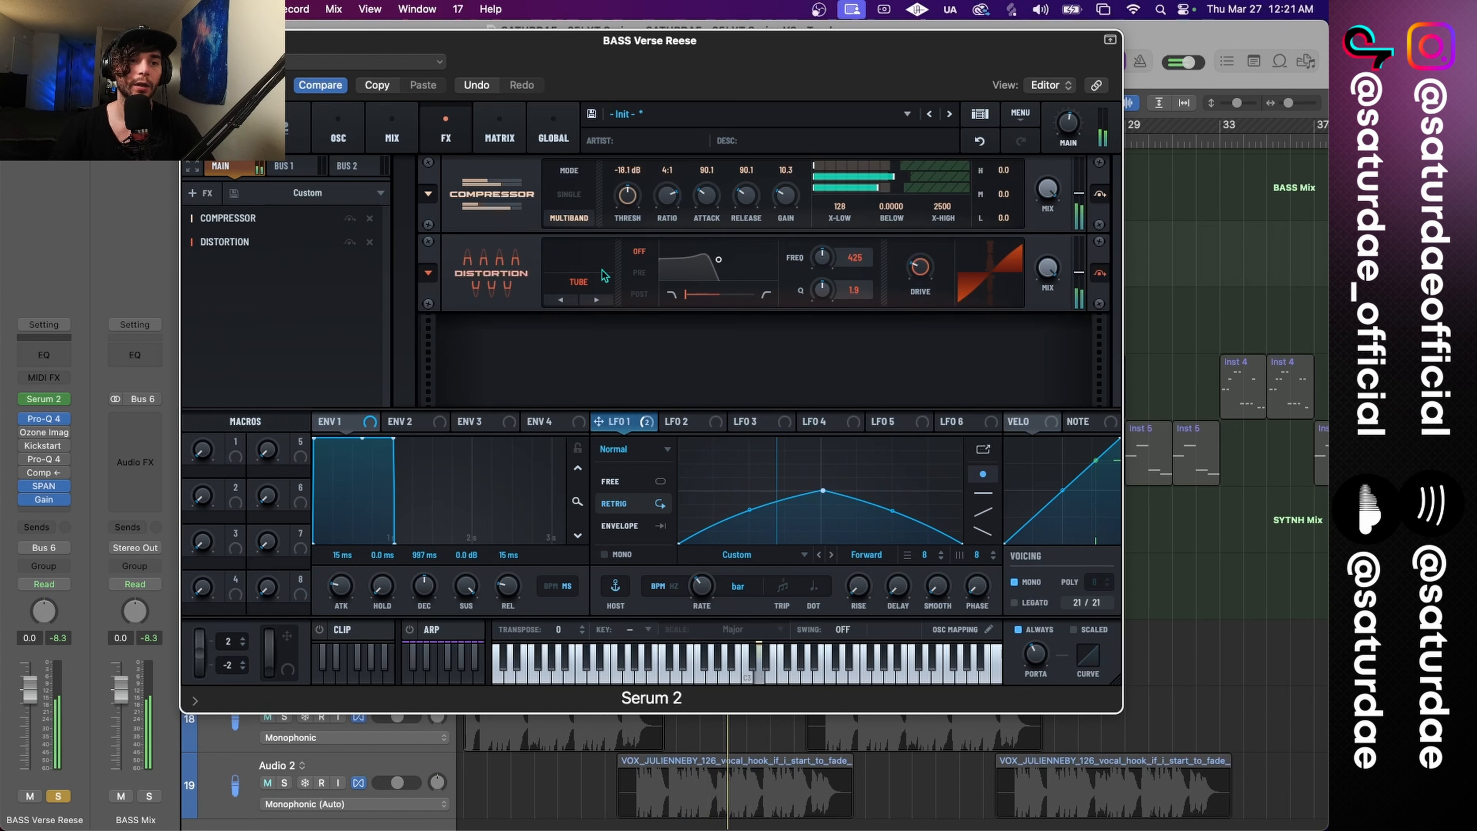
{"action": "left_click", "coordinate": [596, 299]}
{"action": "left_click_drag", "start_coordinate": [920, 266], "coordinate": [925, 181]}
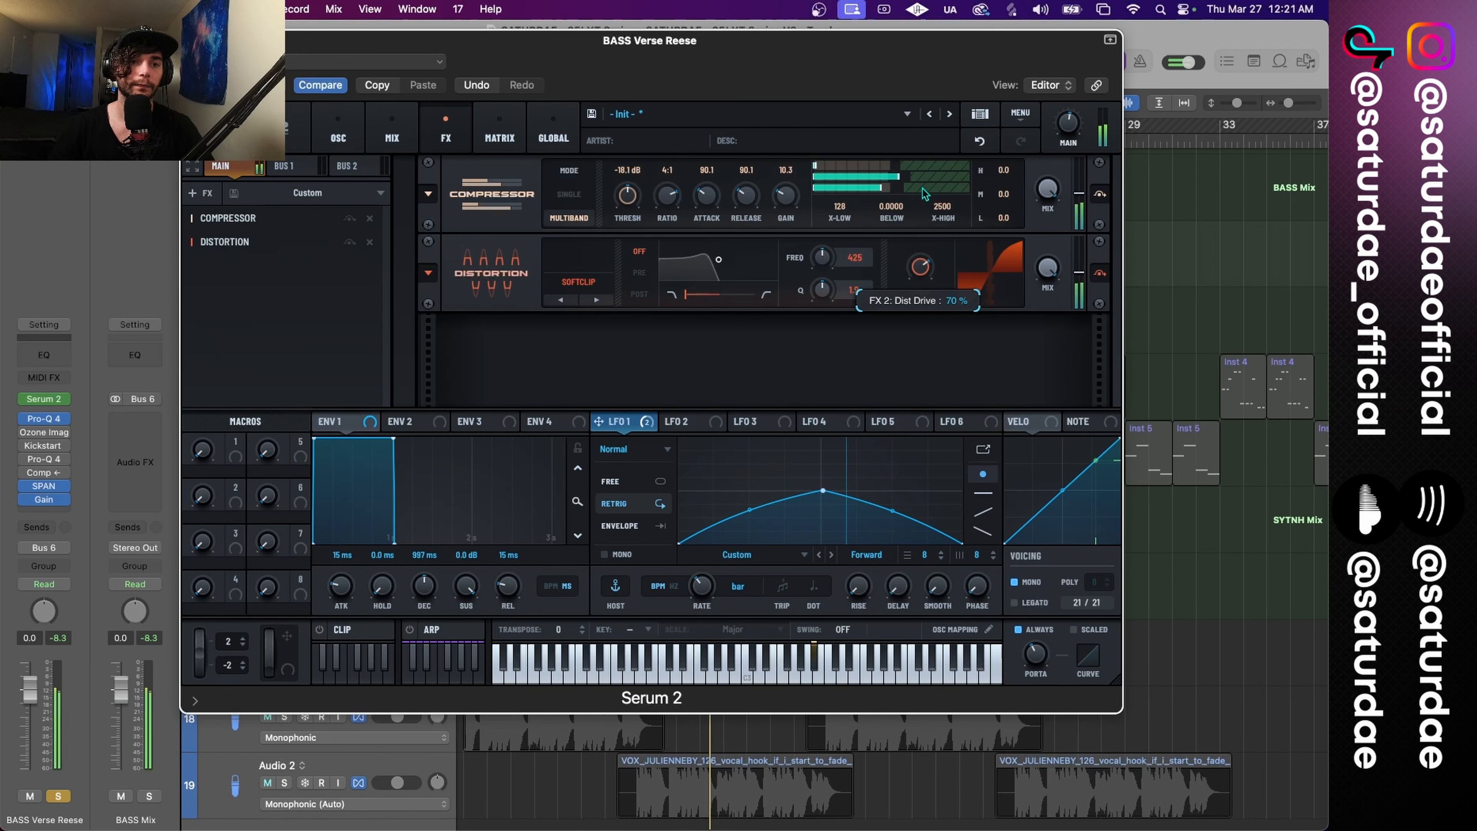
Step: Add Hyper/Dimension, lower the Hyper mix and modulate it with LFO 1 at 18%, ranging from 7 to 25
{"action": "left_click", "coordinate": [208, 194]}
{"action": "left_click", "coordinate": [272, 372]}
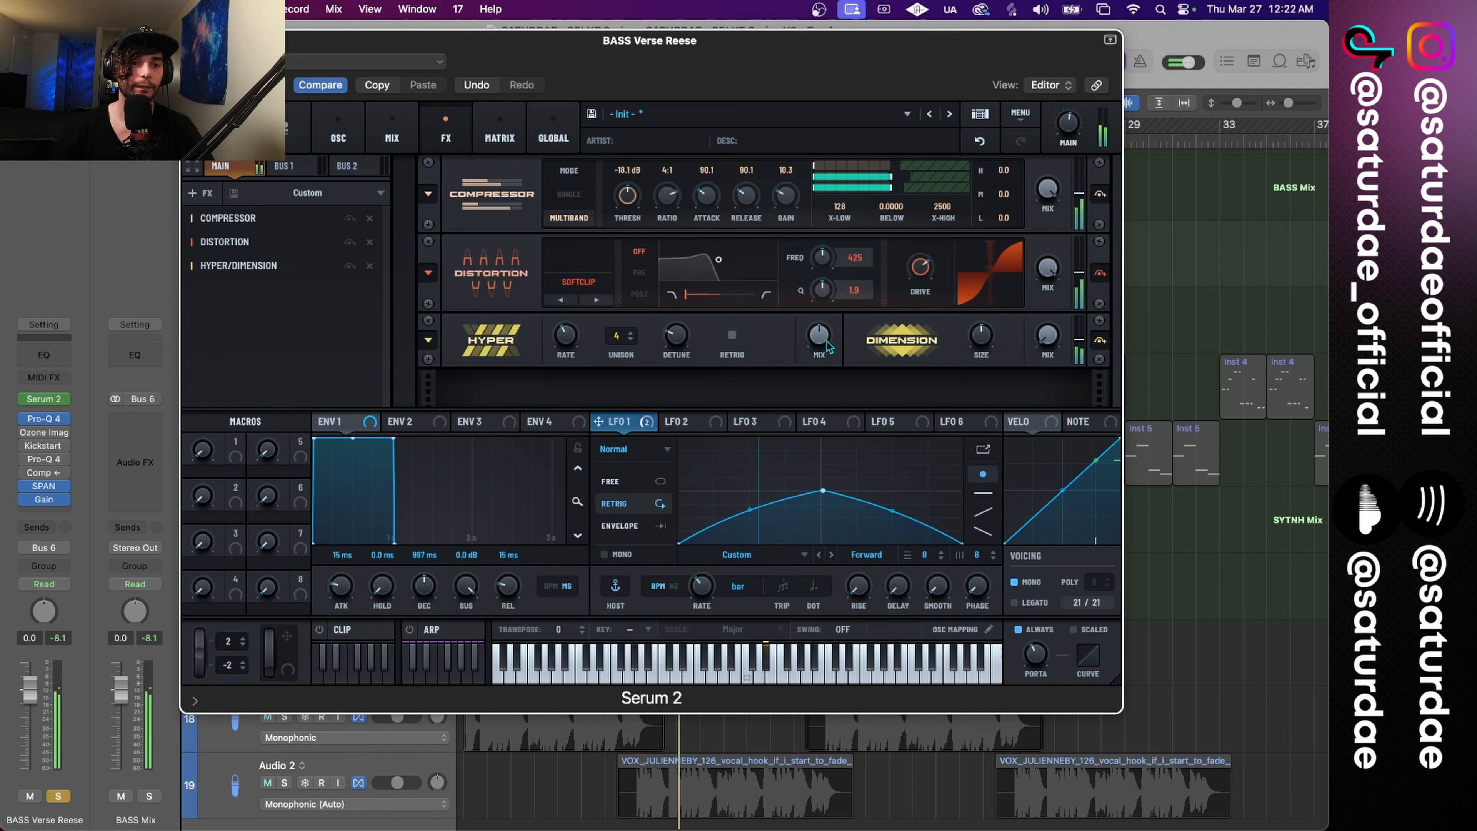
{"action": "left_click_drag", "start_coordinate": [829, 347], "coordinate": [822, 359]}
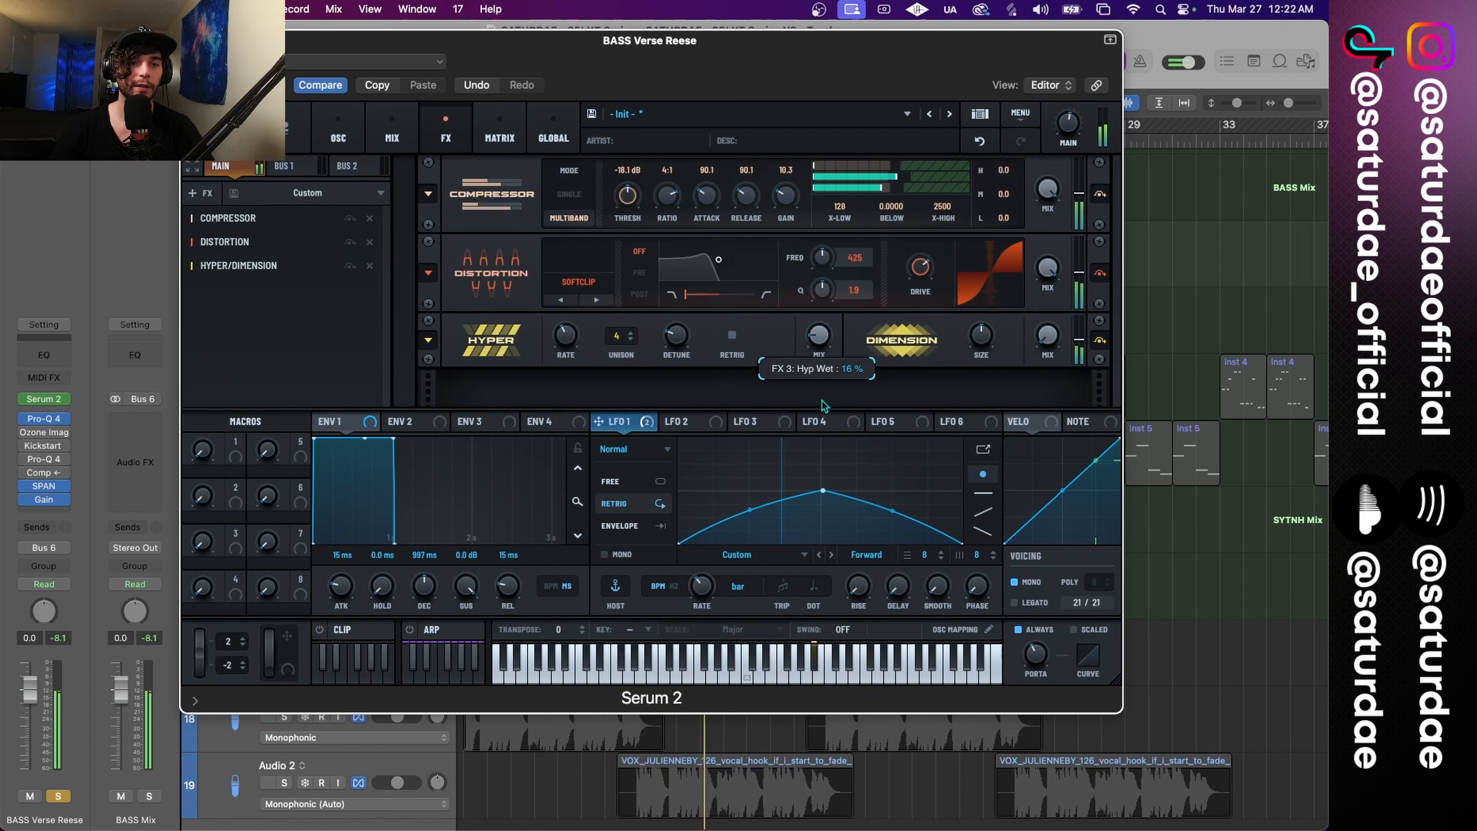
{"action": "left_click_drag", "start_coordinate": [823, 411], "coordinate": [825, 423]}
{"action": "left_click_drag", "start_coordinate": [598, 422], "coordinate": [805, 383]}
{"action": "mouse_move", "coordinate": [805, 356]}
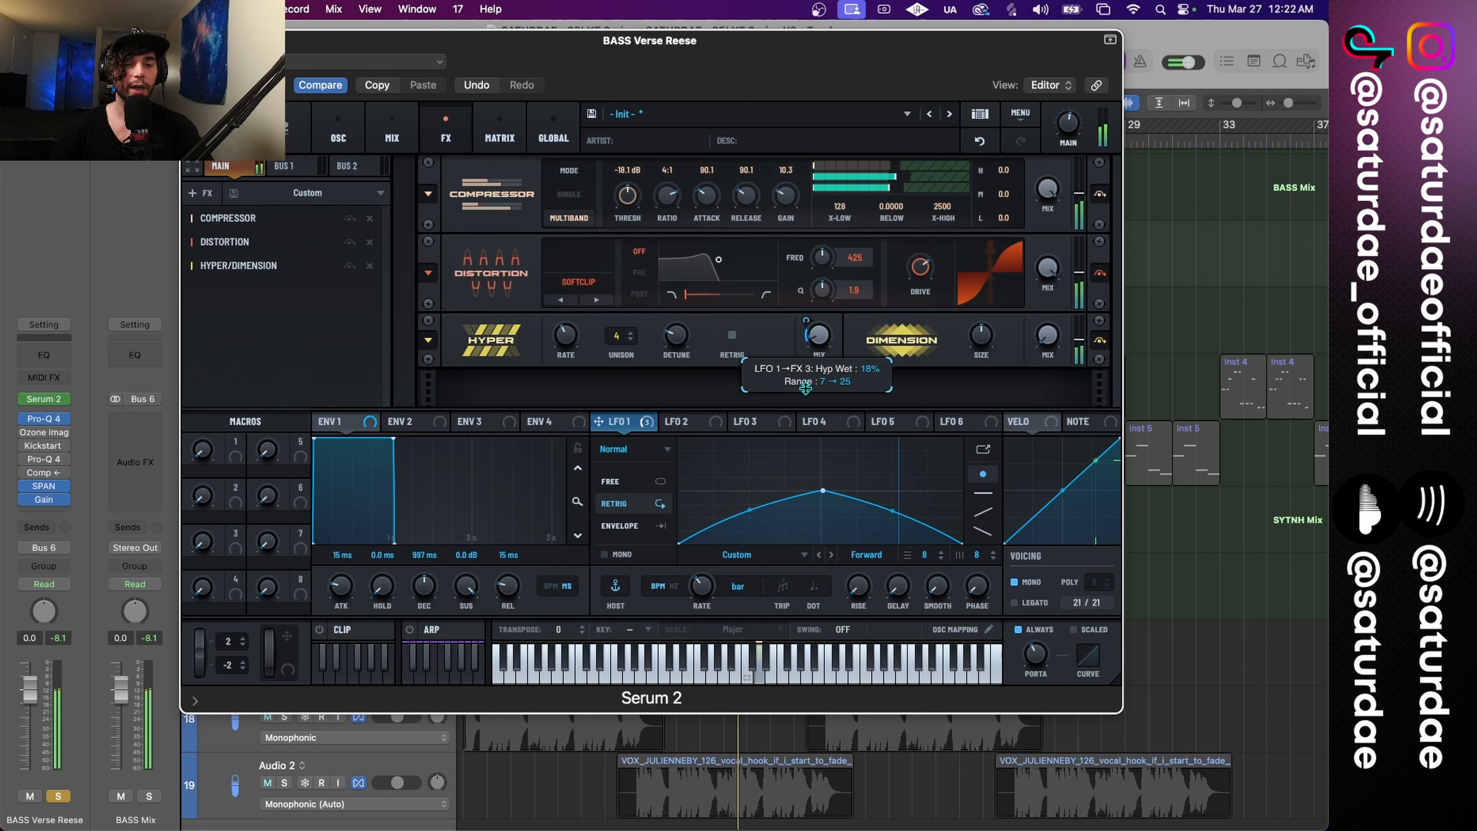
Step: Modulate the Dimension mix with LFO 1 at 26%, ranging from 5 to 31
{"action": "left_click", "coordinate": [338, 131]}
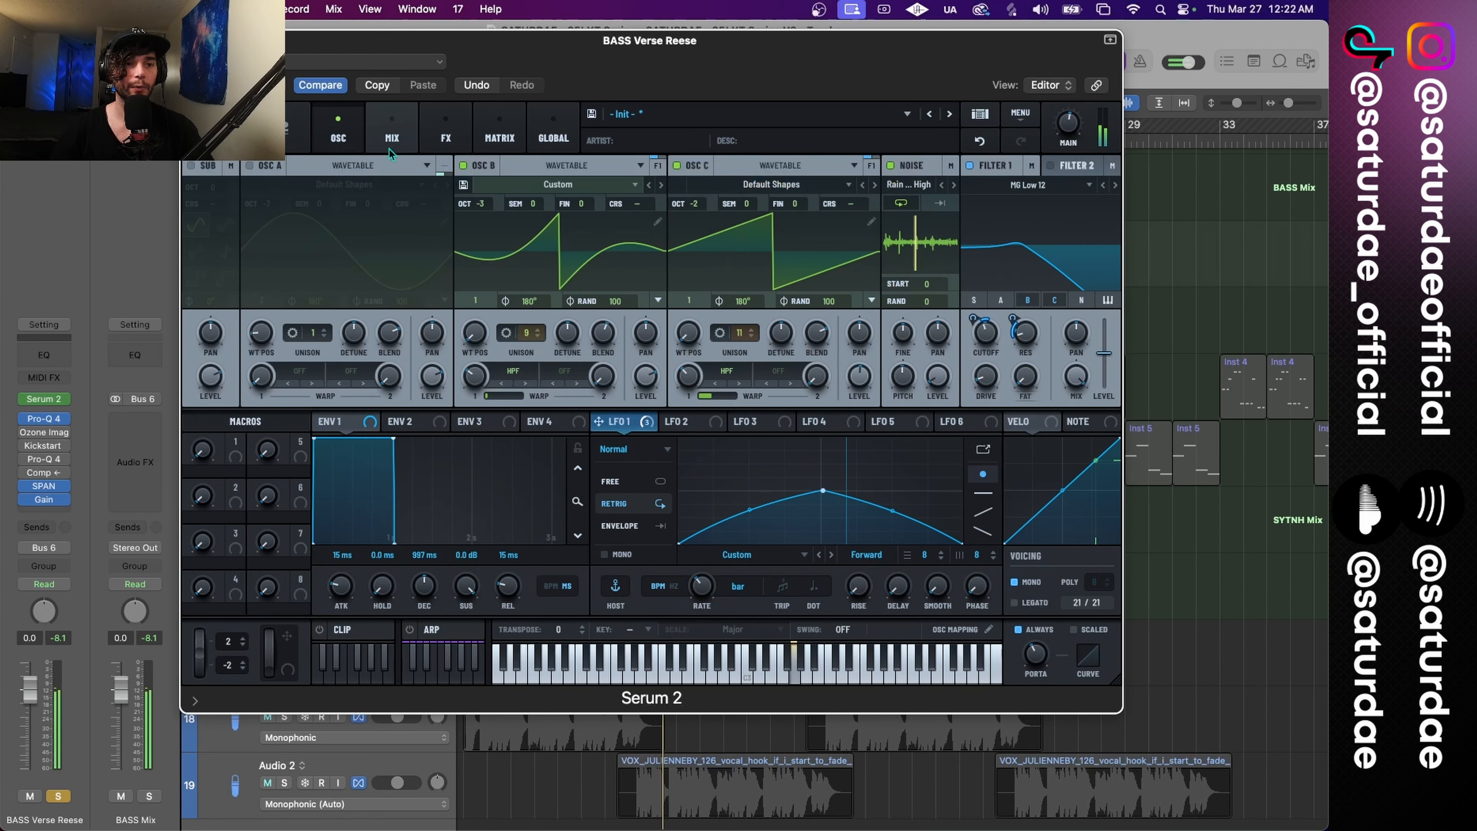
{"action": "left_click", "coordinate": [449, 142]}
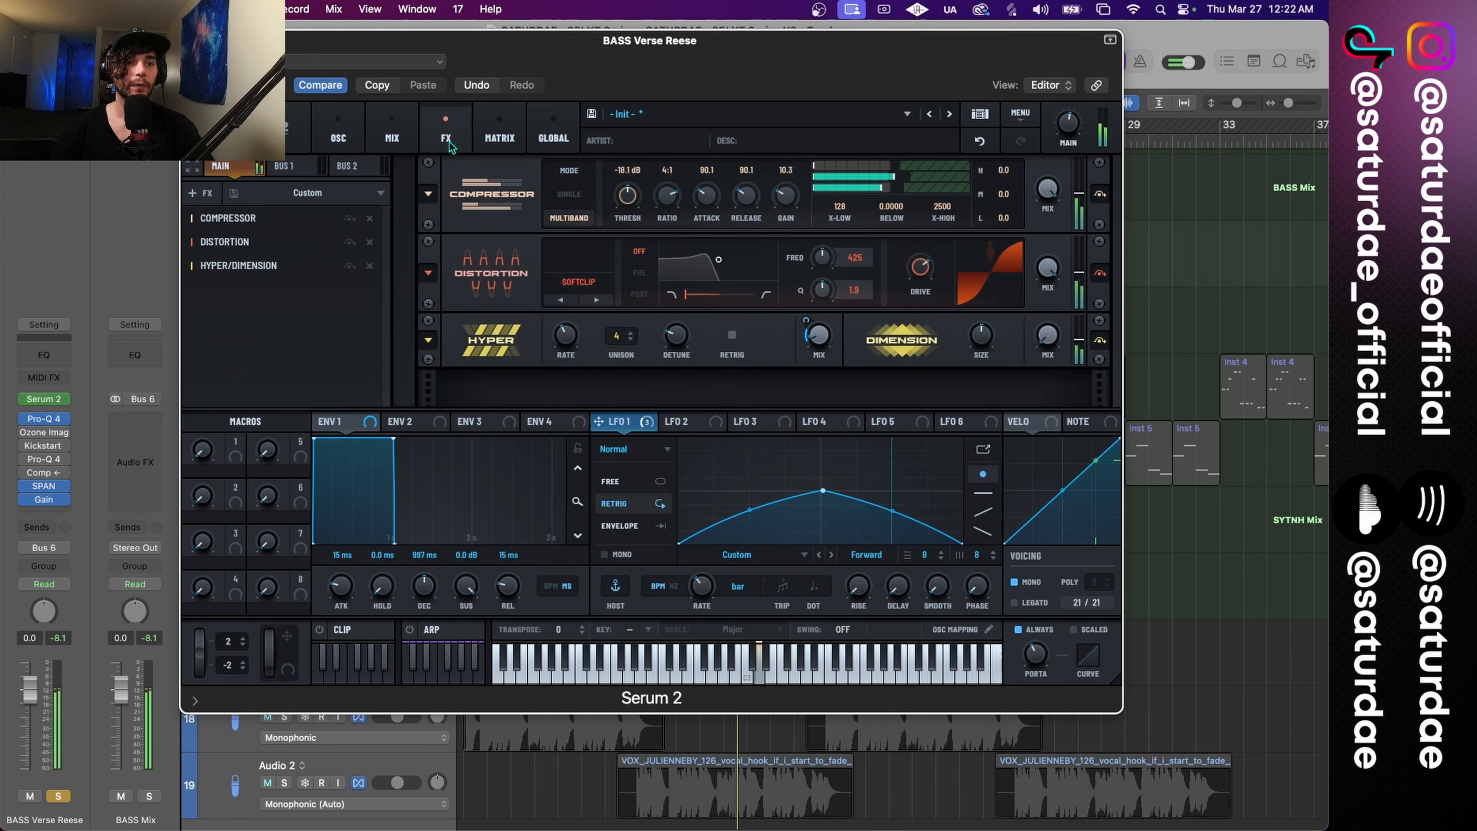
{"action": "mouse_move", "coordinate": [824, 341]}
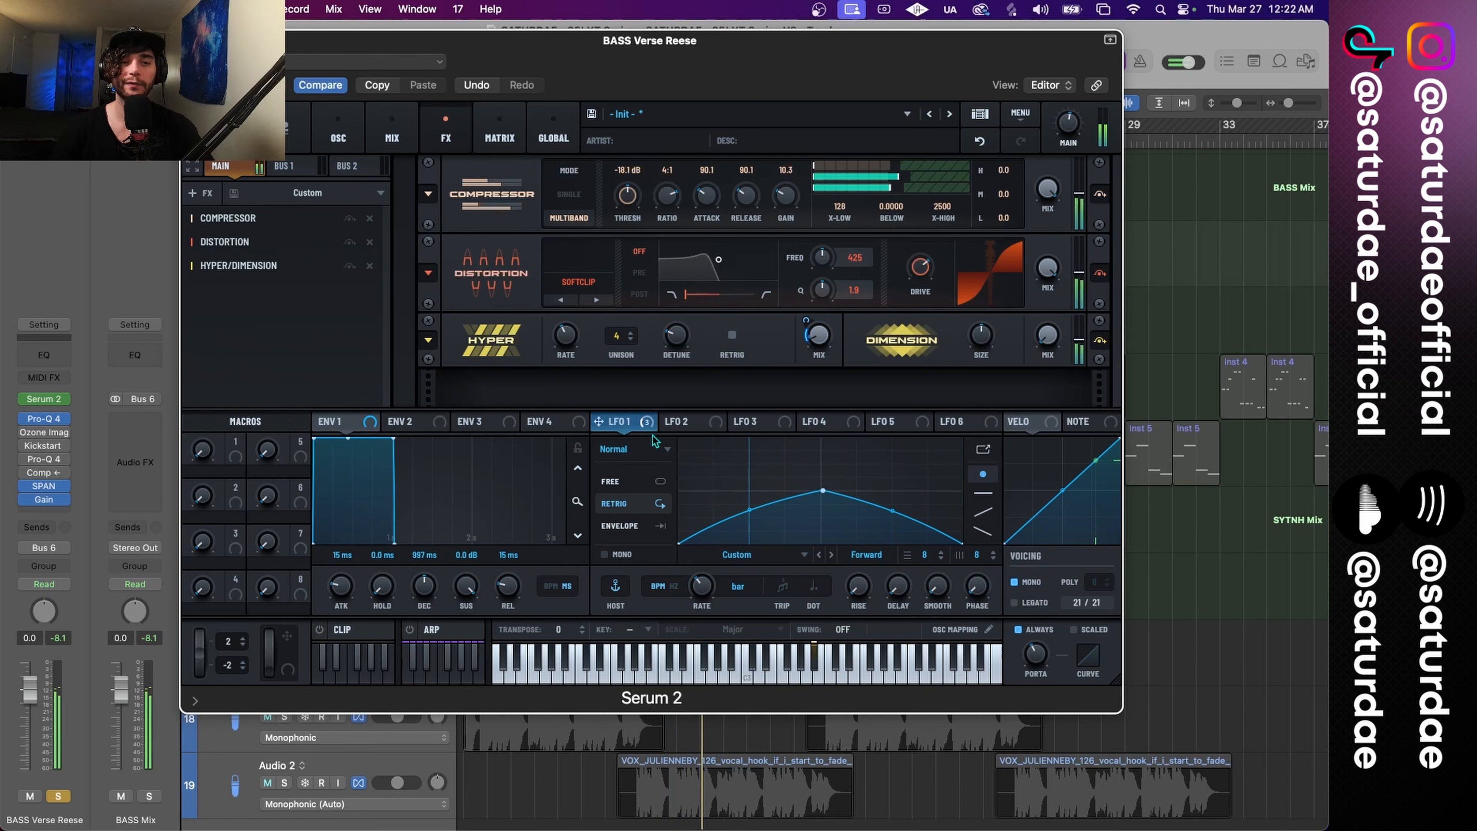
{"action": "left_click_drag", "start_coordinate": [614, 426], "coordinate": [1040, 387]}
{"action": "left_click_drag", "start_coordinate": [1048, 338], "coordinate": [1038, 321]}
{"action": "mouse_move", "coordinate": [1054, 345]}
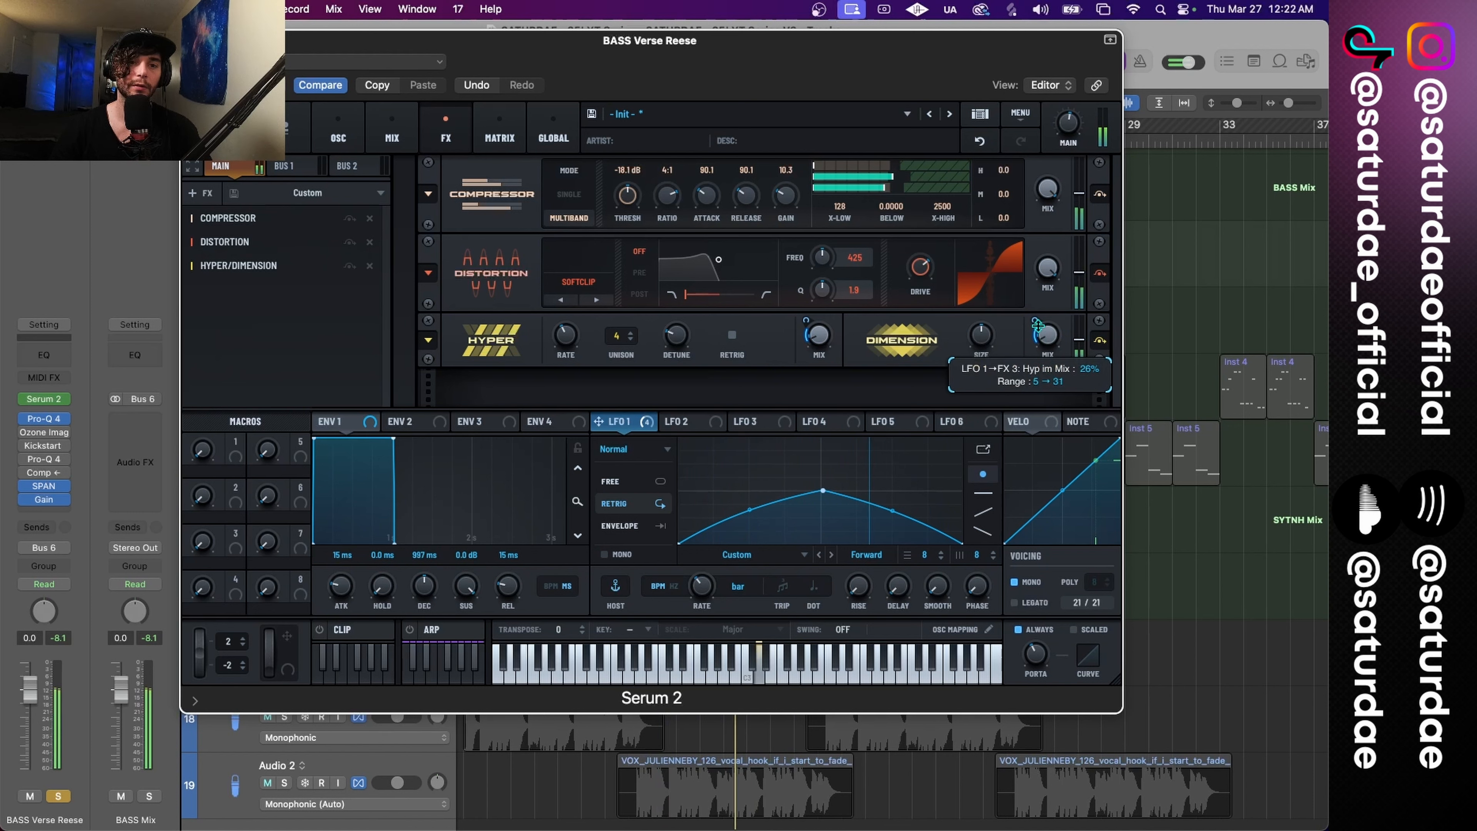
Step: Add a Chorus to the main effects chain, lower its mix and assign LFO 1 to that mix
{"action": "left_click", "coordinate": [199, 193]}
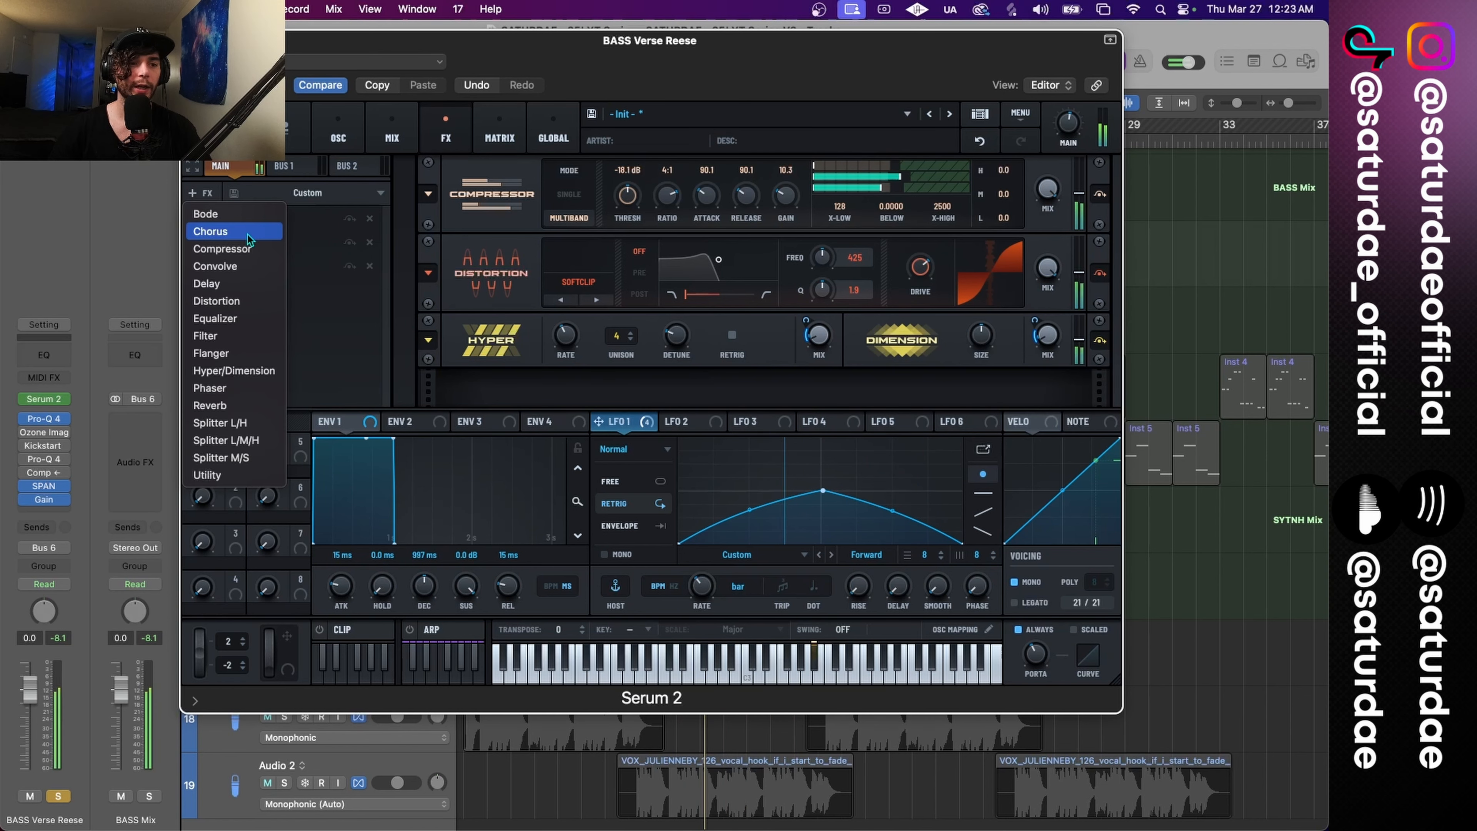
{"action": "left_click", "coordinate": [248, 233]}
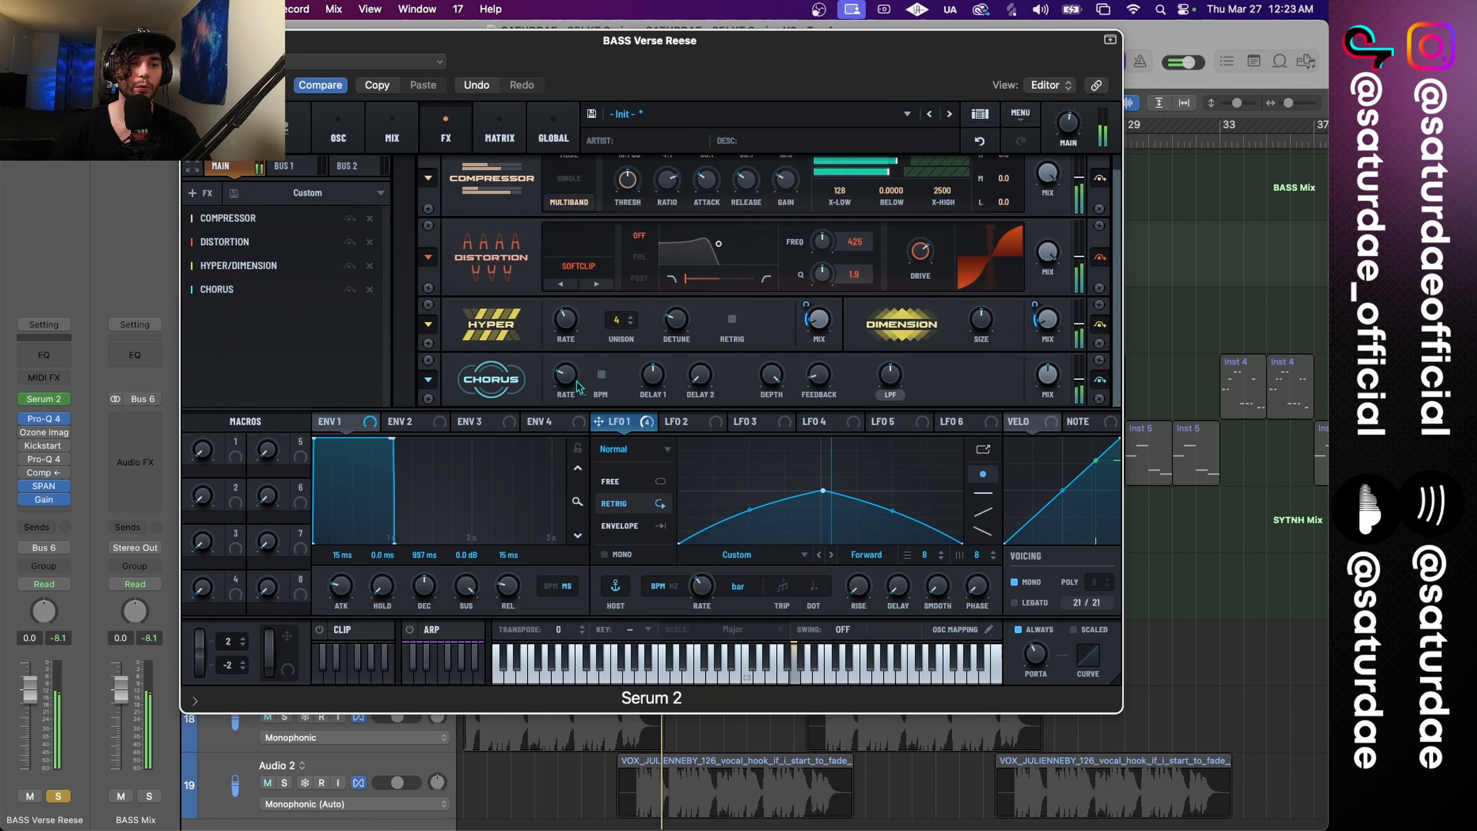
{"action": "left_click_drag", "start_coordinate": [1049, 376], "coordinate": [1052, 461]}
{"action": "left_click_drag", "start_coordinate": [599, 422], "coordinate": [1046, 376]}
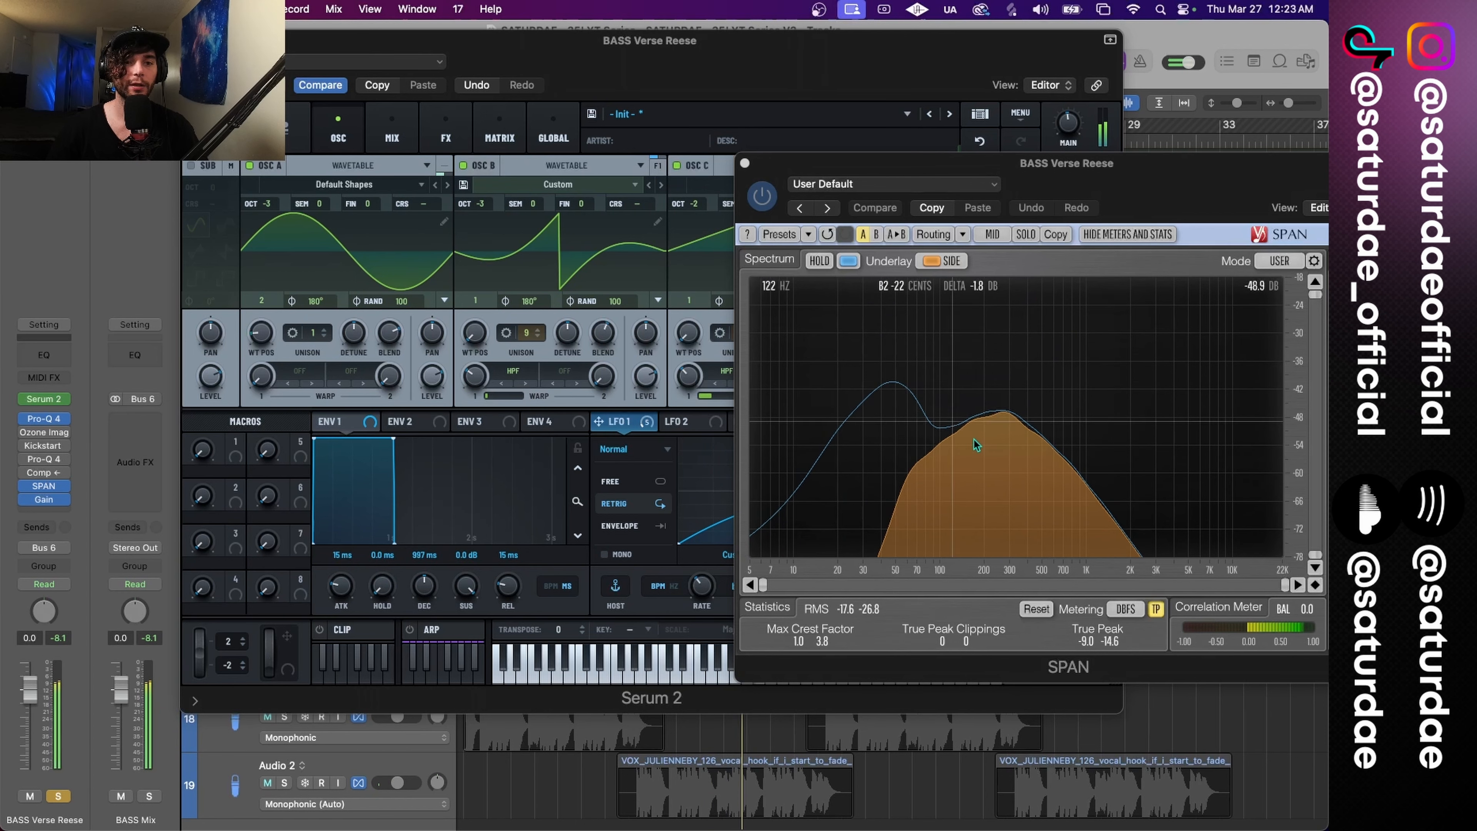
Step: Move the synth window aside, turn off oscillator A and examine the remaining signal in the SPAN spectrum
{"action": "left_click_drag", "start_coordinate": [734, 40], "coordinate": [618, 37]}
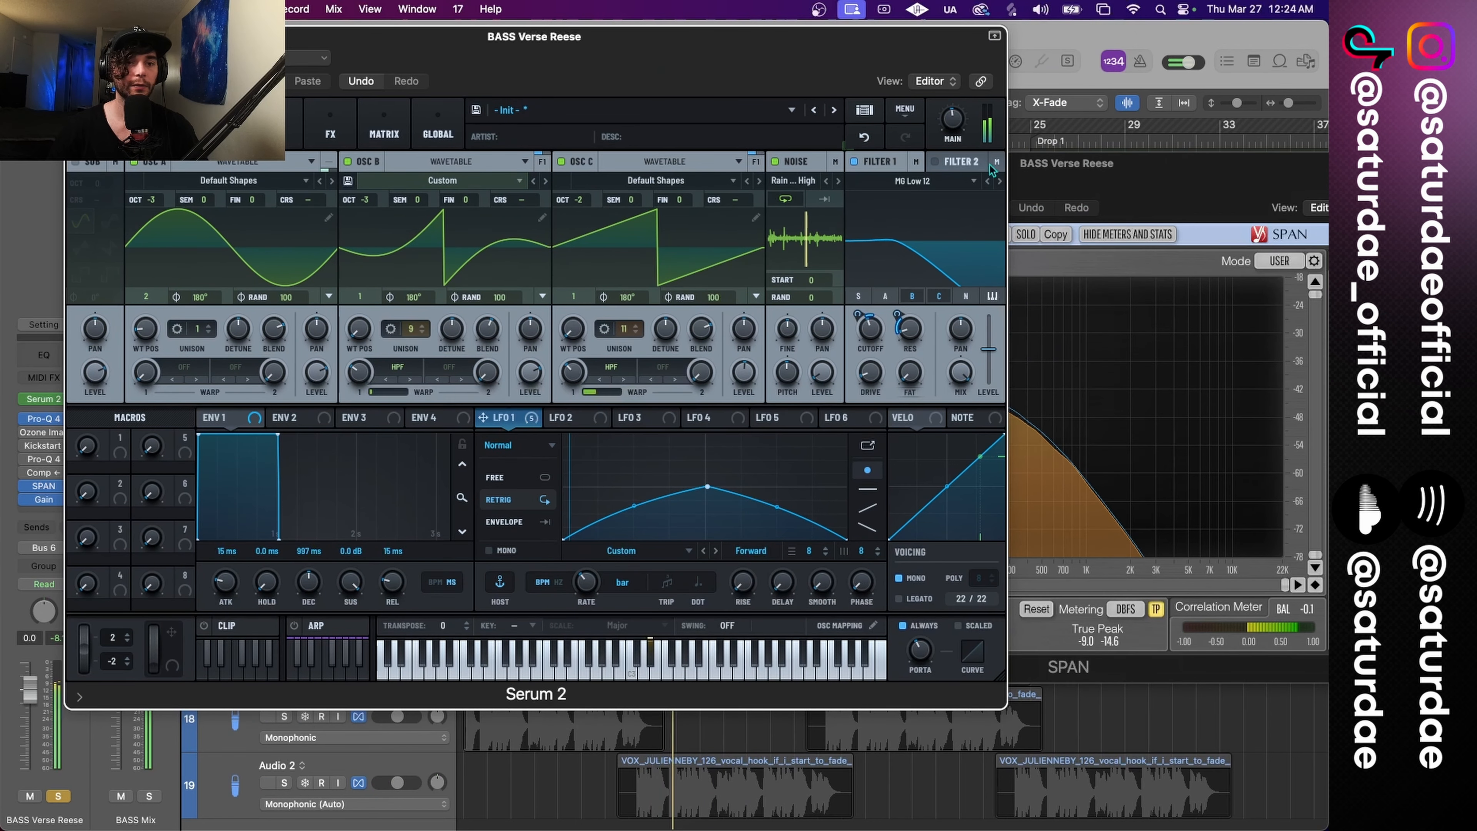
{"action": "left_click", "coordinate": [134, 161]}
{"action": "left_click", "coordinate": [1083, 206]}
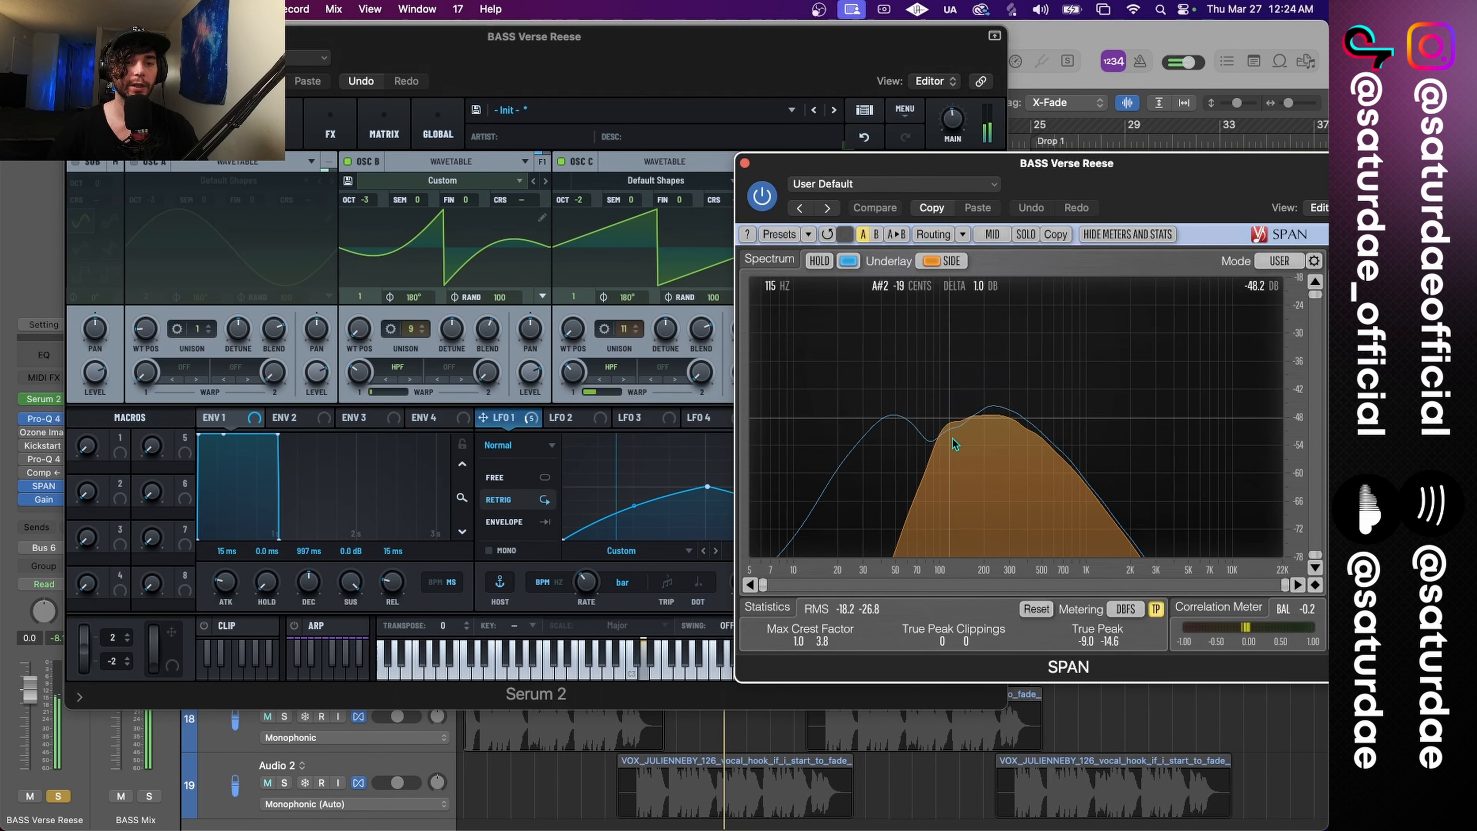
Step: Add an Equalizer to the main effects chain and turn its low band into a low cut at 129 Hz with Q 46
{"action": "left_click", "coordinate": [293, 138]}
{"action": "left_click", "coordinate": [331, 131]}
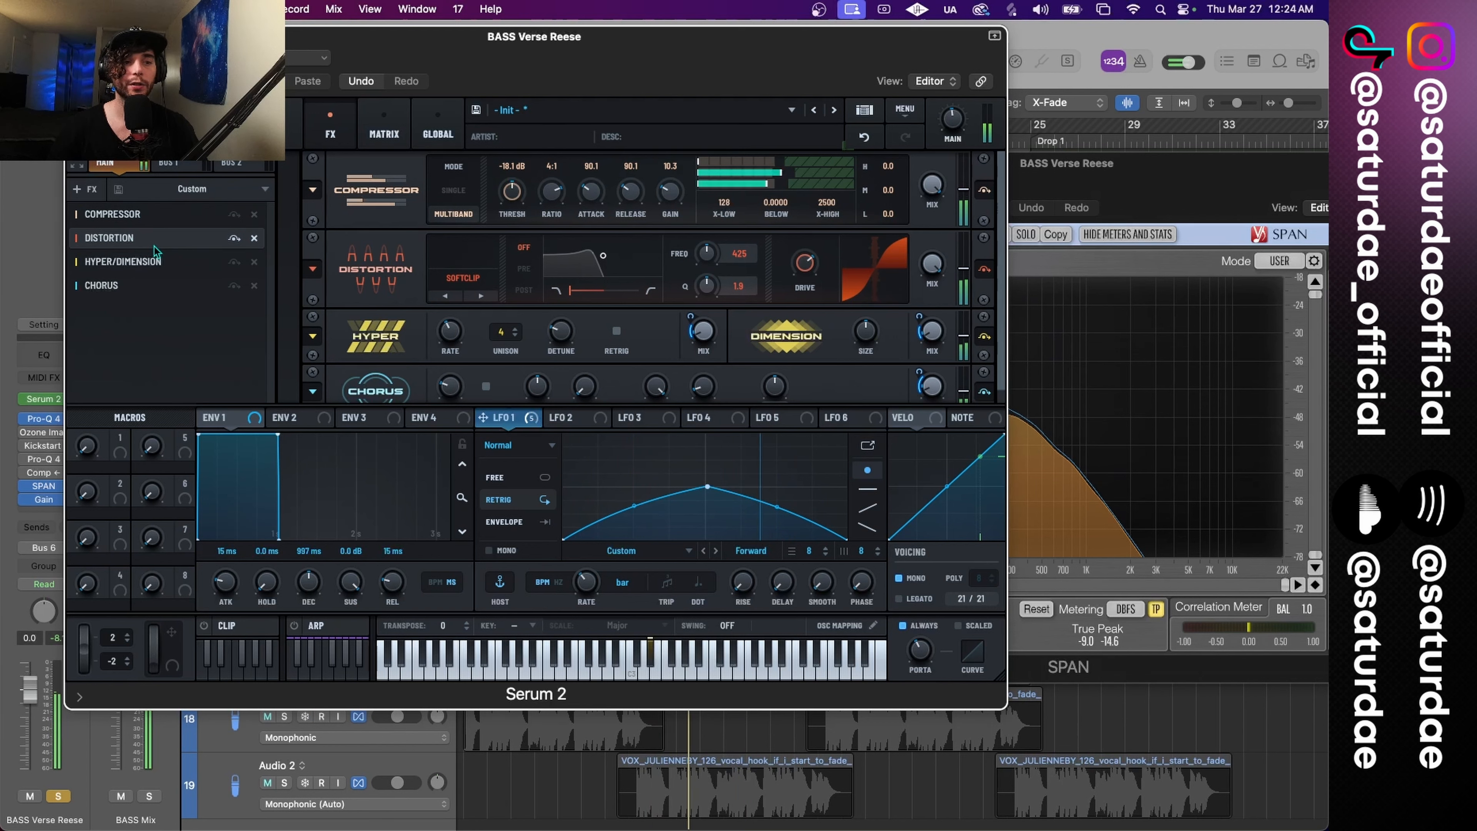
{"action": "left_click", "coordinate": [79, 191]}
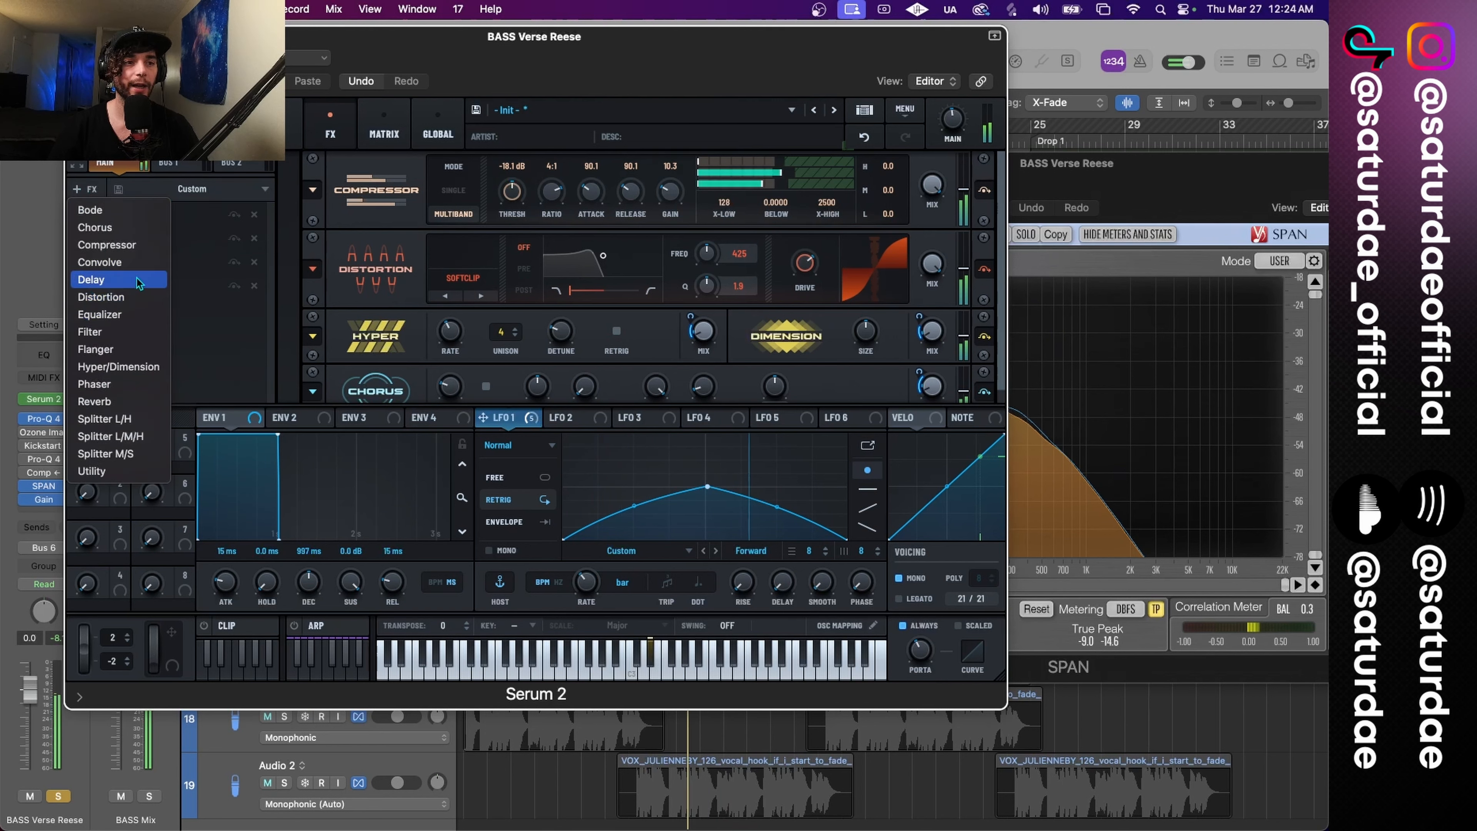
{"action": "left_click", "coordinate": [116, 315]}
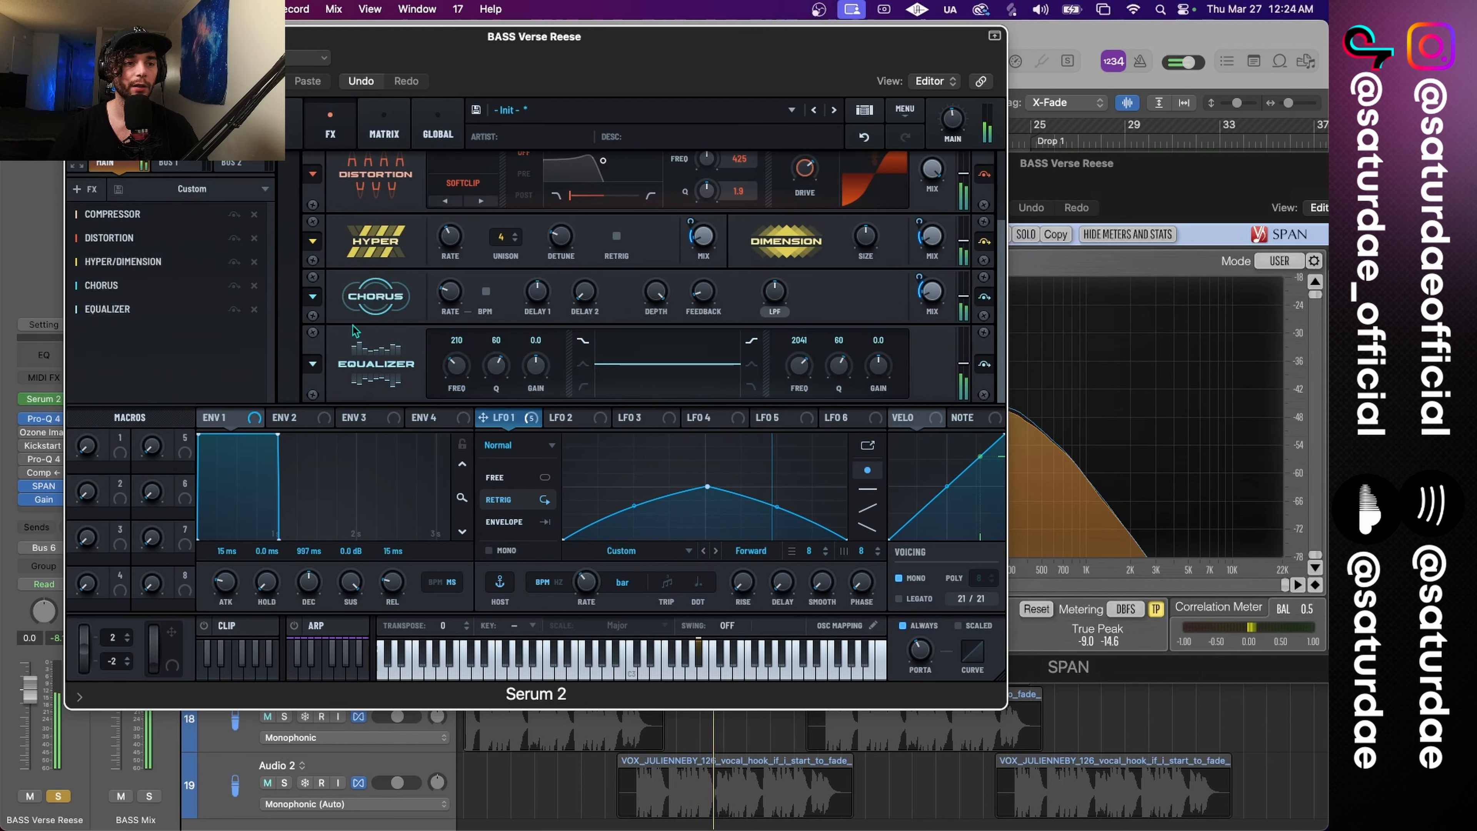
{"action": "left_click", "coordinate": [581, 388]}
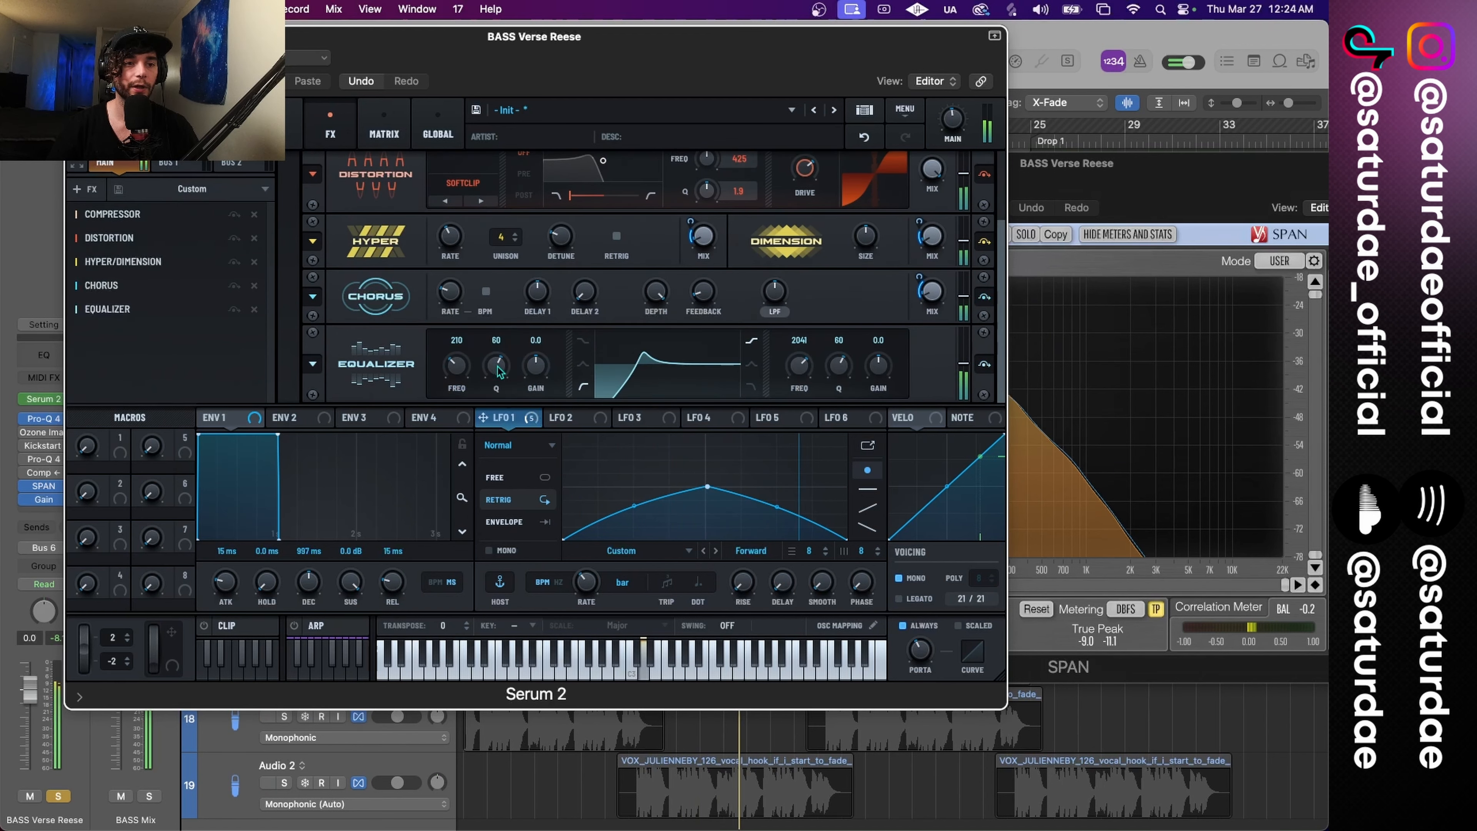
{"action": "left_click_drag", "start_coordinate": [497, 366], "coordinate": [464, 397]}
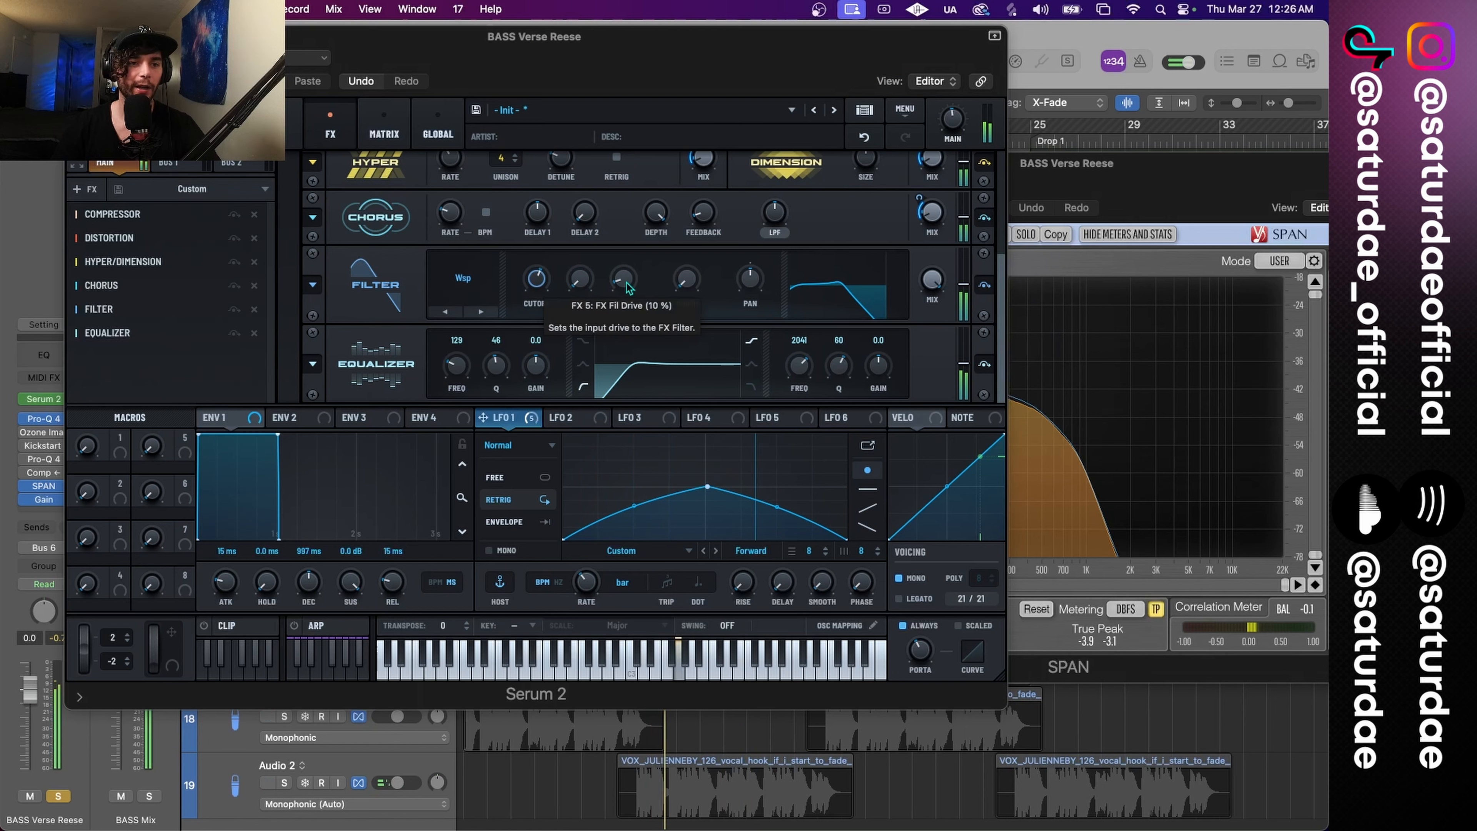
Step: Look through the S2 Filters types available for the Filter effect in the main chain, leaving it on Wsp
{"action": "left_click", "coordinate": [463, 285]}
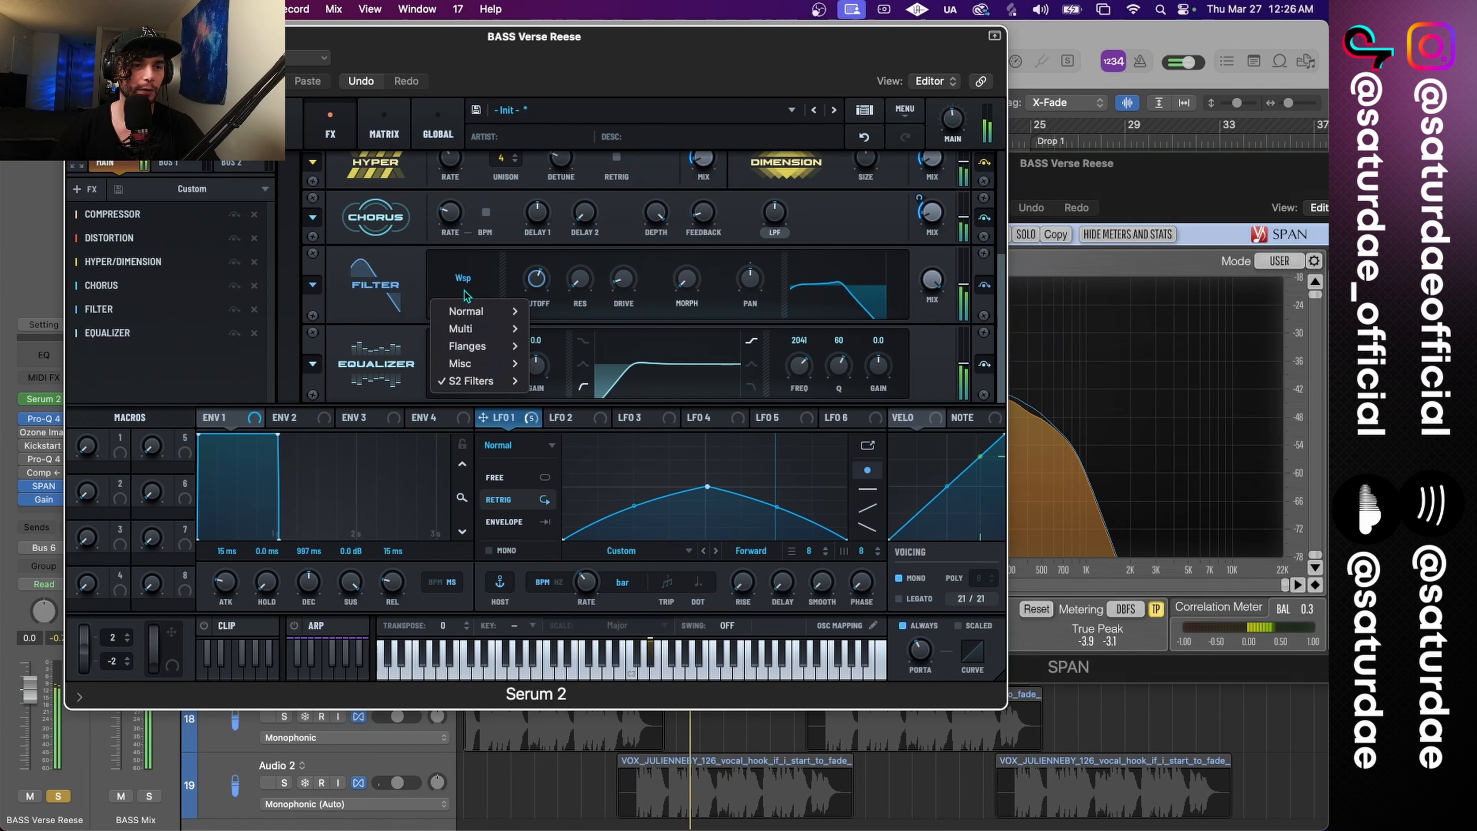
{"action": "mouse_move", "coordinate": [488, 382]}
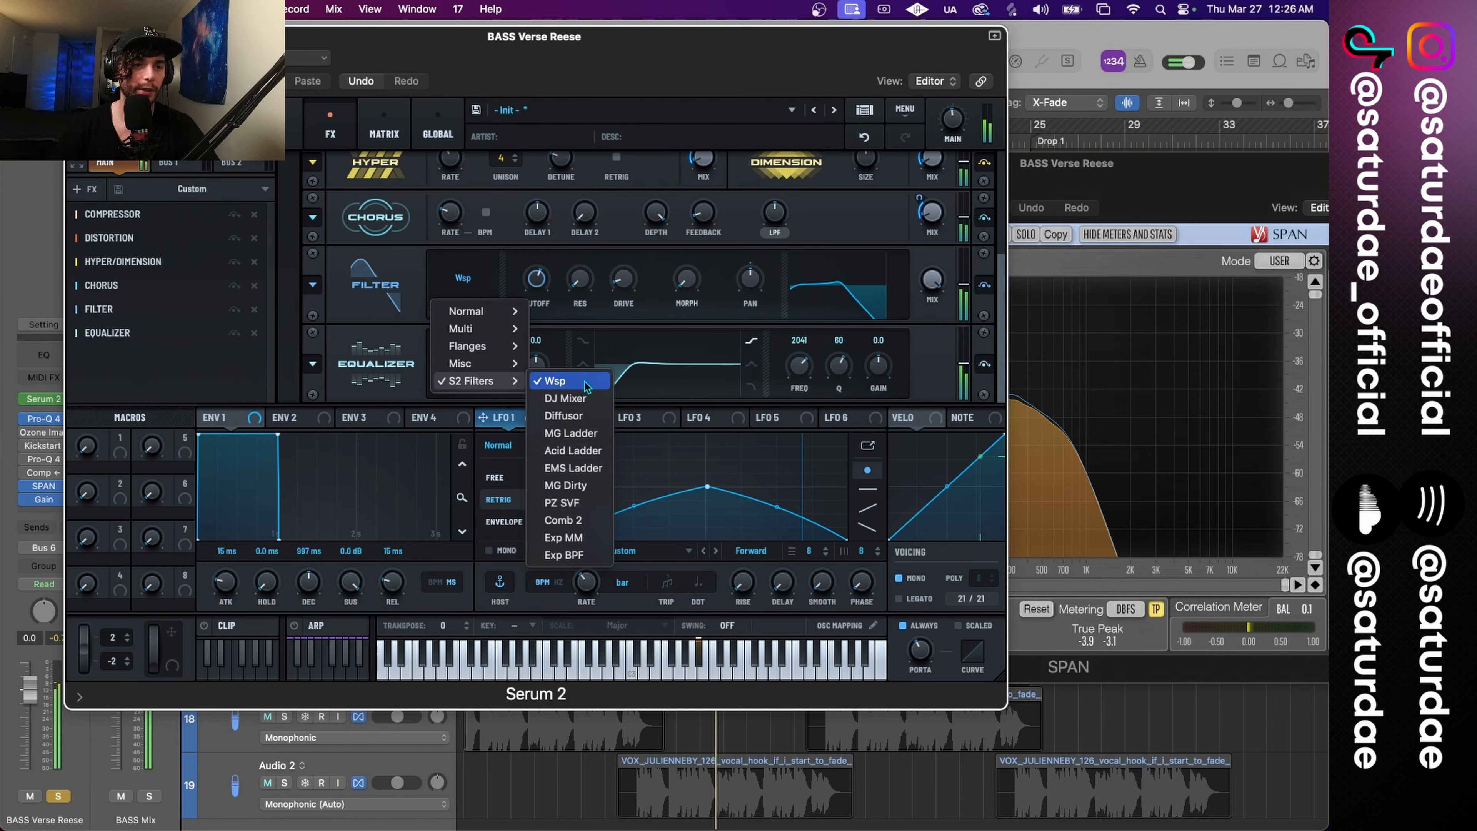
{"action": "left_click", "coordinate": [874, 239]}
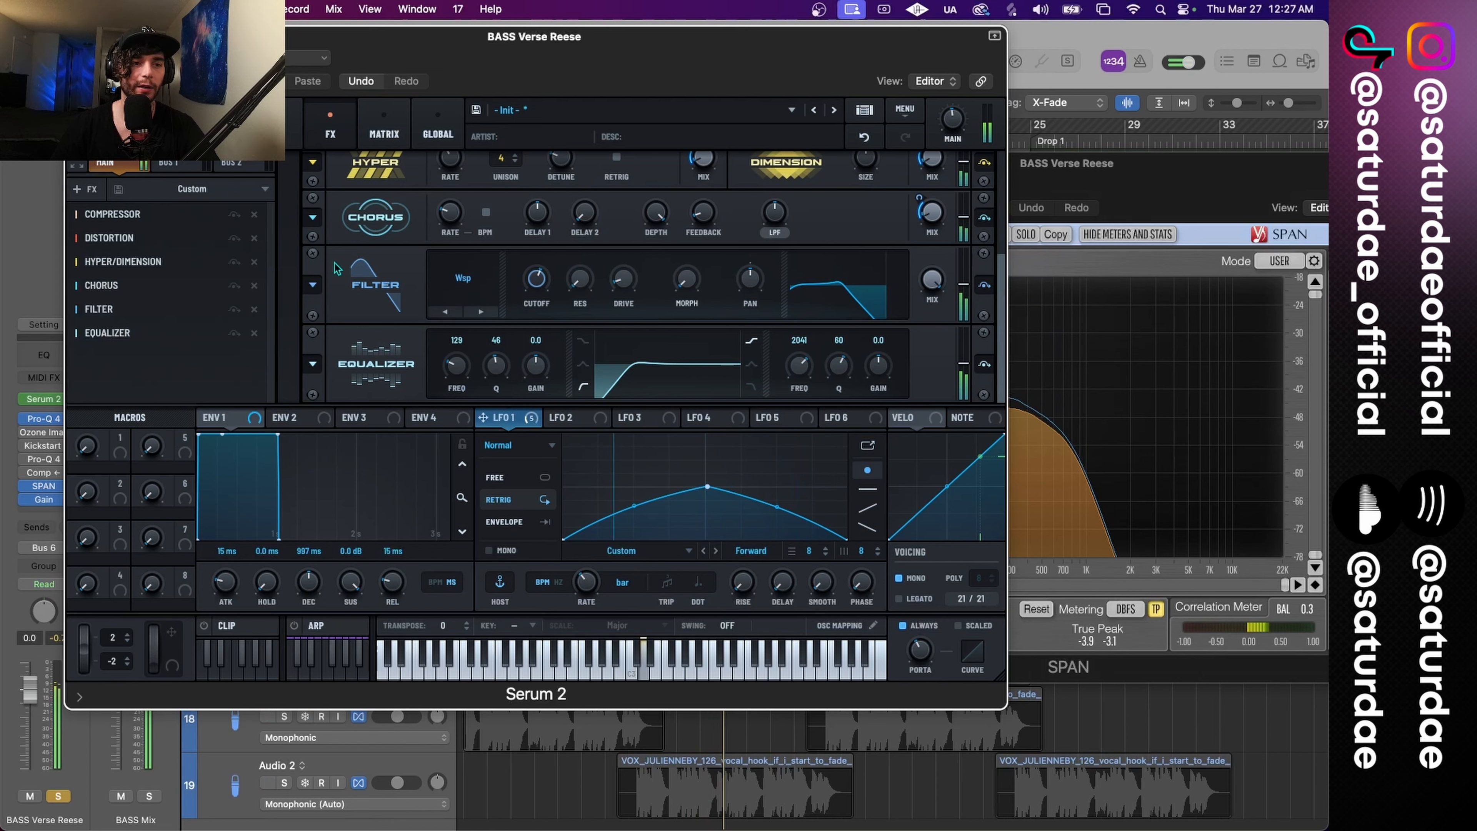
{"action": "mouse_move", "coordinate": [375, 285]}
{"action": "left_mouse_down"}
{"action": "mouse_move", "coordinate": [383, 381]}
{"action": "mouse_move", "coordinate": [380, 277]}
{"action": "left_mouse_up"}
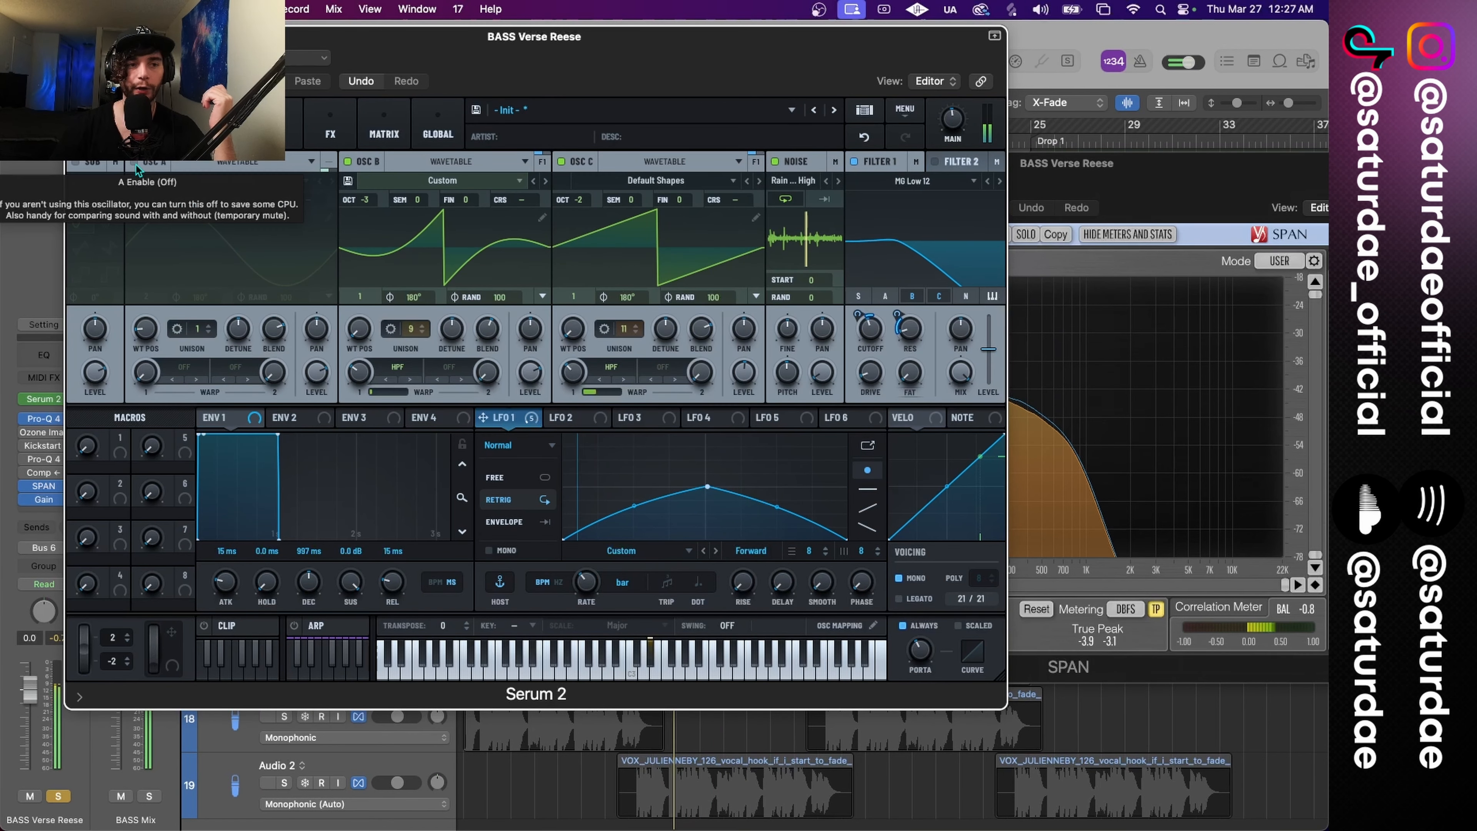
Step: Turn oscillator A back on and examine the combined signal in the SPAN spectrum
{"action": "left_click", "coordinate": [136, 164]}
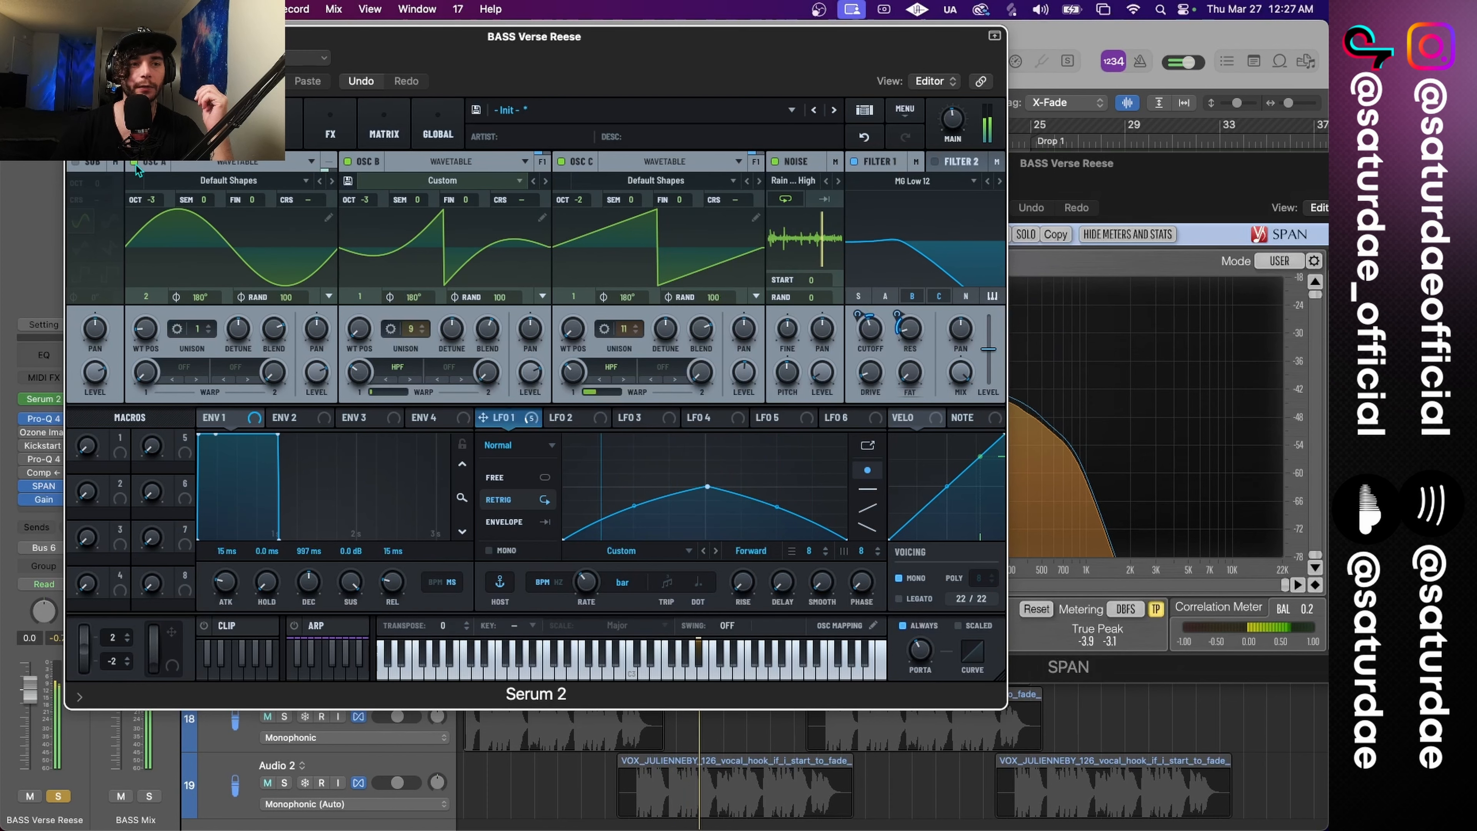
{"action": "left_click", "coordinate": [1174, 192]}
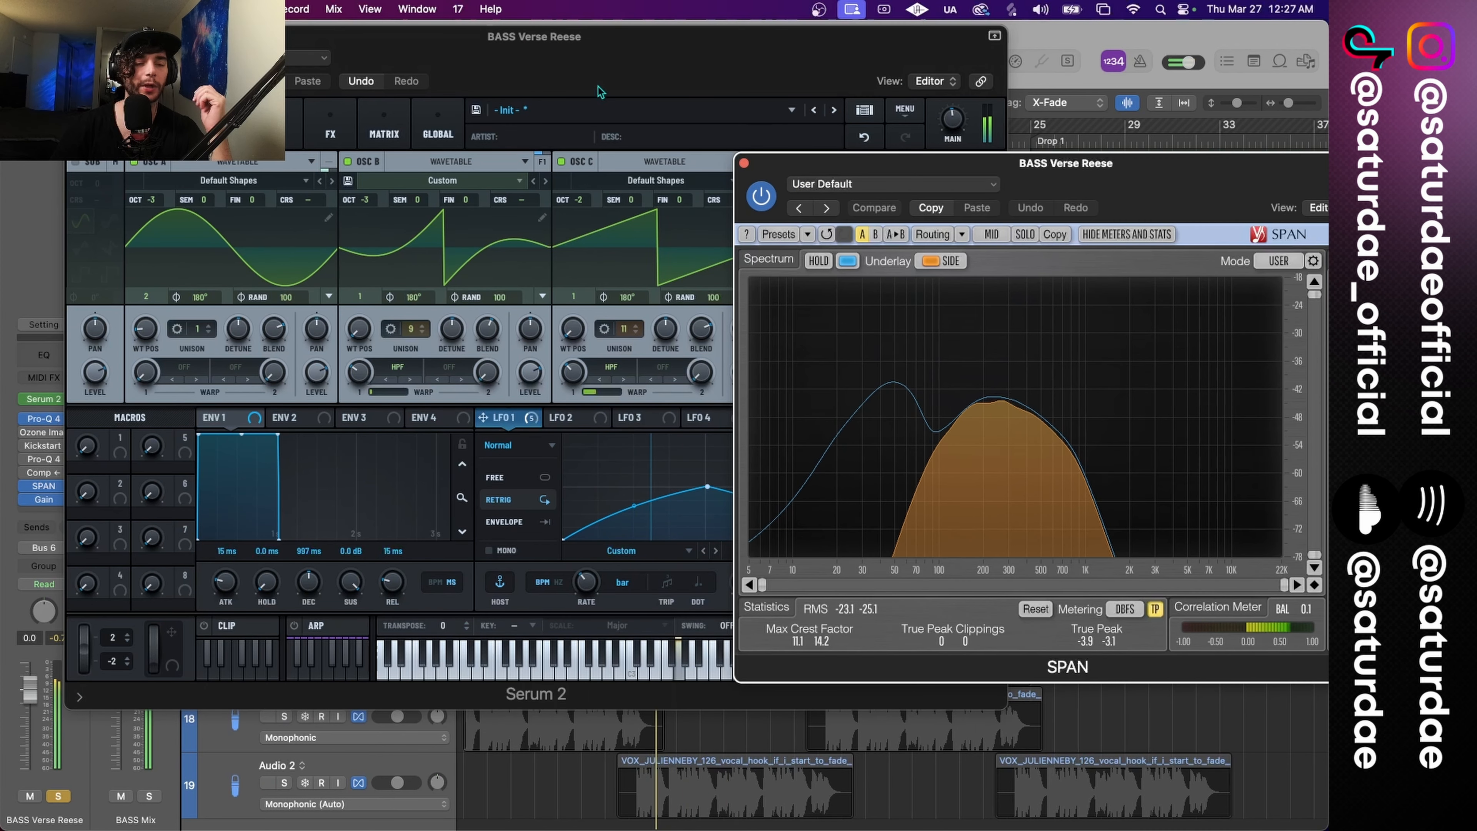
{"action": "left_click", "coordinate": [294, 120]}
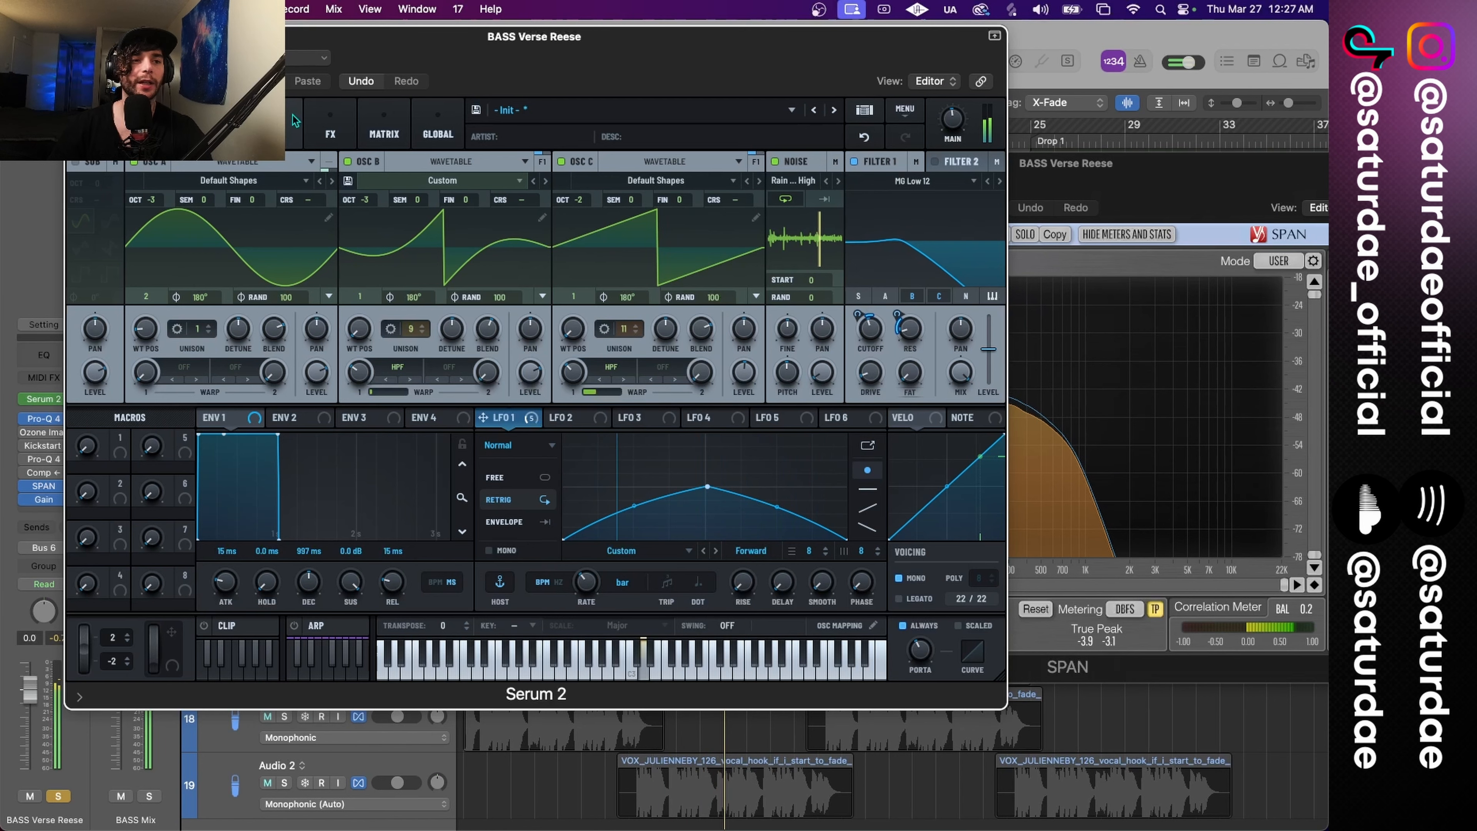
Step: Add a Distortion to the Bus 1 effects chain, dropping the extra second Compressor, and set the distortion type to Softclip
{"action": "left_click", "coordinate": [293, 120]}
{"action": "left_click", "coordinate": [340, 123]}
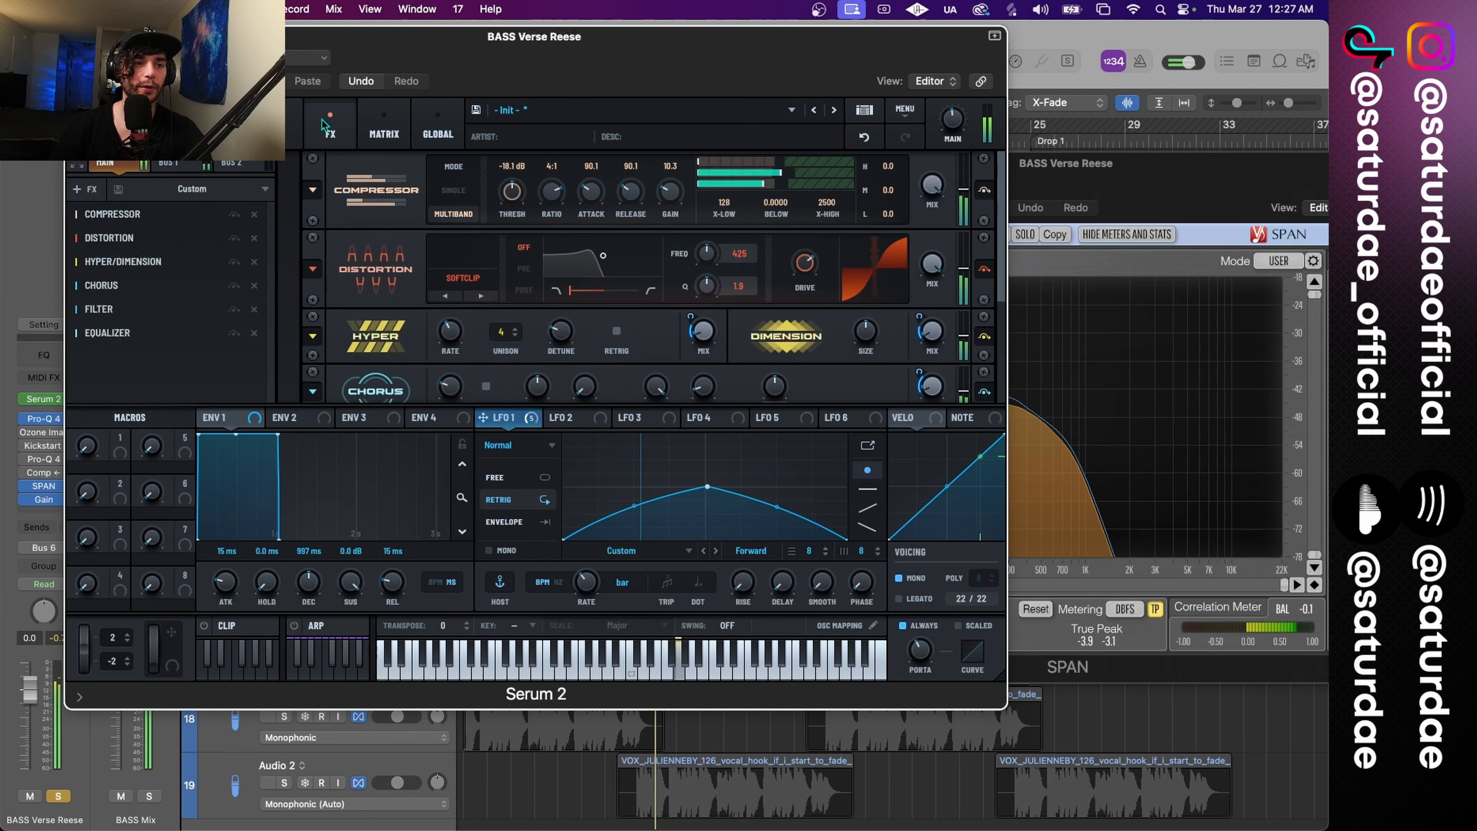
{"action": "left_click", "coordinate": [169, 164]}
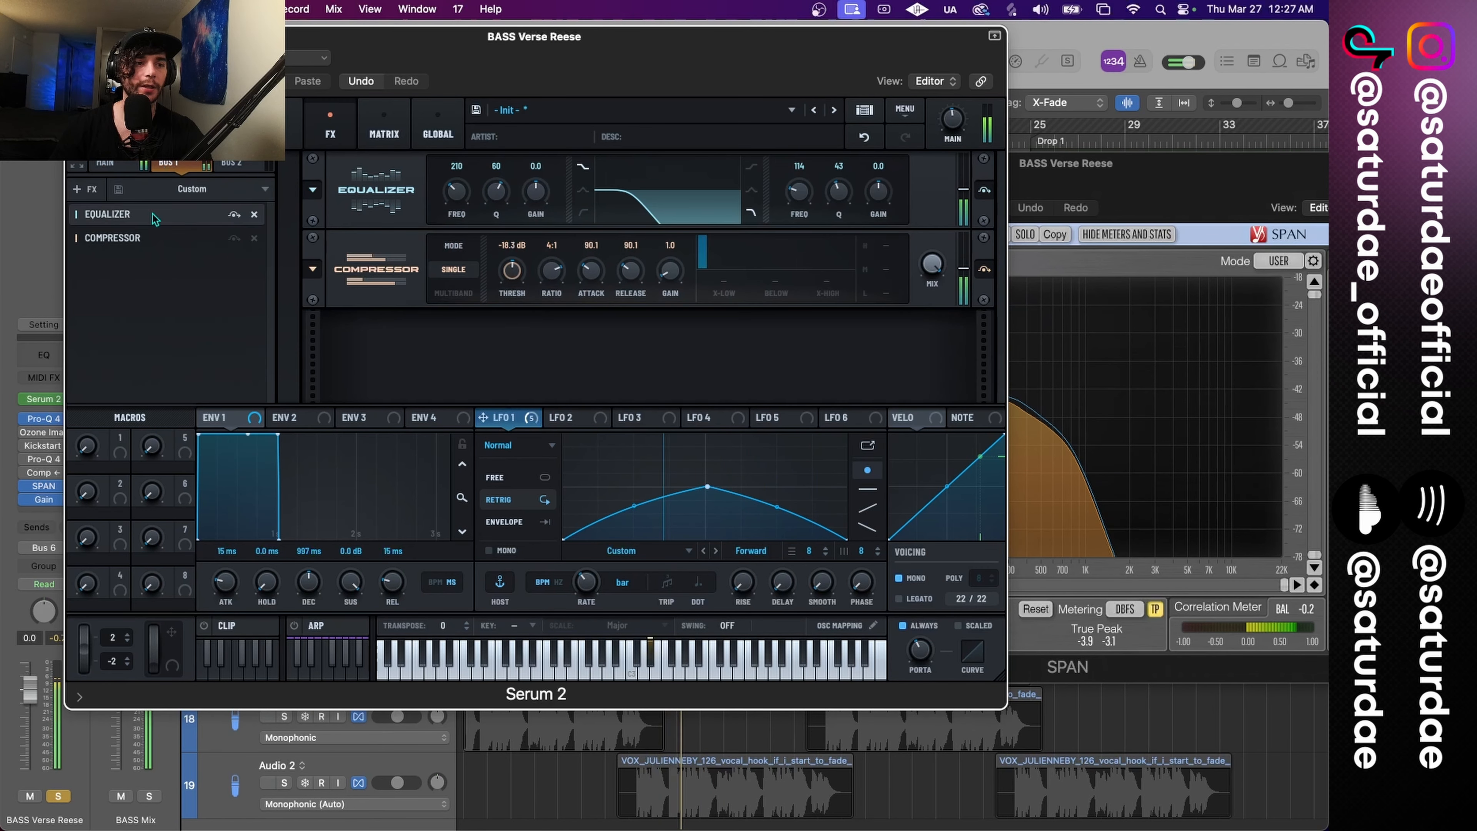
{"action": "left_click", "coordinate": [129, 166]}
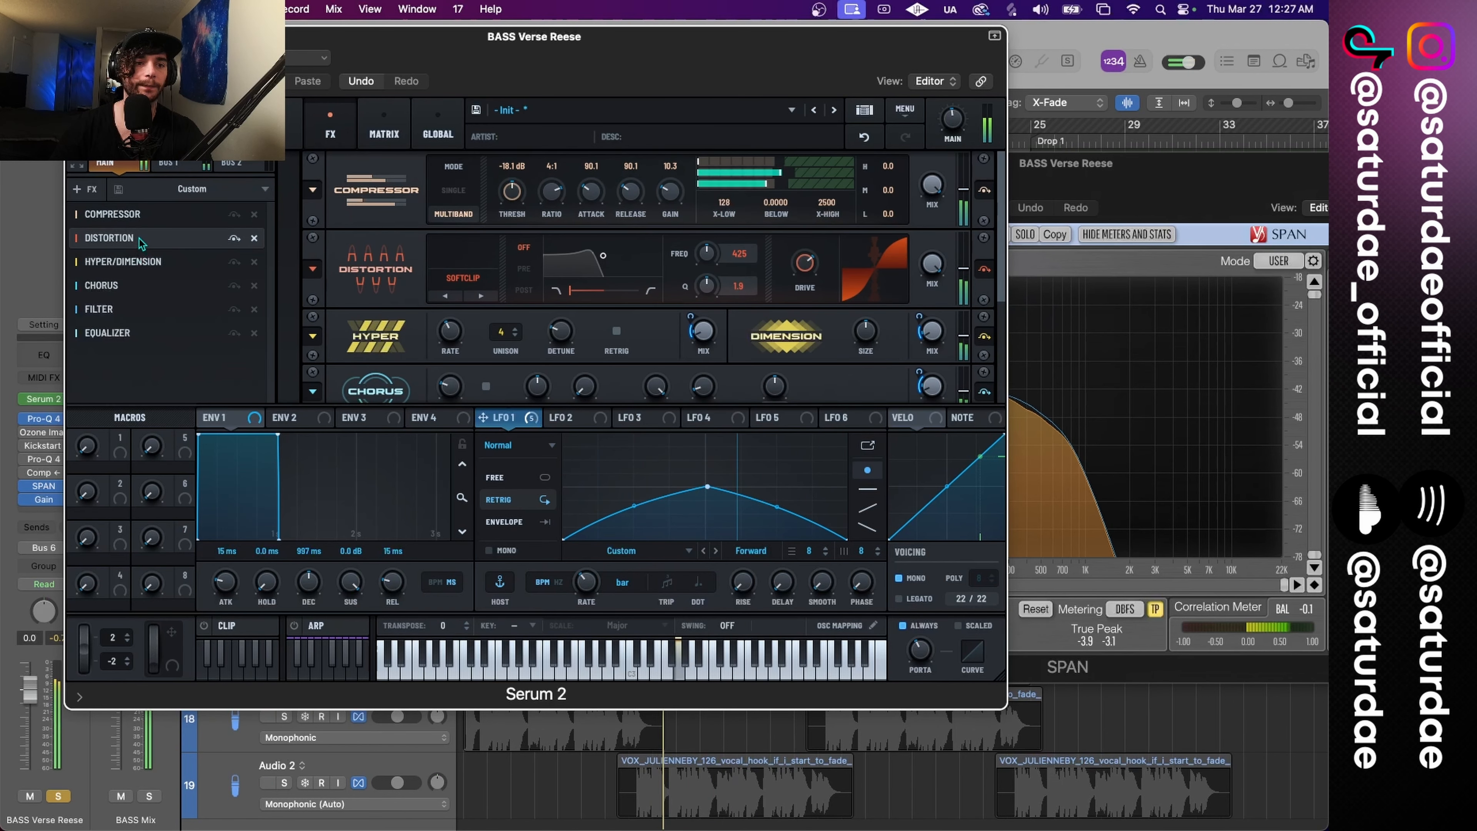
{"action": "left_click", "coordinate": [169, 164]}
{"action": "left_click", "coordinate": [77, 188]}
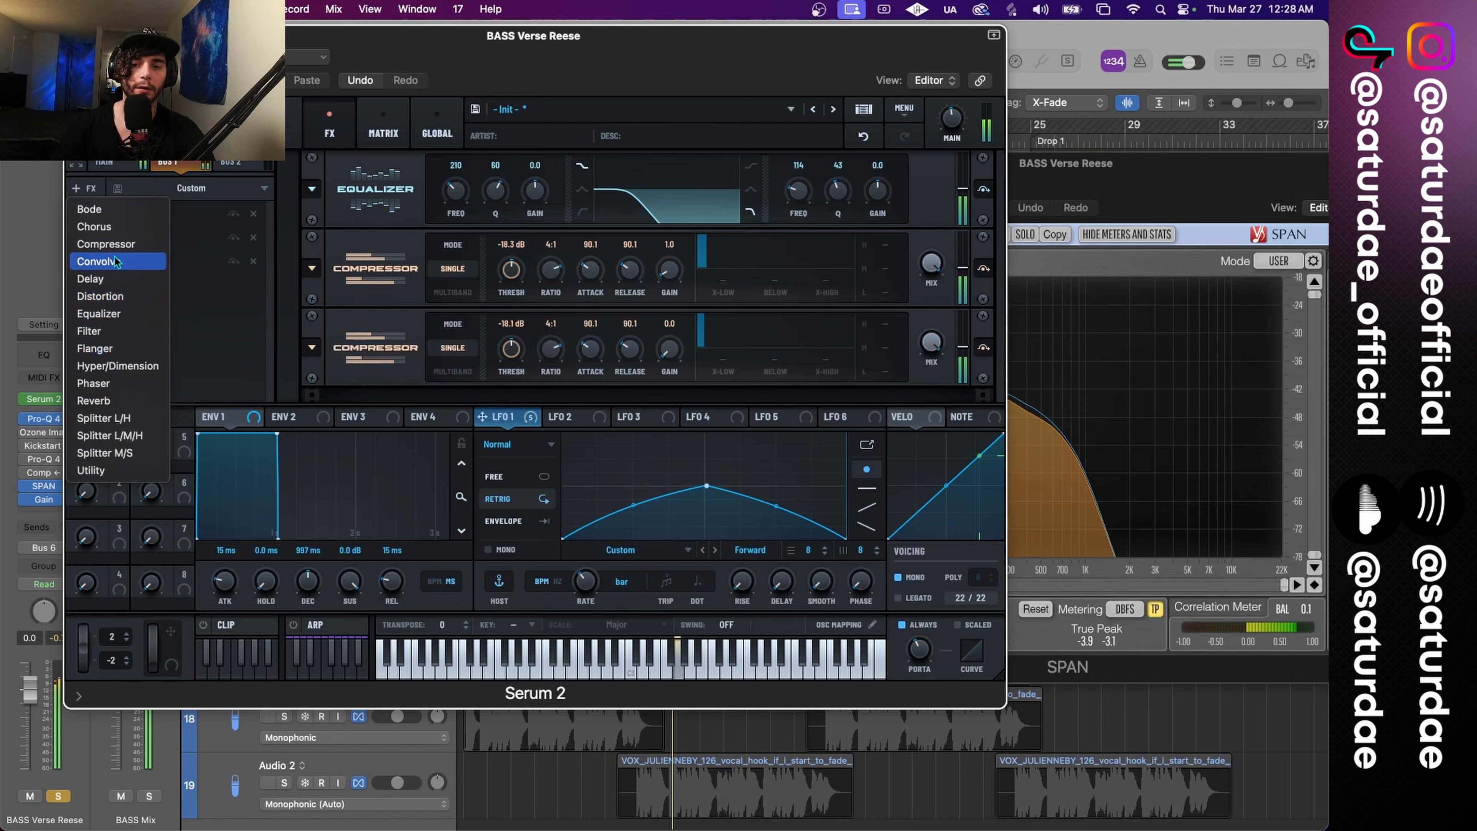
{"action": "left_click", "coordinate": [110, 296]}
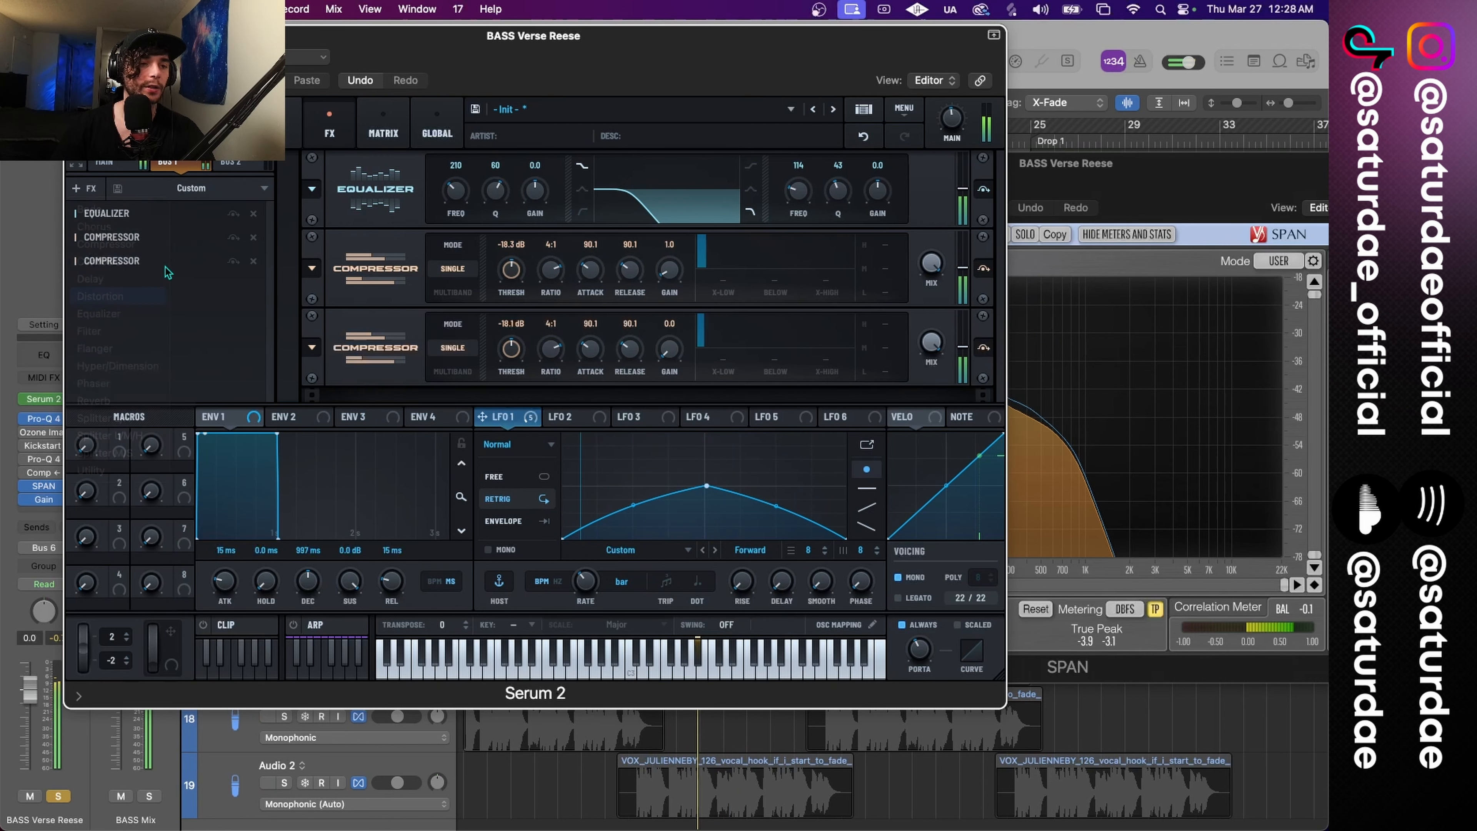
{"action": "left_click", "coordinate": [254, 261]}
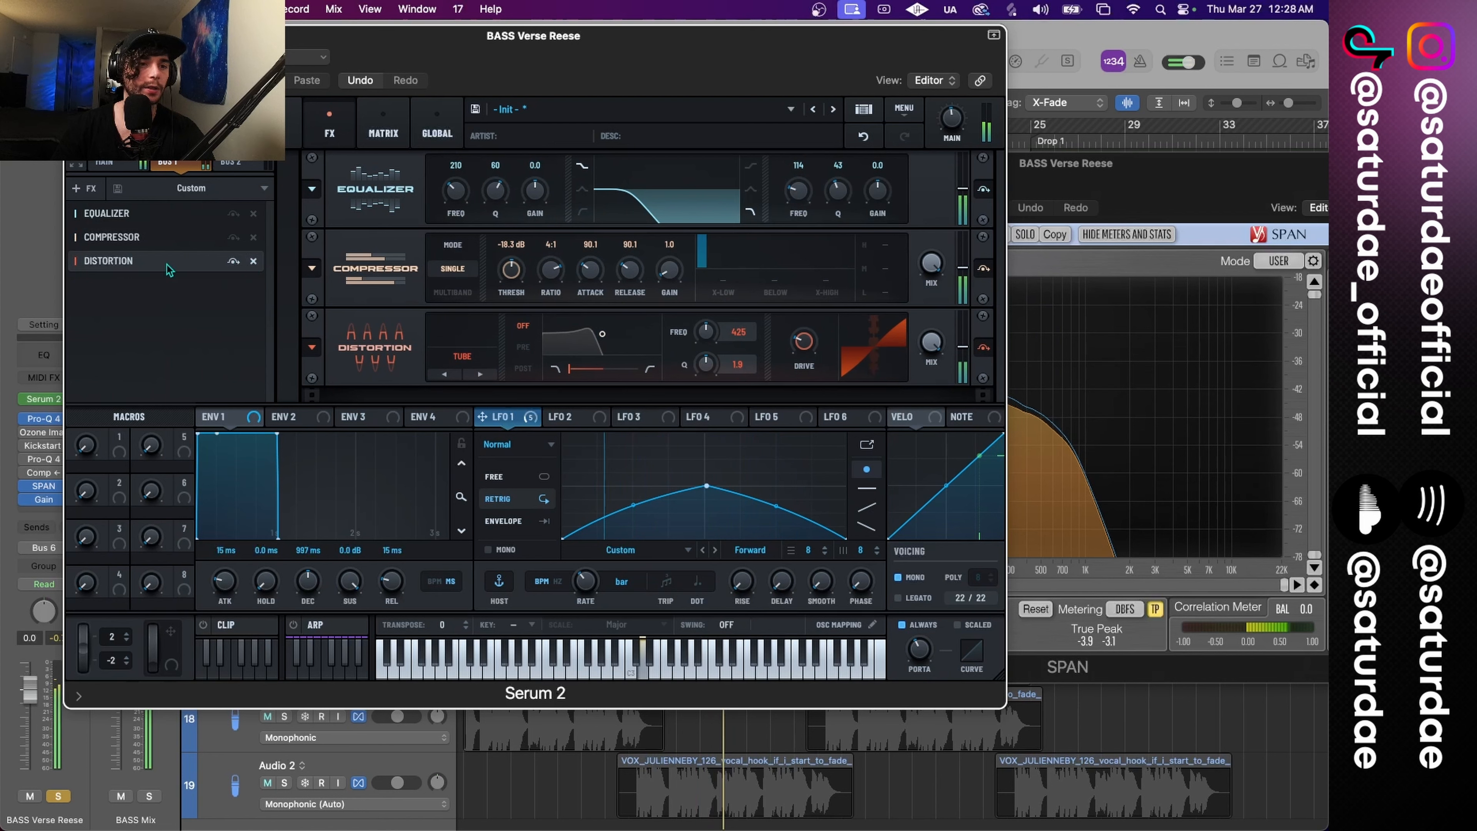
{"action": "left_click", "coordinate": [474, 374]}
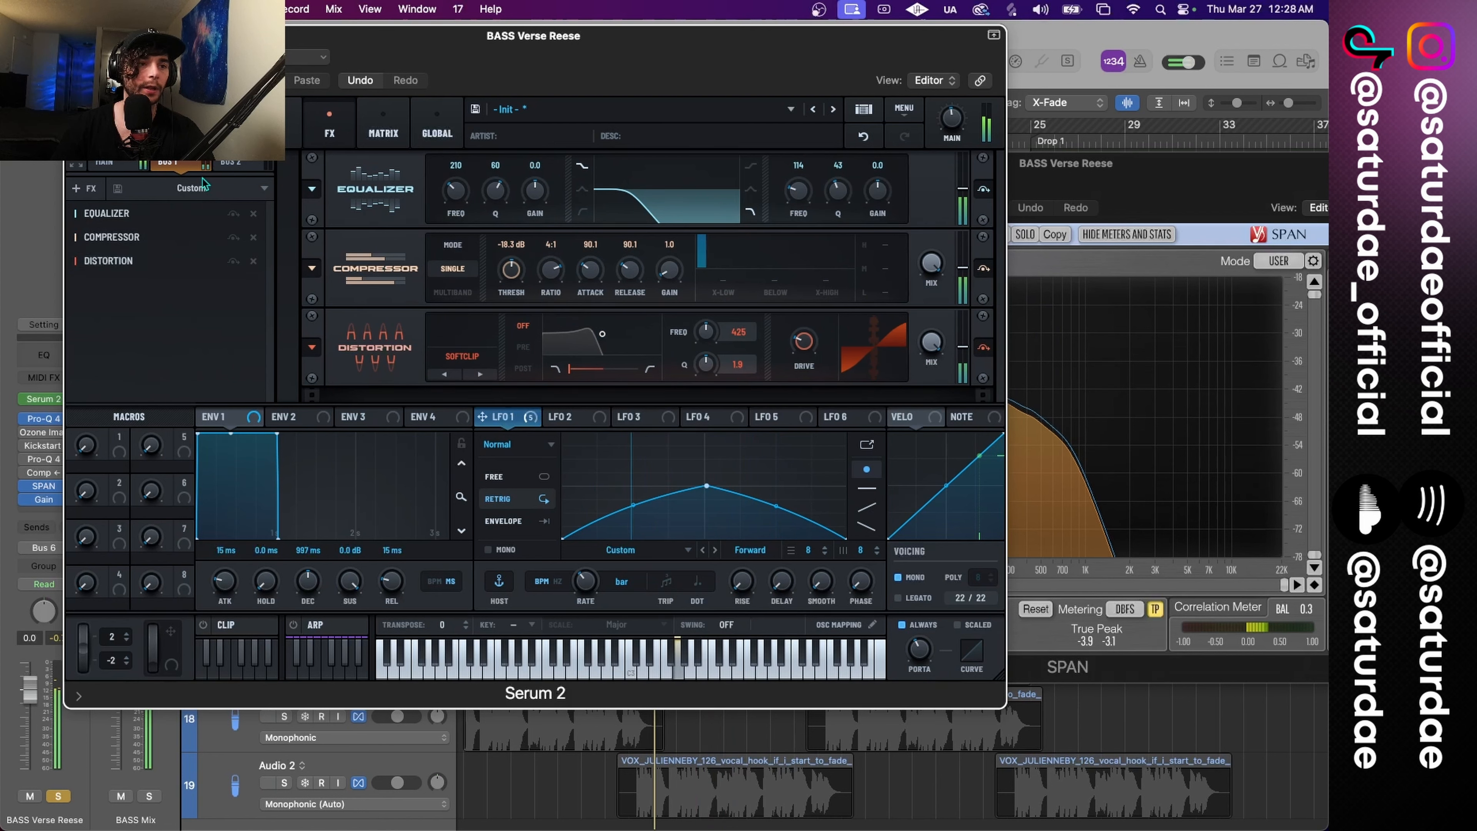
Step: Check the drive of the main chain's distortion and raise the drive of the Bus 1 distortion
{"action": "left_click", "coordinate": [125, 163]}
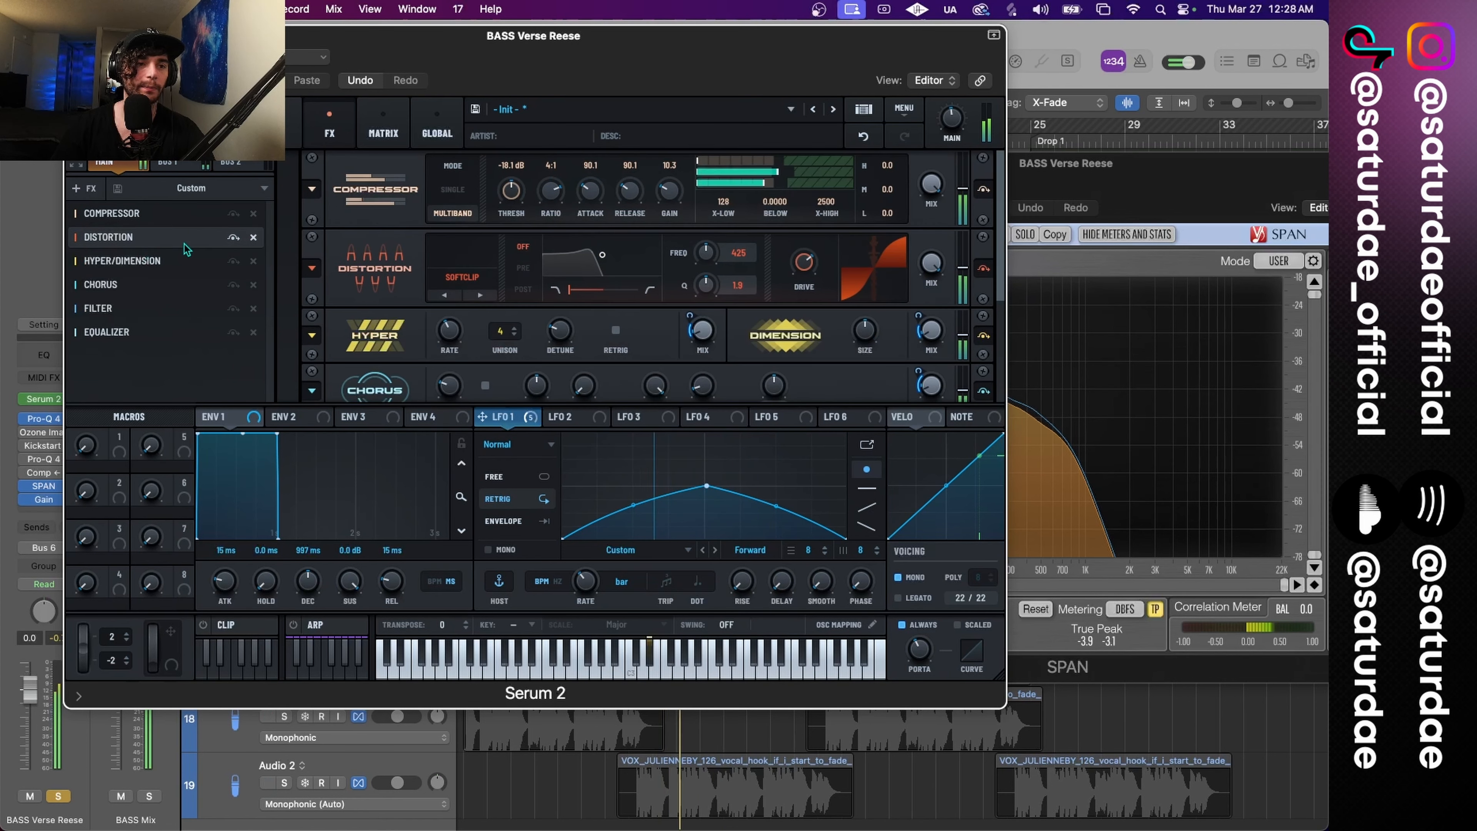
{"action": "left_click", "coordinate": [812, 269]}
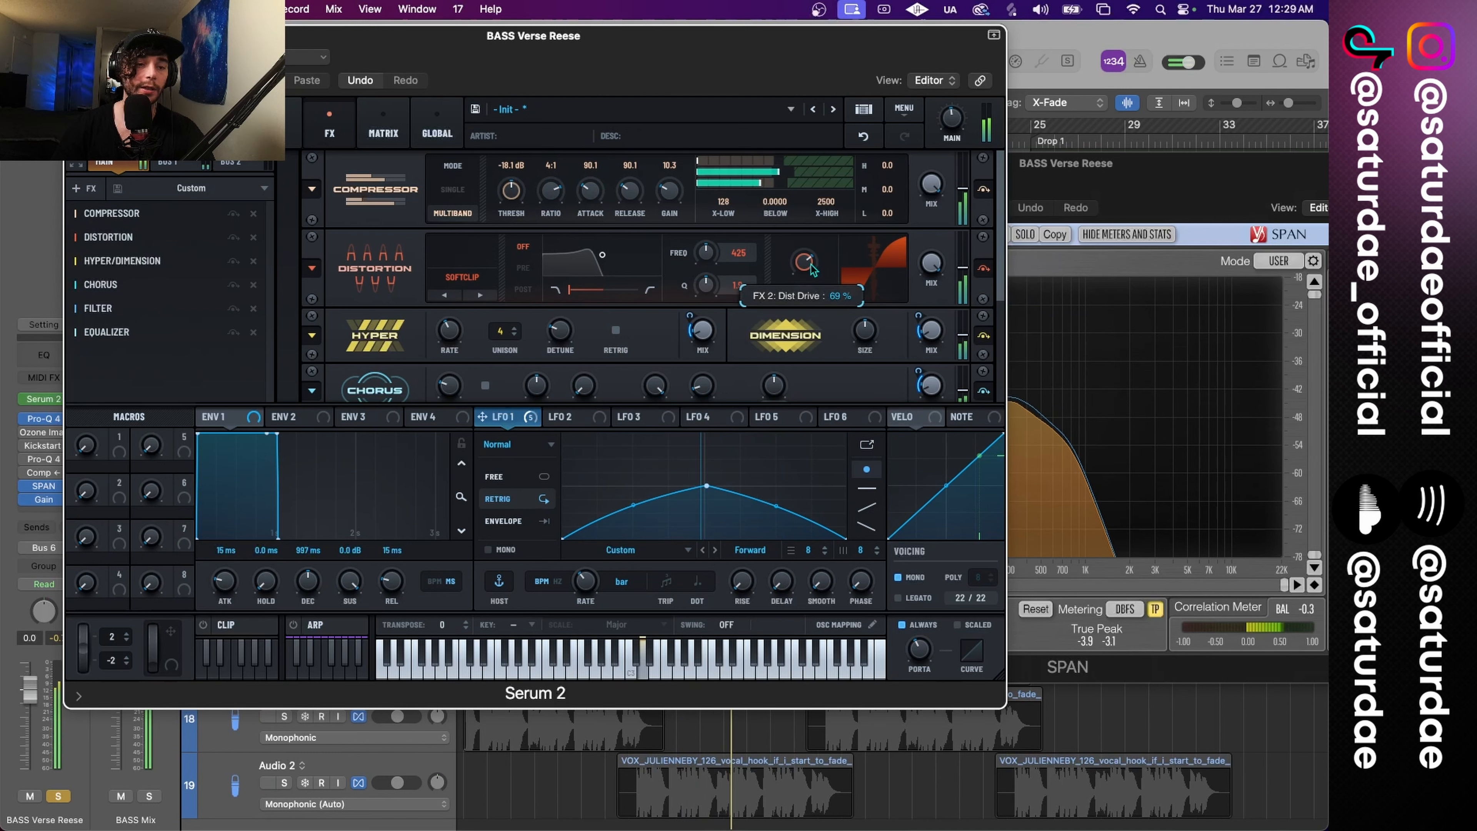
{"action": "left_click", "coordinate": [175, 168]}
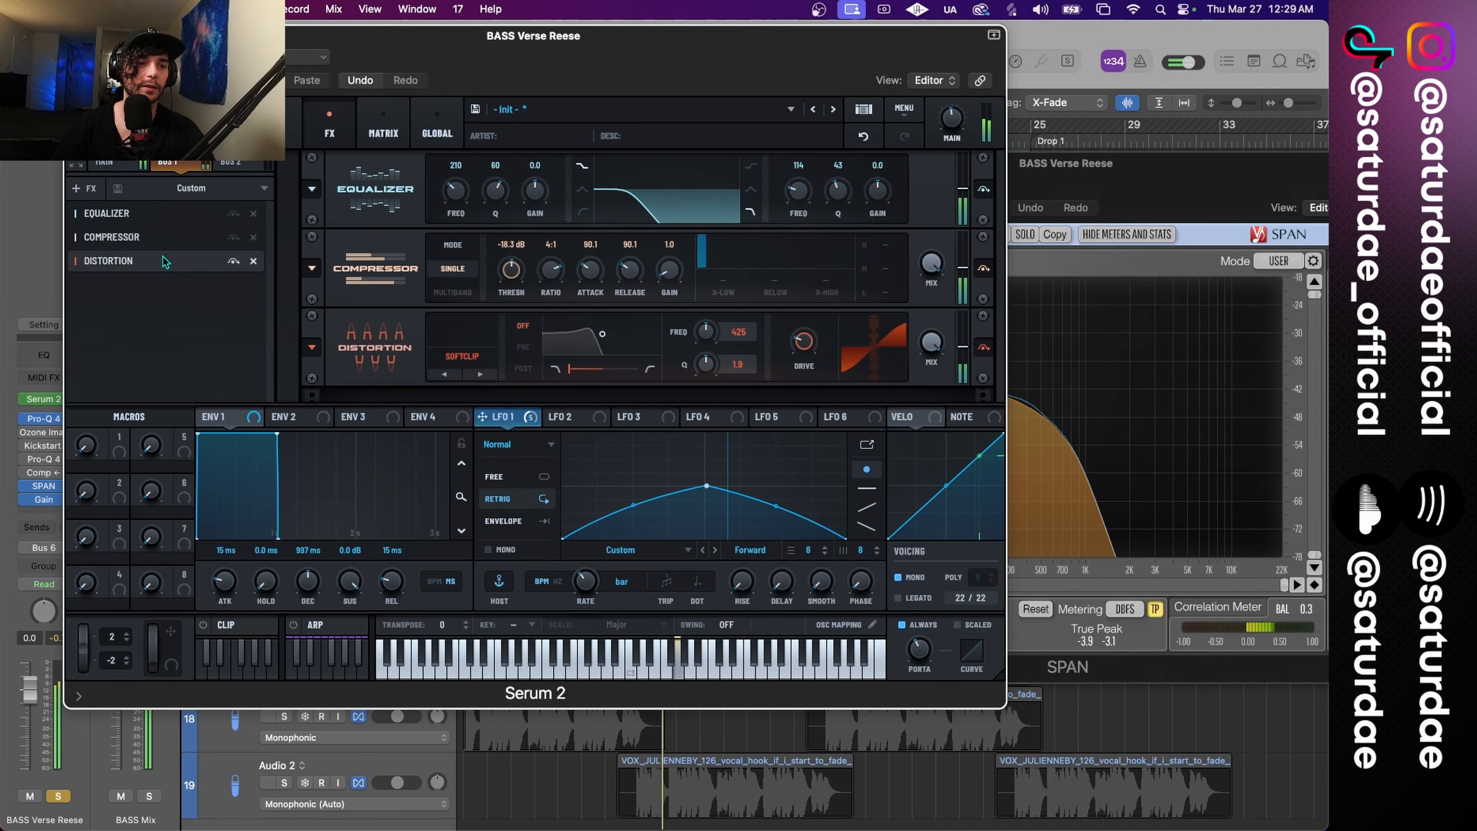
{"action": "left_click_drag", "start_coordinate": [804, 342], "coordinate": [820, 254]}
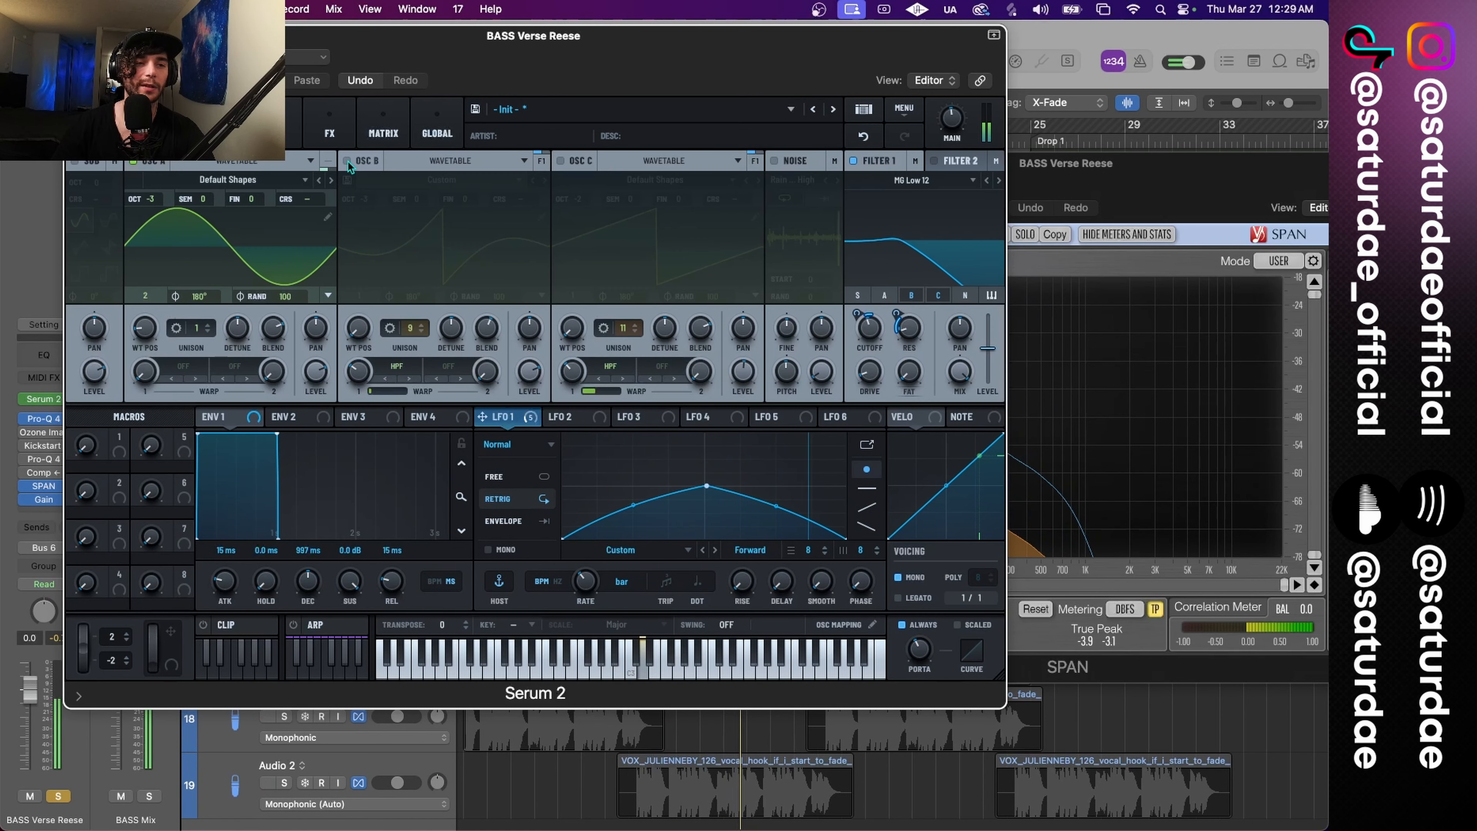
Step: Turn oscillators B and C and the noise oscillator back on and review the signal routing in the mixer
{"action": "left_click", "coordinate": [348, 161]}
{"action": "left_click", "coordinate": [564, 160]}
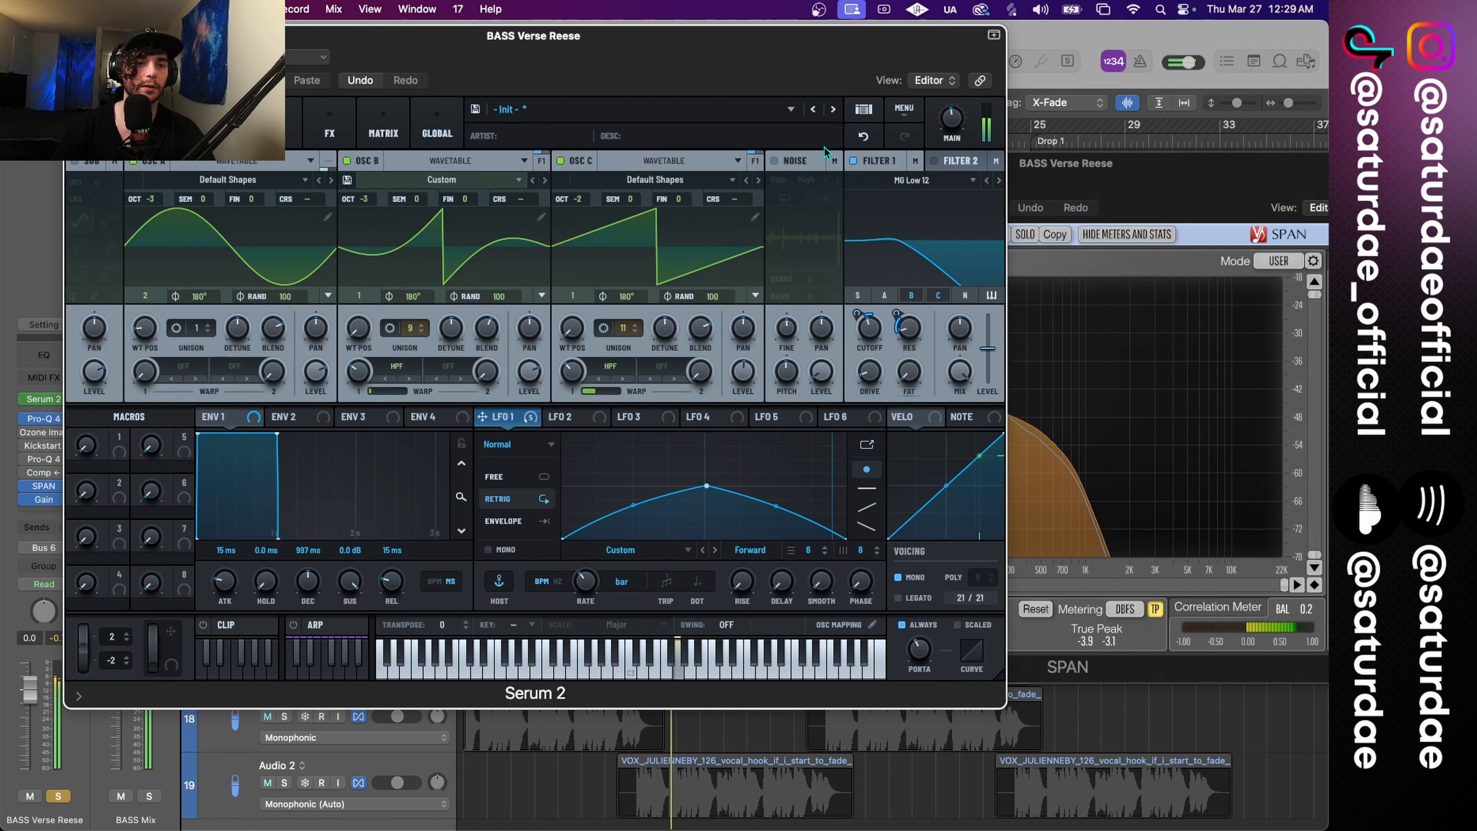
{"action": "left_click", "coordinate": [774, 161]}
{"action": "left_click", "coordinate": [330, 126]}
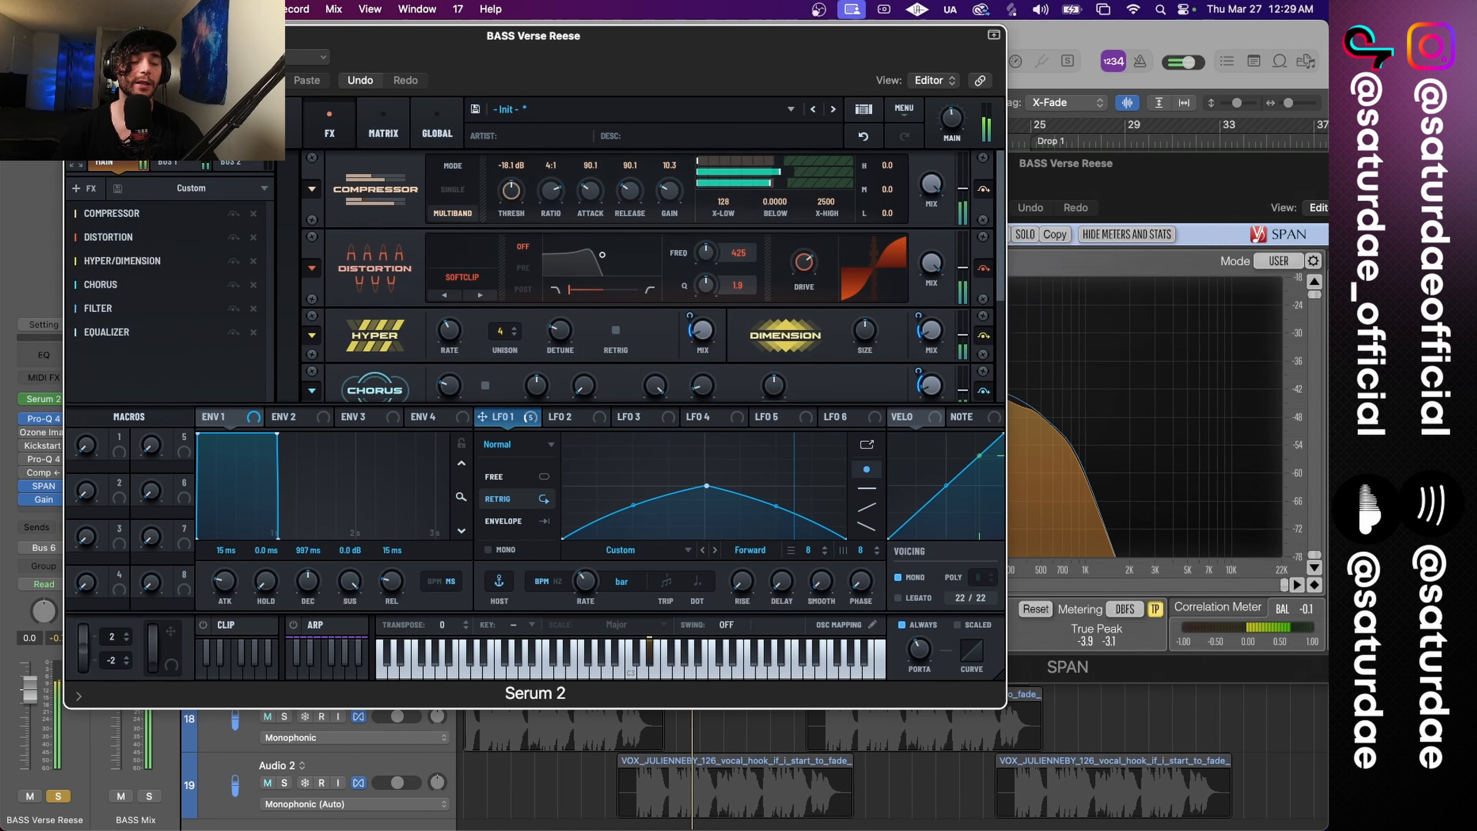
{"action": "left_click", "coordinate": [223, 125]}
{"action": "left_click", "coordinate": [274, 125]}
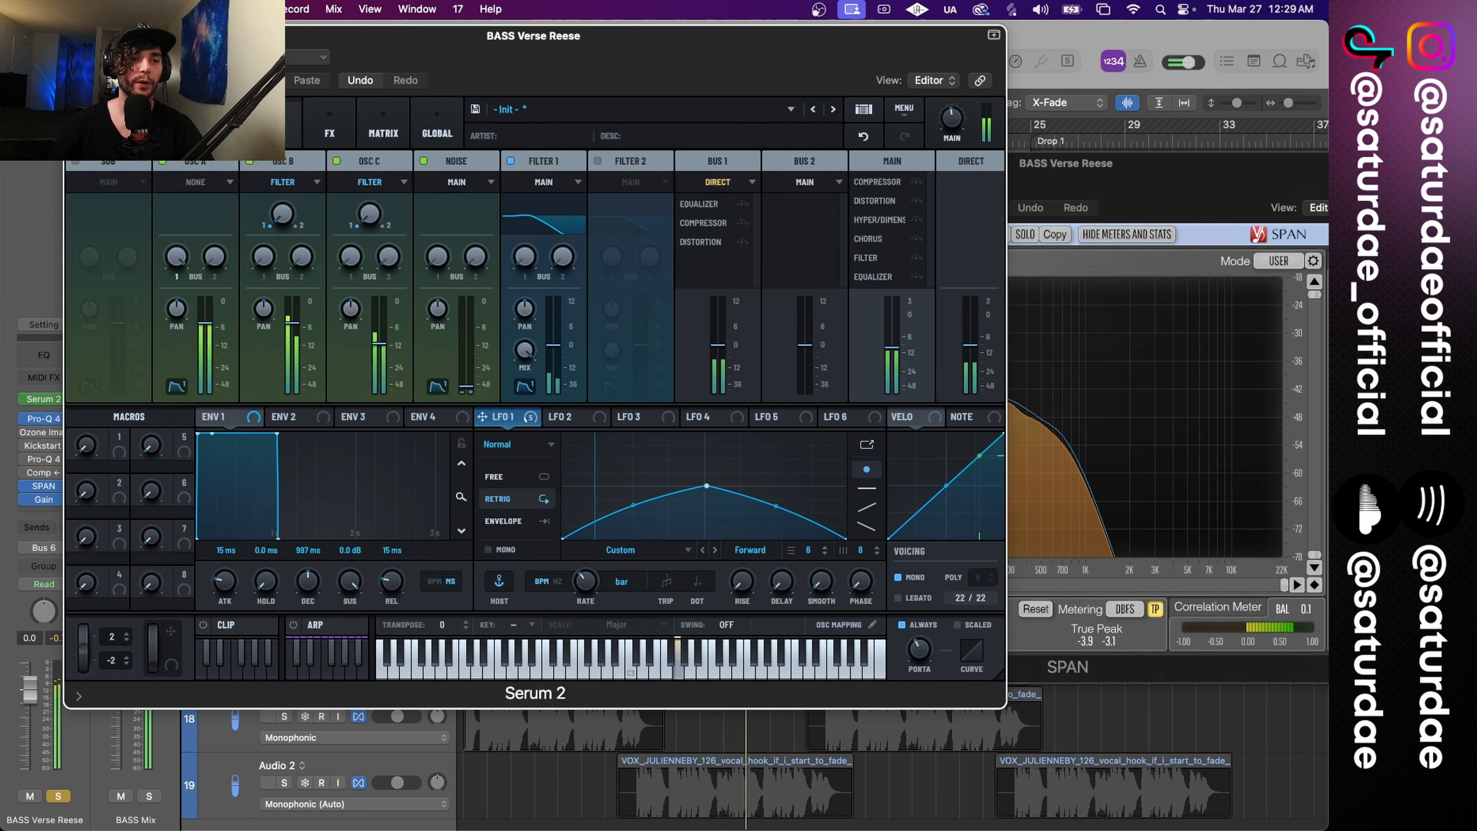
Step: Add a Splitter M/S after the equalizer in the main effects chain and select its Side band
{"action": "left_click", "coordinate": [327, 125]}
{"action": "left_click", "coordinate": [81, 188]}
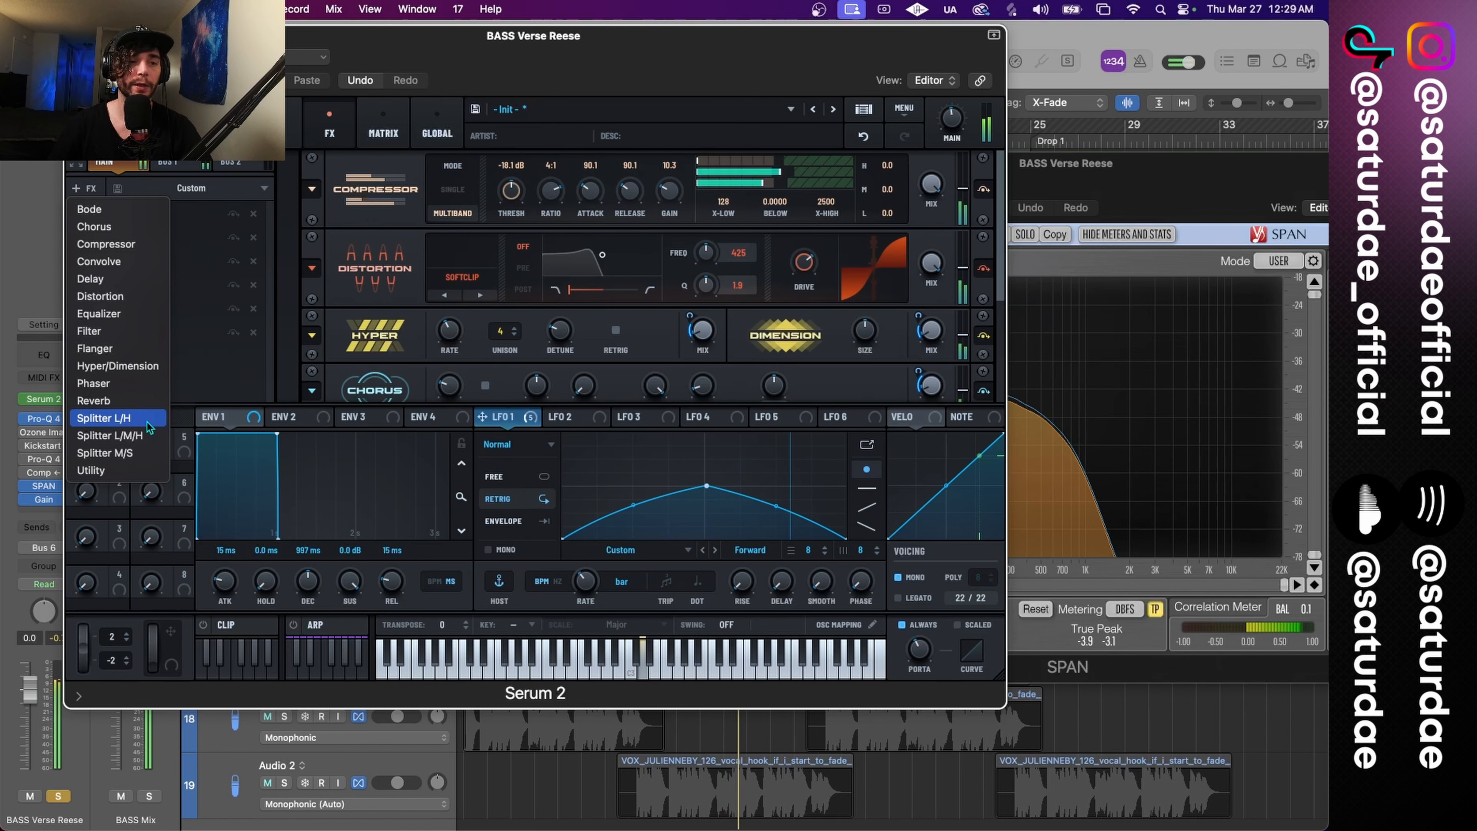
{"action": "left_click", "coordinate": [145, 457]}
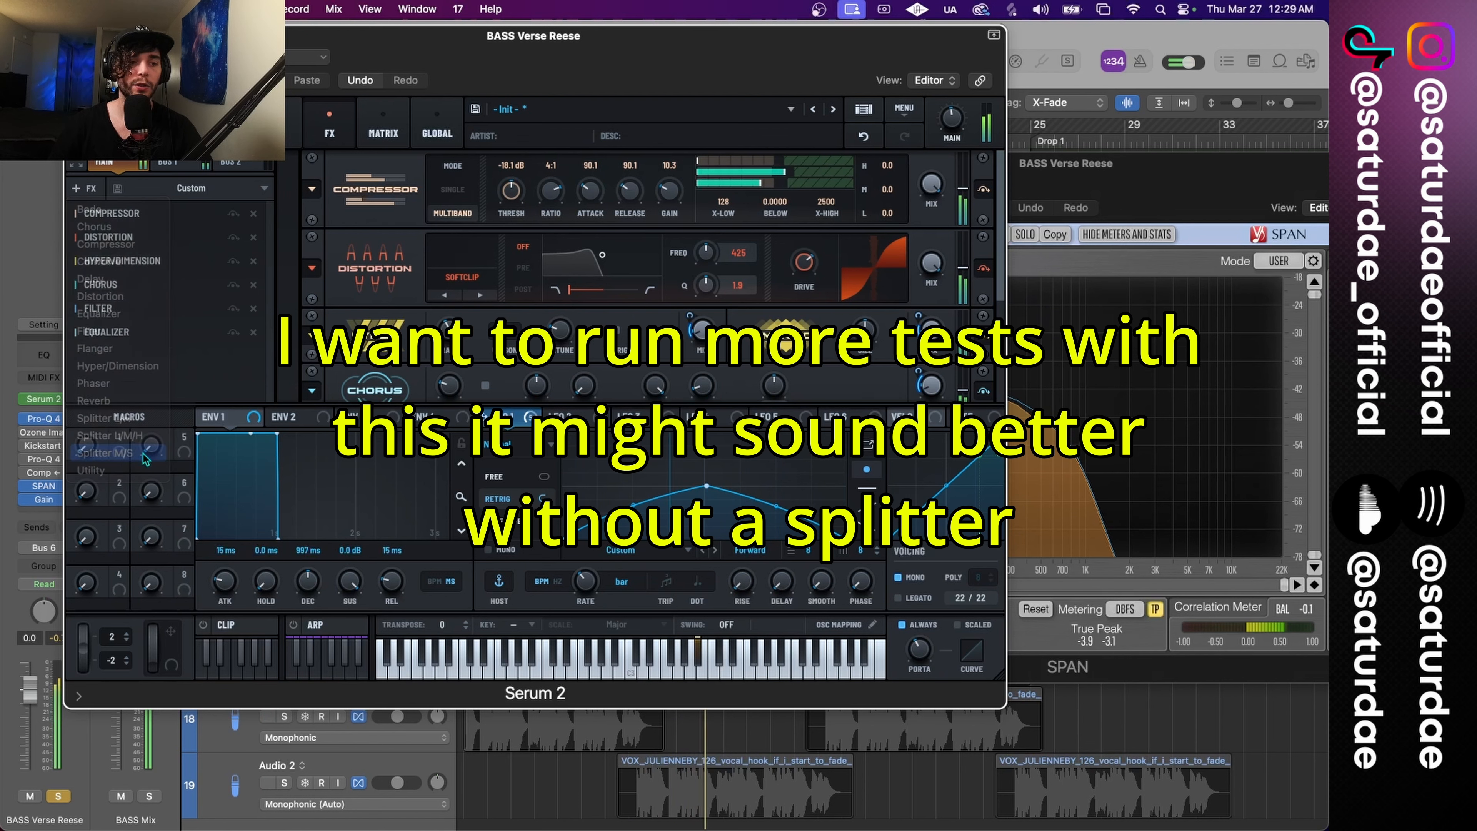
{"action": "scroll", "coordinate": [146, 390], "scroll_direction": "down", "scroll_amount": 1}
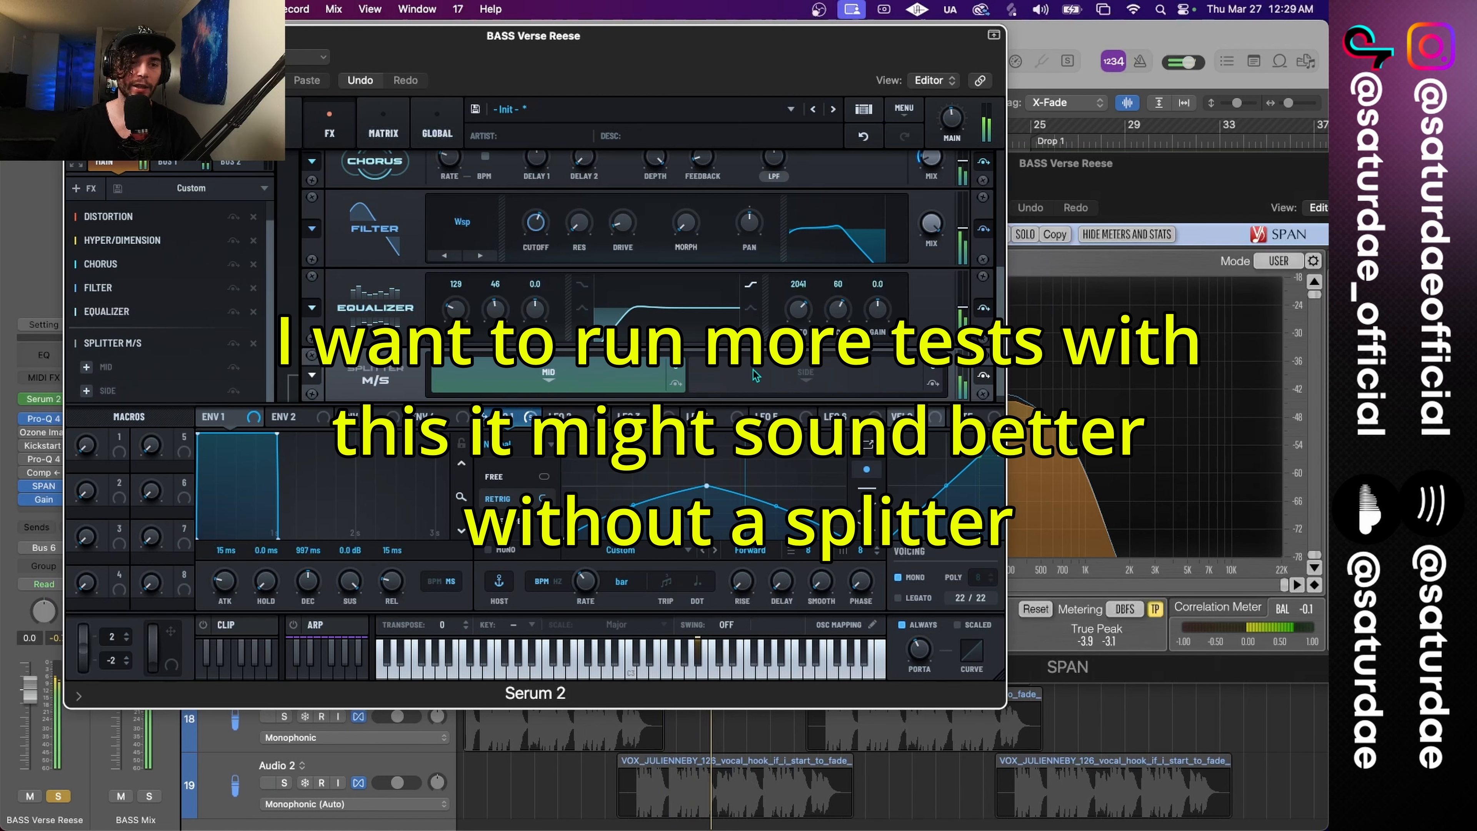
{"action": "scroll", "coordinate": [755, 375], "scroll_direction": "down", "scroll_amount": 1}
{"action": "left_click", "coordinate": [826, 364]}
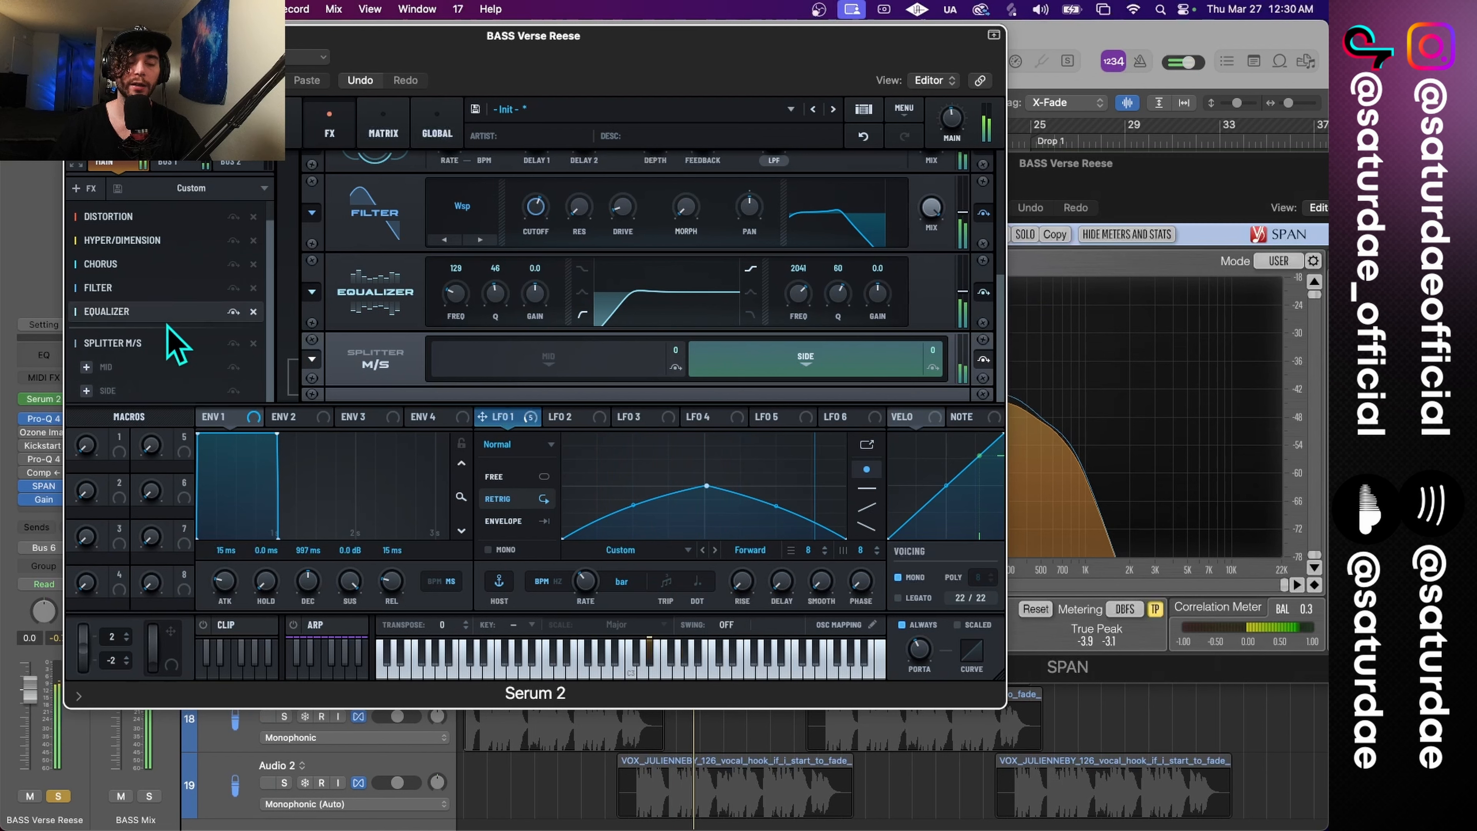
Step: Add a Reverb and a Delay to the main effects chain and place the Delay ahead of the Reverb
{"action": "left_click", "coordinate": [85, 190]}
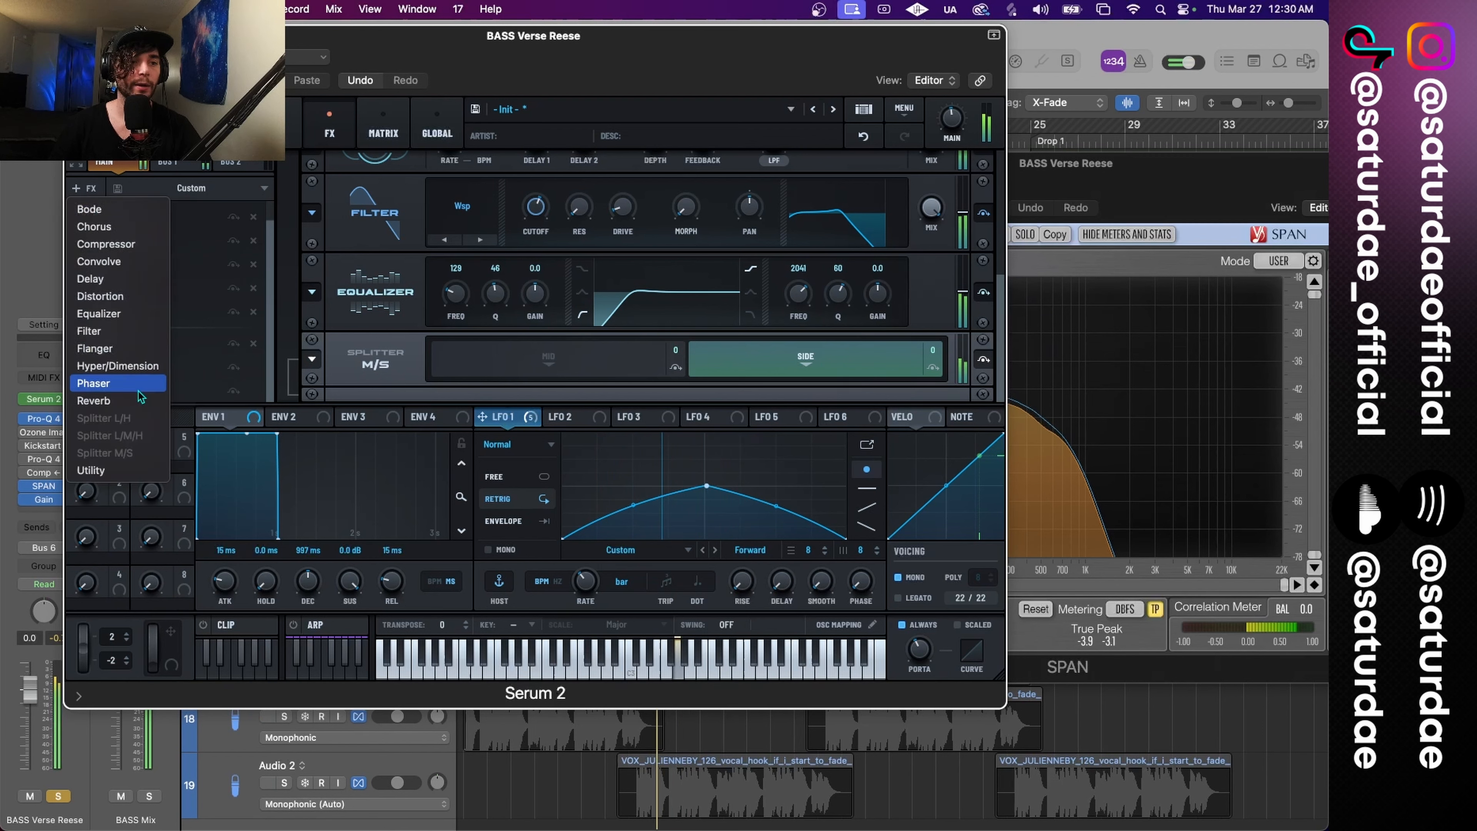
{"action": "left_click", "coordinate": [130, 400]}
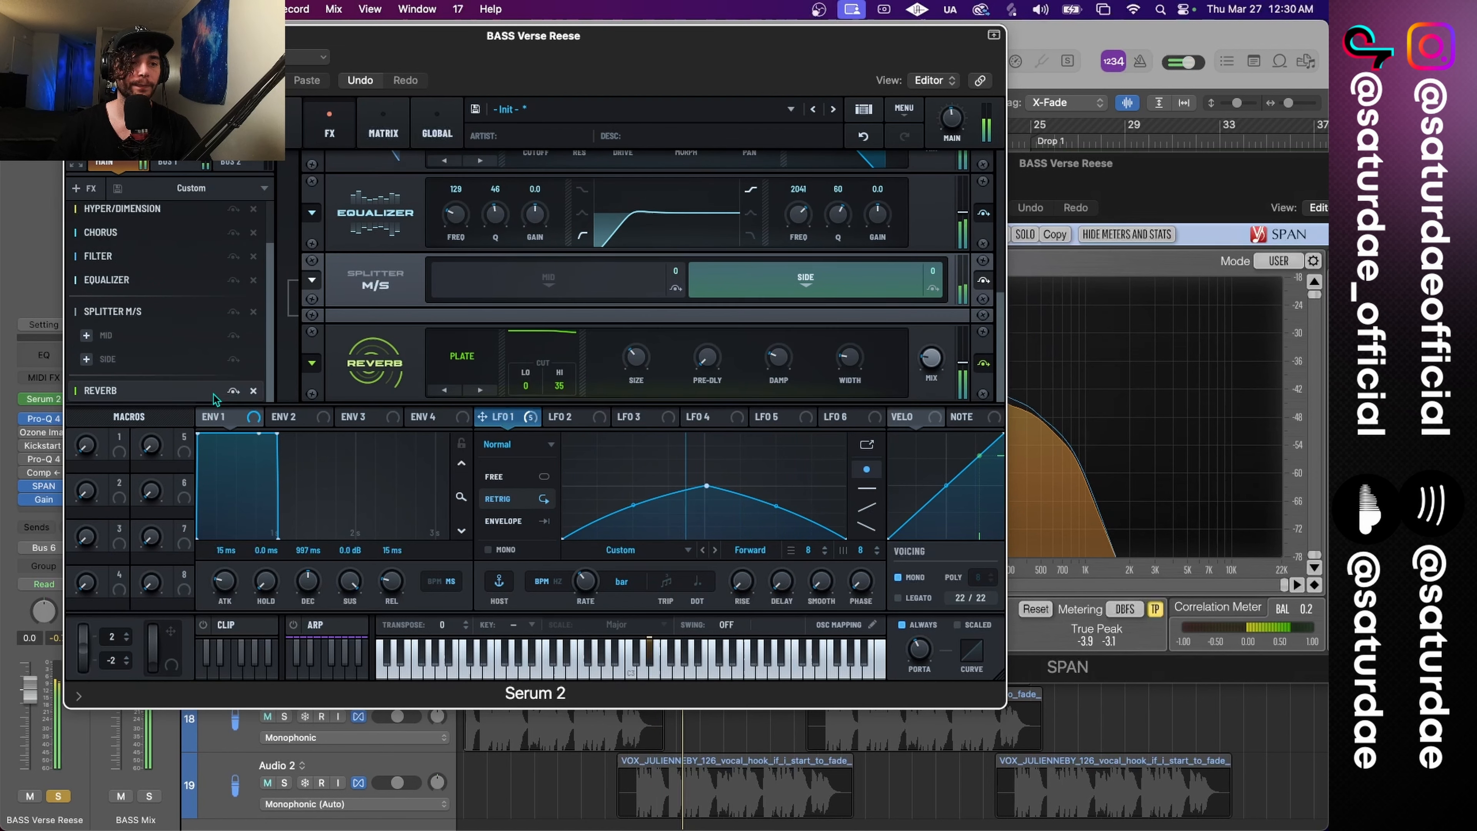
{"action": "left_click", "coordinate": [82, 190]}
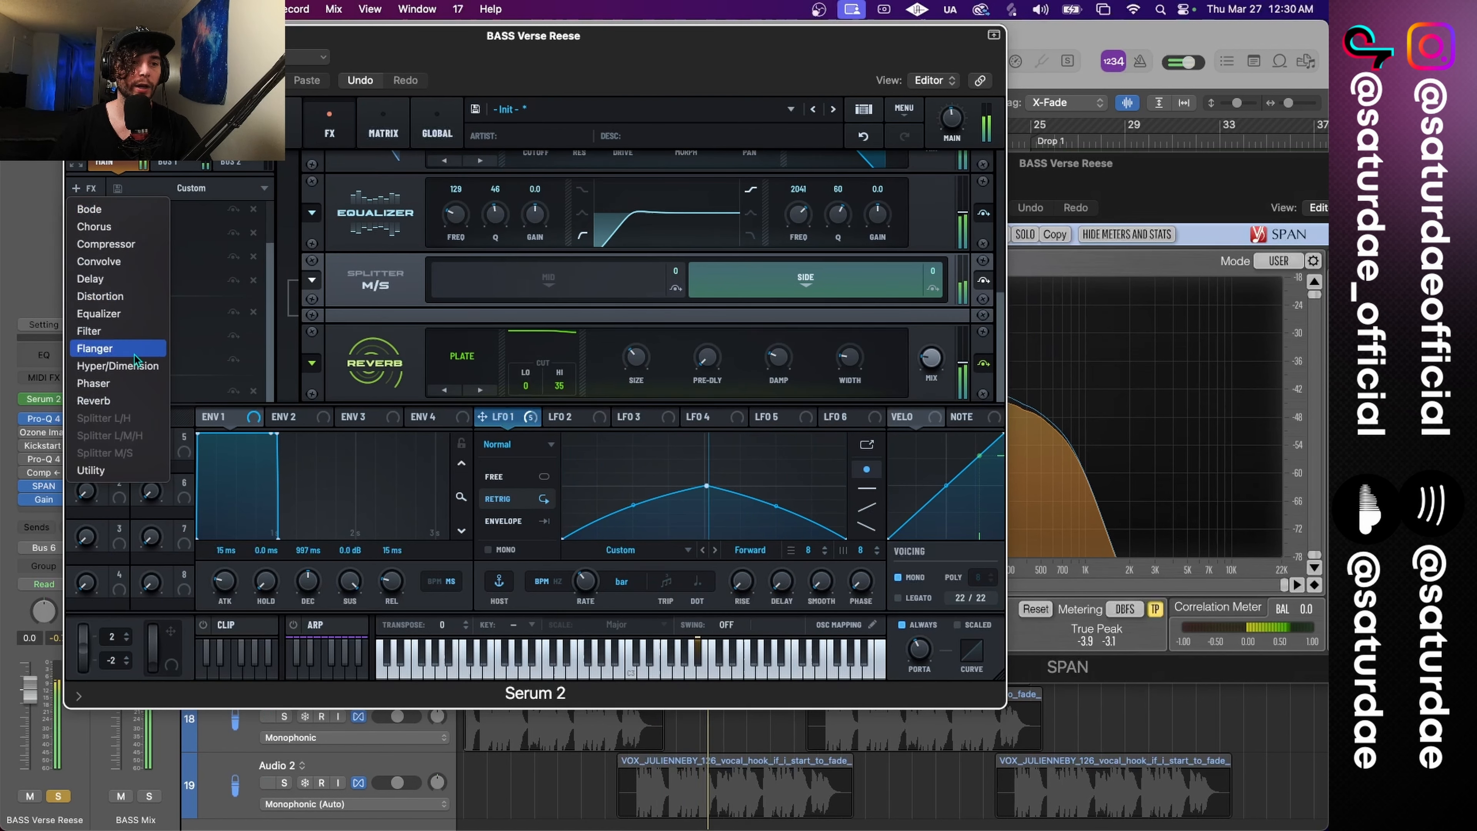
{"action": "left_click", "coordinate": [134, 285]}
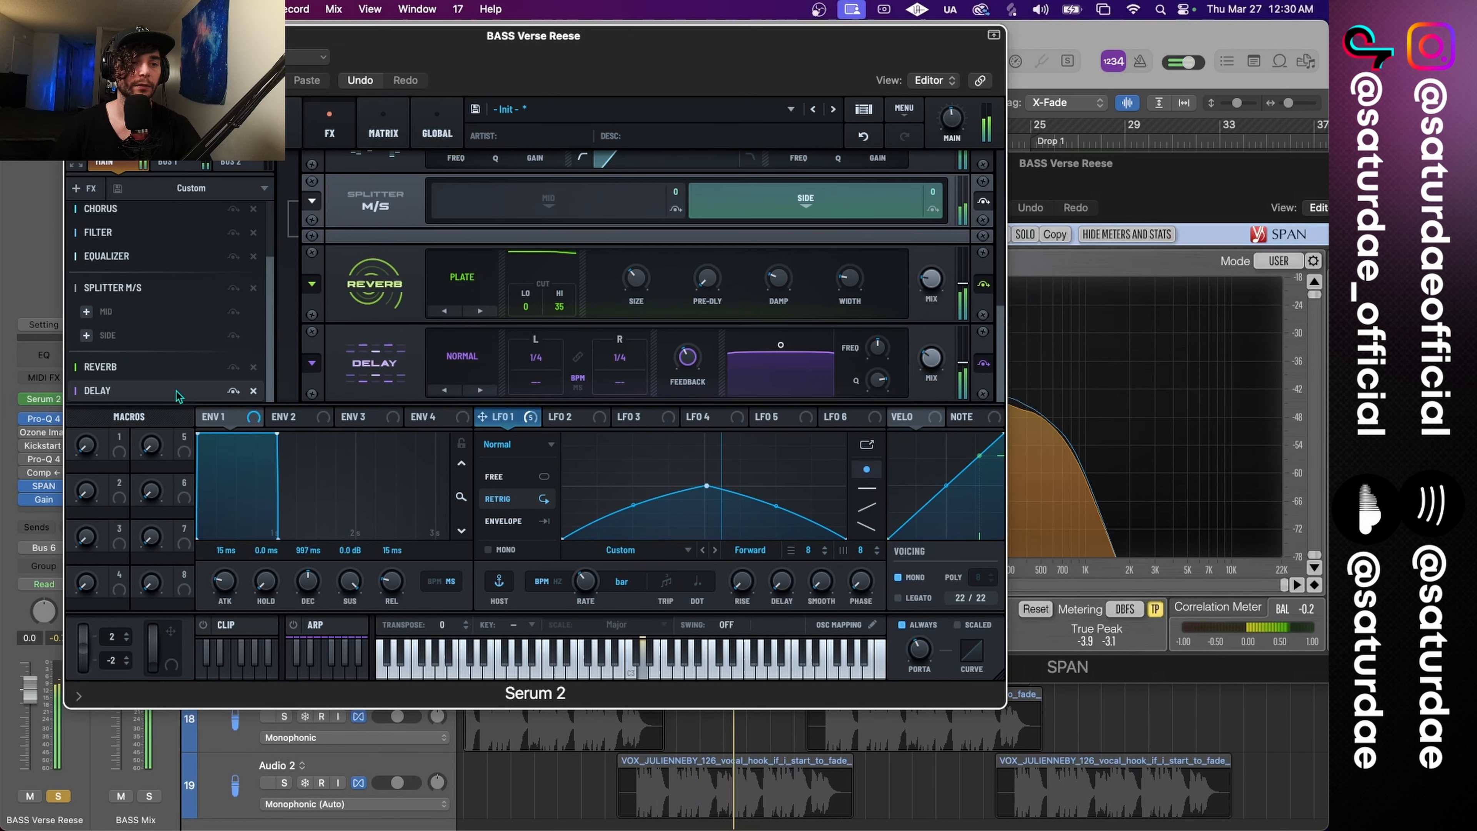
{"action": "left_click_drag", "start_coordinate": [118, 394], "coordinate": [120, 366]}
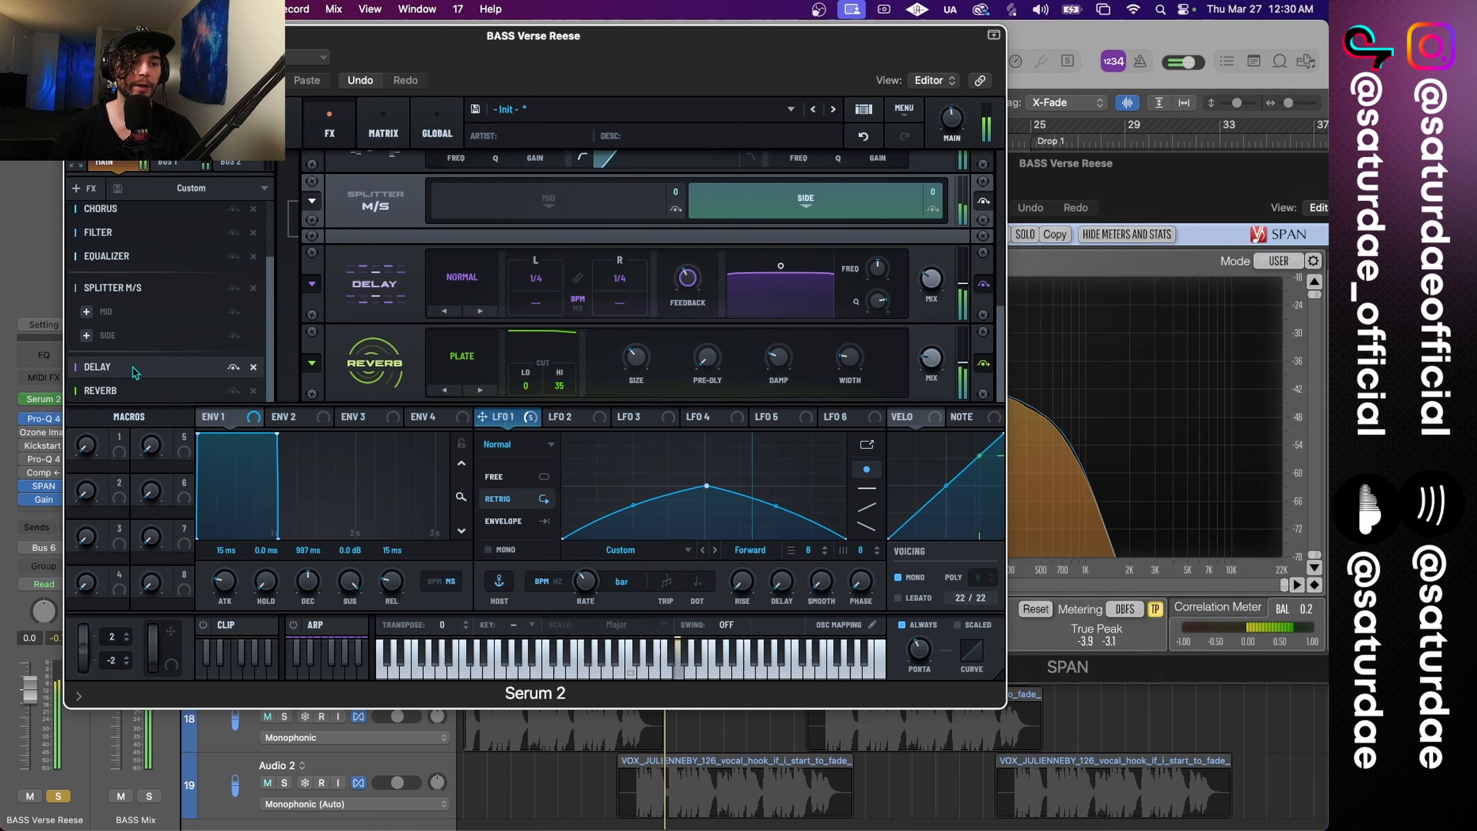
Step: Switch the Reverb in the main effects chain to Vintage and set its low cut to 47
{"action": "left_click", "coordinate": [482, 391]}
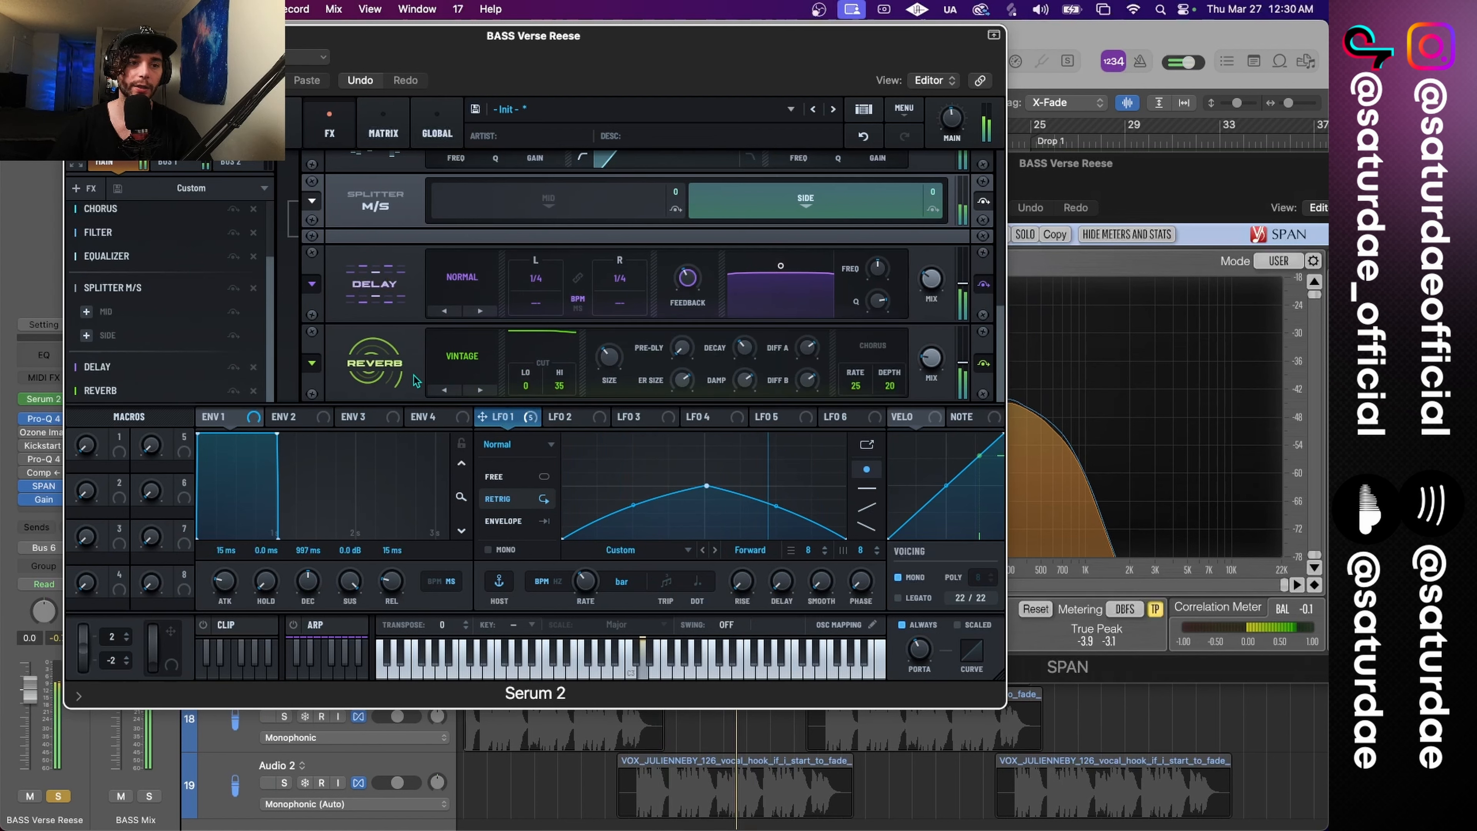
{"action": "left_click_drag", "start_coordinate": [529, 390], "coordinate": [537, 304]}
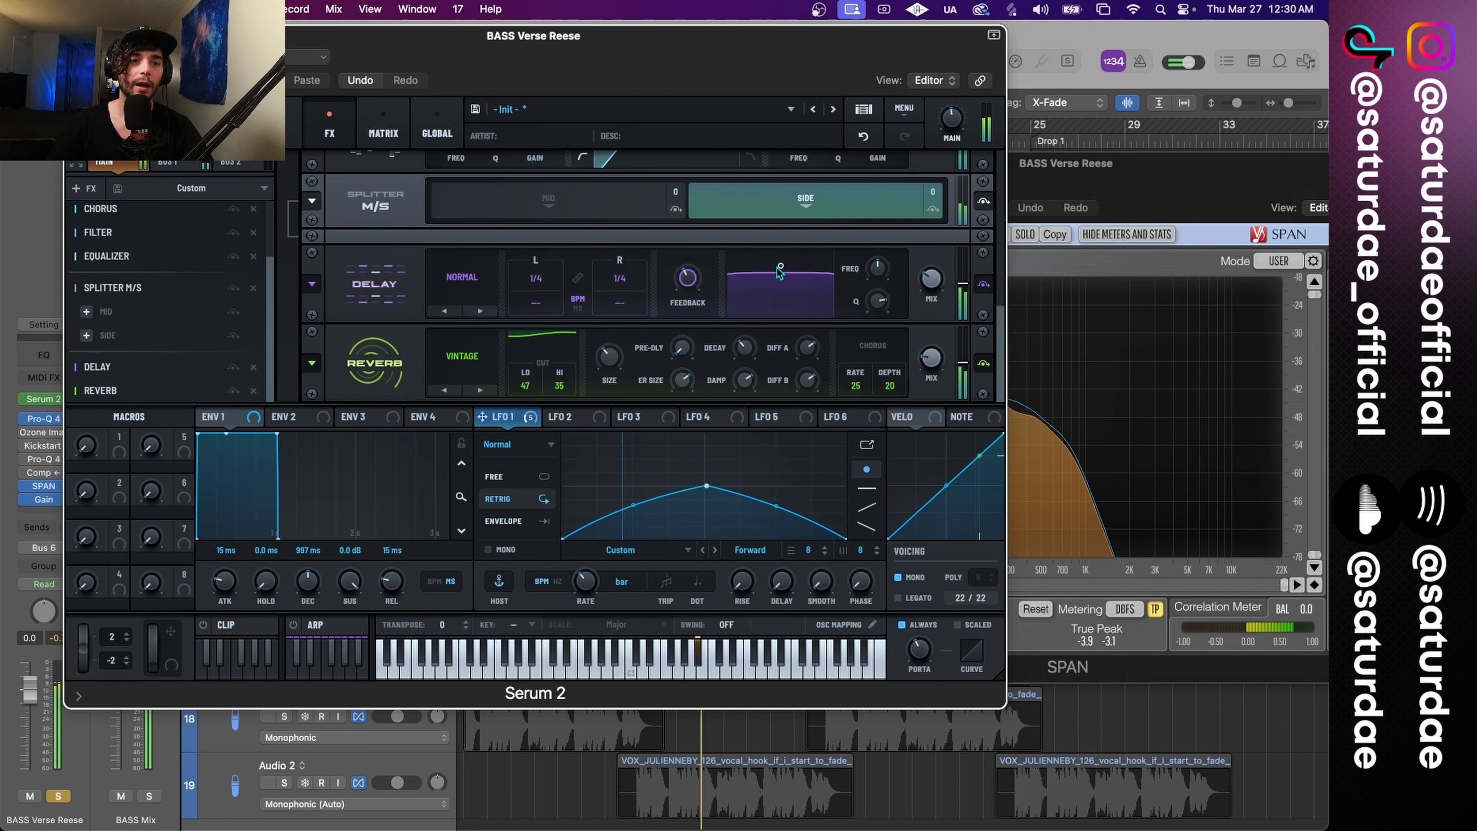
Step: Filter the lows out of the Delay and set it to Ping-Pong with 1/8 times on both channels
{"action": "left_click_drag", "start_coordinate": [782, 267], "coordinate": [819, 296]}
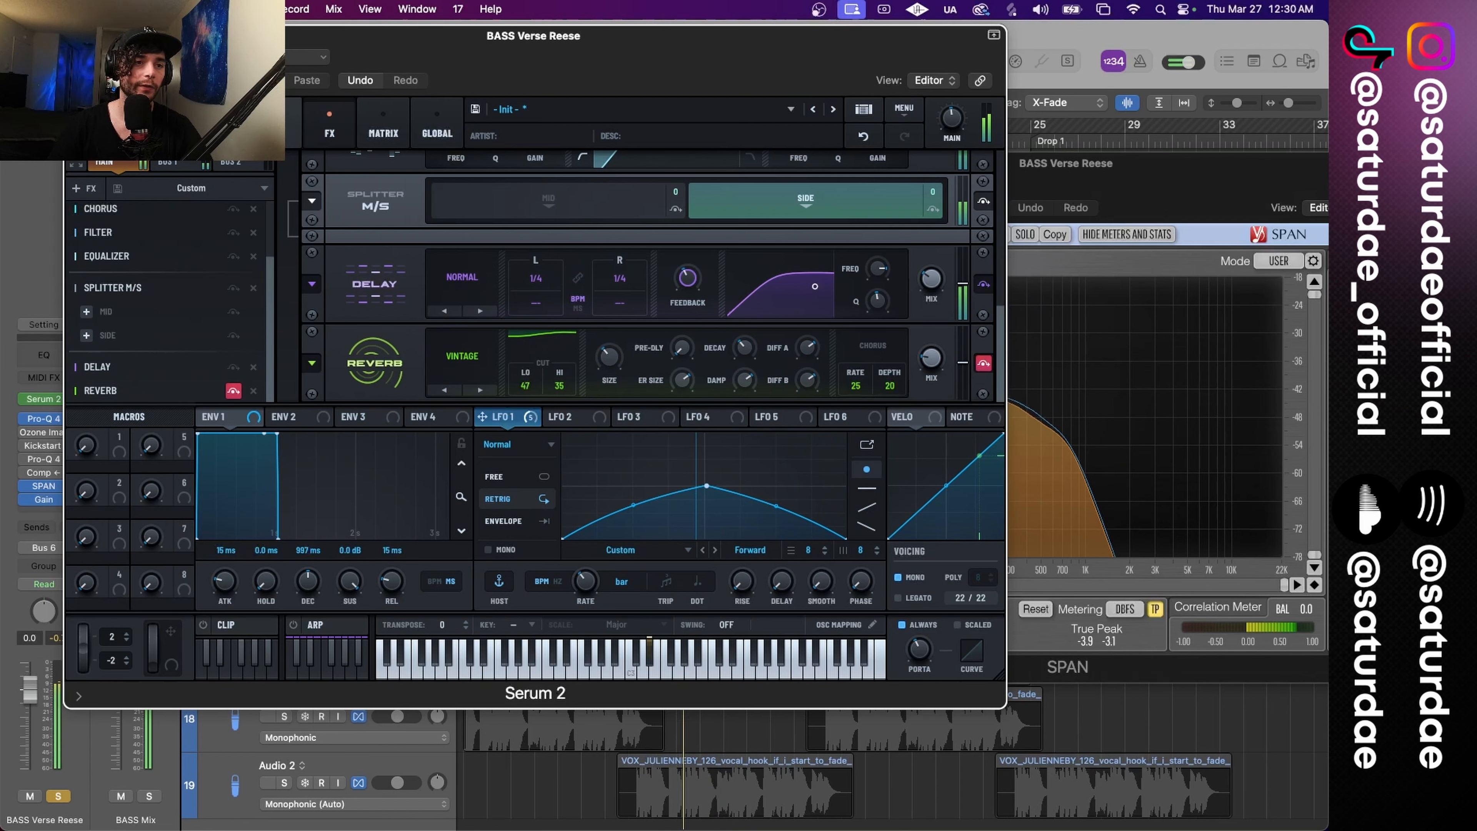
{"action": "left_click", "coordinate": [293, 123]}
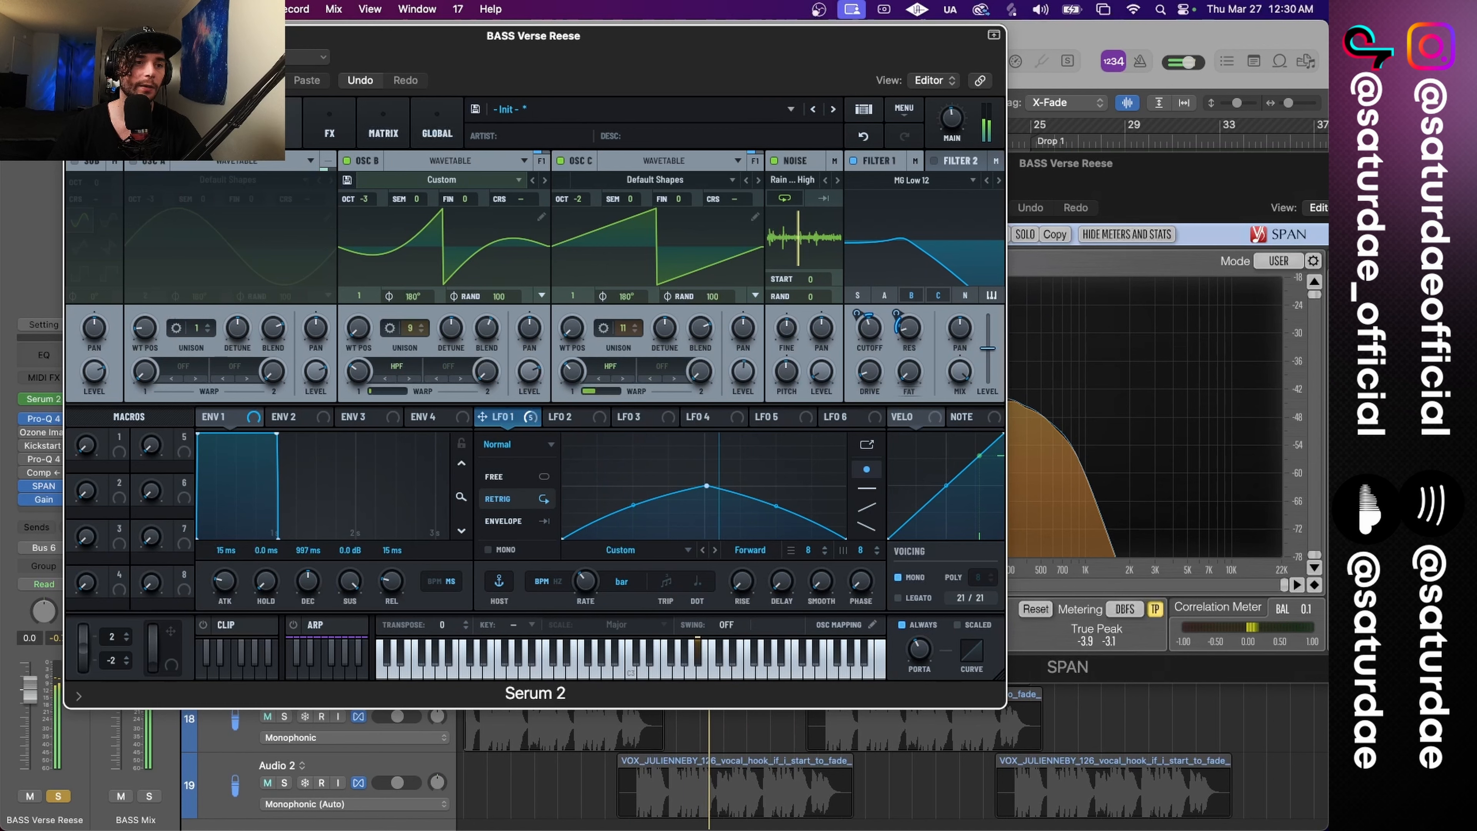
{"action": "left_click", "coordinate": [288, 125]}
{"action": "left_click", "coordinate": [330, 125]}
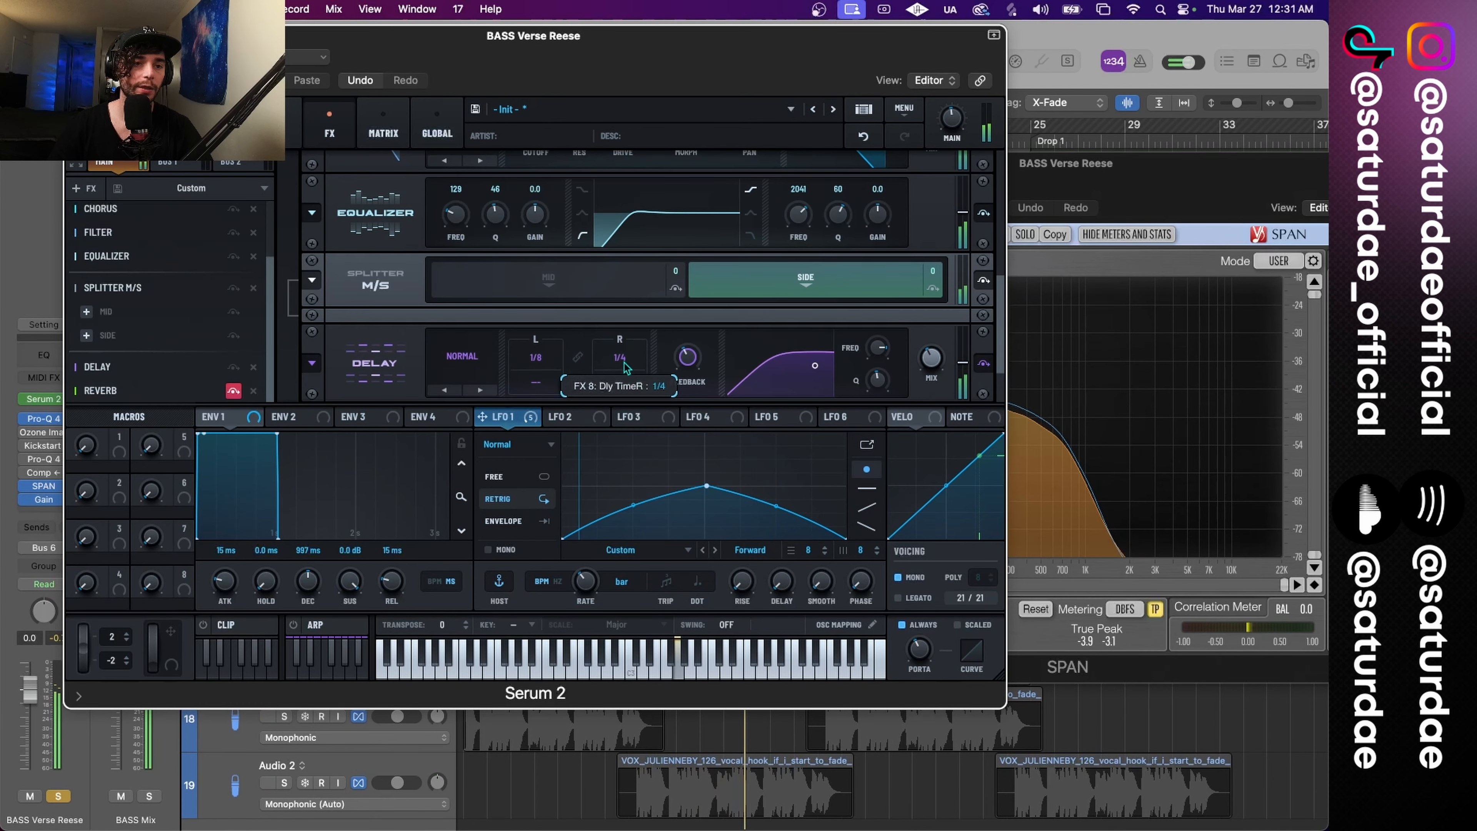
{"action": "left_click_drag", "start_coordinate": [625, 362], "coordinate": [626, 378]}
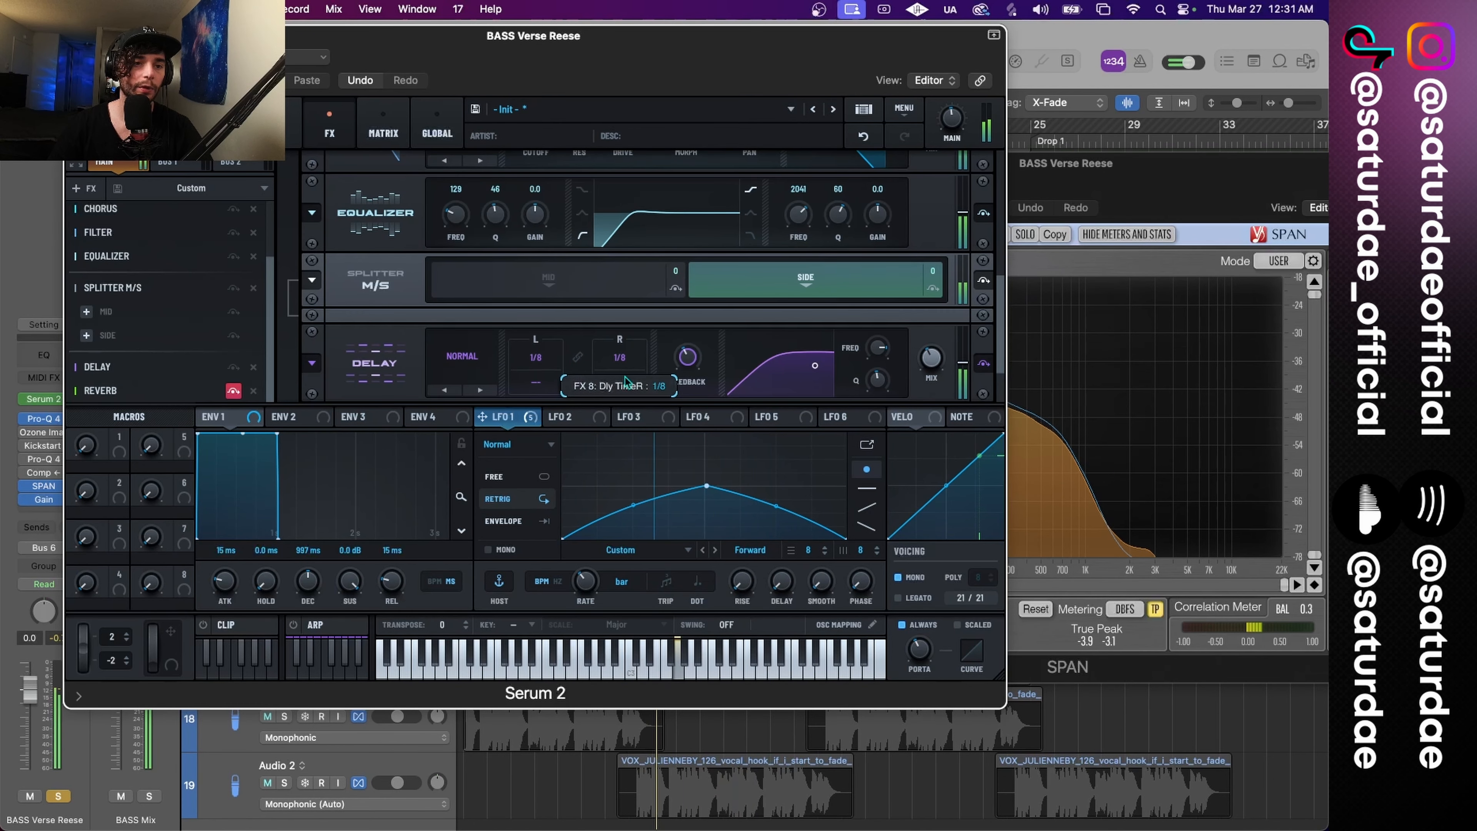
{"action": "left_click", "coordinate": [483, 388]}
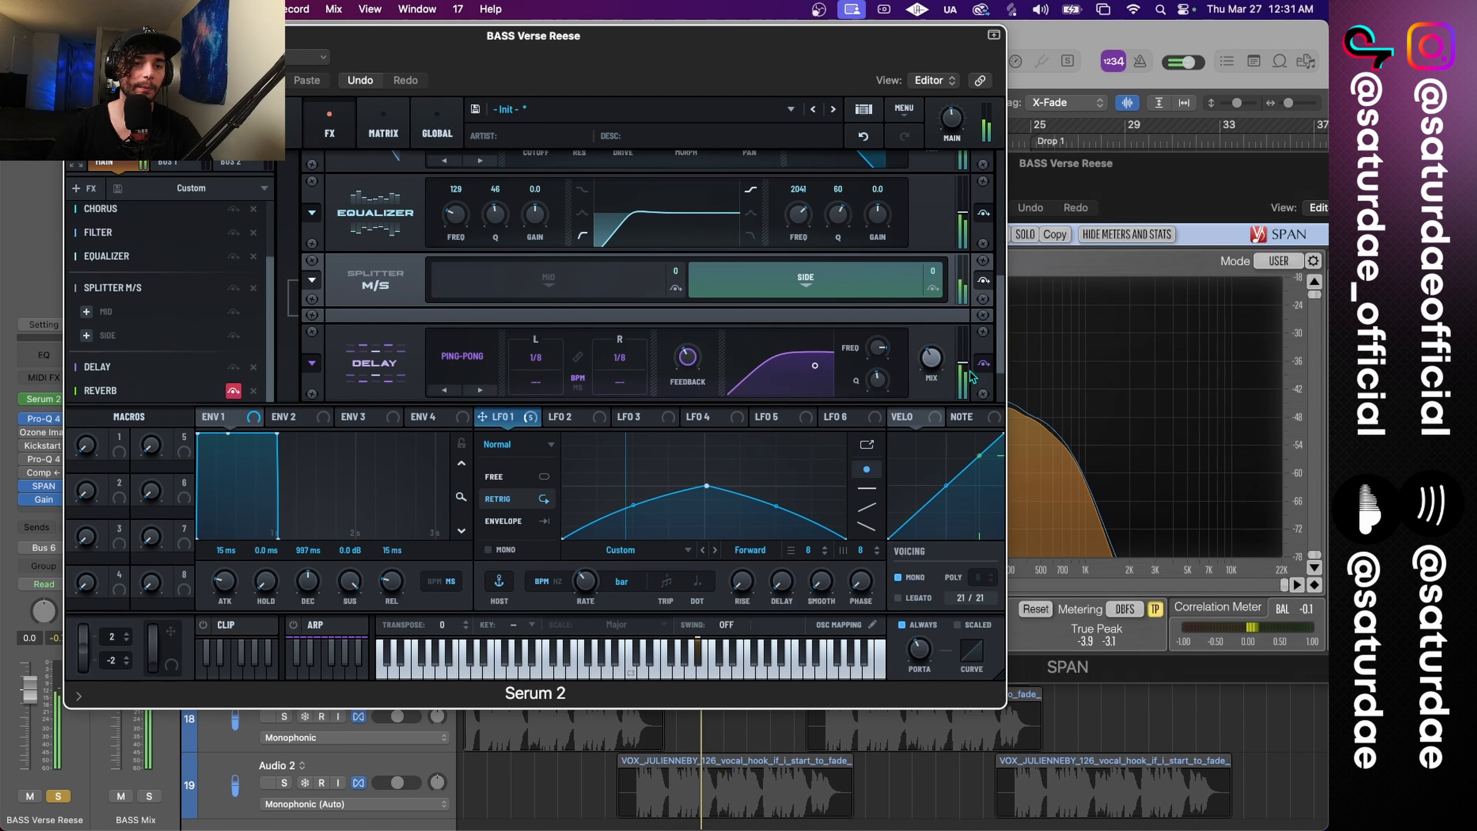
Step: Adjust the Delay's mix and feedback and set both delay times to 1/16
{"action": "left_click_drag", "start_coordinate": [935, 364], "coordinate": [934, 321]}
{"action": "left_click_drag", "start_coordinate": [688, 359], "coordinate": [688, 372]}
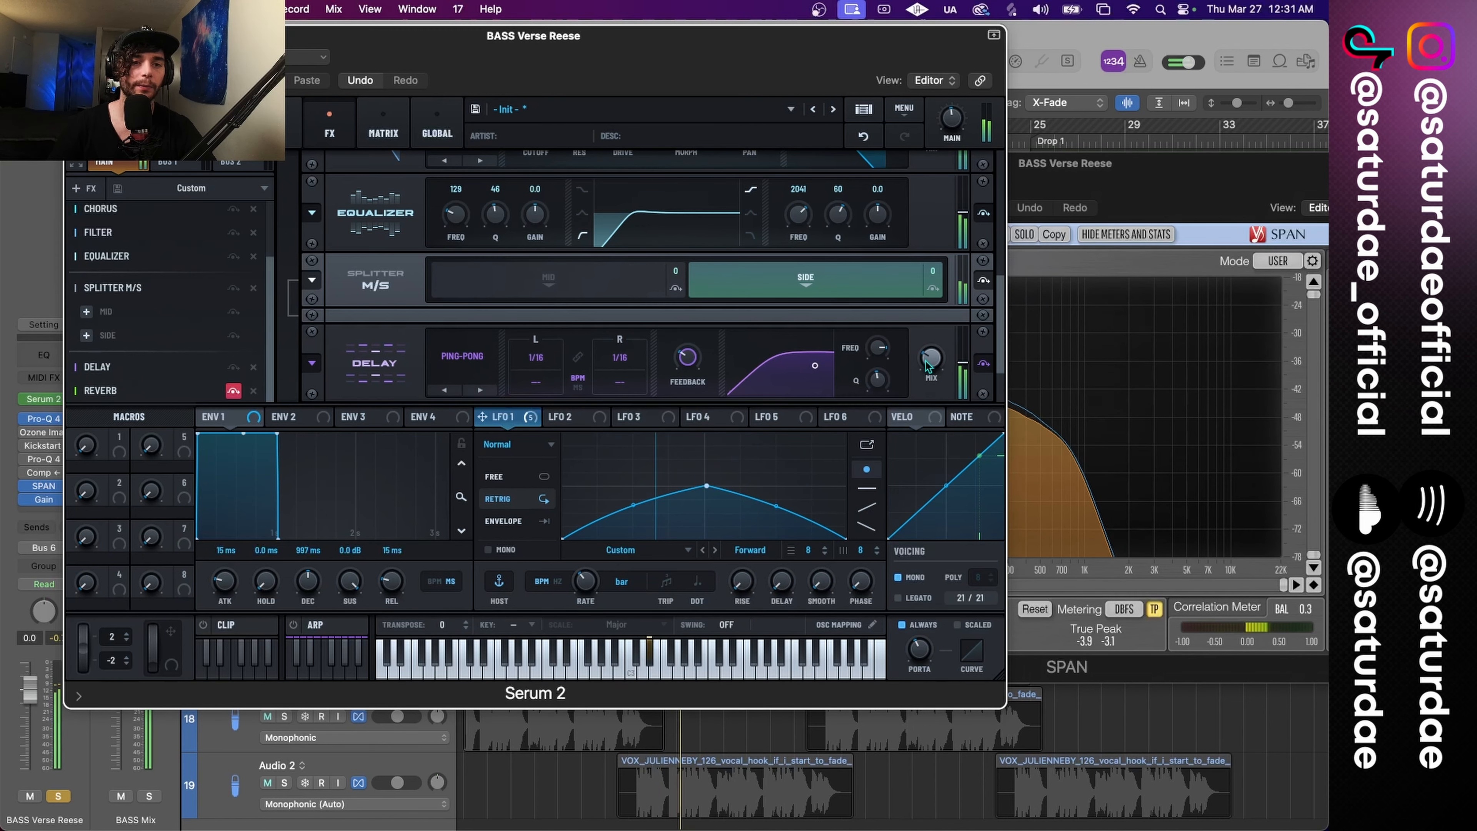
{"action": "left_click_drag", "start_coordinate": [927, 365], "coordinate": [927, 372]}
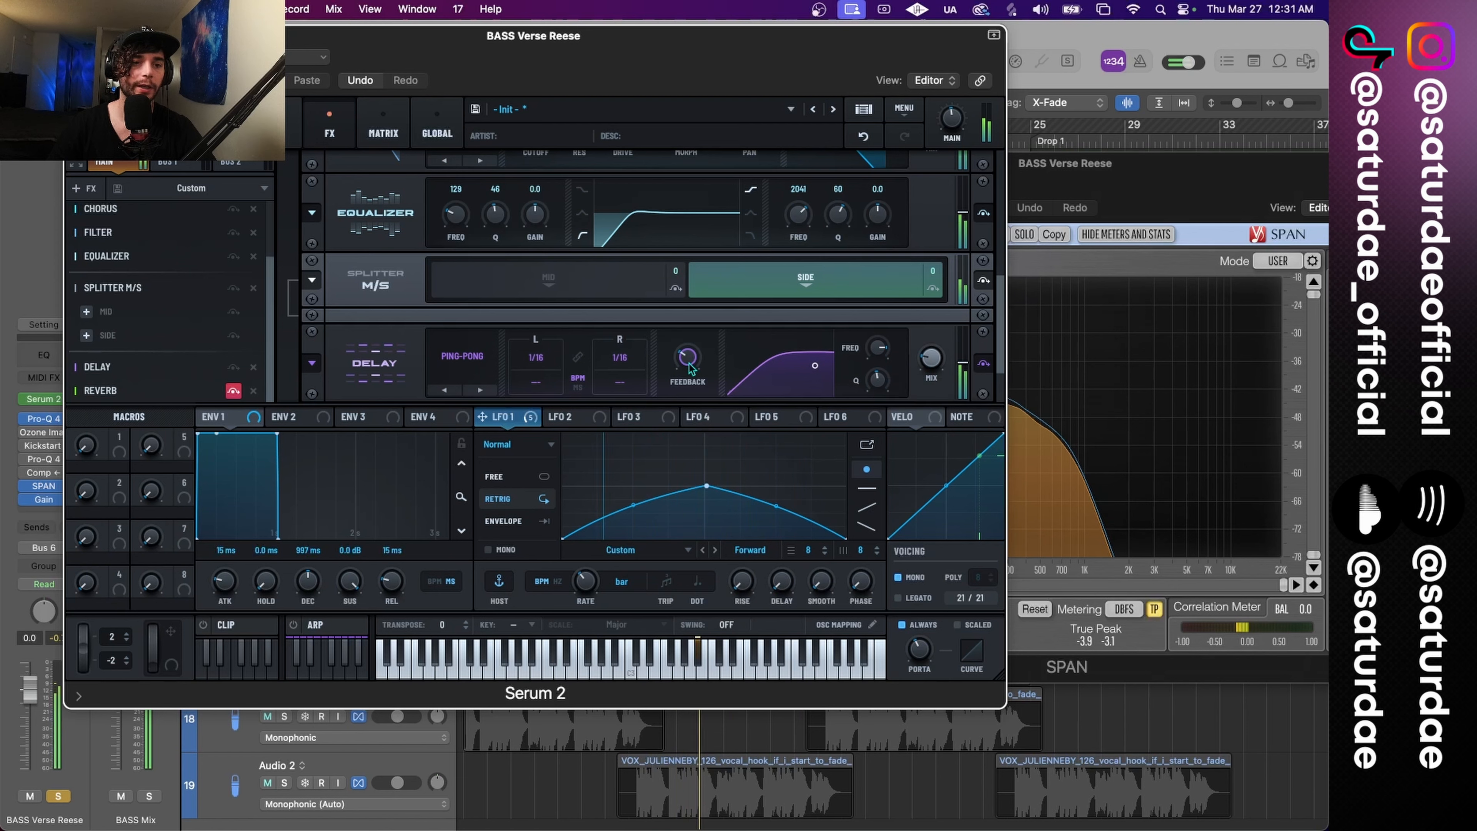
{"action": "left_click_drag", "start_coordinate": [688, 364], "coordinate": [689, 371]}
Step: Lower the Reverb's mix and assign LFO 1 to modulate it
{"action": "scroll", "coordinate": [961, 378], "scroll_direction": "down", "scroll_amount": 3}
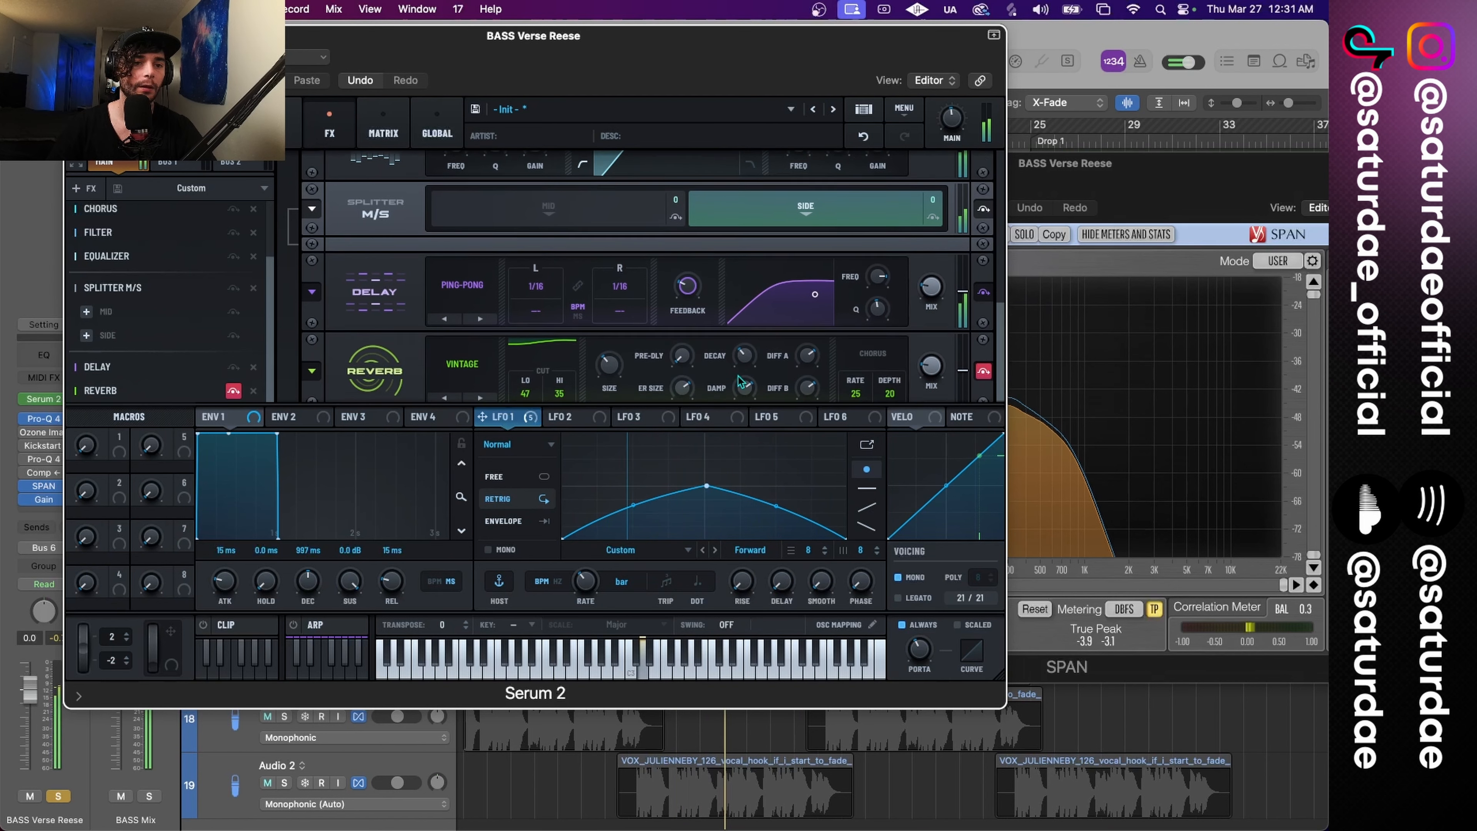
{"action": "left_click_drag", "start_coordinate": [937, 370], "coordinate": [938, 263]}
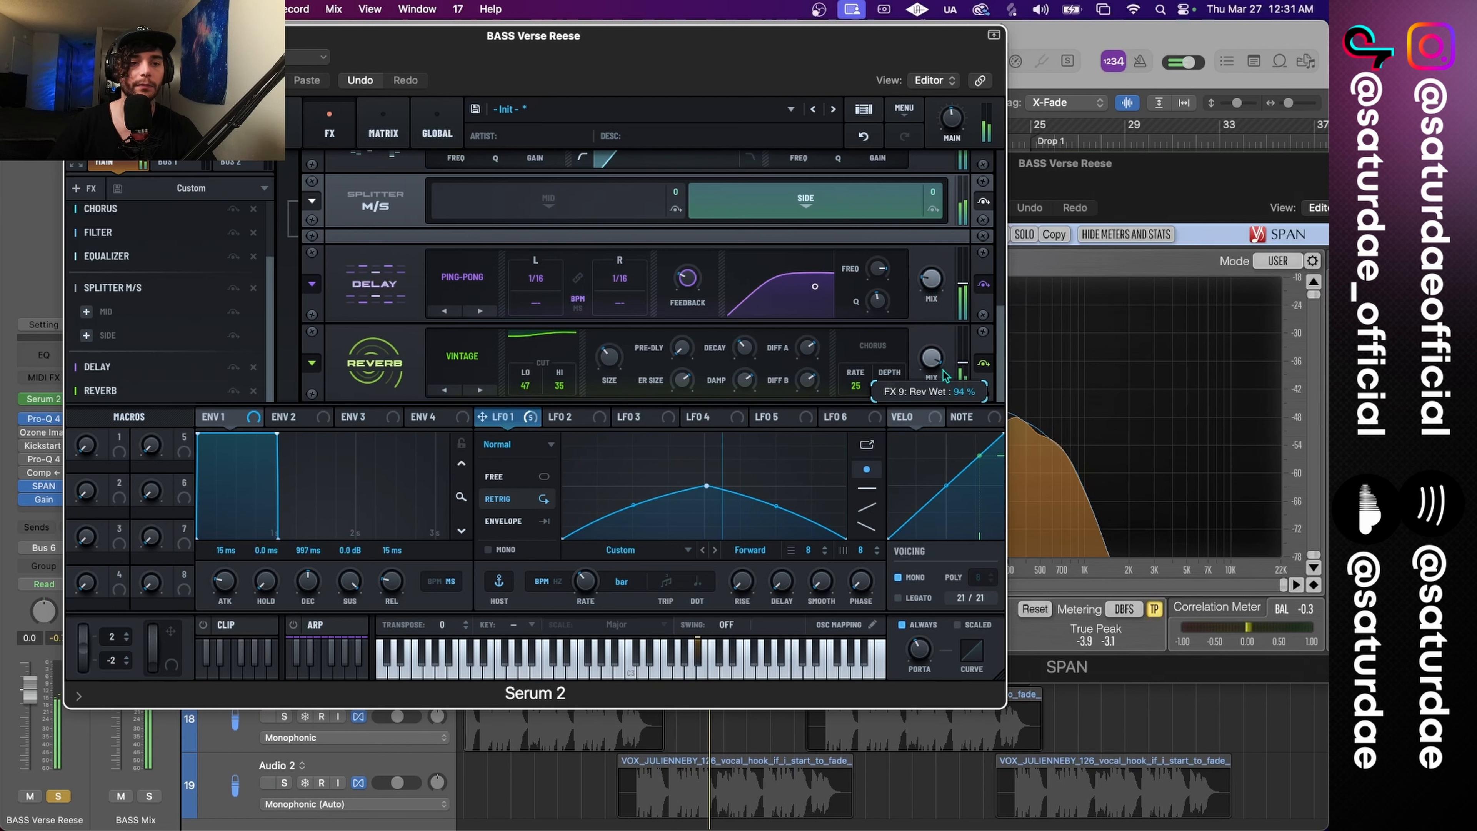
{"action": "left_click_drag", "start_coordinate": [946, 376], "coordinate": [936, 363]}
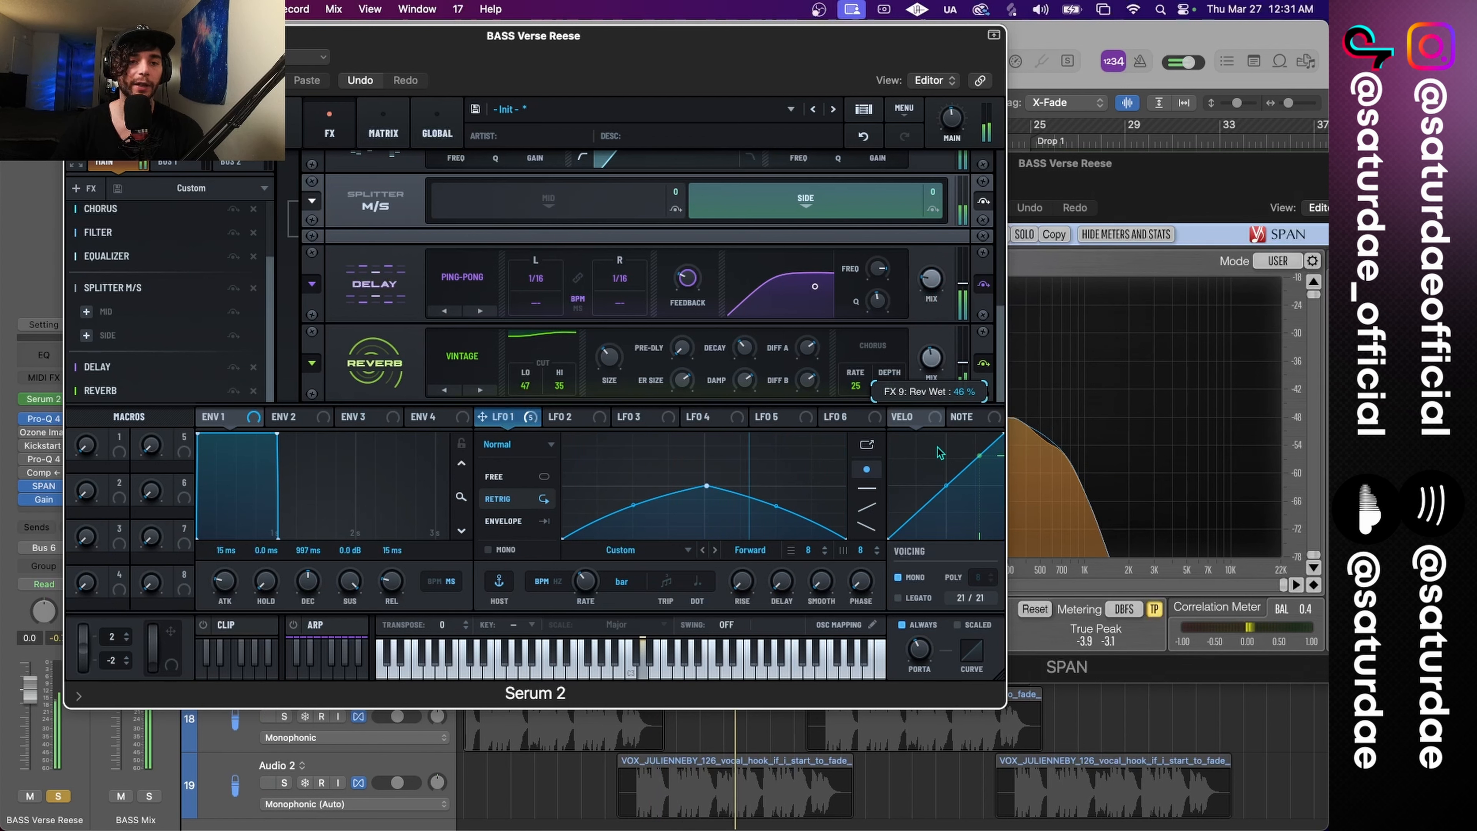
{"action": "left_click_drag", "start_coordinate": [941, 483], "coordinate": [943, 515]}
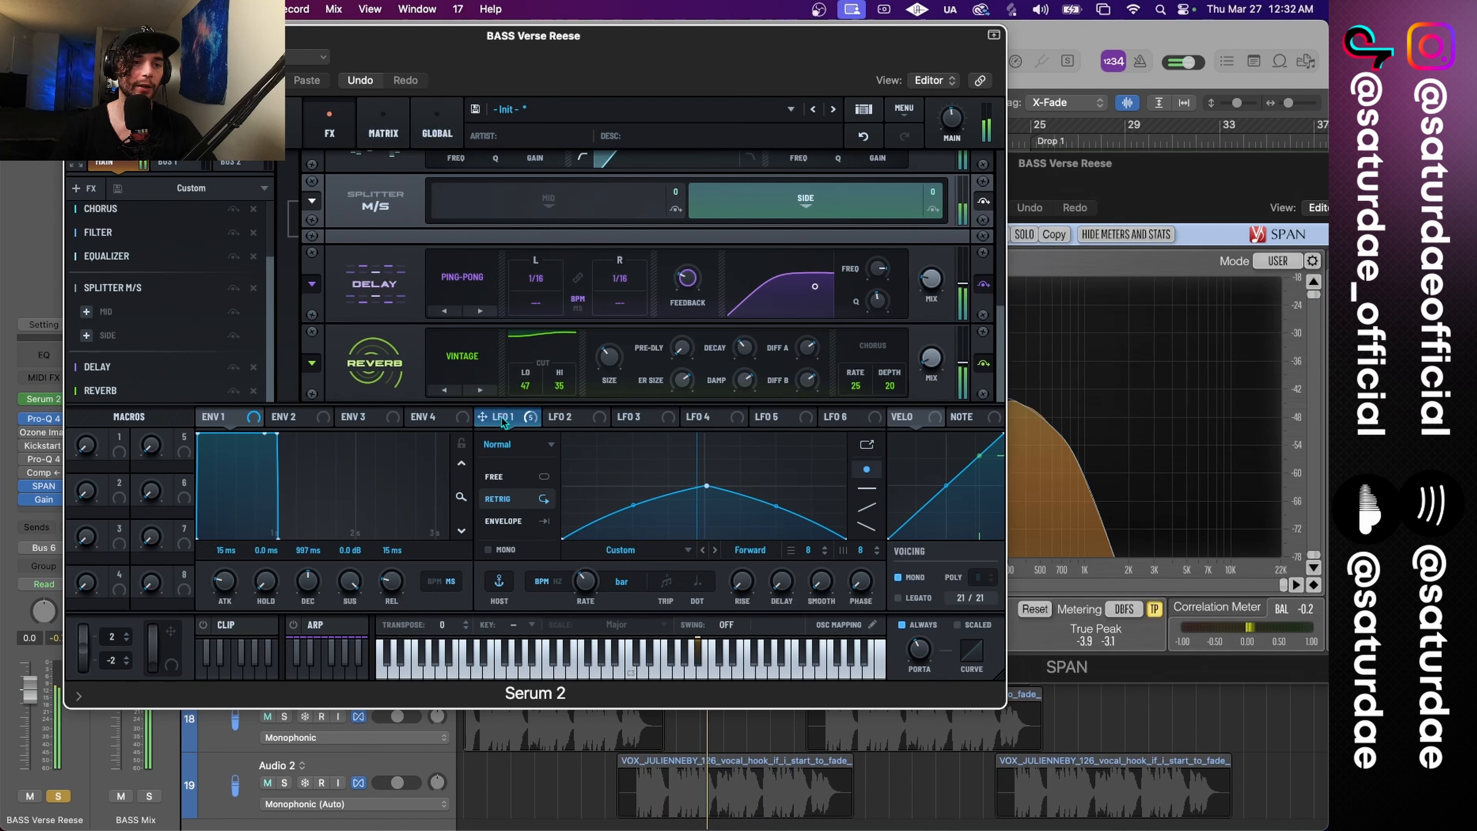
{"action": "left_click_drag", "start_coordinate": [544, 423], "coordinate": [918, 412]}
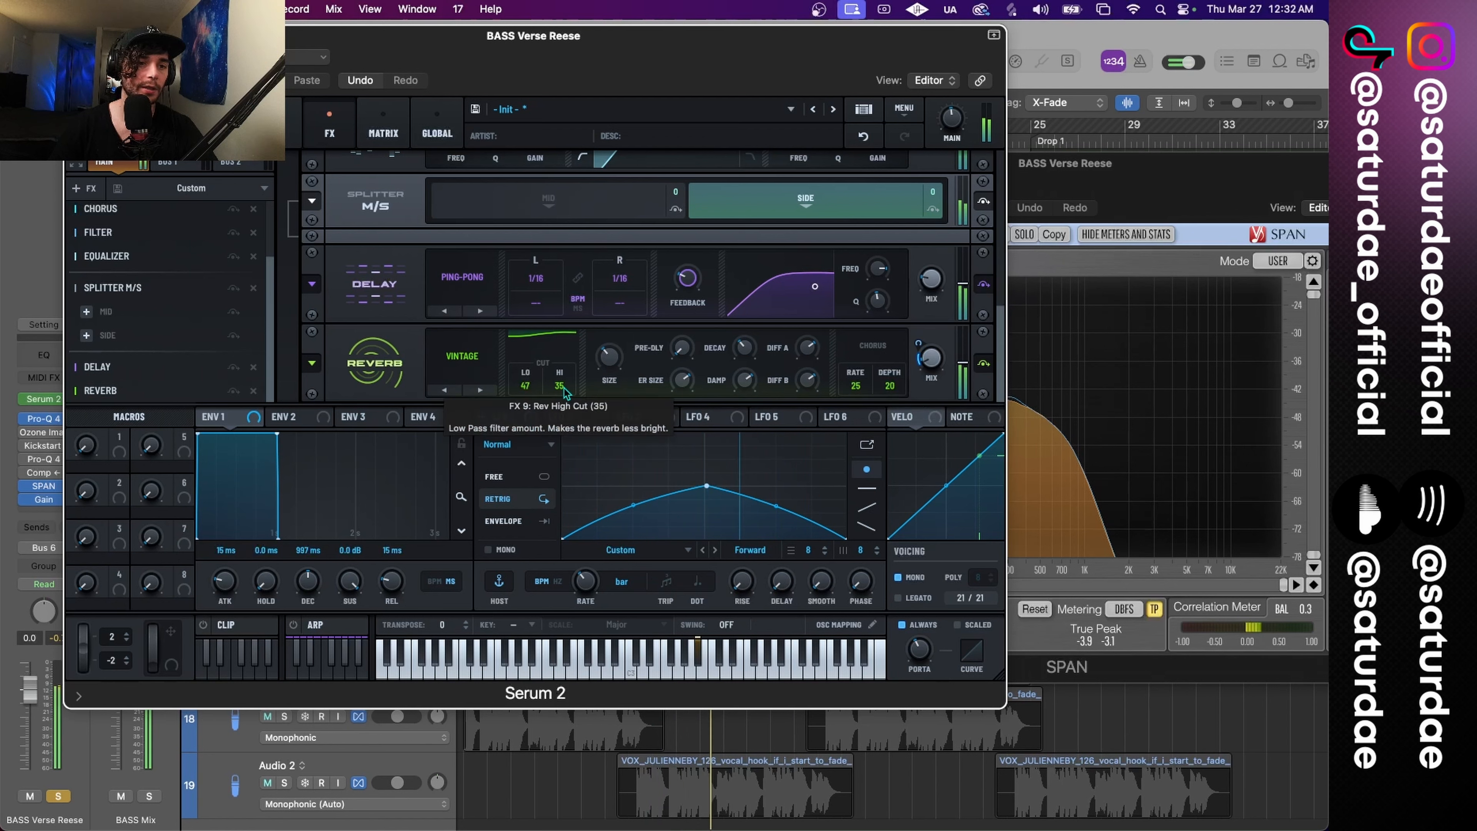
Step: Set the Reverb's high cut to 15, adjust its size and close the synth window
{"action": "left_click_drag", "start_coordinate": [563, 394], "coordinate": [566, 432]}
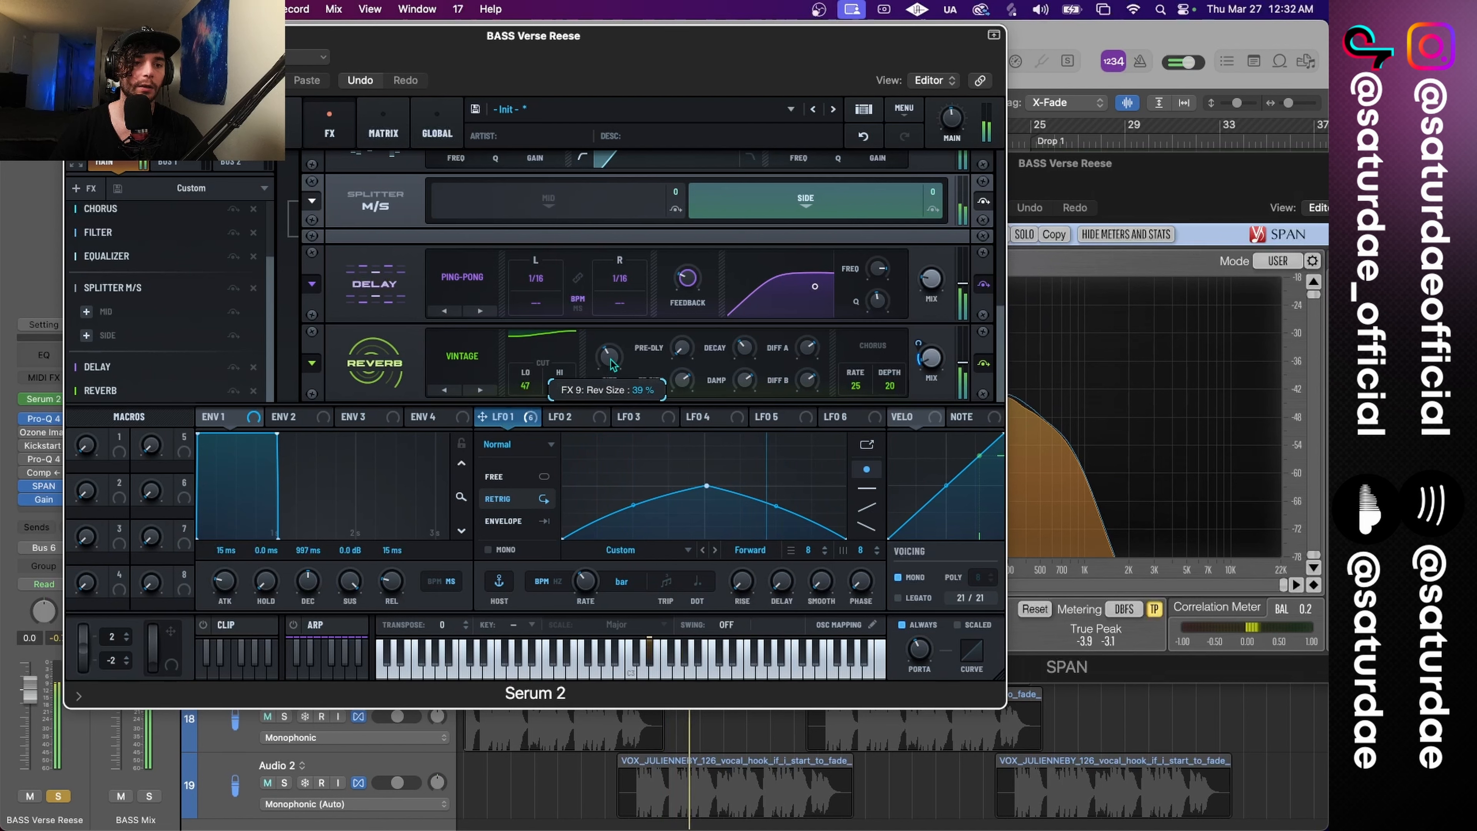
{"action": "left_click_drag", "start_coordinate": [611, 363], "coordinate": [608, 376]}
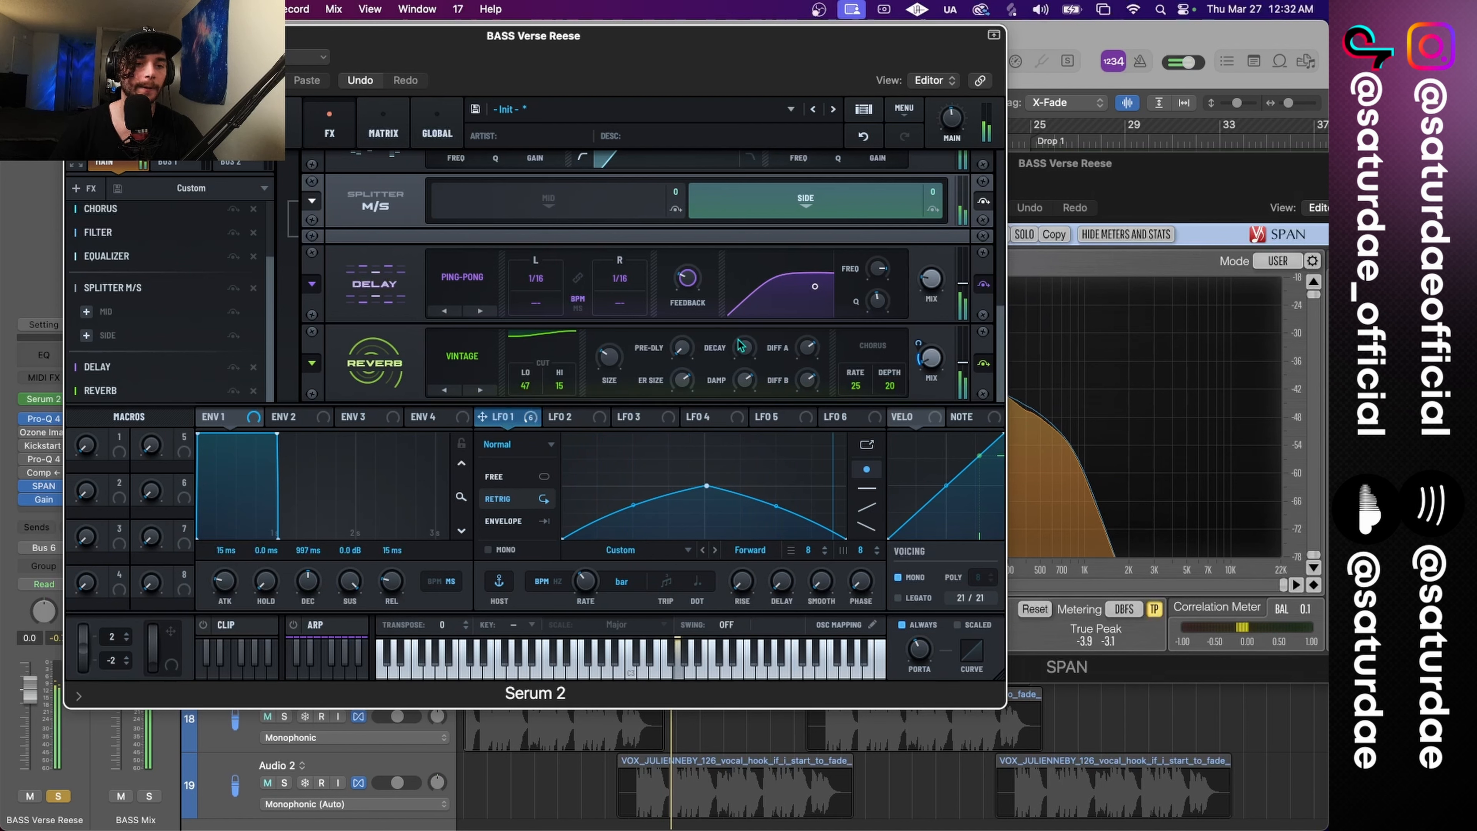
{"action": "left_click", "coordinate": [280, 131]}
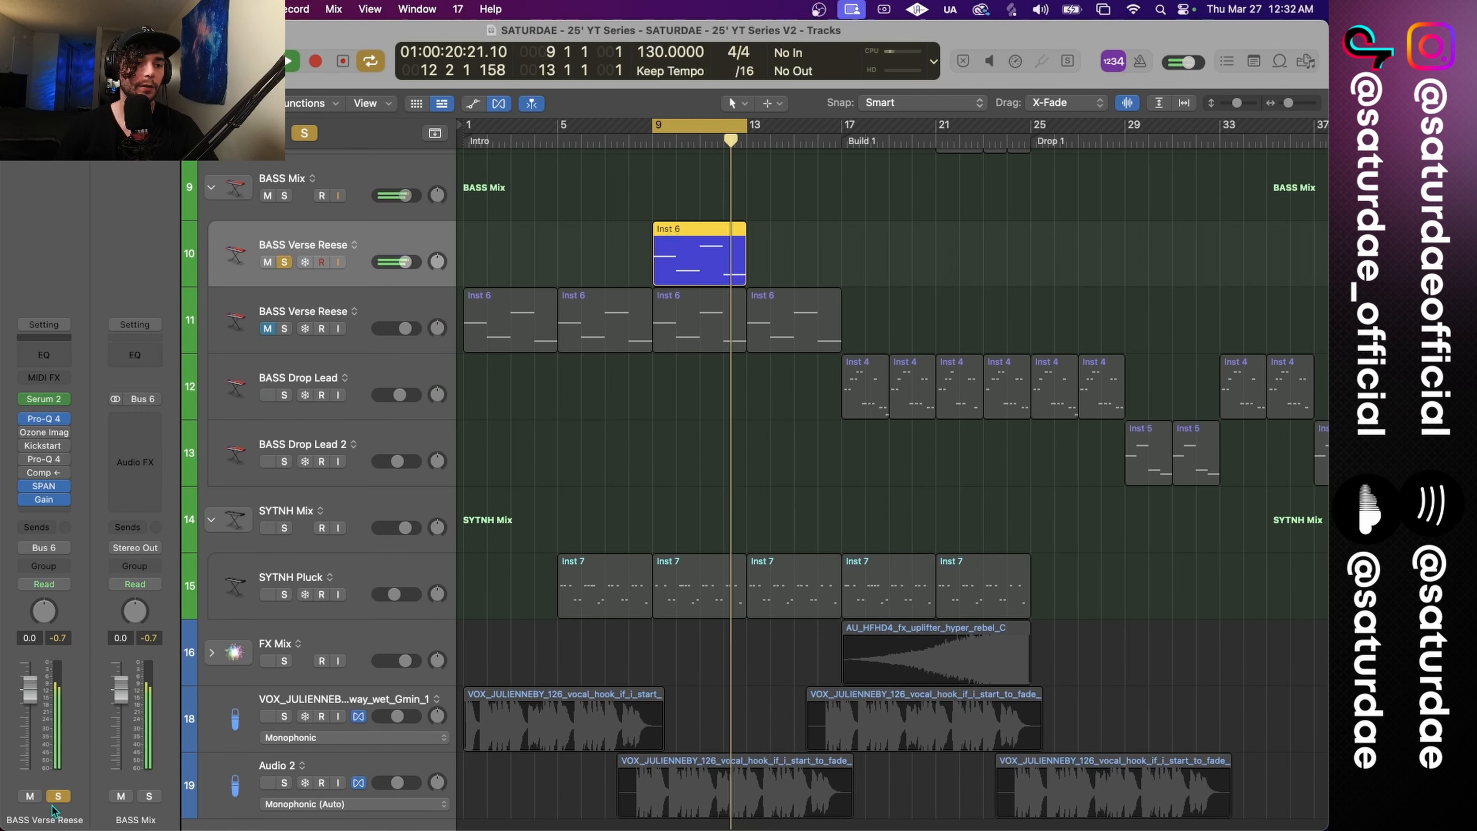
Step: Unsolo the BASS Verse Reese track and set Serum 2's main volume to about 42%
{"action": "left_click", "coordinate": [58, 797]}
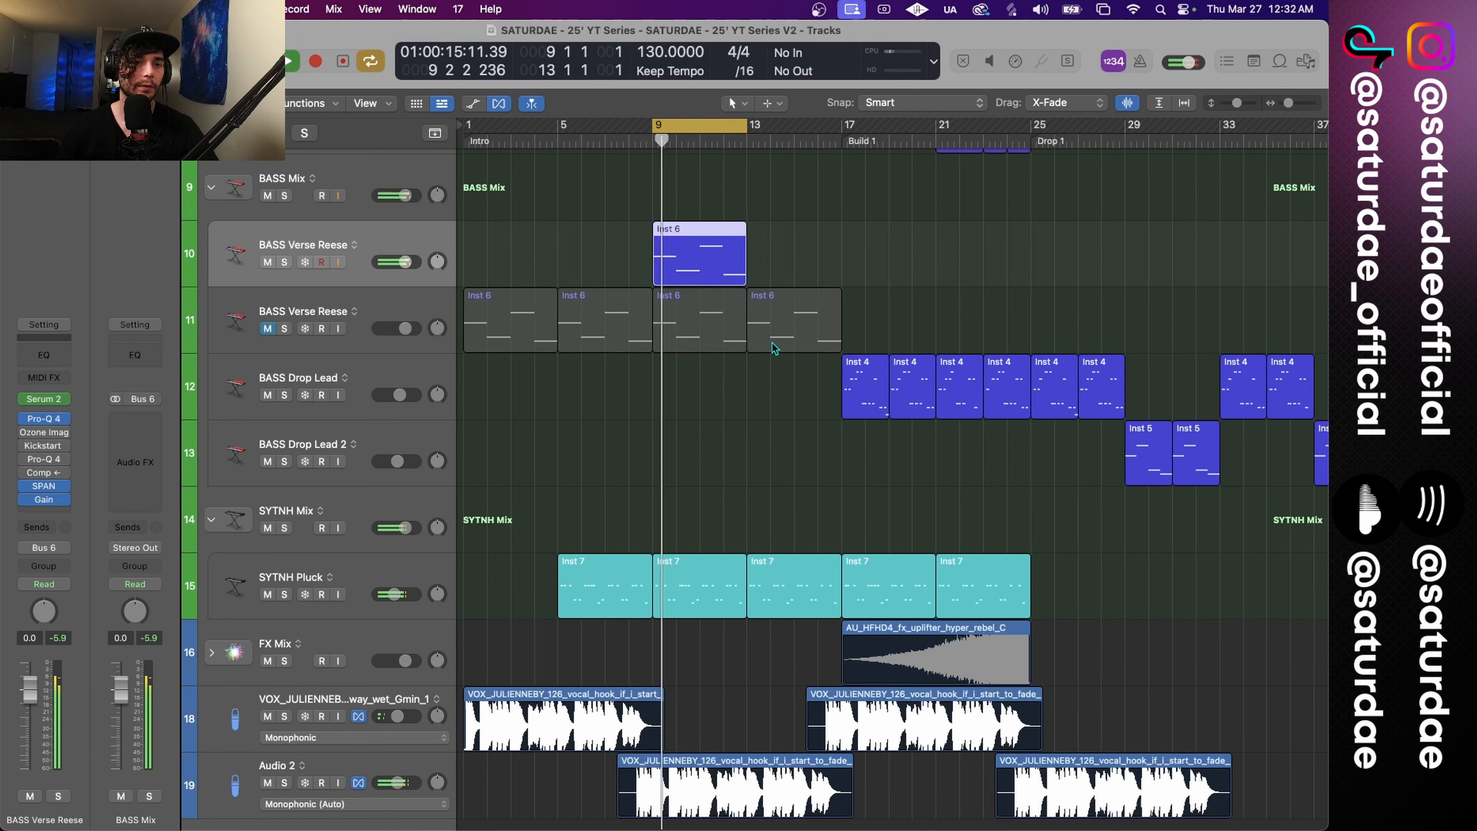
{"action": "left_click", "coordinate": [36, 400]}
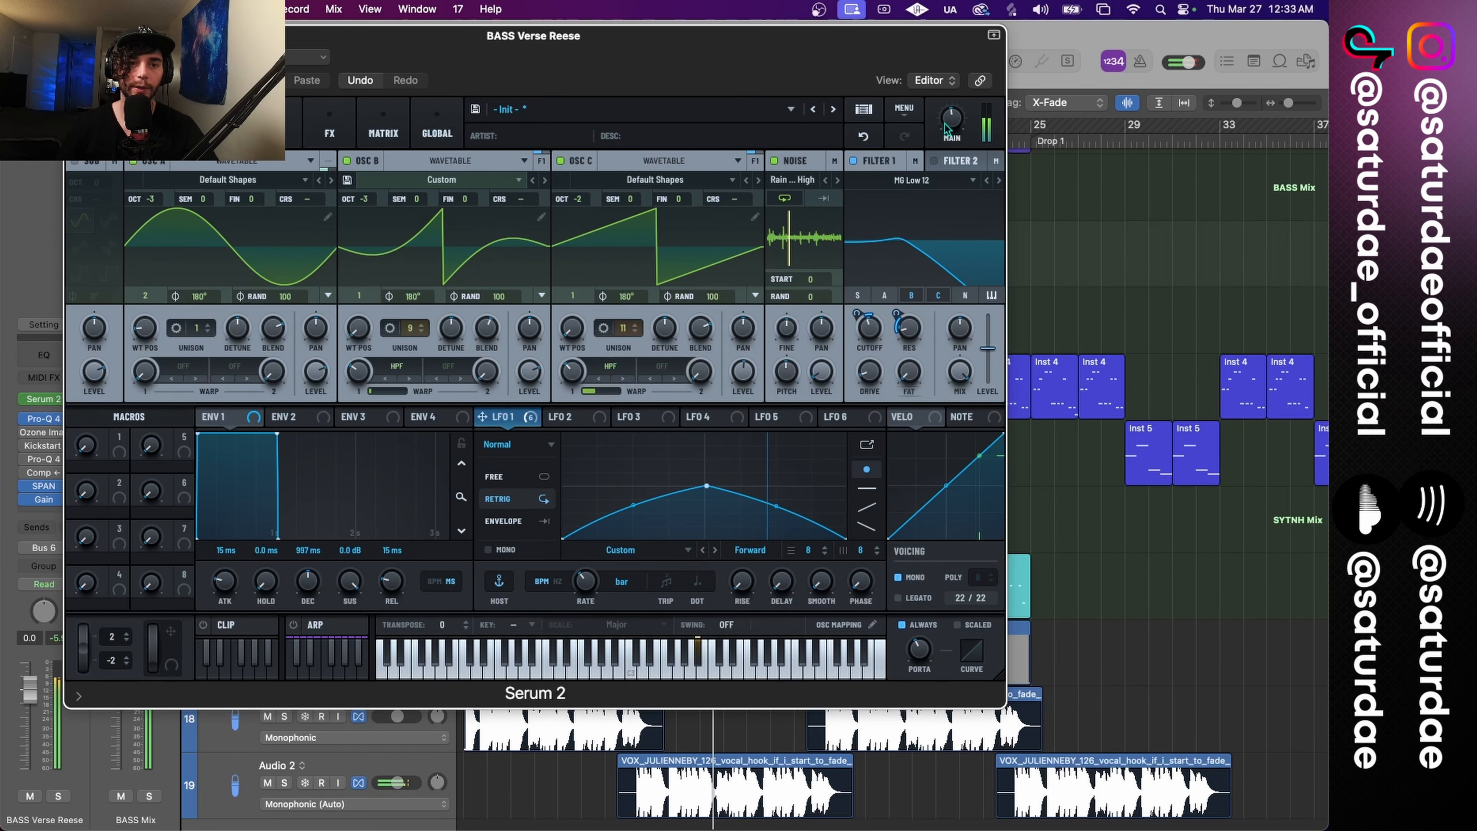
{"action": "left_click_drag", "start_coordinate": [945, 127], "coordinate": [947, 140]}
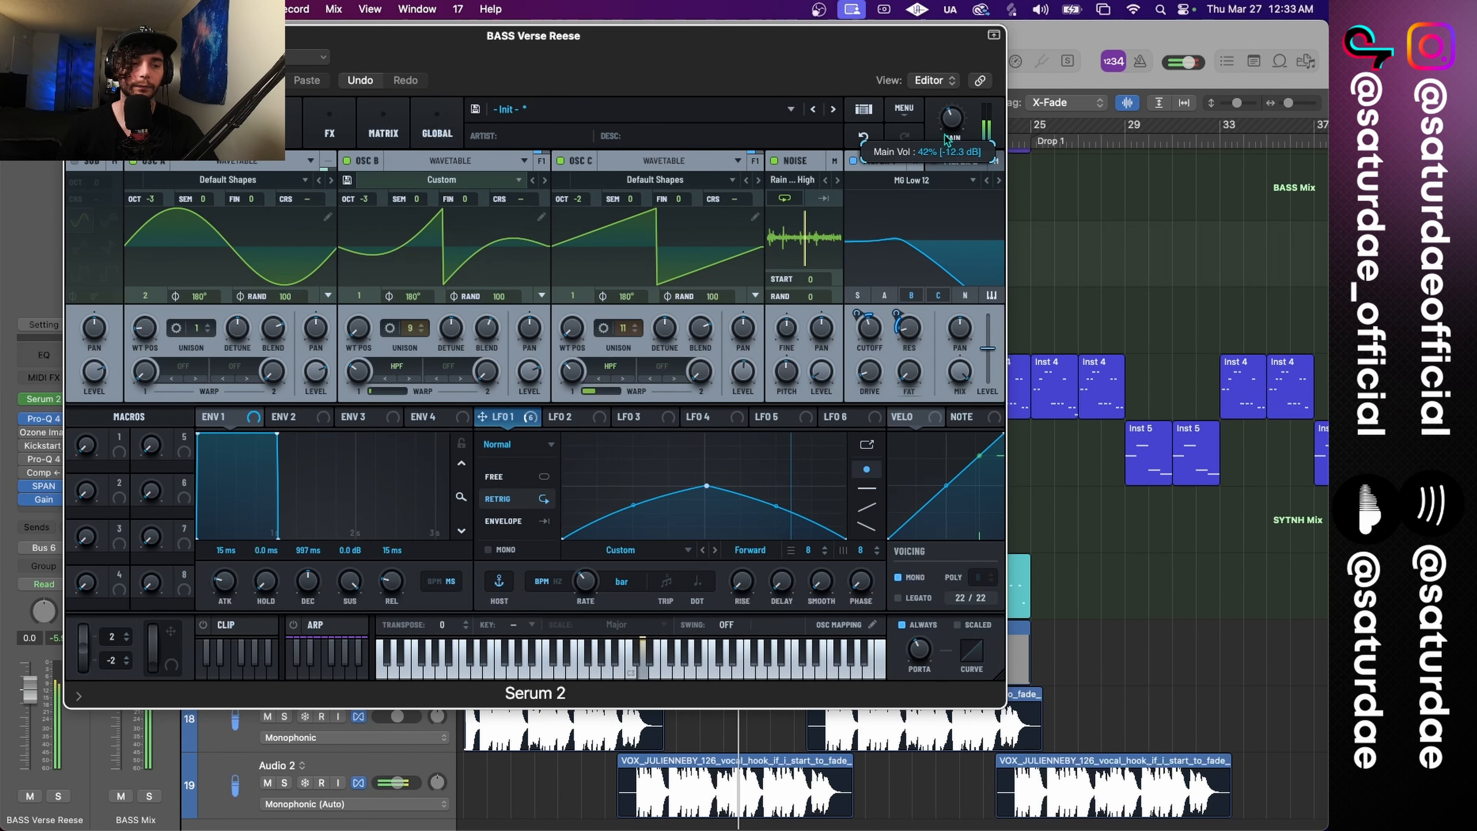
Step: Open the first Pro-Q 4 on the BASS Verse Reese channel and move its window clear of the synth's controls
{"action": "left_click", "coordinate": [40, 420]}
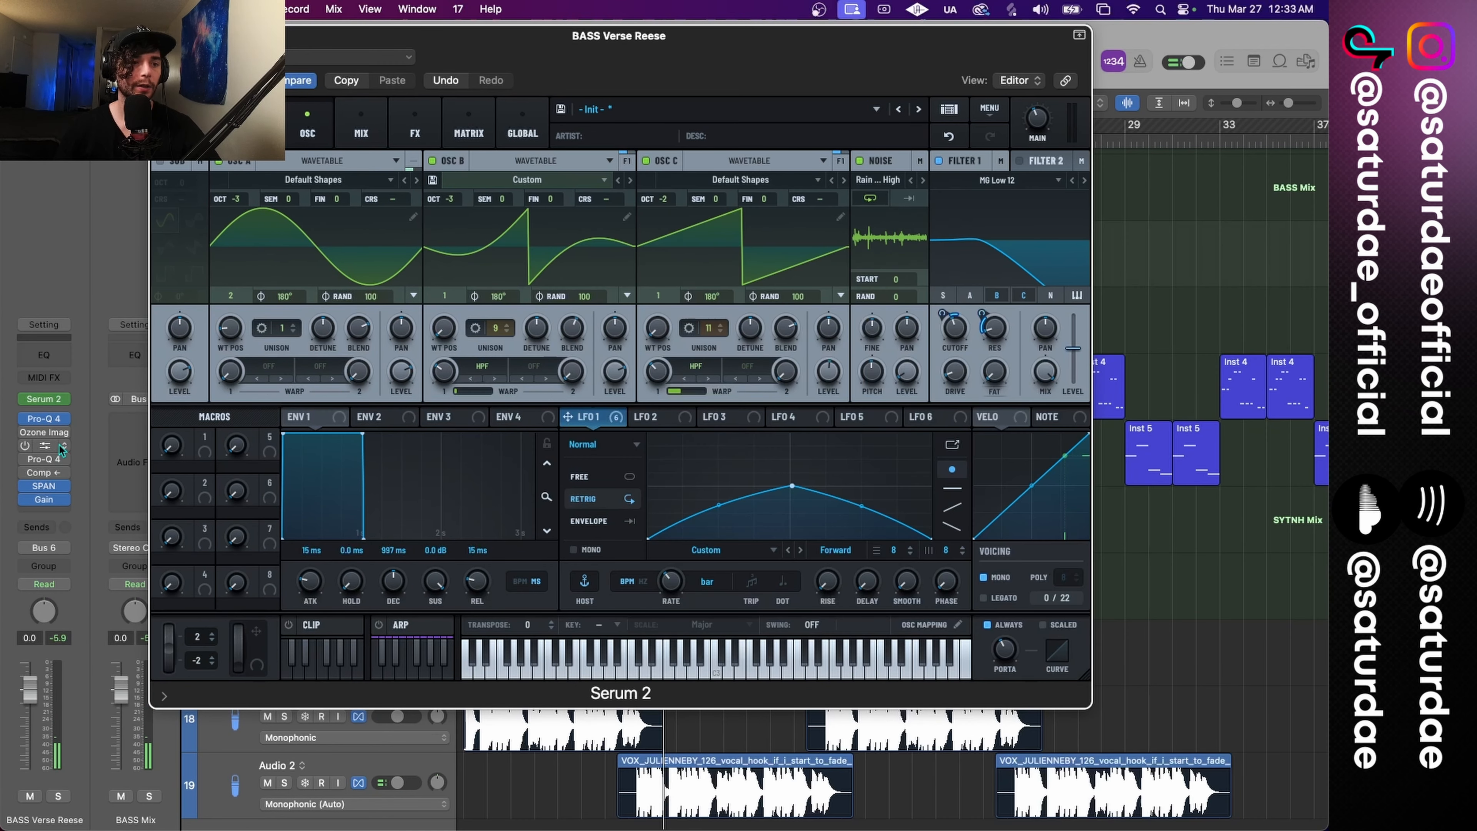
{"action": "left_click", "coordinate": [43, 420]}
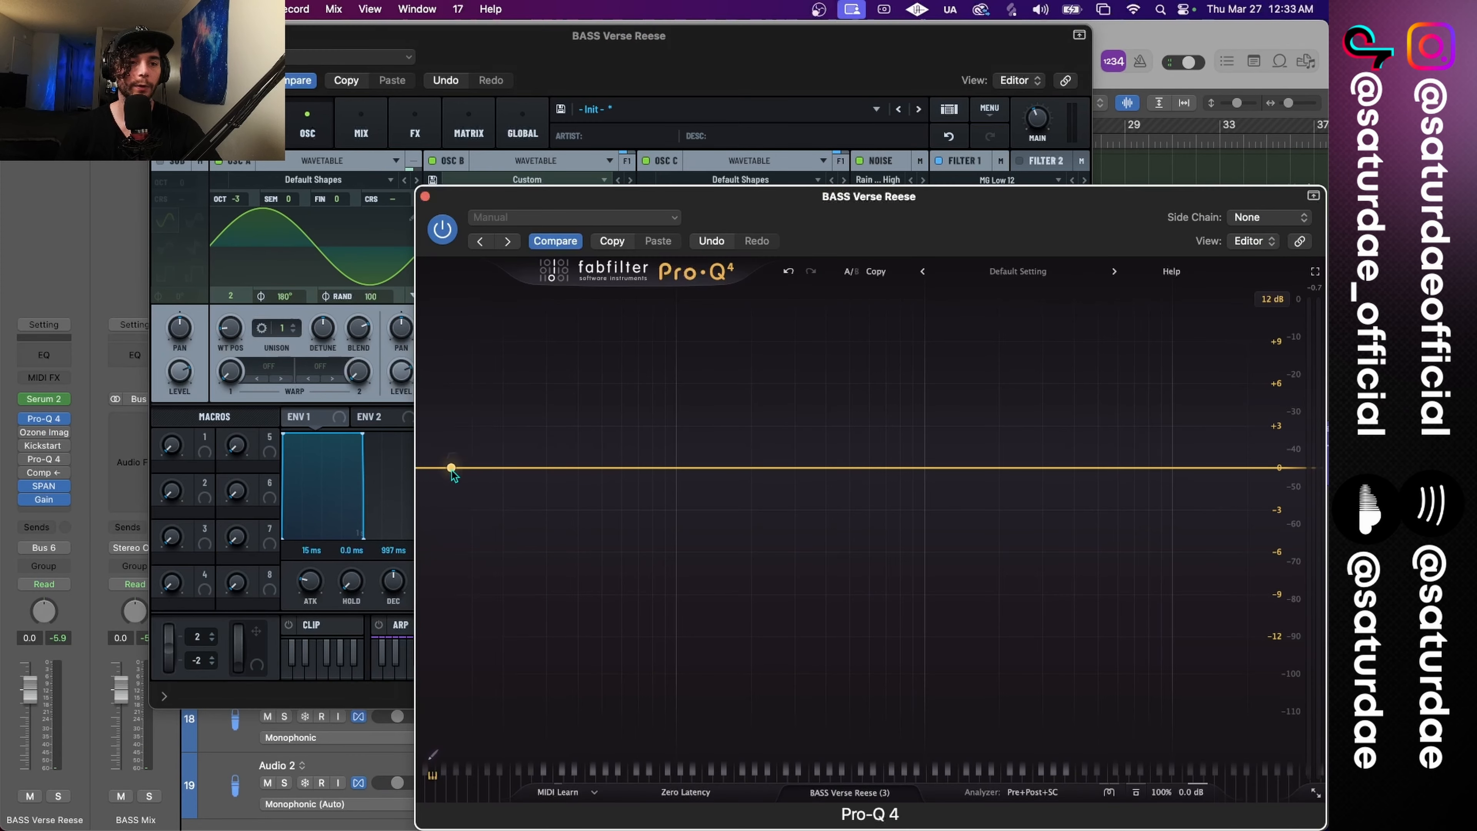
{"action": "left_click_drag", "start_coordinate": [936, 225], "coordinate": [800, 288]}
Step: Review Serum 2's oscillators, mixer routing and main effects chain
{"action": "left_click", "coordinate": [359, 133]}
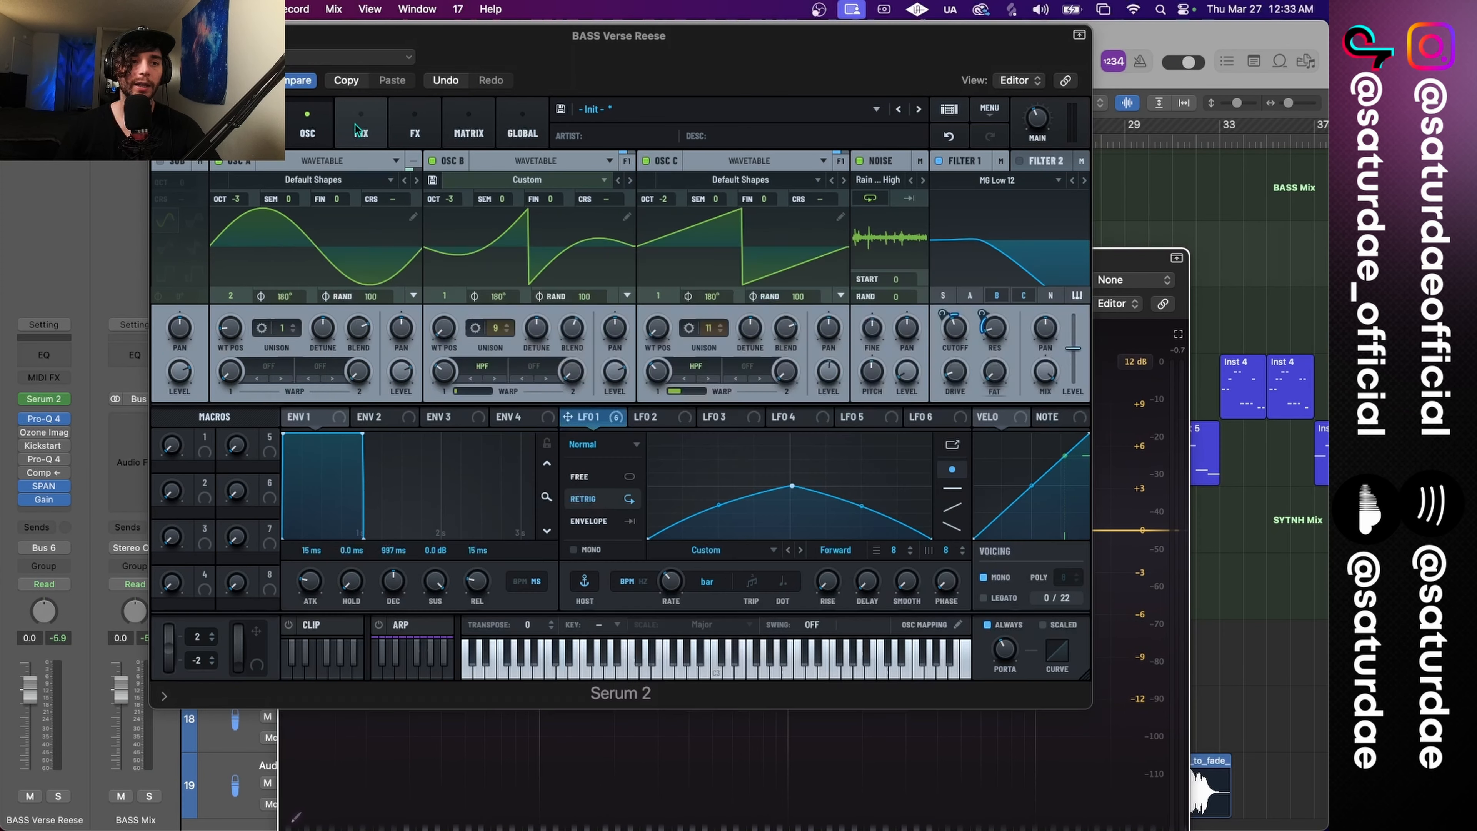
{"action": "left_click", "coordinate": [414, 133]}
{"action": "left_click", "coordinate": [361, 133]}
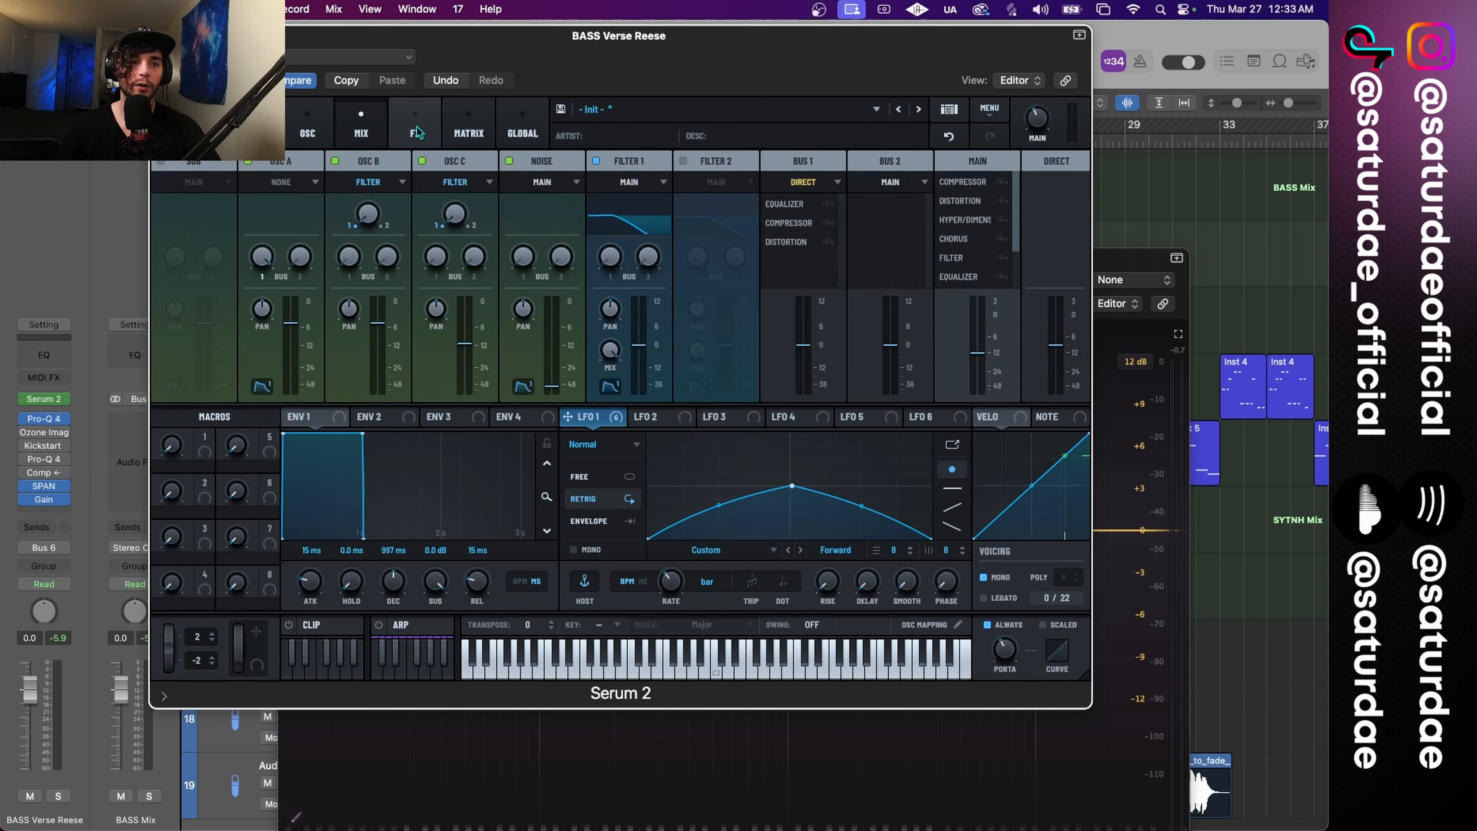
{"action": "left_click", "coordinate": [414, 133]}
{"action": "left_click", "coordinate": [309, 133]}
{"action": "left_click", "coordinate": [362, 133]}
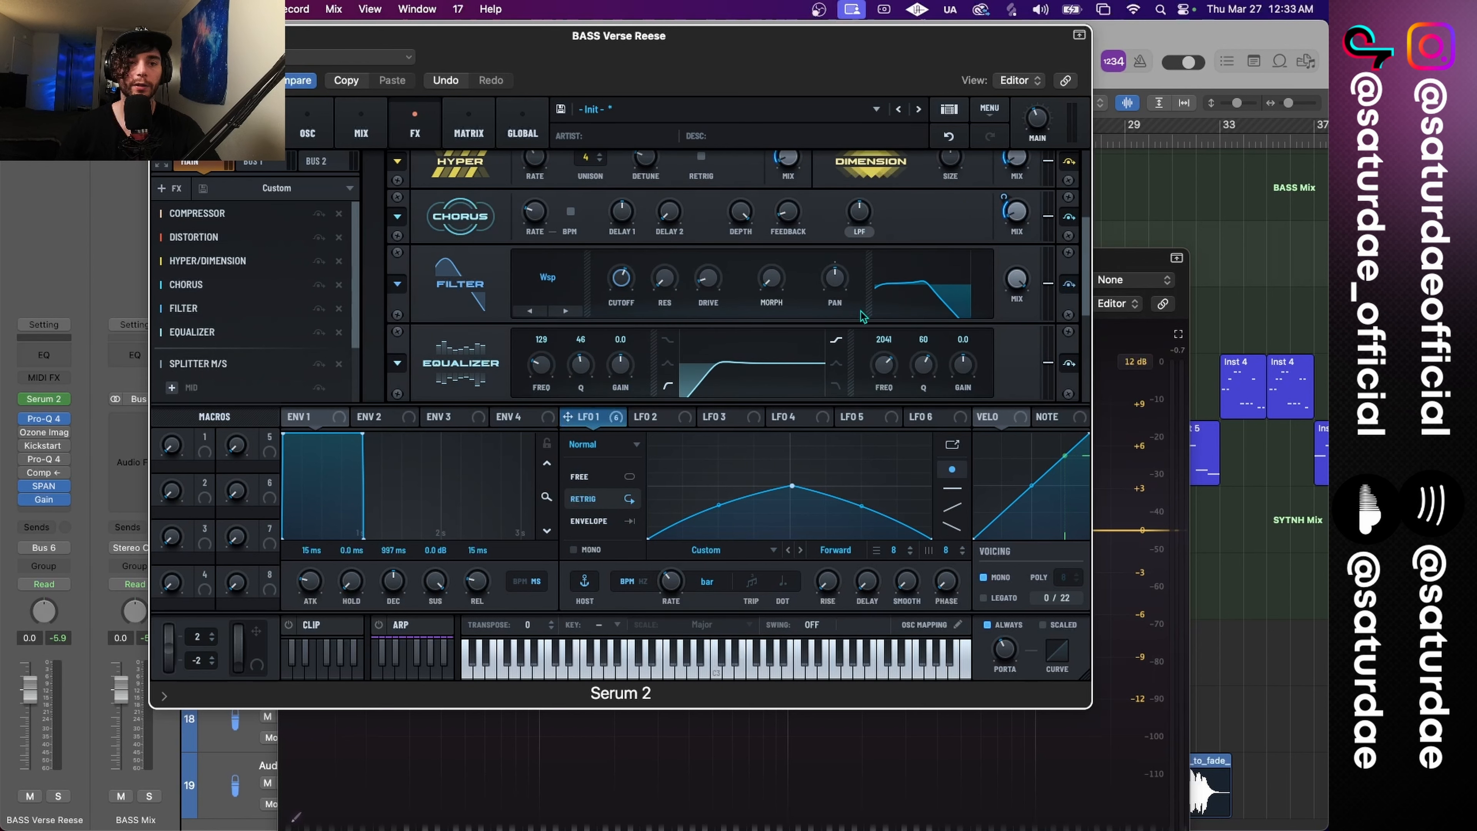
{"action": "left_click", "coordinate": [308, 133]}
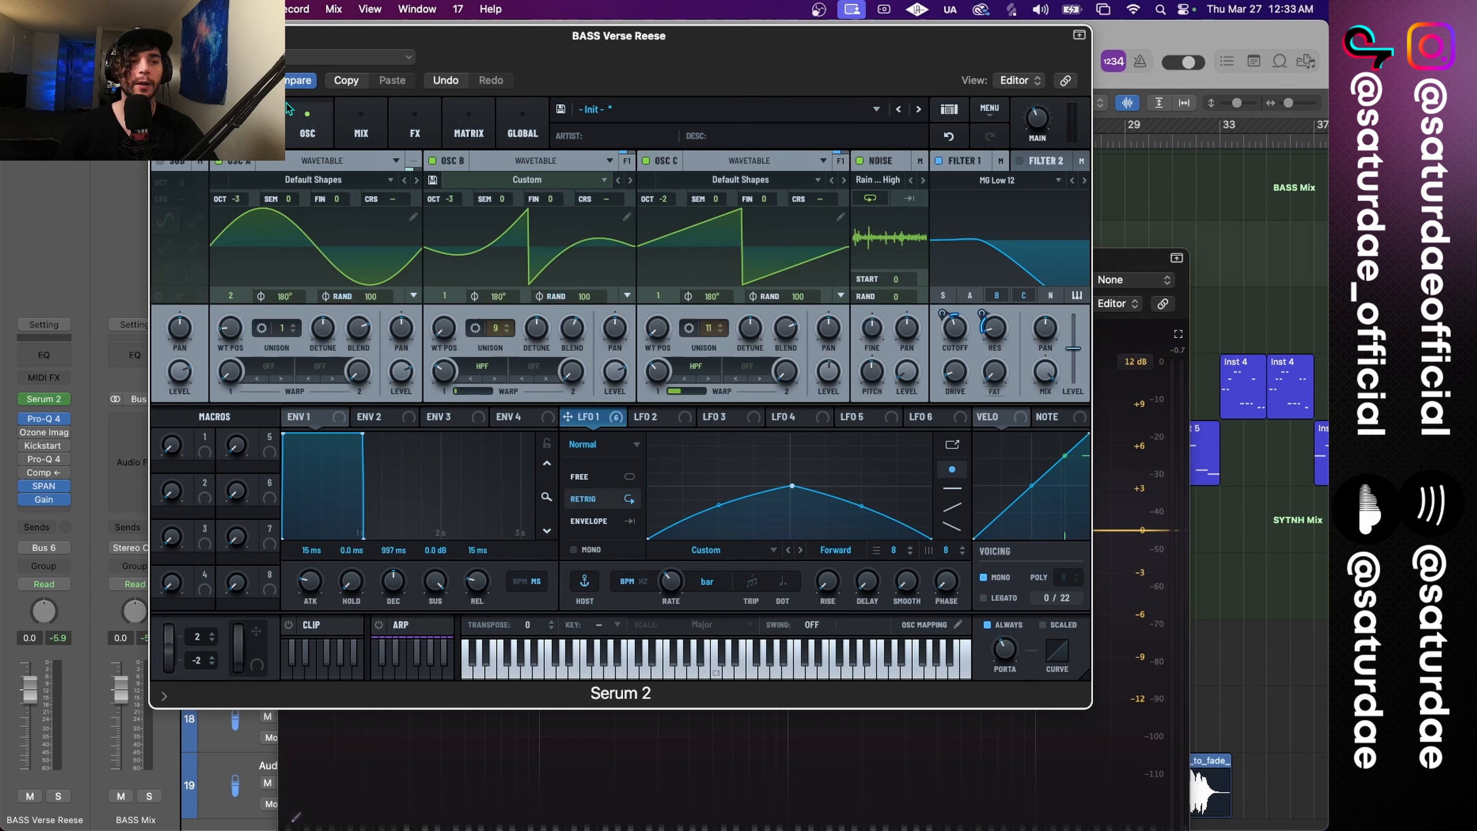
Step: Close Serum 2, start playback and add a 12 dB/oct low cut at about 28 Hz in Pro-Q 4
{"action": "left_click", "coordinate": [159, 35]}
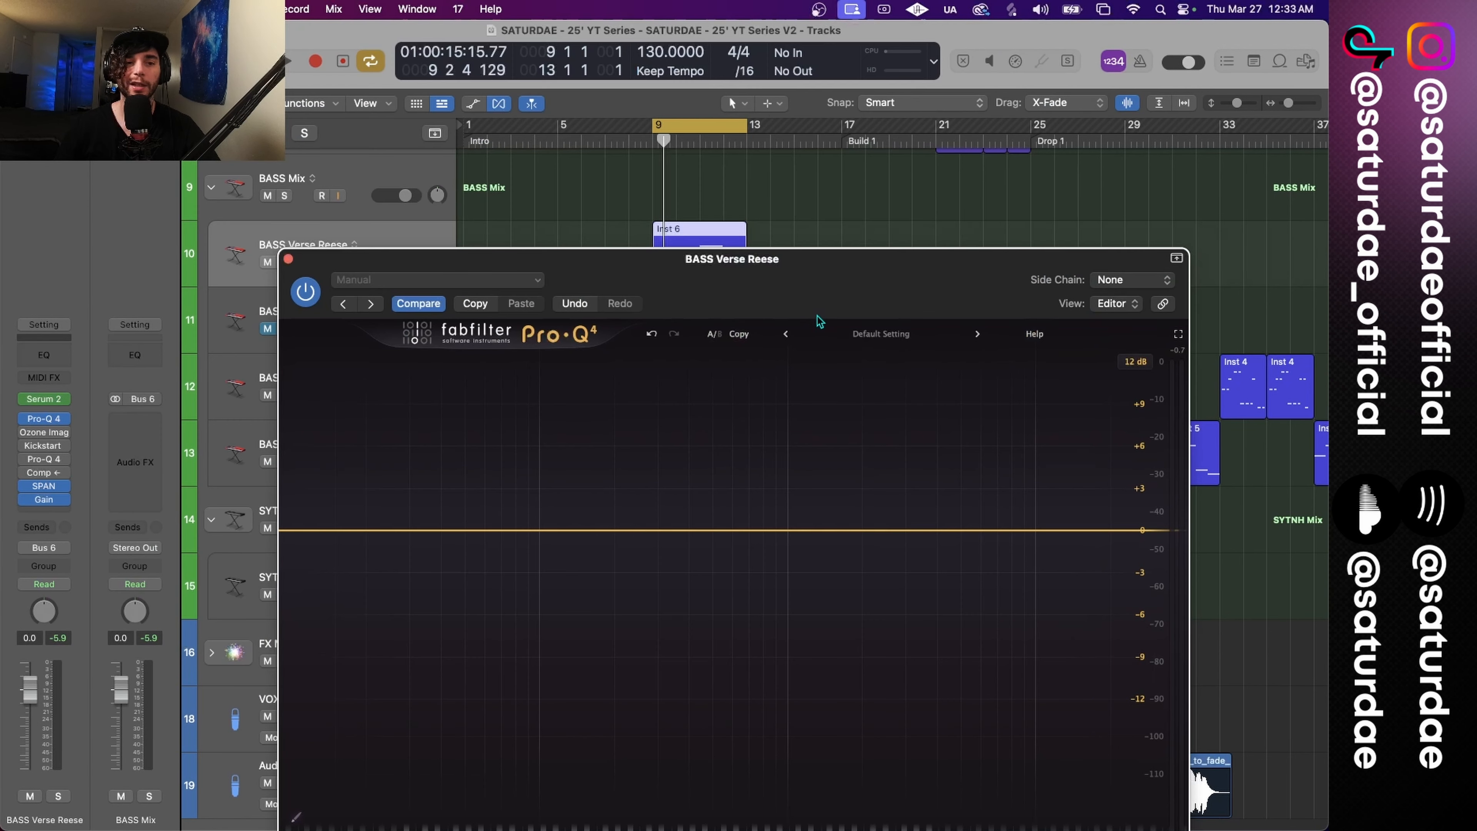
{"action": "left_click_drag", "start_coordinate": [821, 295], "coordinate": [827, 188]}
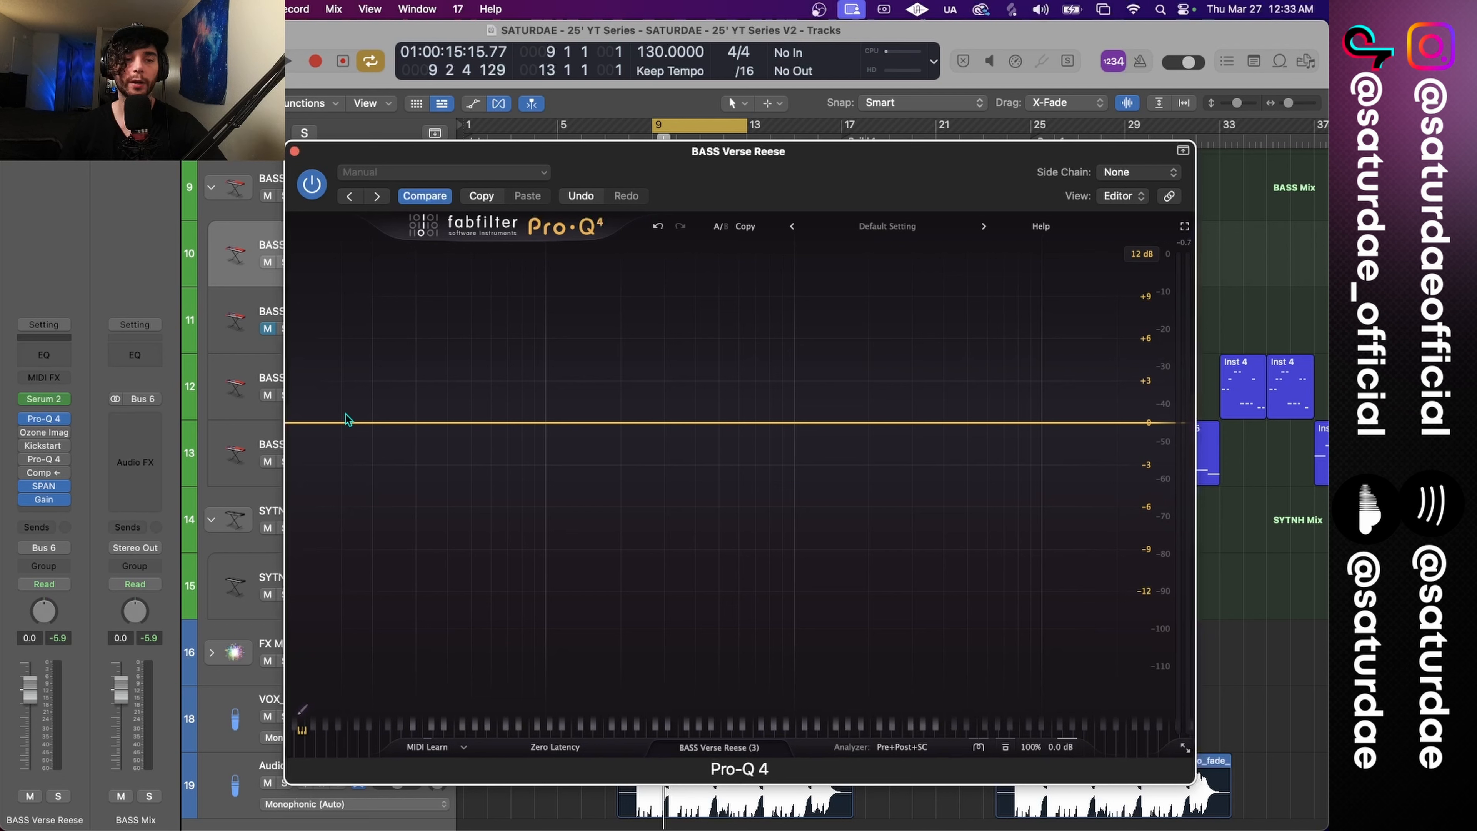
{"action": "key", "text": "space"}
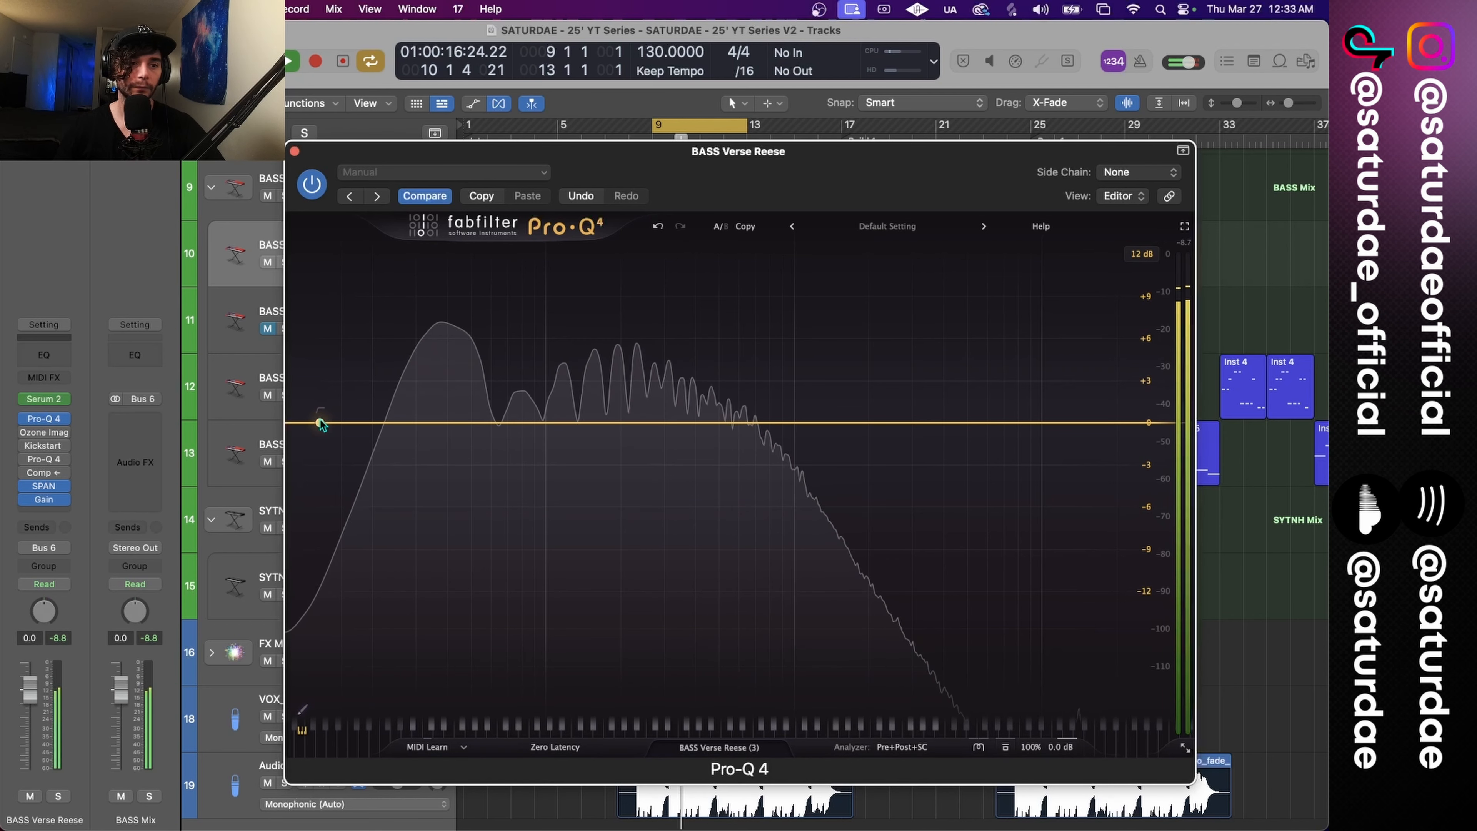
{"action": "left_click", "coordinate": [322, 424]}
{"action": "left_click_drag", "start_coordinate": [322, 424], "coordinate": [409, 424]}
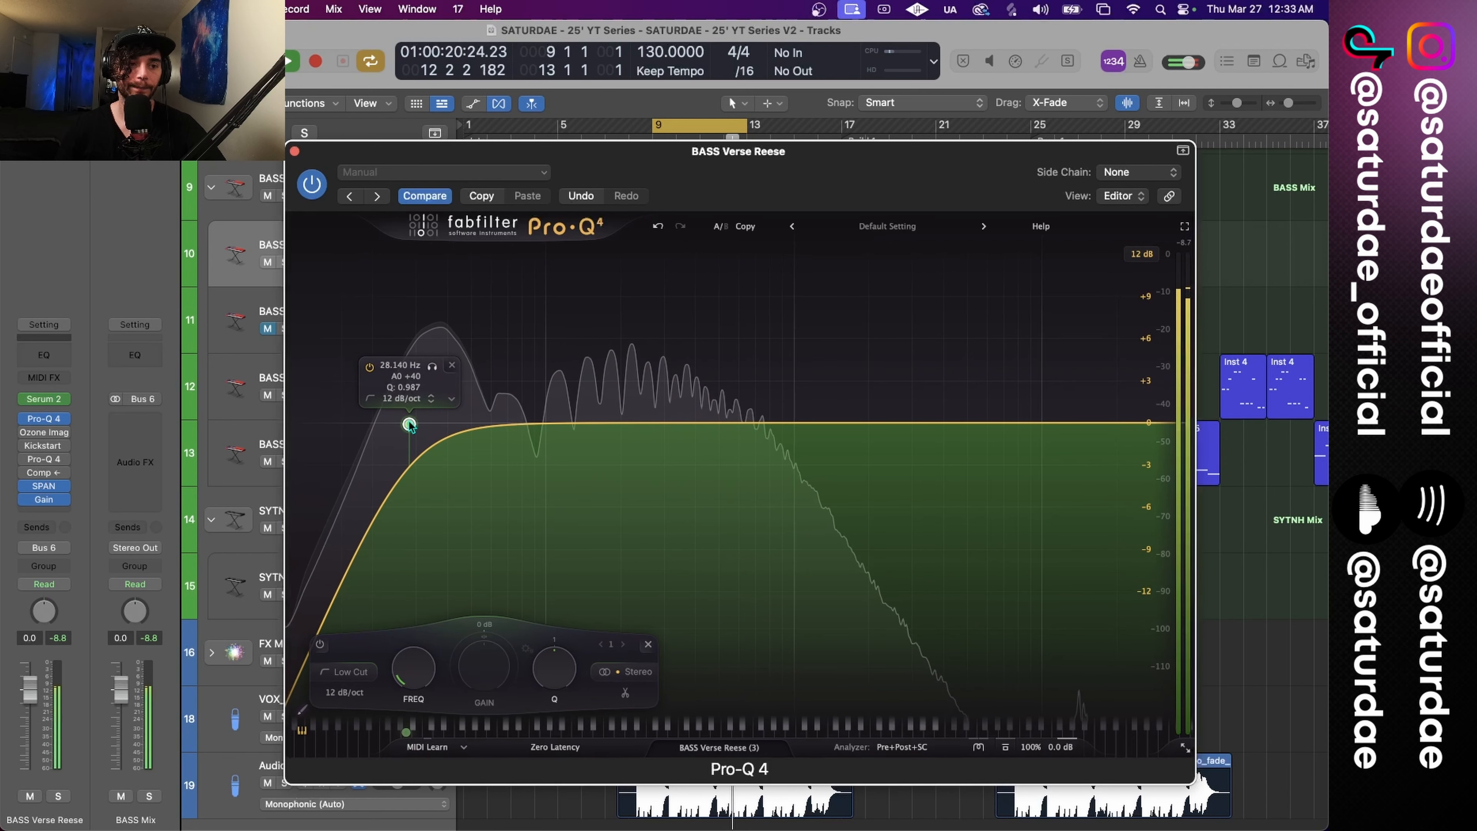
Step: Solo the BASS Verse Reese track and audition the low cut band on its own
{"action": "left_click", "coordinate": [280, 262]}
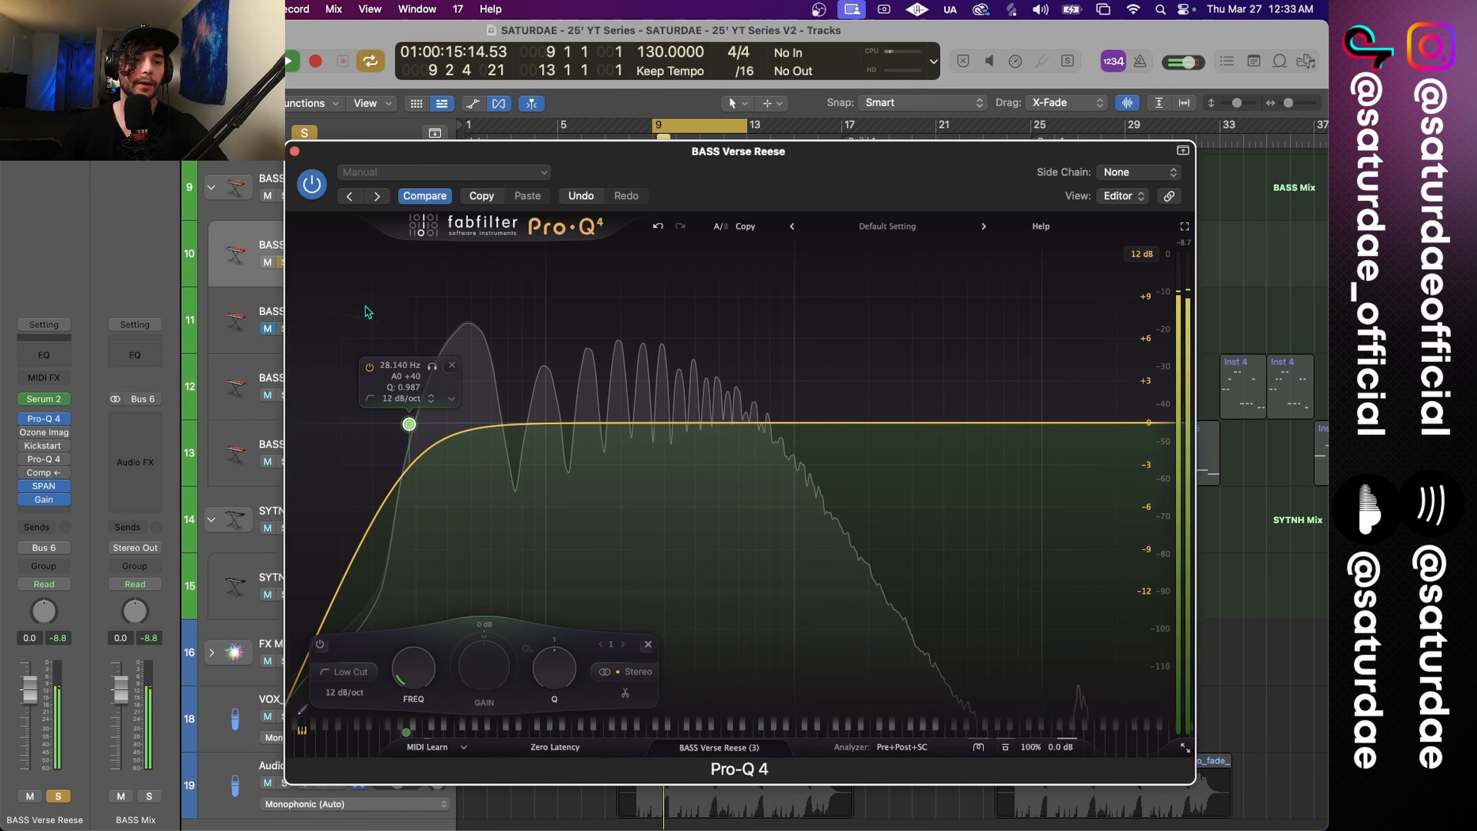
{"action": "left_click", "coordinate": [433, 367]}
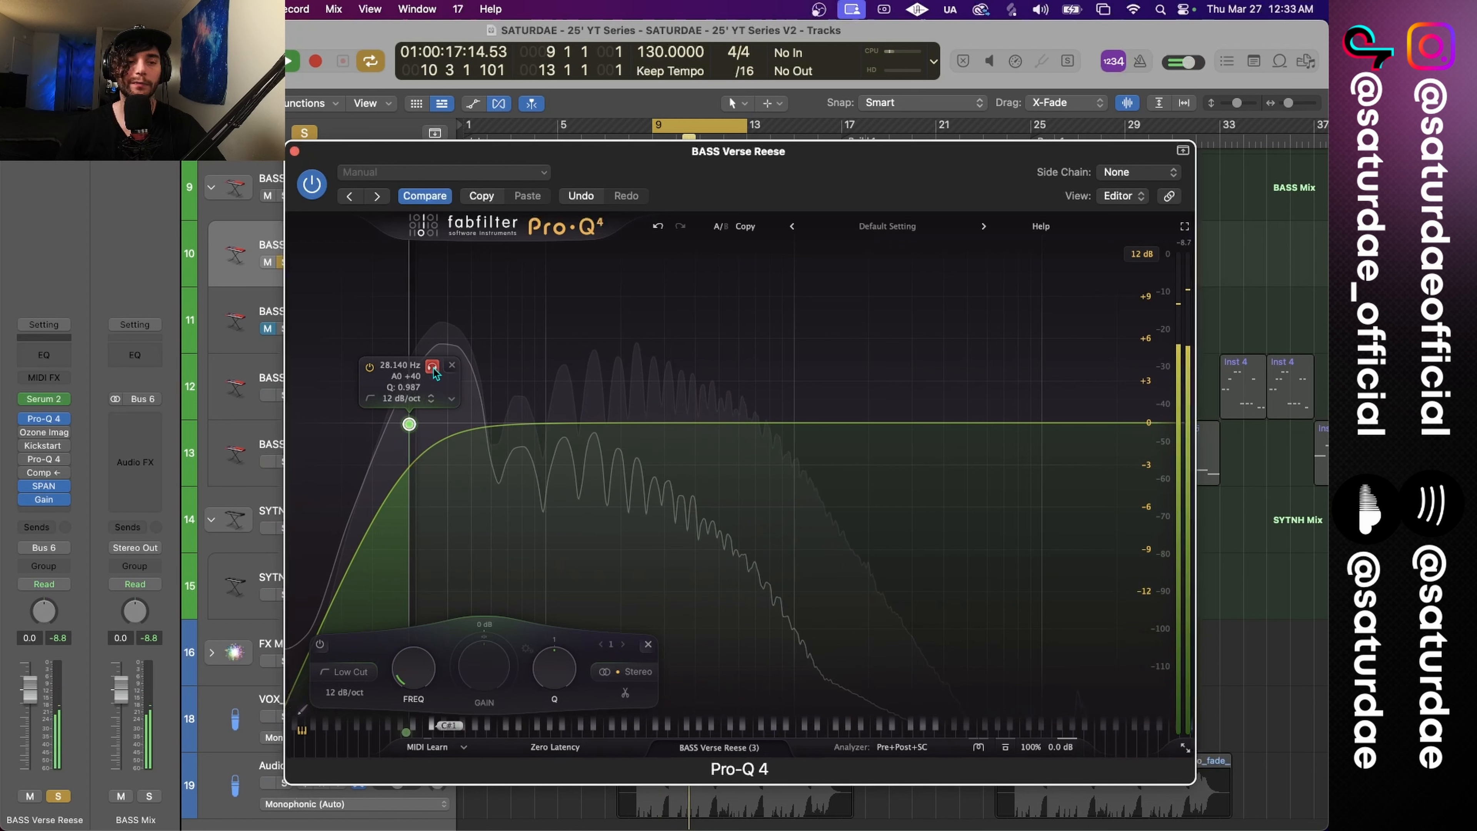
{"action": "left_click_drag", "start_coordinate": [434, 372], "coordinate": [431, 372]}
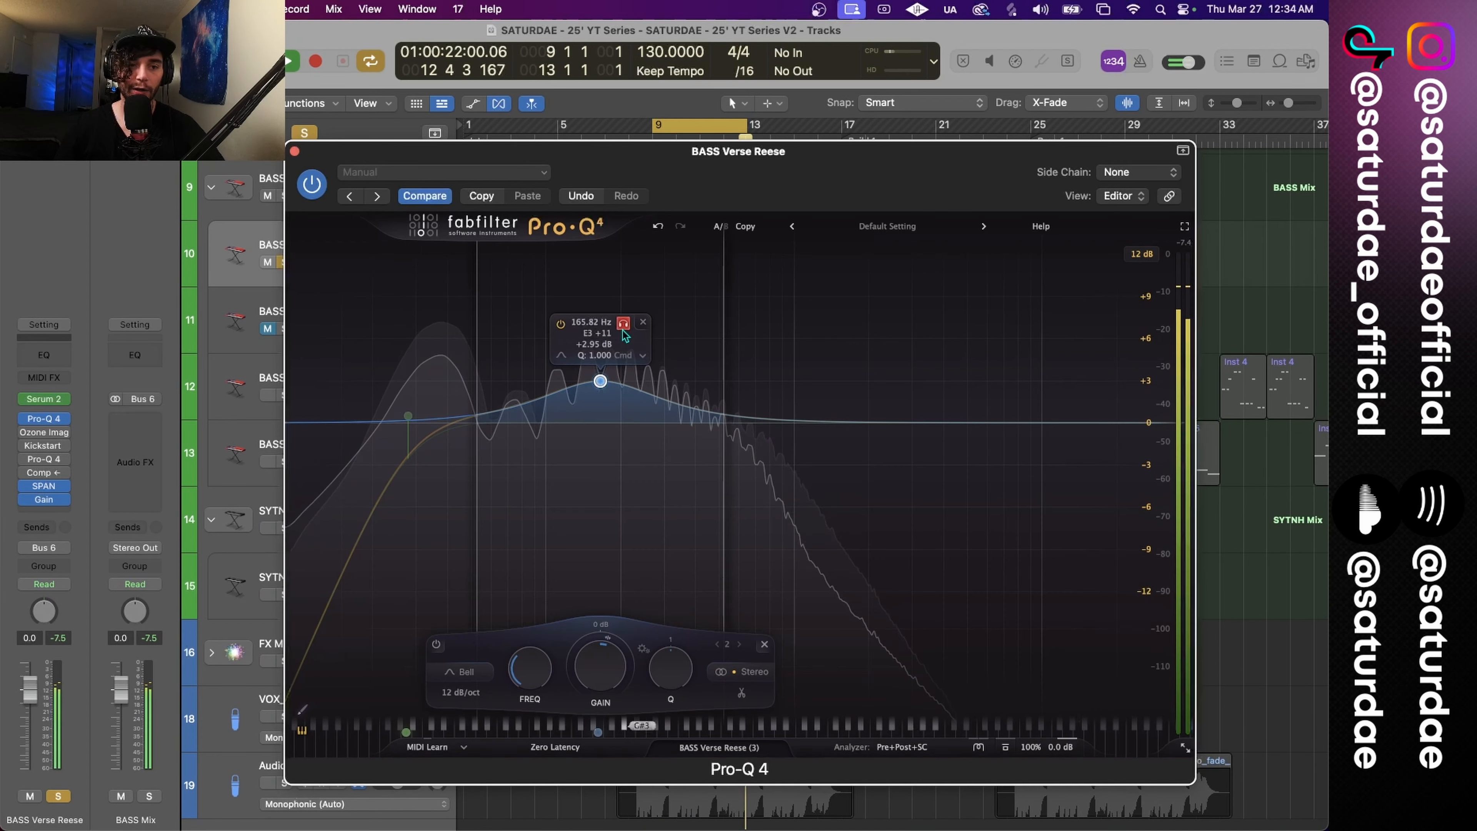
Step: Place a dynamic bell cut at about 220 Hz and add another bell band at about 139 Hz
{"action": "left_click_drag", "start_coordinate": [628, 335], "coordinate": [631, 423]}
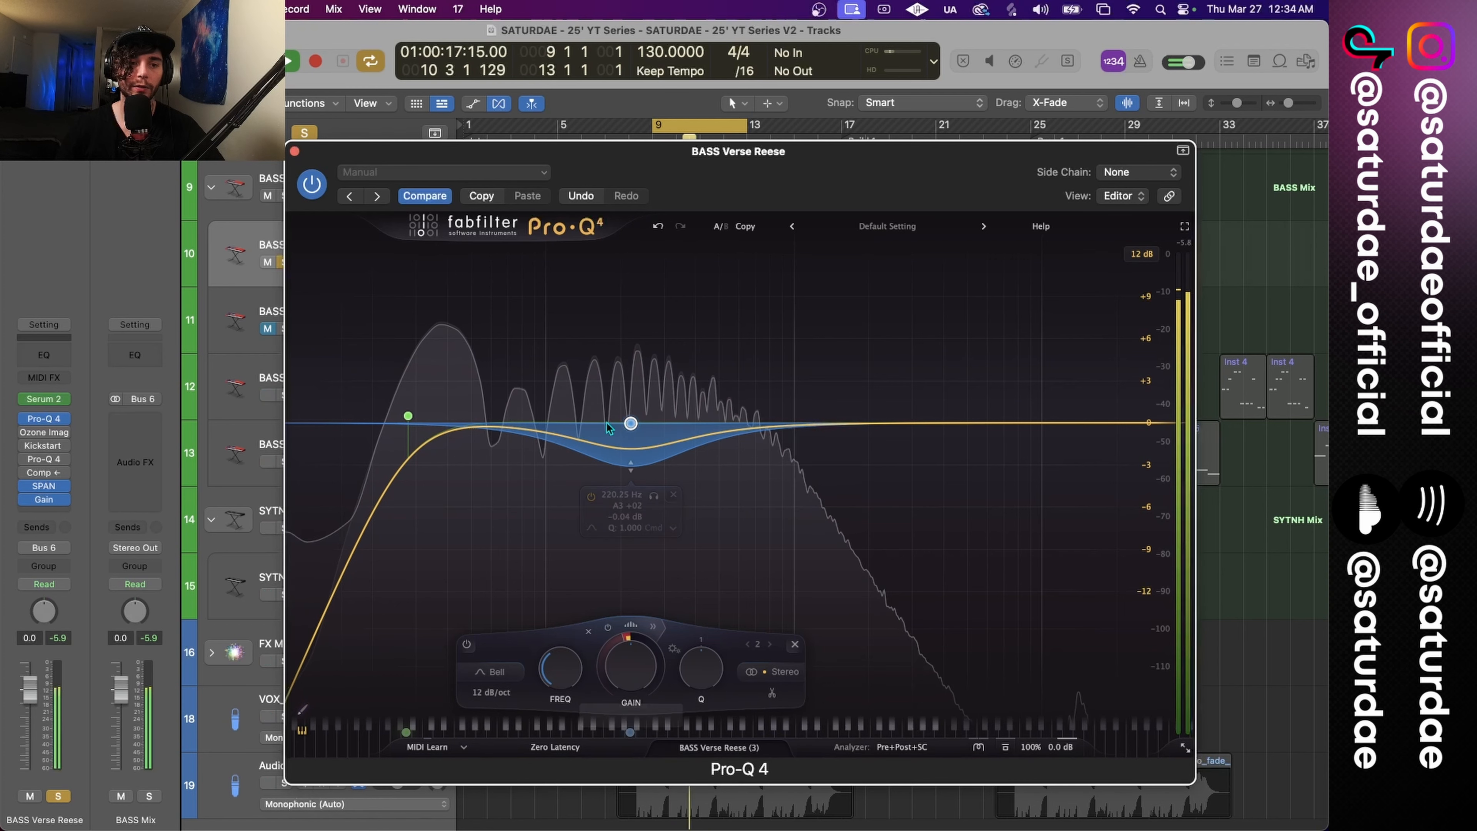
{"action": "left_click", "coordinate": [582, 419]}
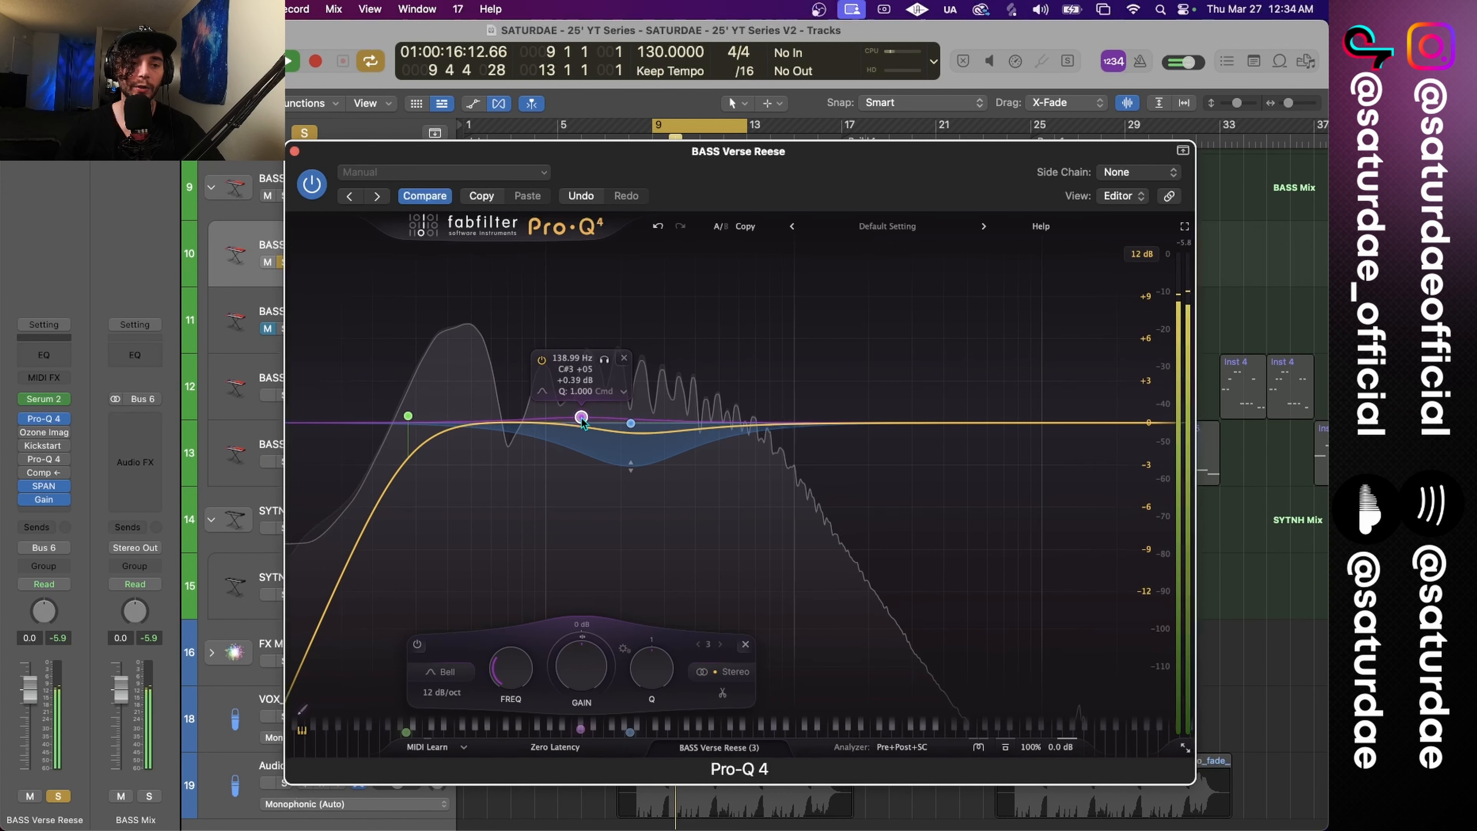
Step: Boost the bell band by about 2.3 dB near 133 Hz, narrow its Q to about 2.1 and audition it while shifting it slightly lower
{"action": "left_click_drag", "start_coordinate": [579, 395], "coordinate": [579, 392]}
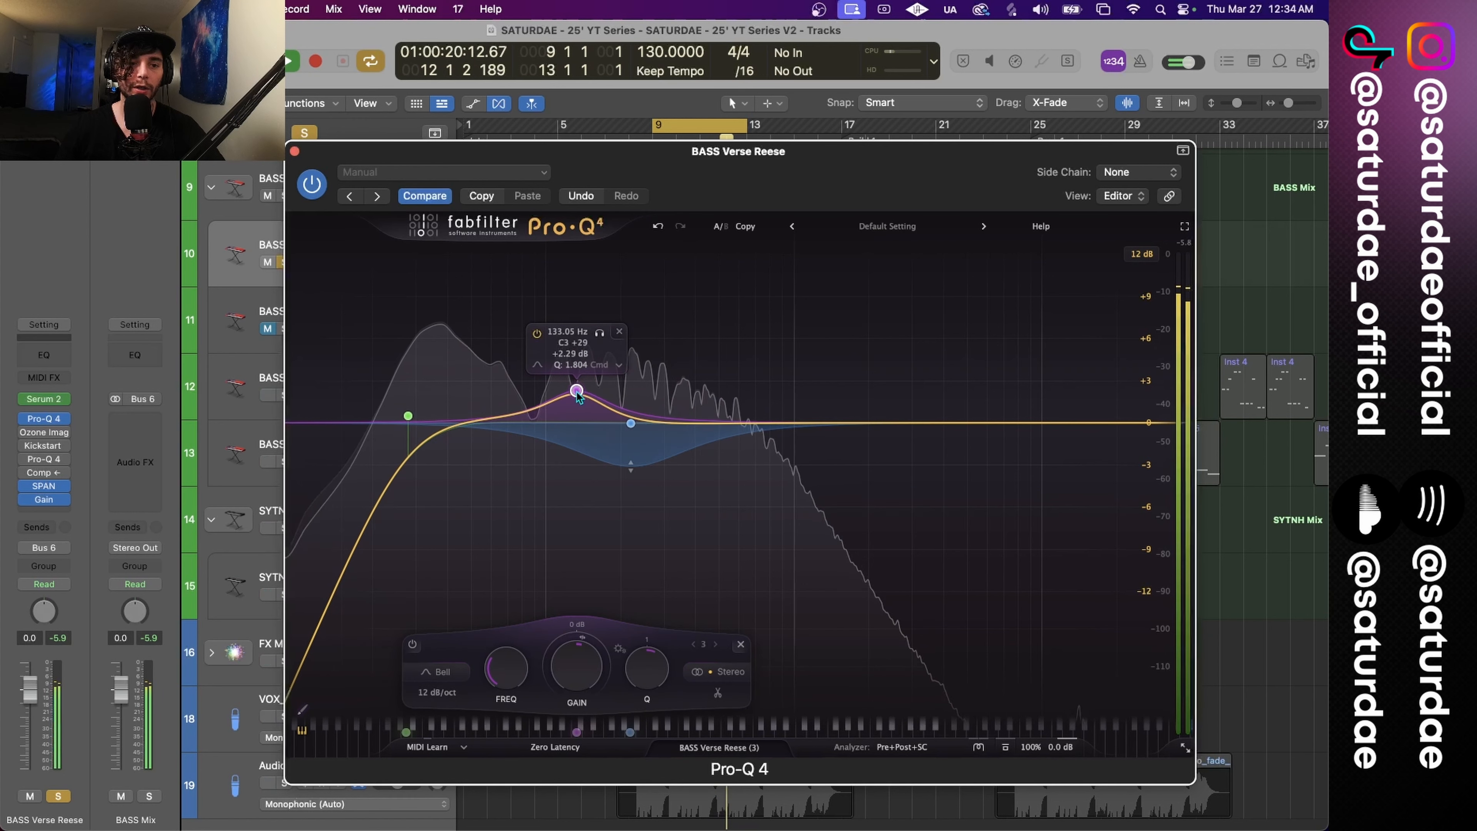
{"action": "left_click", "coordinate": [600, 333]}
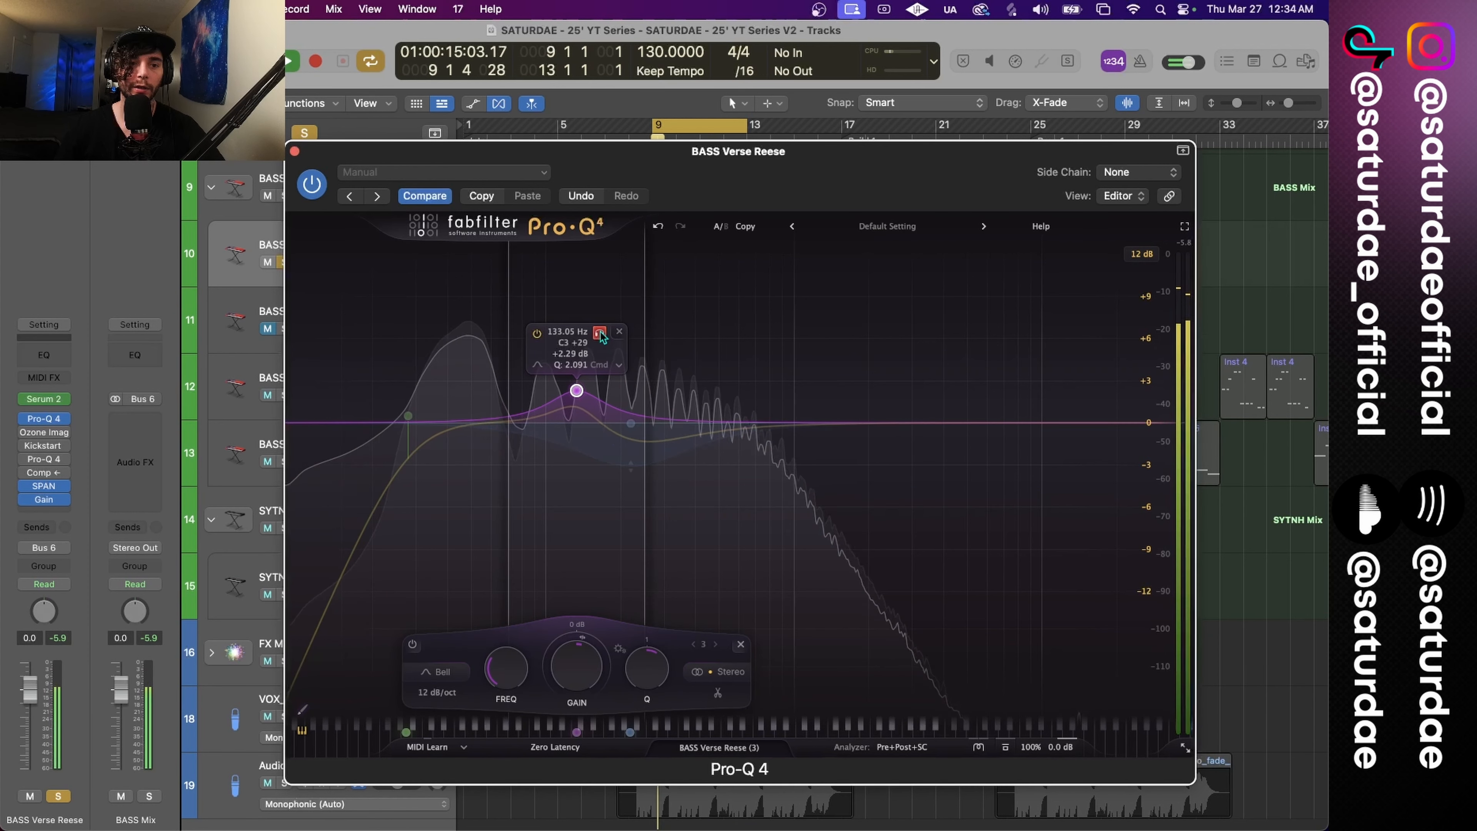
{"action": "left_click_drag", "start_coordinate": [601, 336], "coordinate": [593, 336]}
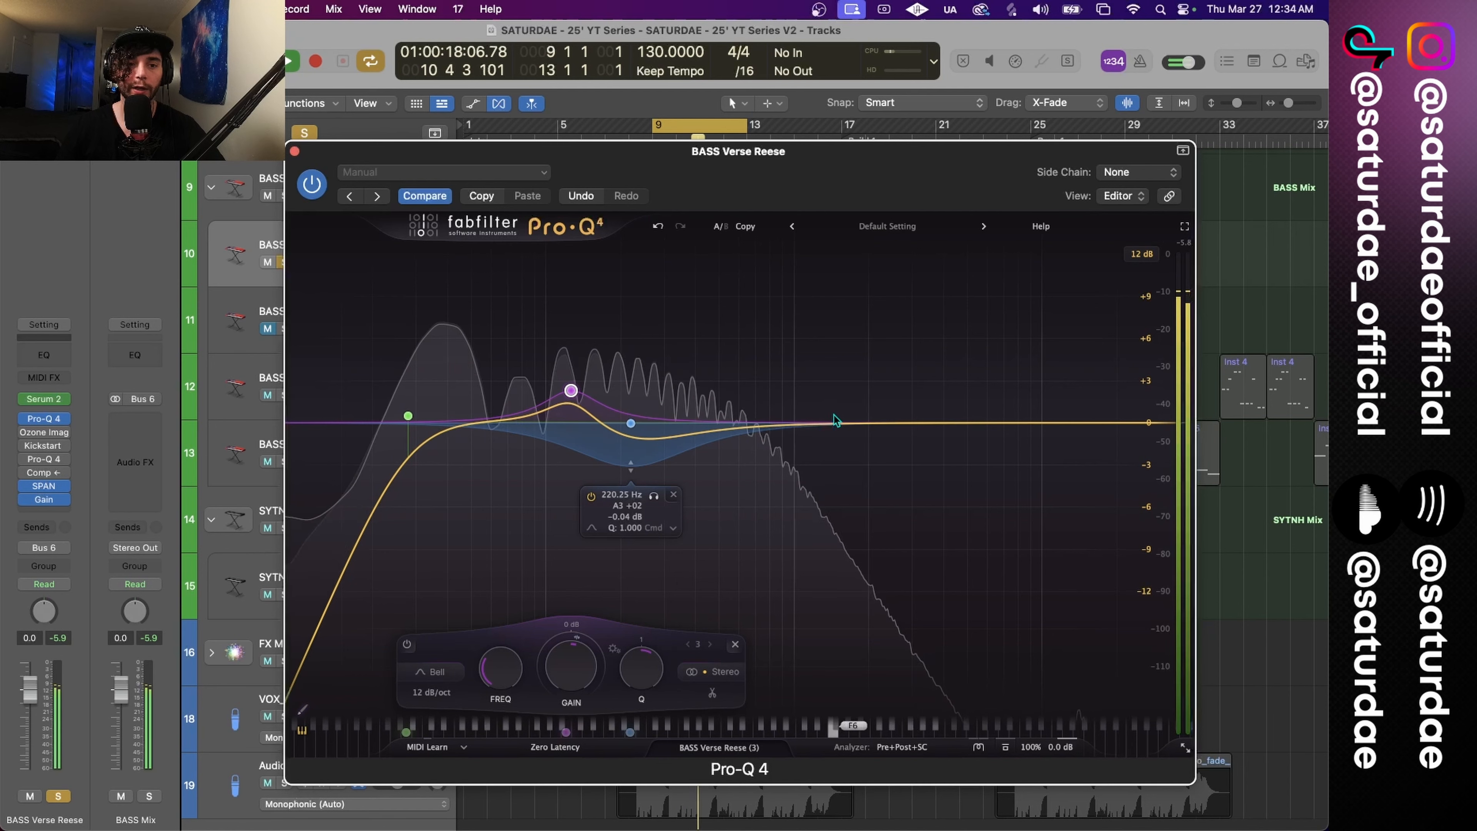
Step: Add a 12 dB/oct high cut at about 1080 Hz and compare the bass with the whole EQ bypassed
{"action": "left_click", "coordinate": [1097, 422]}
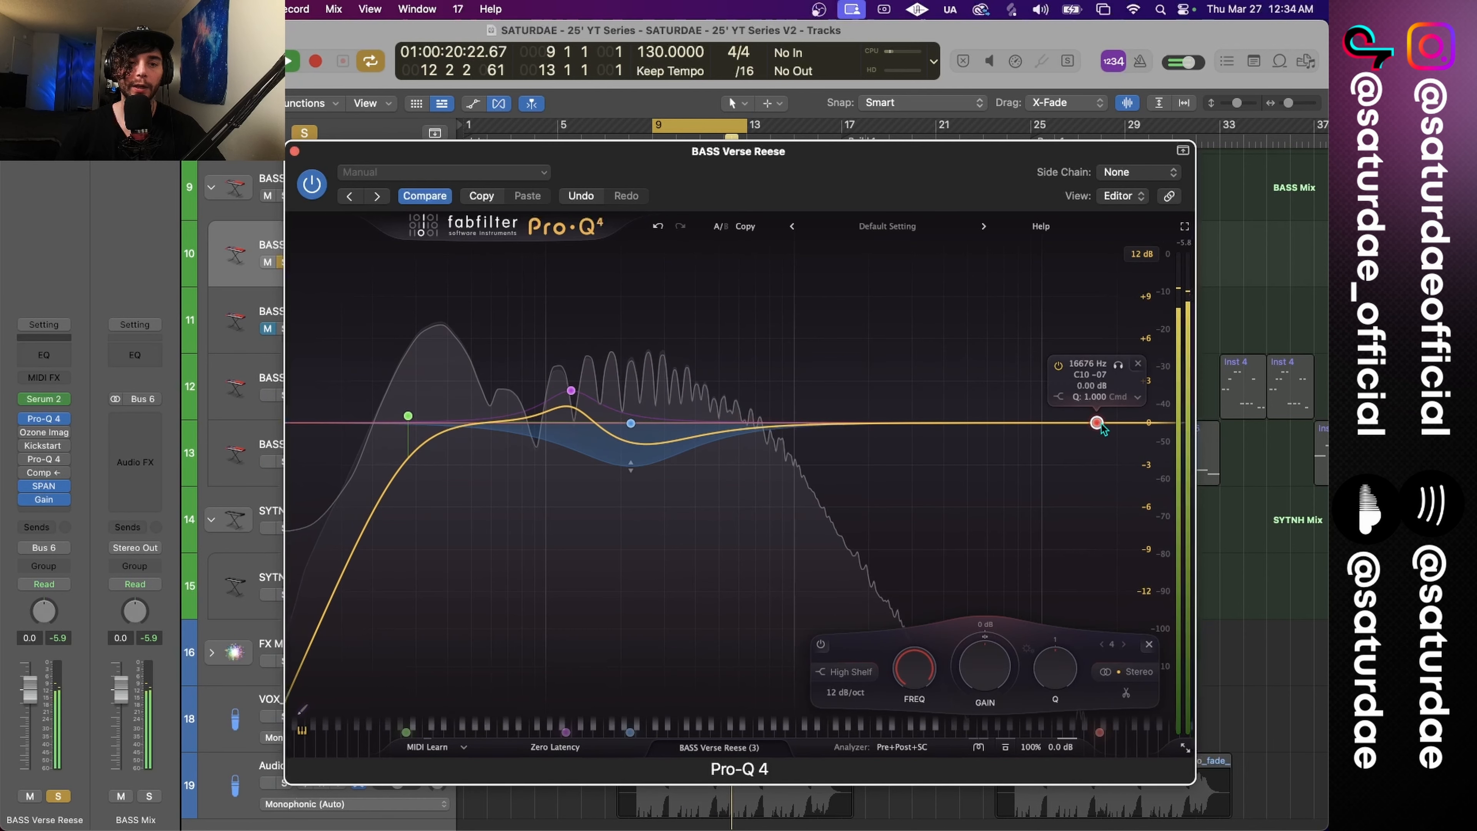
{"action": "left_click", "coordinate": [1139, 365]}
{"action": "left_click", "coordinate": [1124, 422]}
{"action": "left_click_drag", "start_coordinate": [1120, 423], "coordinate": [803, 420]}
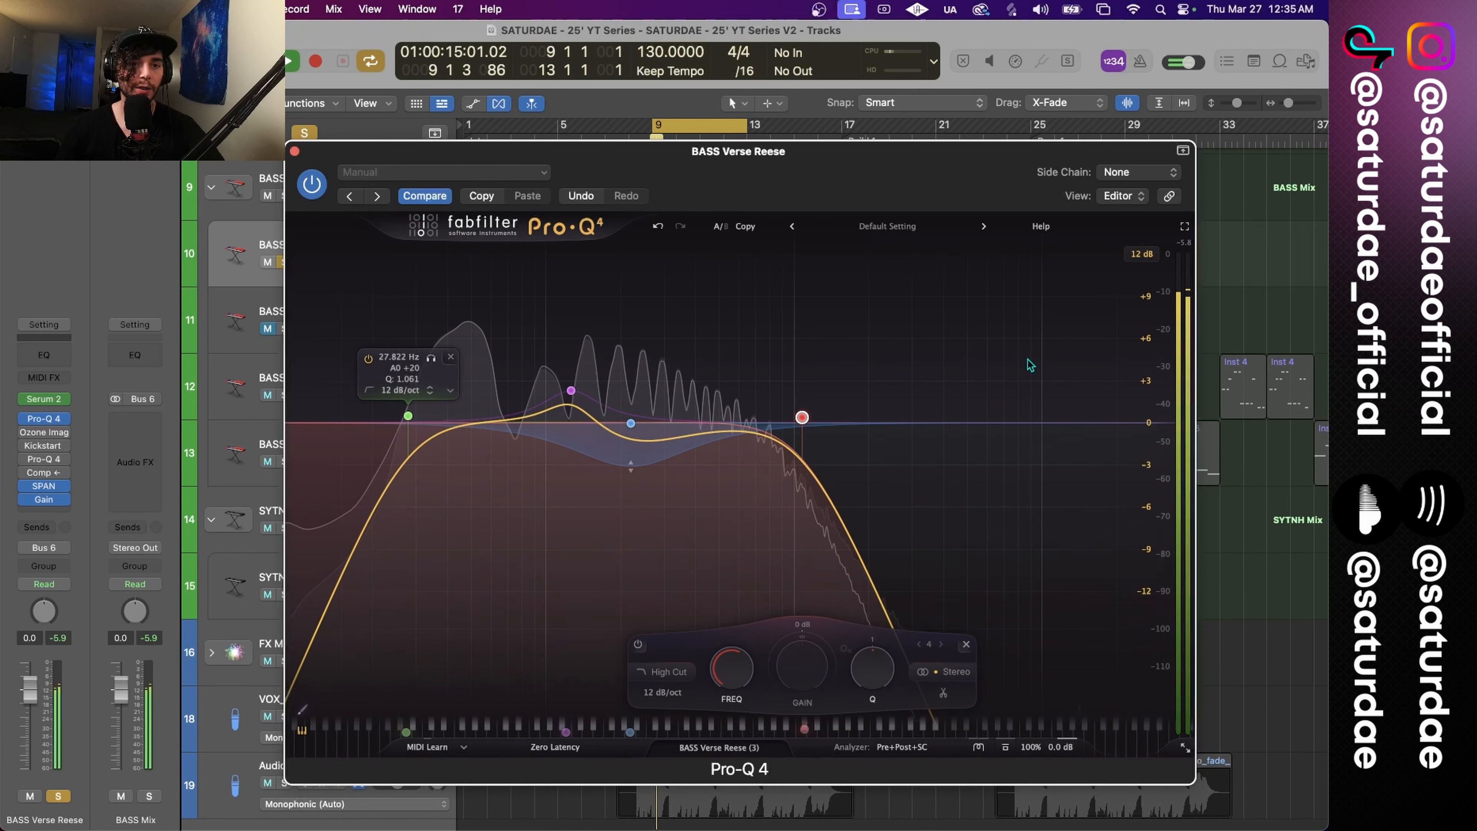
{"action": "left_click", "coordinate": [1007, 748]}
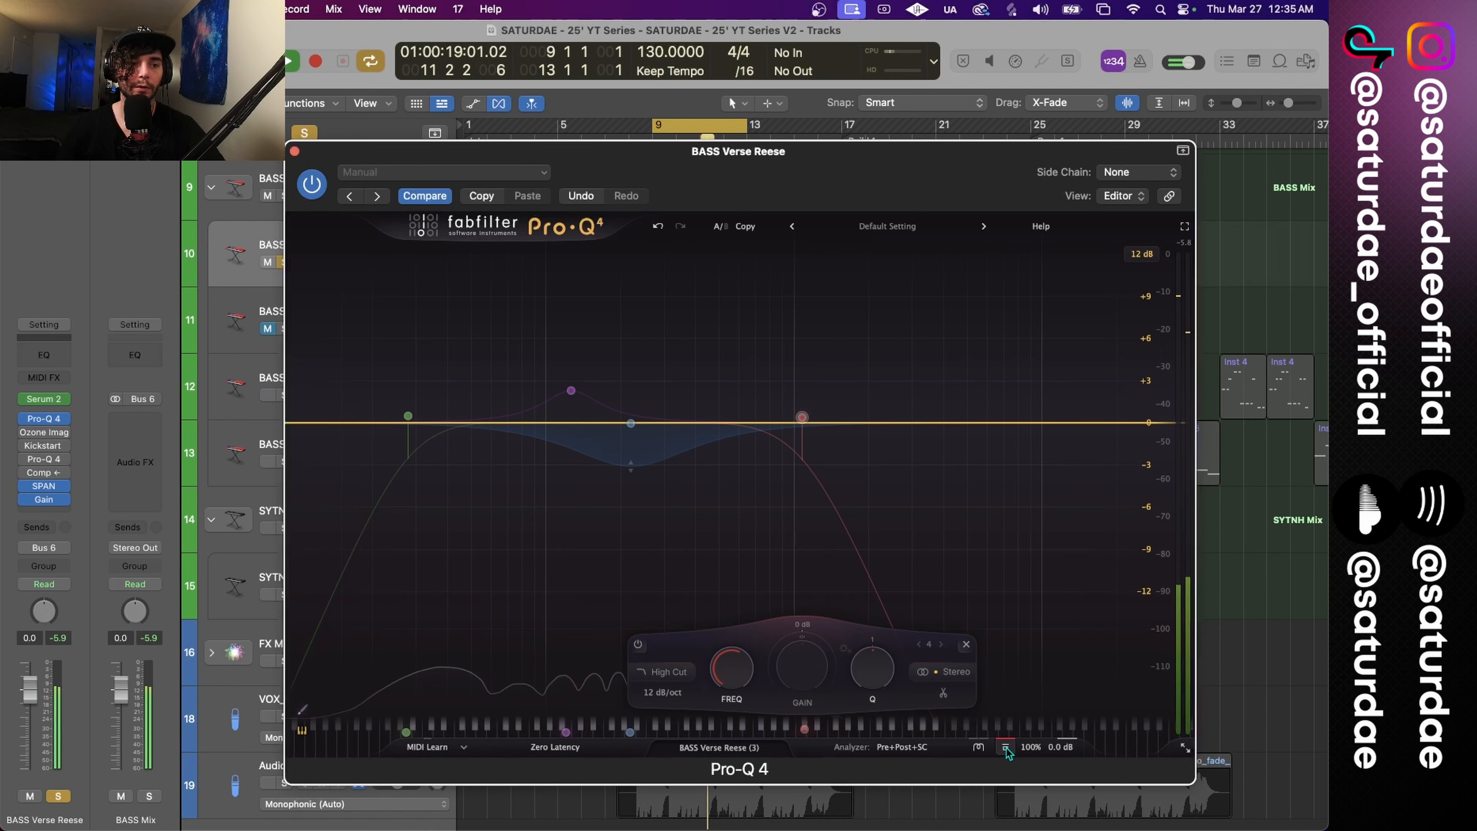
{"action": "left_click", "coordinate": [1007, 748]}
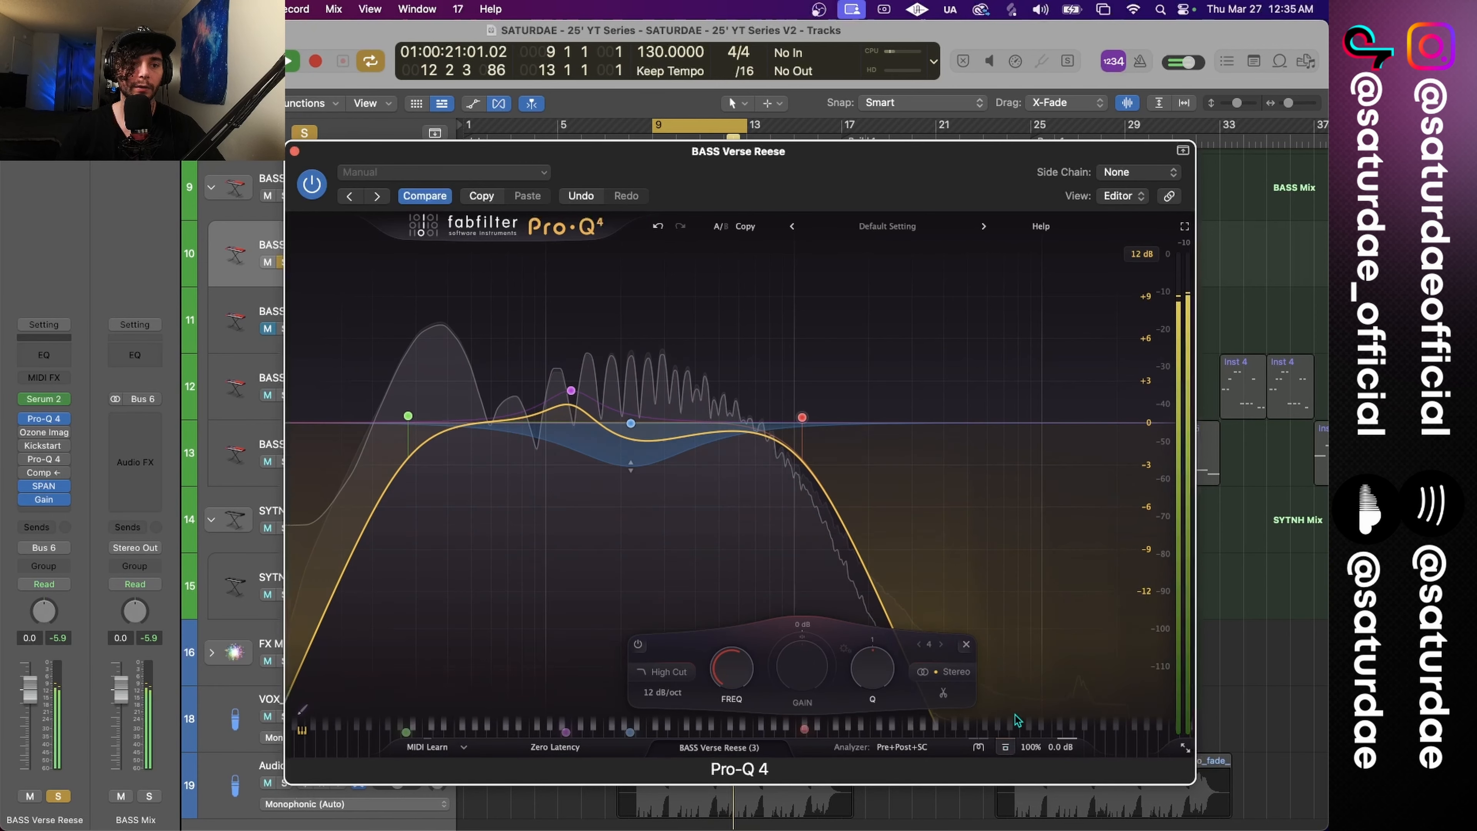
Step: Close Pro-Q 4, replace the track's Ozone Imager insert with Pro-C 2 and reposition its window
{"action": "left_click", "coordinate": [294, 151]}
{"action": "left_click", "coordinate": [58, 431]}
{"action": "mouse_move", "coordinate": [192, 584]}
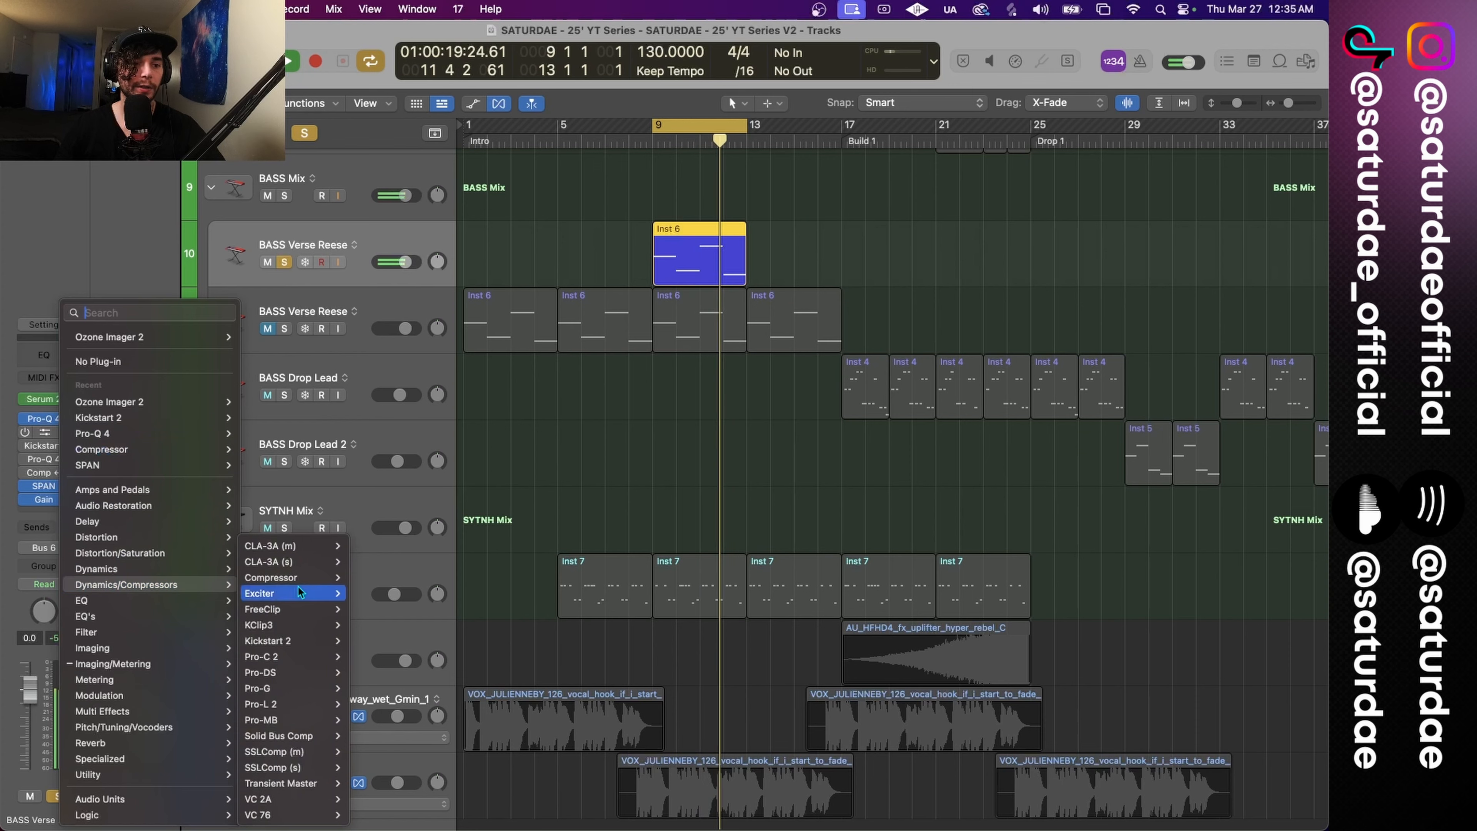
{"action": "mouse_move", "coordinate": [302, 657]}
{"action": "left_click", "coordinate": [372, 657]}
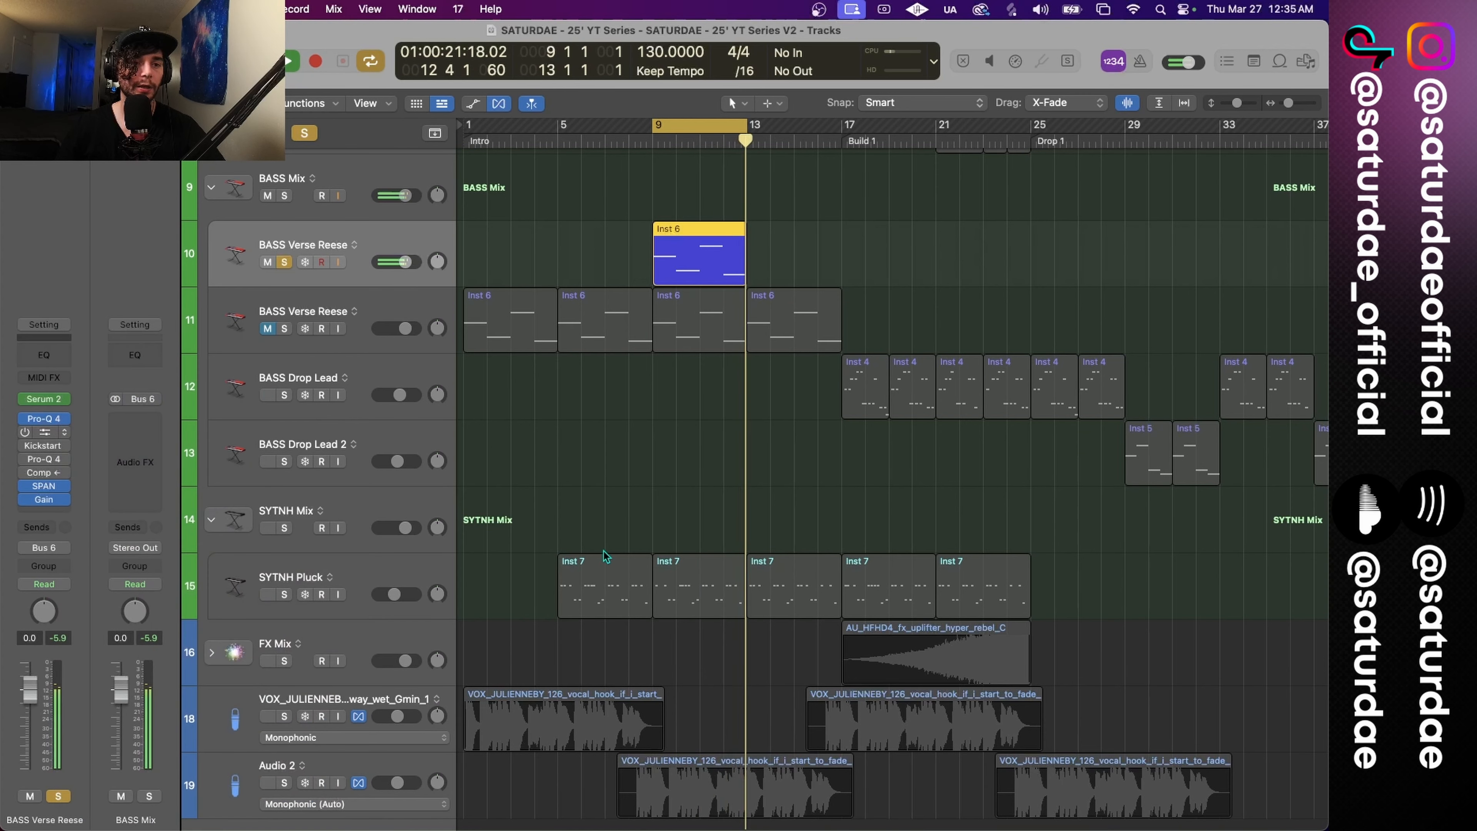
{"action": "left_click_drag", "start_coordinate": [917, 262], "coordinate": [746, 132]}
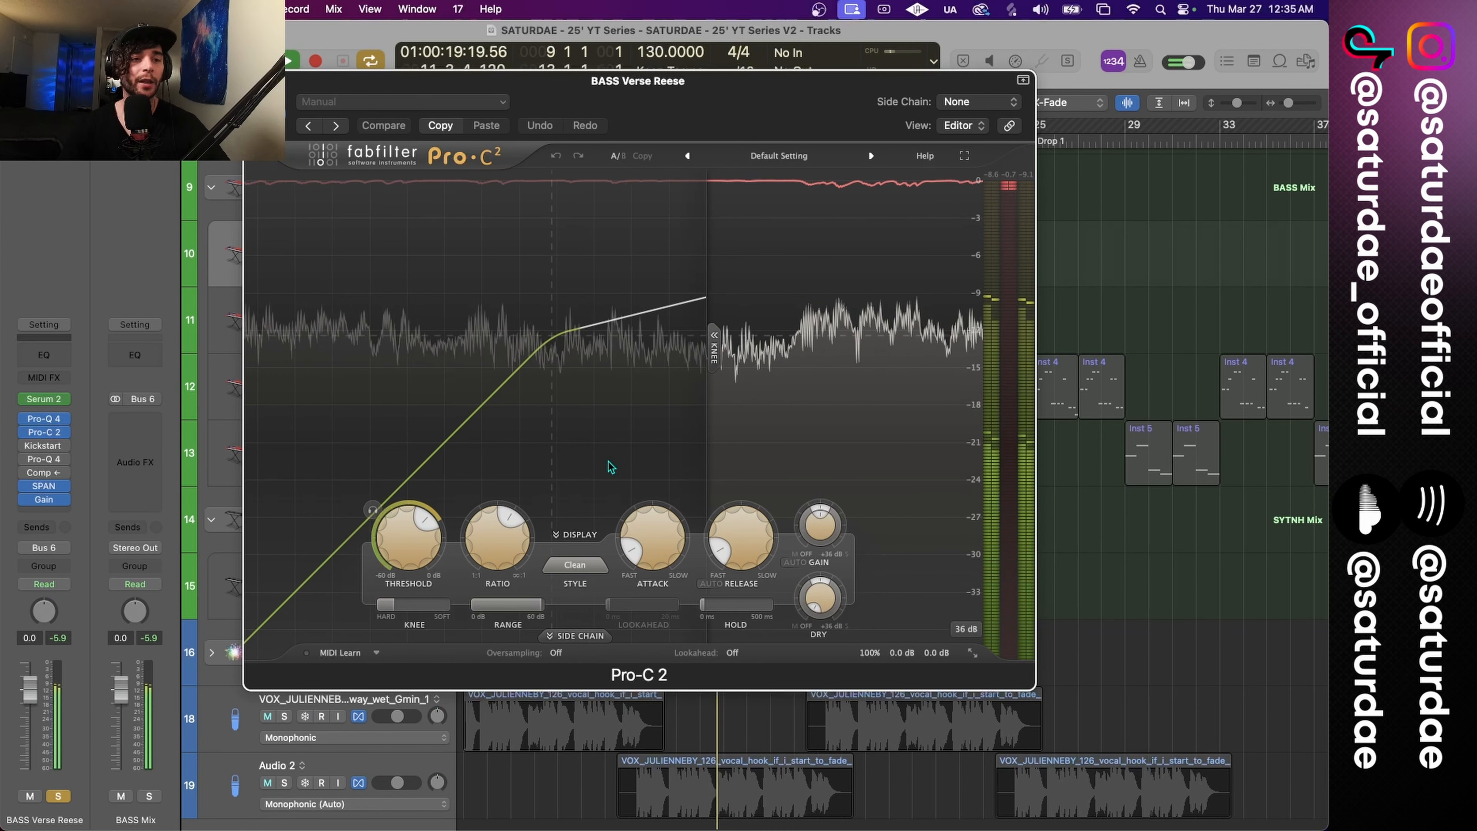
Step: Fine-tune the Pro-C 2 compression ratio to about 3.94:1
{"action": "left_click", "coordinate": [502, 559]}
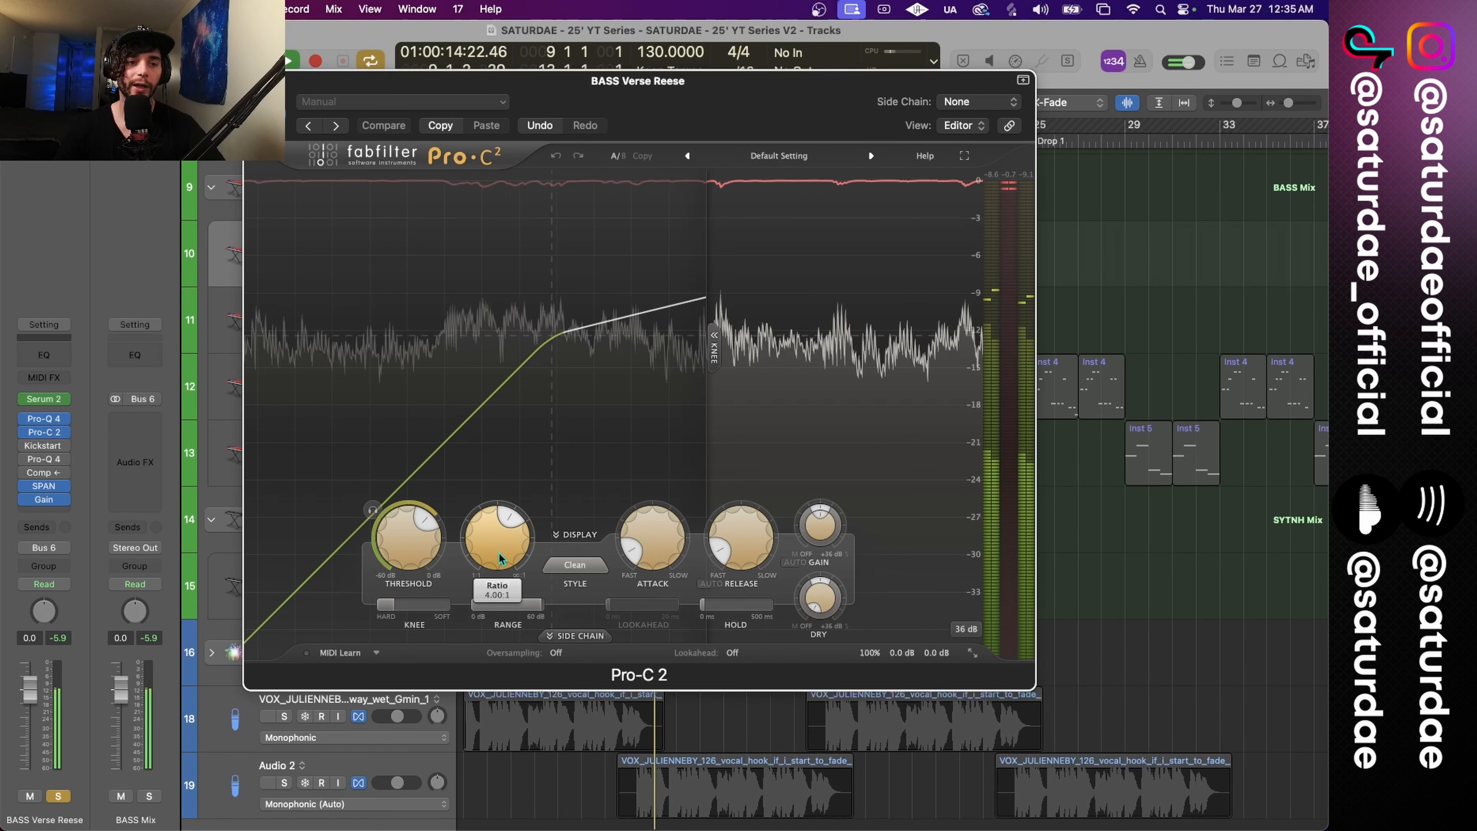
{"action": "left_click_drag", "start_coordinate": [500, 556], "coordinate": [501, 559]}
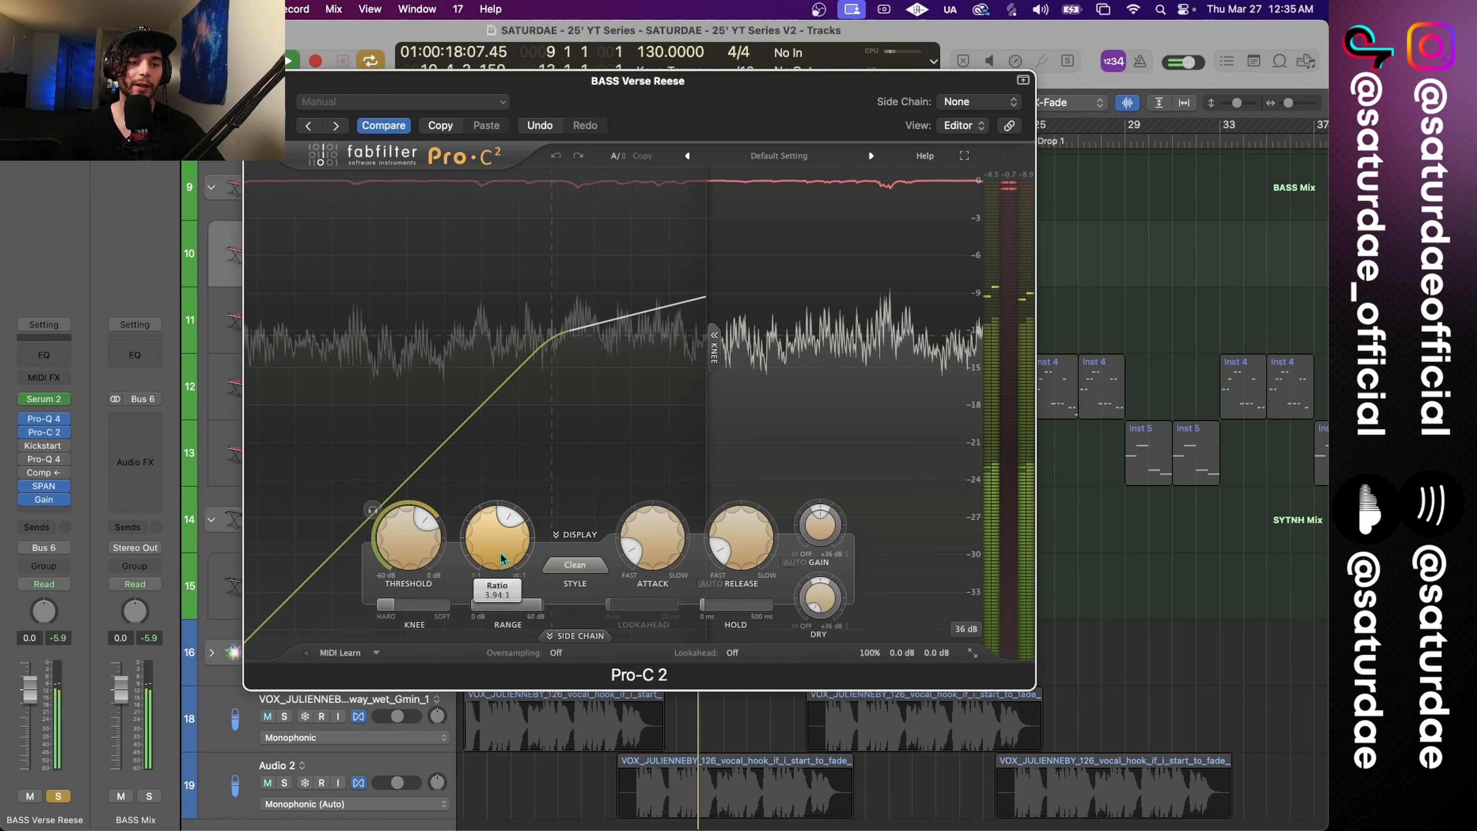
{"action": "scroll", "coordinate": [419, 609], "scroll_direction": "up", "scroll_amount": 3}
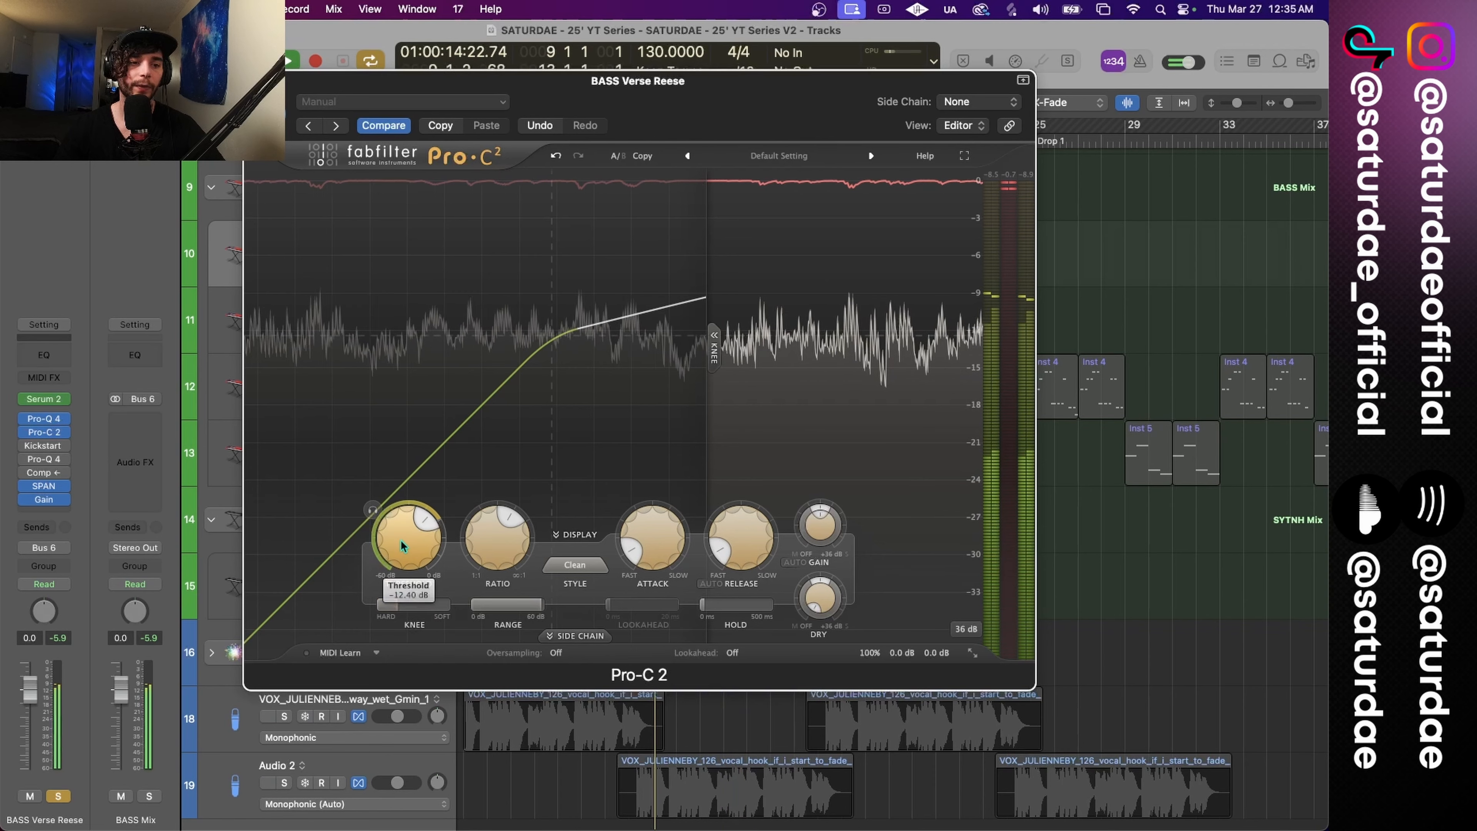
Step: Reveal Pro-C 2's side chain section and enable its 24 dB/oct low cut filter at 100 Hz
{"action": "left_click", "coordinate": [573, 636]}
{"action": "left_click_drag", "start_coordinate": [802, 78], "coordinate": [798, 34]}
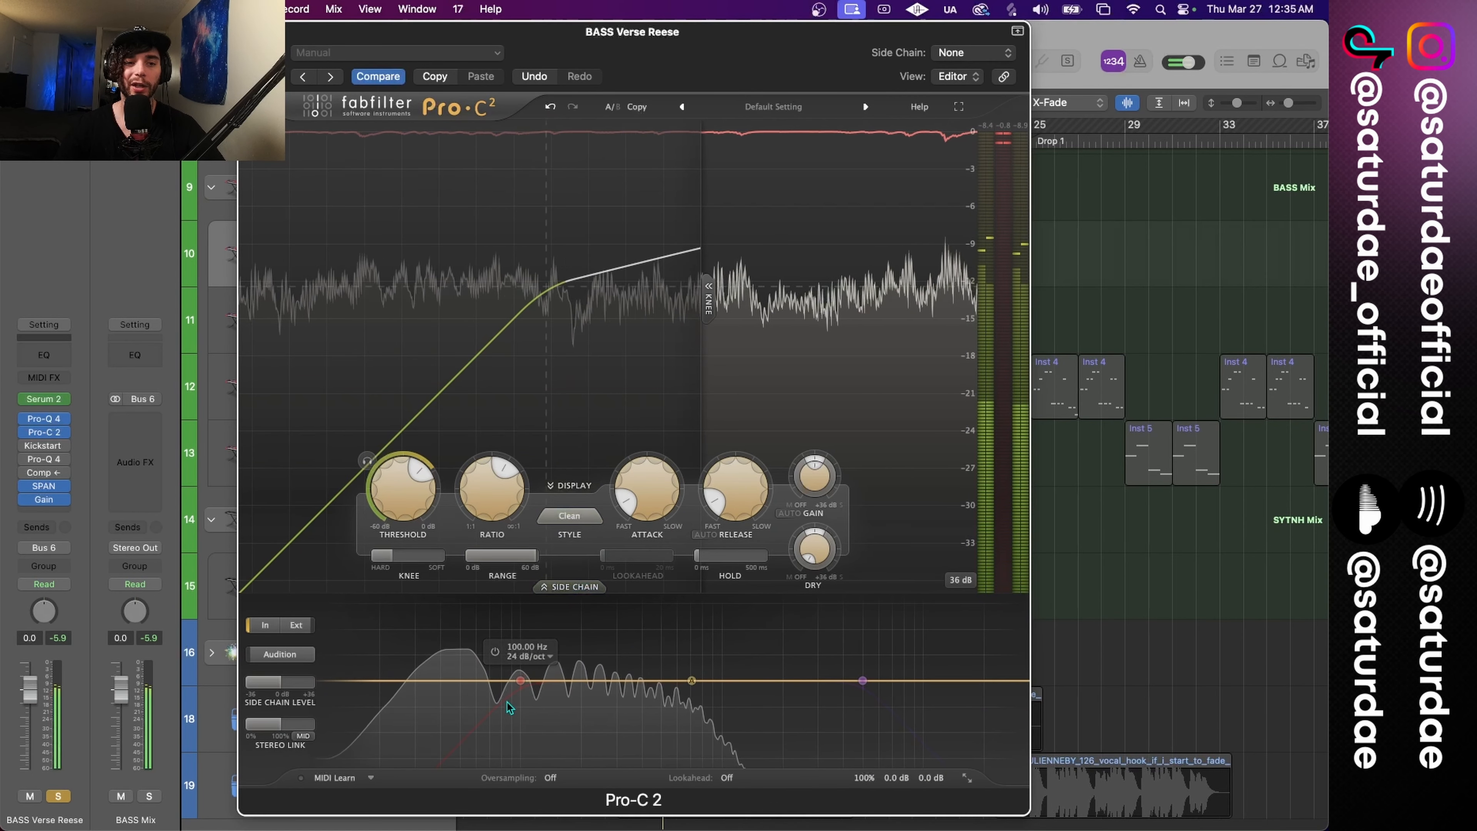
{"action": "left_click", "coordinate": [497, 653]}
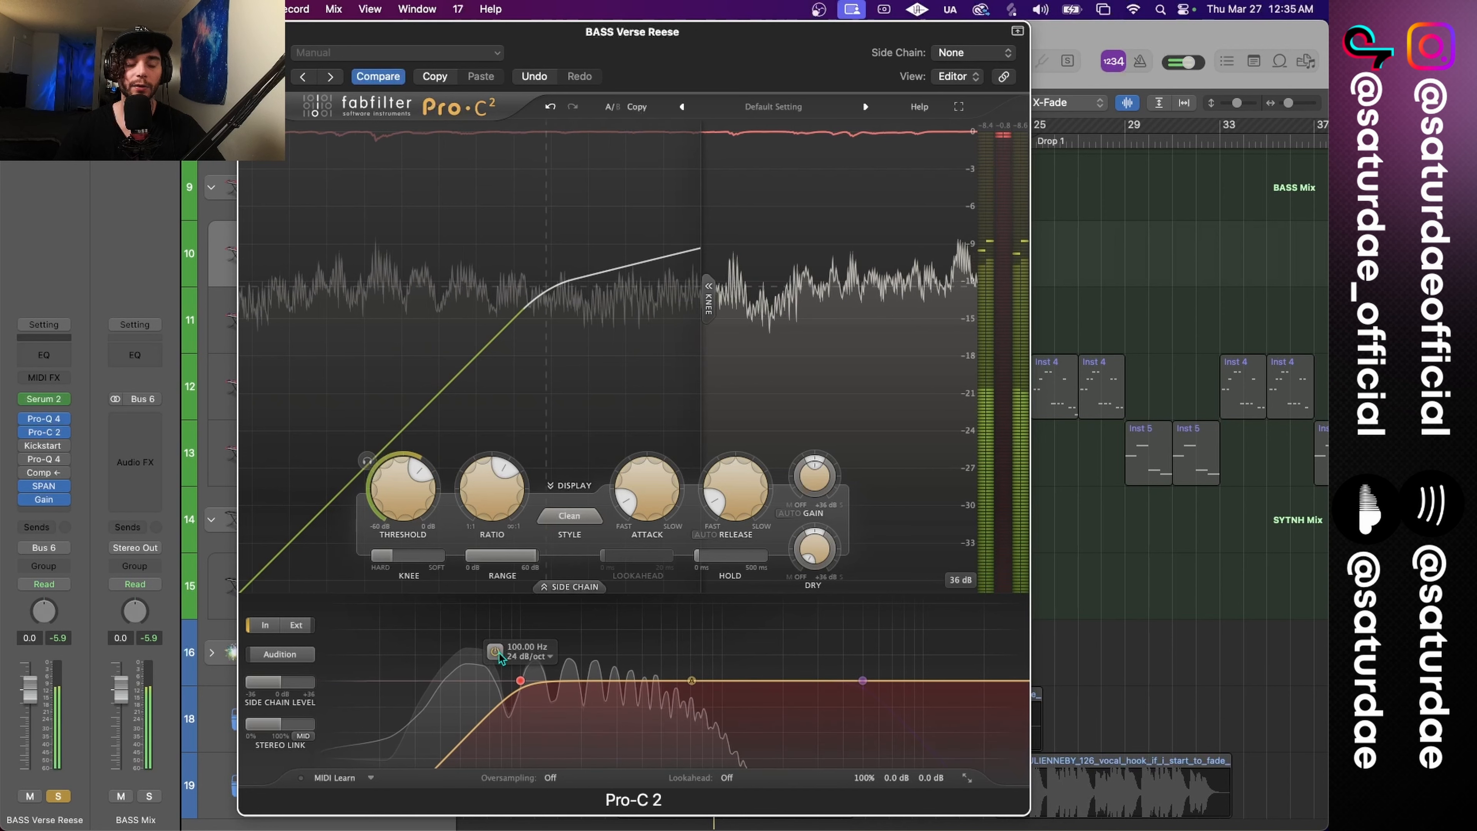
{"action": "mouse_move", "coordinate": [522, 687]}
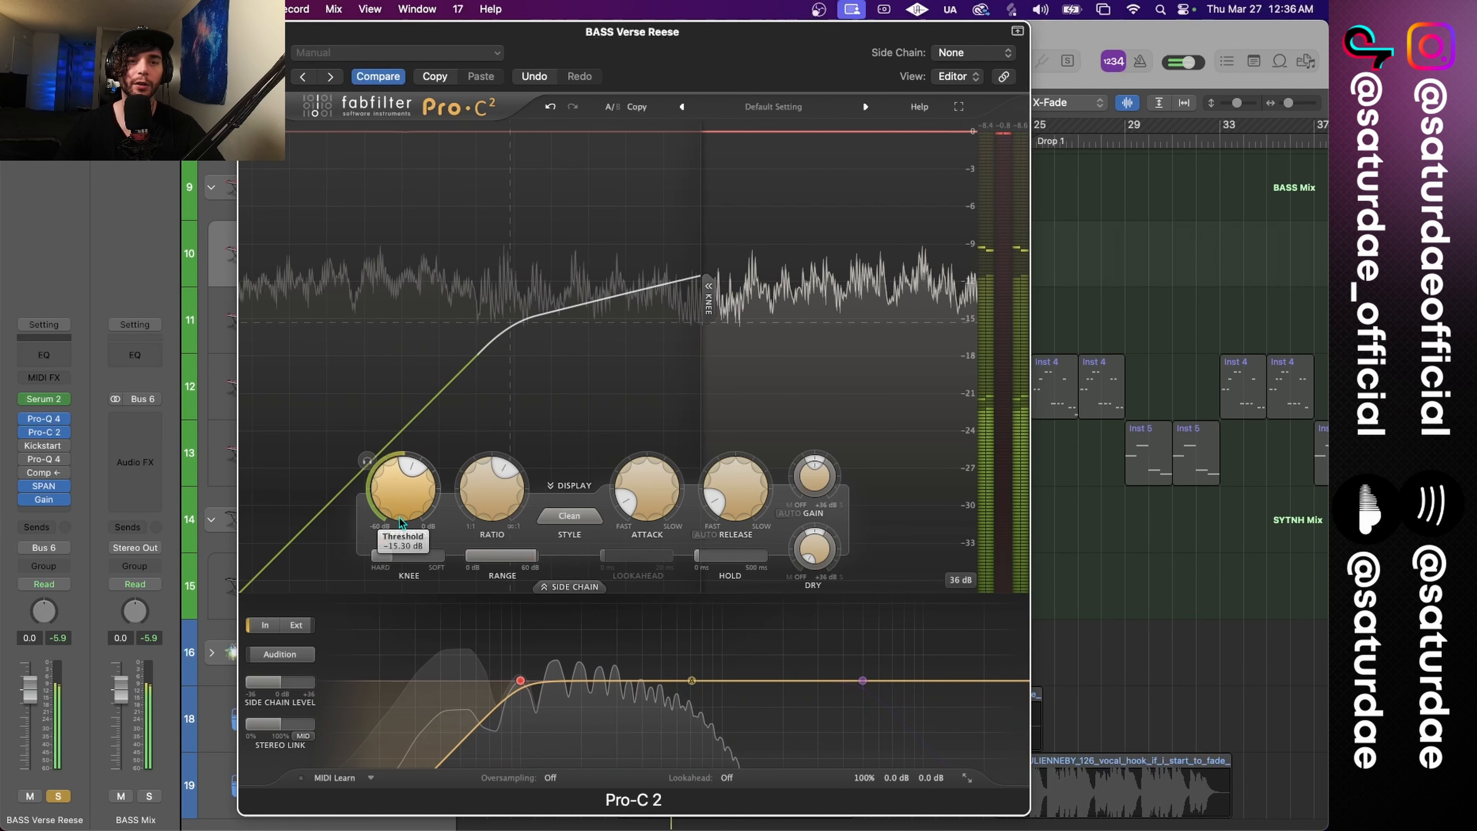
Step: Lower the Pro-C 2 threshold to about -22 dB and raise the wet gain for makeup
{"action": "left_click_drag", "start_coordinate": [399, 527], "coordinate": [406, 573]}
{"action": "left_click", "coordinate": [43, 419]}
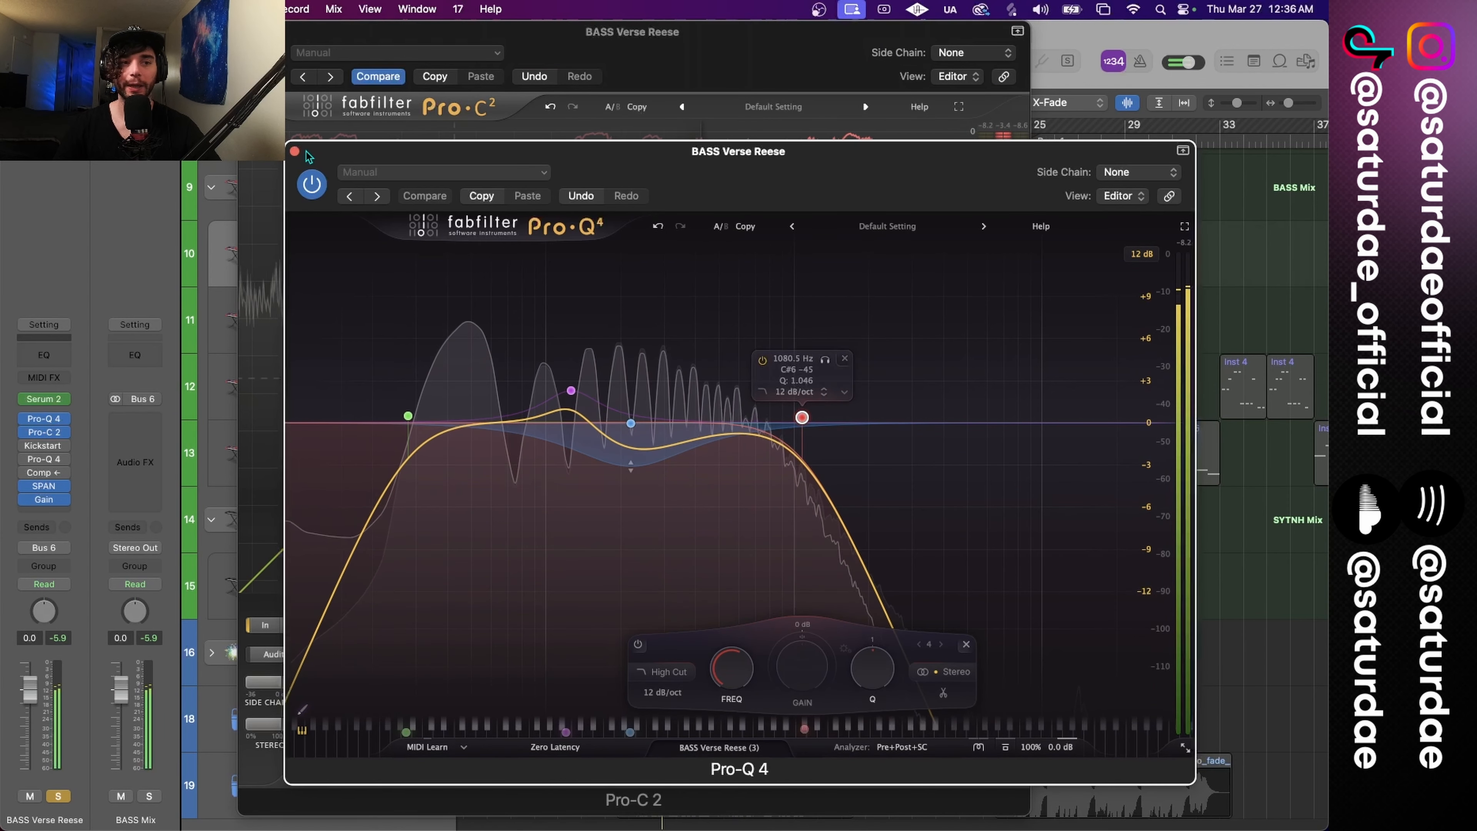
{"action": "left_click", "coordinate": [294, 152]}
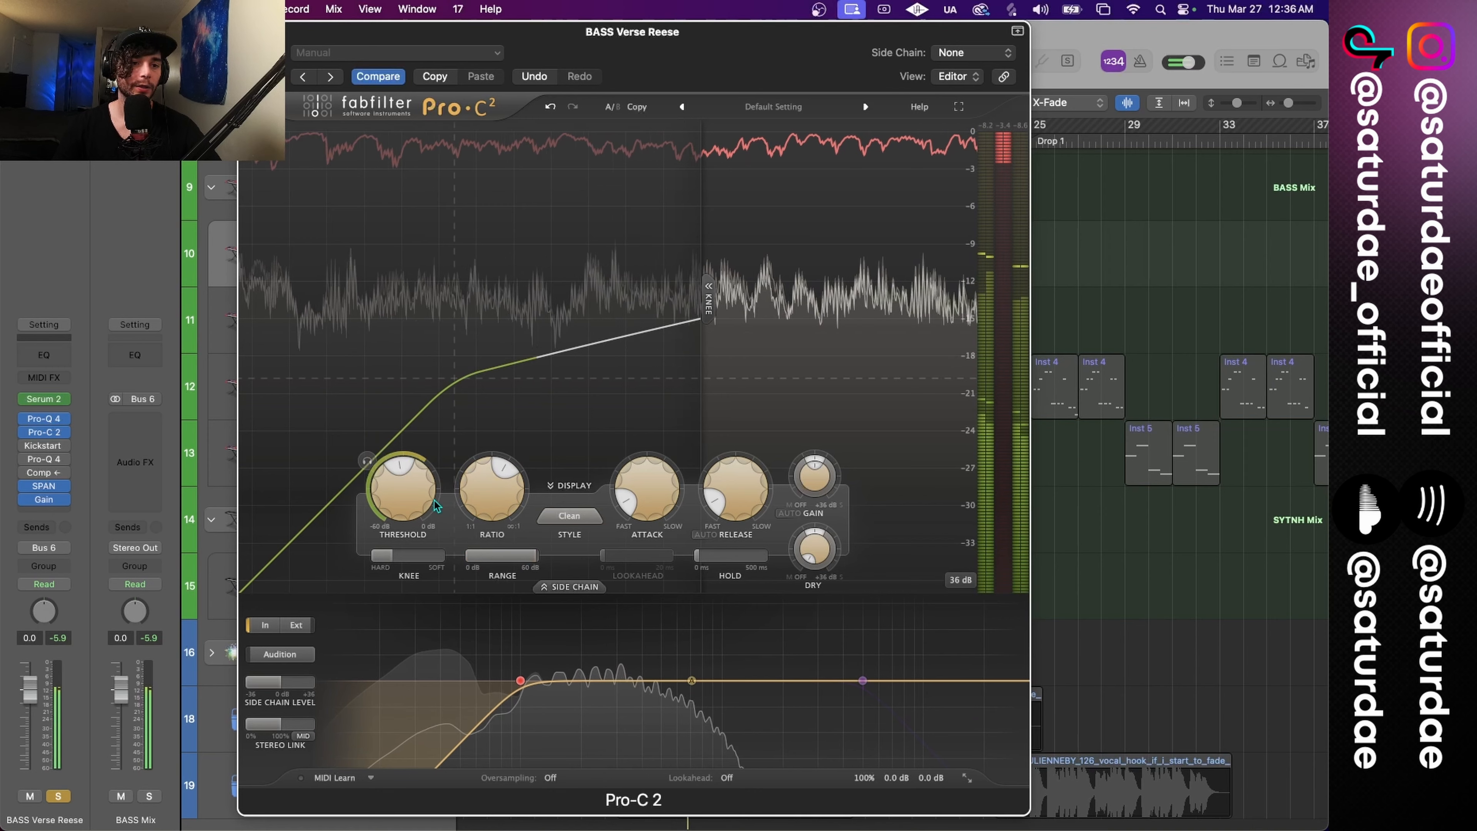
{"action": "left_click_drag", "start_coordinate": [411, 504], "coordinate": [412, 515]}
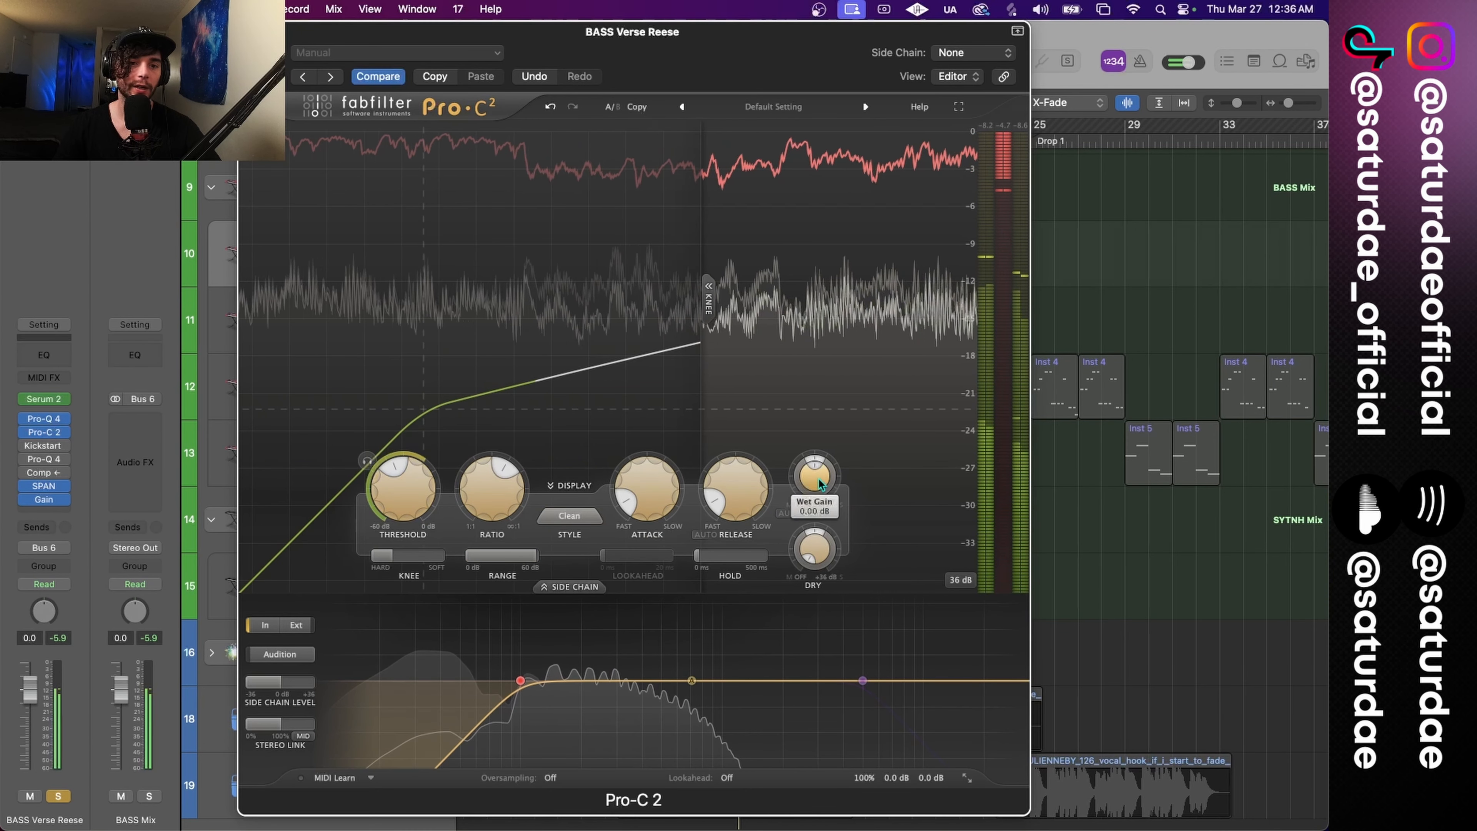
{"action": "left_click_drag", "start_coordinate": [821, 469], "coordinate": [825, 441]}
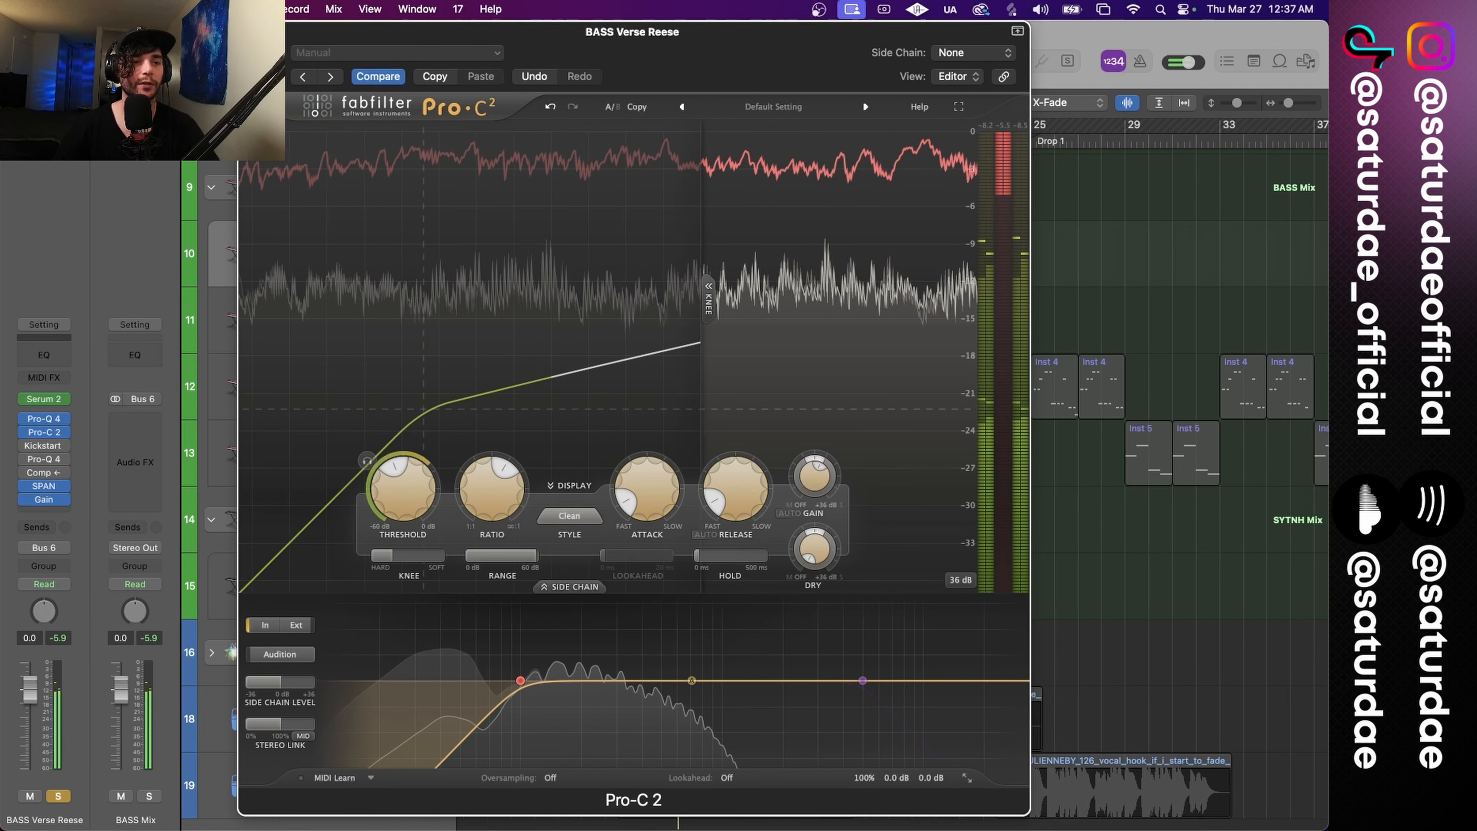
{"action": "mouse_move", "coordinate": [745, 482]}
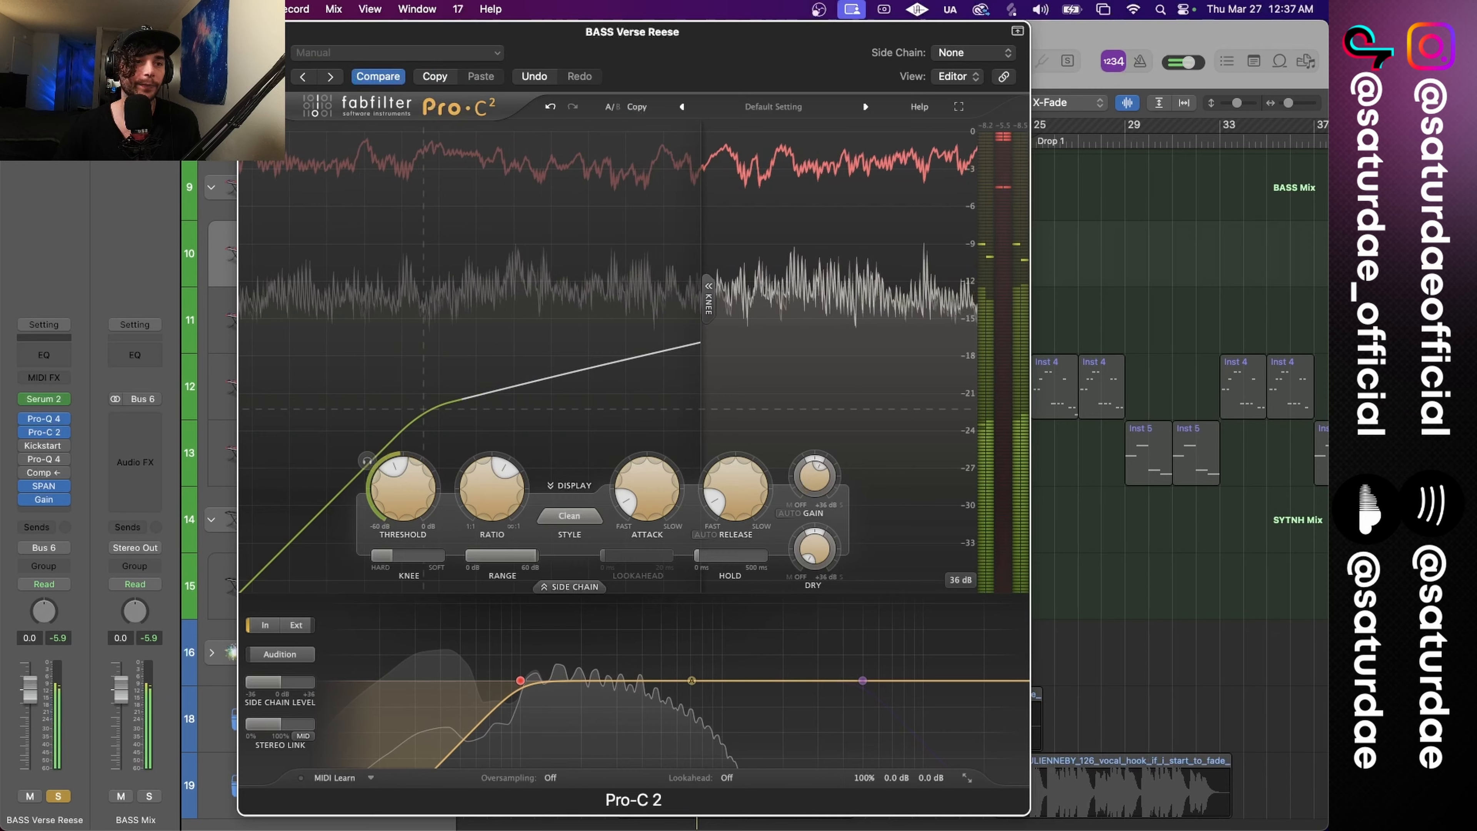
Step: Close Pro-C 2, insert KClip3 between Pro-C 2 and Kickstart, and lower its clipping threshold
{"action": "left_click", "coordinate": [250, 32]}
{"action": "left_click", "coordinate": [70, 445]}
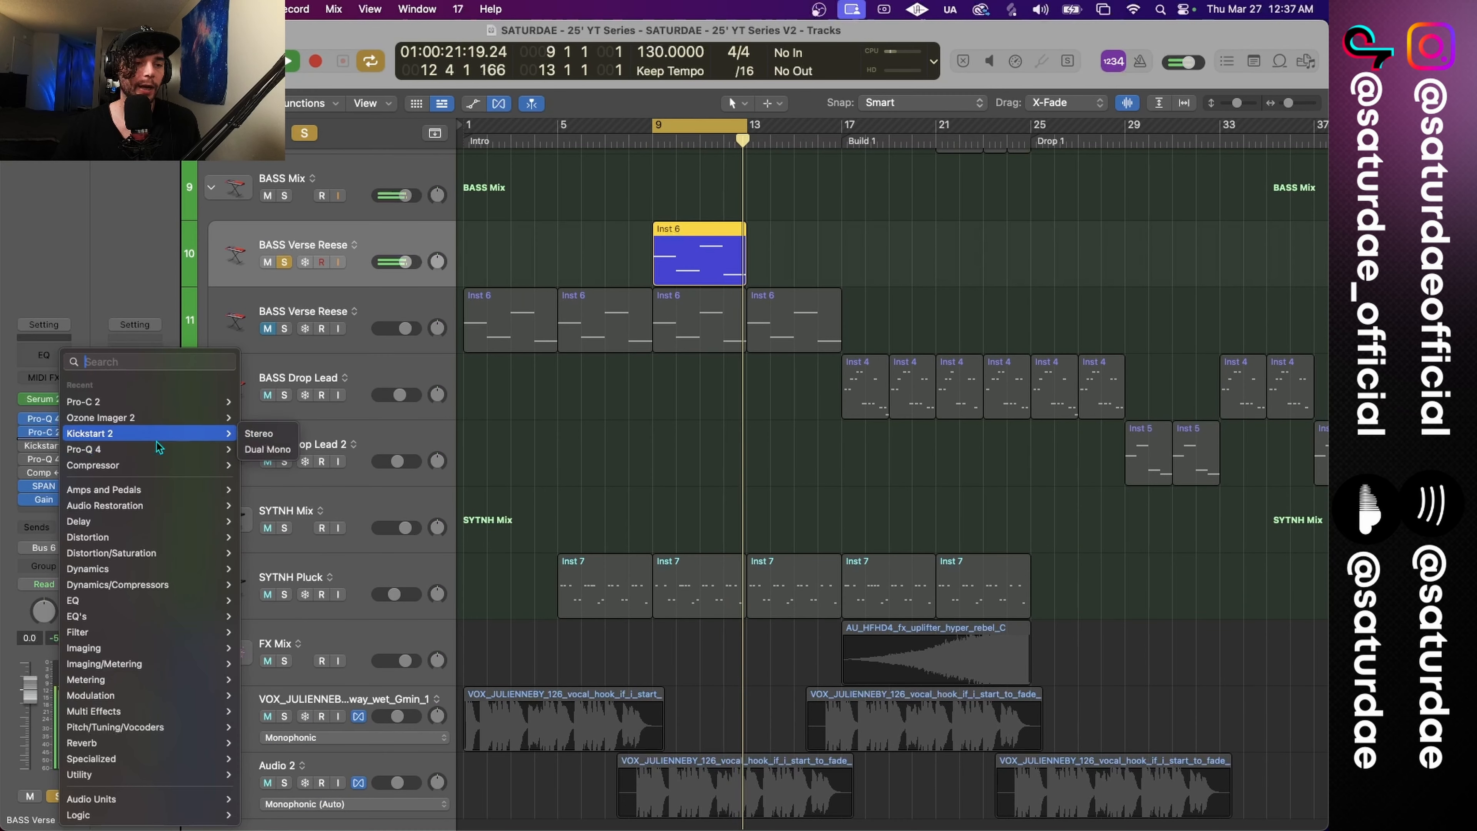
{"action": "mouse_move", "coordinate": [146, 585]}
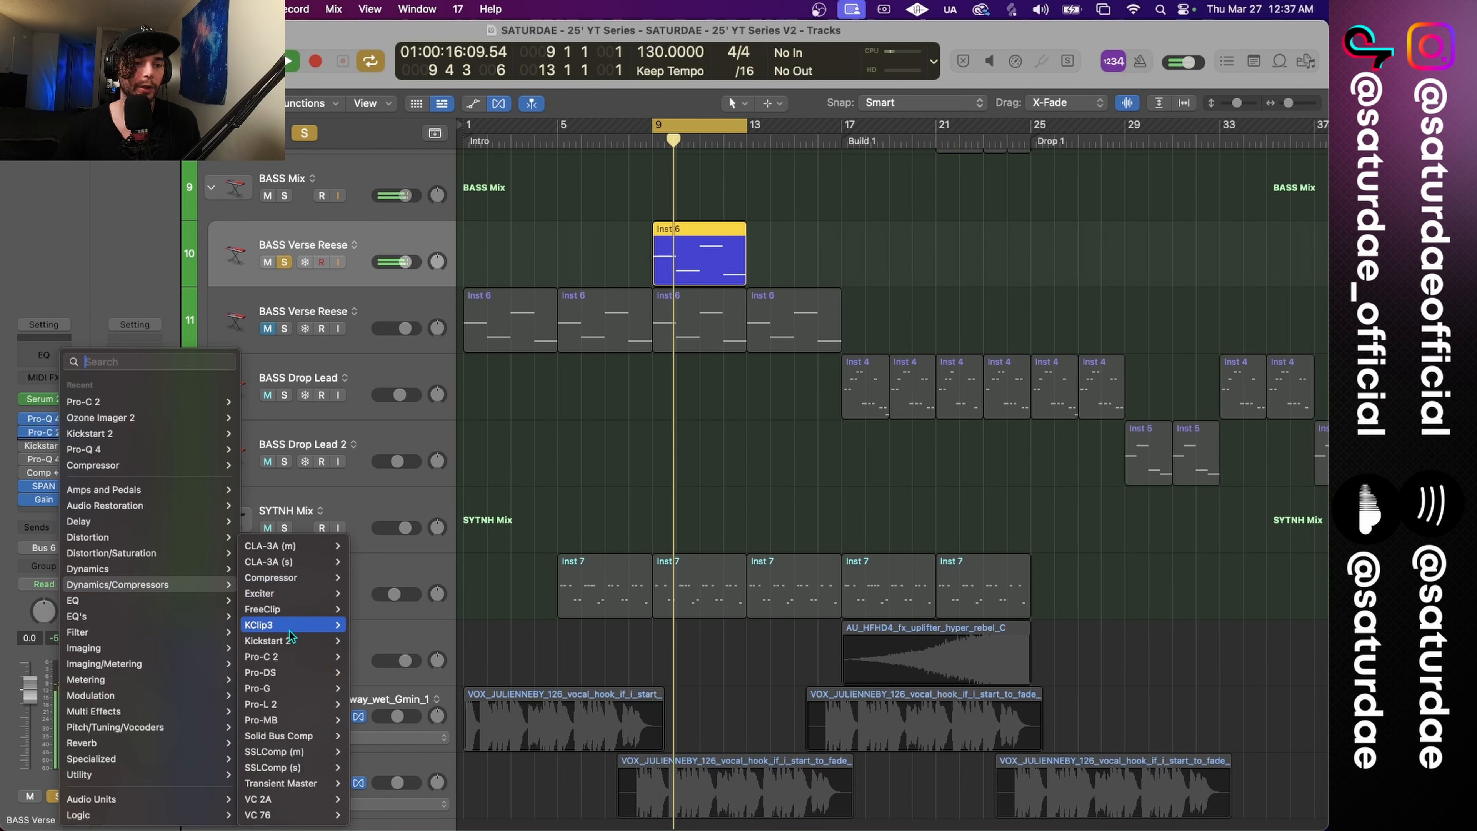
{"action": "mouse_move", "coordinate": [302, 625]}
{"action": "left_click", "coordinate": [373, 629]}
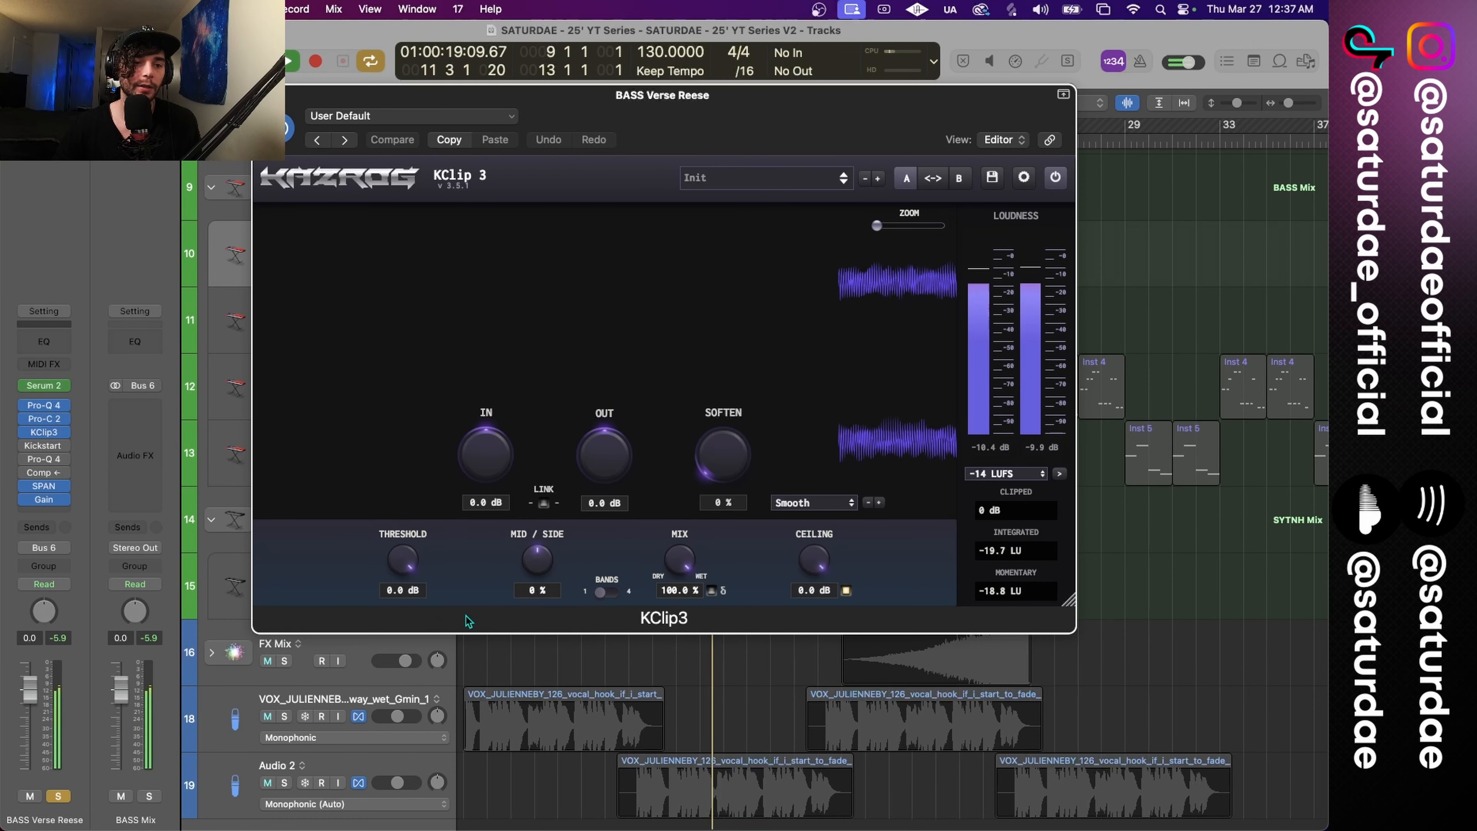
{"action": "left_click_drag", "start_coordinate": [403, 560], "coordinate": [403, 576]}
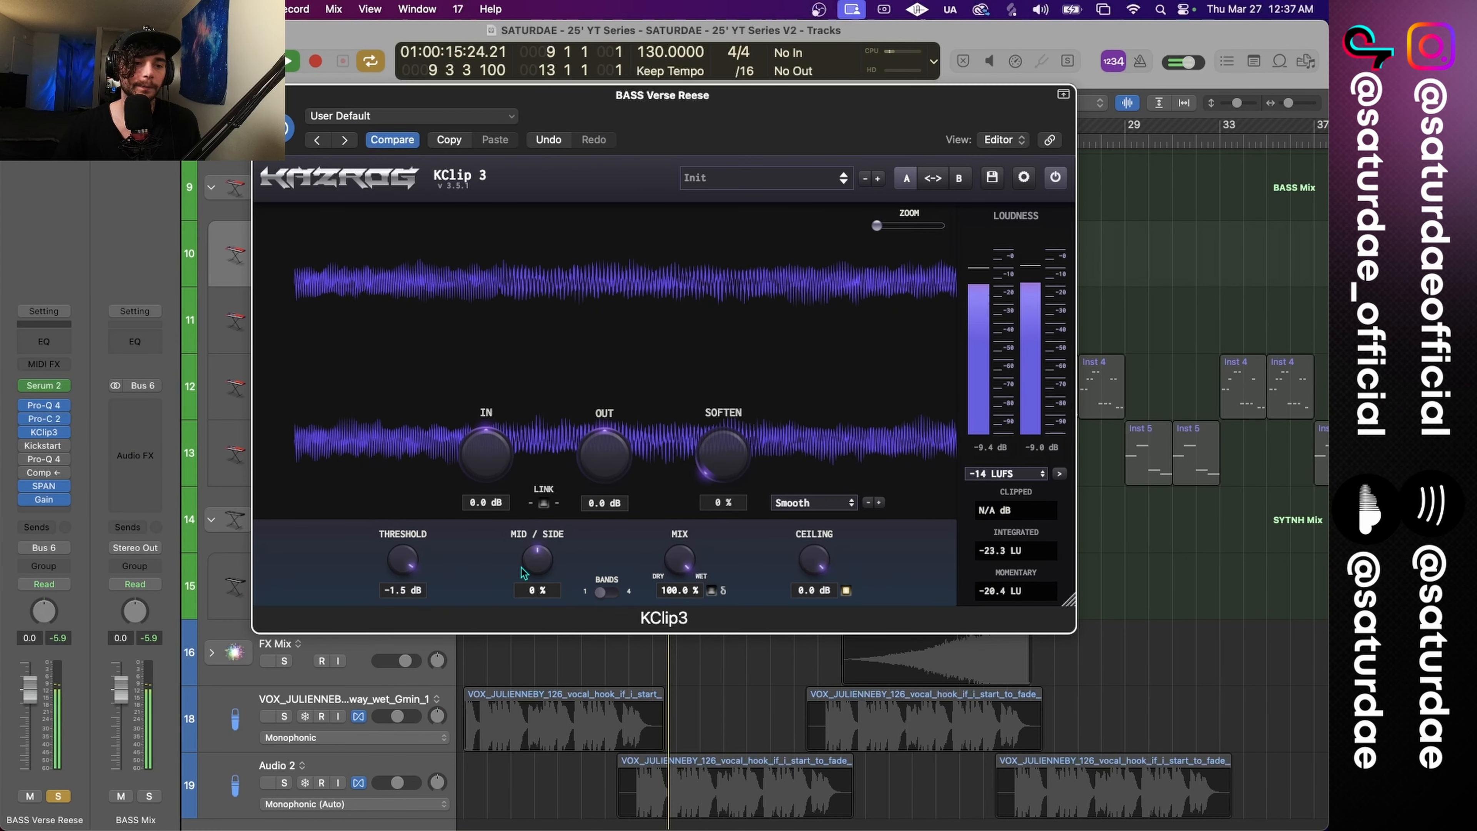
{"action": "left_click_drag", "start_coordinate": [410, 574], "coordinate": [412, 602]}
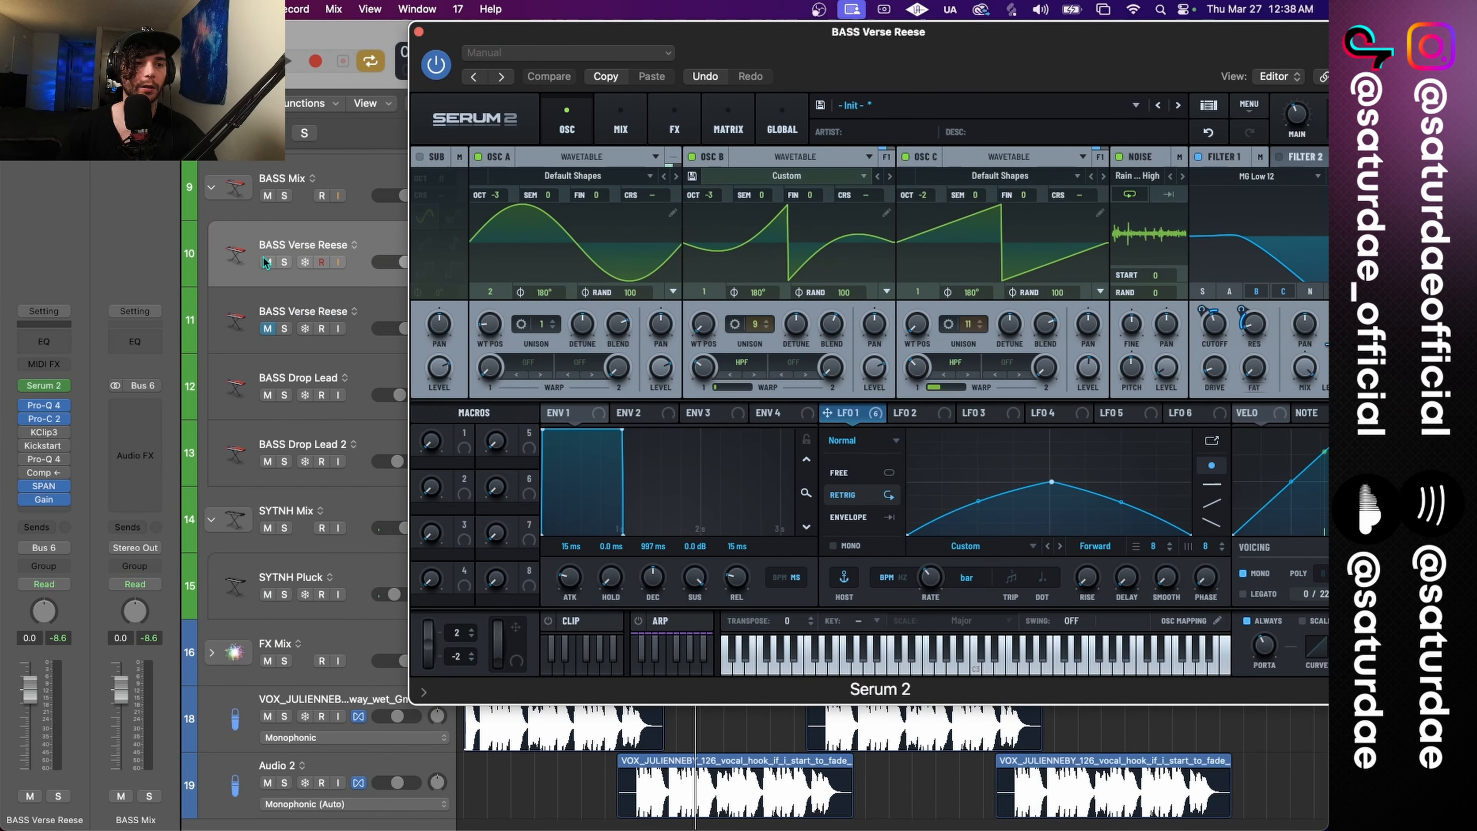
Step: Solo the BASS Verse Reese track to hear it alone and shift the Serum 2 window fully into view
{"action": "left_click", "coordinate": [284, 263]}
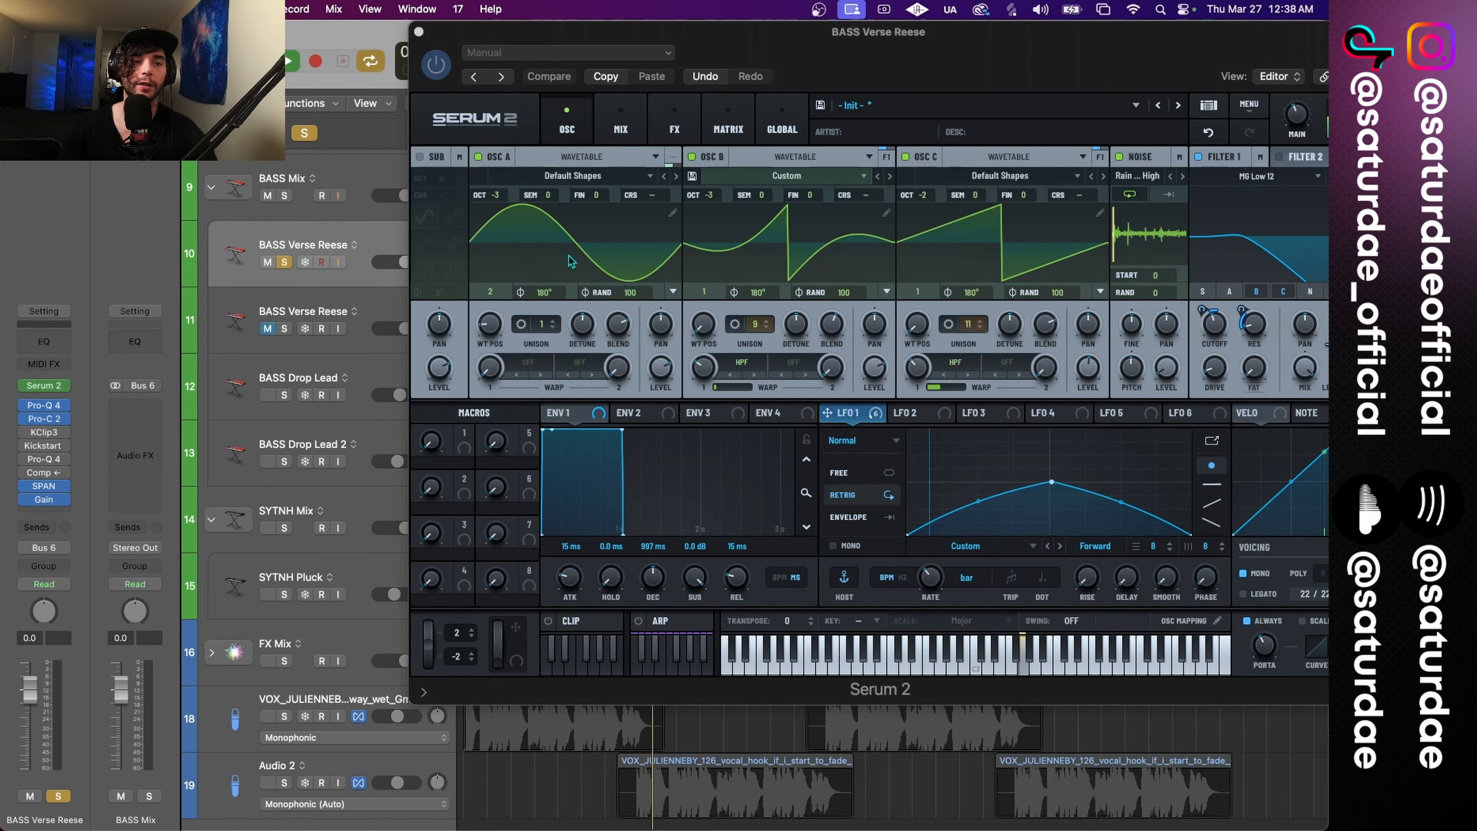
{"action": "left_click_drag", "start_coordinate": [917, 65], "coordinate": [655, 85]}
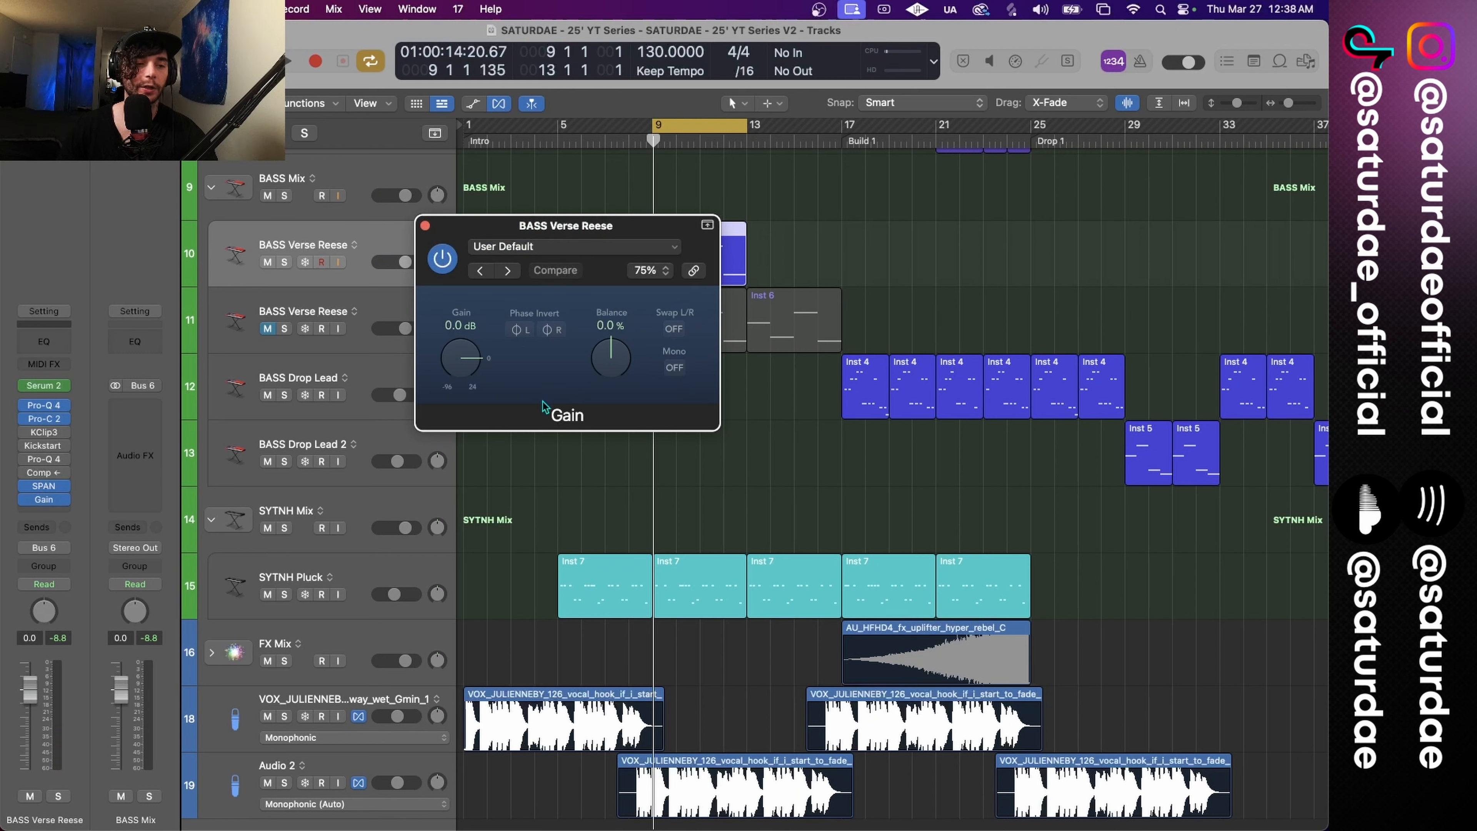
Step: Play the full mix, check the reese in mono with the Gain plug-in, return it to stereo and stop playback
{"action": "key", "text": "space"}
{"action": "left_click", "coordinate": [674, 368]}
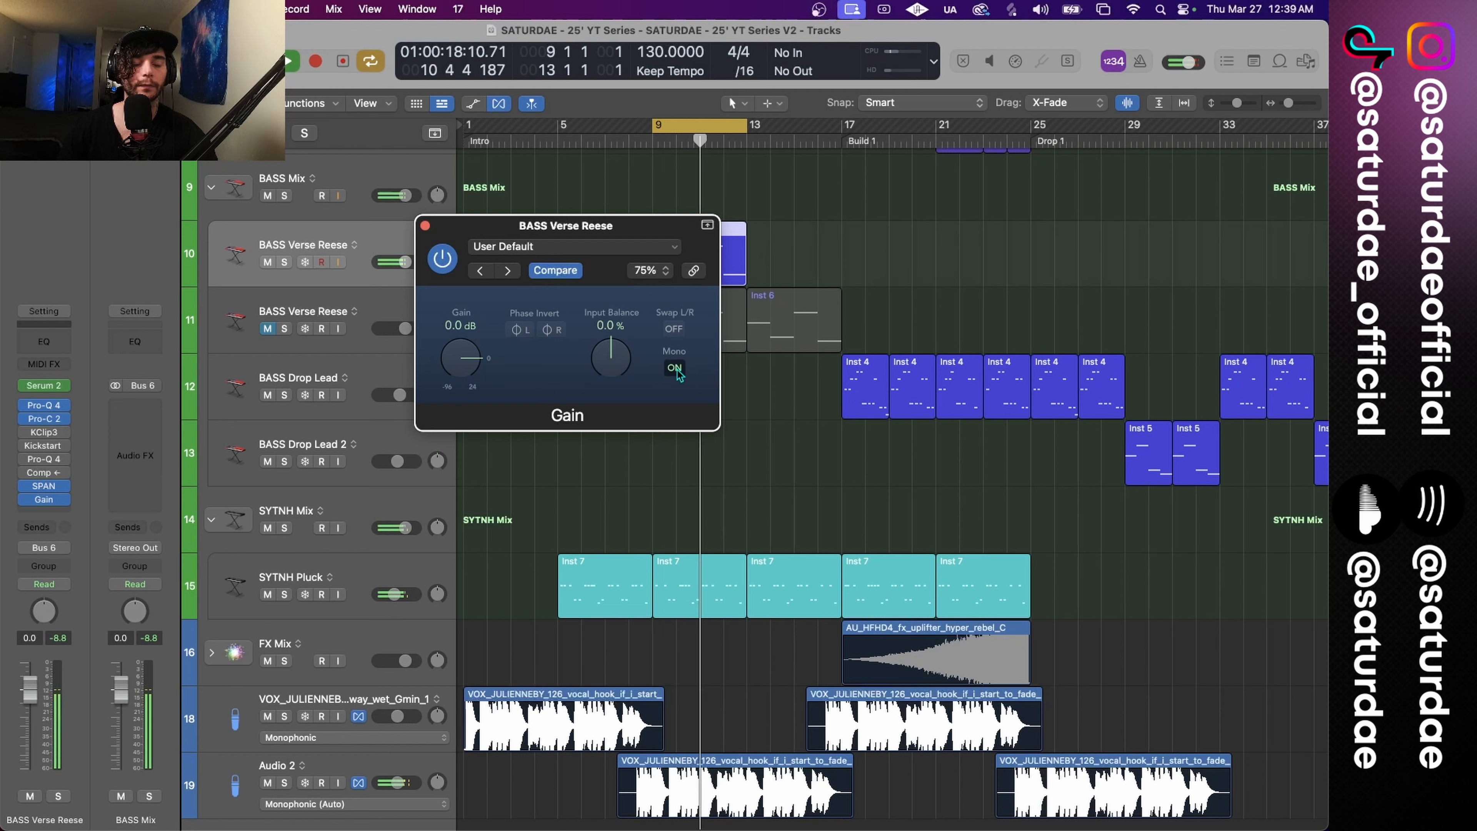
{"action": "left_click", "coordinate": [675, 368]}
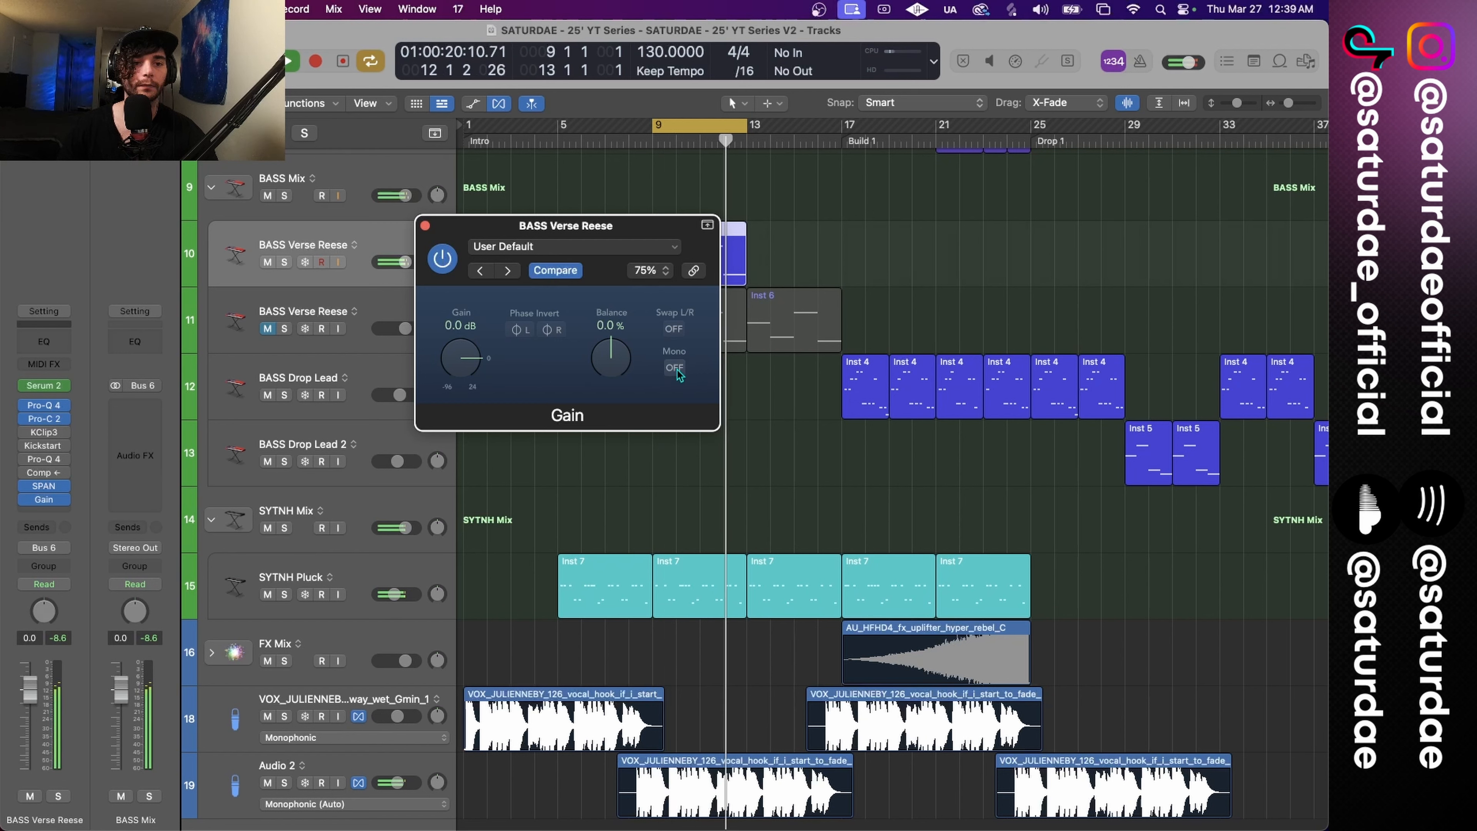
{"action": "key", "text": "space"}
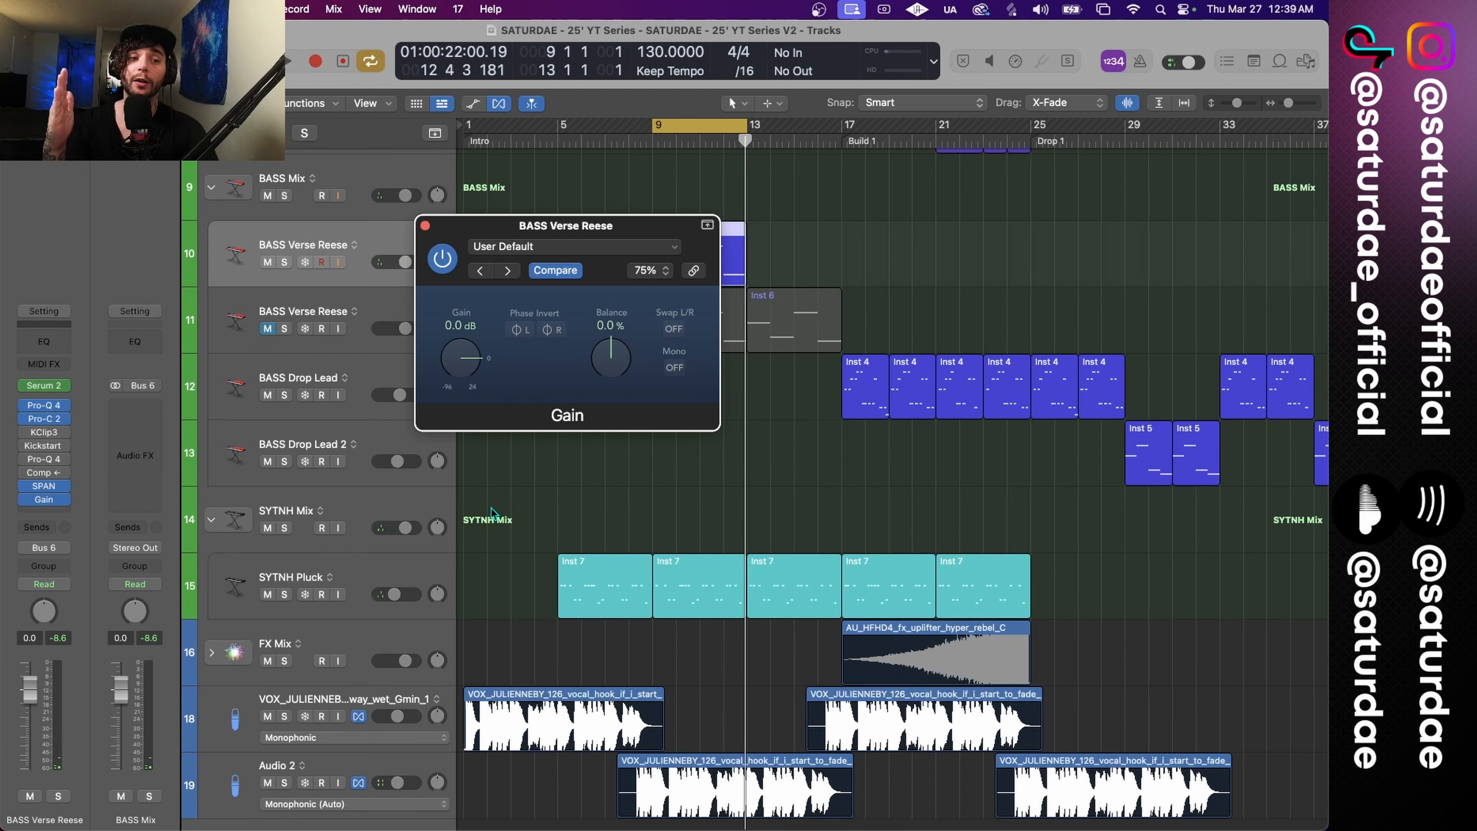
Step: Open SPAN and Gain on the reese track, examine its mid and side spectrum during playback, and hide the plug-in windows
{"action": "left_click", "coordinate": [51, 501]}
{"action": "left_click", "coordinate": [46, 489]}
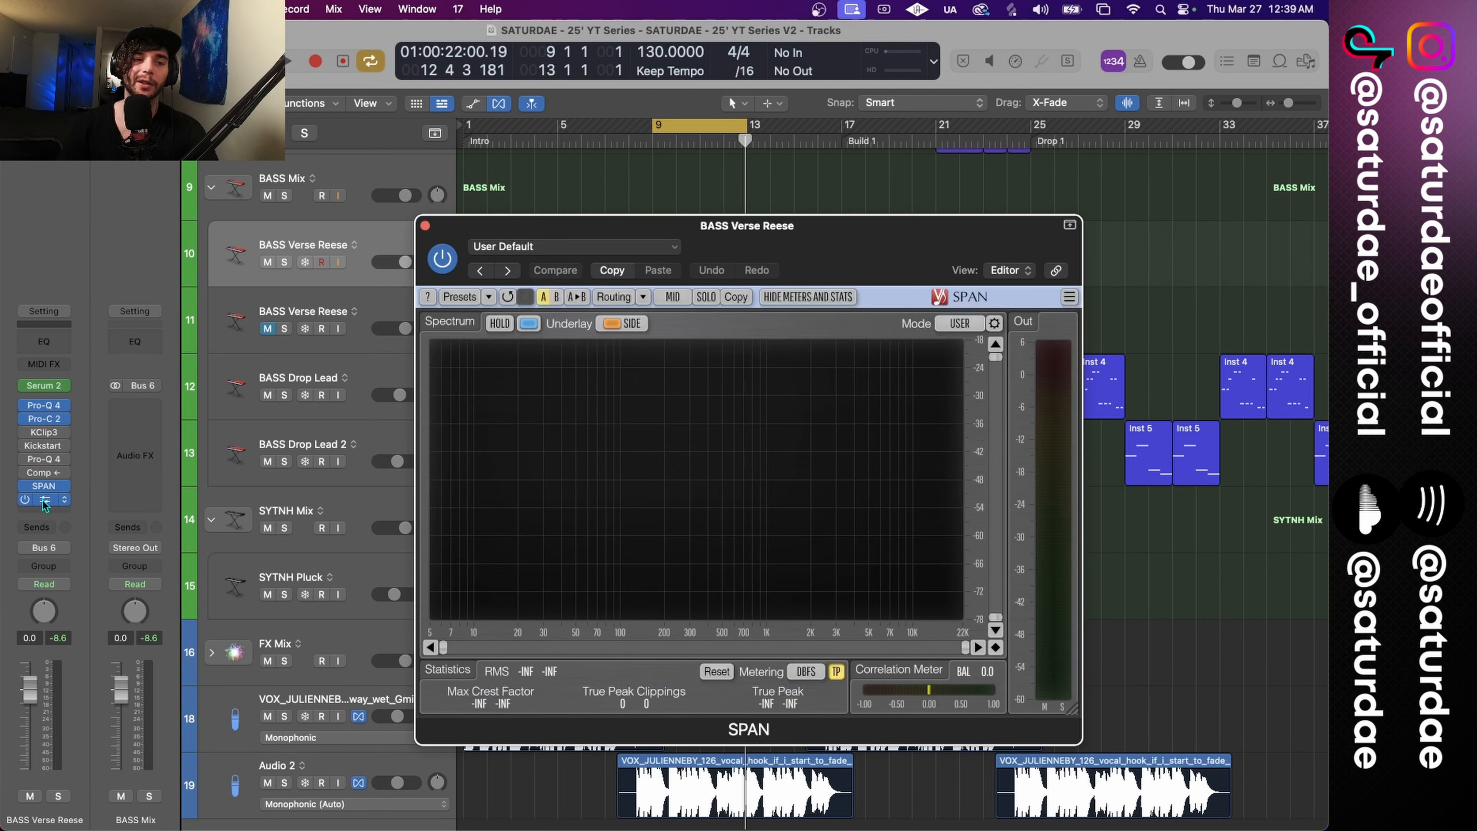
{"action": "left_click", "coordinate": [45, 499]}
{"action": "key", "text": "space"}
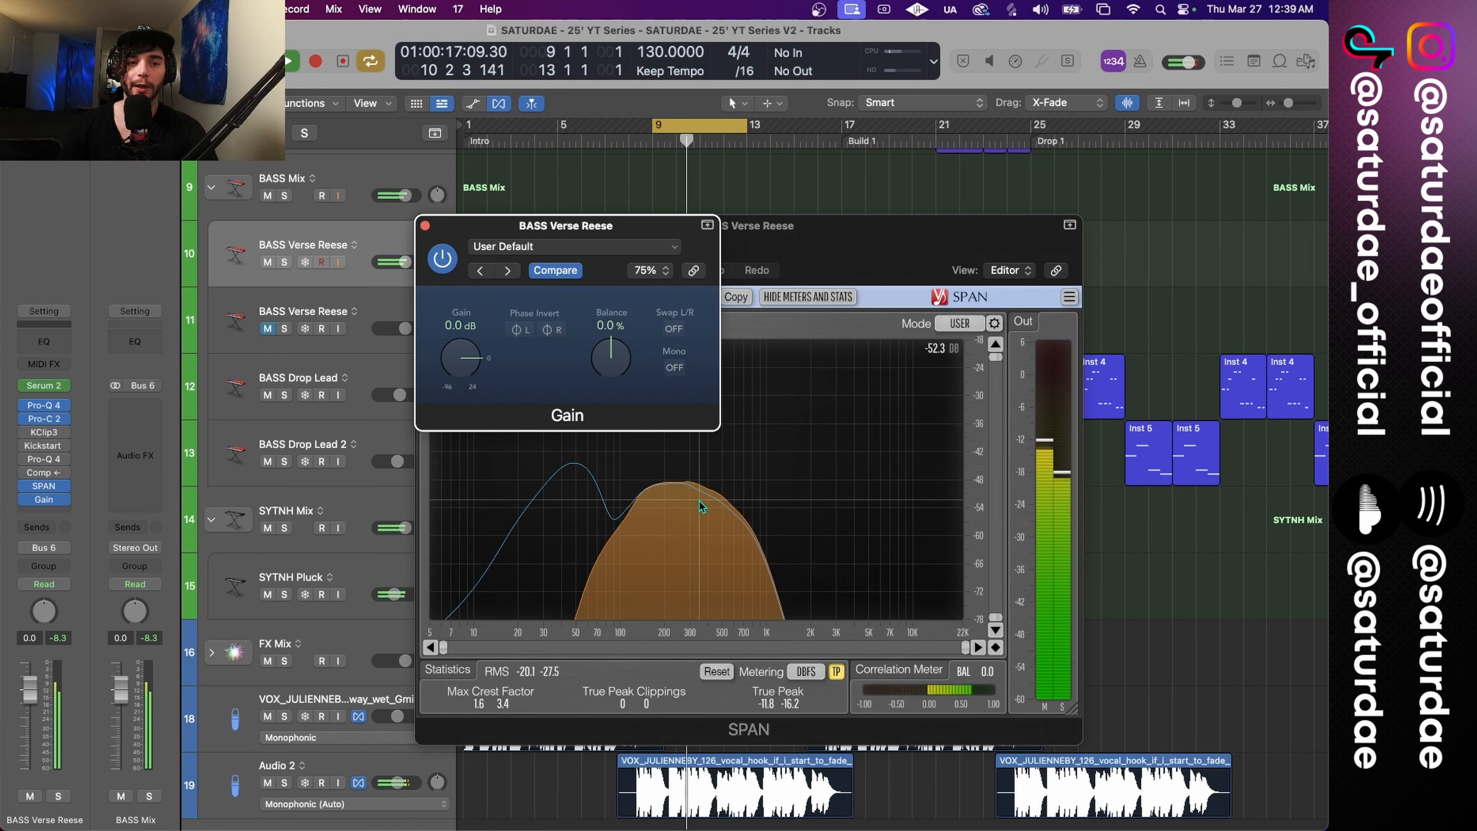
{"action": "key", "text": "v"}
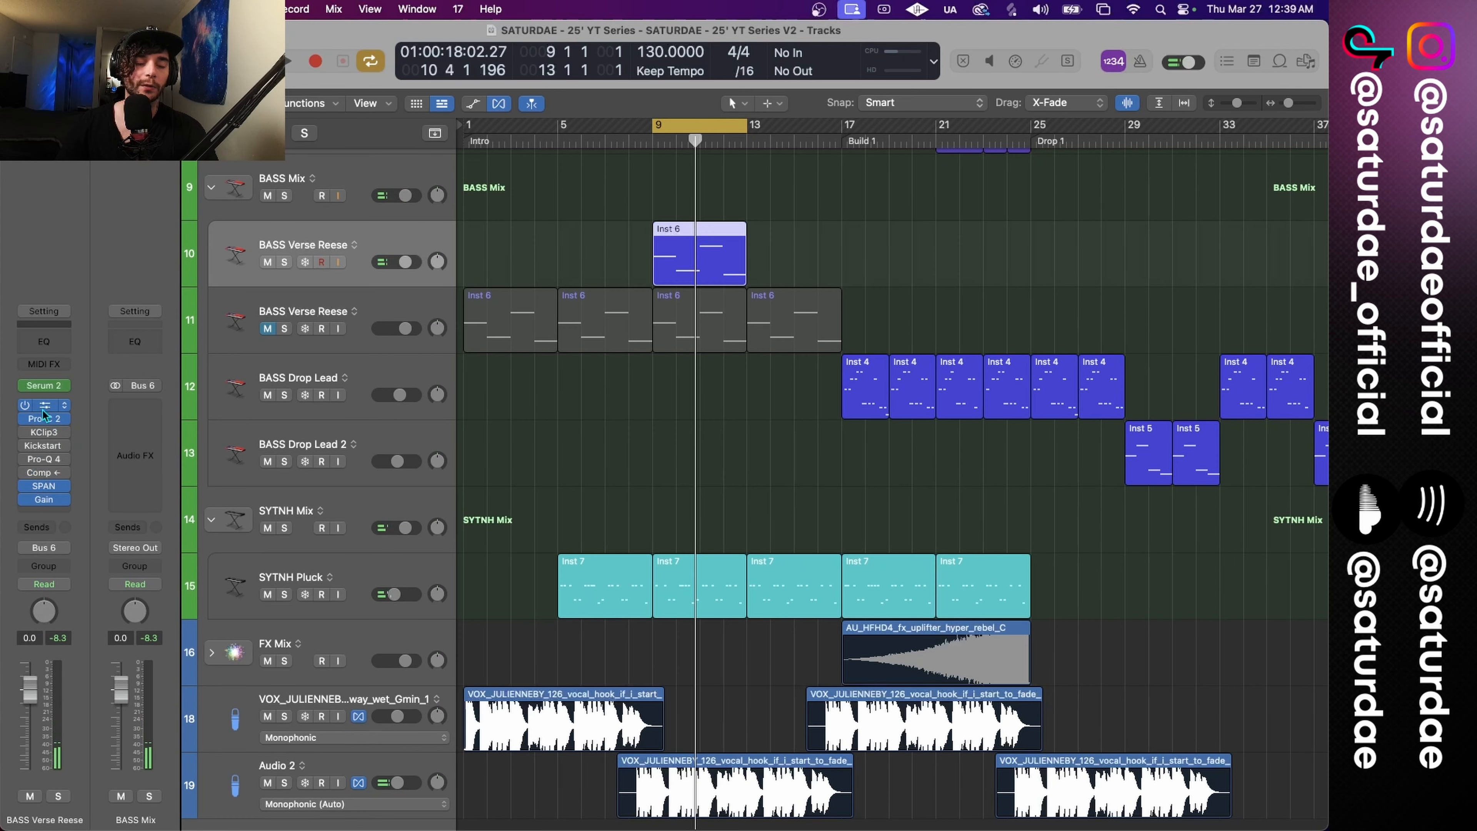
Step: Open the first Pro-Q 4 on the reese and give the 545 Hz bell about 3.5 dB of dynamic reduction on the side channel
{"action": "left_click", "coordinate": [43, 411]}
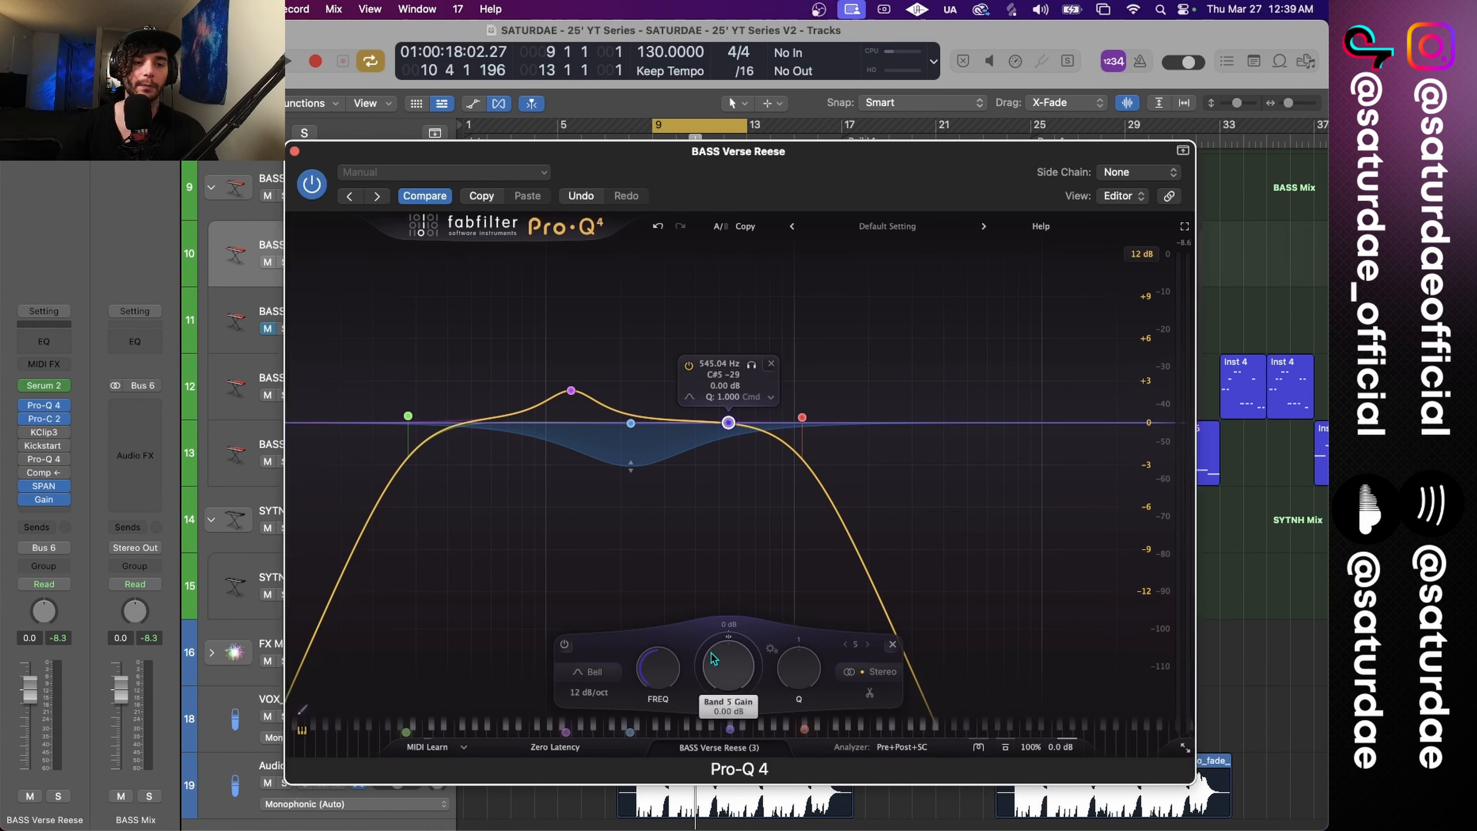
{"action": "left_click_drag", "start_coordinate": [713, 658], "coordinate": [688, 697]}
{"action": "mouse_move", "coordinate": [737, 417]}
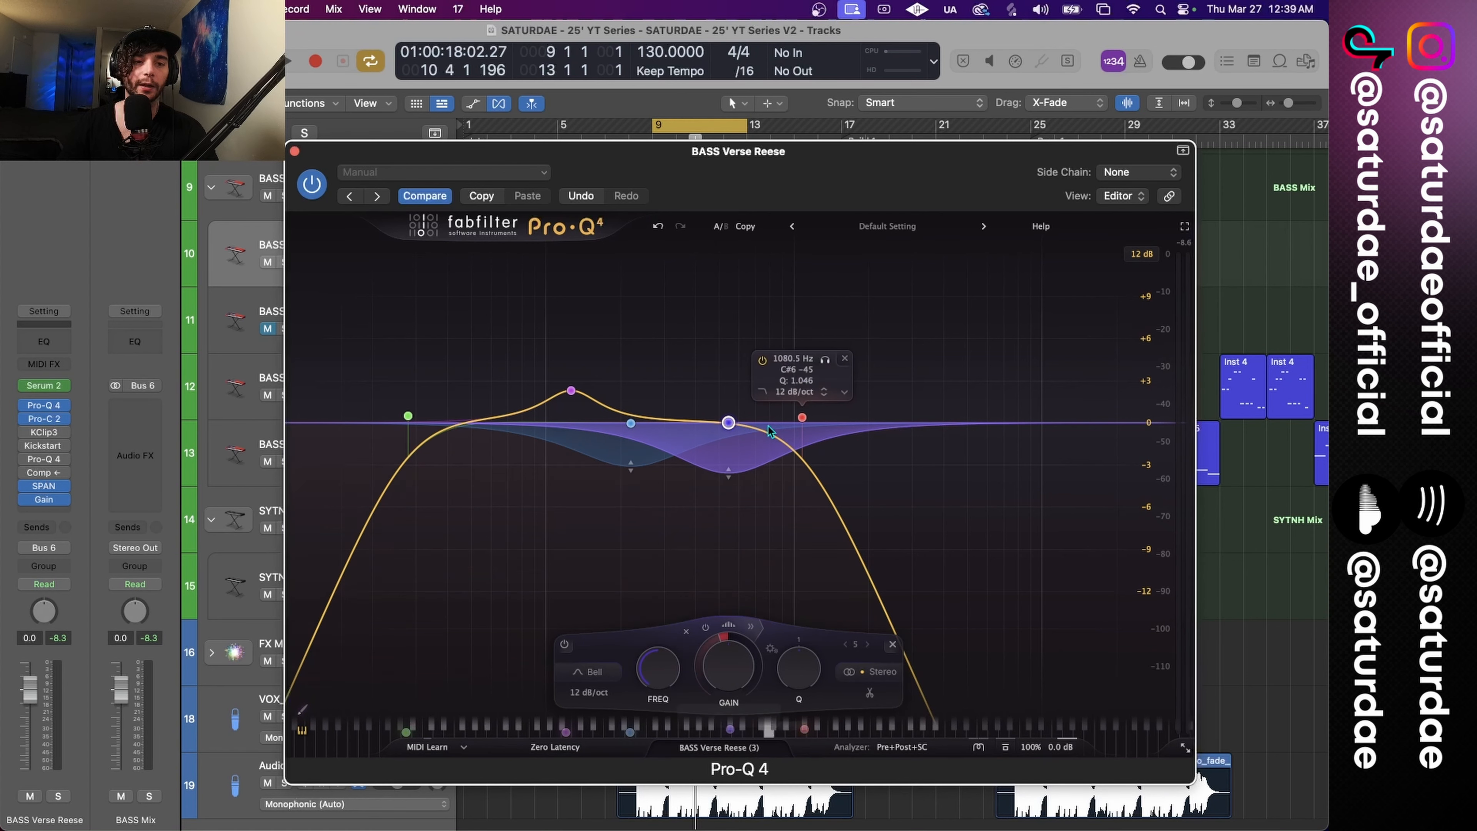
{"action": "left_click", "coordinate": [772, 399]}
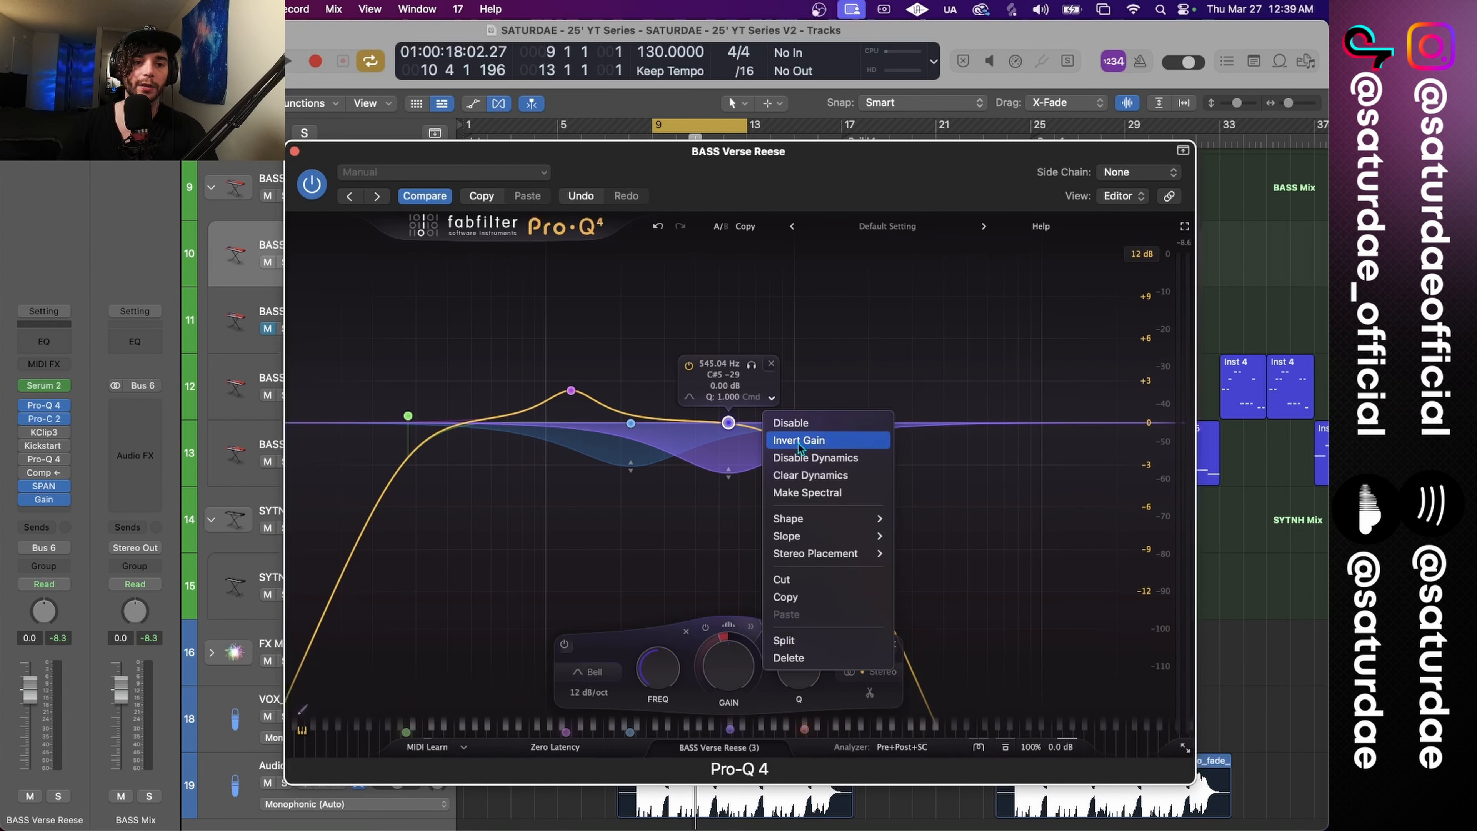
{"action": "mouse_move", "coordinate": [832, 558]}
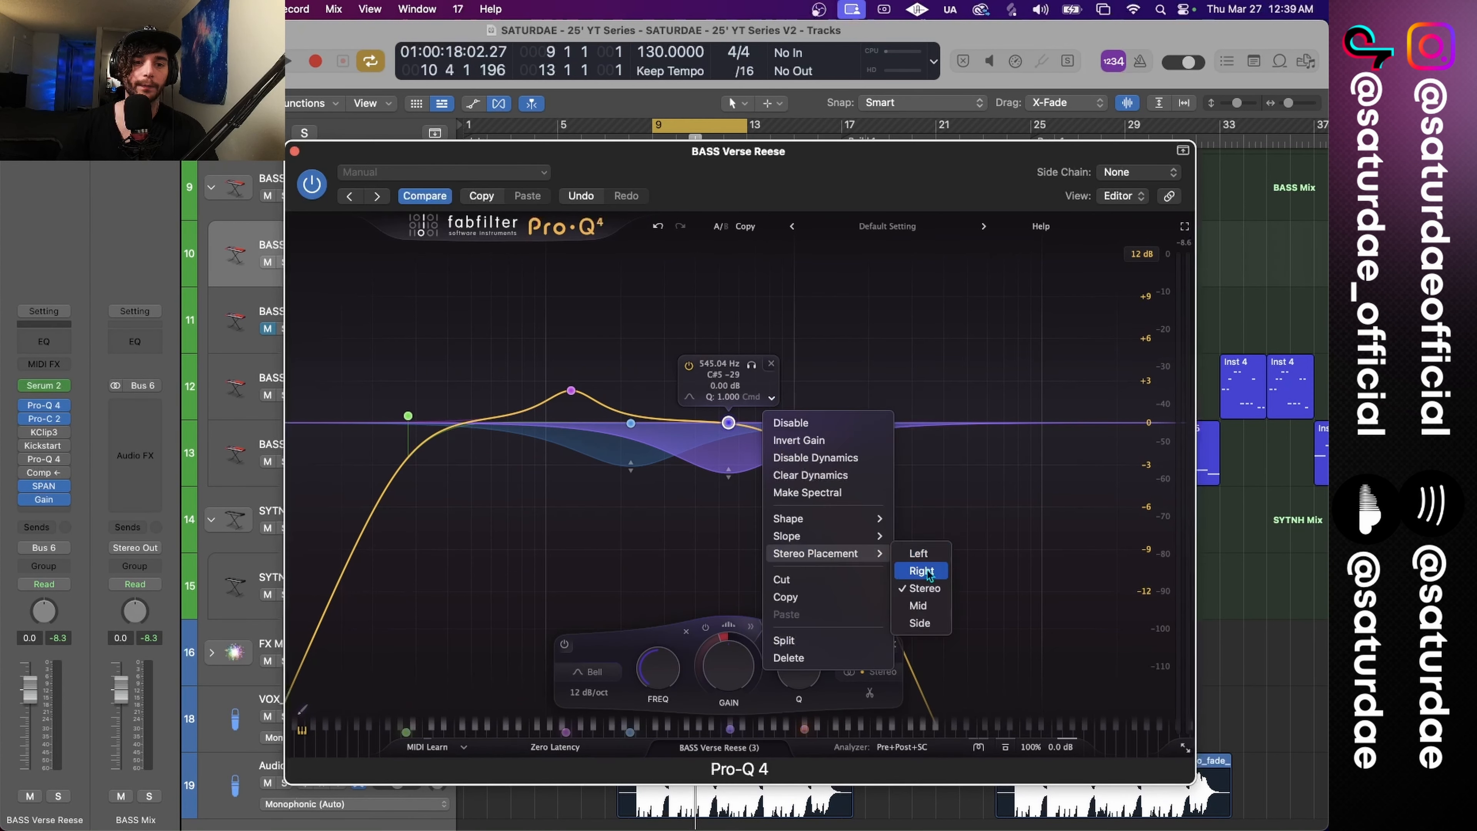
{"action": "left_click", "coordinate": [930, 624]}
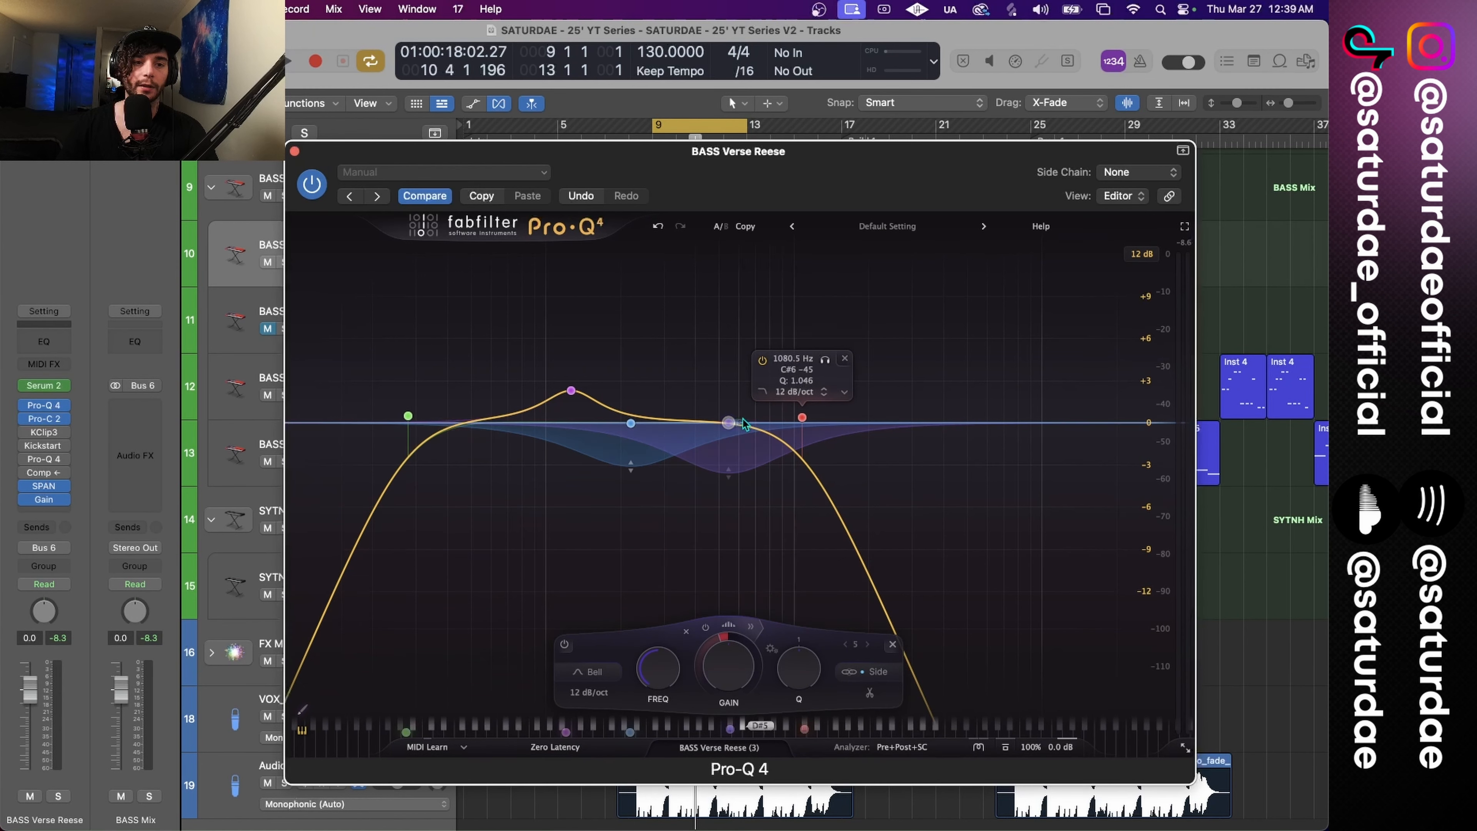
Step: Add a bell boost of about 2 dB near 545 Hz on the mid channel and play the reese
{"action": "mouse_move", "coordinate": [703, 424]}
{"action": "left_mouse_down"}
{"action": "mouse_move", "coordinate": [732, 398]}
{"action": "mouse_move", "coordinate": [728, 423]}
{"action": "left_mouse_up"}
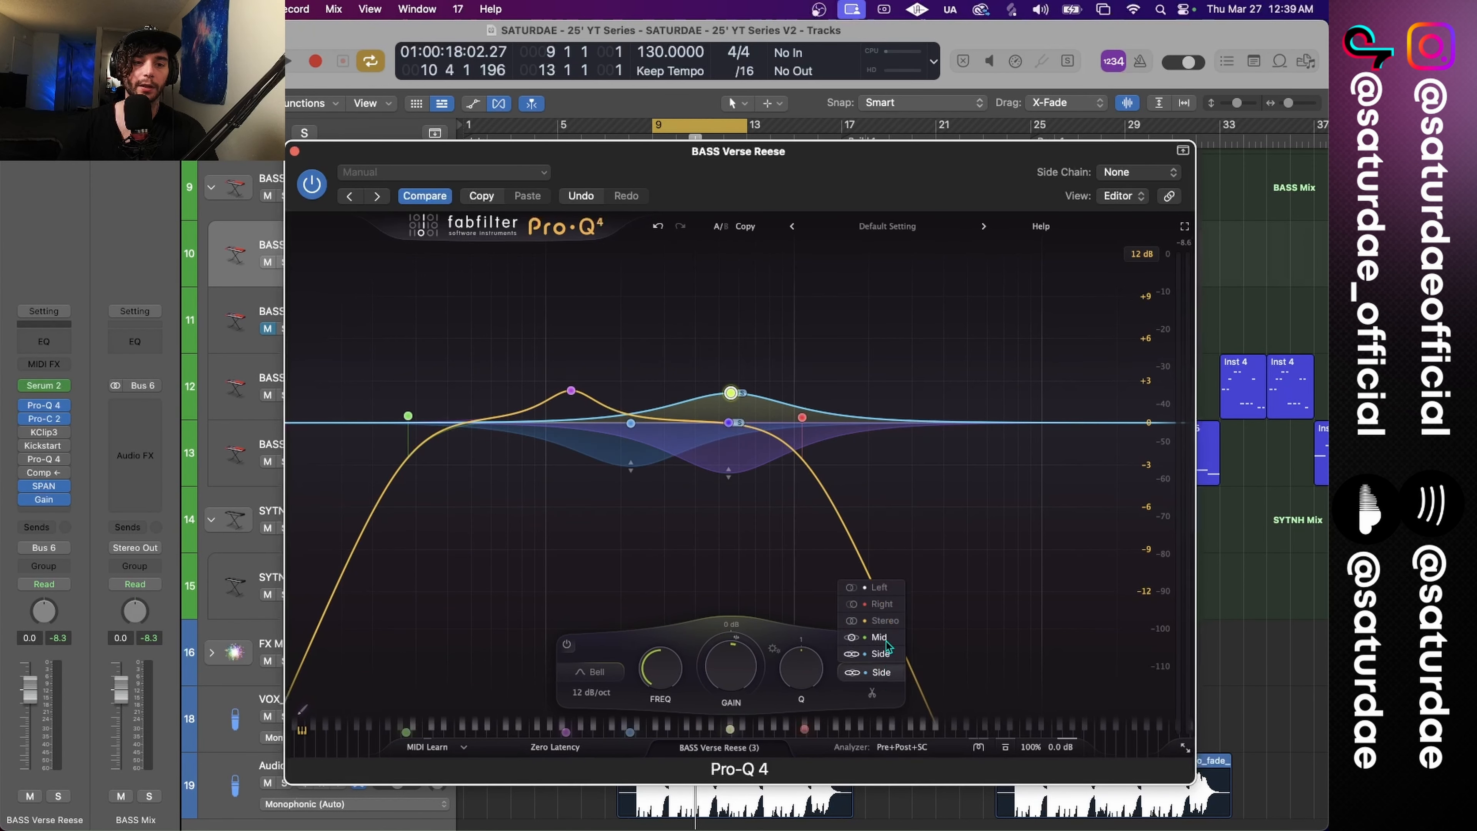
{"action": "left_click", "coordinate": [885, 641]}
{"action": "key", "text": "space"}
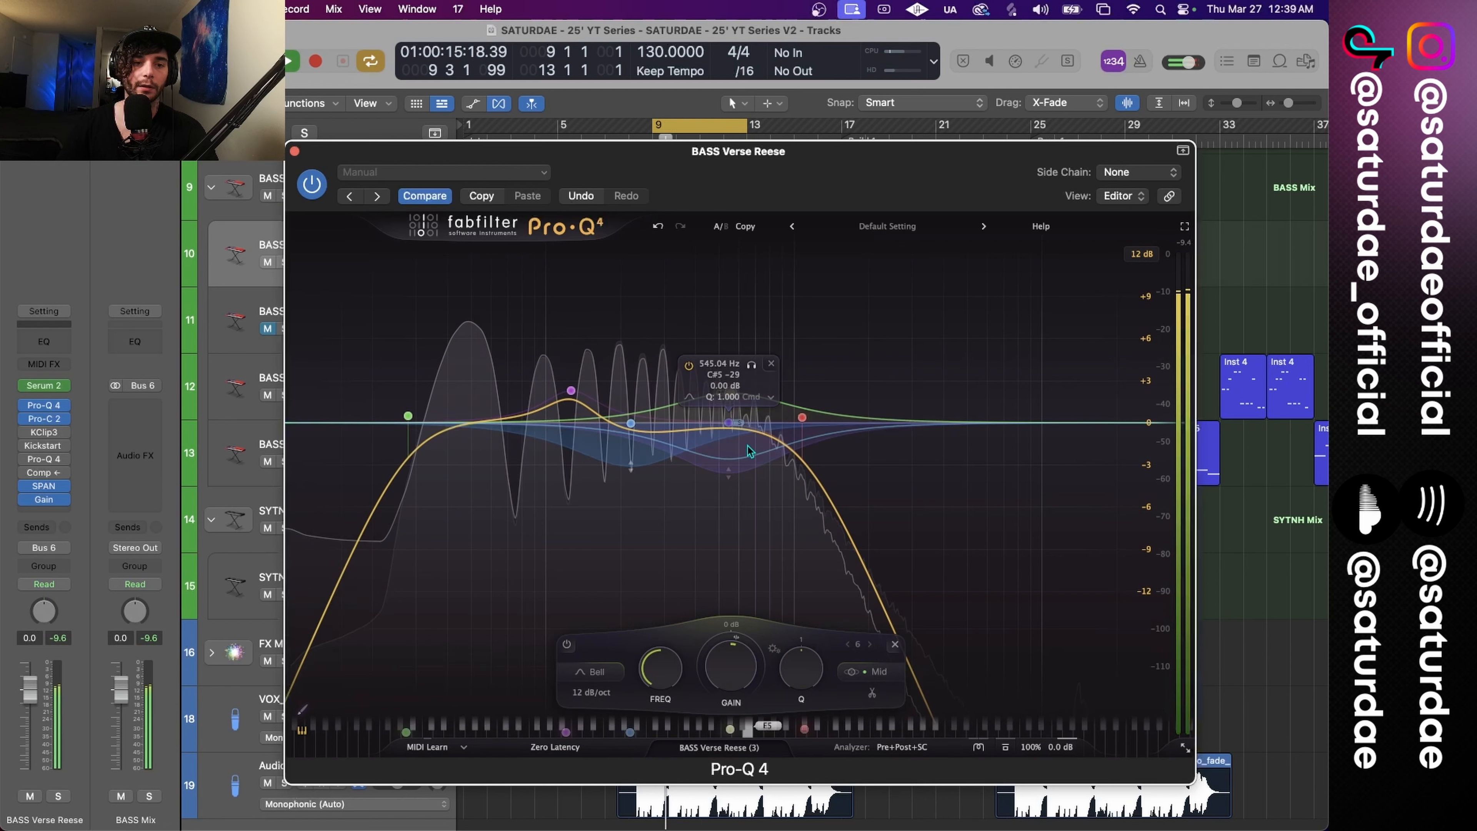
{"action": "left_click", "coordinate": [934, 325]}
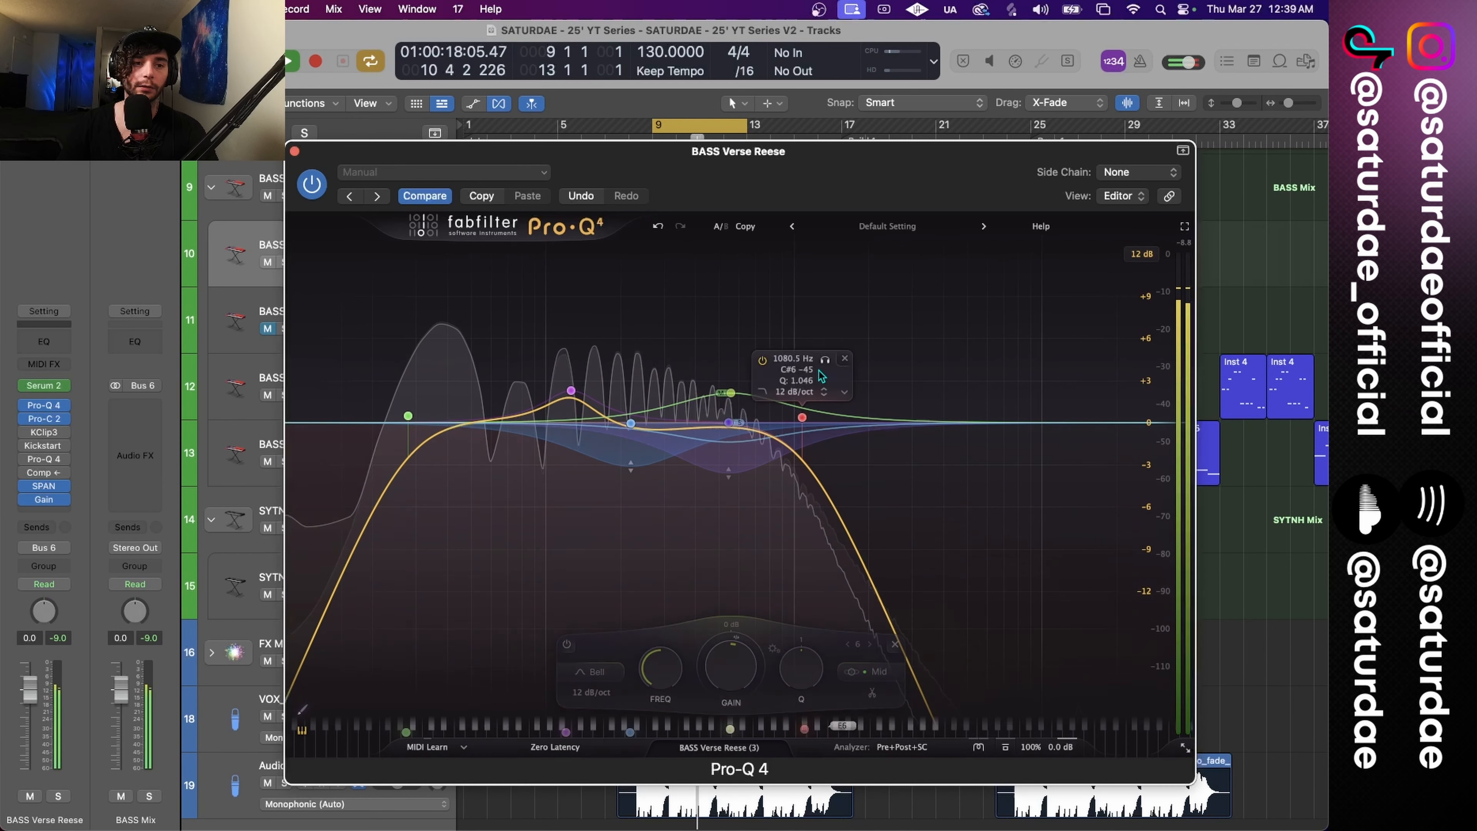
Step: Compare the reese in mono and stereo with the Gain plug-in during playback, then close the Gain, SPAN and Pro-Q 4 windows
{"action": "left_click", "coordinate": [46, 500]}
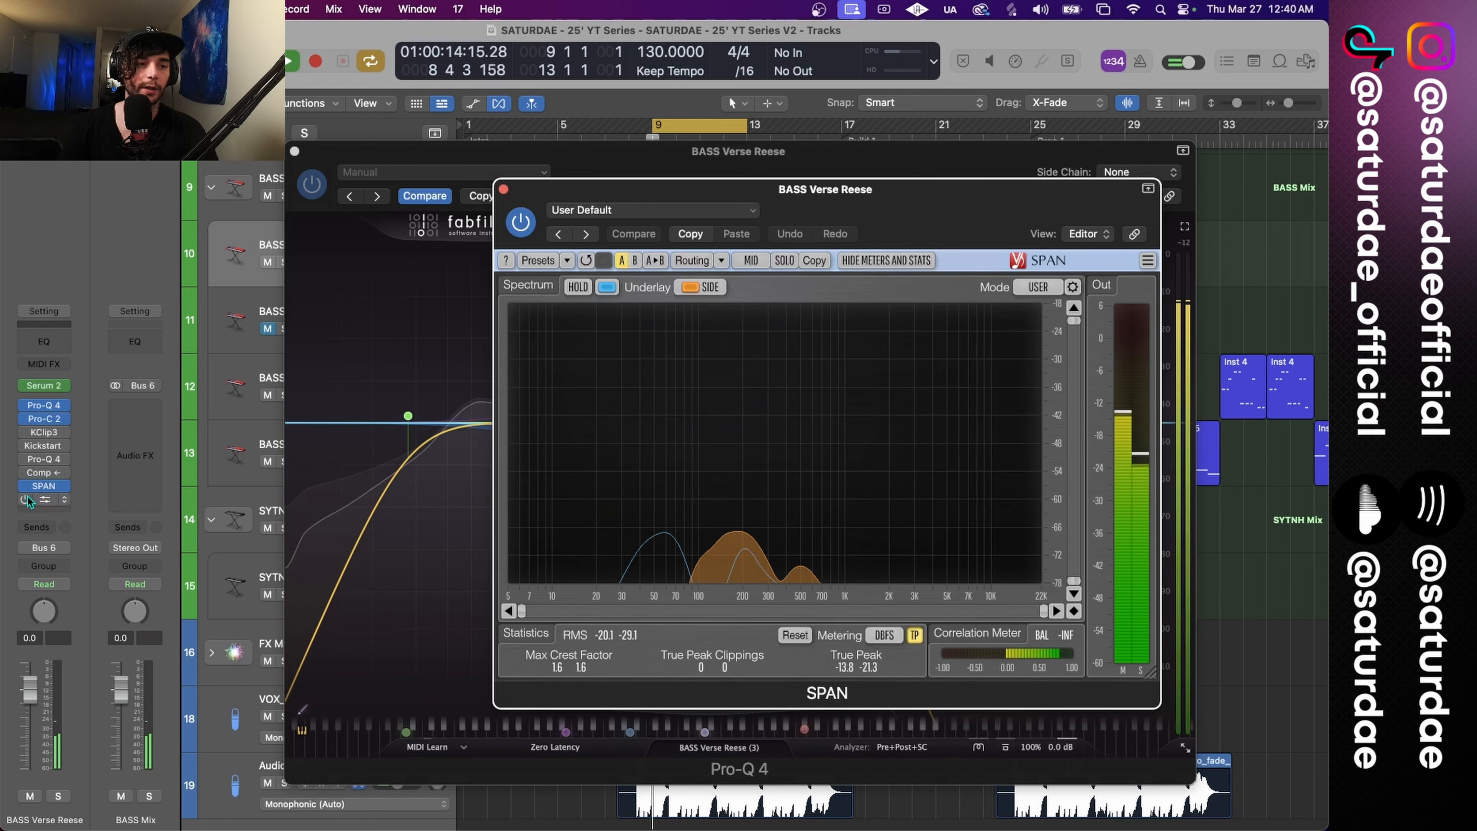
{"action": "left_click", "coordinate": [27, 499]}
{"action": "left_click", "coordinate": [44, 500]}
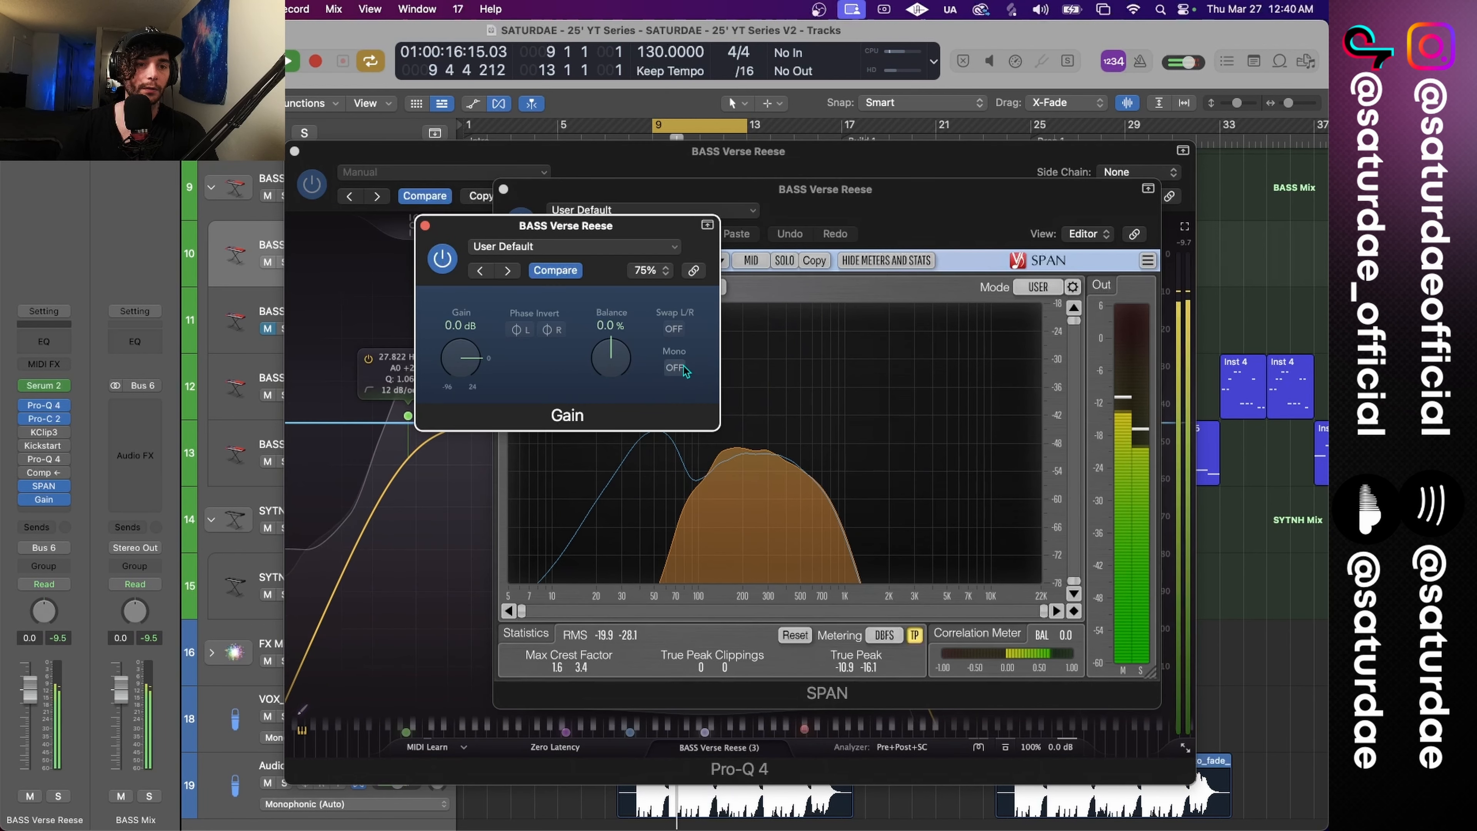
{"action": "left_click", "coordinate": [675, 367]}
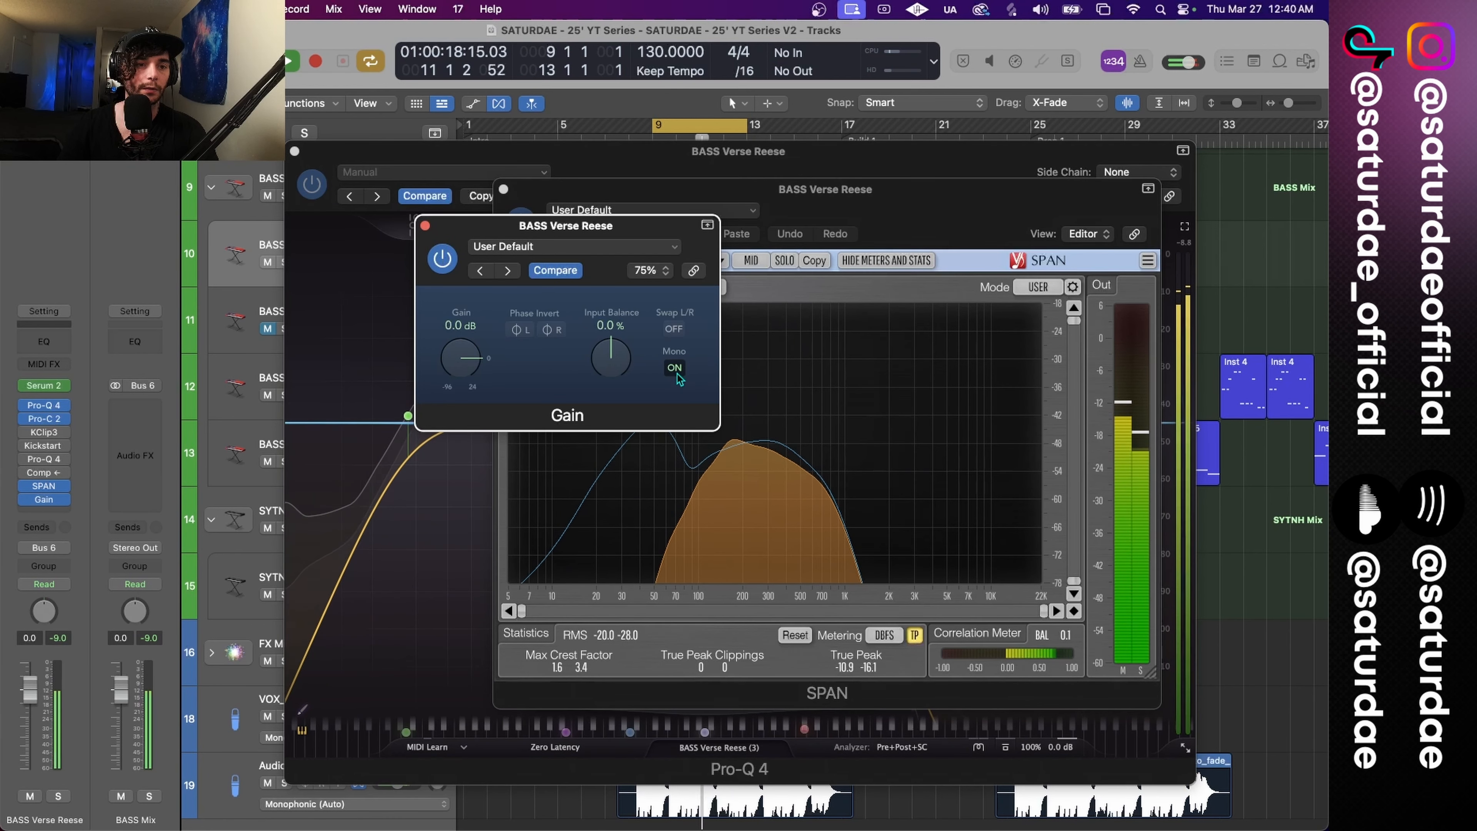
{"action": "left_click", "coordinate": [675, 368]}
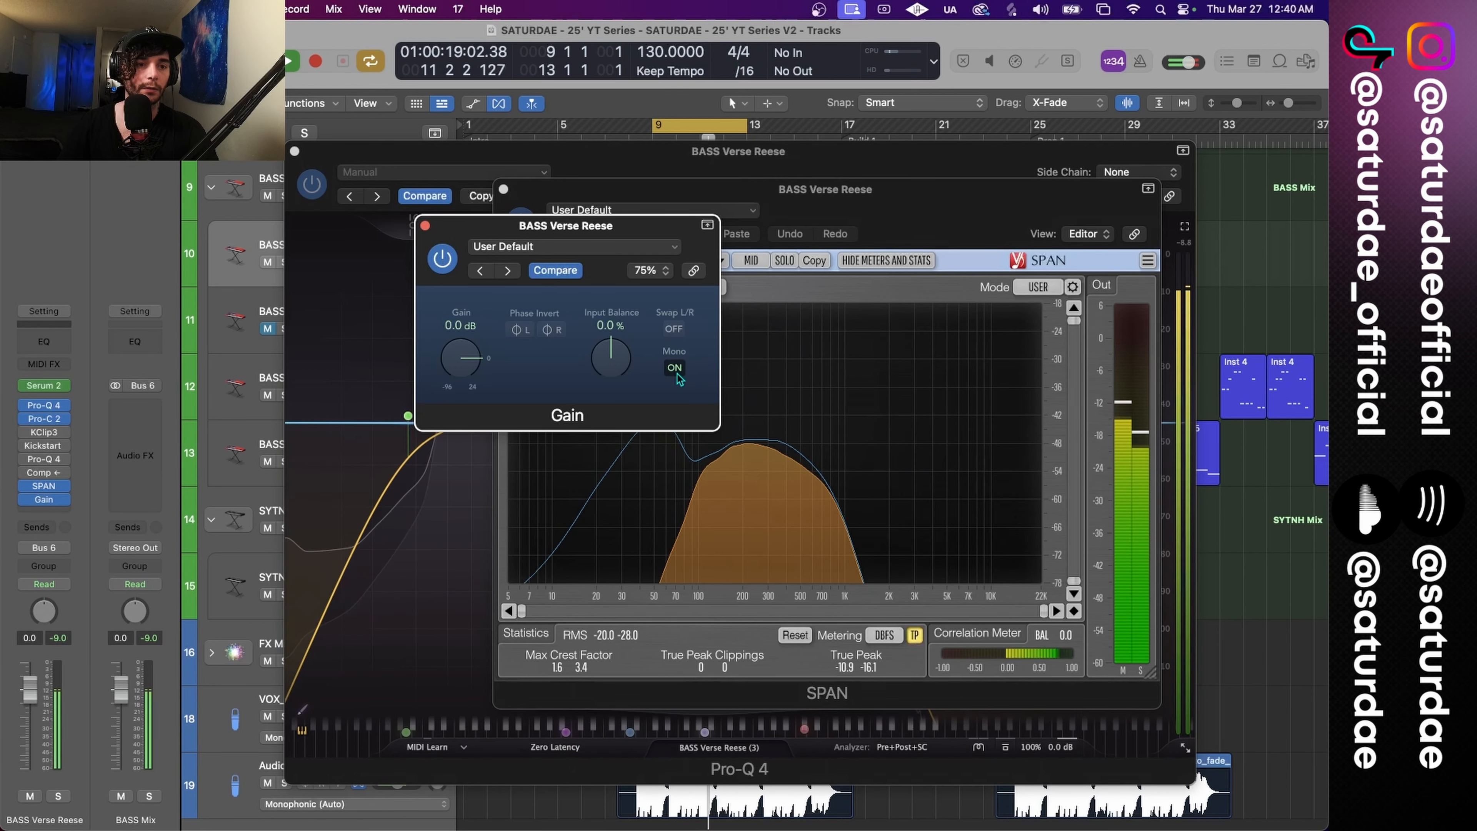
{"action": "left_click", "coordinate": [425, 225]}
{"action": "left_click", "coordinate": [503, 189]}
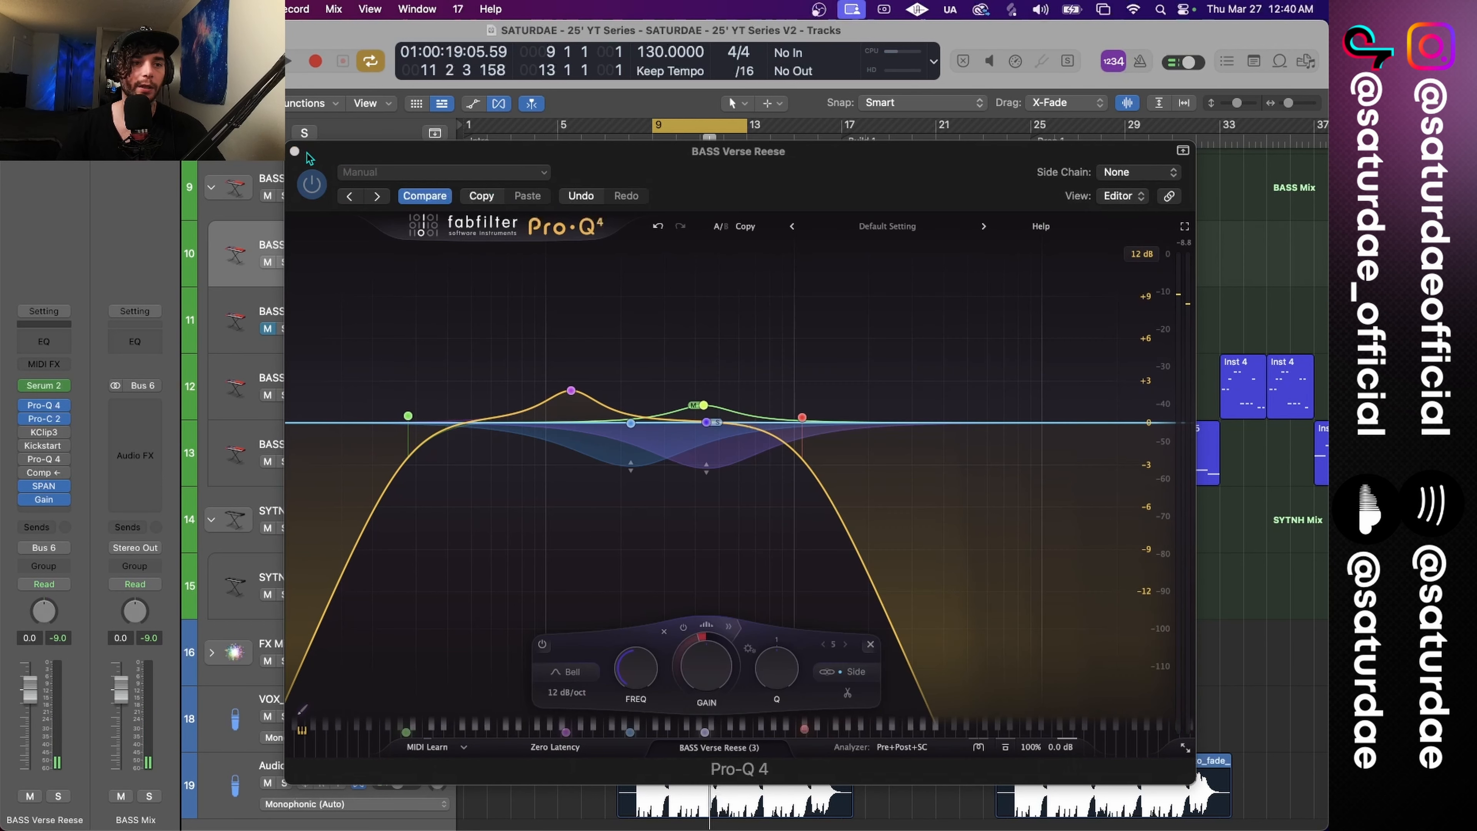
{"action": "left_click", "coordinate": [294, 152]}
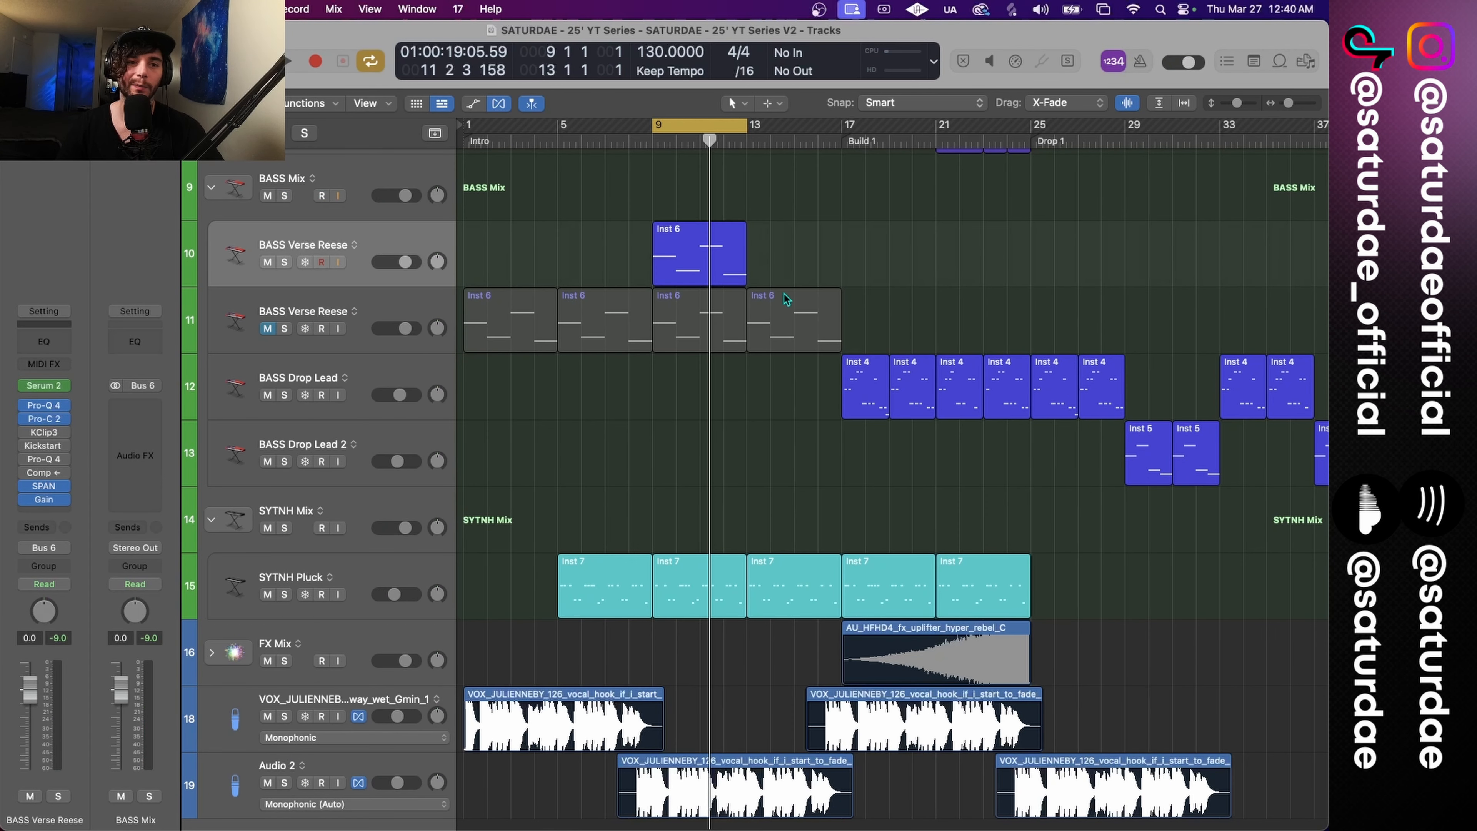
Step: Fill bars 1 to 17 of the active BASS Verse Reese track with Inst 6 regions and set the cycle range to bars 17–25
{"action": "left_click_drag", "start_coordinate": [708, 262], "coordinate": [850, 242]}
{"action": "key", "text": "super+Up"}
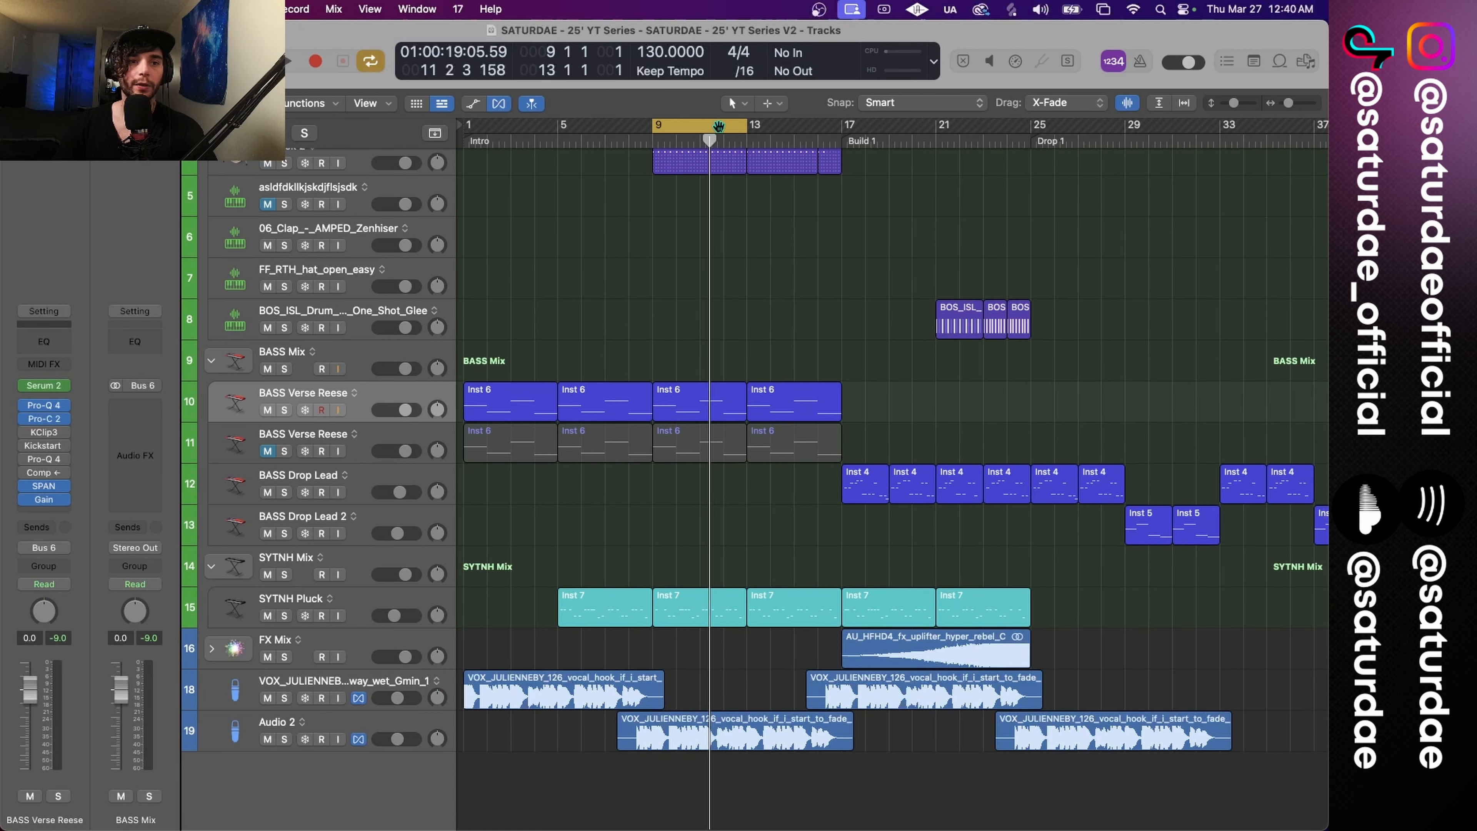
{"action": "left_click", "coordinate": [751, 128]}
{"action": "left_click_drag", "start_coordinate": [848, 132], "coordinate": [1032, 129]}
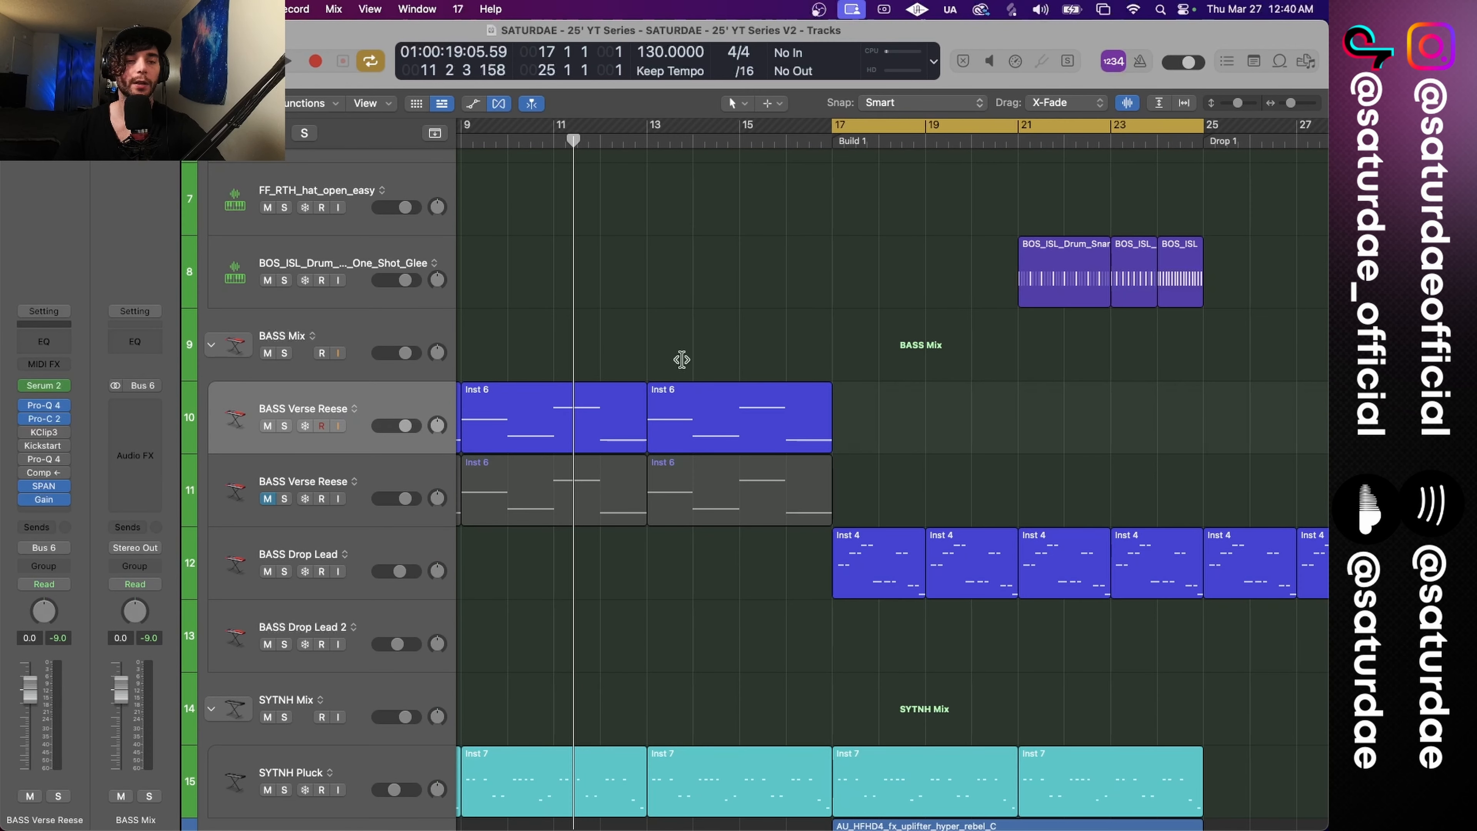
Step: Copy the last Inst 6 region to bar 17, delete all but its first note, and stretch that note across the four-bar region
{"action": "left_click_drag", "start_coordinate": [683, 412], "coordinate": [796, 439]}
{"action": "double_click", "coordinate": [851, 451]}
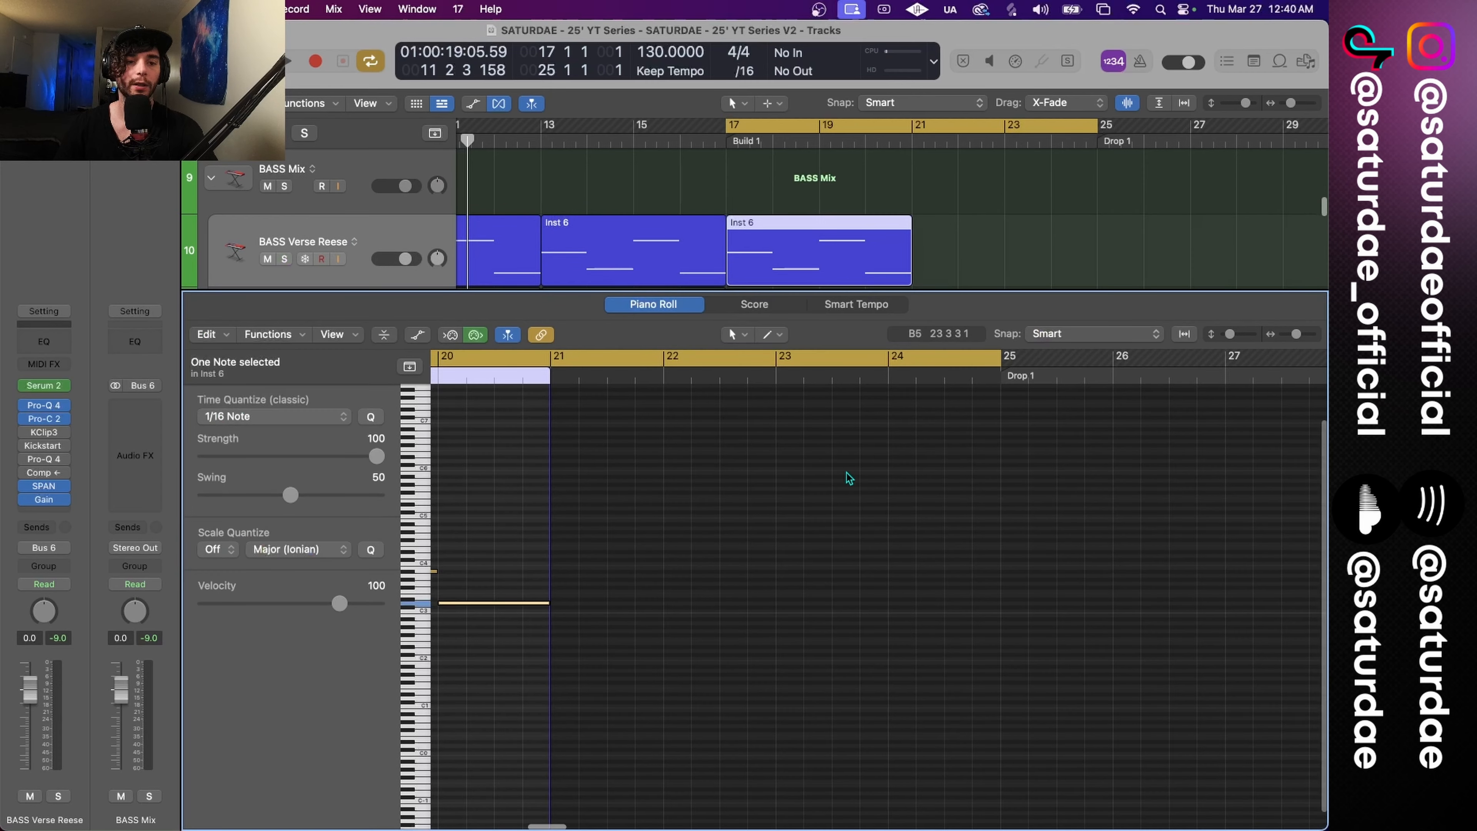
{"action": "key", "text": "Delete"}
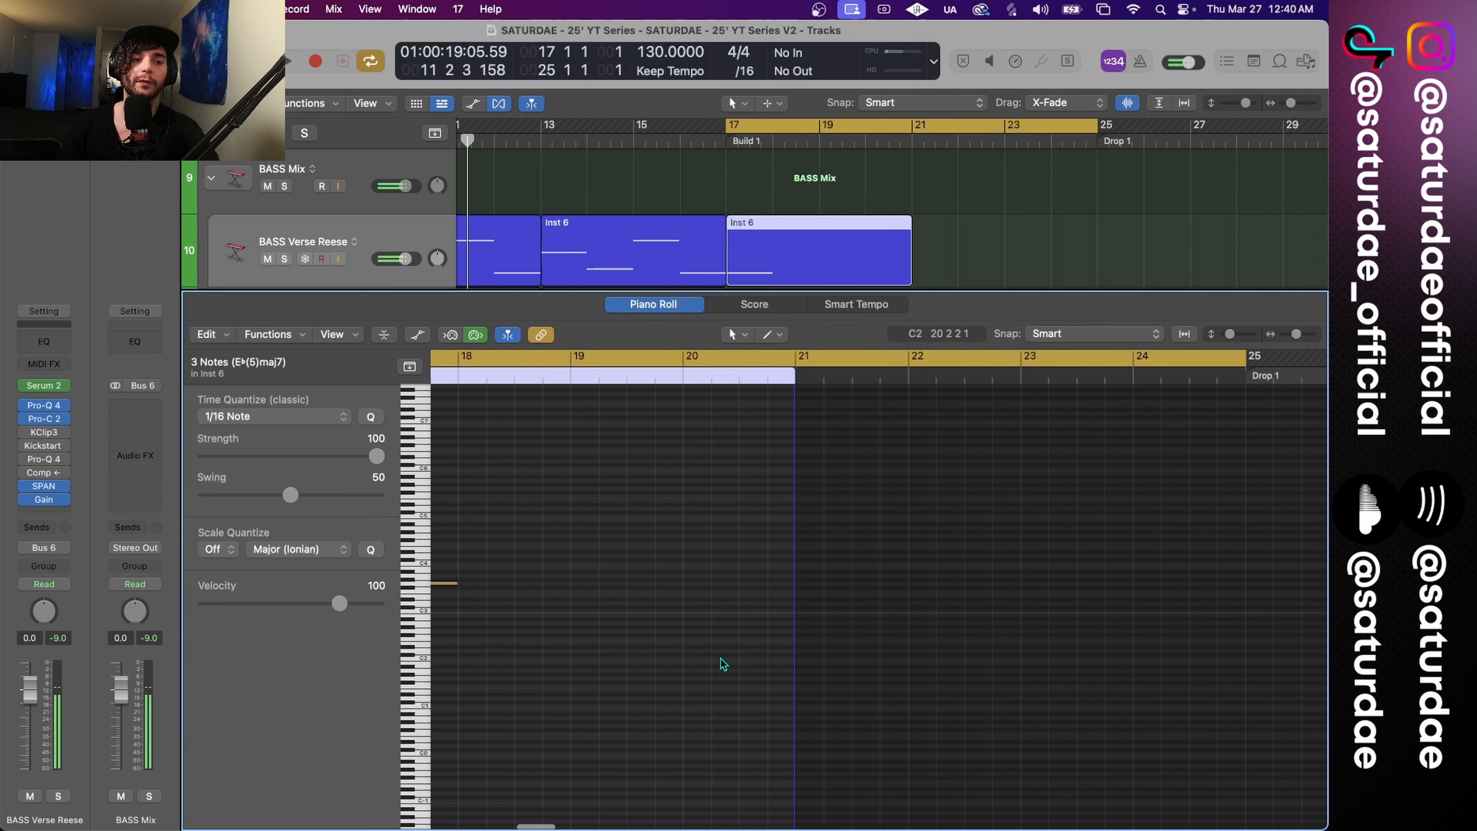
{"action": "scroll", "coordinate": [679, 619], "scroll_direction": "left", "scroll_amount": 3}
{"action": "left_click_drag", "start_coordinate": [580, 586], "coordinate": [919, 594]}
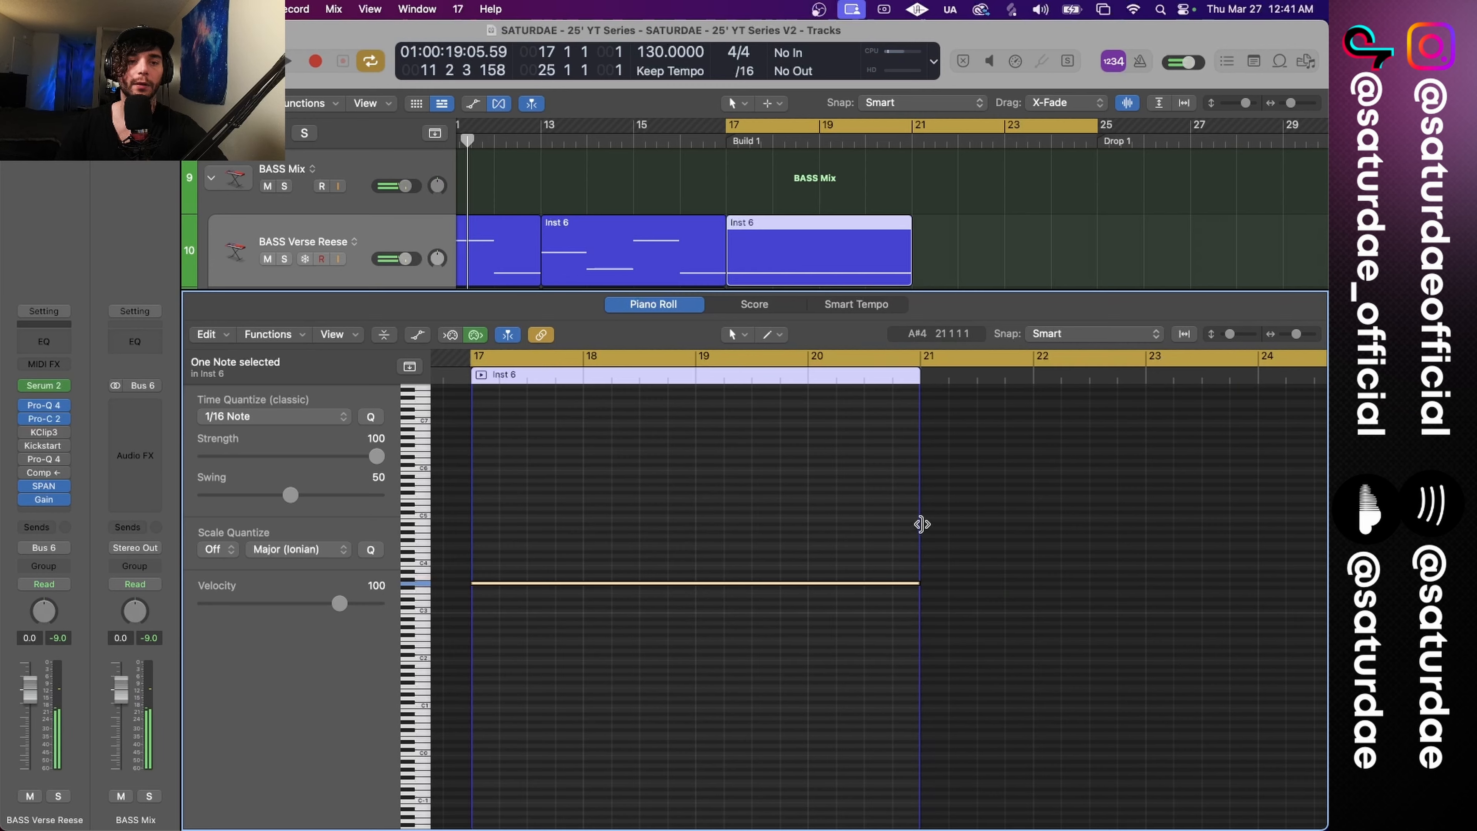
{"action": "key", "text": "e"}
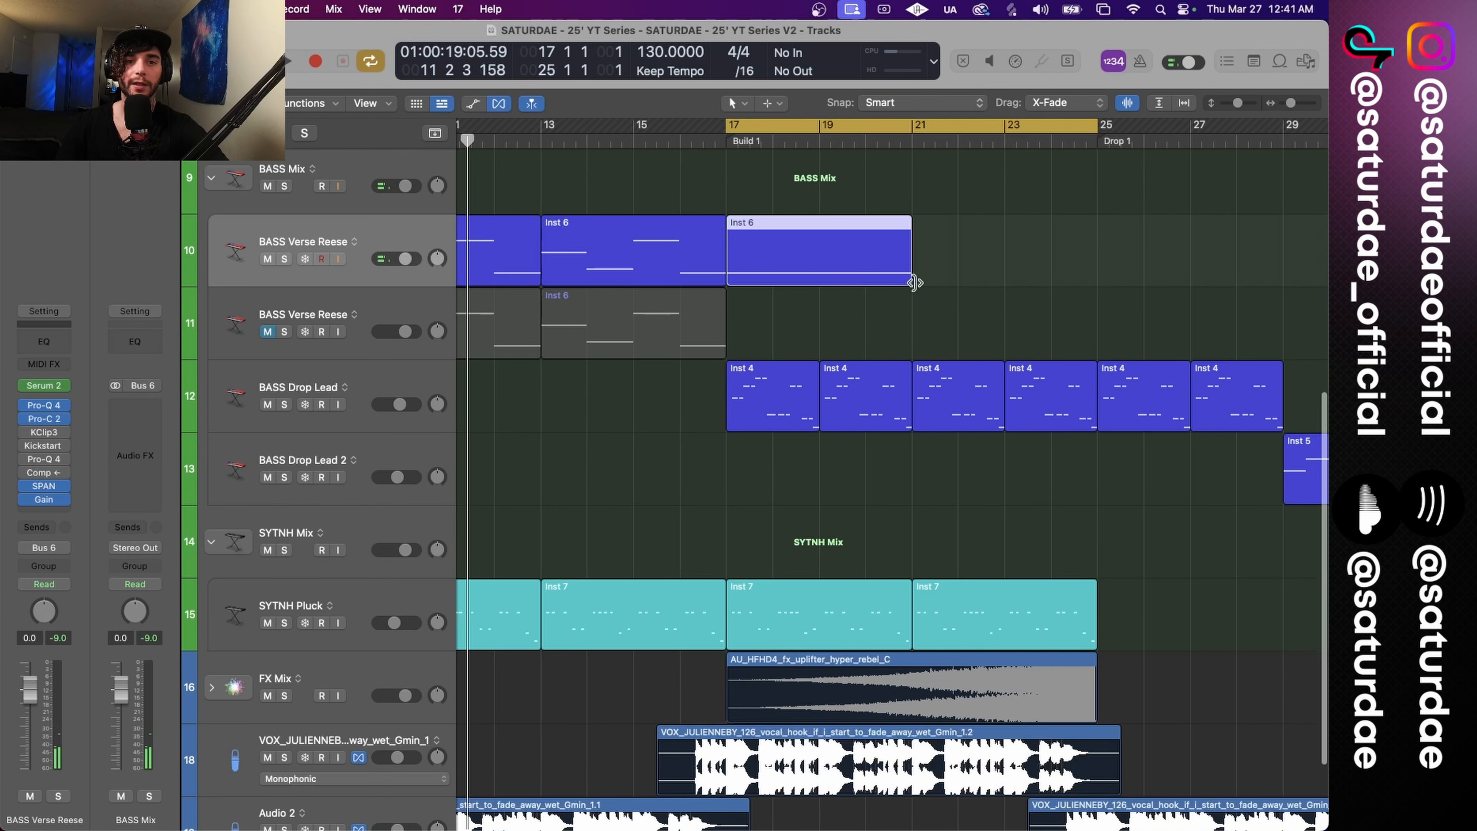
Step: Extend the Build 1 reese region to bar 25 and lengthen its single note to the full eight bars
{"action": "left_click_drag", "start_coordinate": [915, 283], "coordinate": [1096, 283]}
{"action": "key", "text": "e"}
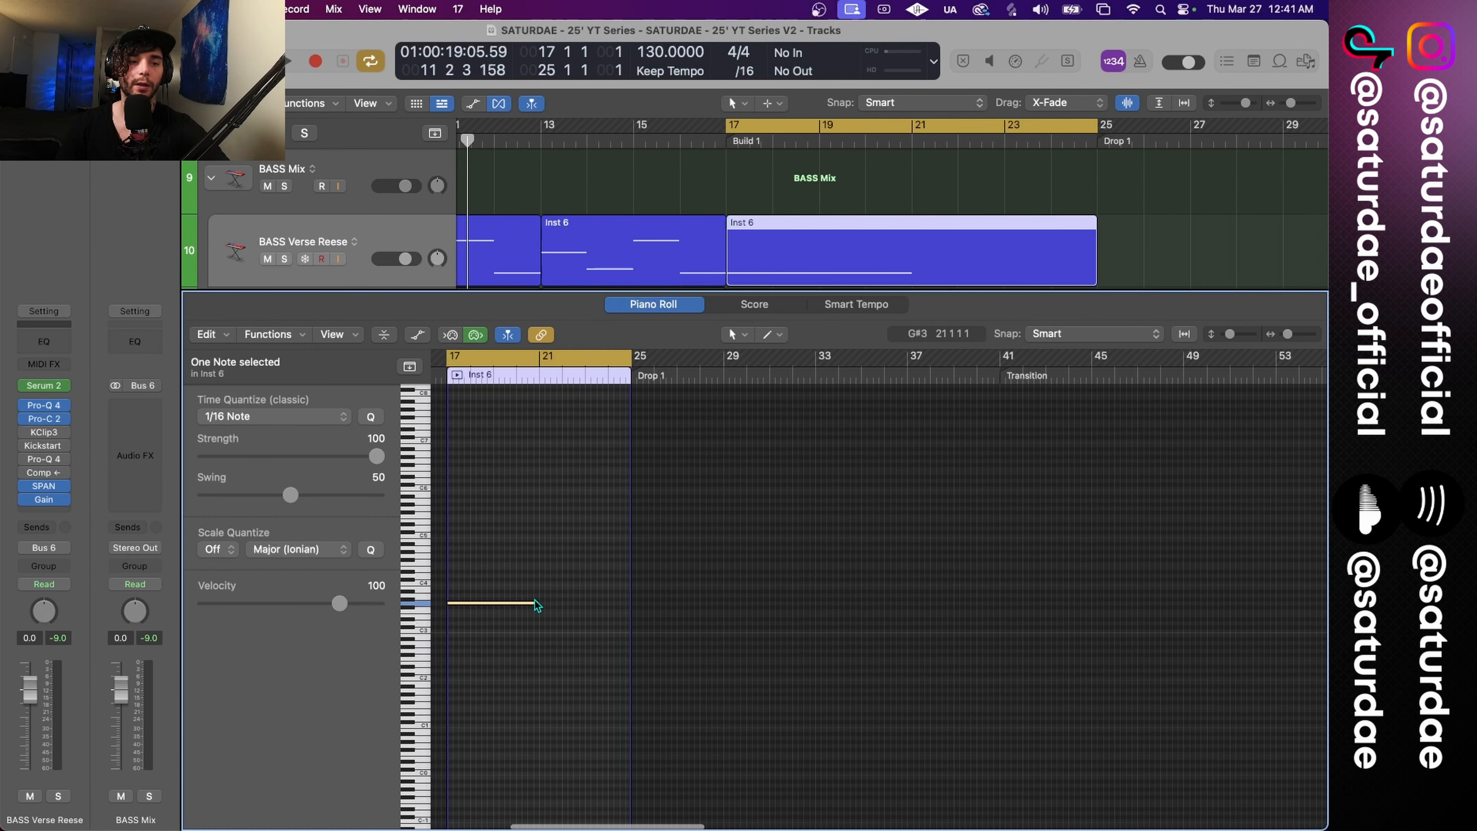
{"action": "left_click_drag", "start_coordinate": [537, 602], "coordinate": [636, 609]}
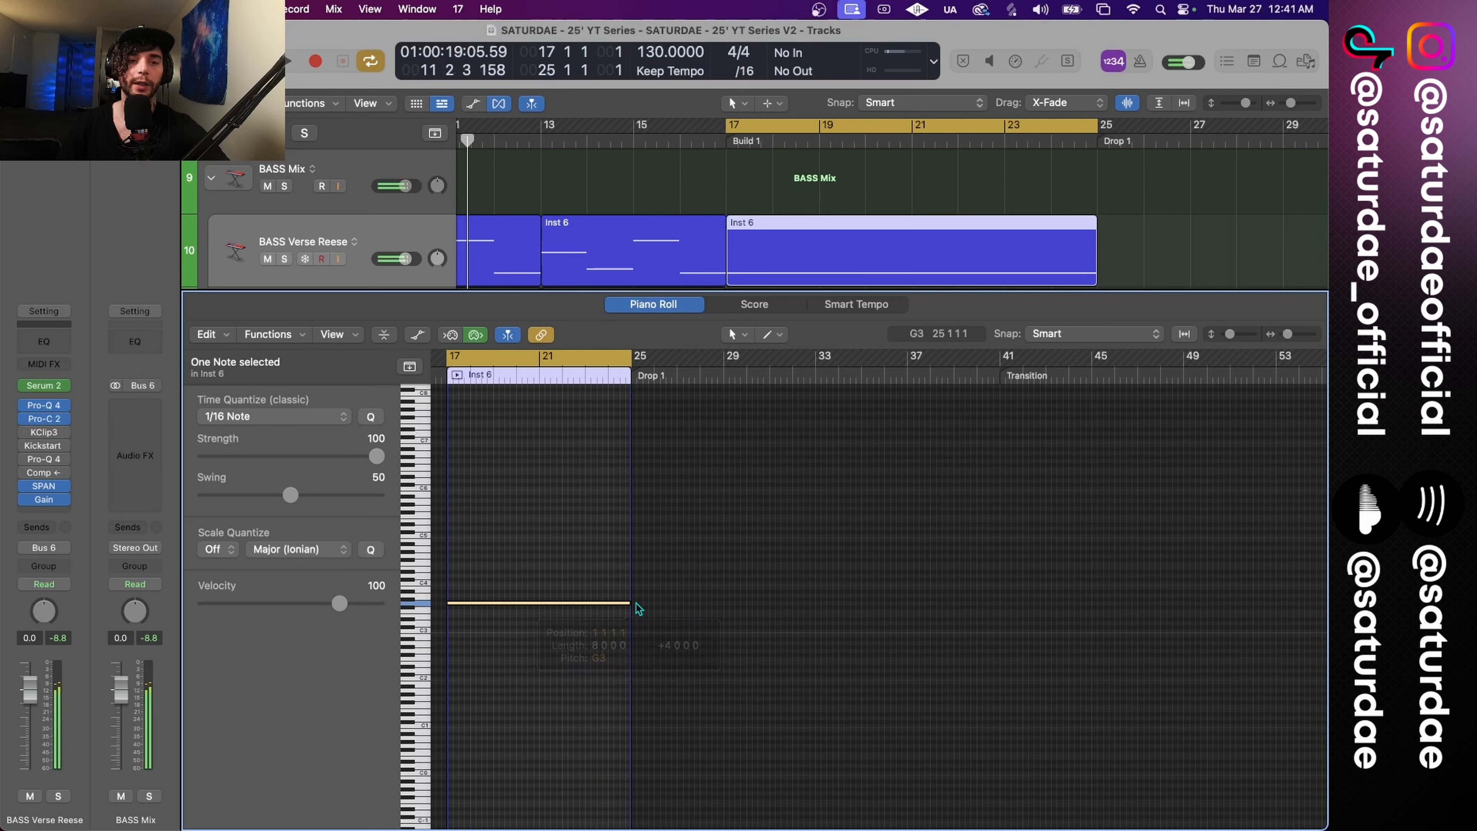
{"action": "key", "text": "e"}
Step: Duplicate the BASS Verse Reese track with its settings and move the eight-bar build region onto the new track
{"action": "scroll", "coordinate": [368, 318], "scroll_direction": "up", "scroll_amount": 3}
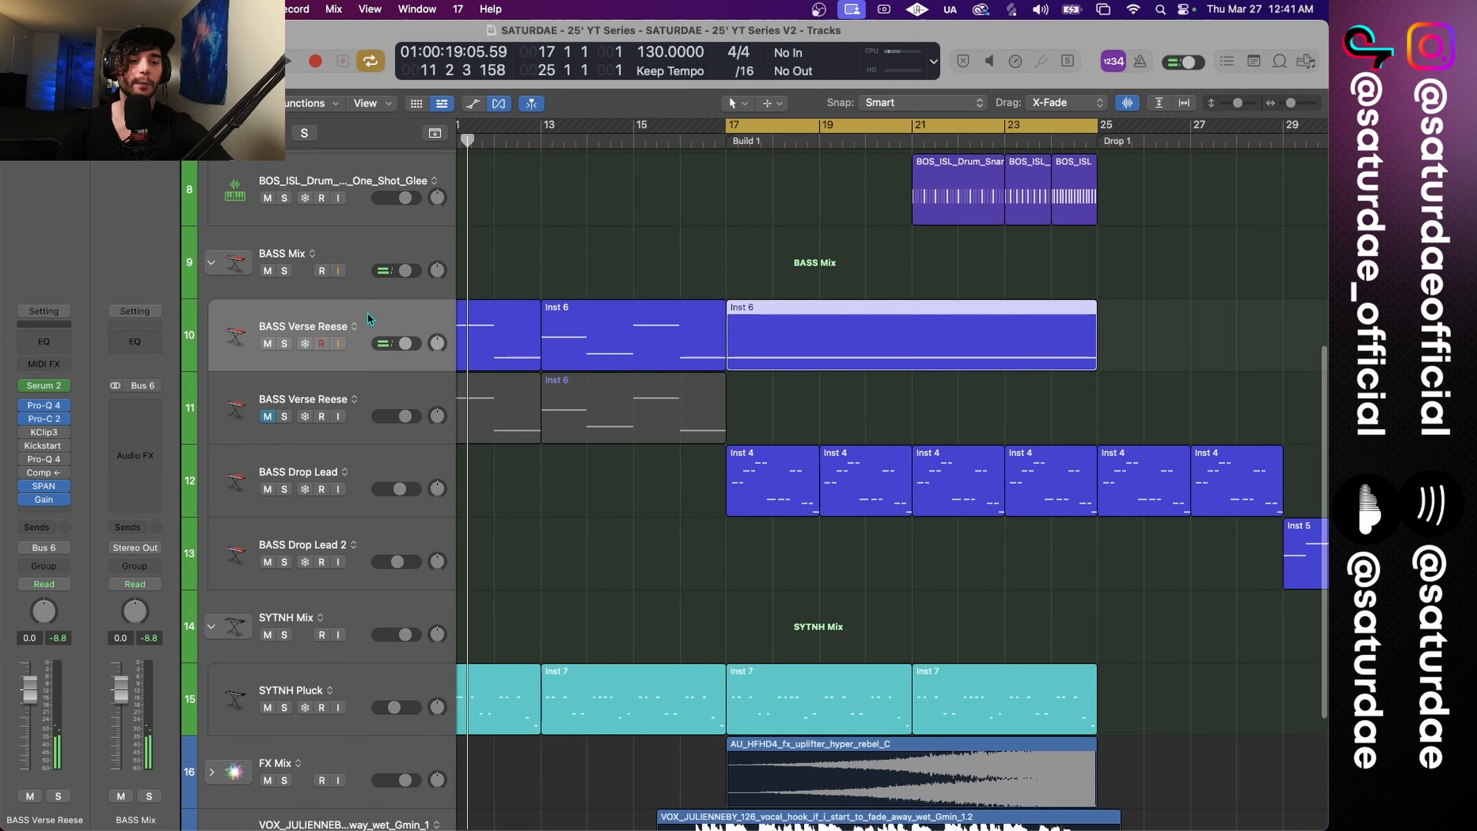
{"action": "key", "text": "super+d"}
{"action": "left_click_drag", "start_coordinate": [808, 361], "coordinate": [814, 404]}
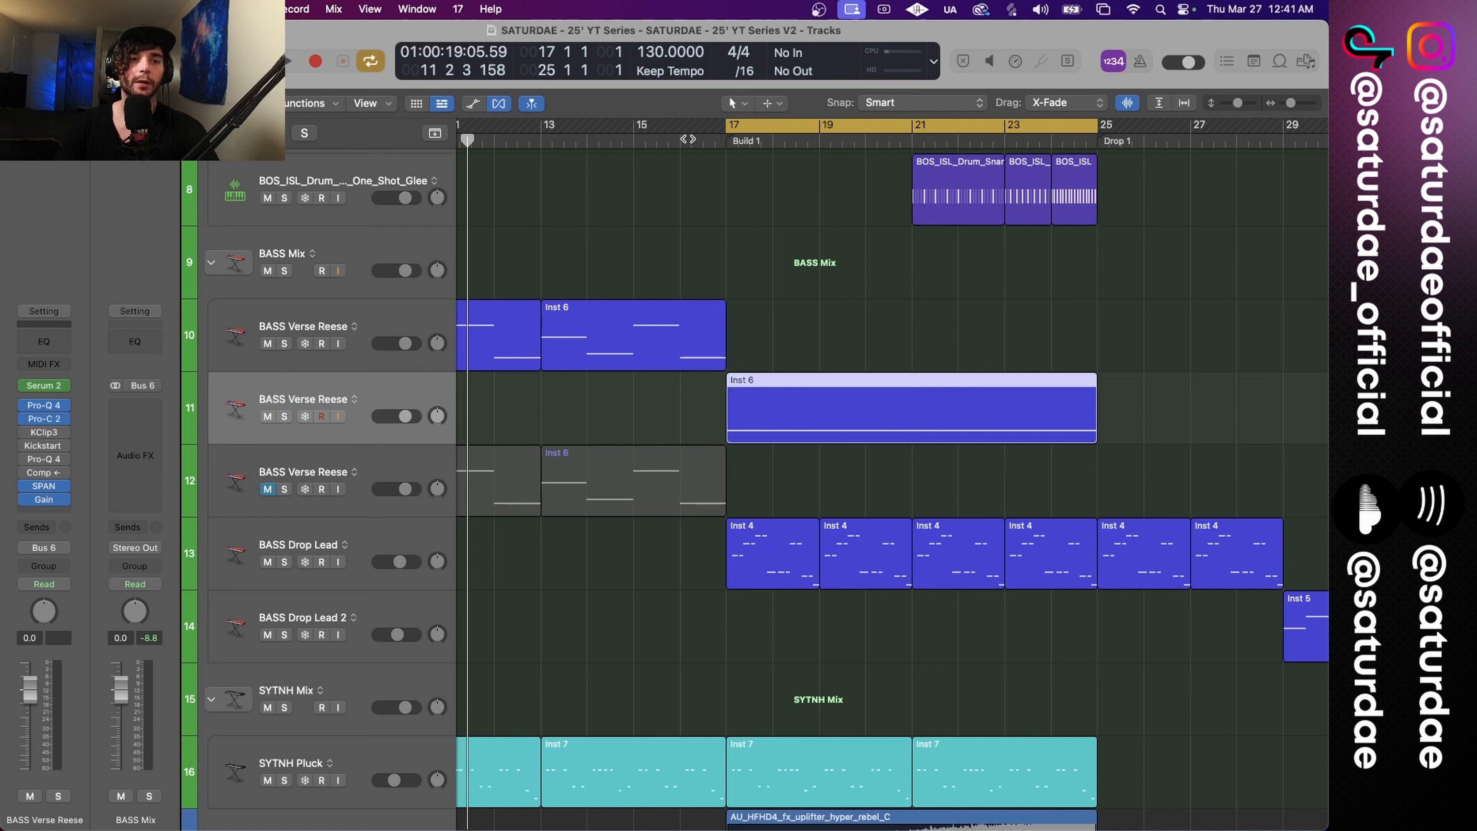
Step: Set the cycle range to bars 16–26 and play the transition into Build 1
{"action": "left_click_drag", "start_coordinate": [679, 126], "coordinate": [1137, 164]}
{"action": "key", "text": "space"}
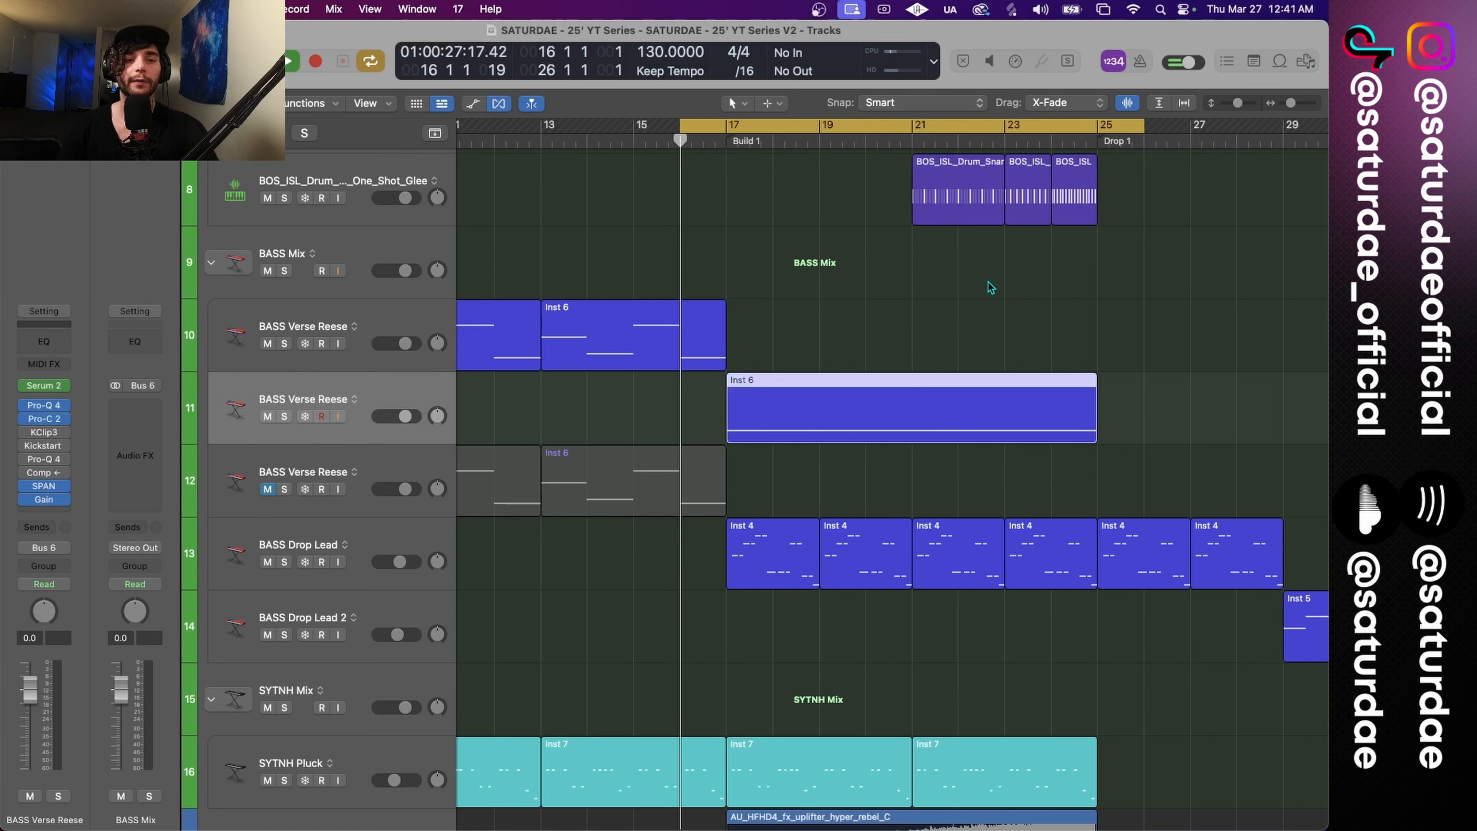
{"action": "left_click", "coordinate": [981, 280]}
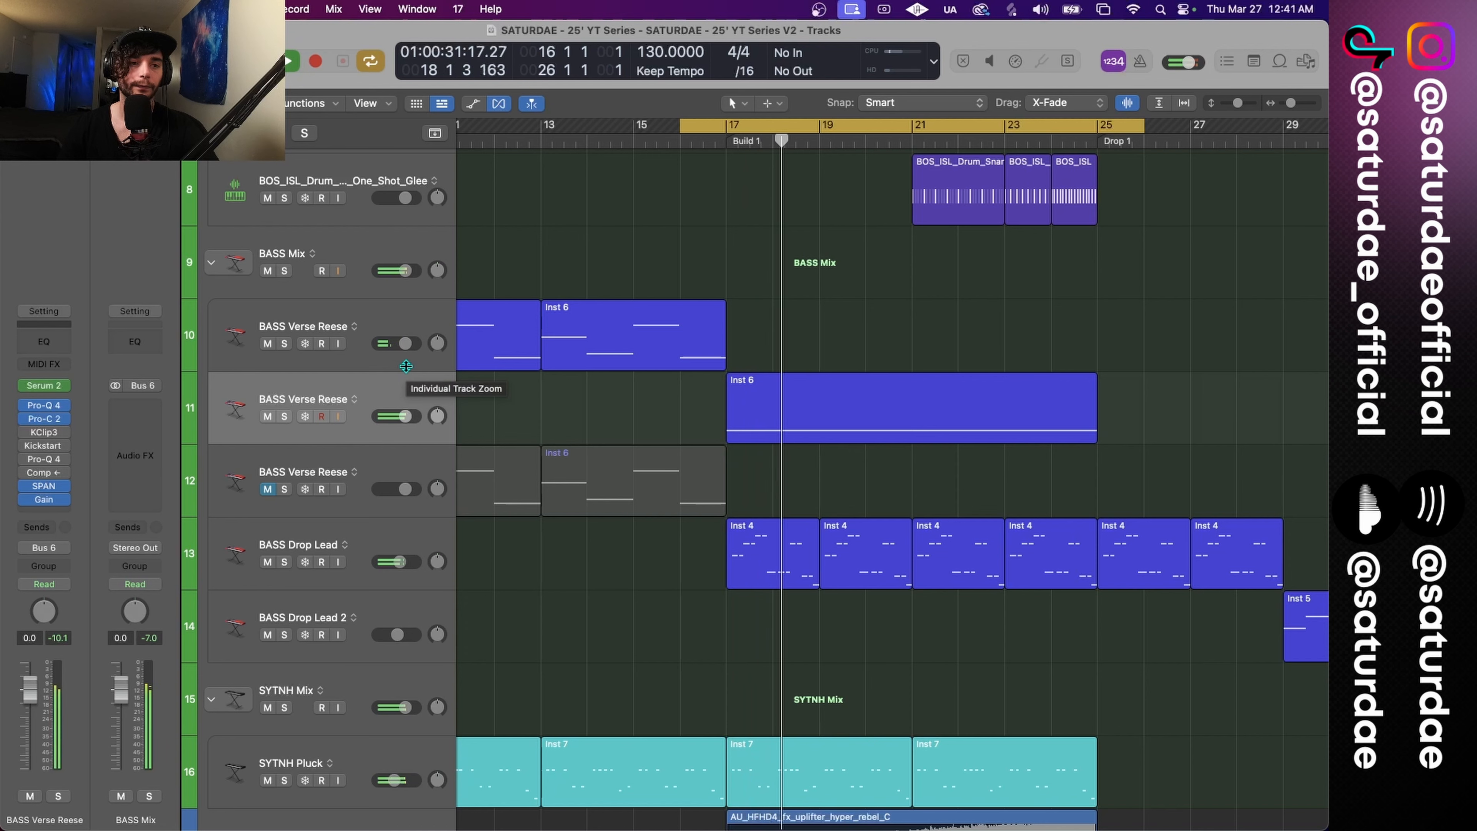
{"action": "key", "text": "space"}
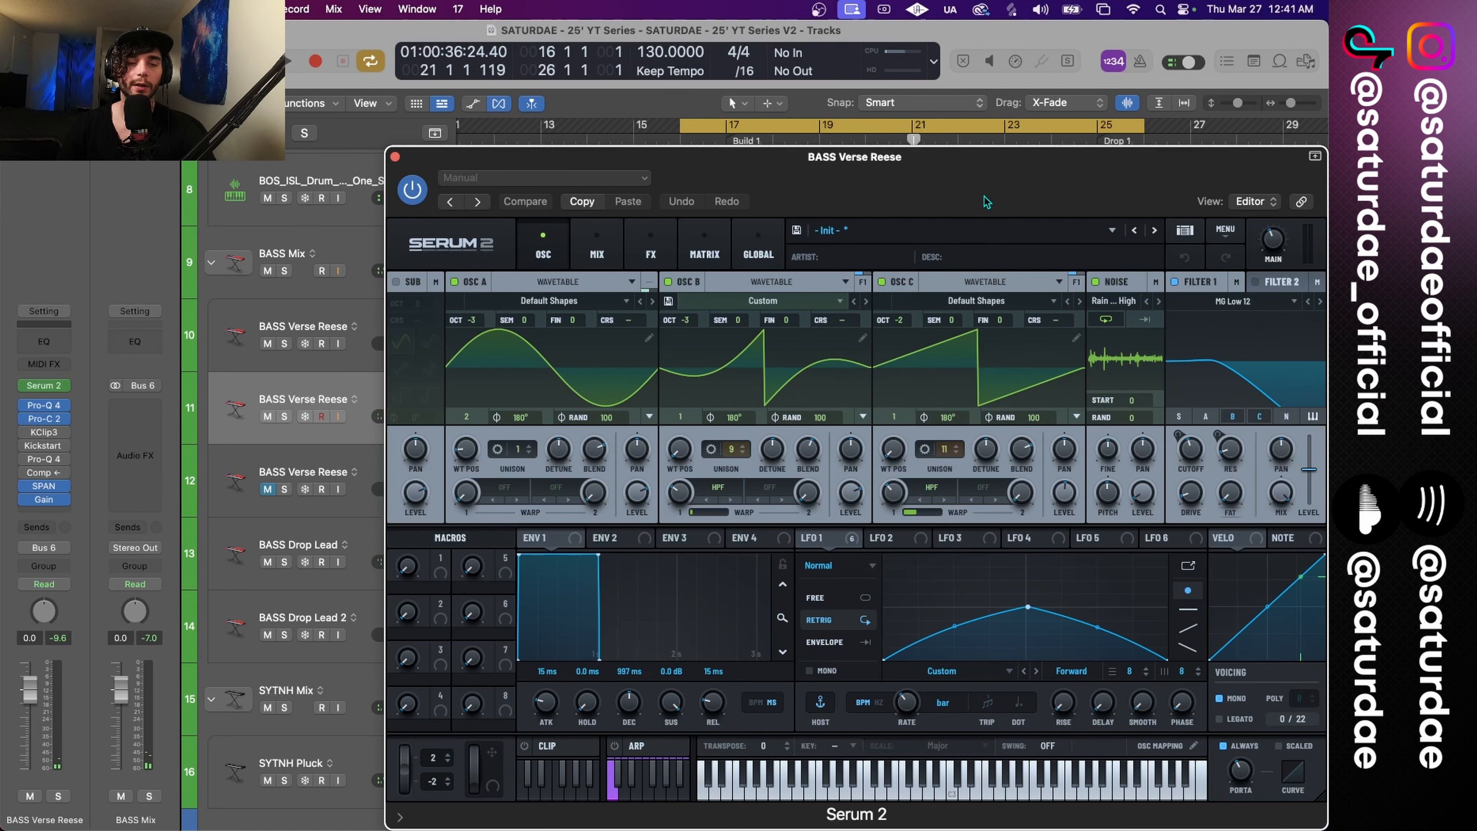
Step: Reposition the duplicated track's Serum 2 window and switch LFO 4 to Envelope mode
{"action": "left_click_drag", "start_coordinate": [987, 202], "coordinate": [794, 77]}
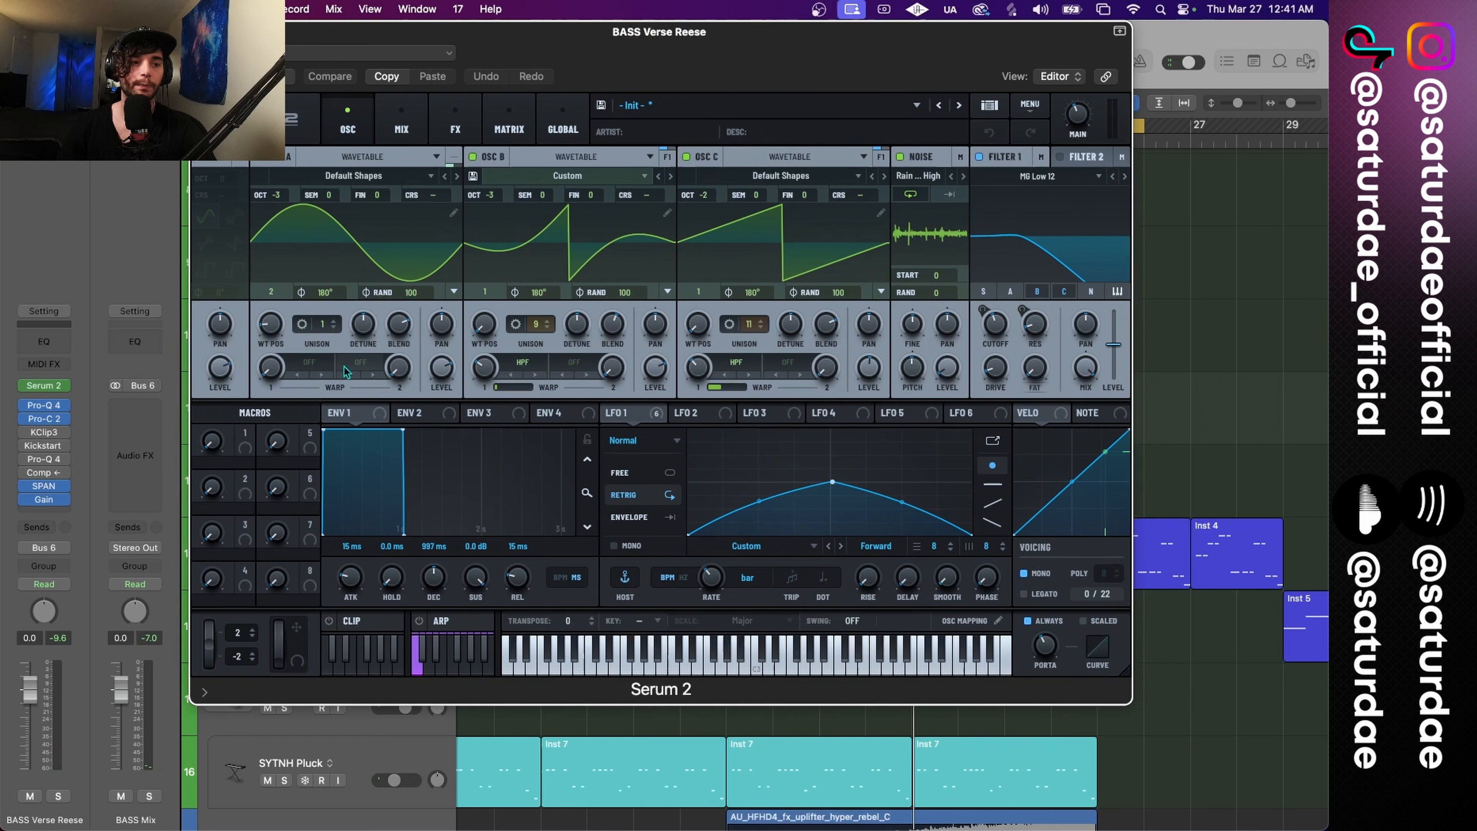
{"action": "left_click", "coordinate": [831, 414]}
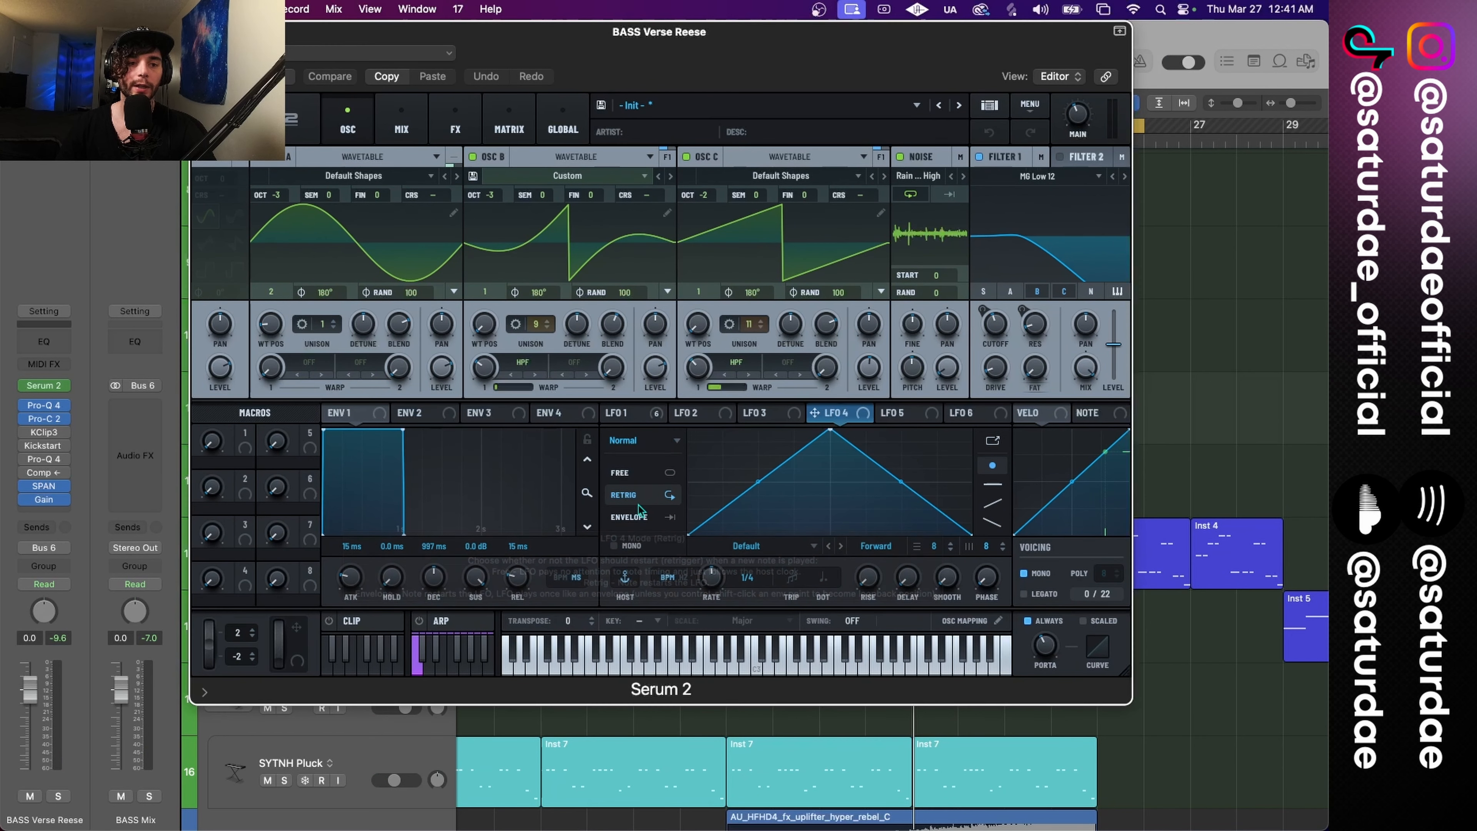
{"action": "left_click", "coordinate": [633, 519]}
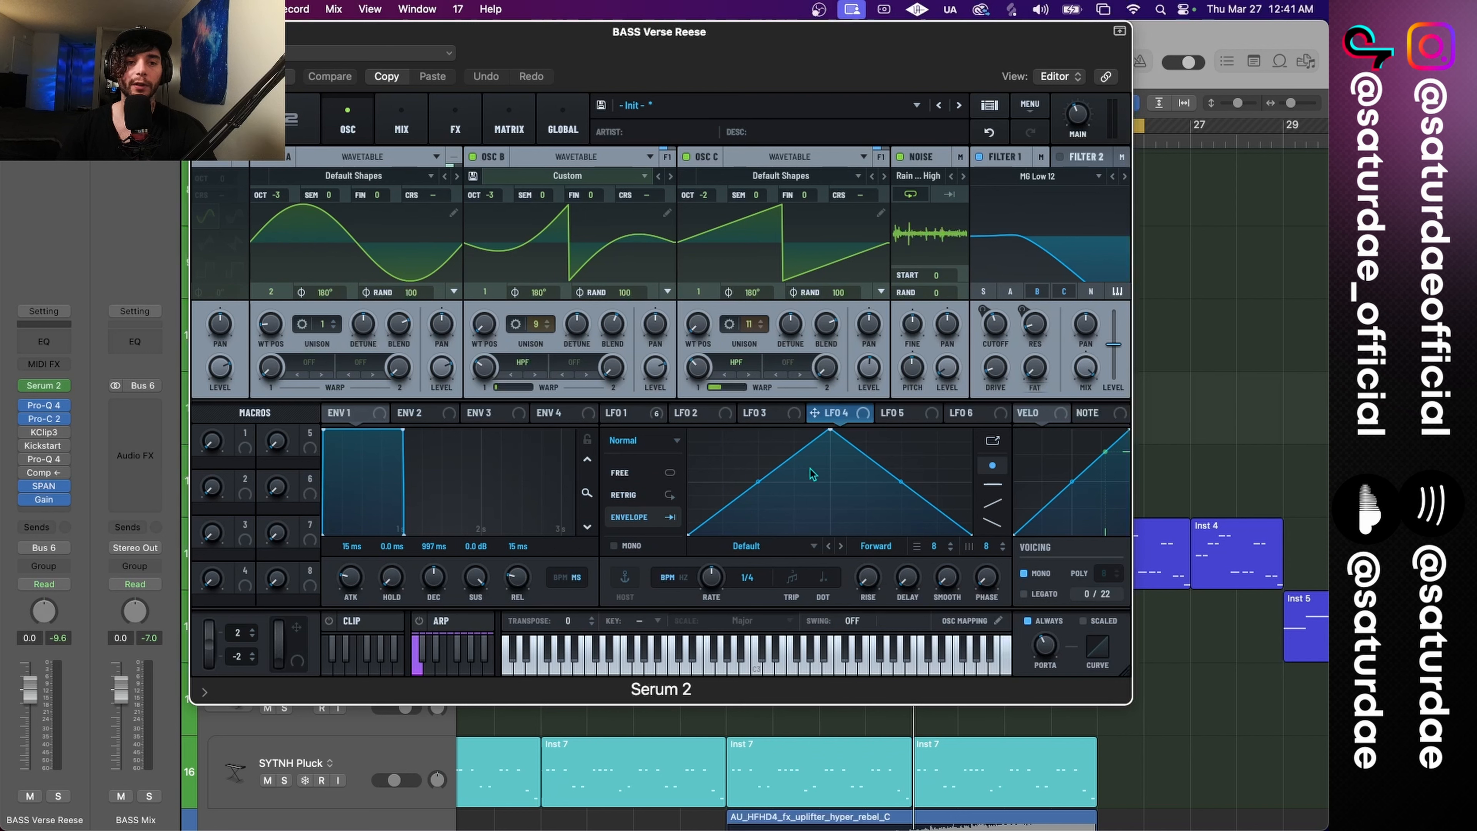
Step: Reshape LFO 4 to stay flat until halfway and curve up to maximum at the end, with its rate at 8 bar
{"action": "left_click_drag", "start_coordinate": [828, 429], "coordinate": [970, 431]}
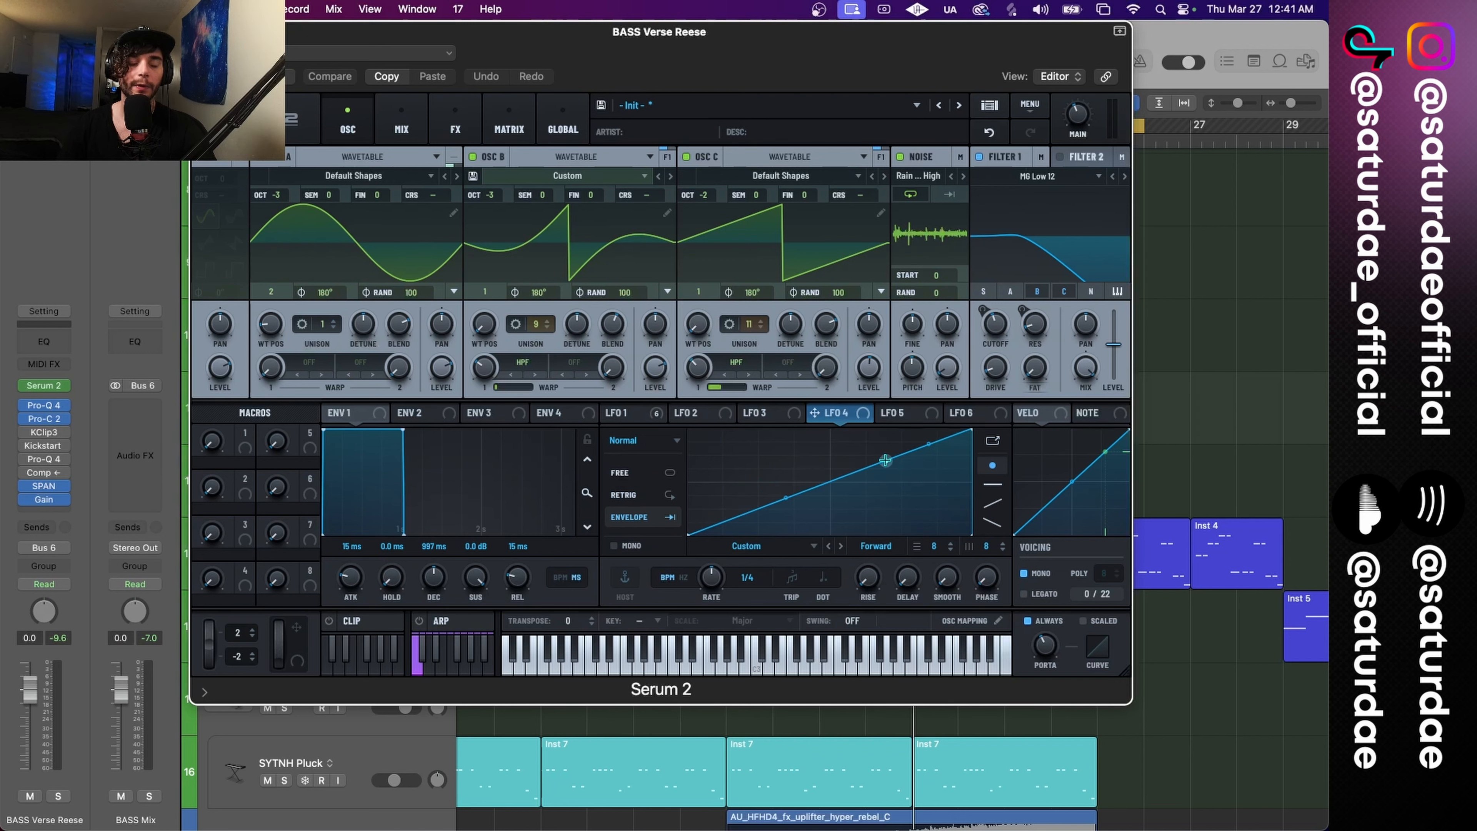
{"action": "left_click_drag", "start_coordinate": [886, 460], "coordinate": [830, 536]}
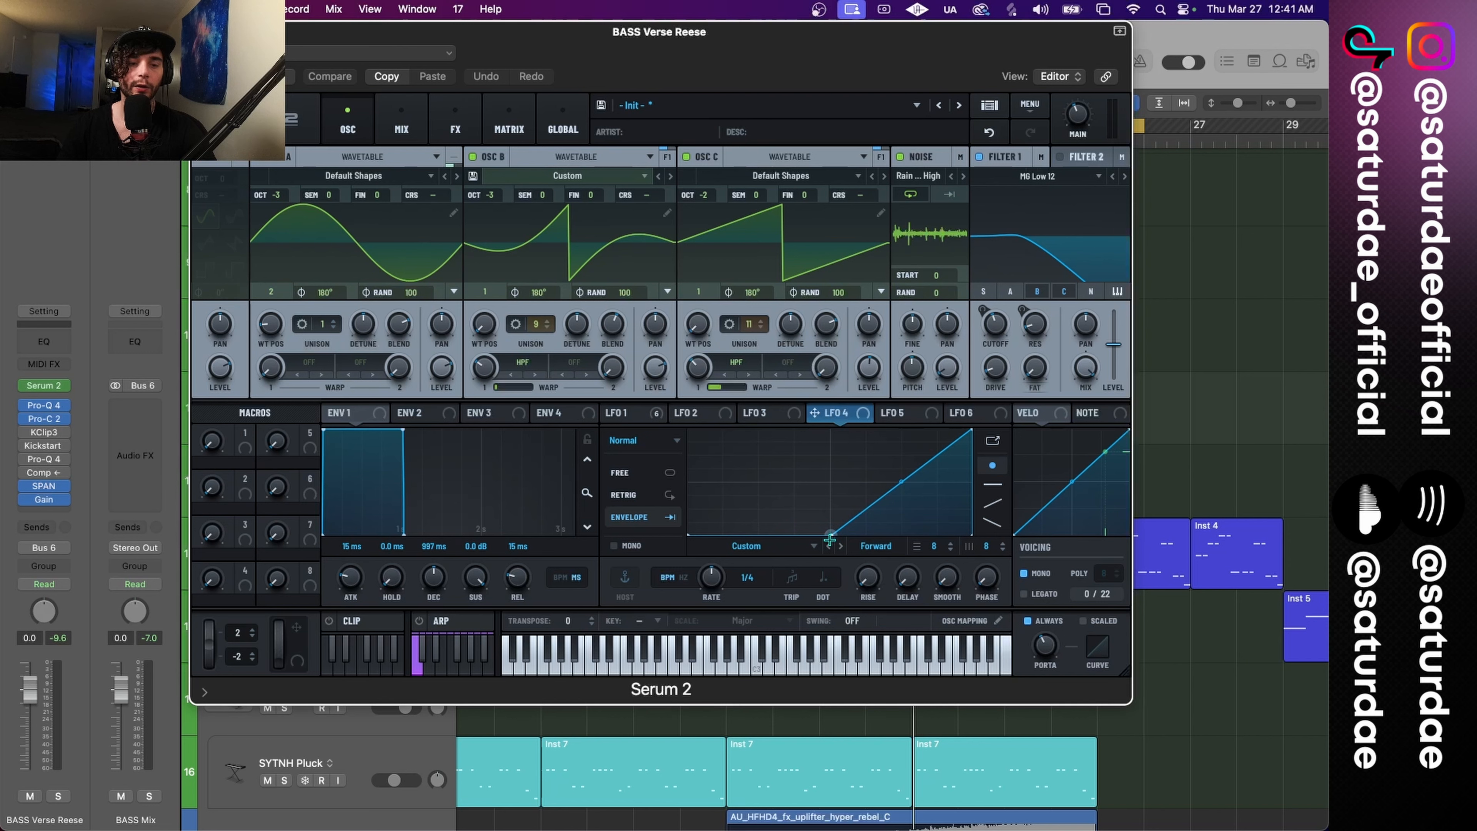
{"action": "left_click_drag", "start_coordinate": [901, 481], "coordinate": [909, 499]}
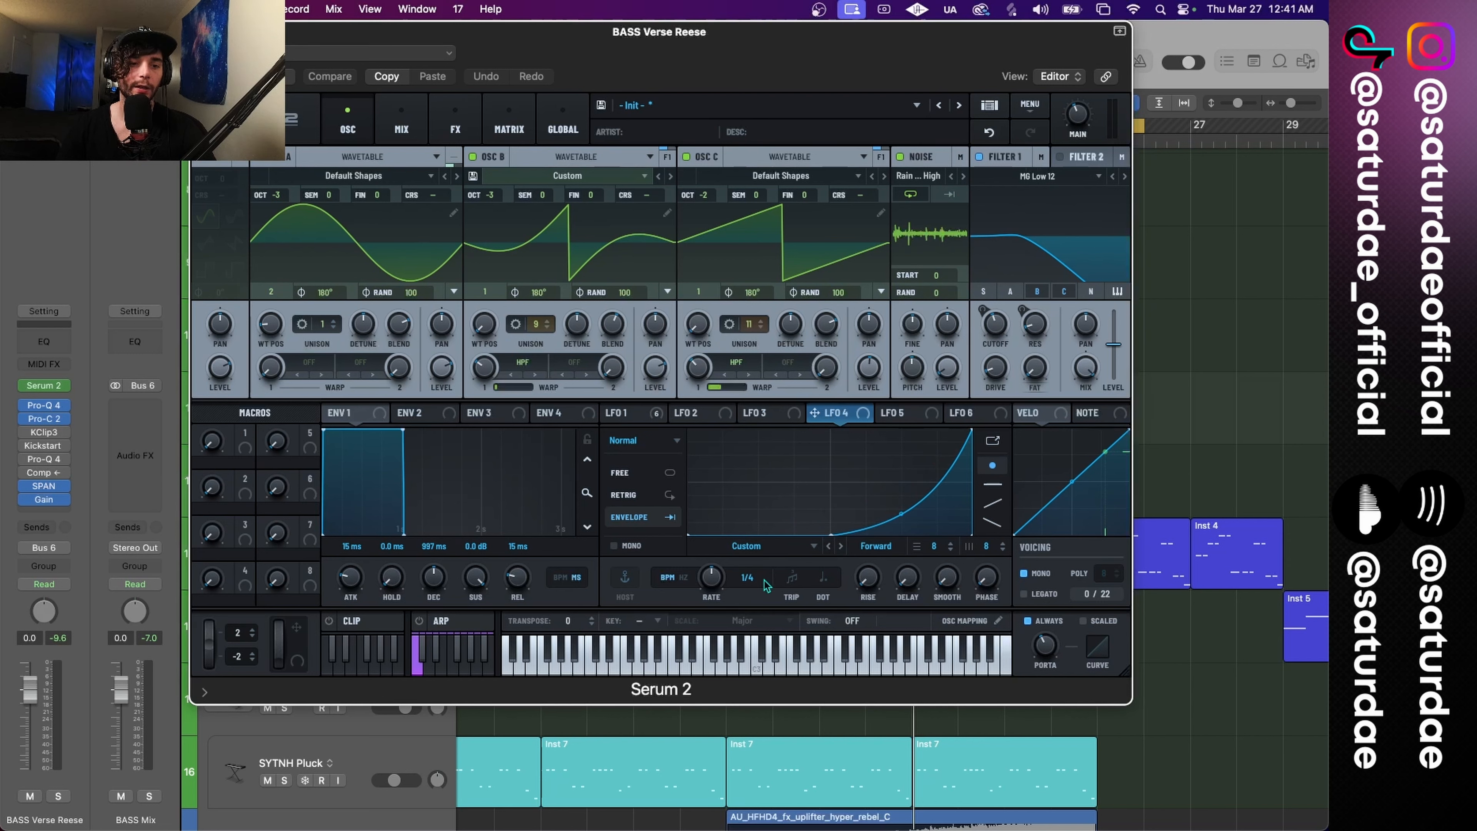
{"action": "left_click_drag", "start_coordinate": [718, 586], "coordinate": [715, 599]}
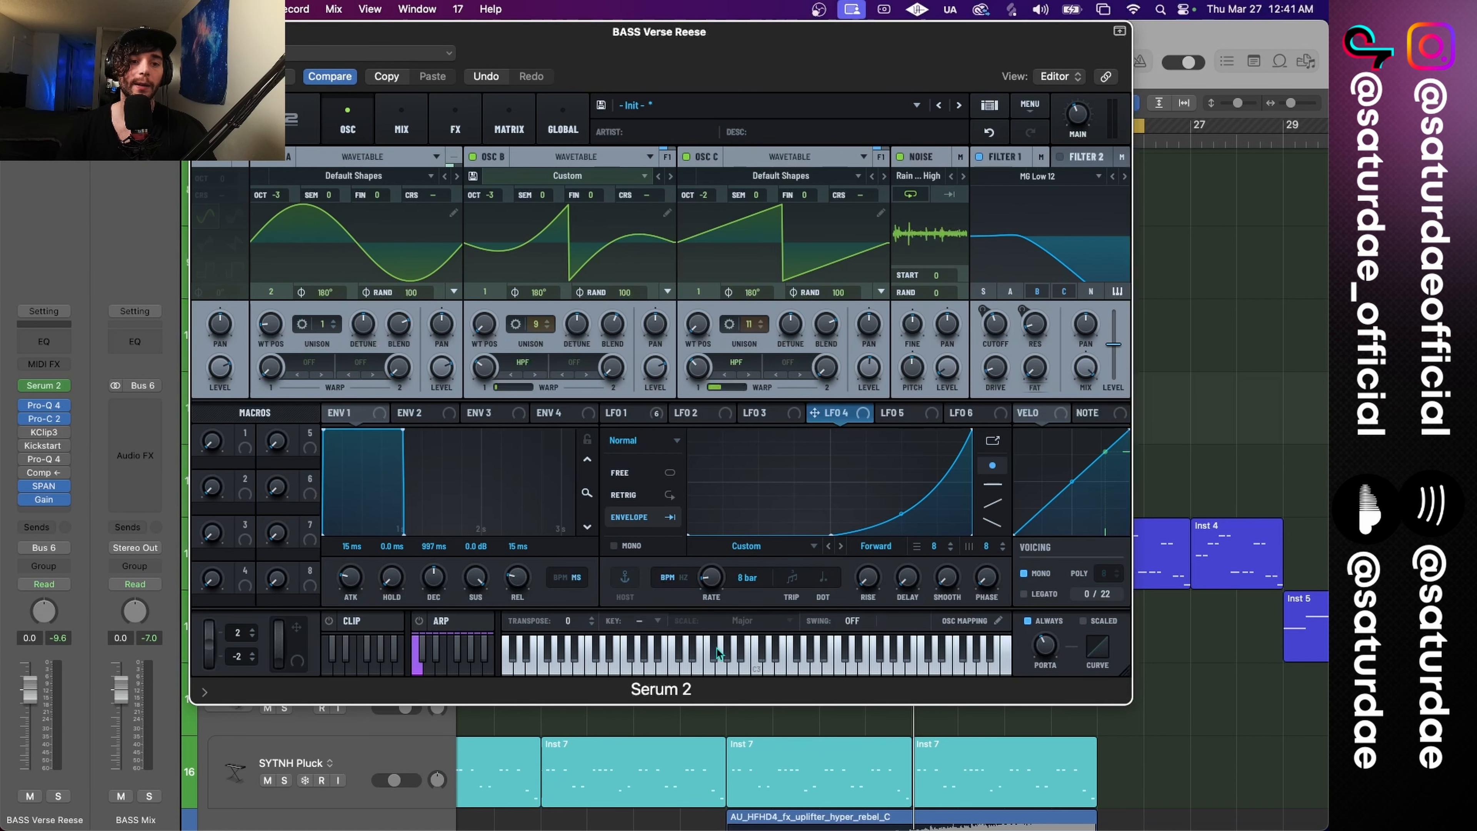
{"action": "left_click_drag", "start_coordinate": [872, 62], "coordinate": [855, 516]}
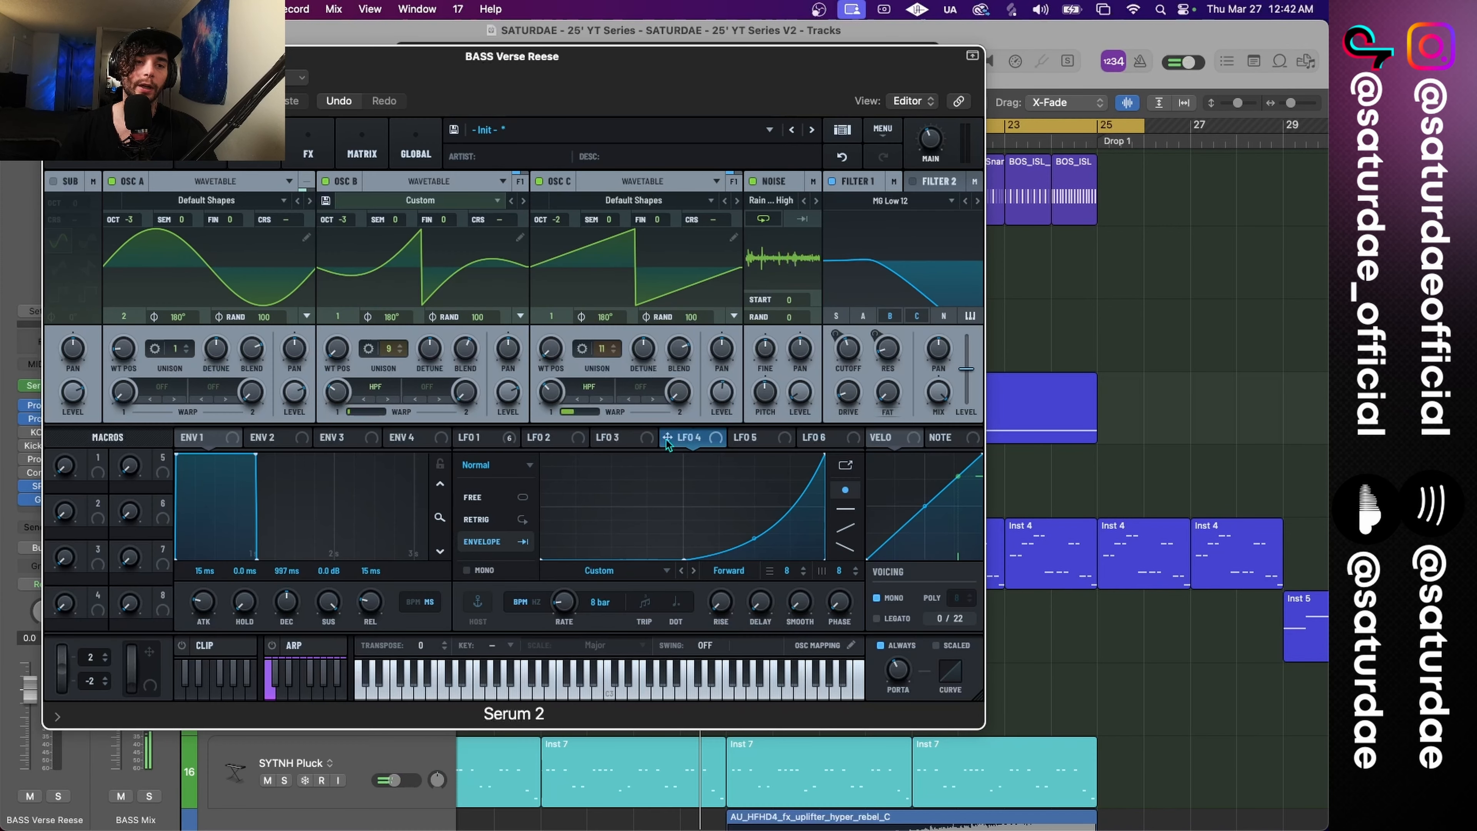
Step: Assign LFO 4 to the coarse pitch of oscillators A, B and C and toggle the polarity of the oscillator B and C modulations
{"action": "left_click_drag", "start_coordinate": [668, 437], "coordinate": [713, 219]}
{"action": "left_click_drag", "start_coordinate": [668, 440], "coordinate": [500, 220]}
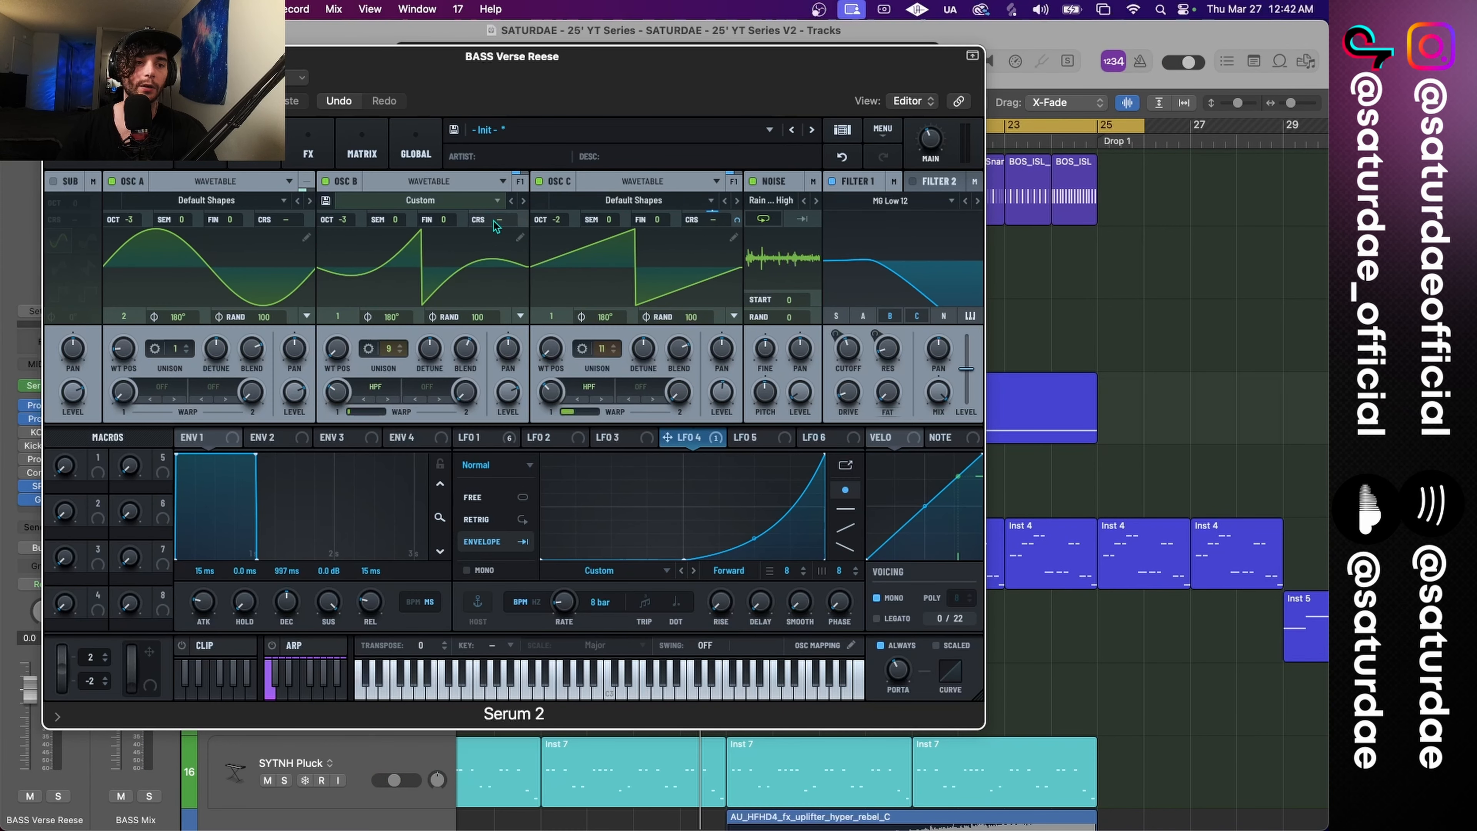
{"action": "left_click_drag", "start_coordinate": [670, 440], "coordinate": [309, 219]}
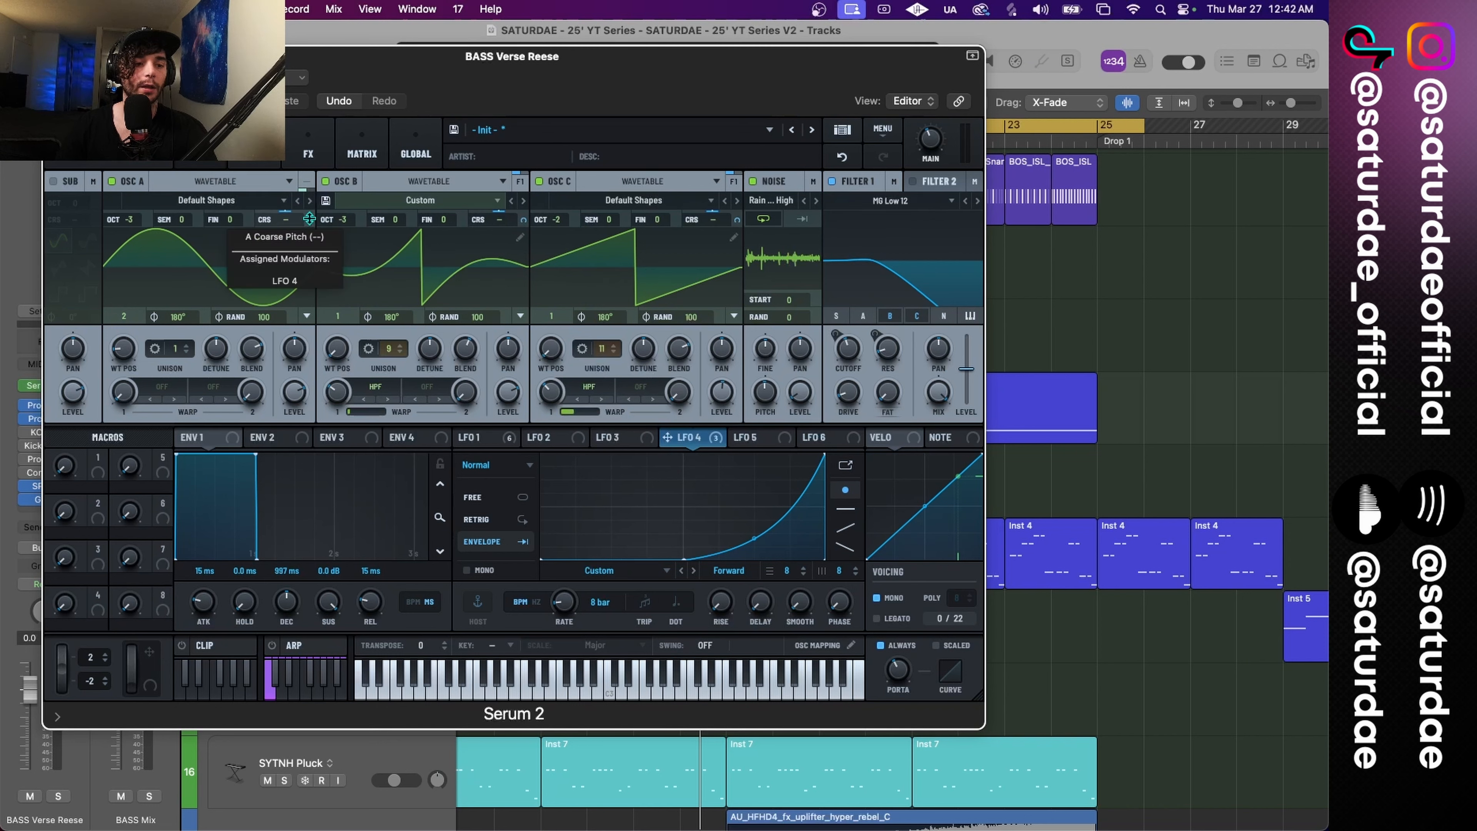
{"action": "left_click", "coordinate": [520, 217], "text": "alt+shift"}
{"action": "left_click", "coordinate": [737, 217], "text": "alt+shift"}
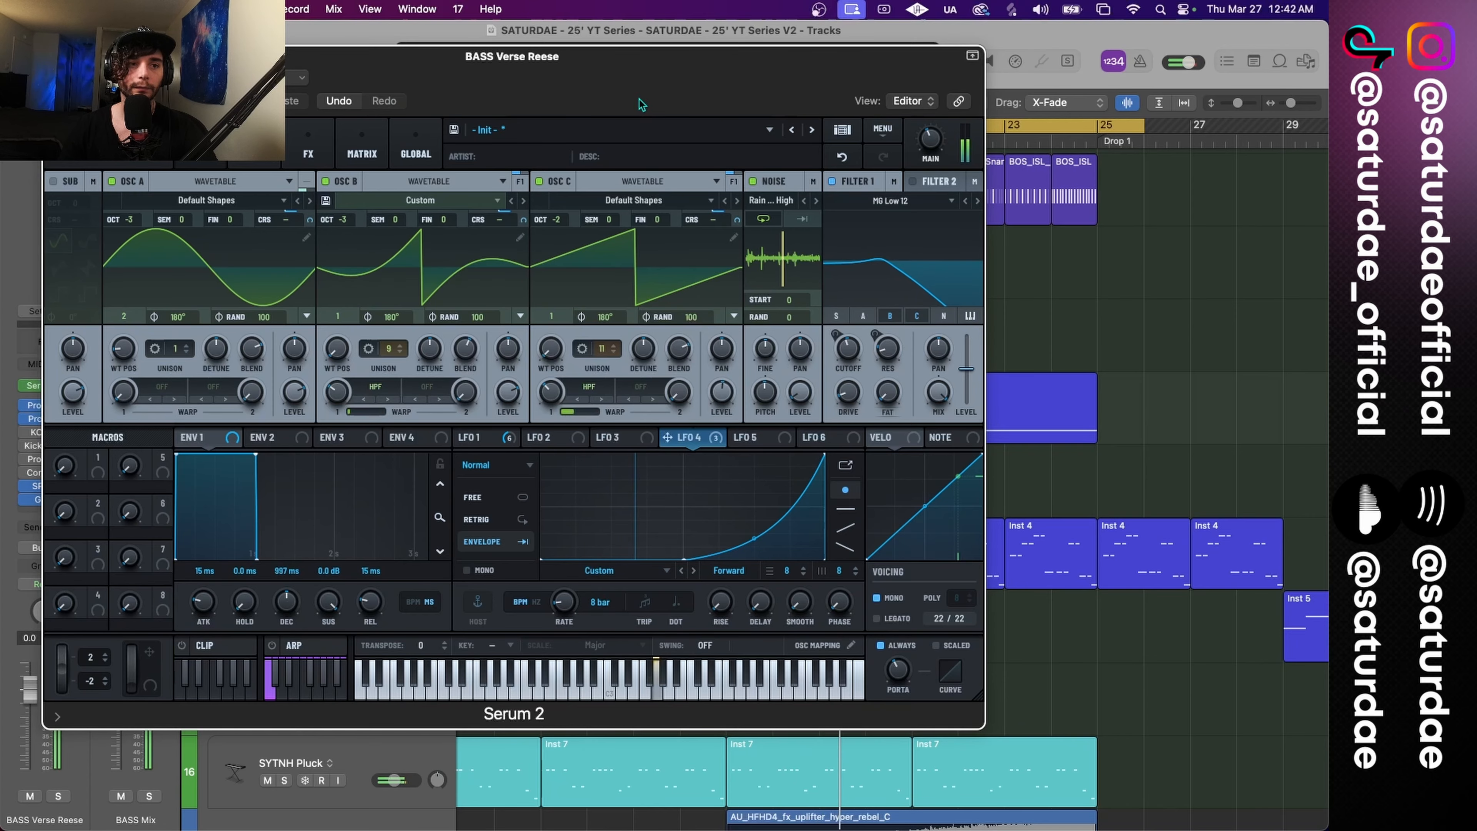
Step: Assign LFO 4 to the mix amounts of the Reverb and Delay in the main effects chain
{"action": "left_click_drag", "start_coordinate": [672, 102], "coordinate": [791, 183]}
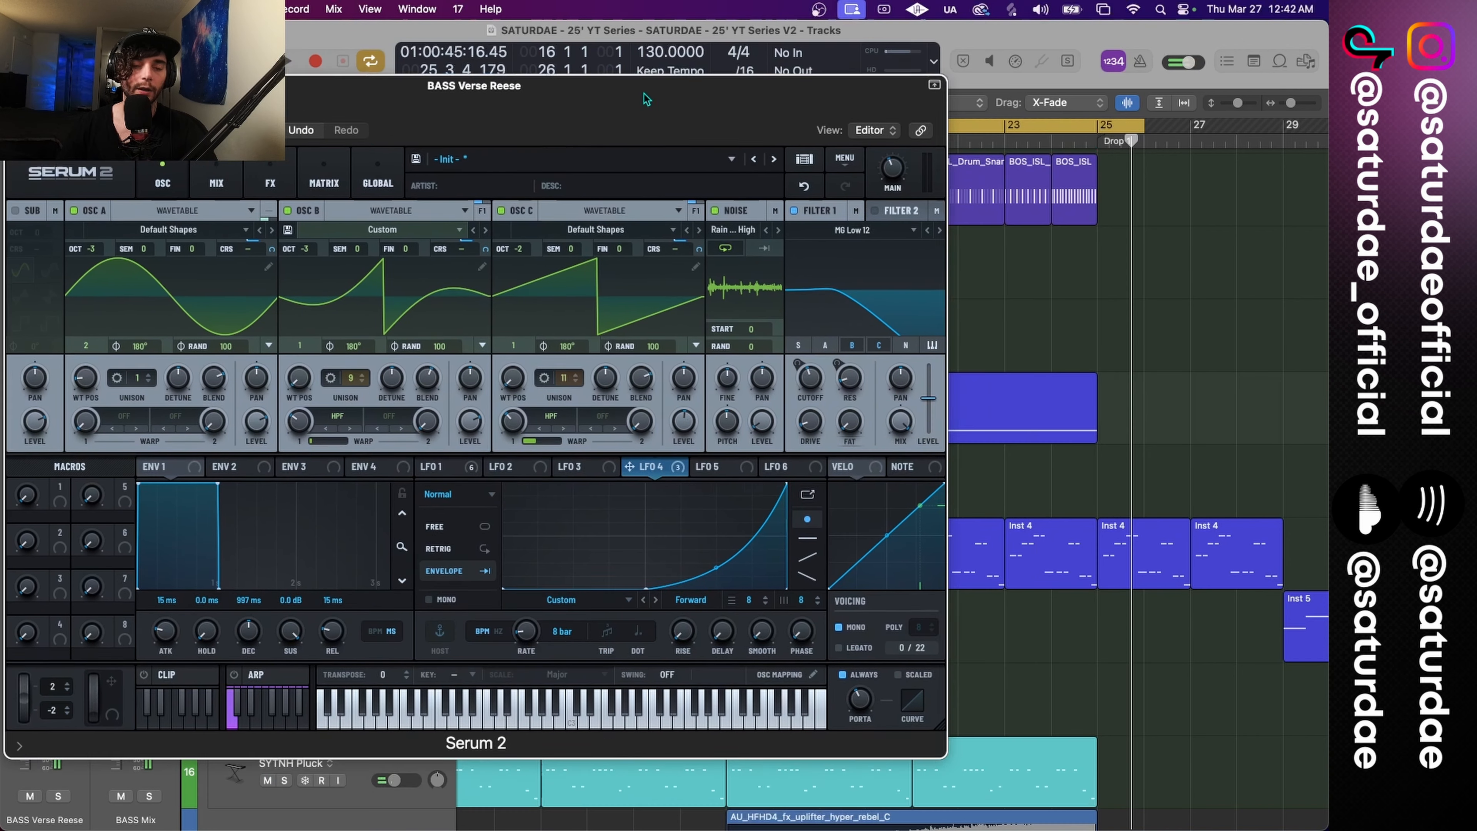
{"action": "left_click_drag", "start_coordinate": [647, 99], "coordinate": [760, 119]}
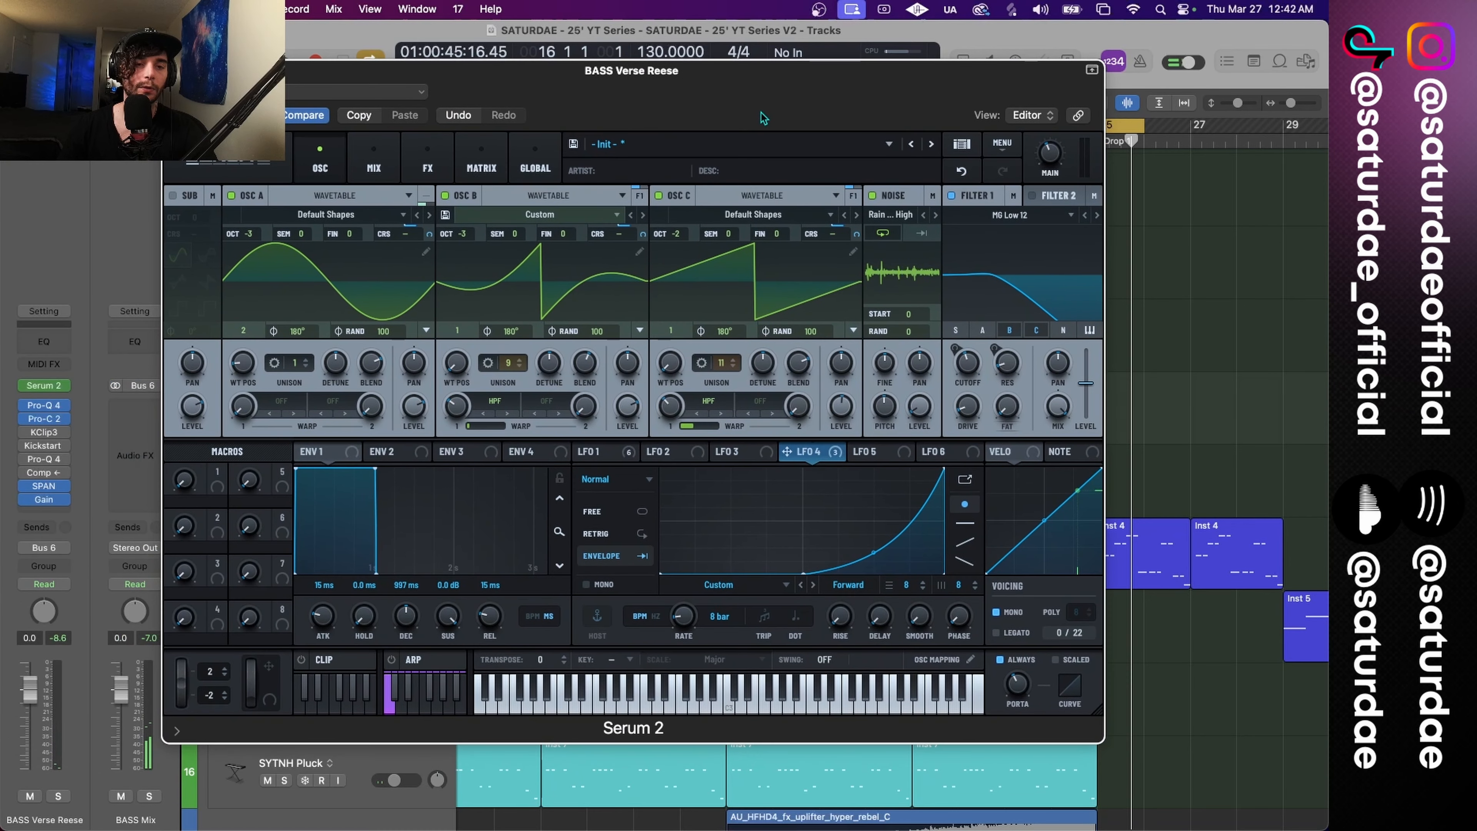
{"action": "left_click", "coordinate": [373, 164]}
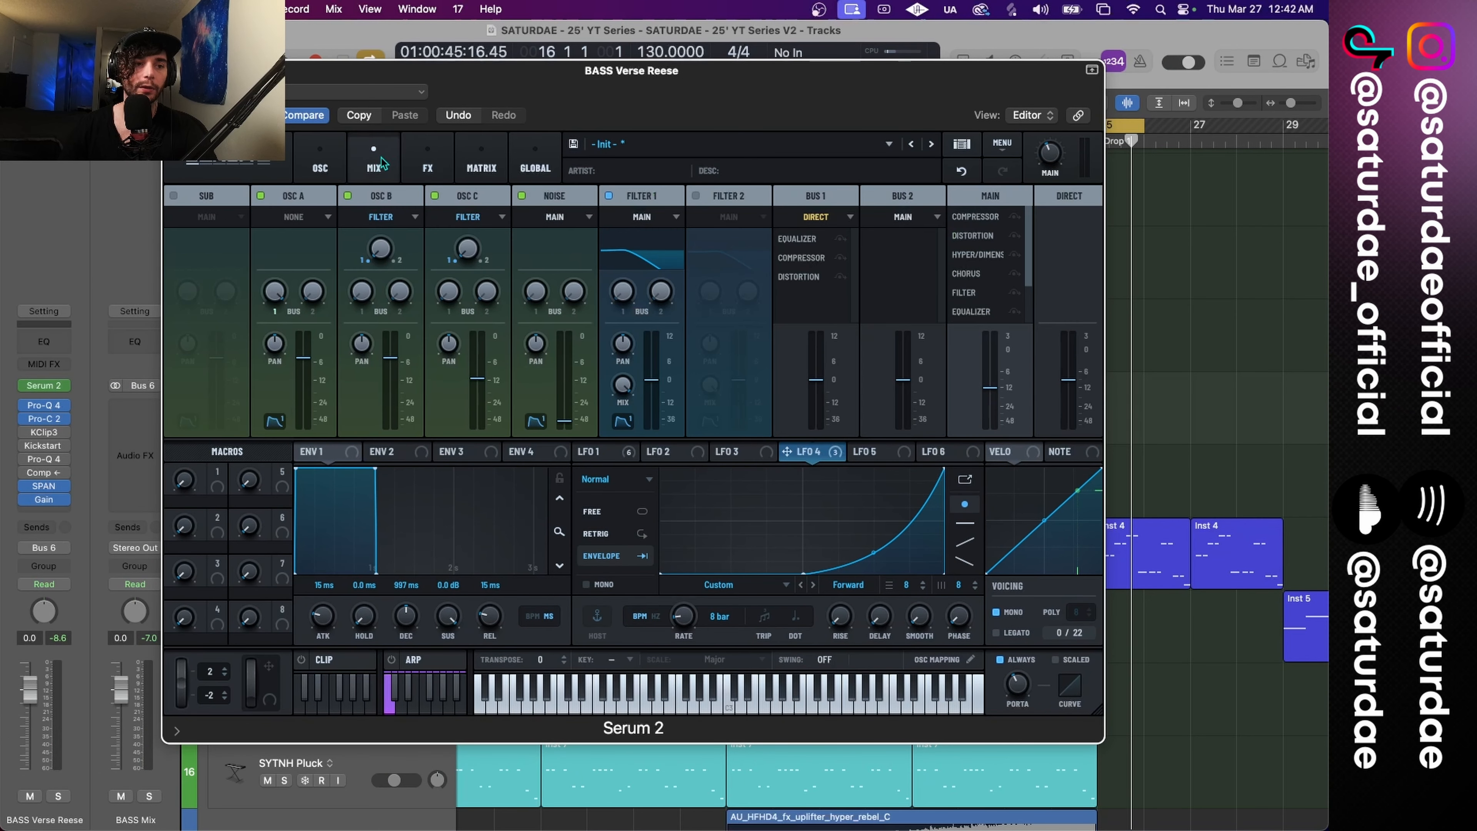
{"action": "left_click", "coordinate": [428, 164]}
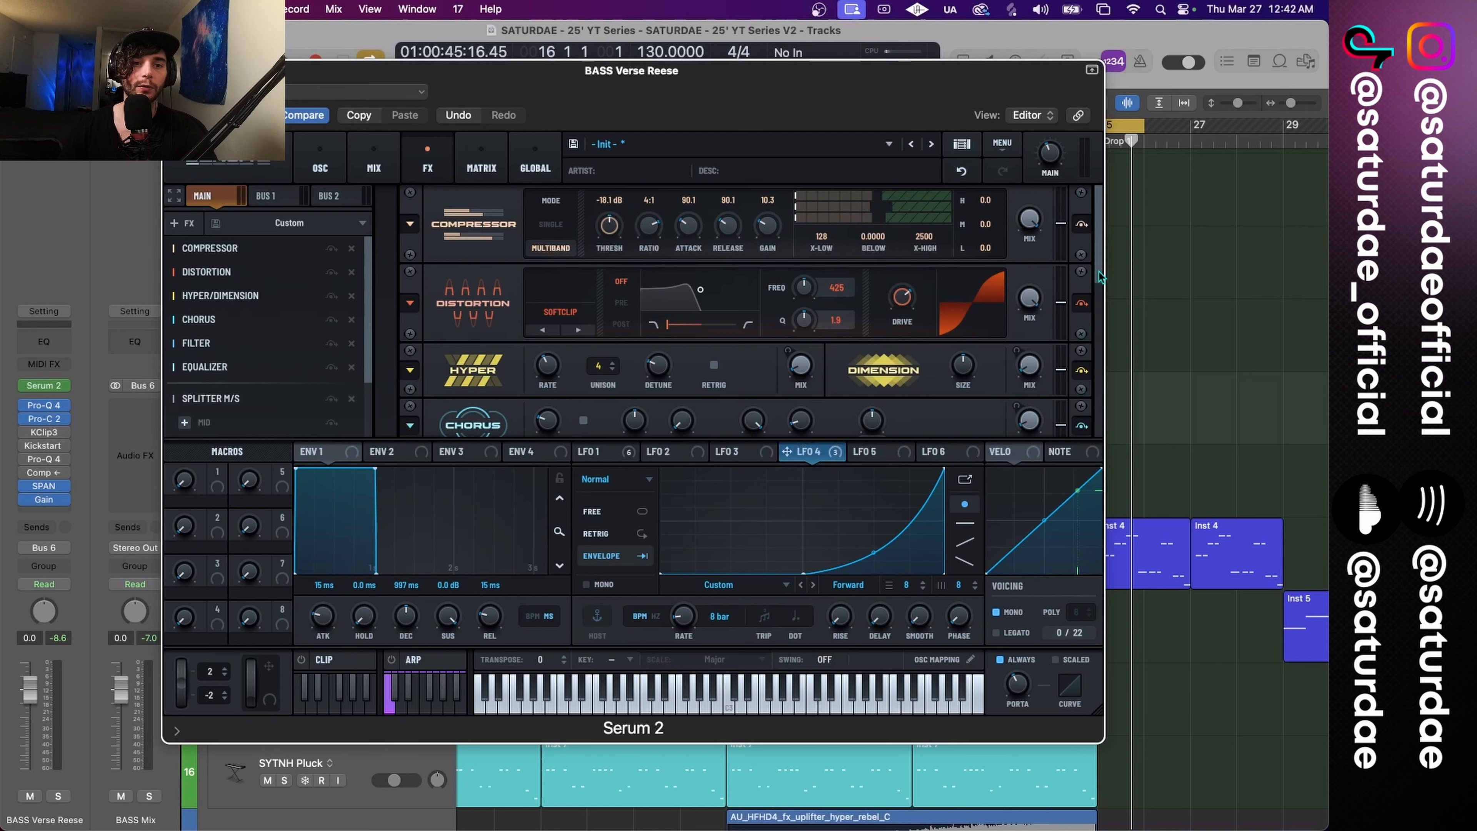
{"action": "left_click_drag", "start_coordinate": [1099, 256], "coordinate": [1114, 433]}
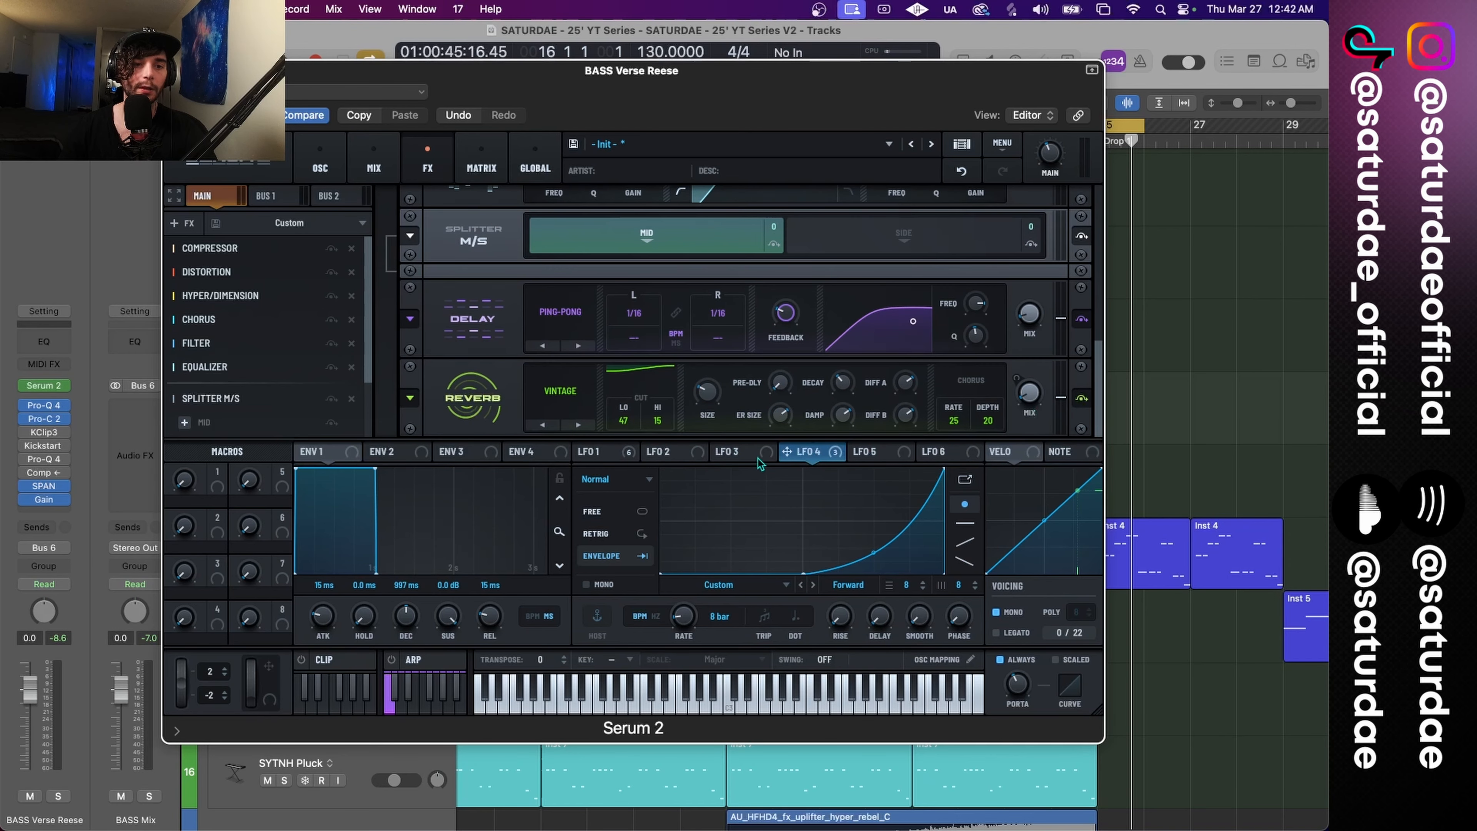
{"action": "left_click_drag", "start_coordinate": [786, 453], "coordinate": [1018, 428]}
{"action": "left_click_drag", "start_coordinate": [786, 457], "coordinate": [1016, 358]}
Step: Assign LFO 4 to the main equalizer's low-band frequency at 30% and to its low-band gain, toggling the gain modulation's polarity
{"action": "left_click_drag", "start_coordinate": [1104, 363], "coordinate": [1105, 285]}
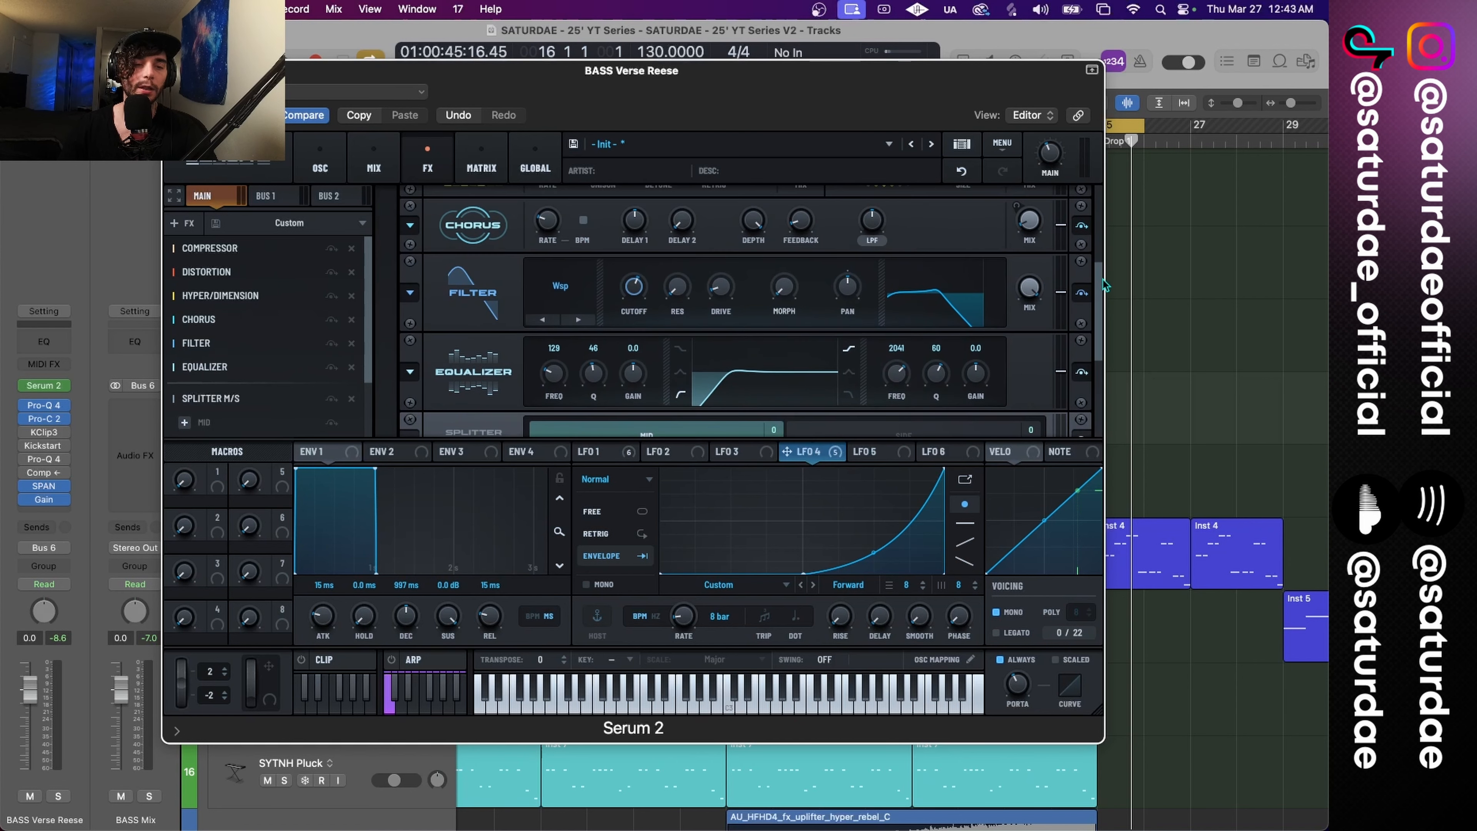
{"action": "left_click_drag", "start_coordinate": [787, 452], "coordinate": [548, 403]}
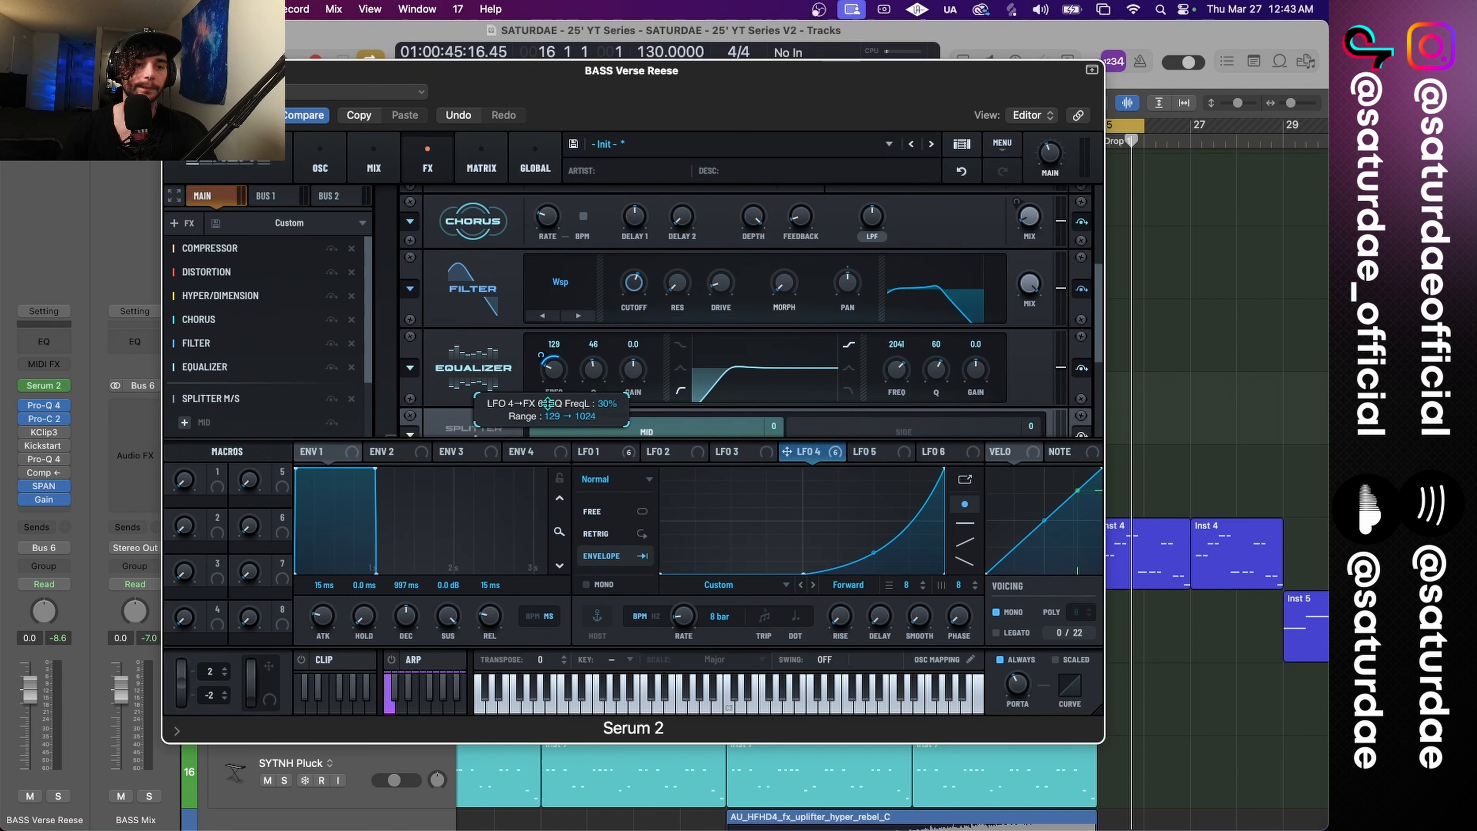
{"action": "left_click_drag", "start_coordinate": [786, 454], "coordinate": [629, 364]}
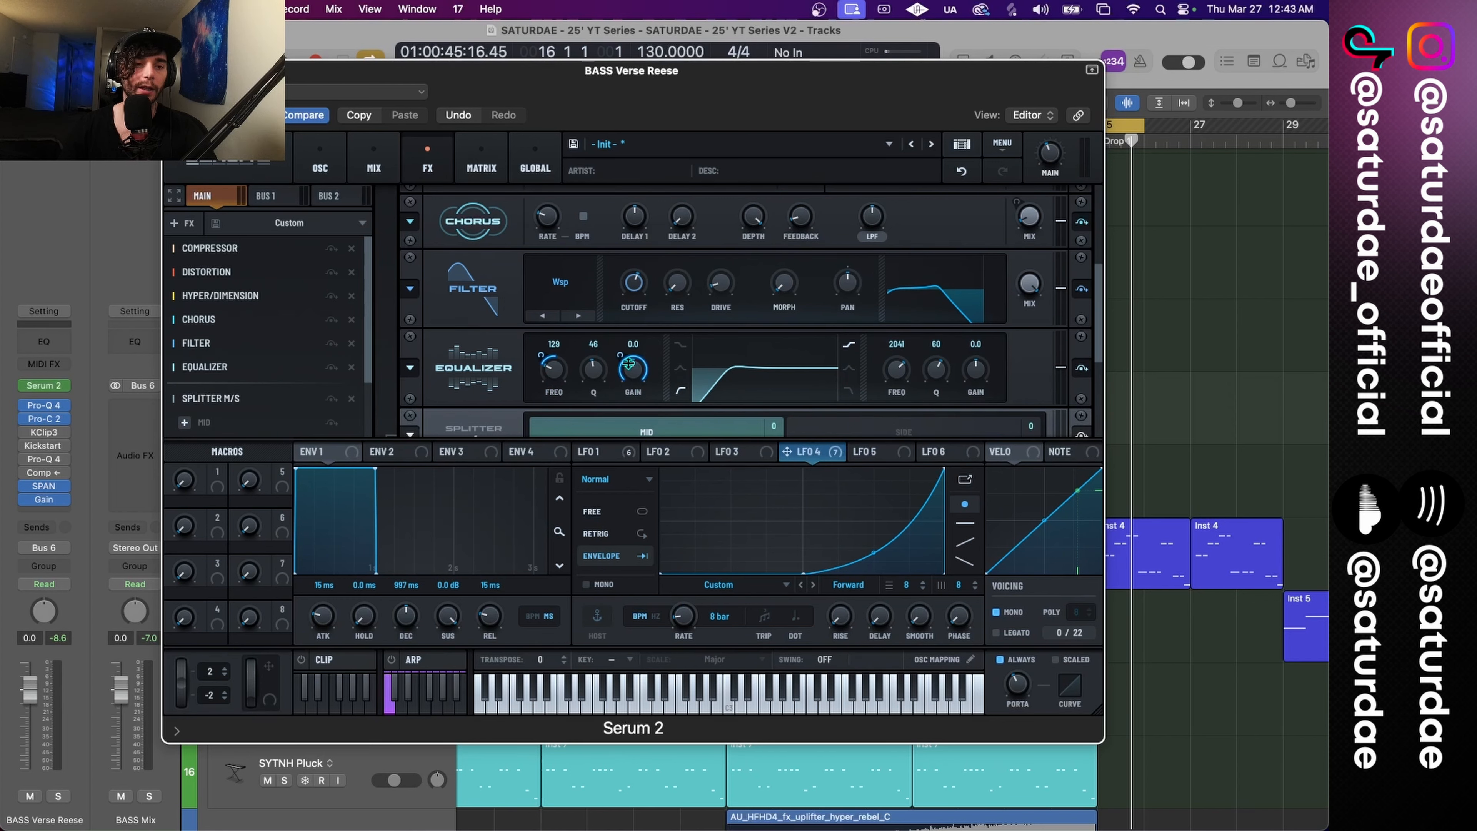
{"action": "left_click", "coordinate": [627, 364], "text": "alt+shift"}
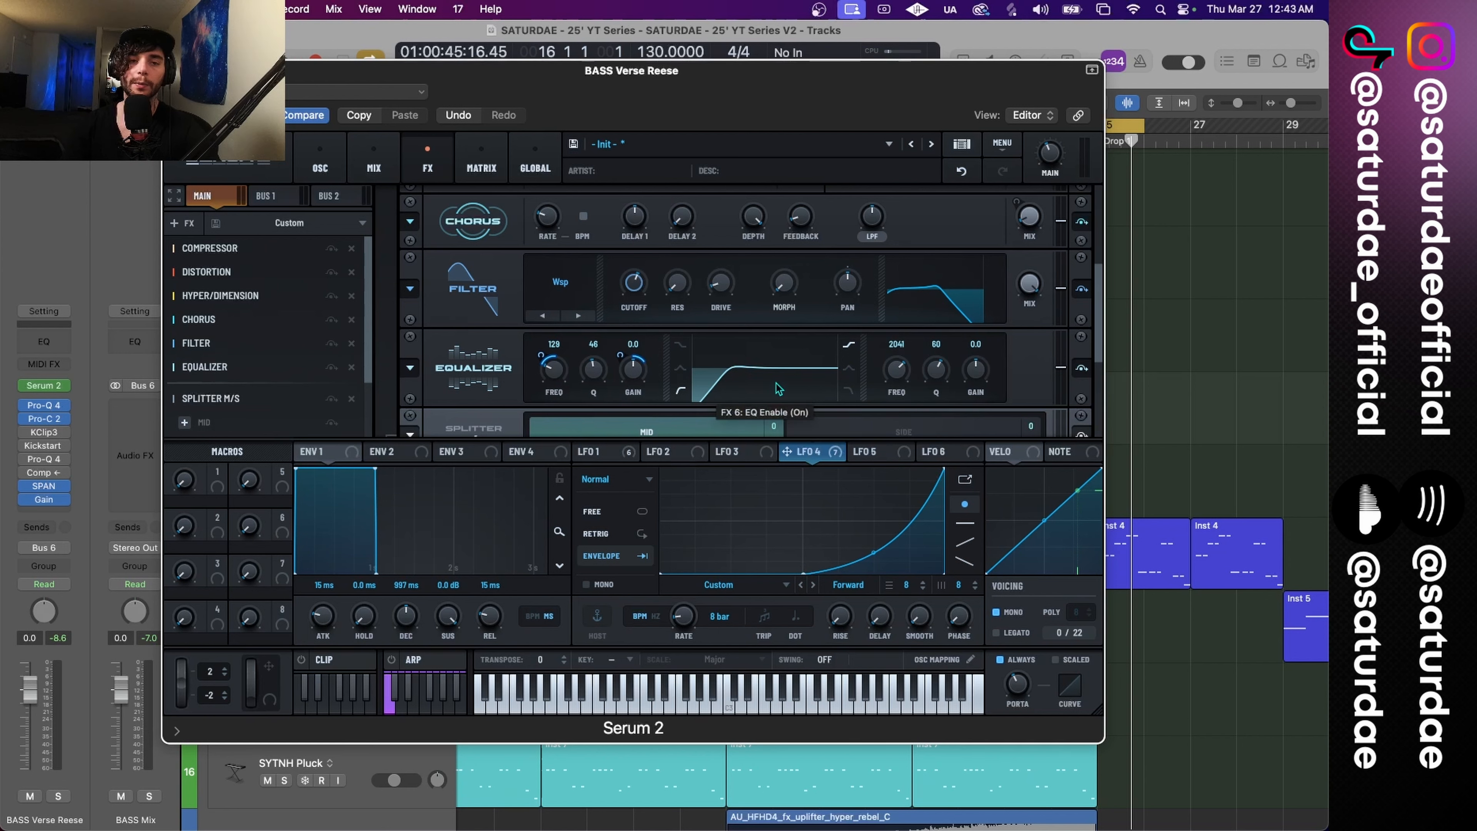
Step: Play the build to check the delay and reverb modulation, and adjust the low-band Q of the main equalizer
{"action": "key", "text": "space"}
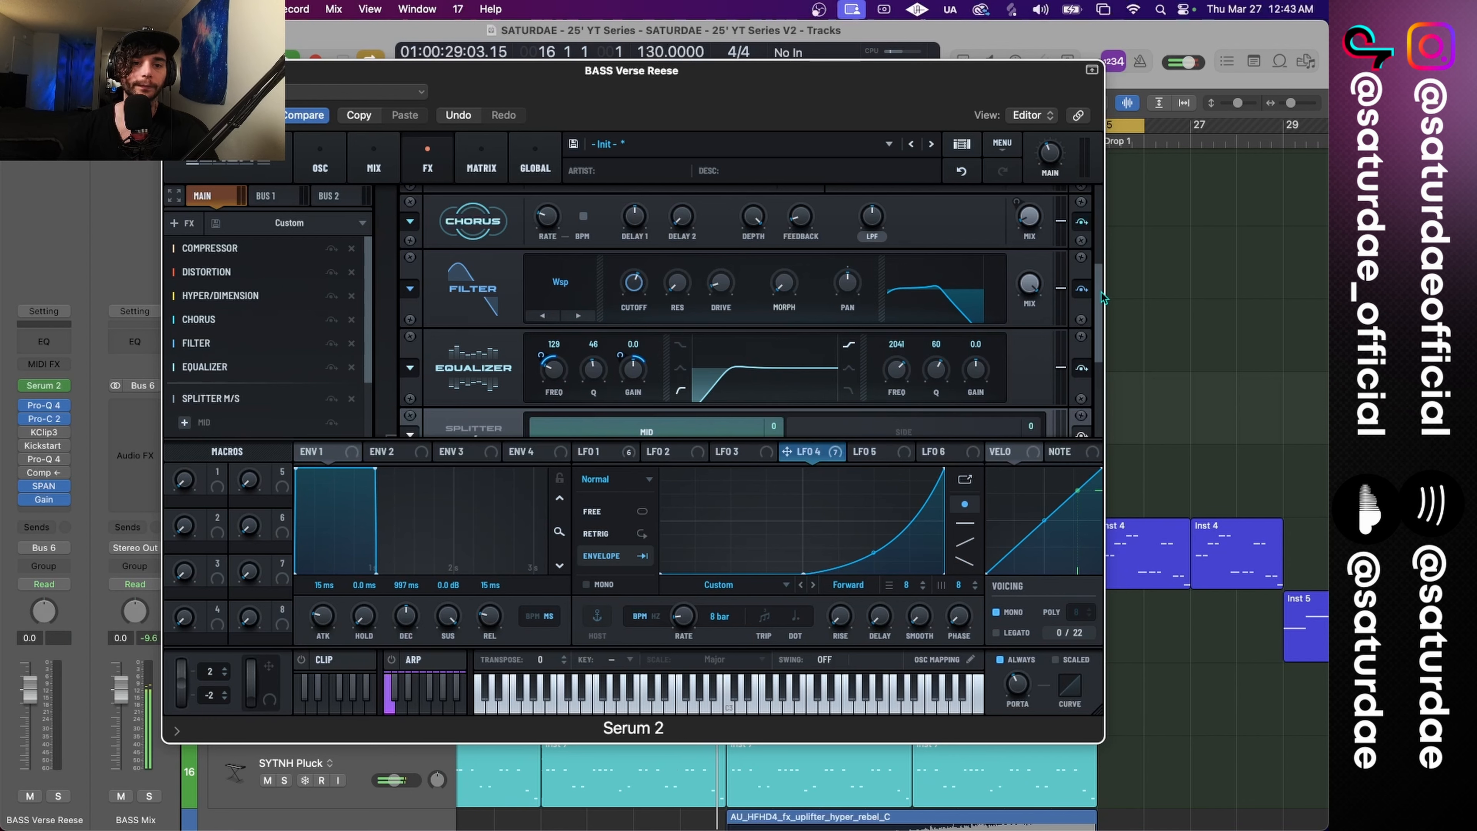
{"action": "scroll", "coordinate": [1099, 313], "scroll_direction": "down", "scroll_amount": 2}
{"action": "left_click_drag", "start_coordinate": [1102, 314], "coordinate": [1107, 389]}
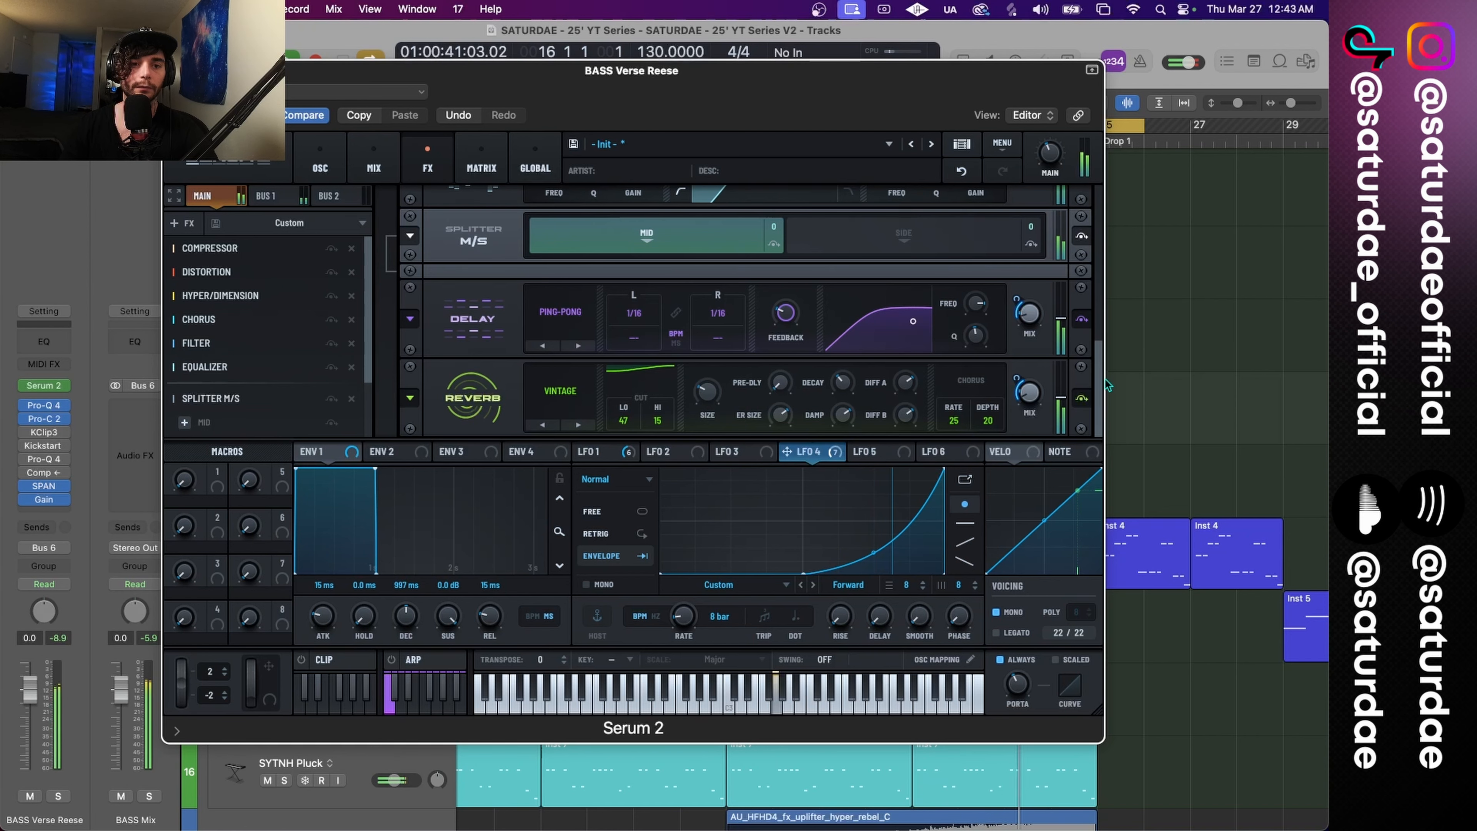
{"action": "left_click_drag", "start_coordinate": [1104, 383], "coordinate": [1116, 327]}
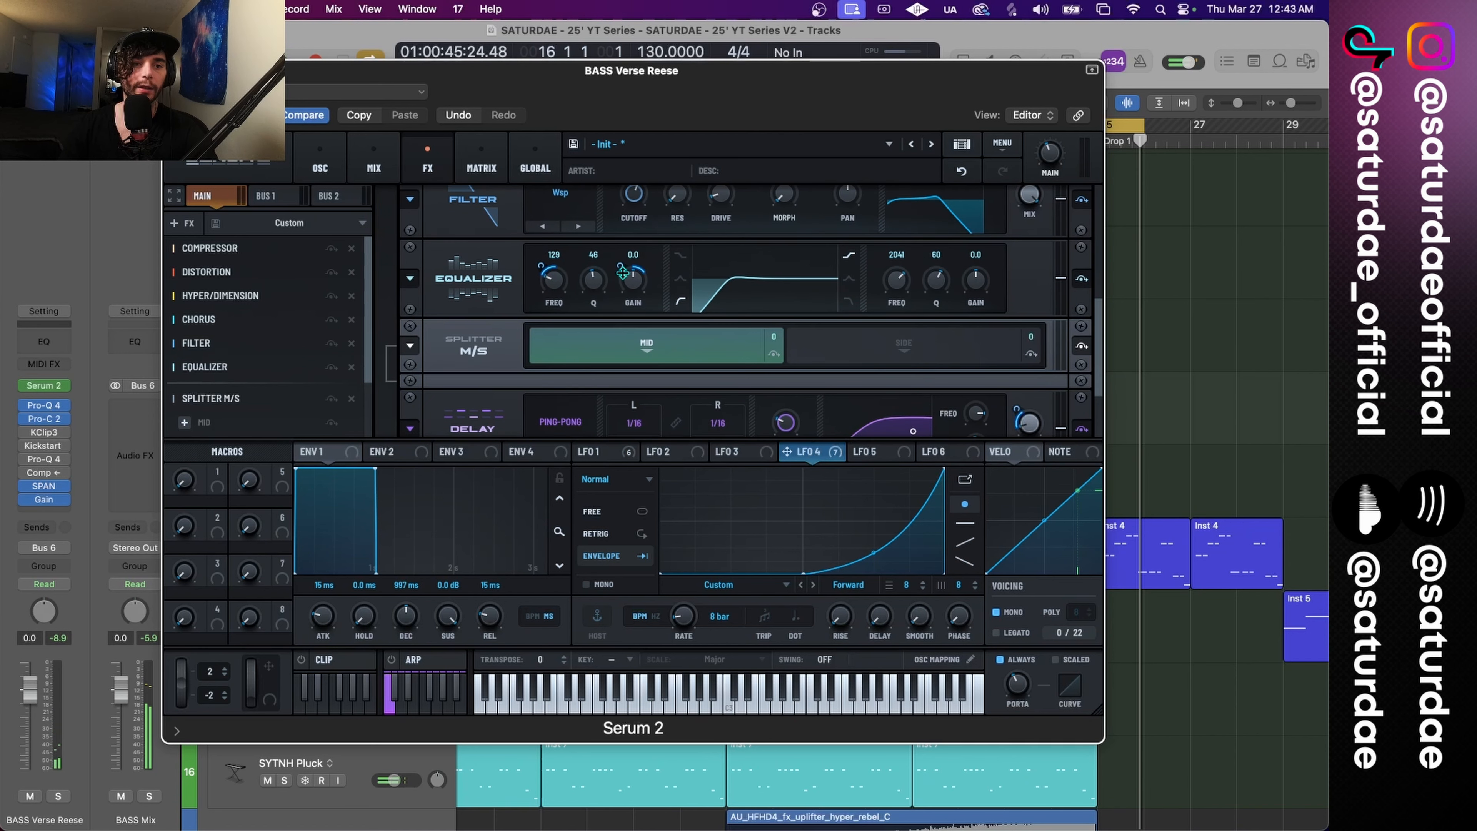
{"action": "left_click_drag", "start_coordinate": [598, 292], "coordinate": [596, 273]}
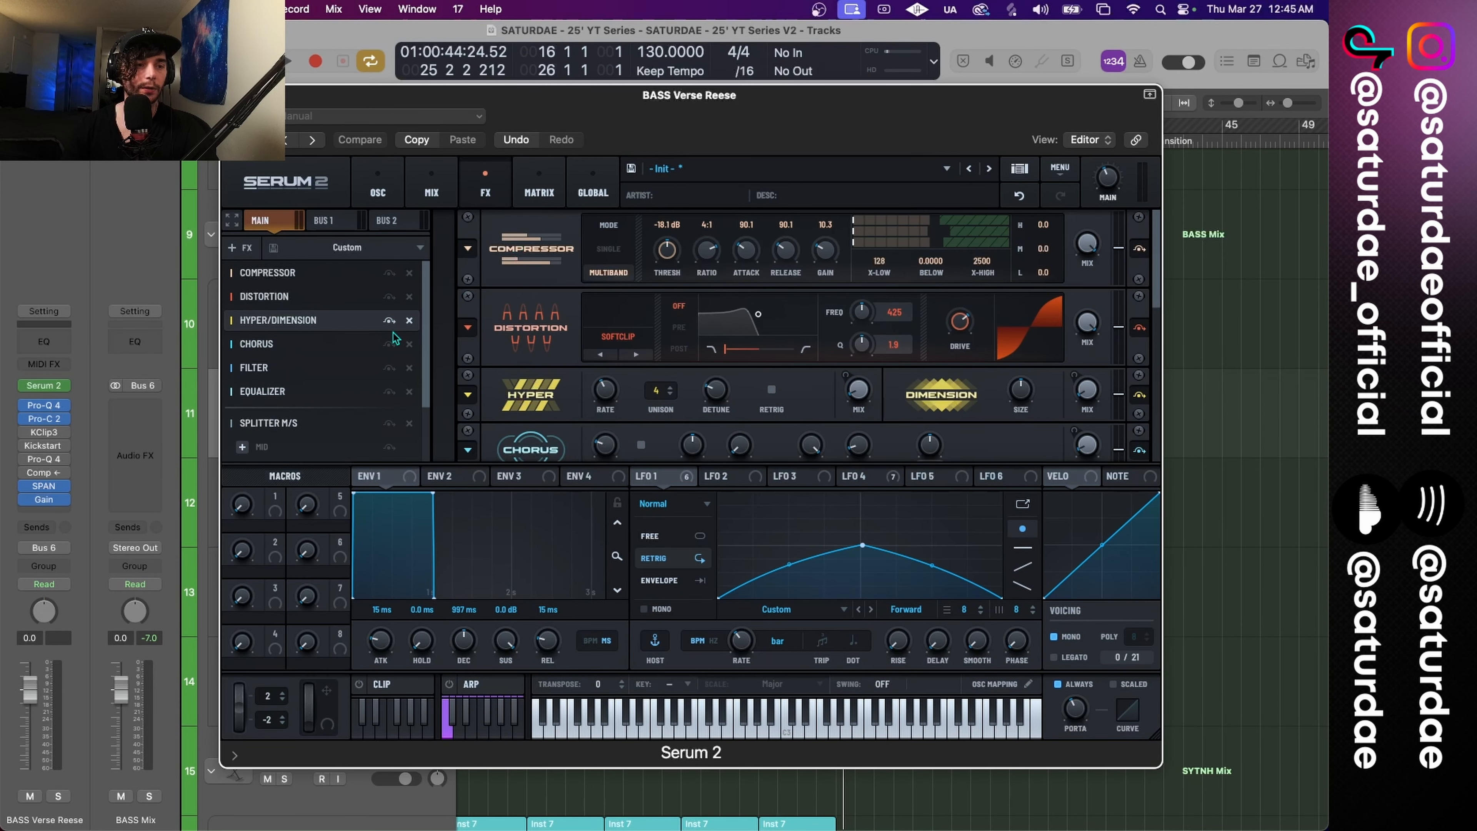
Step: Add an Equalizer to the end of Bus 1's effects chain, with its low band set to high-pass and Q at 49
{"action": "left_click_drag", "start_coordinate": [428, 332], "coordinate": [429, 388]}
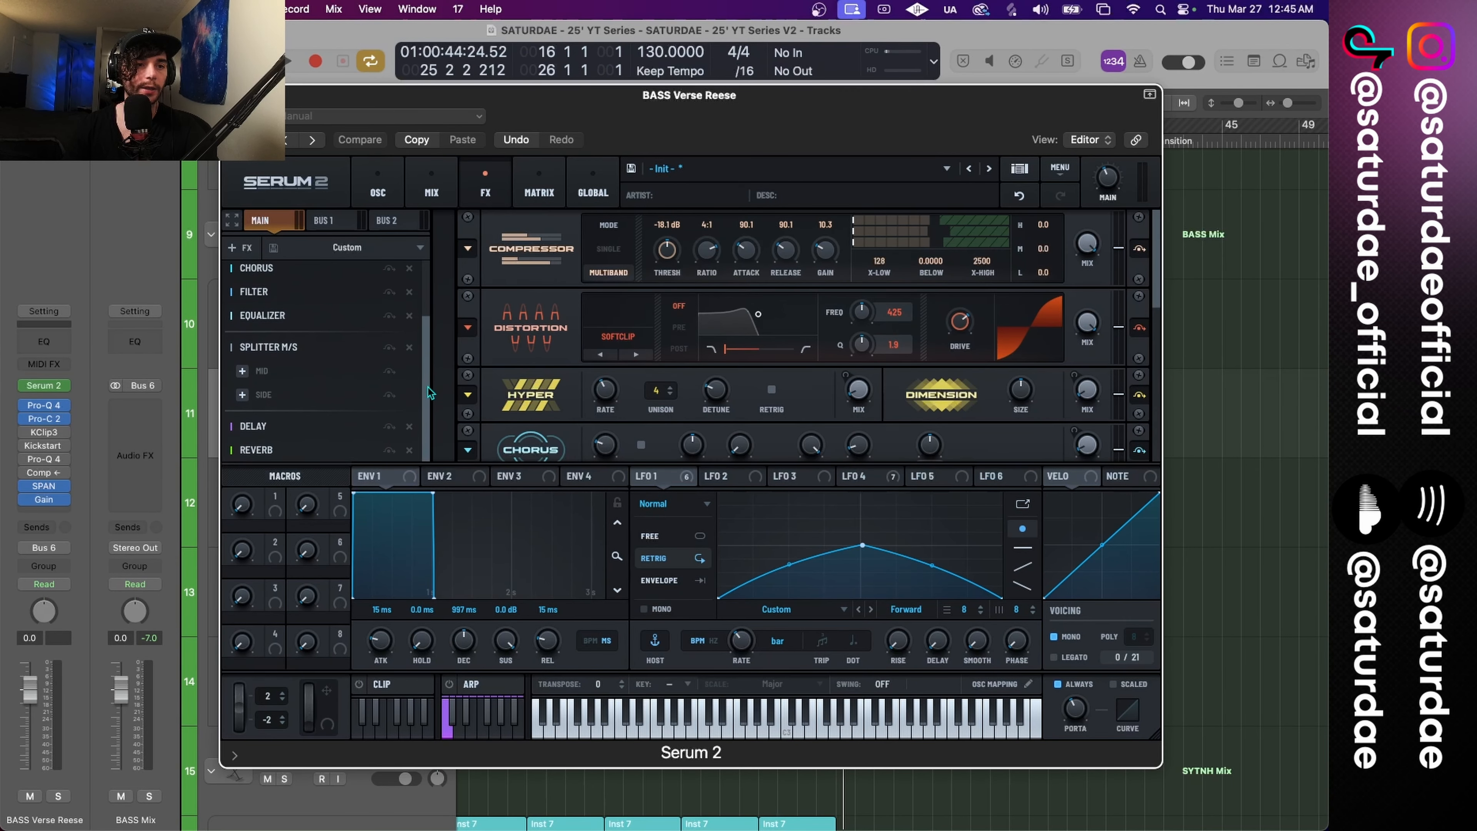
{"action": "left_click", "coordinate": [337, 221]}
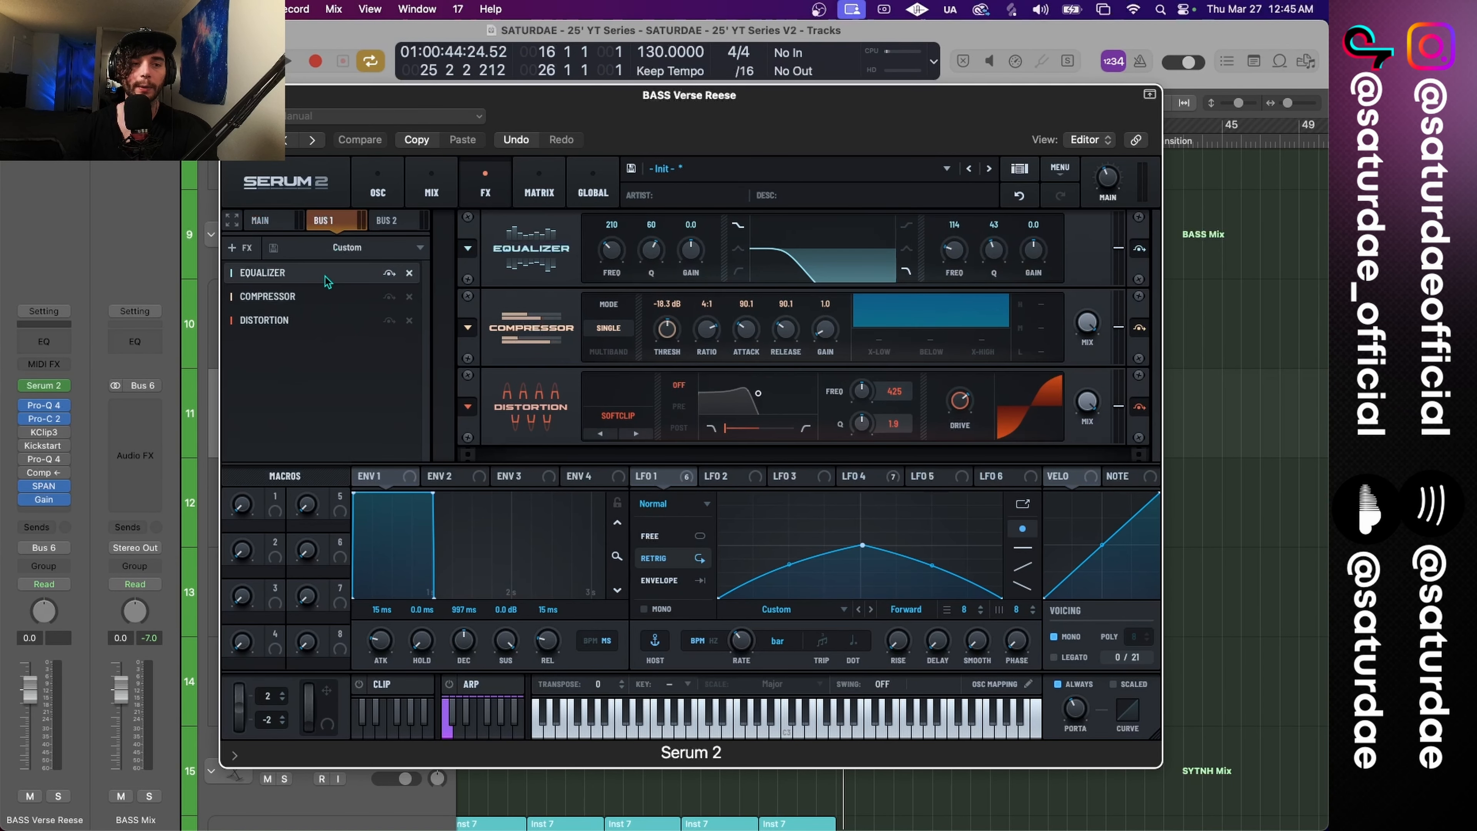
{"action": "left_click", "coordinate": [430, 188]}
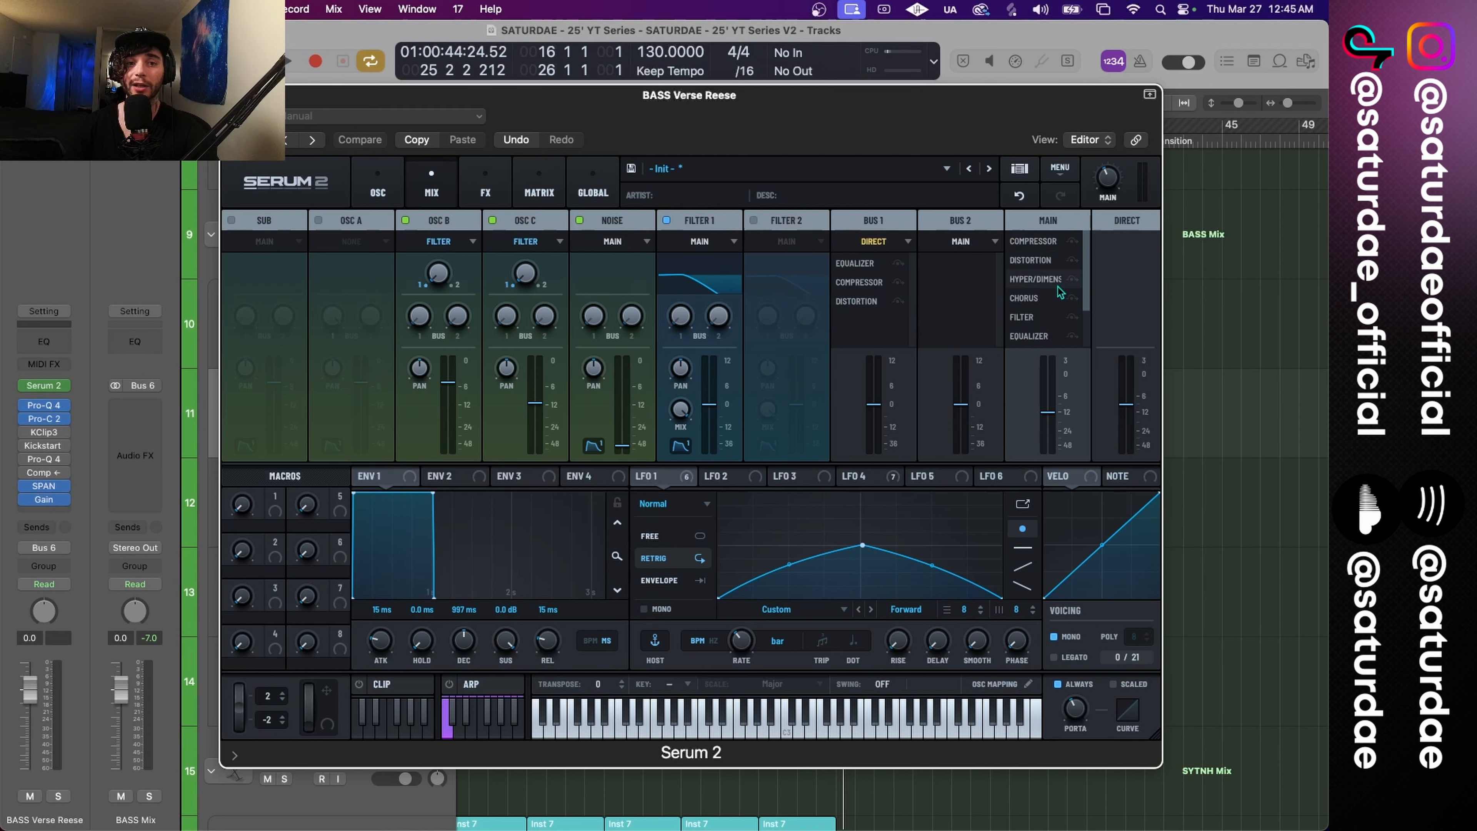
{"action": "left_click", "coordinate": [488, 188]}
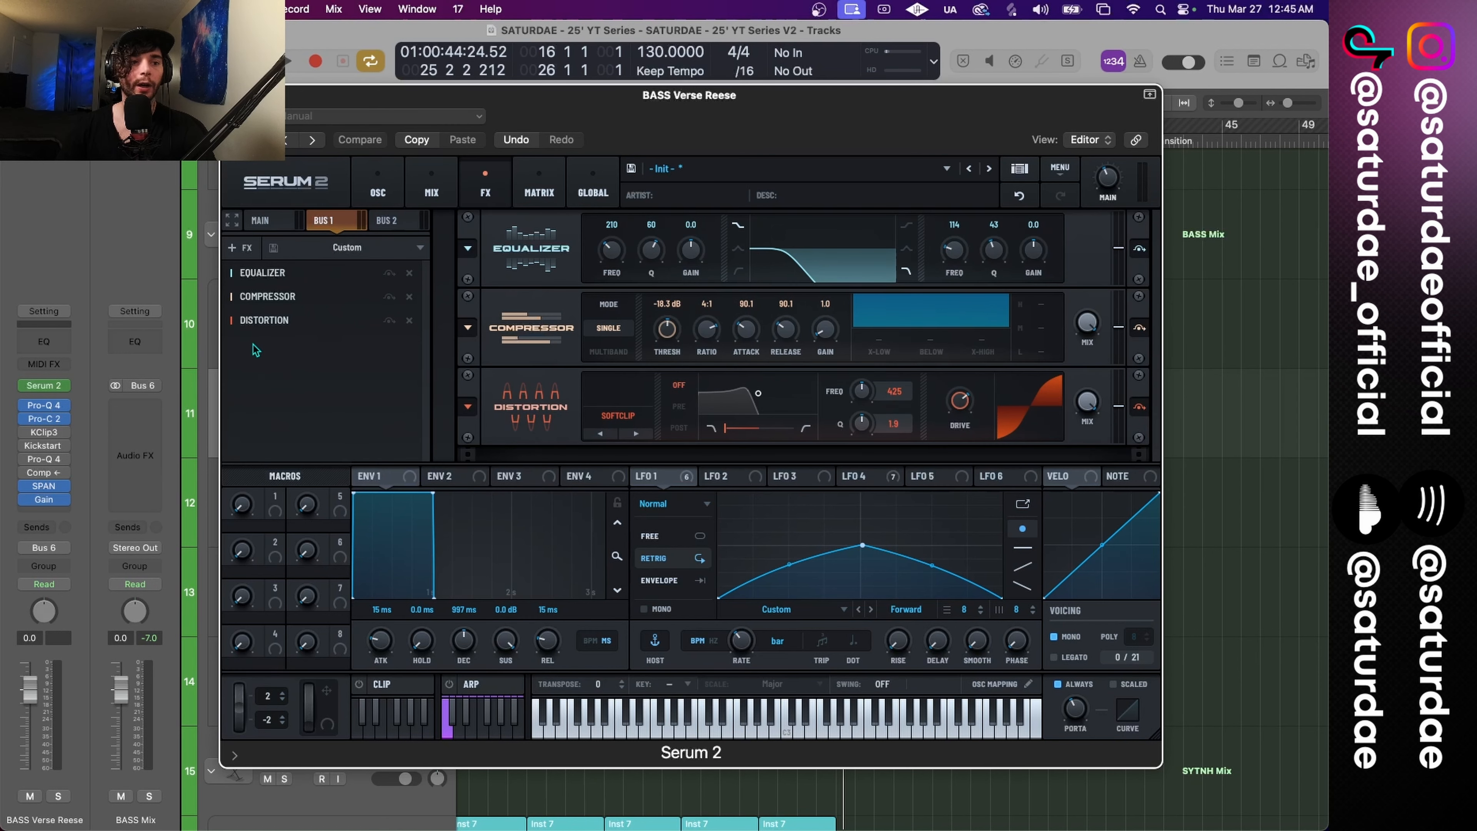
{"action": "left_click", "coordinate": [239, 257]}
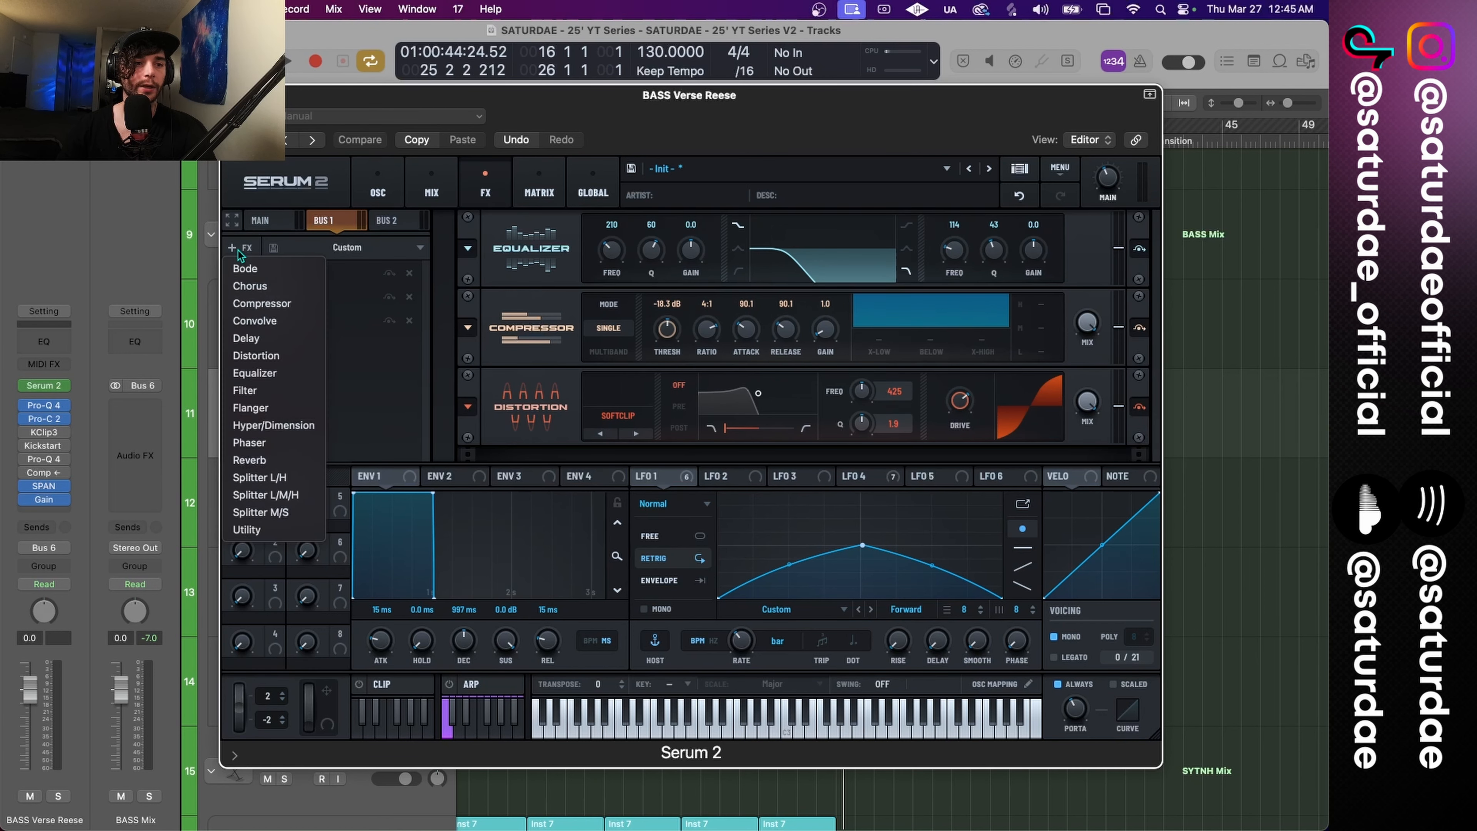
{"action": "left_click", "coordinate": [281, 322]}
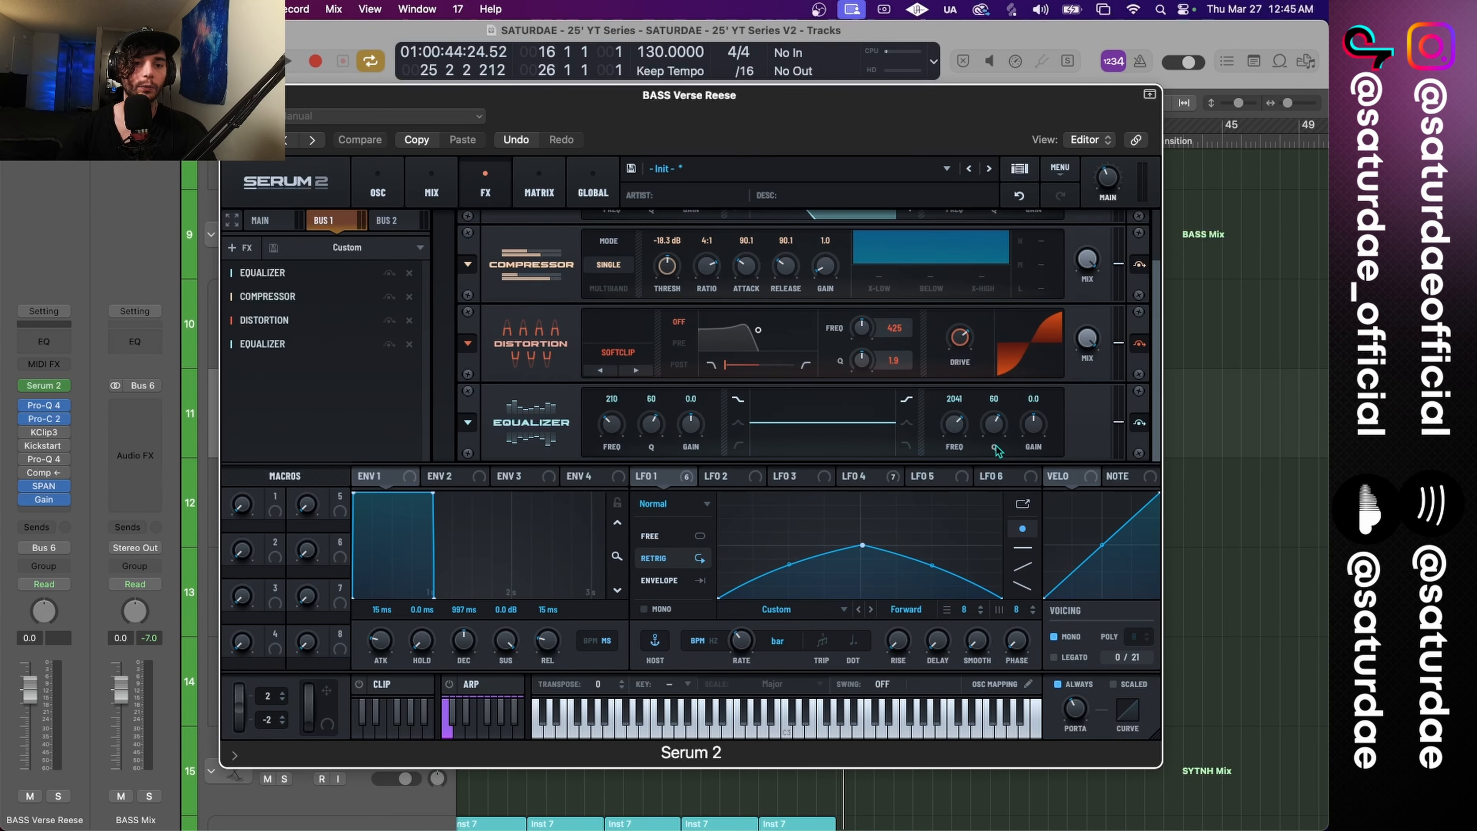
{"action": "left_click", "coordinate": [734, 446]}
{"action": "left_click_drag", "start_coordinate": [652, 428], "coordinate": [649, 451]}
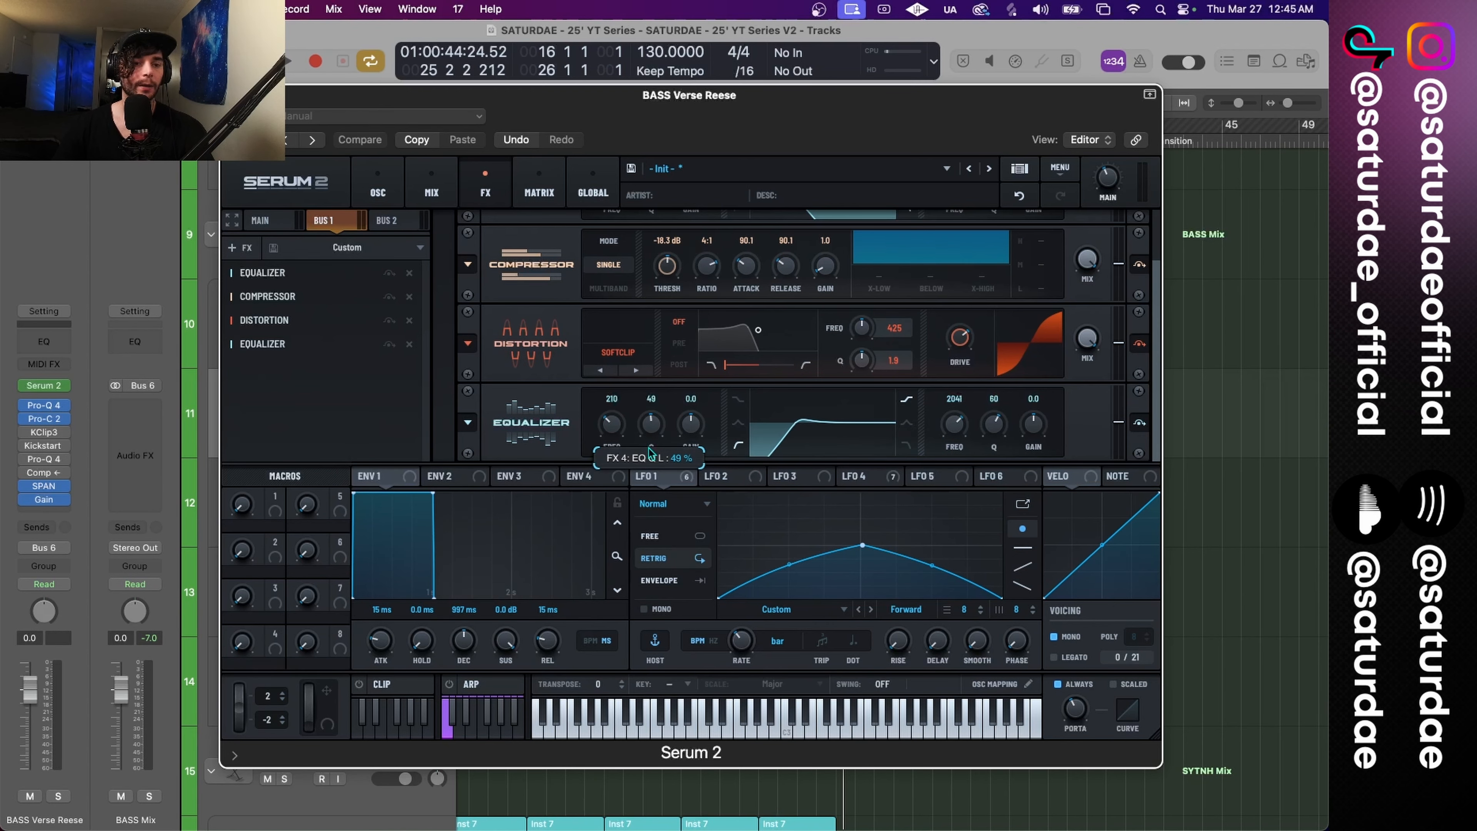
Step: Set the low-band frequency of Bus 1's last equalizer to 28 and assign LFO 4 to it
{"action": "left_click_drag", "start_coordinate": [575, 114], "coordinate": [442, 77]}
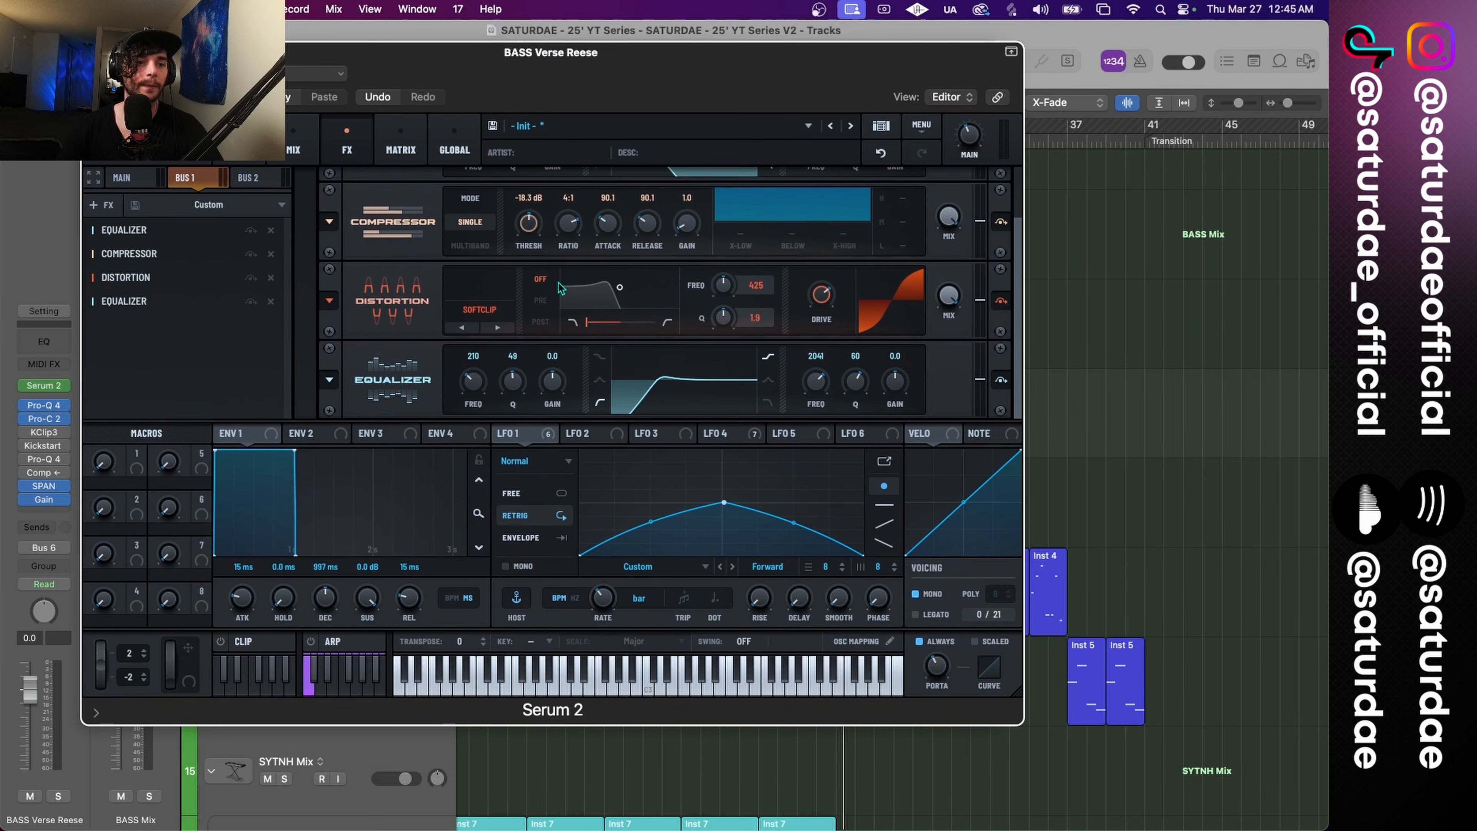
{"action": "left_click_drag", "start_coordinate": [519, 99], "coordinate": [564, 218]}
{"action": "left_click", "coordinate": [187, 298]}
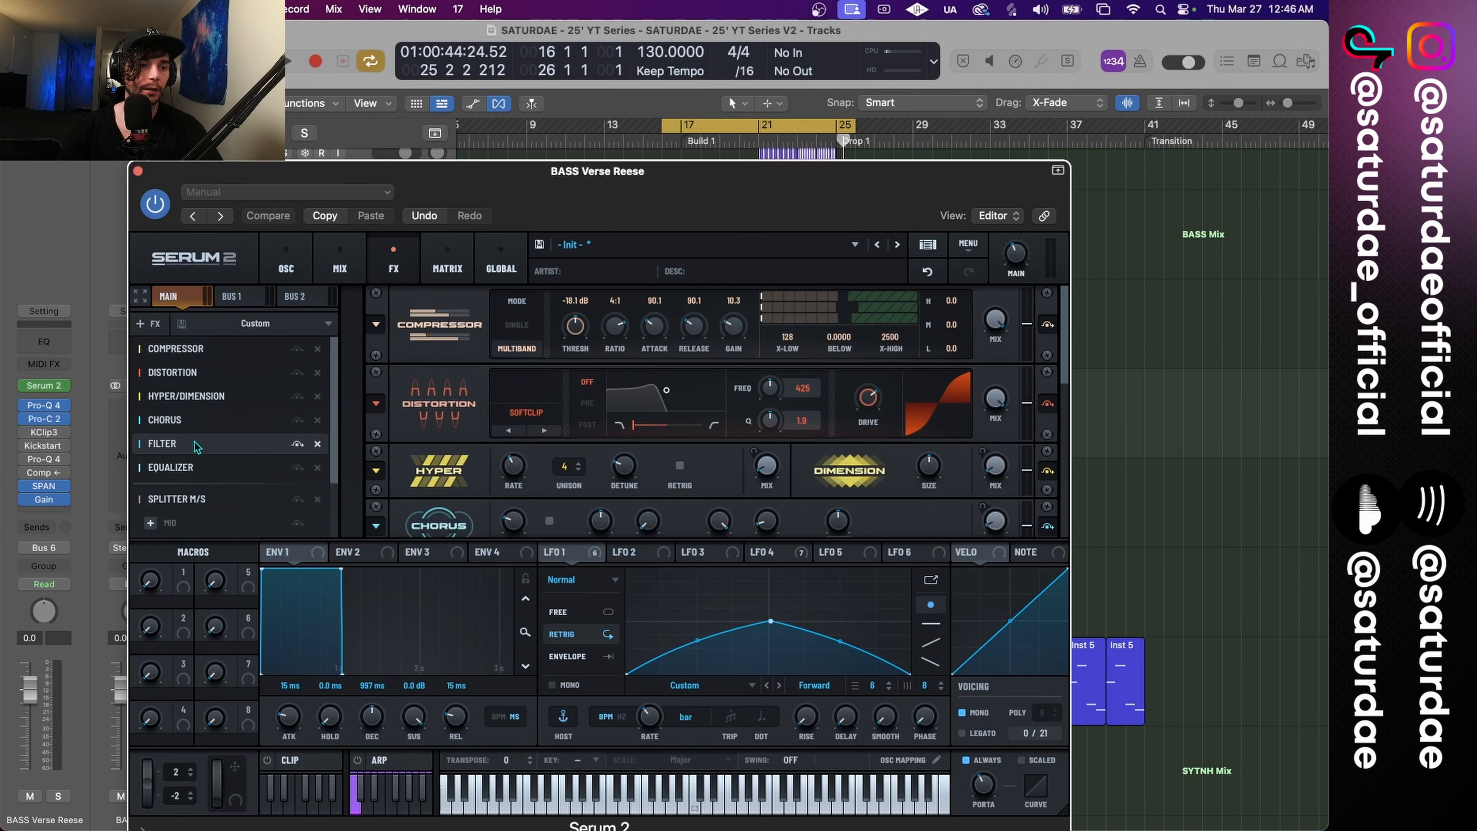
{"action": "scroll", "coordinate": [671, 521], "scroll_direction": "down", "scroll_amount": 3}
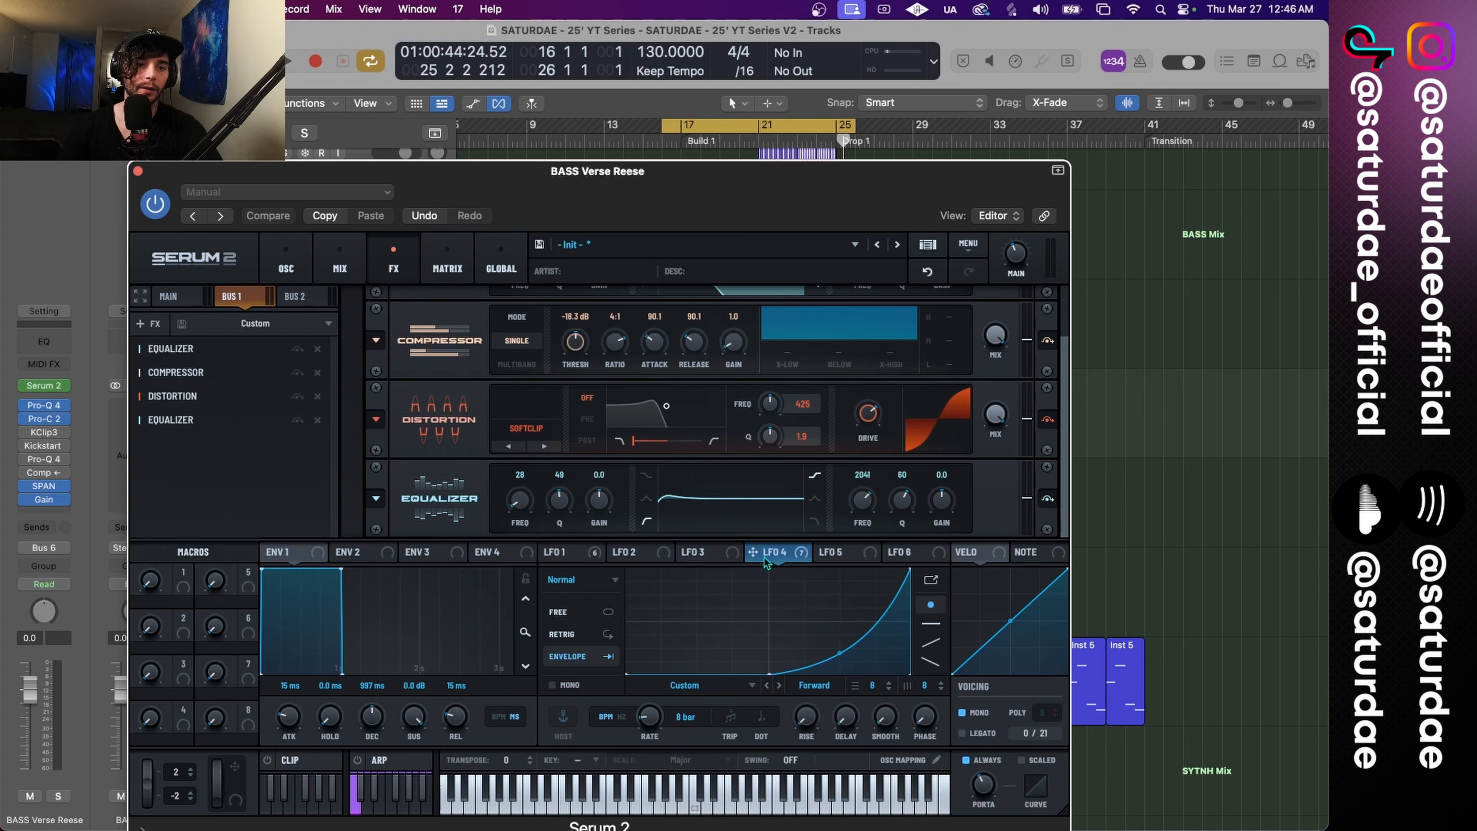
{"action": "left_click_drag", "start_coordinate": [753, 552], "coordinate": [518, 501]}
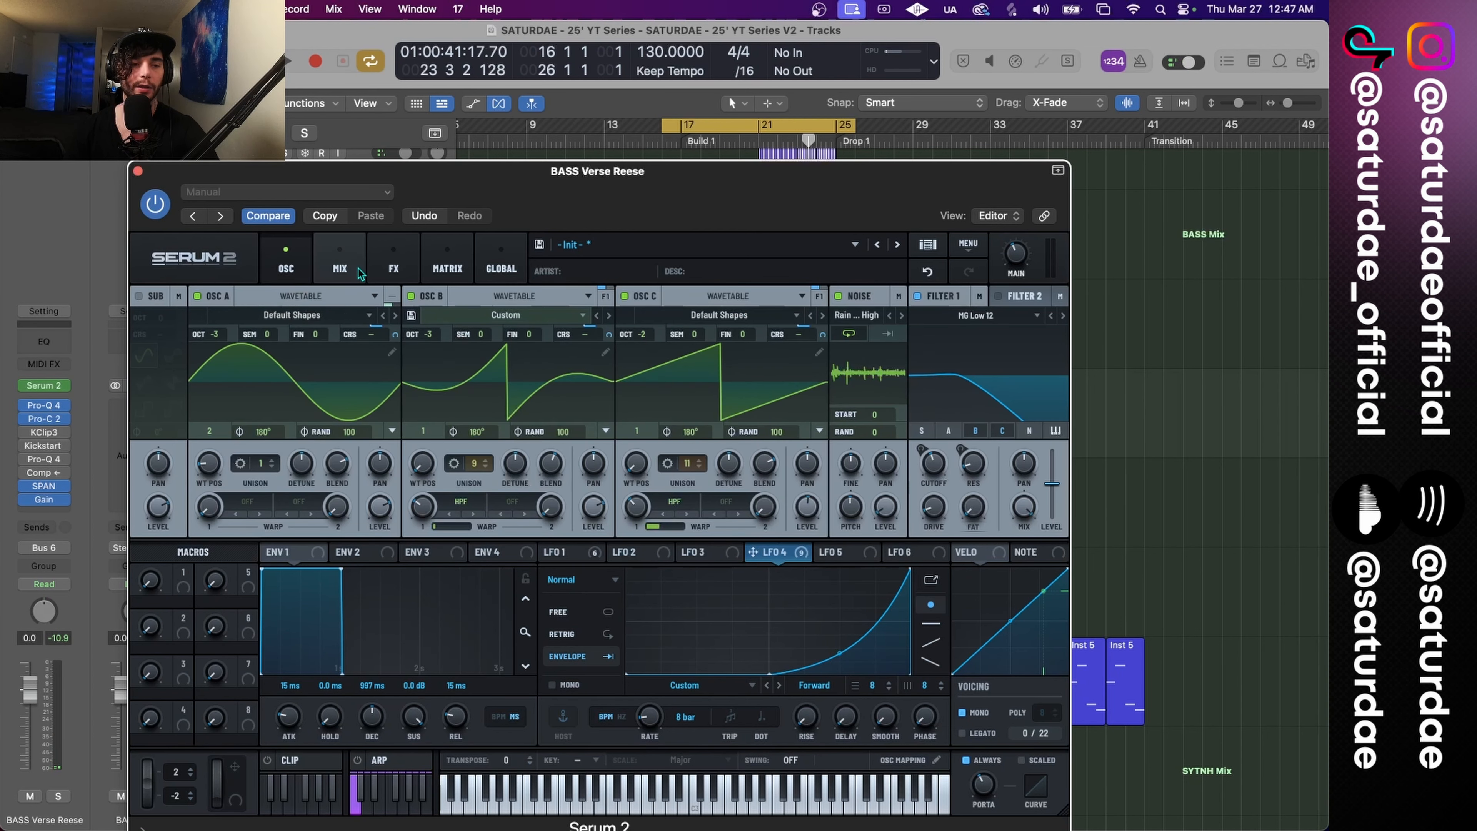
Step: Play Build 1 while checking the synth's mixer levels and oscillators, and close the Serum 2 window
{"action": "key", "text": "space"}
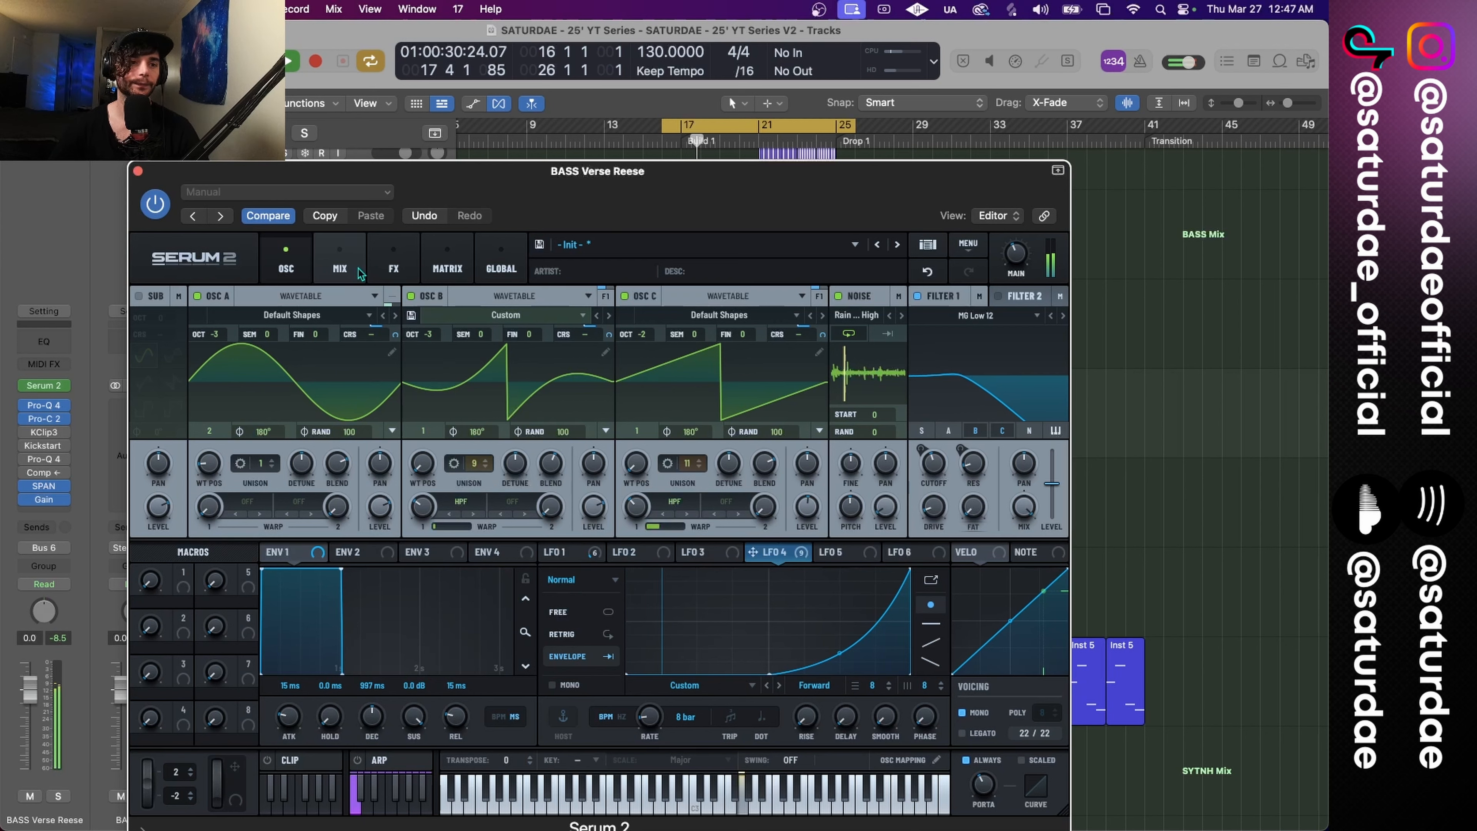
{"action": "left_click", "coordinate": [358, 269]}
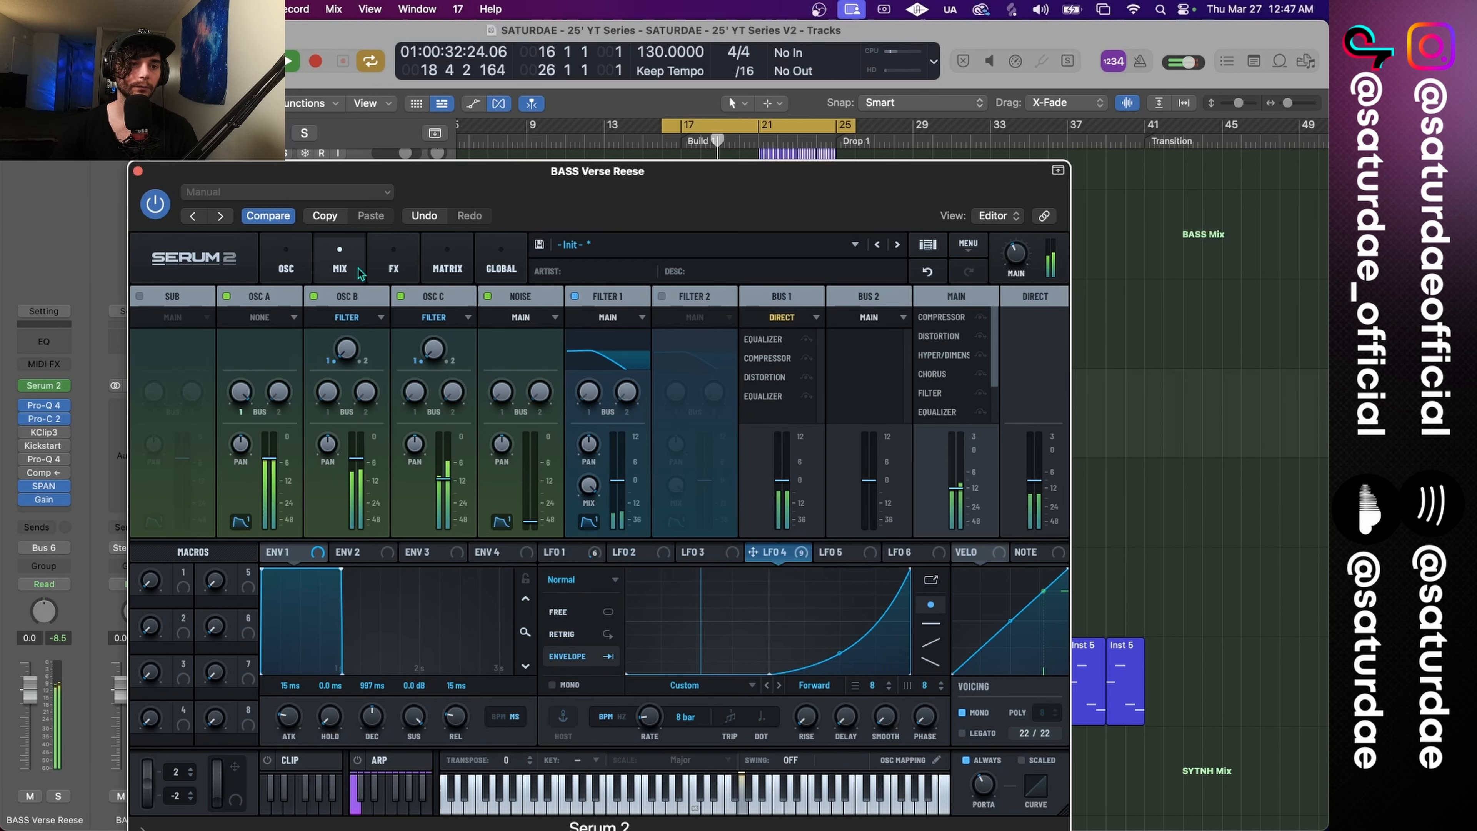
{"action": "left_click", "coordinate": [301, 269]}
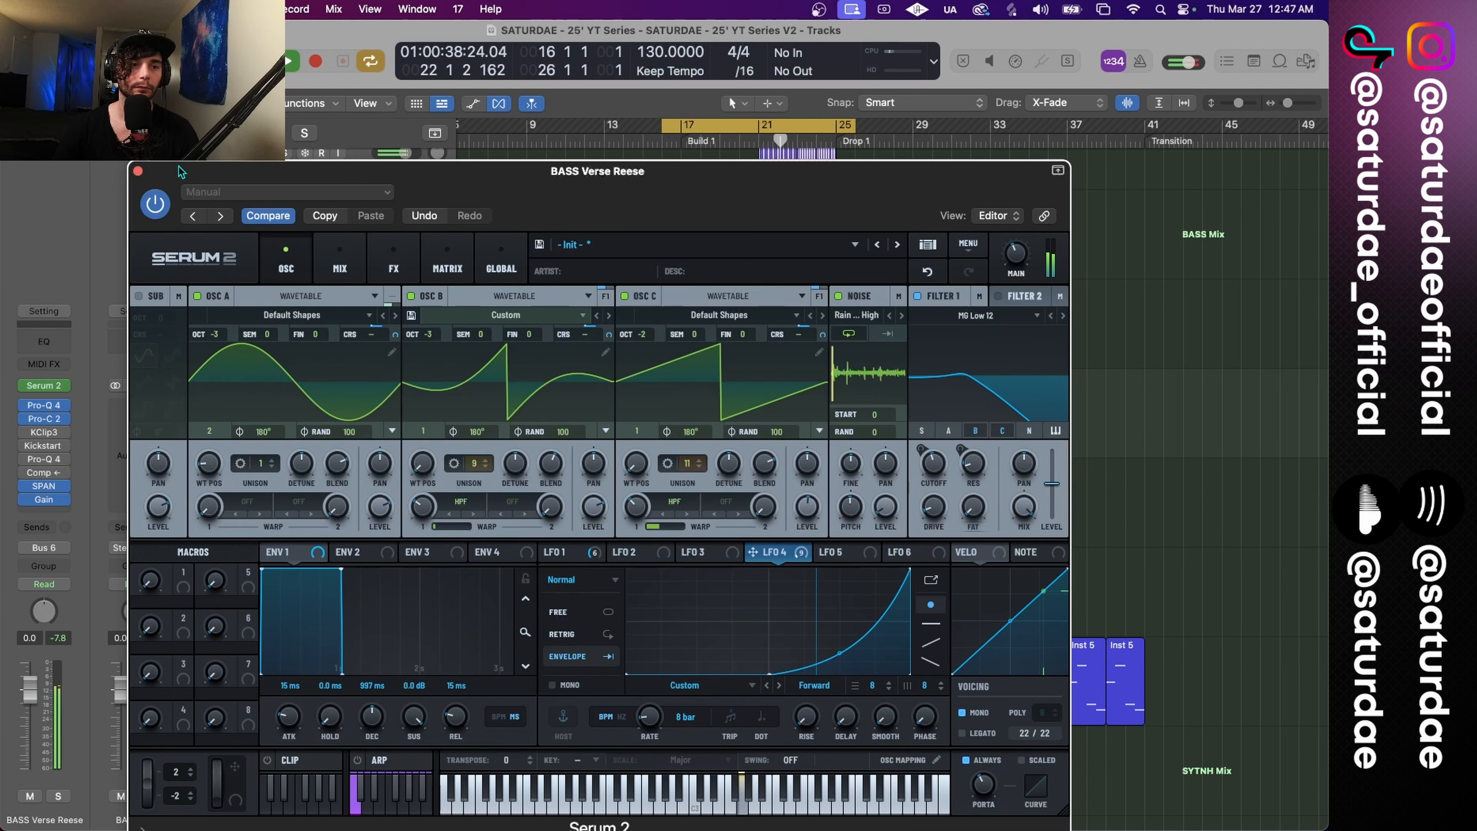
{"action": "left_click", "coordinate": [140, 172]}
Step: Copy the four-bar DR Kick 2 region from bar 9 to bar 25 and repeat it as separate regions up to bar 41
{"action": "scroll", "coordinate": [965, 278], "scroll_direction": "up", "scroll_amount": 5}
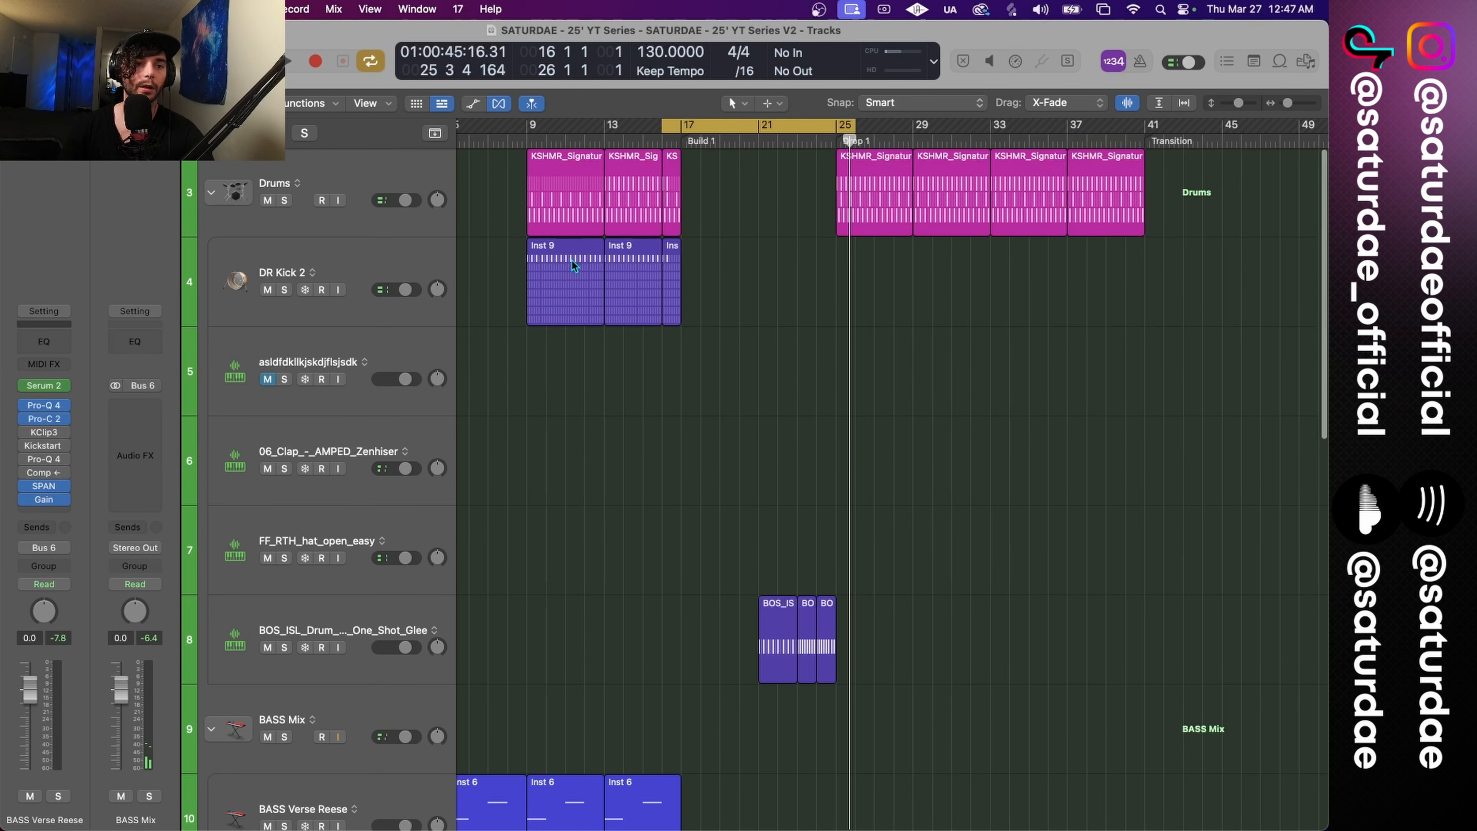
{"action": "left_click_drag", "start_coordinate": [557, 280], "coordinate": [867, 314]}
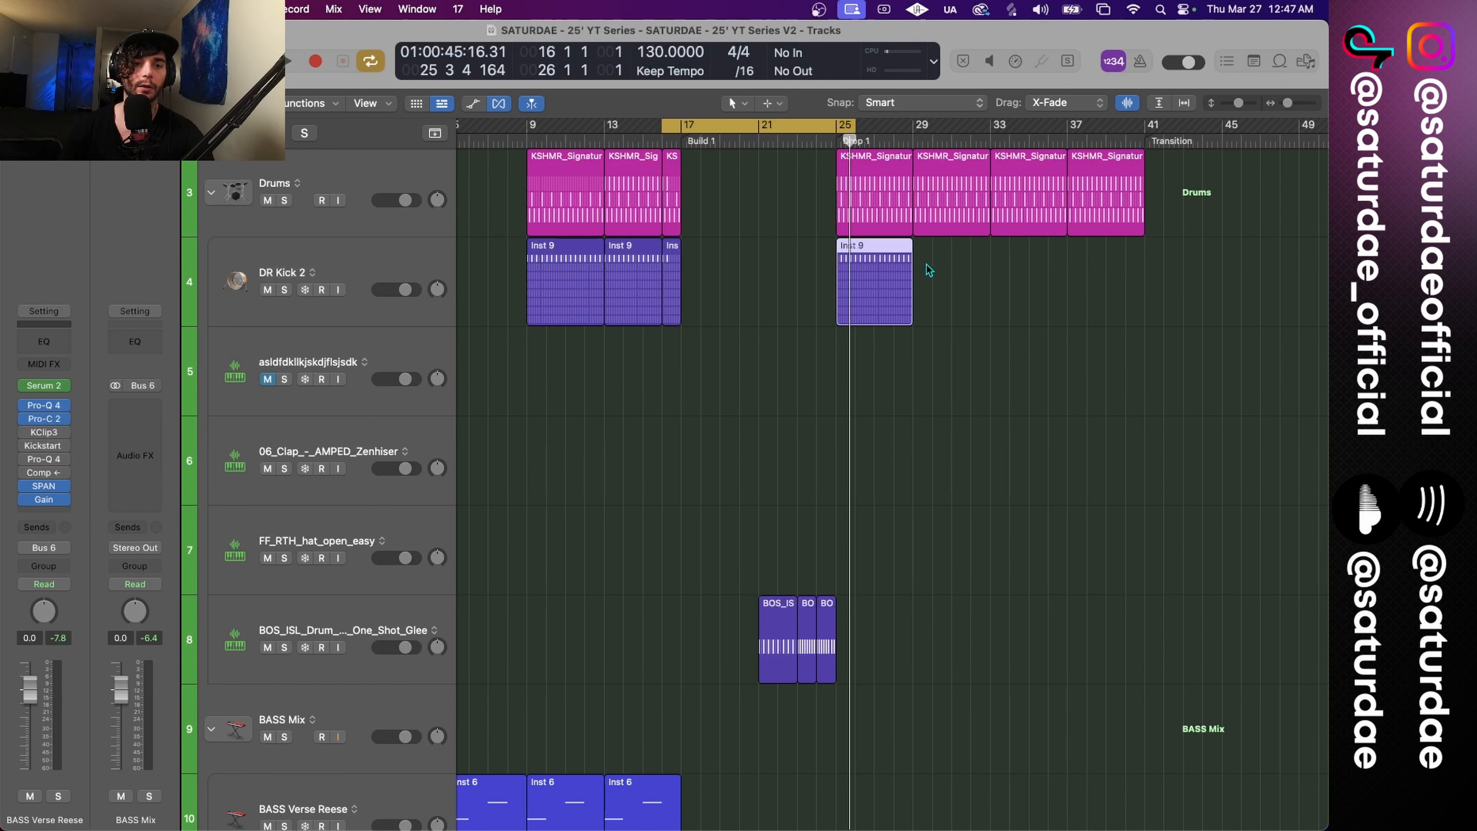
{"action": "left_click_drag", "start_coordinate": [911, 244], "coordinate": [1143, 265]}
{"action": "key", "text": "ctrl+l"}
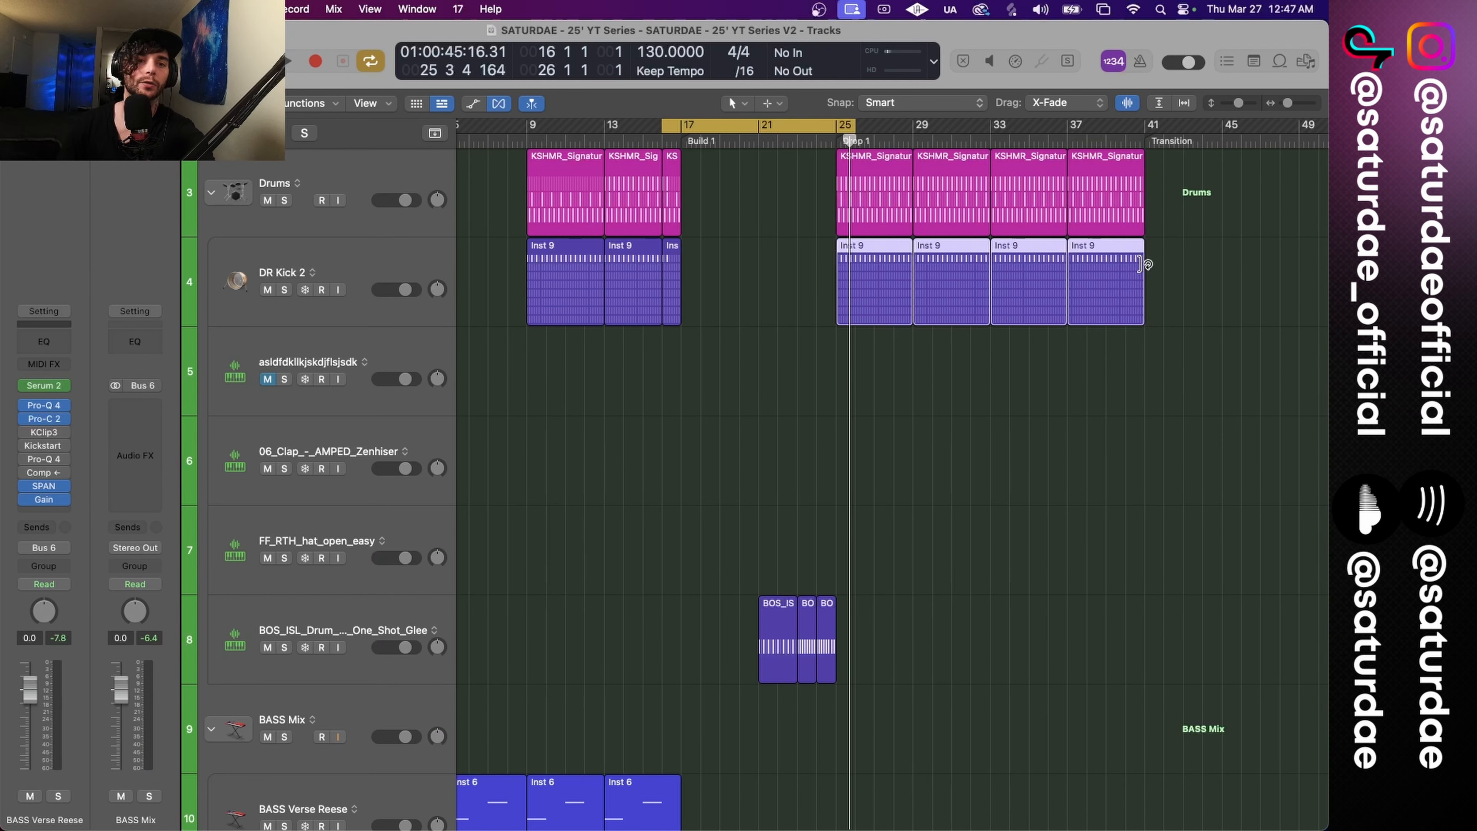
Step: Inspect the Serum 2 patch of the intro's BASS Verse Reese track and close its window
{"action": "left_click", "coordinate": [793, 414]}
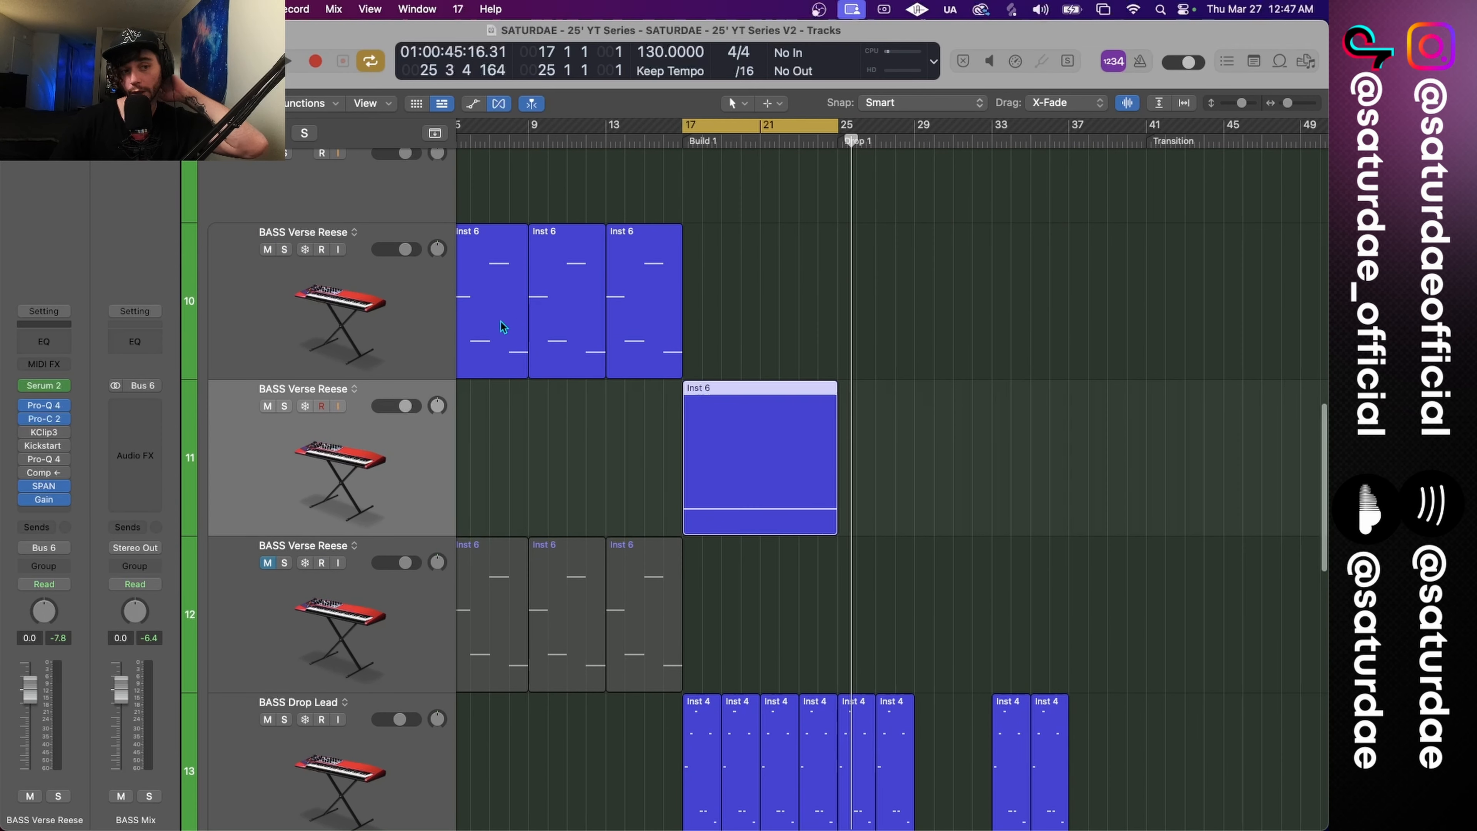
{"action": "left_click", "coordinate": [391, 335]}
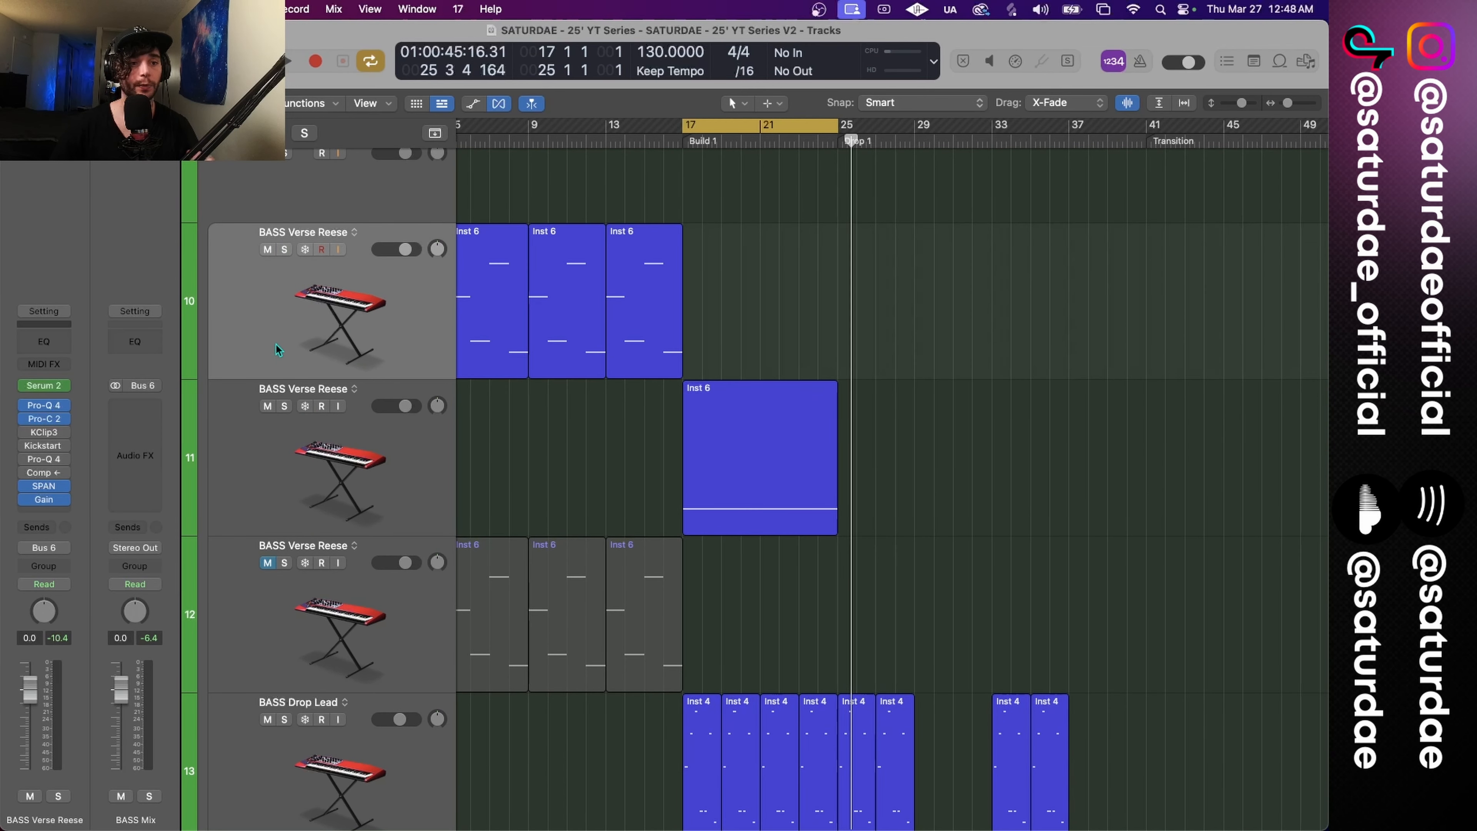
{"action": "left_click", "coordinate": [45, 387]}
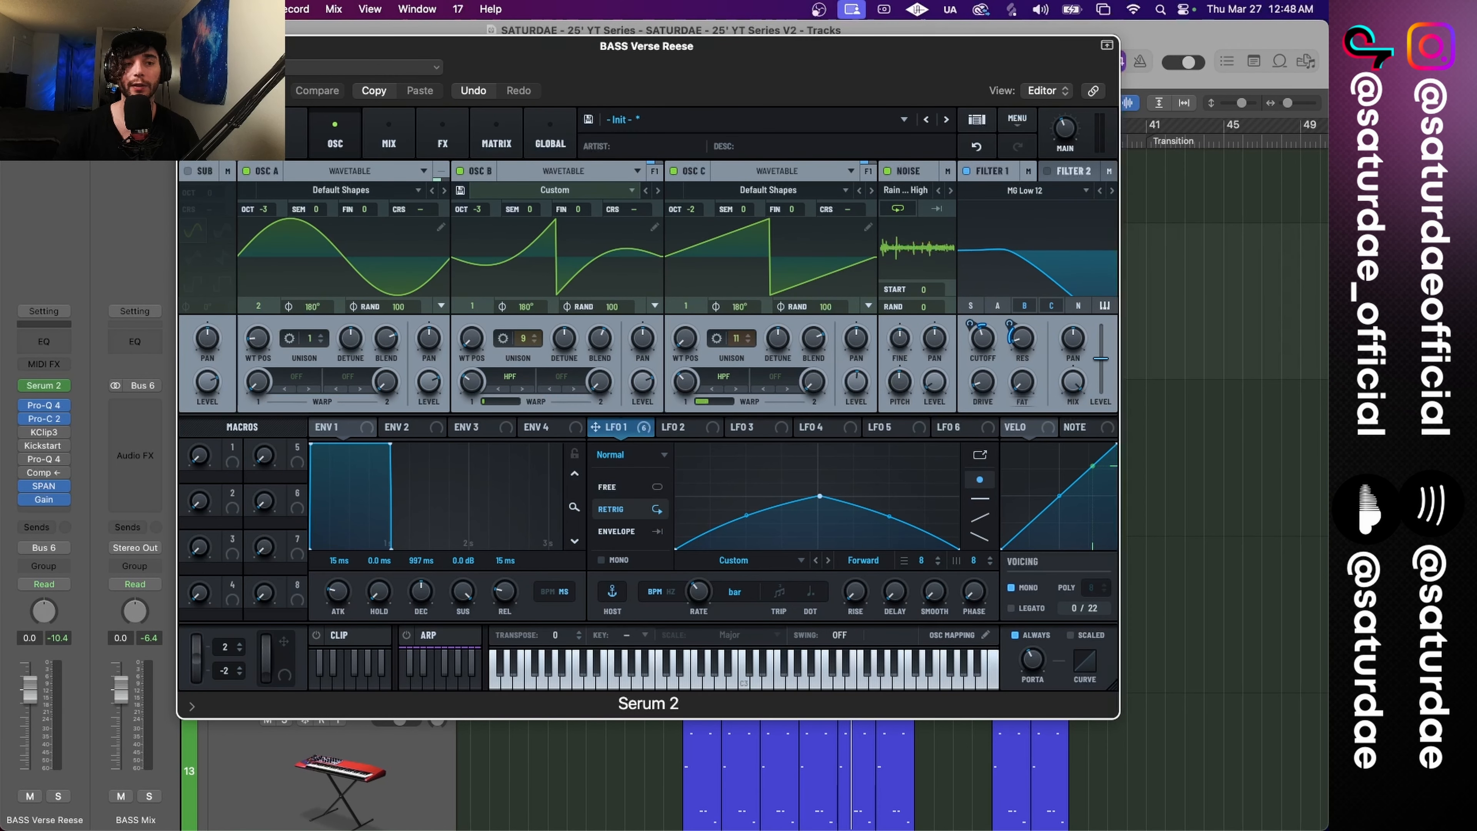
{"action": "left_click", "coordinate": [190, 46]}
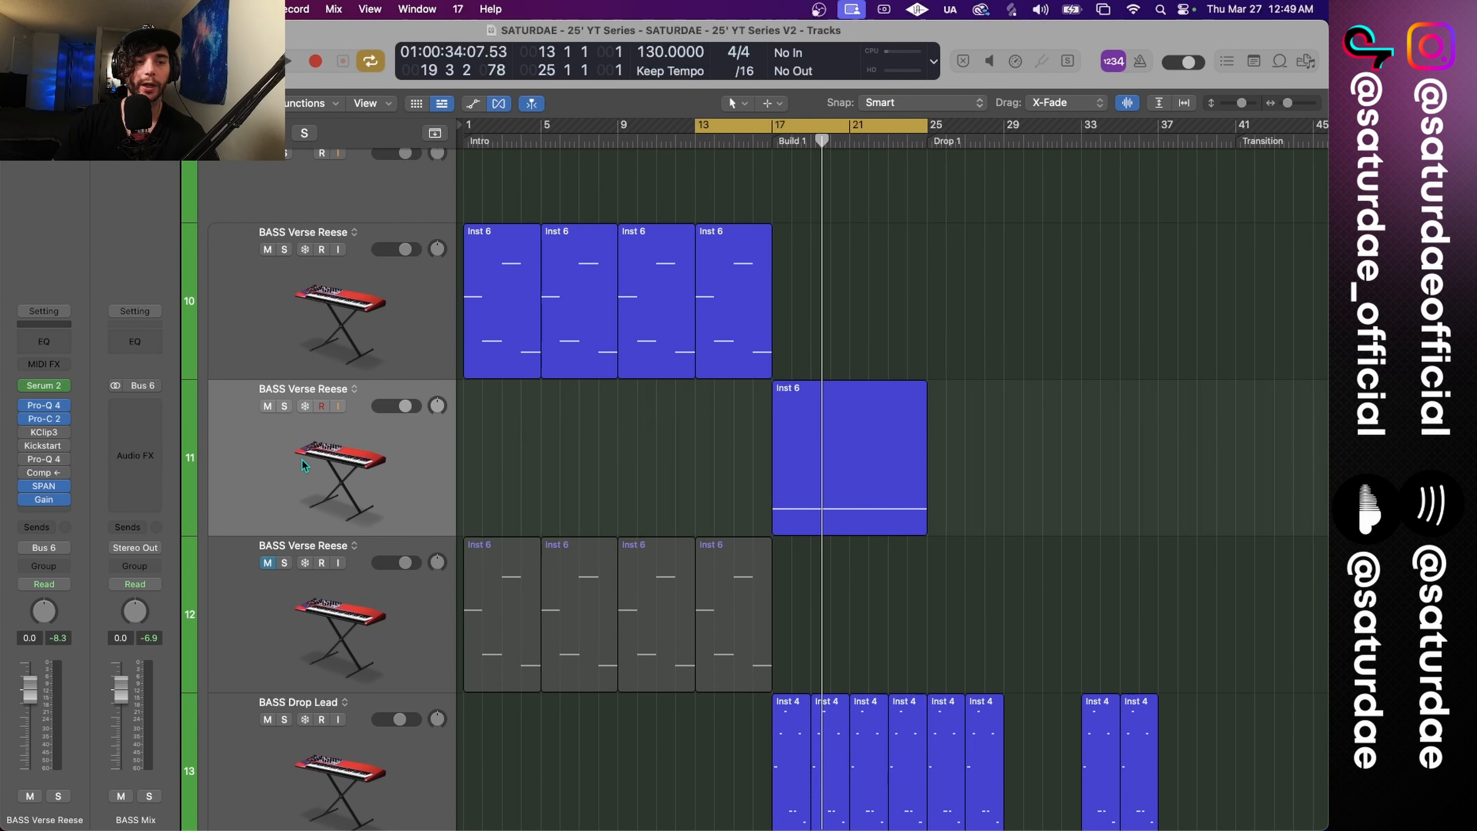
Step: Select the BASS Verse Reese track used in Build 1 and set the cycle range to bars 16 to 25
{"action": "left_click", "coordinate": [302, 459]}
{"action": "left_click_drag", "start_coordinate": [700, 124], "coordinate": [757, 123]}
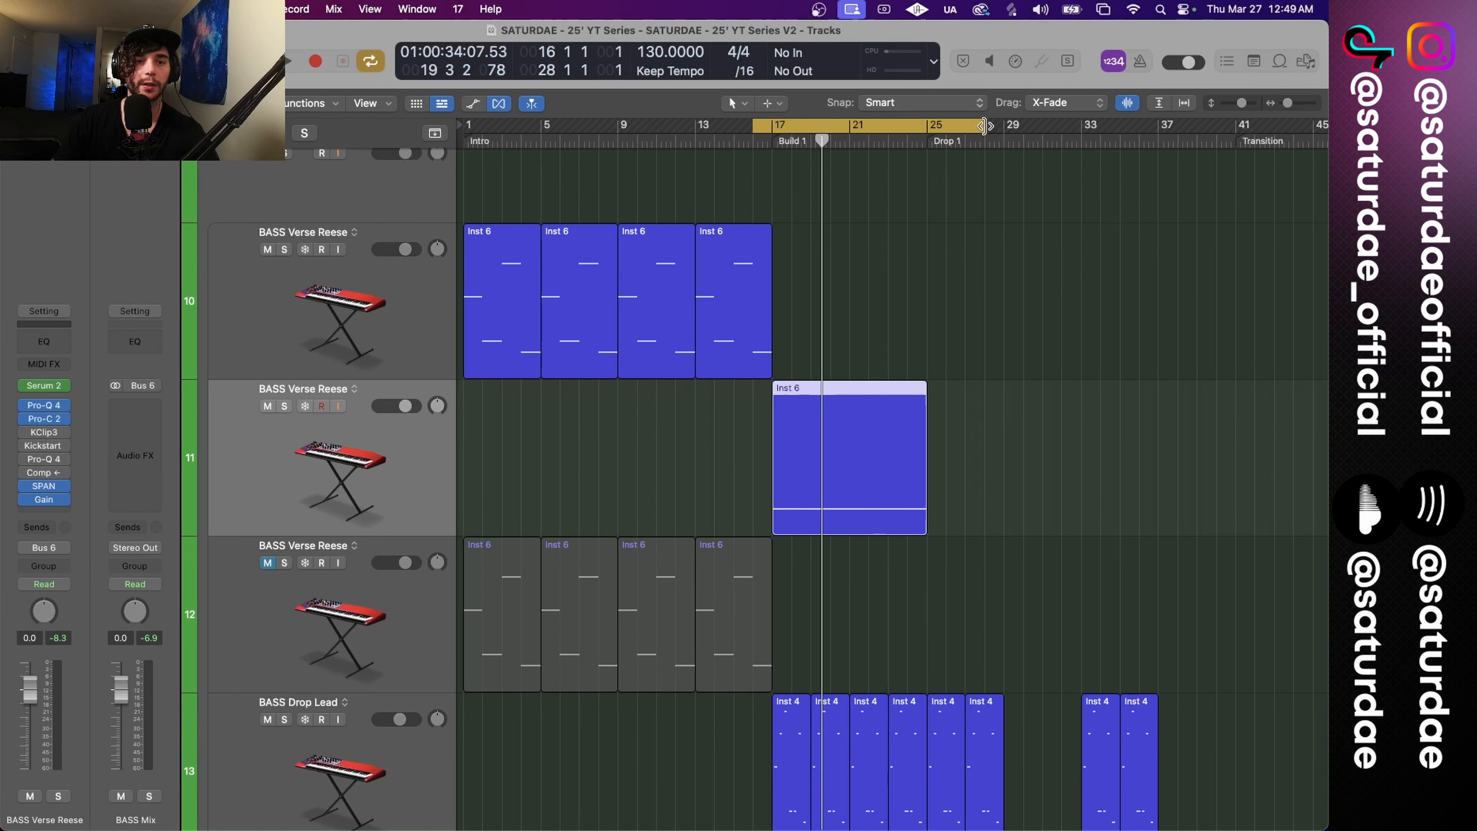
{"action": "left_click_drag", "start_coordinate": [983, 125], "coordinate": [935, 125]}
Step: Place the playhead at bar 21 and review the oscillators, mixer and effects in the Build 1 reese's Serum 2
{"action": "left_click", "coordinate": [44, 386]}
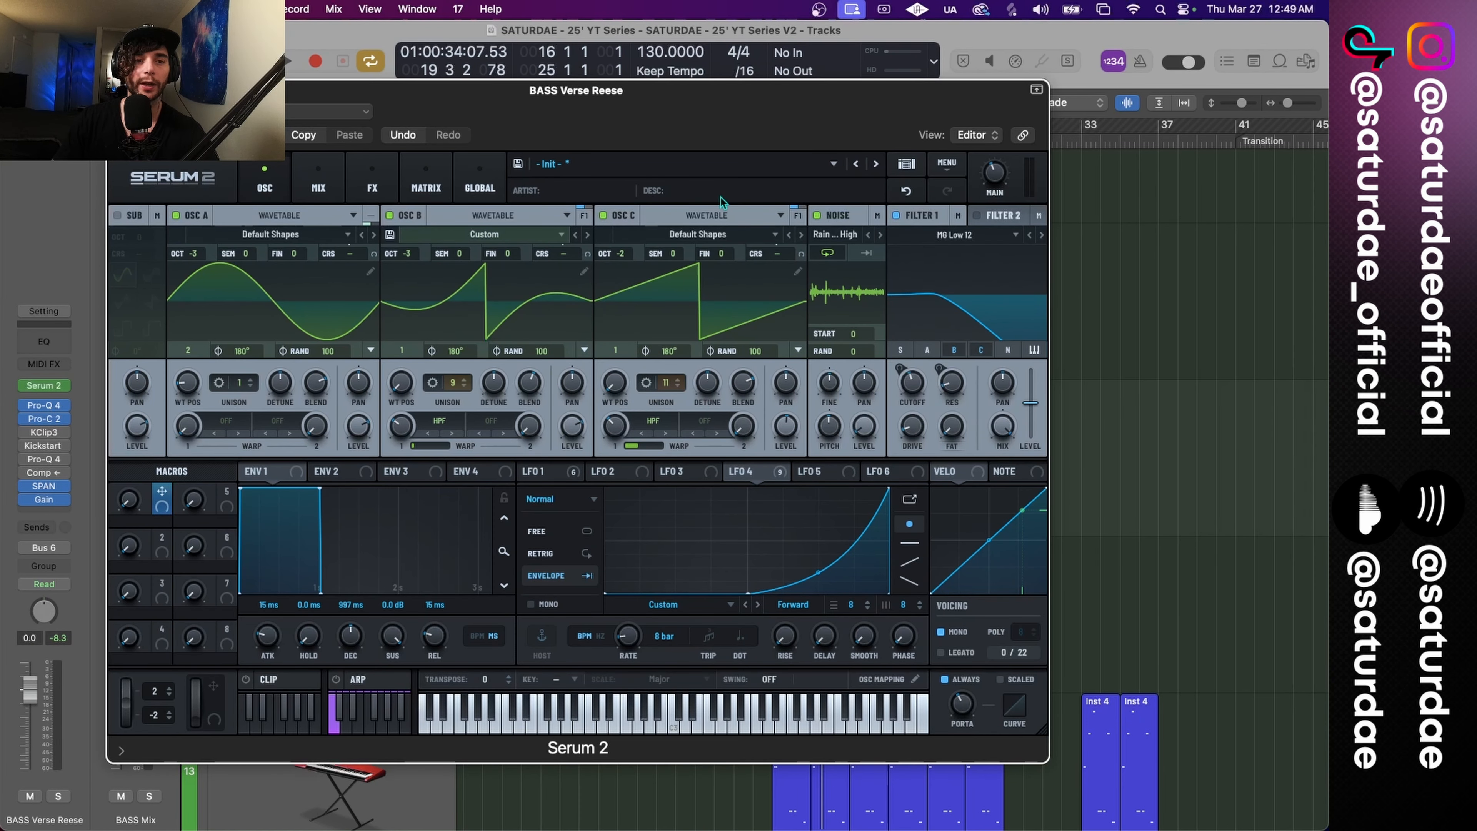
{"action": "left_click_drag", "start_coordinate": [750, 125], "coordinate": [892, 542]}
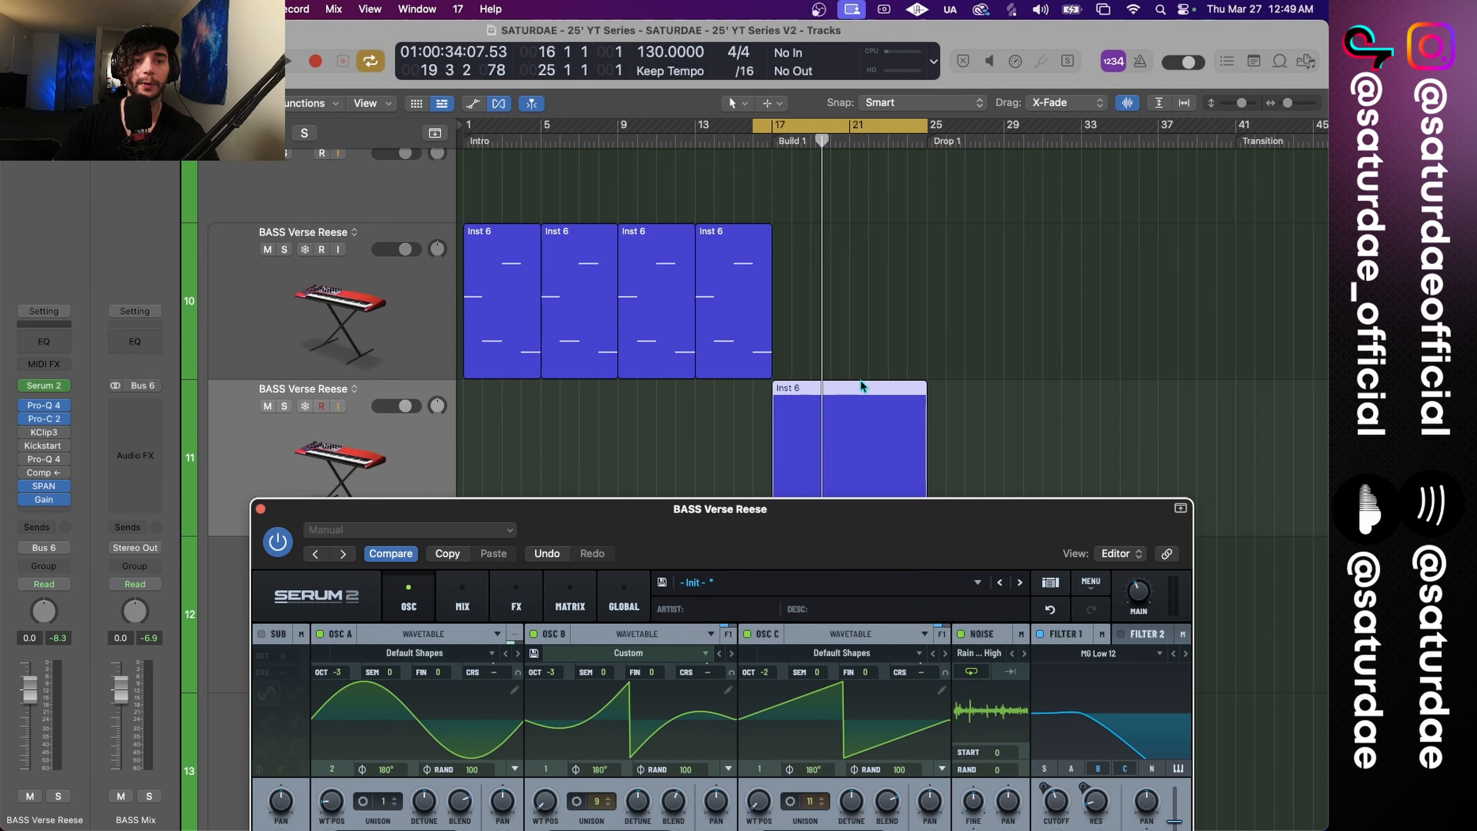
{"action": "left_click", "coordinate": [850, 144]}
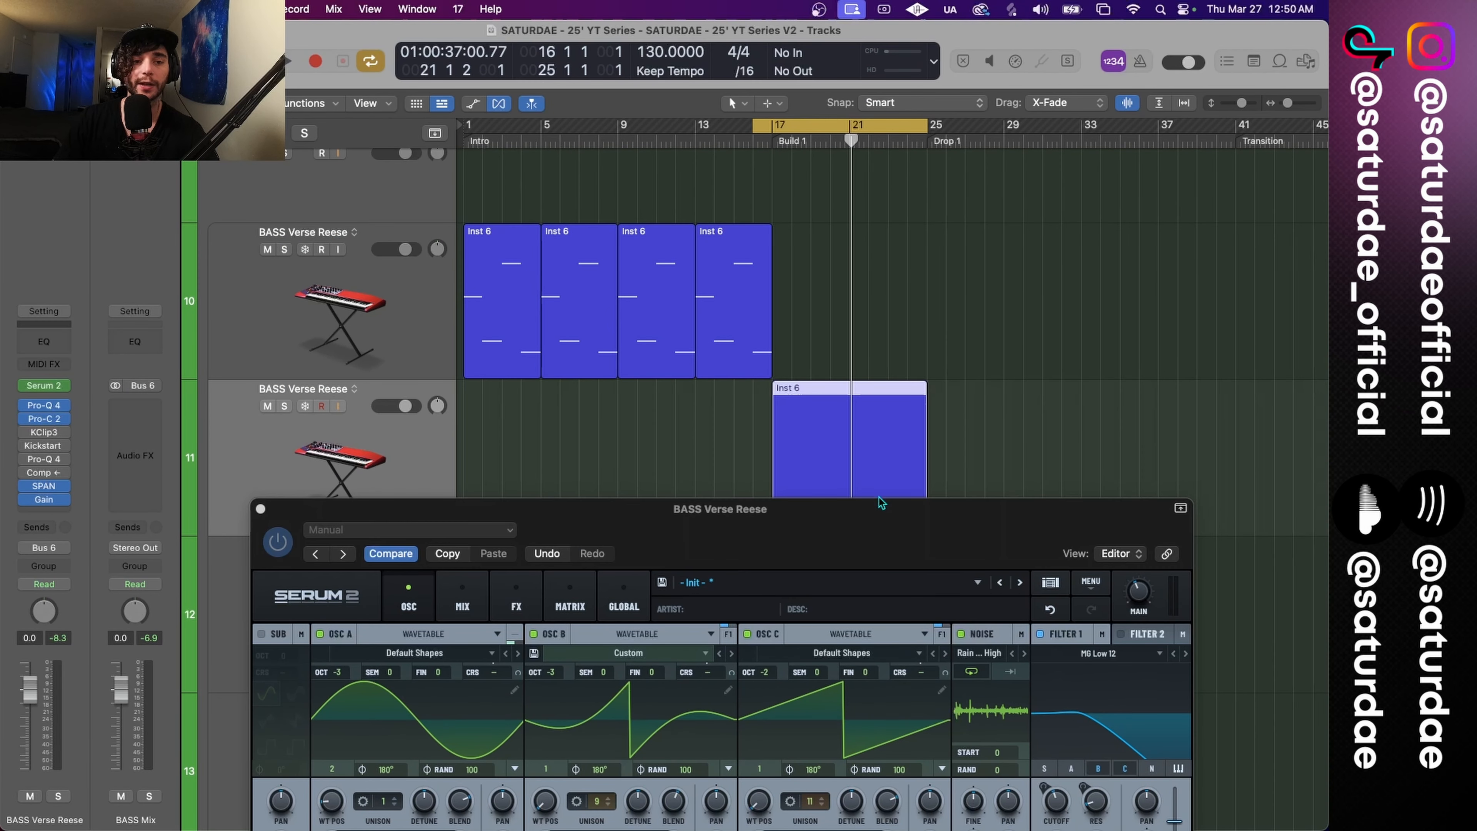
{"action": "left_click_drag", "start_coordinate": [888, 527], "coordinate": [838, 370]}
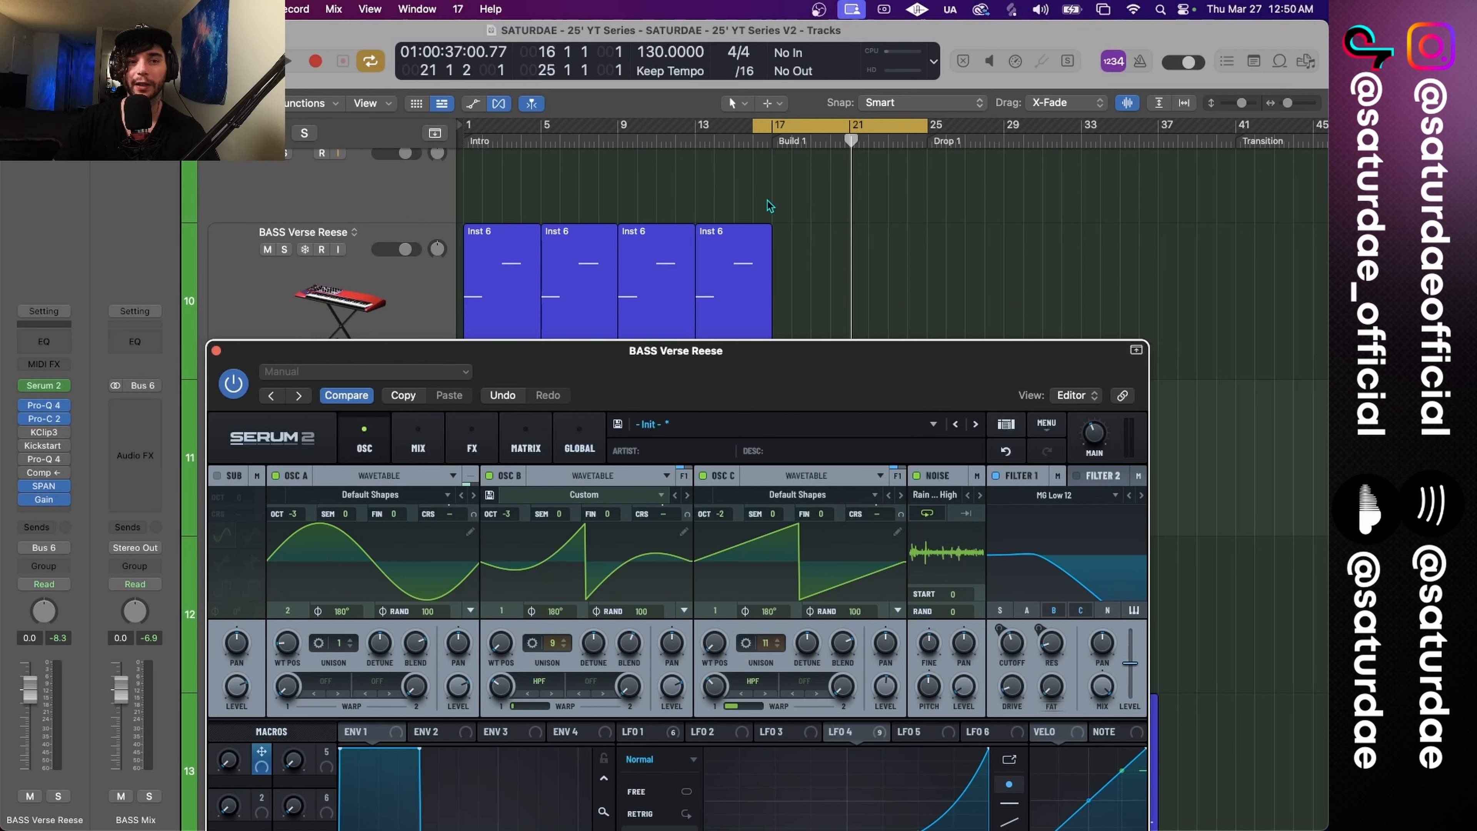
{"action": "left_click_drag", "start_coordinate": [815, 378], "coordinate": [808, 162]}
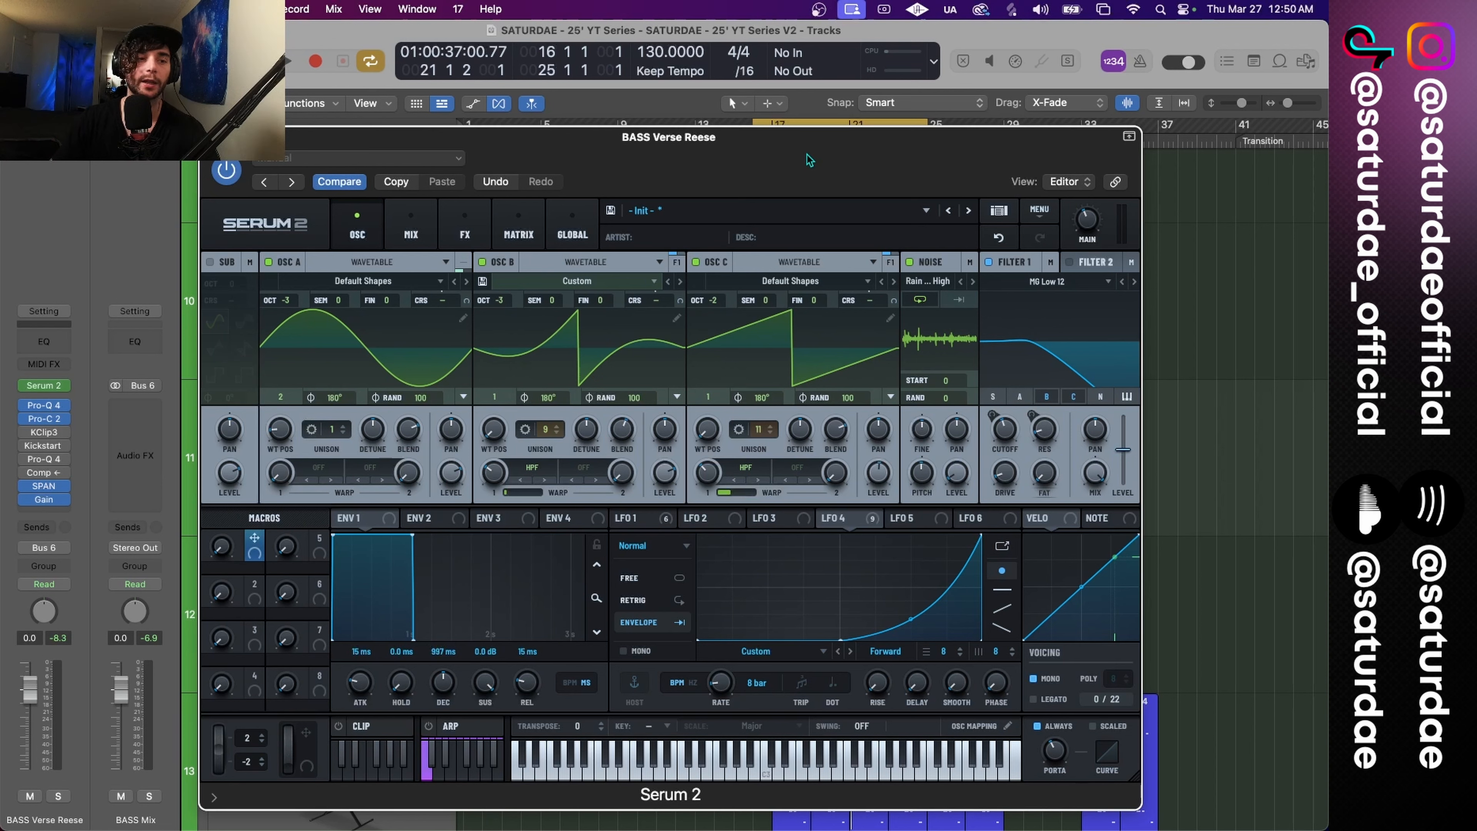
{"action": "left_click", "coordinate": [424, 224]}
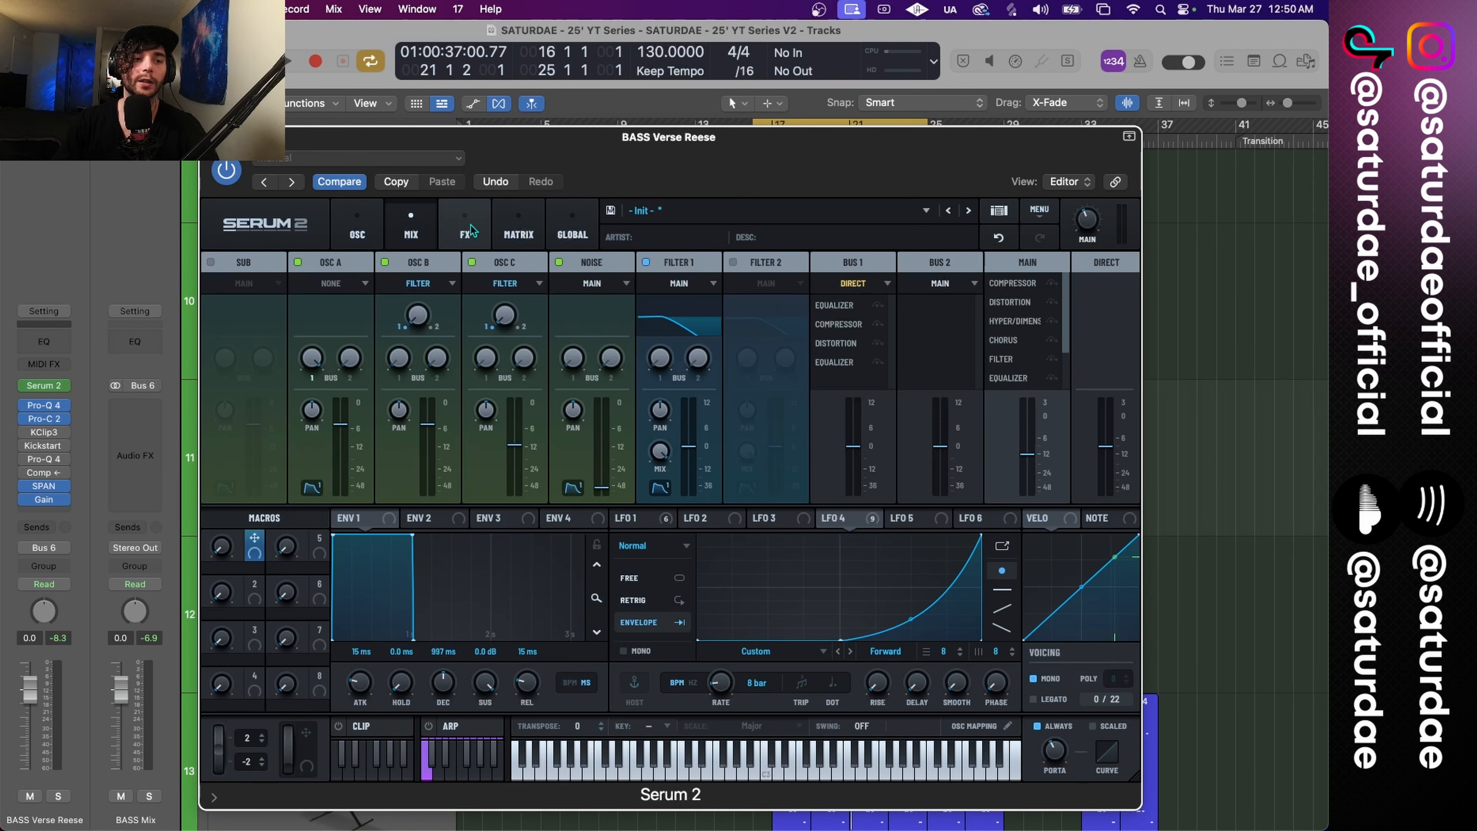
{"action": "left_click", "coordinate": [469, 228]}
{"action": "left_click", "coordinate": [373, 224]}
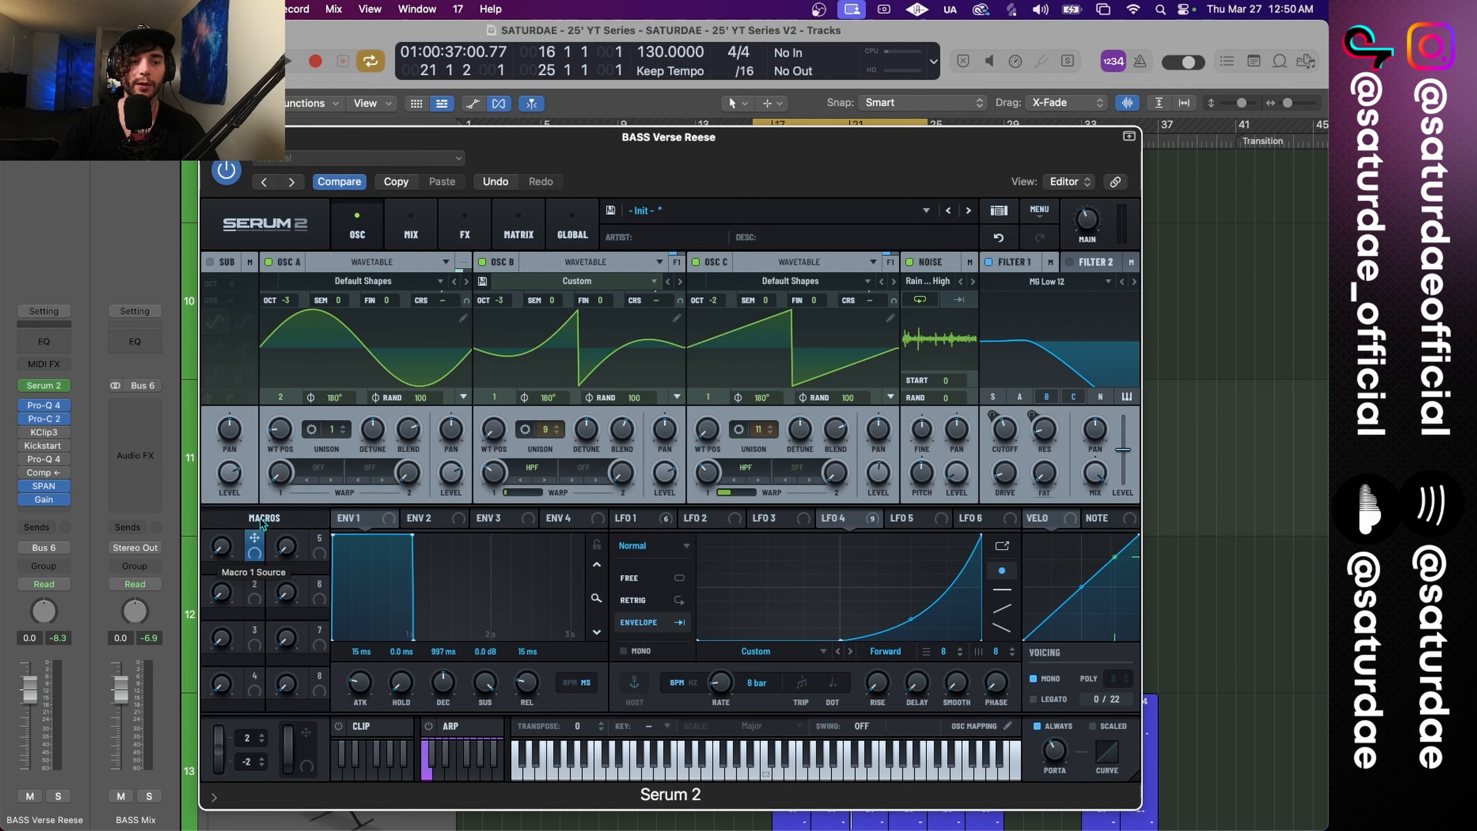
Step: Assign Macro 1 to oscillator A's level, turn the macro fully up and rename it SUB
{"action": "left_click_drag", "start_coordinate": [254, 538], "coordinate": [446, 467]}
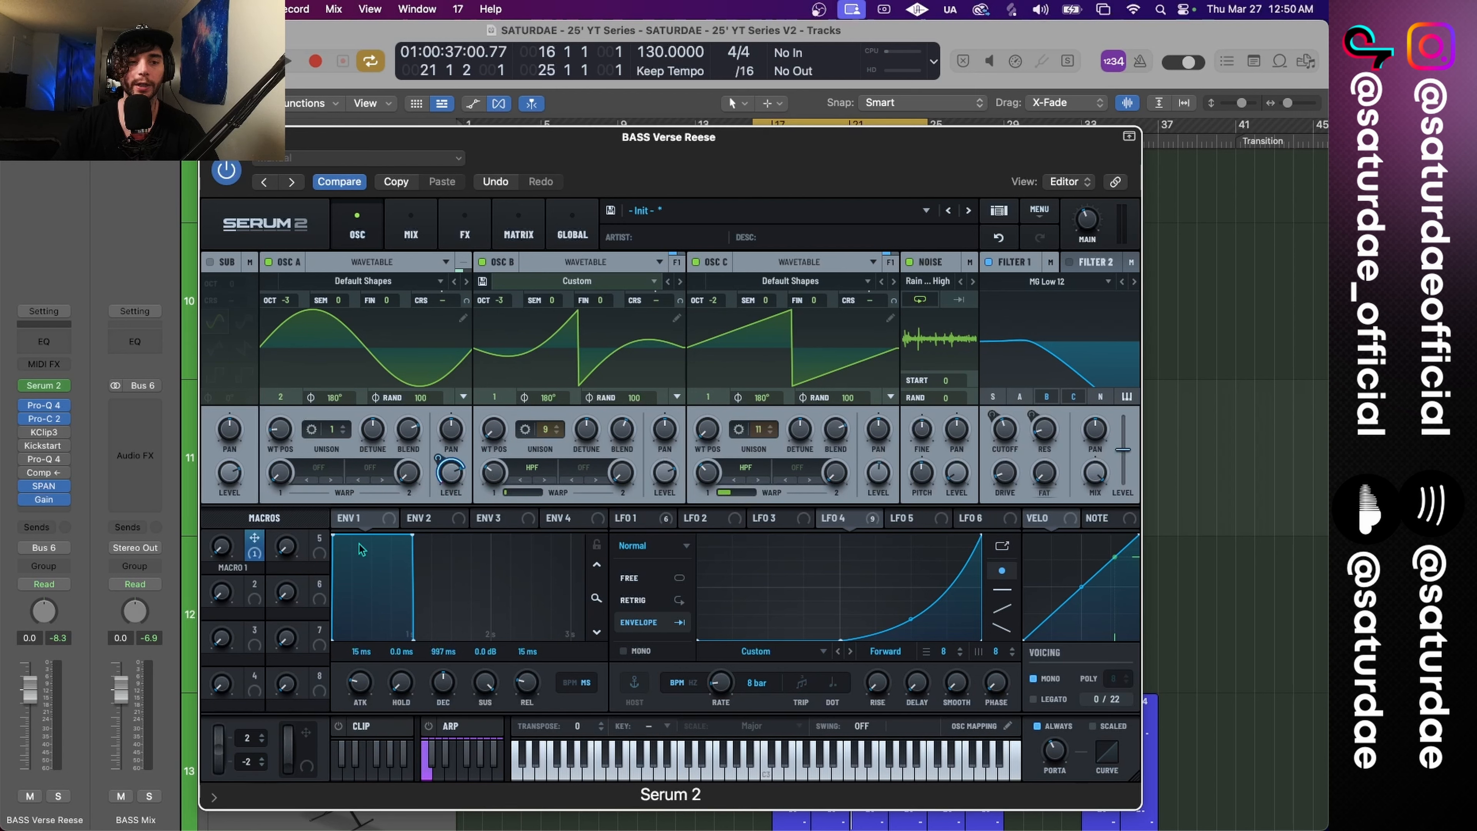
{"action": "left_click_drag", "start_coordinate": [233, 556], "coordinate": [227, 317]}
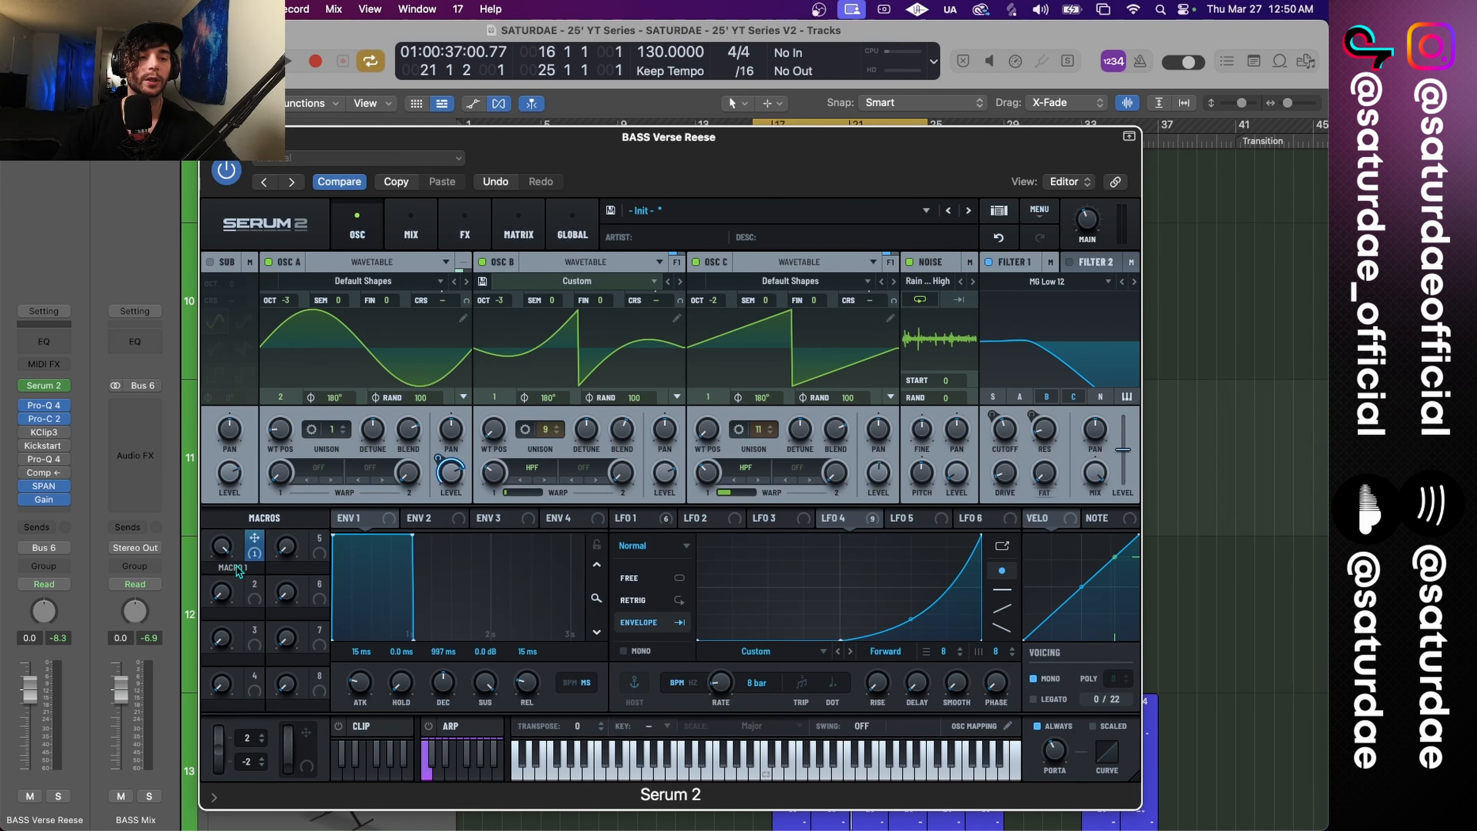
{"action": "type", "text": "s"}
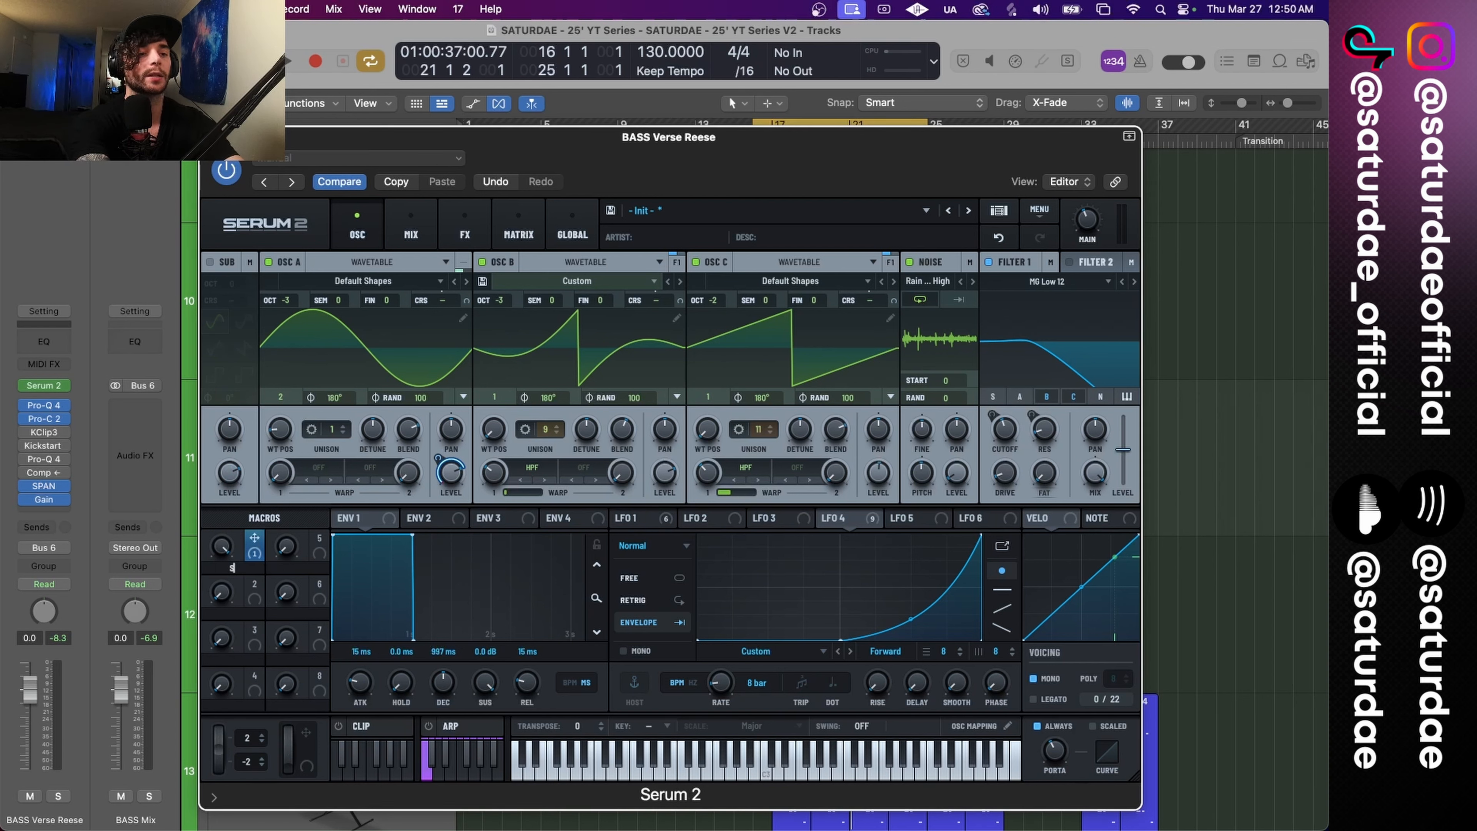
{"action": "key", "text": "Return"}
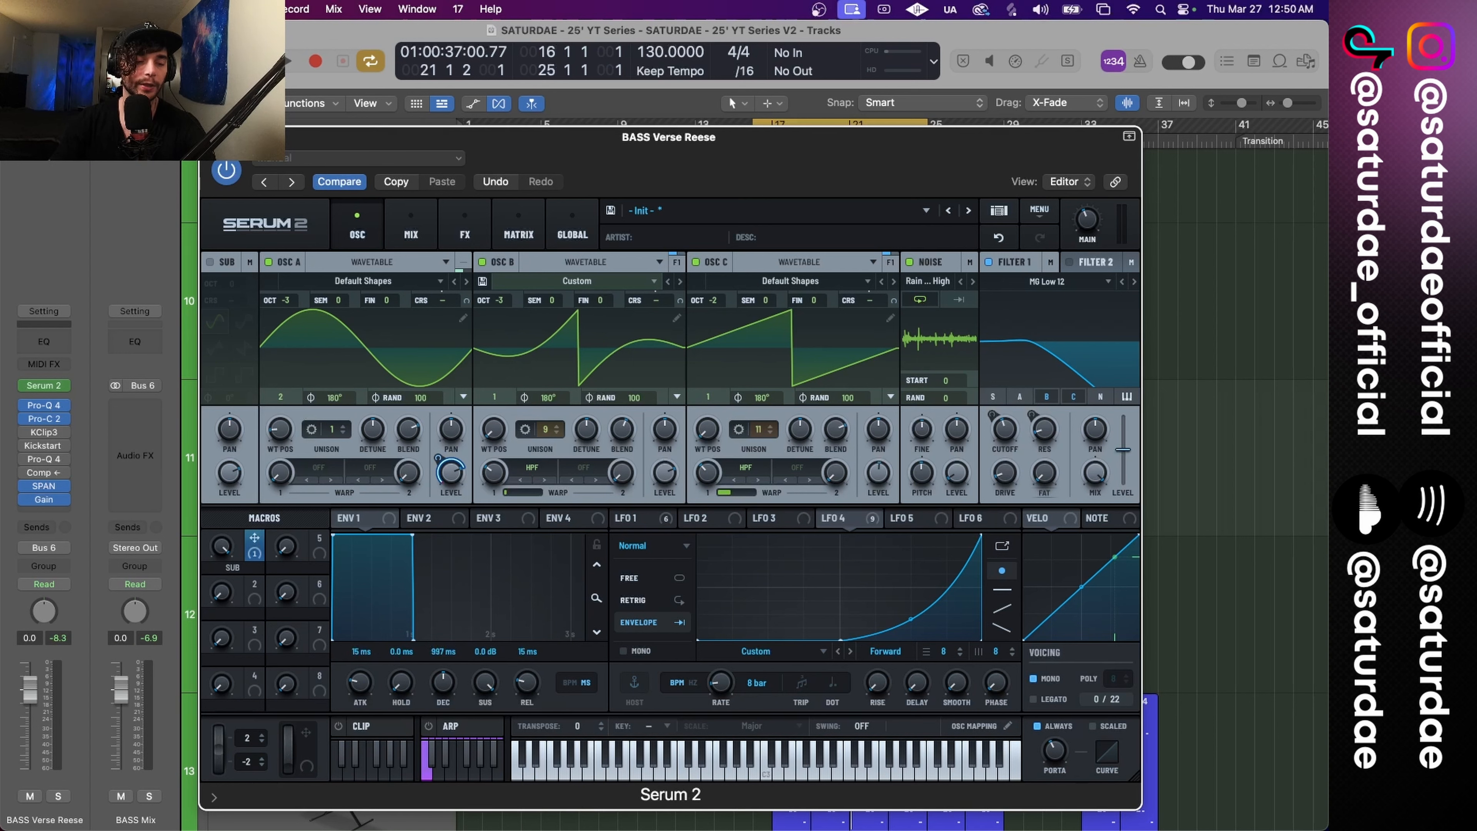
Step: Play Build 1 while turning the SUB macro down and back up to hear its effect
{"action": "key", "text": "space"}
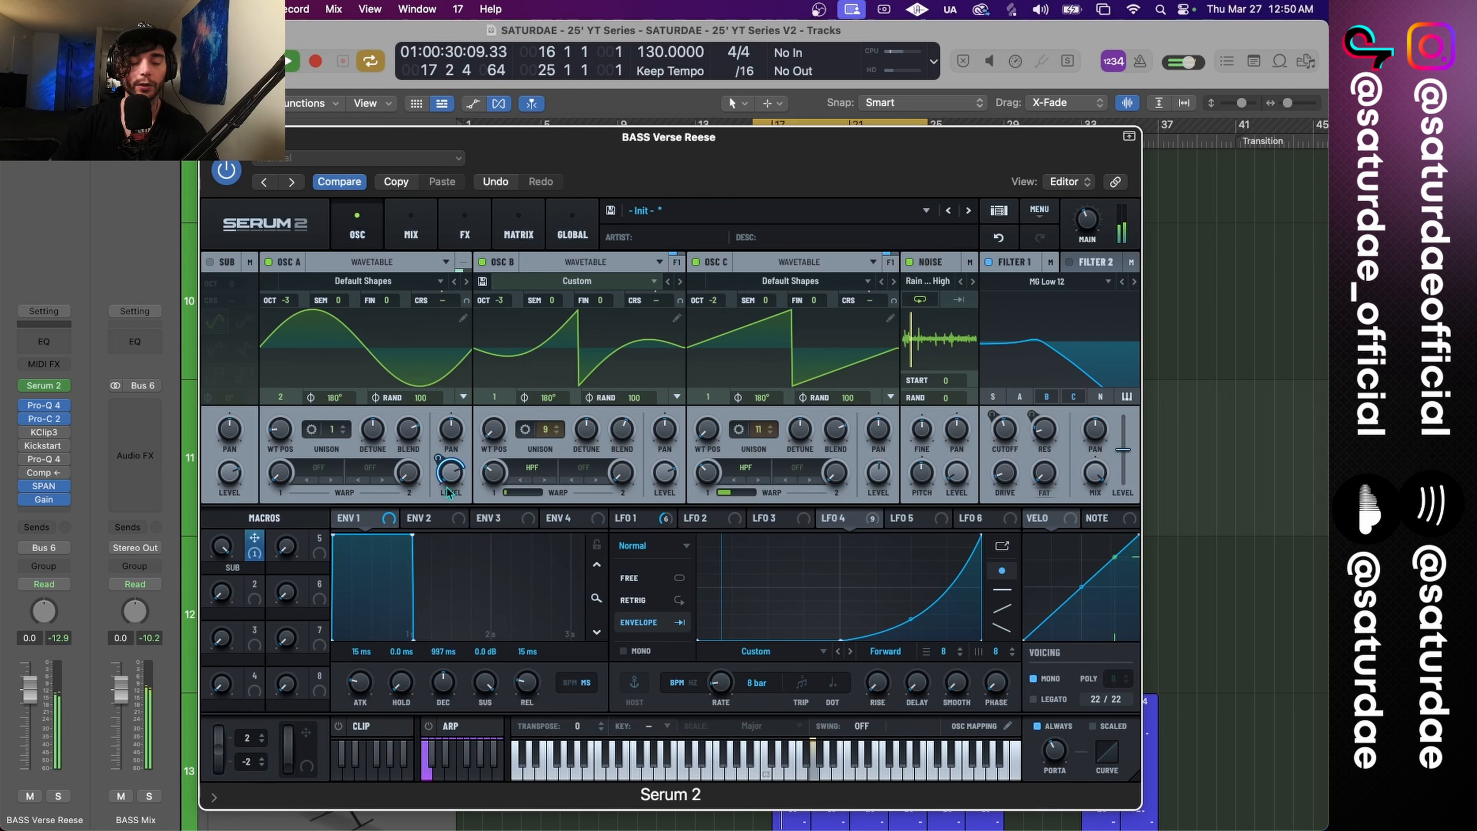
{"action": "mouse_move", "coordinate": [446, 488]}
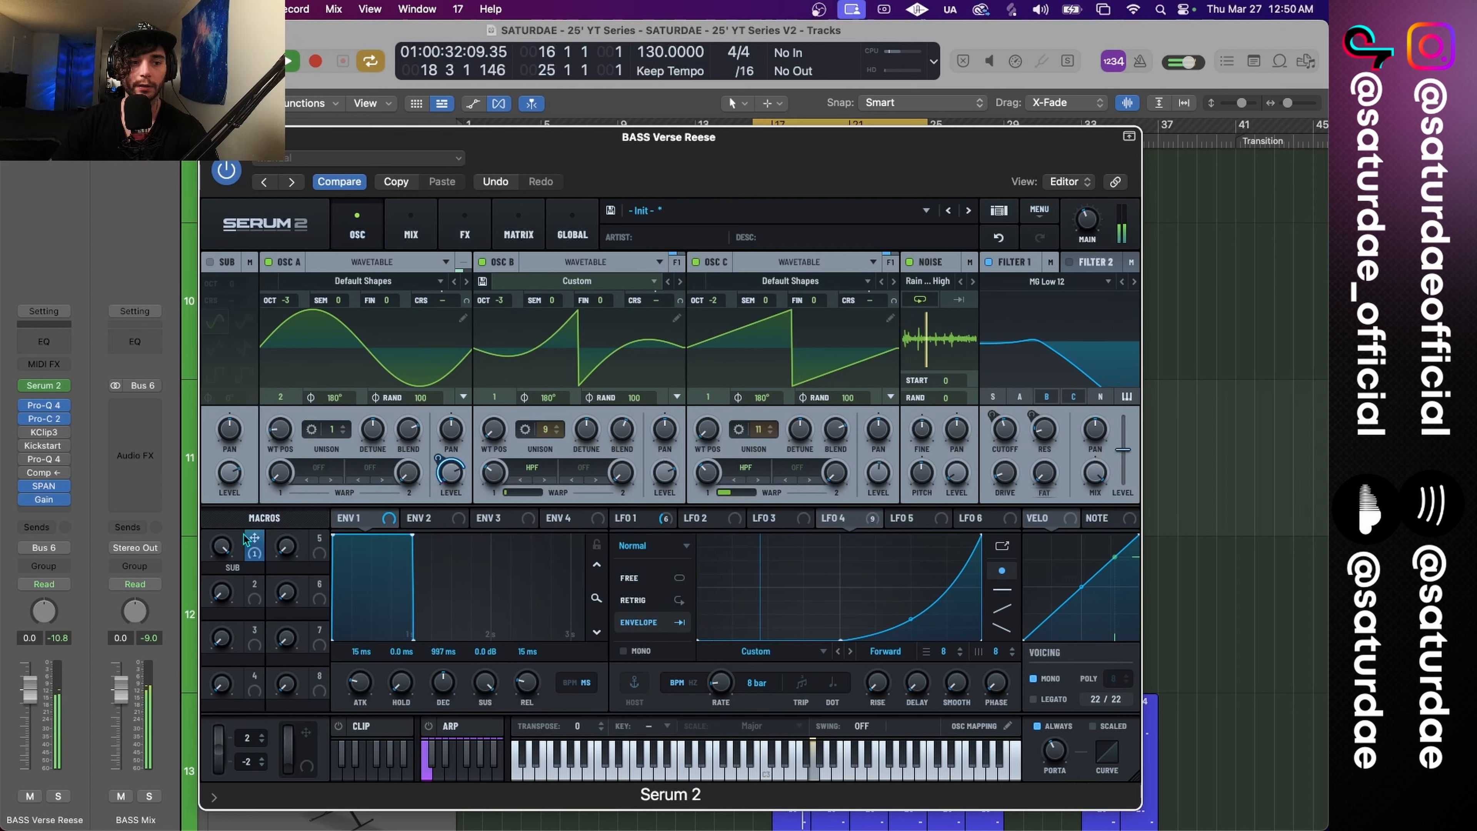
{"action": "left_click_drag", "start_coordinate": [216, 557], "coordinate": [243, 626]}
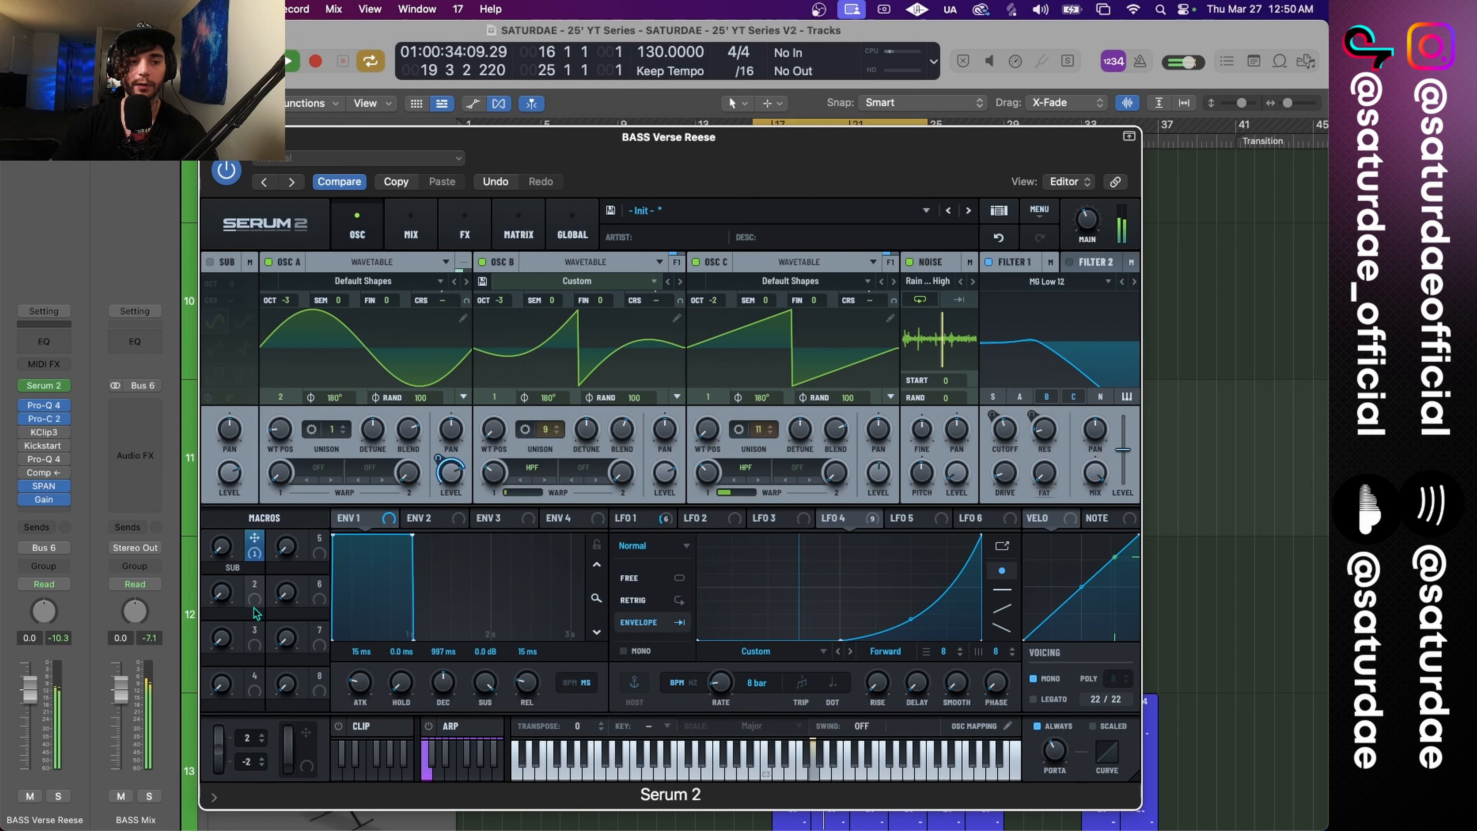
{"action": "left_click_drag", "start_coordinate": [223, 549], "coordinate": [223, 507]}
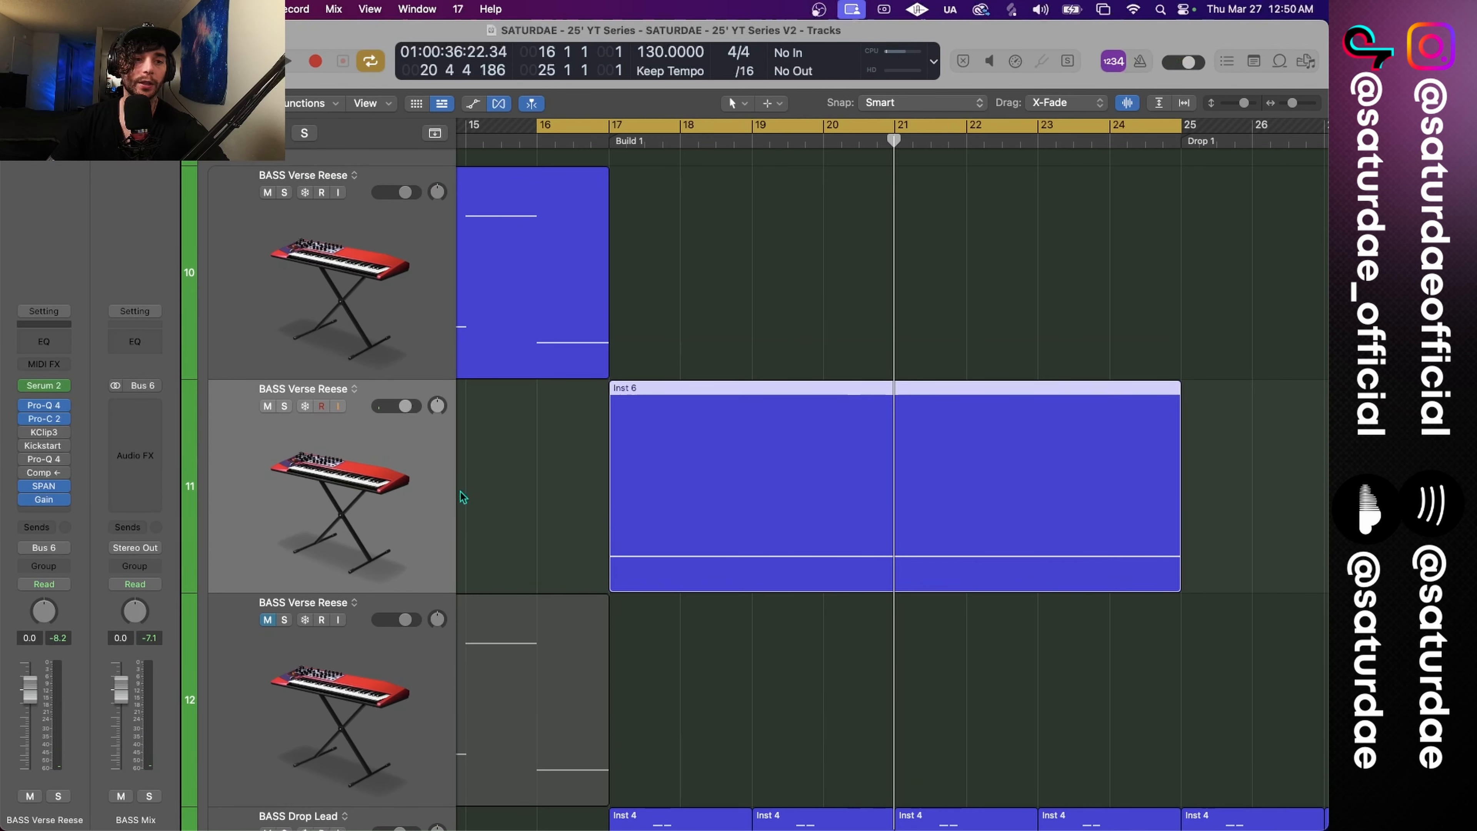
Step: Show track automation and select Serum 2's SUB macro as the parameter for the Build 1 reese track
{"action": "scroll", "coordinate": [645, 528], "scroll_direction": "up", "scroll_amount": 3}
{"action": "scroll", "coordinate": [644, 528], "scroll_direction": "down", "scroll_amount": 4}
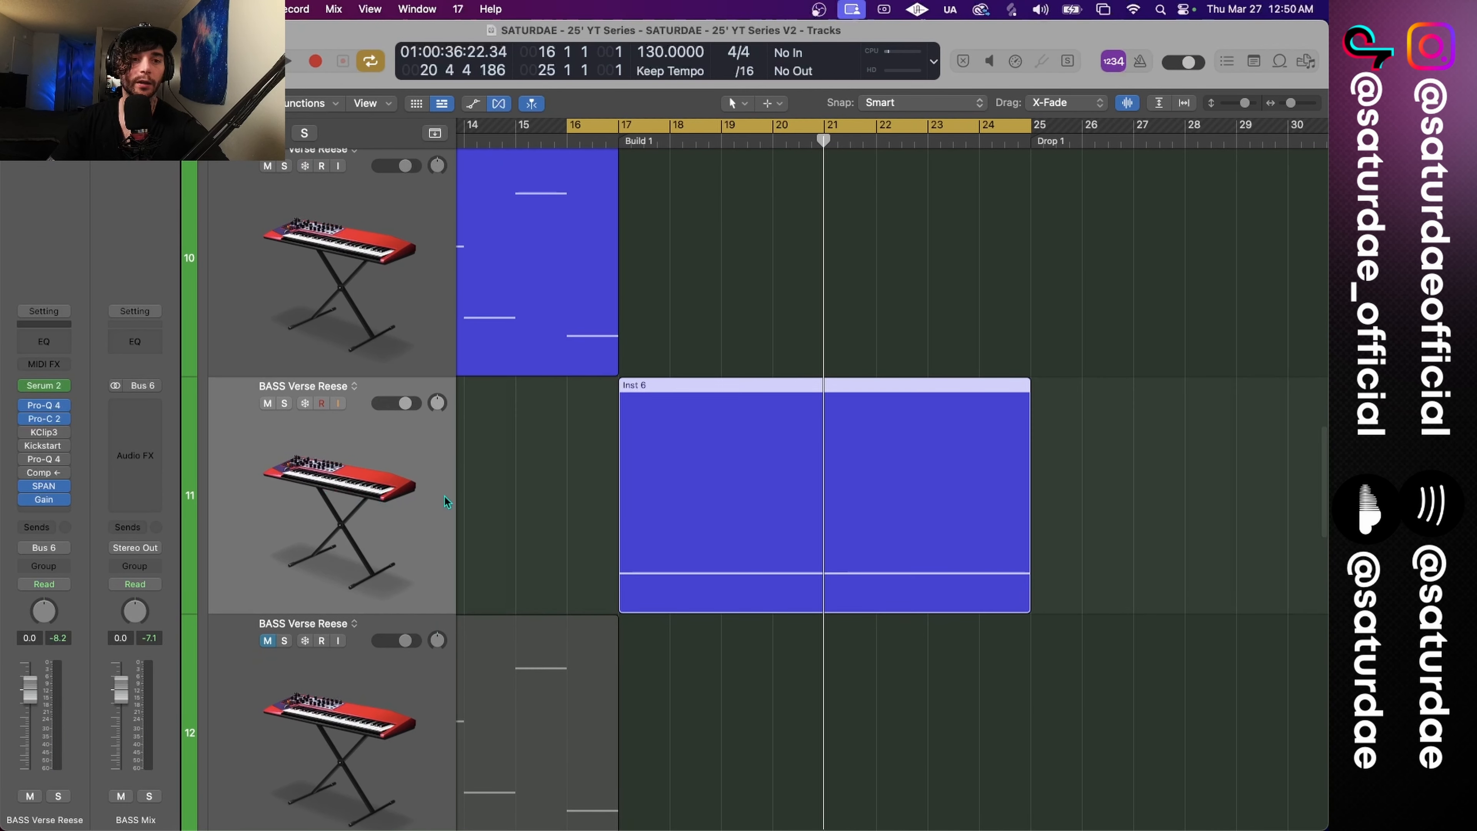
{"action": "key", "text": "a"}
{"action": "left_click", "coordinate": [384, 427]}
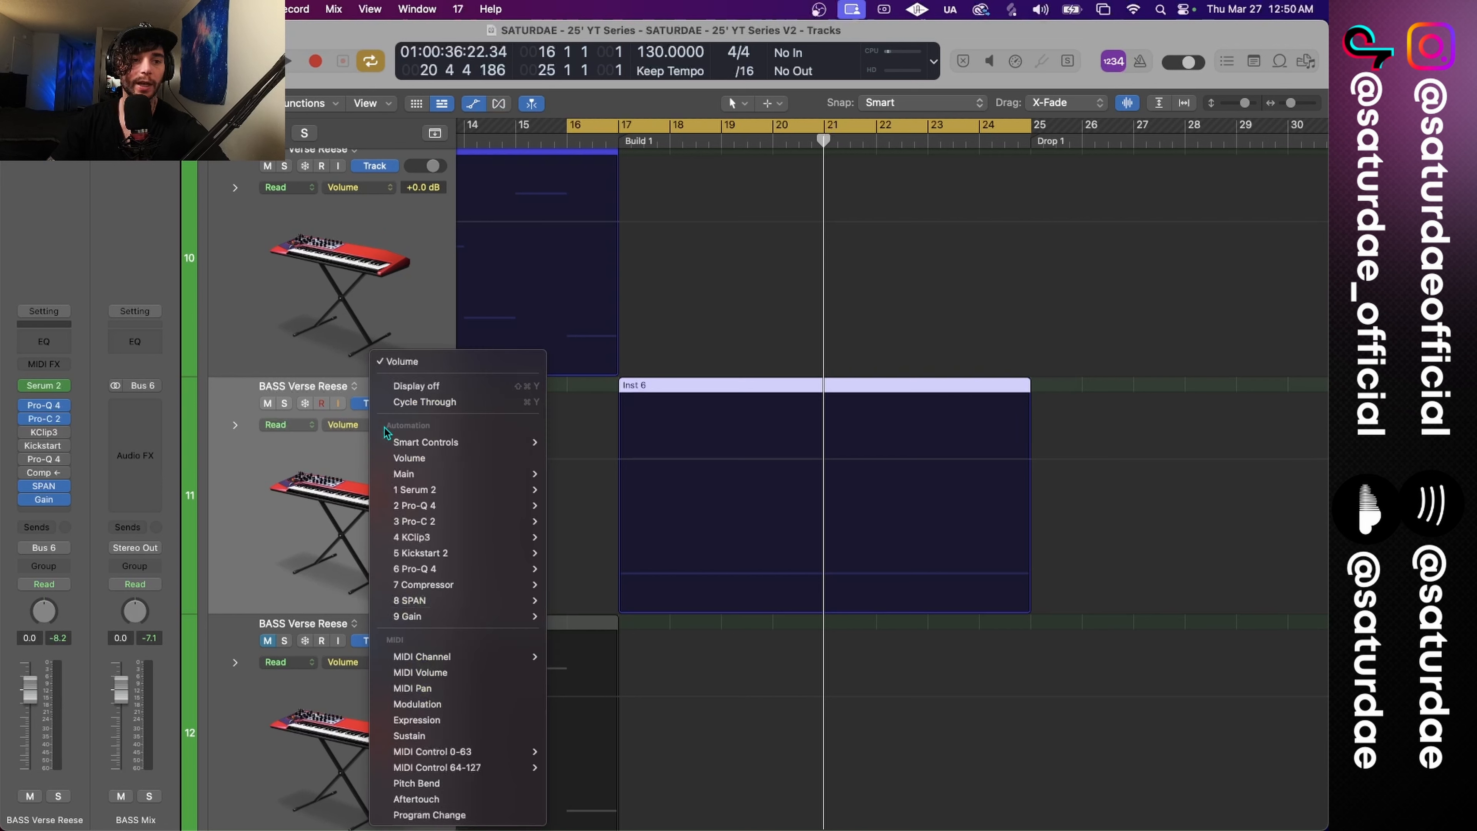
{"action": "mouse_move", "coordinate": [511, 490]}
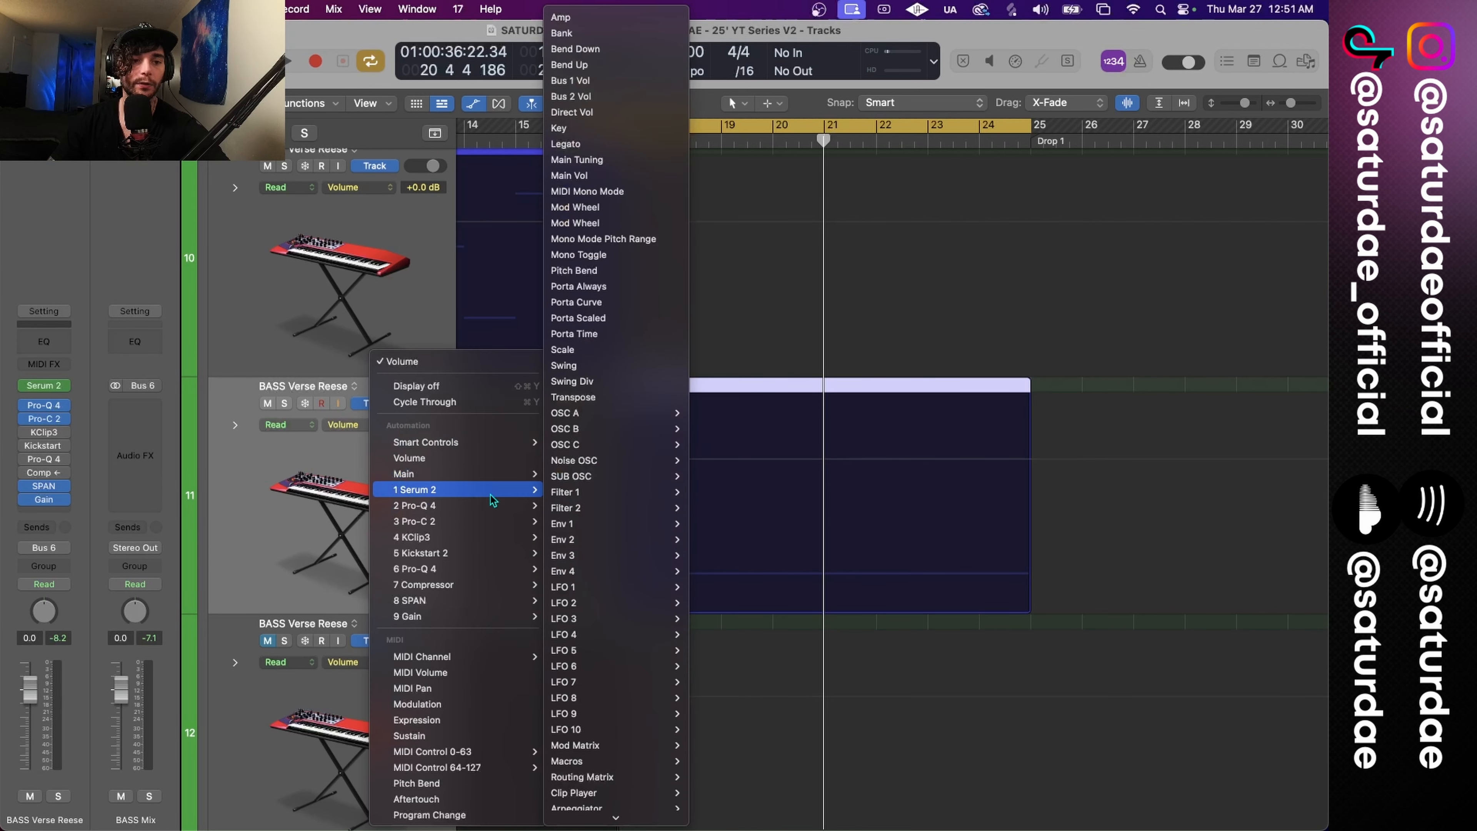
{"action": "mouse_move", "coordinate": [618, 552]}
{"action": "mouse_move", "coordinate": [616, 415]}
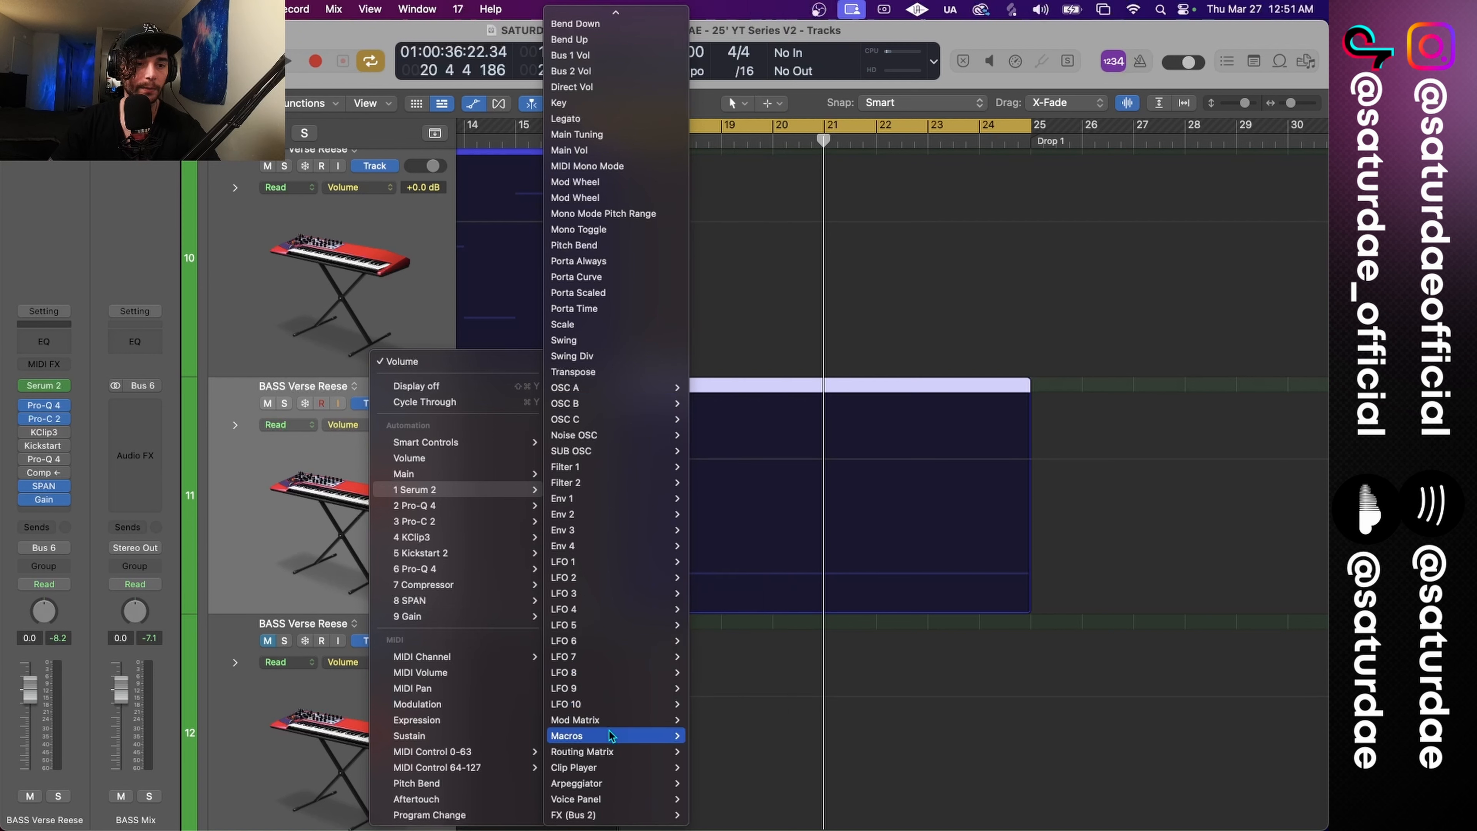
{"action": "mouse_move", "coordinate": [602, 707]}
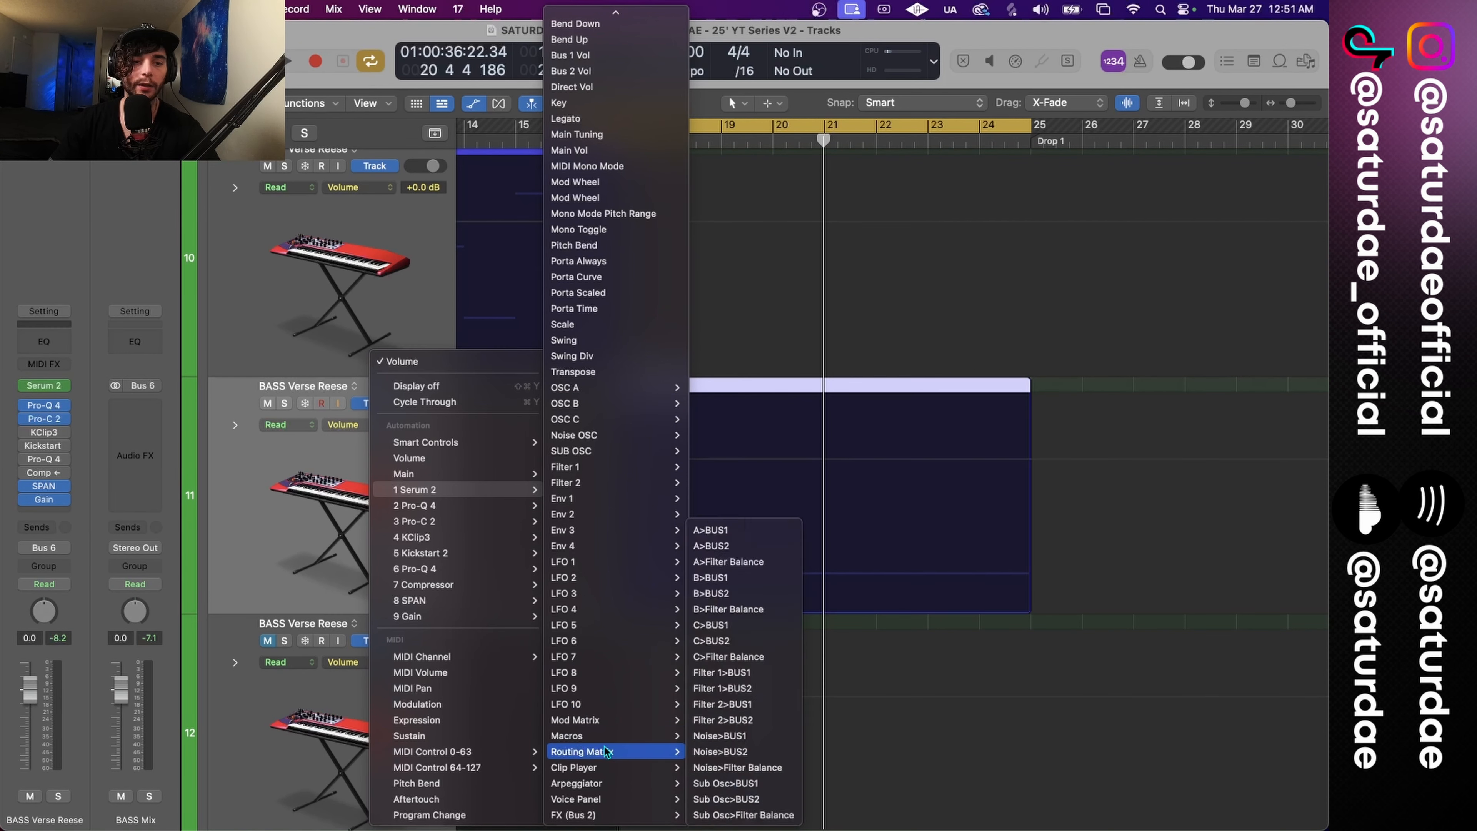
{"action": "mouse_move", "coordinate": [605, 736]}
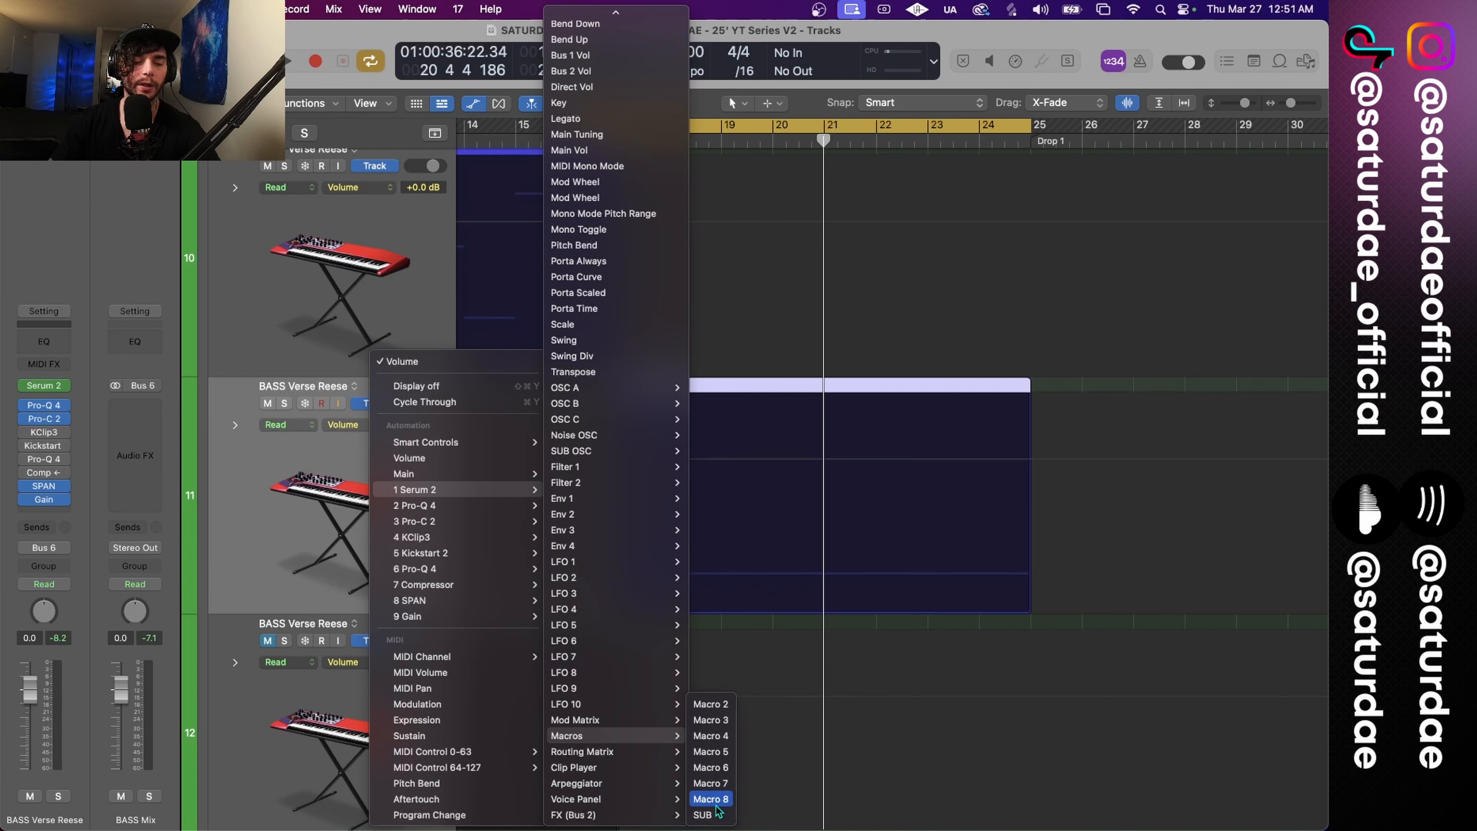
{"action": "left_click", "coordinate": [704, 815]}
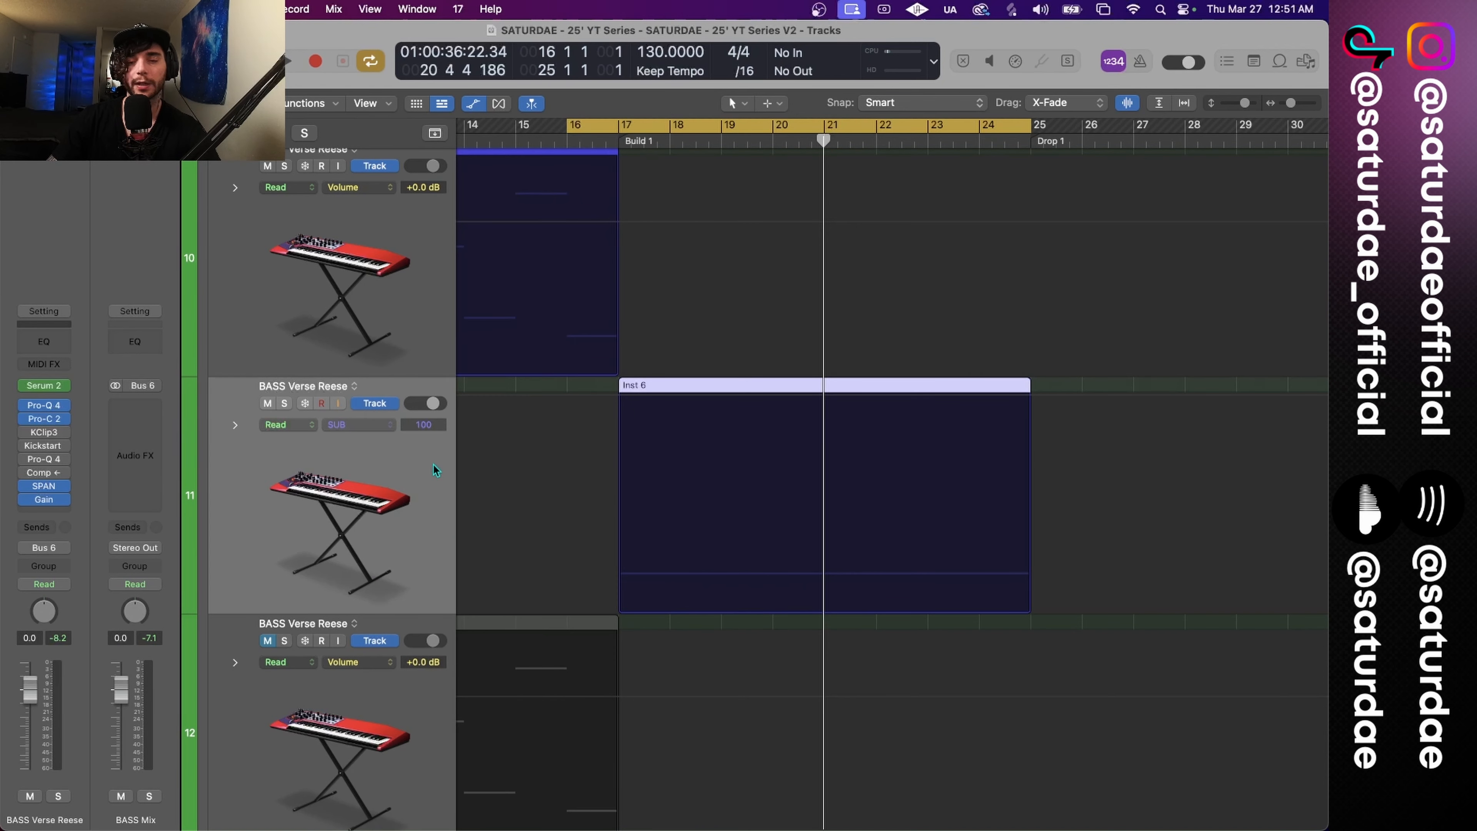
Step: Automate the SUB macro at 100 up to bar 21 and at 0 from bar 21 onwards
{"action": "left_click", "coordinate": [827, 479]}
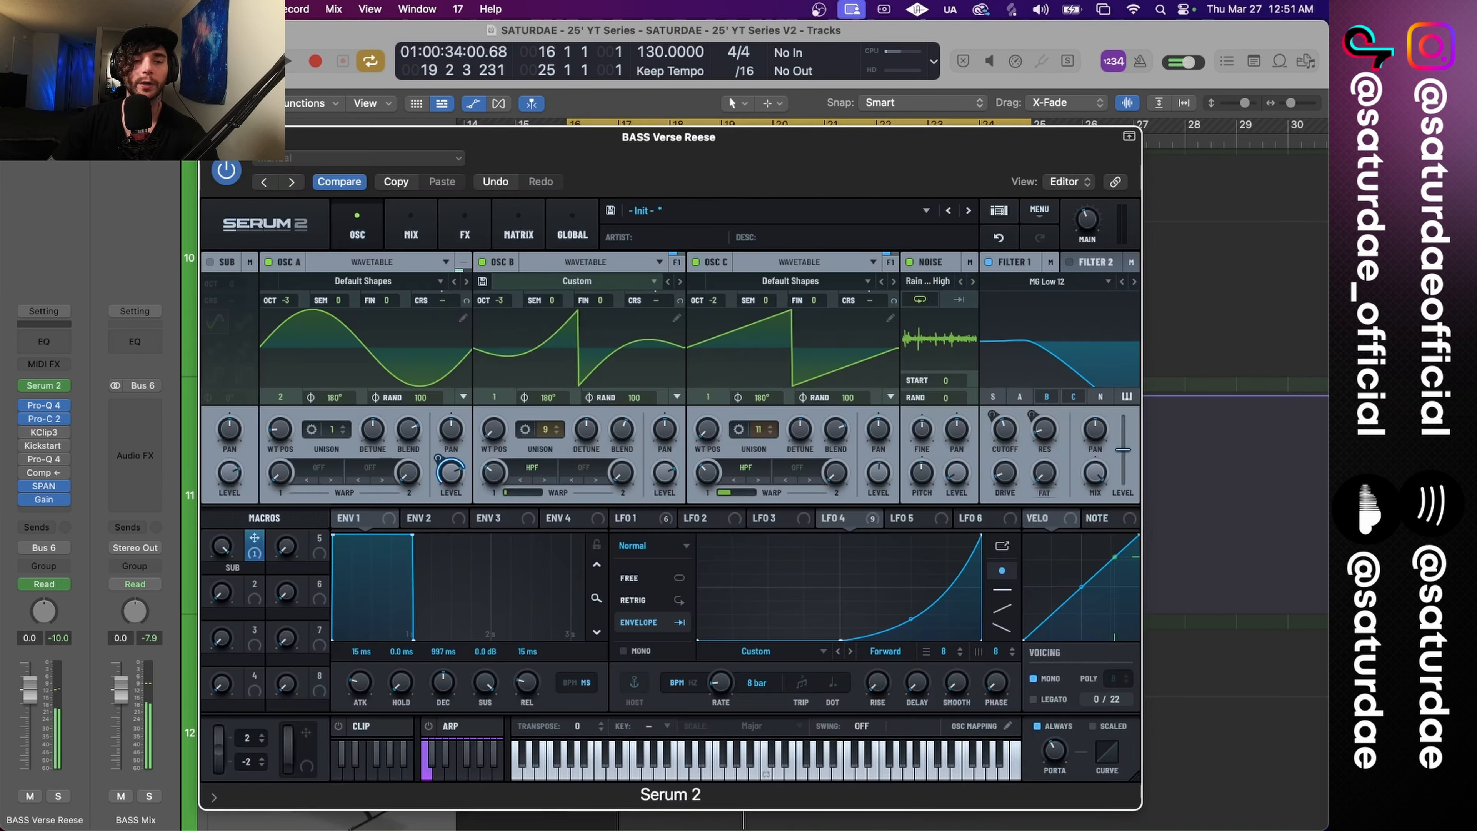
{"action": "key", "text": "v"}
{"action": "scroll", "coordinate": [819, 342], "scroll_direction": "up", "scroll_amount": 5}
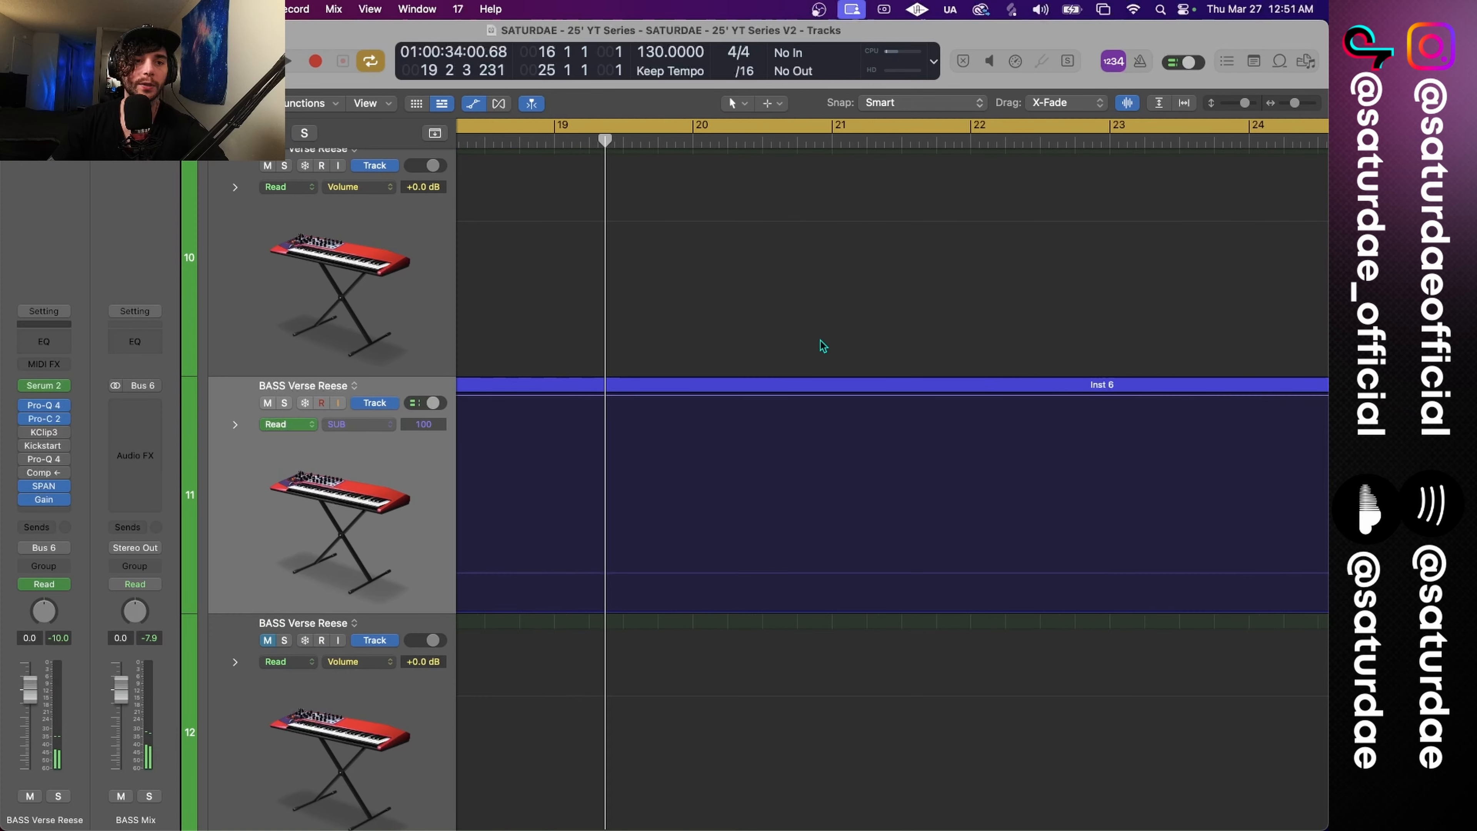
{"action": "scroll", "coordinate": [819, 335], "scroll_direction": "down", "scroll_amount": 5}
{"action": "left_click", "coordinate": [825, 141]}
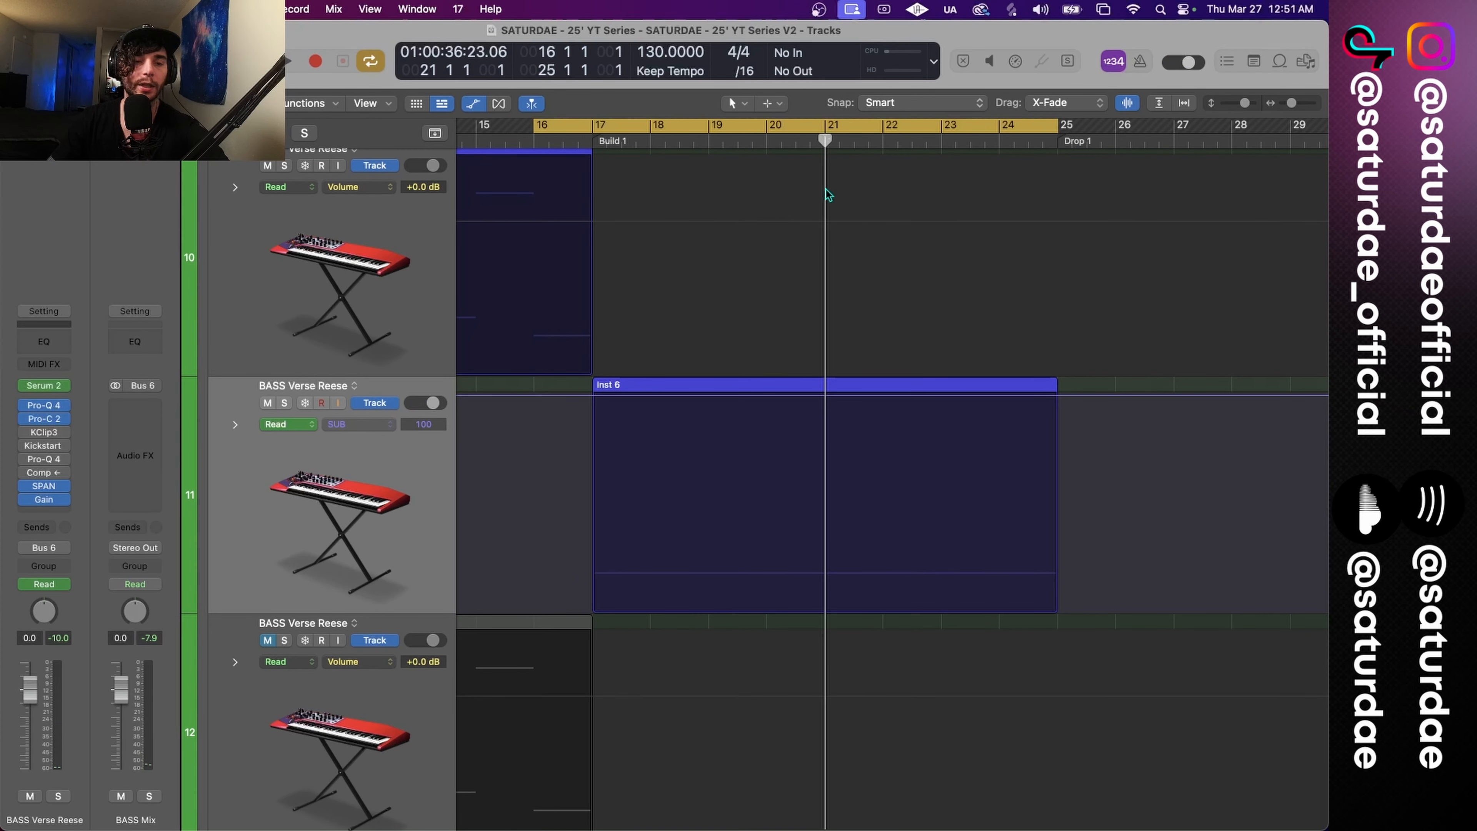
{"action": "key", "text": "t"}
{"action": "key", "text": "r"}
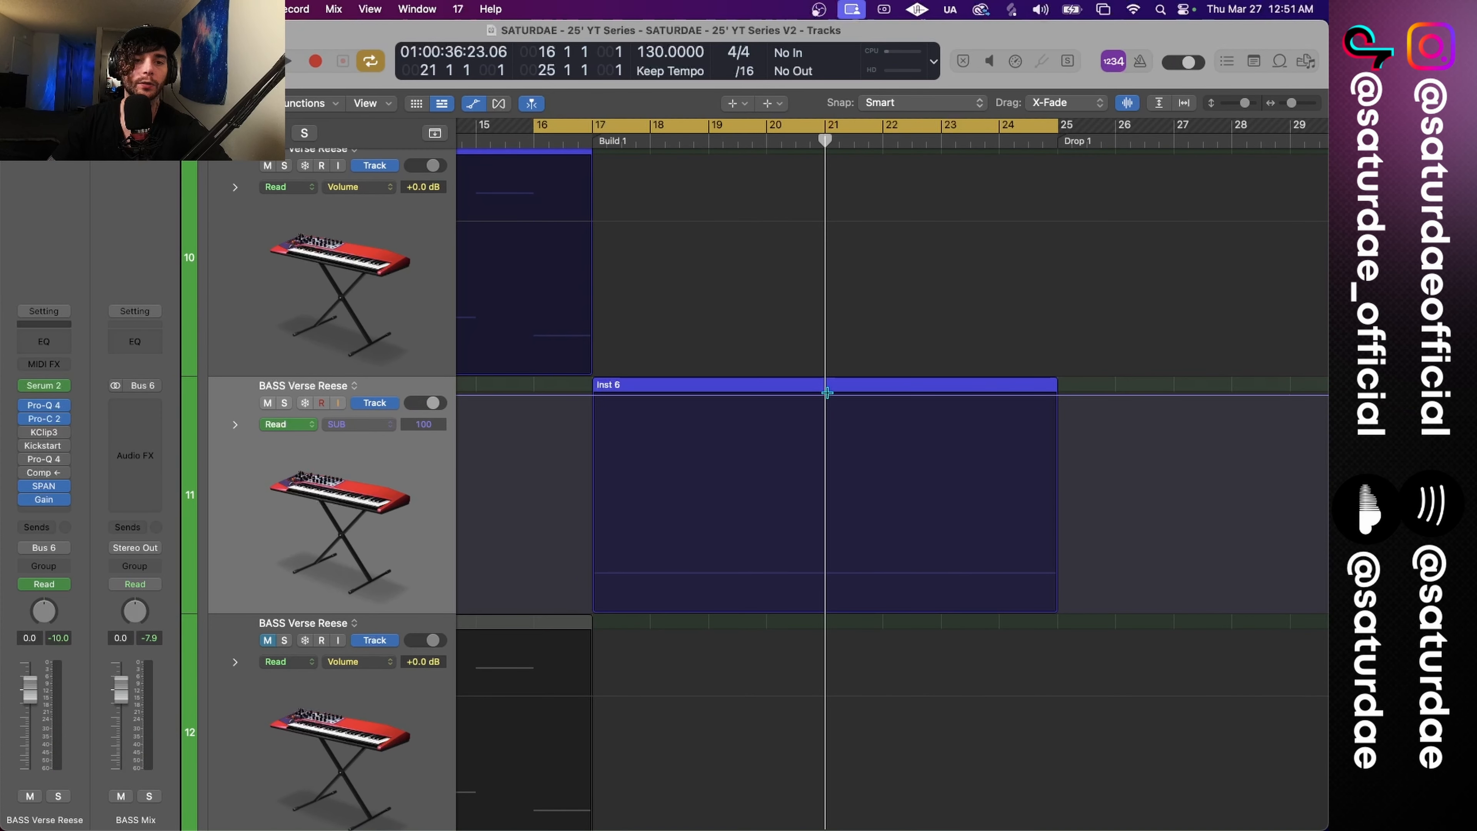
{"action": "left_click_drag", "start_coordinate": [827, 396], "coordinate": [1045, 739]}
{"action": "key", "text": "t"}
{"action": "key", "text": "t"}
{"action": "left_click", "coordinate": [1058, 400]}
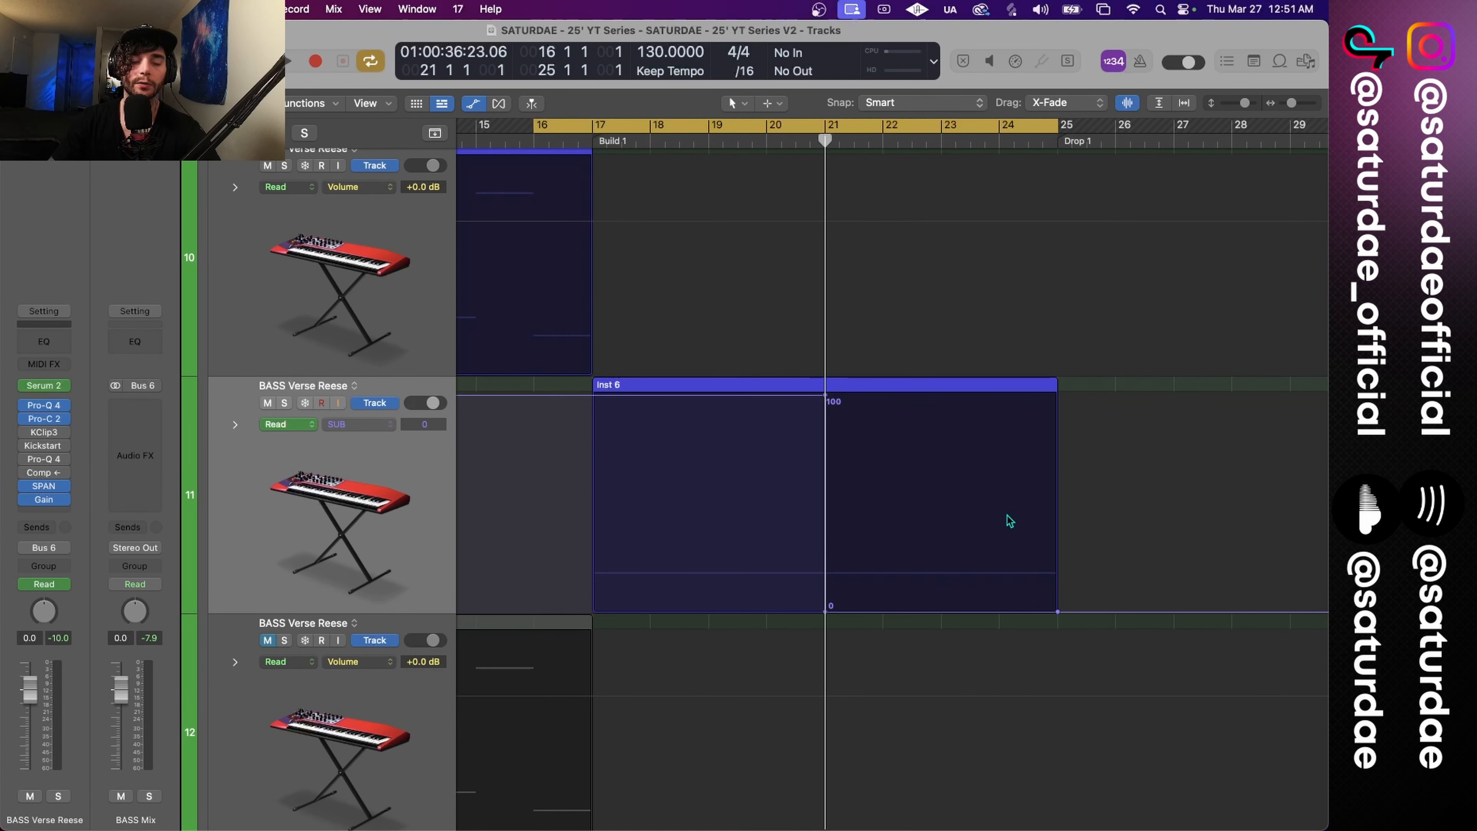
Step: Play the build from bar 16 with the reese track's Serum 2 and SPAN analyzer open
{"action": "left_click", "coordinate": [535, 143]}
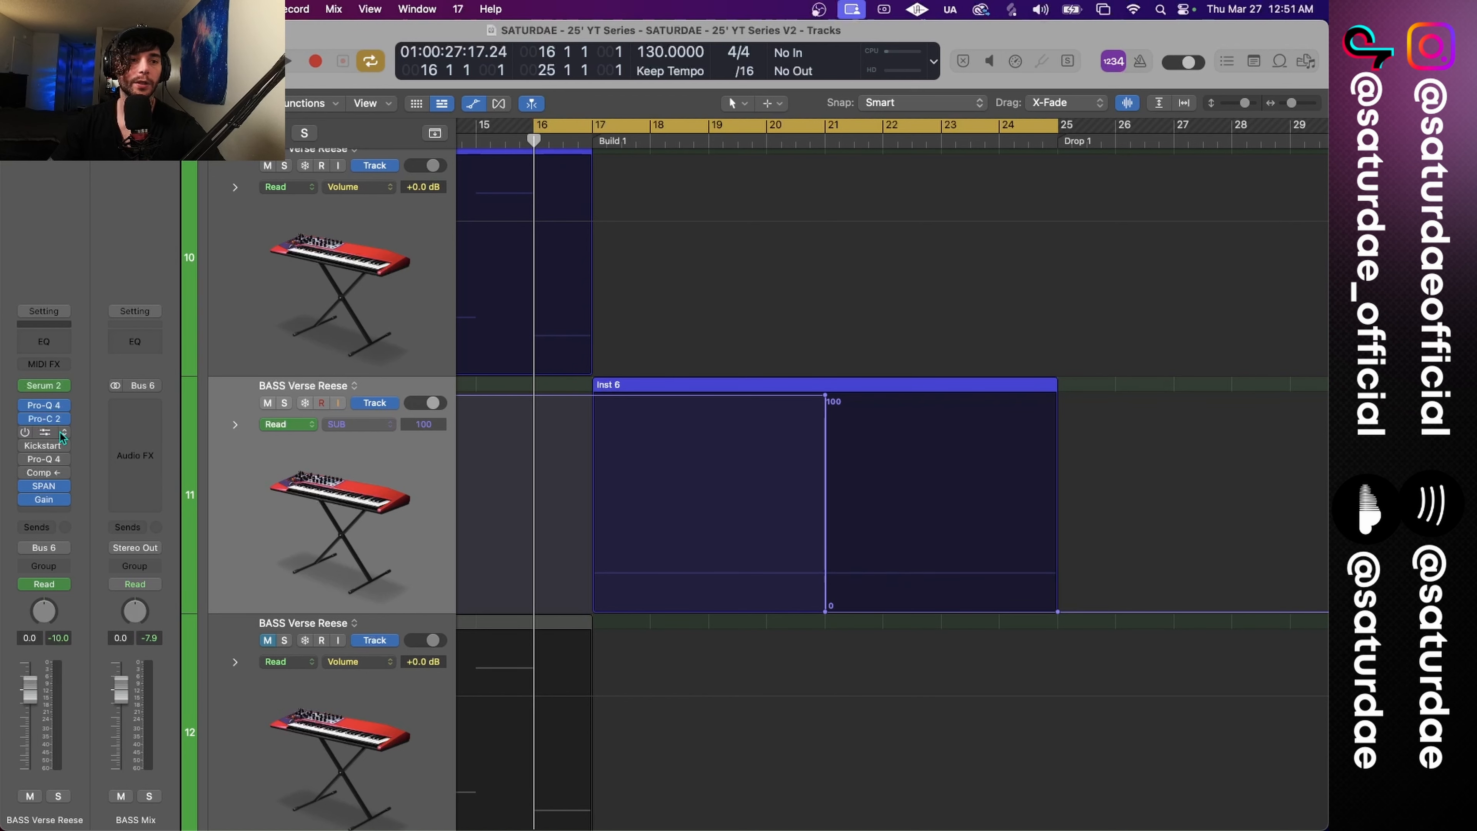
{"action": "left_click", "coordinate": [45, 389]}
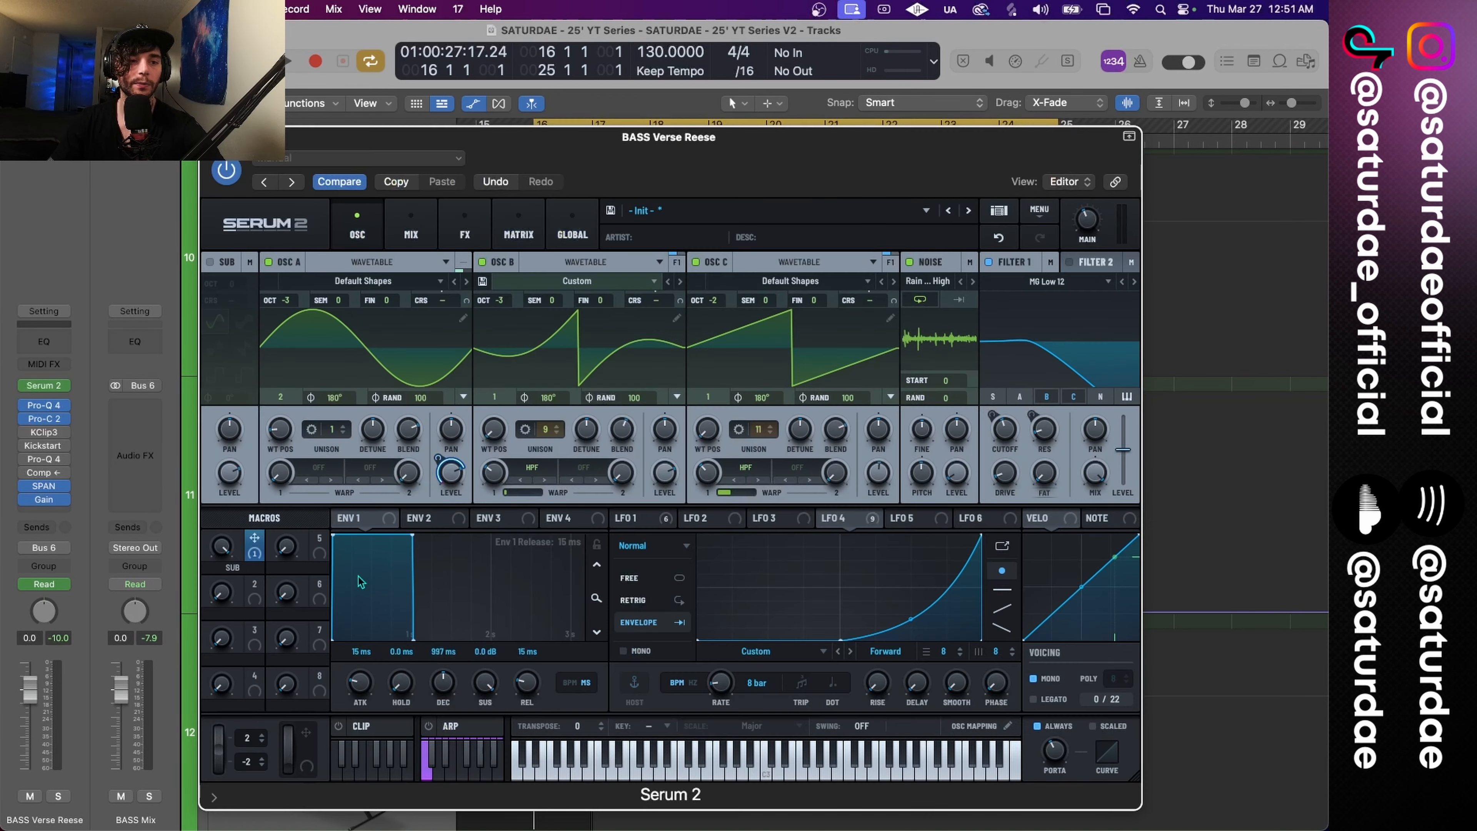
{"action": "left_click", "coordinate": [43, 486]}
{"action": "key", "text": "space"}
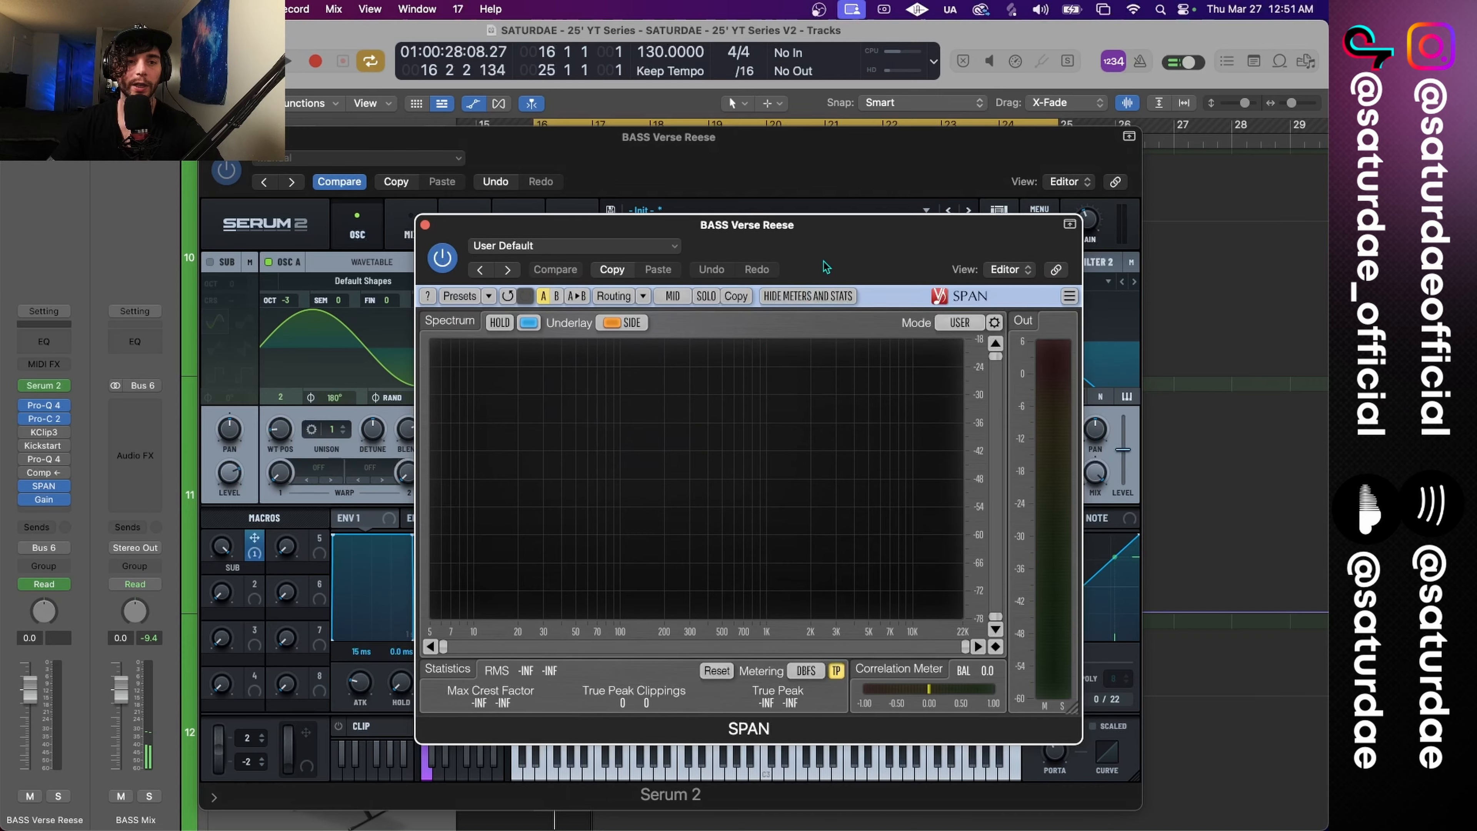
Step: Play the build from bar 16 while watching the reese's spectrum in SPAN, and close the SPAN and Serum 2 windows
{"action": "left_click_drag", "start_coordinate": [826, 267], "coordinate": [1021, 246]}
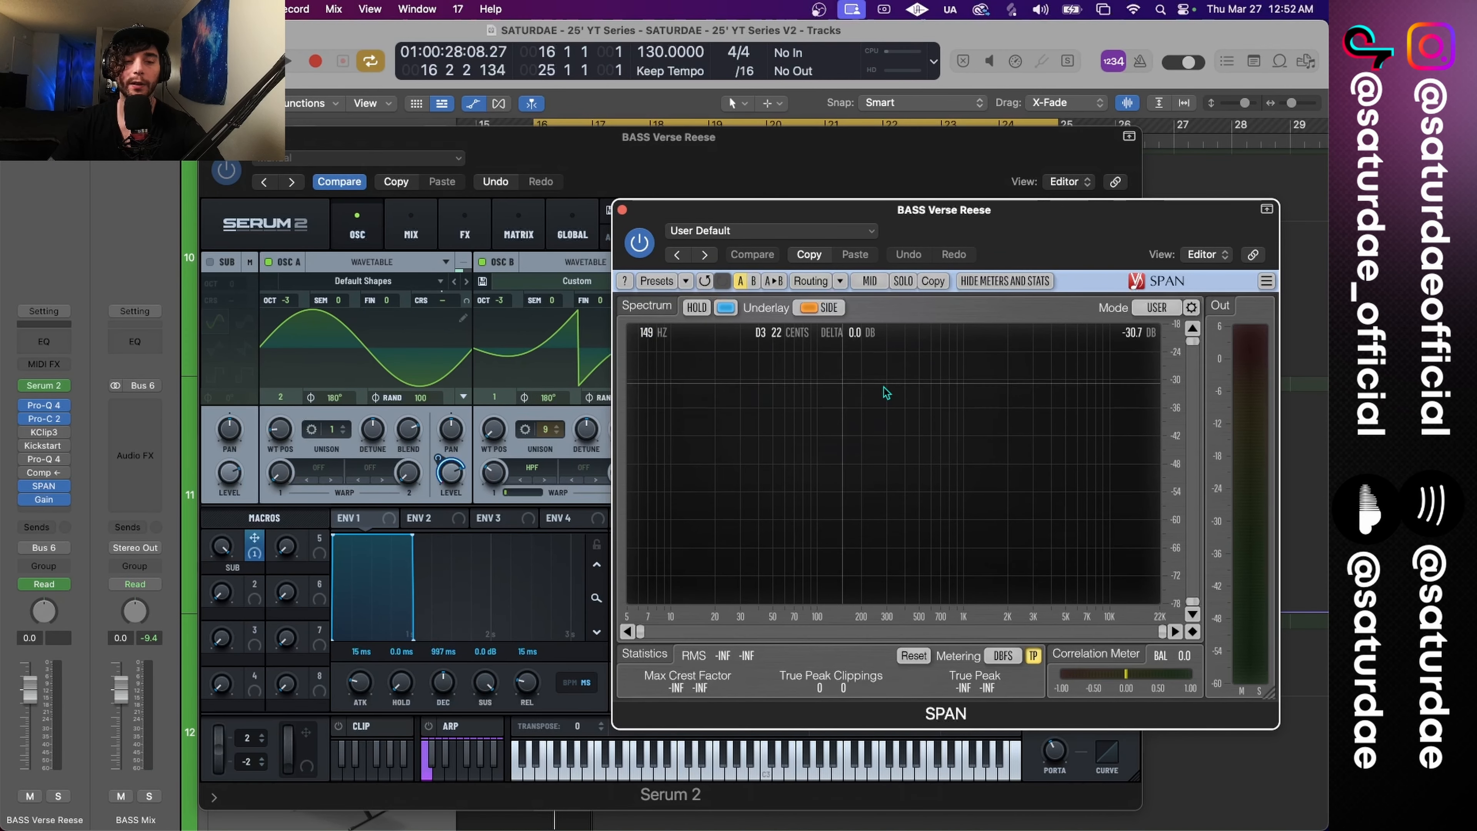
{"action": "key", "text": "space"}
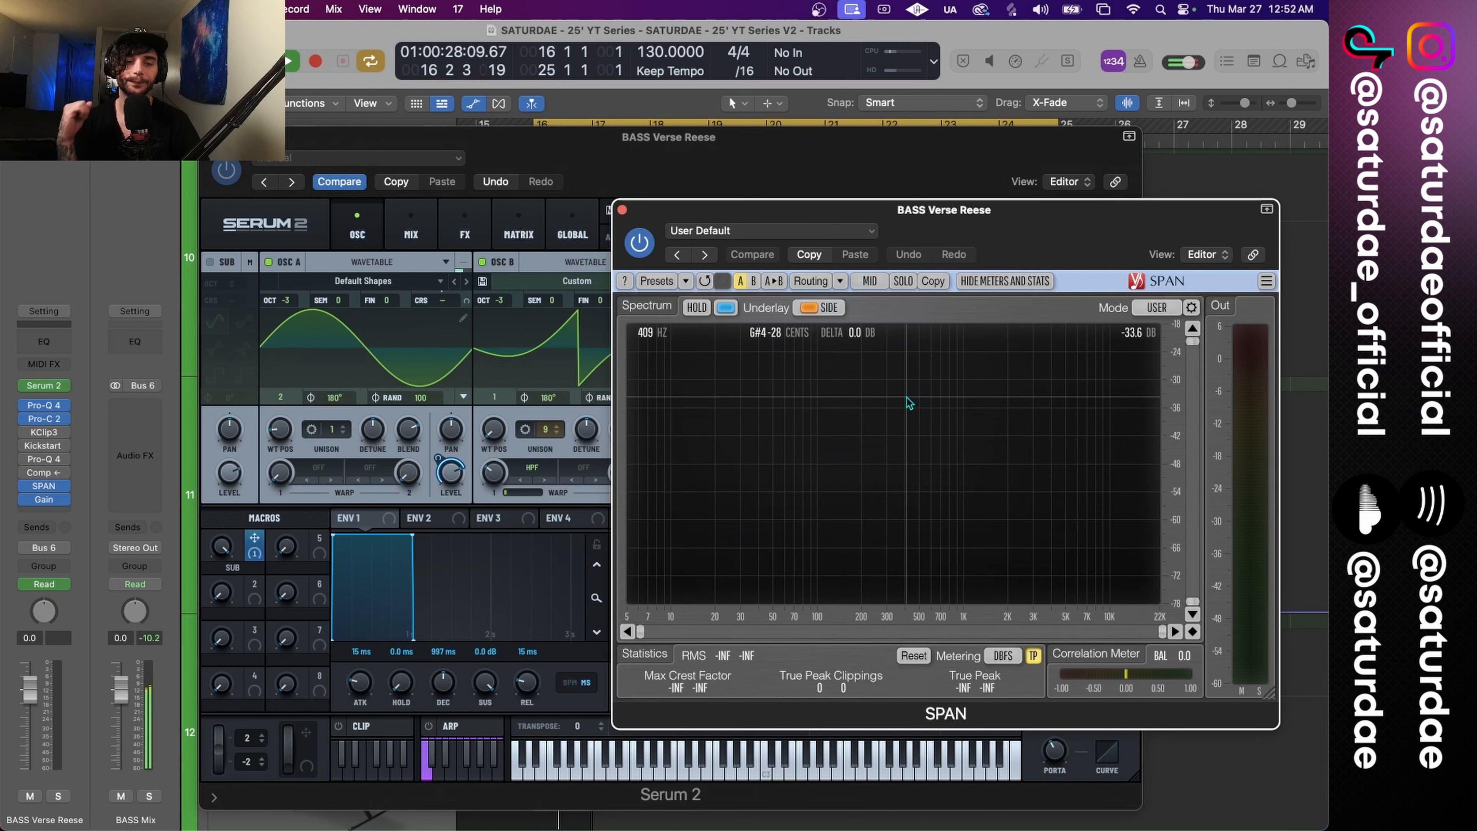
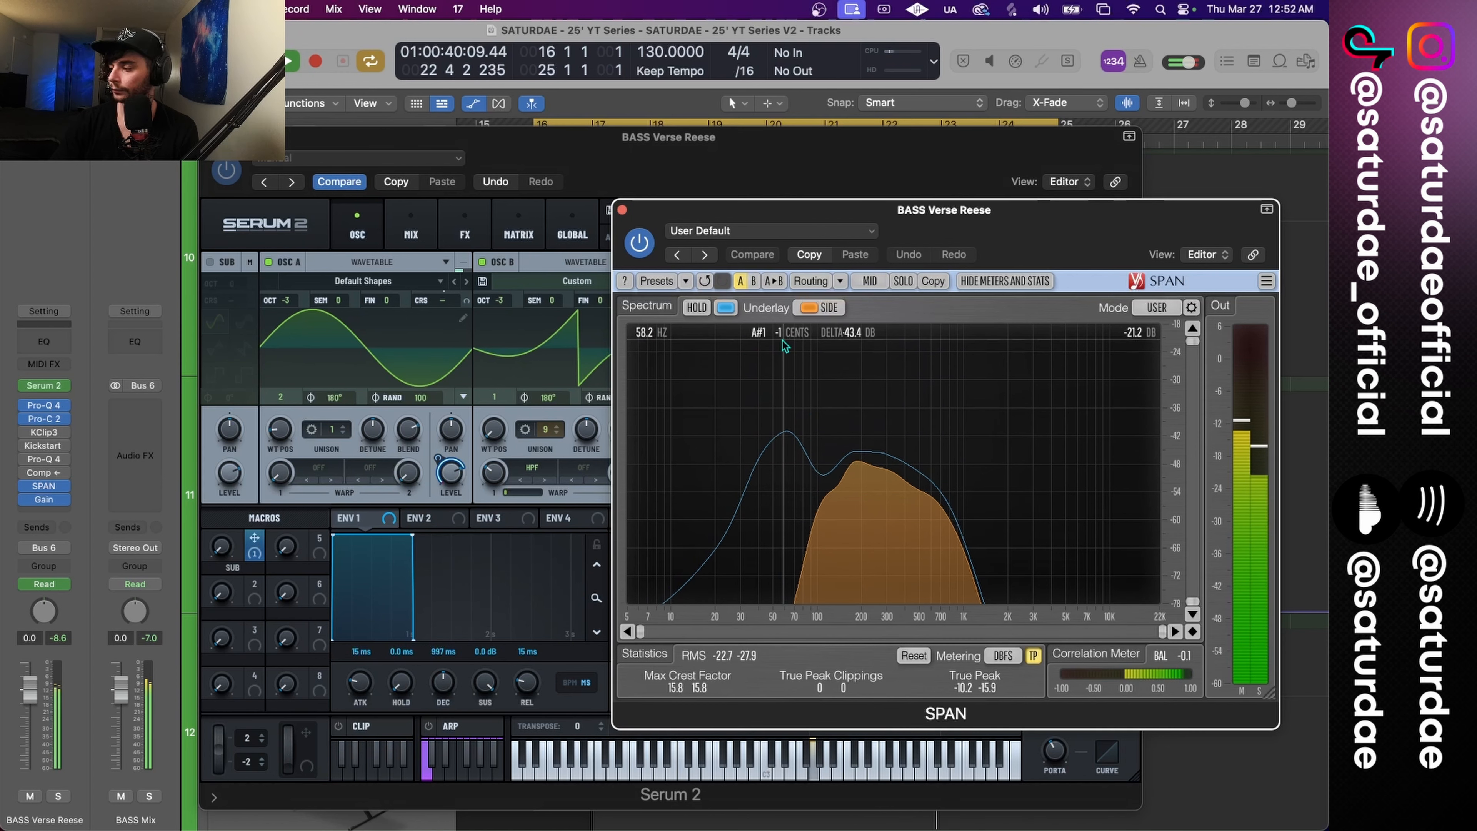
{"action": "left_click", "coordinate": [622, 210]}
{"action": "key", "text": "space"}
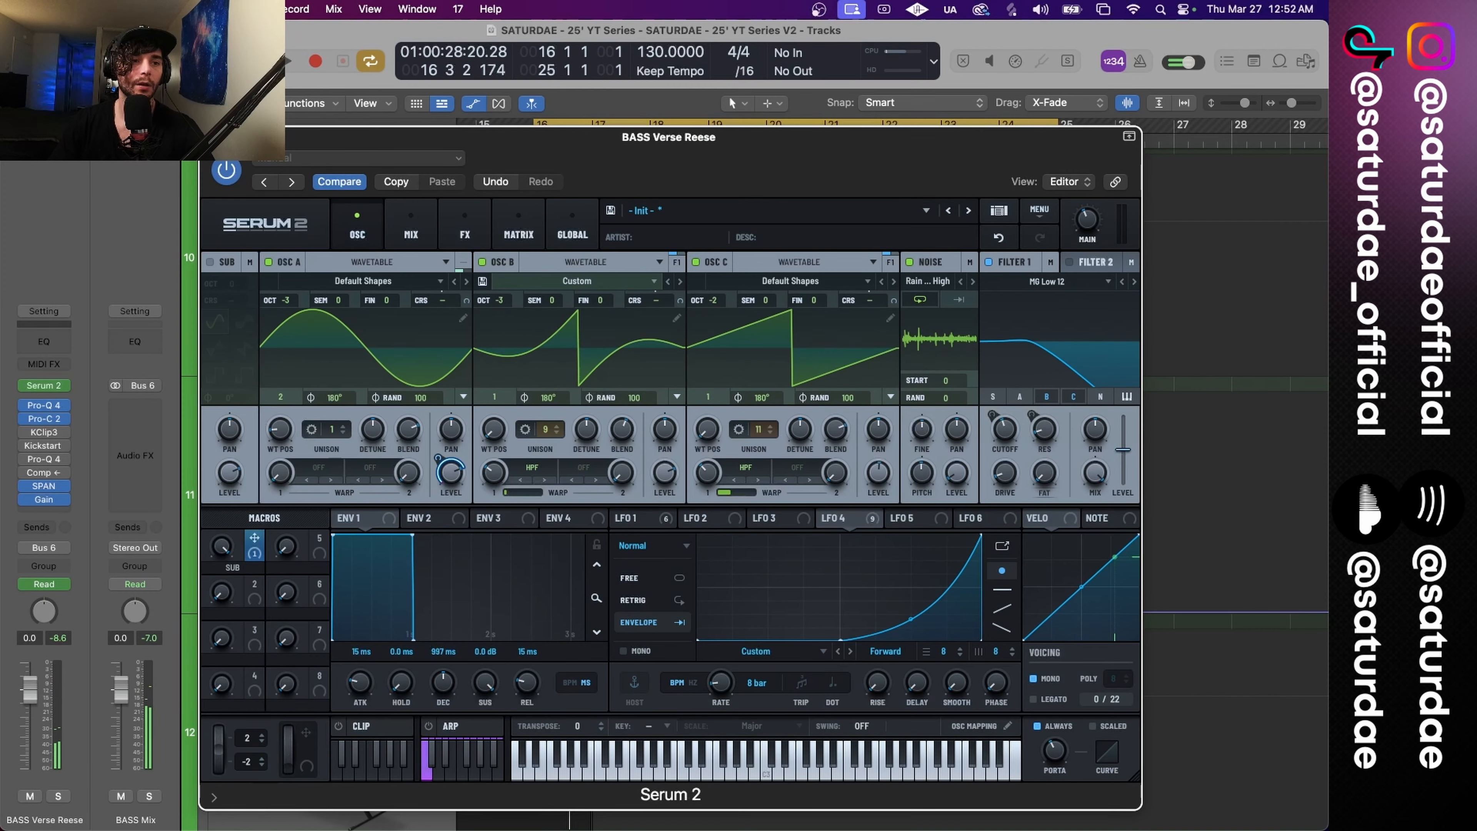
{"action": "left_click", "coordinate": [213, 137]}
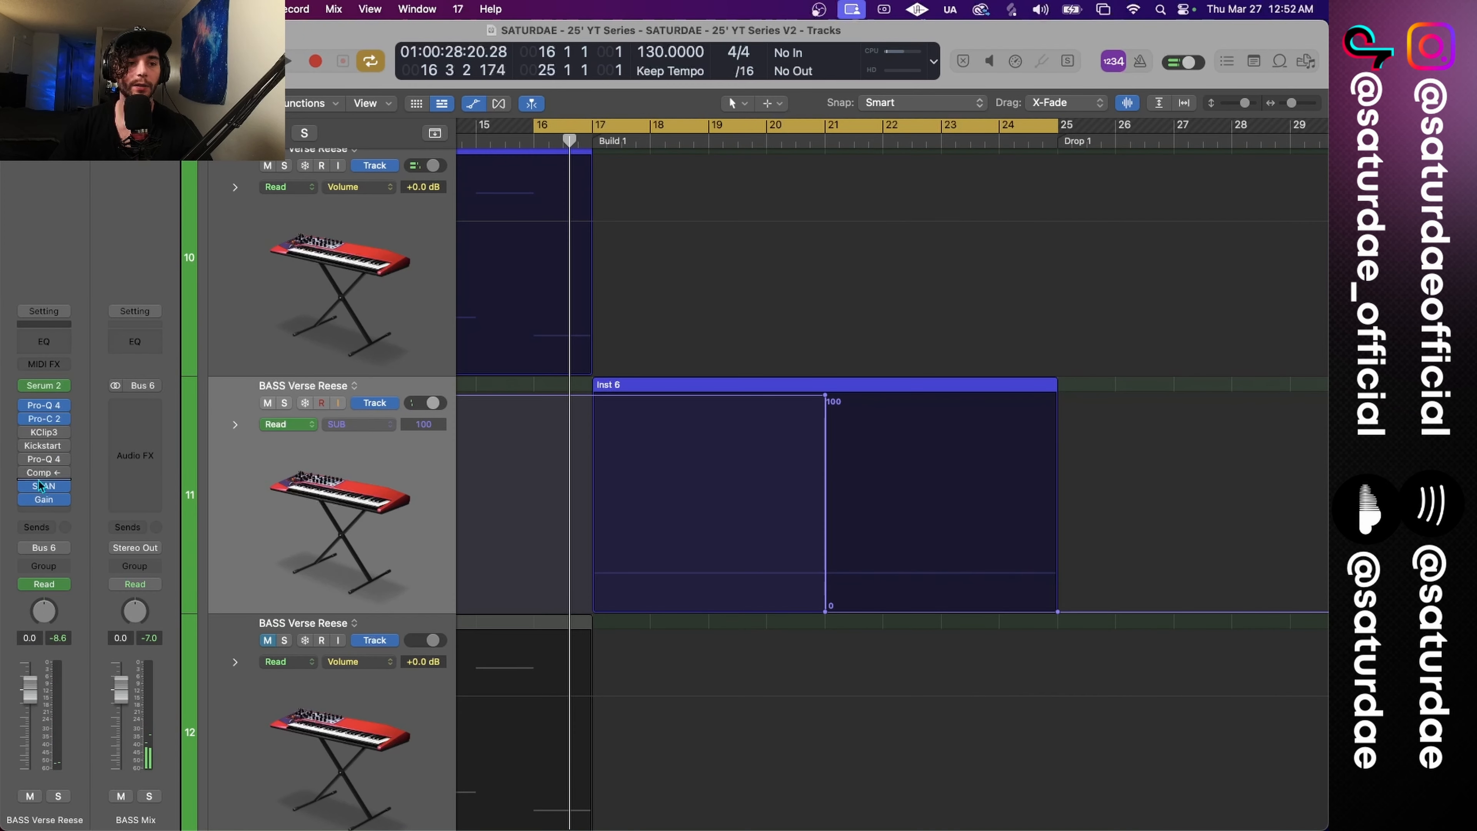
Step: Set the cycle range to bars 13 to 17 with the verse reese track selected, and hide track automation
{"action": "scroll", "coordinate": [371, 332], "scroll_direction": "down", "scroll_amount": 5}
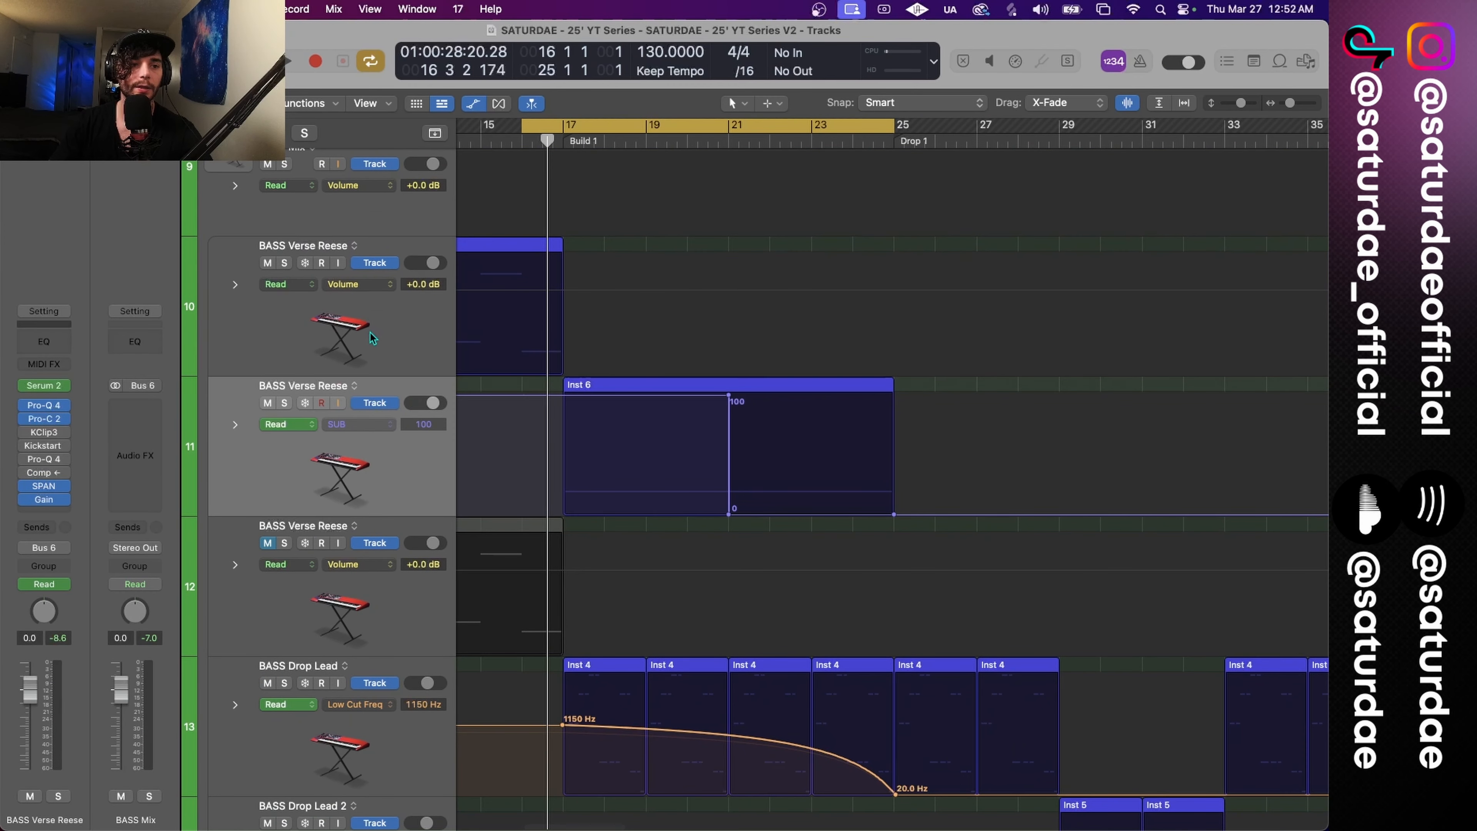
{"action": "left_click", "coordinate": [370, 332]}
{"action": "scroll", "coordinate": [464, 327], "scroll_direction": "left", "scroll_amount": 5}
{"action": "left_click_drag", "start_coordinate": [693, 130], "coordinate": [849, 149]}
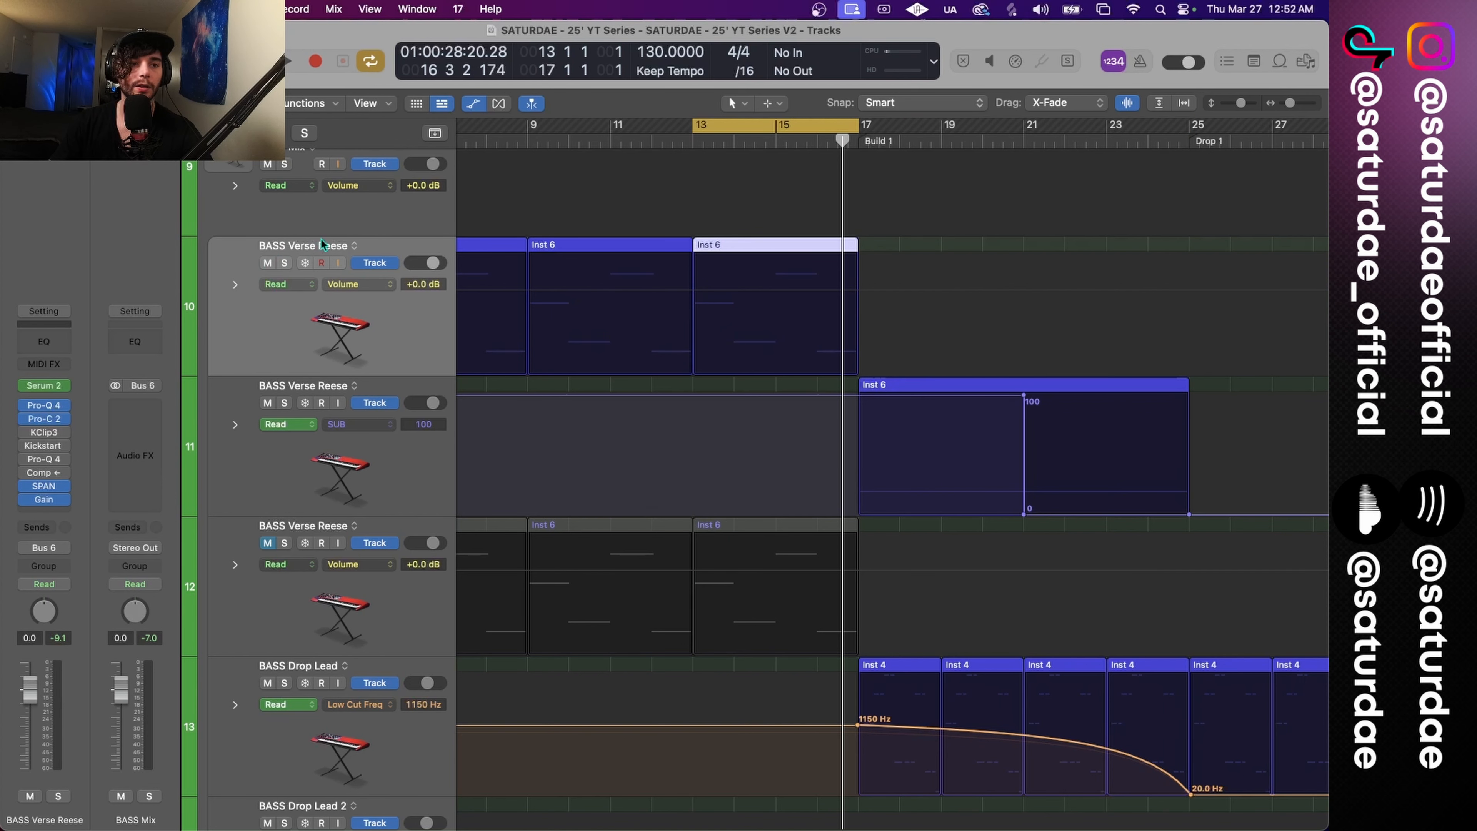
{"action": "scroll", "coordinate": [300, 228], "scroll_direction": "up", "scroll_amount": 3}
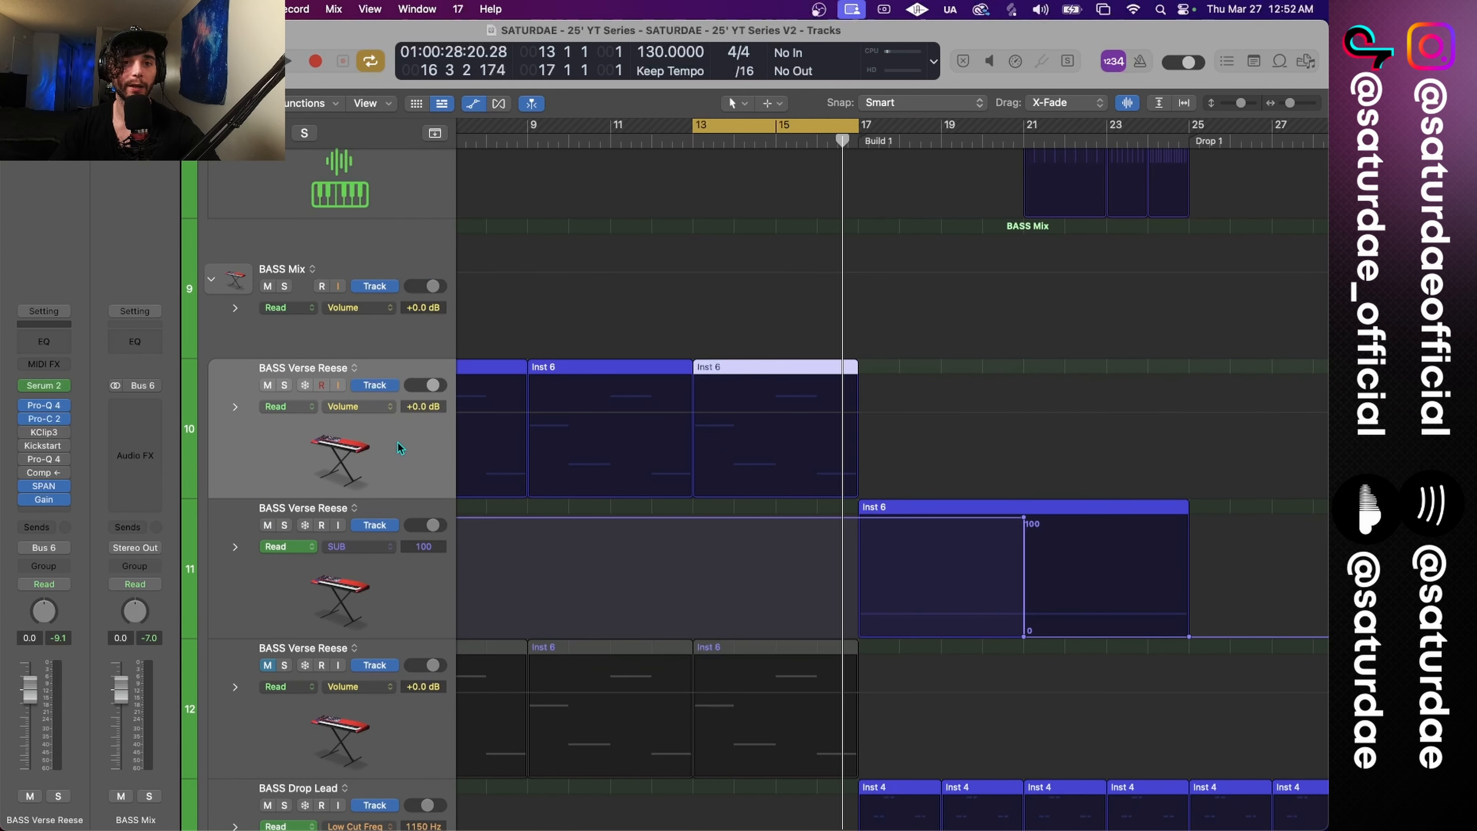
{"action": "key", "text": "a"}
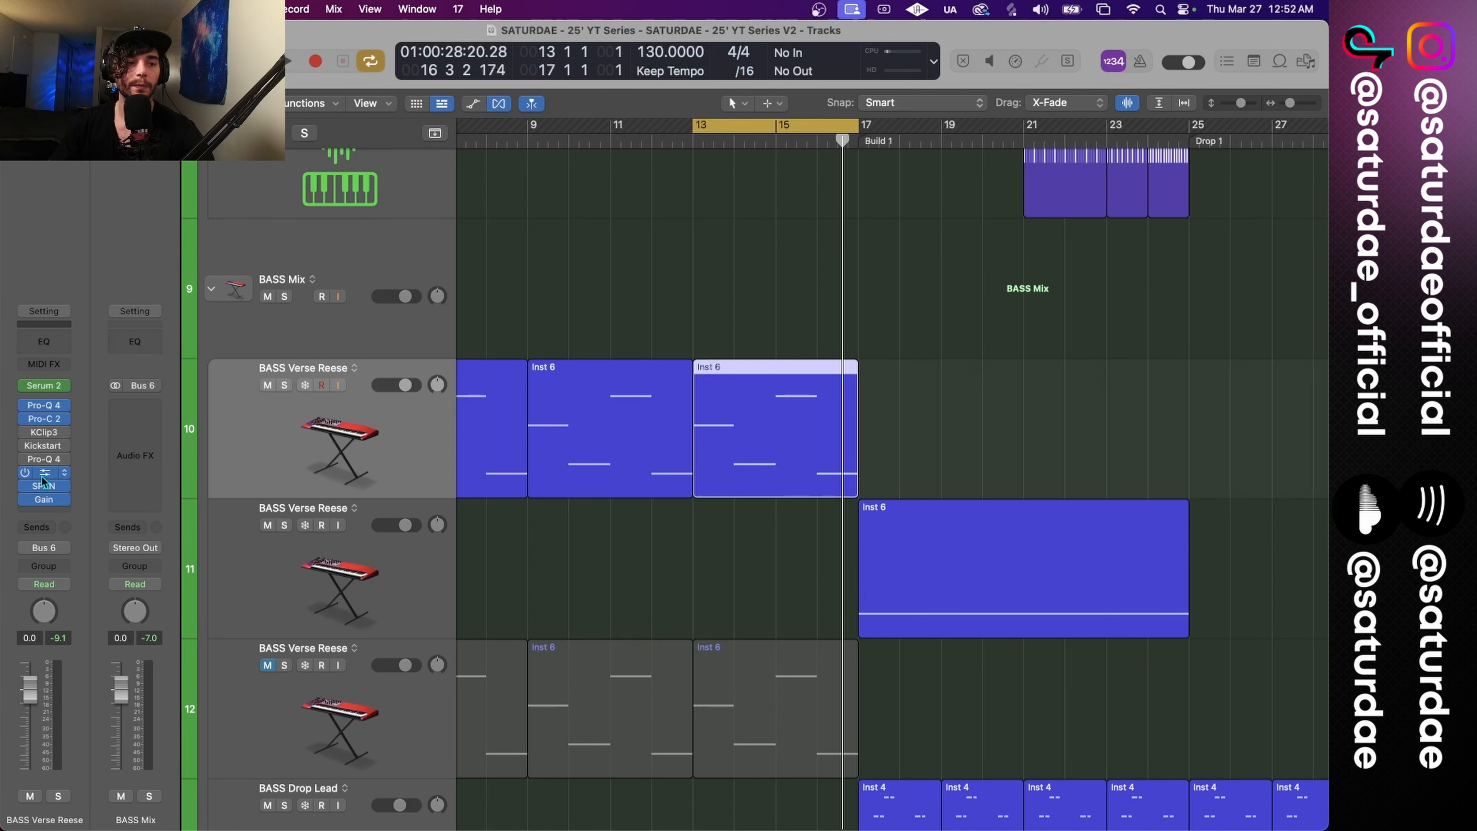
Step: Set the side chain input of the verse reese's Compressor to DR Kick 2
{"action": "left_click", "coordinate": [44, 474]}
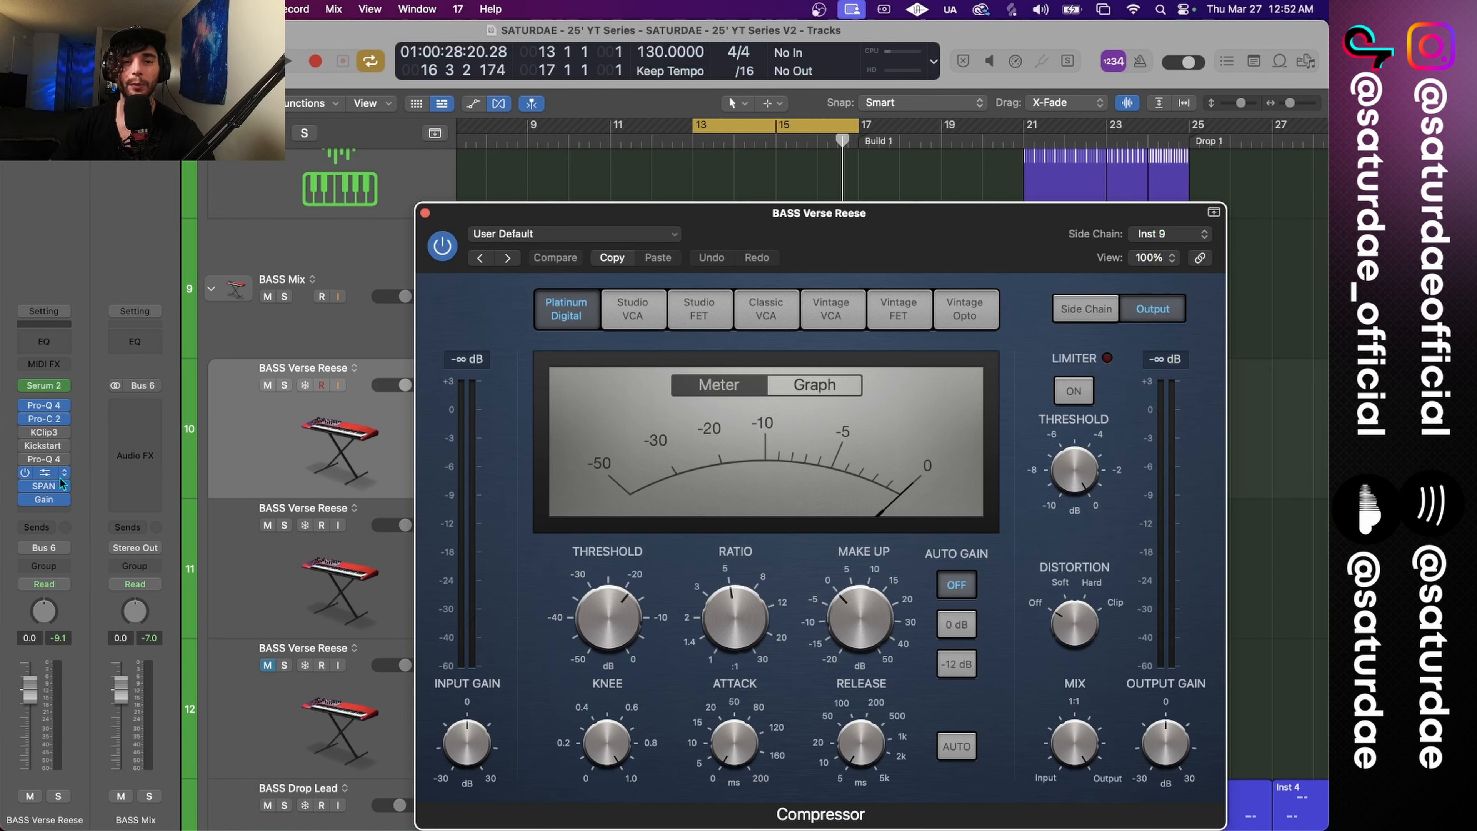
{"action": "left_click", "coordinate": [1140, 236]}
{"action": "left_click", "coordinate": [1138, 238]}
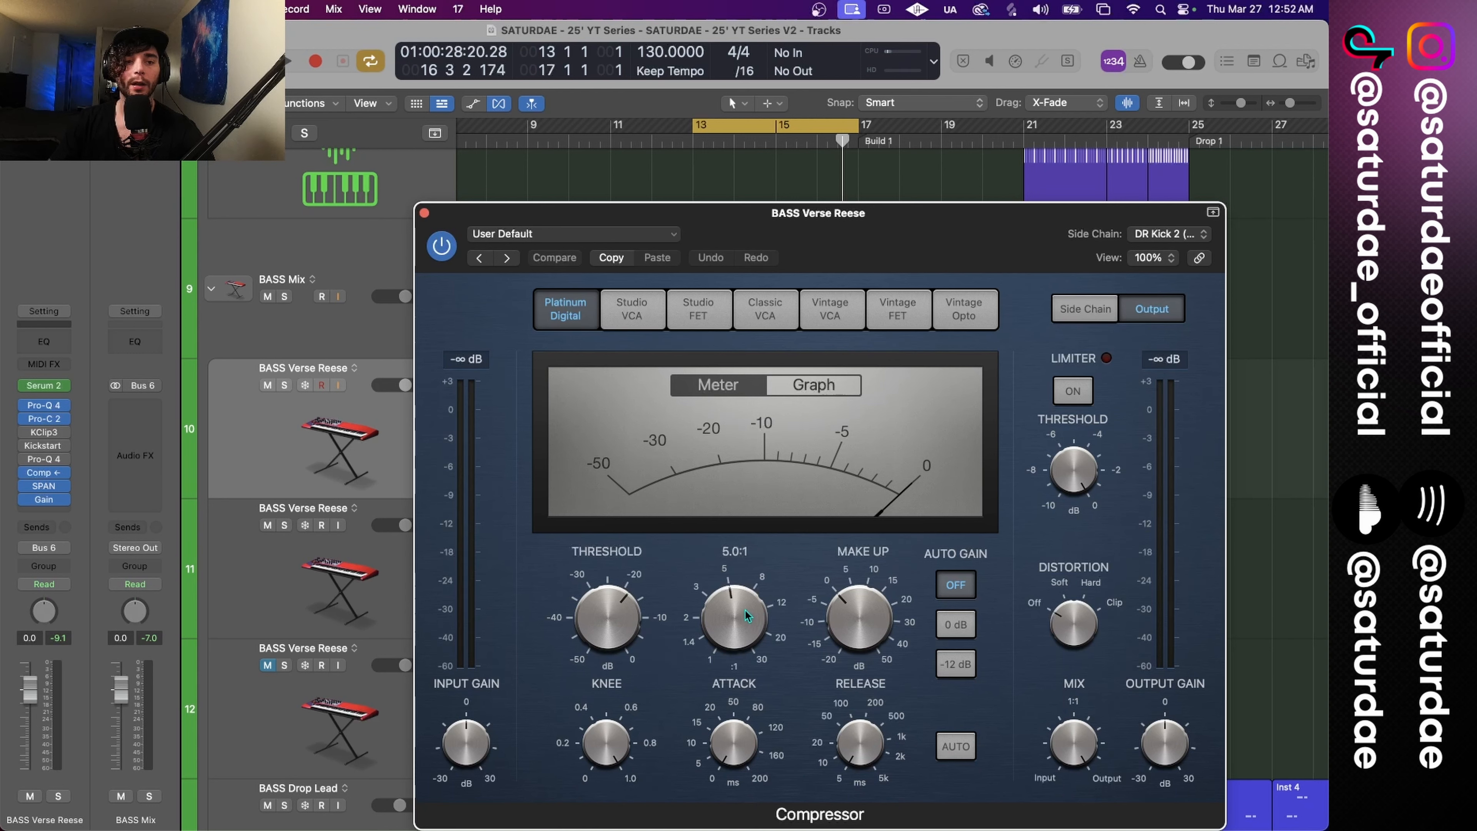
Step: Play the loop with the verse reese and DR Kick 2 tracks soloed to check the sidechain, and clear all solos
{"action": "key", "text": "space"}
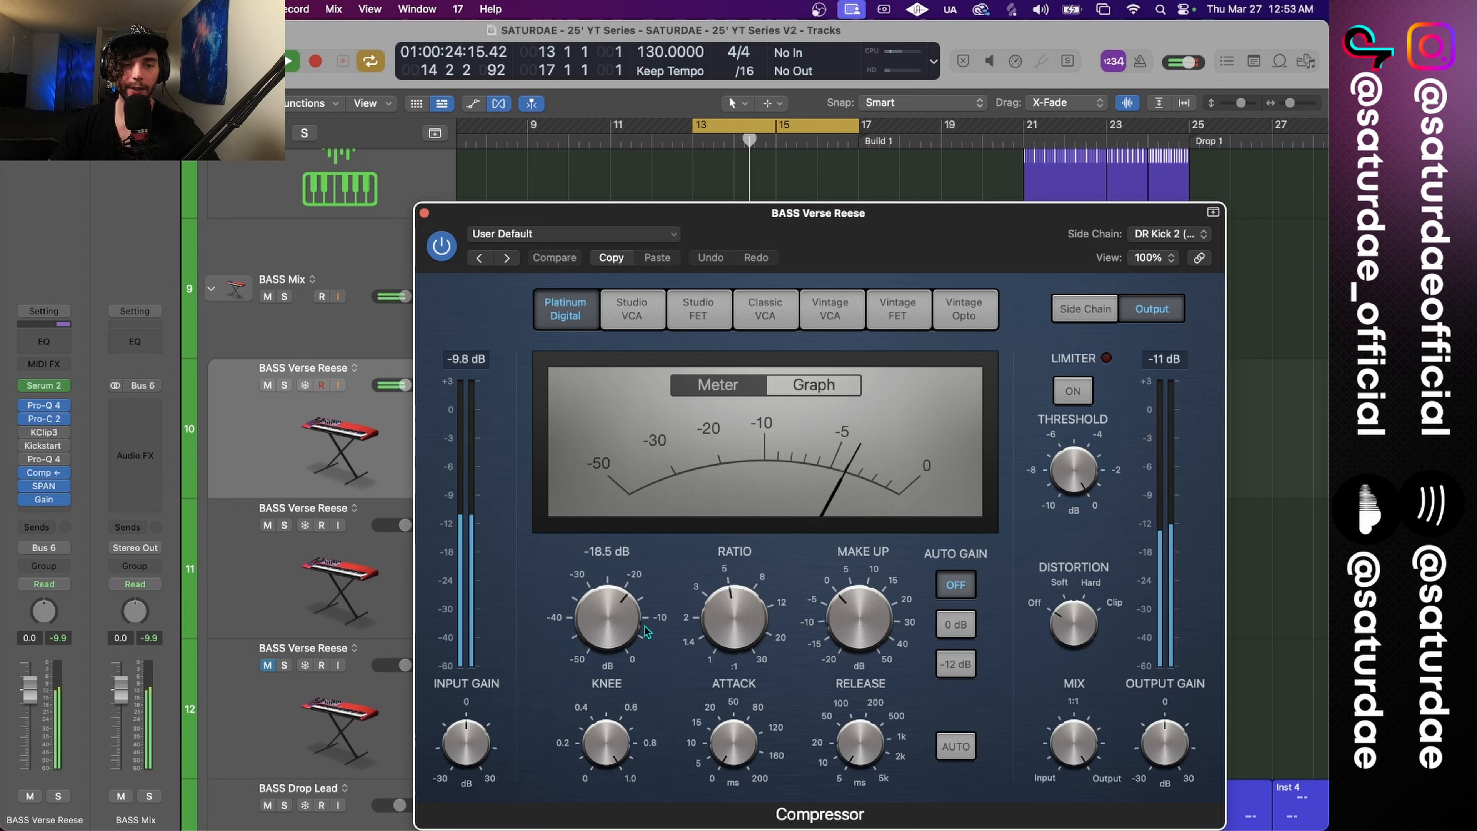
{"action": "left_click", "coordinate": [284, 385]}
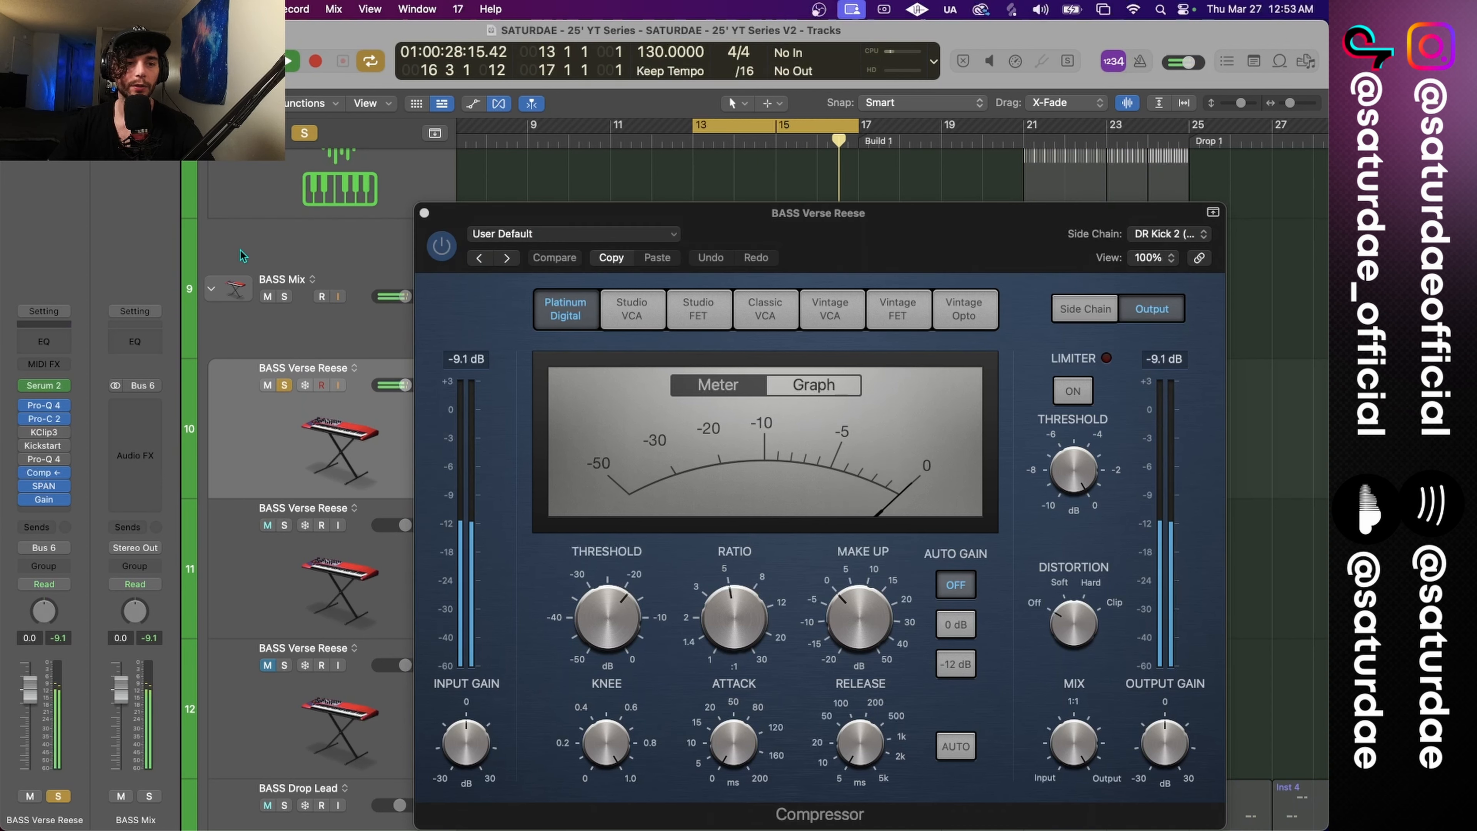
{"action": "left_click", "coordinate": [424, 213]}
{"action": "scroll", "coordinate": [533, 300], "scroll_direction": "up", "scroll_amount": 10}
{"action": "left_click", "coordinate": [287, 313]}
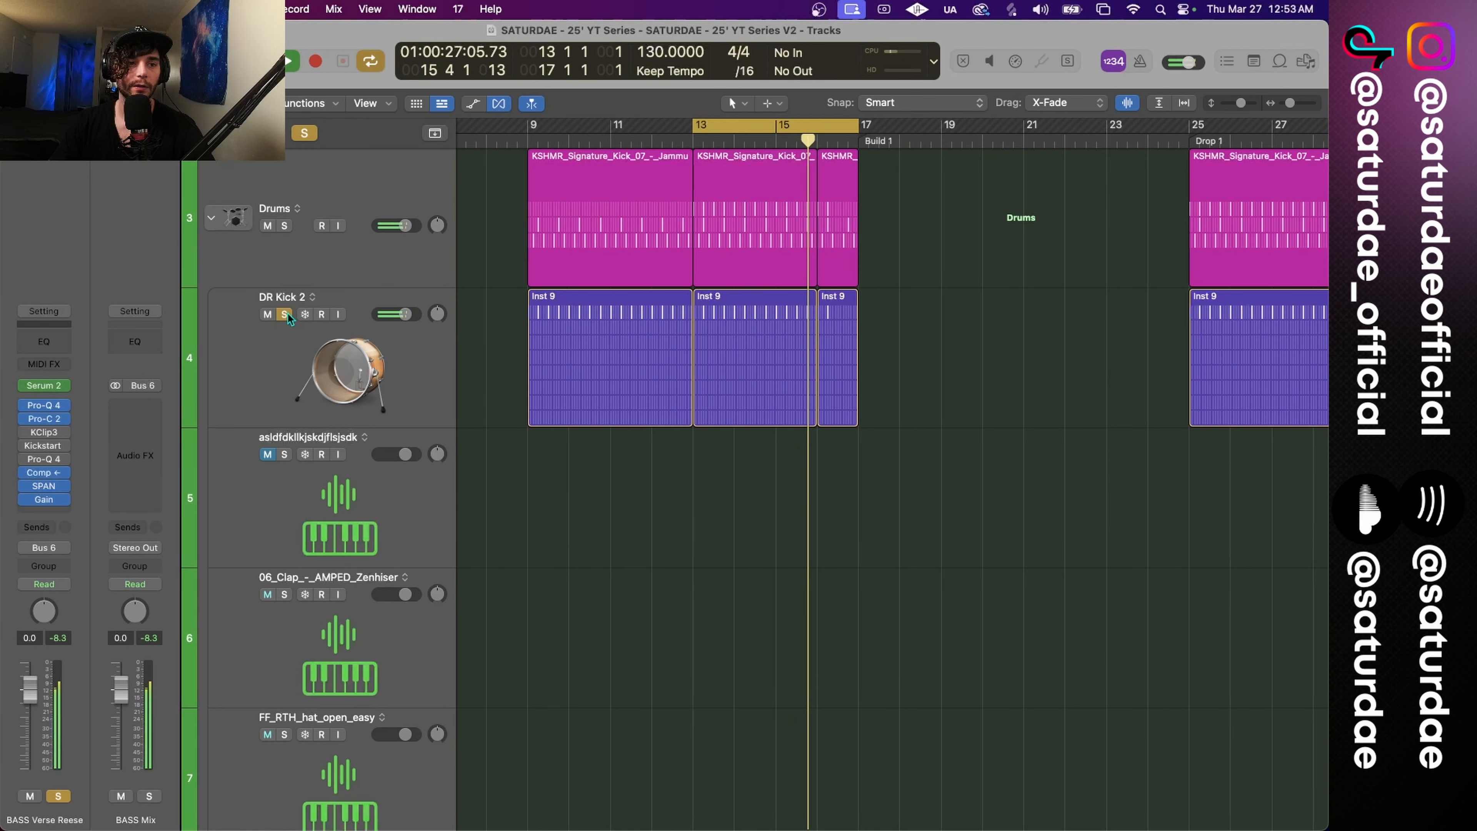
{"action": "left_click", "coordinate": [303, 137]}
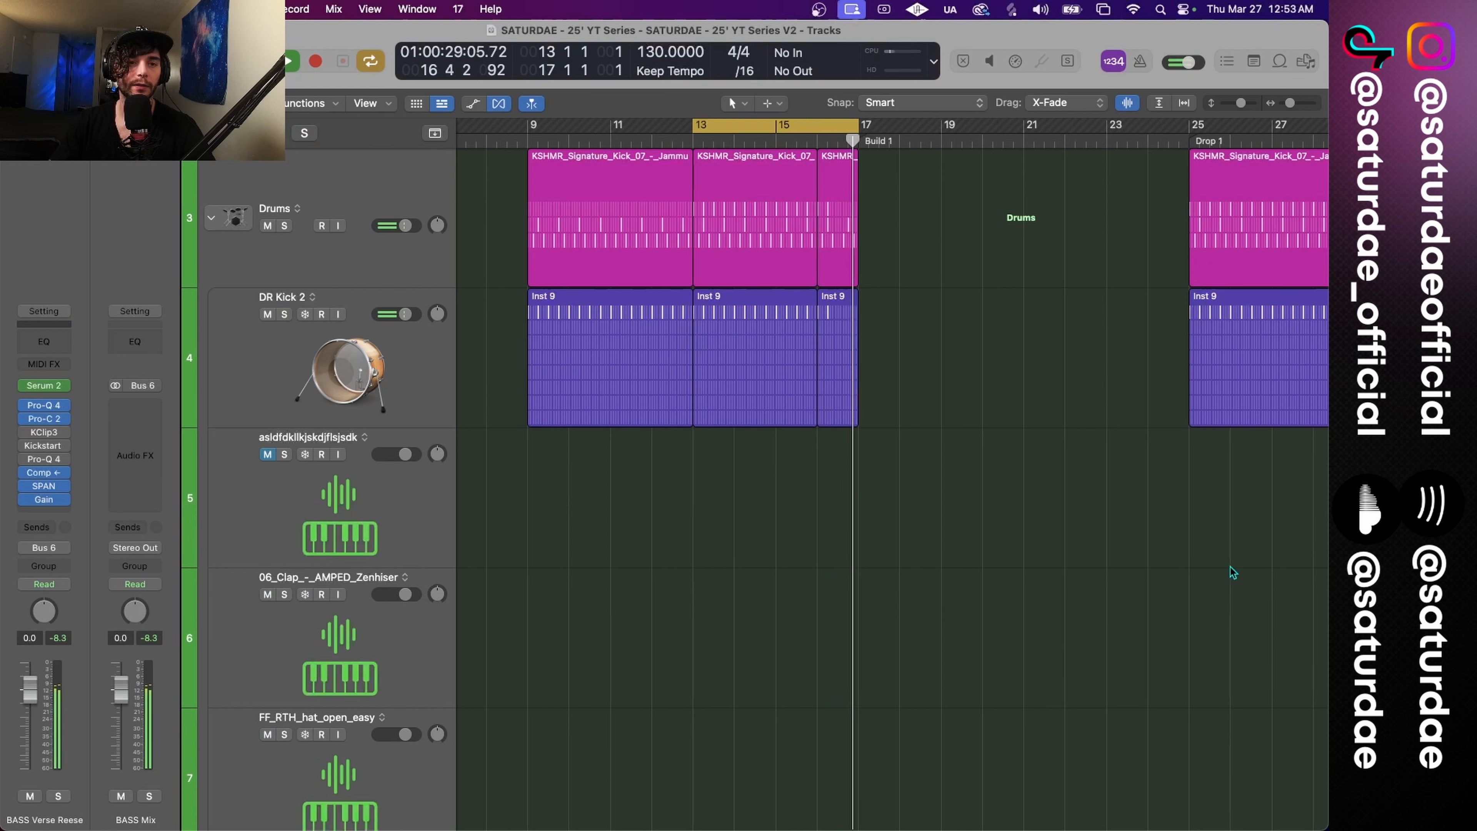
{"action": "scroll", "coordinate": [1113, 536], "scroll_direction": "down", "scroll_amount": 8}
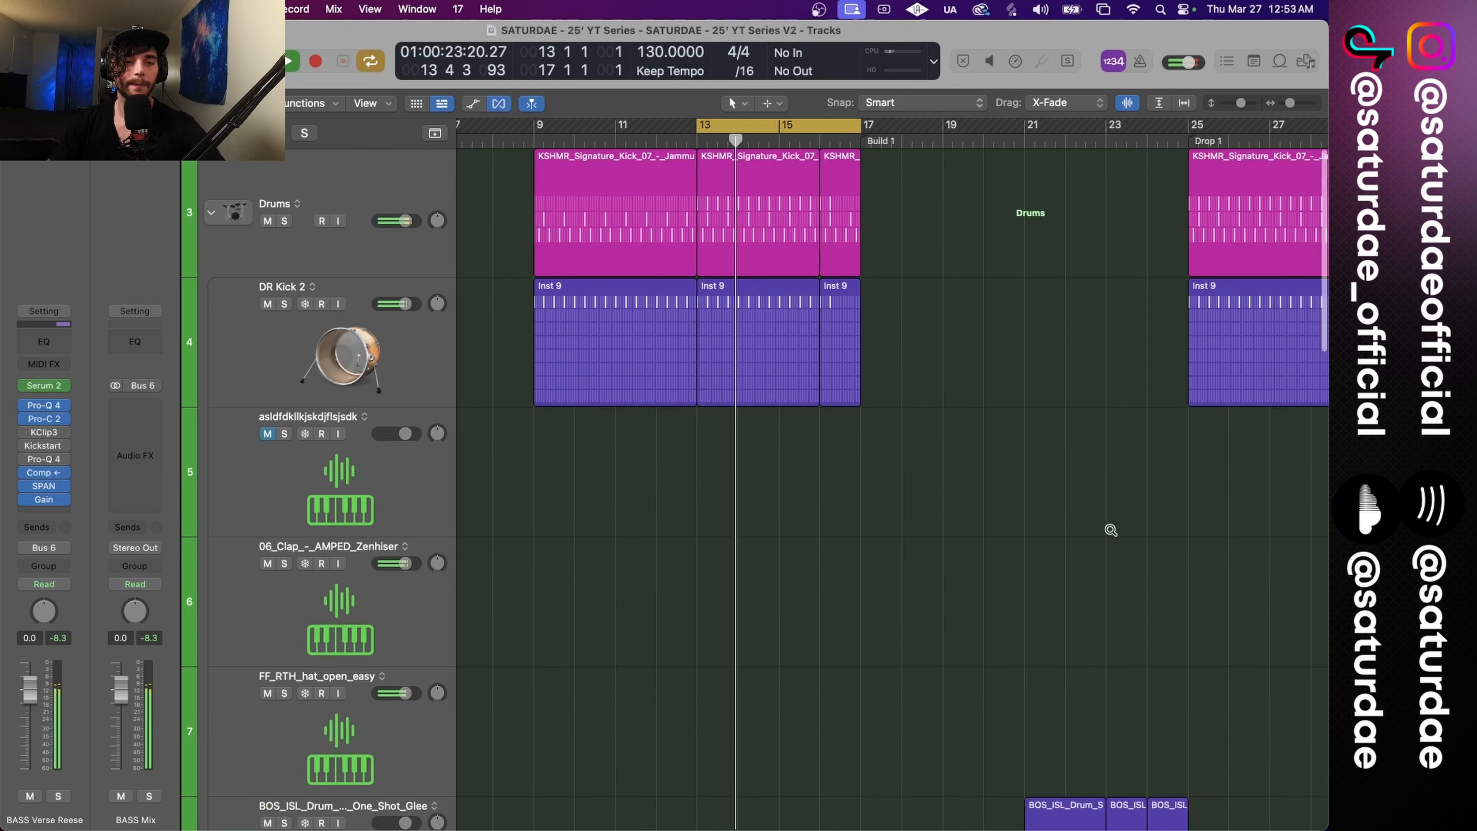
{"action": "scroll", "coordinate": [603, 474], "scroll_direction": "up", "scroll_amount": 4}
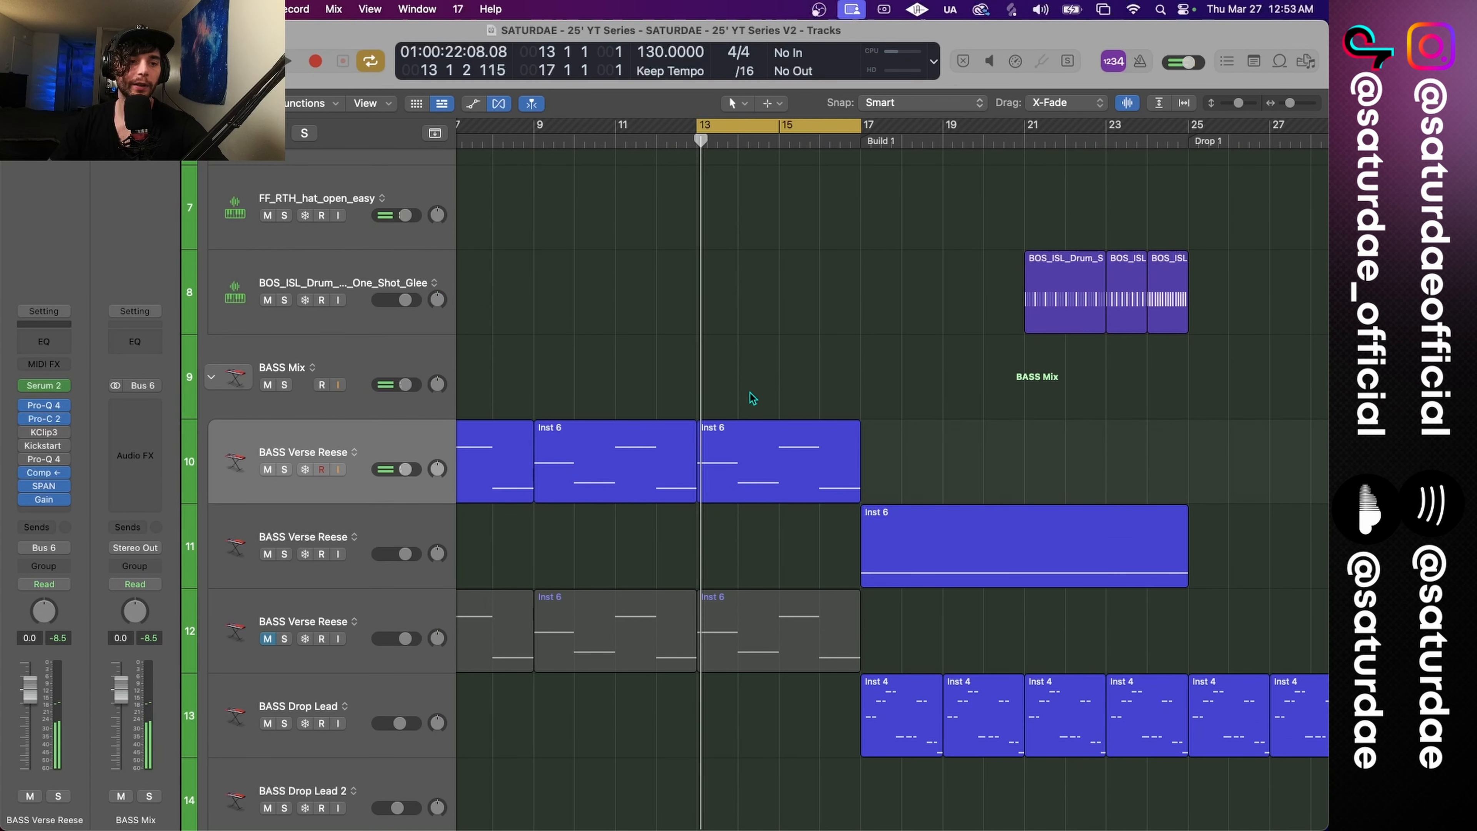
{"action": "scroll", "coordinate": [752, 399], "scroll_direction": "down", "scroll_amount": 5}
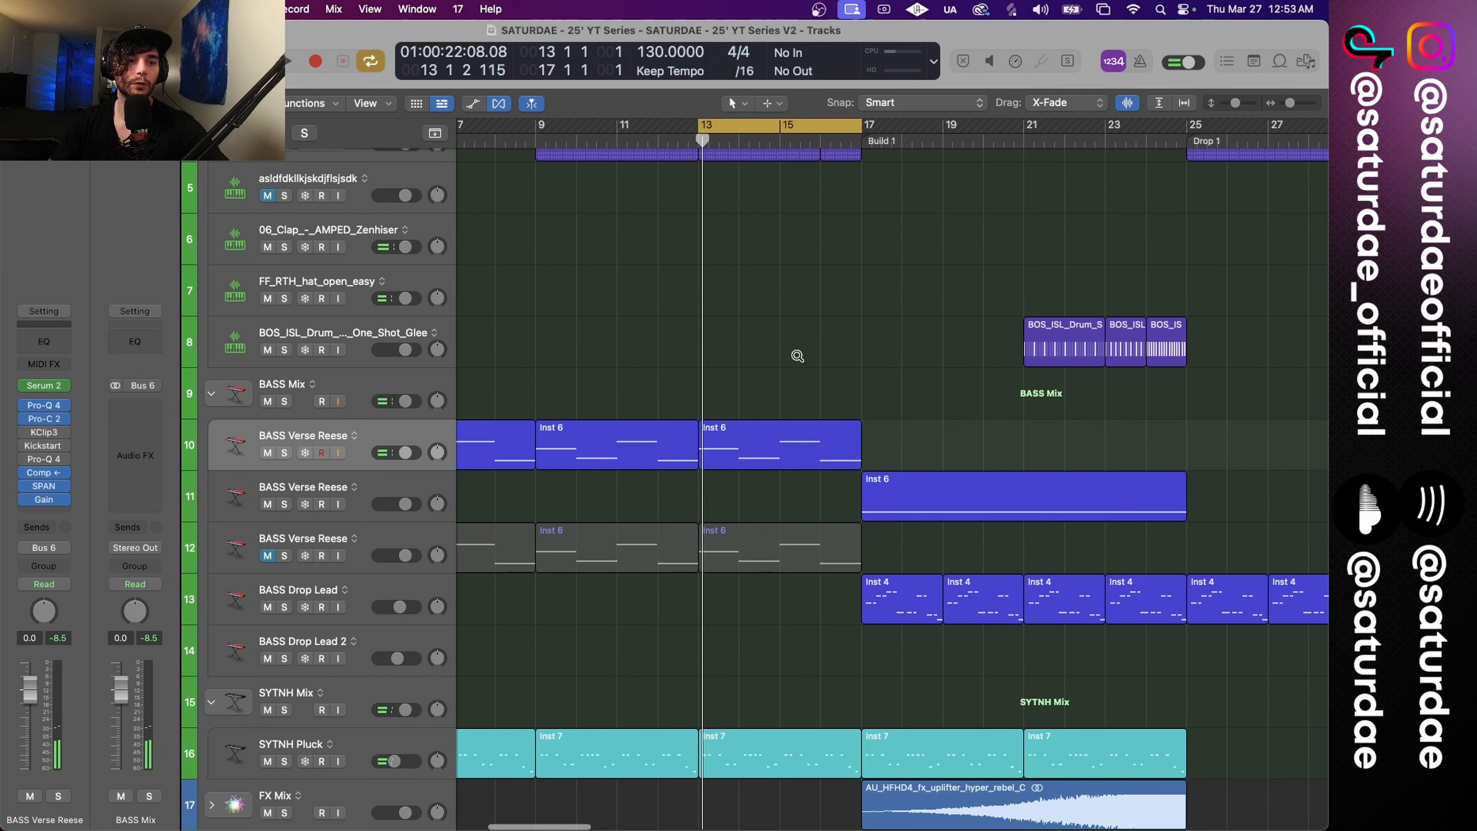
{"action": "scroll", "coordinate": [798, 353], "scroll_direction": "down", "scroll_amount": 5}
{"action": "scroll", "coordinate": [791, 373], "scroll_direction": "up", "scroll_amount": 3}
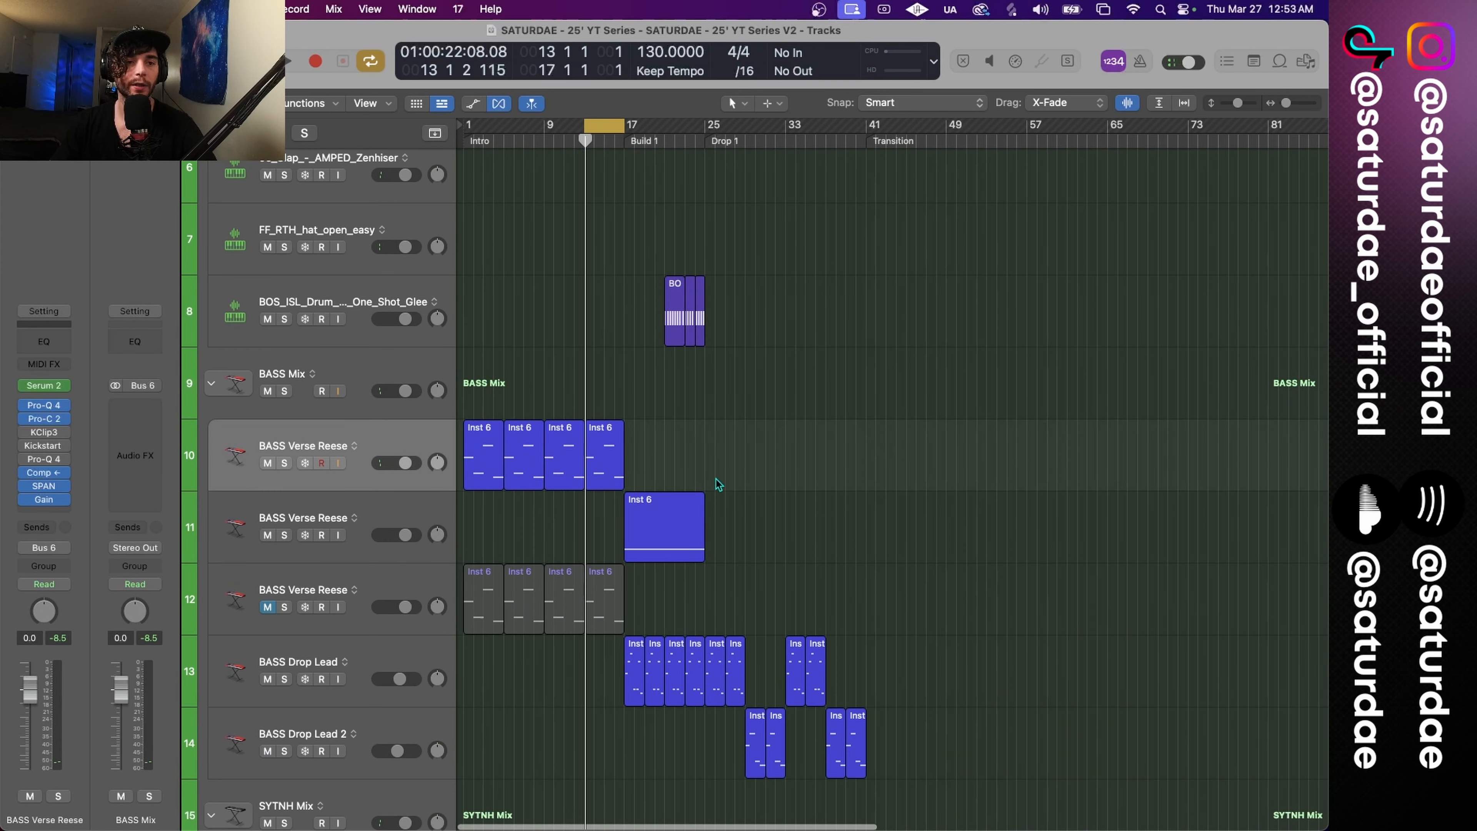
{"action": "scroll", "coordinate": [719, 484], "scroll_direction": "down", "scroll_amount": 3}
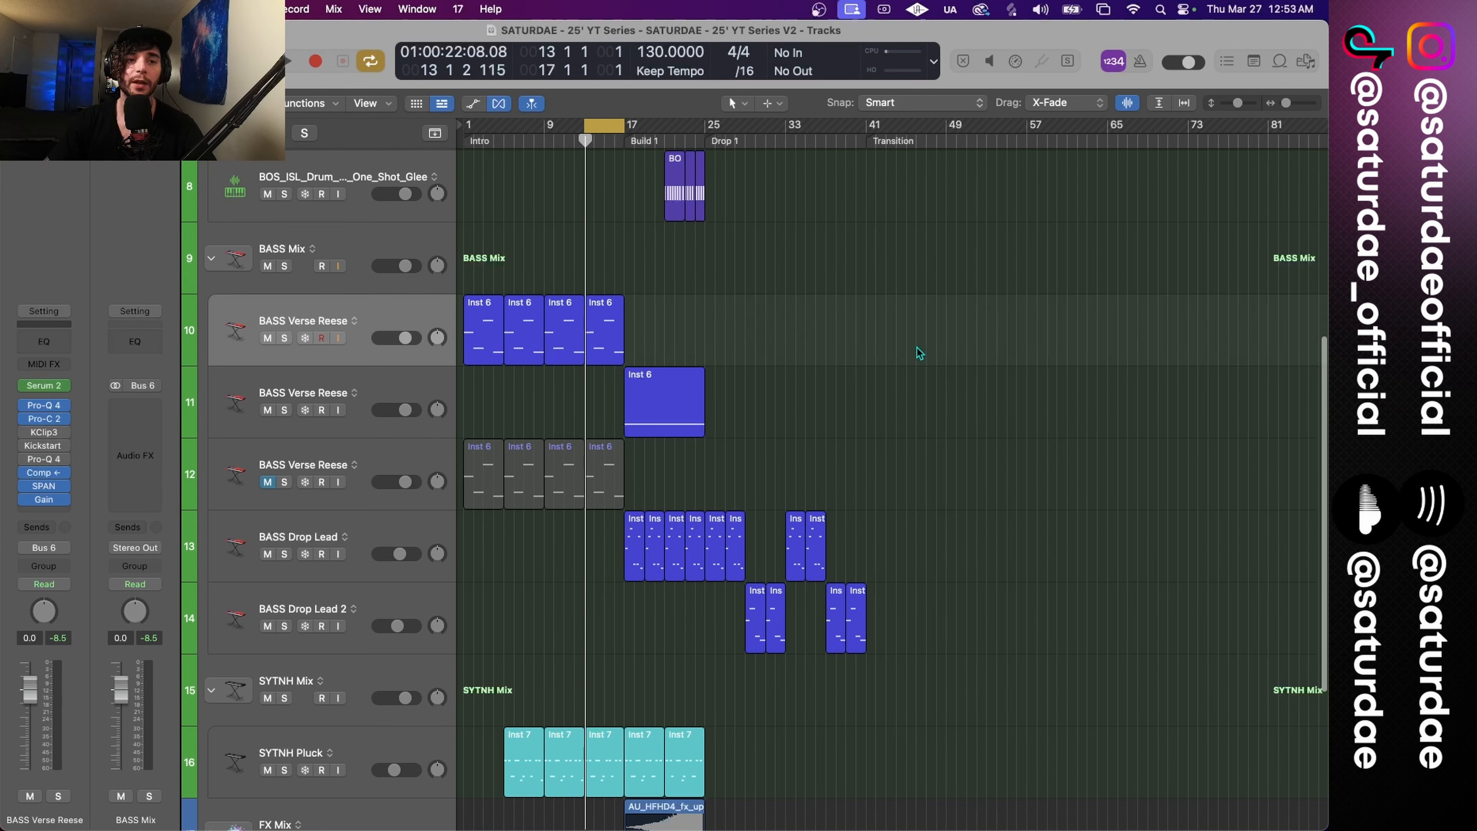
{"action": "scroll", "coordinate": [896, 314], "scroll_direction": "up", "scroll_amount": 8}
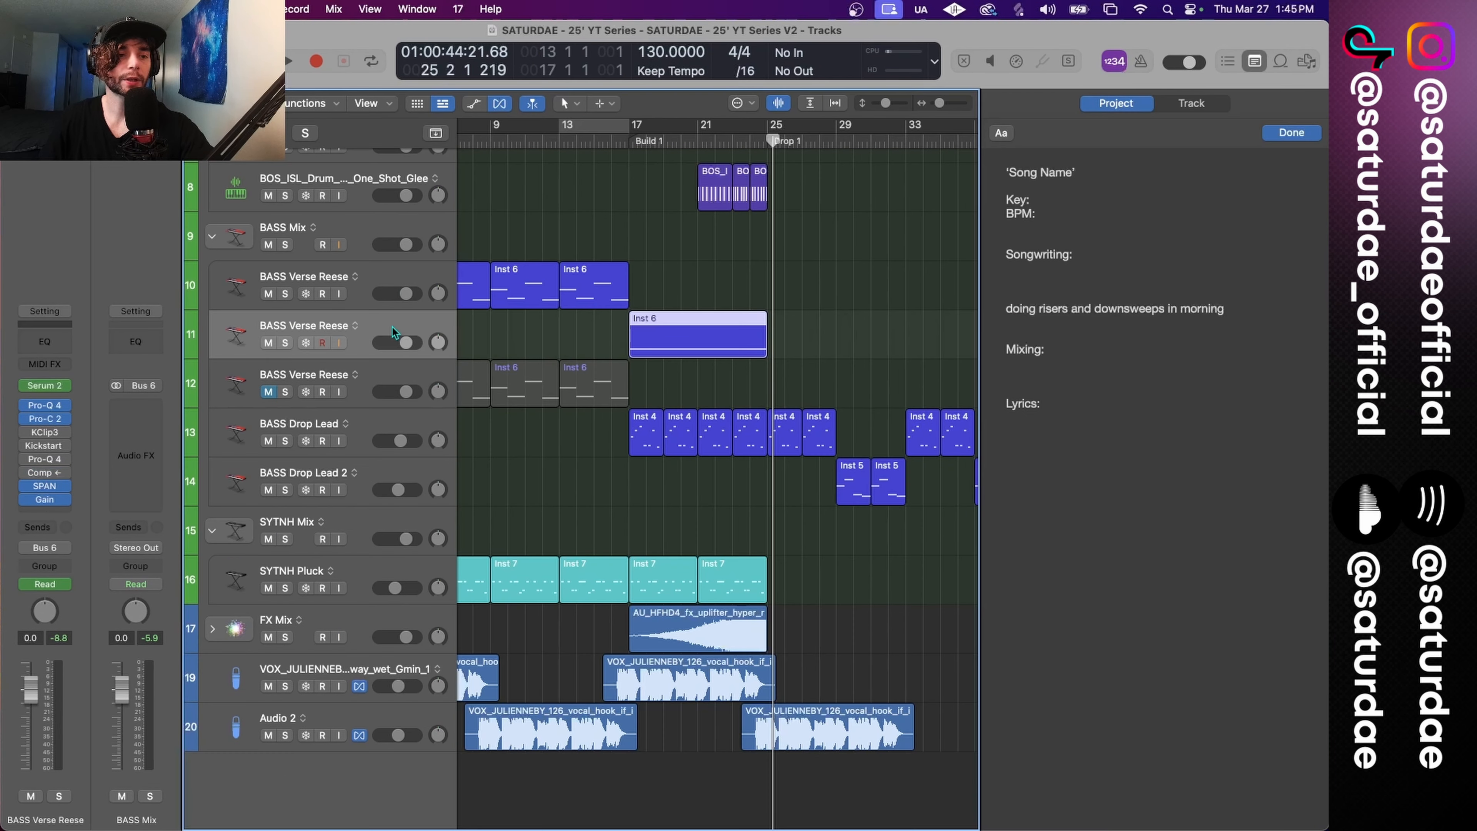
Step: Duplicate the Build 1 reese track and copy its bar 17 region onto the duplicate without the automation data
{"action": "key", "text": "super+d"}
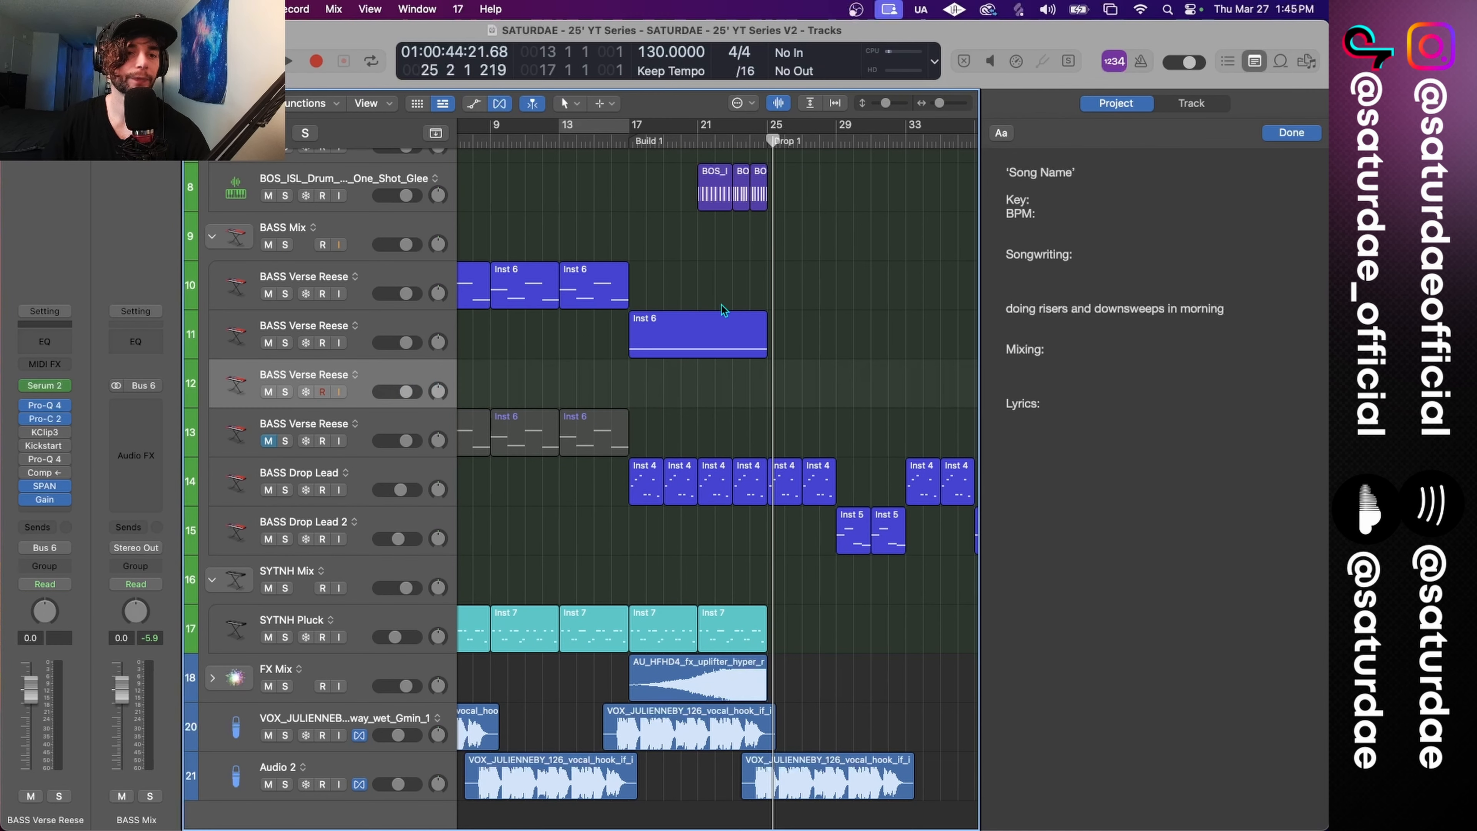
{"action": "left_click_drag", "start_coordinate": [681, 343], "coordinate": [686, 382]}
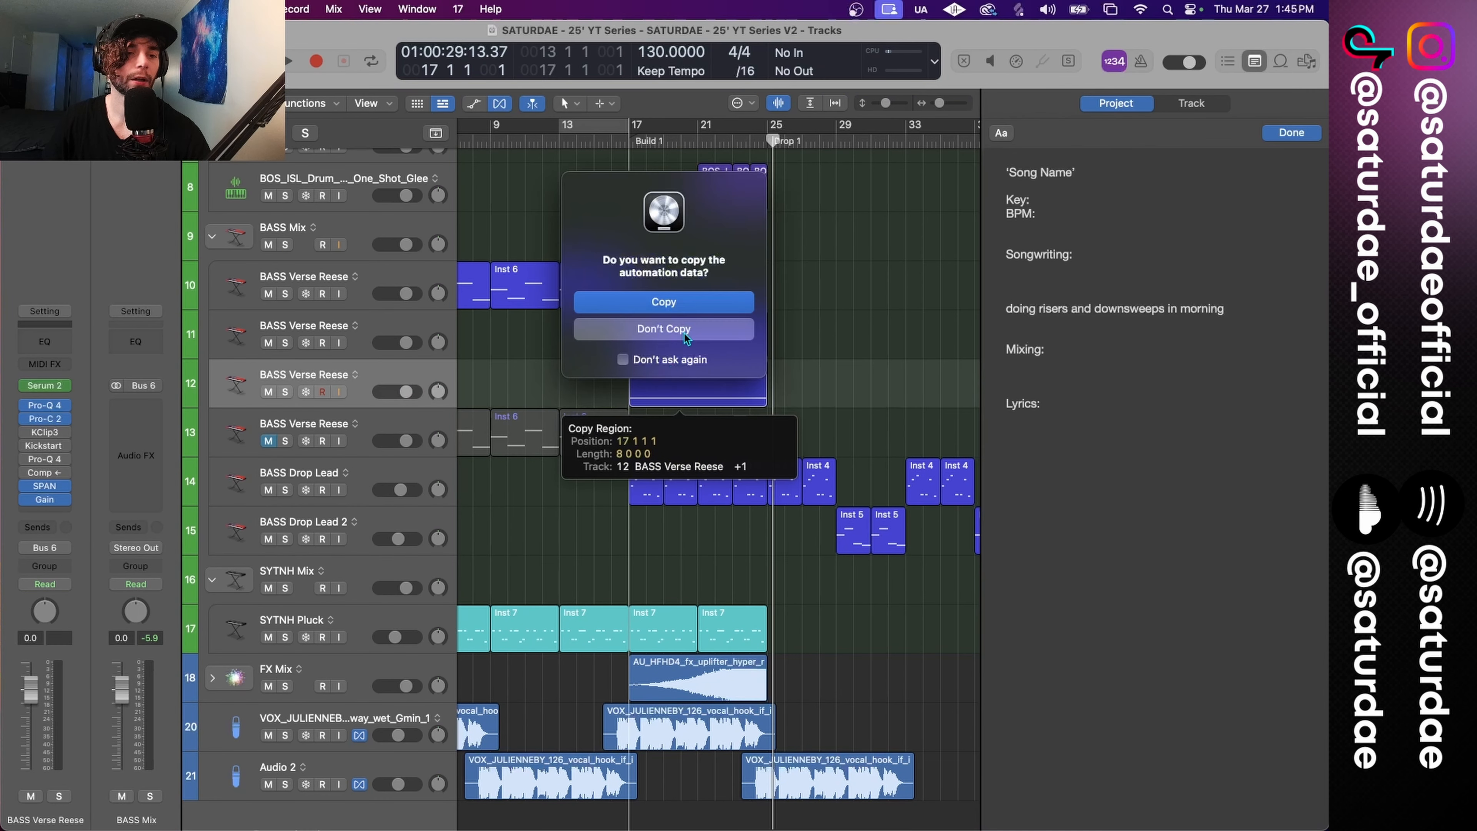
{"action": "left_click", "coordinate": [683, 331]}
Step: Move the duplicated reese track into the FX Mix stack, directly above FX Build 1 Riser
{"action": "left_click_drag", "start_coordinate": [372, 376], "coordinate": [390, 680]}
{"action": "scroll", "coordinate": [431, 611], "scroll_direction": "down", "scroll_amount": 2}
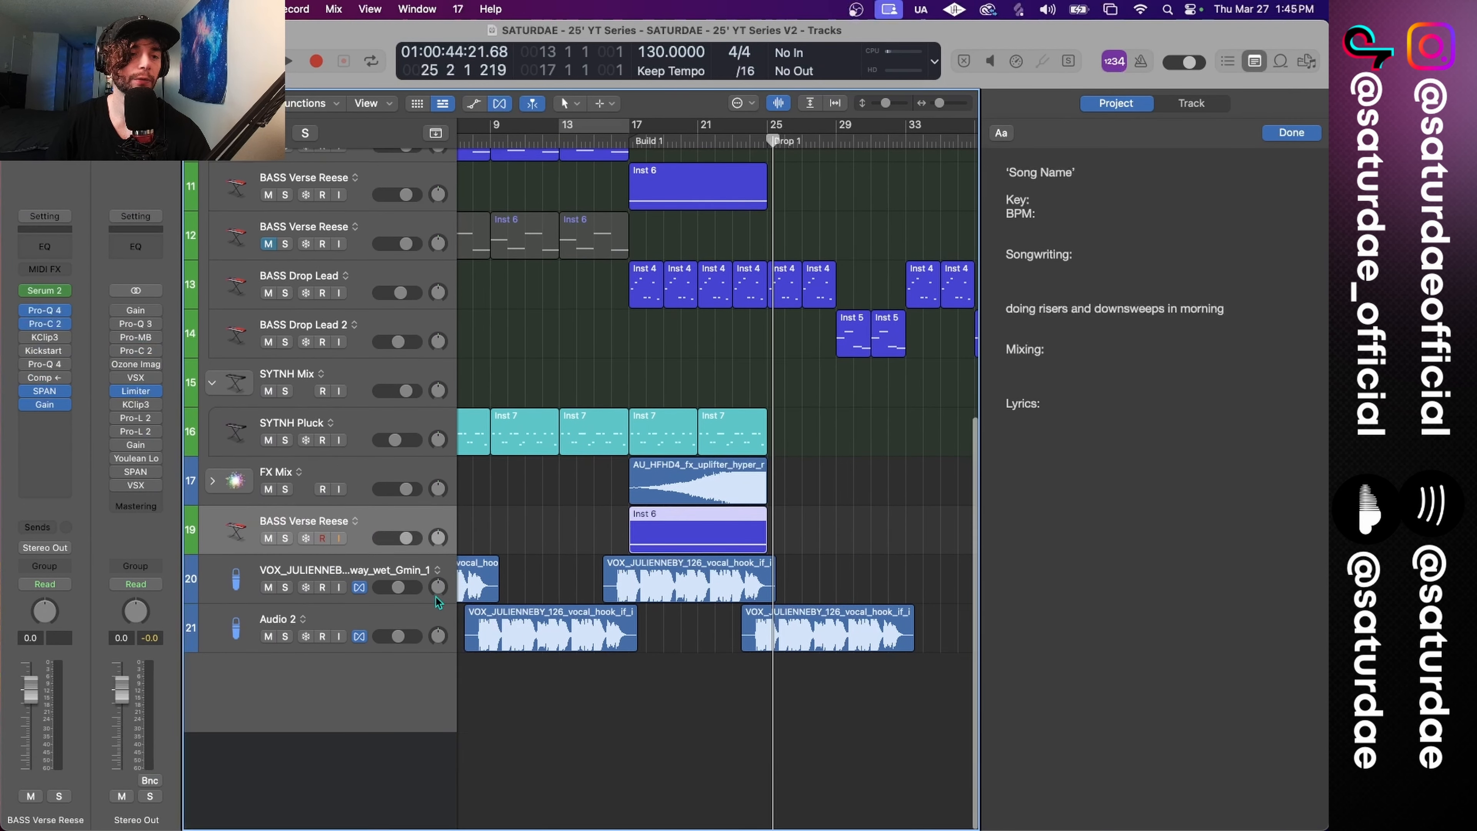
{"action": "left_click", "coordinate": [213, 579]}
{"action": "scroll", "coordinate": [434, 586], "scroll_direction": "down", "scroll_amount": 2}
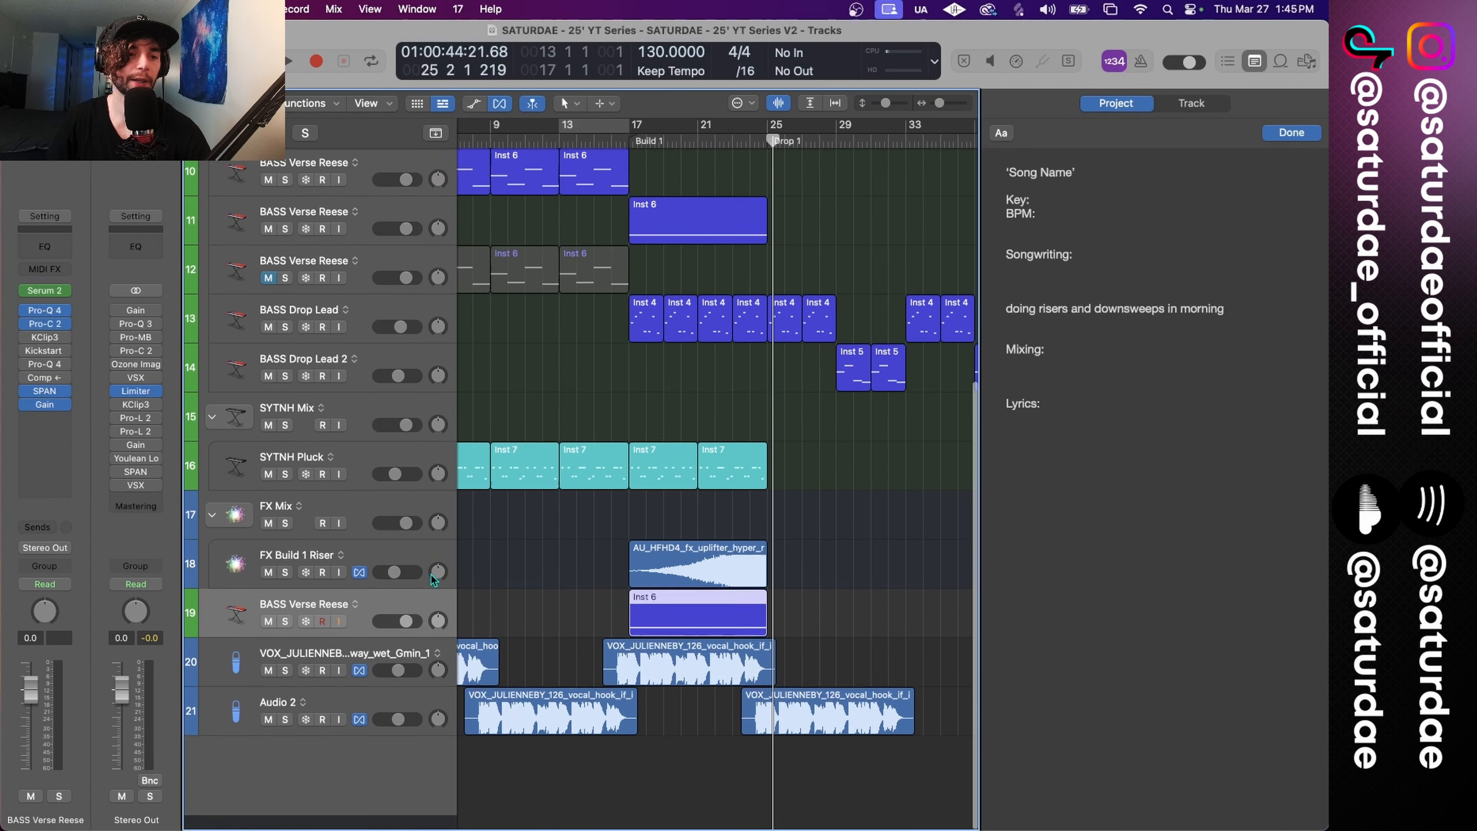
{"action": "left_click_drag", "start_coordinate": [378, 632], "coordinate": [381, 565]}
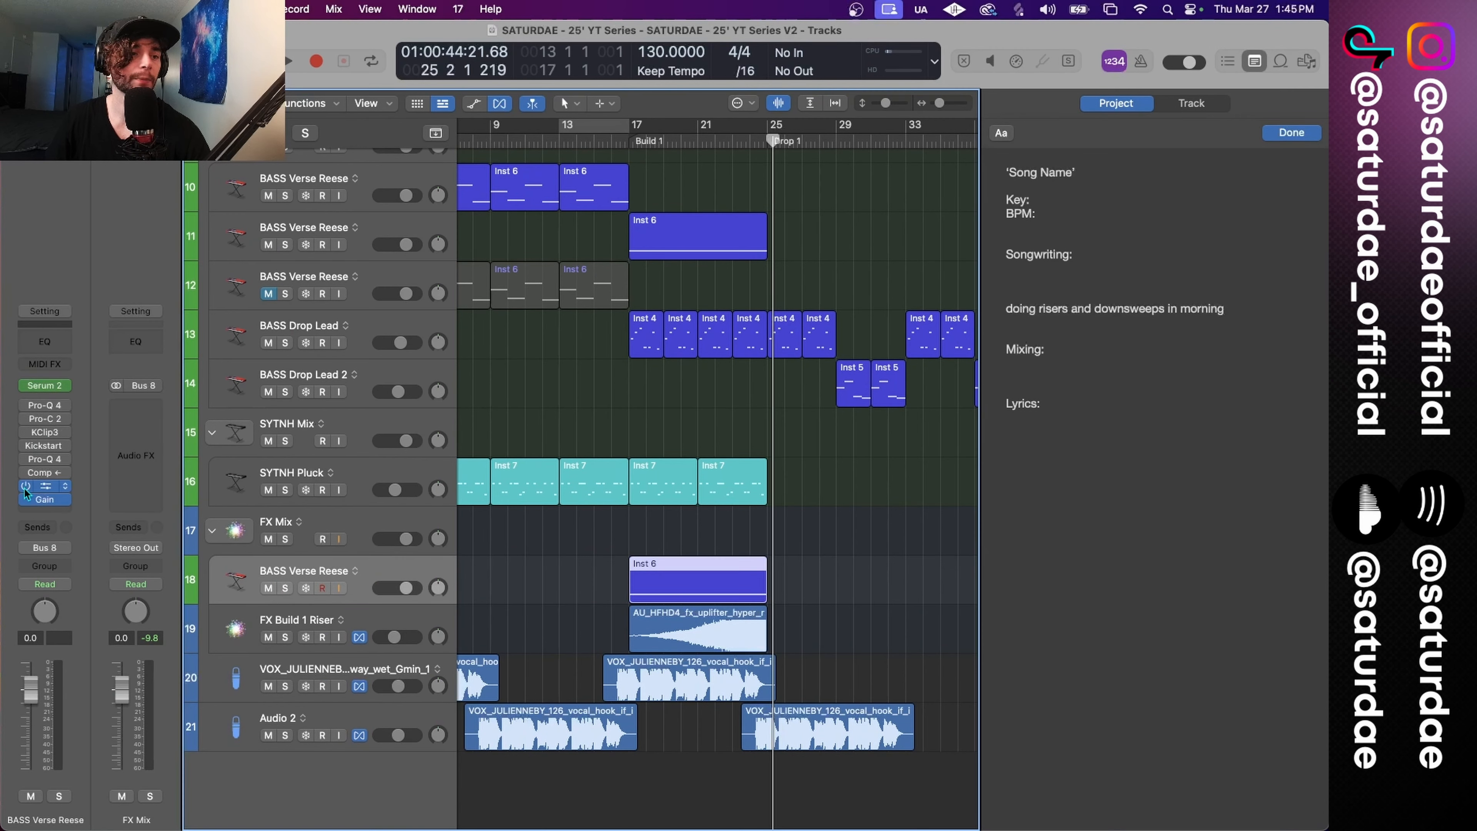
Step: Reset the duplicated track's Serum 2 to the Init Preset
{"action": "left_click", "coordinate": [45, 386]}
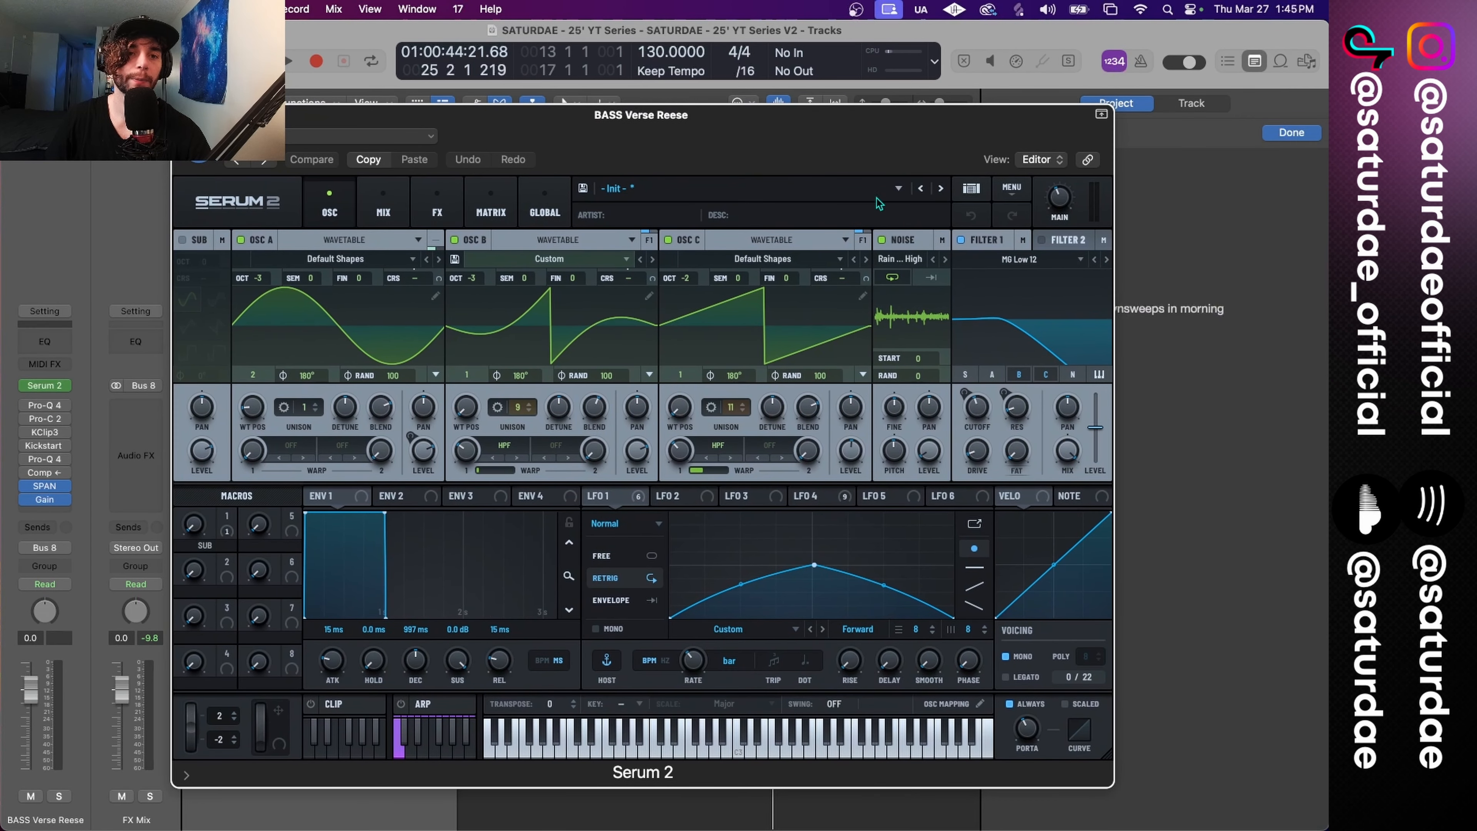
{"action": "left_click", "coordinate": [1011, 191]}
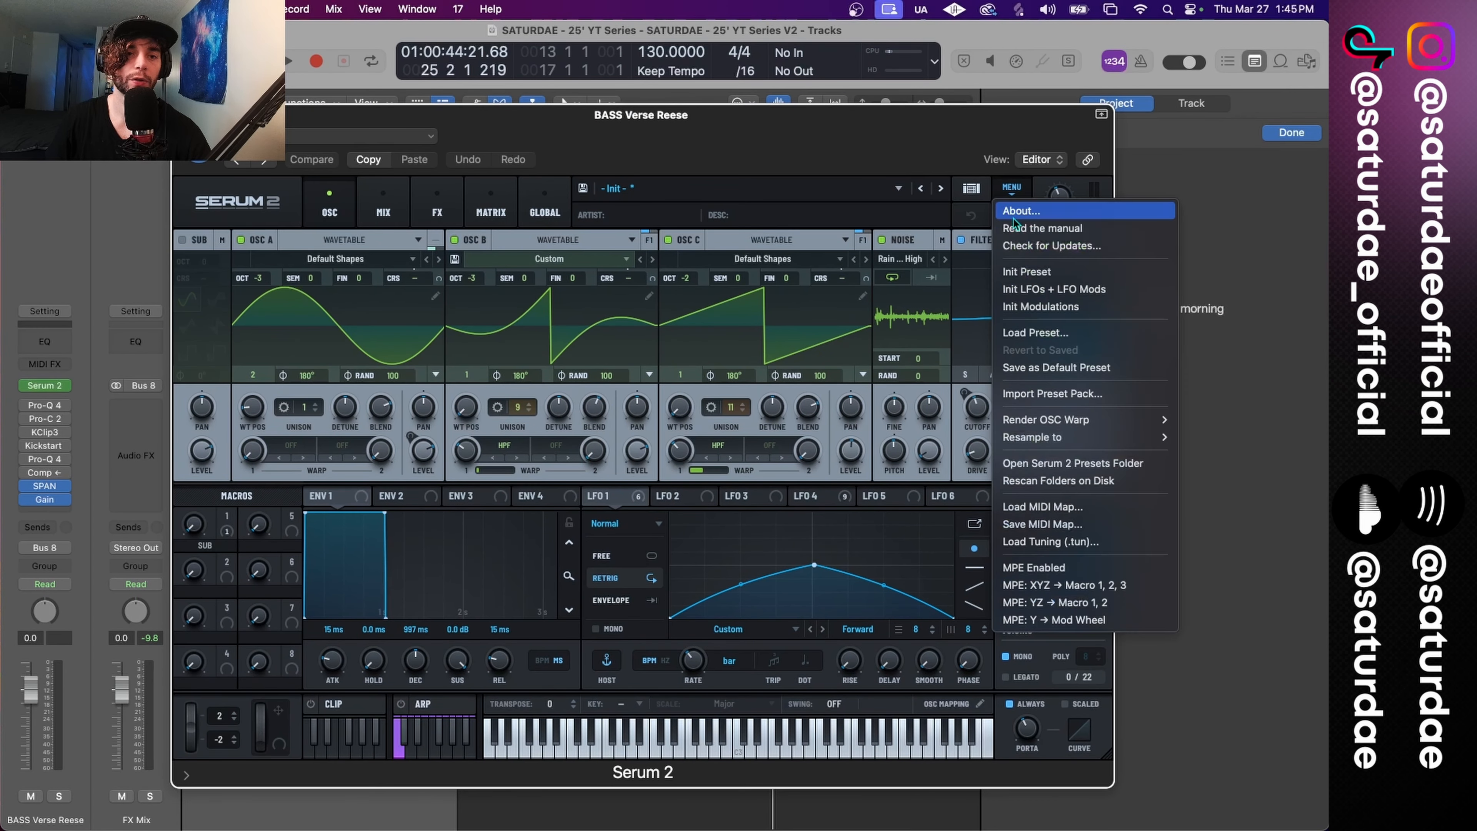
{"action": "left_click", "coordinate": [1029, 278]}
{"action": "left_click", "coordinate": [185, 114]}
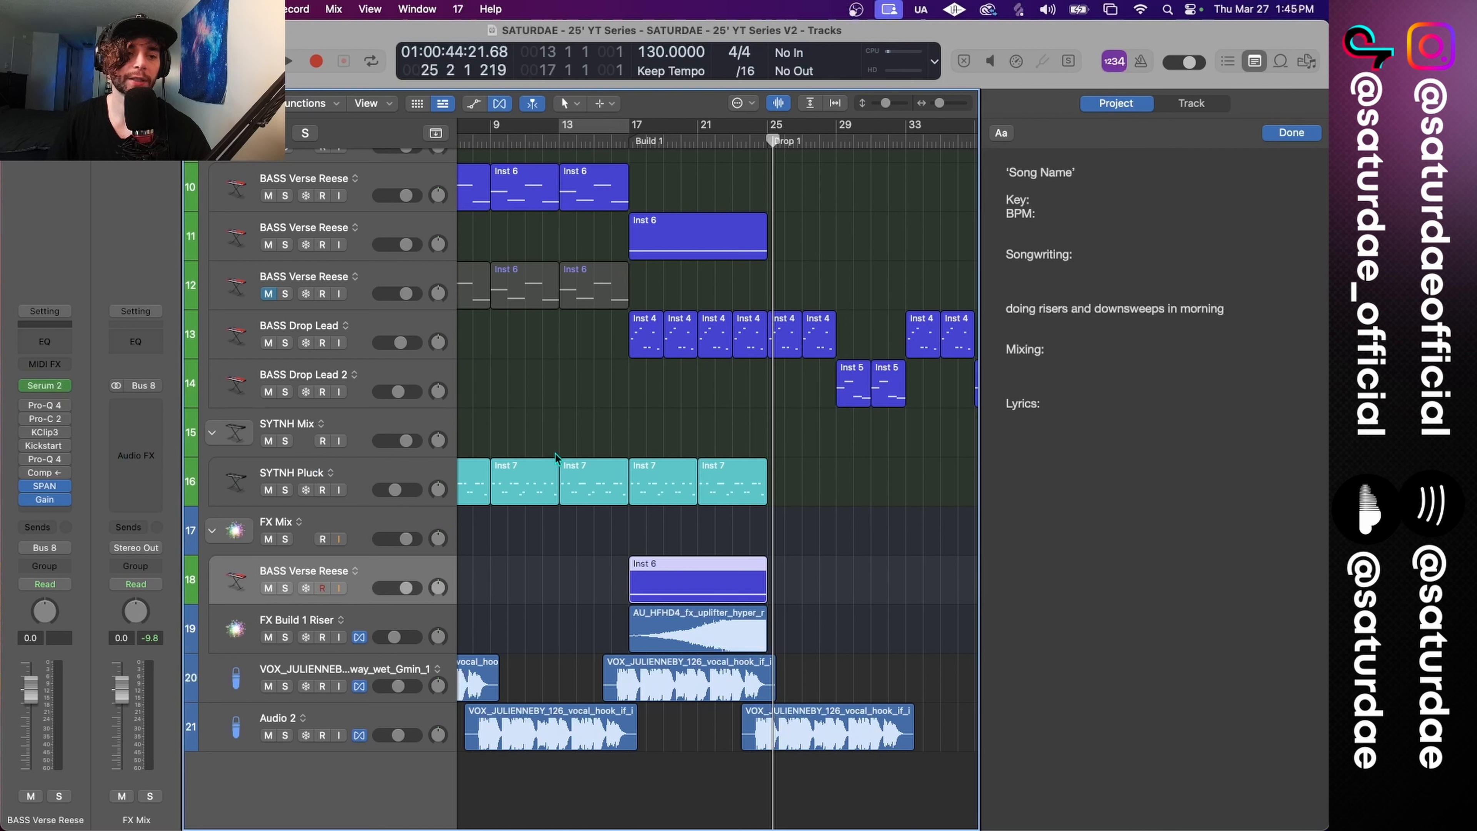
Step: Play the duplicated track's region soloed from bar 17 and lower the track's volume to -5.9 dB
{"action": "left_click_drag", "start_coordinate": [841, 547], "coordinate": [678, 584]}
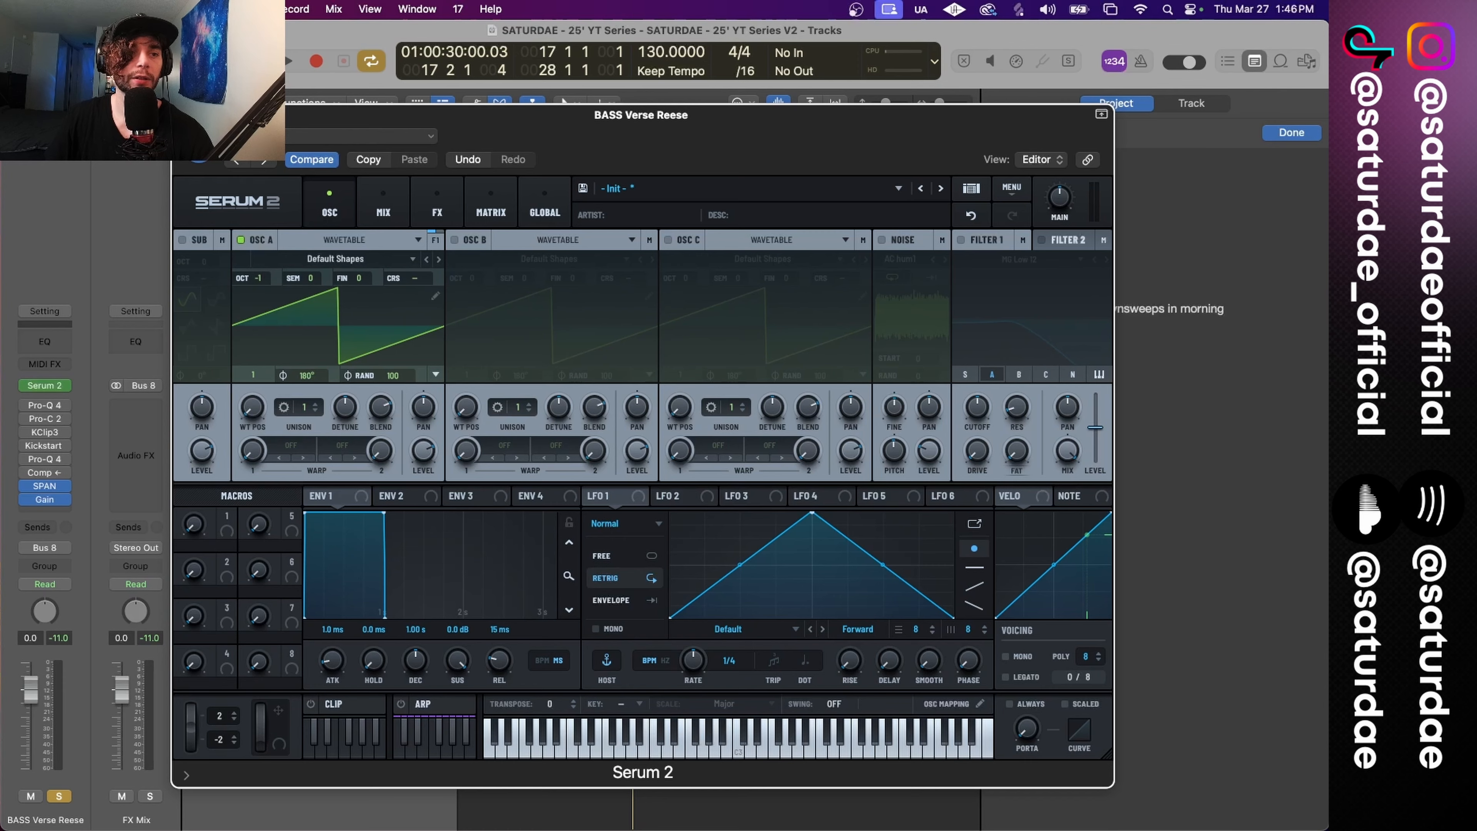
{"action": "left_click", "coordinate": [185, 115]}
{"action": "key", "text": "space"}
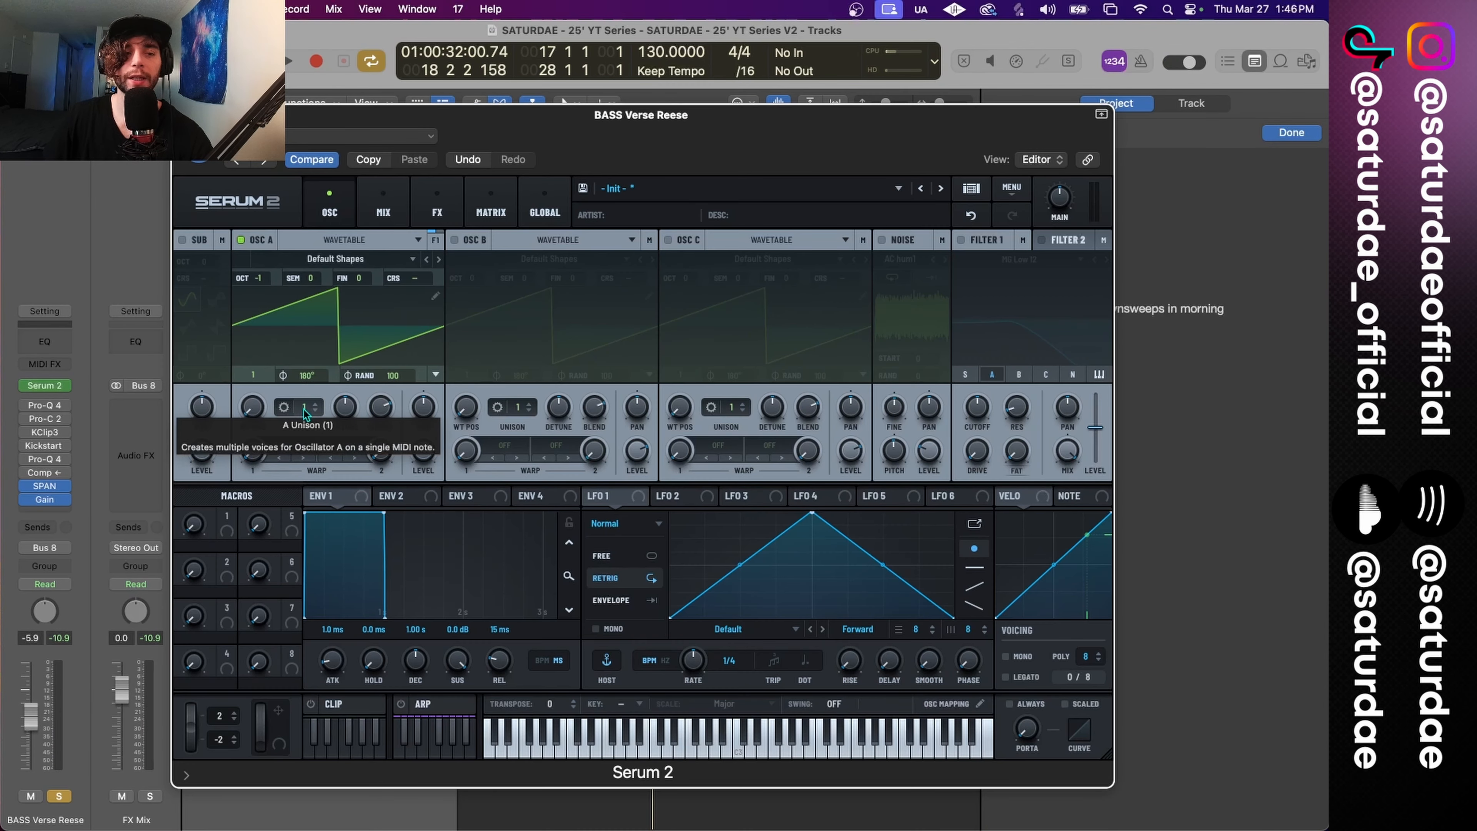
Step: Set oscillator A's unison to 7 voices and assign LFO 4 to its coarse pitch as a unipolar modulation
{"action": "left_click_drag", "start_coordinate": [304, 408], "coordinate": [312, 341]}
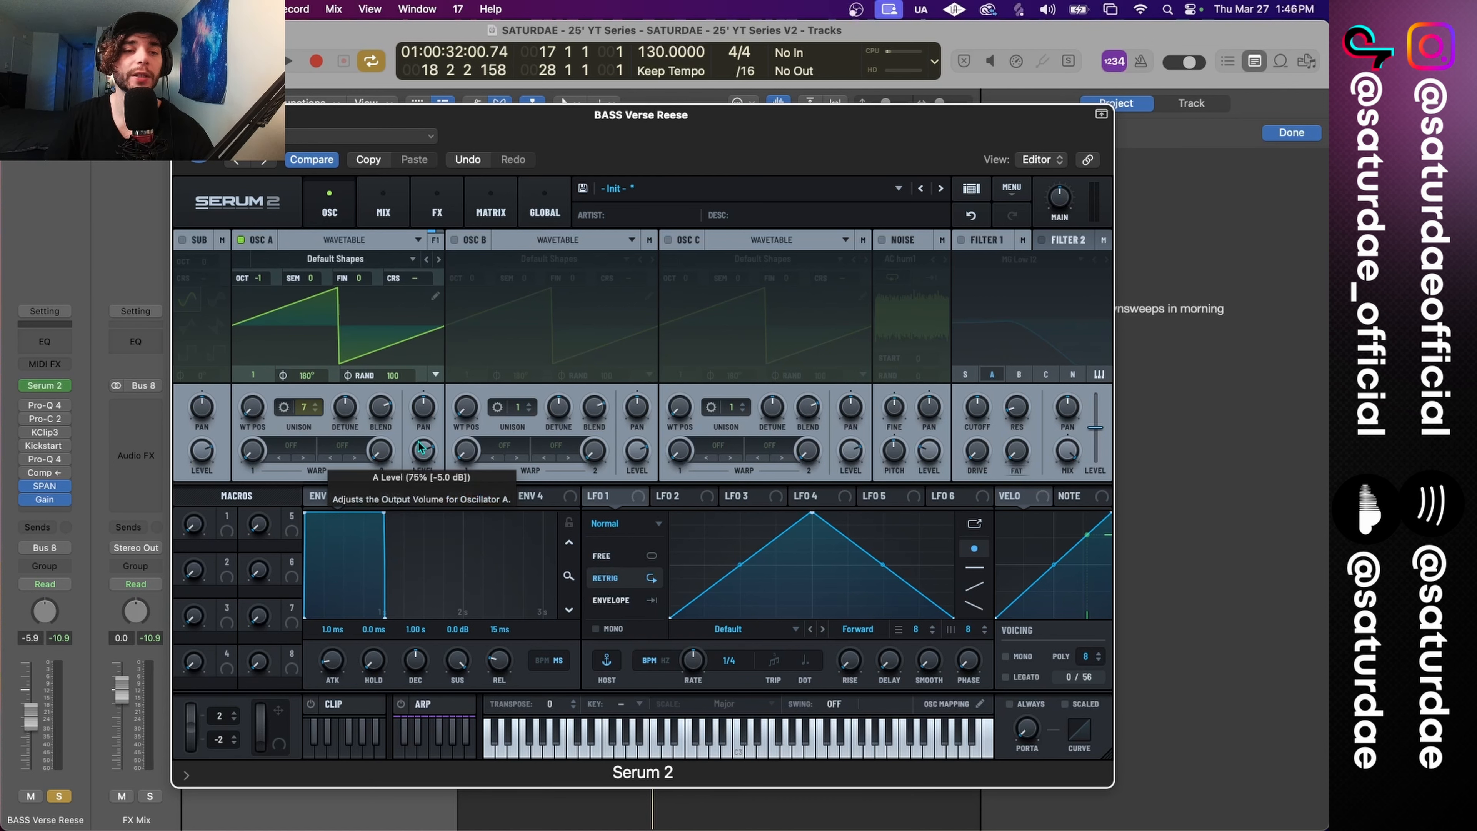
{"action": "left_click", "coordinate": [819, 498]}
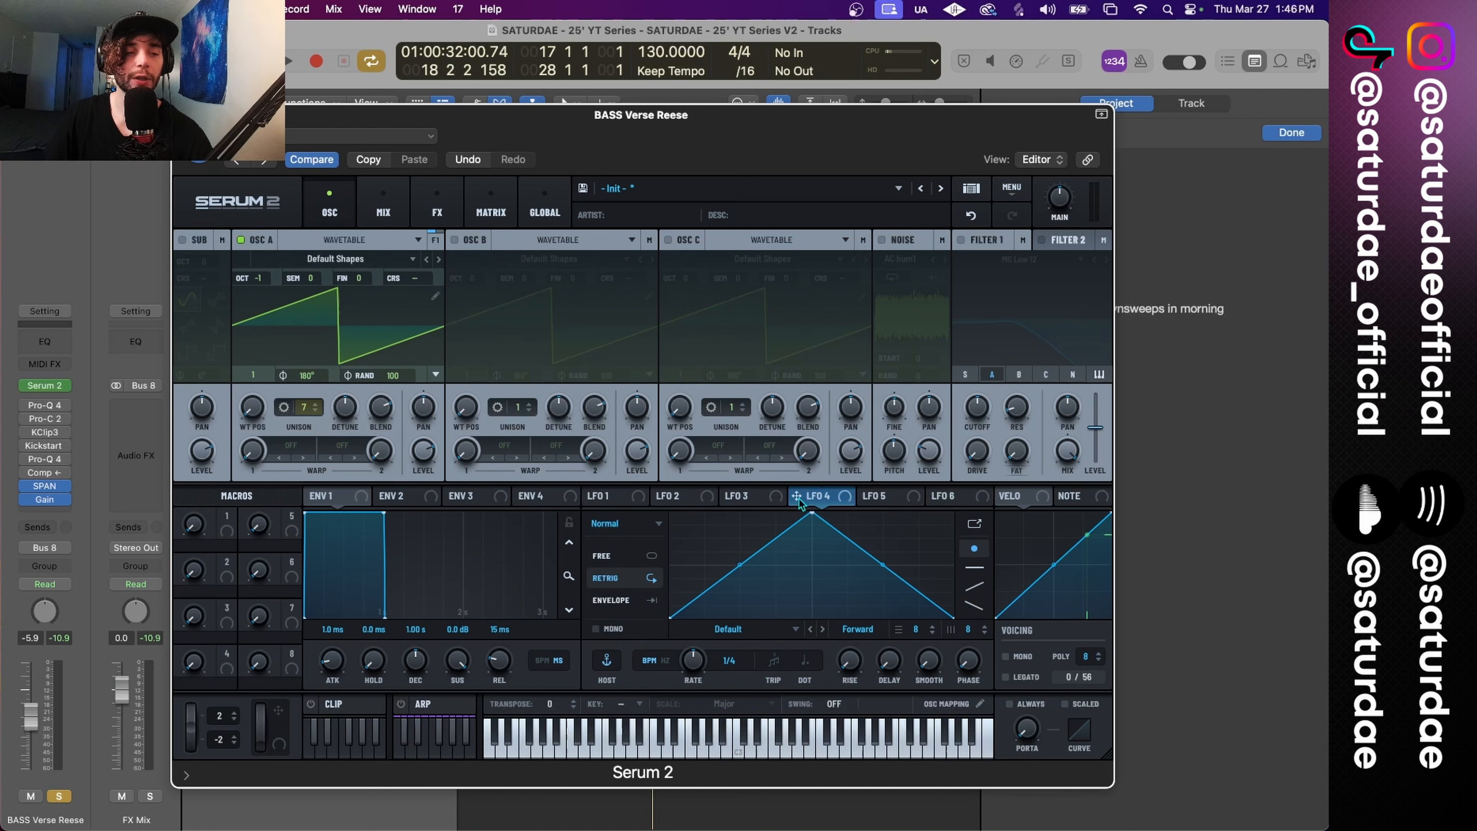
{"action": "left_click_drag", "start_coordinate": [798, 499], "coordinate": [415, 279]}
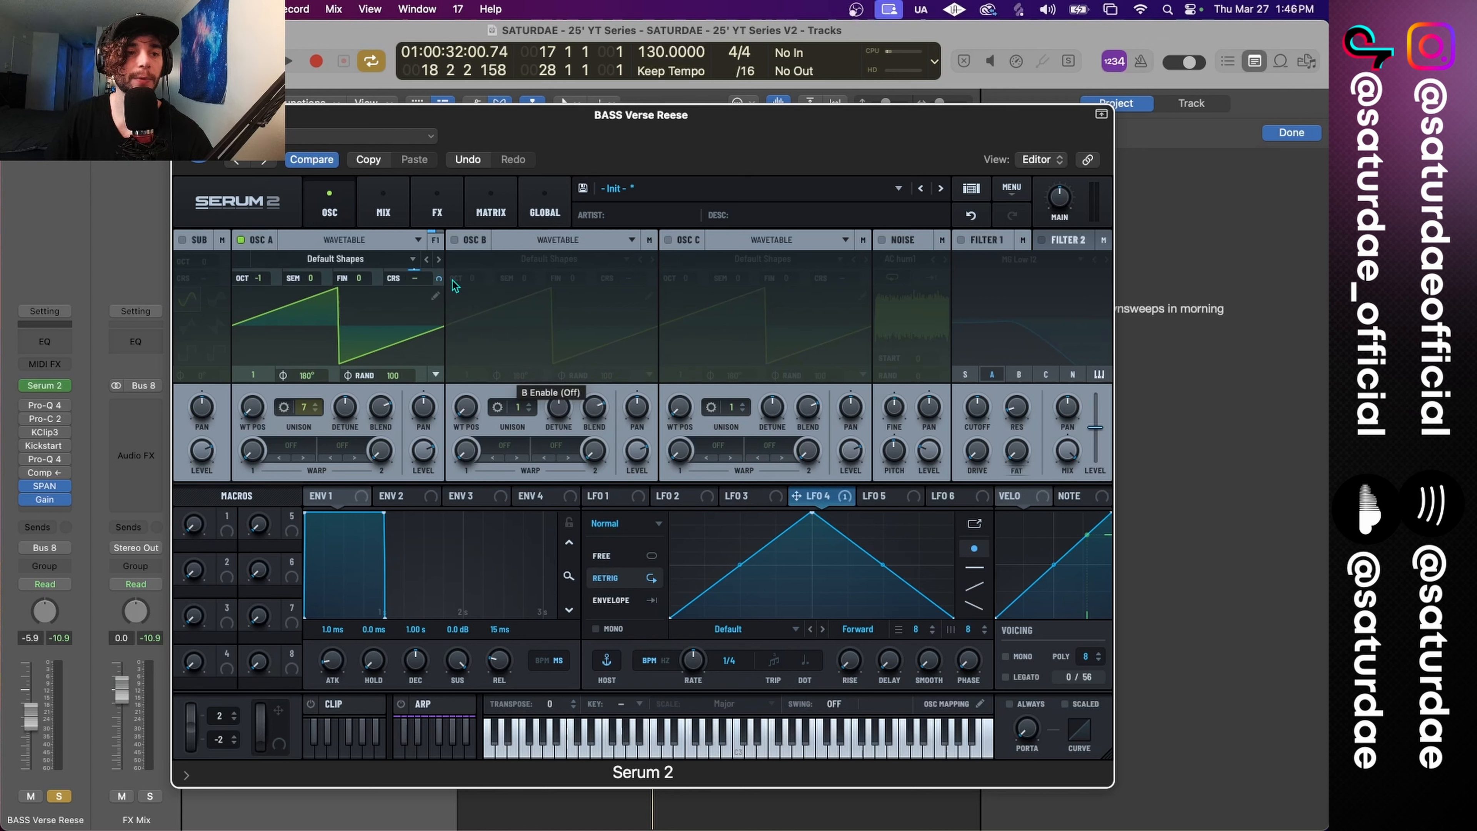
{"action": "left_click", "coordinate": [439, 279], "text": "alt+shift"}
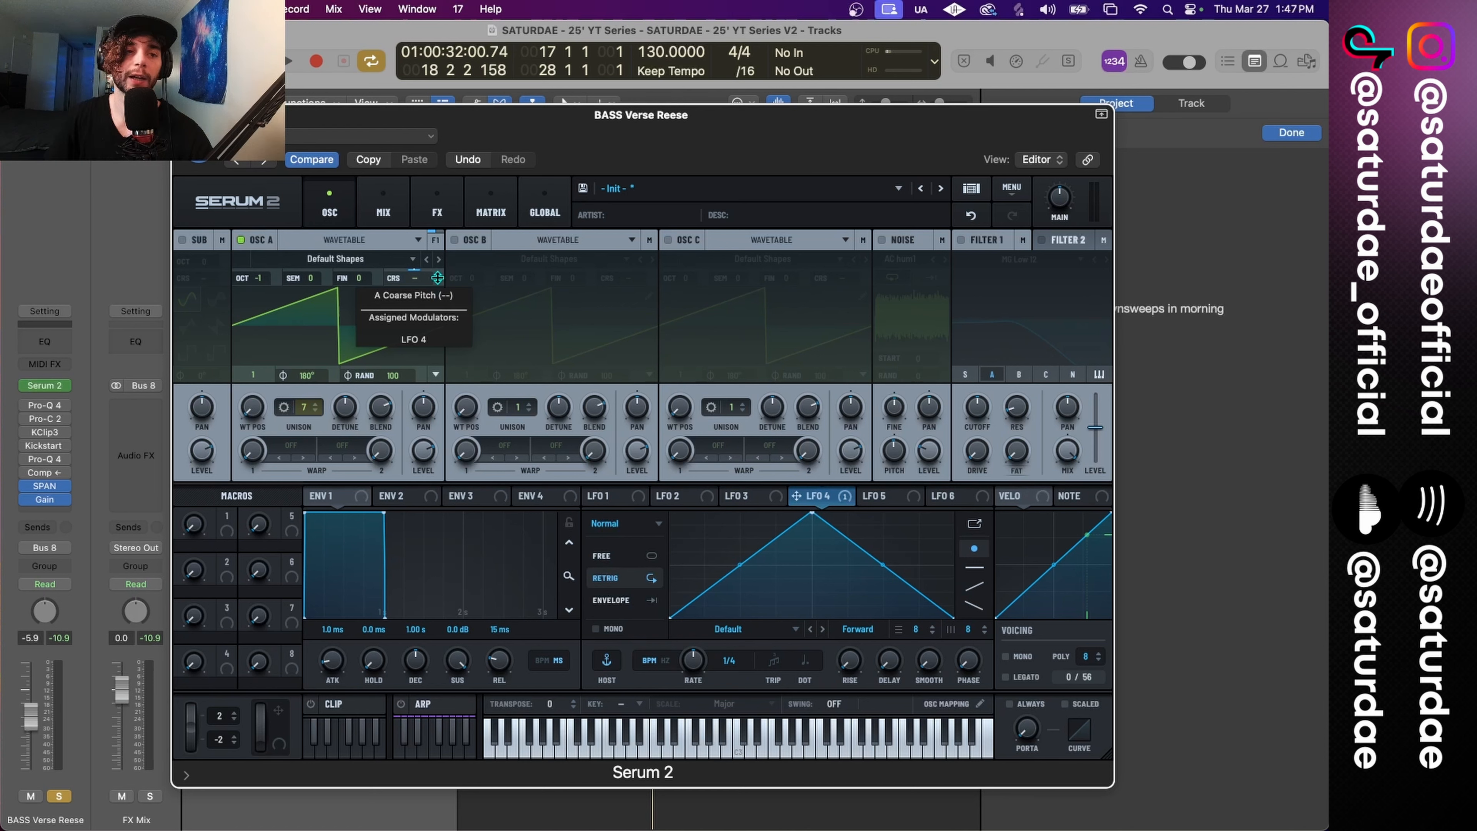
Step: Set LFO 4 to Envelope mode with an 8 bar rate and shape it as one upward-bending rising curve from zero to maximum
{"action": "left_click", "coordinate": [620, 601]}
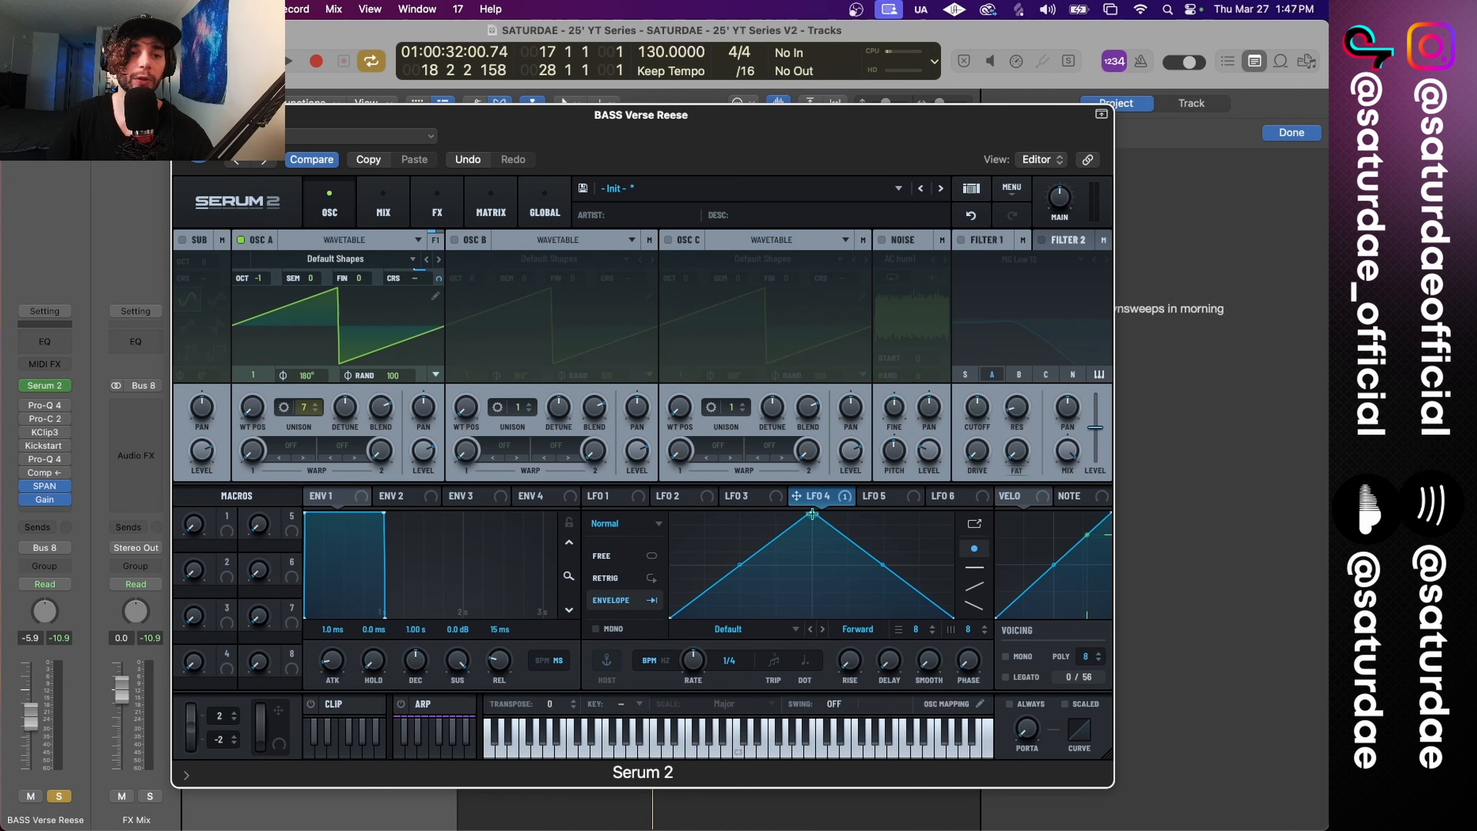
{"action": "left_click_drag", "start_coordinate": [812, 514], "coordinate": [989, 491]}
{"action": "left_click_drag", "start_coordinate": [815, 564], "coordinate": [813, 623]}
{"action": "double_click", "coordinate": [802, 598]}
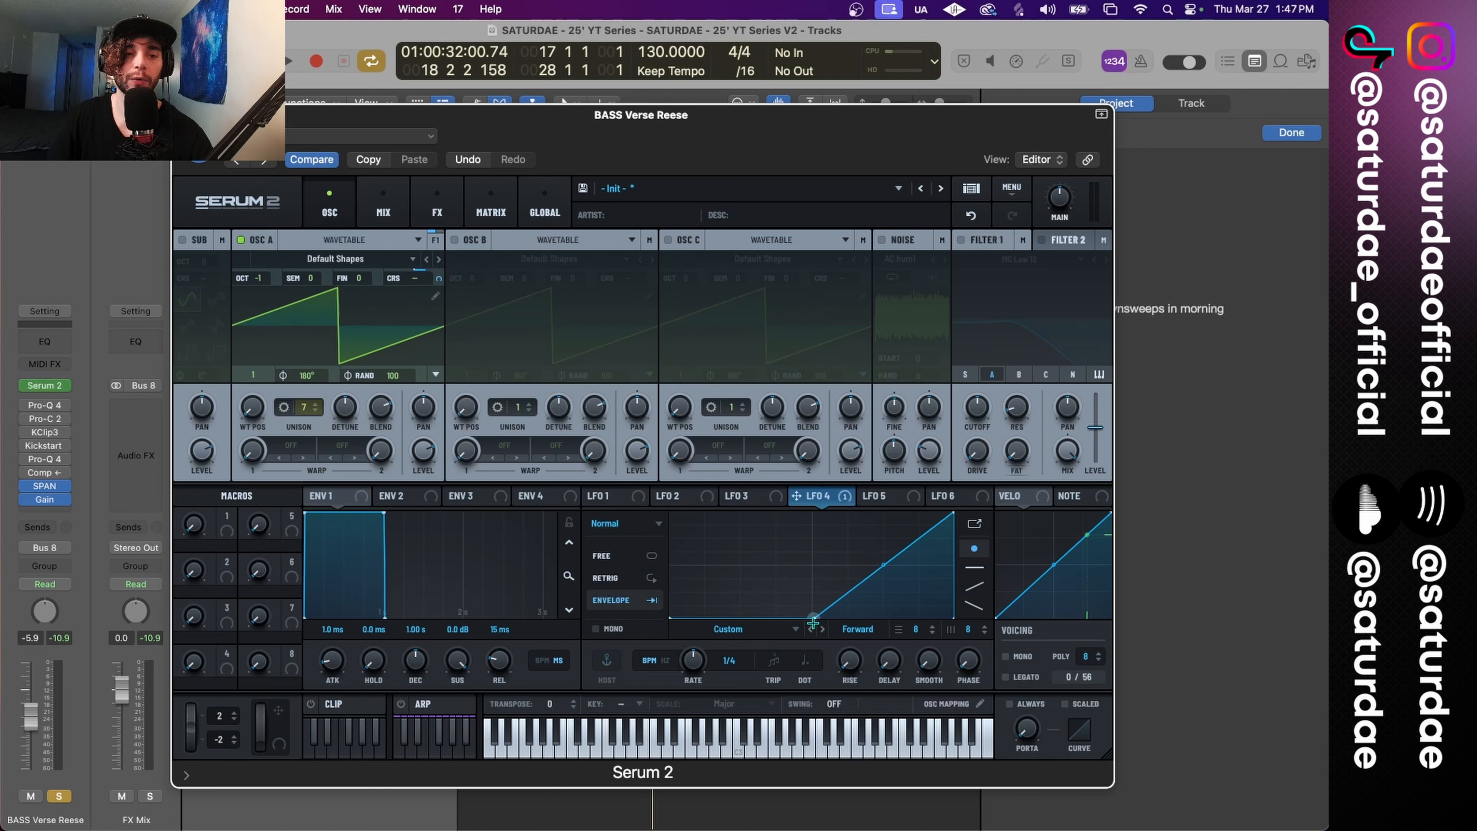
{"action": "double_click", "coordinate": [816, 619]}
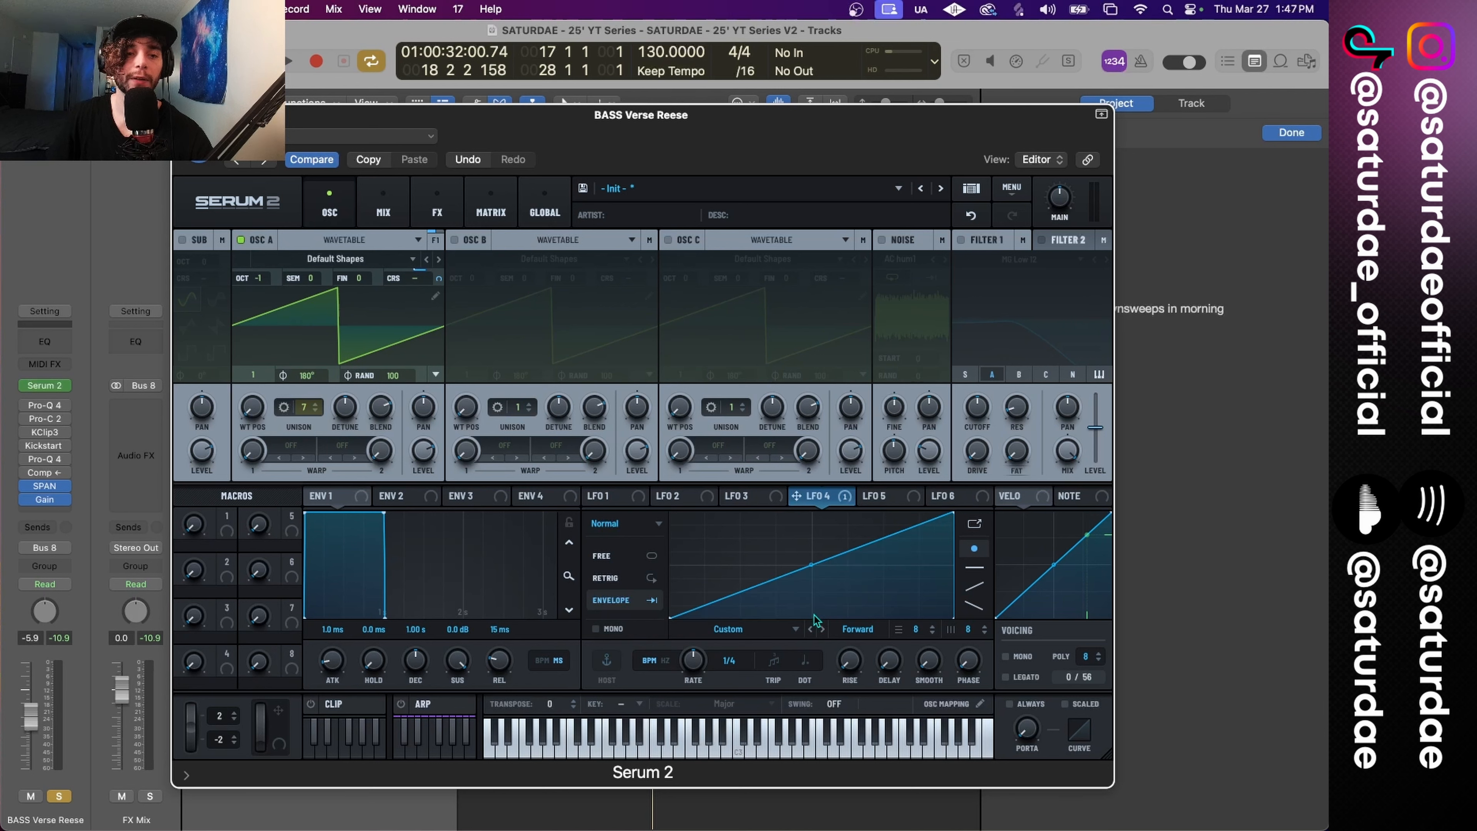
{"action": "left_click_drag", "start_coordinate": [814, 565], "coordinate": [816, 581]}
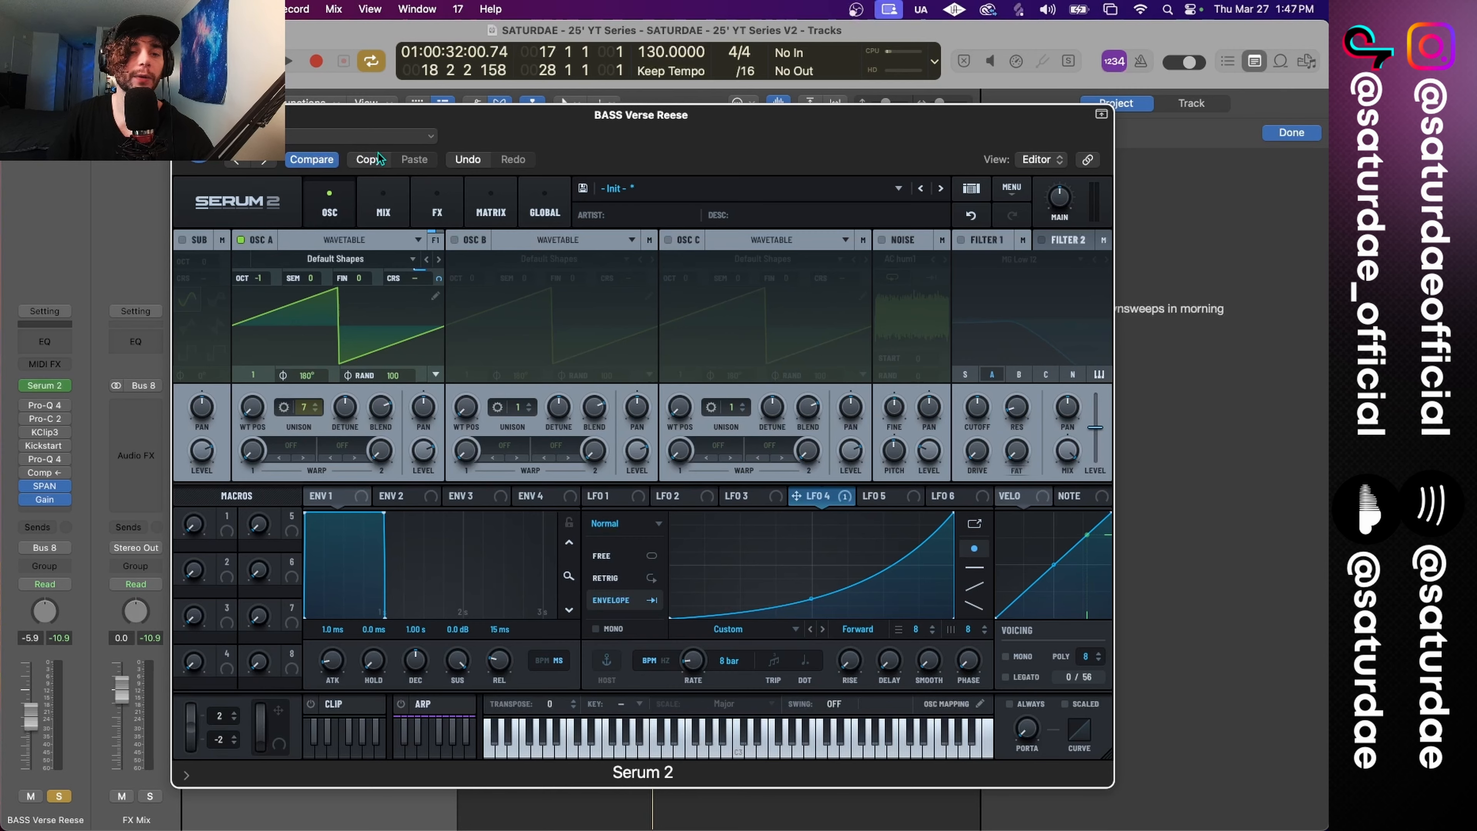
Step: Play the project and solo the BASS Verse Reese track inside the FX Mix group
{"action": "key", "text": "space"}
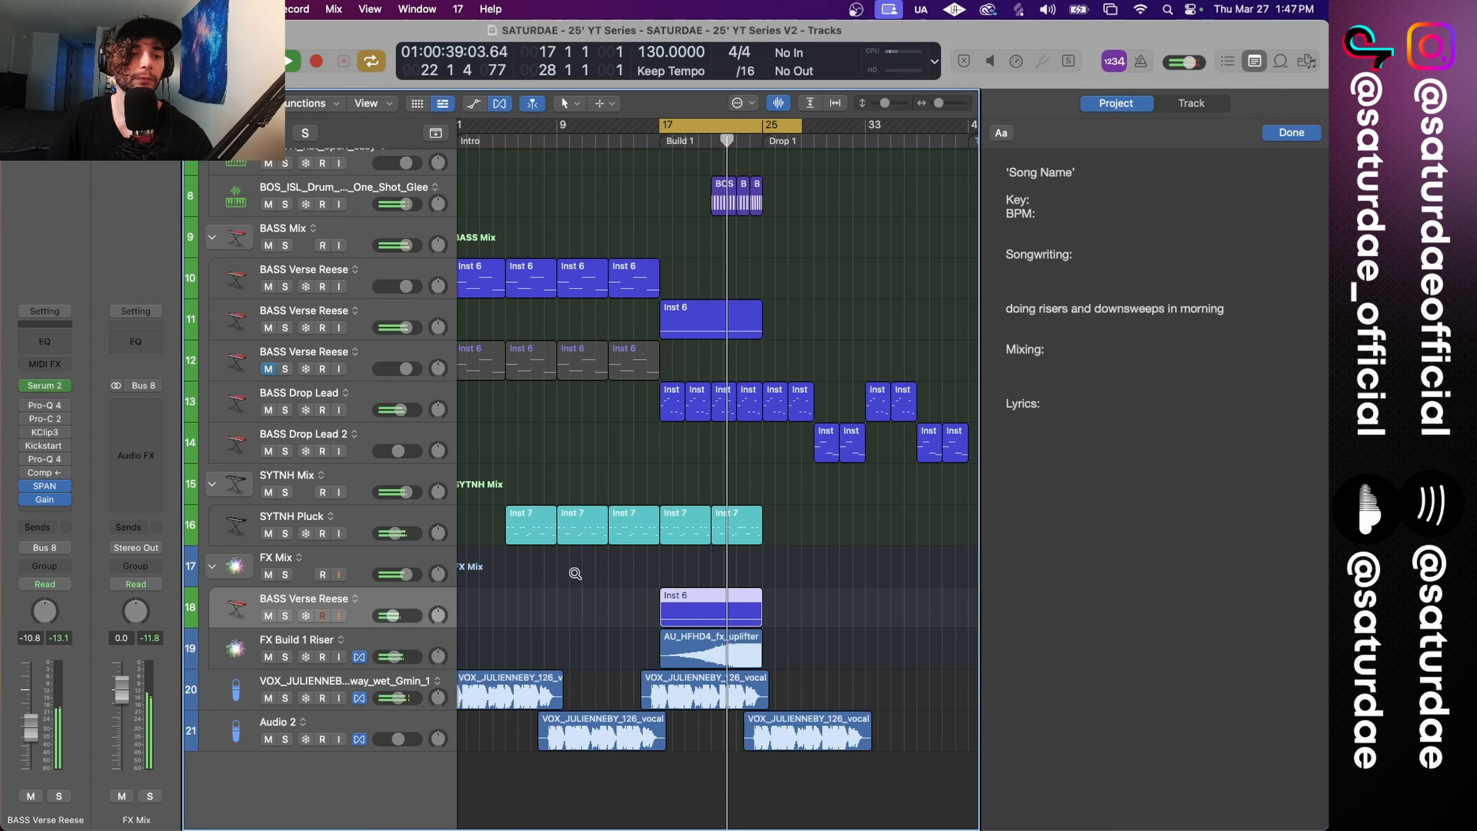
{"action": "key", "text": "super+Down"}
{"action": "key", "text": "super+Down"}
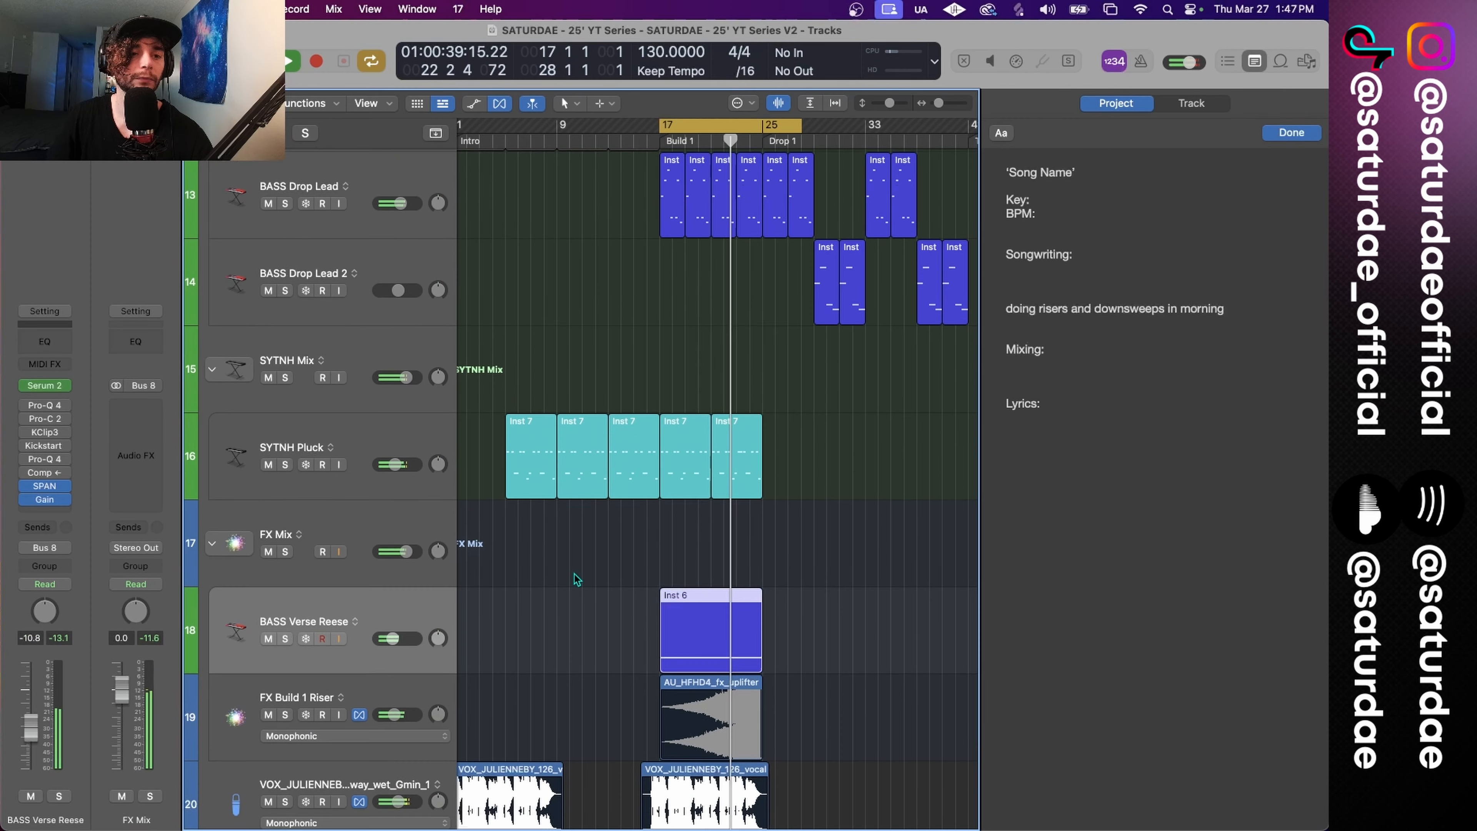
{"action": "key", "text": "super+Down"}
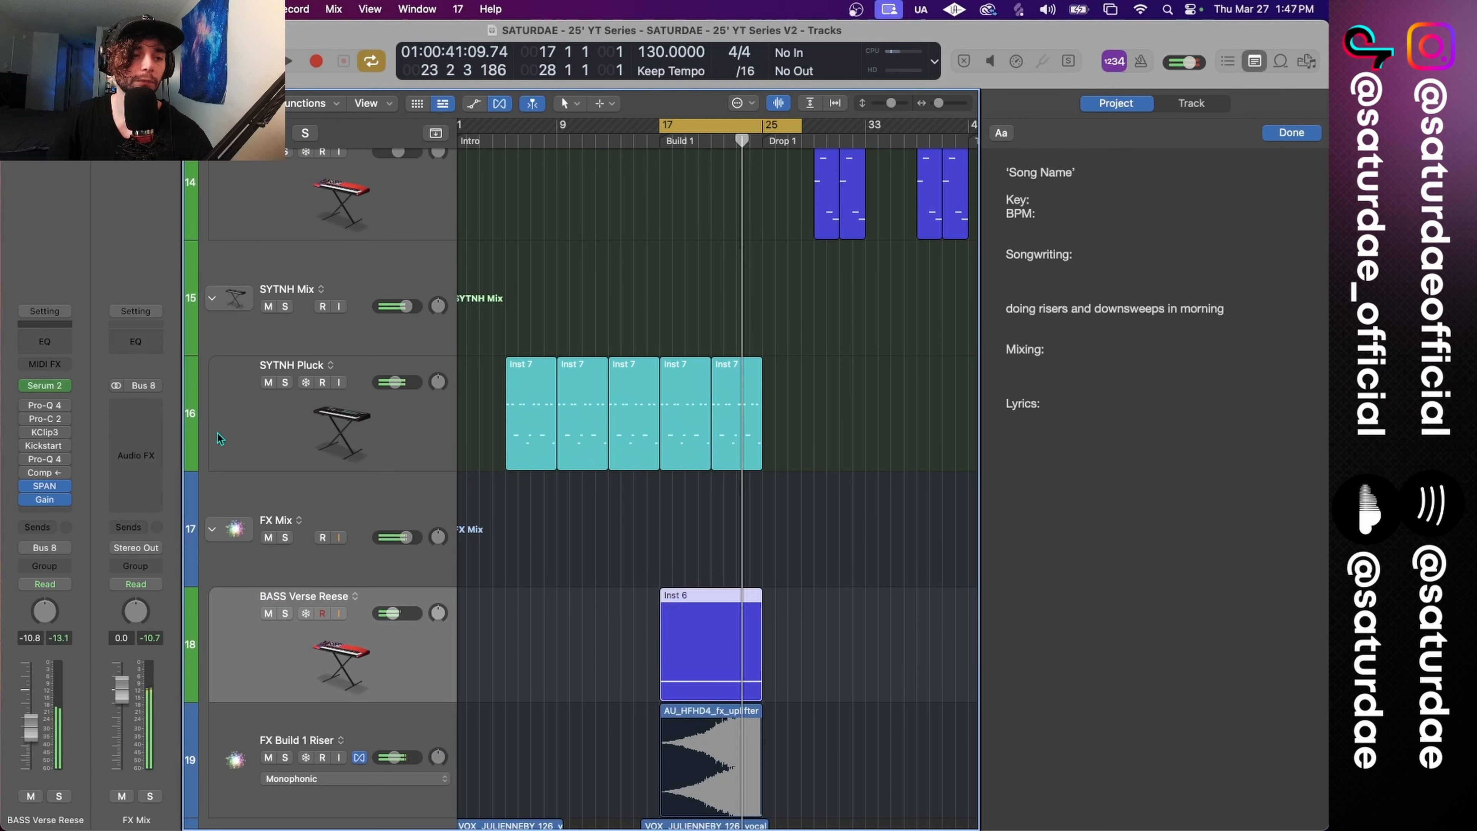
{"action": "key", "text": "s"}
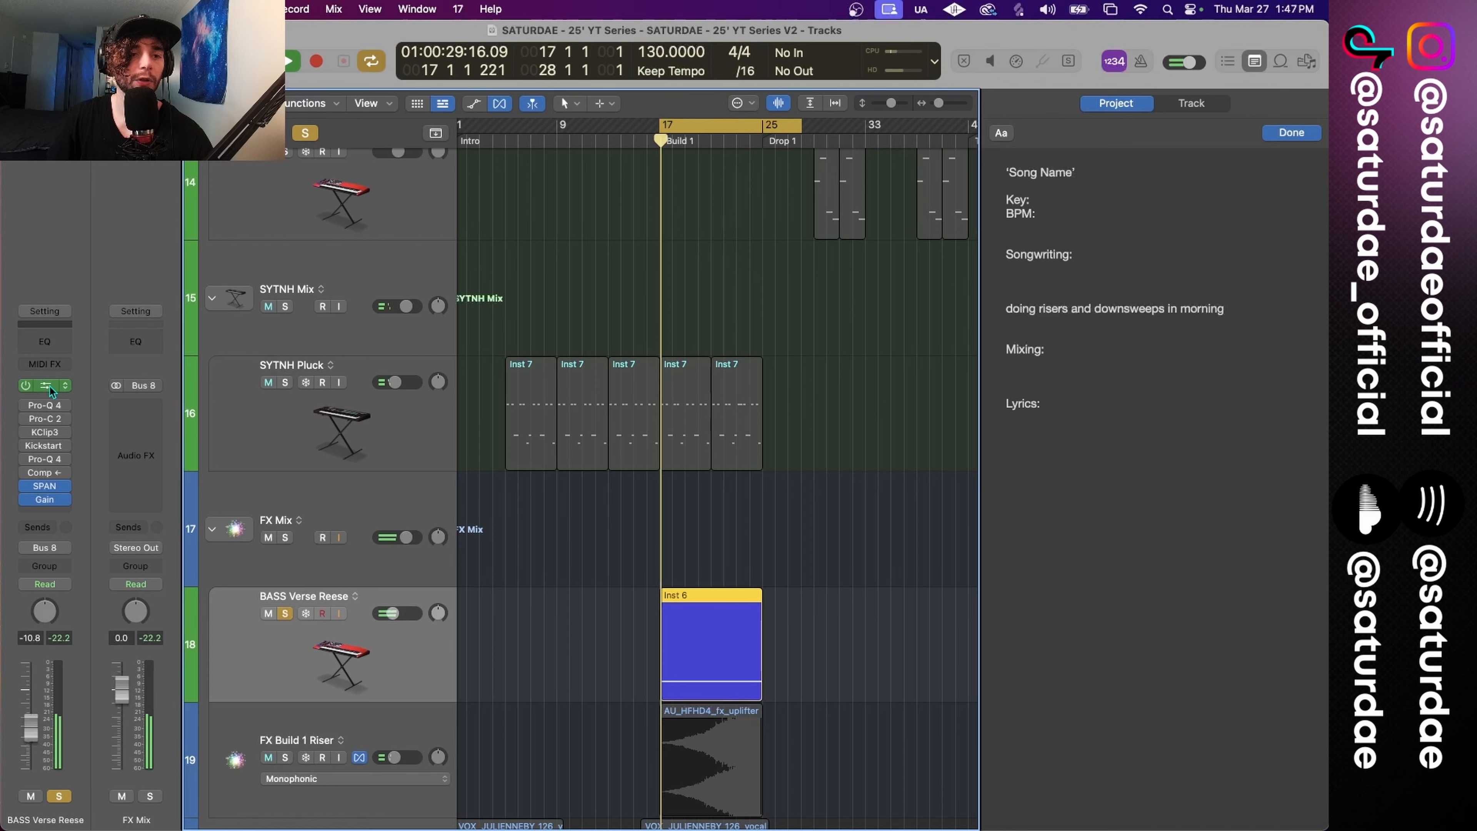
Step: Open the track's Serum 2 synth and inspect its spectrum in SPAN during playback
{"action": "left_click", "coordinate": [48, 385]}
{"action": "left_click", "coordinate": [46, 488]}
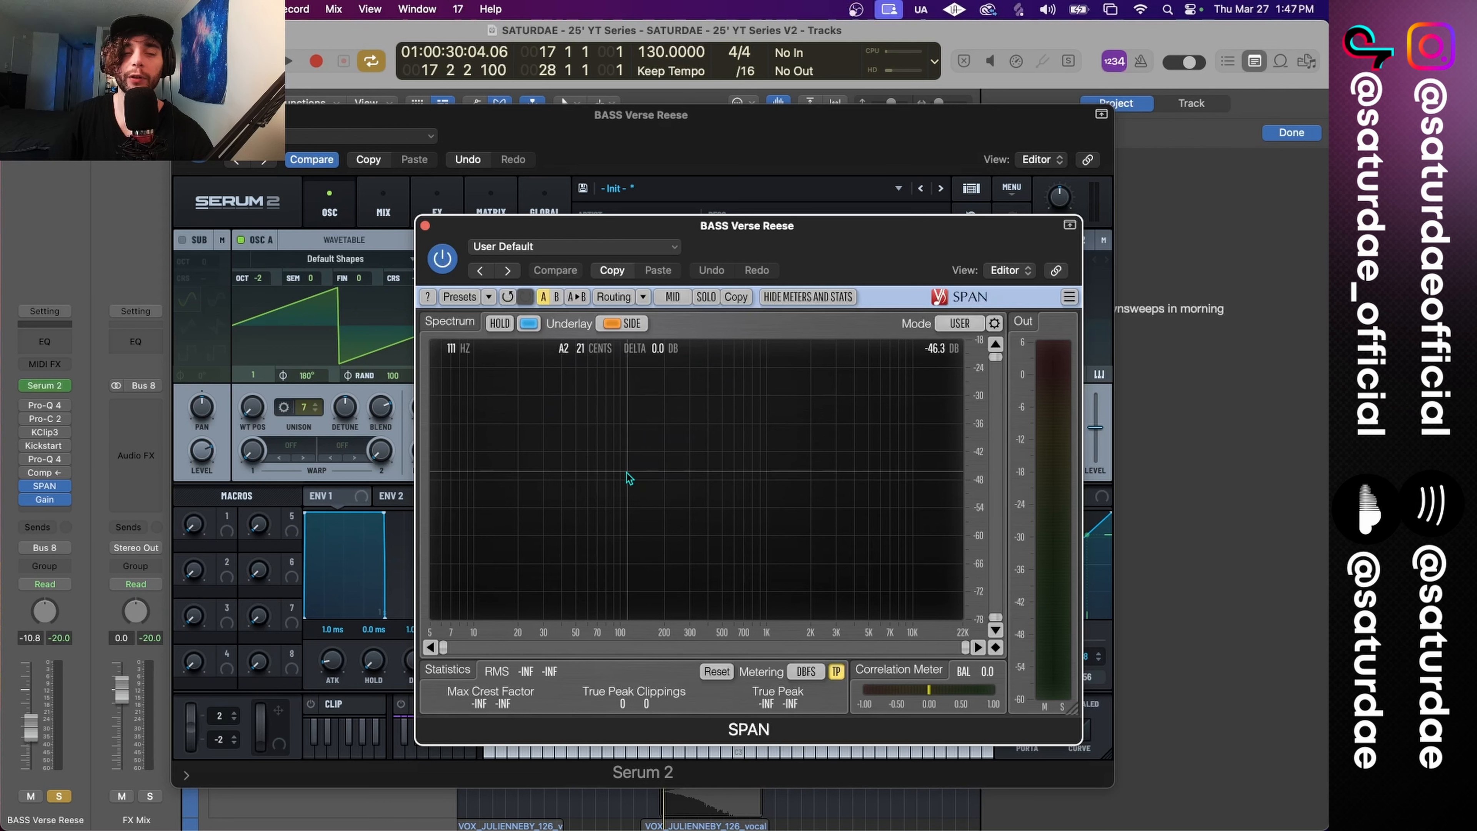
{"action": "key", "text": "space"}
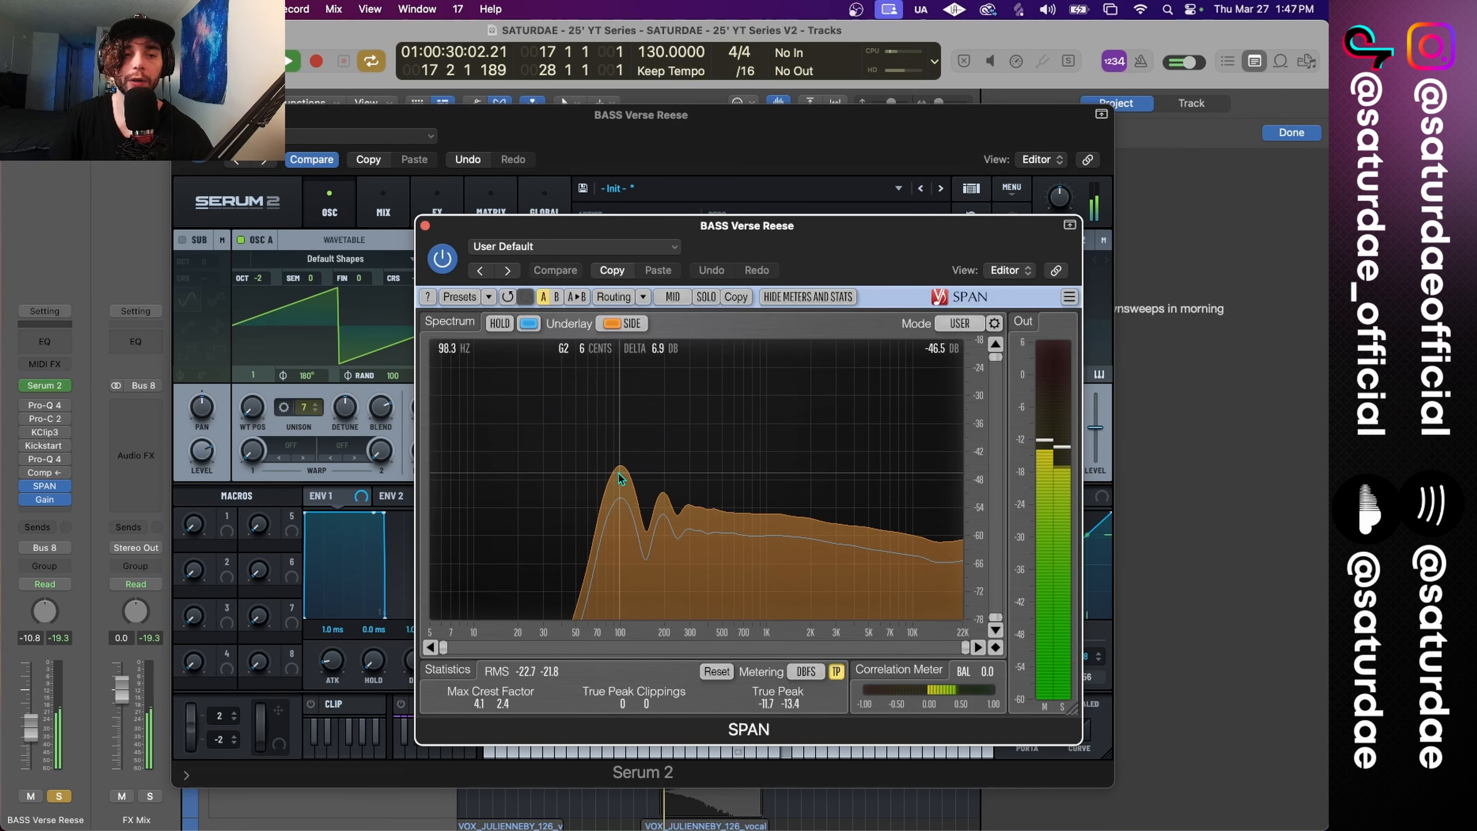
{"action": "key", "text": "space"}
{"action": "left_click", "coordinate": [425, 225]}
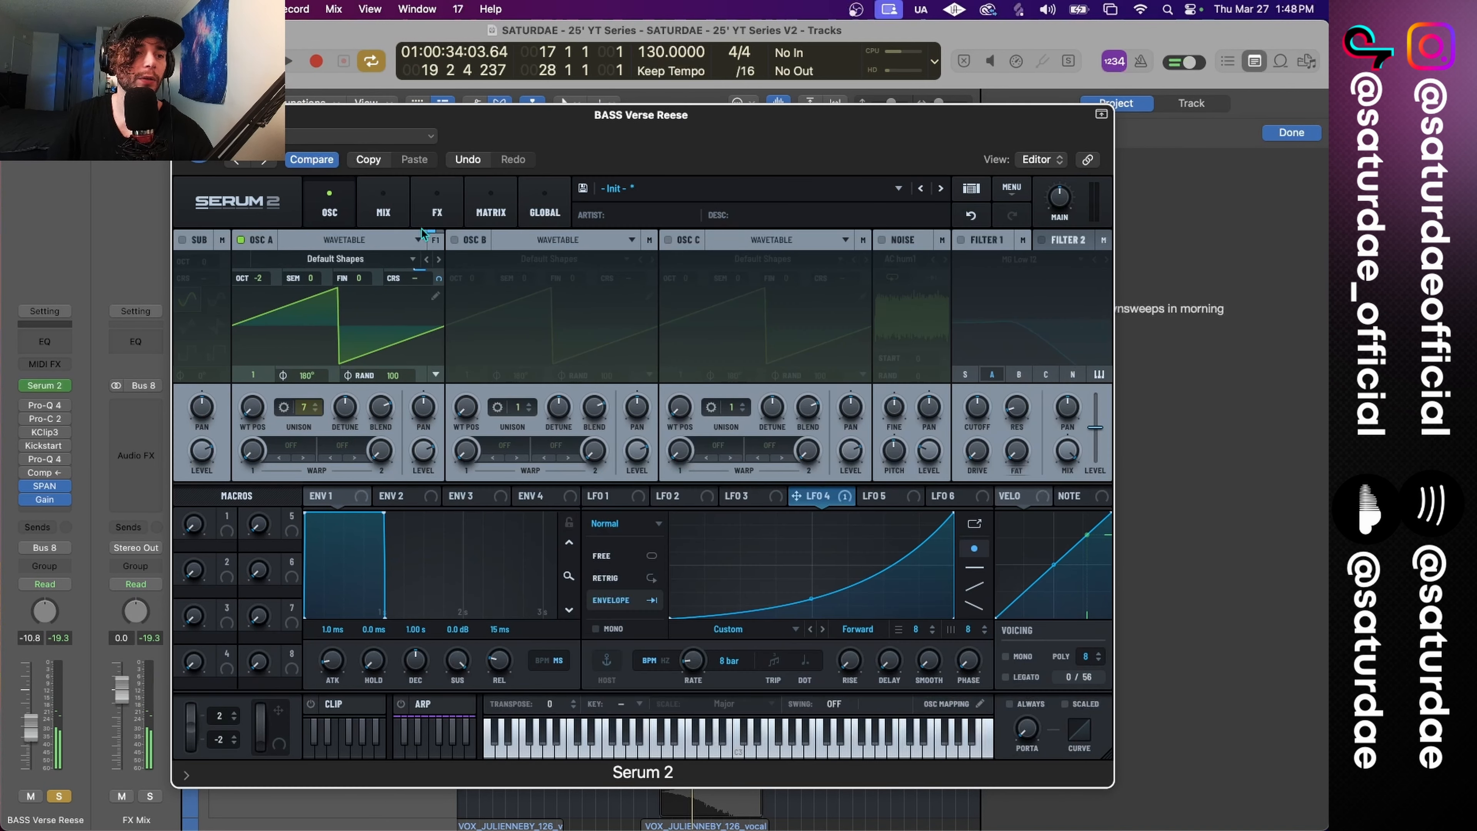
Step: Set Osc A's first warp to the HPF filter at about 28% and check the result in SPAN during playback
{"action": "left_click", "coordinate": [288, 450]}
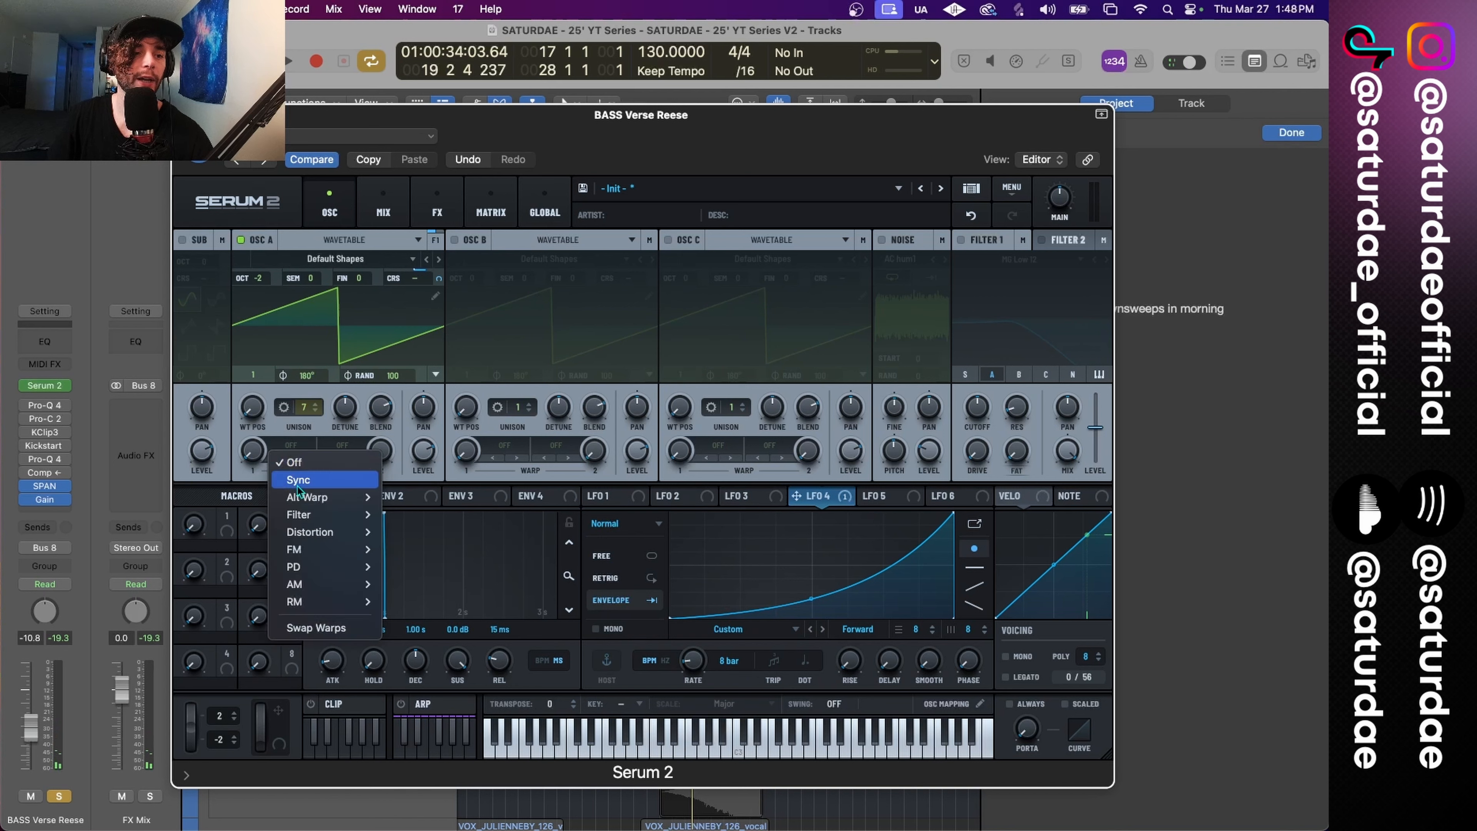
{"action": "mouse_move", "coordinate": [303, 517]}
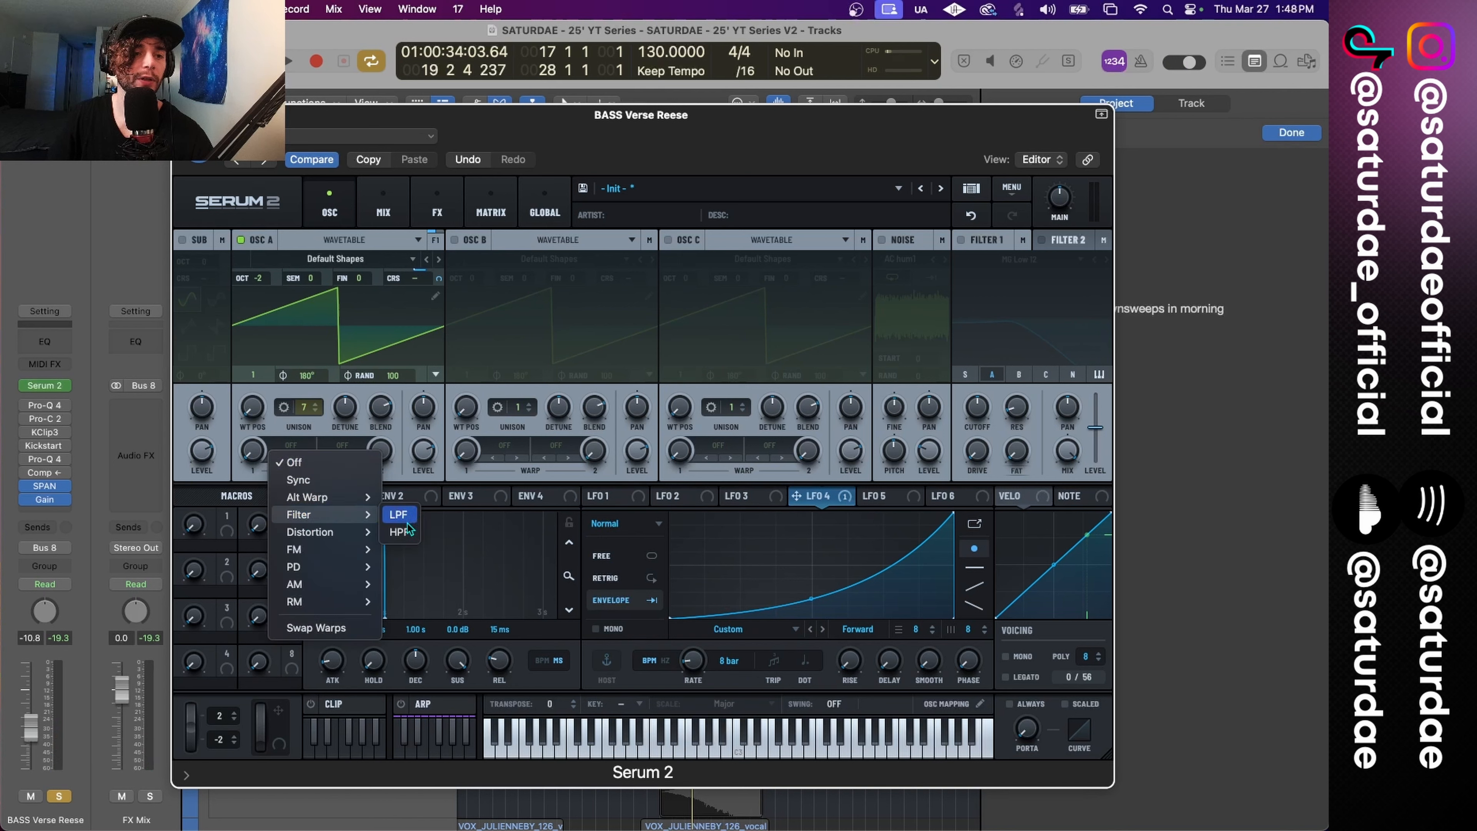
{"action": "left_click", "coordinate": [399, 532]}
{"action": "left_click_drag", "start_coordinate": [262, 453], "coordinate": [266, 409]}
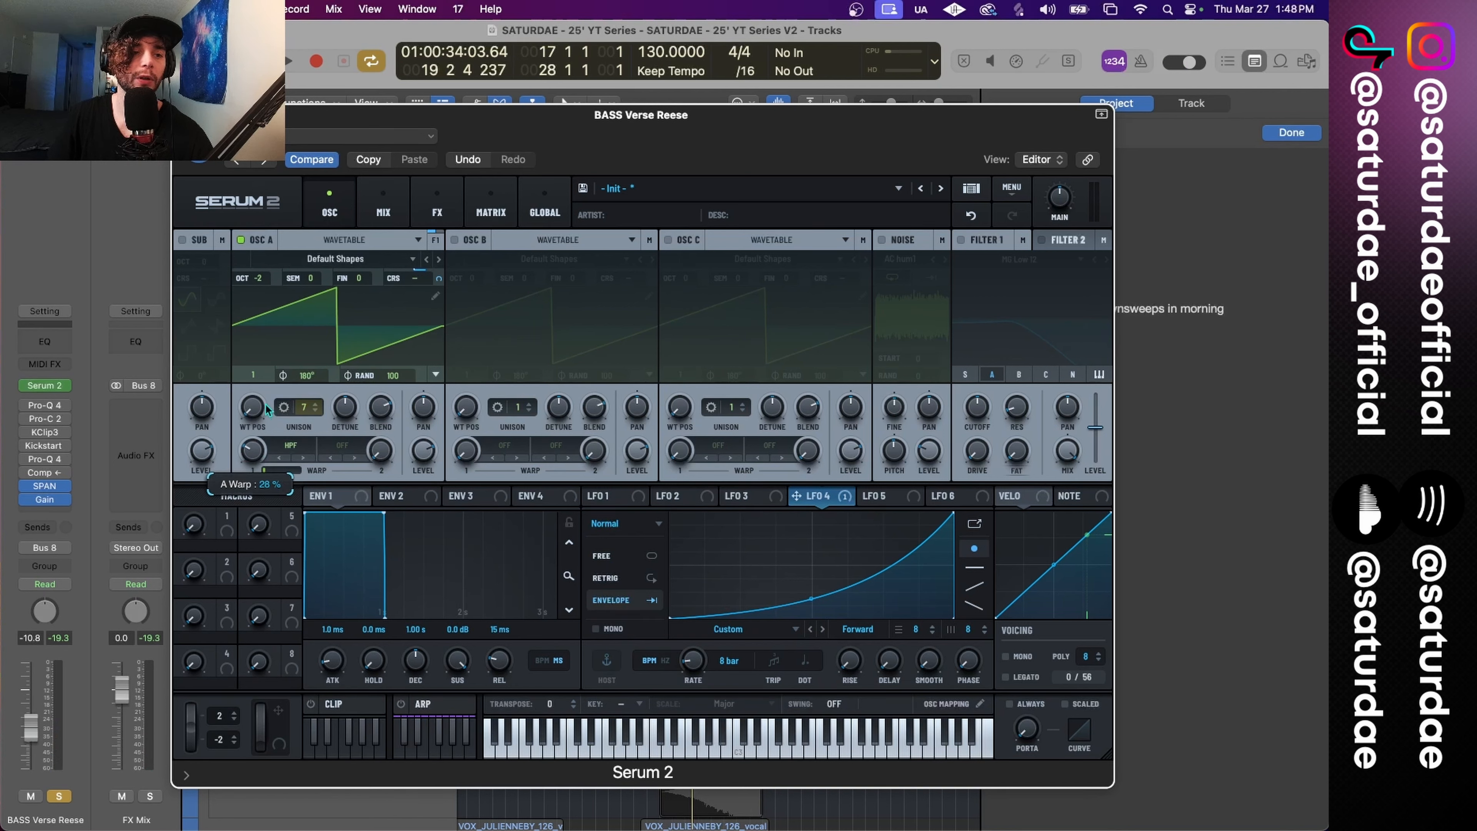
{"action": "key", "text": "space"}
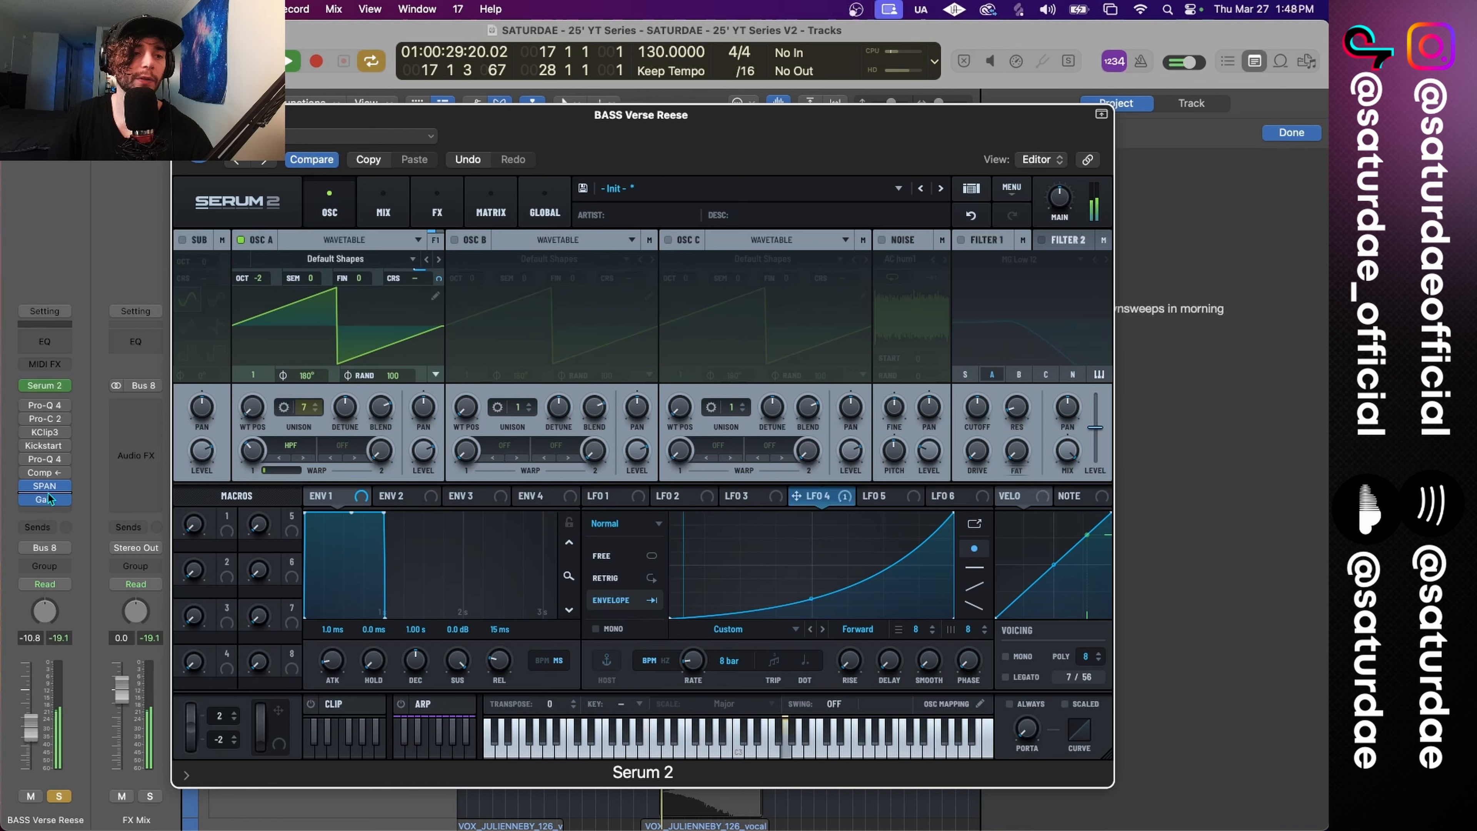
{"action": "left_click", "coordinate": [49, 488]}
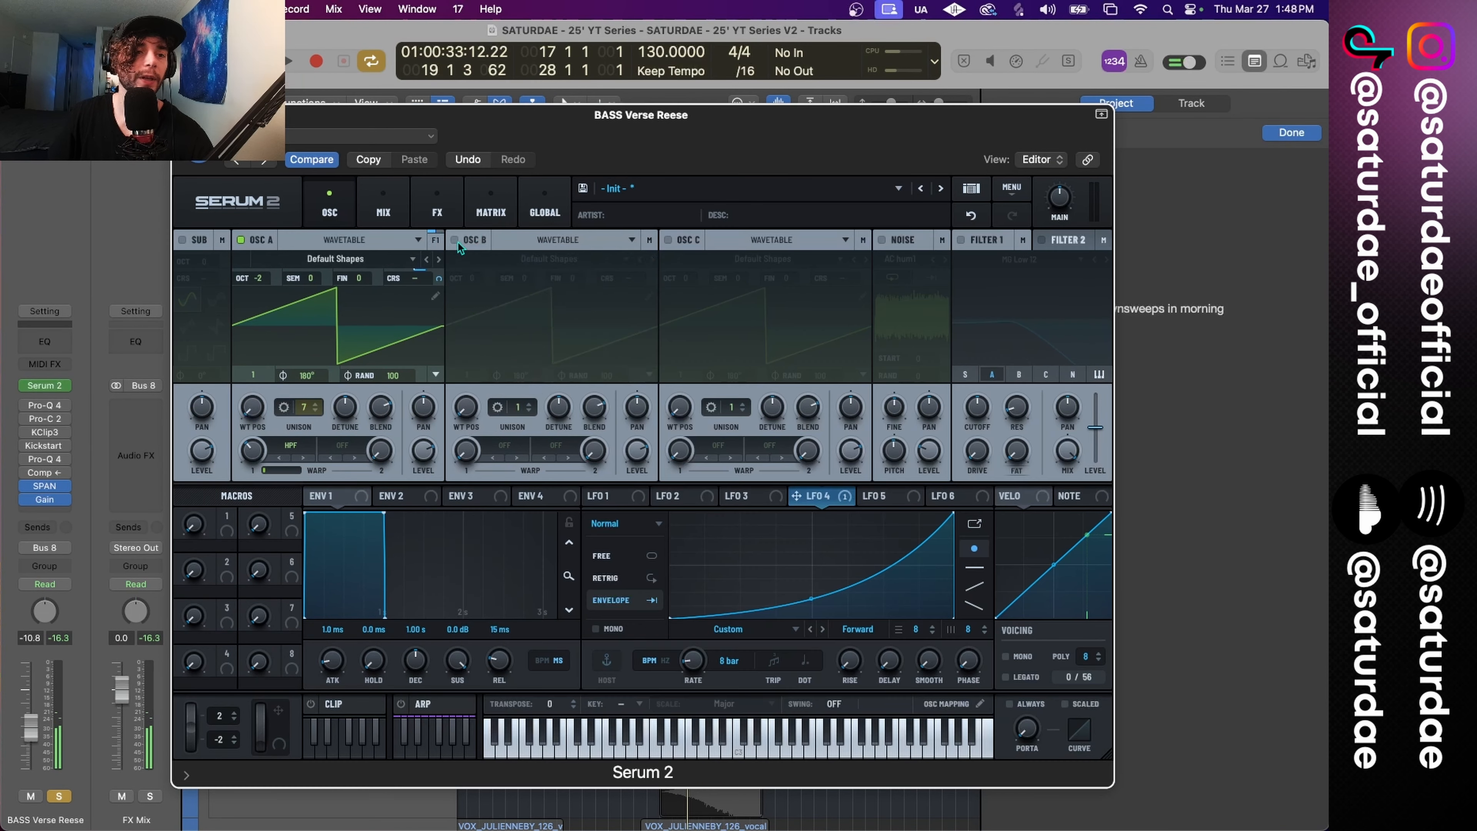
{"action": "left_click", "coordinate": [426, 225]}
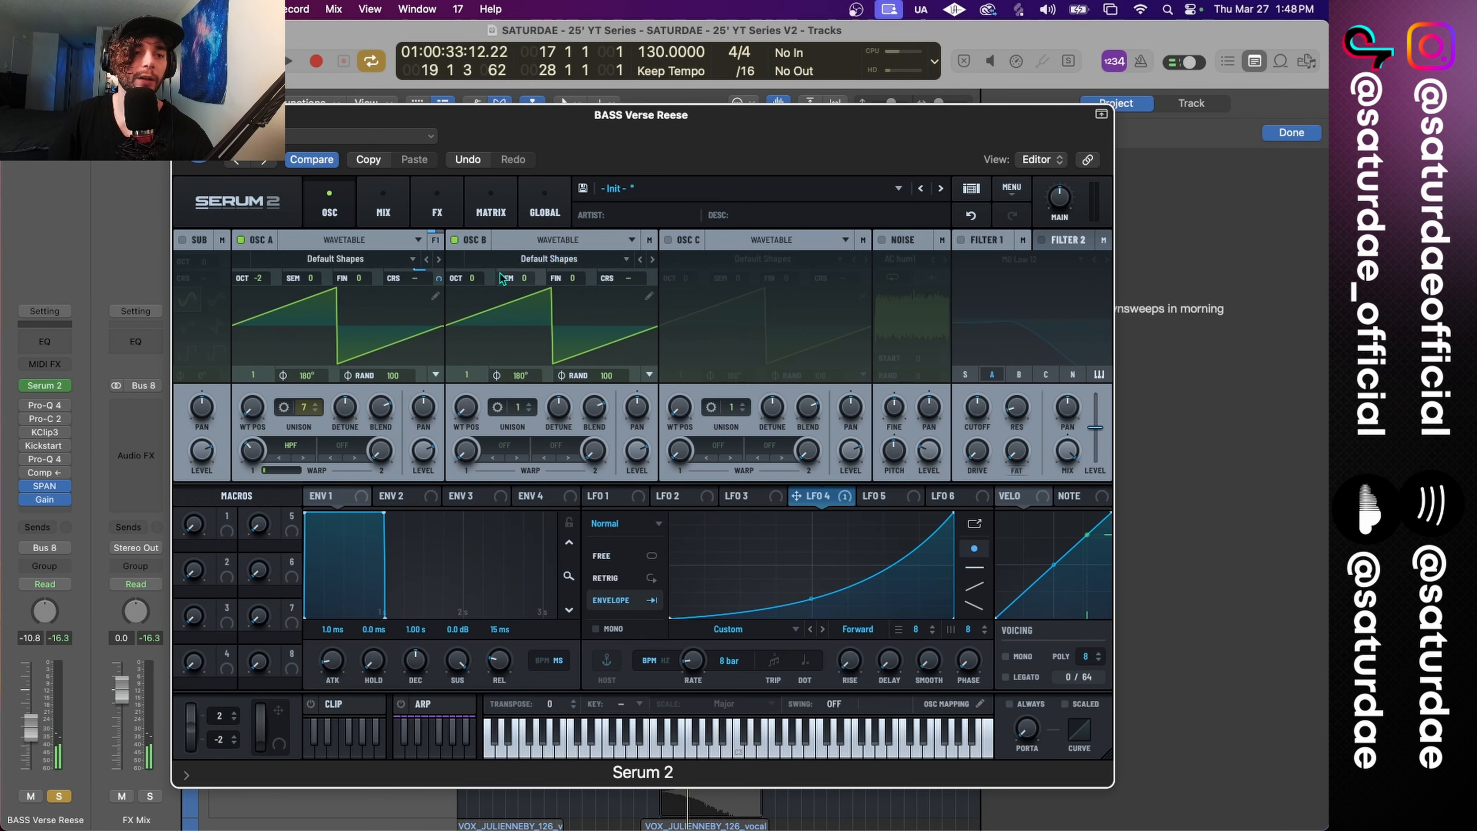
Step: Load the No Fundamental Saw wavetable into Osc B
{"action": "left_click", "coordinate": [570, 265]}
{"action": "mouse_move", "coordinate": [578, 320]}
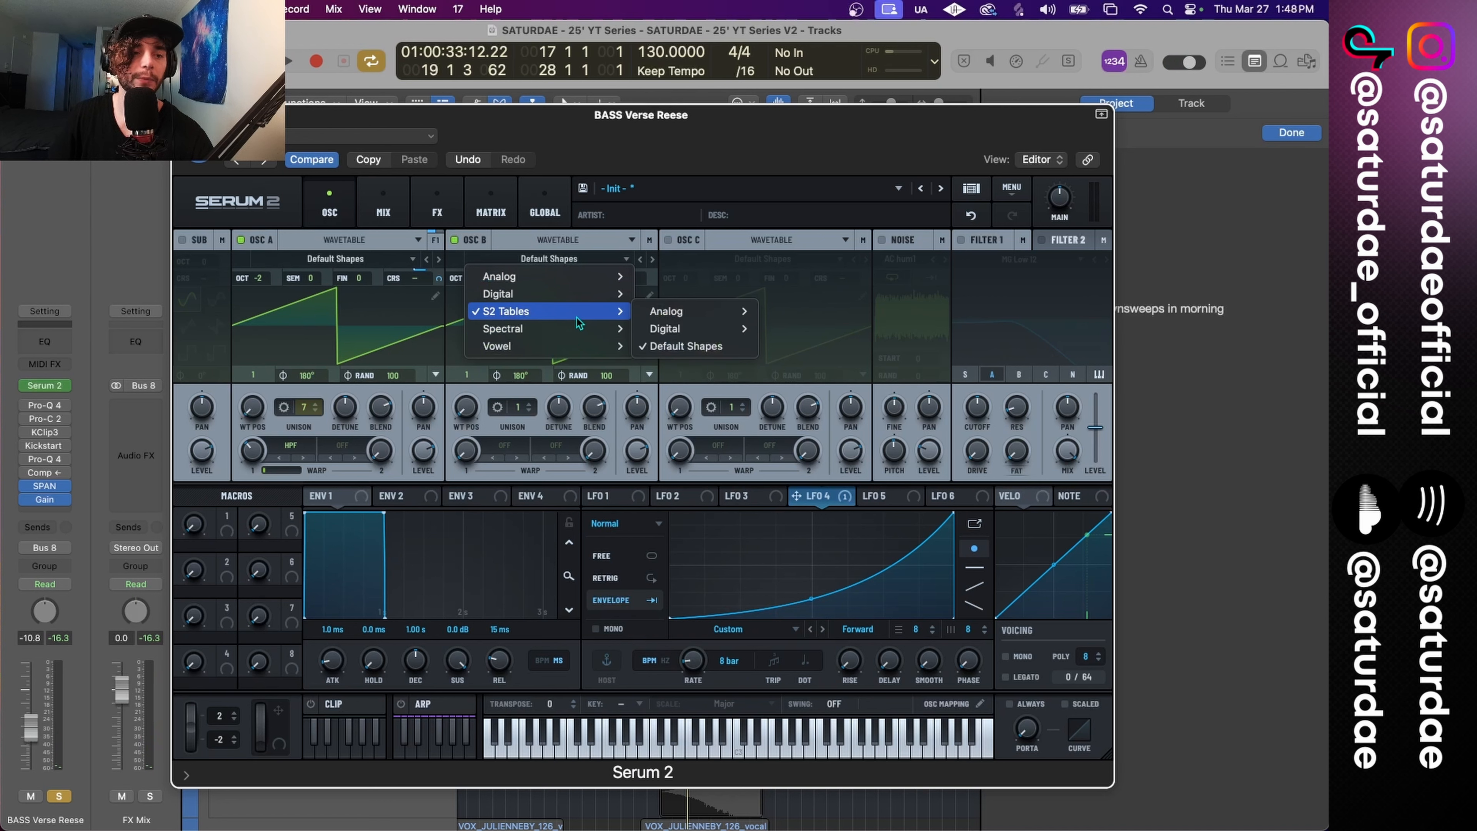
{"action": "mouse_move", "coordinate": [678, 329]}
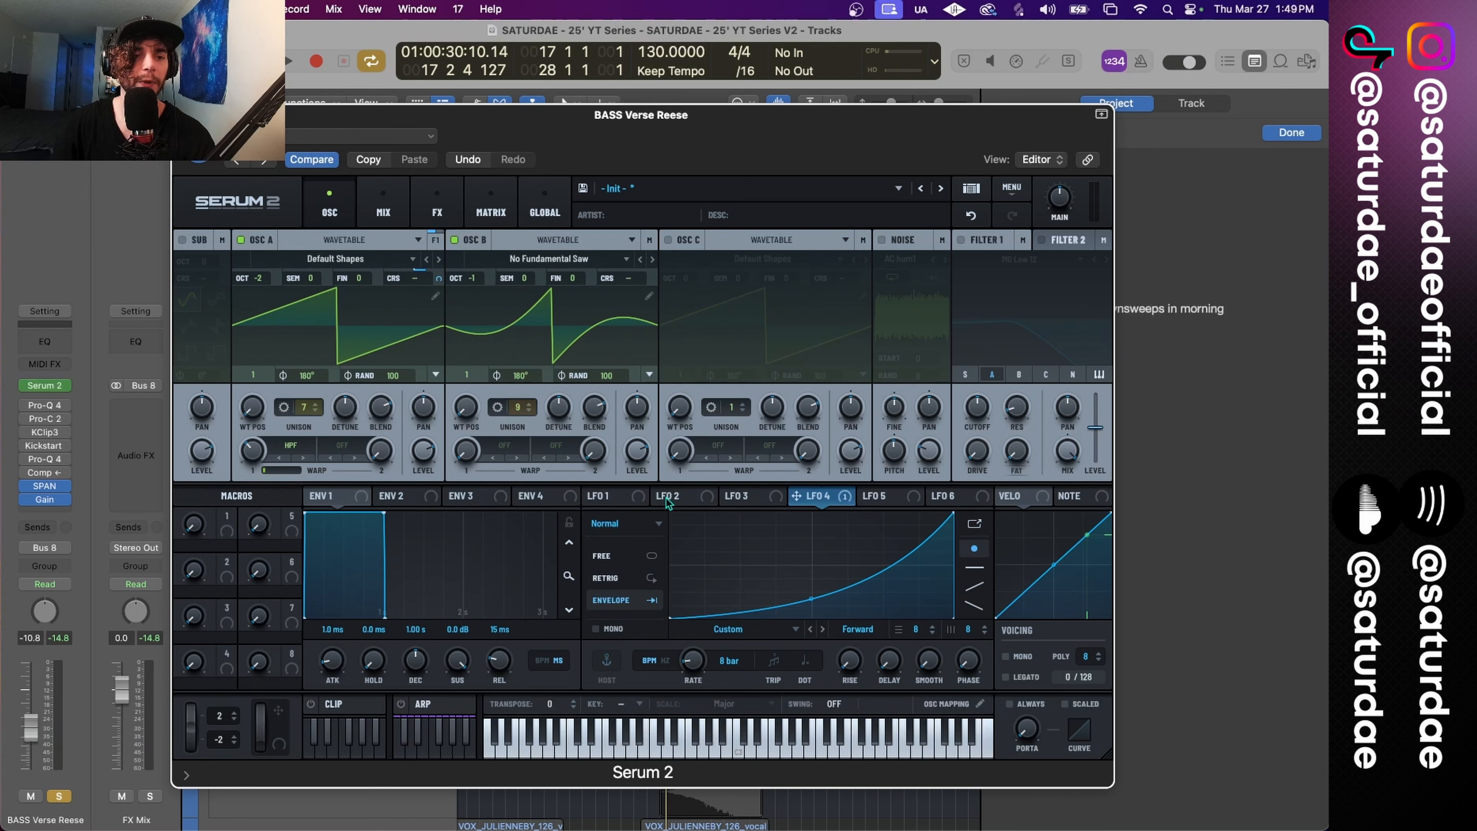
Step: Modulate Osc B's level with LFO 2, audition it, and assign LFO 4 to Osc B's coarse pitch
{"action": "left_click", "coordinate": [685, 499]}
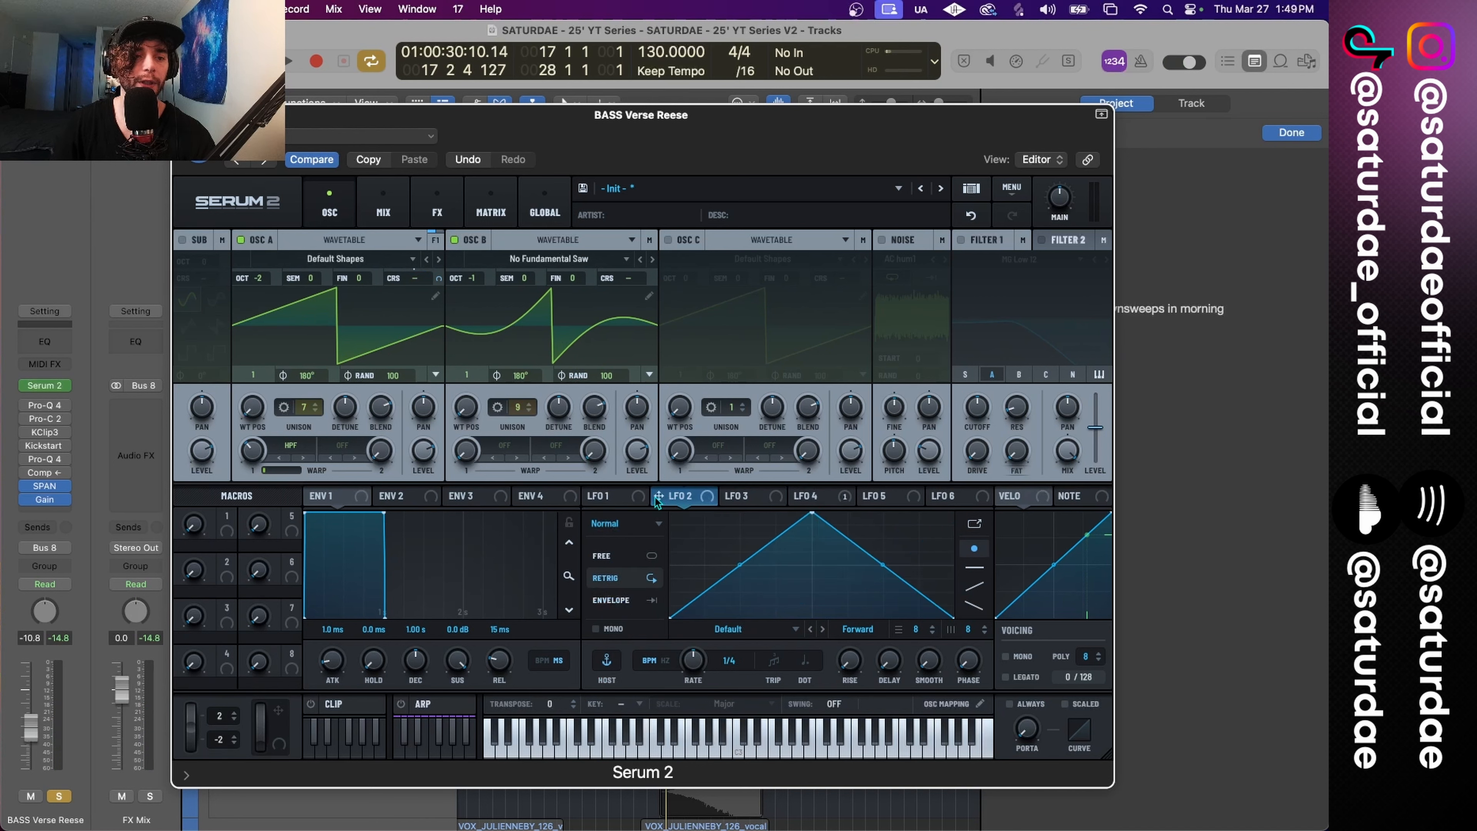
{"action": "left_click_drag", "start_coordinate": [642, 458], "coordinate": [681, 684]}
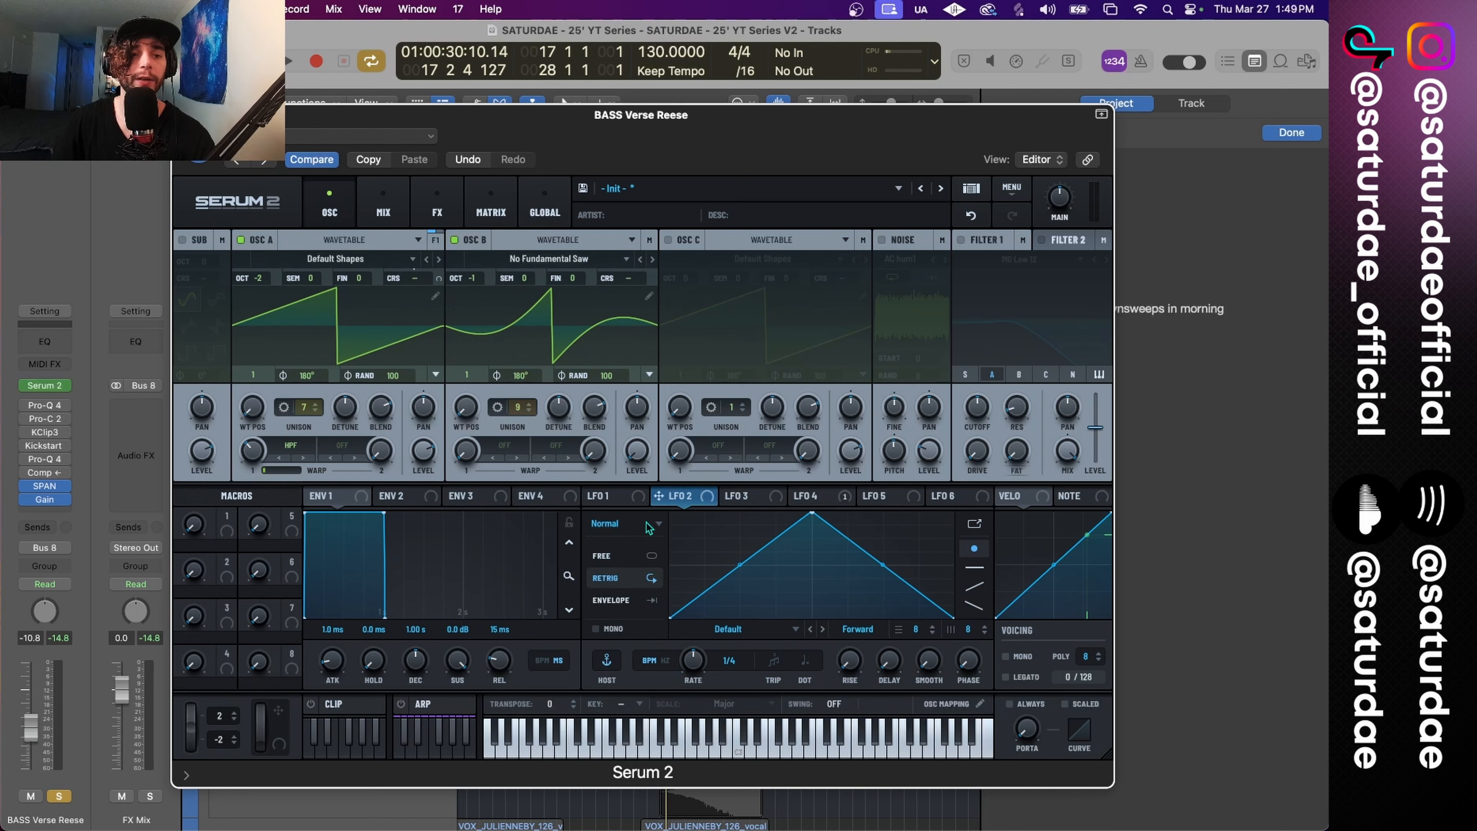
{"action": "left_click_drag", "start_coordinate": [656, 499], "coordinate": [637, 452]}
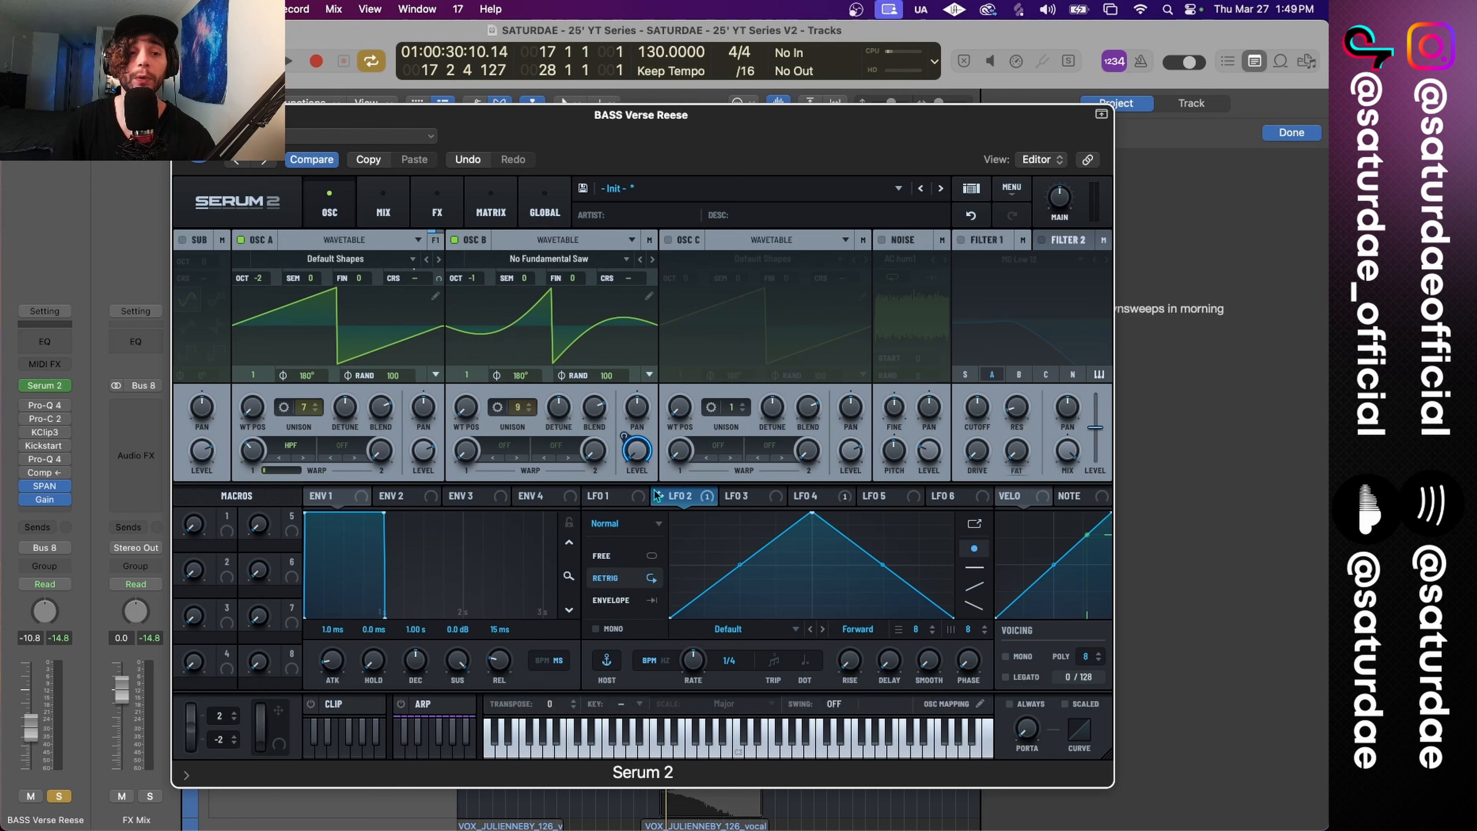
{"action": "mouse_move", "coordinate": [633, 470]}
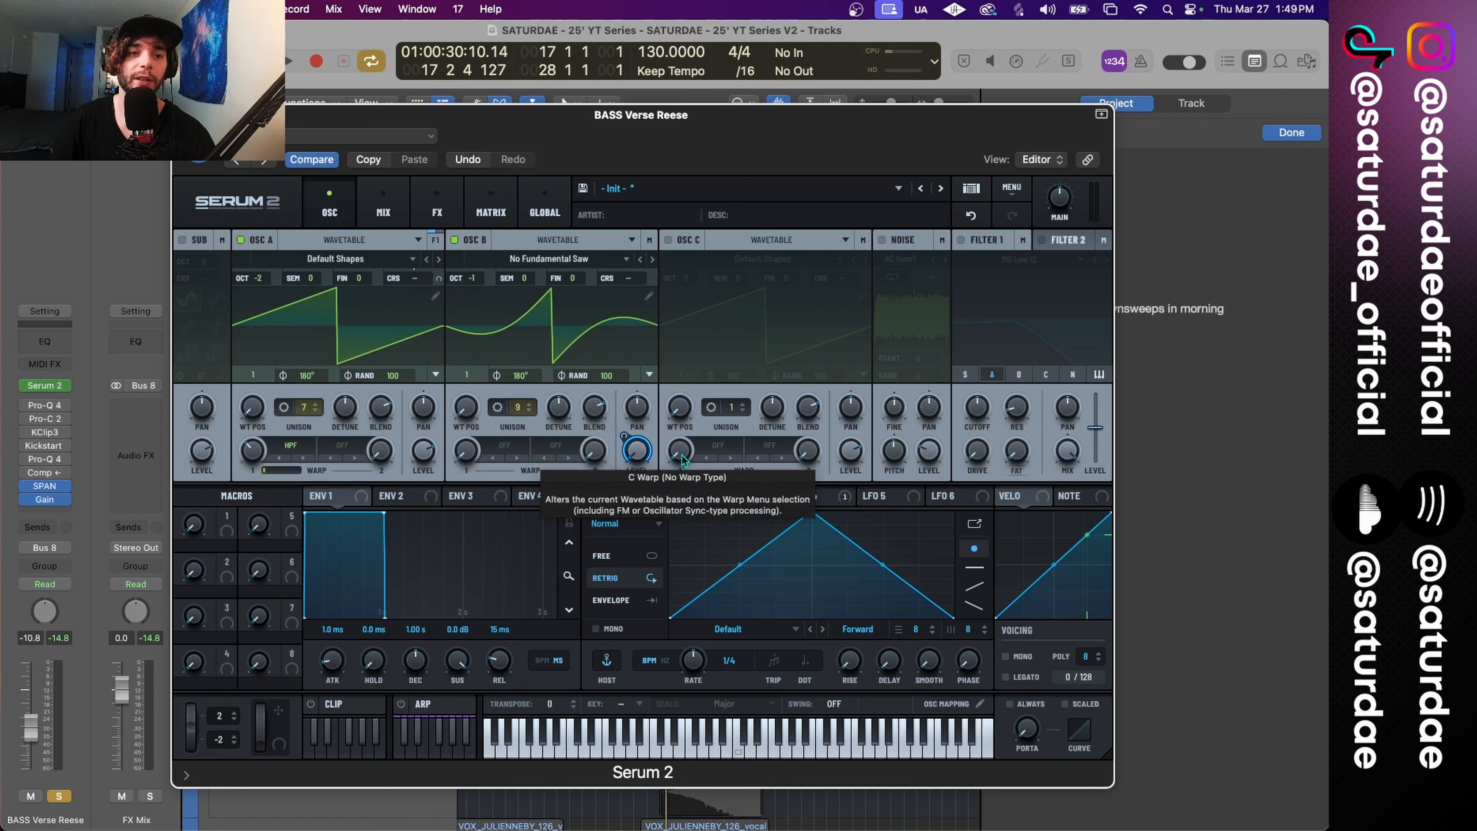
{"action": "key", "text": "space"}
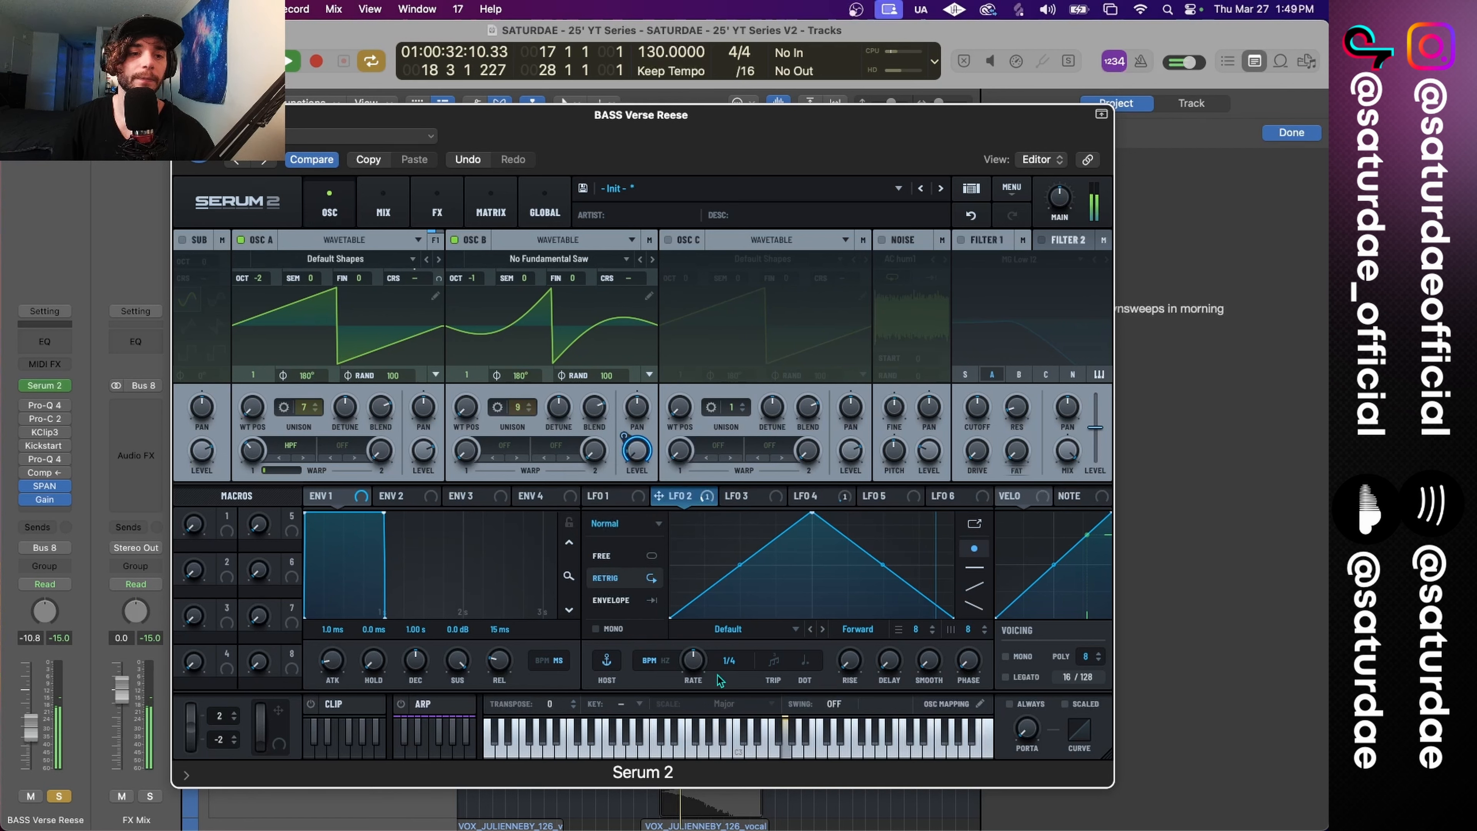
{"action": "key", "text": "space"}
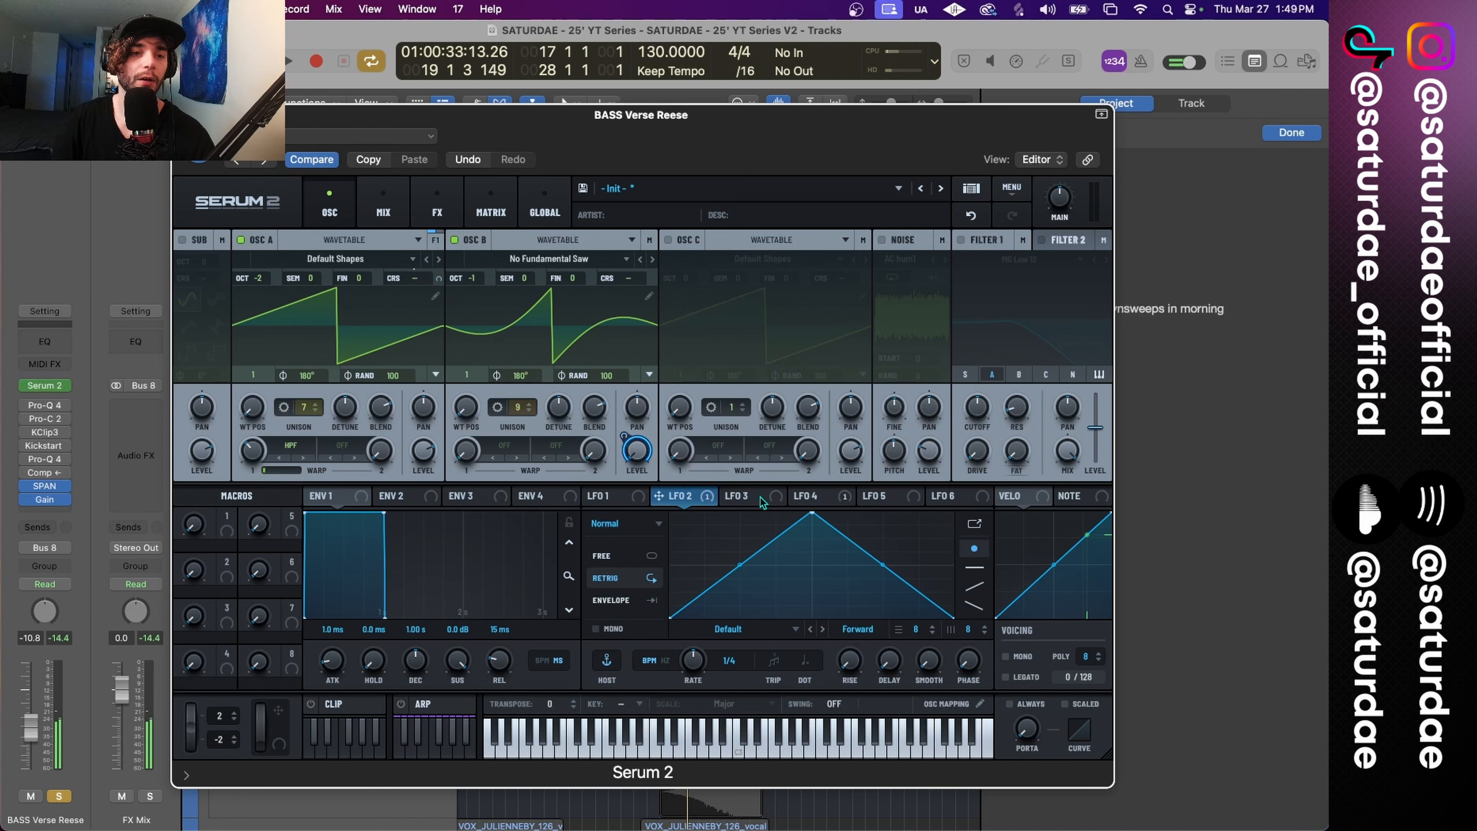
{"action": "left_click", "coordinate": [806, 496]}
{"action": "left_click_drag", "start_coordinate": [795, 497], "coordinate": [631, 278]}
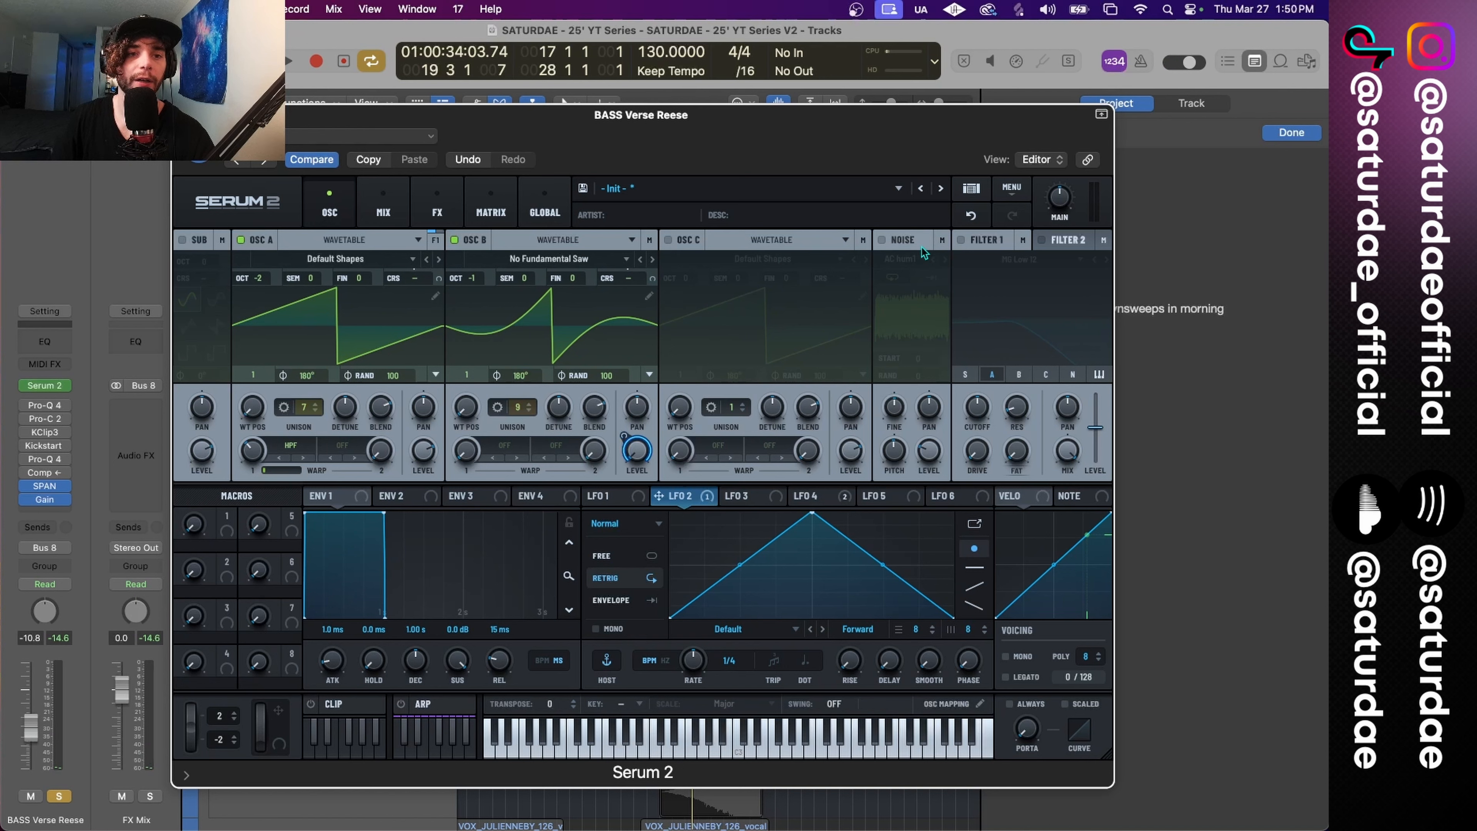
Step: Enable Filter 1 for Osc A and Osc B as MG Low 18, with the cutoff at about 204 Hz
{"action": "left_click", "coordinate": [960, 240]}
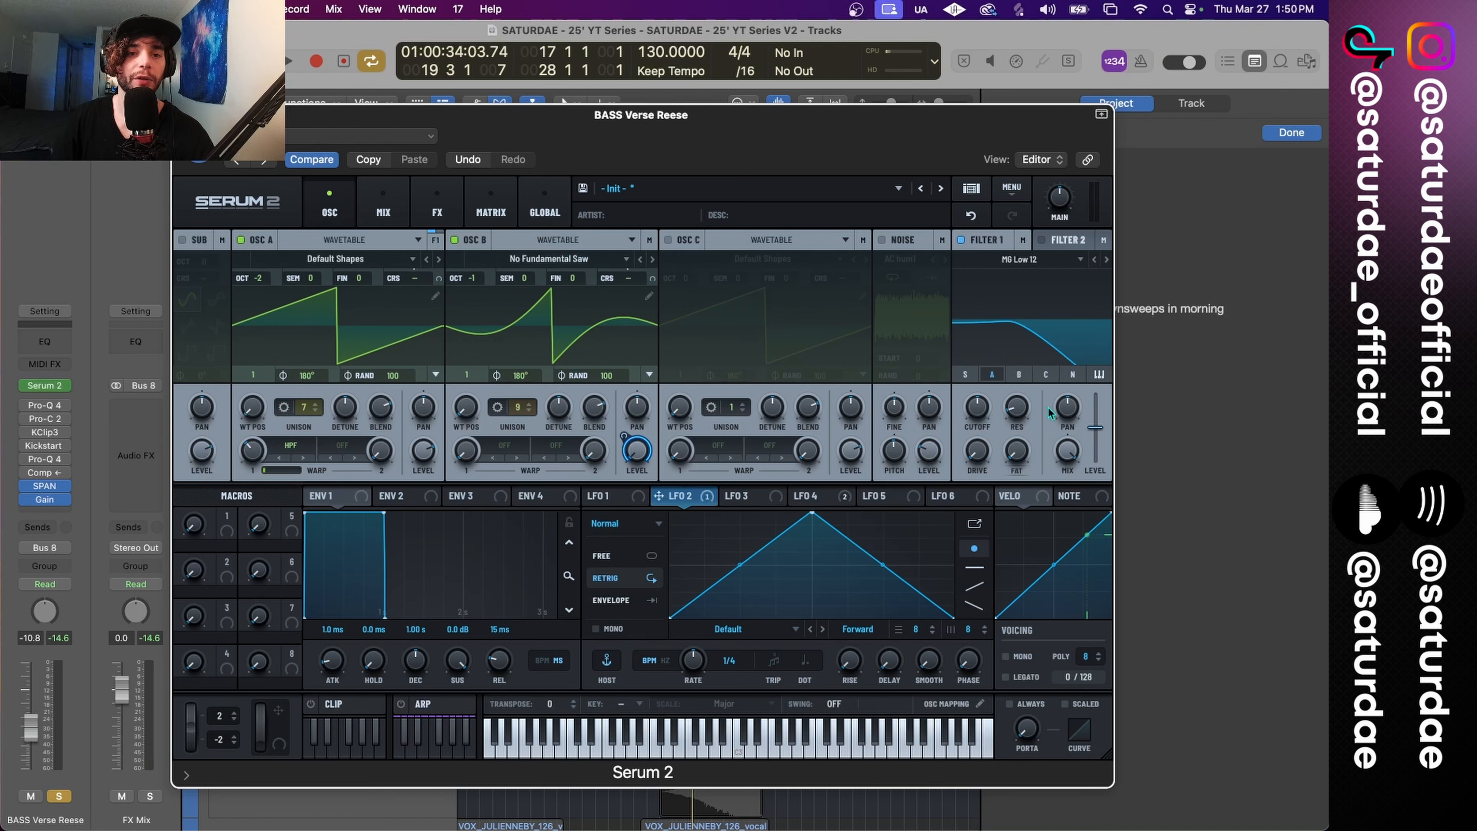
{"action": "left_click", "coordinate": [989, 375]}
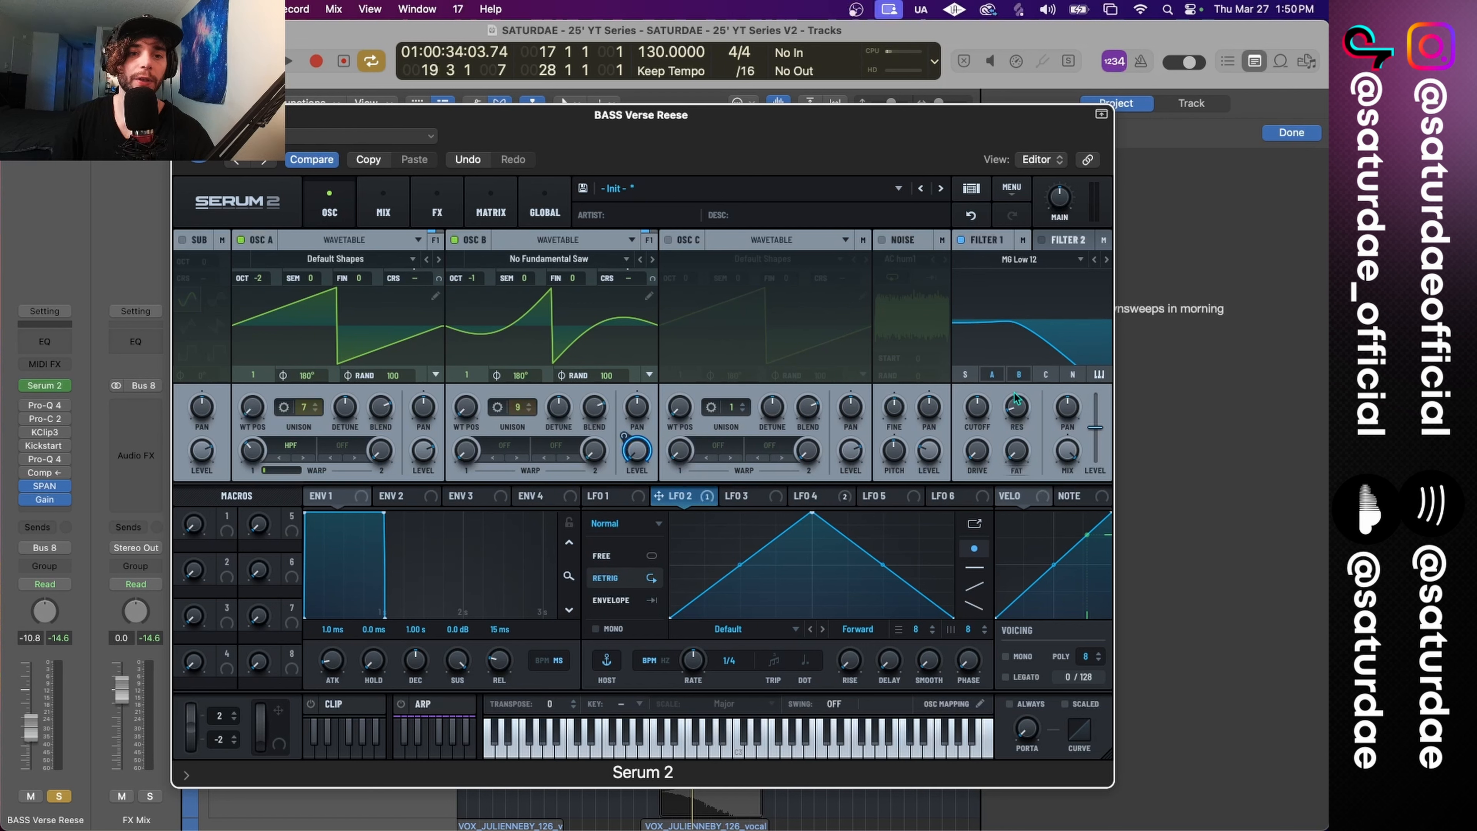
{"action": "left_click", "coordinate": [1018, 375]}
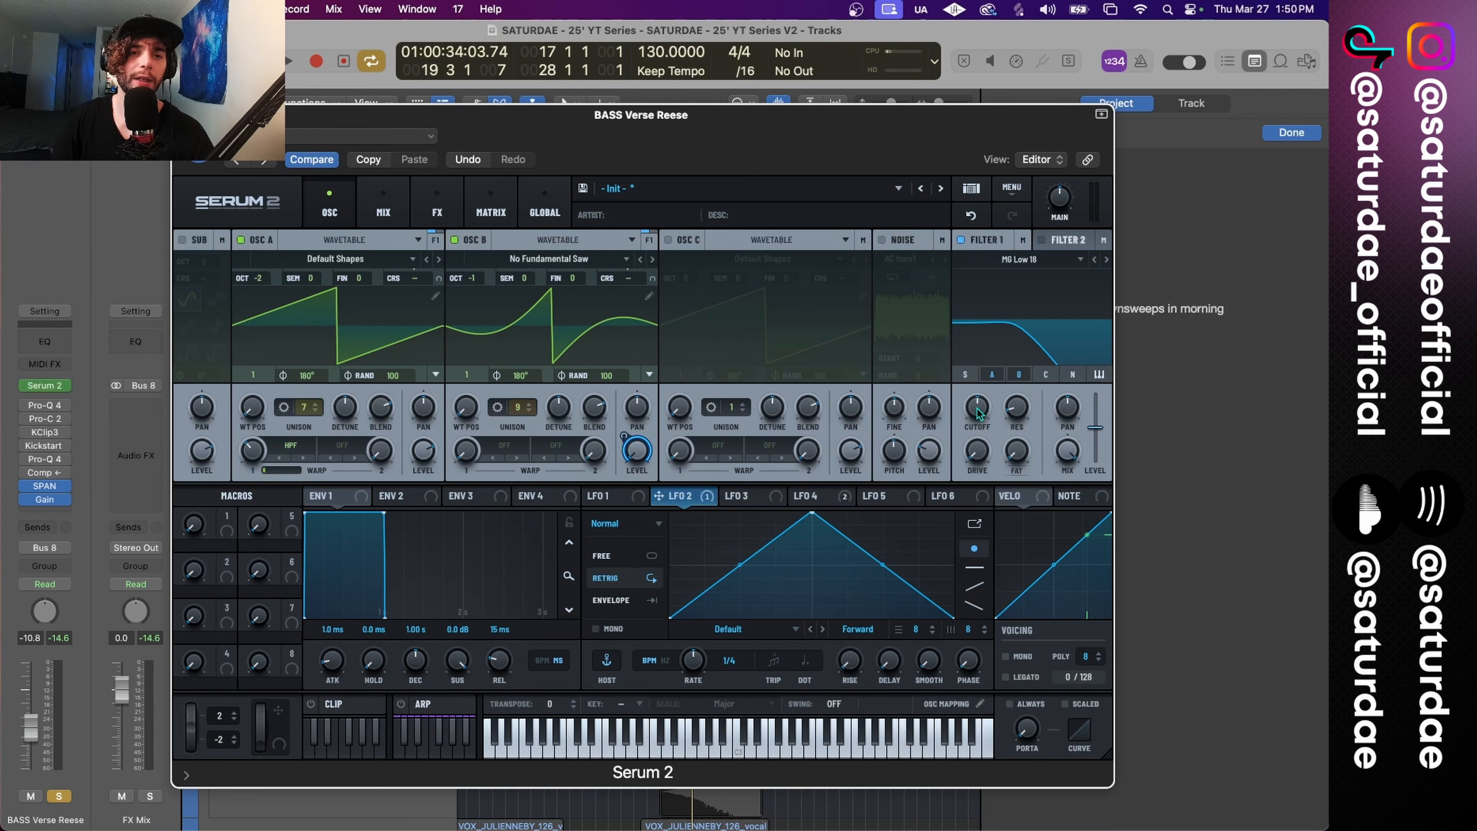
{"action": "left_click_drag", "start_coordinate": [978, 414], "coordinate": [979, 424]}
{"action": "mouse_move", "coordinate": [977, 413]}
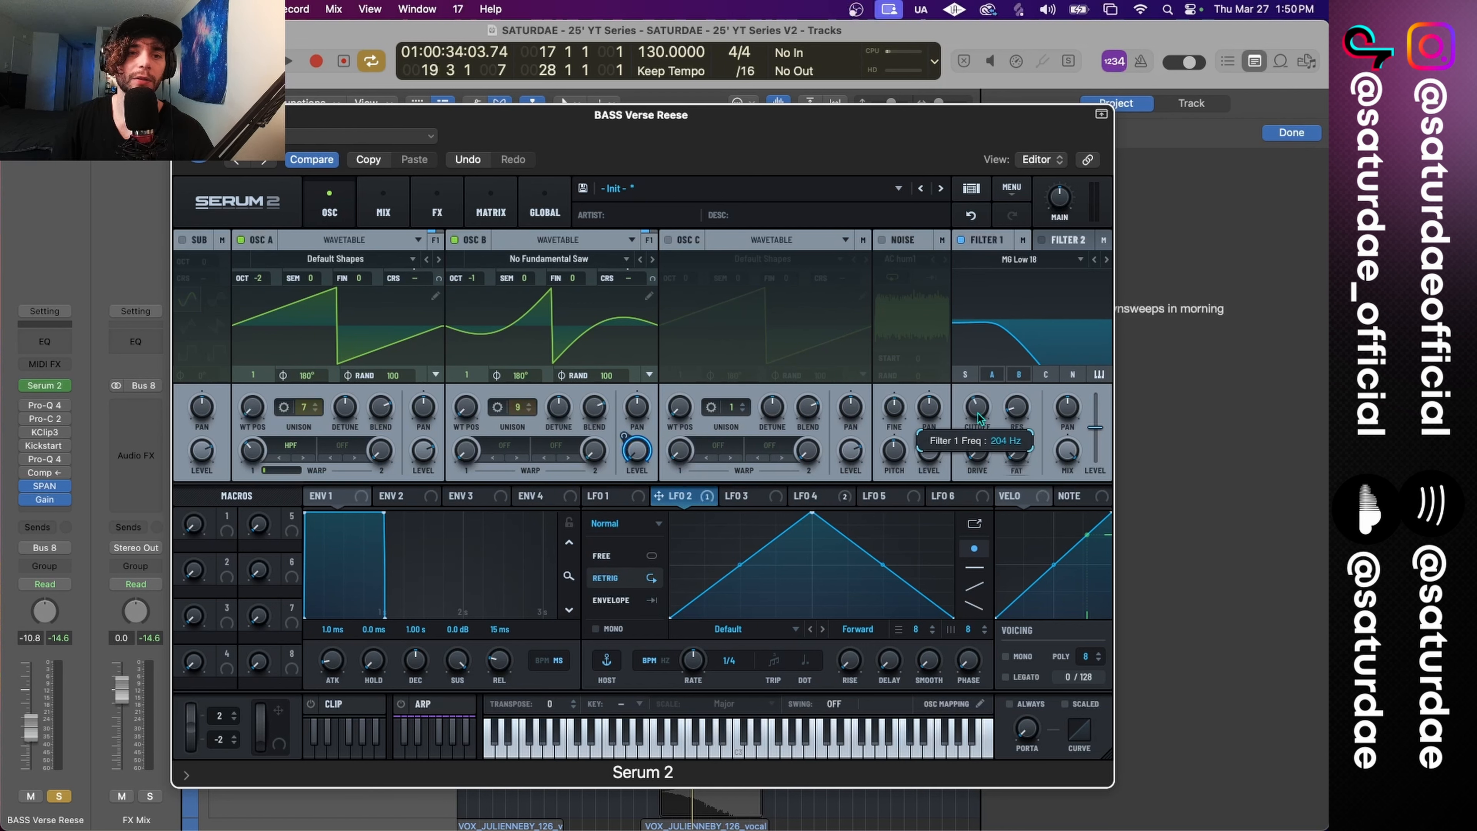
Step: Assign LFO 4 to Filter 1's cutoff and resonance, and audition the riser
{"action": "left_click", "coordinate": [820, 496]}
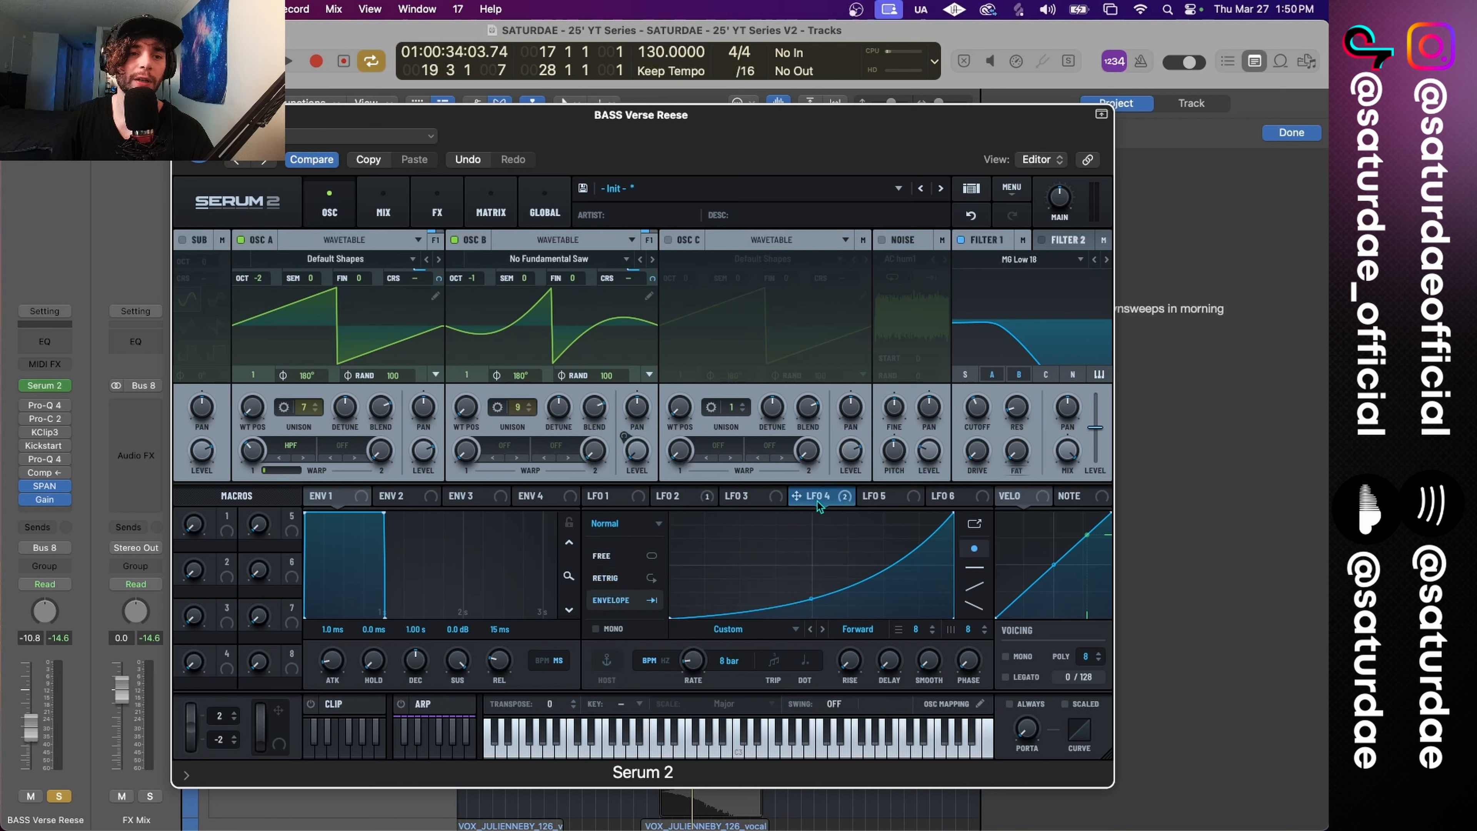
{"action": "left_click_drag", "start_coordinate": [818, 496], "coordinate": [990, 411]}
{"action": "left_click_drag", "start_coordinate": [817, 496], "coordinate": [1020, 419]}
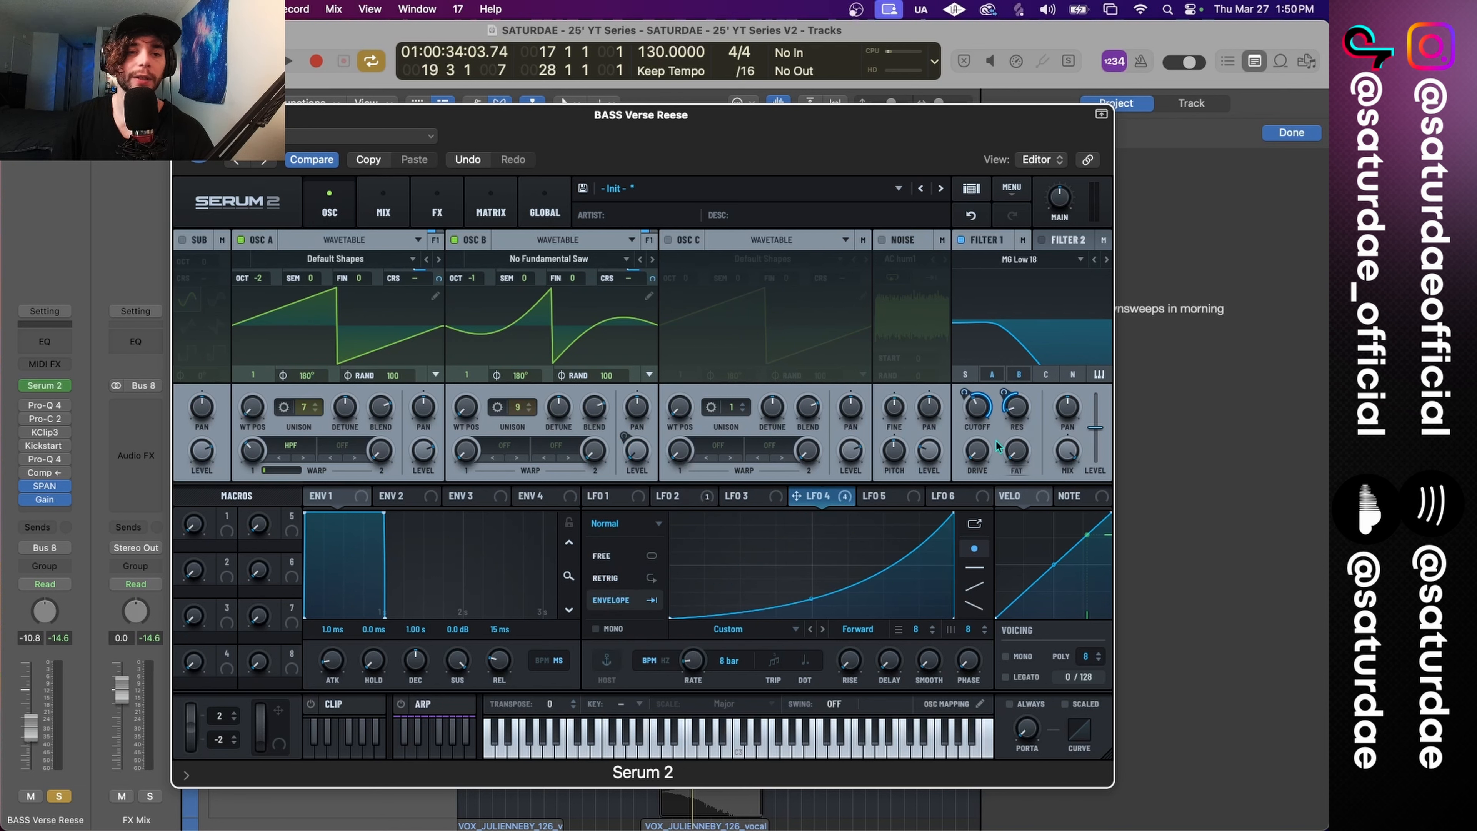
{"action": "key", "text": "space"}
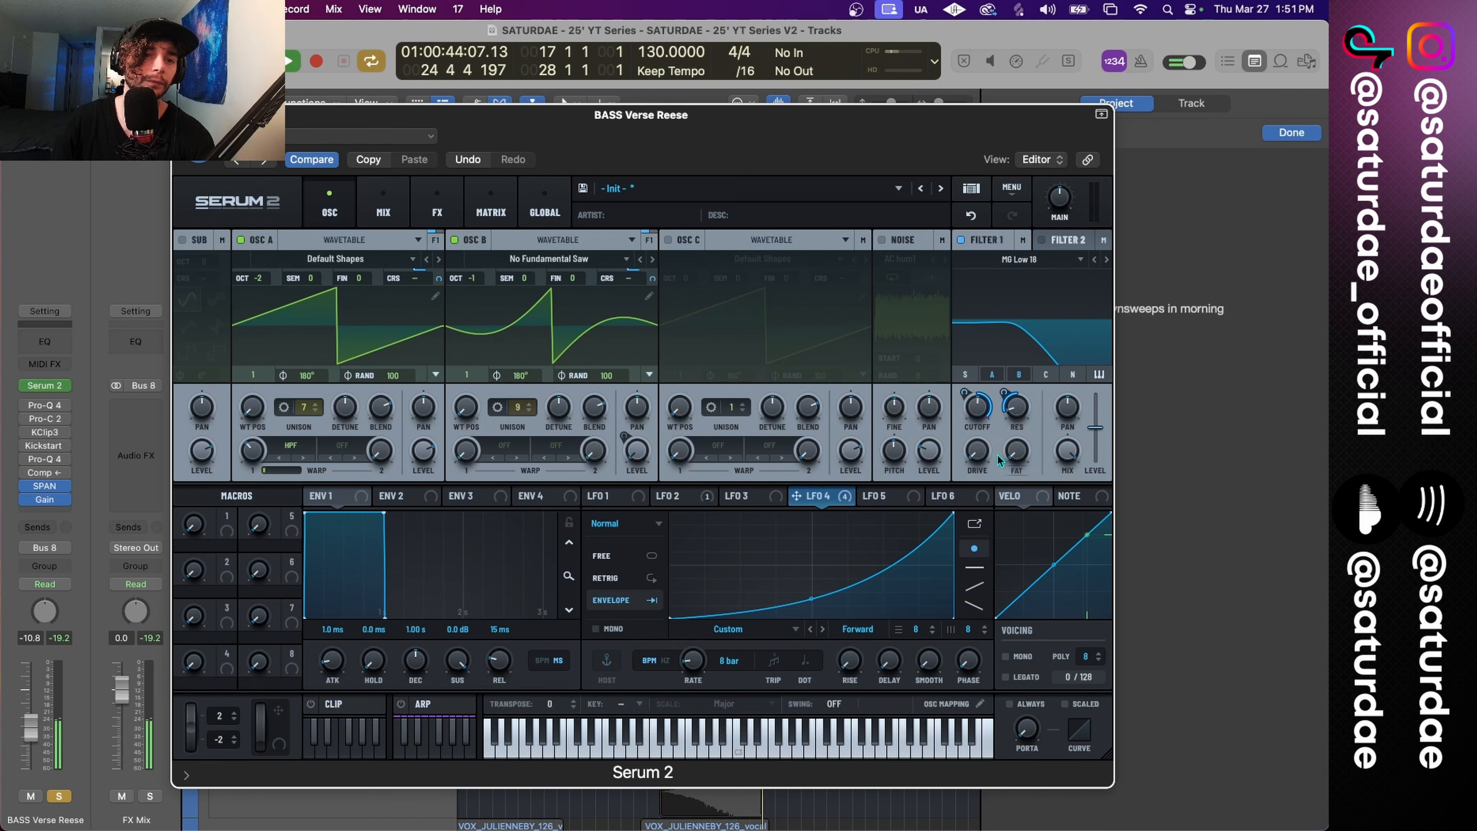
{"action": "key", "text": "space"}
{"action": "mouse_move", "coordinate": [961, 407]}
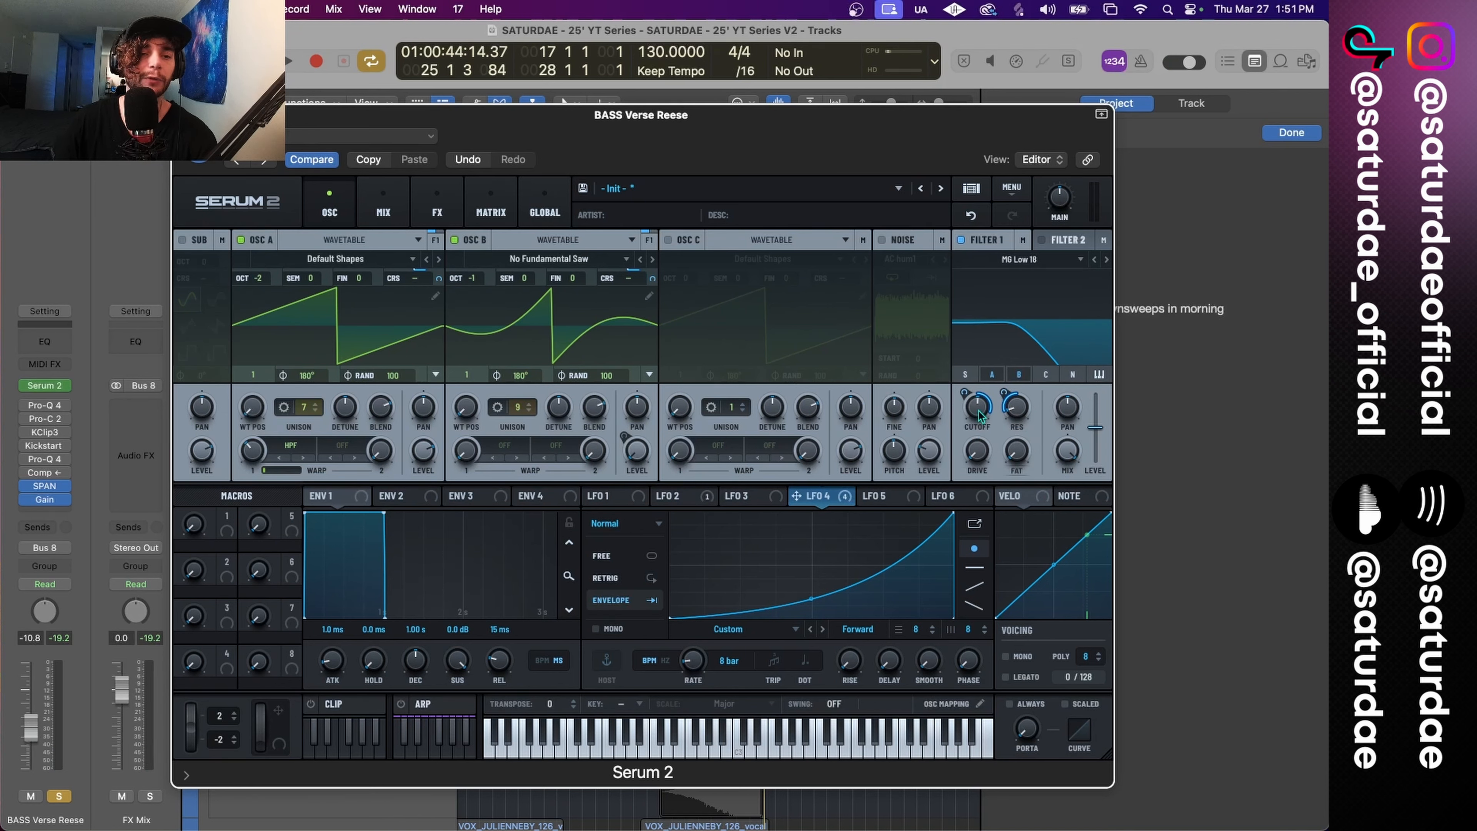
Step: Add a Compressor, an Equalizer and a Reverb to Serum's main effects chain
{"action": "left_click", "coordinate": [384, 207]}
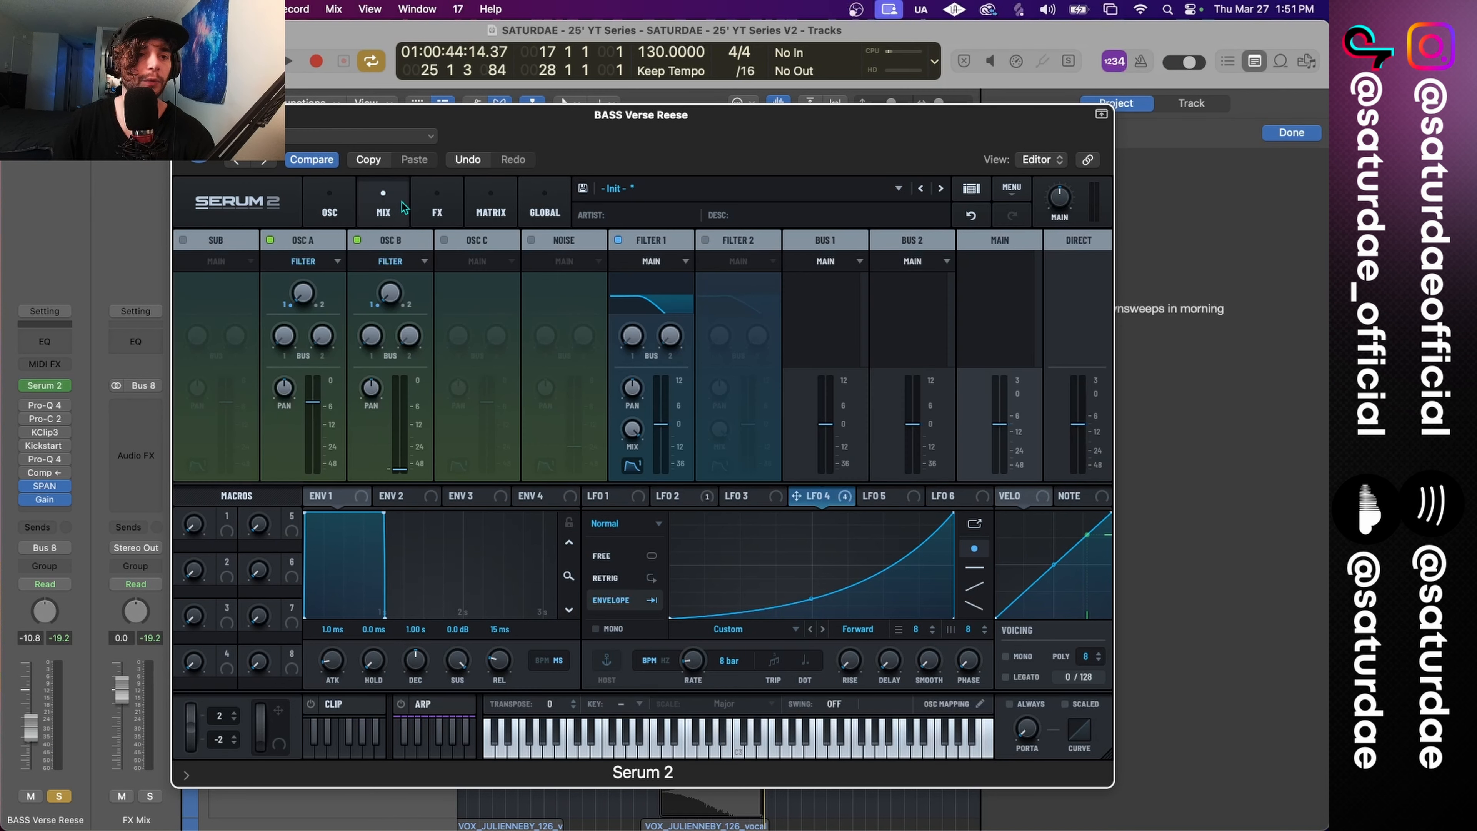
{"action": "left_click", "coordinate": [427, 207]}
{"action": "left_click", "coordinate": [192, 267]}
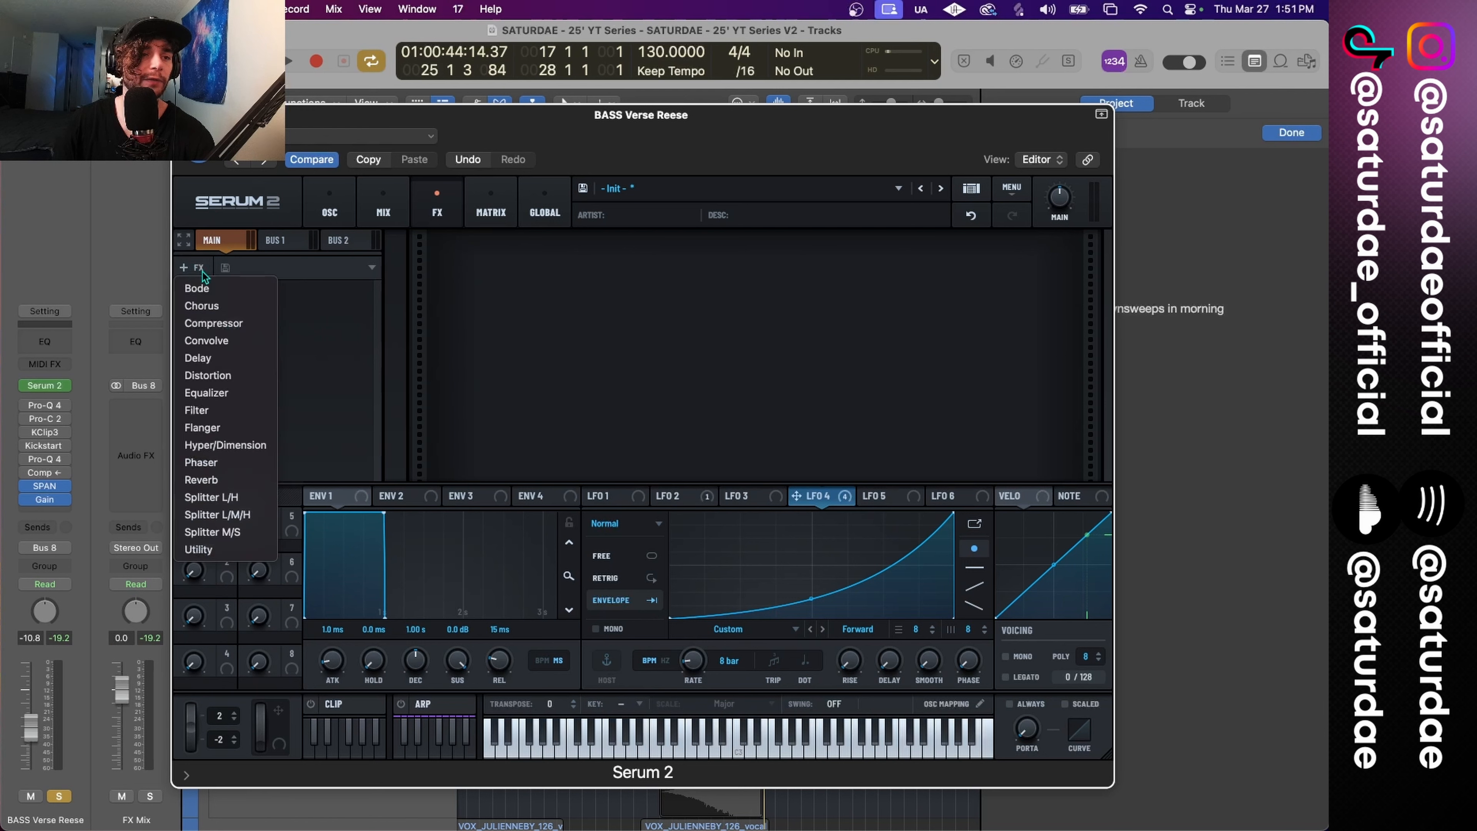
{"action": "left_click", "coordinate": [236, 324]}
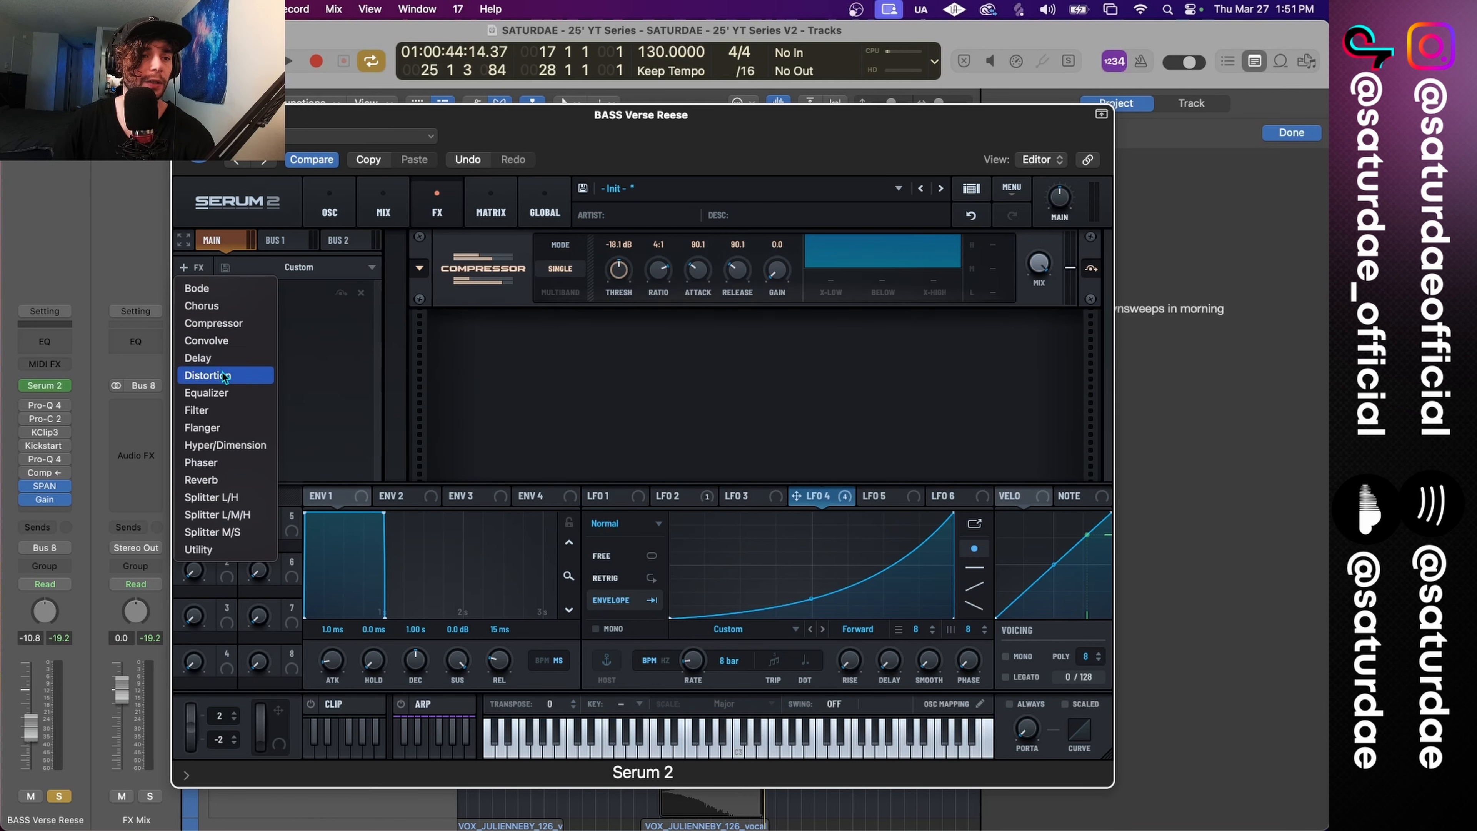
{"action": "left_click", "coordinate": [223, 400]}
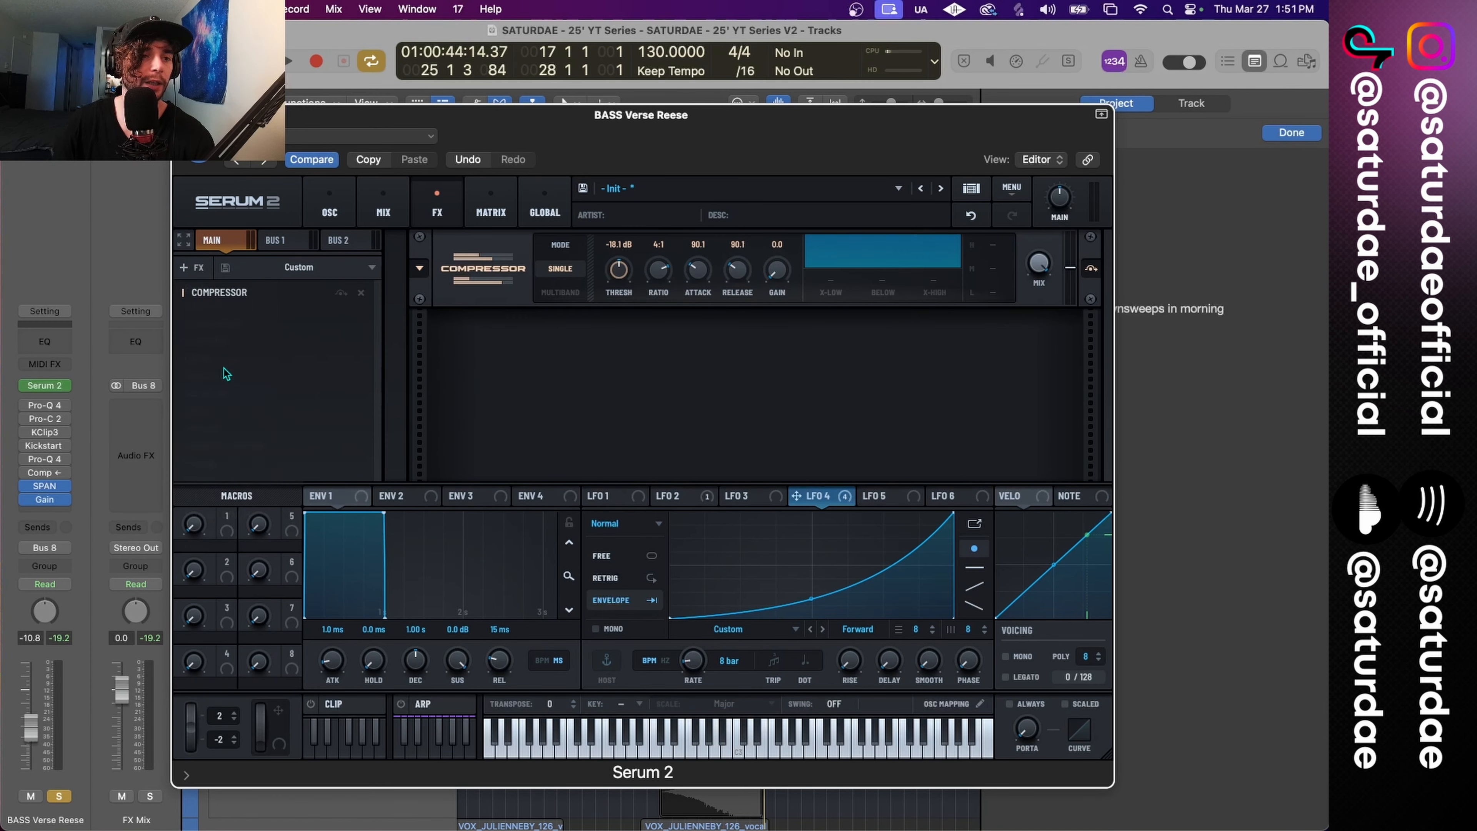
{"action": "left_click", "coordinate": [195, 265]}
{"action": "left_click", "coordinate": [215, 480]}
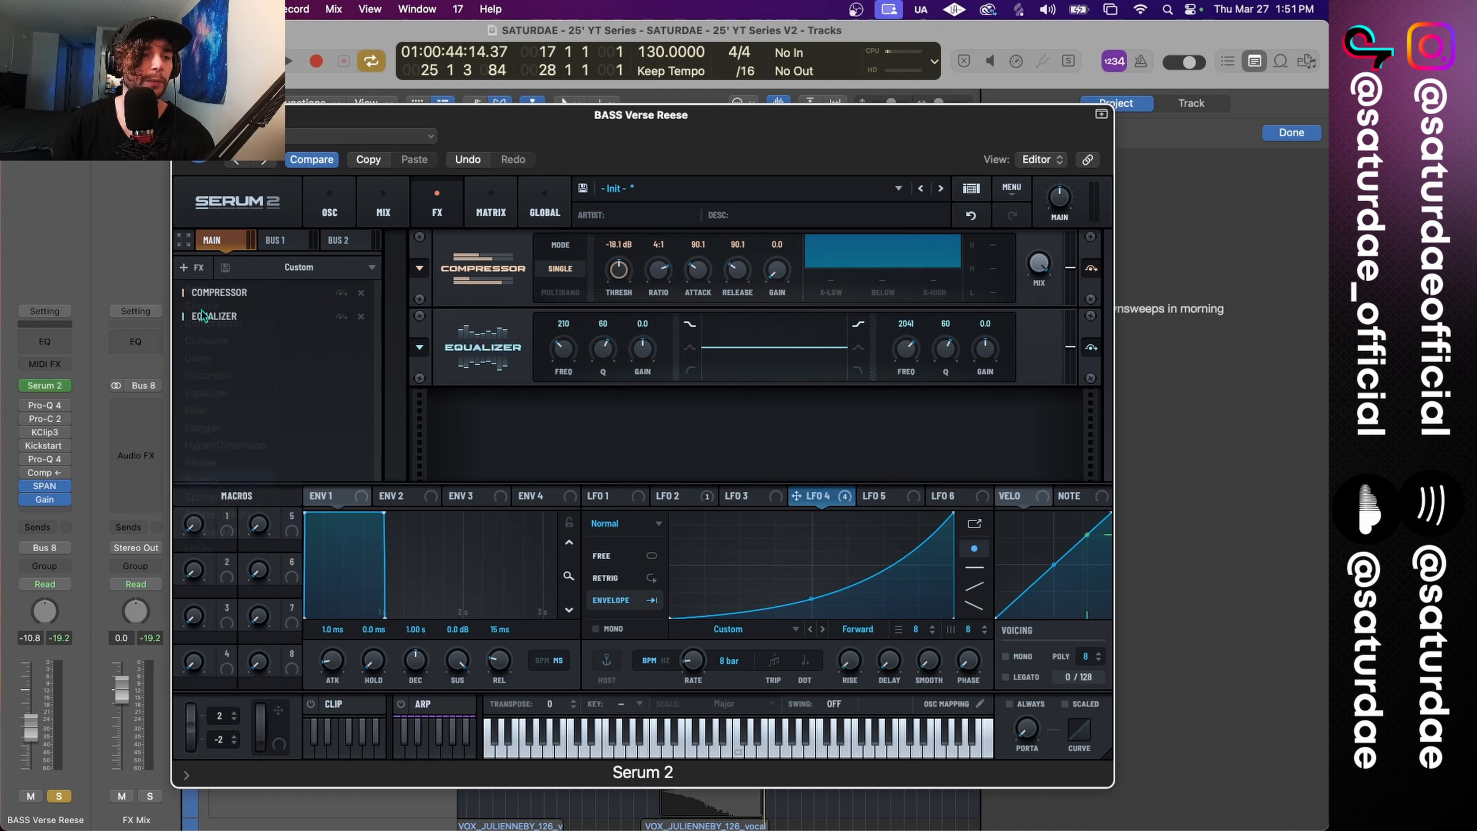
Step: Add a Delay and a Distortion to the main effects chain, and move the Distortion to the start of the chain
{"action": "left_click", "coordinate": [194, 267]}
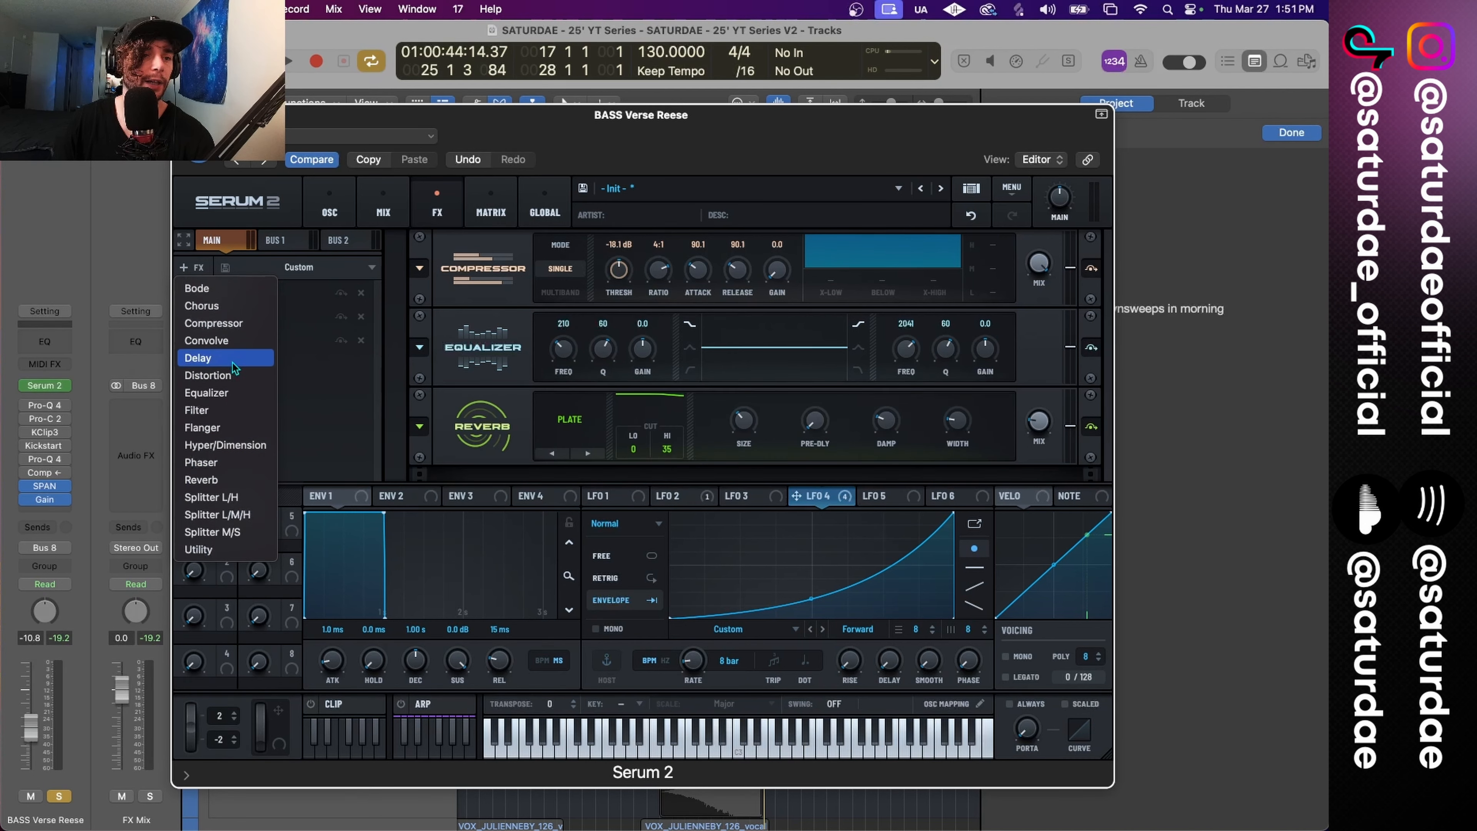
{"action": "left_click", "coordinate": [221, 358]}
{"action": "left_click", "coordinate": [194, 267]}
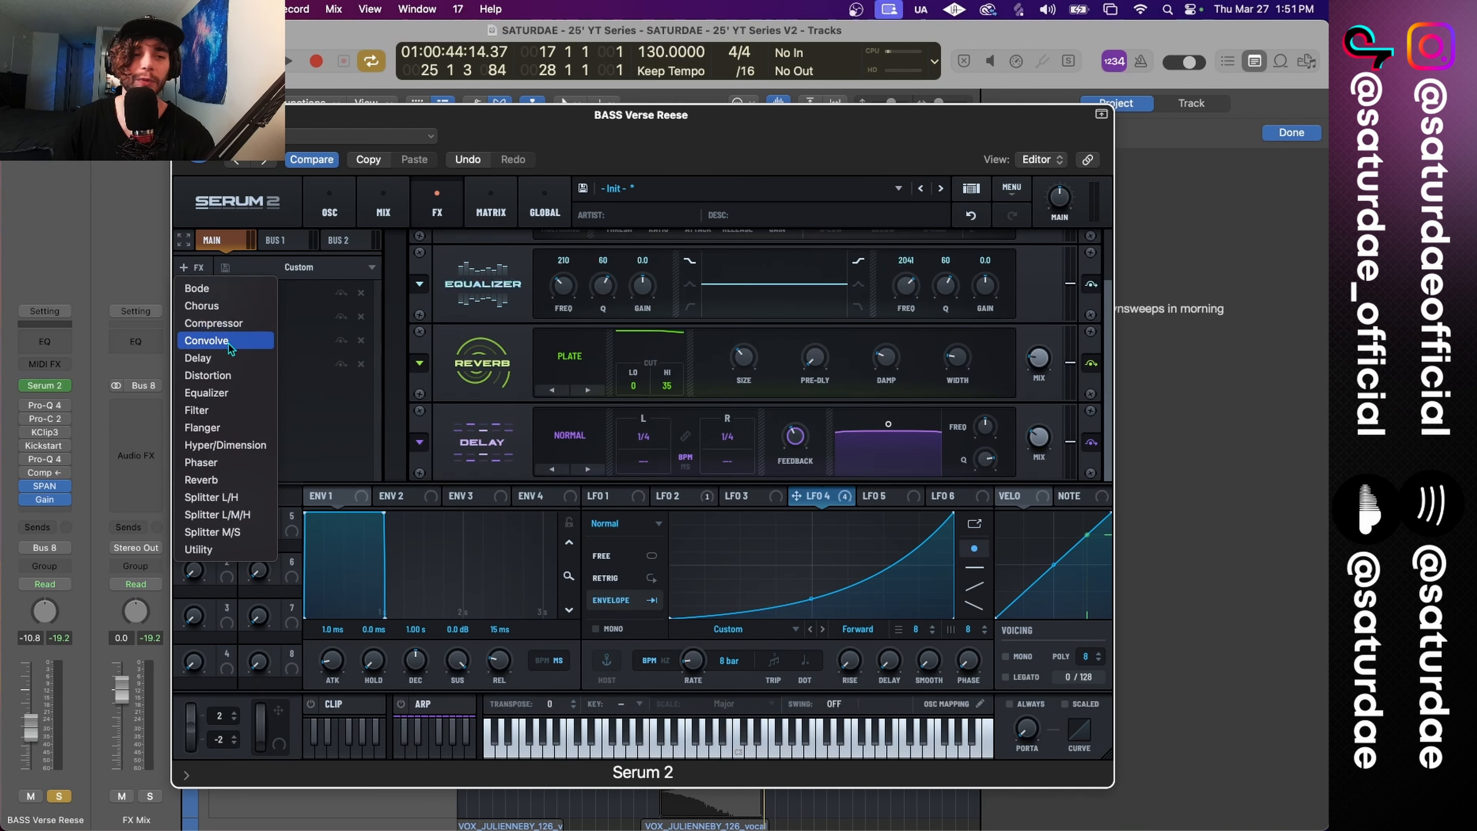
{"action": "left_click", "coordinate": [232, 377]}
{"action": "left_click_drag", "start_coordinate": [224, 388], "coordinate": [231, 291]}
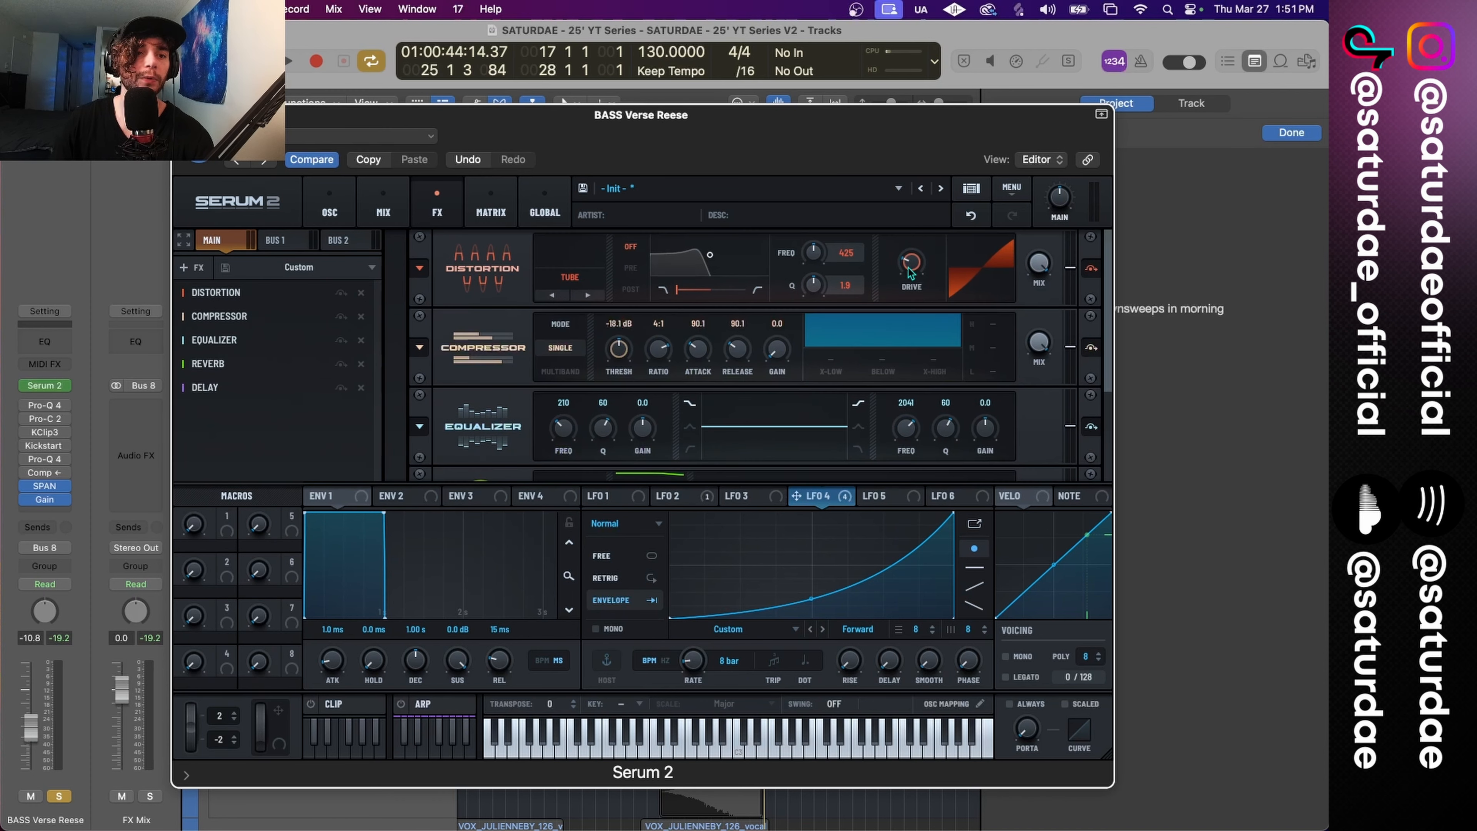
Step: Set the Distortion to Softclip with drive at 76%, then switch the Compressor to multiband and raise its gain
{"action": "left_click", "coordinate": [589, 295]}
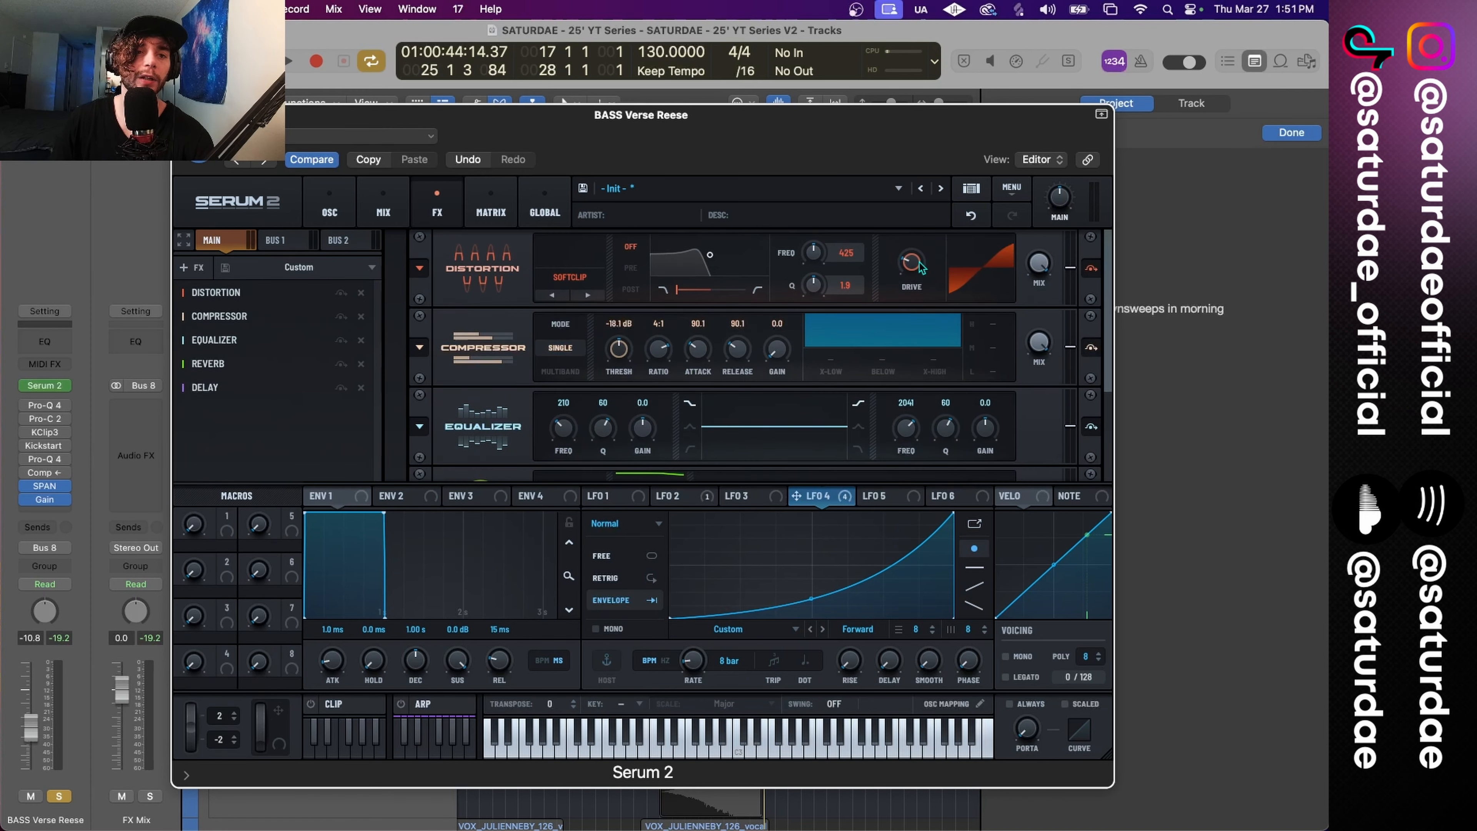
{"action": "left_click_drag", "start_coordinate": [921, 269], "coordinate": [912, 176]}
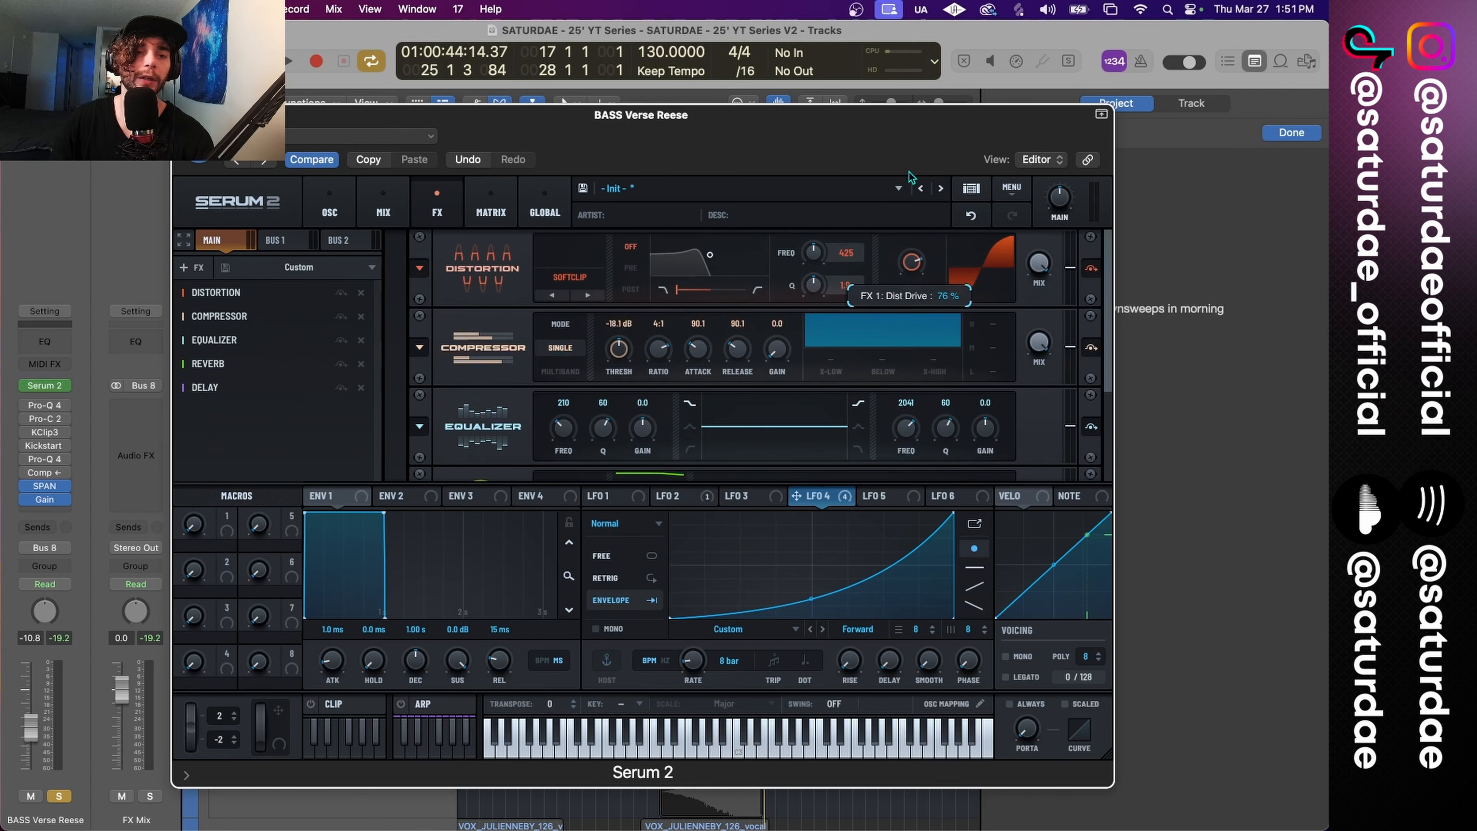
{"action": "left_click", "coordinate": [563, 372]}
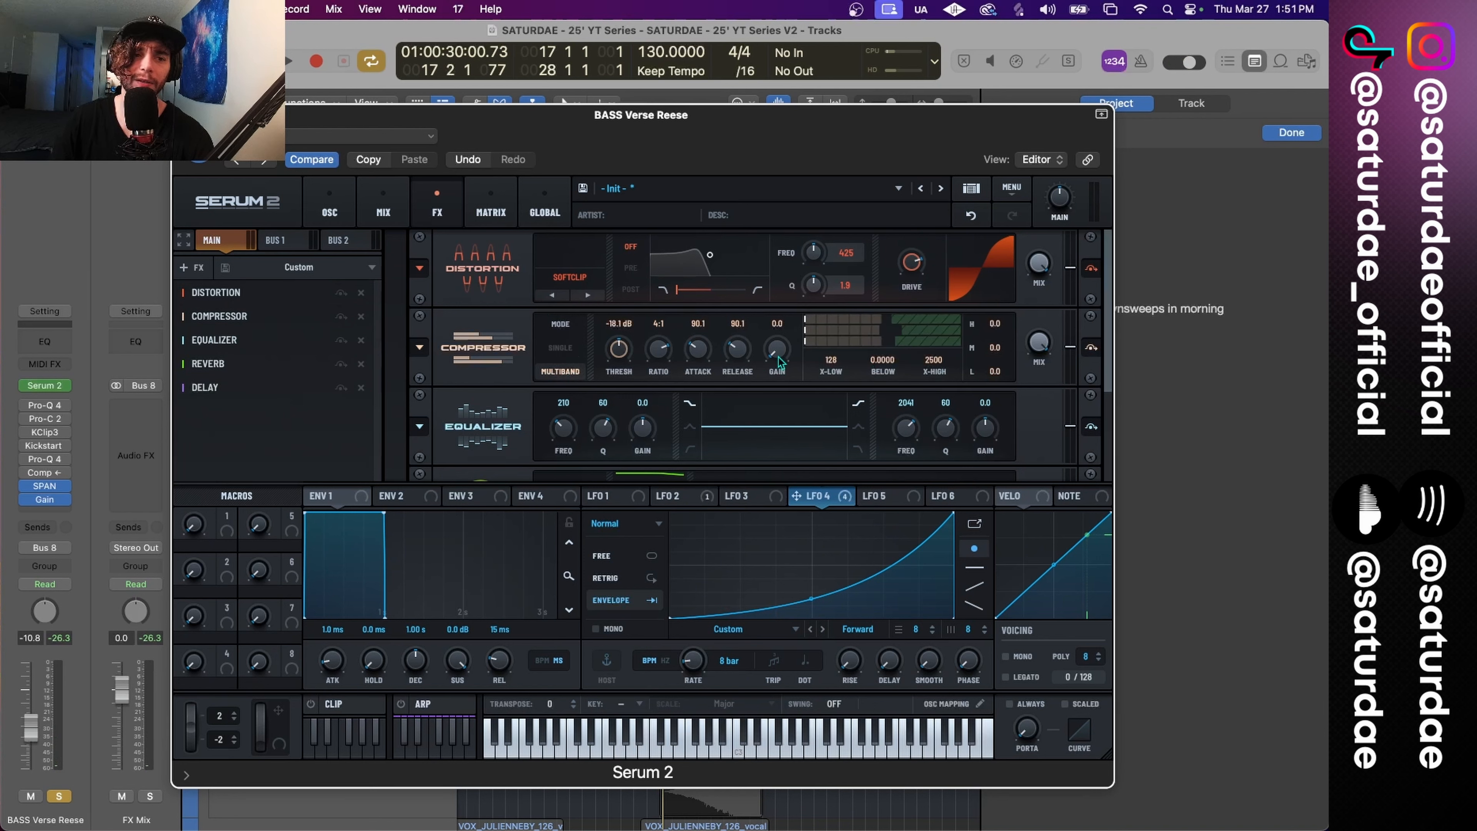
{"action": "left_click_drag", "start_coordinate": [779, 361], "coordinate": [783, 311]}
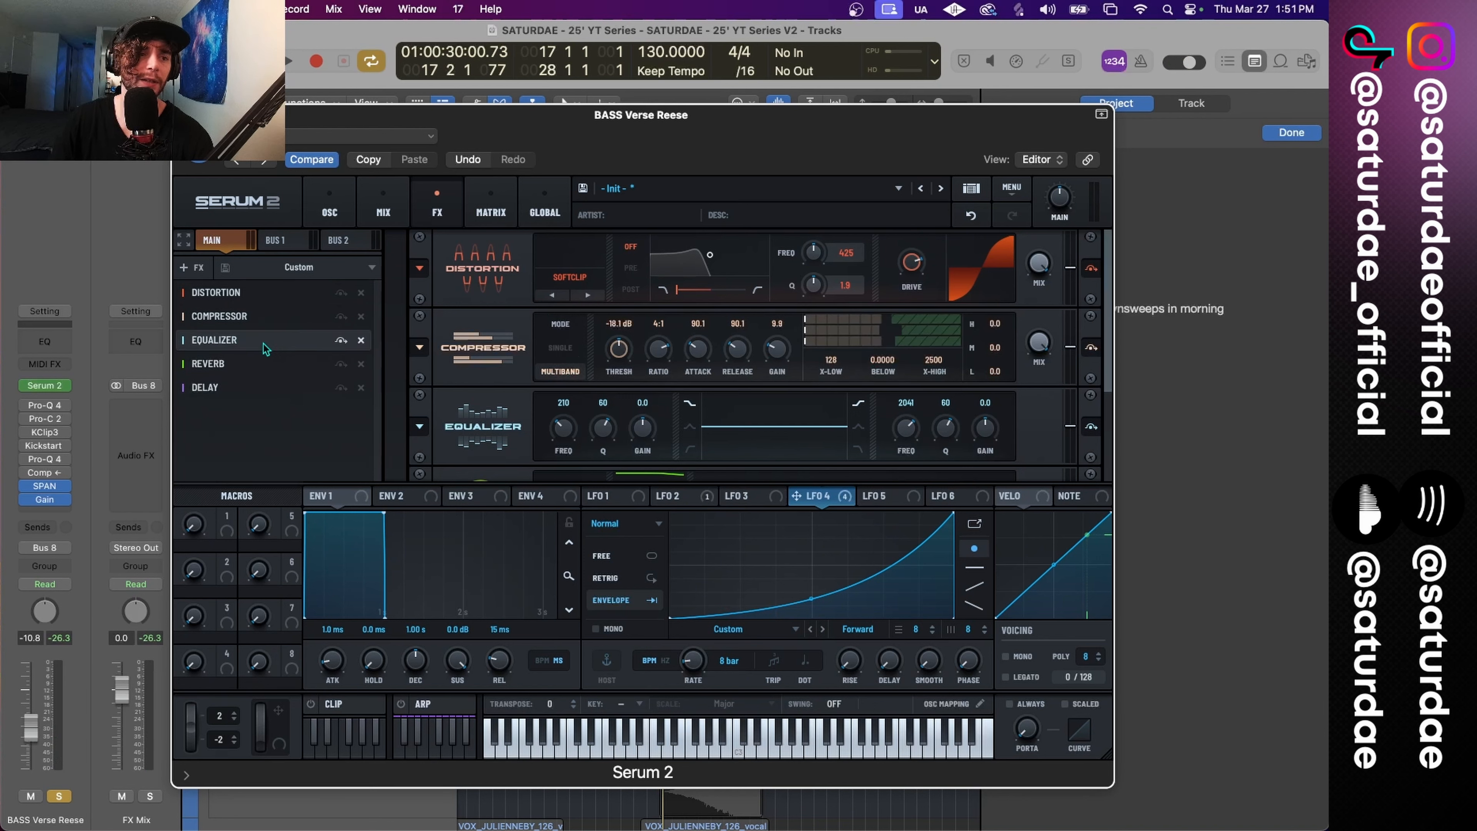
Step: Bypass the Equalizer, Reverb and Delay, and audition the riser through the Distortion and Compressor
{"action": "left_click", "coordinate": [341, 339]}
{"action": "left_click", "coordinate": [341, 363]}
{"action": "left_click", "coordinate": [341, 387]}
{"action": "key", "text": "space"}
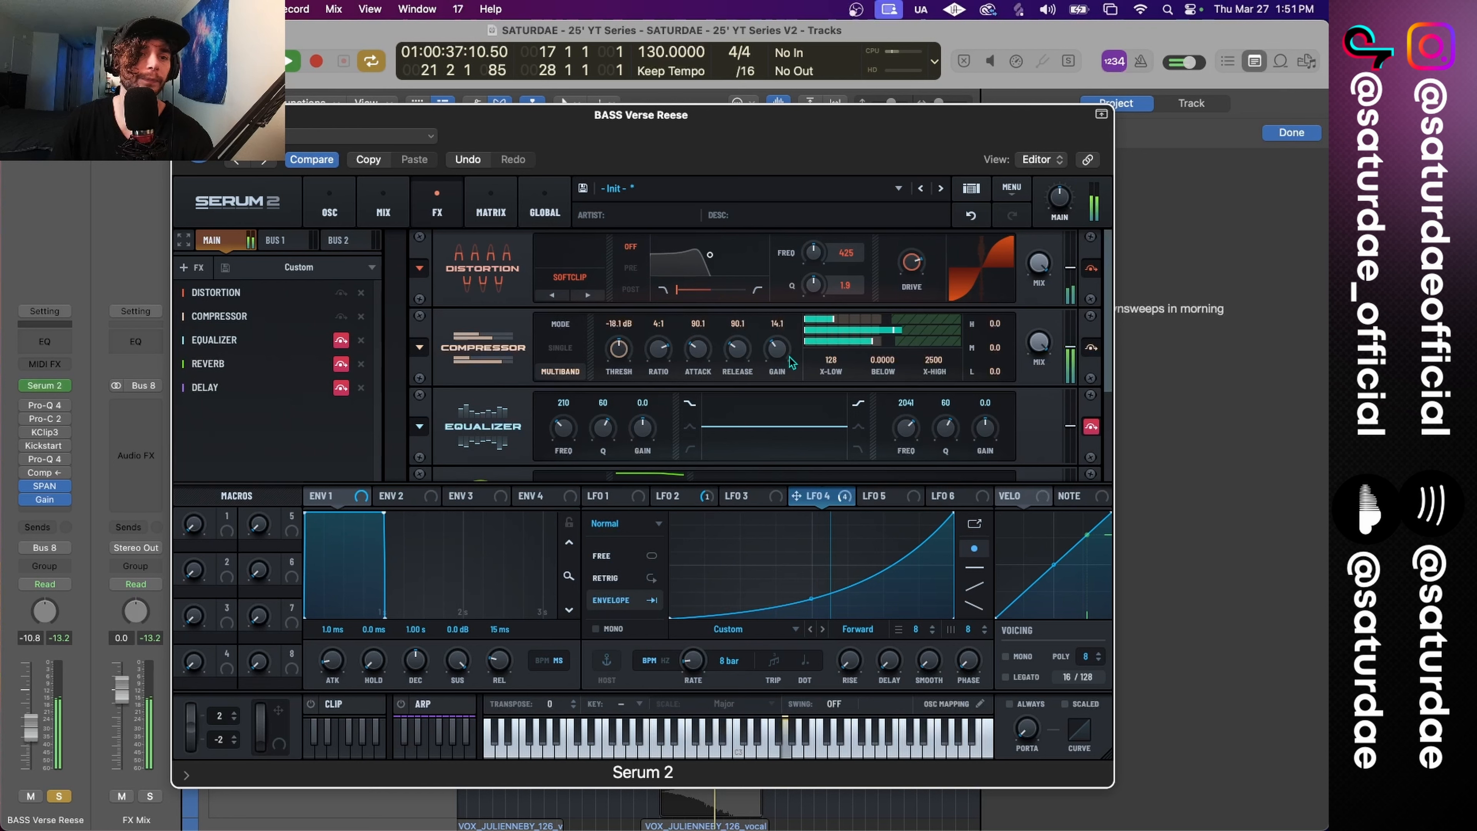
{"action": "key", "text": "space"}
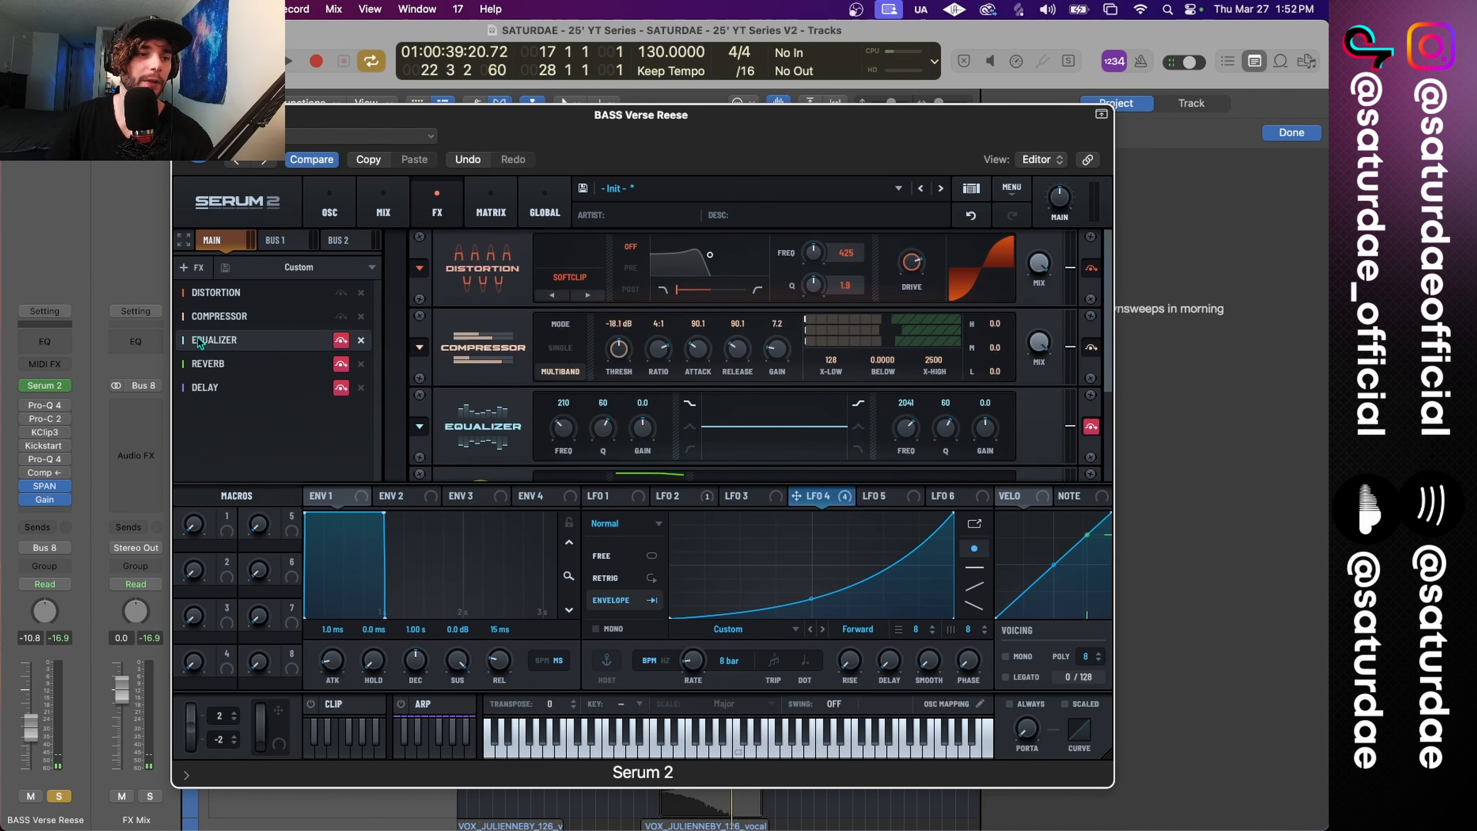
Step: Add a Hyper/Dimension effect and place it directly after the Compressor
{"action": "left_click", "coordinate": [192, 267]}
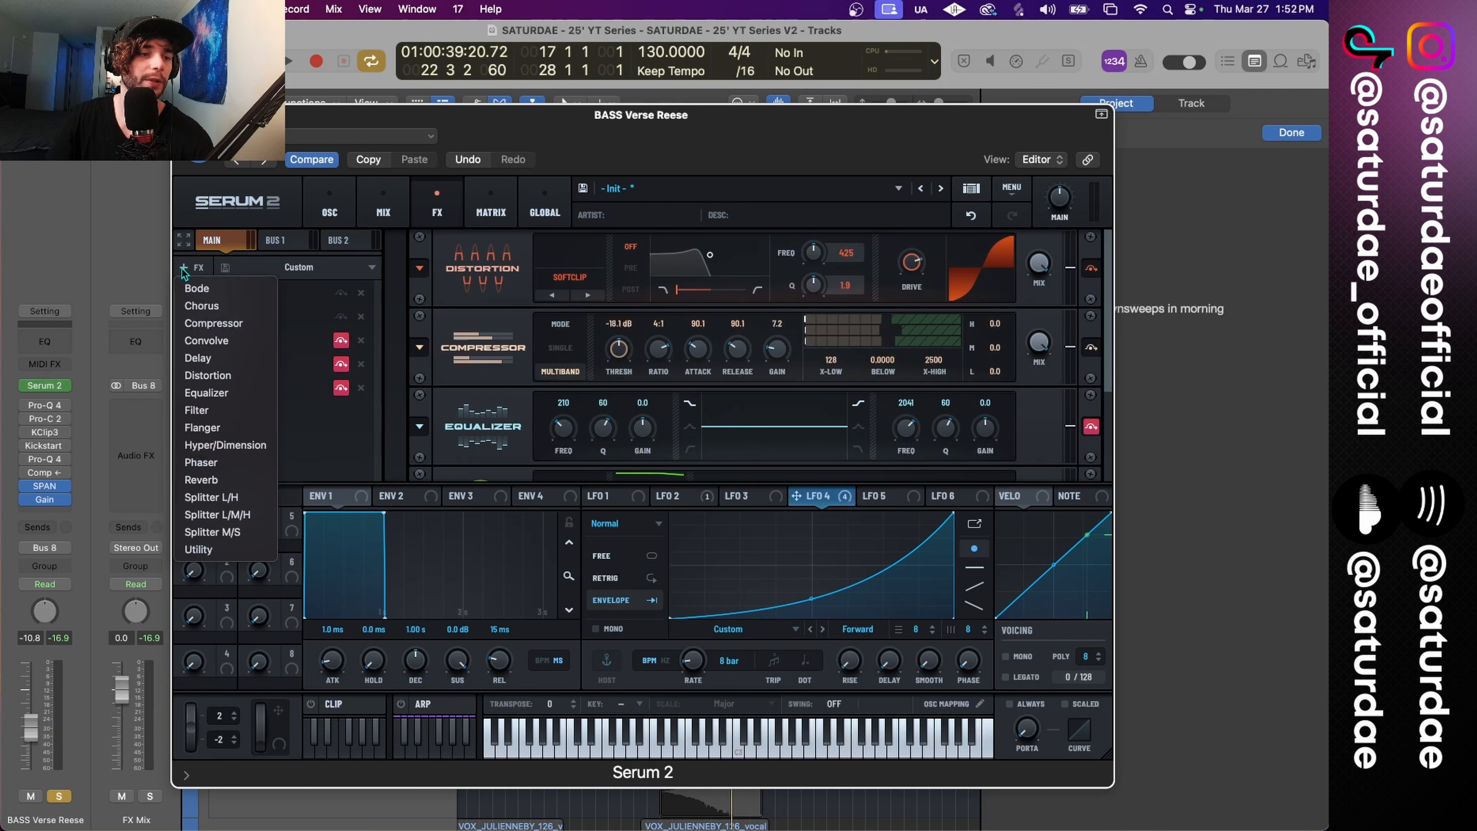
{"action": "left_click", "coordinate": [231, 445]}
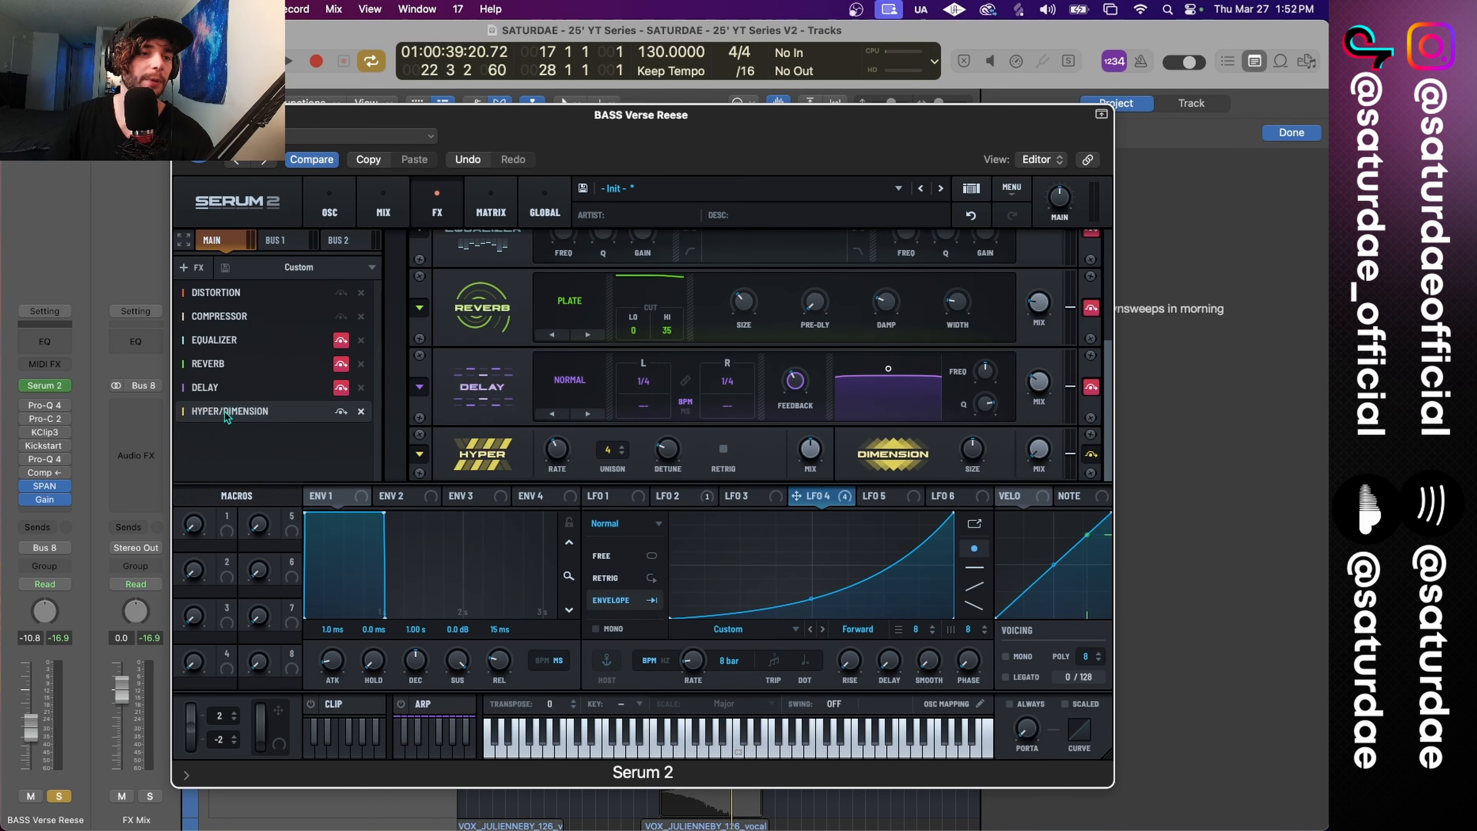
{"action": "left_click_drag", "start_coordinate": [225, 412], "coordinate": [235, 334]}
Step: Add a Filter effect between Hyper/Dimension and the Equalizer, and order the Delay before the Reverb
{"action": "left_click", "coordinate": [188, 267]}
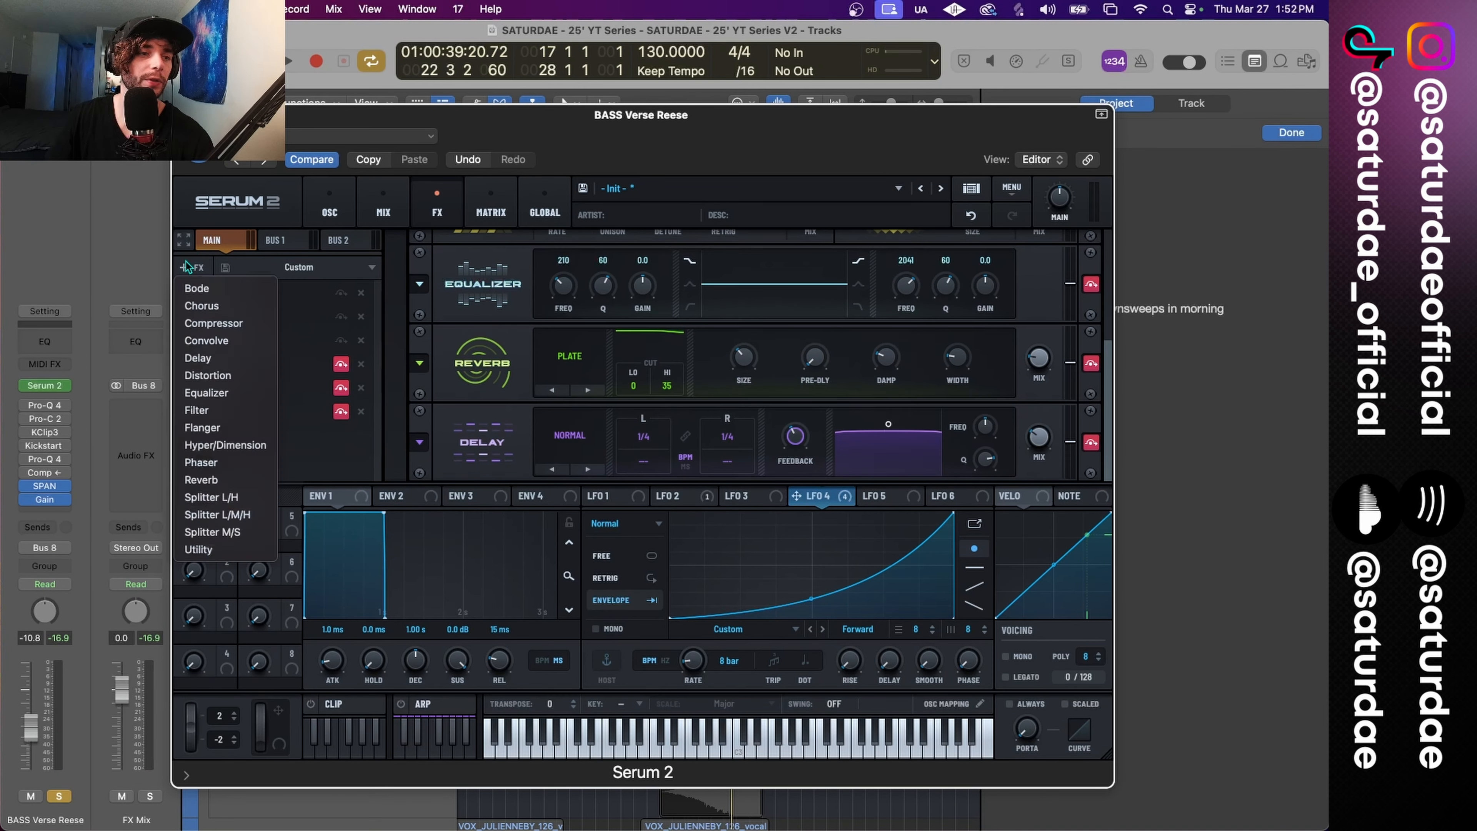
{"action": "left_click", "coordinate": [233, 413]}
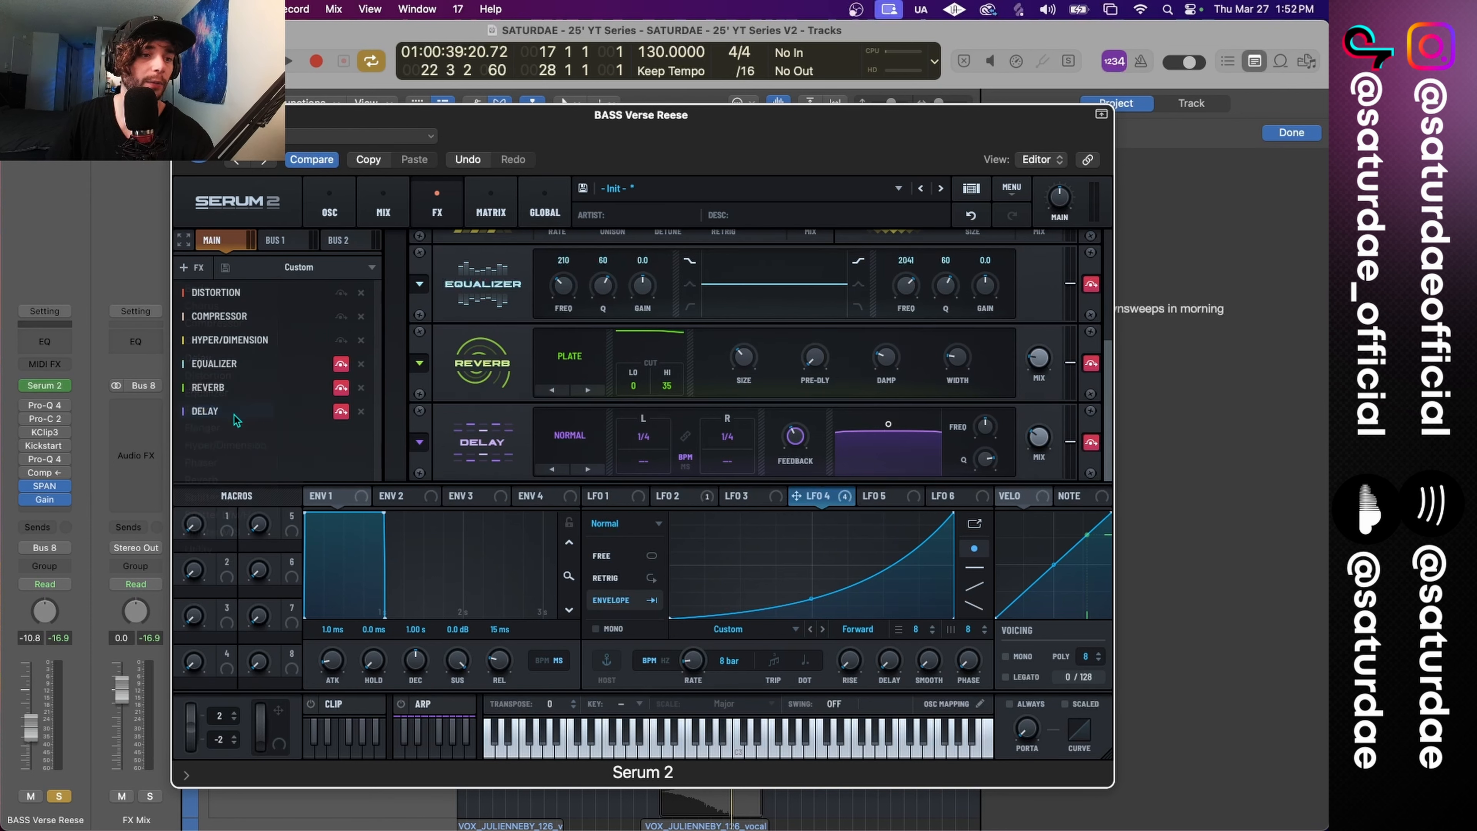
{"action": "left_click_drag", "start_coordinate": [223, 433], "coordinate": [221, 401]}
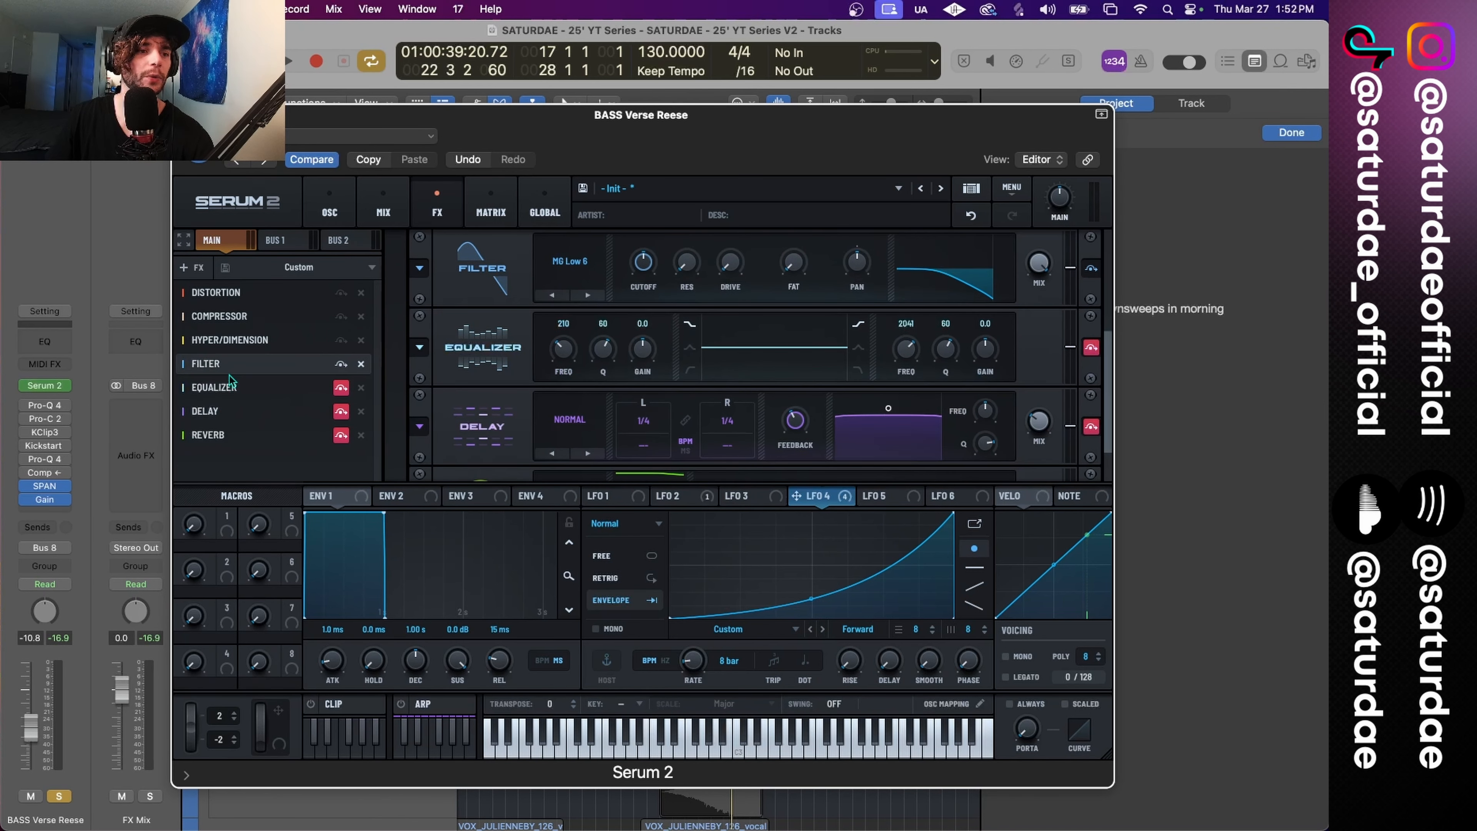
{"action": "left_click", "coordinate": [229, 344]}
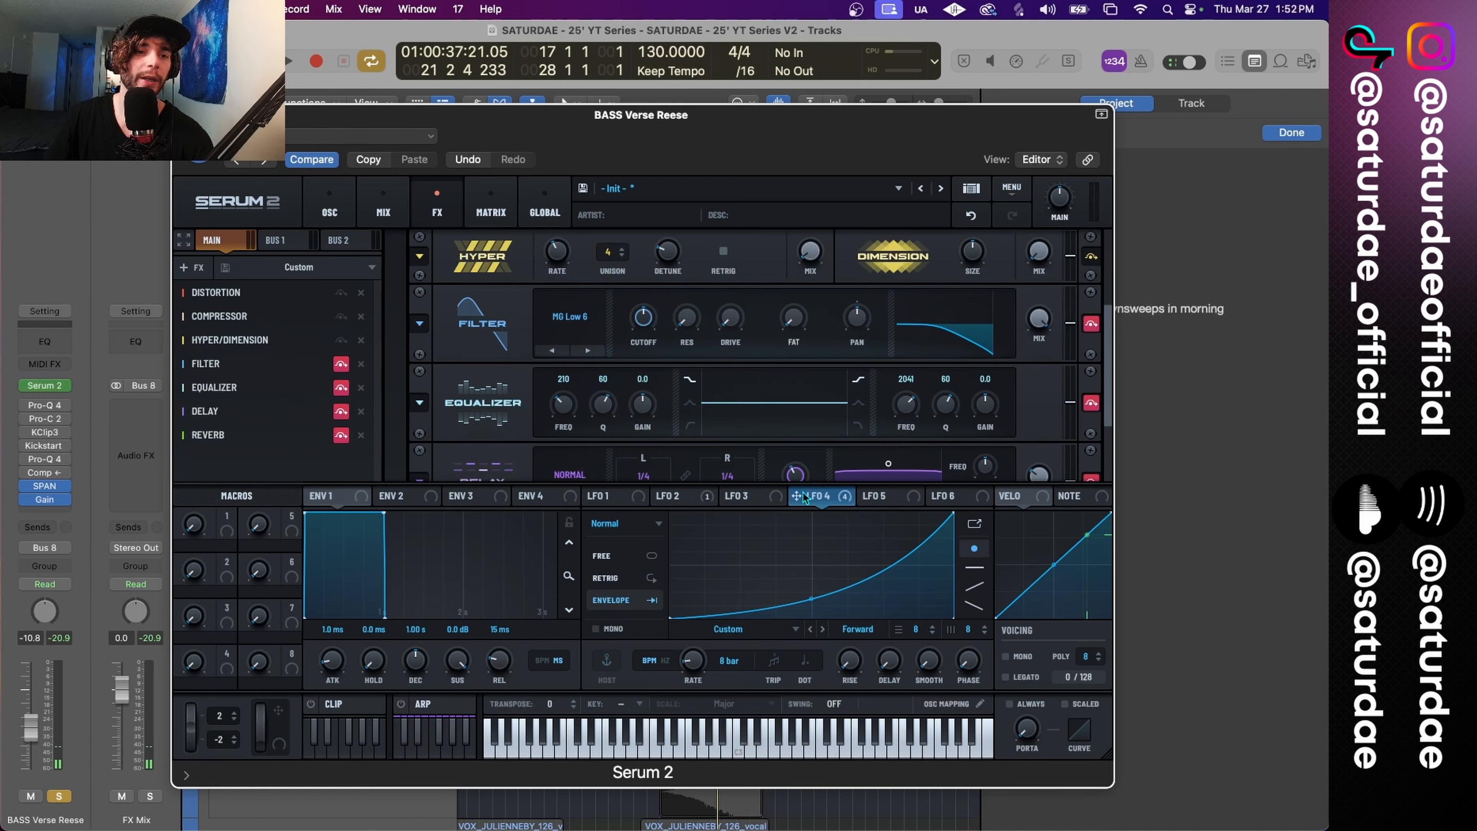
Step: Assign LFO 4 to the Hyper mix and the Dimension mix, and reduce the modulation amount
{"action": "left_click_drag", "start_coordinate": [797, 496], "coordinate": [810, 251]}
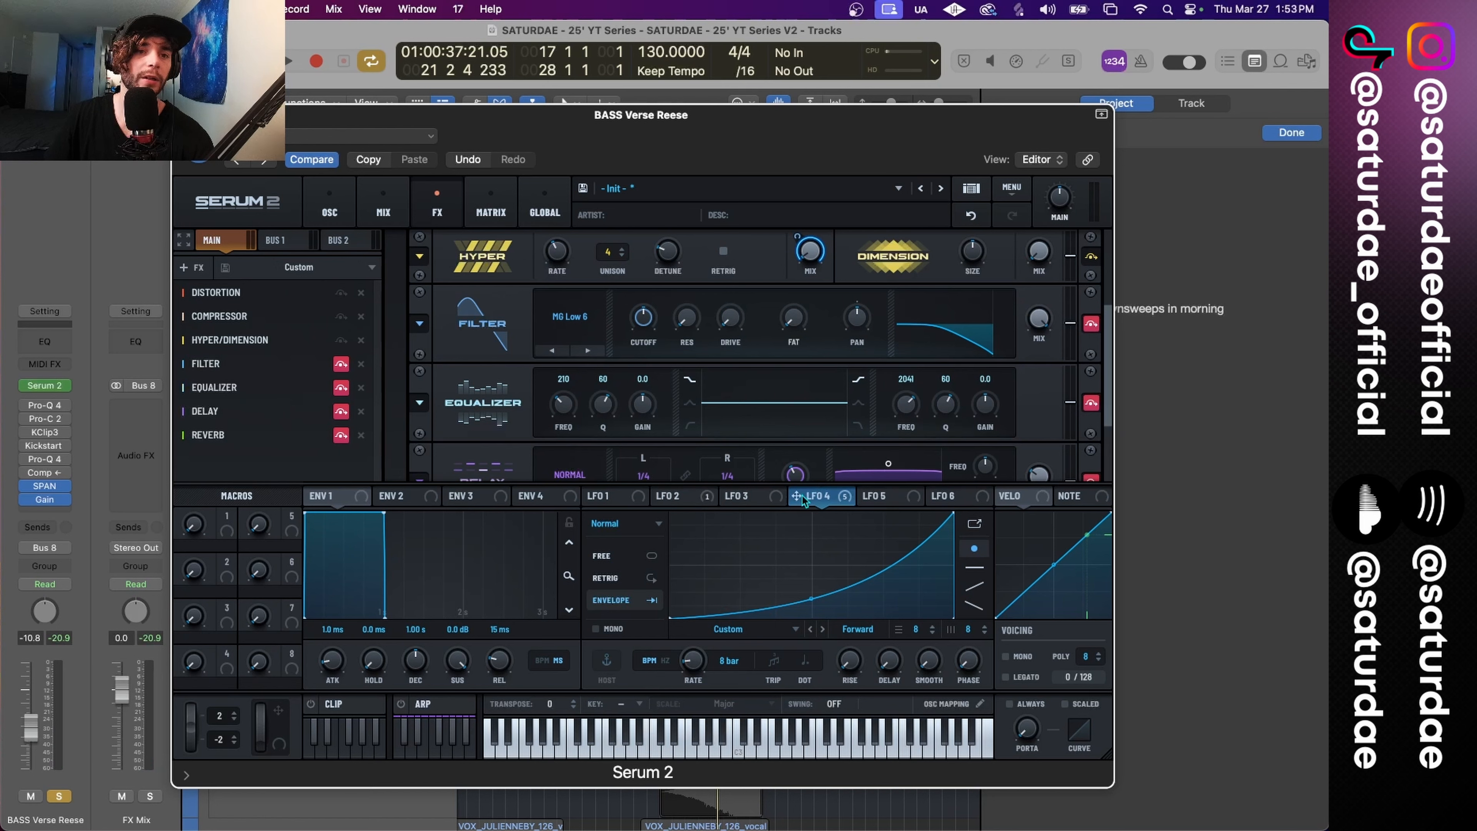
{"action": "left_click_drag", "start_coordinate": [803, 500], "coordinate": [1029, 296]}
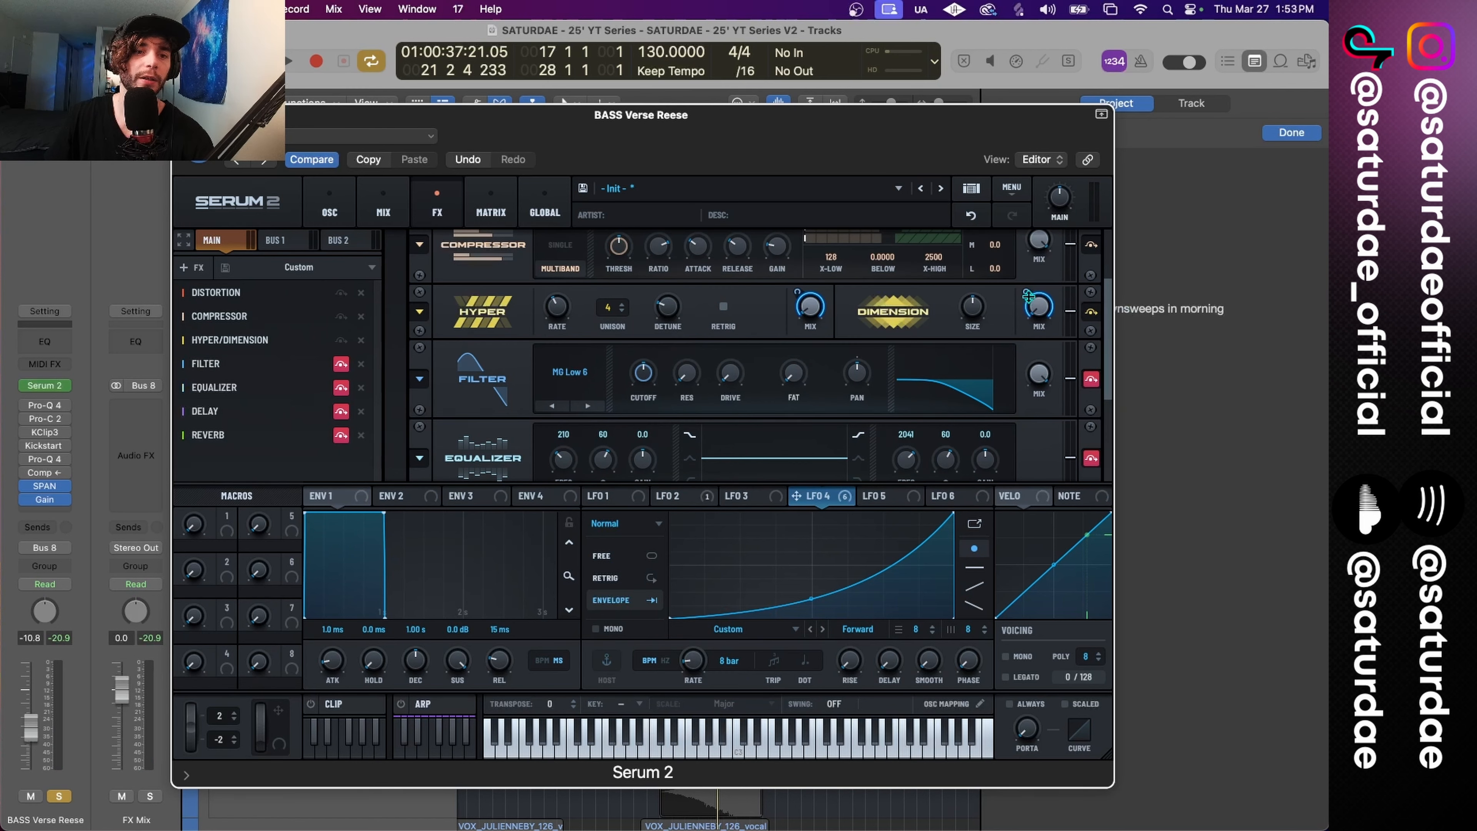
{"action": "left_click_drag", "start_coordinate": [797, 292], "coordinate": [797, 333]}
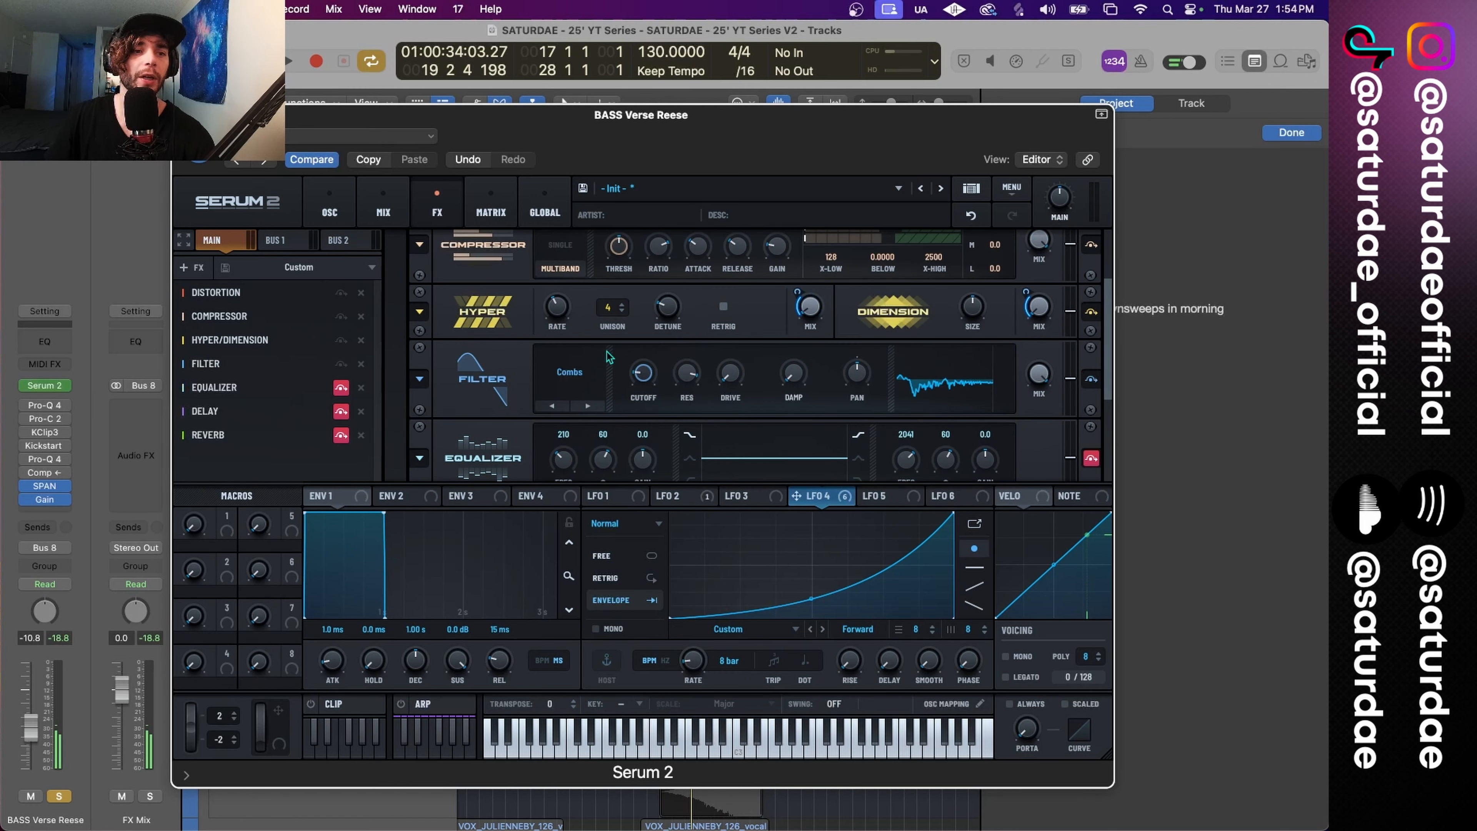
Step: Change the Equalizer's low band to a high-pass at about 225 Hz with Q at about 45, and audition it
{"action": "mouse_move", "coordinate": [644, 377]}
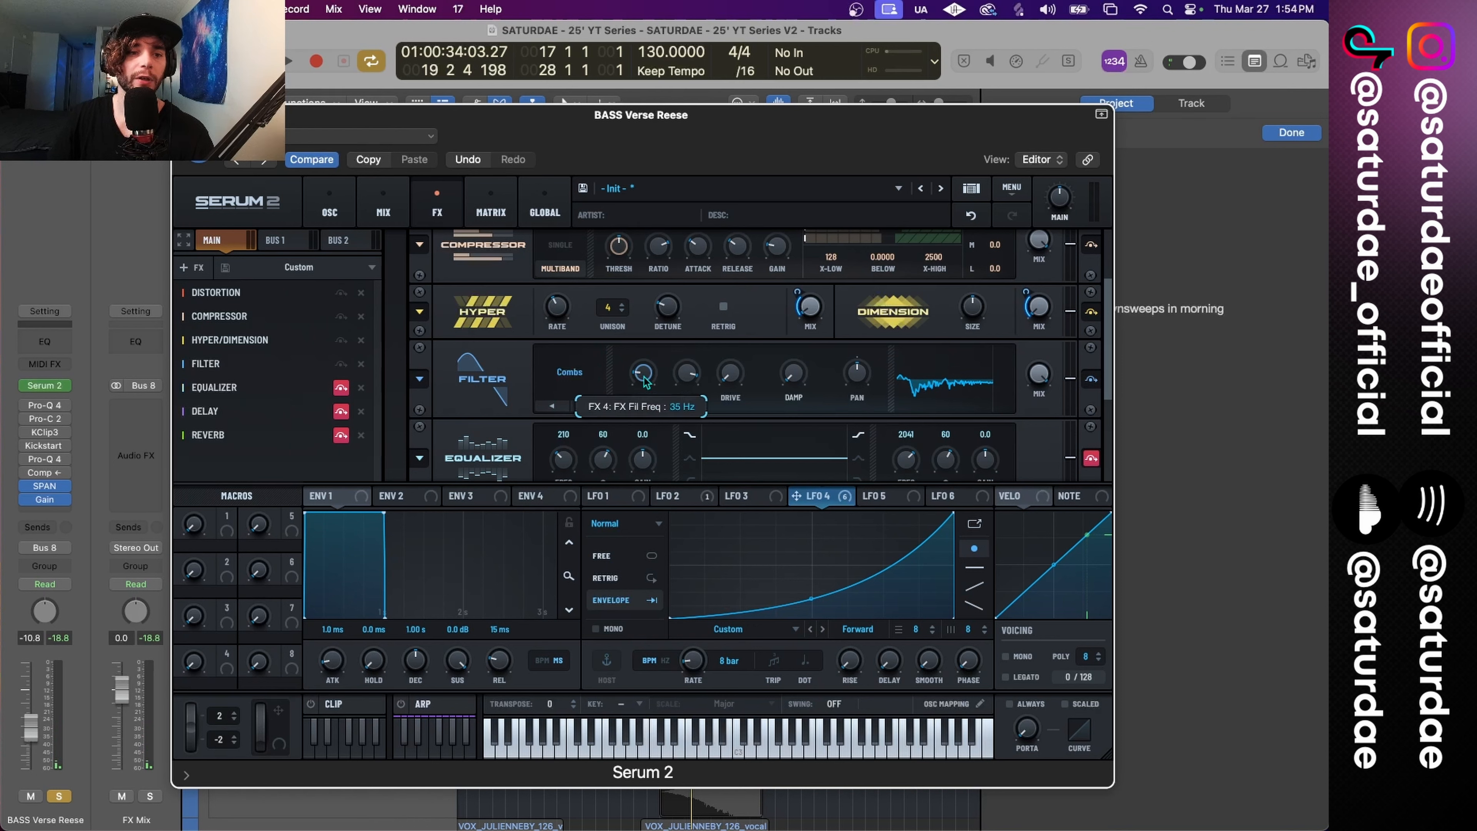
{"action": "mouse_move", "coordinate": [697, 383]}
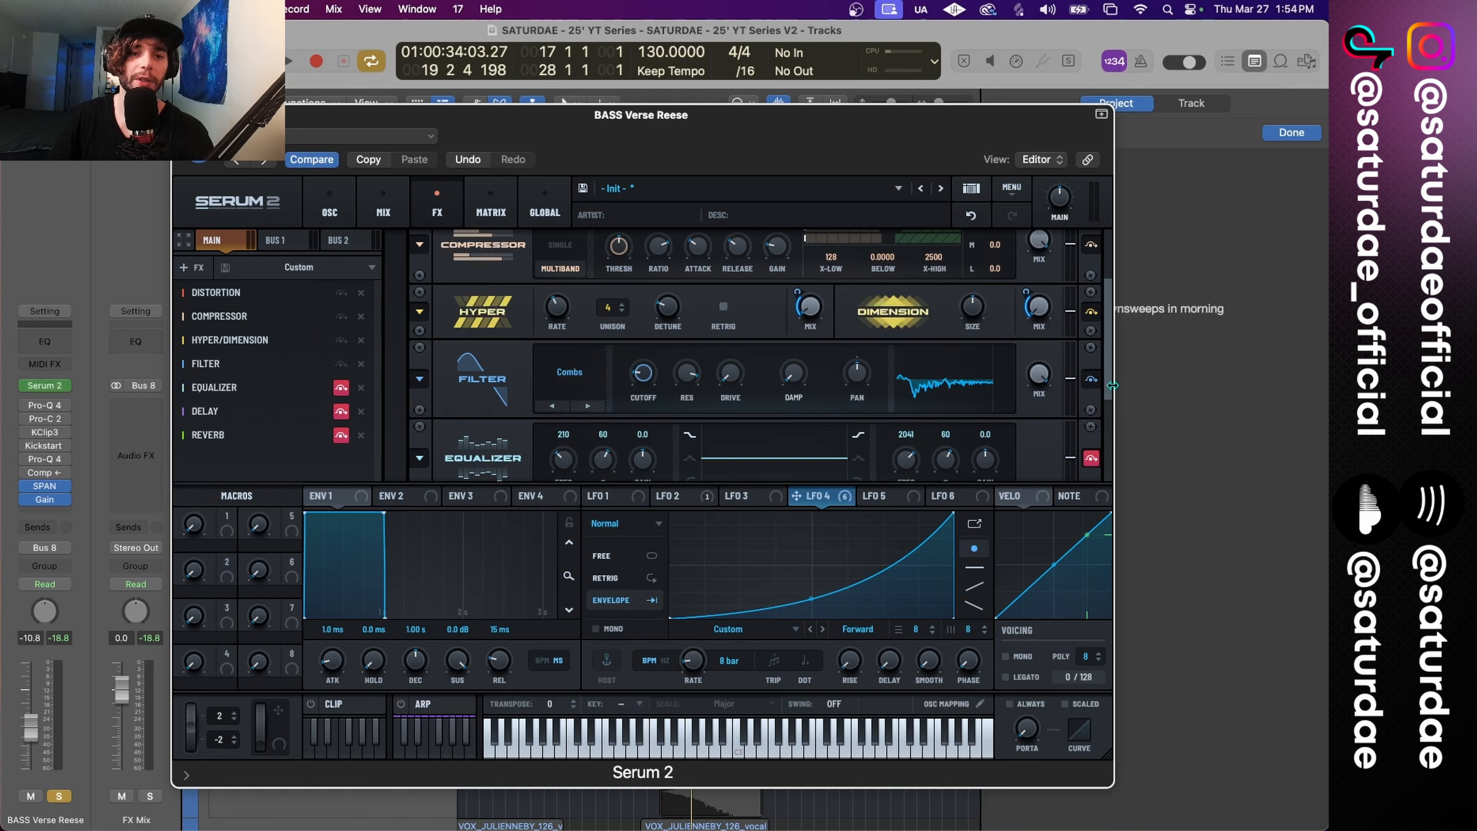
{"action": "scroll", "coordinate": [989, 274], "scroll_direction": "down", "scroll_amount": 3}
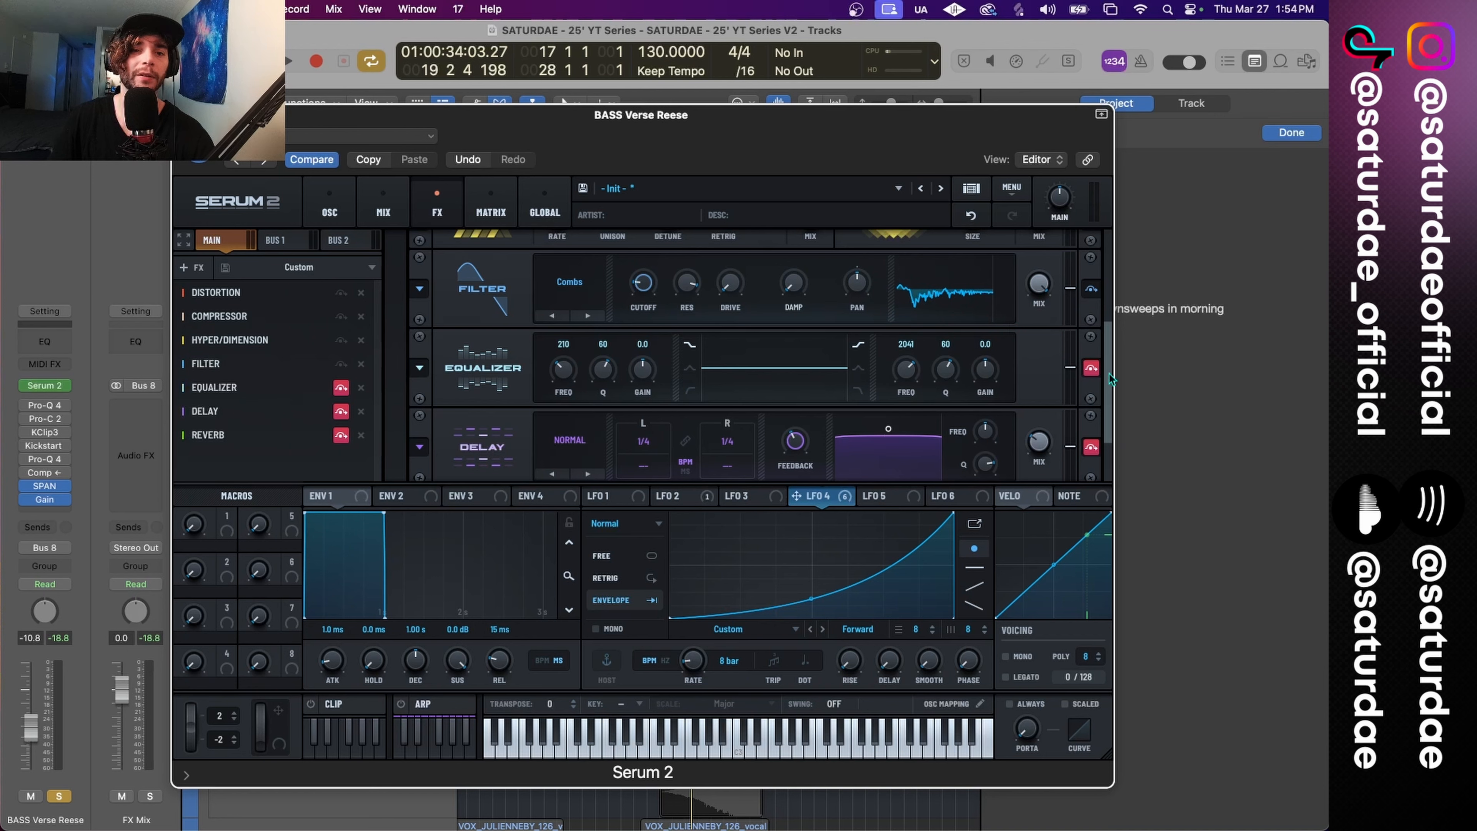
{"action": "left_click_drag", "start_coordinate": [1108, 376], "coordinate": [1116, 437]}
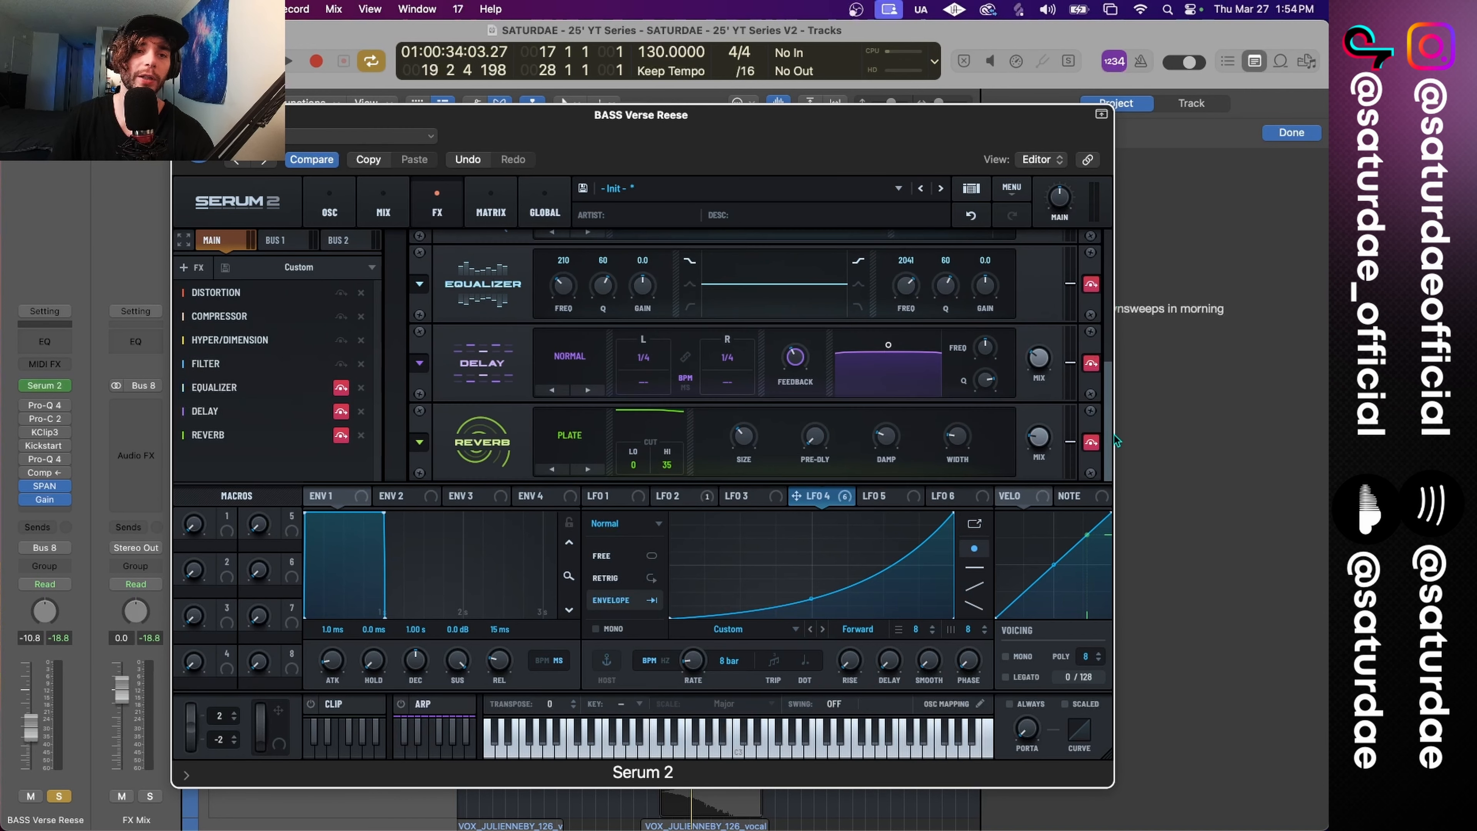
{"action": "left_click", "coordinate": [689, 308]}
{"action": "left_click_drag", "start_coordinate": [609, 285], "coordinate": [569, 294]}
{"action": "key", "text": "space"}
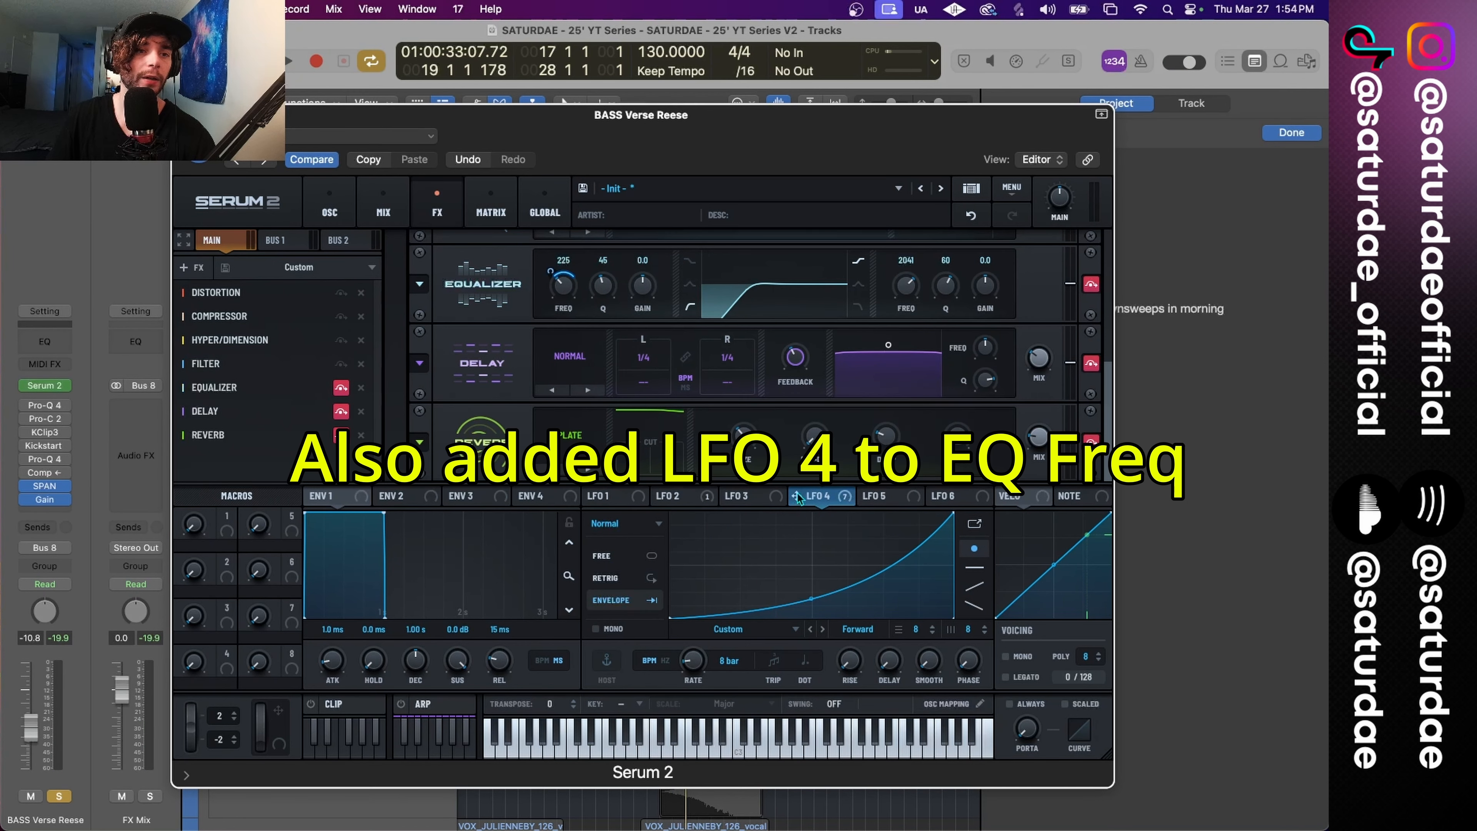
Step: Assign LFO 4 to the Equalizer's low-band gain, and set its modulation of the Dimension mix to 23%
{"action": "left_click_drag", "start_coordinate": [796, 496], "coordinate": [651, 289]}
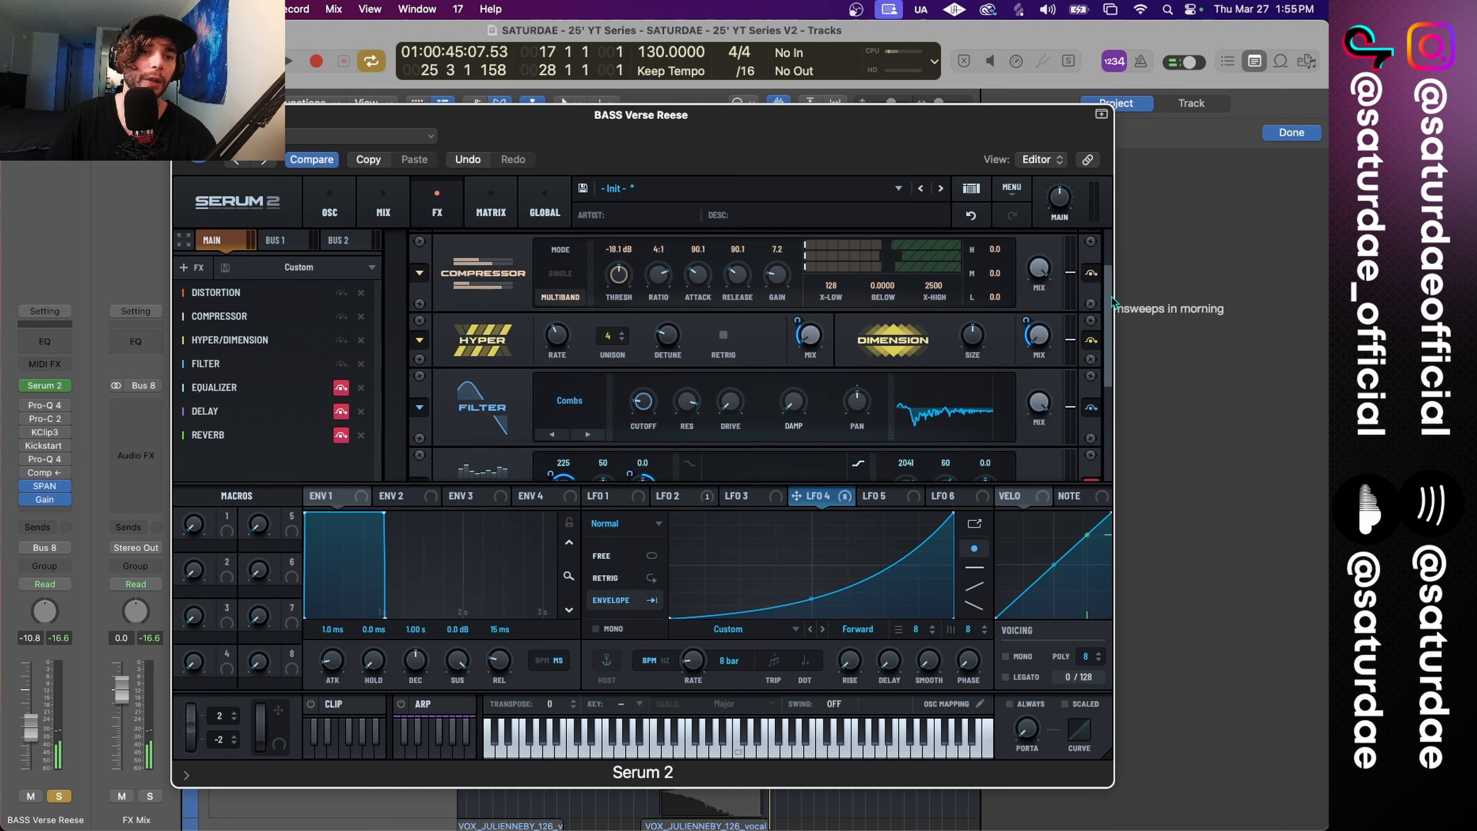
{"action": "scroll", "coordinate": [1083, 355], "scroll_direction": "up", "scroll_amount": 3}
{"action": "left_click_drag", "start_coordinate": [1033, 336], "coordinate": [1030, 345]}
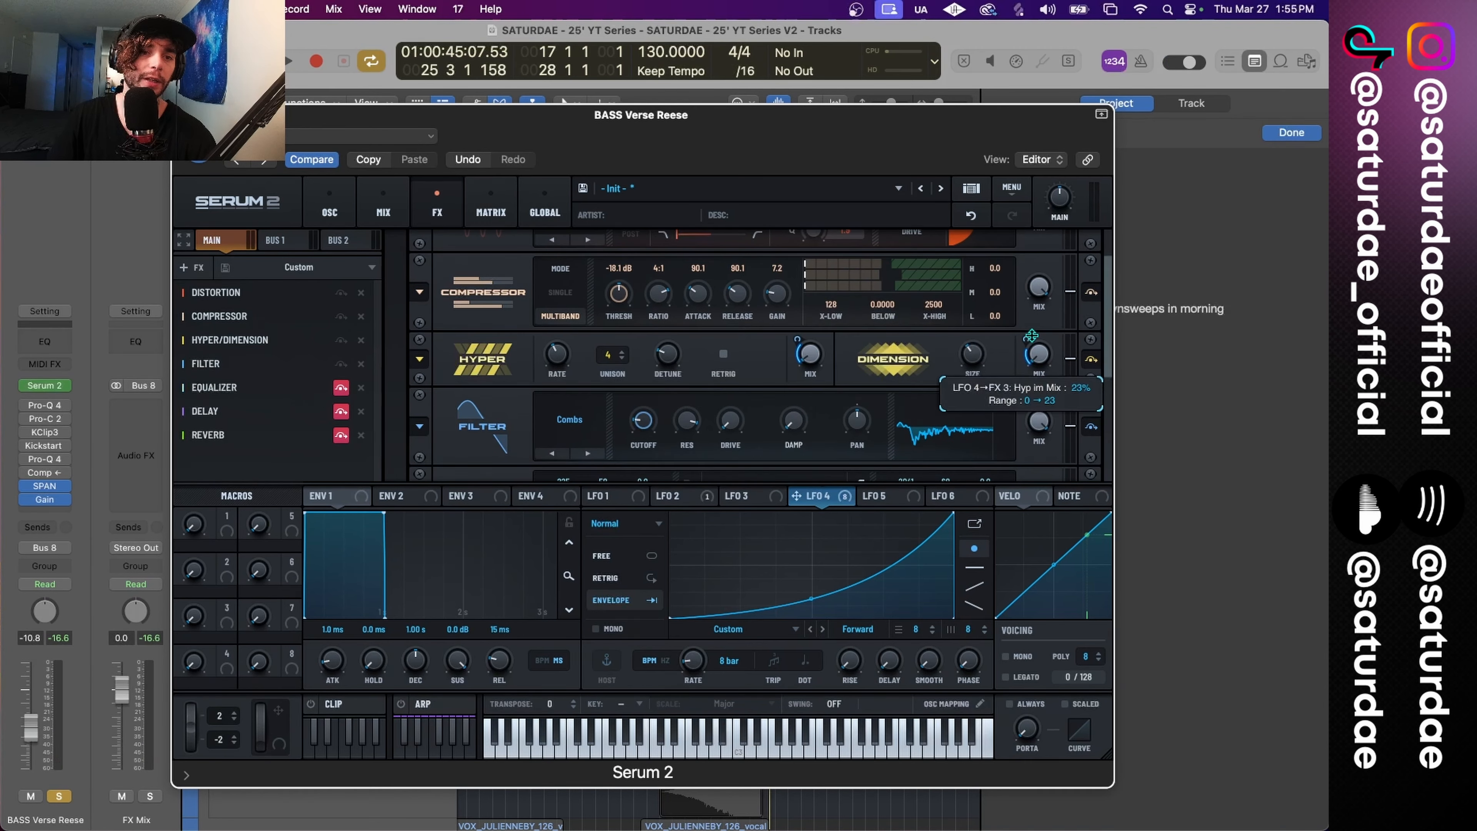
Step: Set the Delay to Ping-Pong with times of 1/16 left and 1/8 right, and its filter frequency to about 4257 Hz
{"action": "scroll", "coordinate": [660, 359], "scroll_direction": "down", "scroll_amount": 3}
{"action": "left_click_drag", "start_coordinate": [660, 359], "coordinate": [660, 376]}
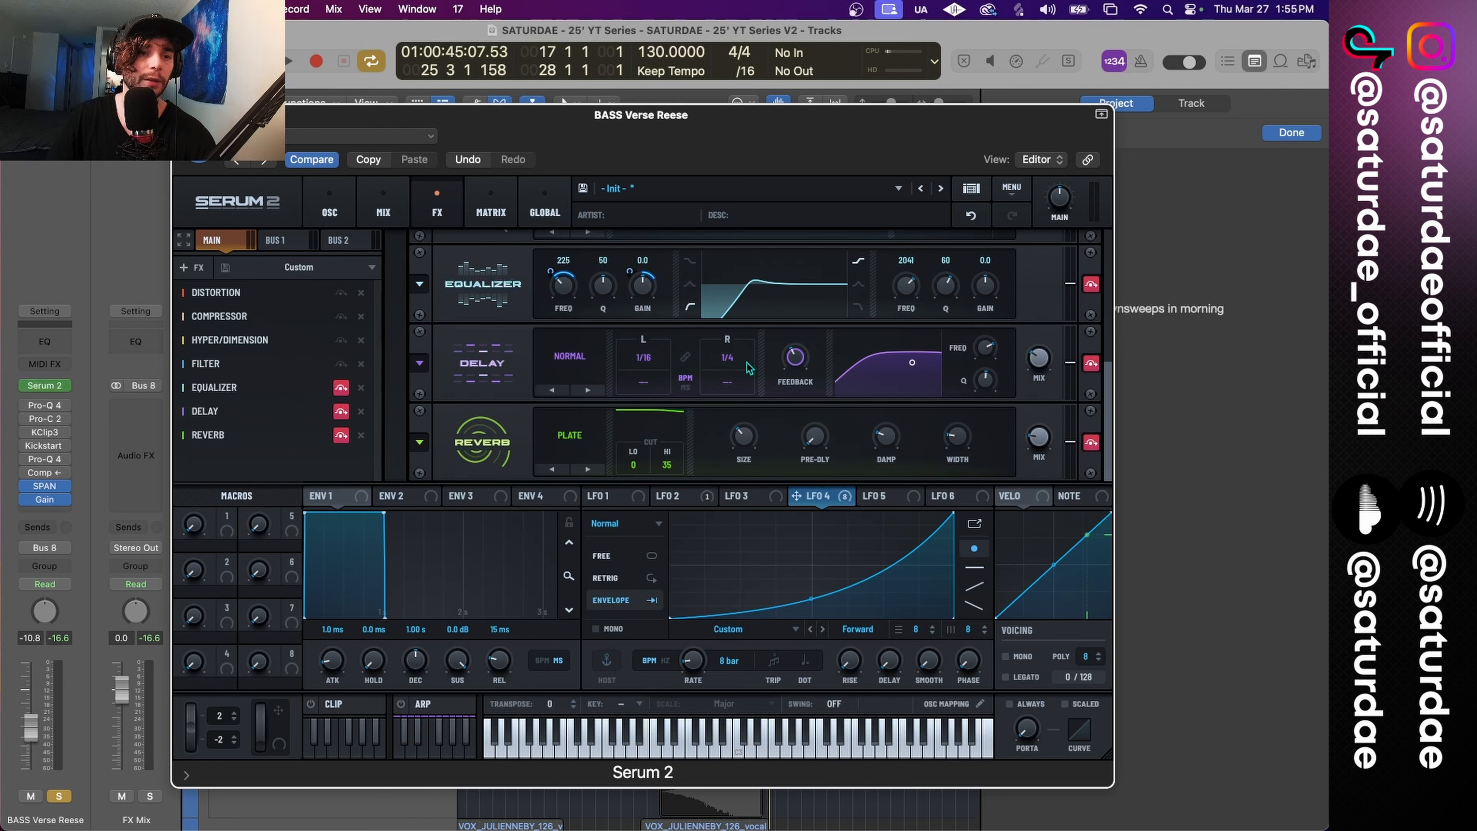
{"action": "left_click_drag", "start_coordinate": [748, 366], "coordinate": [749, 376]}
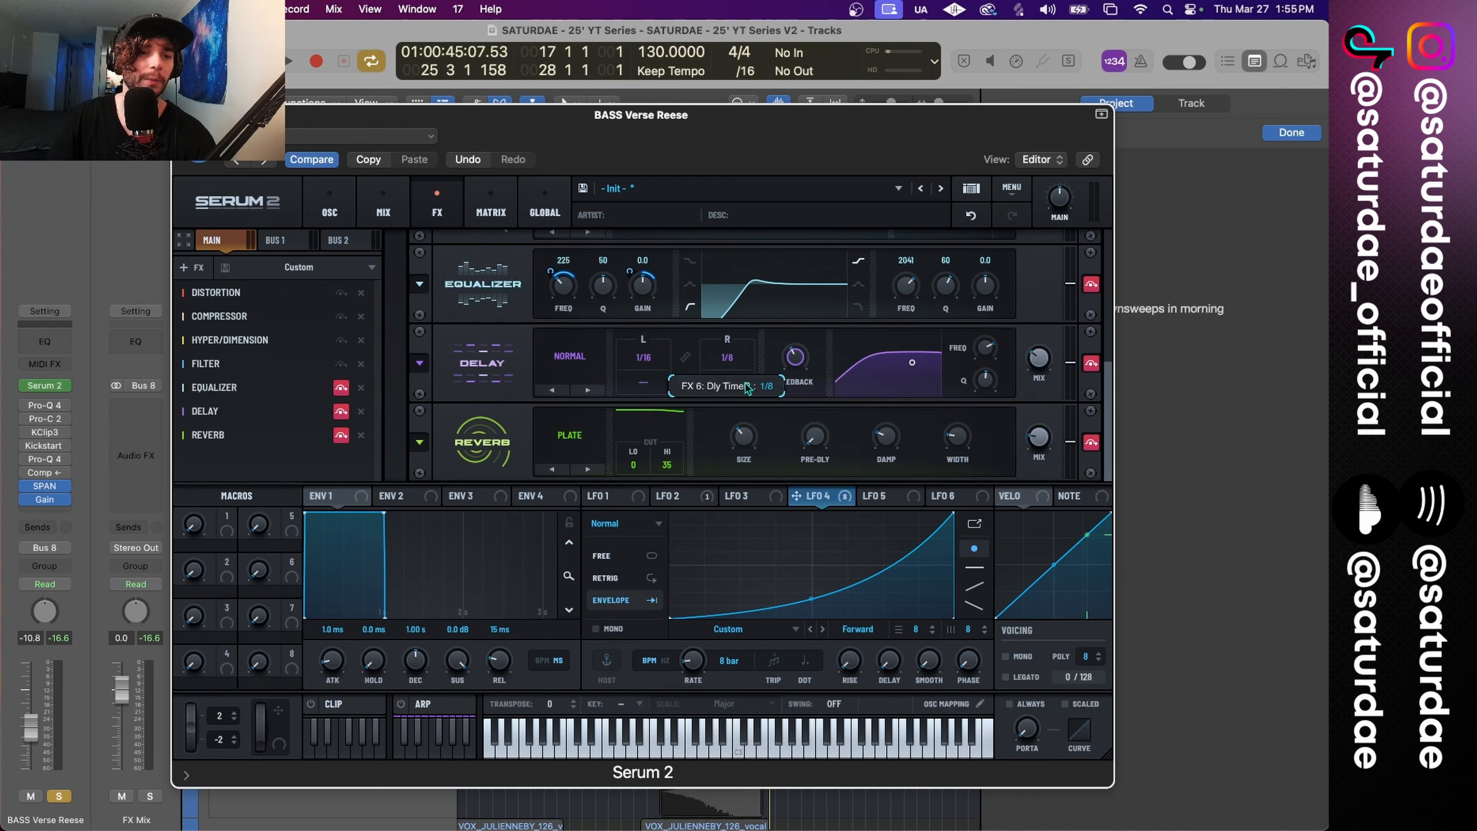
{"action": "left_click", "coordinate": [576, 365]}
{"action": "left_click", "coordinate": [587, 407]}
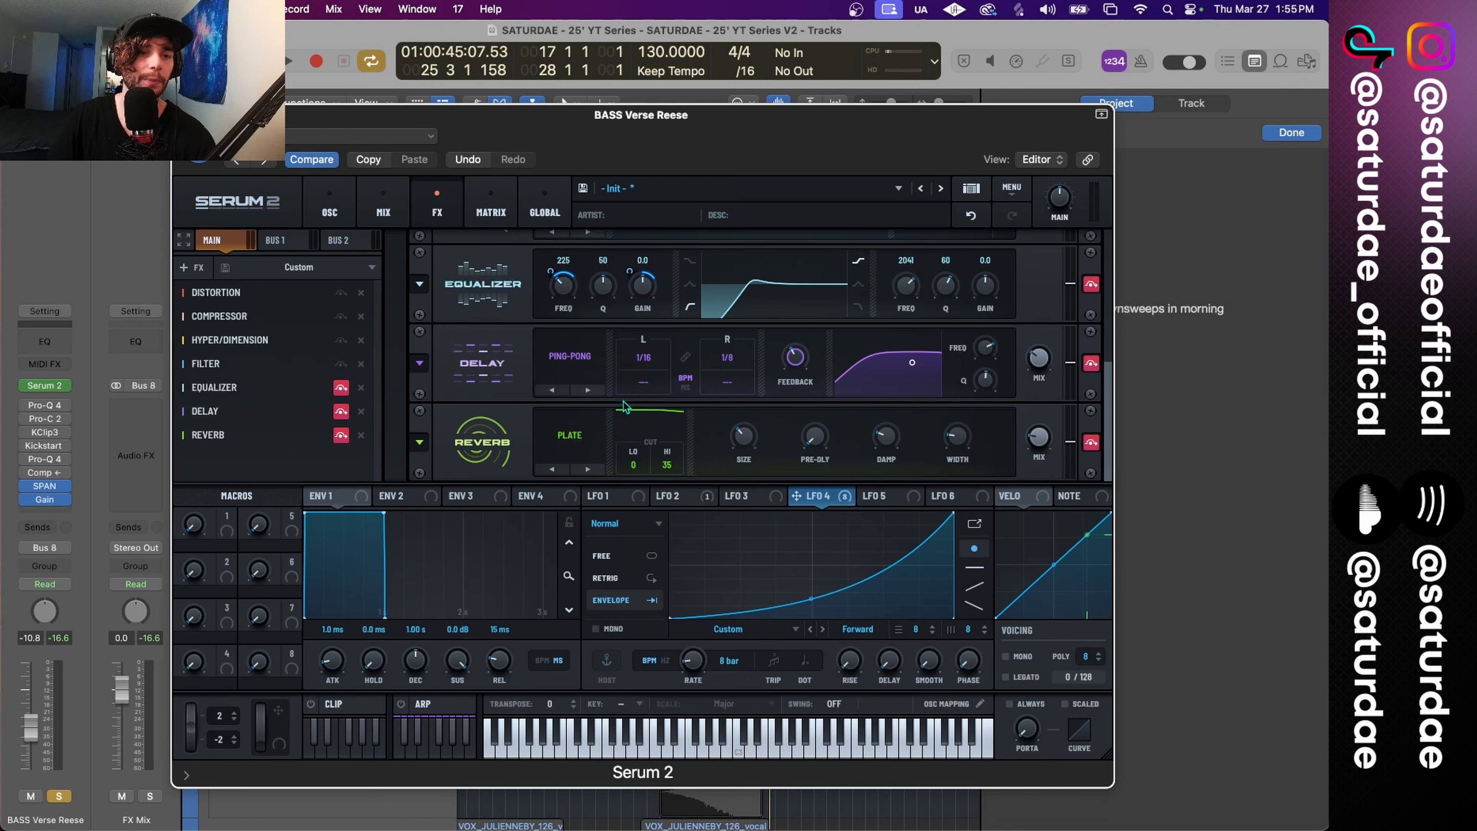
{"action": "left_click_drag", "start_coordinate": [912, 364], "coordinate": [922, 377]}
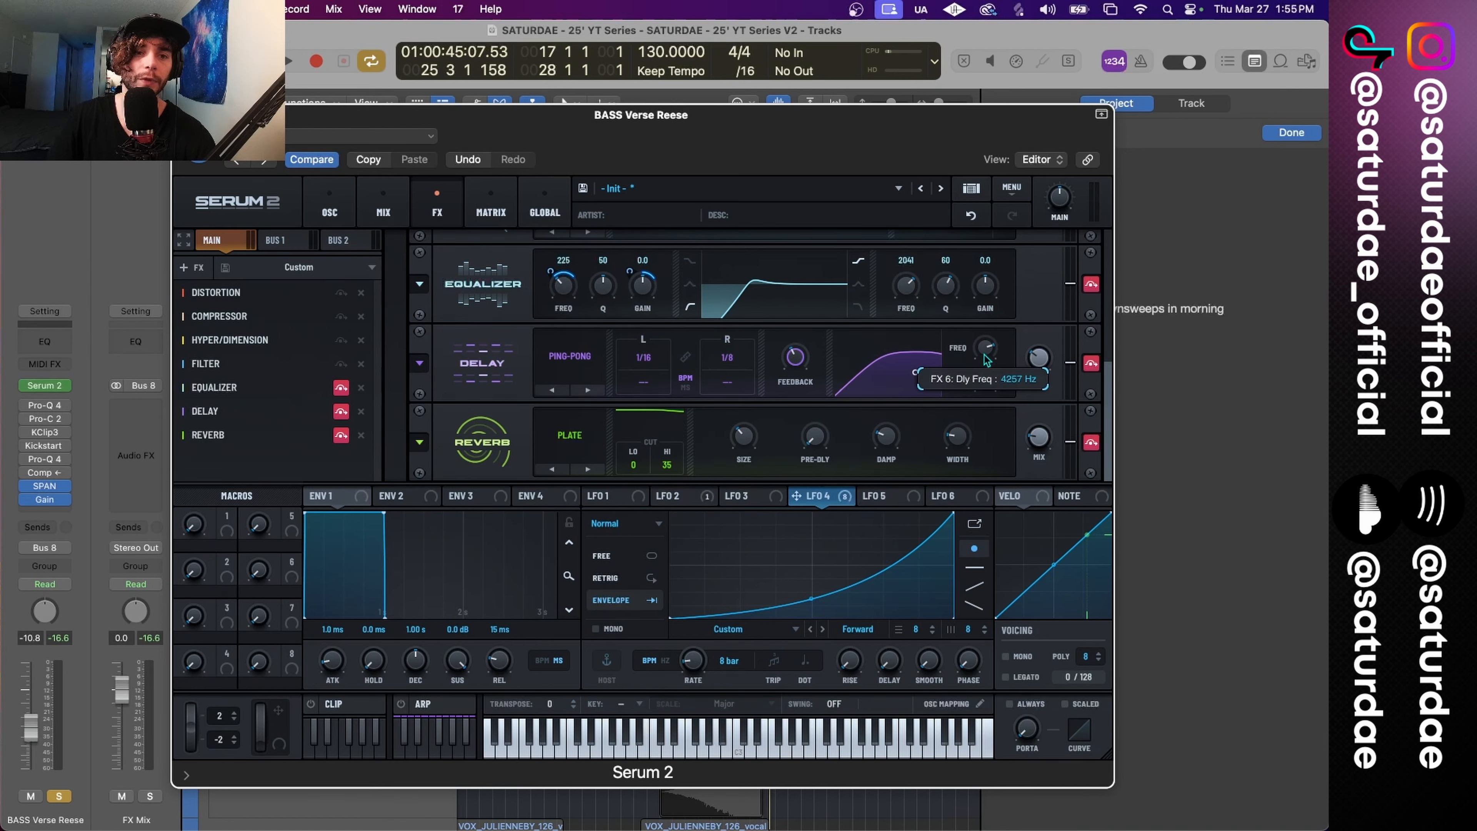
Step: Re-enable the bypassed Equalizer, Delay and Reverb
{"action": "left_click", "coordinate": [1091, 286]}
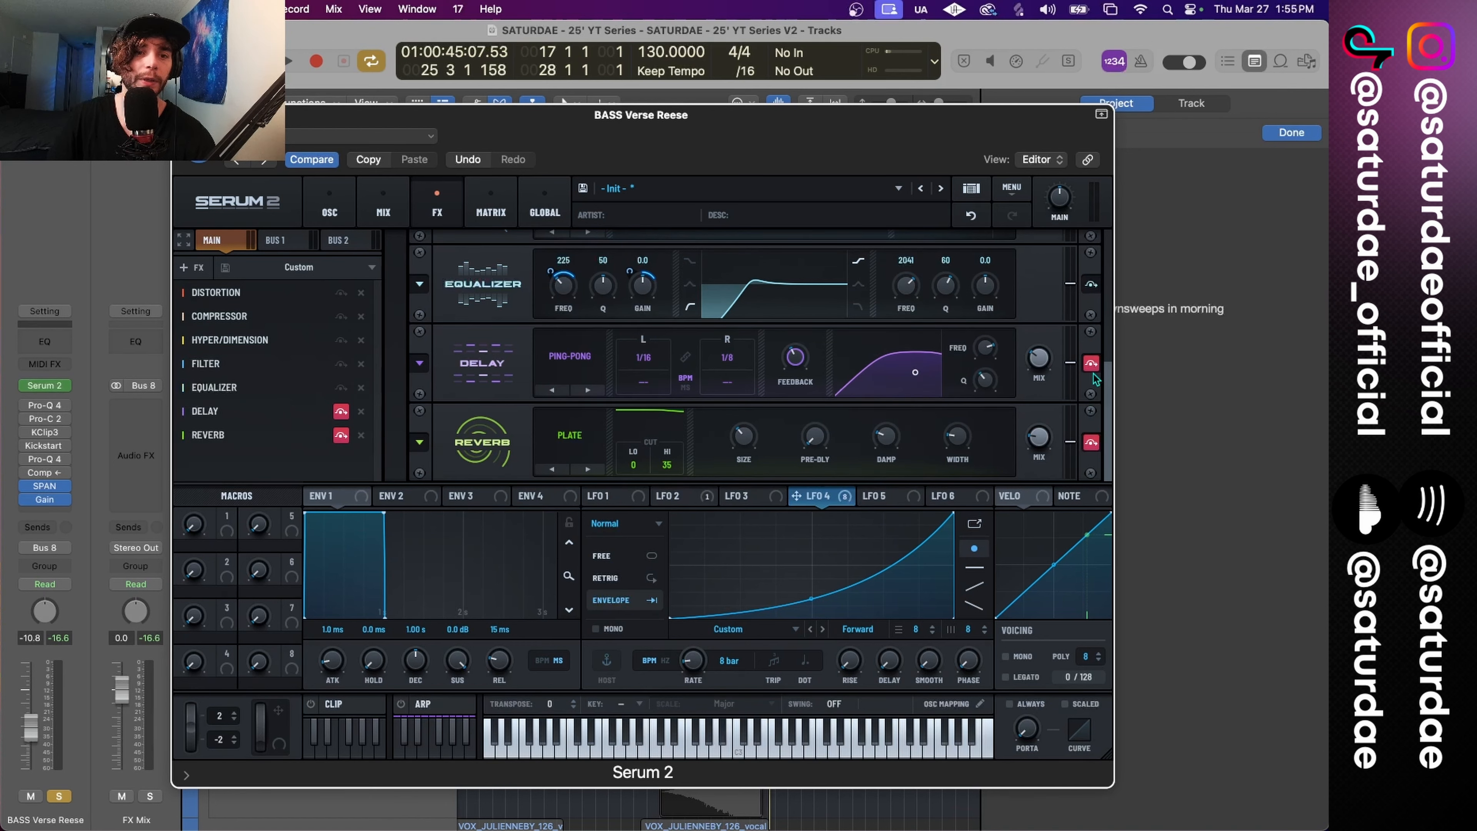
{"action": "left_click", "coordinate": [1091, 363]}
{"action": "left_click", "coordinate": [1091, 443]}
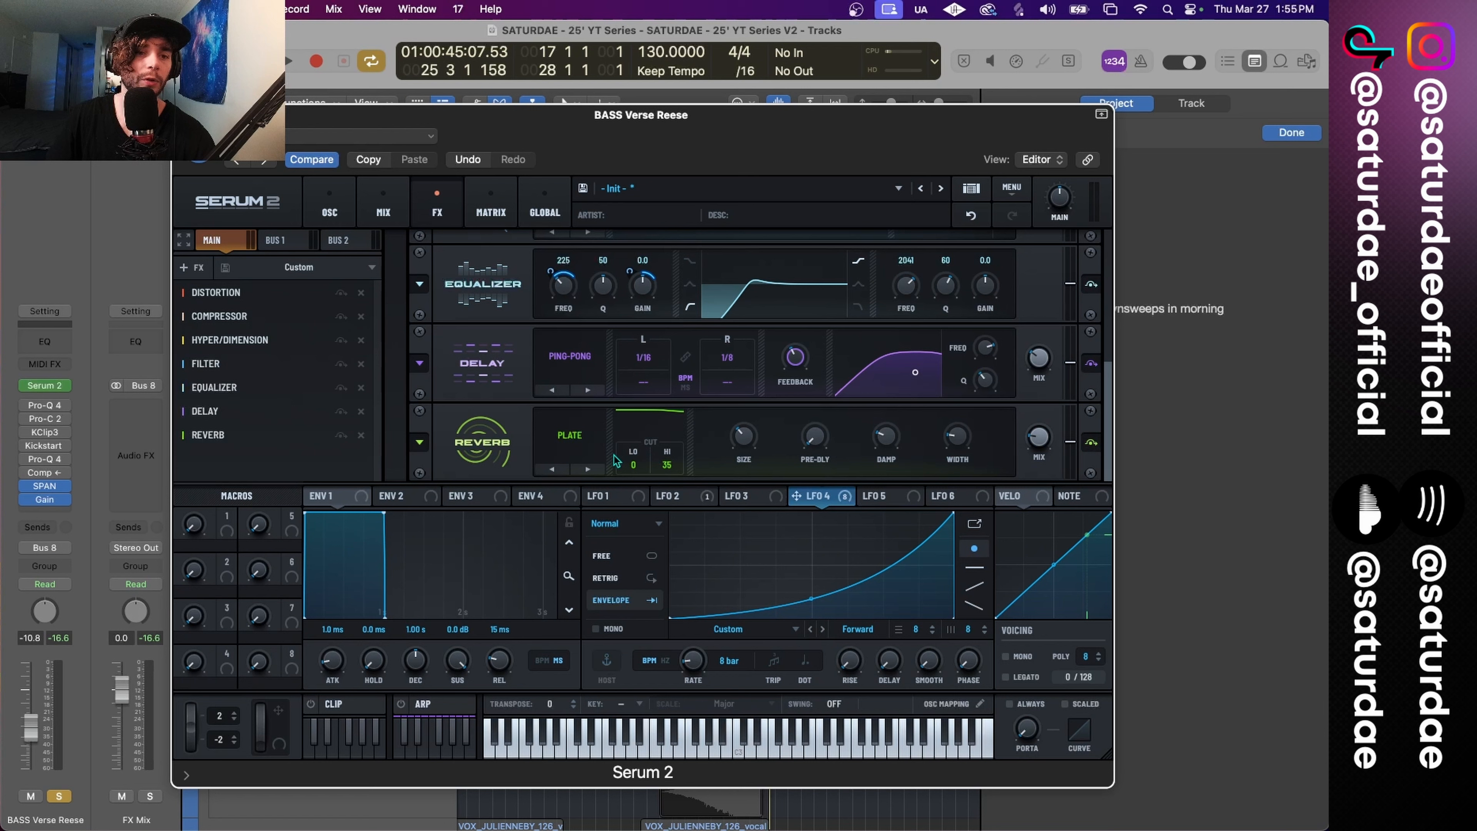
Step: Set the Reverb to Vintage with low cut 36 and high cut 16, and assign LFO 4 to its mix
{"action": "left_click", "coordinate": [587, 469]}
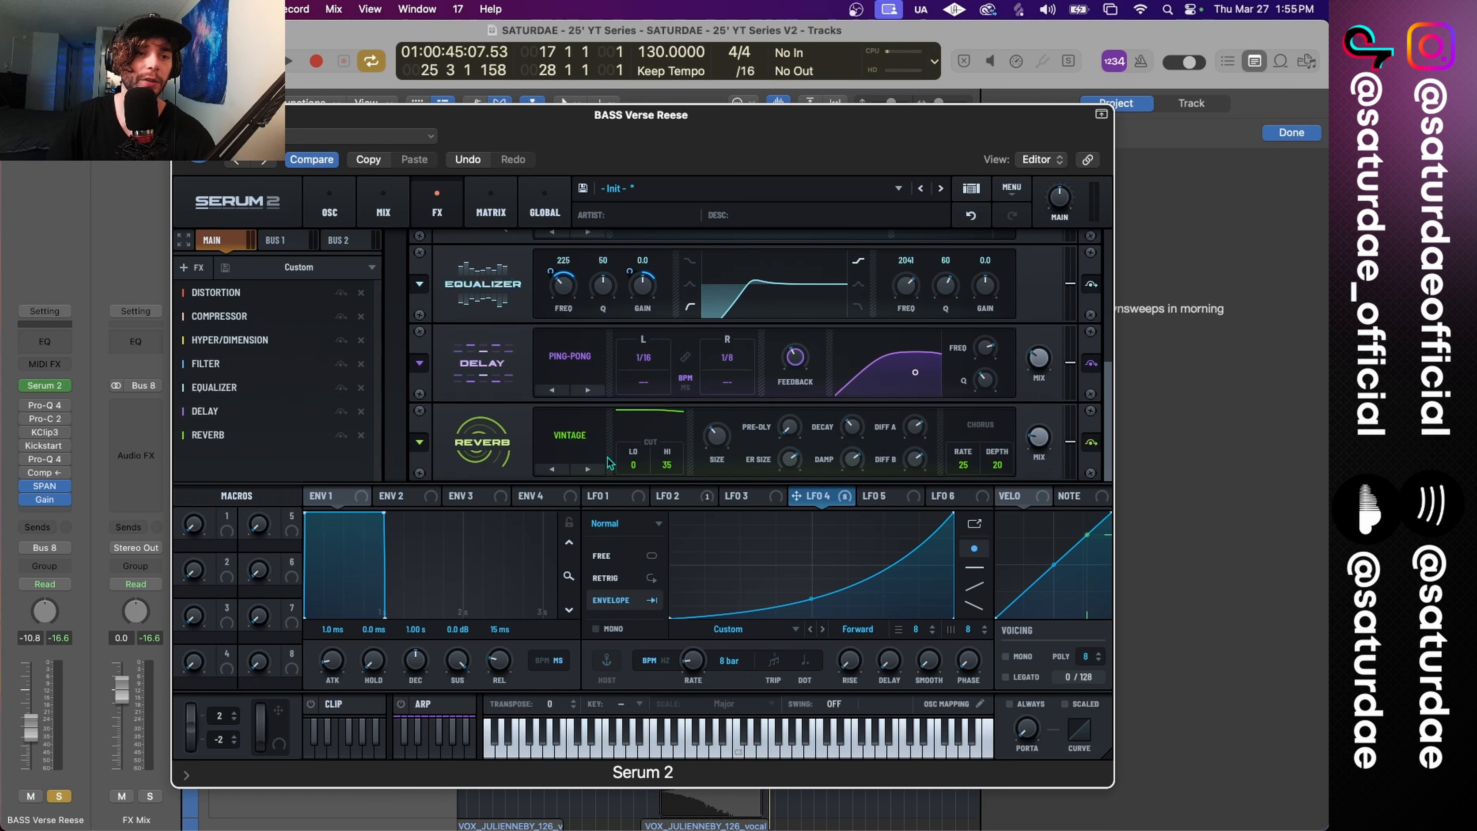
{"action": "left_click_drag", "start_coordinate": [634, 466], "coordinate": [649, 416]}
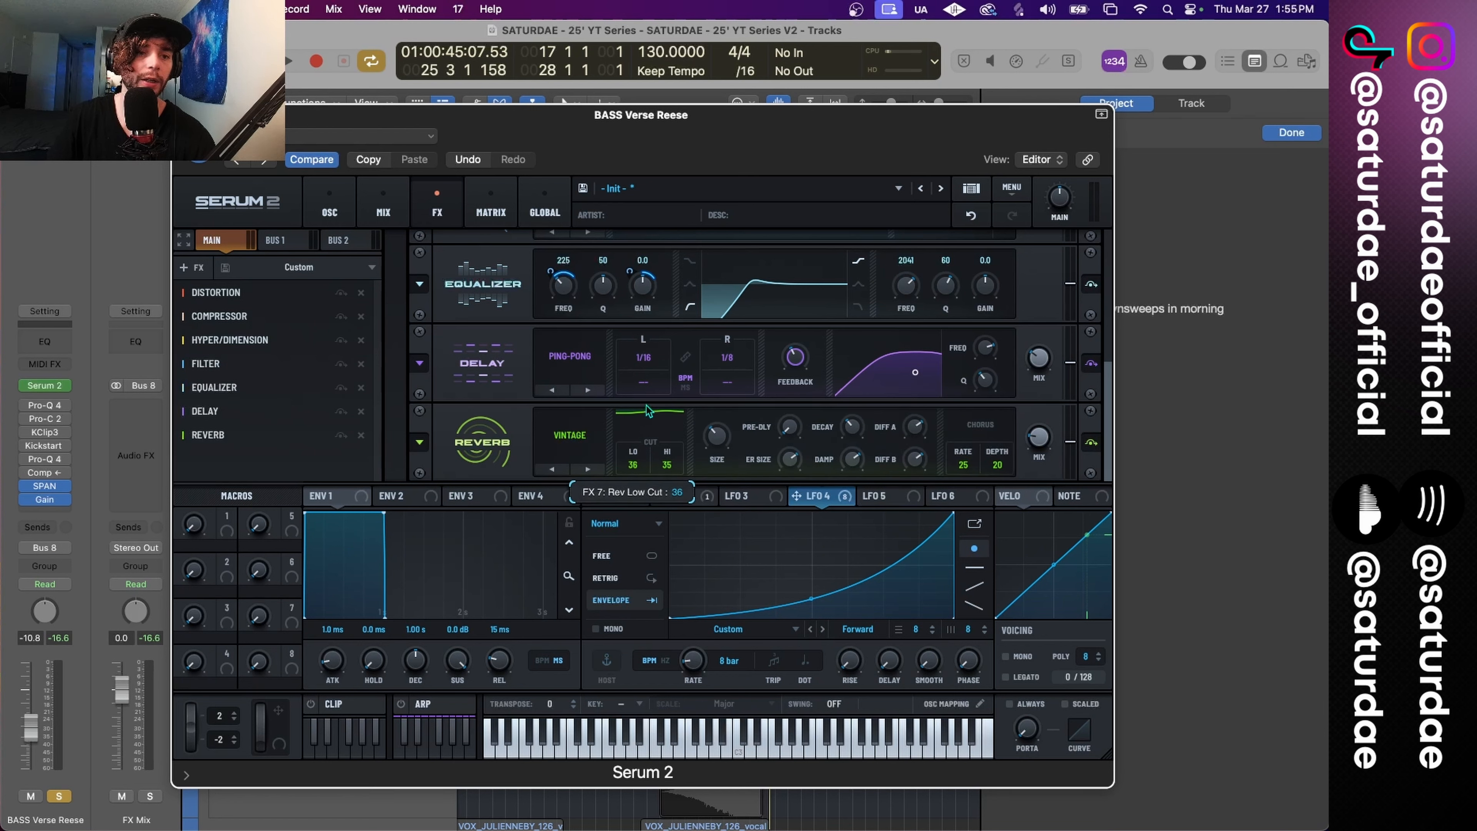
{"action": "left_click_drag", "start_coordinate": [669, 466], "coordinate": [670, 502]}
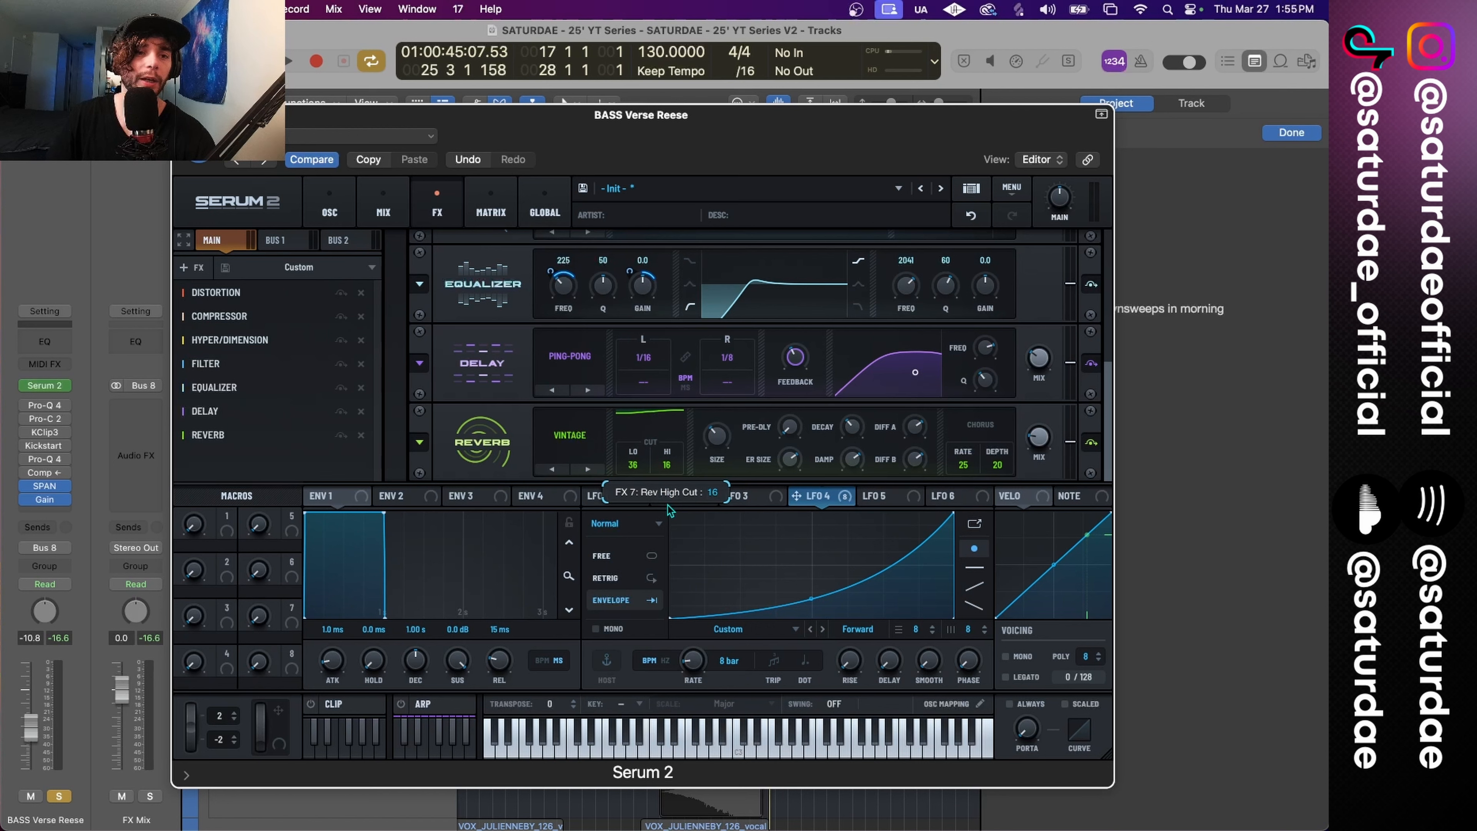
{"action": "left_click_drag", "start_coordinate": [793, 504], "coordinate": [1025, 454]}
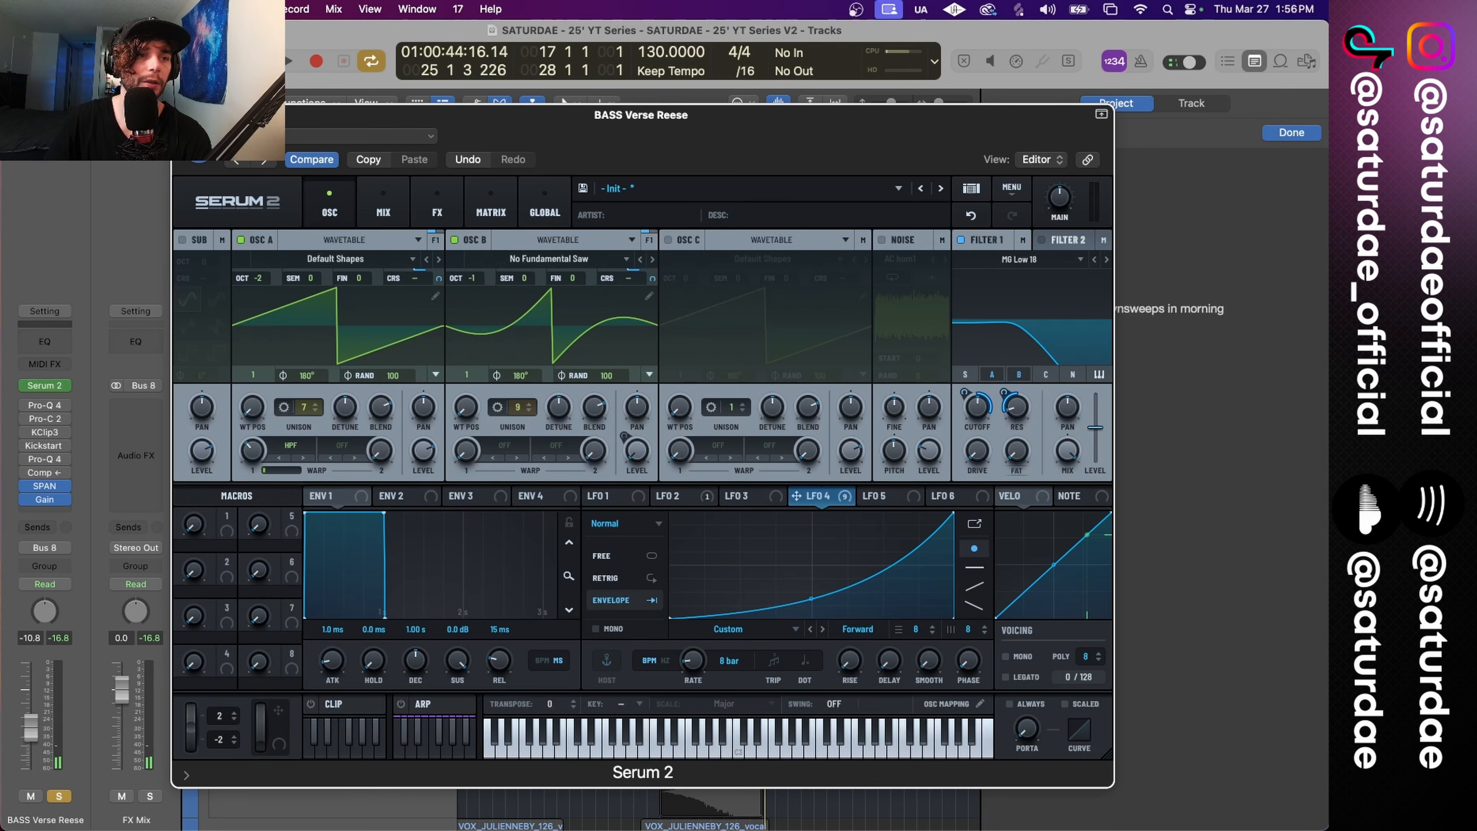
Step: Unsolo the riser's track, play it within the full mix, and raise its volume to about -3.5 dB
{"action": "left_click", "coordinate": [185, 115]}
{"action": "left_click", "coordinate": [59, 796]}
{"action": "key", "text": "space"}
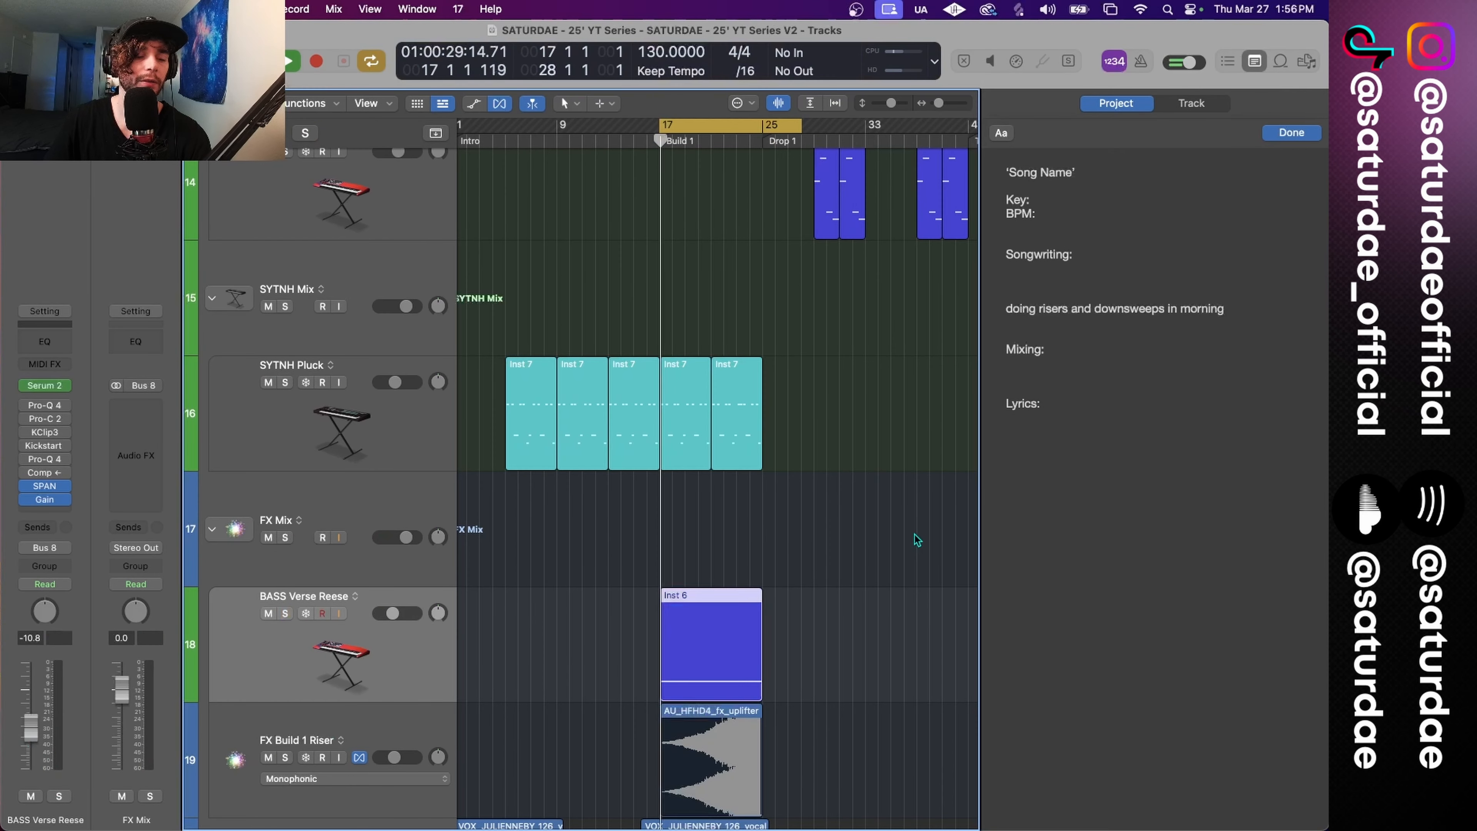
{"action": "scroll", "coordinate": [916, 541], "scroll_direction": "down", "scroll_amount": 5}
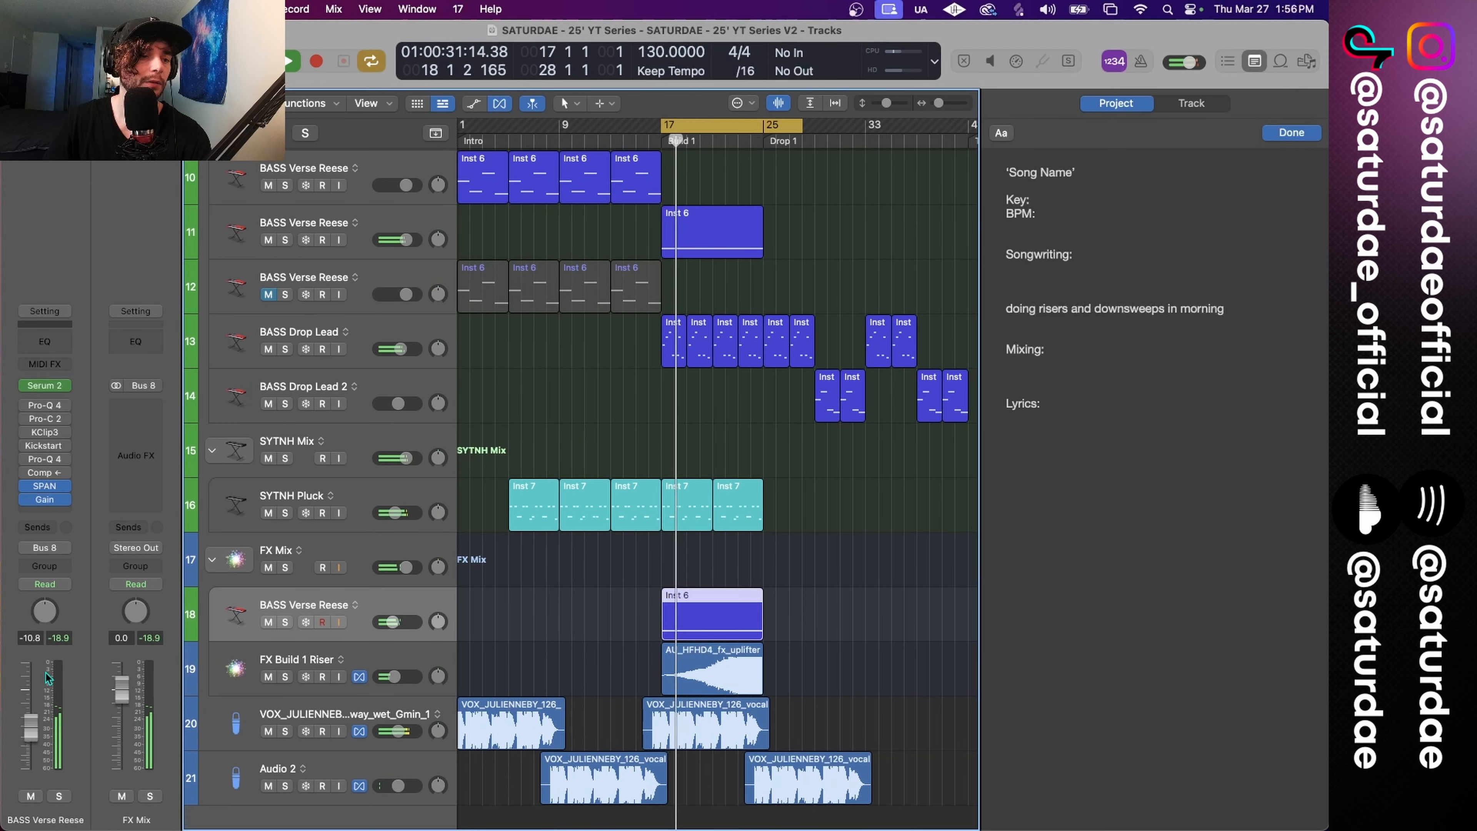
{"action": "left_click_drag", "start_coordinate": [32, 724], "coordinate": [30, 704]}
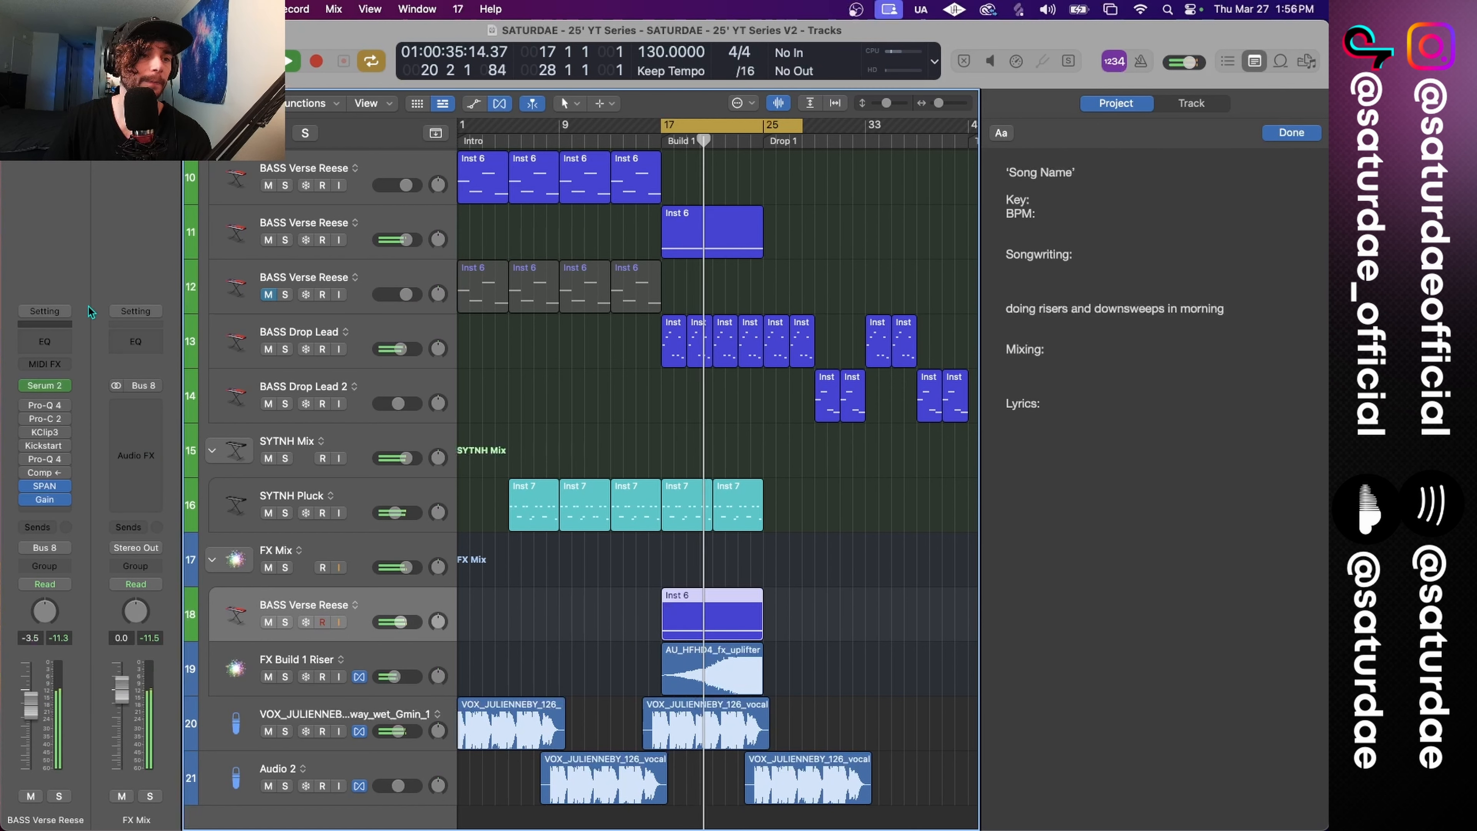
Step: Reshape LFO 4 in Serum 2 to stay flat for the first half and curve upward in the second half, and play the result
{"action": "left_click", "coordinate": [45, 386]}
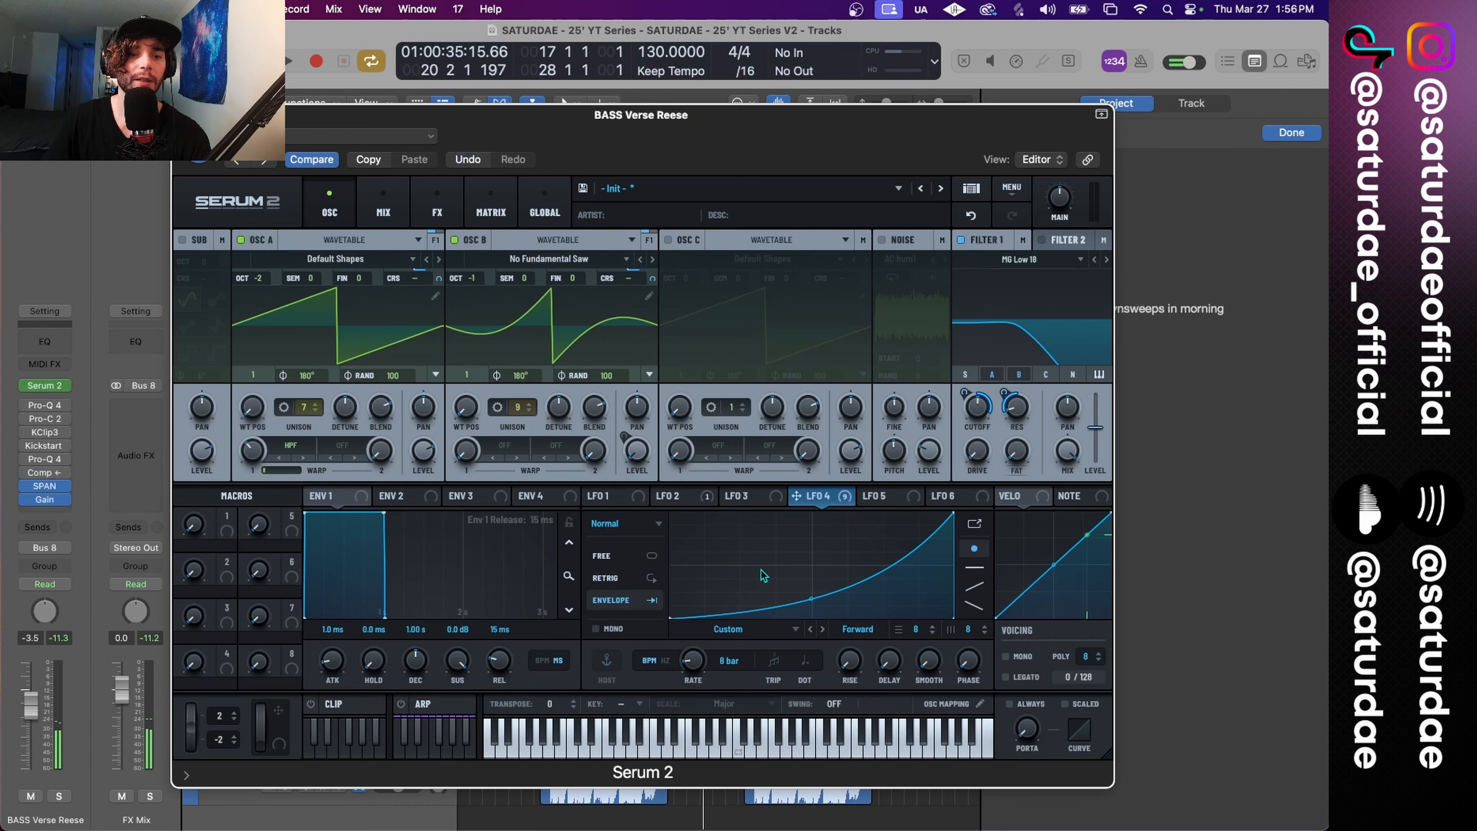
{"action": "left_click_drag", "start_coordinate": [812, 598], "coordinate": [815, 622]}
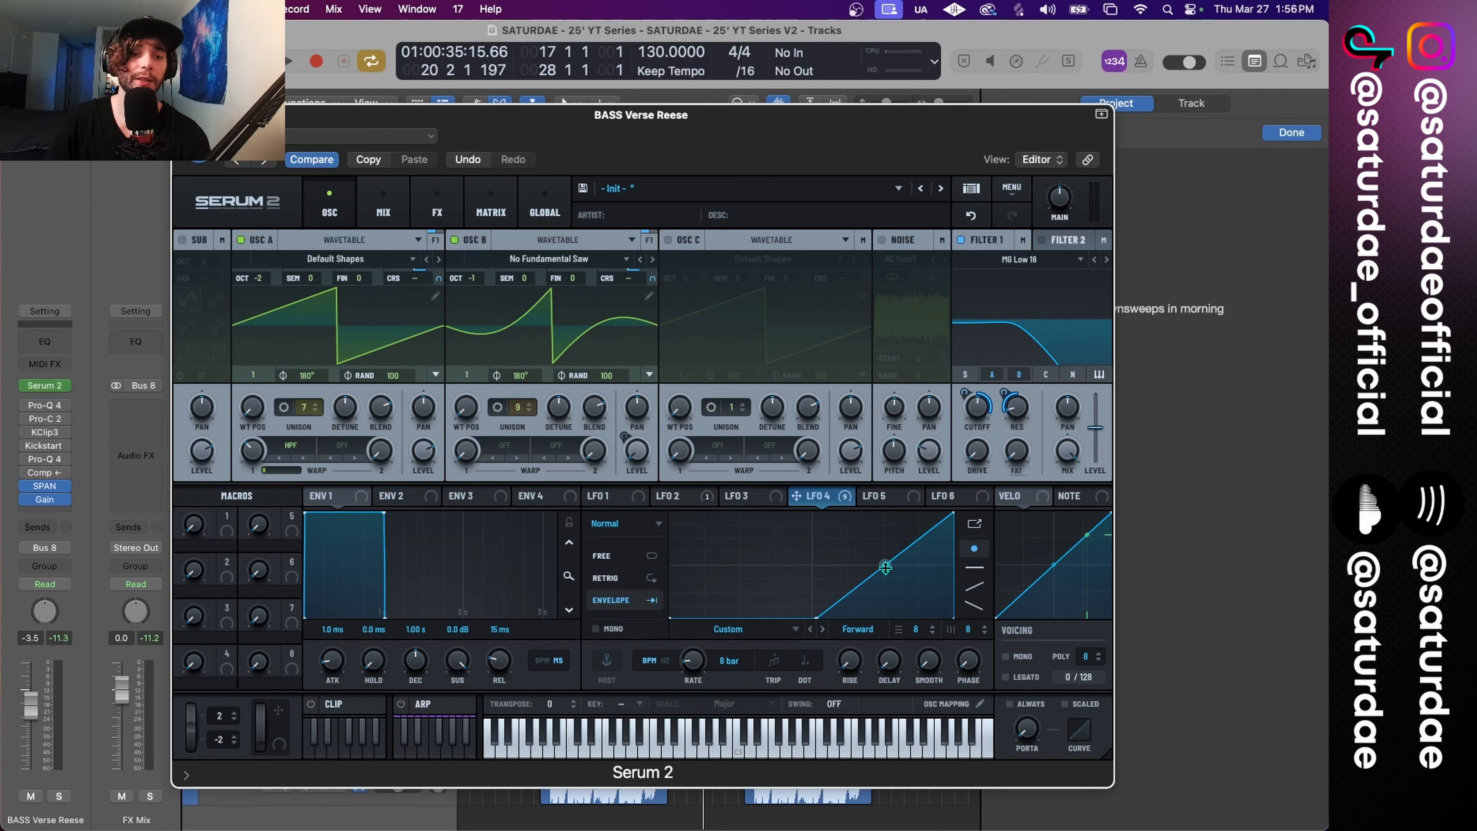
{"action": "left_click_drag", "start_coordinate": [886, 568], "coordinate": [889, 585]}
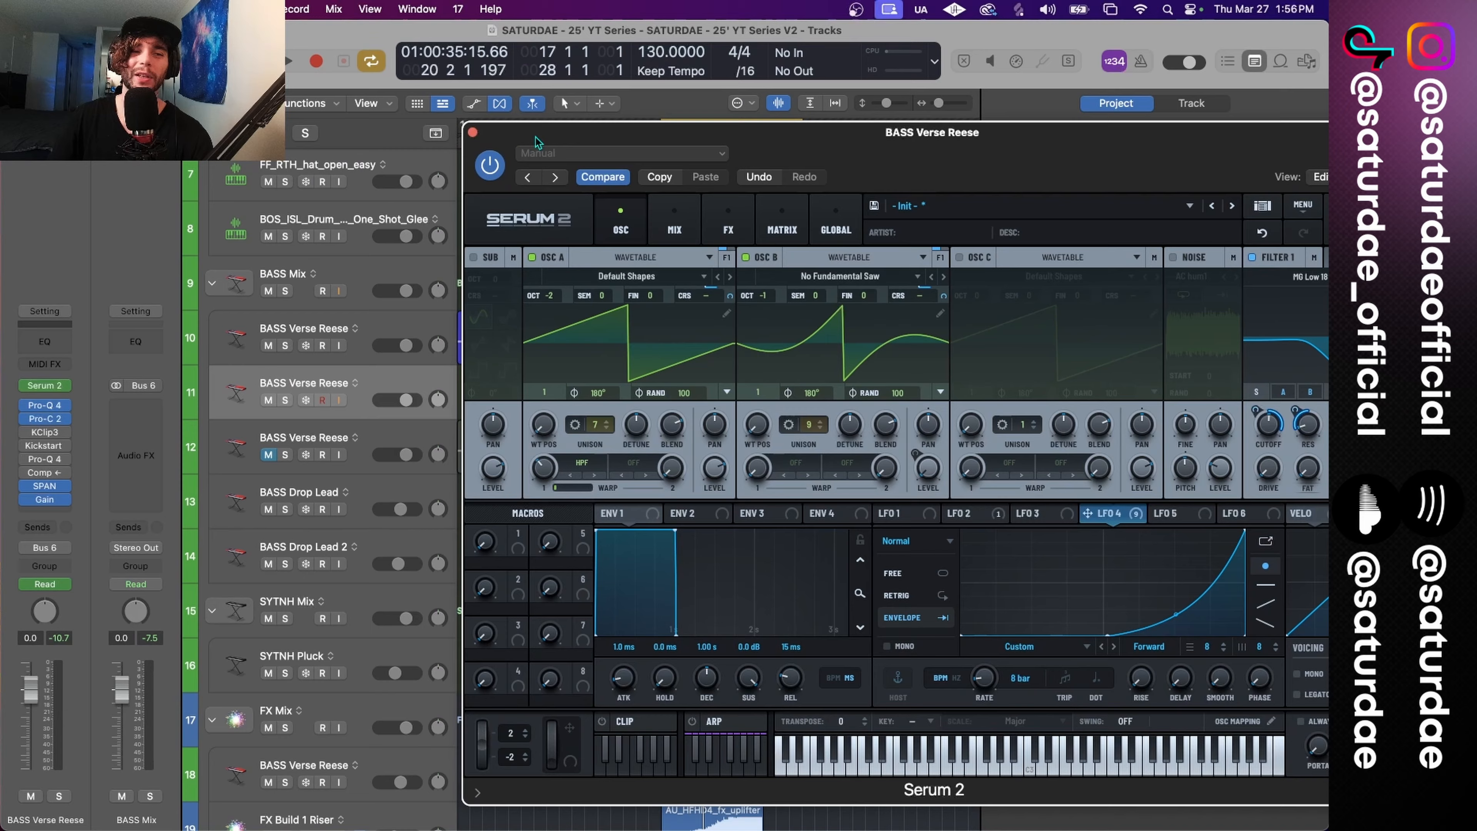
{"action": "left_click_drag", "start_coordinate": [536, 137], "coordinate": [361, 238]}
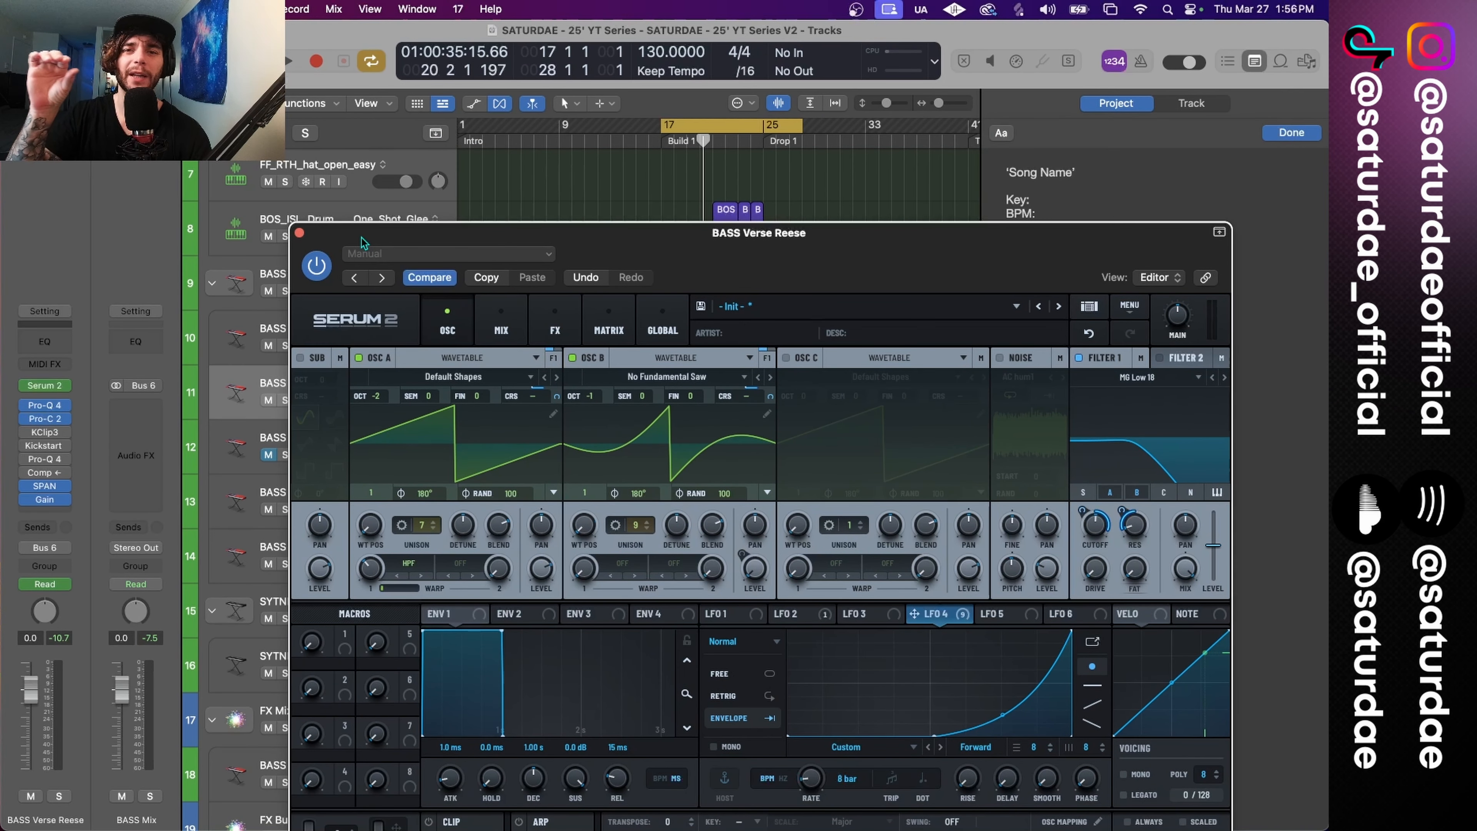
{"action": "key", "text": "space"}
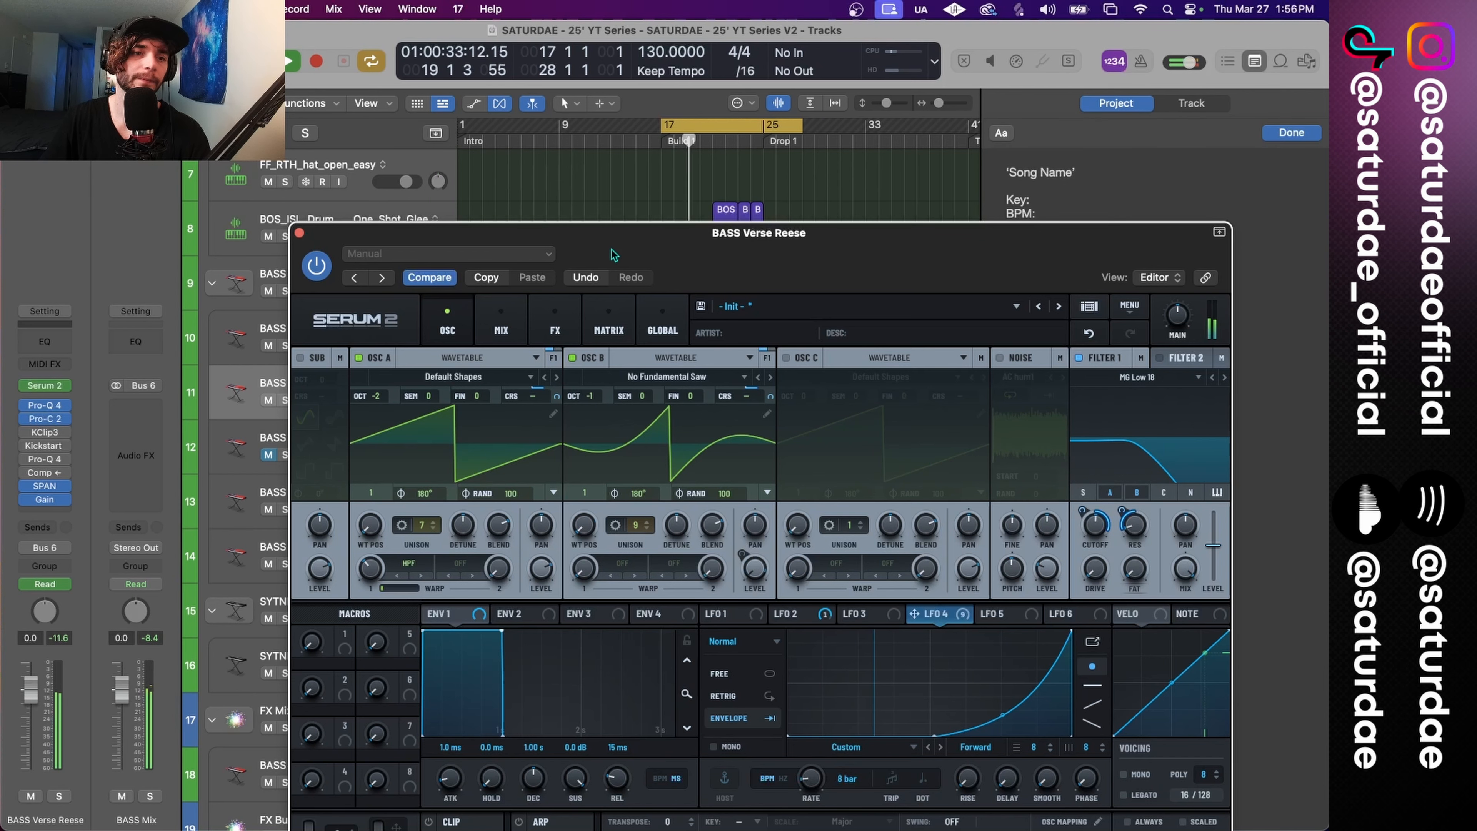
{"action": "left_click_drag", "start_coordinate": [747, 258], "coordinate": [598, 121]}
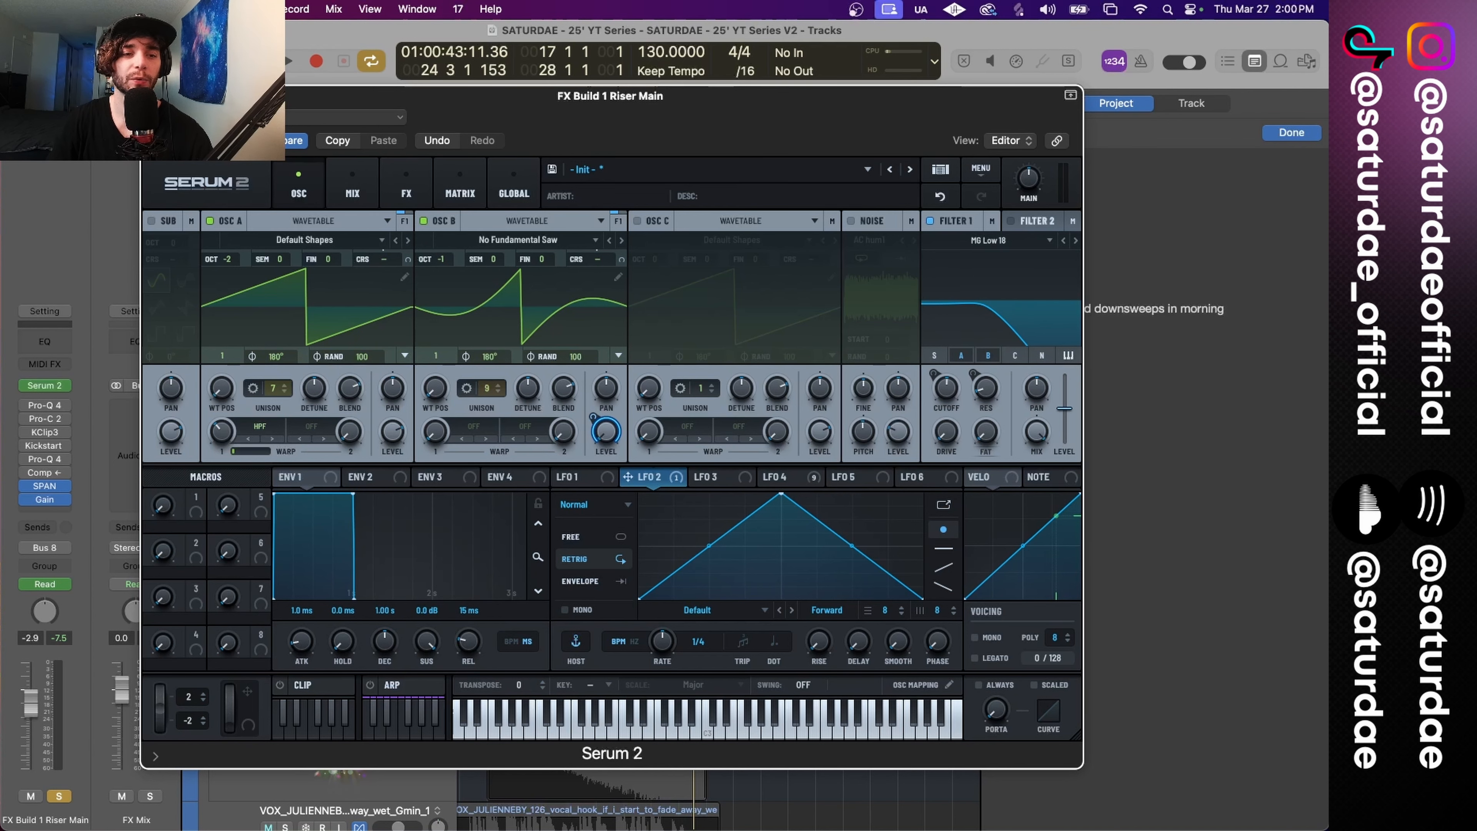
Step: Show track automation and display Serum 2's LFO 2 Rate parameter on the FX Build 1 Riser Main track
{"action": "left_click", "coordinate": [154, 96]}
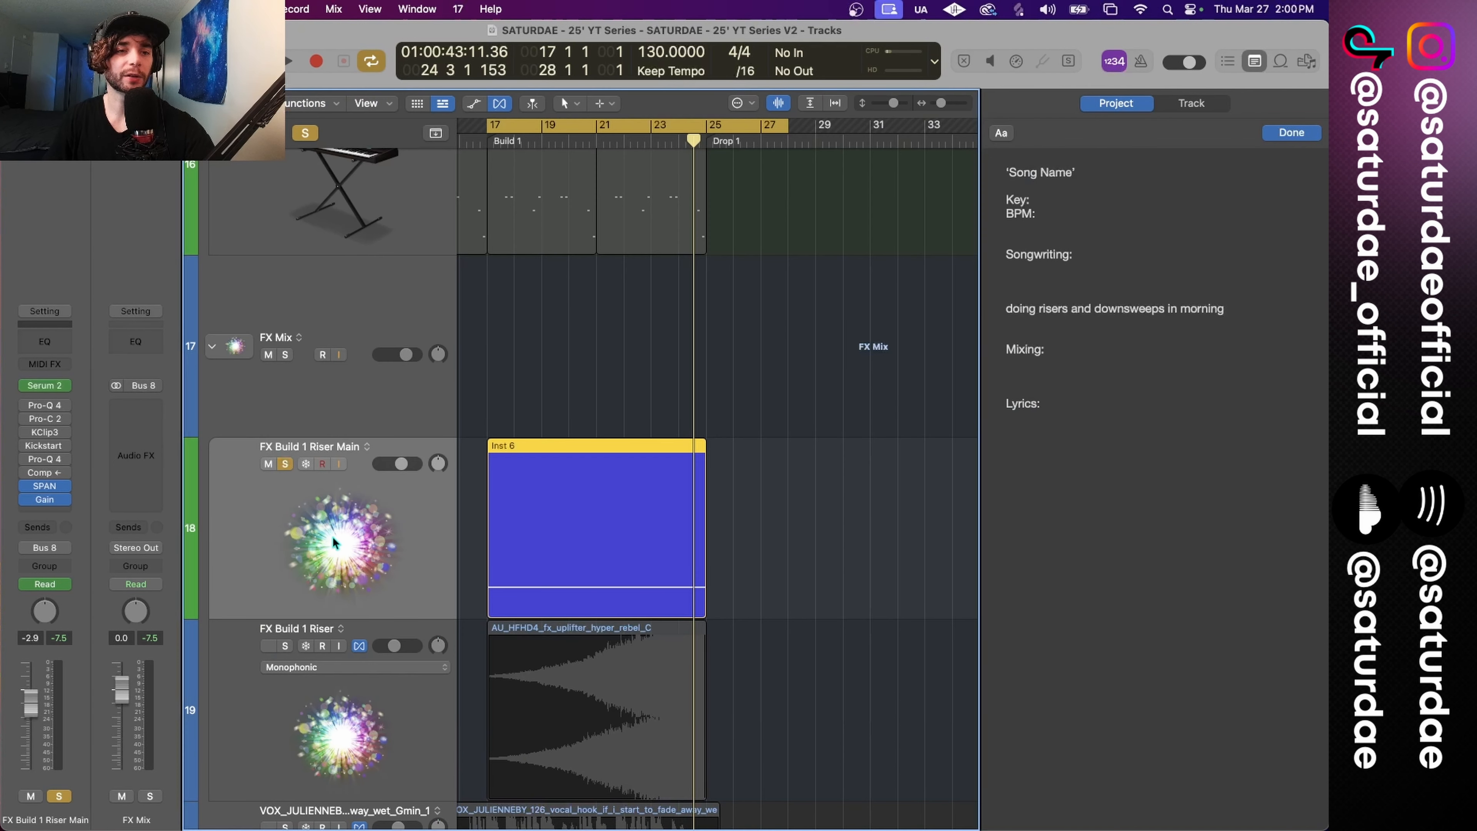
{"action": "key", "text": "a"}
{"action": "left_click", "coordinate": [367, 484]}
{"action": "mouse_move", "coordinate": [389, 483]}
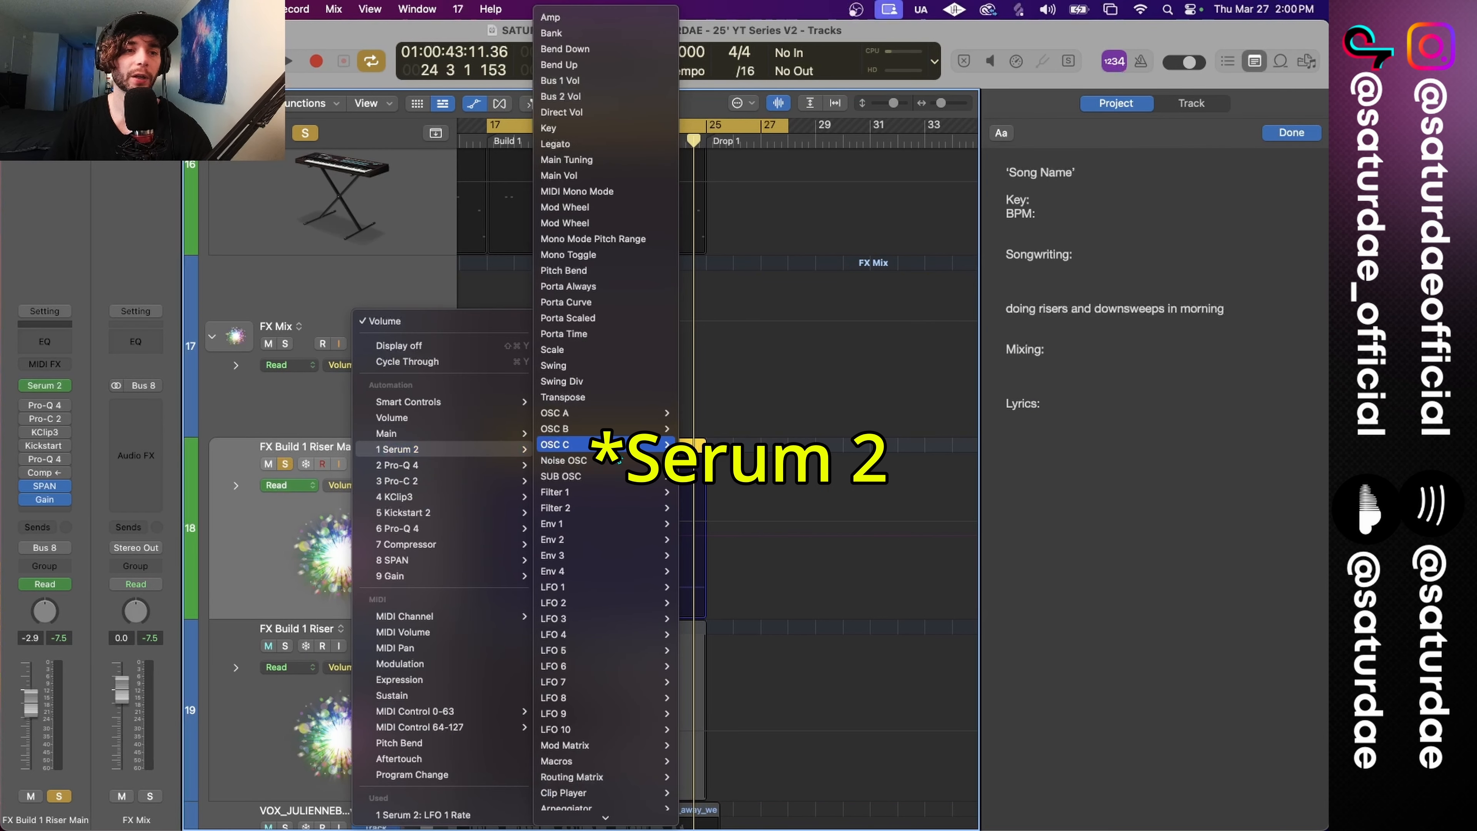
{"action": "mouse_move", "coordinate": [582, 540]}
{"action": "mouse_move", "coordinate": [588, 603]}
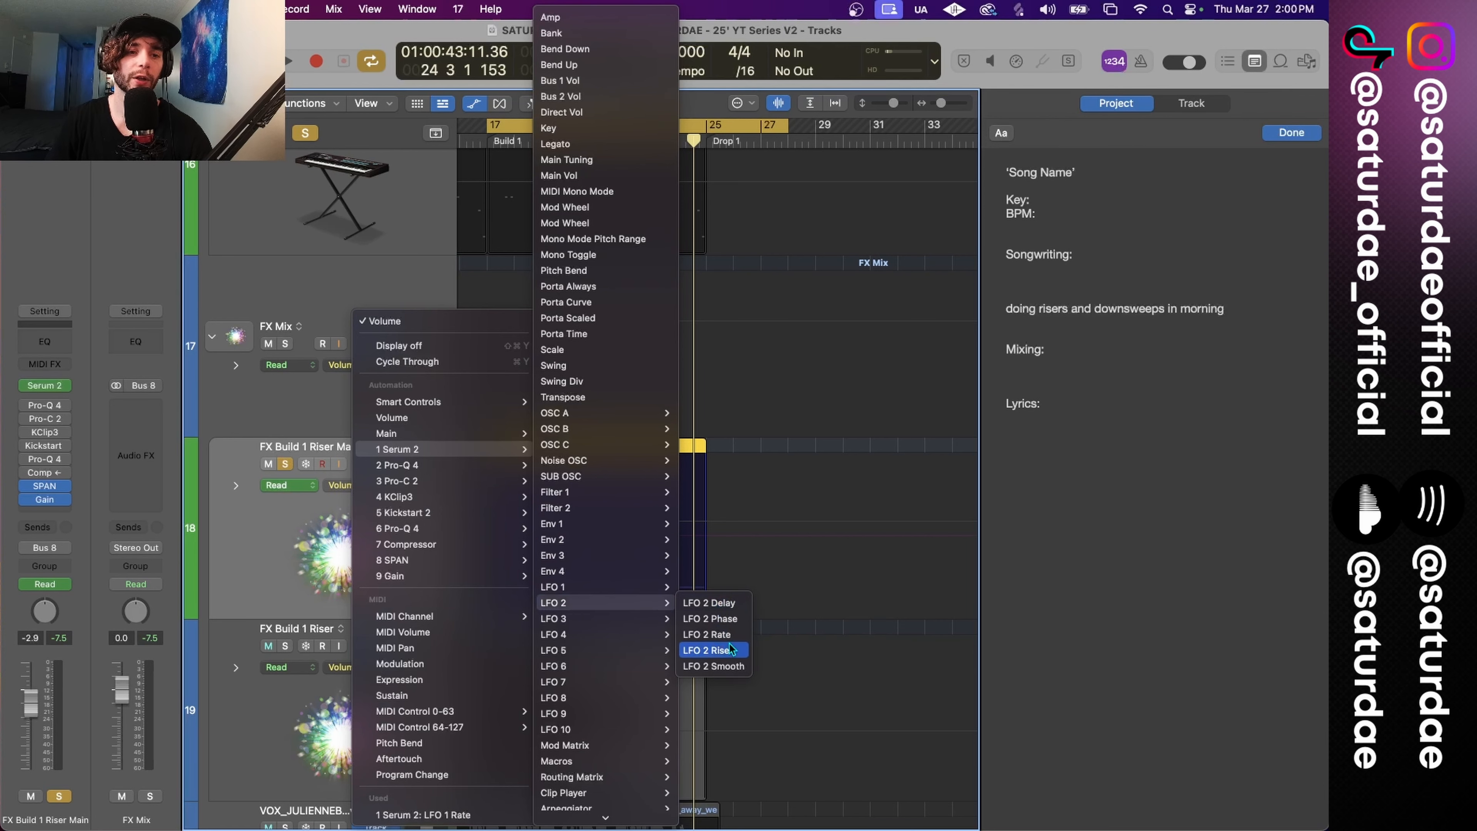
{"action": "left_click", "coordinate": [707, 634]}
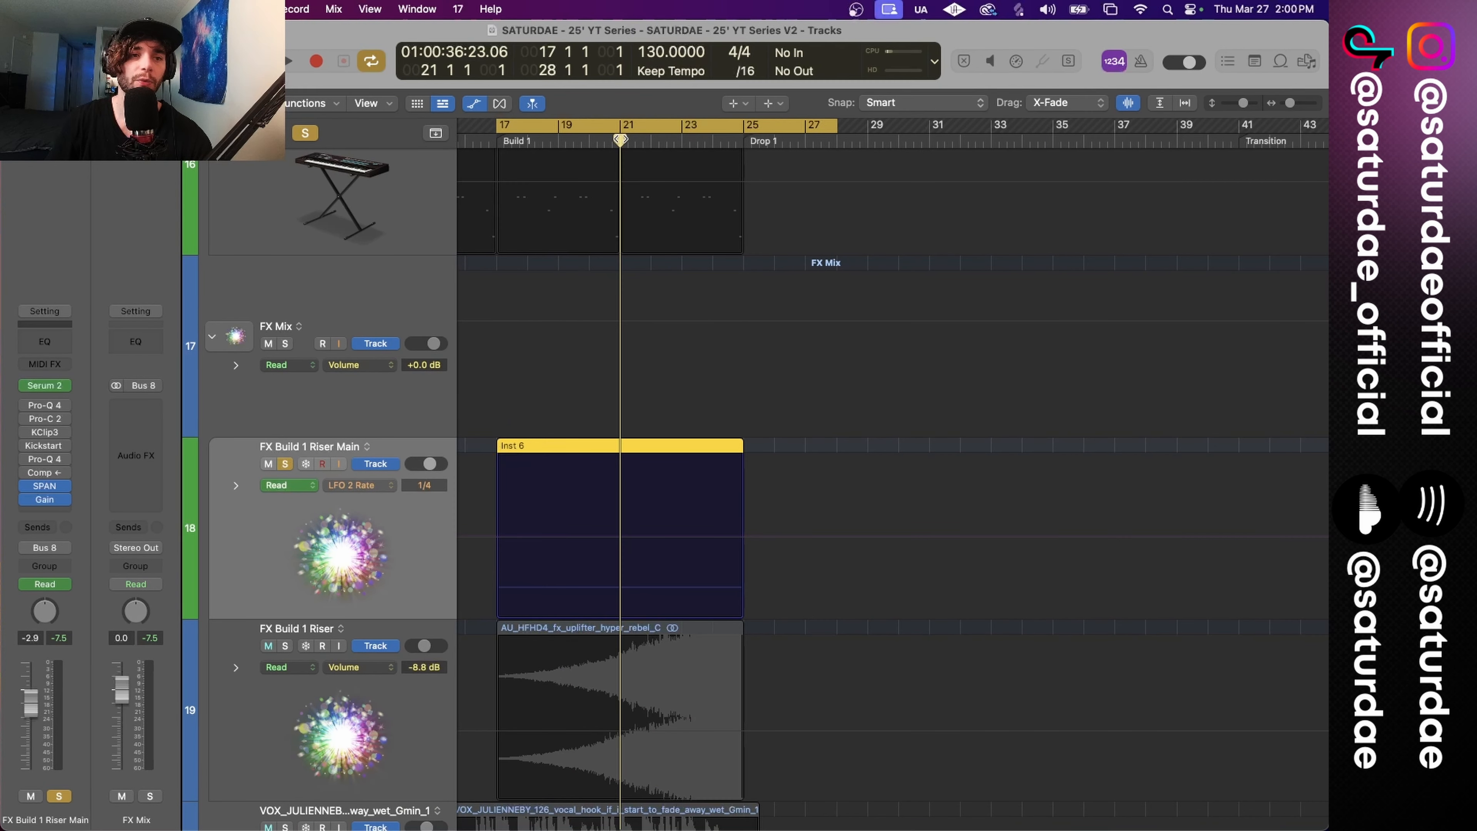
Step: Set the riser's LFO 2 Rate automation to 1/8 from bar 21 to bar 23
{"action": "scroll", "coordinate": [621, 515], "scroll_direction": "up", "scroll_amount": 8}
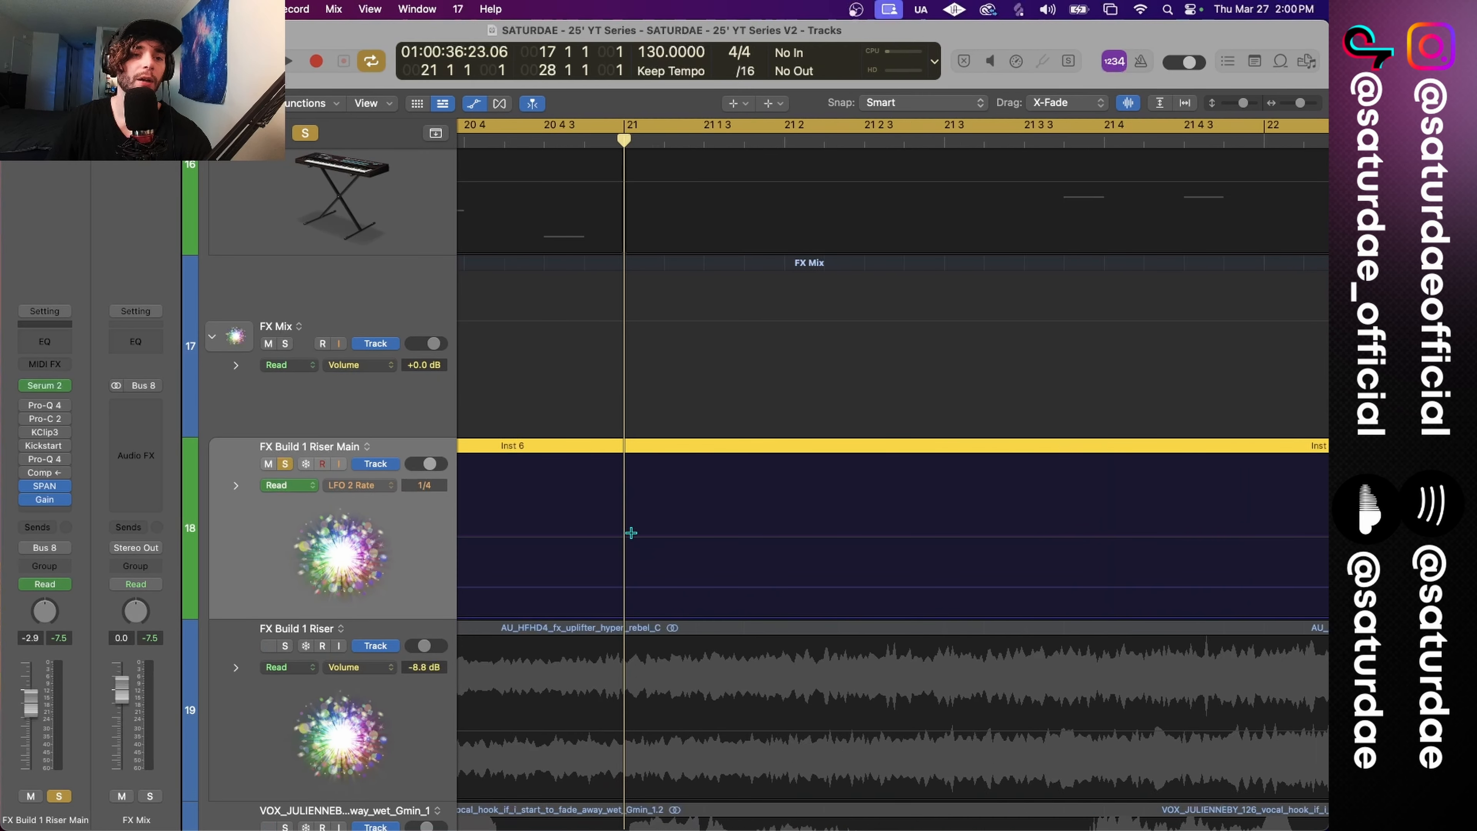
{"action": "scroll", "coordinate": [631, 533], "scroll_direction": "down", "scroll_amount": 8}
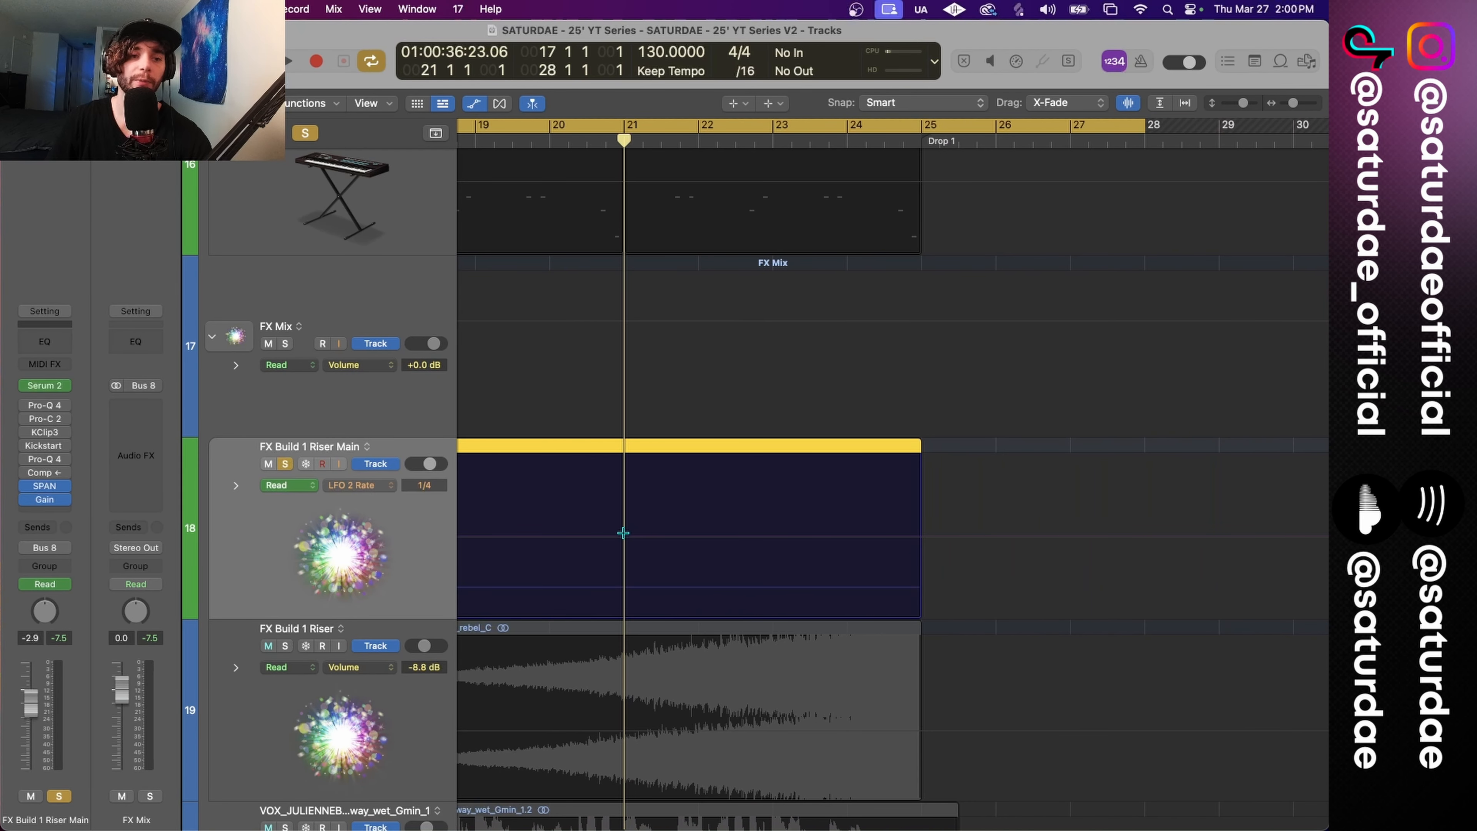
{"action": "left_click_drag", "start_coordinate": [623, 533], "coordinate": [773, 528]}
{"action": "key", "text": "z"}
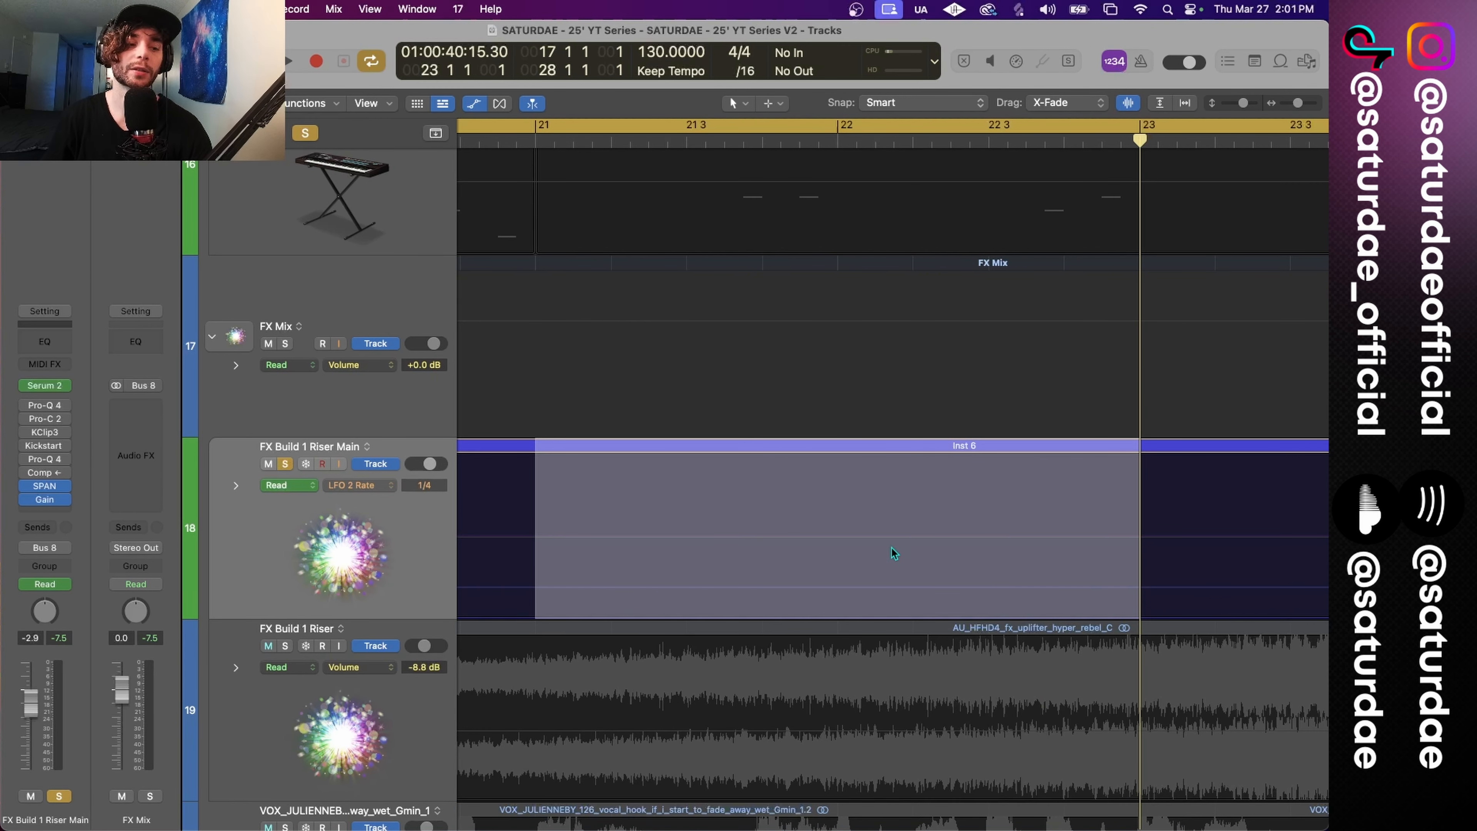
{"action": "left_click_drag", "start_coordinate": [895, 552], "coordinate": [893, 539]}
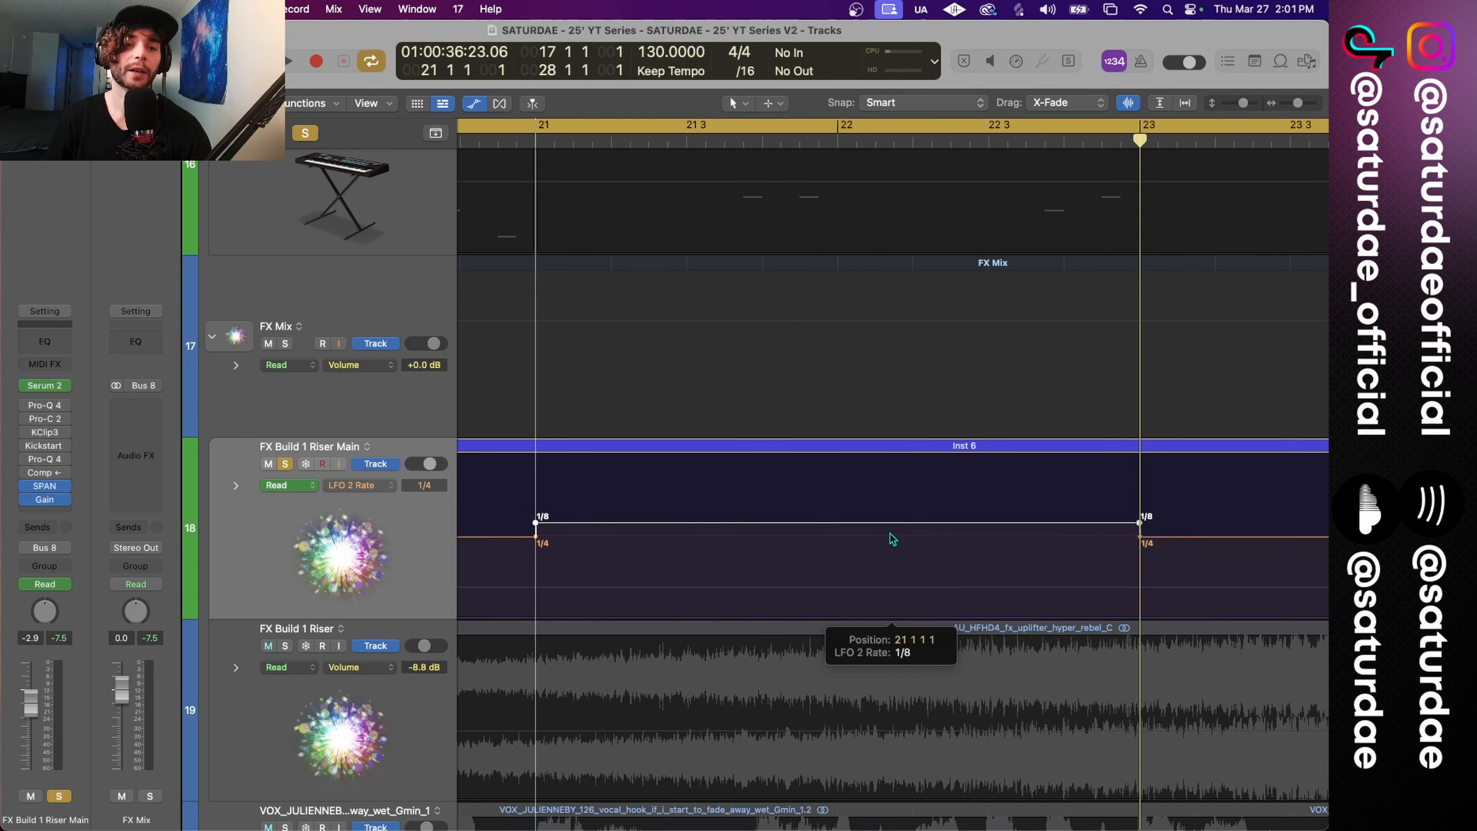
Step: Set the LFO 2 Rate automation to 1/16 from bar 23 and 1/32 from bar 24, and delete the point returning it to 1/4
{"action": "scroll", "coordinate": [931, 524], "scroll_direction": "right", "scroll_amount": 10}
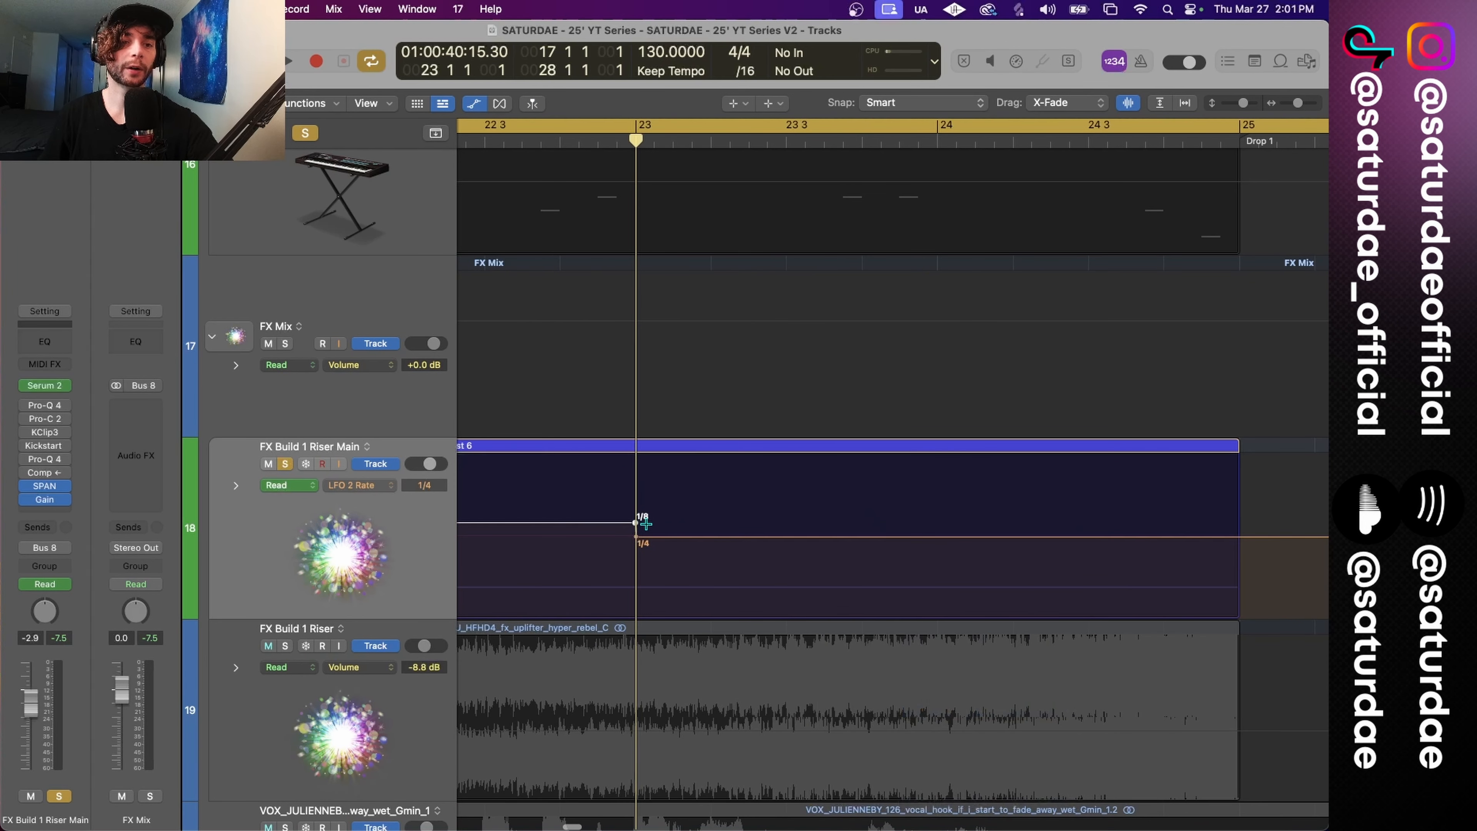
{"action": "left_click_drag", "start_coordinate": [636, 524], "coordinate": [1202, 499]}
{"action": "key", "text": "t"}
{"action": "key", "text": "t"}
{"action": "key", "text": "t"}
{"action": "key", "text": "r"}
{"action": "key", "text": "t"}
{"action": "key", "text": "t"}
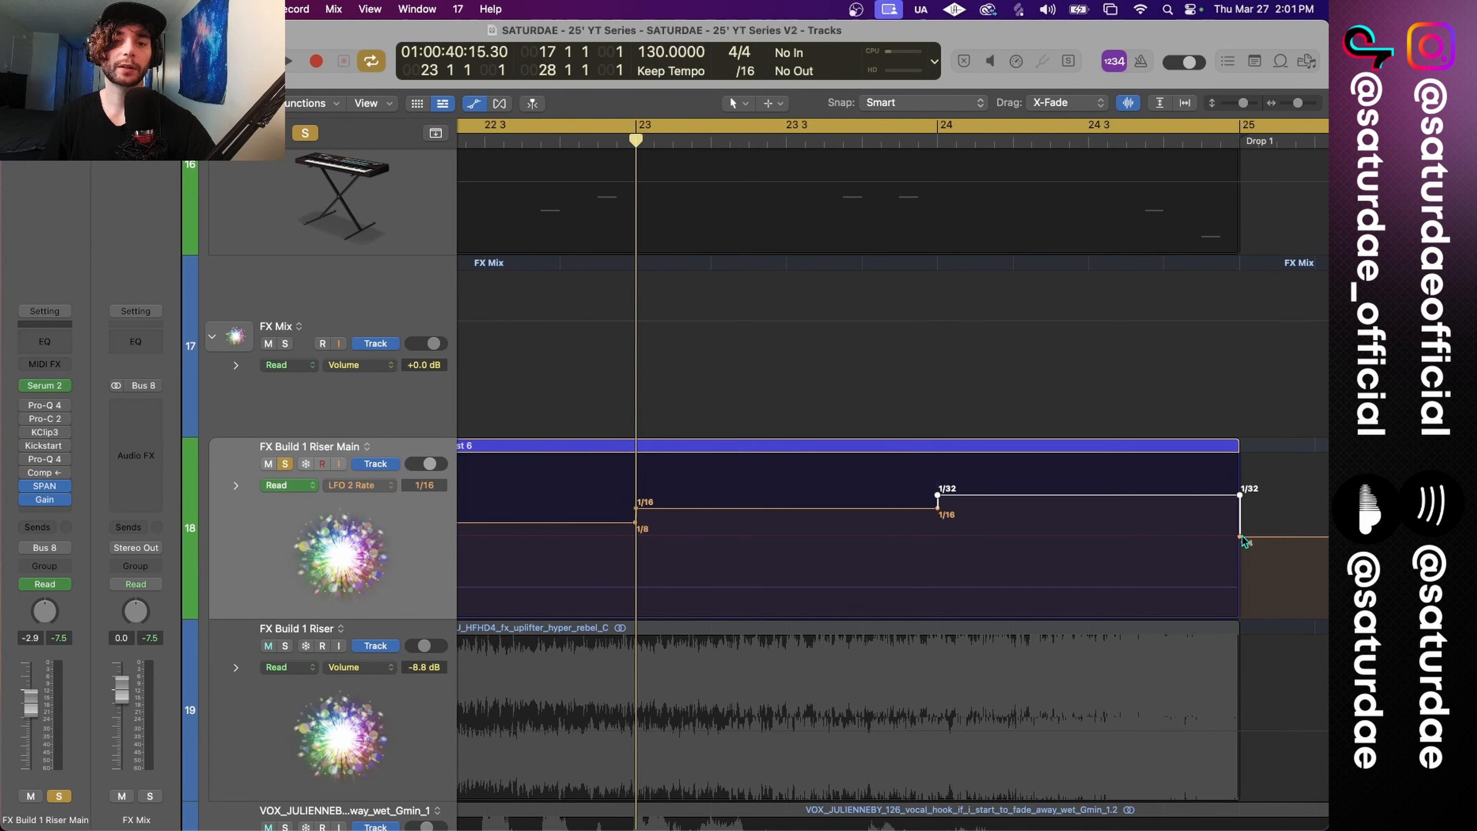
{"action": "left_click", "coordinate": [1239, 536]}
{"action": "scroll", "coordinate": [1017, 500], "scroll_direction": "down", "scroll_amount": 5}
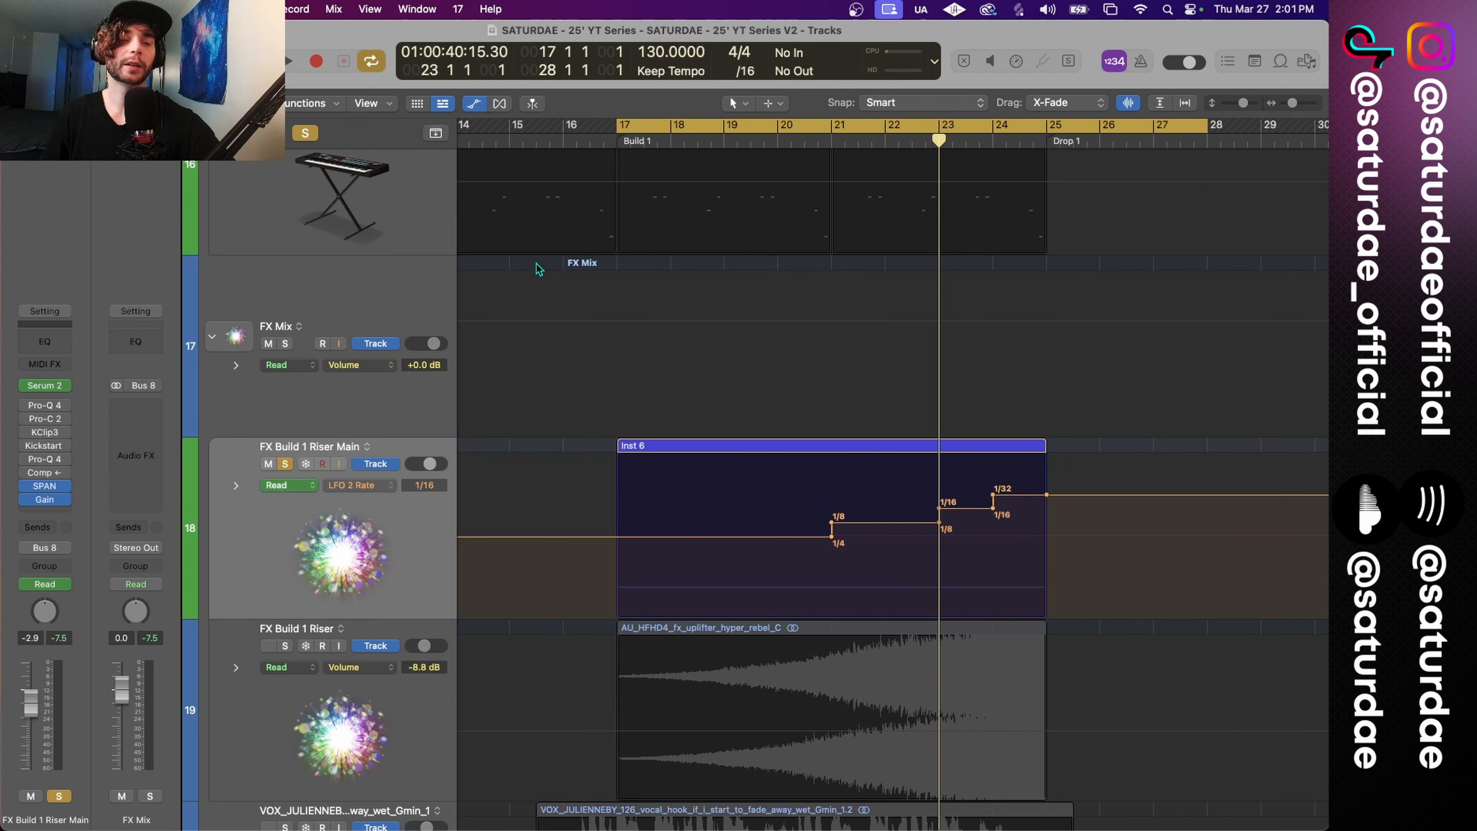
Step: Drop the LFO 2 Rate automation back to 1/4 at bar 25 and delete that point again
{"action": "key", "text": "a"}
{"action": "key", "text": "a"}
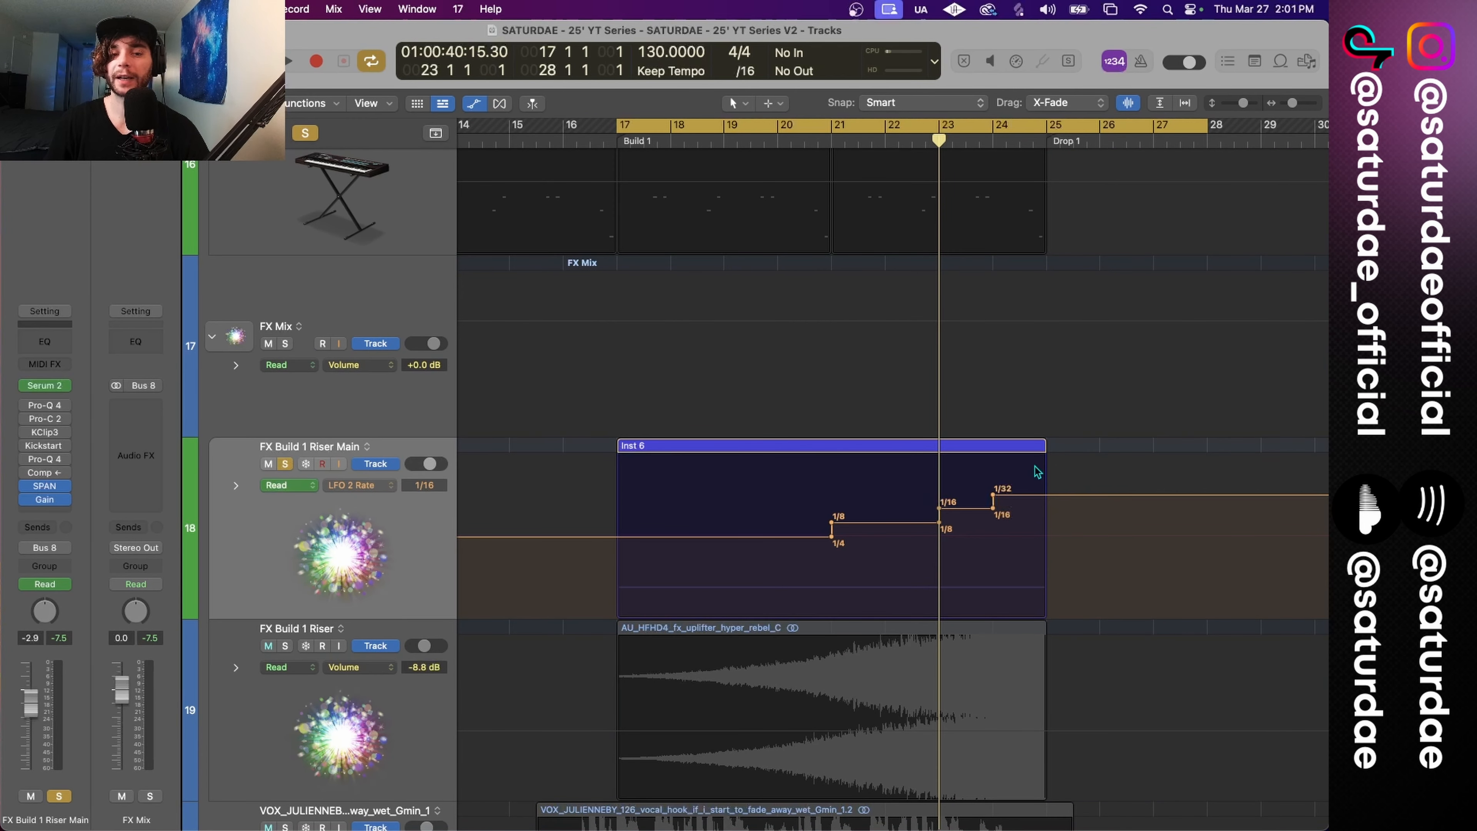
{"action": "left_click_drag", "start_coordinate": [1042, 495], "coordinate": [1042, 537]}
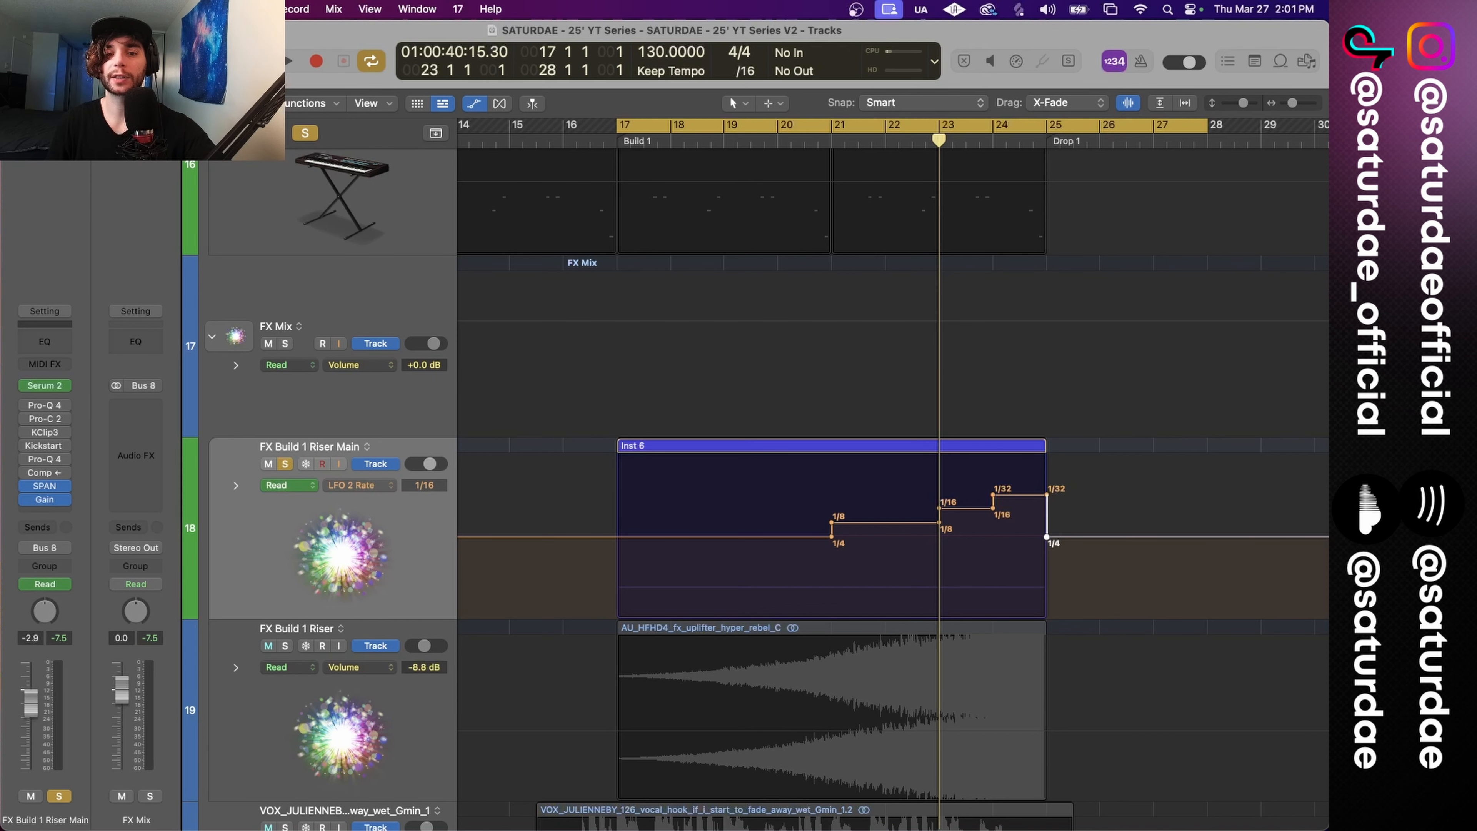
{"action": "scroll", "coordinate": [1126, 535], "scroll_direction": "right", "scroll_amount": 5}
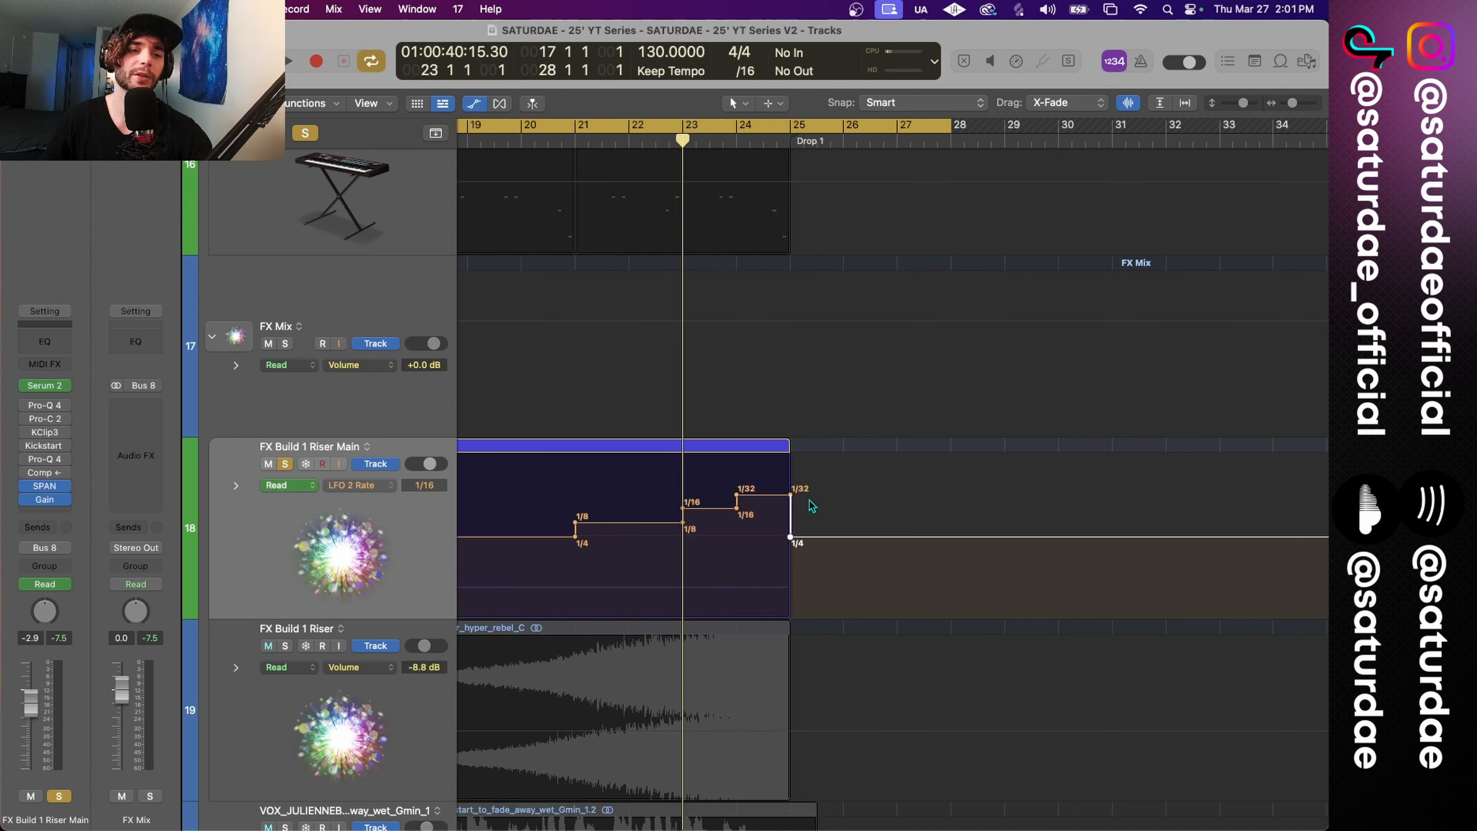
{"action": "scroll", "coordinate": [812, 505], "scroll_direction": "left", "scroll_amount": 2}
{"action": "double_click", "coordinate": [898, 537]}
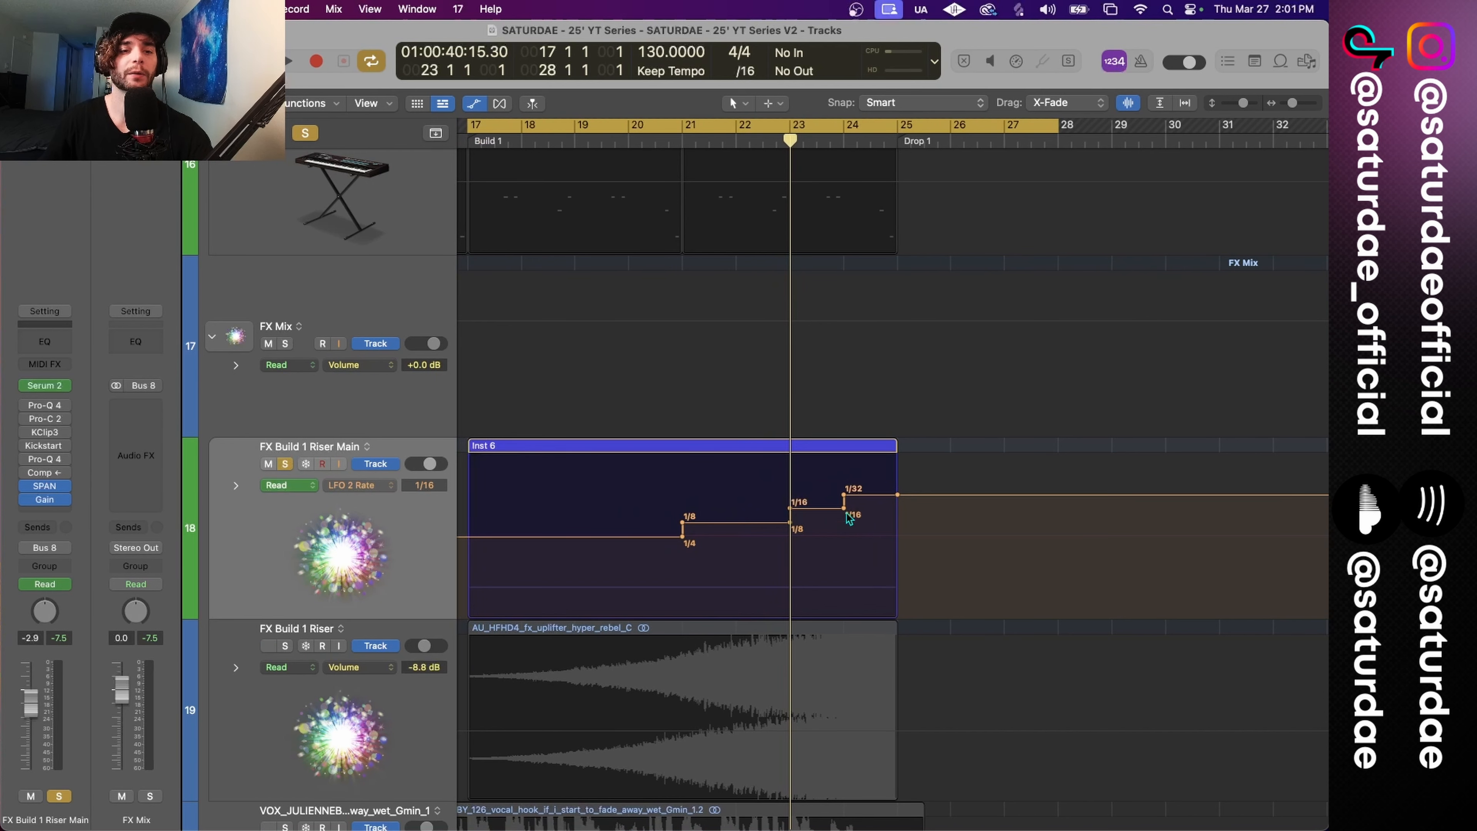
Step: Play the soloed riser from bar 17 and watch LFO 2's automated rate in Serum 2
{"action": "scroll", "coordinate": [849, 517], "scroll_direction": "left", "scroll_amount": 3}
{"action": "key", "text": "space"}
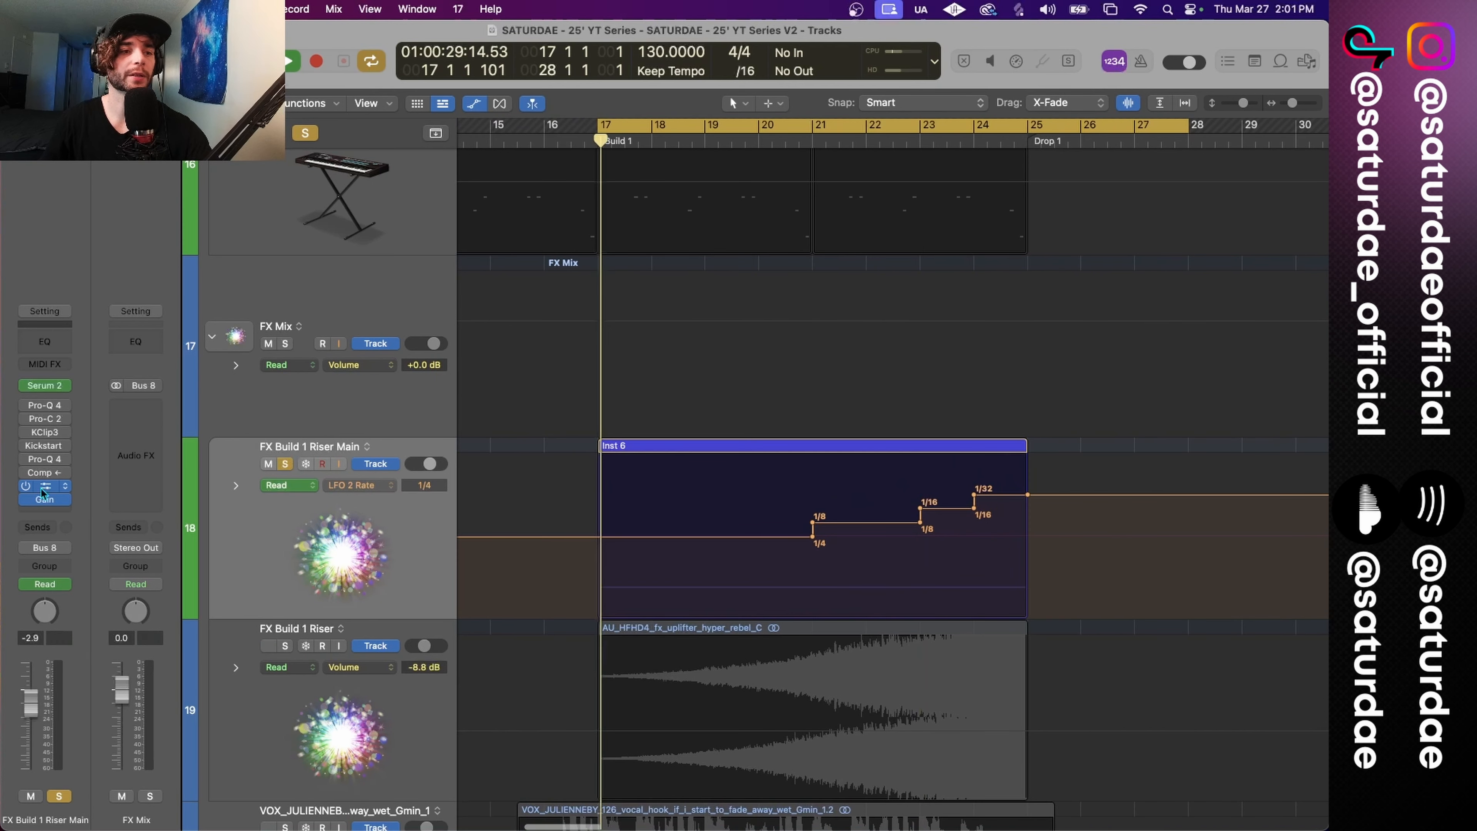
{"action": "left_click", "coordinate": [44, 385]}
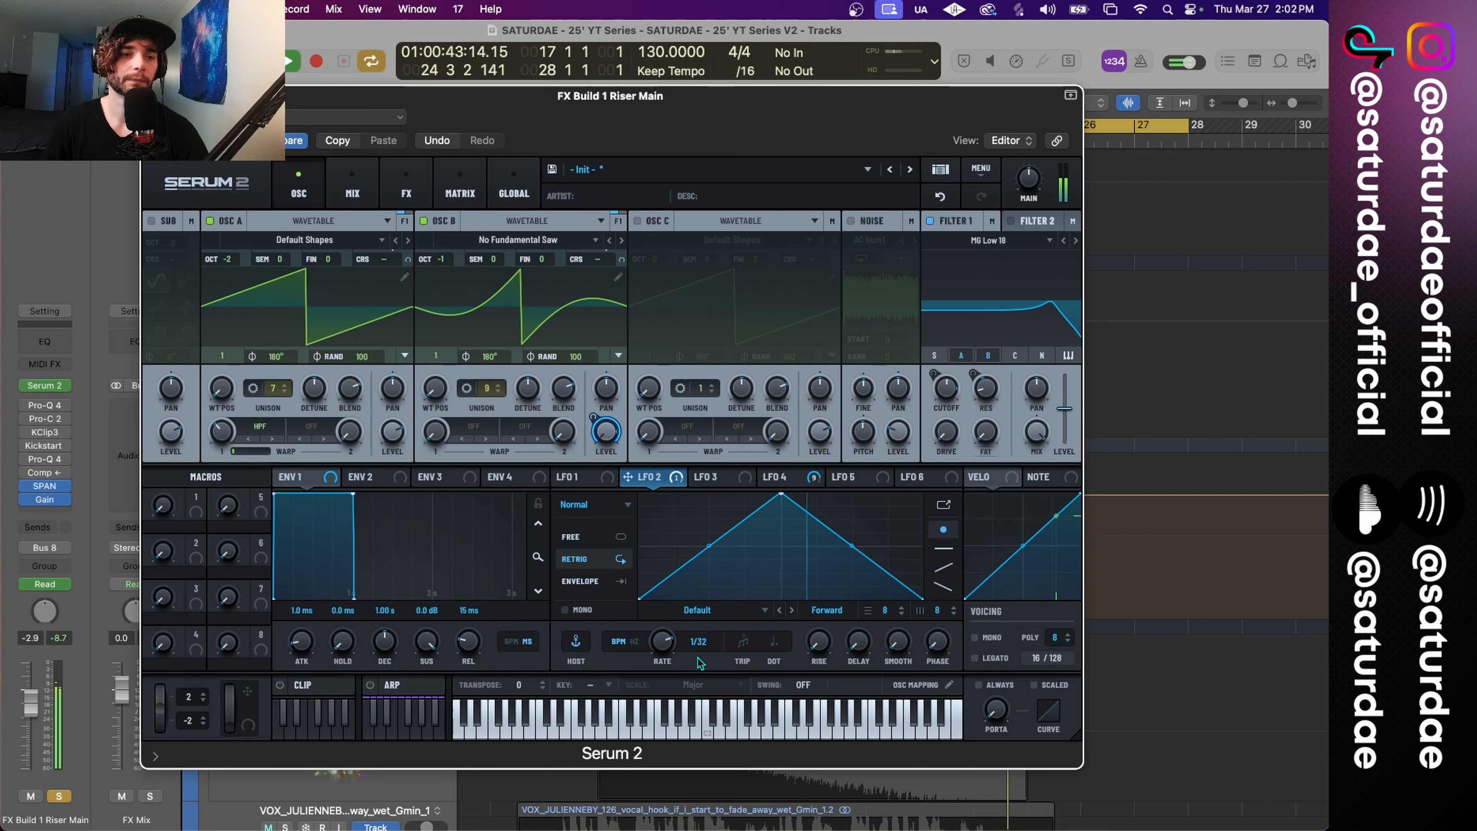
{"action": "key", "text": "space"}
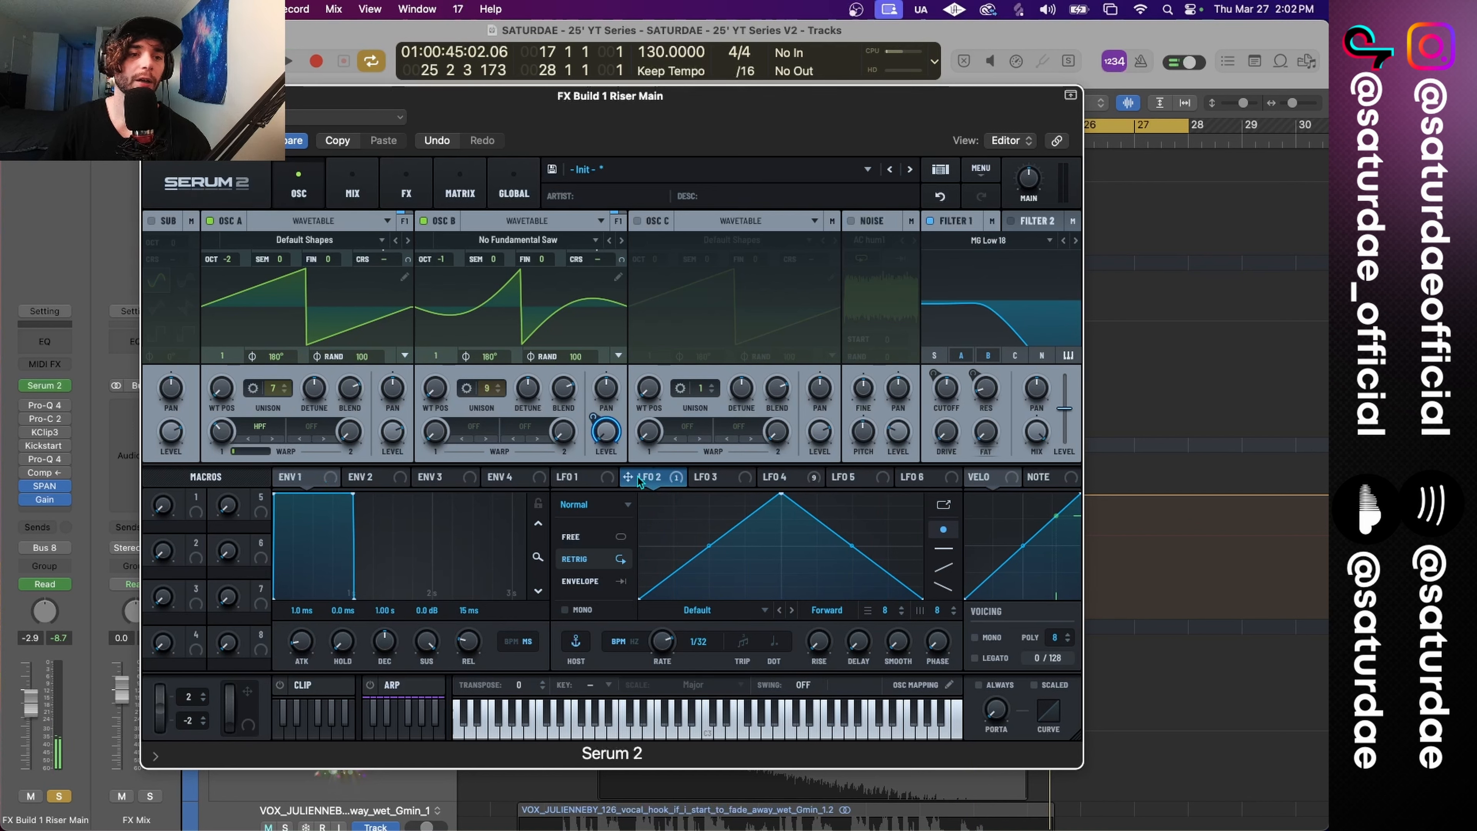
Step: Assign LFO 2 to Oscillator A's level and play the unsoloed riser with the full mix
{"action": "left_click_drag", "start_coordinate": [428, 442], "coordinate": [392, 432]}
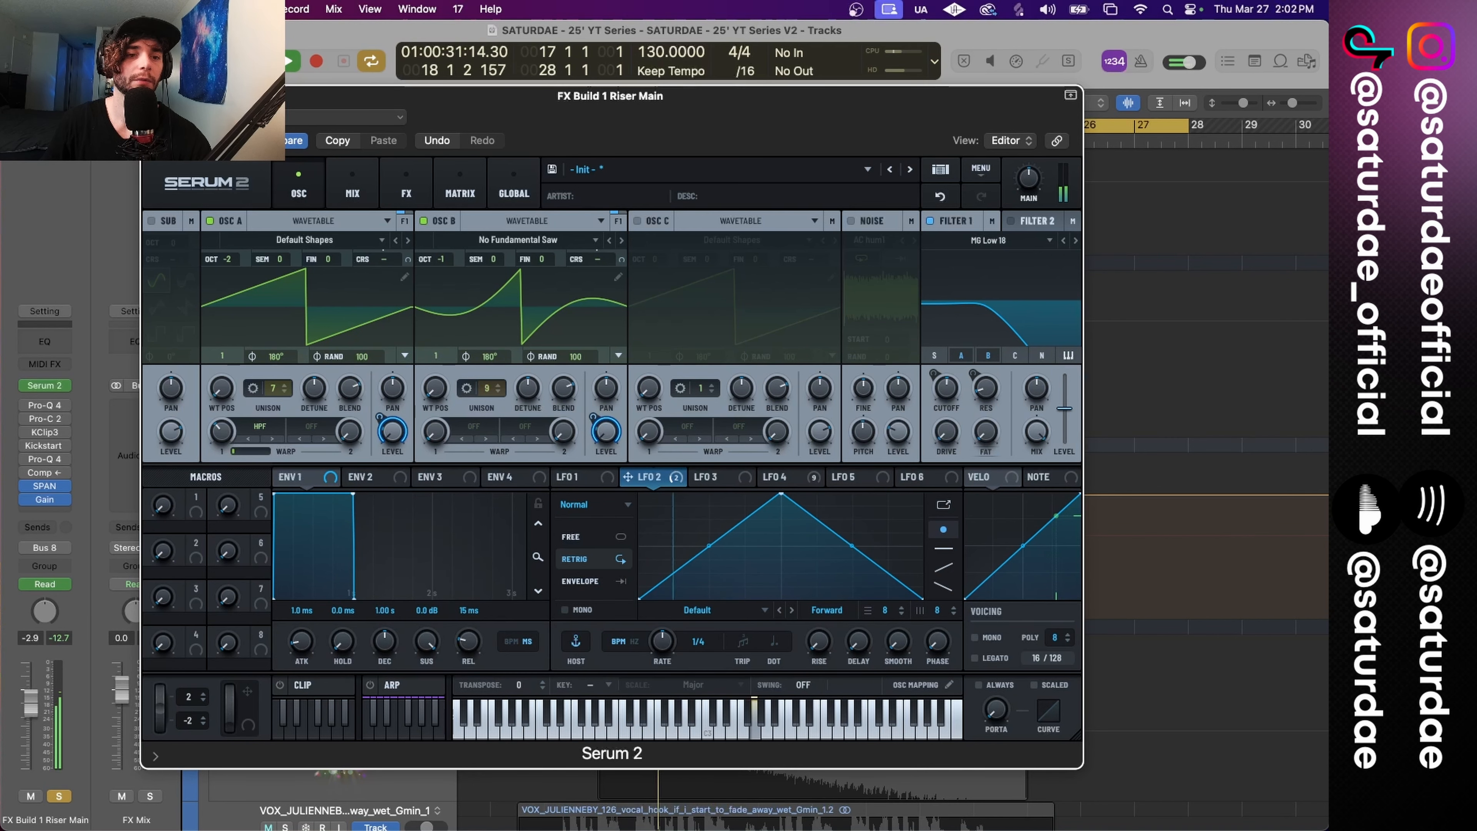
{"action": "left_click", "coordinate": [153, 96]}
{"action": "left_click", "coordinate": [285, 464]}
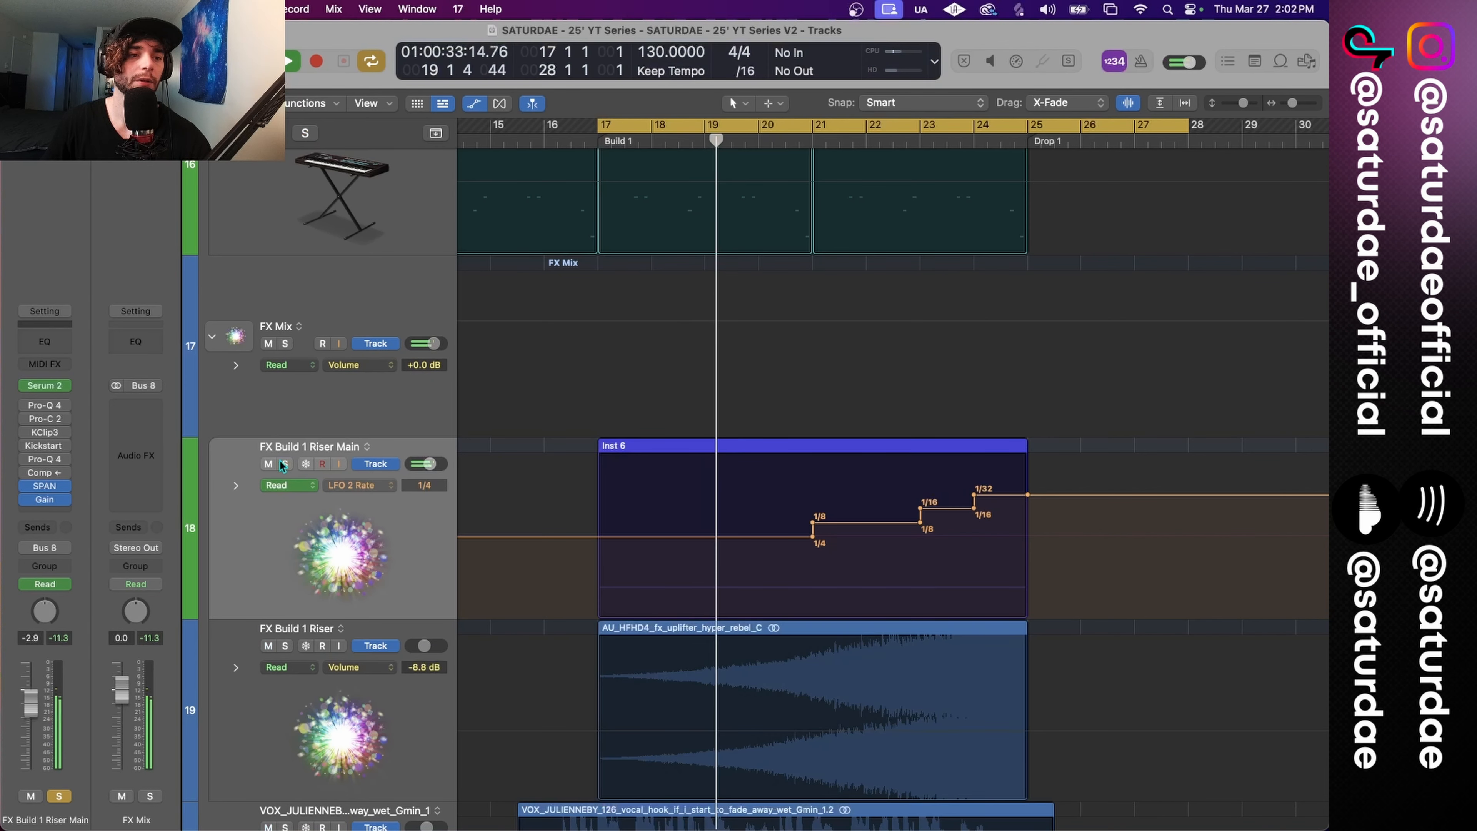
{"action": "scroll", "coordinate": [491, 443], "scroll_direction": "down", "scroll_amount": 3}
{"action": "scroll", "coordinate": [491, 443], "scroll_direction": "down", "scroll_amount": 5}
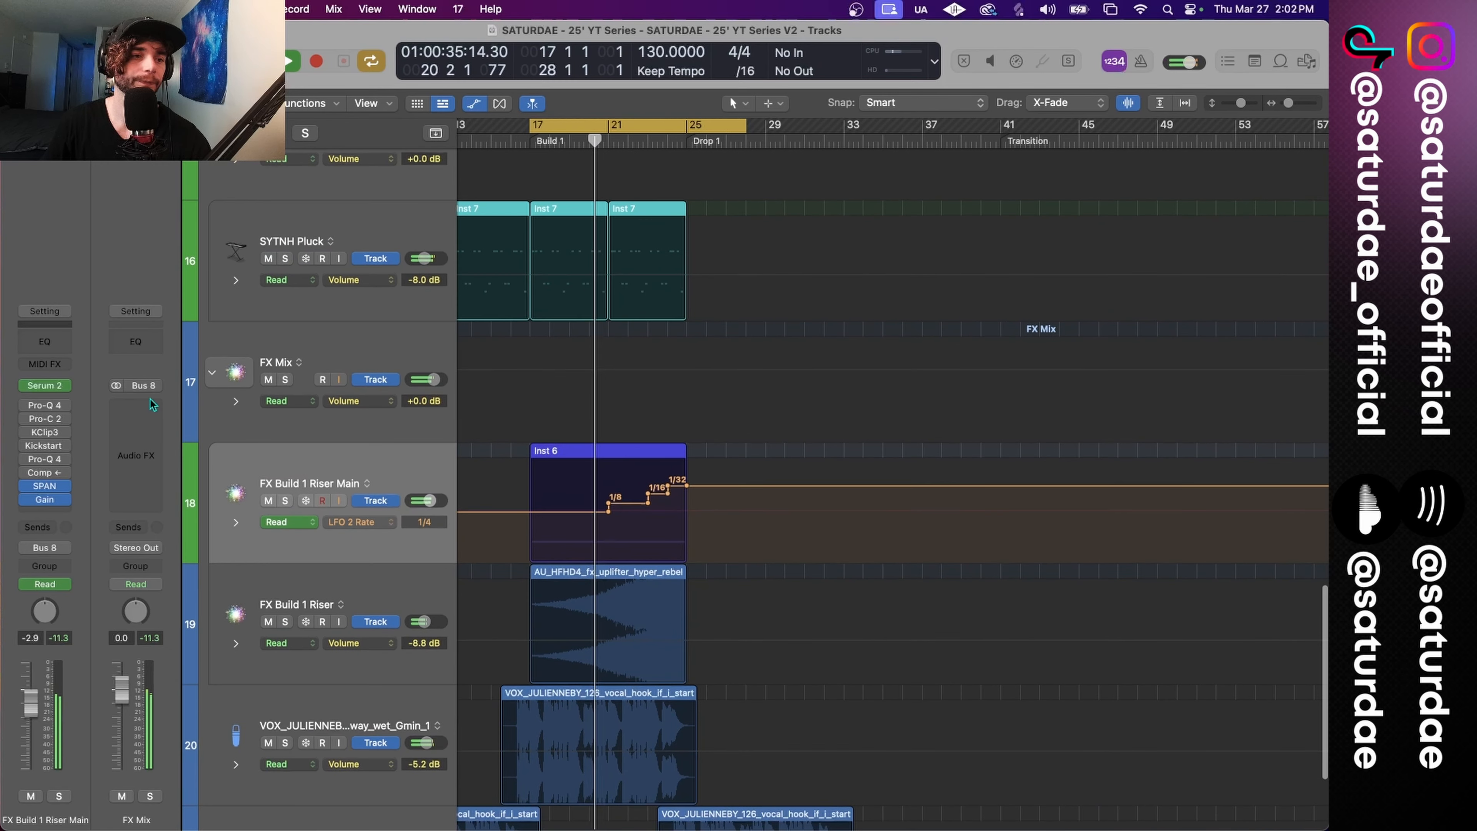
{"action": "mouse_move", "coordinate": [46, 499]}
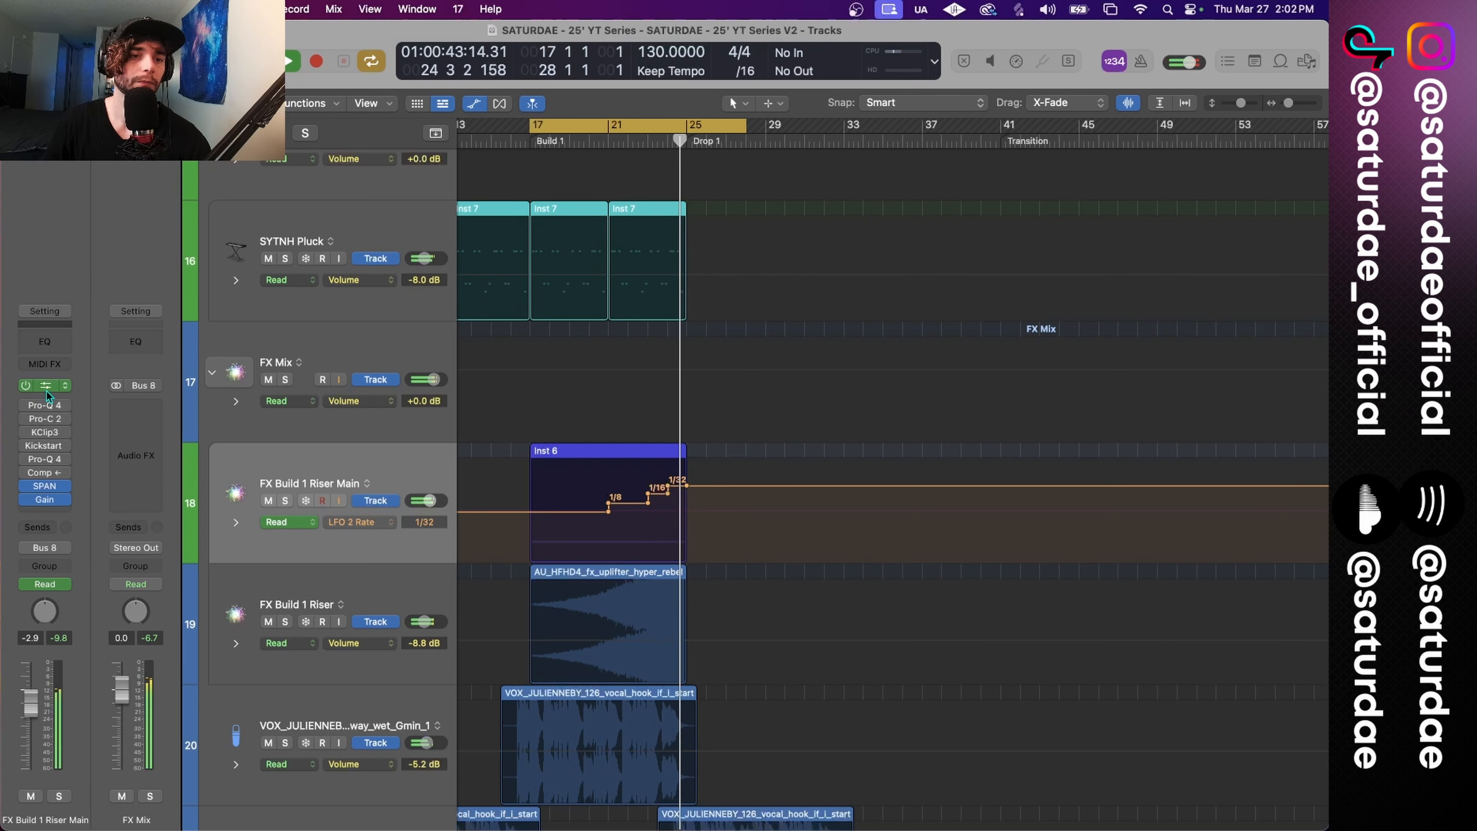
Step: Solo the riser track and examine its frequency spectrum in SPAN during playback
{"action": "key", "text": "s"}
{"action": "left_click", "coordinate": [49, 486]}
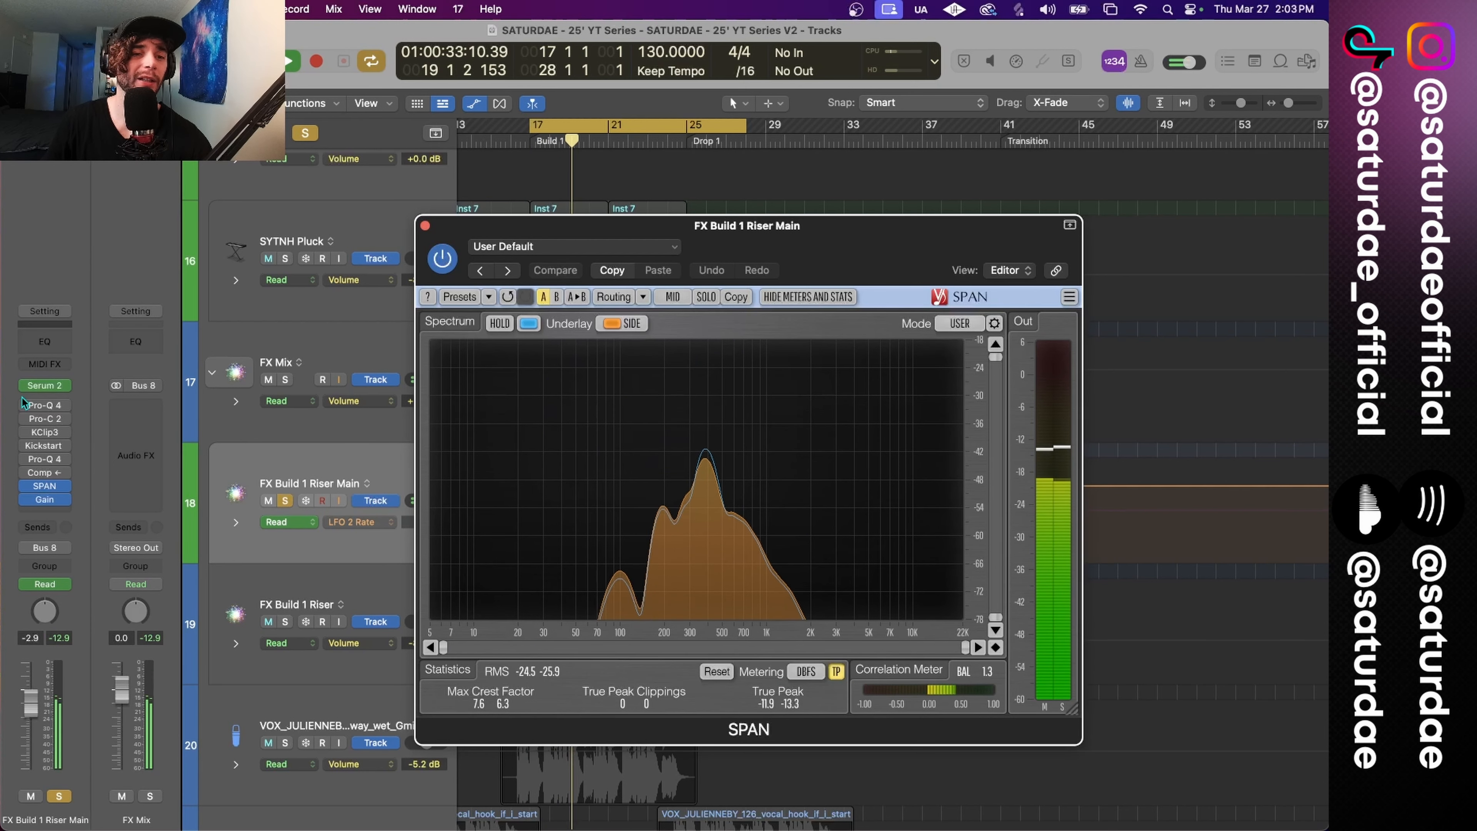
{"action": "key", "text": "space"}
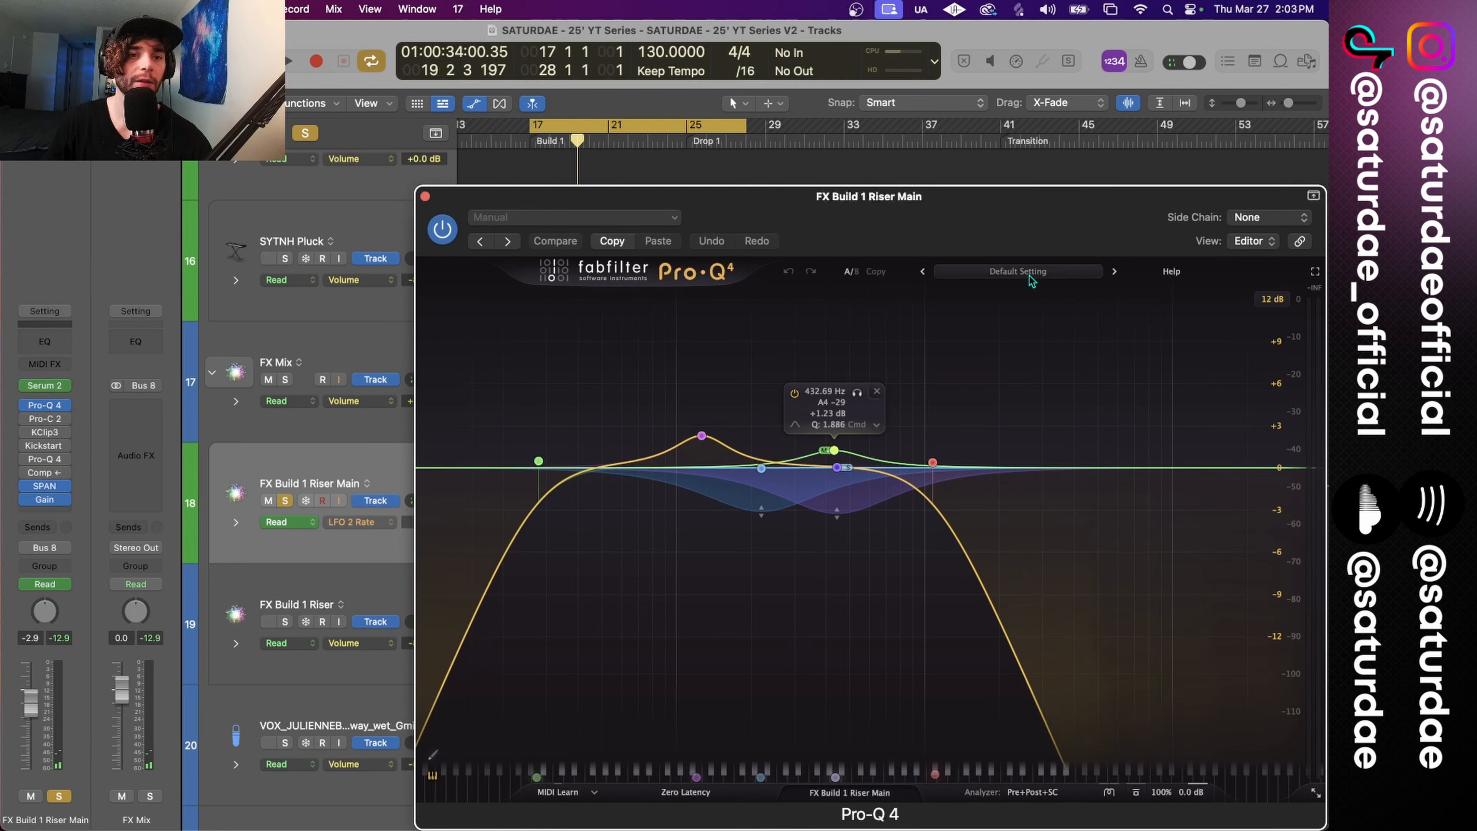
Step: Load the Default Setting preset in the riser's first Pro-Q 4, and remove the stray bell band
{"action": "left_click", "coordinate": [1029, 276]}
{"action": "left_click", "coordinate": [944, 560]}
{"action": "left_click", "coordinate": [753, 401]}
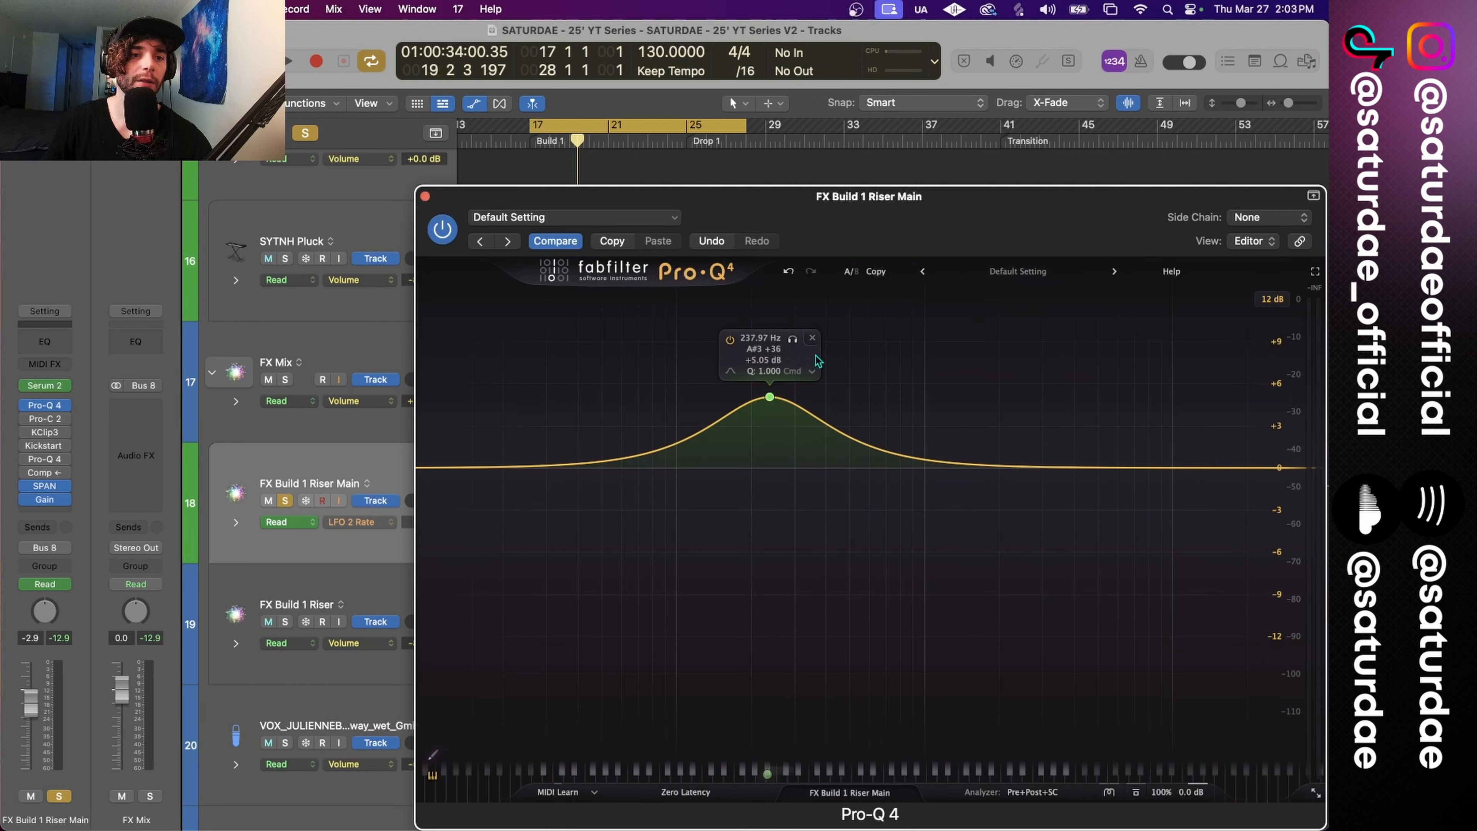
{"action": "left_click", "coordinate": [814, 339]}
Step: Add a low cut and a dynamic bell of about −2 dB near 250 Hz in the riser's first Pro-Q 4 during playback
{"action": "left_click_drag", "start_coordinate": [442, 468], "coordinate": [761, 474]}
{"action": "key", "text": "space"}
{"action": "left_click", "coordinate": [812, 464]}
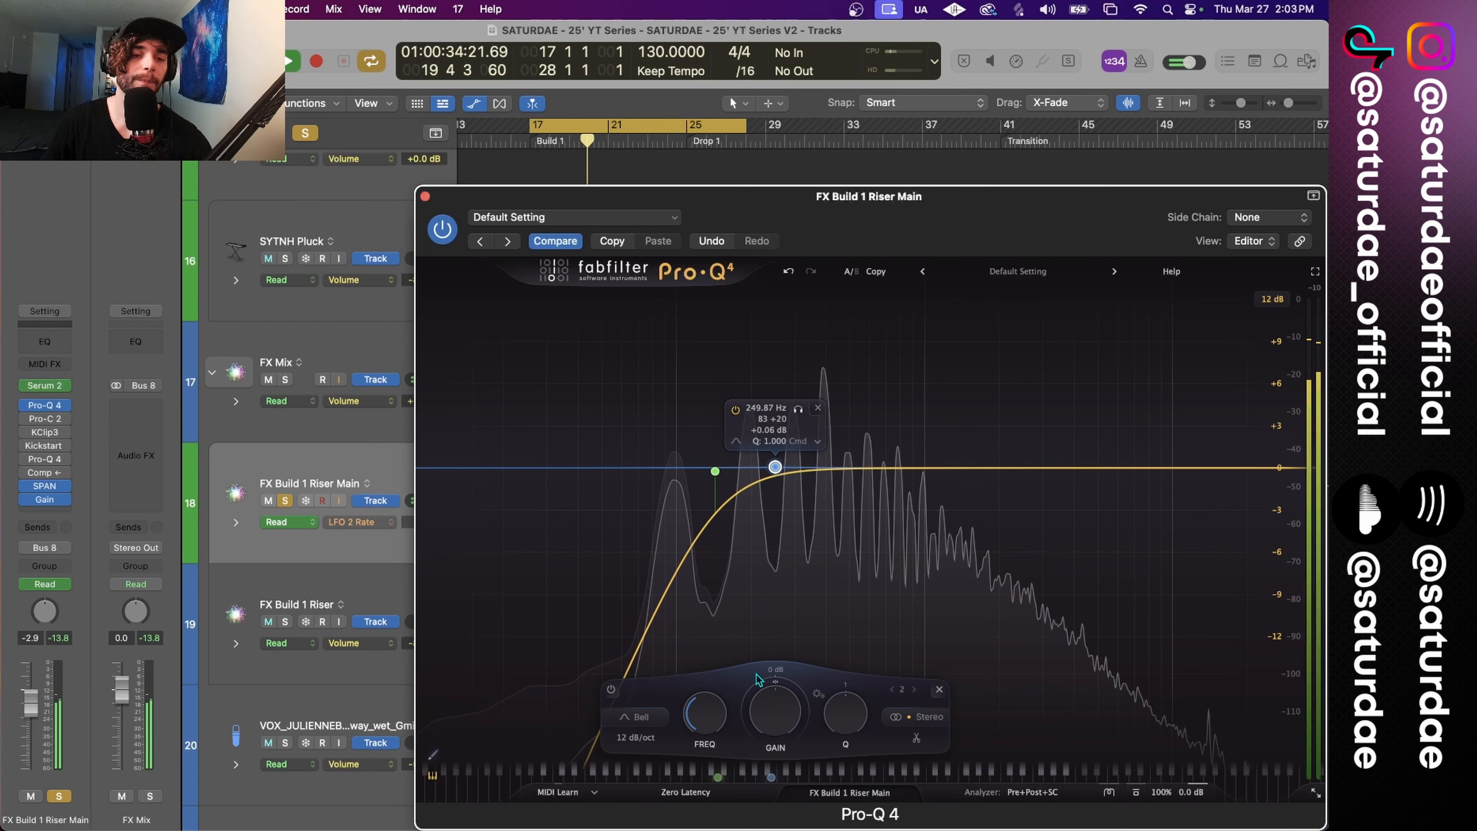
{"action": "mouse_move", "coordinate": [769, 713]}
{"action": "left_mouse_down"}
{"action": "mouse_move", "coordinate": [753, 746]}
{"action": "mouse_move", "coordinate": [762, 703]}
{"action": "left_mouse_up"}
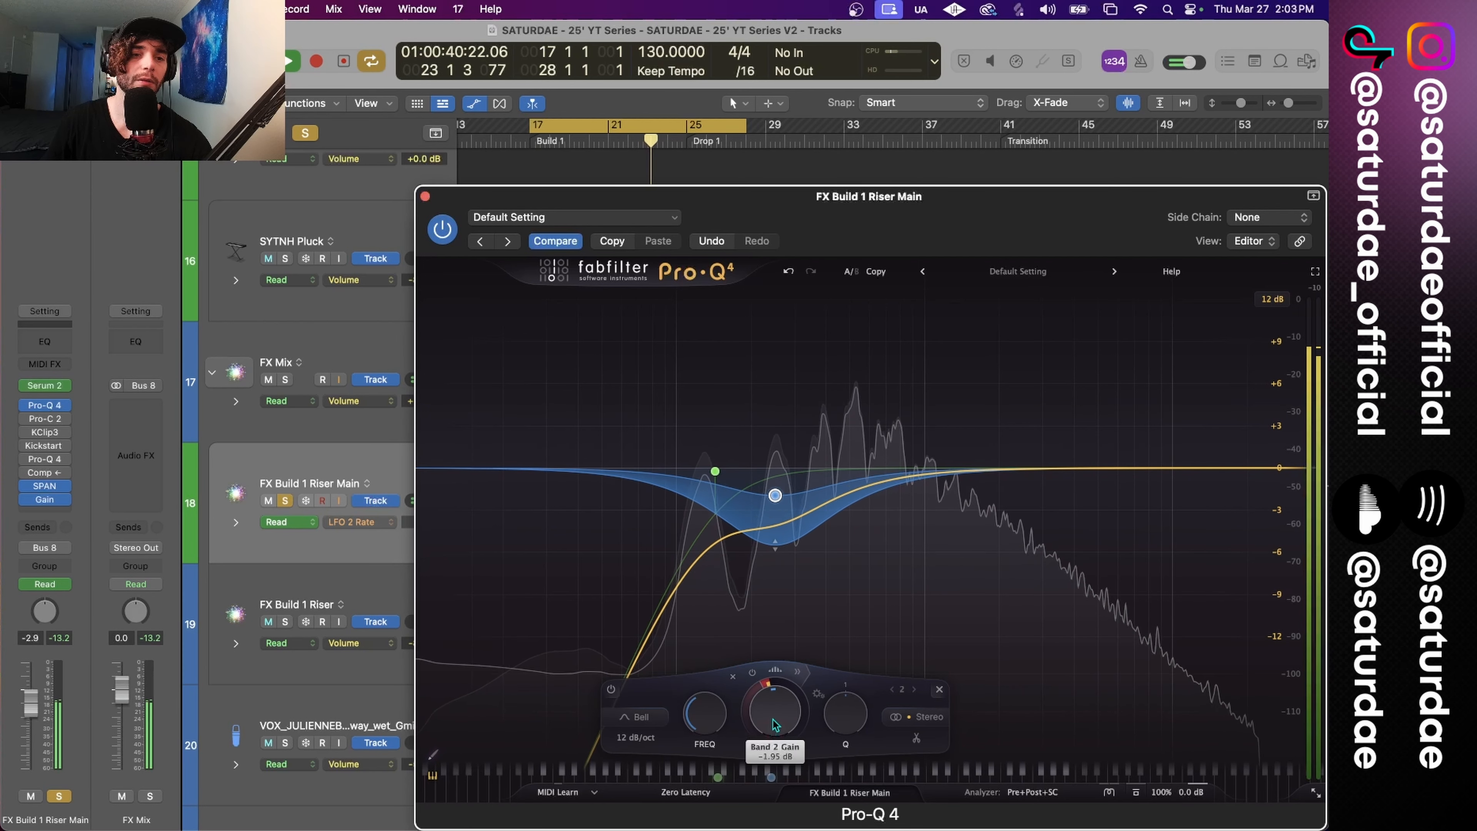
Step: Insert a second stereo Pro-Q 4 after the first and add a side-only bell of −3 dB near 418 Hz with Q 0.090
{"action": "left_click", "coordinate": [65, 418]}
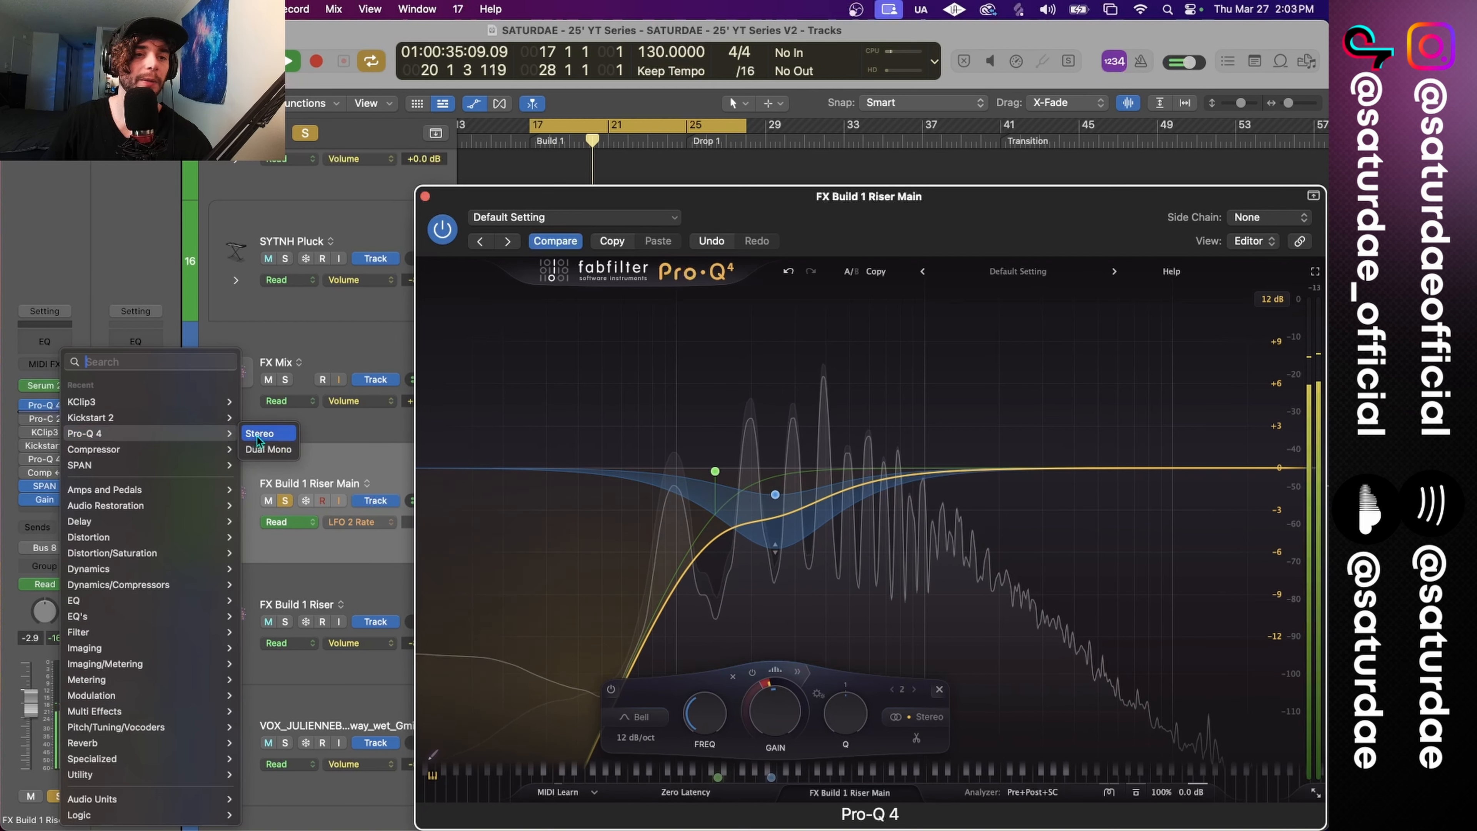
{"action": "left_click", "coordinate": [258, 436]}
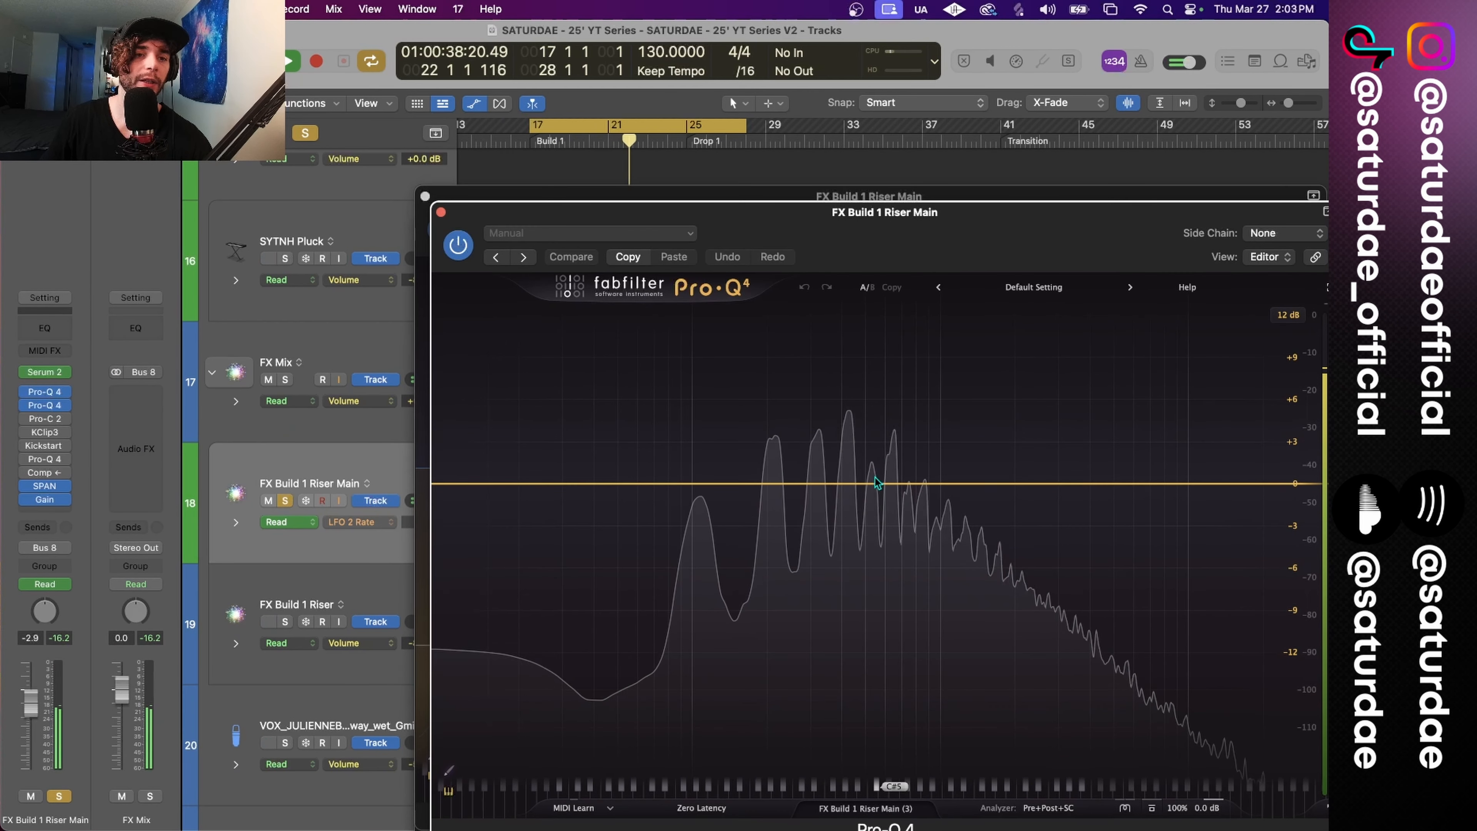
{"action": "left_click_drag", "start_coordinate": [876, 483], "coordinate": [847, 526]}
{"action": "scroll", "coordinate": [848, 527], "scroll_direction": "down", "scroll_amount": 10}
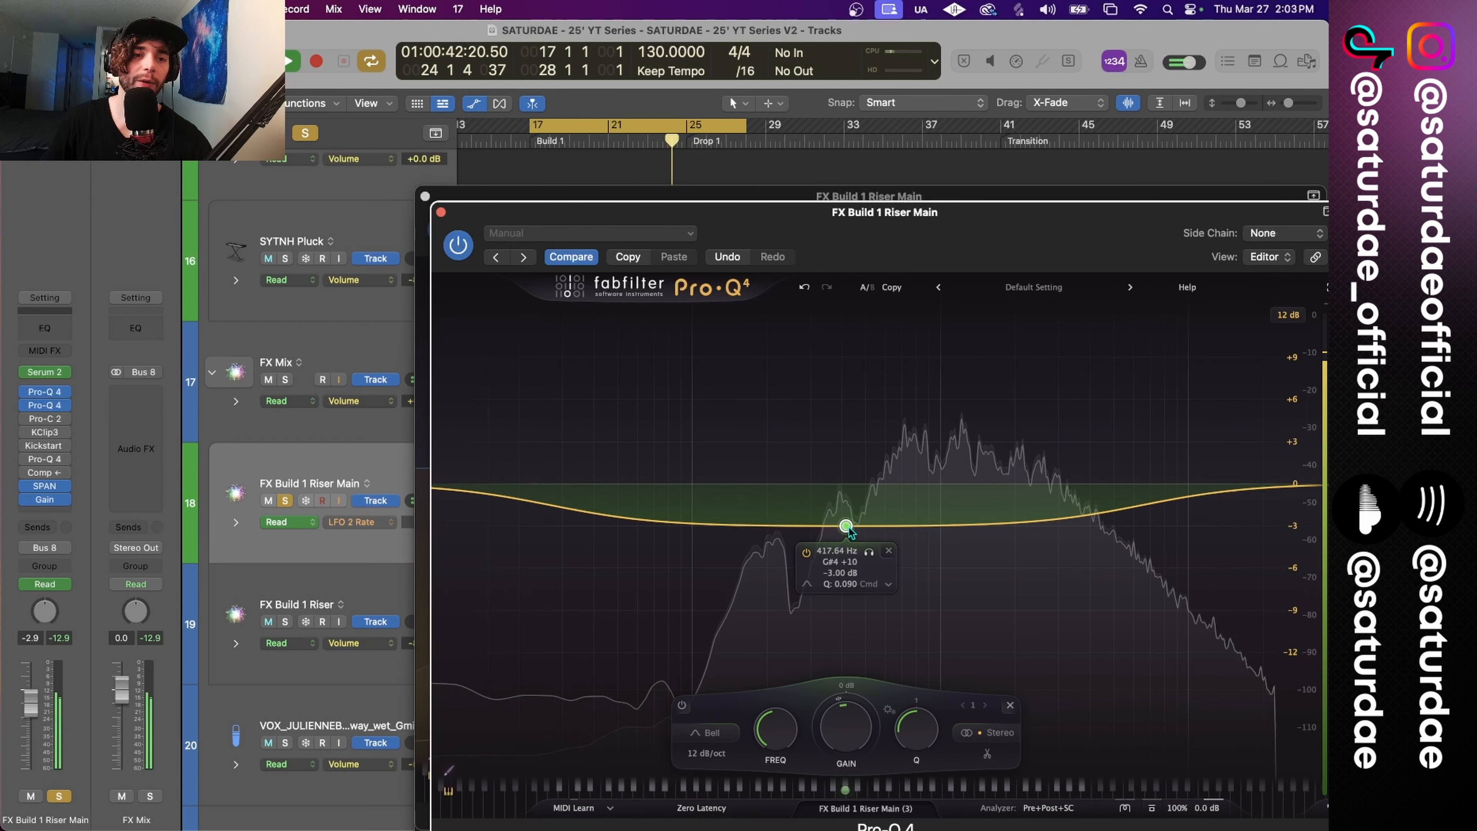
{"action": "left_click", "coordinate": [890, 585]}
{"action": "mouse_move", "coordinate": [954, 723]}
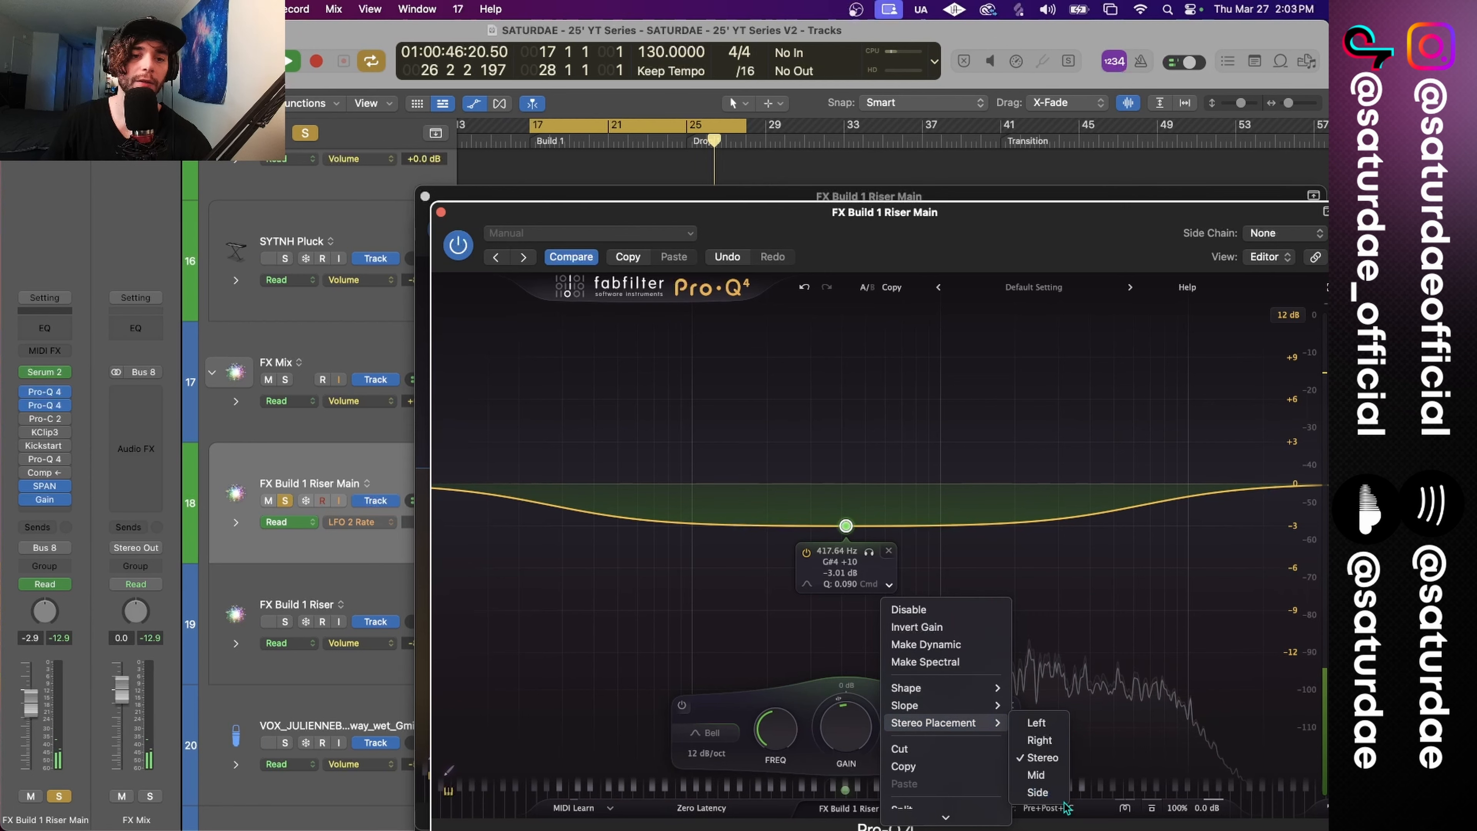
{"action": "left_click", "coordinate": [1037, 792]}
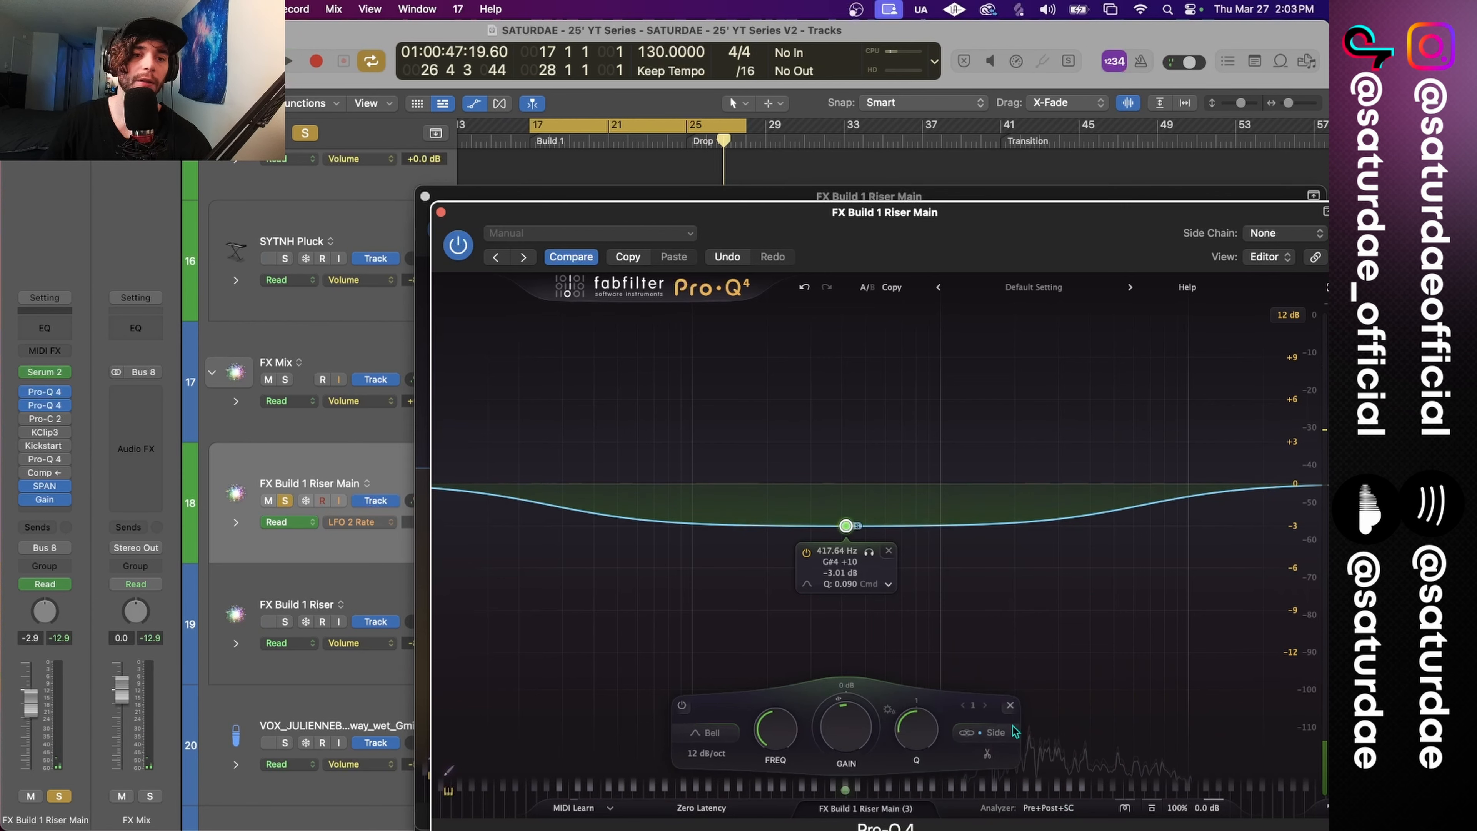
Step: Place SPAN beside the second Pro-Q 4, and make its side band dynamic with about −2.3 dB gain near 409 Hz
{"action": "left_click", "coordinate": [46, 491]}
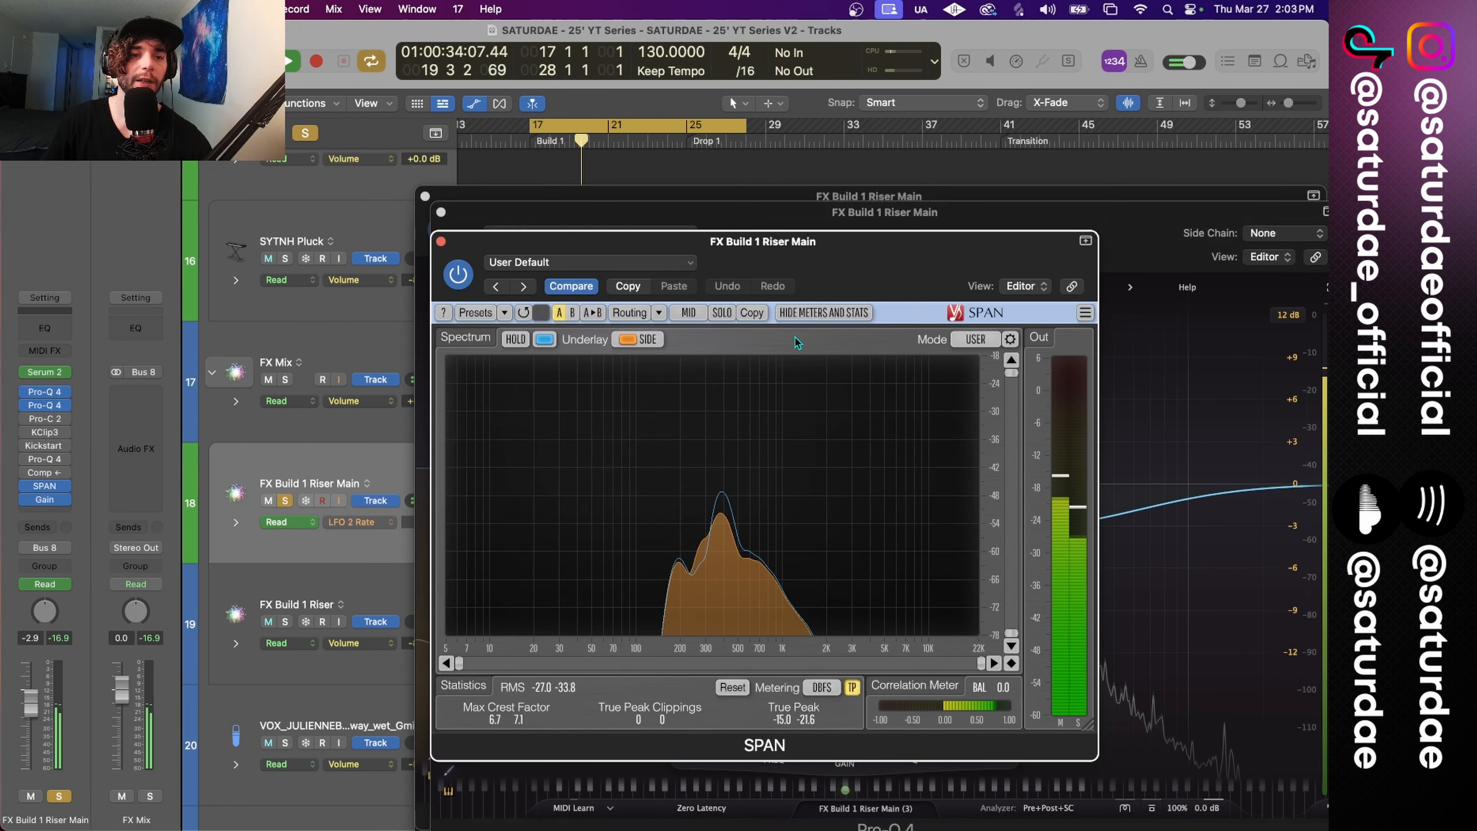
{"action": "left_click_drag", "start_coordinate": [797, 241], "coordinate": [547, 219]}
{"action": "left_click", "coordinate": [854, 675]}
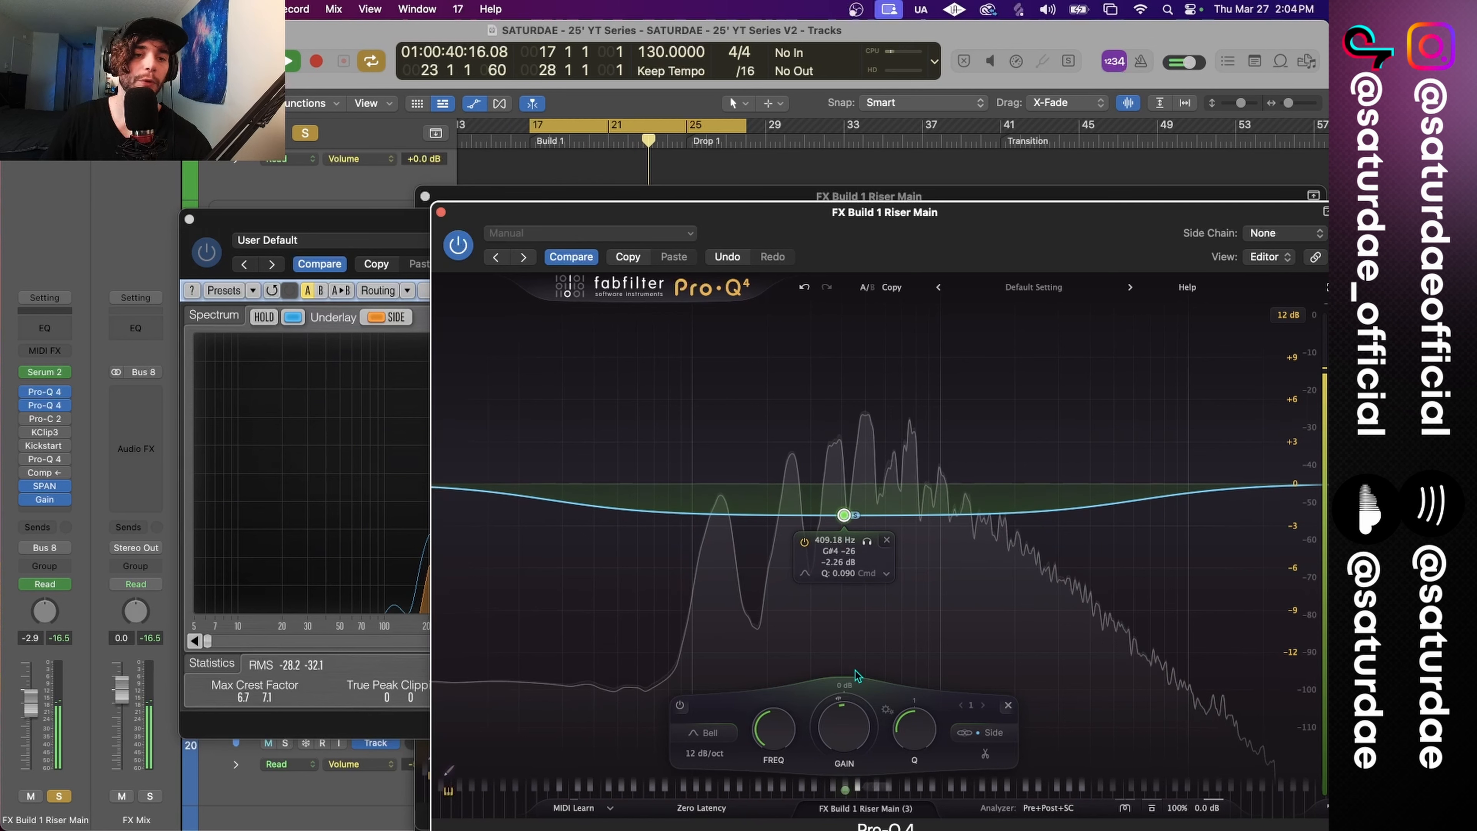
{"action": "left_click_drag", "start_coordinate": [837, 700], "coordinate": [806, 757]}
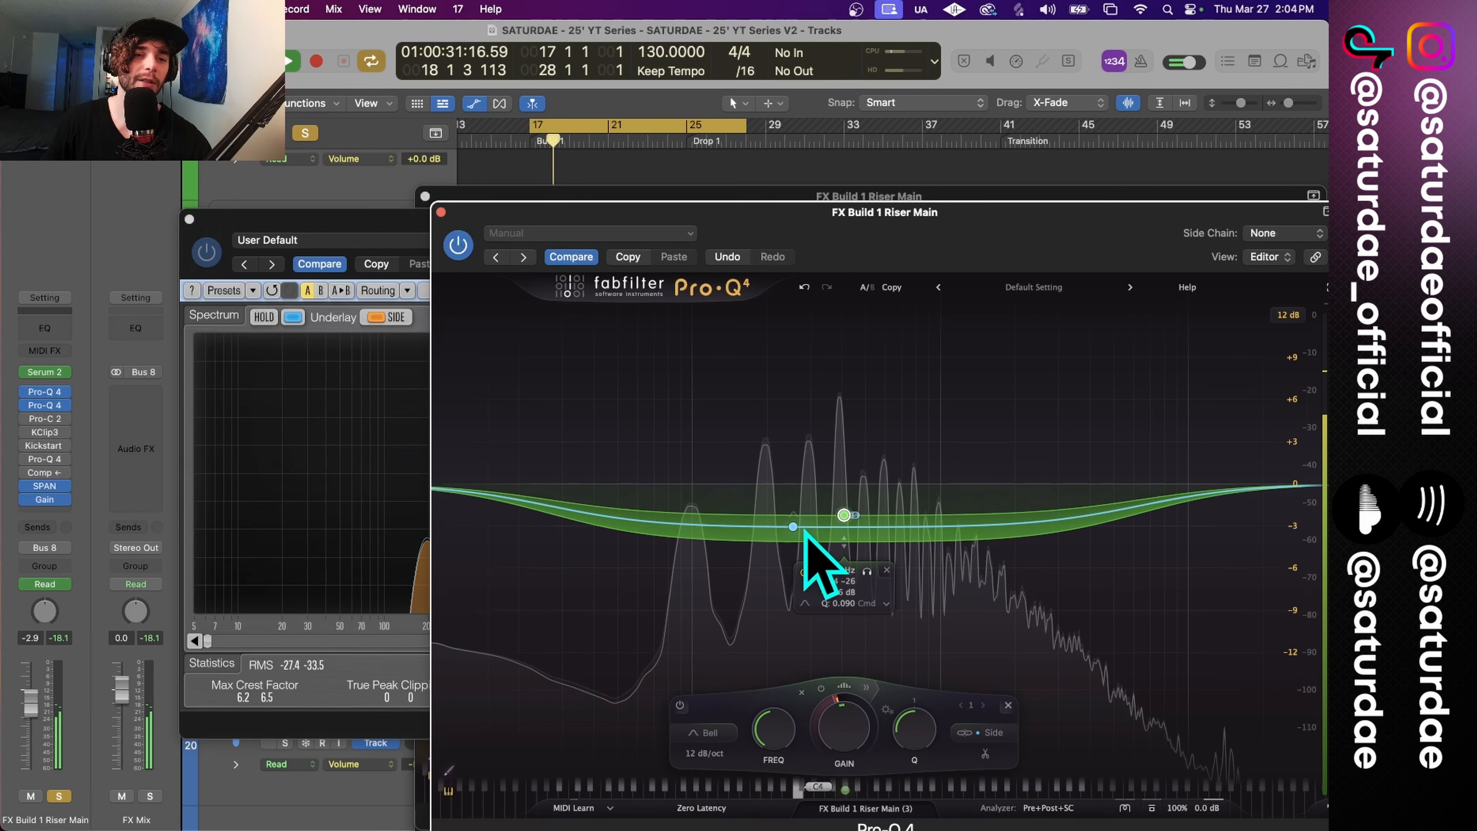
{"action": "left_click", "coordinate": [326, 239]}
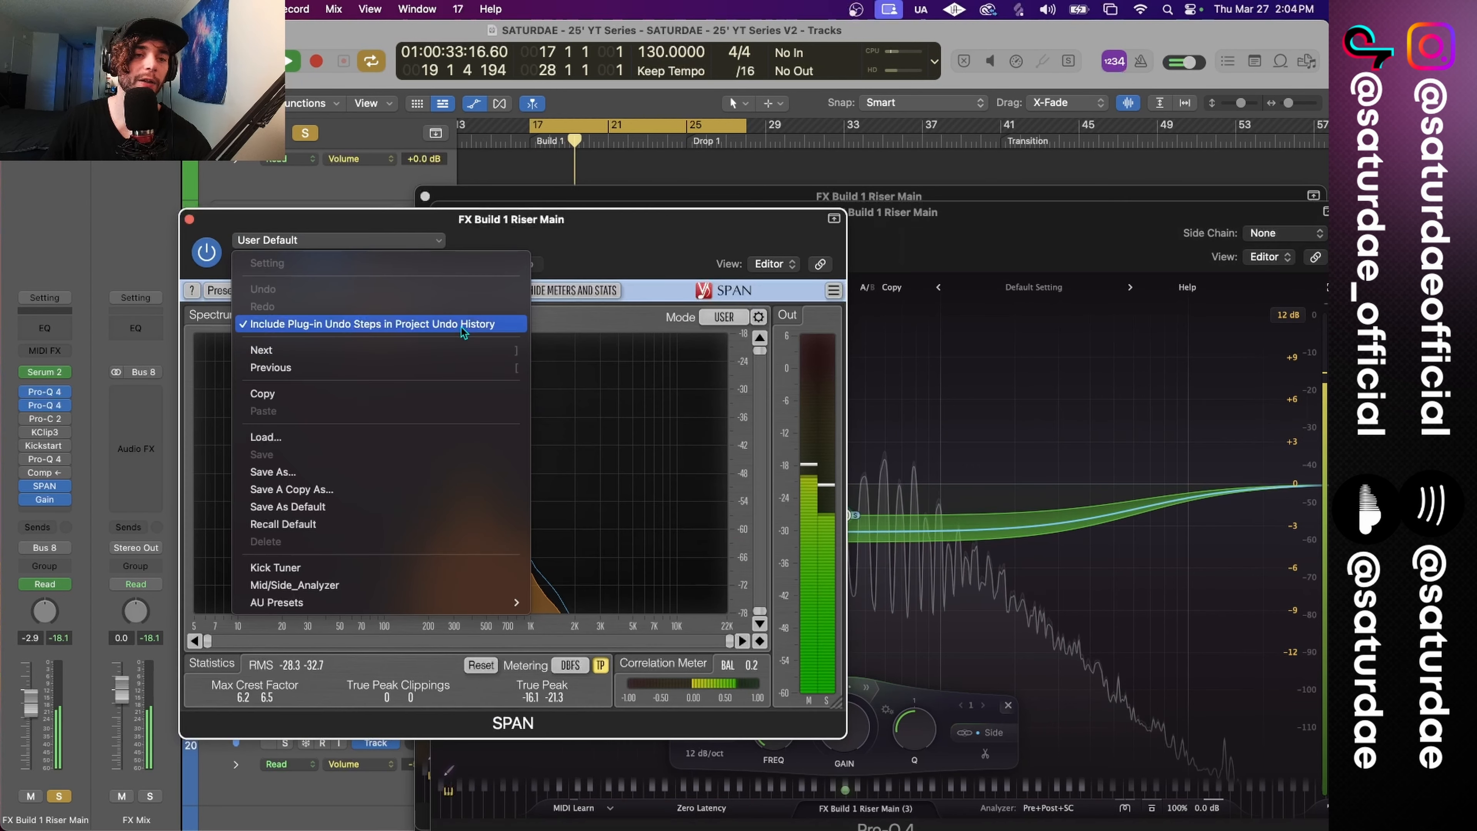
{"action": "left_click", "coordinate": [702, 400]}
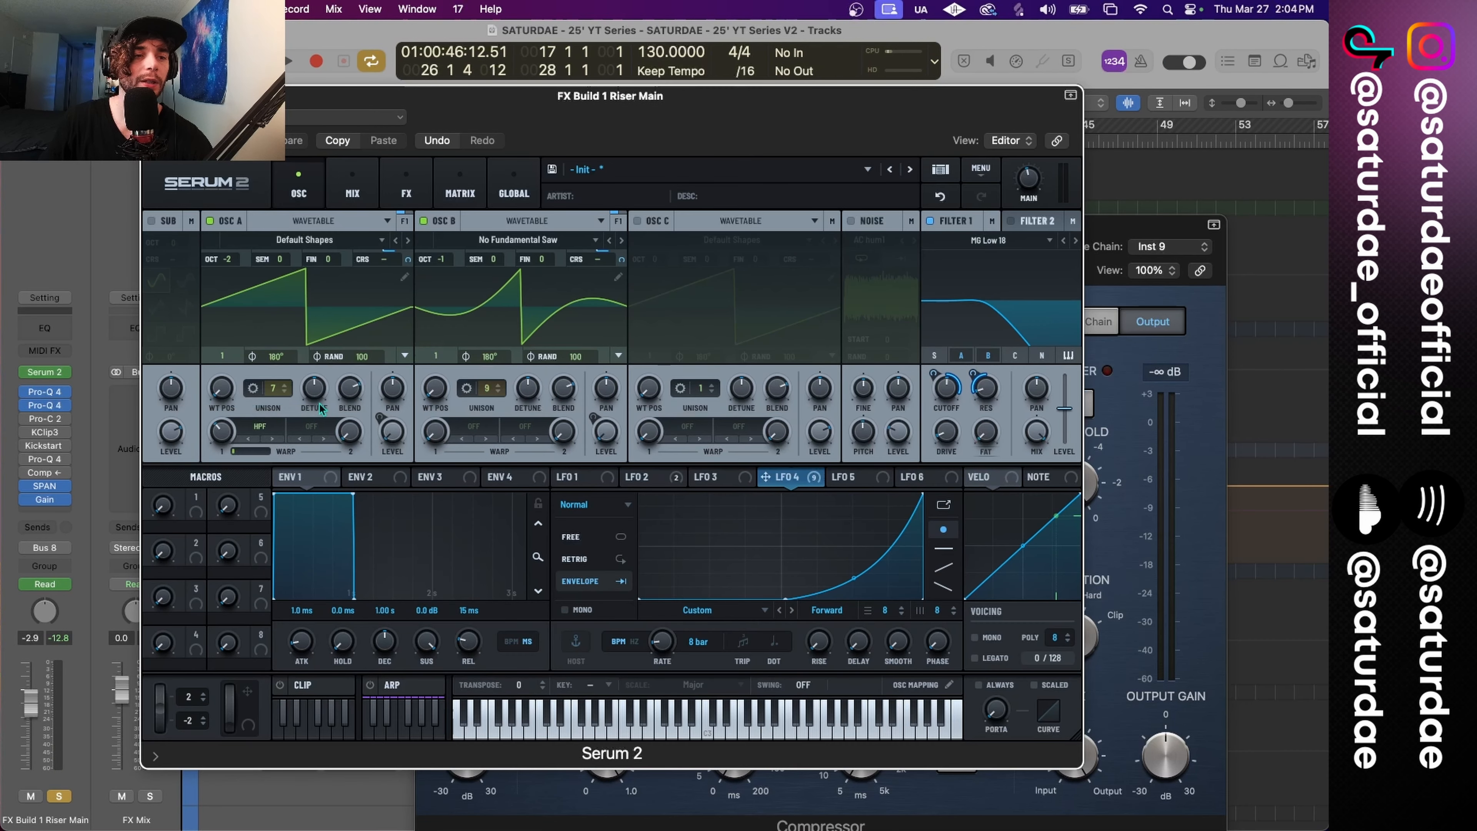
Step: Adjust the unison detune and blend of Oscillator A in the riser's Serum 2
{"action": "left_click", "coordinate": [312, 398]}
{"action": "left_click_drag", "start_coordinate": [351, 397], "coordinate": [353, 430]}
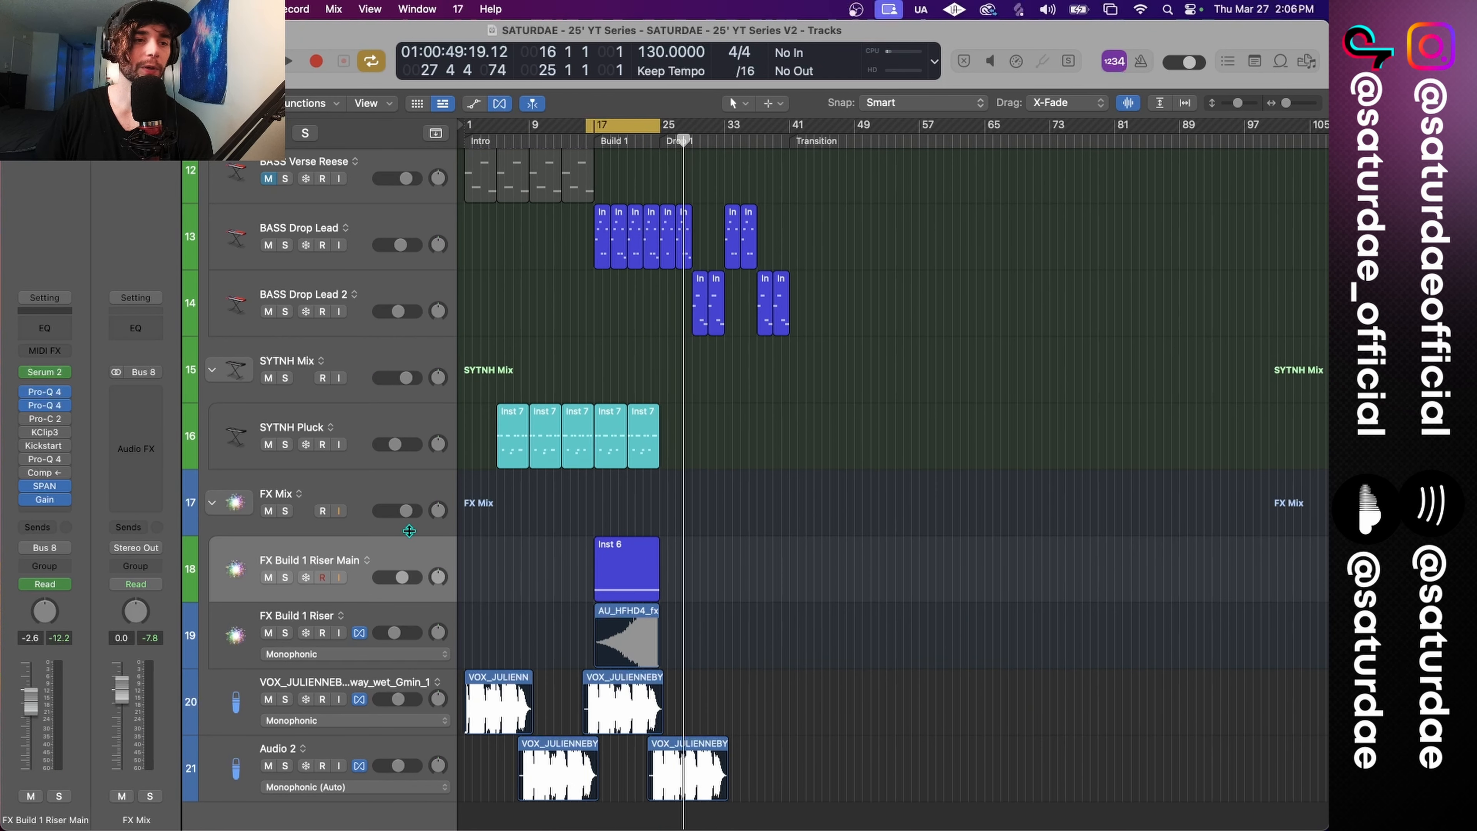
Step: Duplicate the FX Build 1 Riser Main track with its settings, and copy the riser region onto the duplicate at bar 17
{"action": "key", "text": "super+d"}
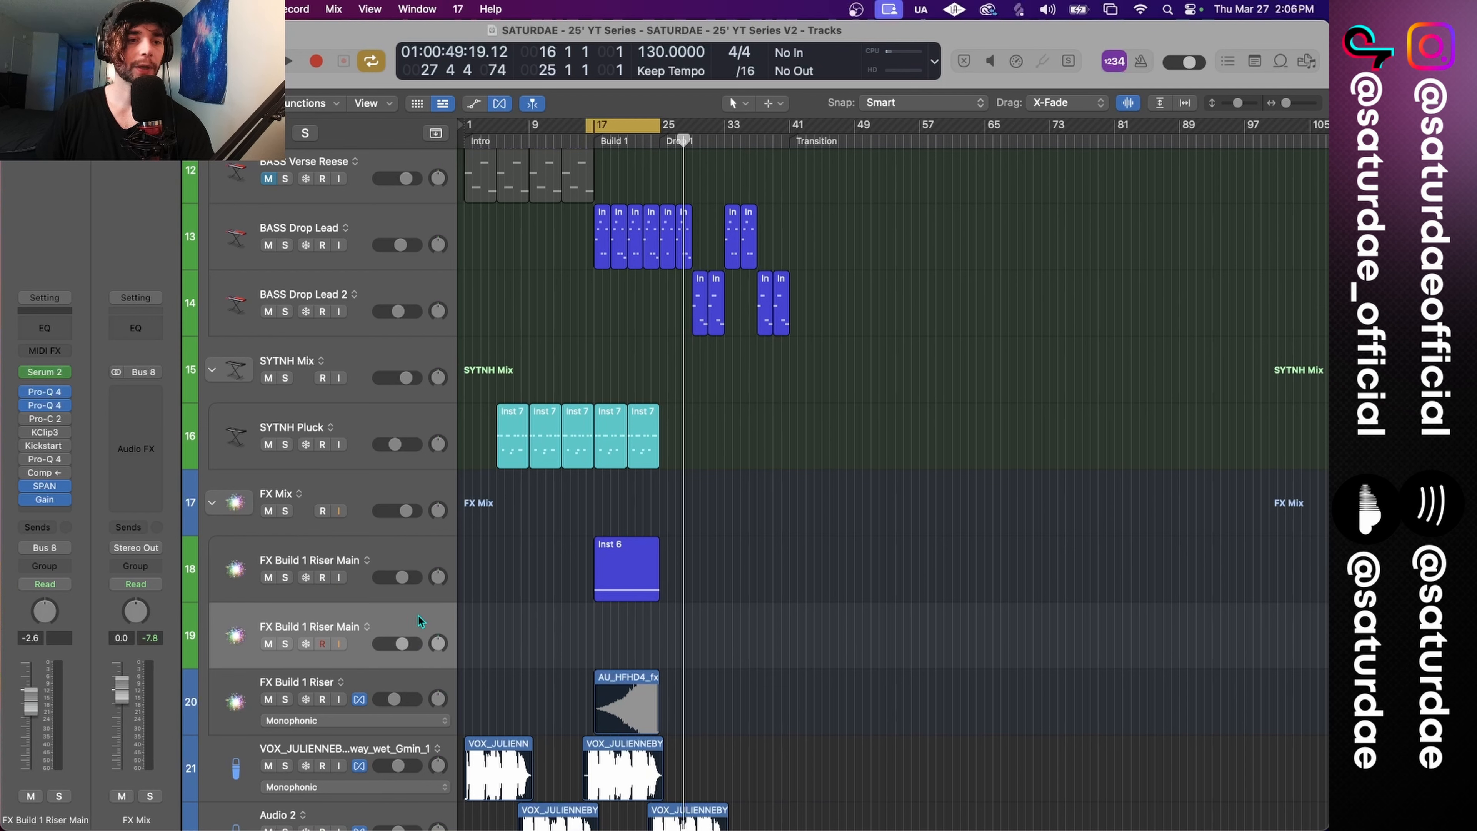
{"action": "left_click_drag", "start_coordinate": [622, 645], "coordinate": [622, 598]}
{"action": "left_click", "coordinate": [693, 329]}
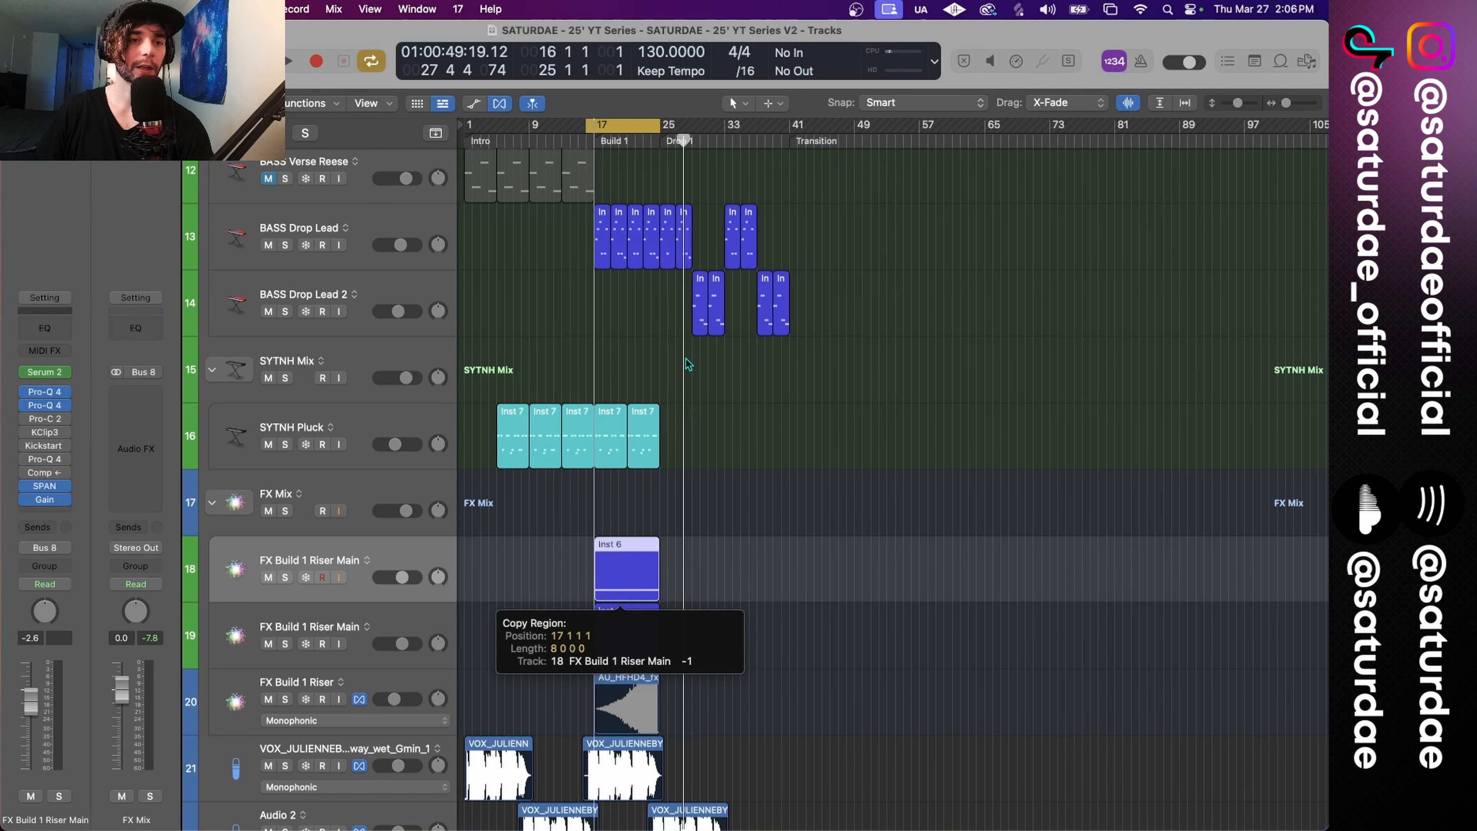
Step: Shorten the copied region and its G3 note to end at bar 21 in the Piano Roll
{"action": "scroll", "coordinate": [676, 594], "scroll_direction": "up", "scroll_amount": 5}
{"action": "double_click", "coordinate": [680, 603]}
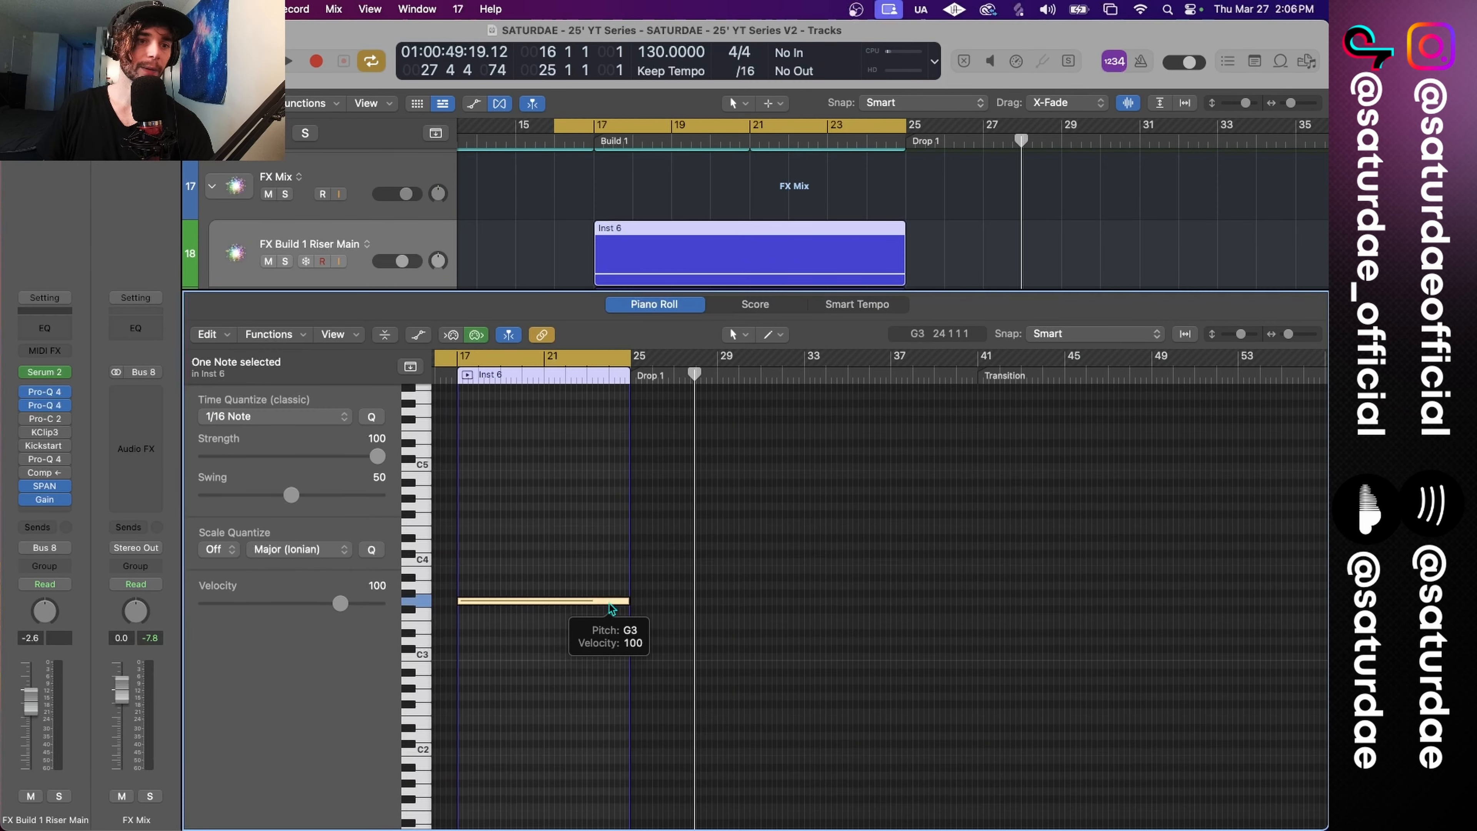
{"action": "left_click_drag", "start_coordinate": [627, 598], "coordinate": [543, 600]}
{"action": "left_click_drag", "start_coordinate": [630, 575], "coordinate": [545, 567]}
{"action": "key", "text": "e"}
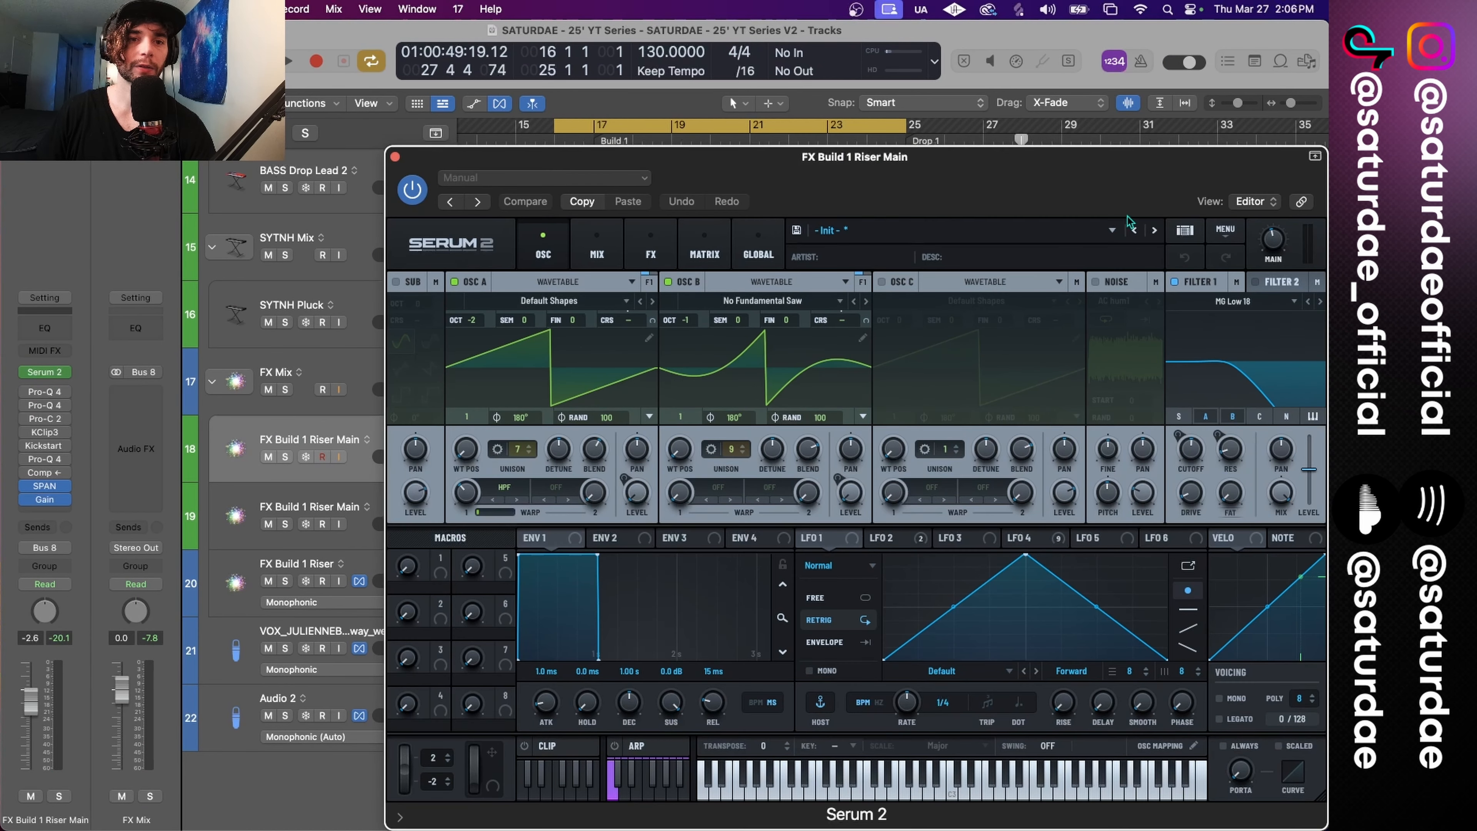
Step: Initialize the preset in the duplicate track's Serum 2
{"action": "left_click", "coordinate": [1112, 230]}
{"action": "left_click", "coordinate": [1226, 230]}
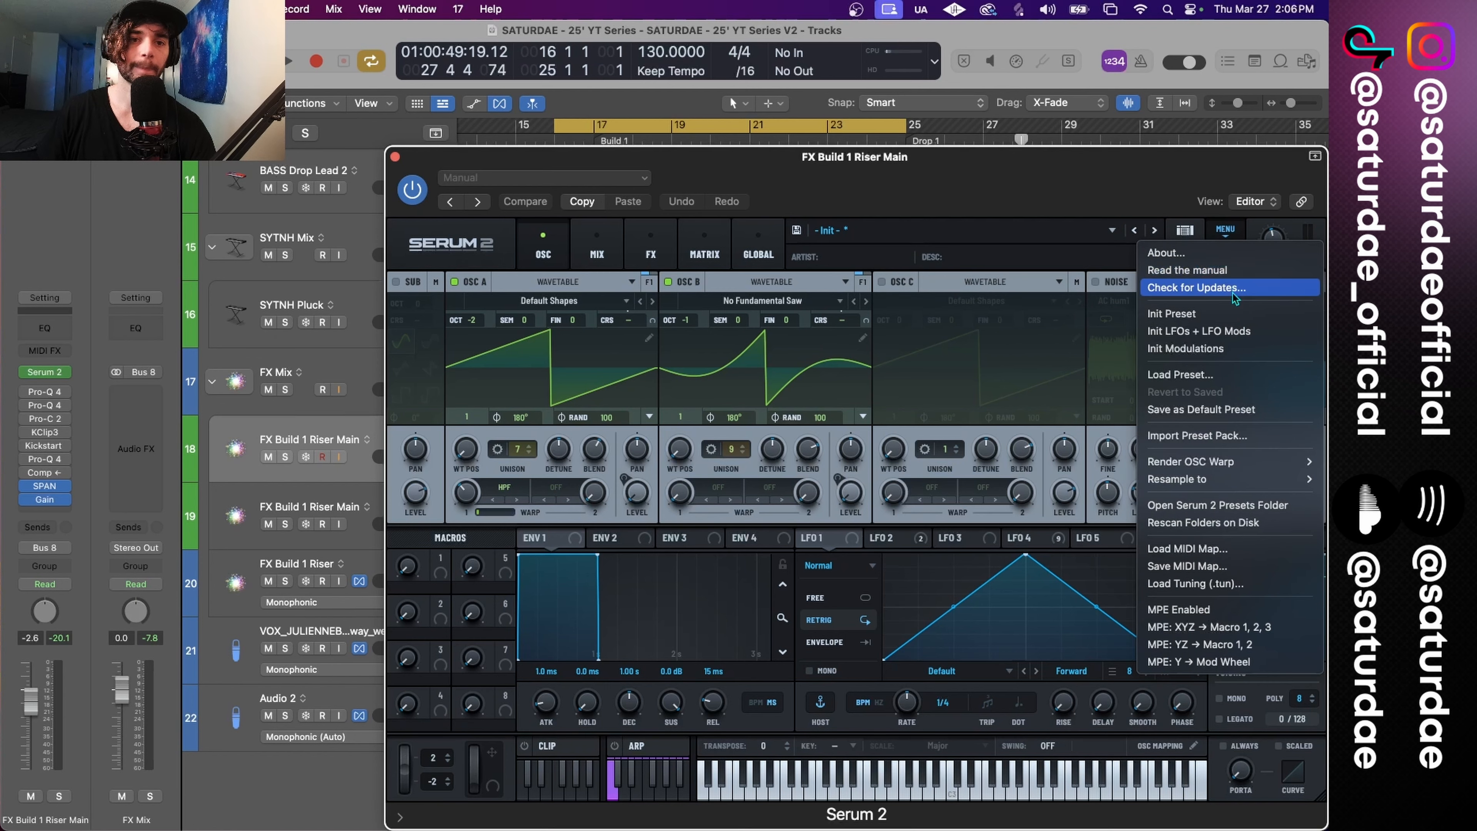
{"action": "left_click", "coordinate": [1227, 317]}
{"action": "left_click_drag", "start_coordinate": [993, 175], "coordinate": [725, 128]}
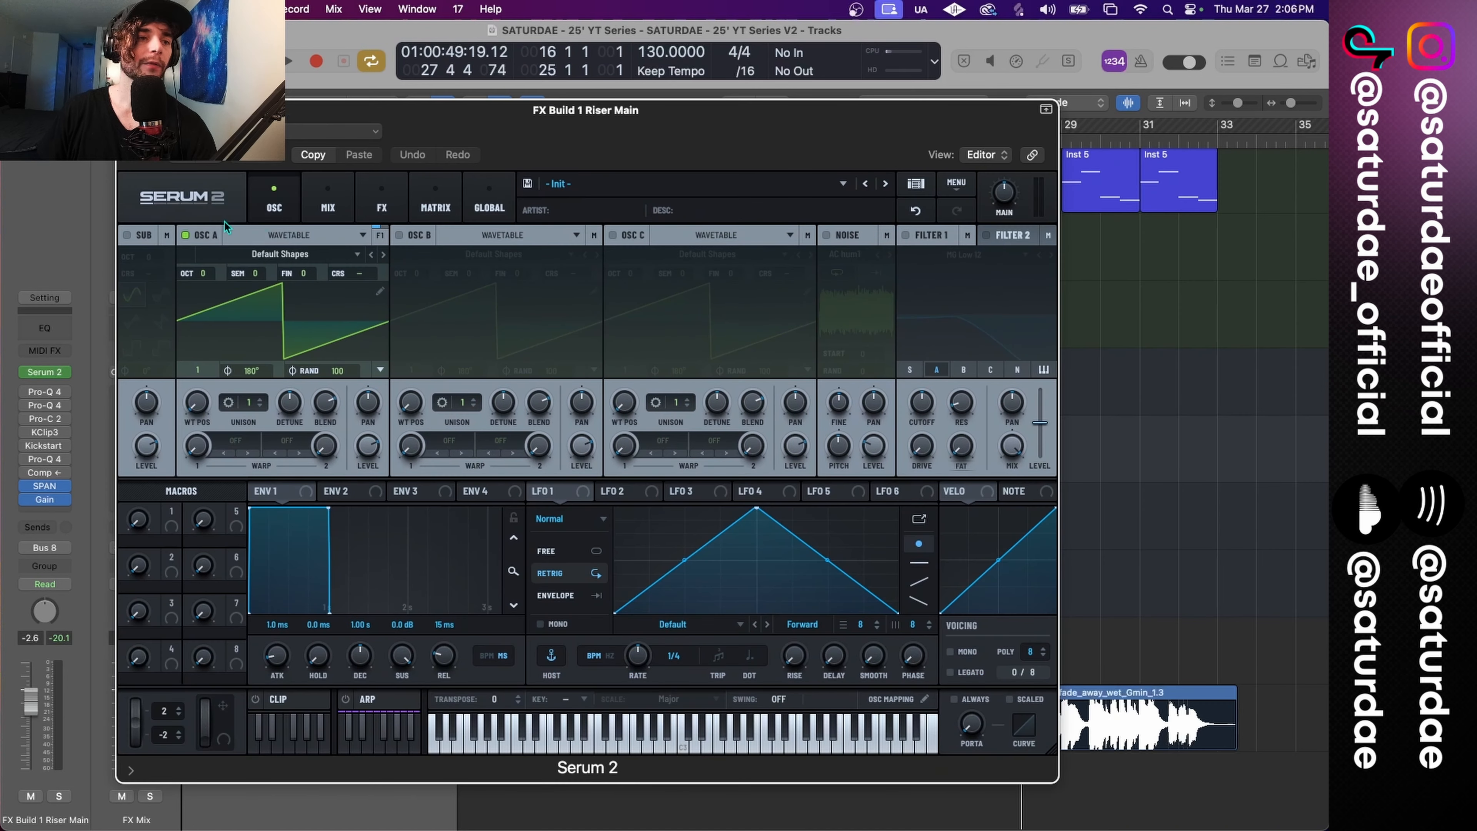
Step: Disable Oscillator A, enable the noise oscillator and load the Analog noise BrightWhite
{"action": "left_click", "coordinate": [186, 237]}
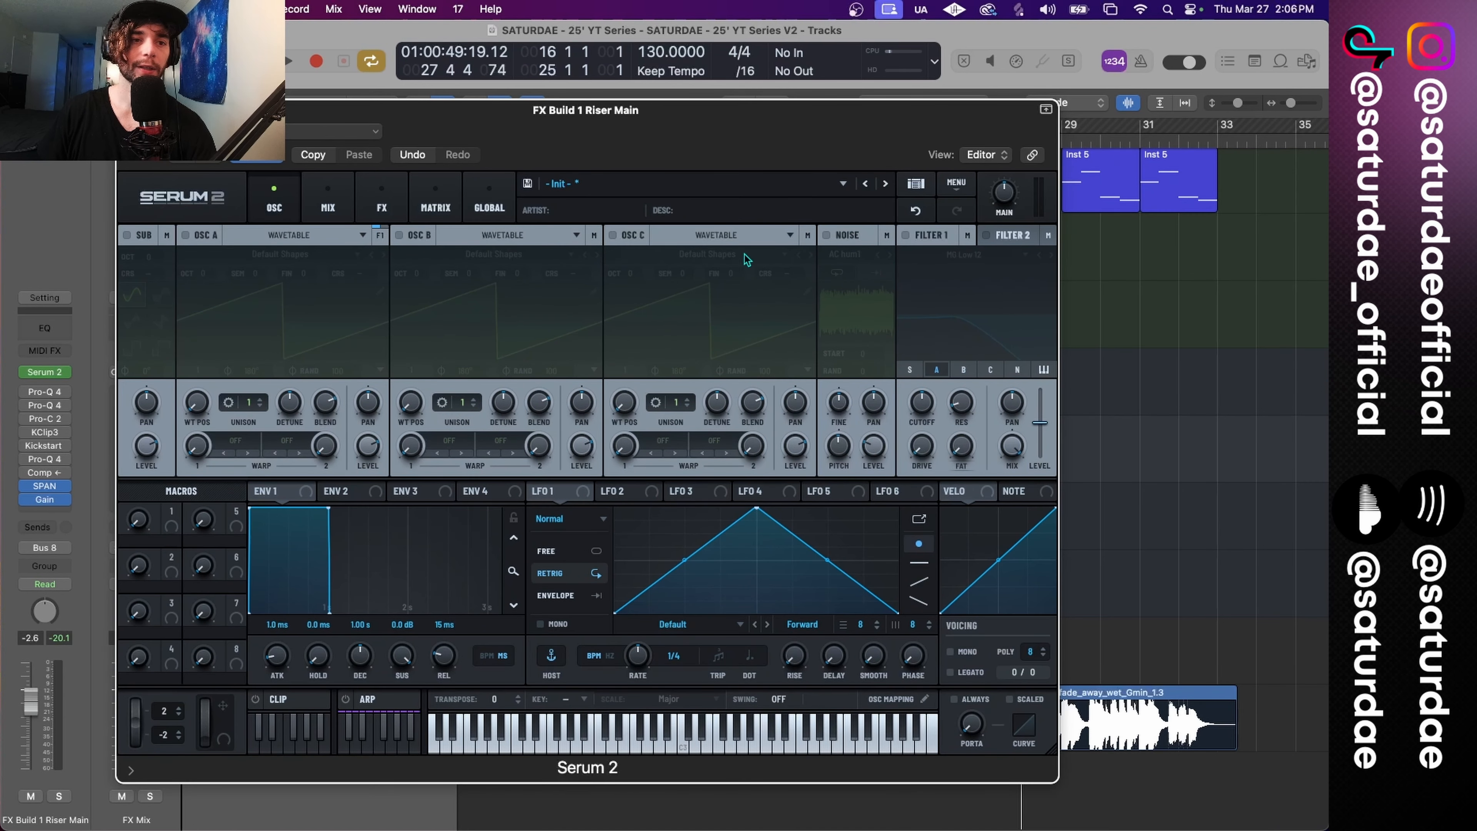
{"action": "left_click", "coordinate": [827, 236]}
{"action": "left_click", "coordinate": [854, 255]}
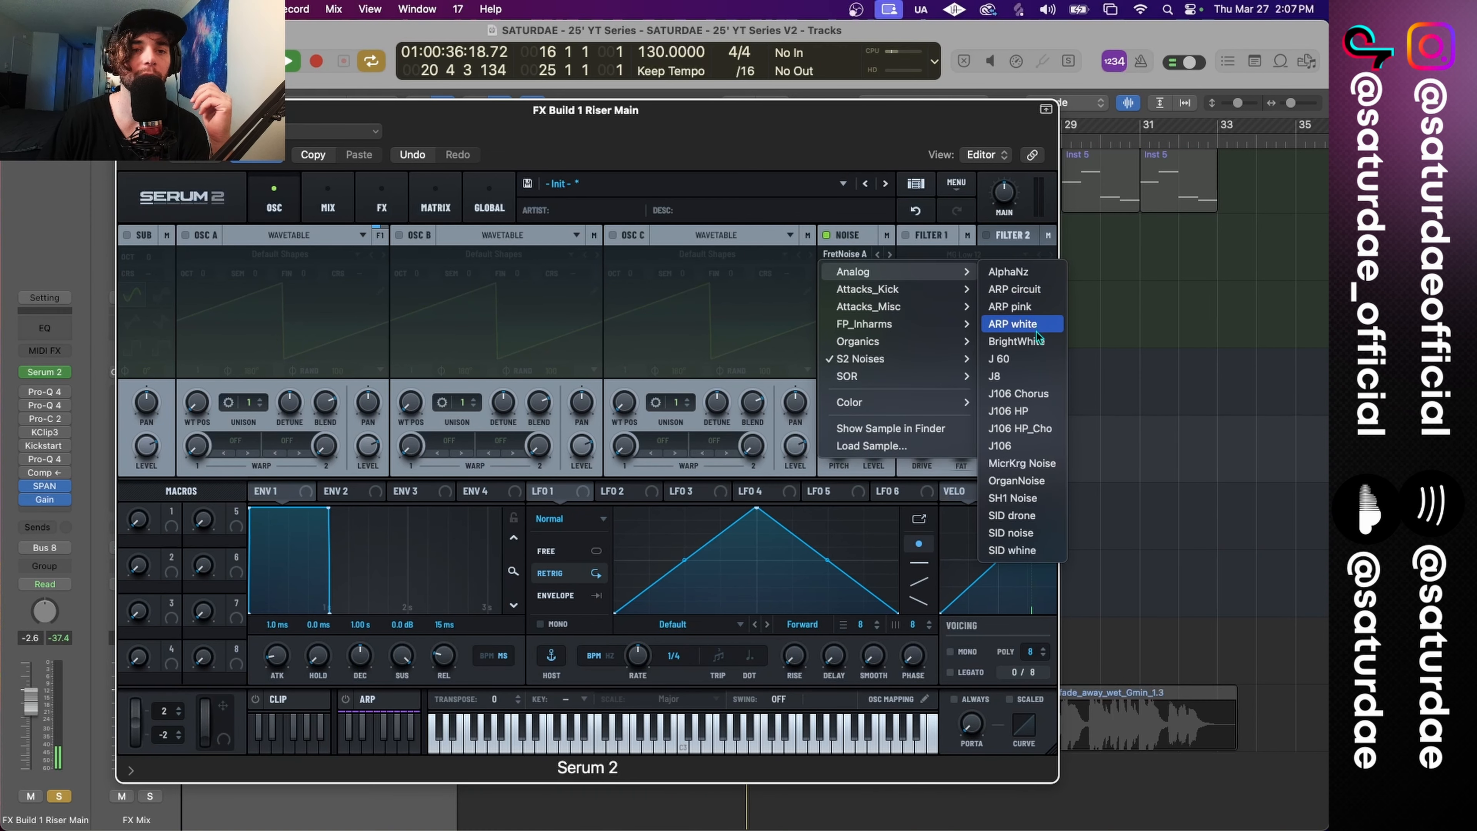
{"action": "left_click", "coordinate": [1040, 343]}
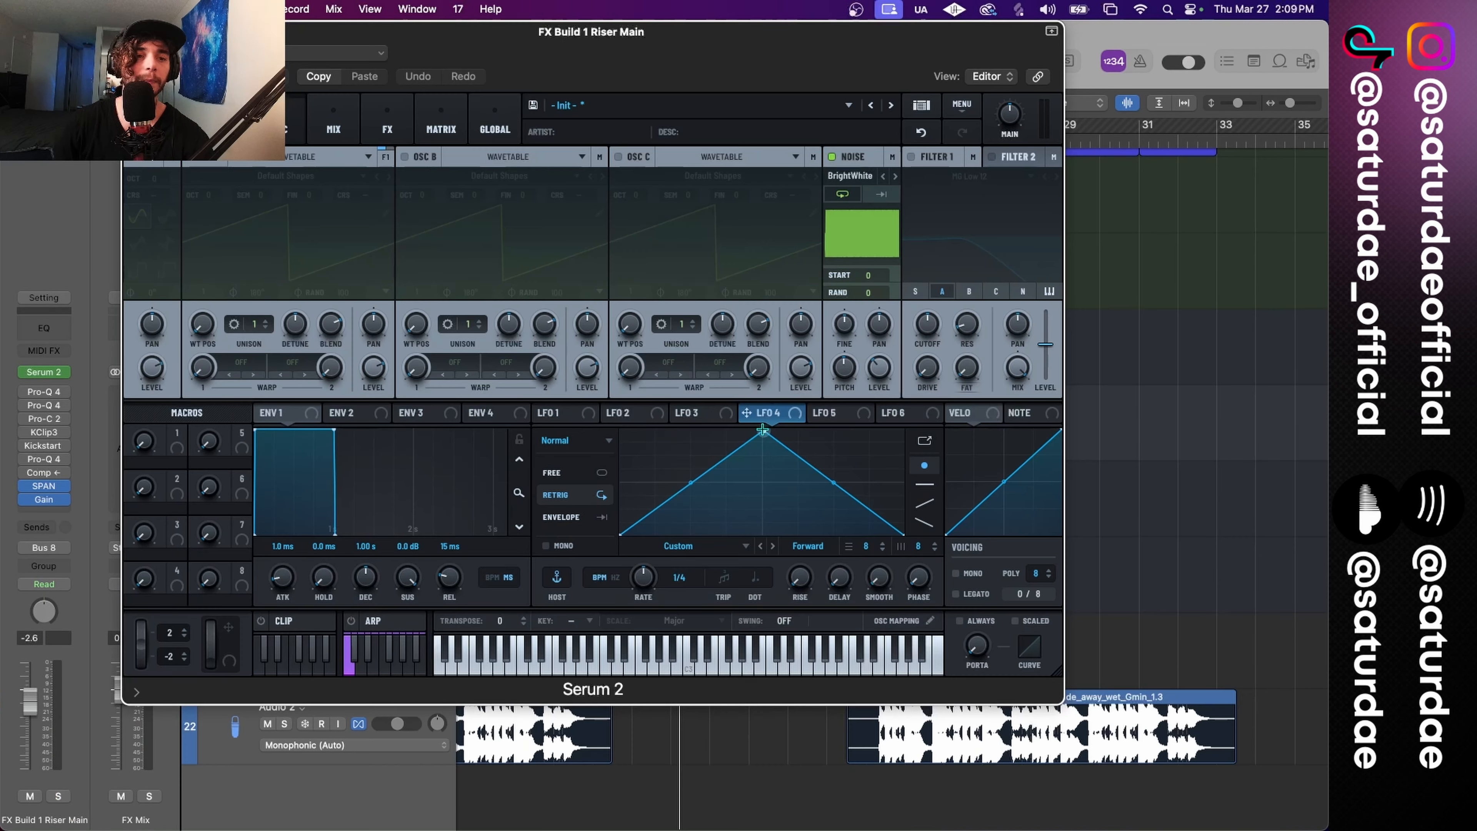
Step: Reshape LFO 4 into an outward-bowed descending curve from maximum to zero, and set its rate to 4 bar
{"action": "left_click_drag", "start_coordinate": [765, 432], "coordinate": [619, 397]}
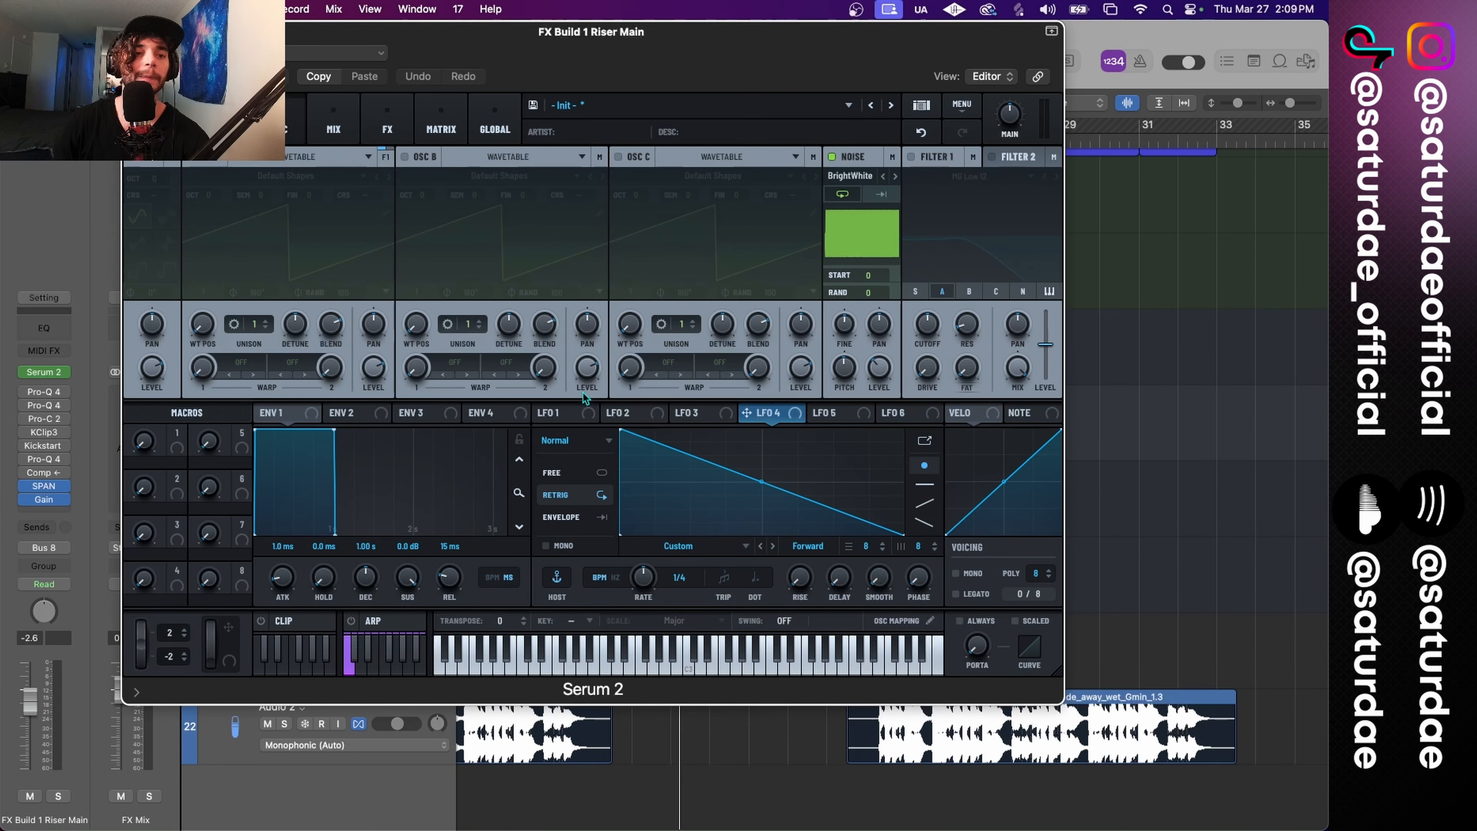
{"action": "left_click_drag", "start_coordinate": [757, 478], "coordinate": [760, 467]}
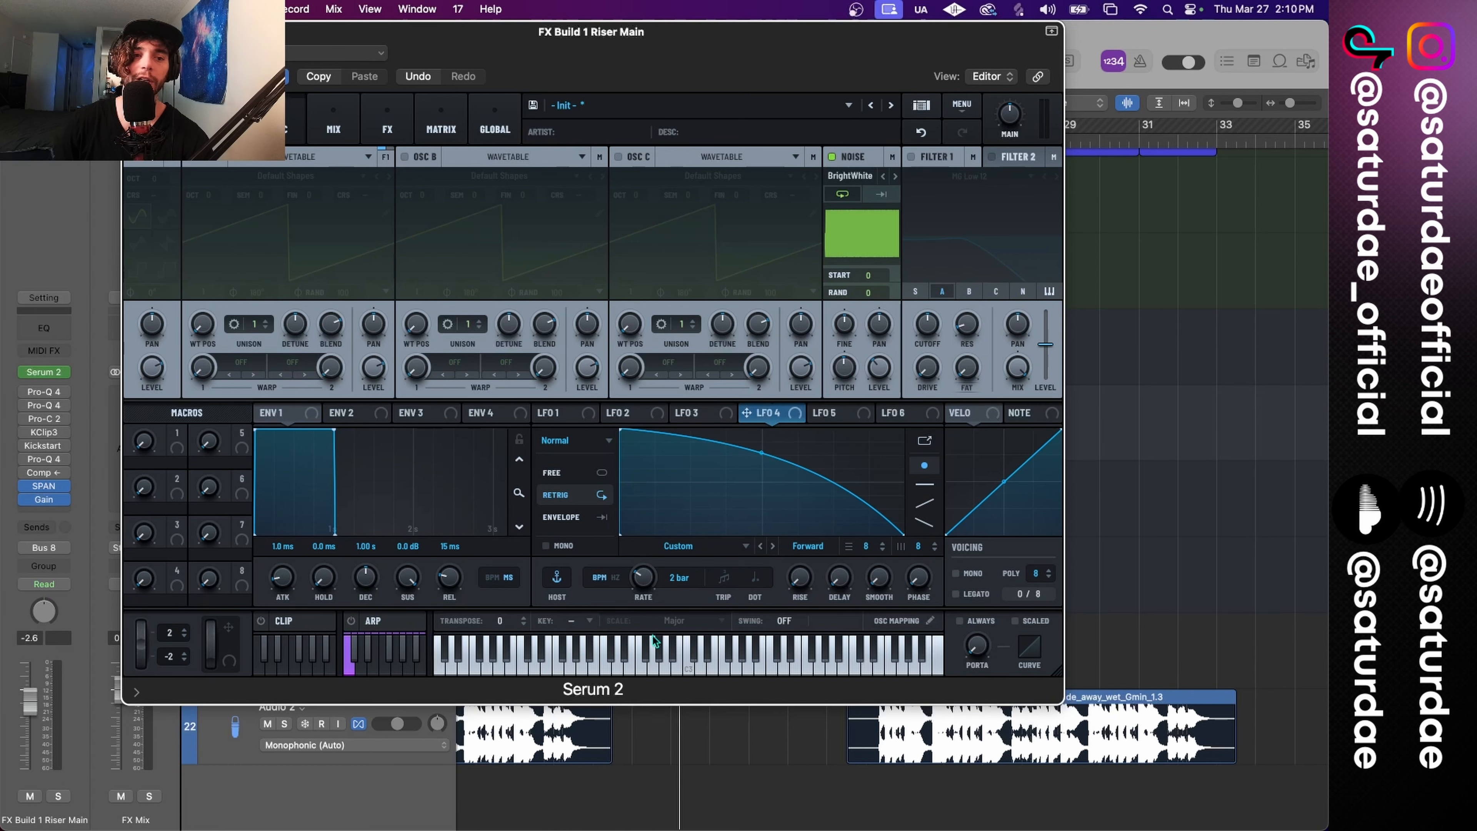
{"action": "left_click_drag", "start_coordinate": [830, 61], "coordinate": [854, 565]}
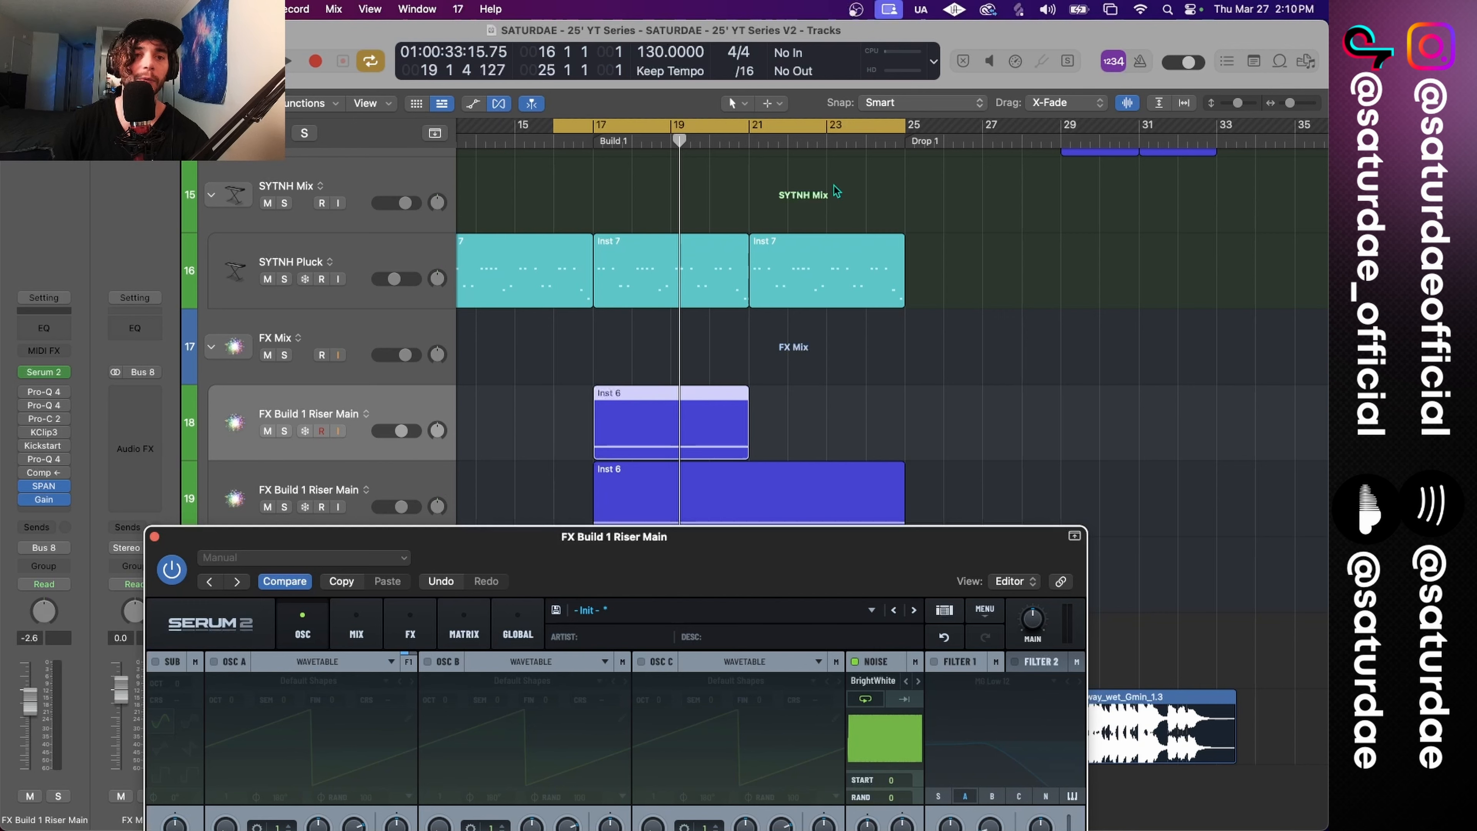
{"action": "left_click_drag", "start_coordinate": [831, 570], "coordinate": [836, 149]}
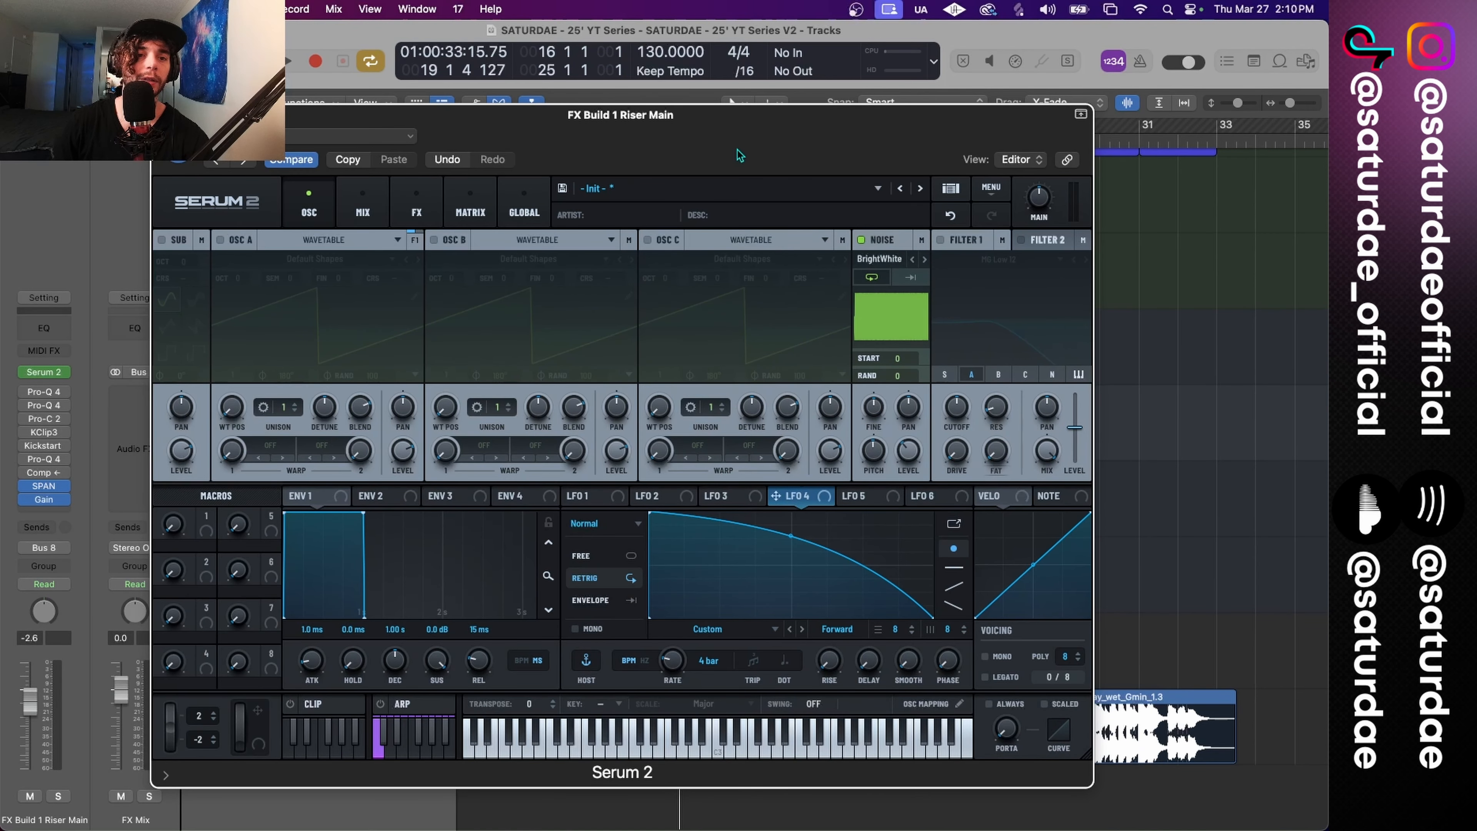
{"action": "left_click_drag", "start_coordinate": [738, 156], "coordinate": [832, 265]}
Step: Play the soloed noise and try different Fine and Pitch settings on the noise oscillator
{"action": "key", "text": "space"}
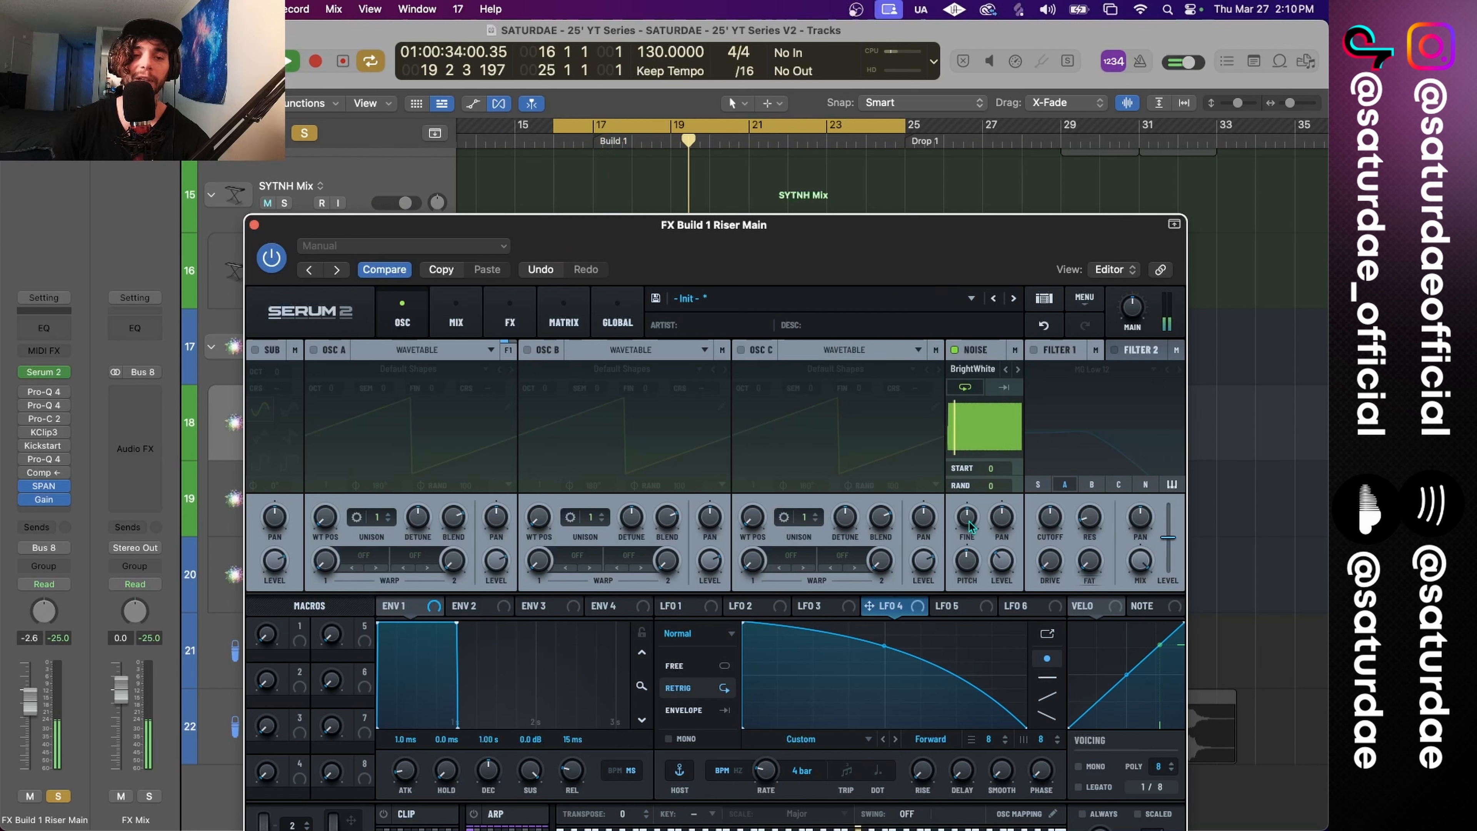
{"action": "mouse_move", "coordinate": [969, 522]}
{"action": "left_mouse_down"}
{"action": "mouse_move", "coordinate": [975, 455]}
{"action": "mouse_move", "coordinate": [977, 514]}
{"action": "left_mouse_up"}
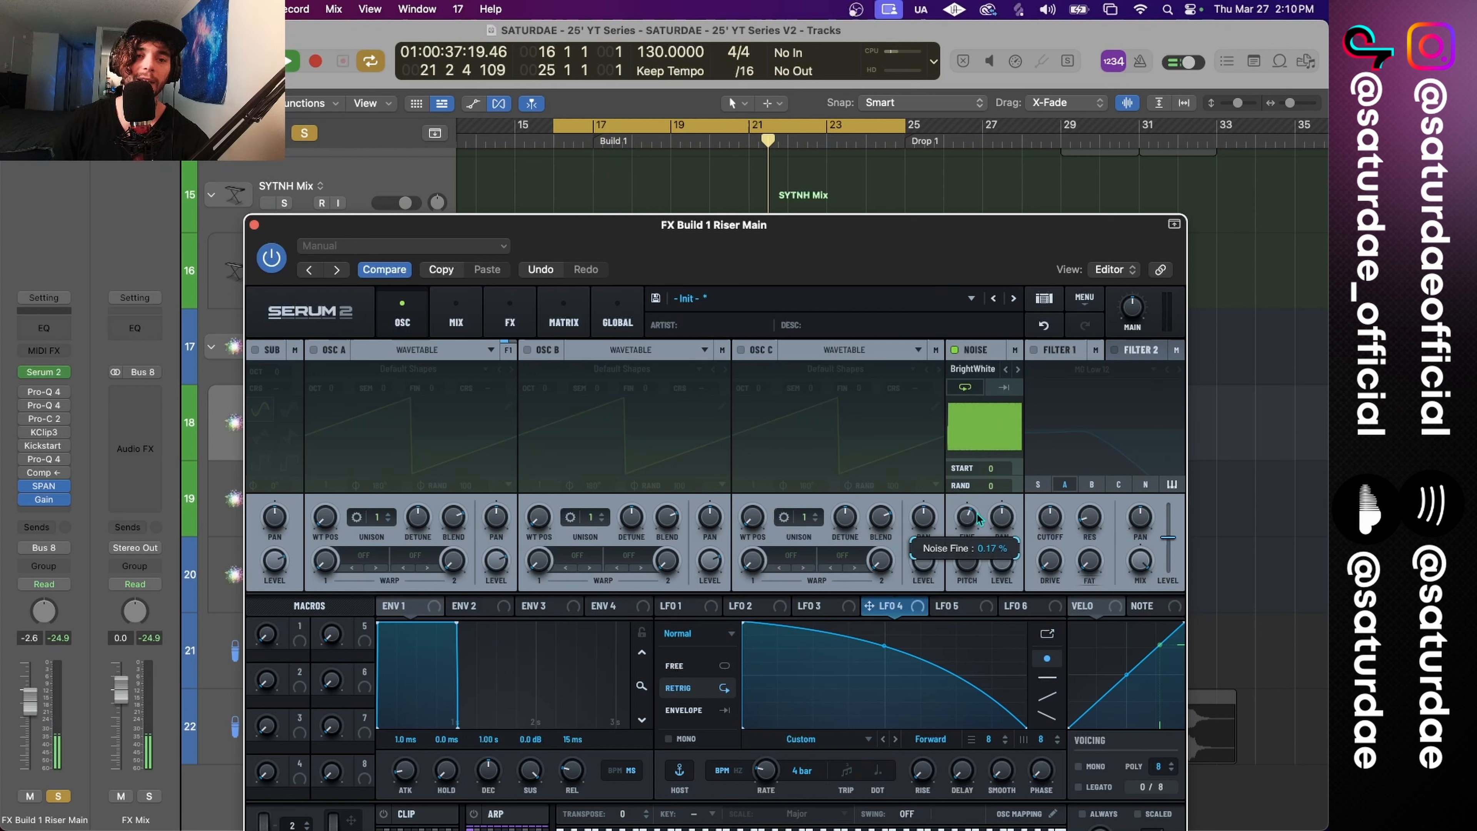
{"action": "double_click", "coordinate": [972, 522]}
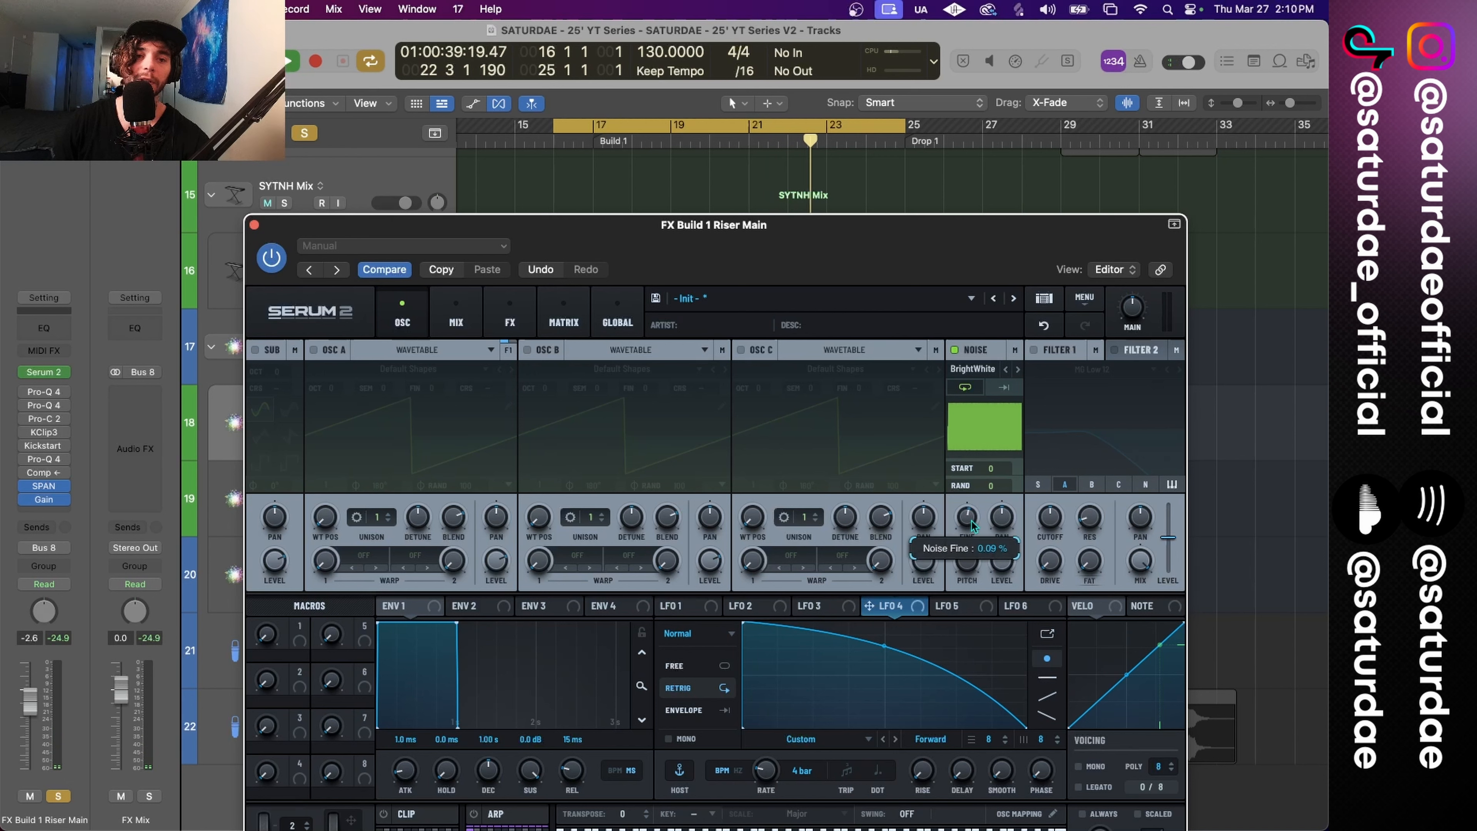
{"action": "mouse_move", "coordinate": [973, 568]}
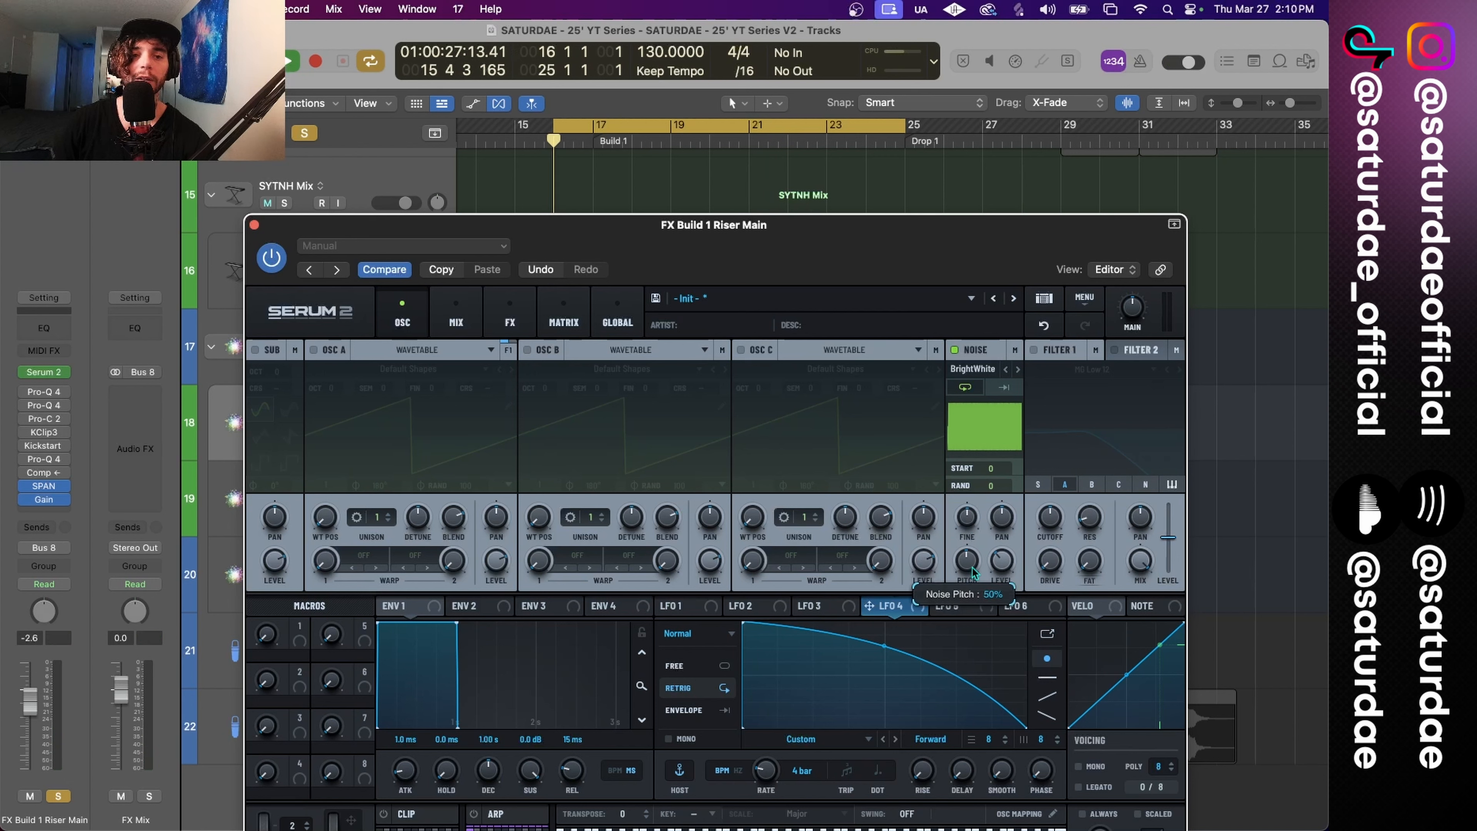
{"action": "left_click_drag", "start_coordinate": [972, 547], "coordinate": [975, 570]}
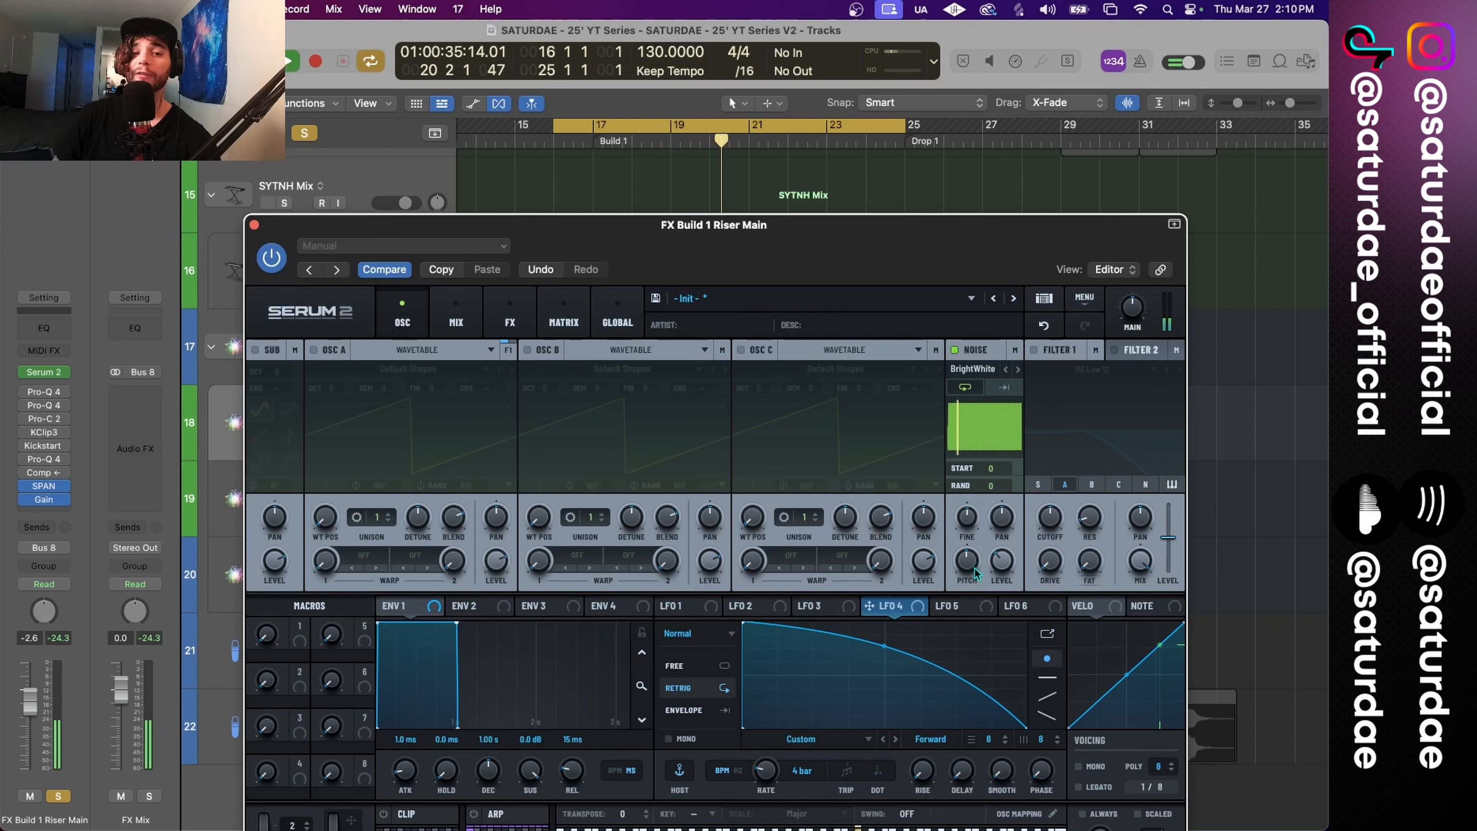
Step: Enable Filter 1 with MG Low 12, and assign LFO 4 to its cutoff and resonance while auditioning the noise
{"action": "left_click", "coordinate": [1044, 353]}
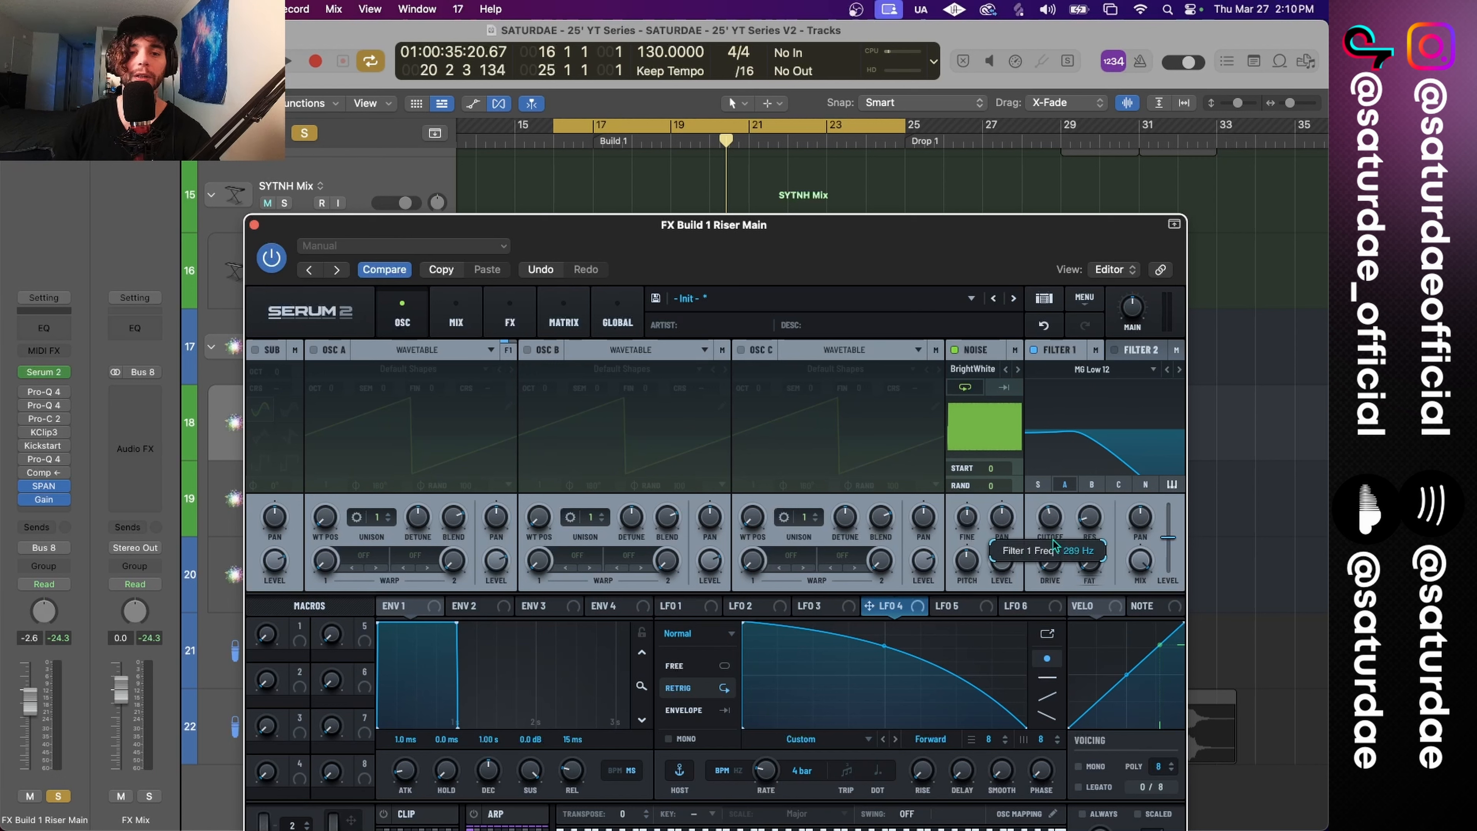
{"action": "left_click_drag", "start_coordinate": [890, 608], "coordinate": [1058, 530]}
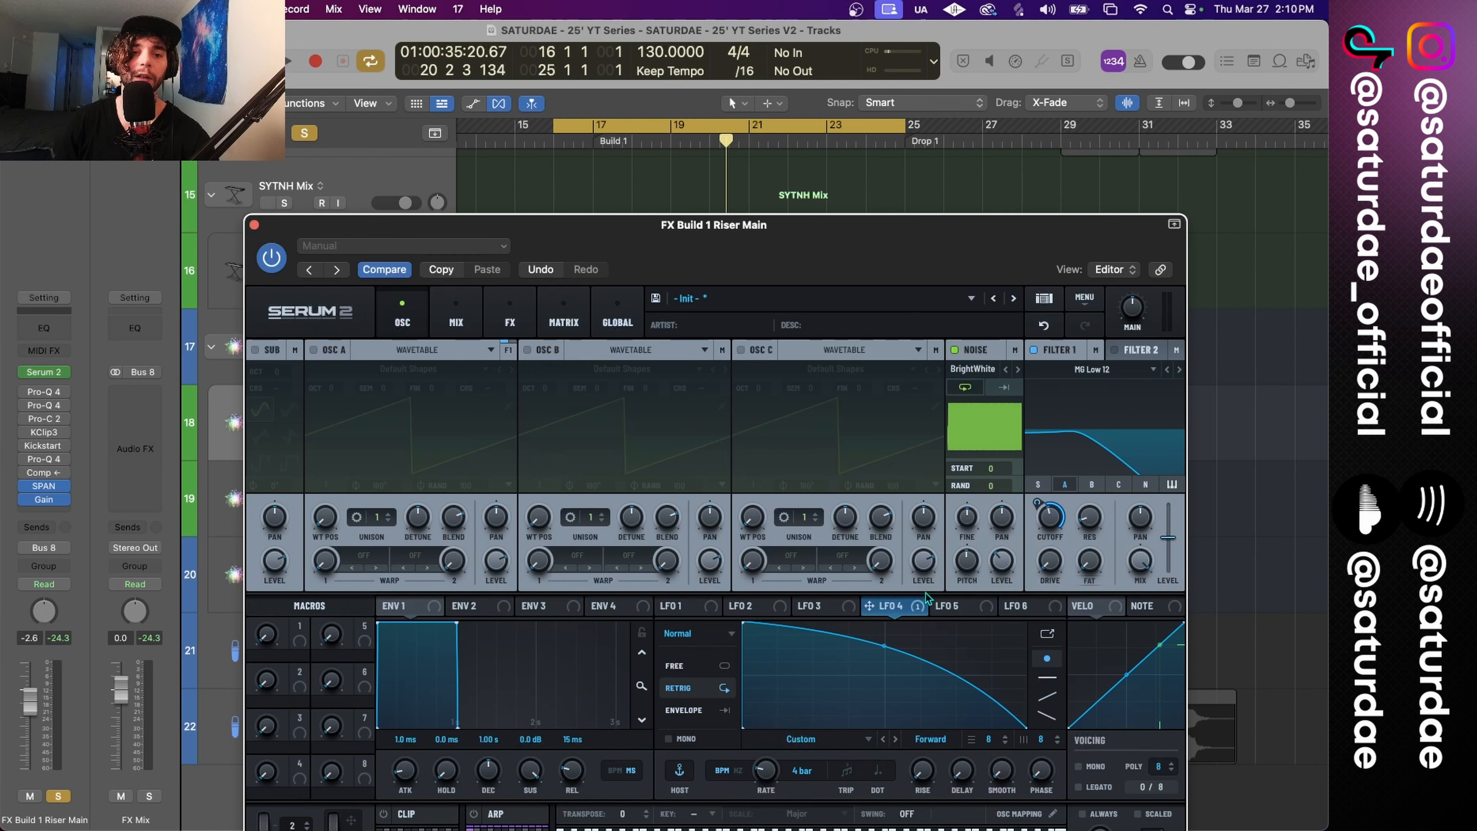
{"action": "key", "text": "space"}
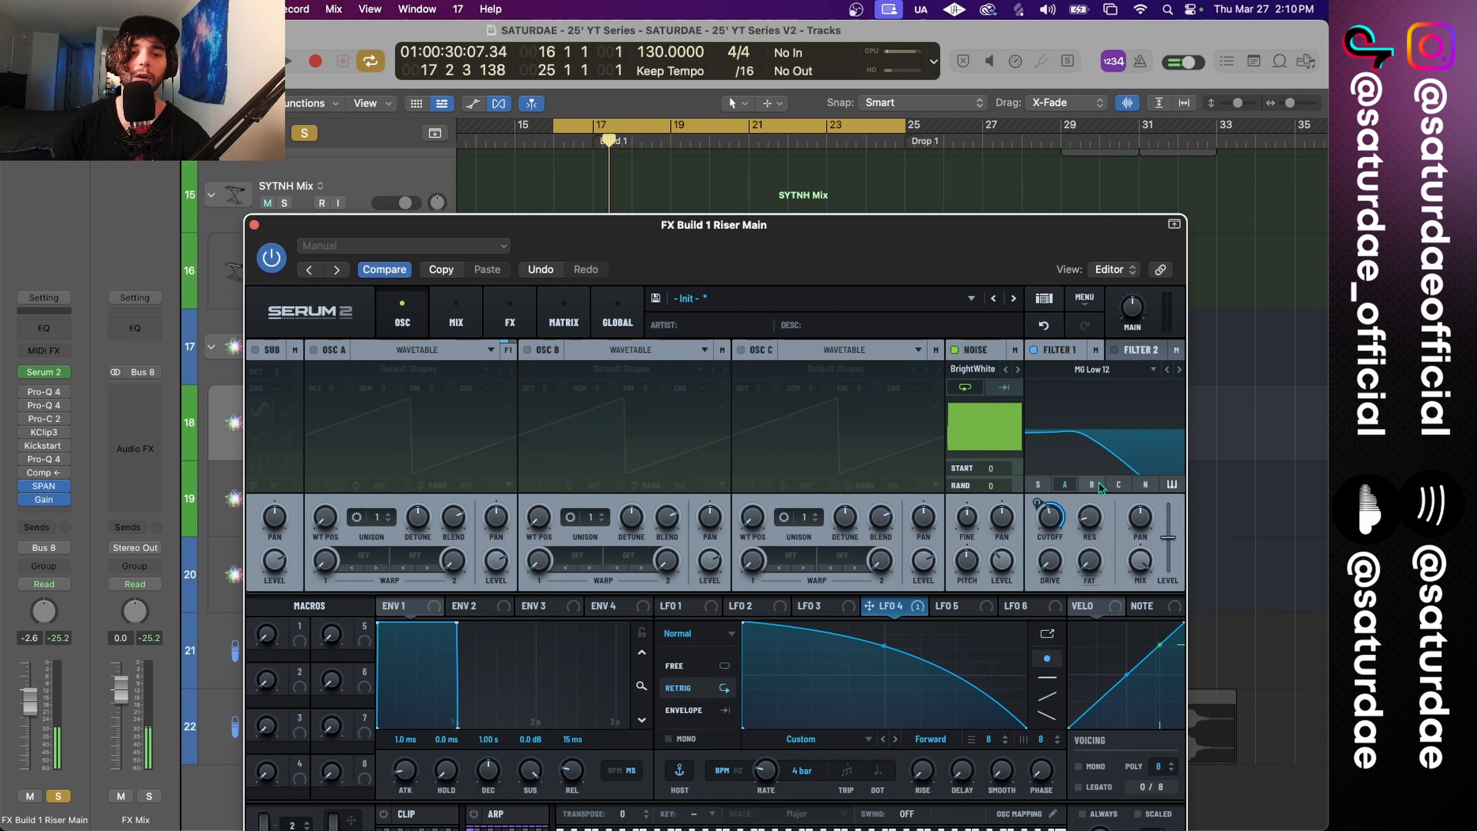
{"action": "left_click_drag", "start_coordinate": [869, 606], "coordinate": [1080, 529]}
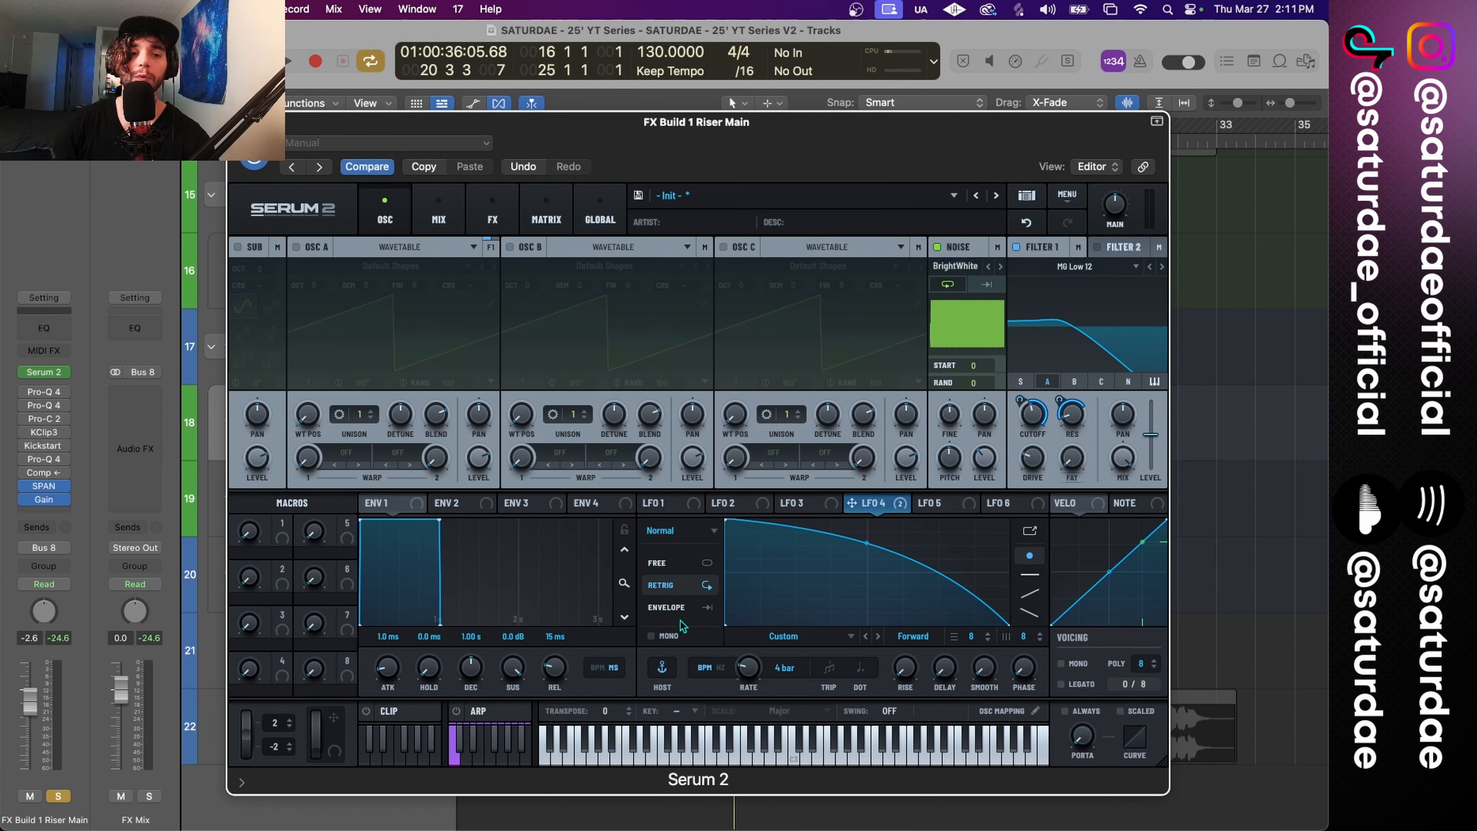
Step: Set LFO 4 to Envelope mode, route the noise oscillator into the filter, and audition the sweep
{"action": "left_click", "coordinate": [666, 610]}
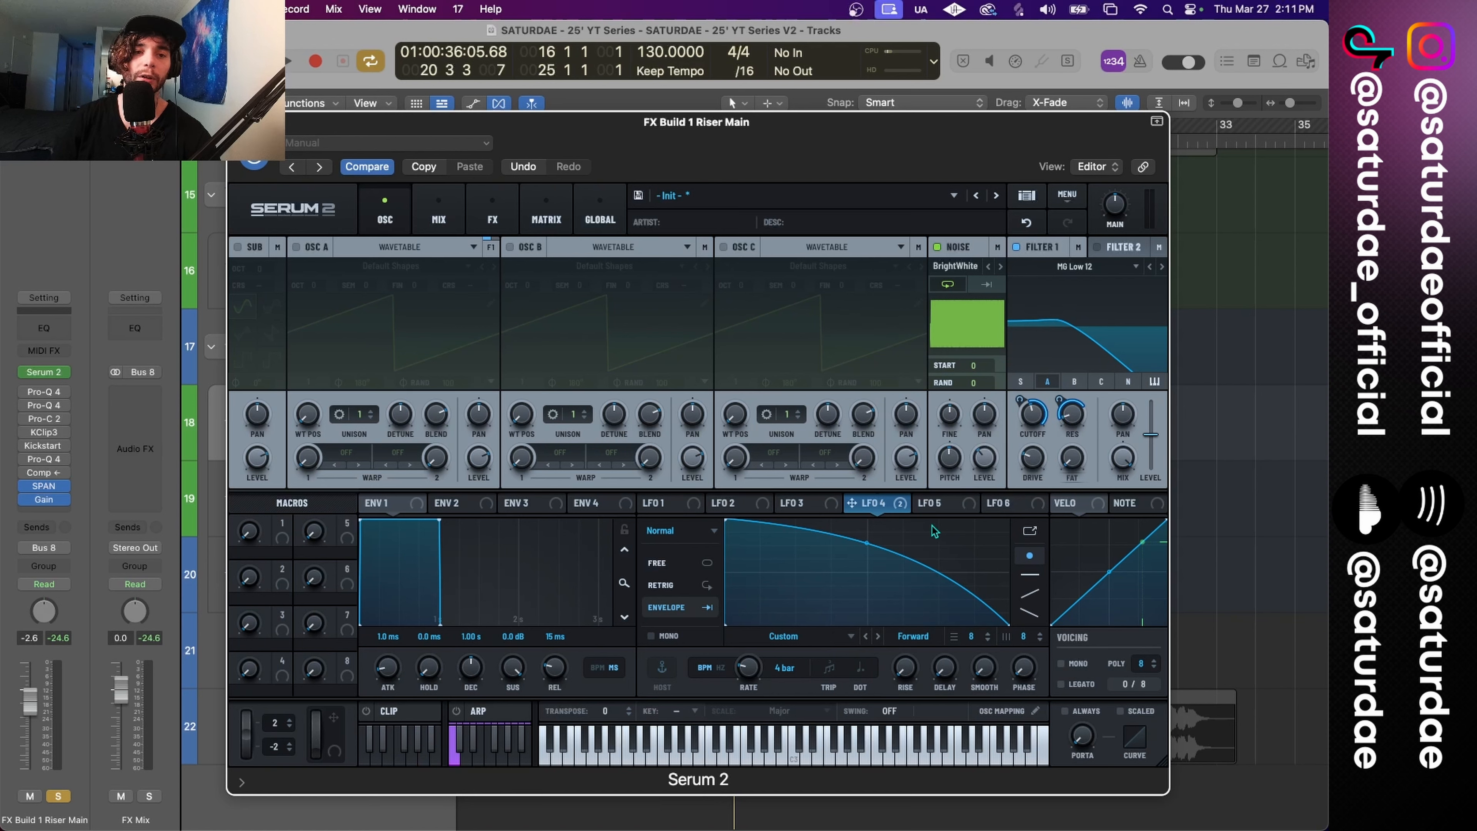
{"action": "left_click", "coordinate": [439, 214]}
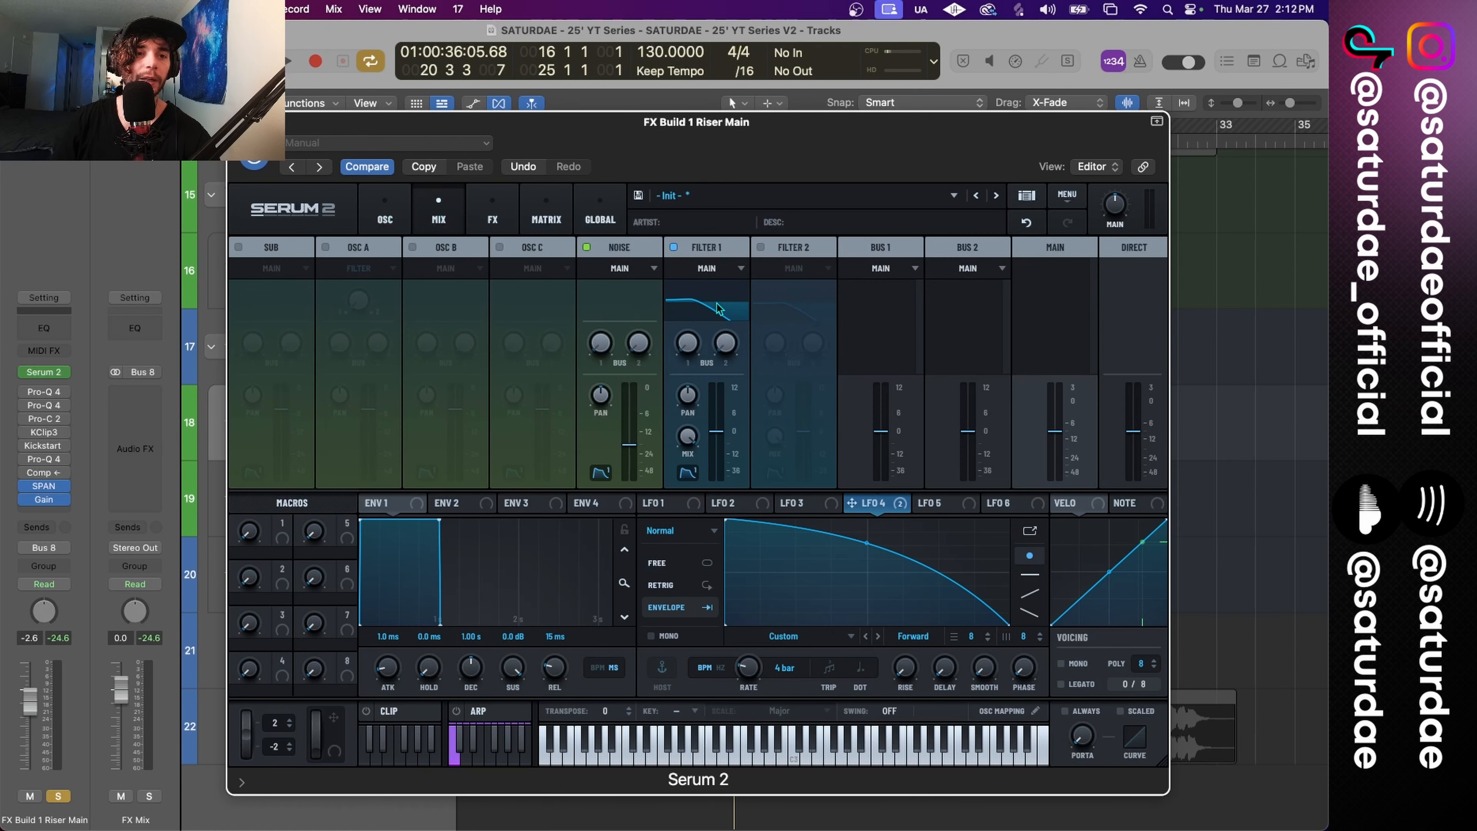
{"action": "left_click", "coordinate": [644, 272]}
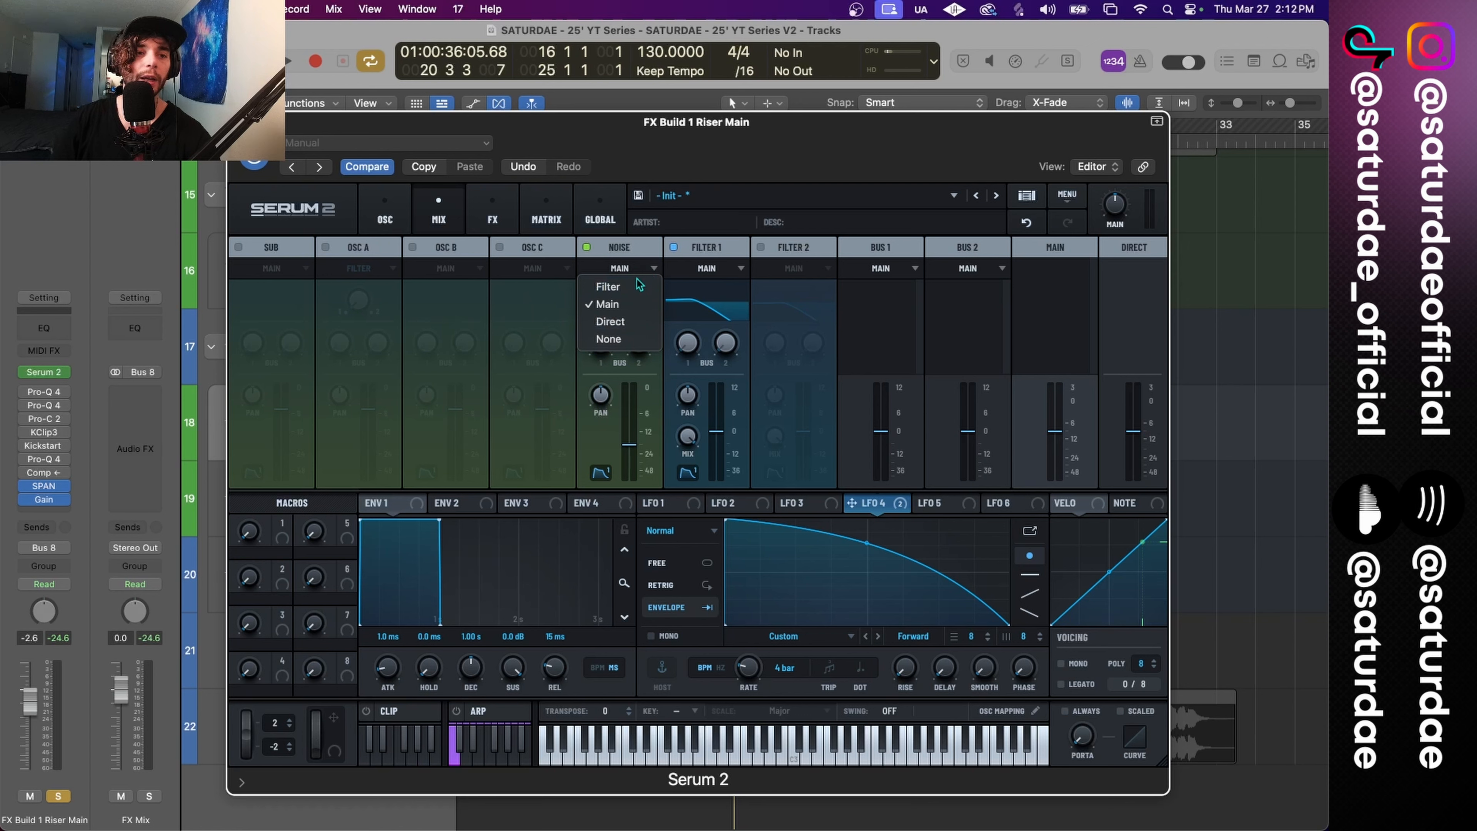
{"action": "left_click", "coordinate": [632, 291]}
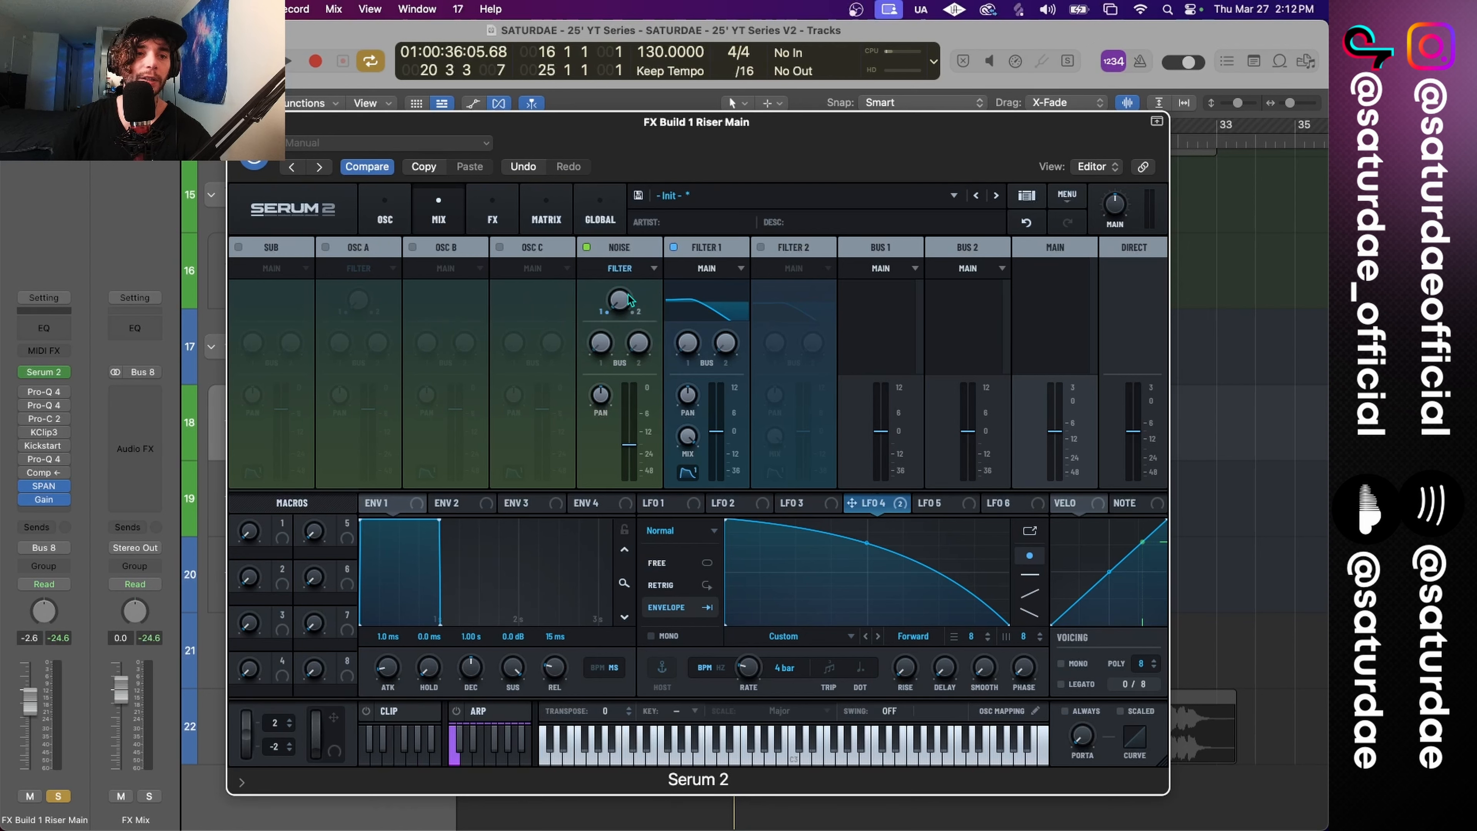
{"action": "left_click", "coordinate": [398, 222]}
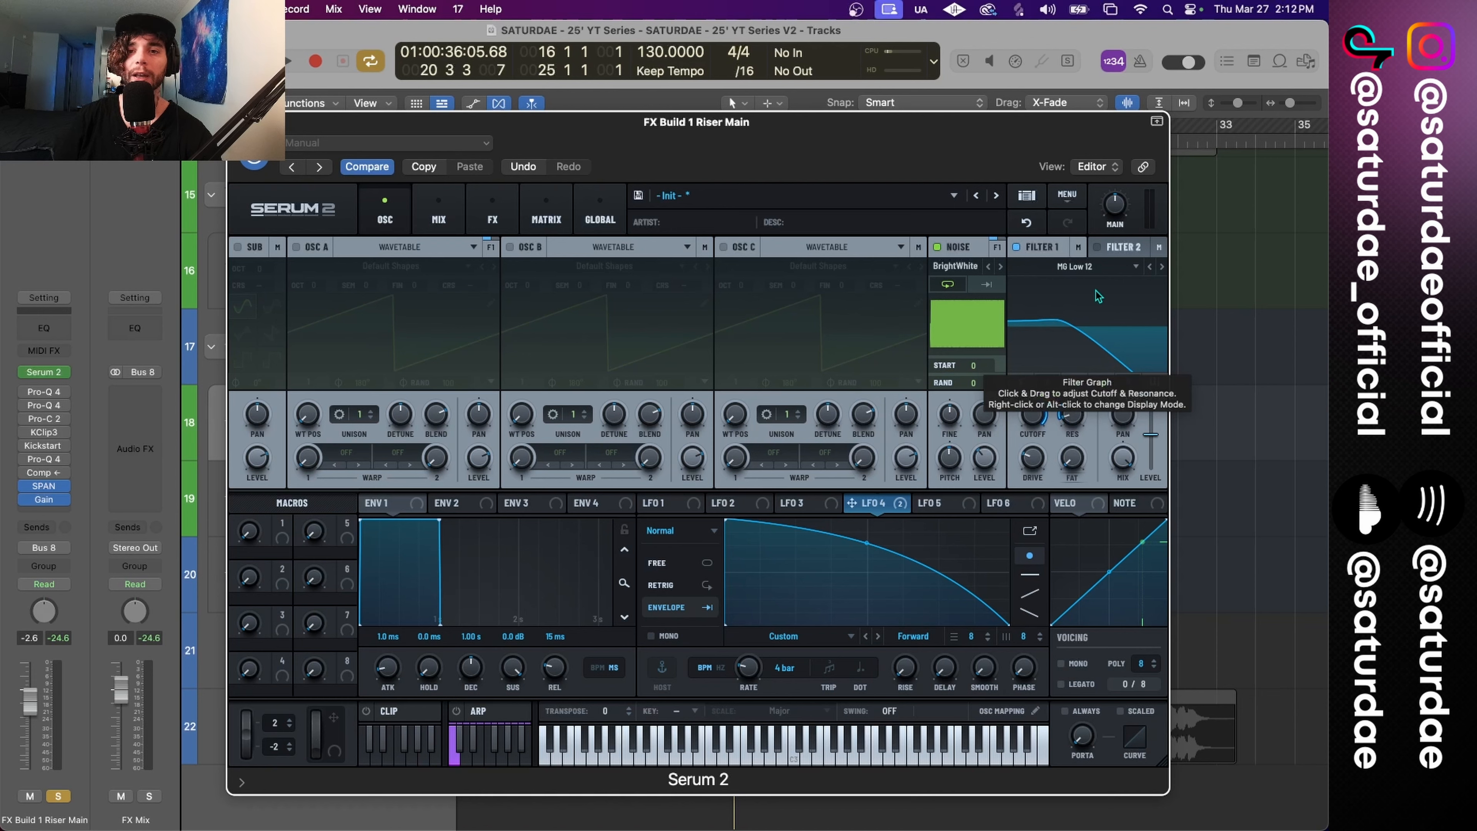
{"action": "key", "text": "space"}
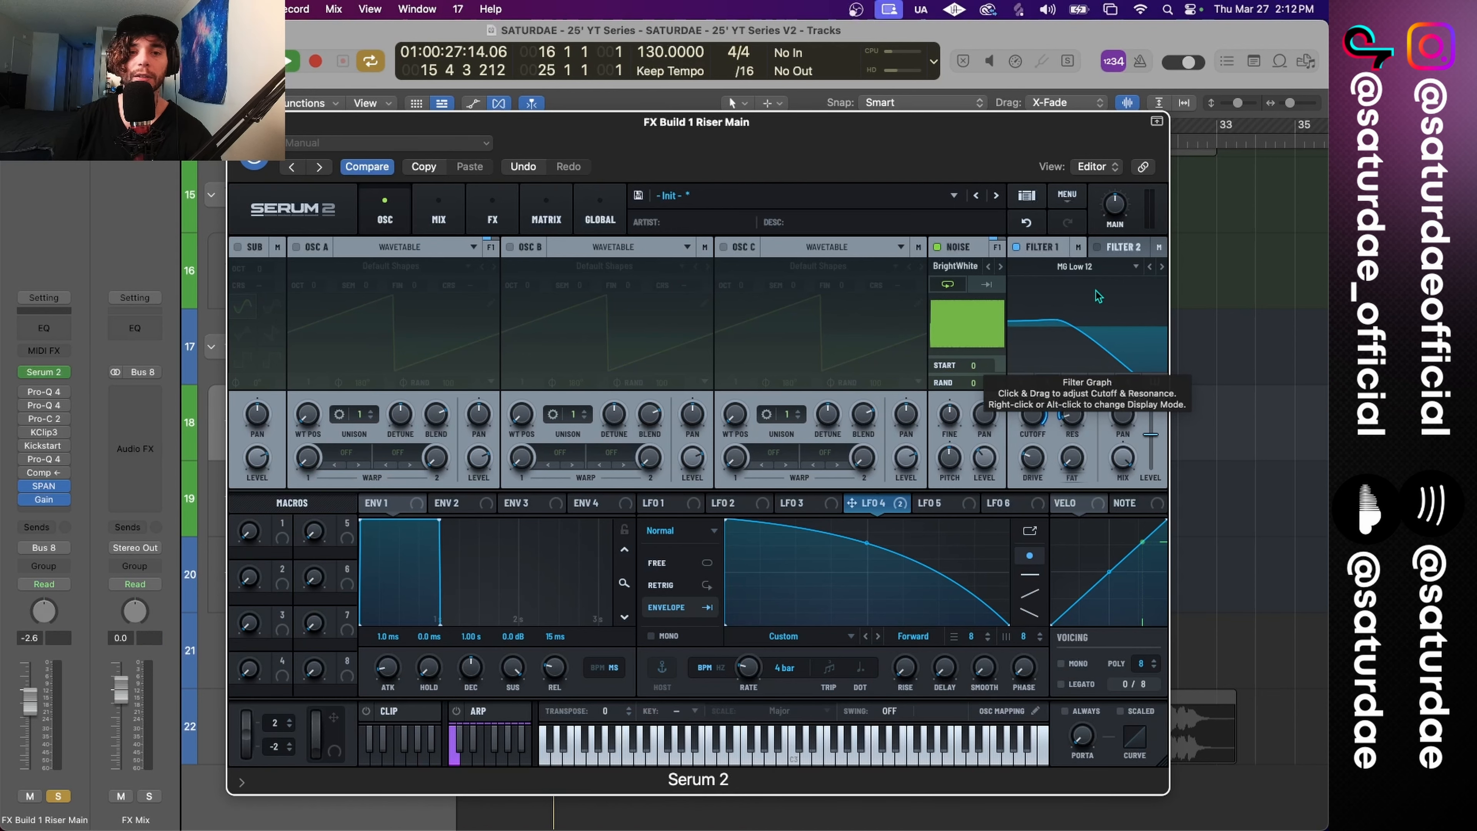
{"action": "left_click_drag", "start_coordinate": [859, 166], "coordinate": [855, 285]}
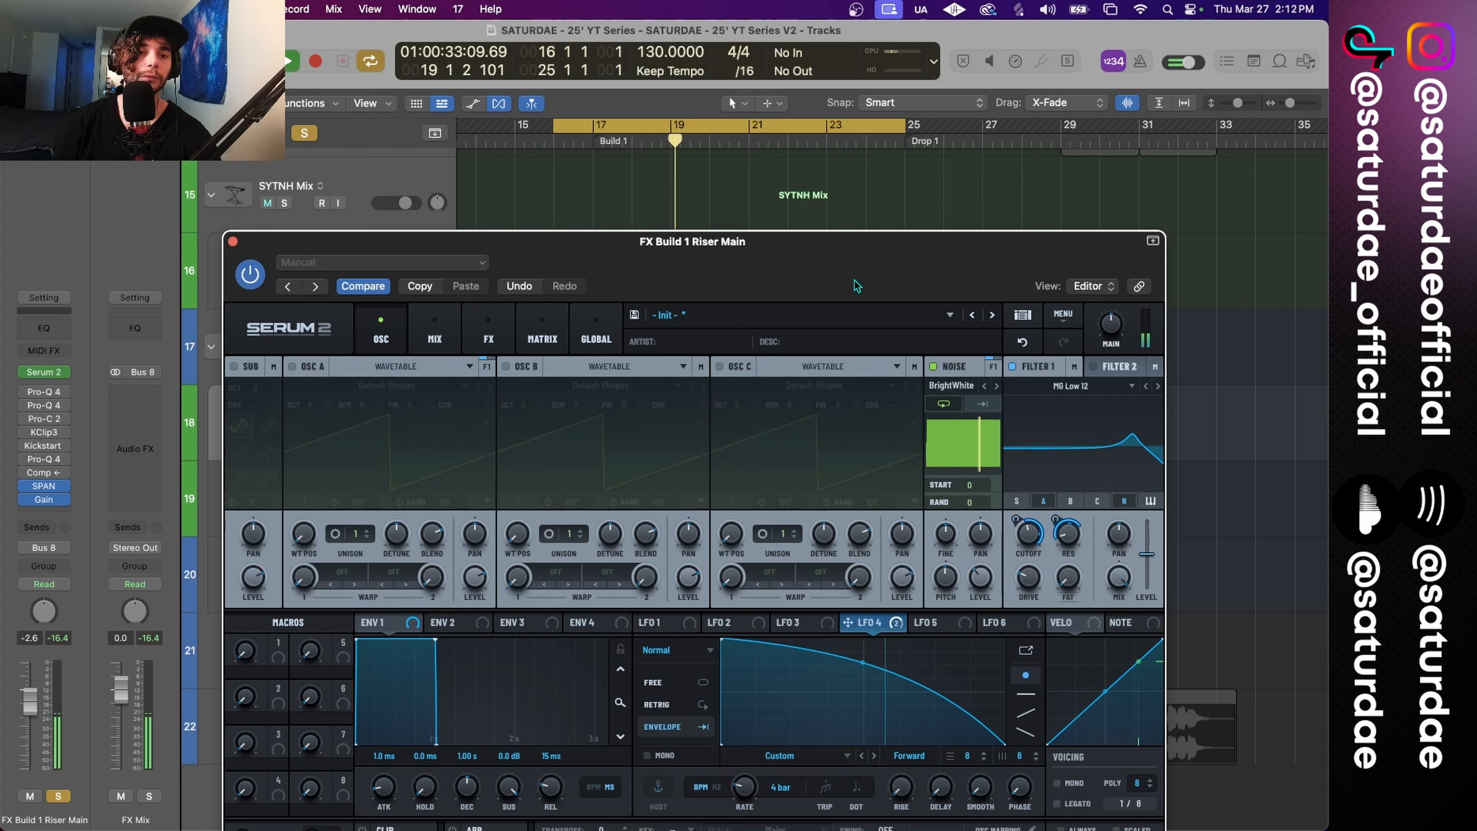
{"action": "left_click_drag", "start_coordinate": [857, 285], "coordinate": [849, 176]}
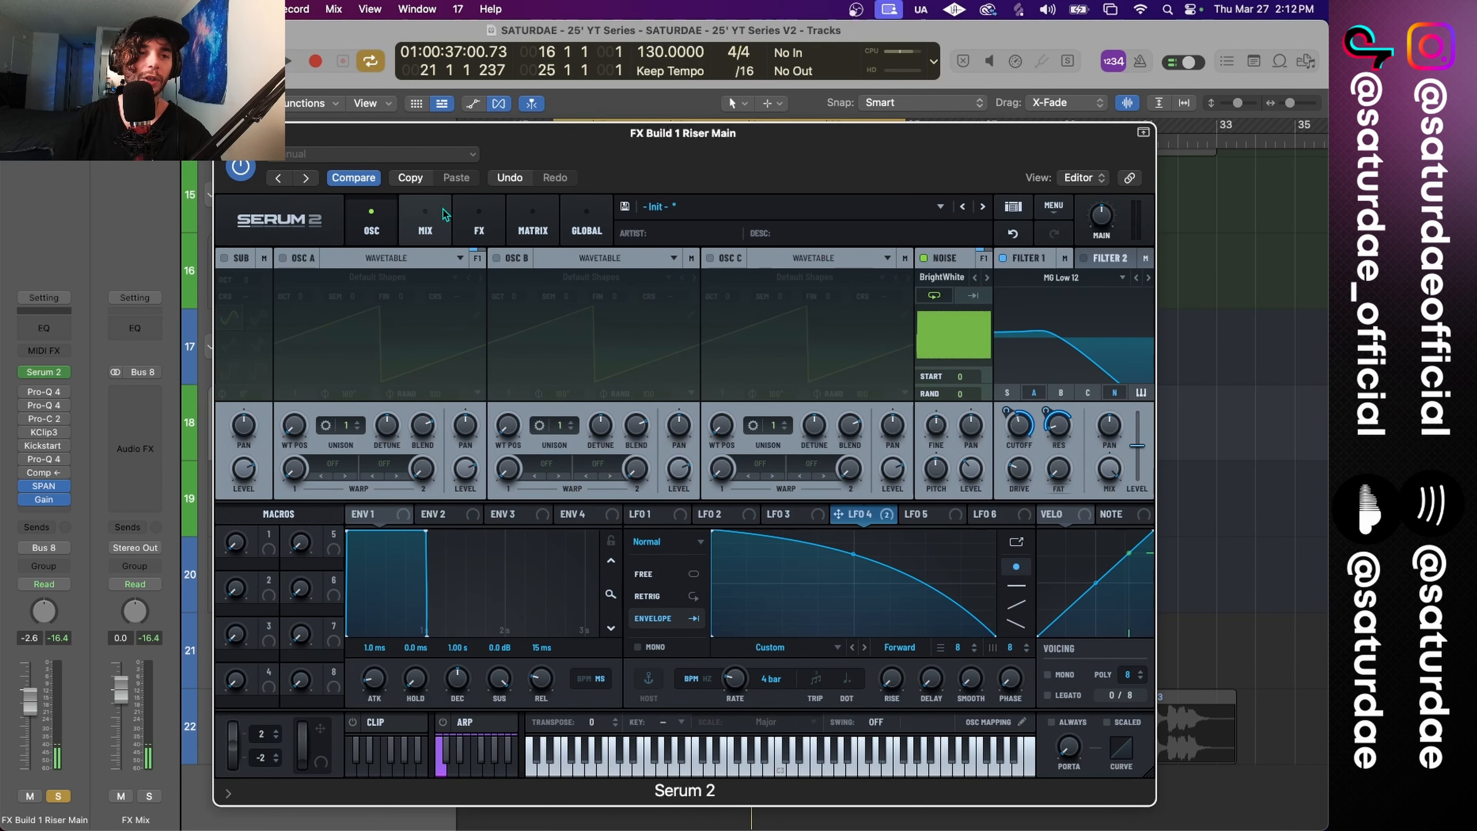
Step: Add an Equalizer effect and make its low band a high-pass at 385 Hz with Q 44
{"action": "left_click", "coordinate": [479, 227]}
{"action": "left_click_drag", "start_coordinate": [478, 132], "coordinate": [413, 38]}
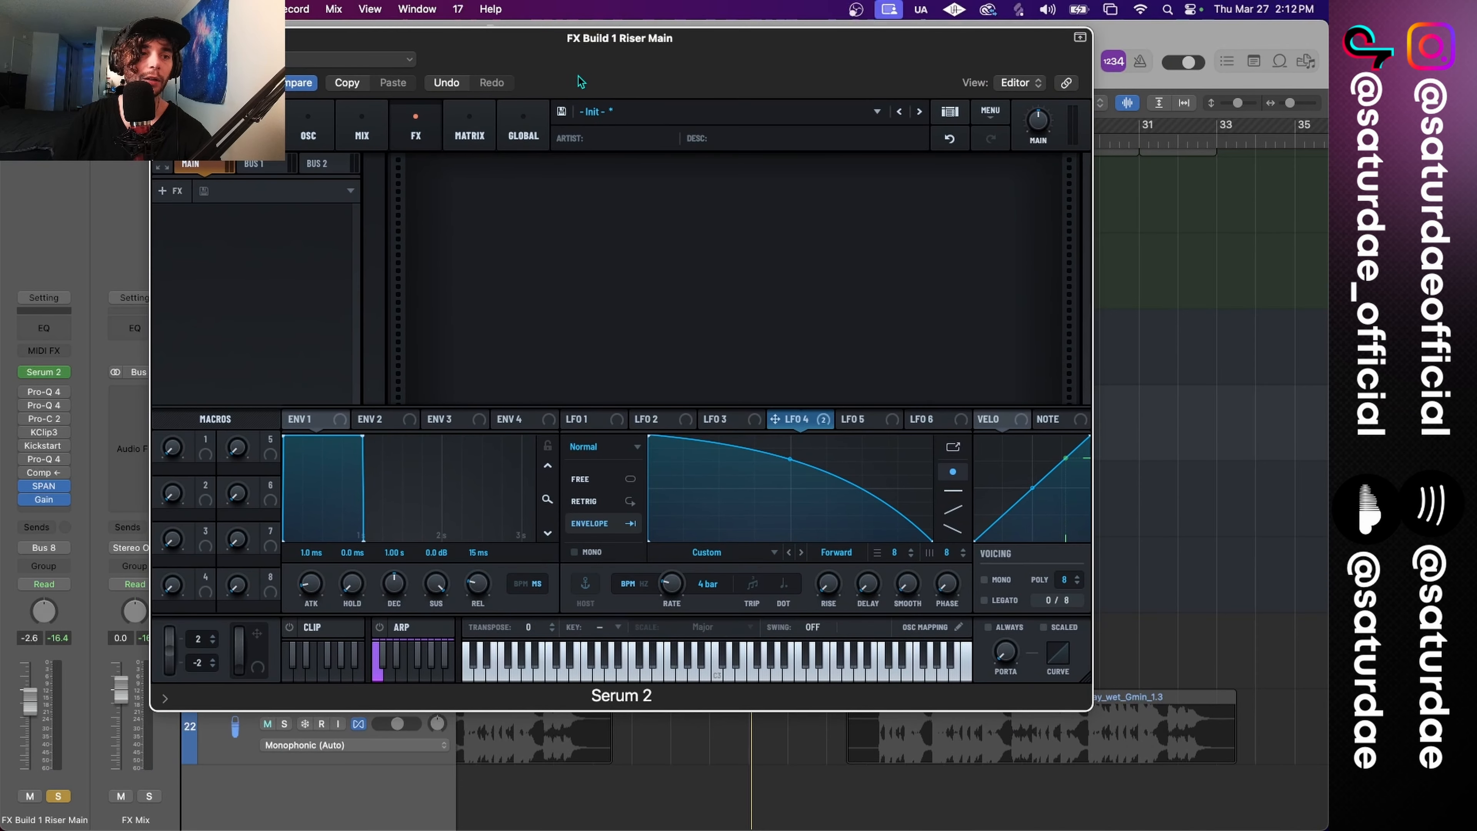
{"action": "left_click", "coordinate": [176, 192]}
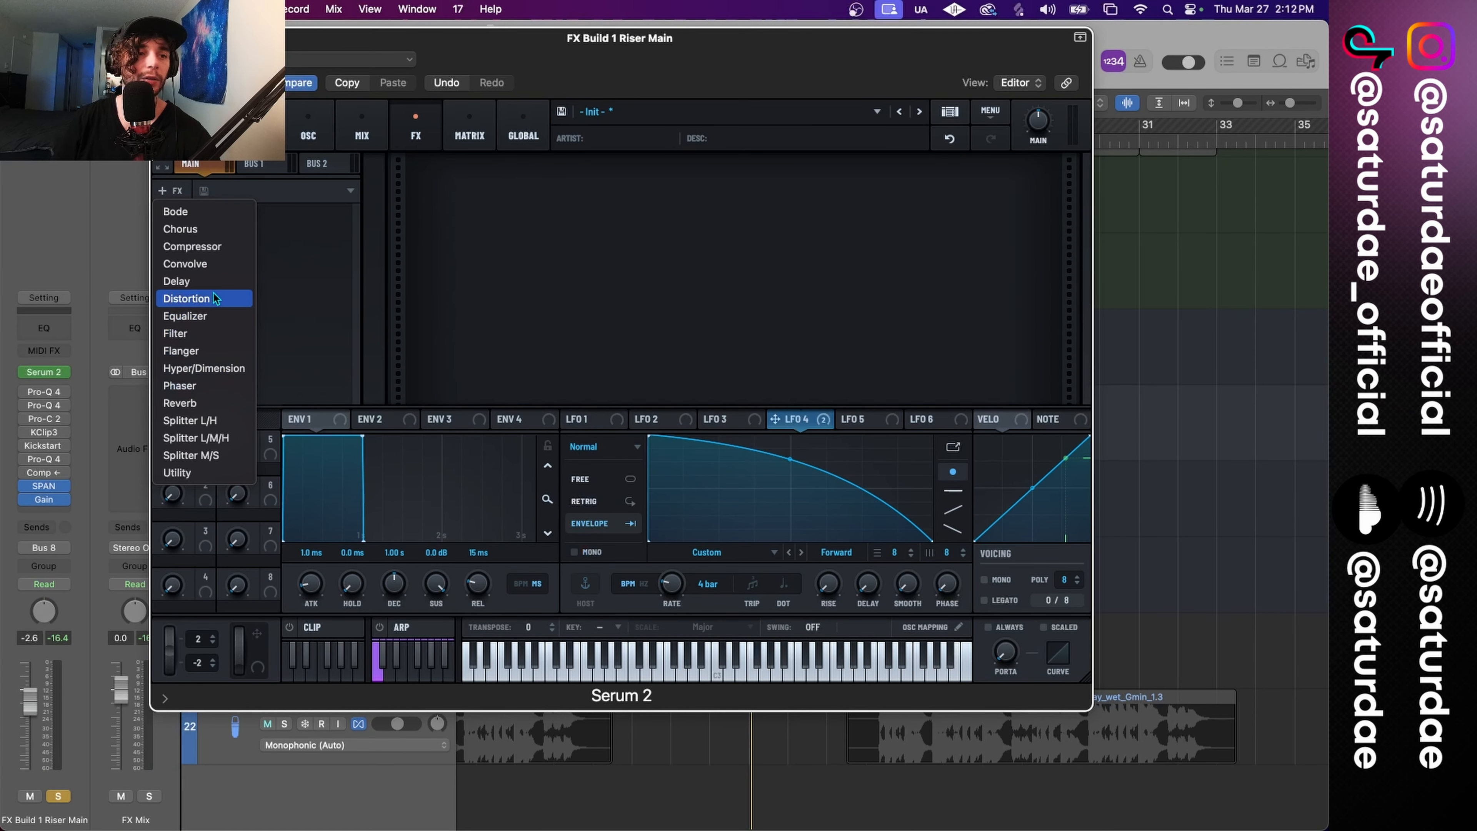
{"action": "left_click", "coordinate": [213, 315]}
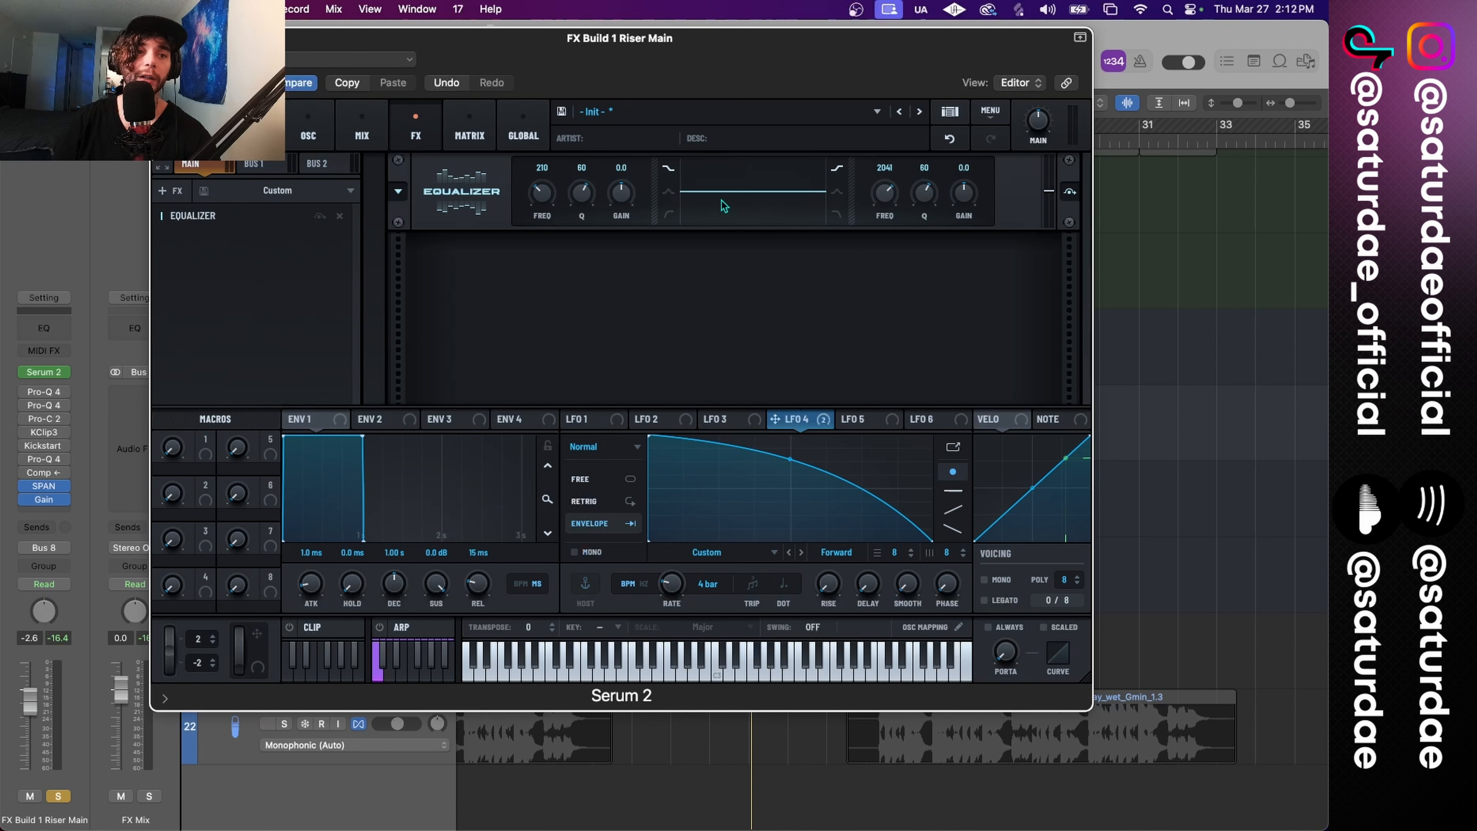
{"action": "left_click", "coordinate": [669, 215]}
{"action": "left_click_drag", "start_coordinate": [584, 196], "coordinate": [551, 187]}
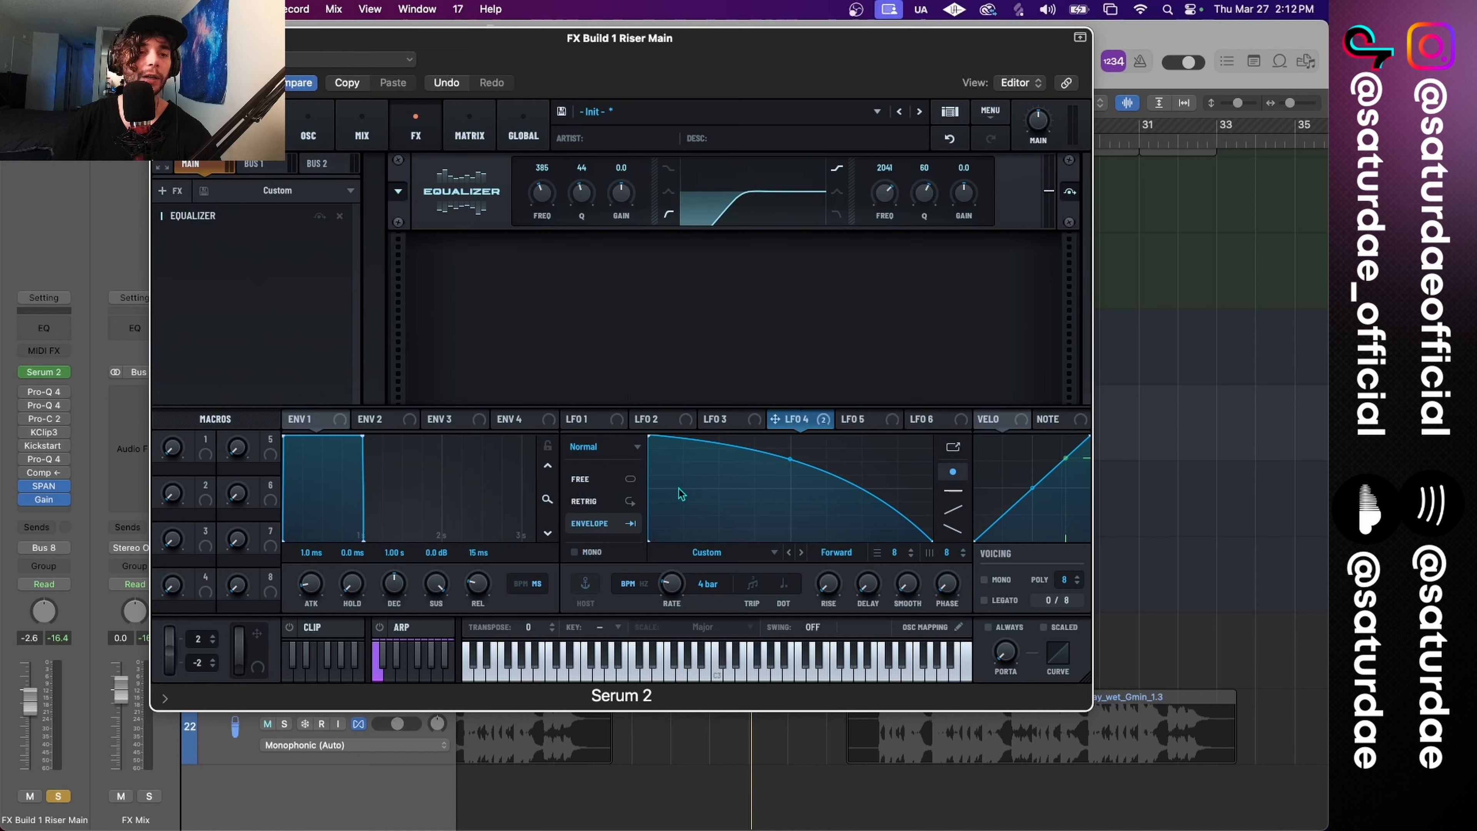
Step: Shape LFO 3 into an inward-bowed ascending curve from zero to maximum, with a 4 bar rate and Envelope mode
{"action": "left_click", "coordinate": [722, 420]}
{"action": "left_click_drag", "start_coordinate": [789, 441], "coordinate": [931, 437]}
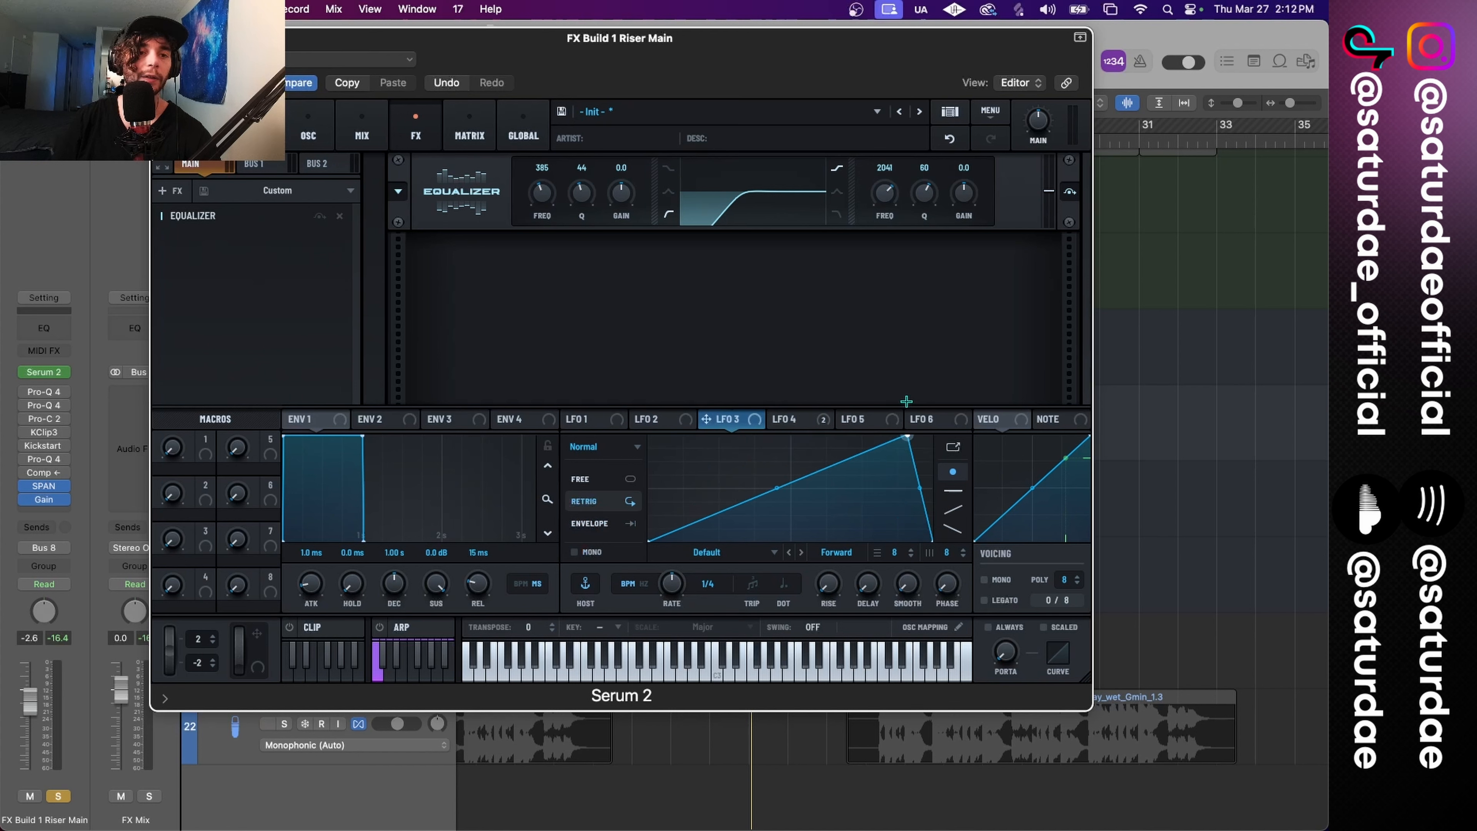
{"action": "left_click_drag", "start_coordinate": [791, 491], "coordinate": [791, 504]}
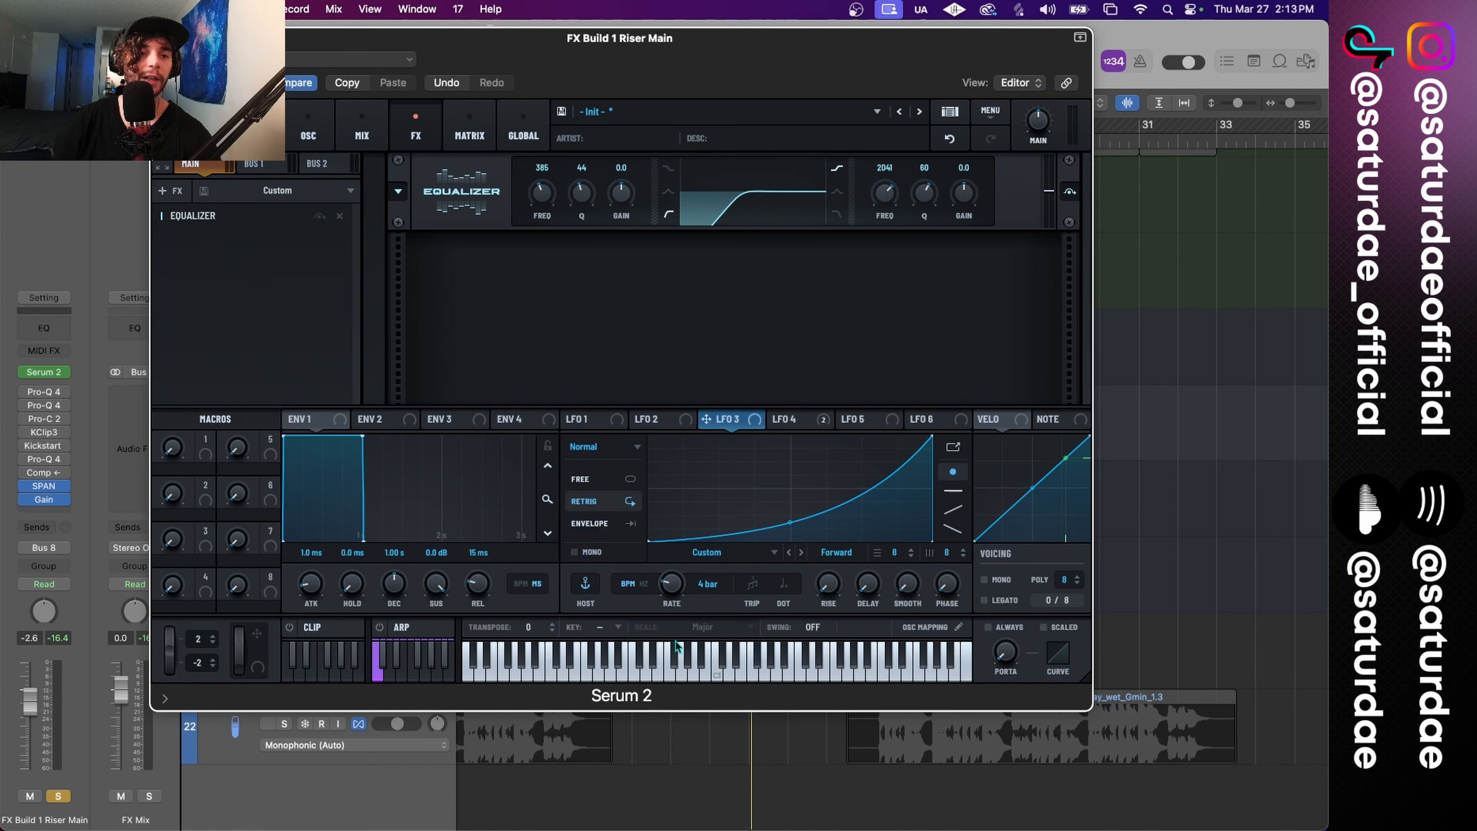
{"action": "left_click", "coordinate": [593, 524]}
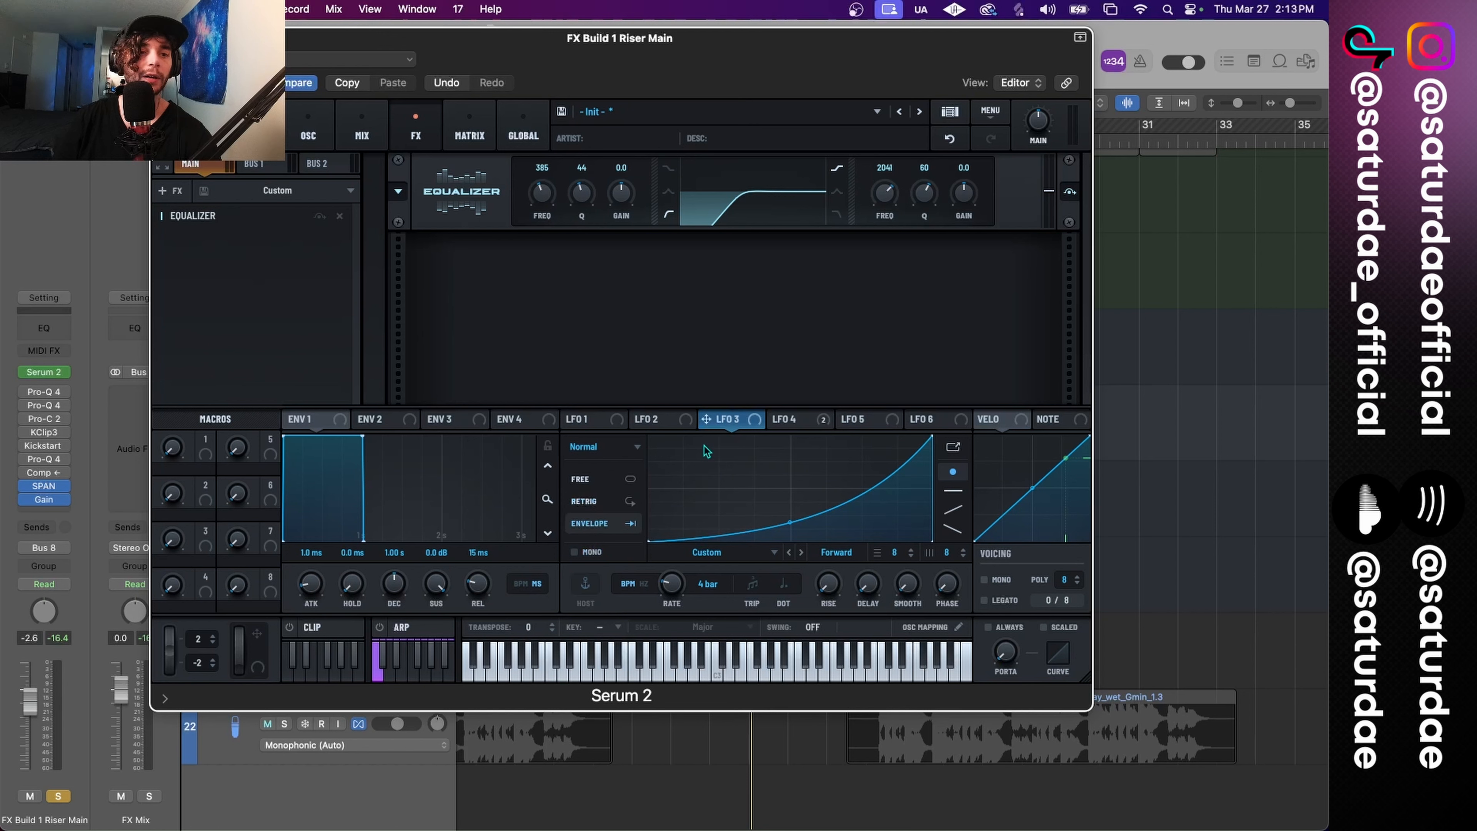
Step: Assign LFO 3 to the equalizer's low-band frequency and gain, set that band to 439 Hz with Q 51, and audition it
{"action": "left_click_drag", "start_coordinate": [706, 419], "coordinate": [541, 195]}
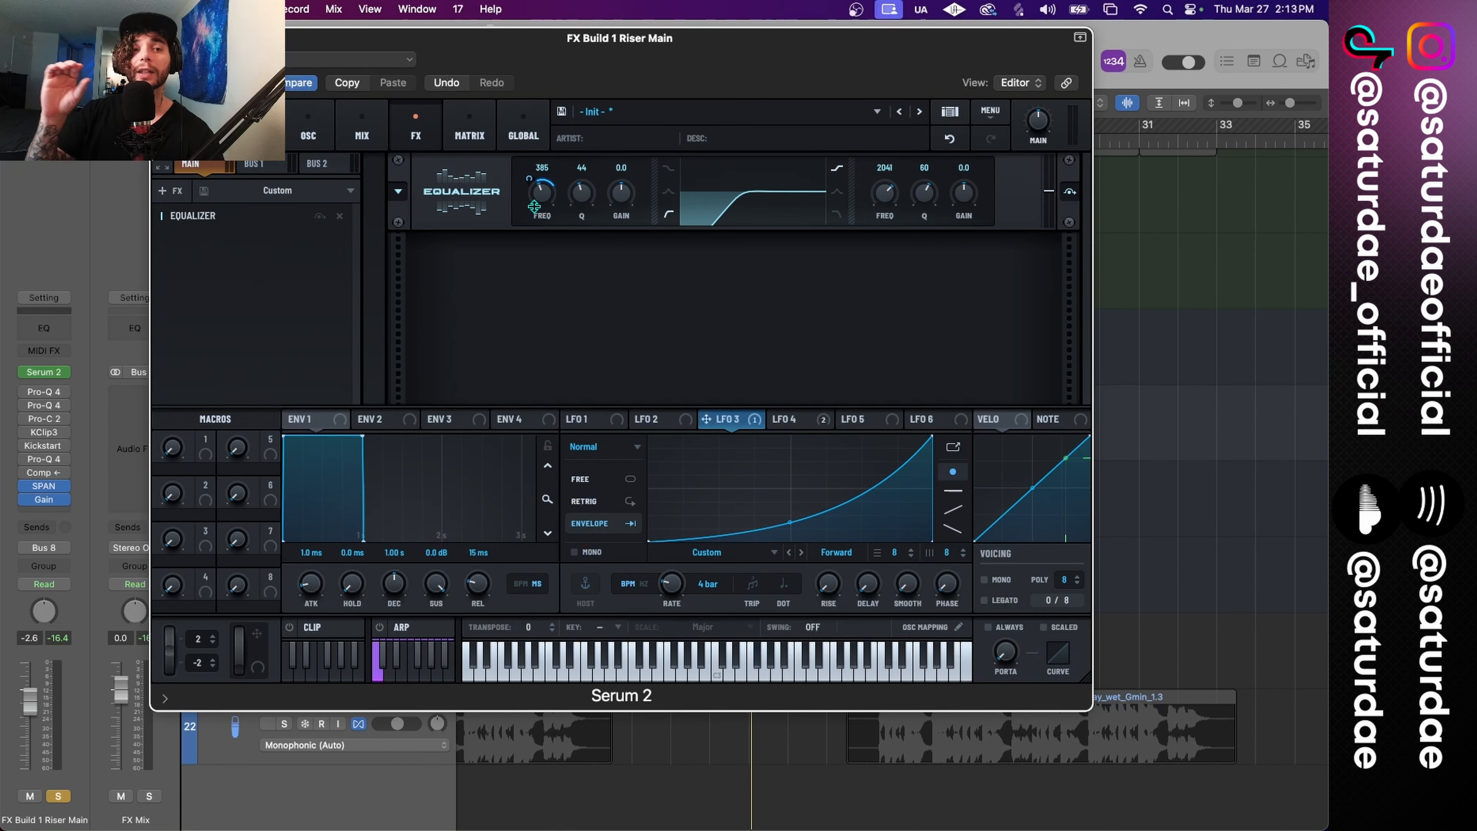
{"action": "left_click_drag", "start_coordinate": [545, 204], "coordinate": [548, 199]}
{"action": "key", "text": "space"}
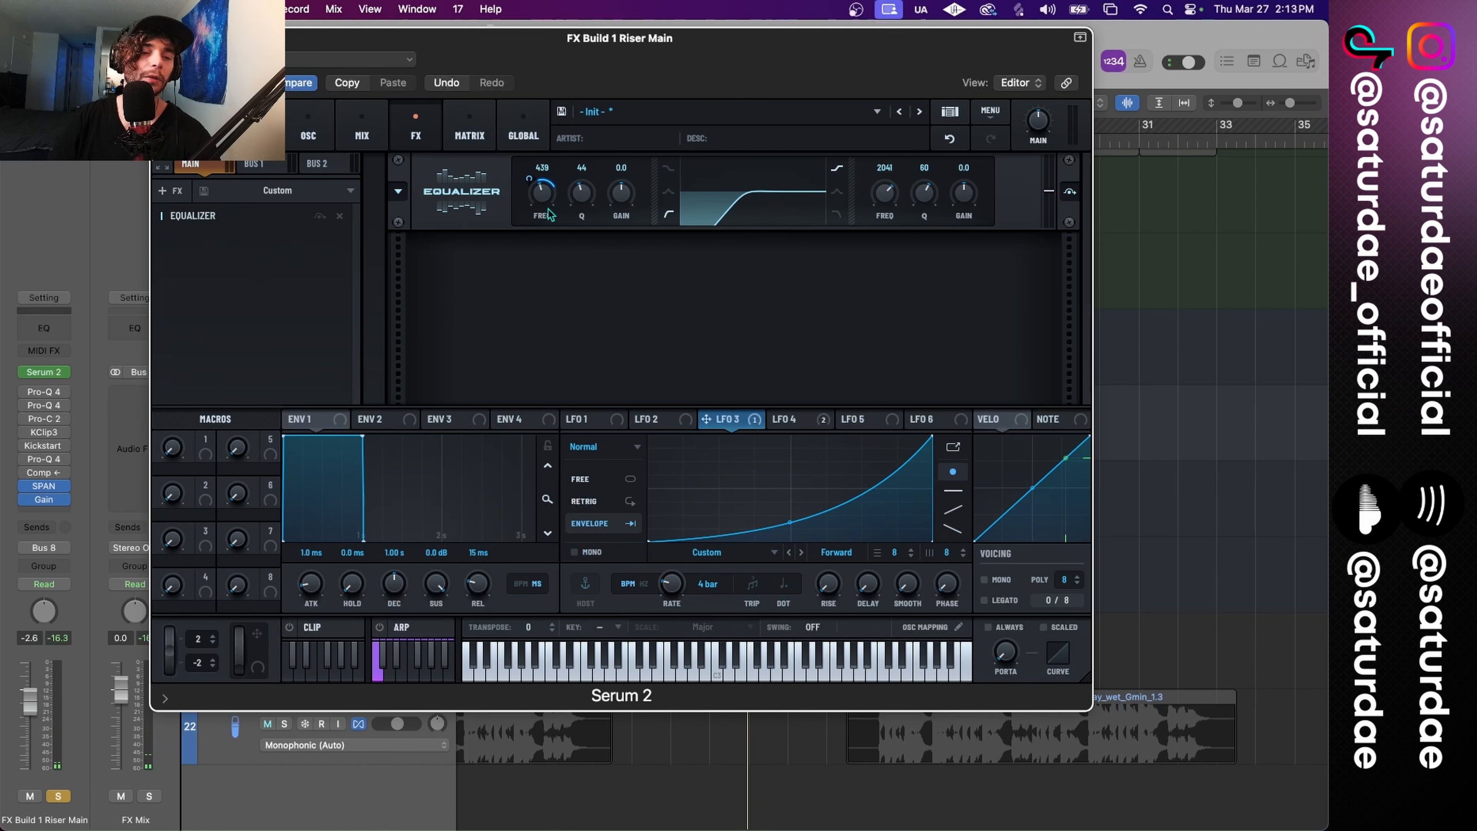
{"action": "left_click_drag", "start_coordinate": [706, 419], "coordinate": [628, 195]}
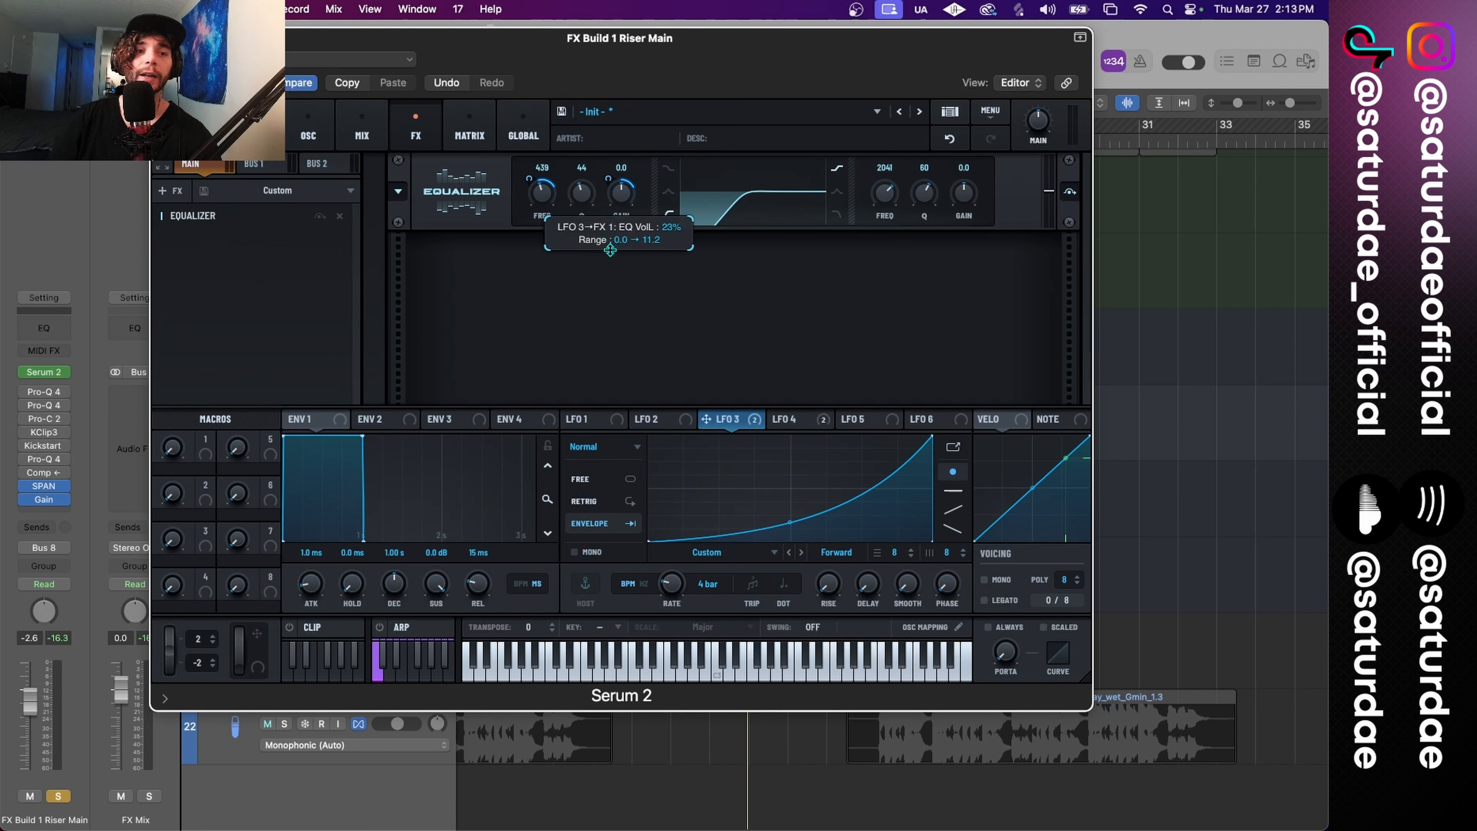
{"action": "double_click", "coordinate": [582, 196]}
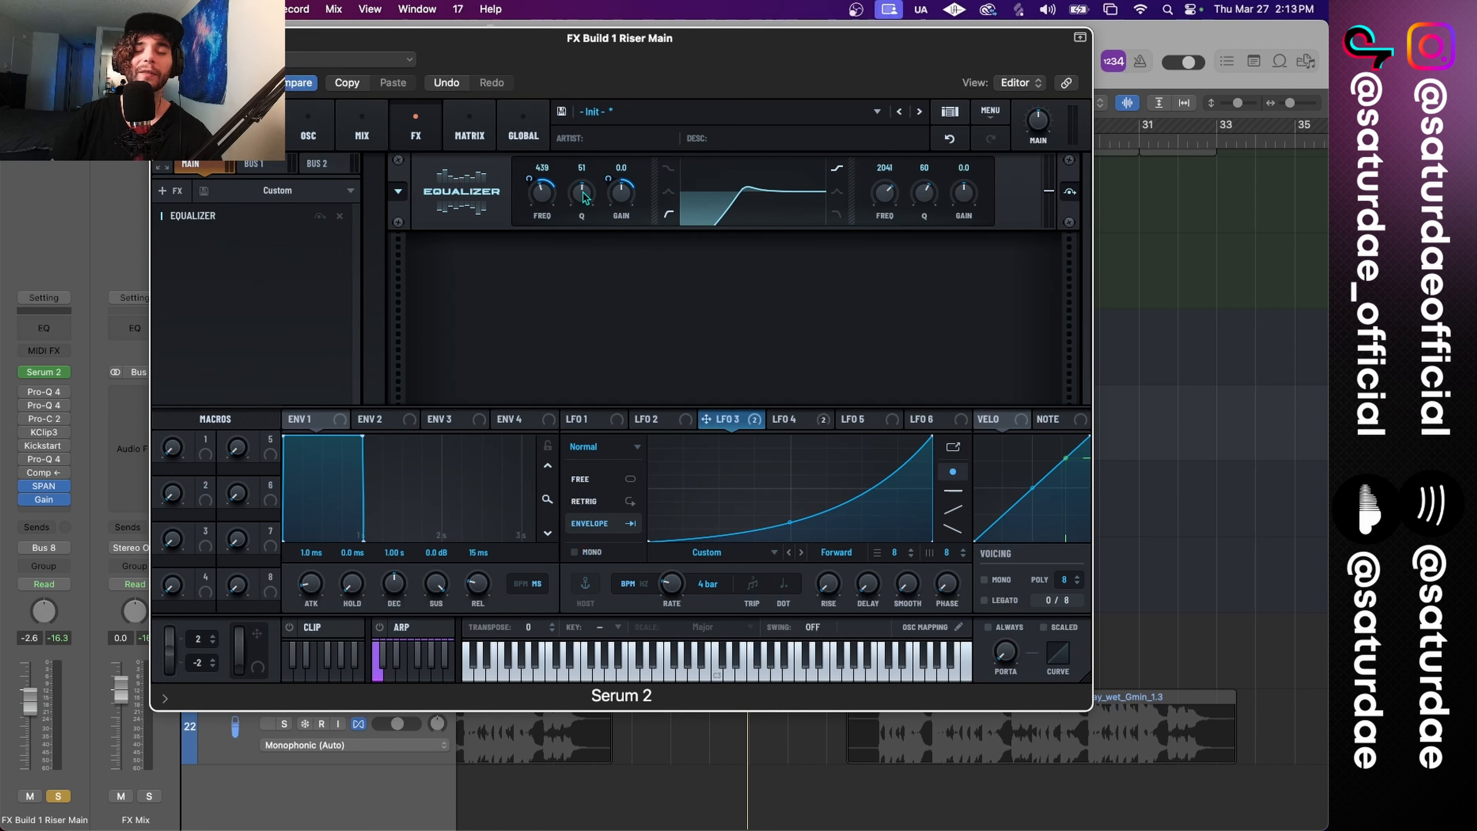
{"action": "key", "text": "space"}
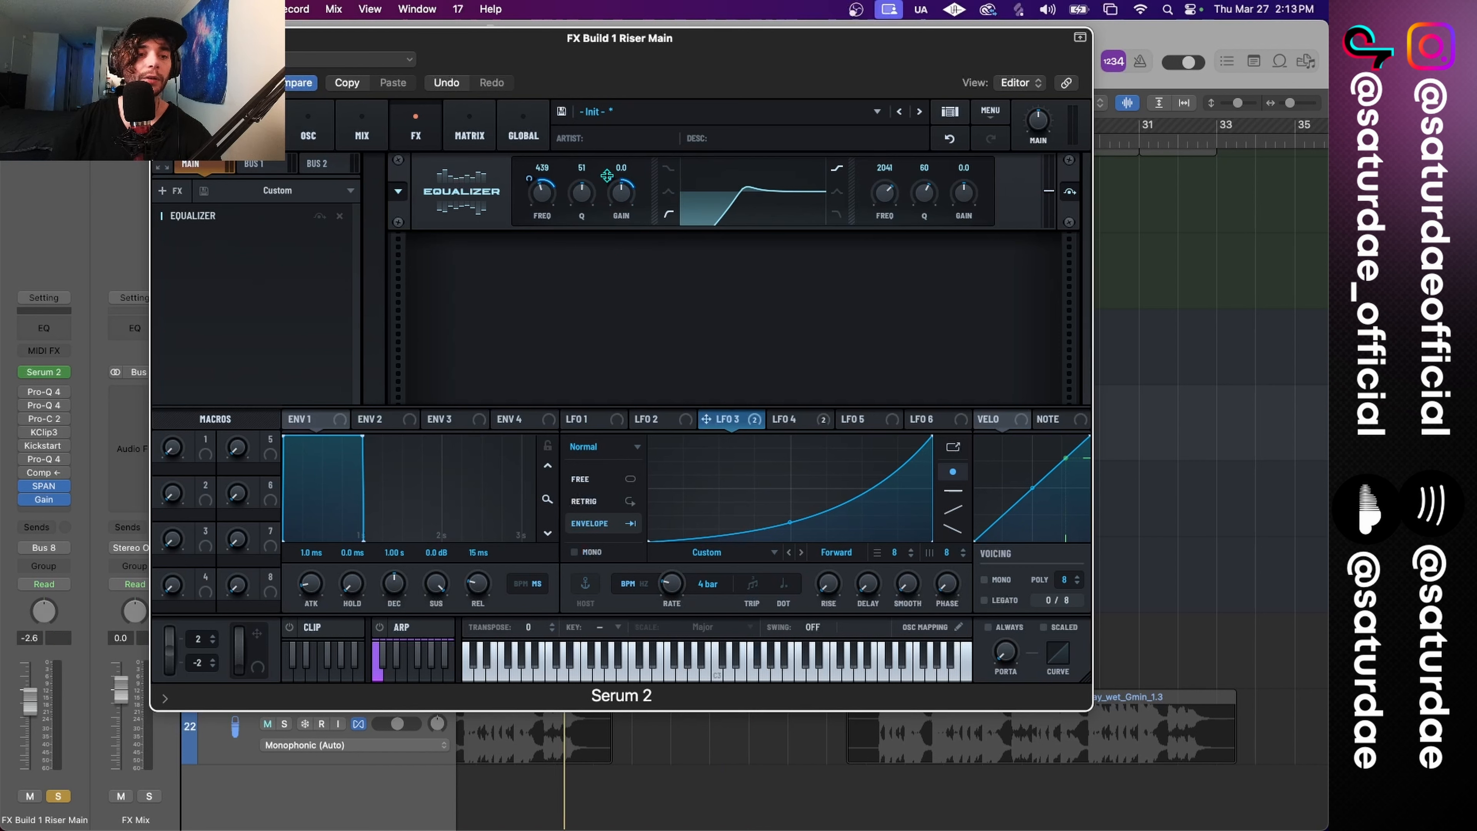
{"action": "mouse_move", "coordinate": [607, 175]}
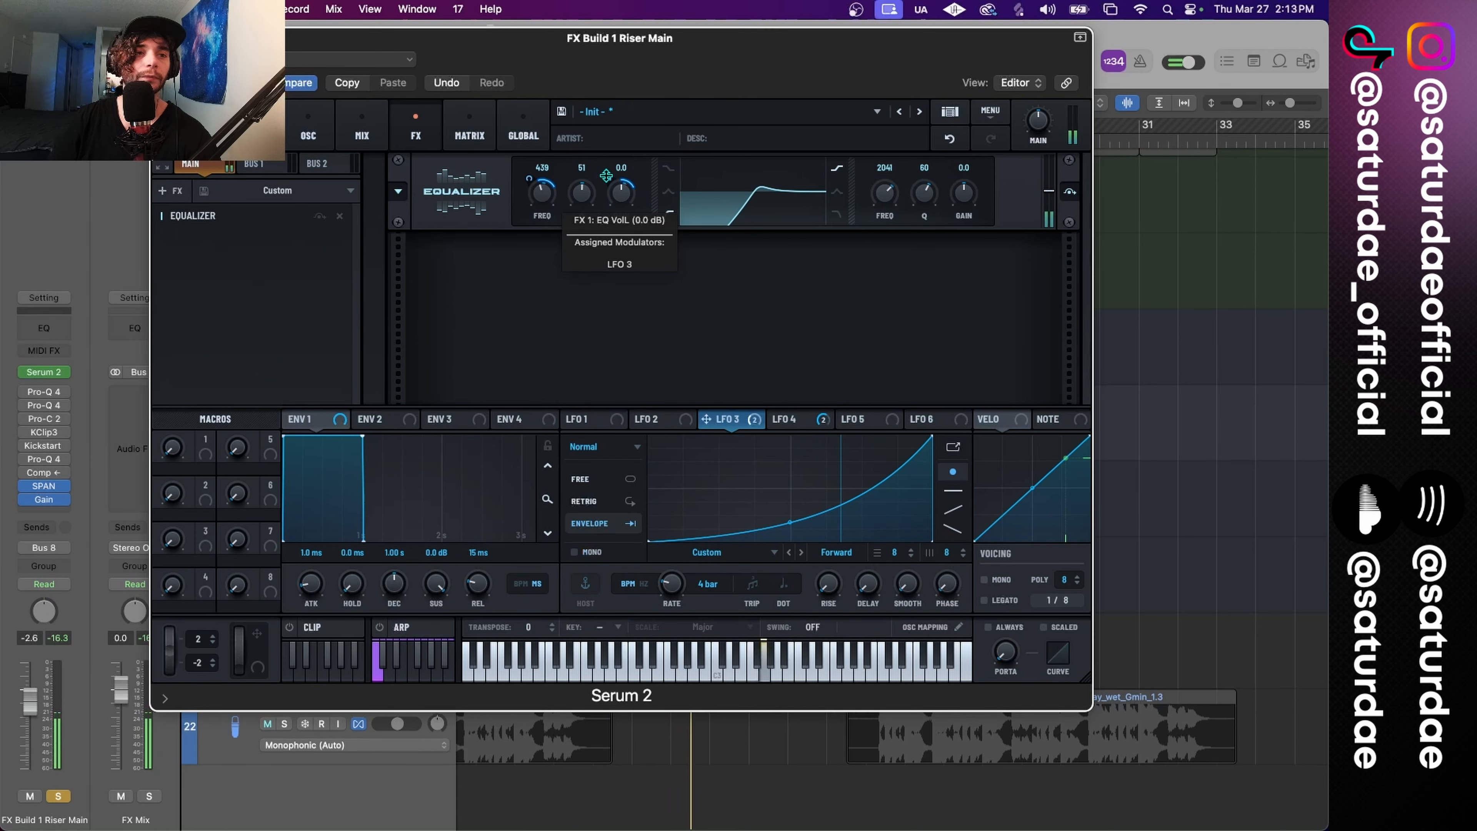
Step: Add a Vintage reverb with low cut 40, high cut 23 and a 16% mix
{"action": "left_click", "coordinate": [163, 191]}
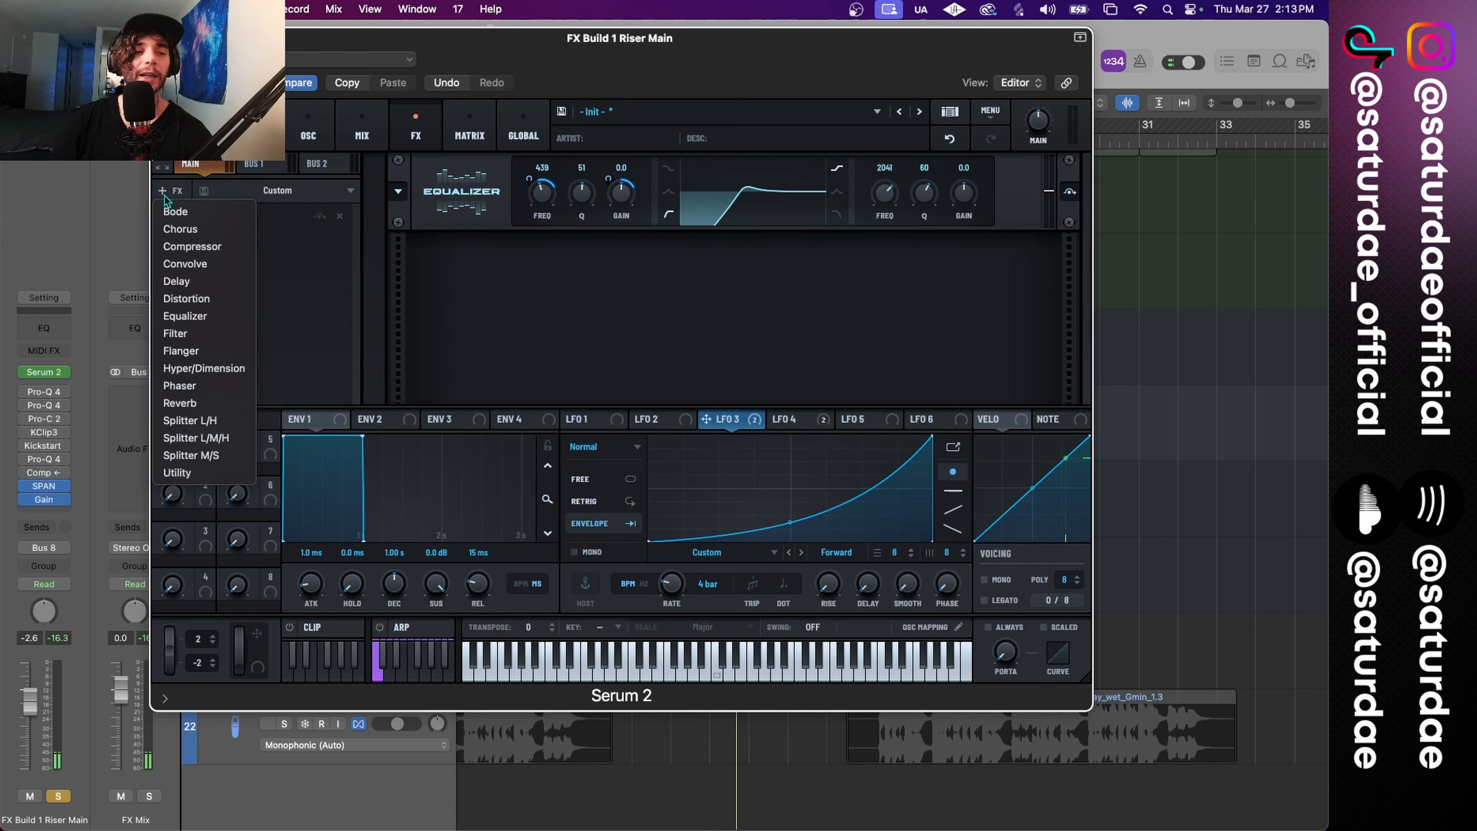
{"action": "left_click", "coordinate": [195, 406]}
{"action": "left_click", "coordinate": [566, 298]}
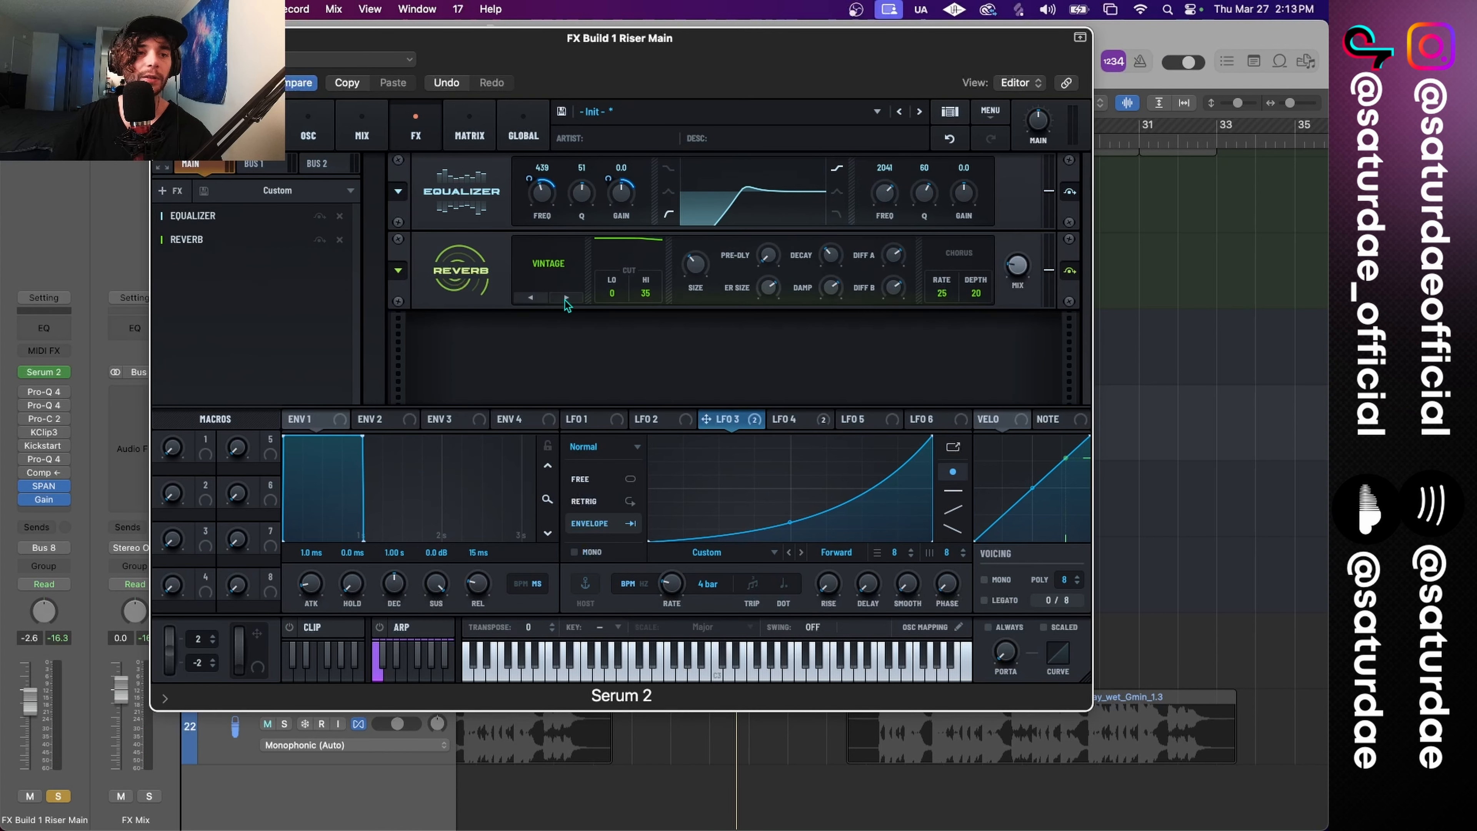
{"action": "left_click_drag", "start_coordinate": [611, 293], "coordinate": [667, 273]}
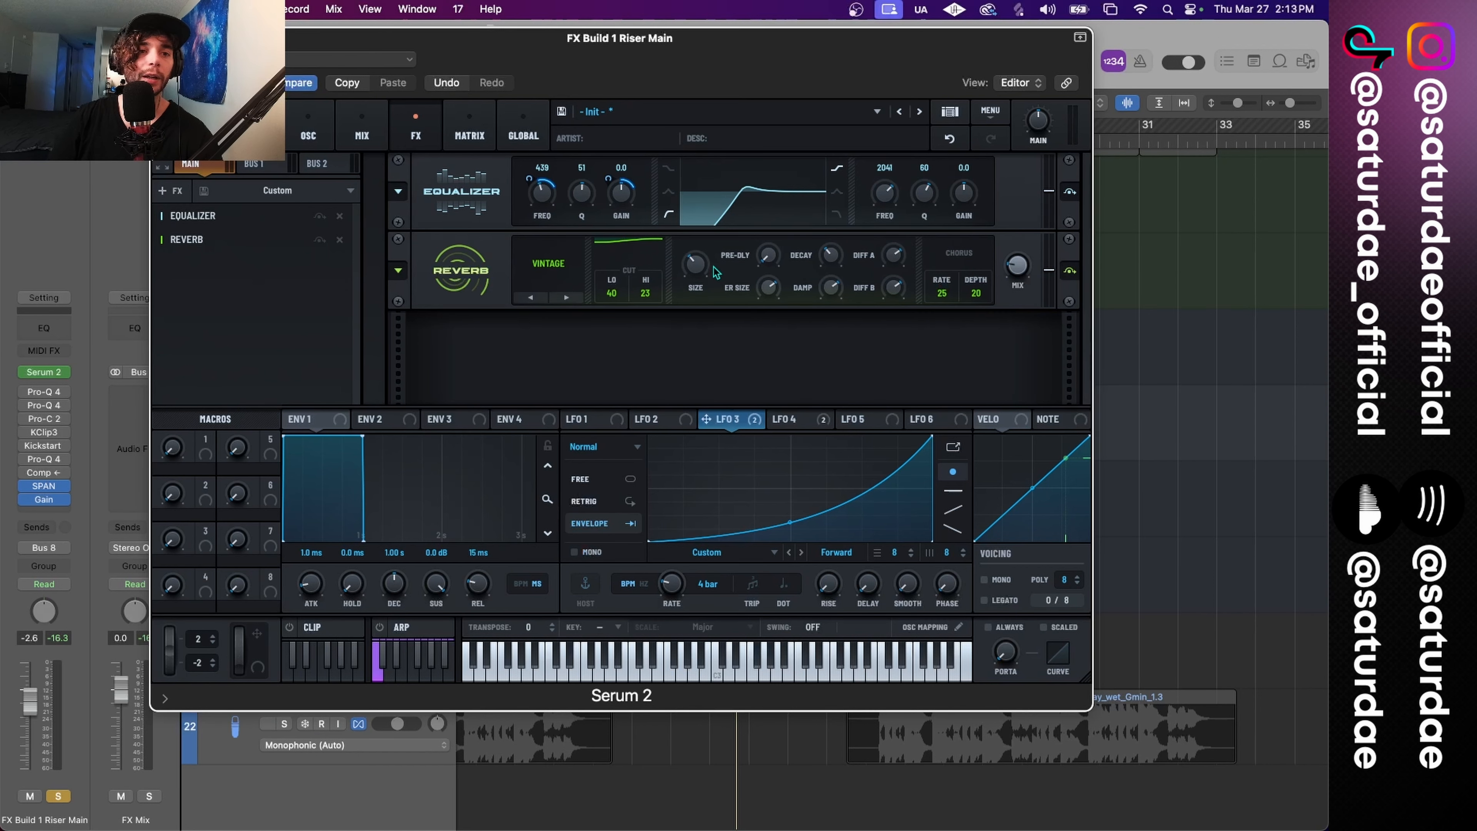
{"action": "mouse_move", "coordinate": [704, 282]}
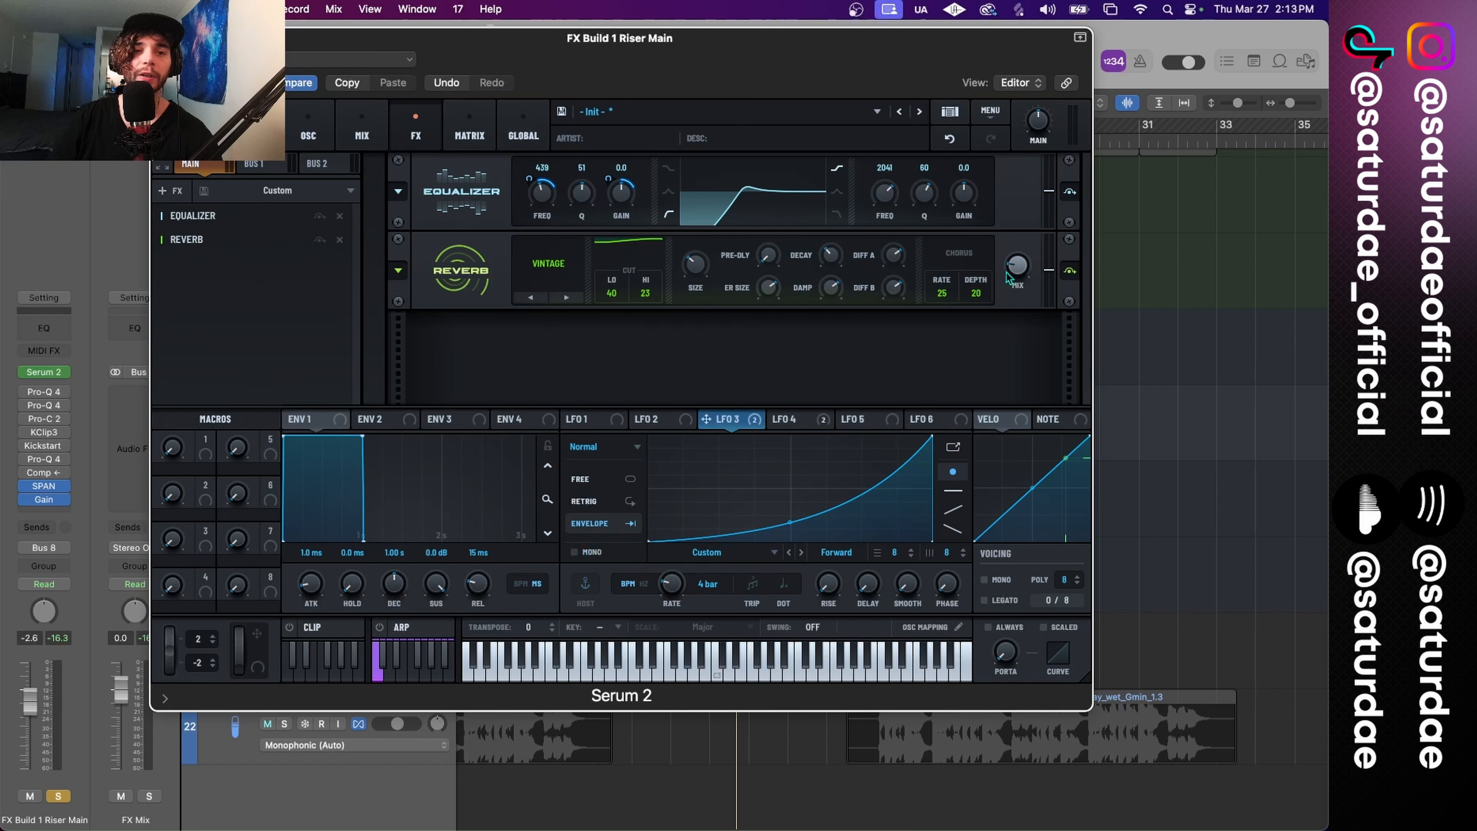
{"action": "mouse_move", "coordinate": [1025, 277]}
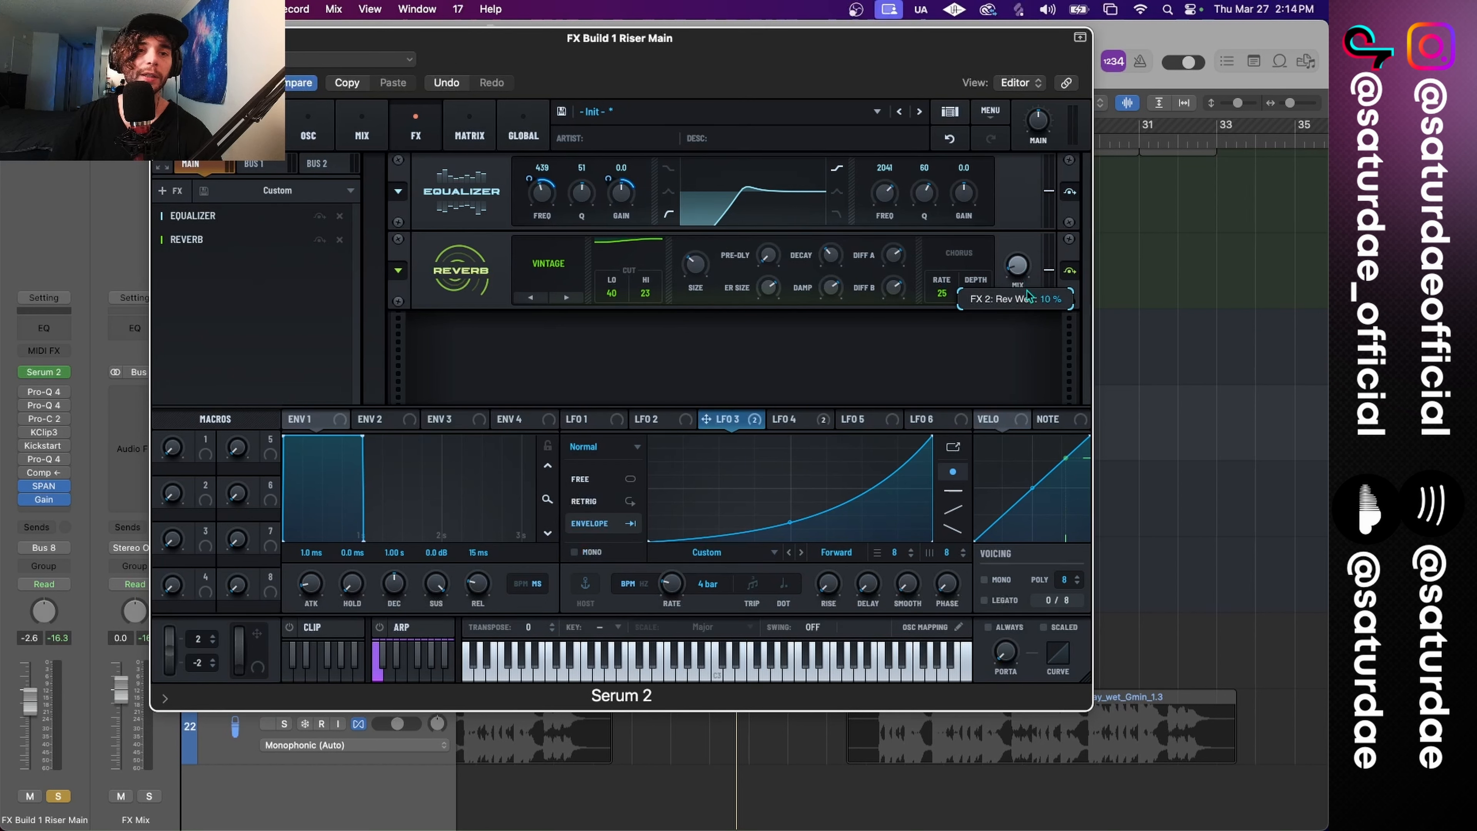
{"action": "left_click_drag", "start_coordinate": [1028, 296], "coordinate": [1028, 288]}
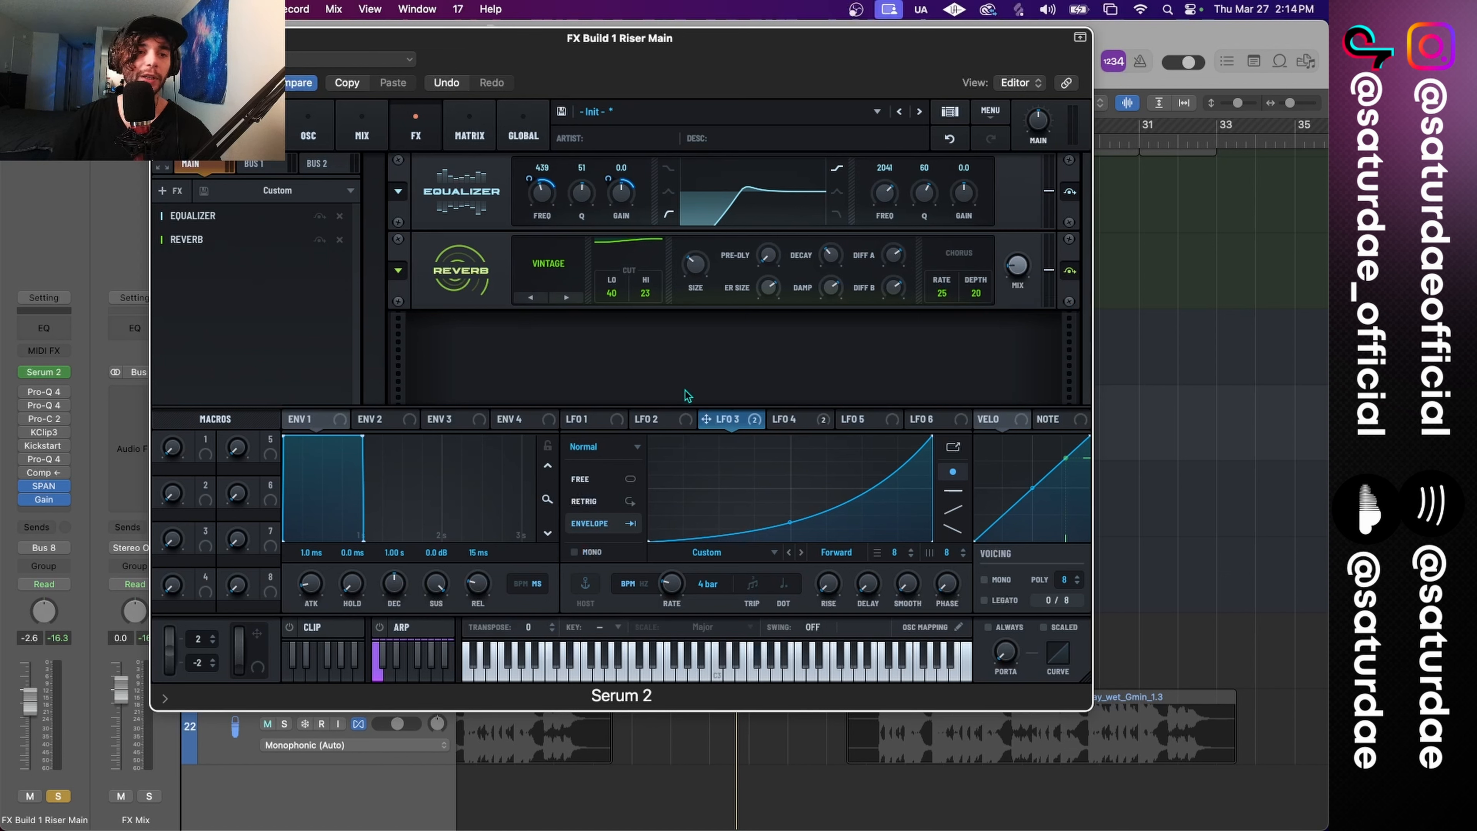
Step: Assign LFO 4 to the reverb's mix and play the noise to audition the modulation
{"action": "left_click", "coordinate": [646, 419]}
{"action": "left_click", "coordinate": [794, 419]}
{"action": "left_click_drag", "start_coordinate": [774, 419], "coordinate": [1008, 274]}
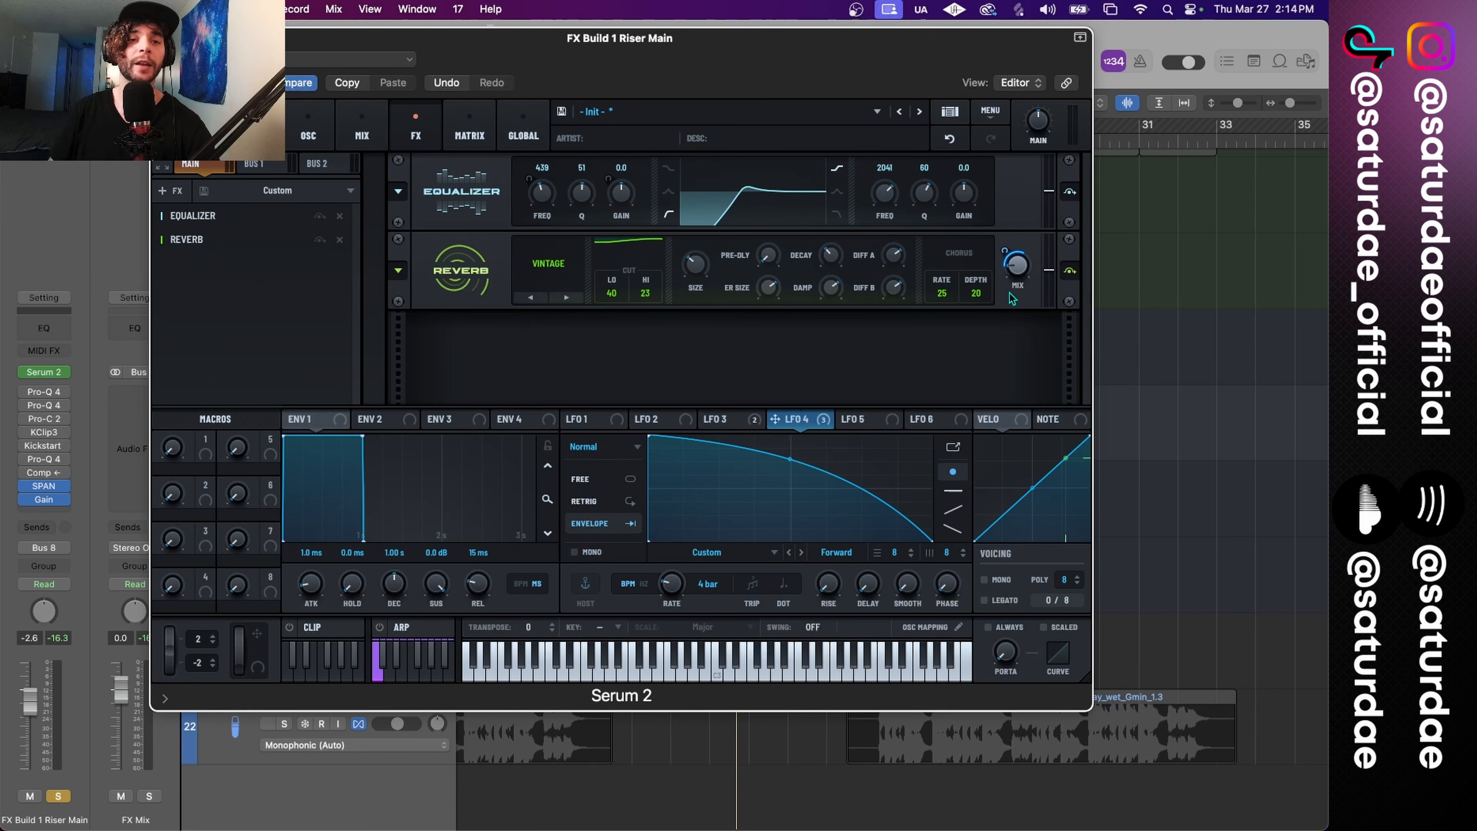
{"action": "mouse_move", "coordinate": [1010, 248]}
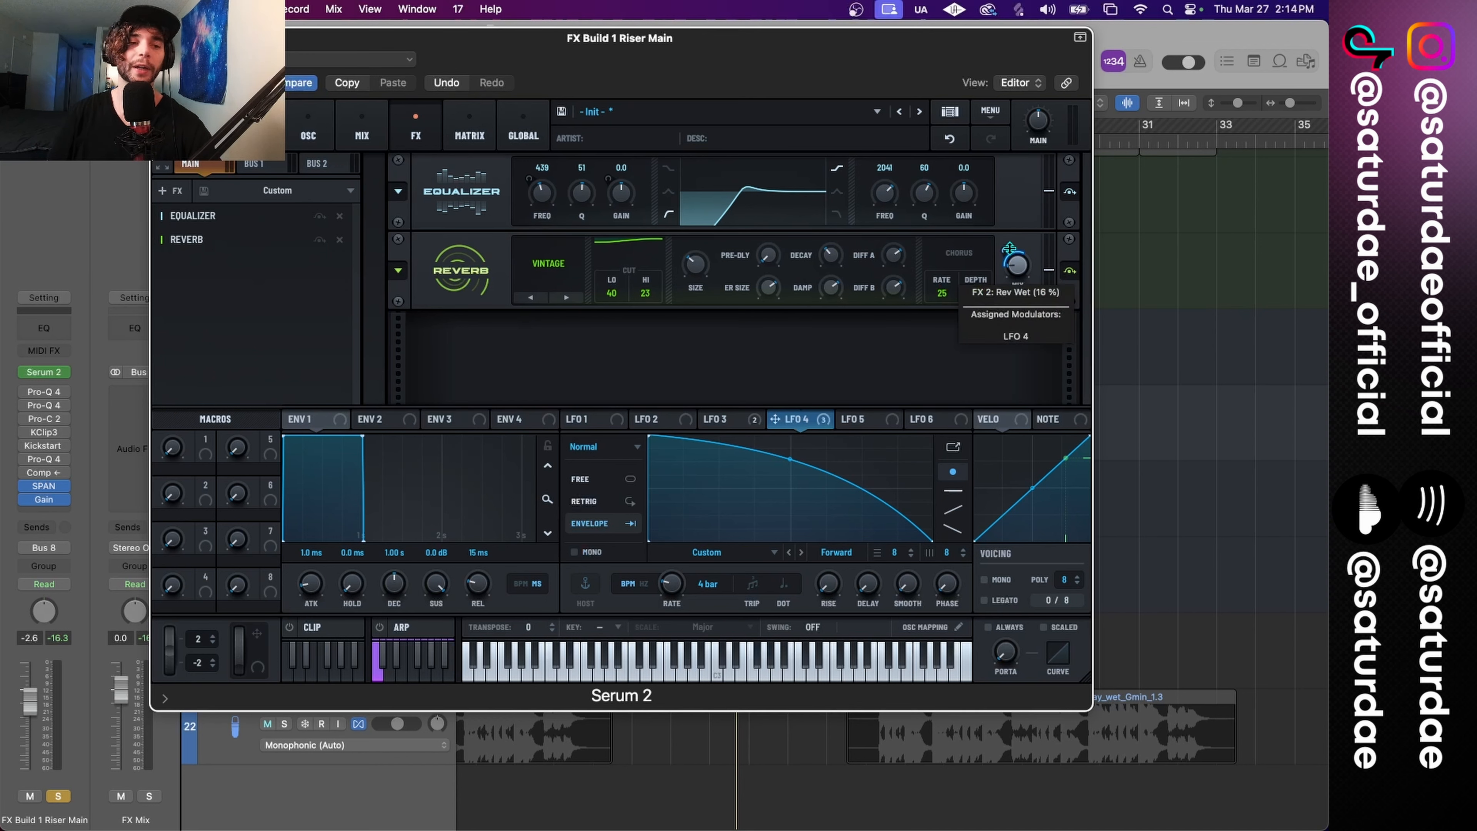
{"action": "key", "text": "space"}
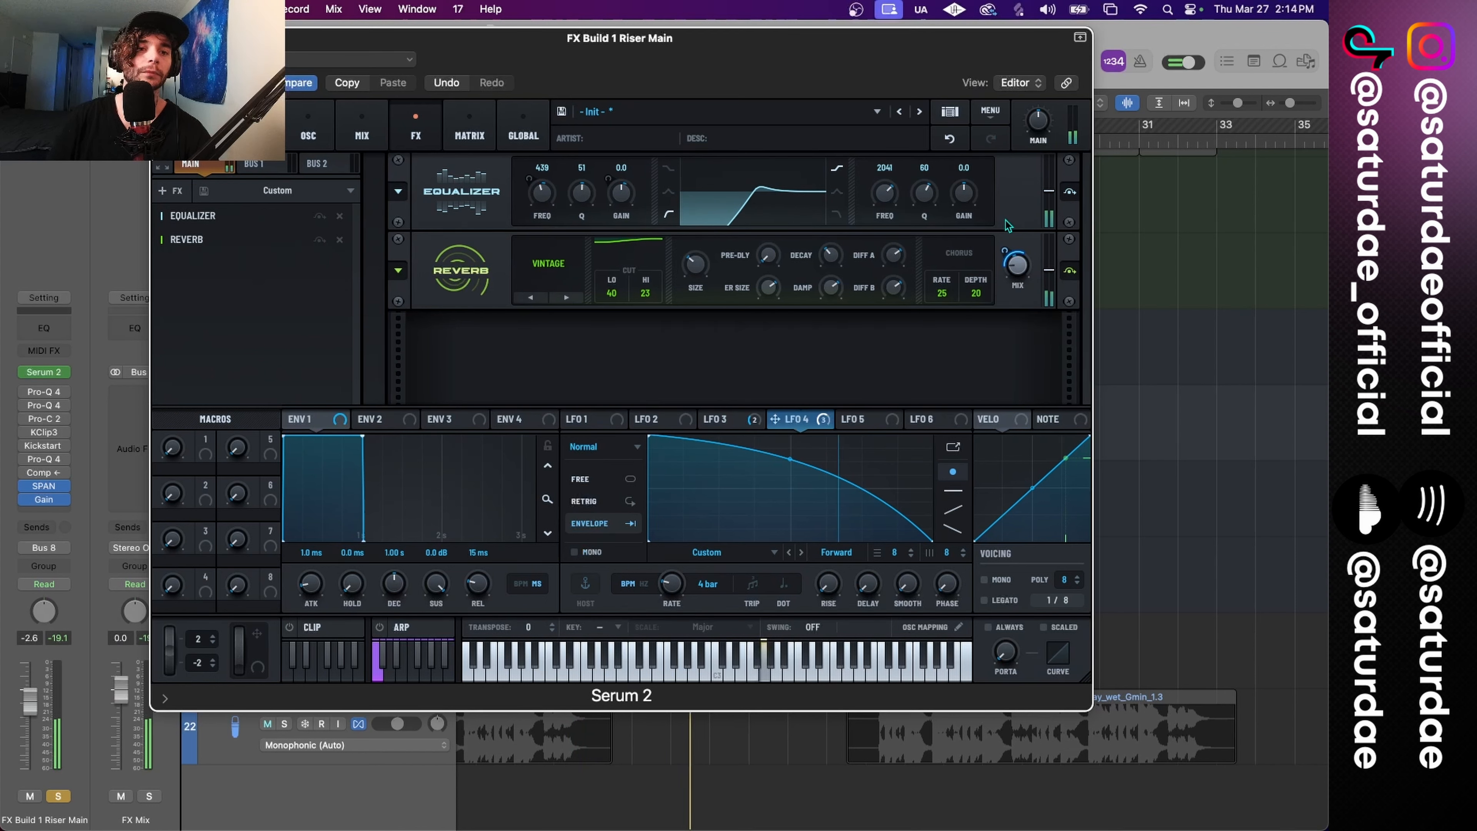
Step: Add a delay between the equalizer and the reverb, shift its filter higher and set its time to 1/16
{"action": "left_click", "coordinate": [167, 190]}
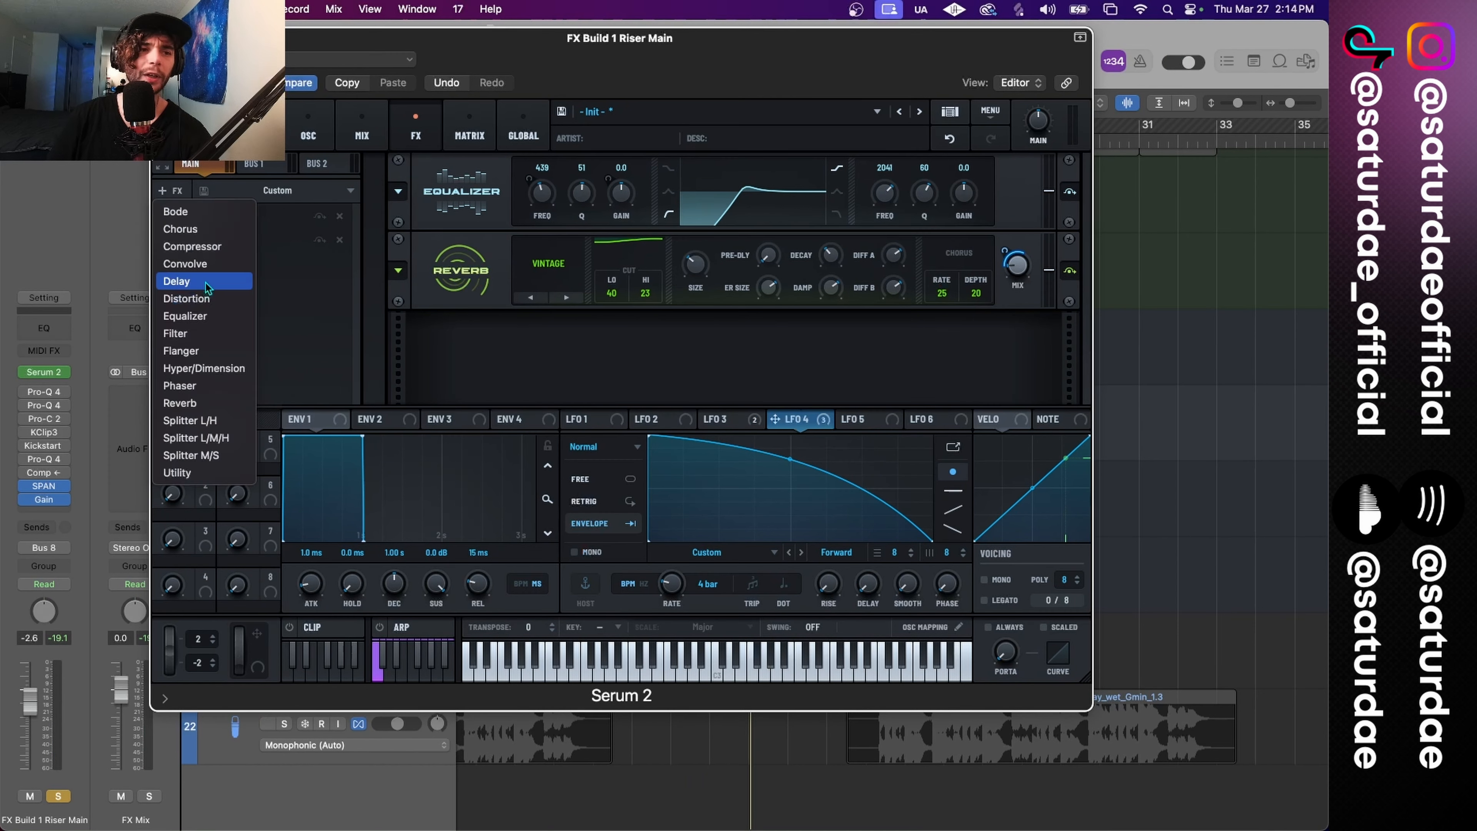
{"action": "left_click", "coordinate": [206, 285]}
{"action": "left_click_drag", "start_coordinate": [216, 265], "coordinate": [212, 230]}
{"action": "left_click_drag", "start_coordinate": [875, 263], "coordinate": [910, 279]}
{"action": "left_click_drag", "start_coordinate": [620, 265], "coordinate": [622, 308]}
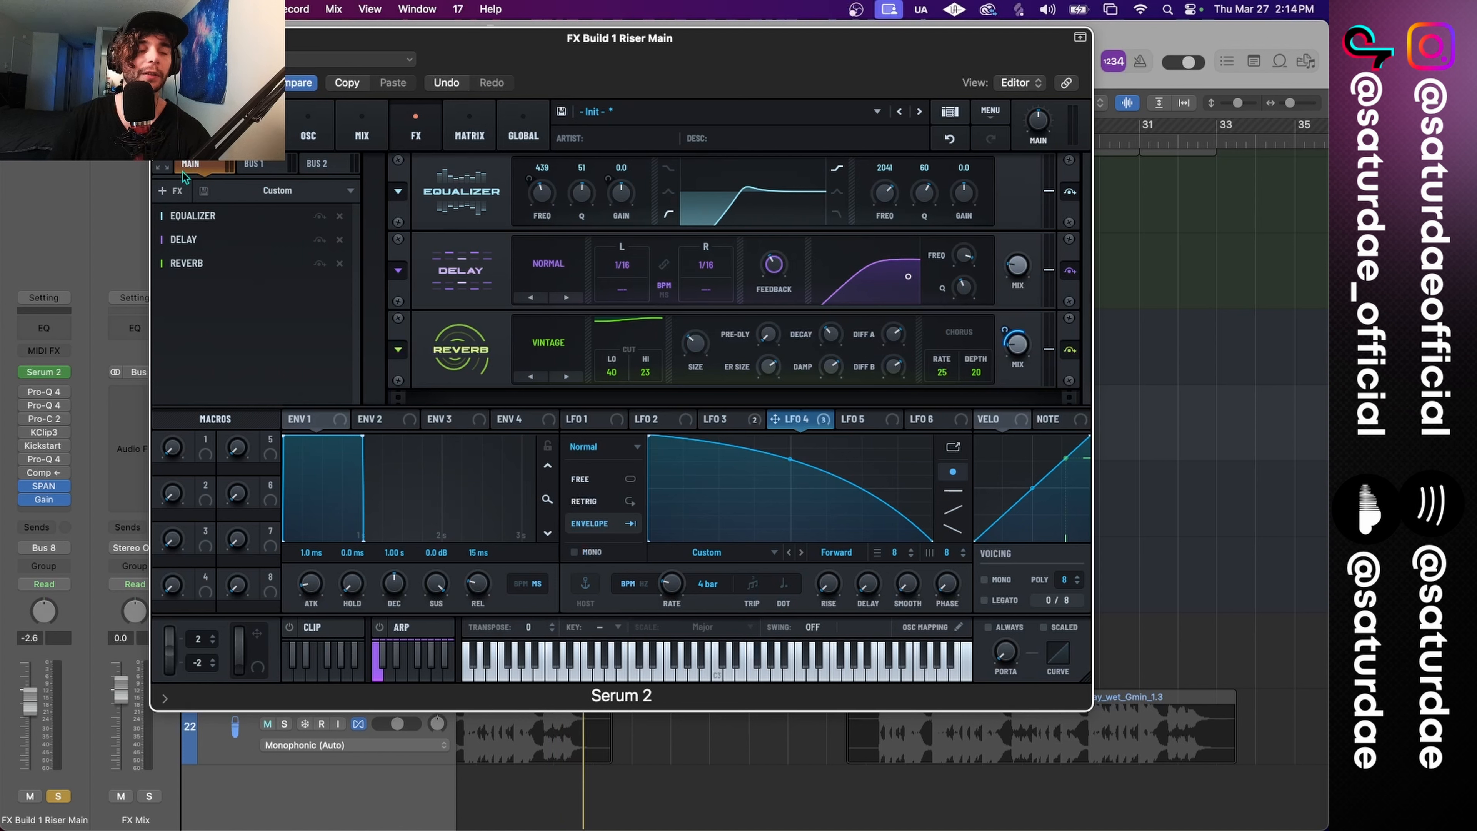
Step: Add a Bode effect between the equalizer and the delay, and assign Macro 1 to its Shift
{"action": "left_click", "coordinate": [173, 191]}
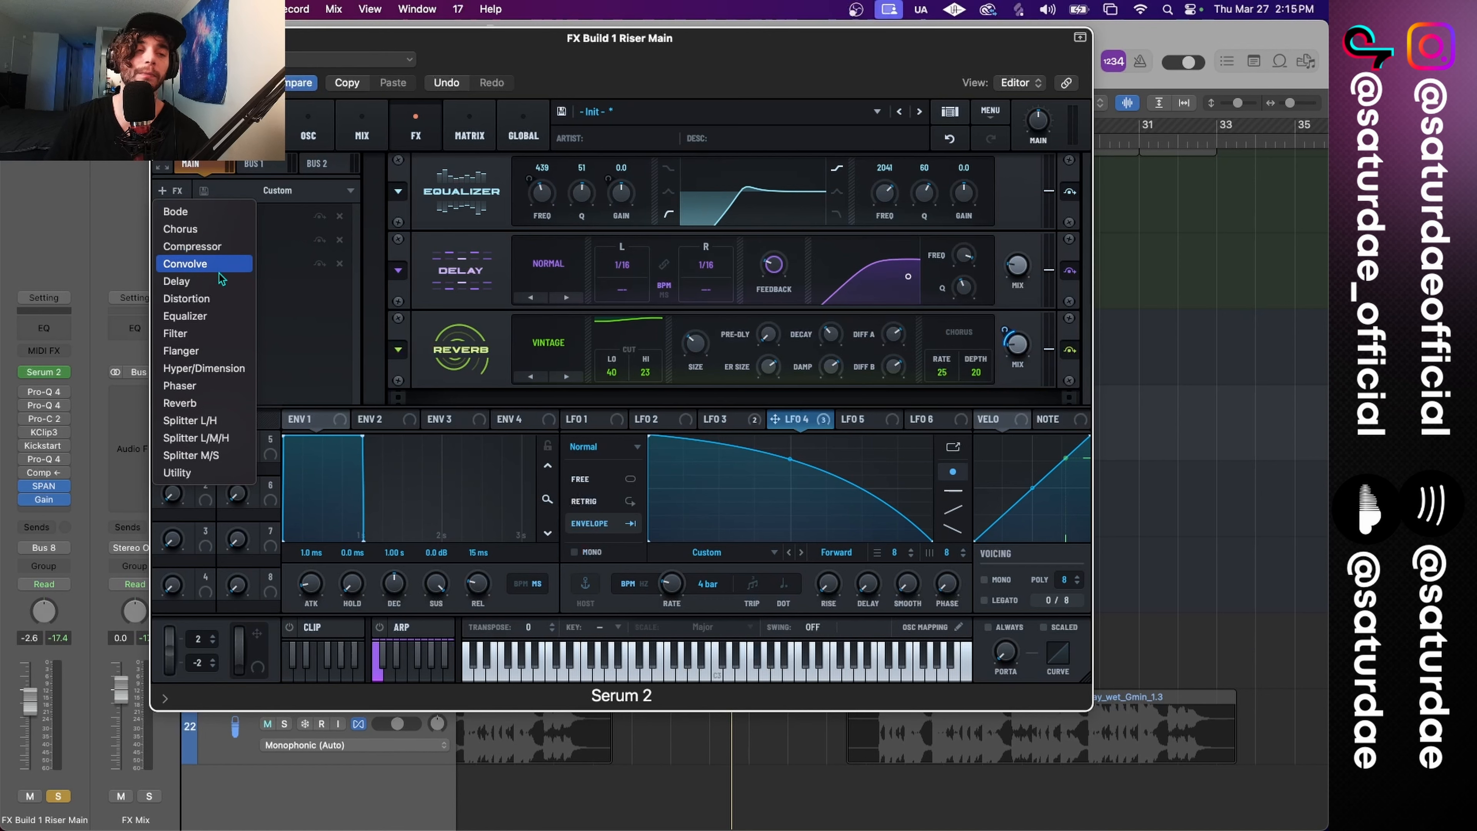
{"action": "left_click", "coordinate": [211, 217]}
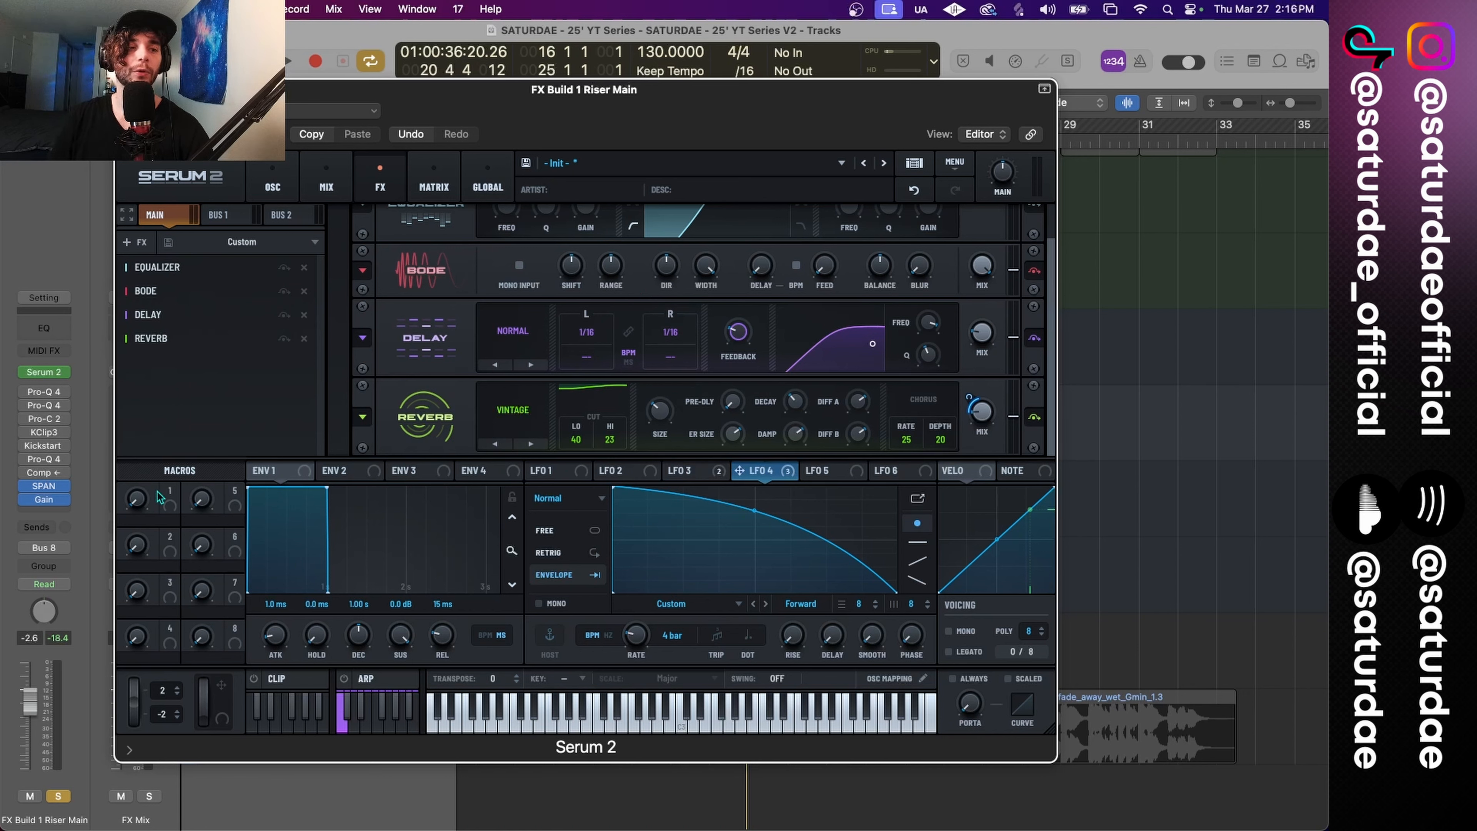
{"action": "left_click_drag", "start_coordinate": [177, 498], "coordinate": [579, 269]}
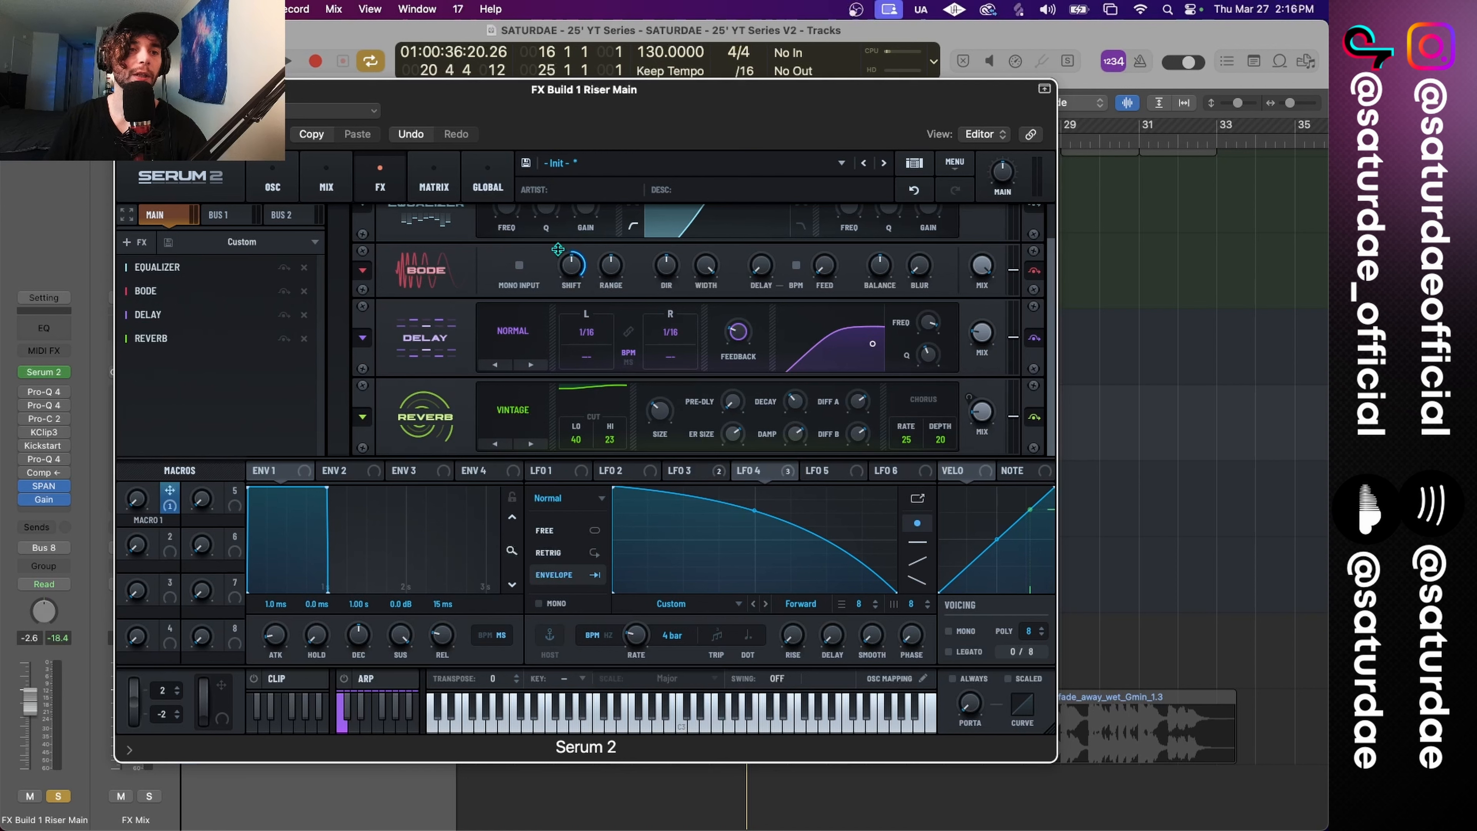
Step: Play the noise while sweeping Macro 1 to audition its effect on the Bode shift
{"action": "key", "text": "space"}
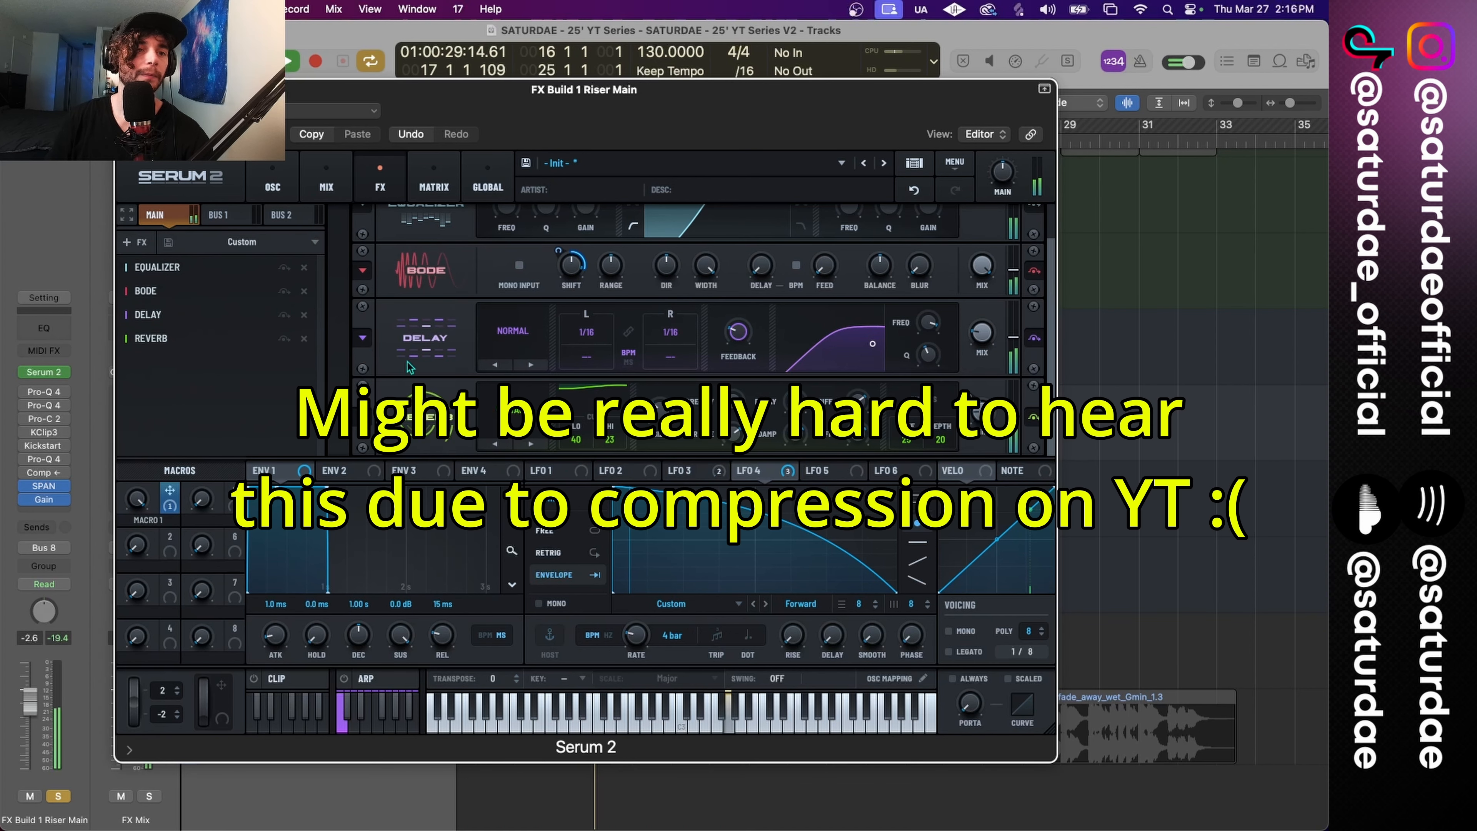
{"action": "left_click_drag", "start_coordinate": [138, 498], "coordinate": [142, 680]}
{"action": "key", "text": "space"}
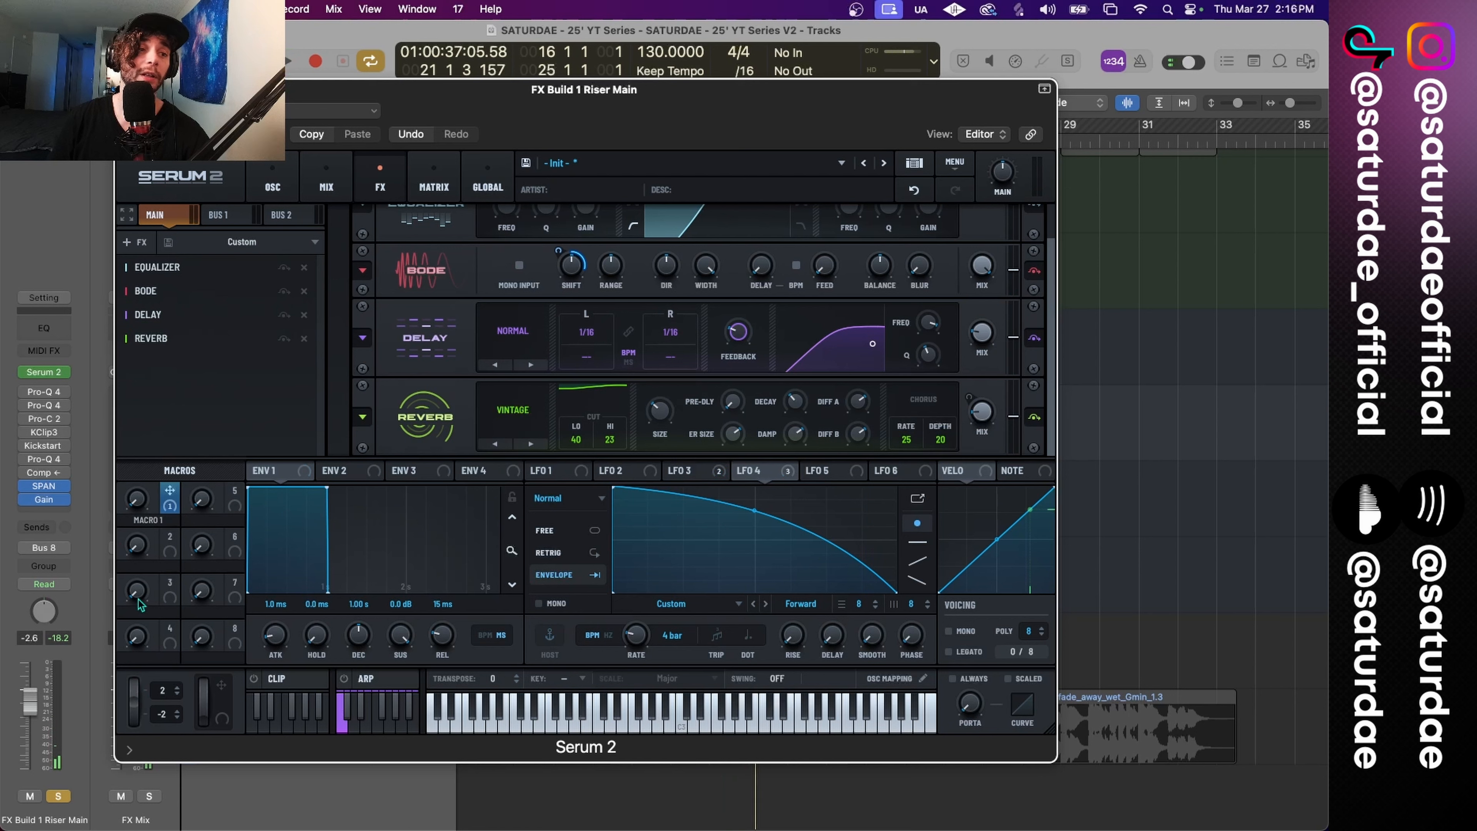
{"action": "key", "text": "space"}
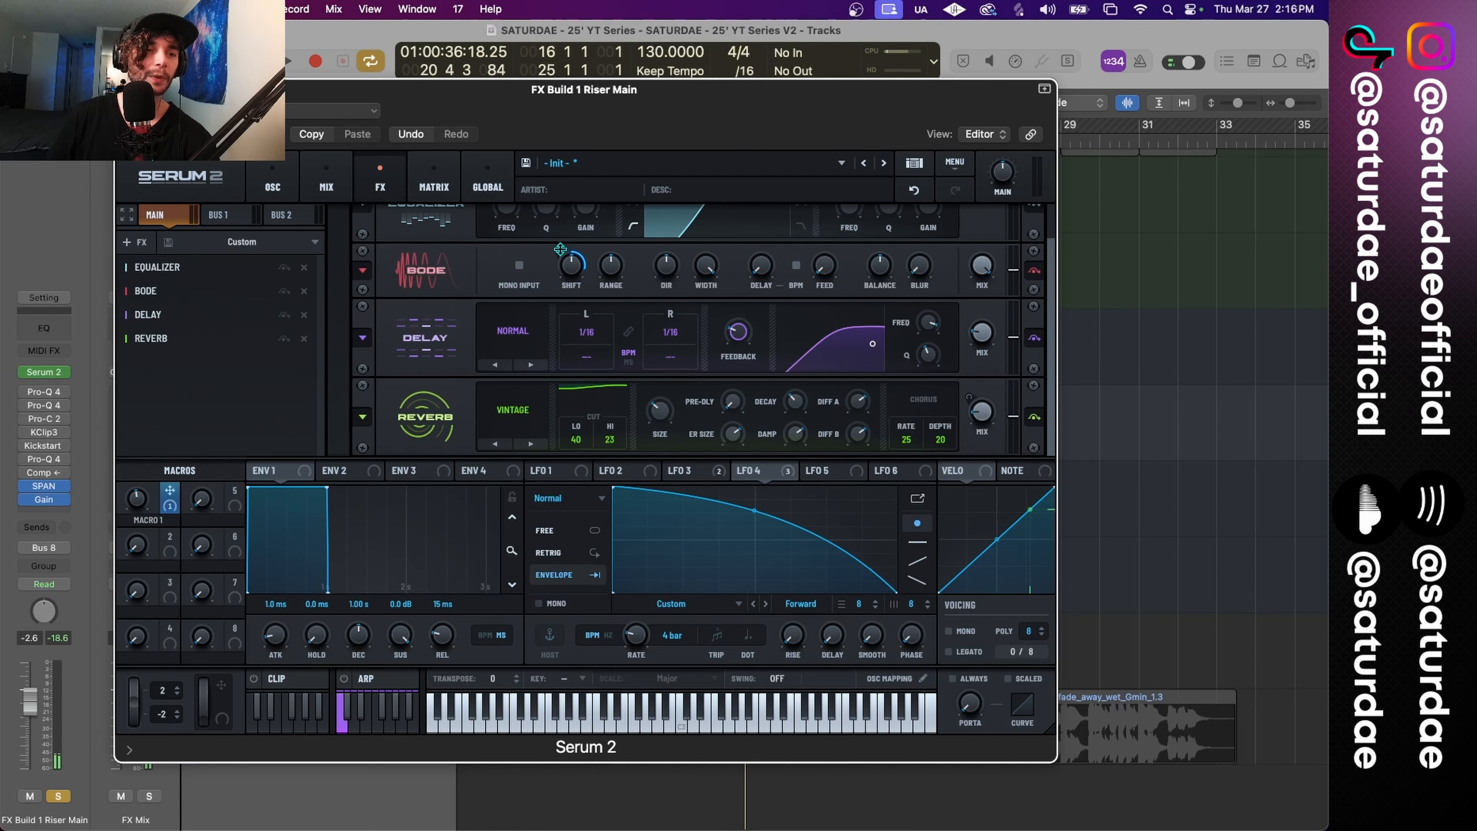
Step: Lower the Bode mix to 53%, name Macro 1 SPIN and adjust it during playback
{"action": "mouse_move", "coordinate": [560, 267]}
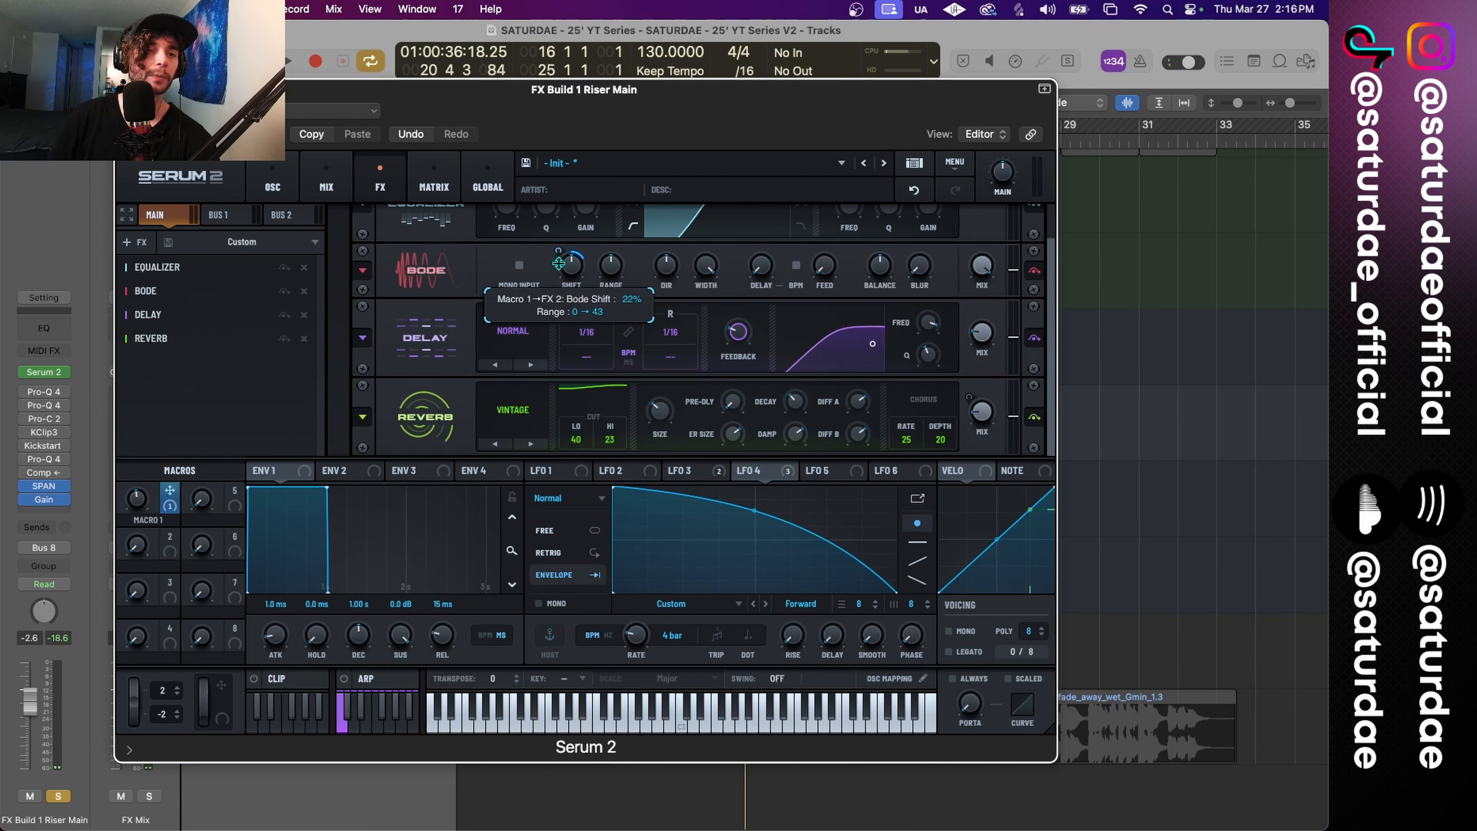
{"action": "left_click_drag", "start_coordinate": [137, 520], "coordinate": [142, 479]}
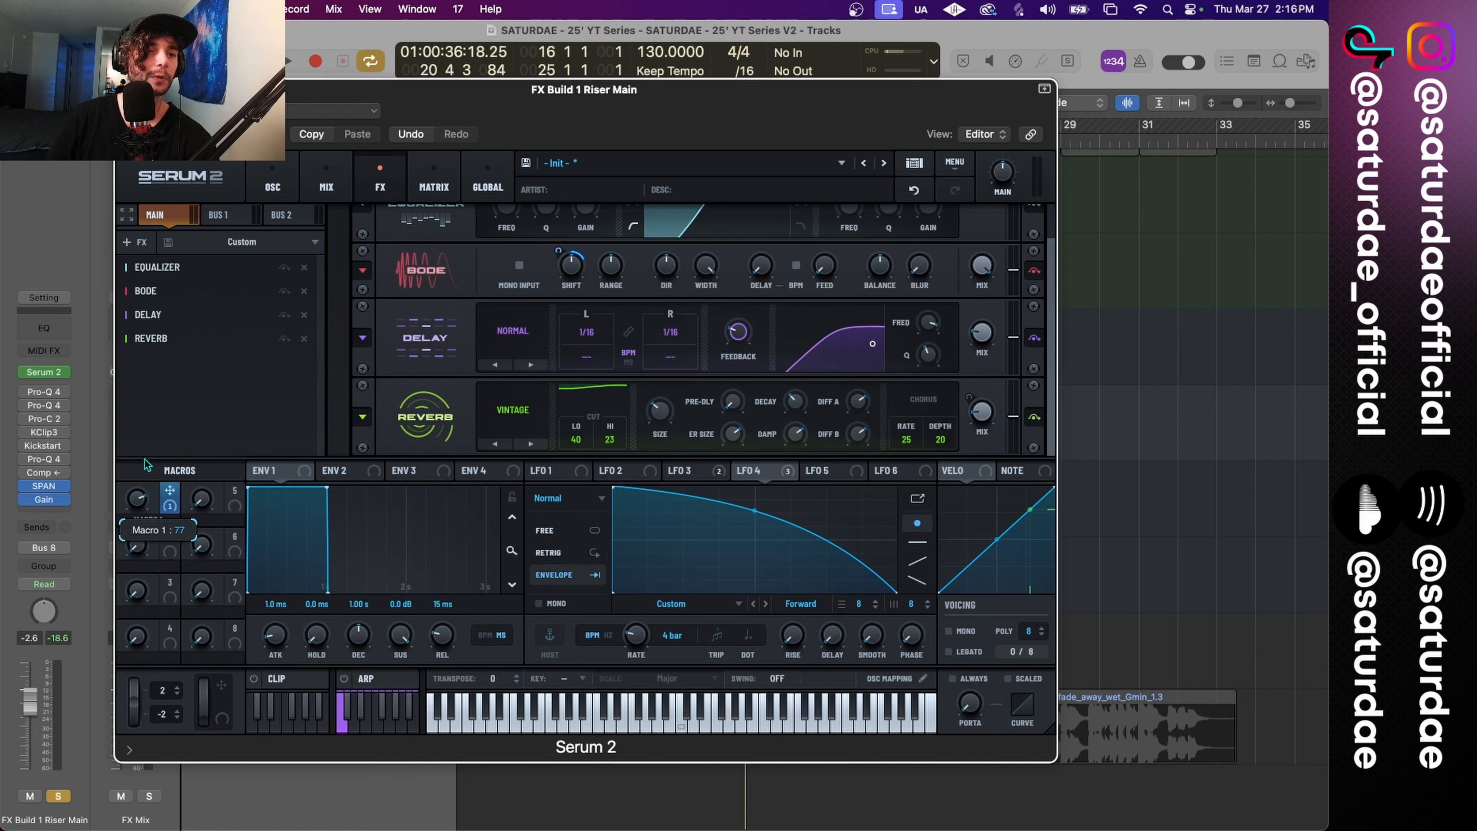
{"action": "left_click_drag", "start_coordinate": [145, 464], "coordinate": [147, 438]}
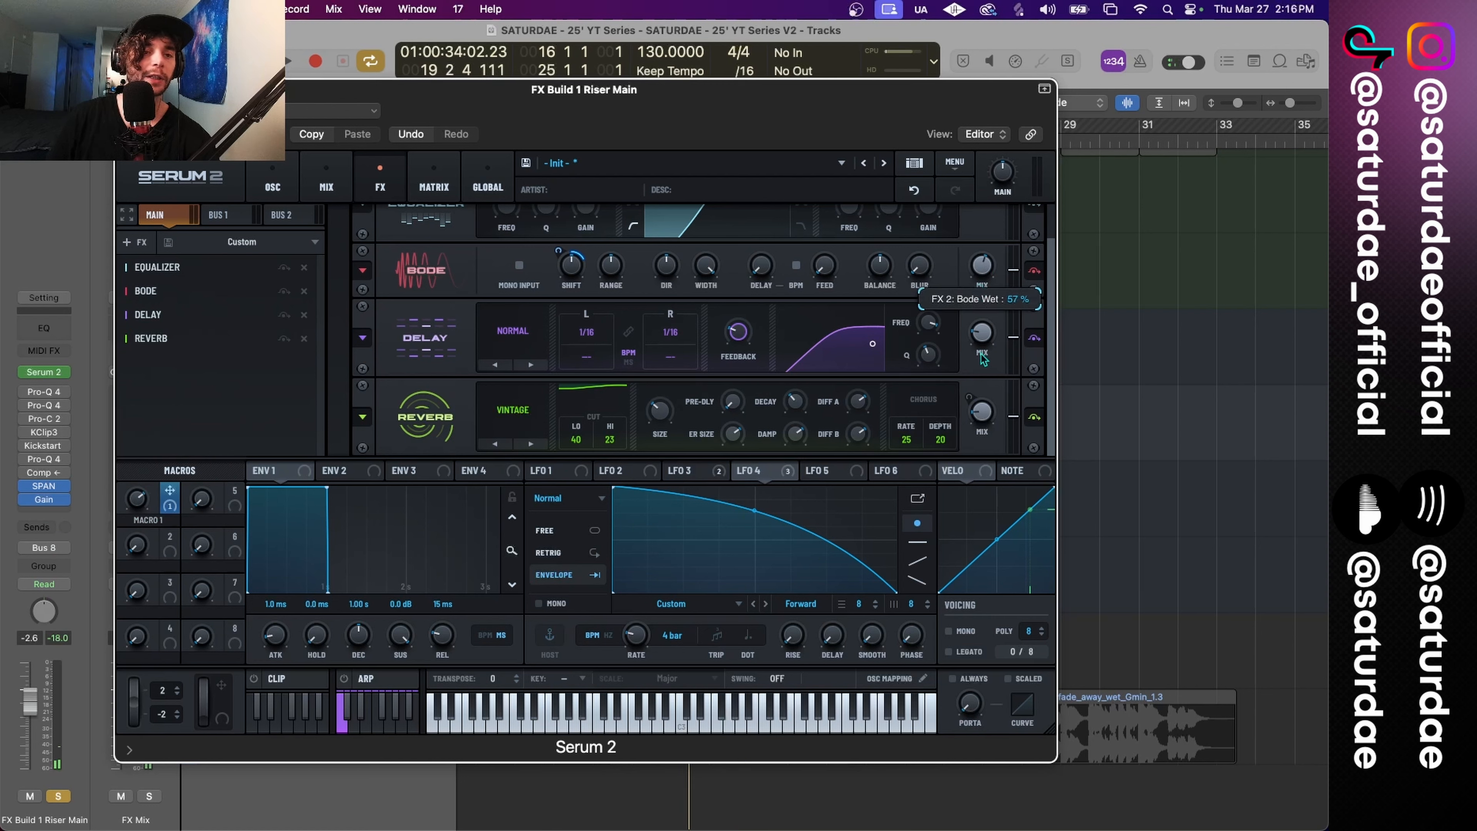
{"action": "key", "text": "space"}
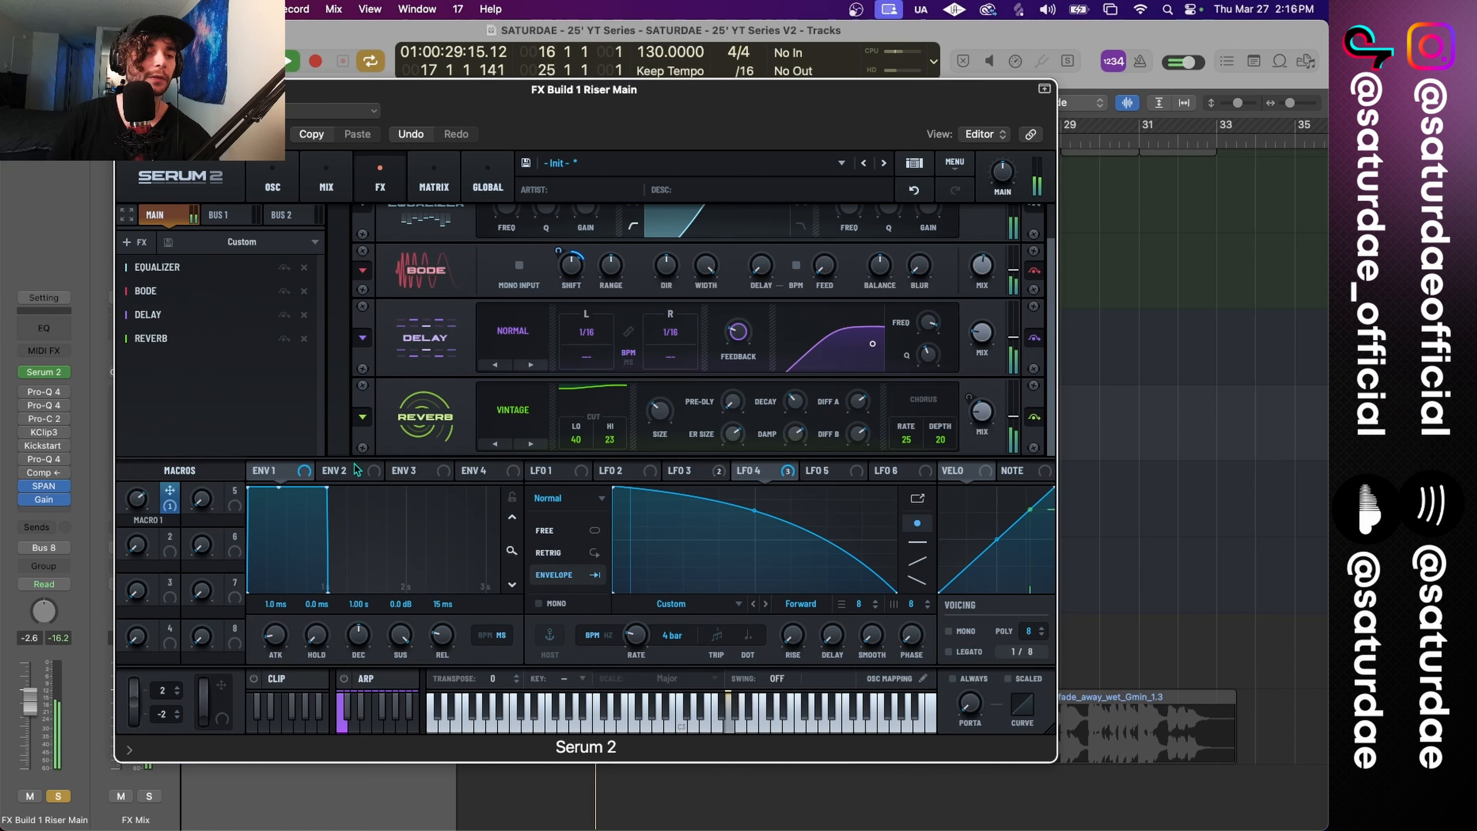
{"action": "mouse_move", "coordinate": [138, 503]}
{"action": "left_mouse_down"}
{"action": "mouse_move", "coordinate": [142, 470]}
{"action": "mouse_move", "coordinate": [185, 658]}
{"action": "mouse_move", "coordinate": [182, 567]}
{"action": "mouse_move", "coordinate": [139, 515]}
{"action": "left_mouse_up"}
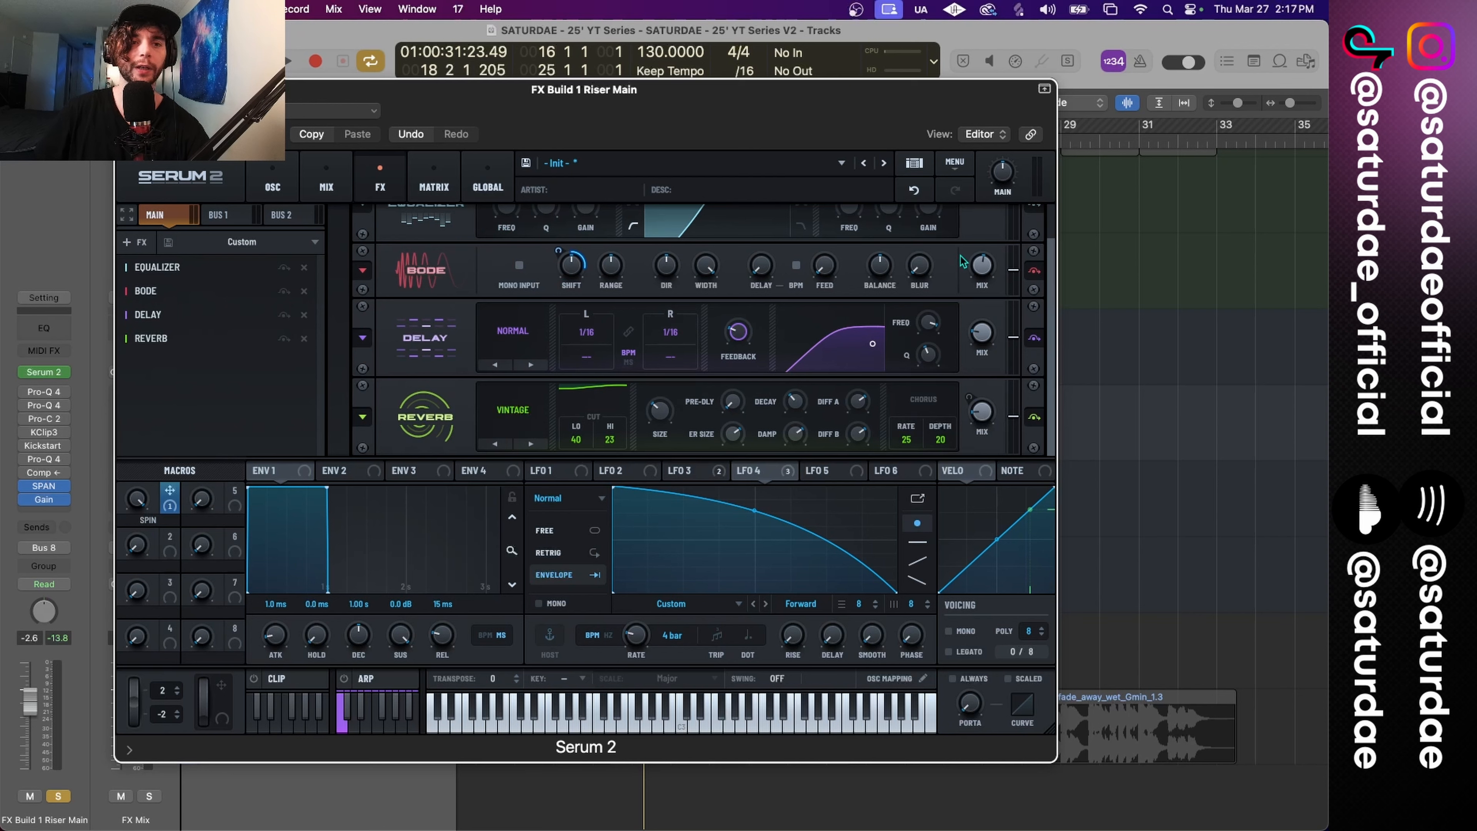
{"action": "mouse_move", "coordinate": [985, 278]}
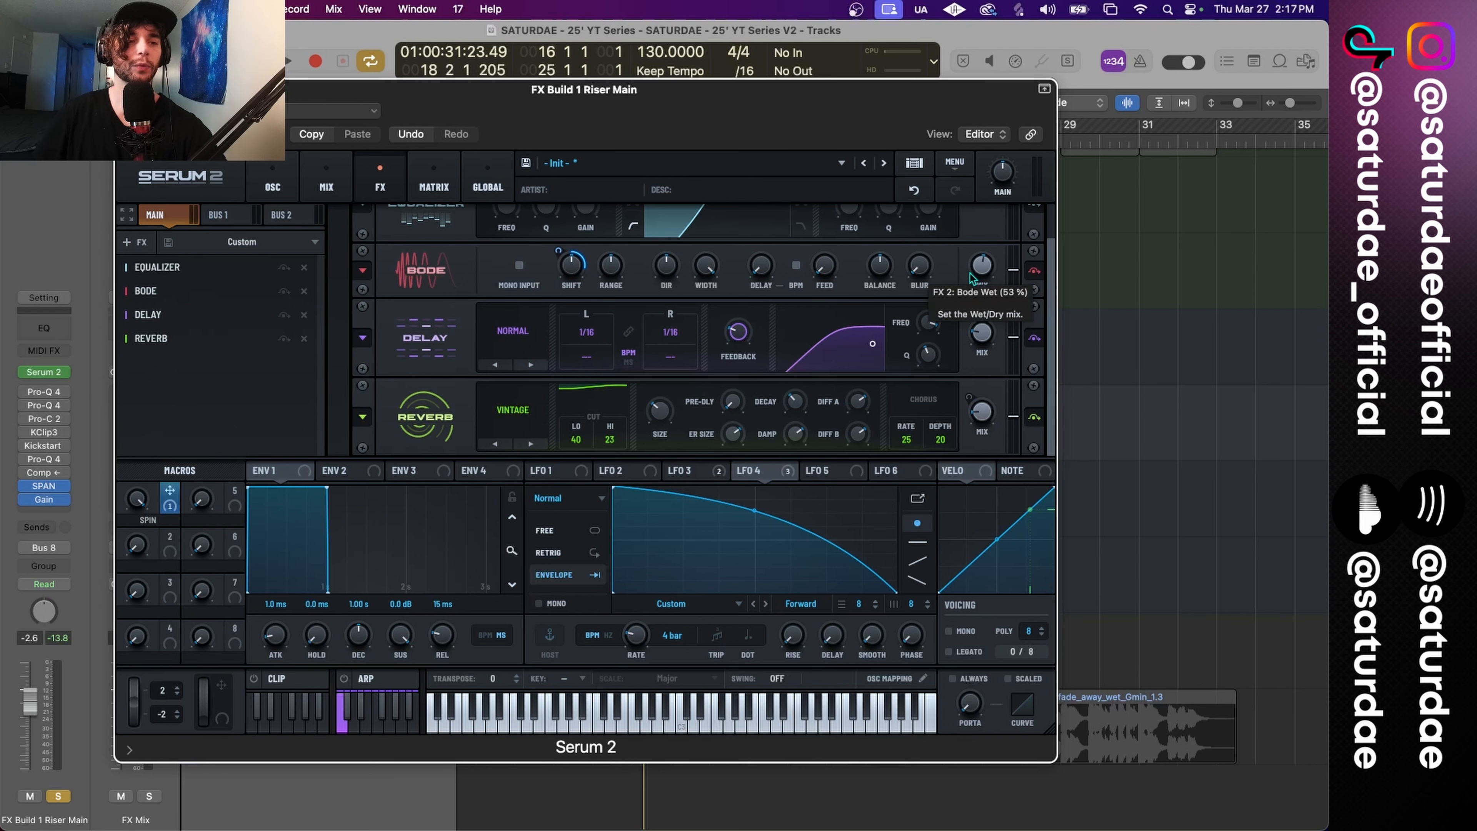
Step: Sweep the SPIN macro during playback to audition its full range
{"action": "left_click_drag", "start_coordinate": [703, 121], "coordinate": [746, 153]}
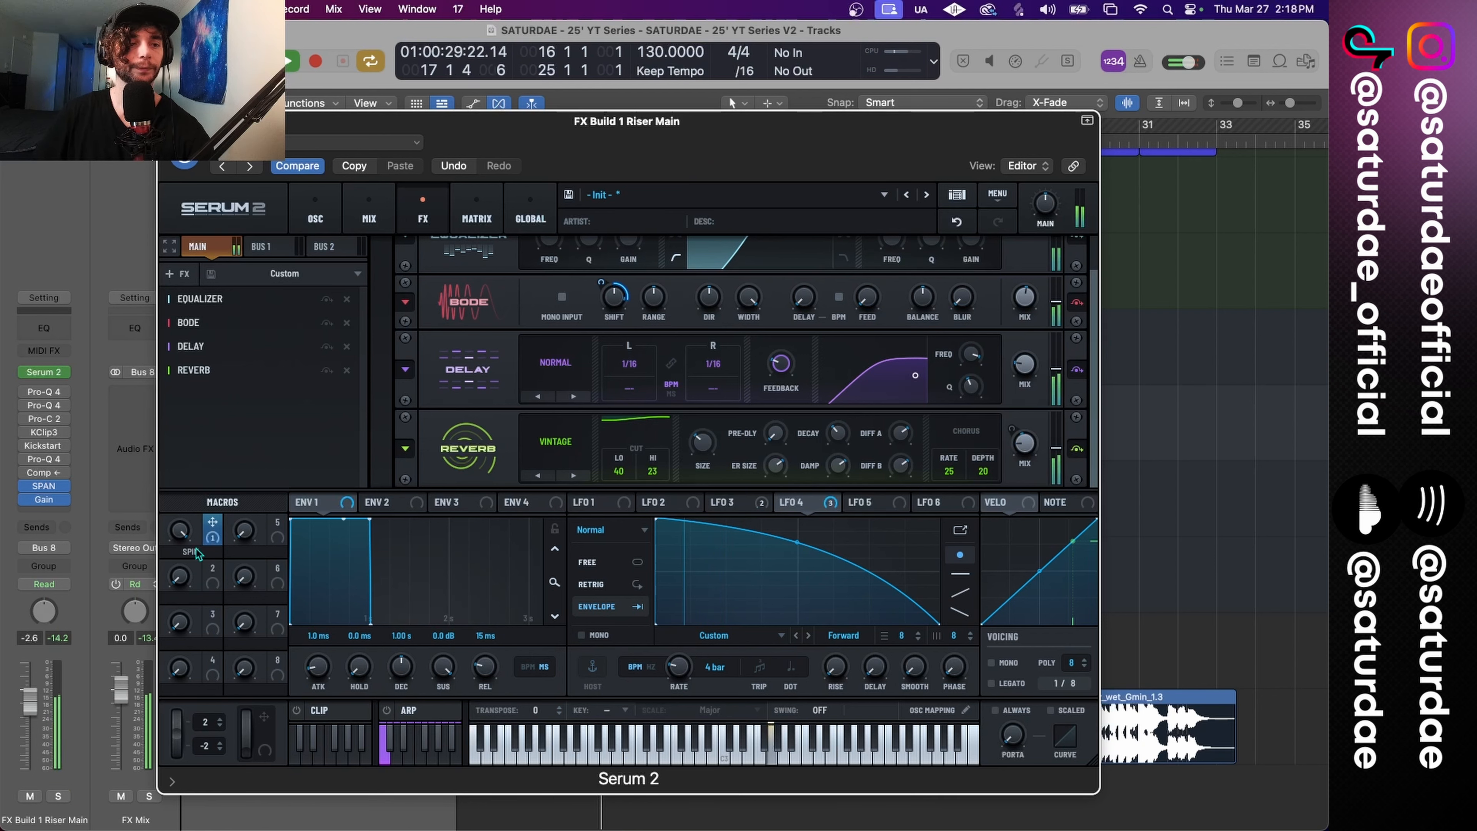
{"action": "left_click_drag", "start_coordinate": [181, 540], "coordinate": [202, 405]}
{"action": "key", "text": "space"}
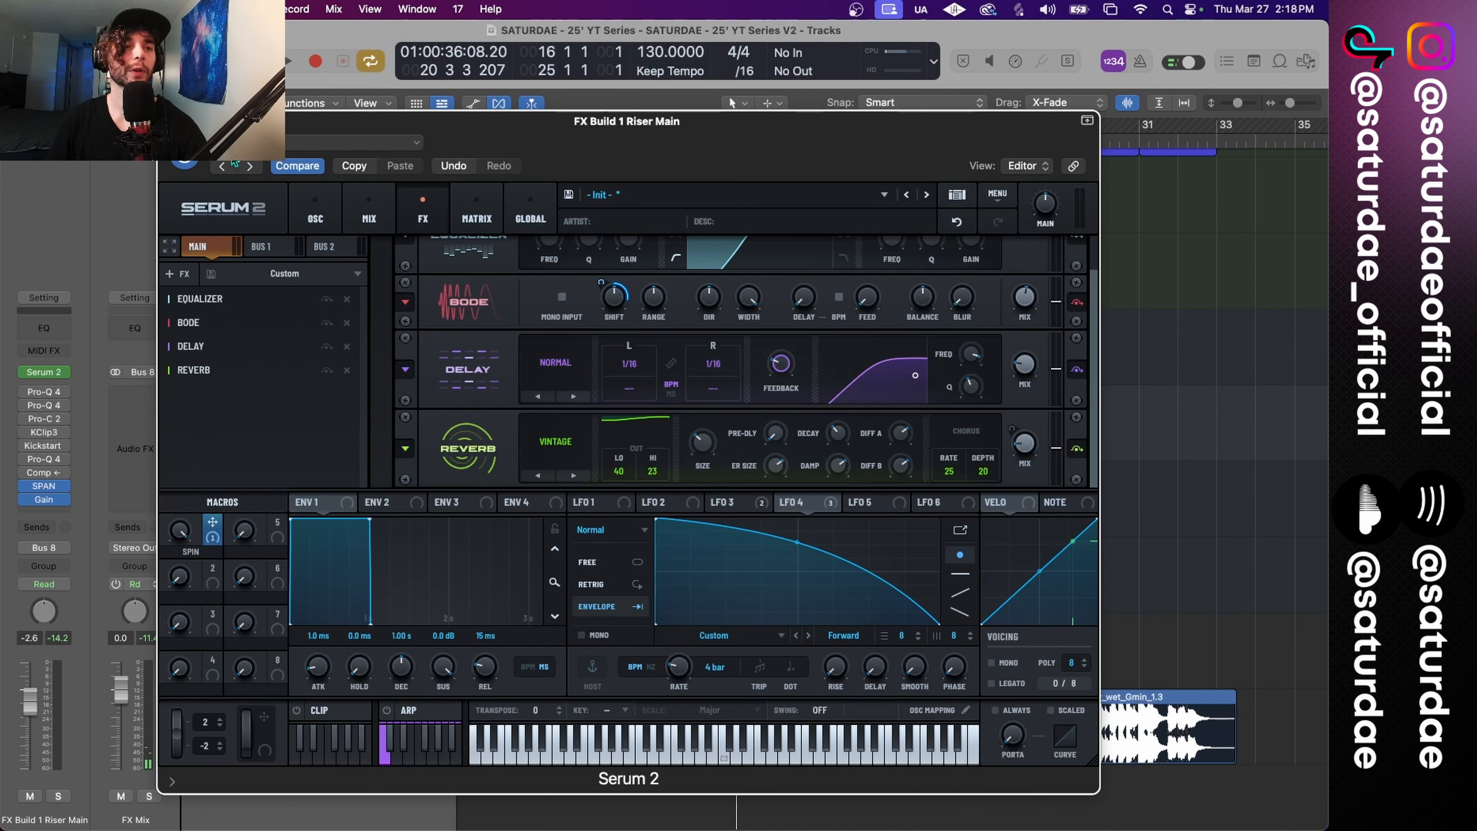
Step: Show track automation in the arrangement and choose Serum 2's SPIN macro as the parameter for the FX Build 1 Riser Main track
{"action": "left_click", "coordinate": [170, 121]}
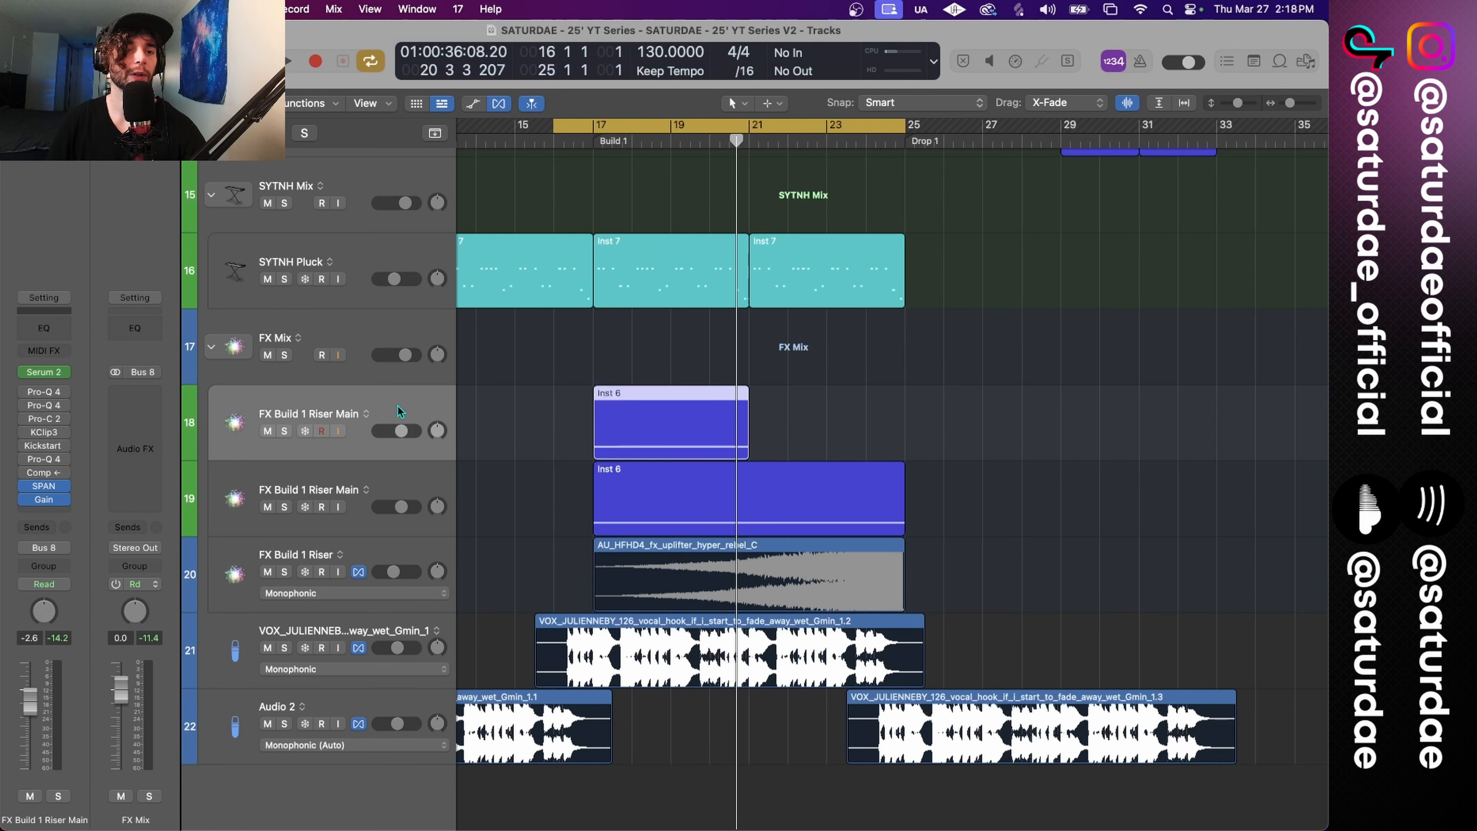
{"action": "key", "text": "a"}
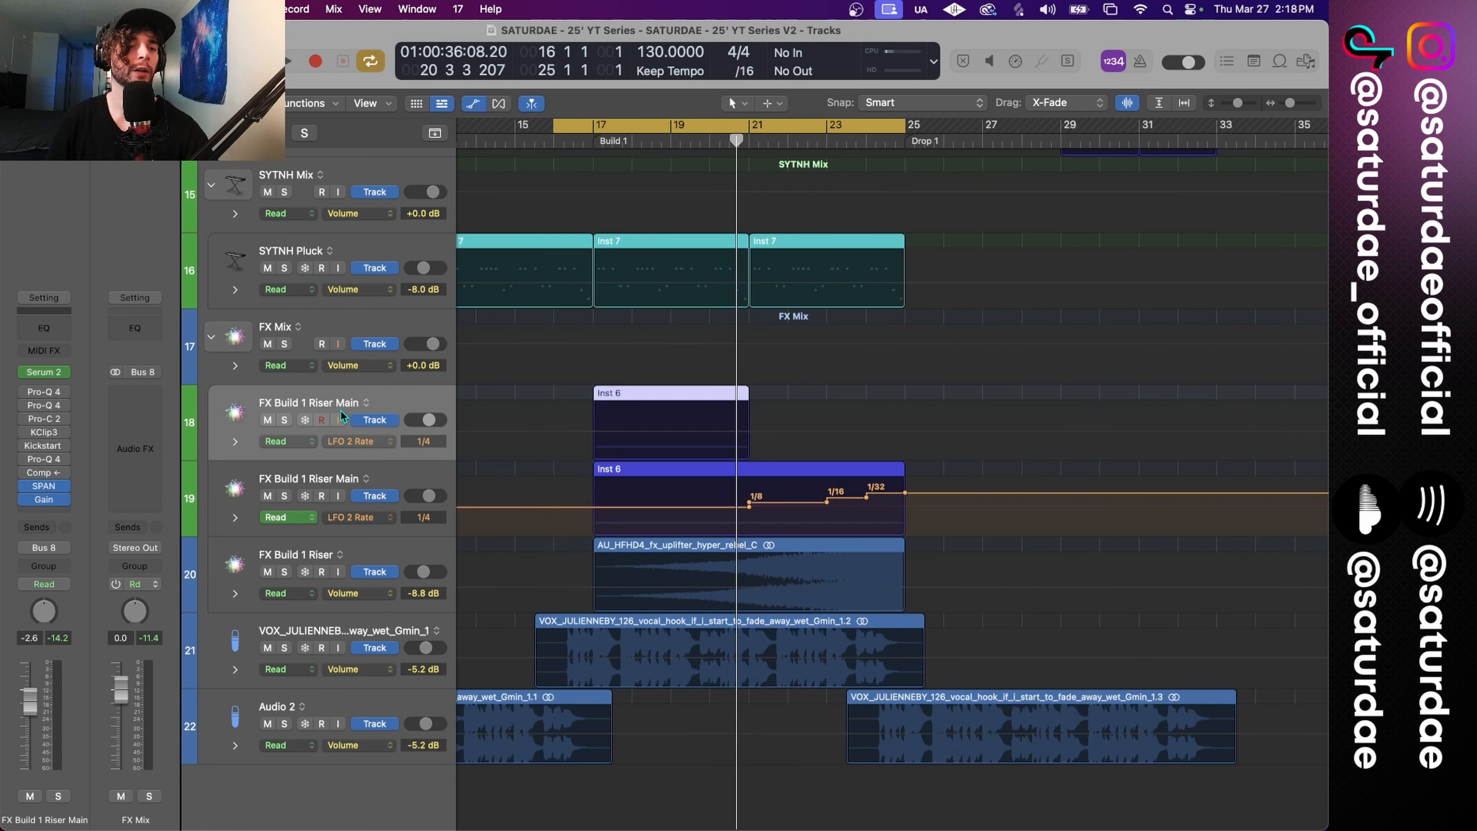
{"action": "left_click", "coordinate": [50, 374]}
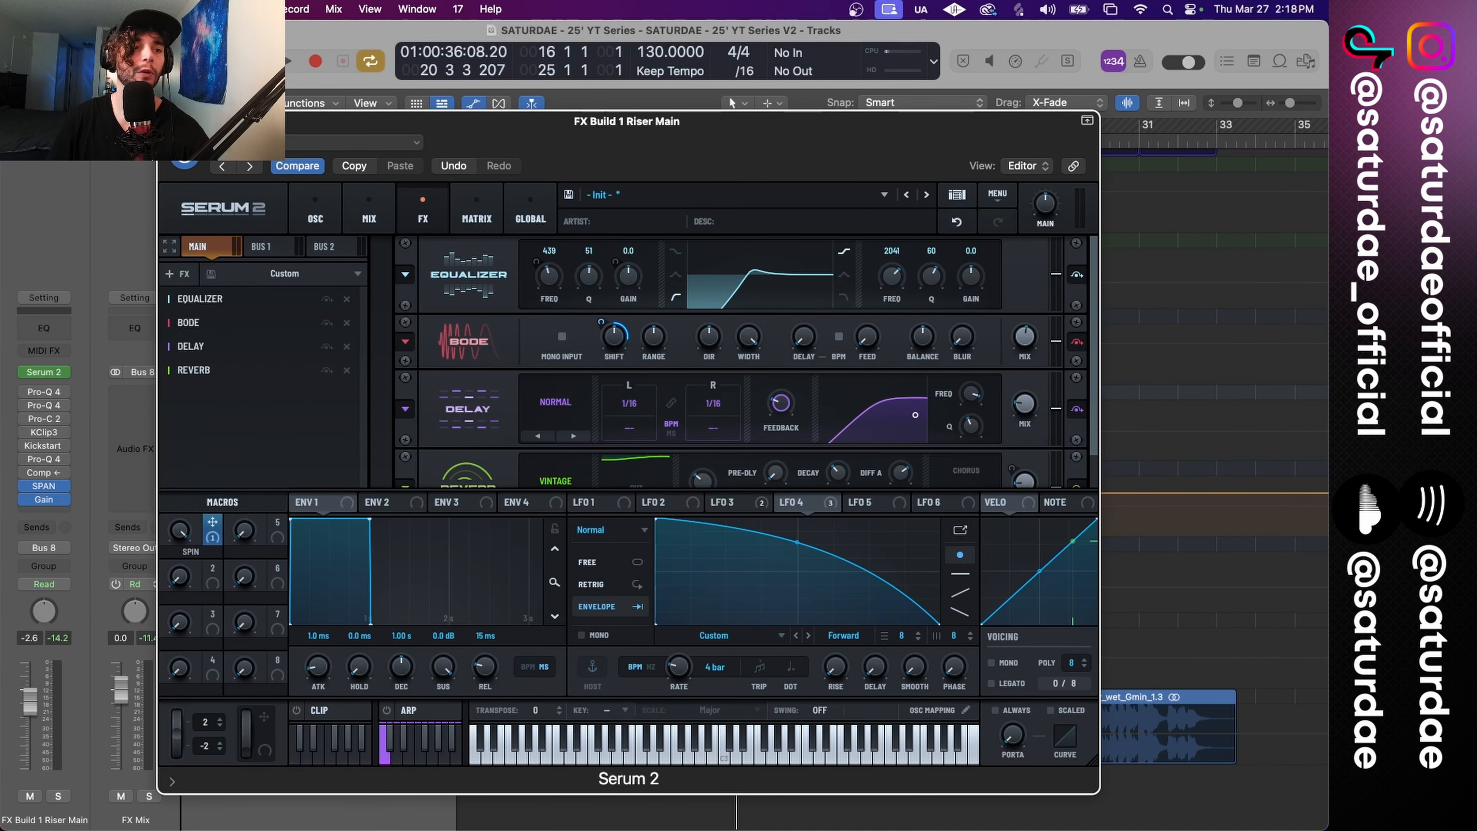
{"action": "key", "text": "super+w"}
{"action": "left_click", "coordinate": [363, 442]}
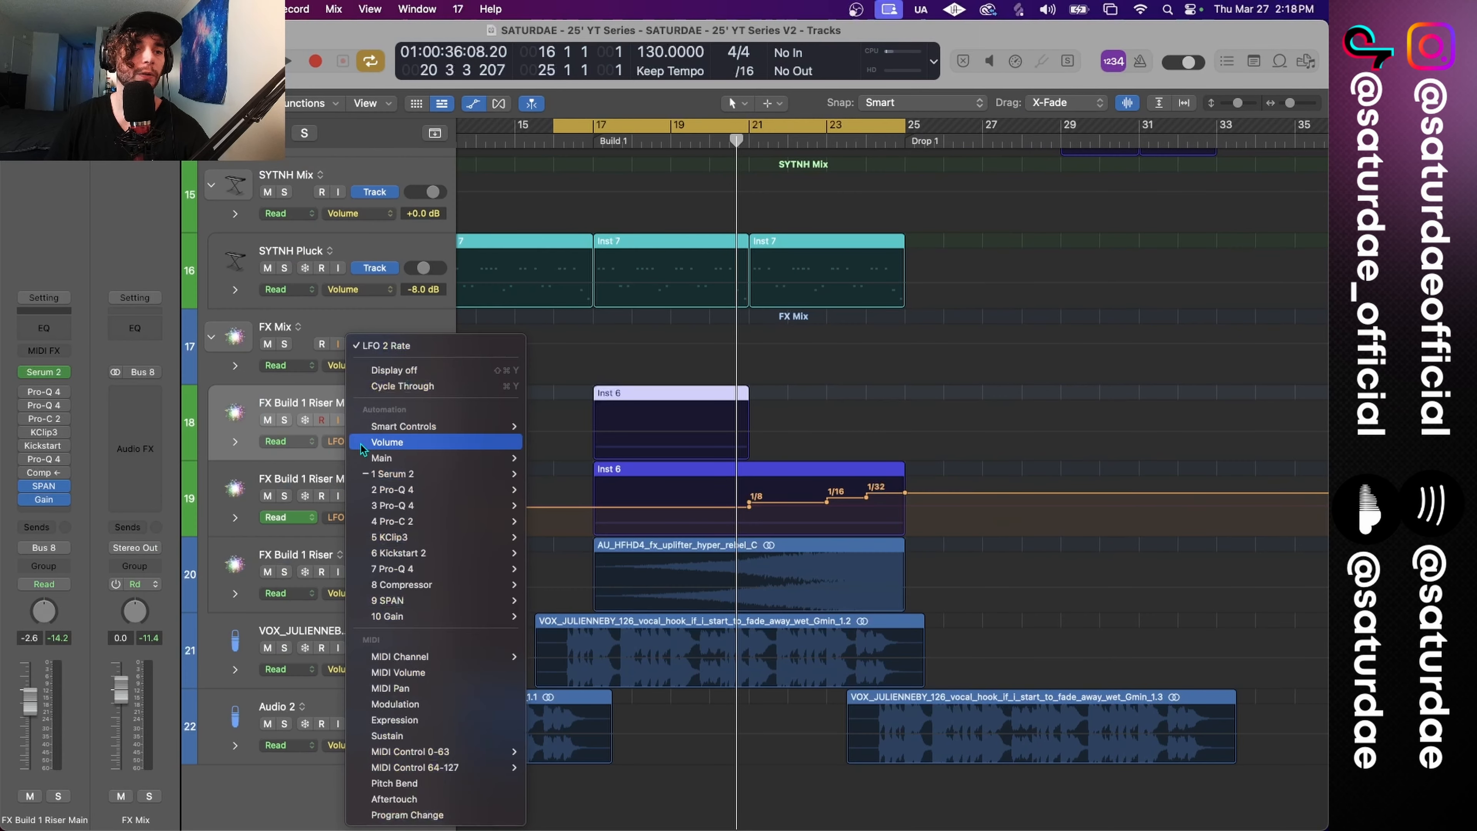
{"action": "mouse_move", "coordinate": [378, 474]}
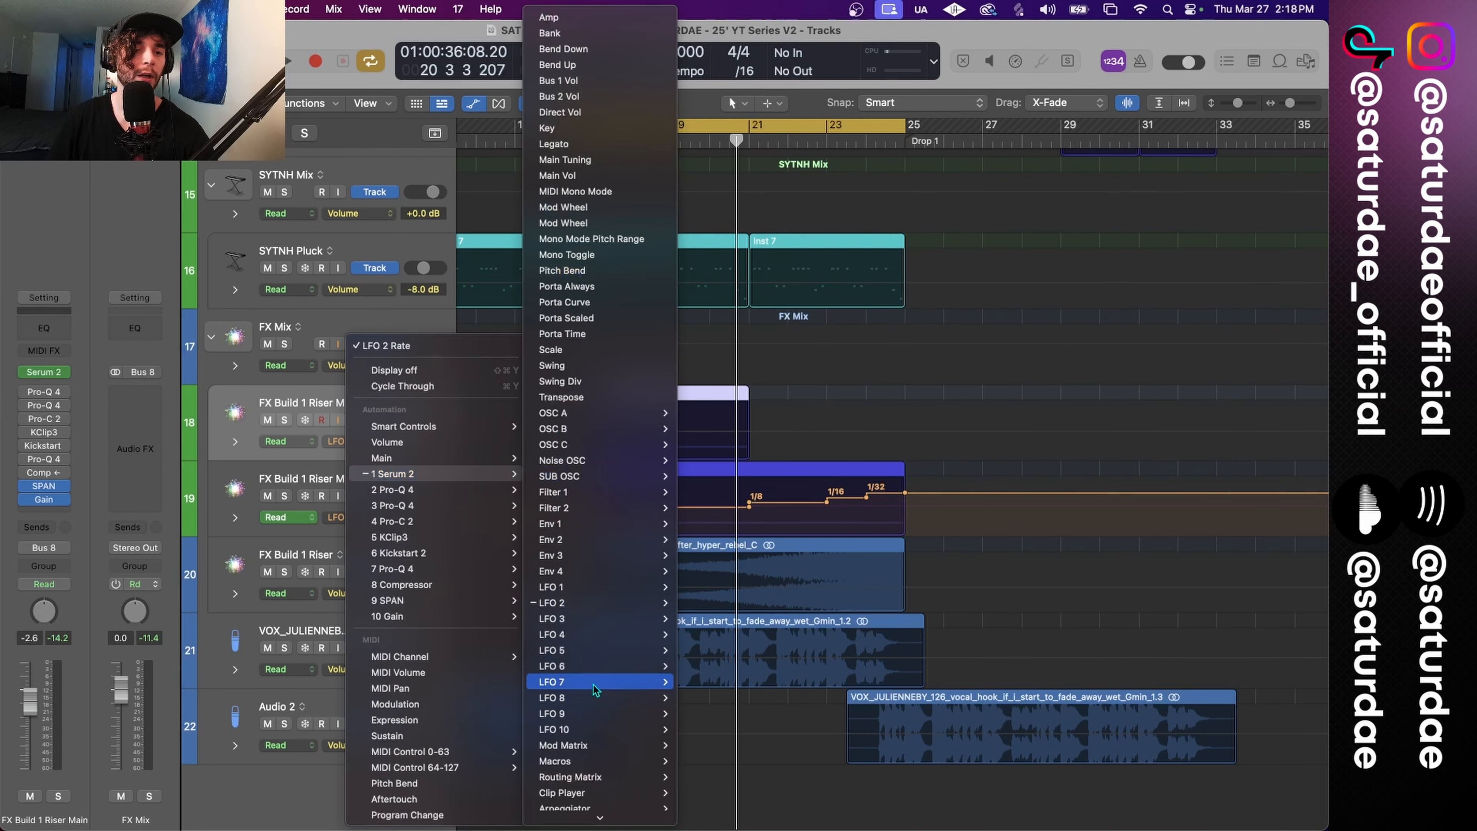
{"action": "mouse_move", "coordinate": [652, 761]}
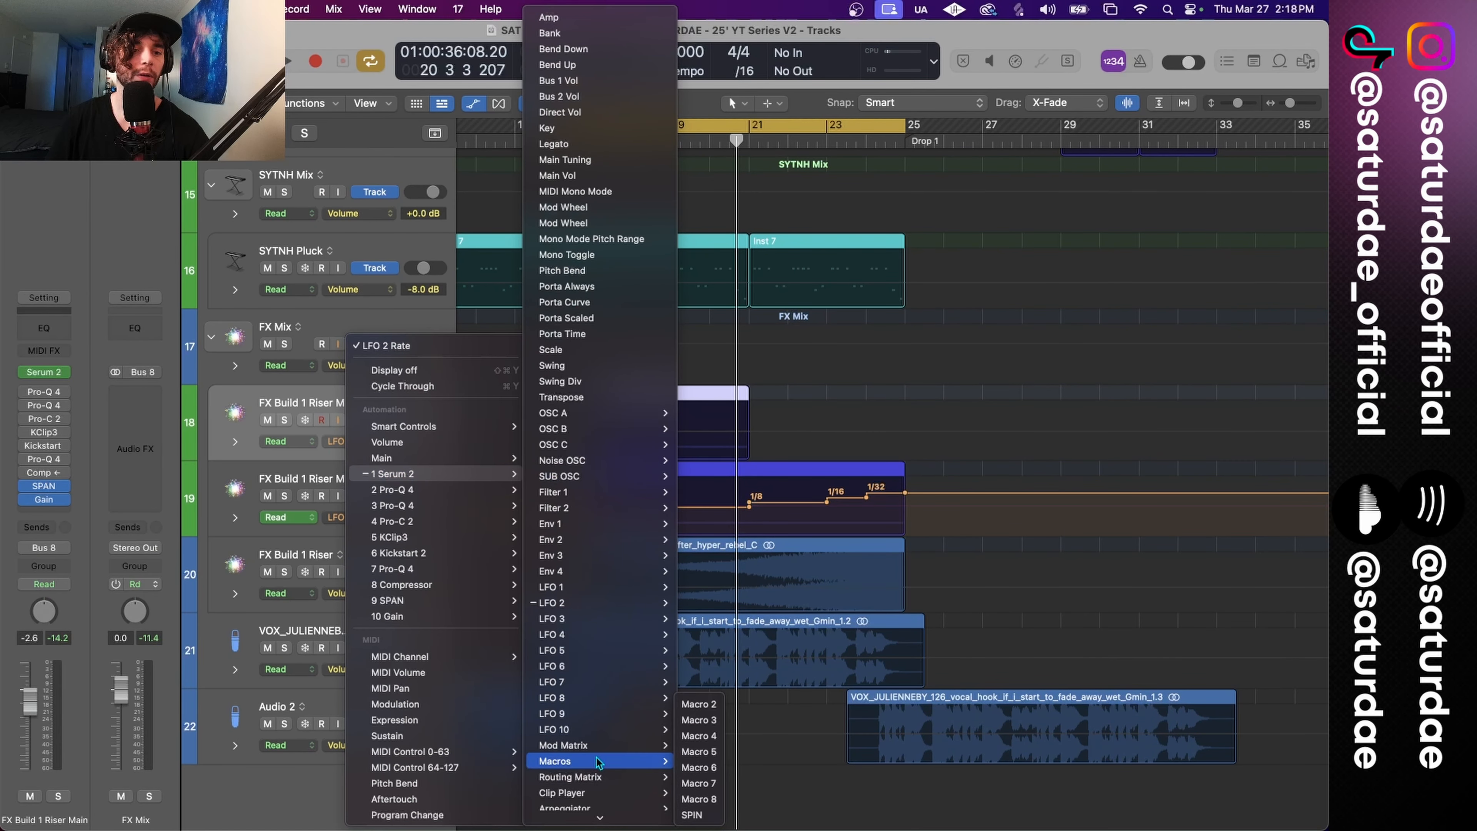
{"action": "left_click", "coordinate": [692, 815]}
Step: Draw SPIN automation that curves down from 100 at bar 17 to 0 at bar 21, falling fastest near the end
{"action": "left_click", "coordinate": [652, 448]}
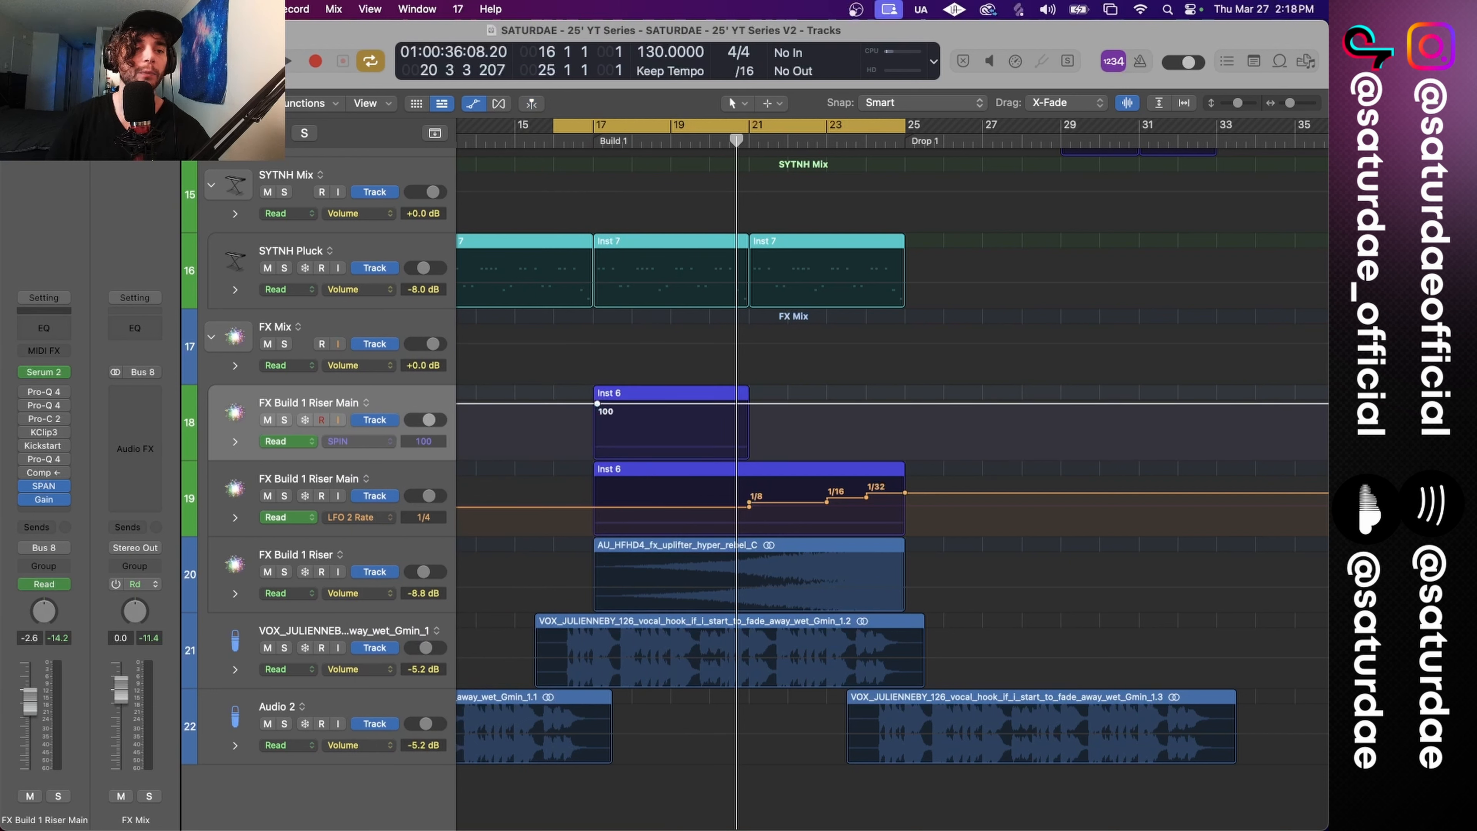
{"action": "left_click", "coordinate": [594, 403]}
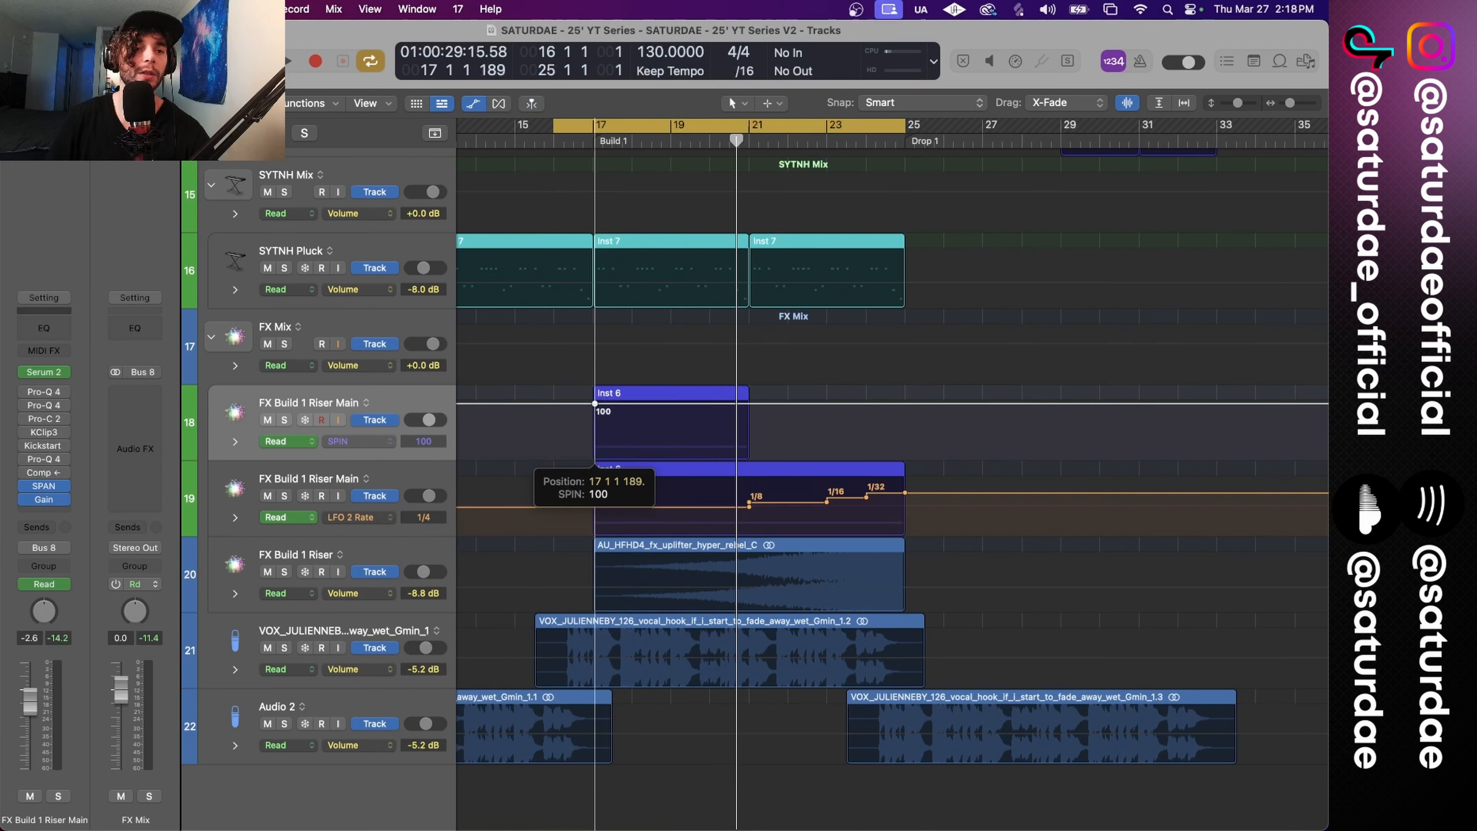
{"action": "left_click", "coordinate": [750, 405]}
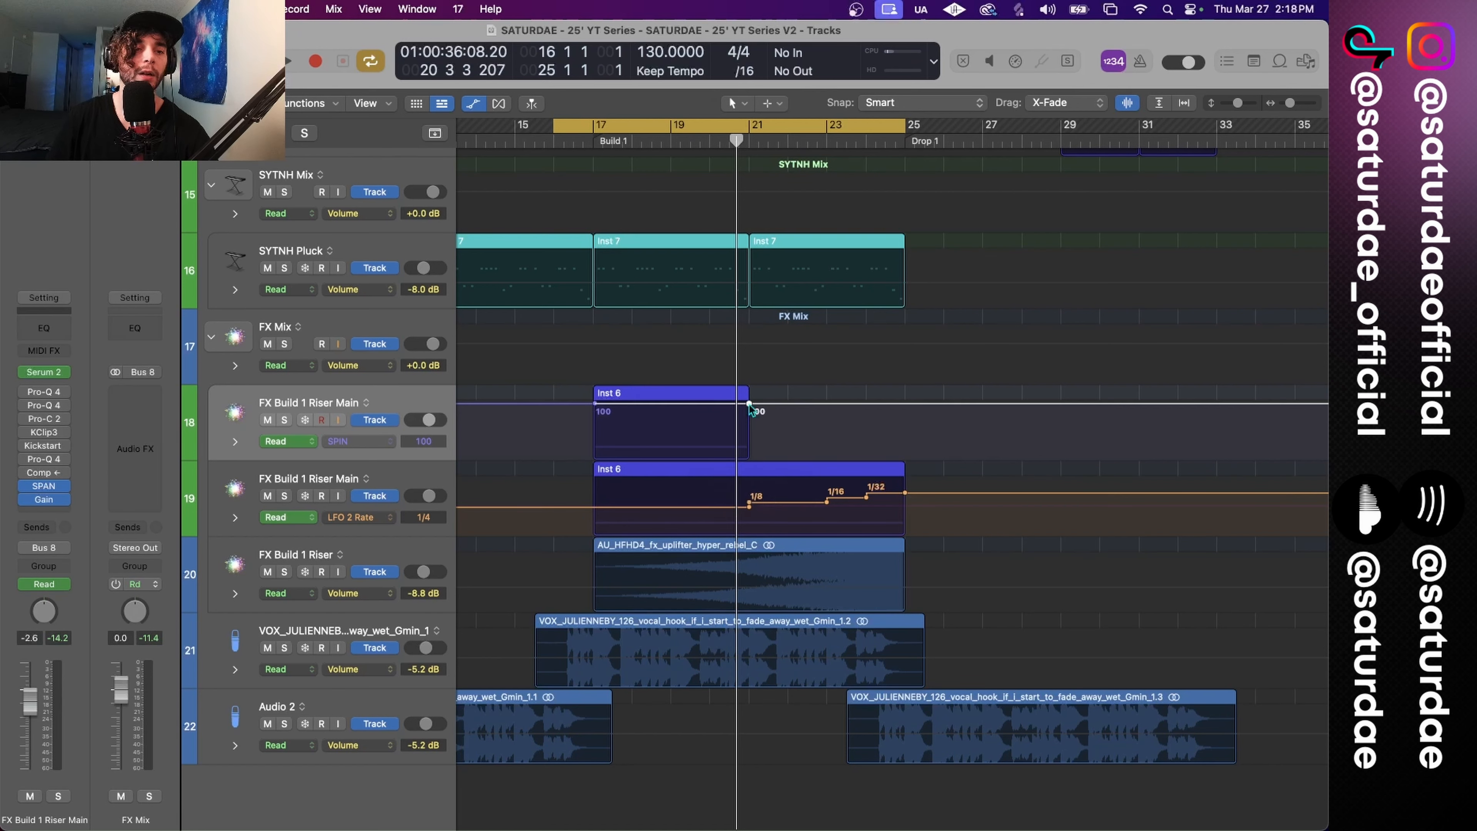
{"action": "left_click_drag", "start_coordinate": [750, 403], "coordinate": [703, 409]}
{"action": "key", "text": "t"}
{"action": "key", "text": "w"}
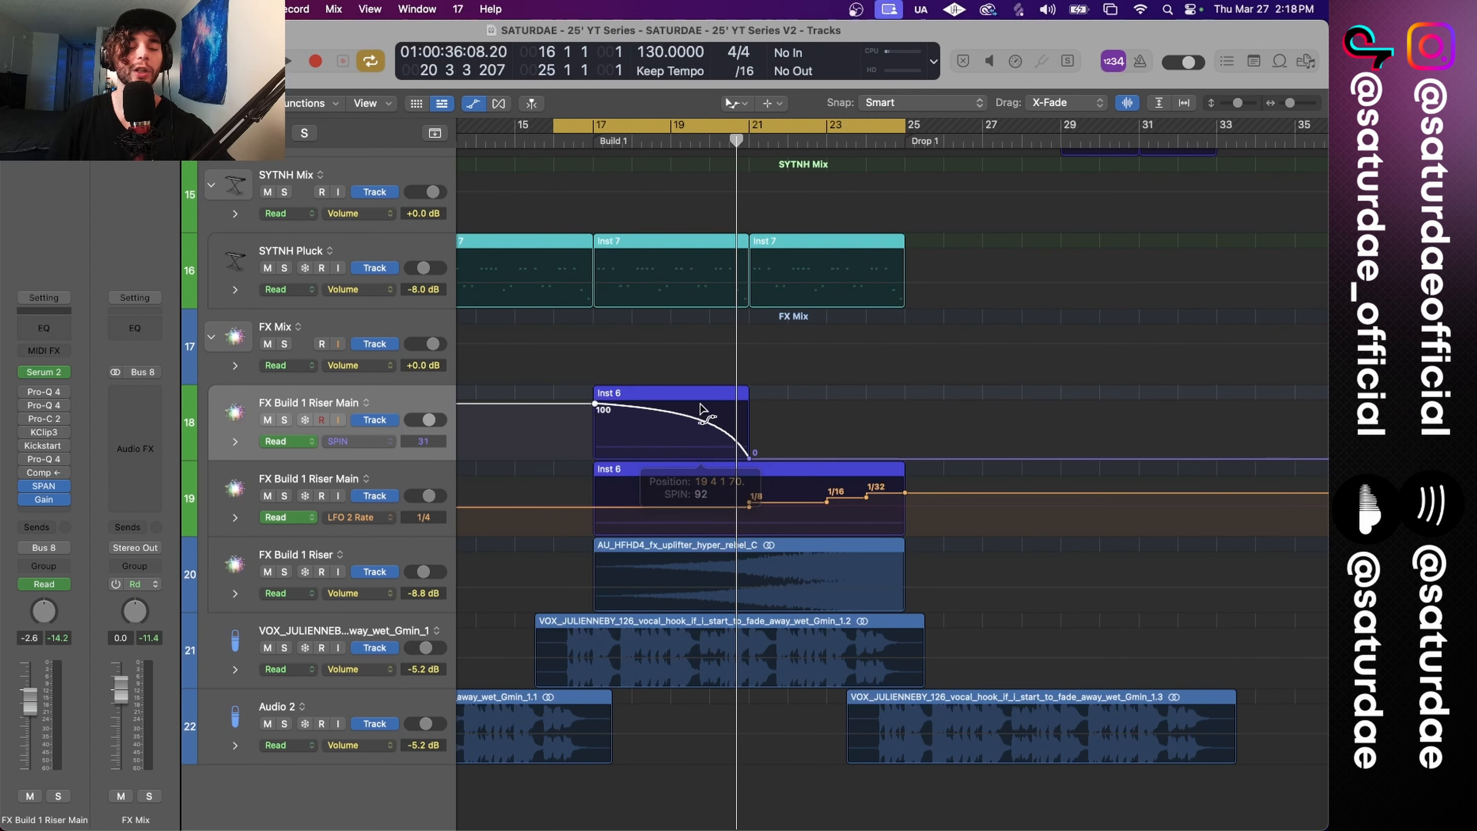
{"action": "key", "text": "t"}
{"action": "key", "text": "t"}
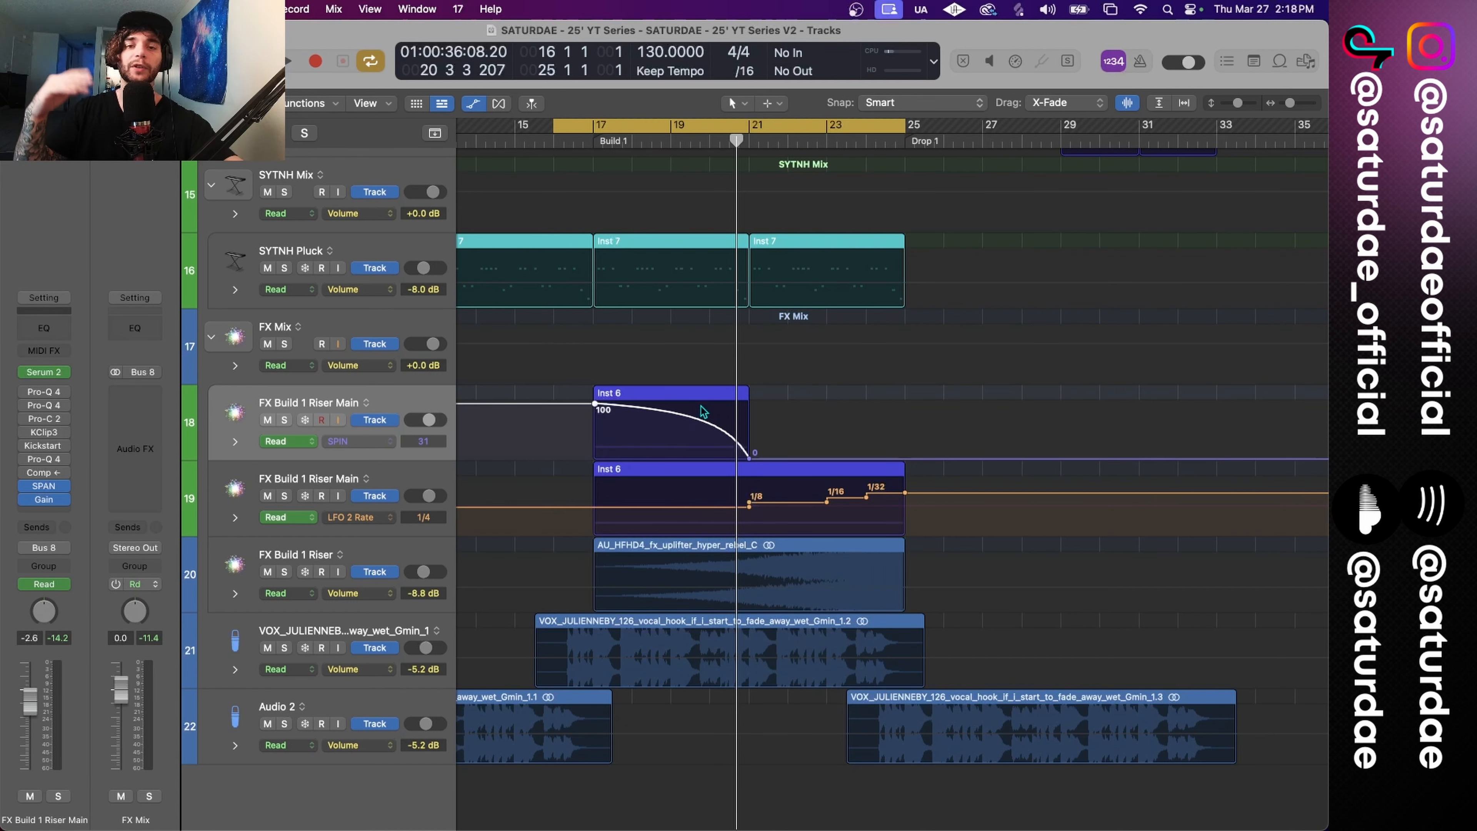
Step: Lower the riser track's volume to -3.8 dB during playback and raise its first Pro-Q 4's low cut to about 254 Hz
{"action": "key", "text": "space"}
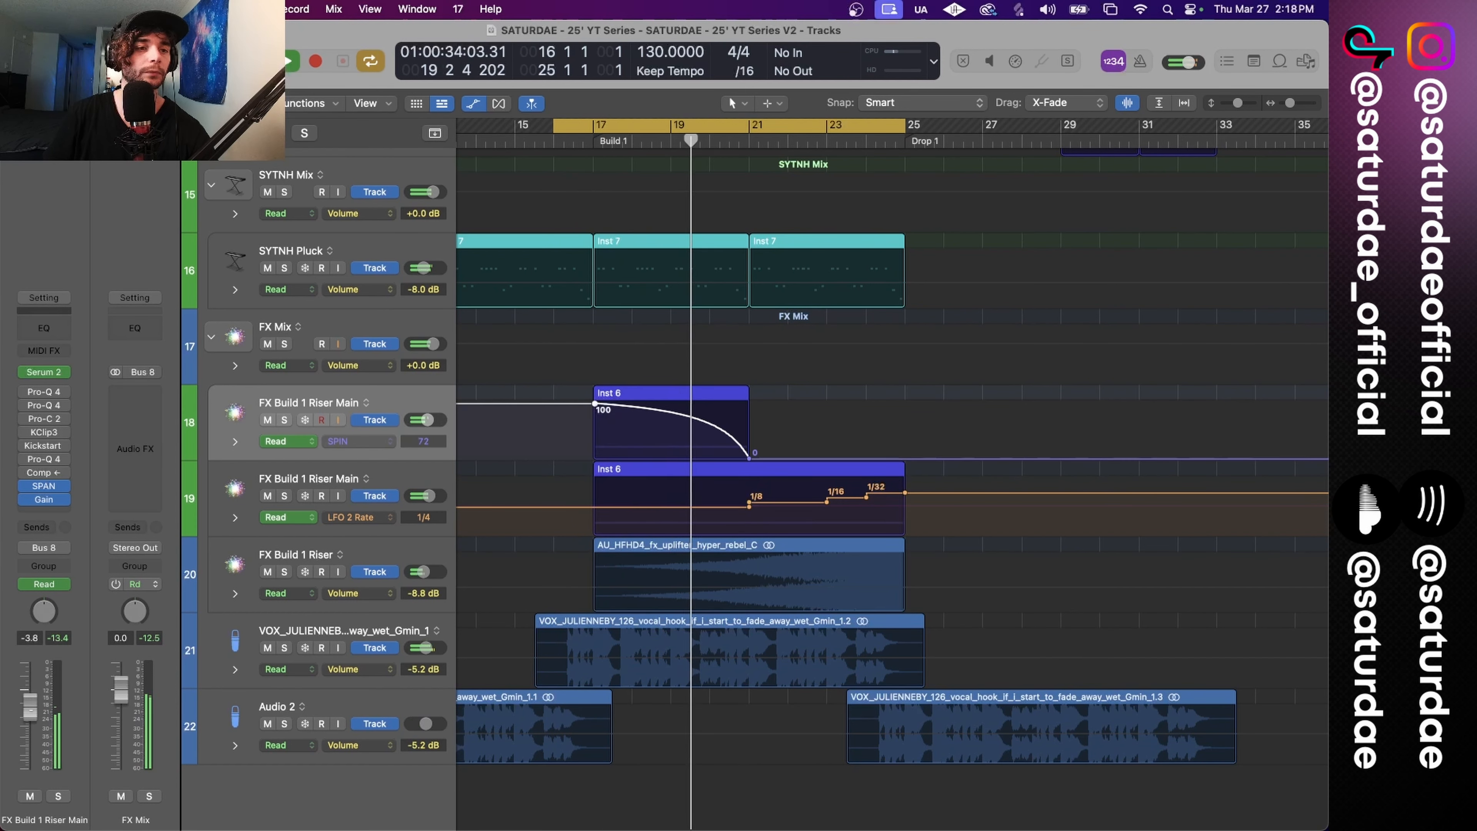
{"action": "left_click_drag", "start_coordinate": [31, 714], "coordinate": [32, 717]}
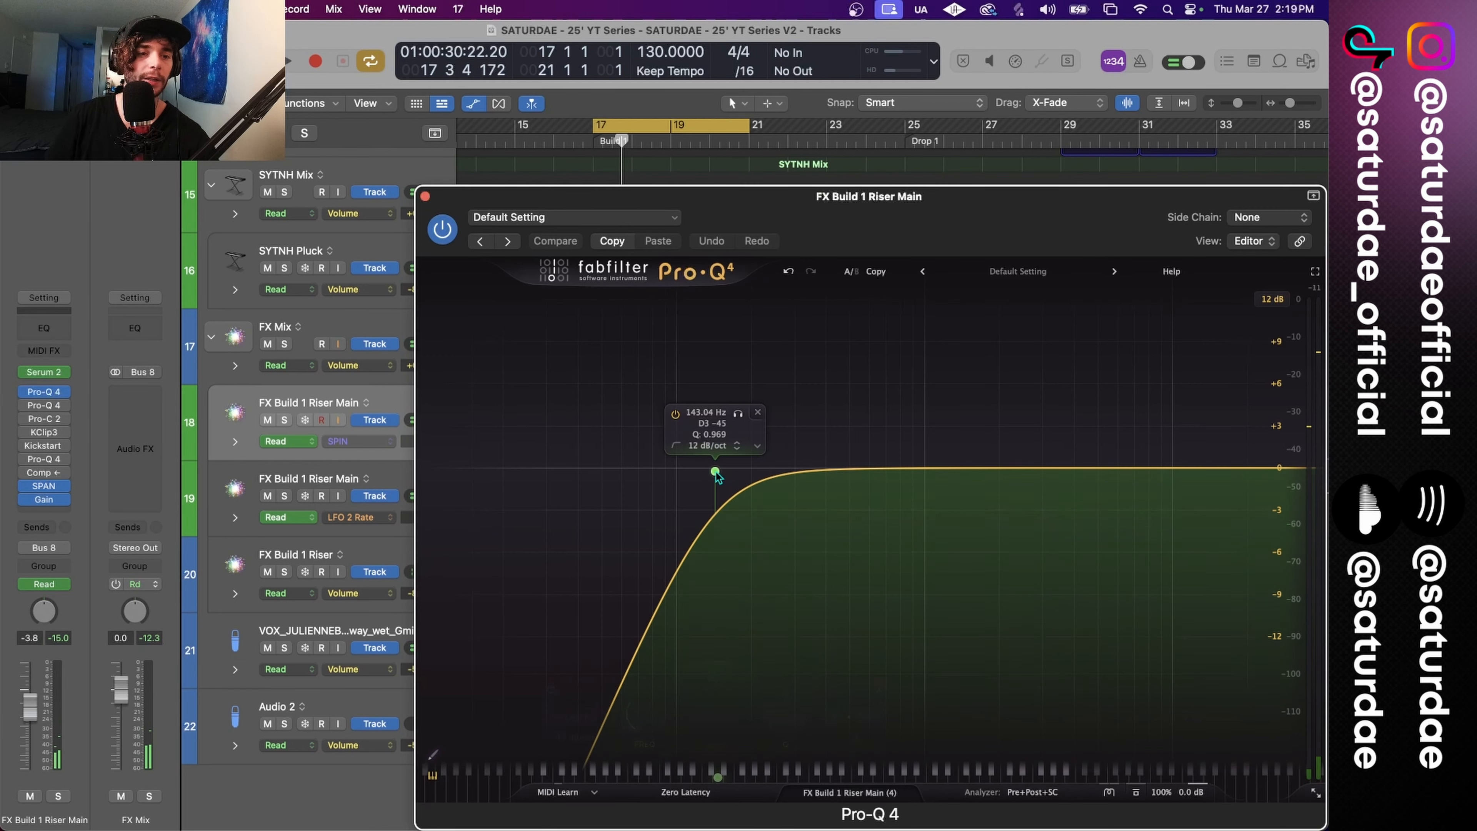
{"action": "left_click_drag", "start_coordinate": [719, 469], "coordinate": [778, 475]}
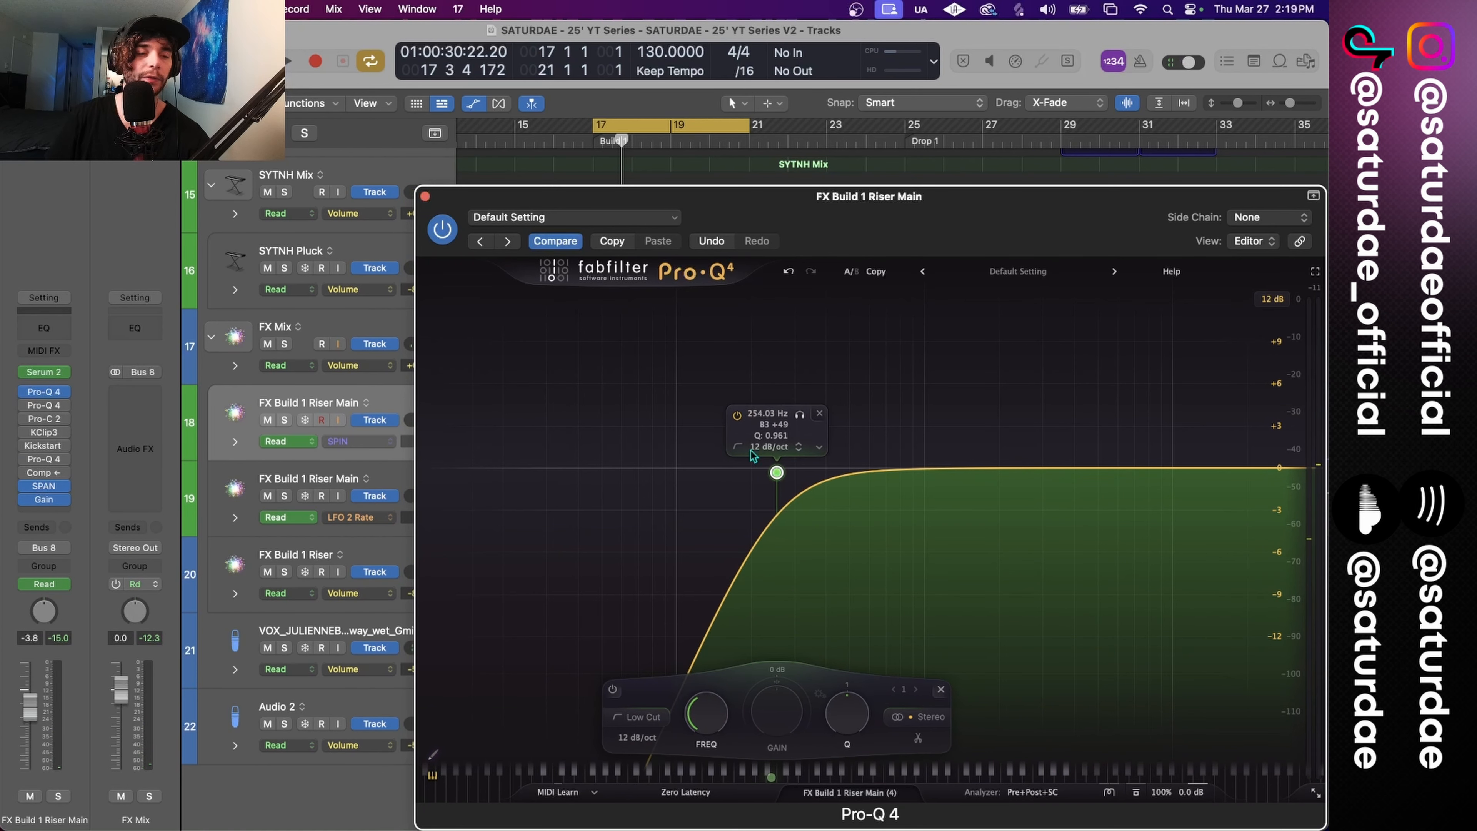
{"action": "left_click", "coordinate": [425, 196]}
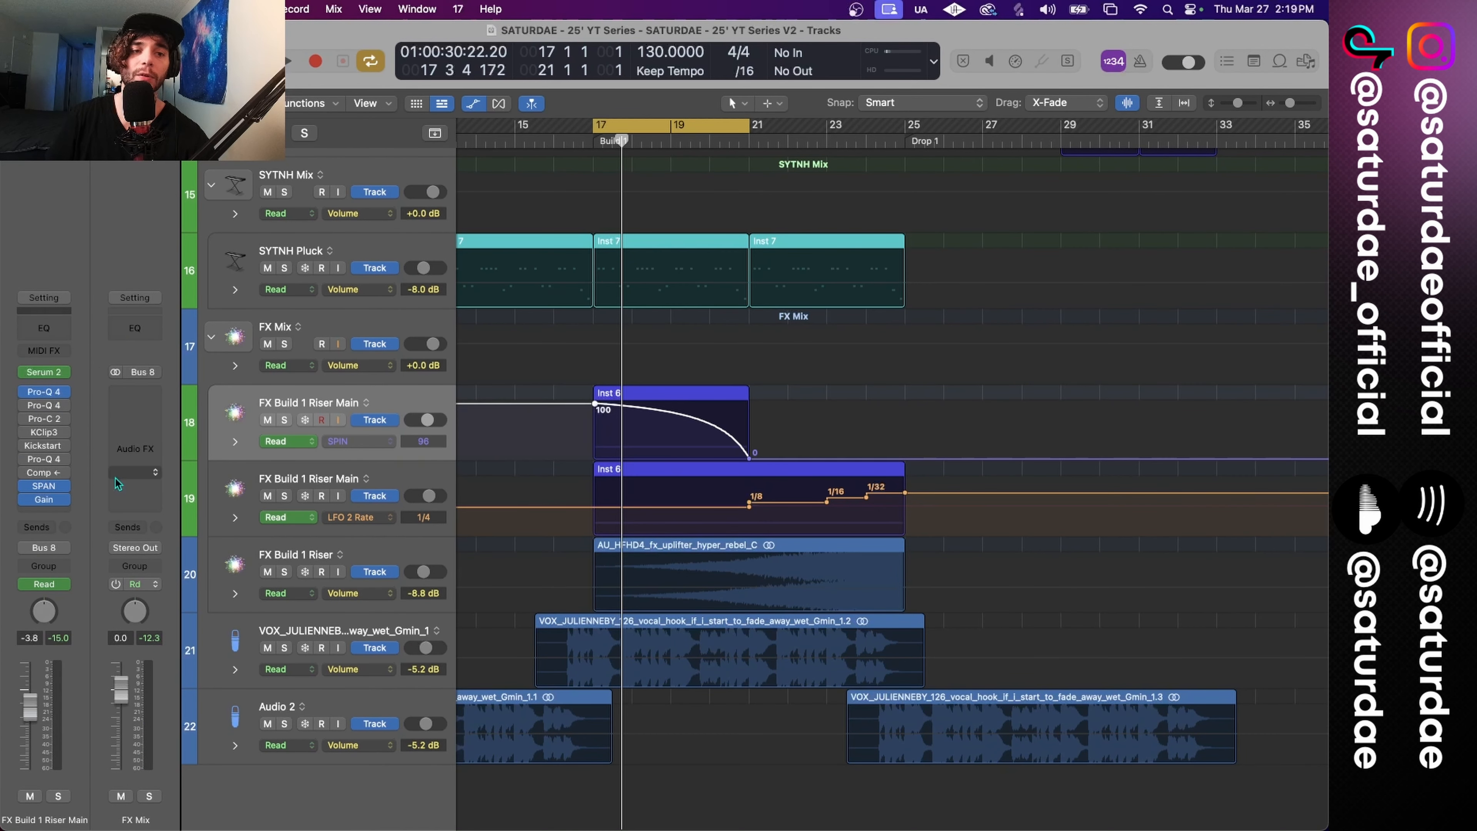
Step: Insert a Tremolo effect directly after the first Pro-Q 4 on the riser track
{"action": "left_click", "coordinate": [66, 405]}
{"action": "mouse_move", "coordinate": [66, 402]}
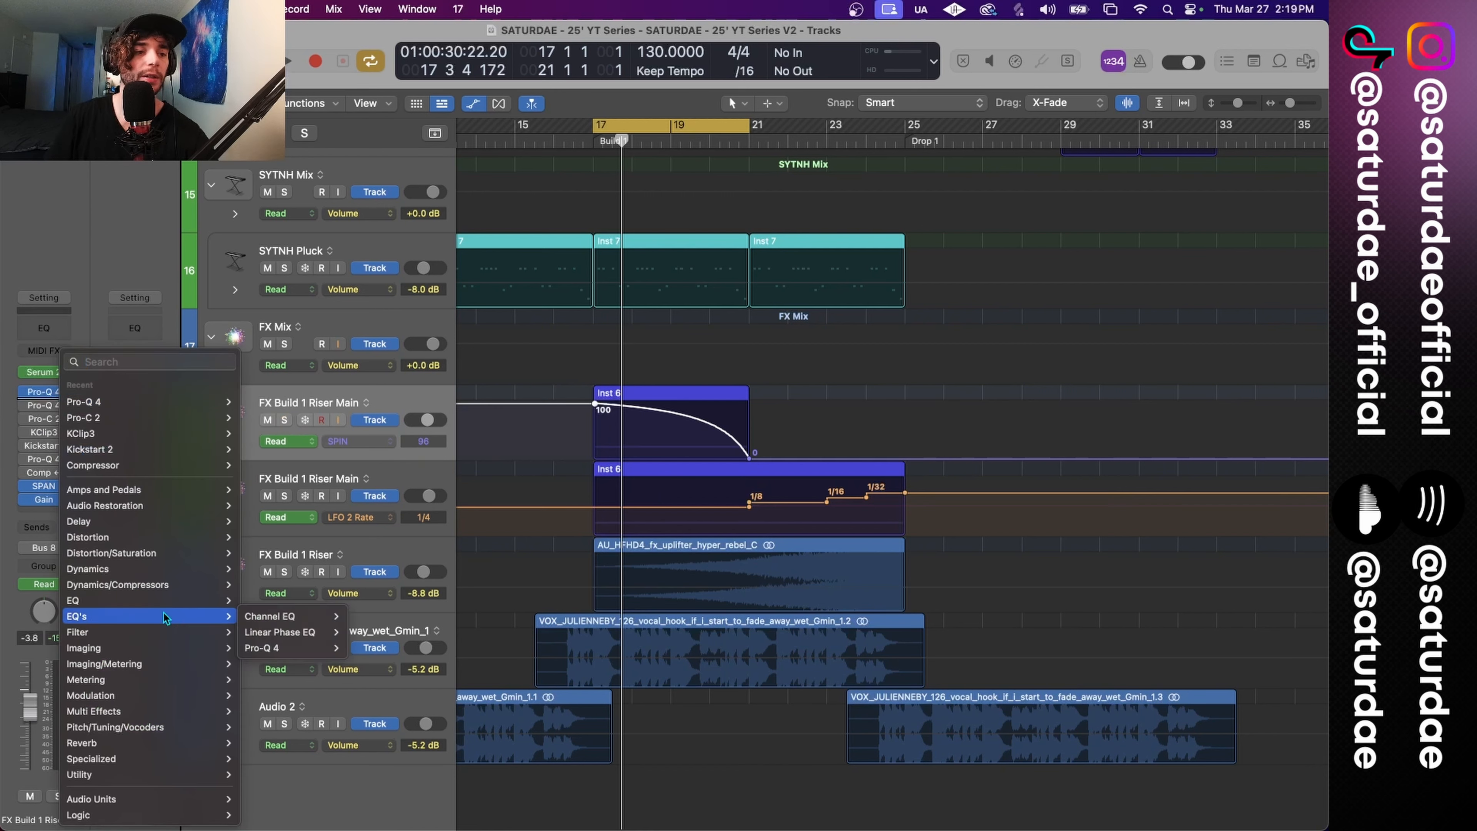
{"action": "mouse_move", "coordinate": [148, 701]}
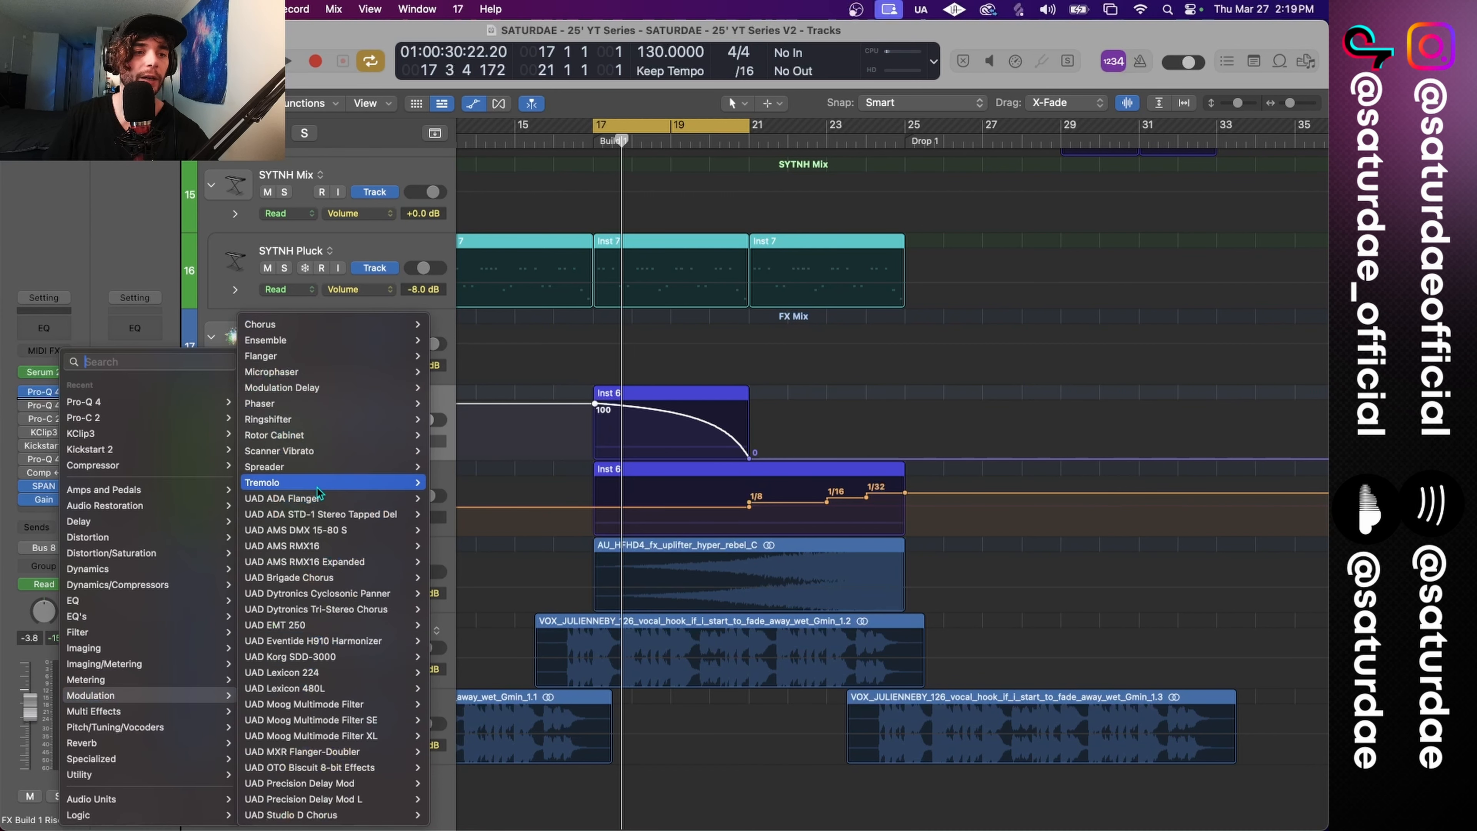
{"action": "mouse_move", "coordinate": [407, 483]}
{"action": "left_click", "coordinate": [454, 490]}
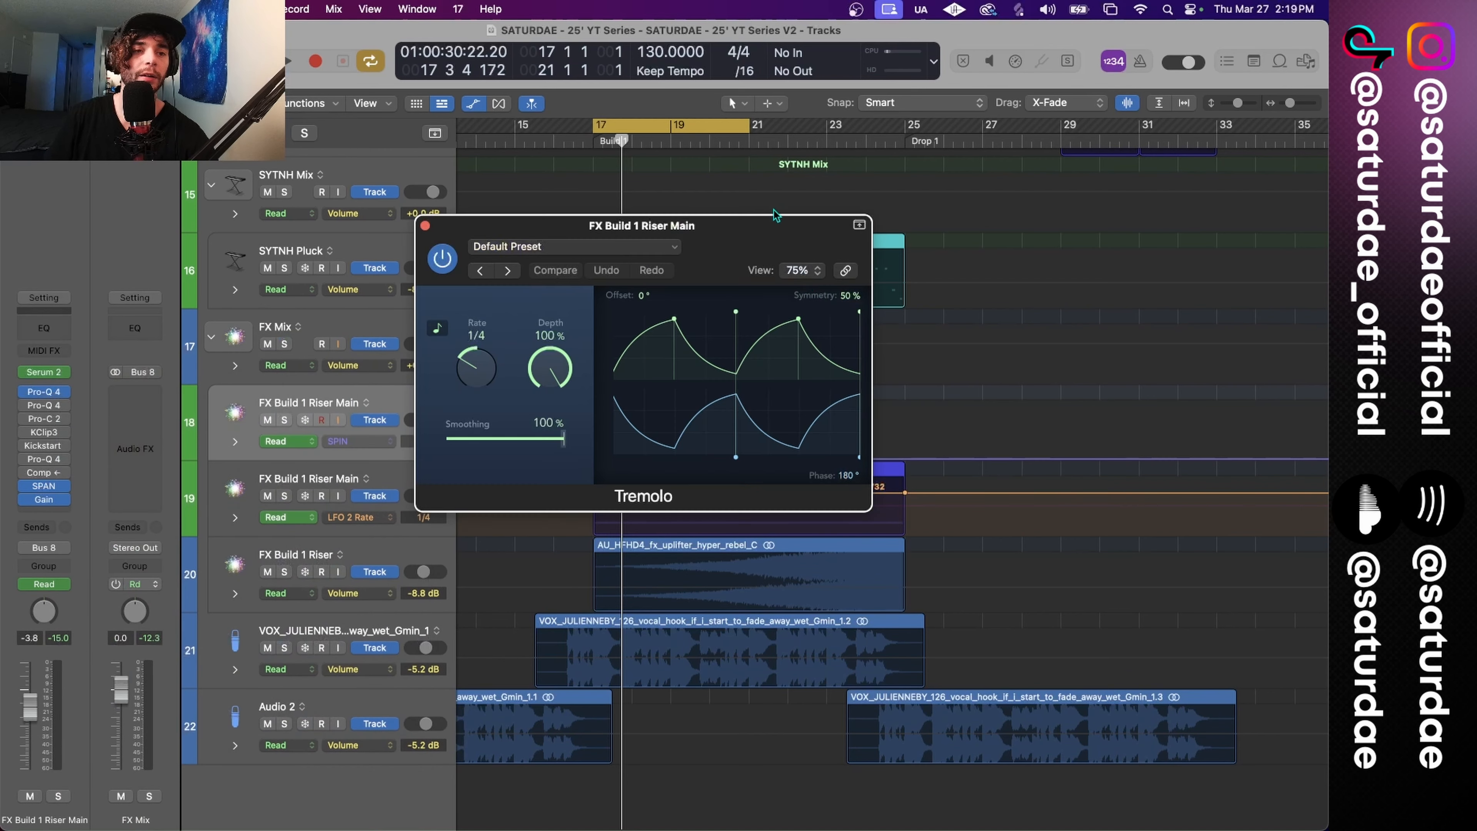
Step: Set the Tremolo to a 1/4 rate, 45% depth and 81% smoothing, and play the build to audition it
{"action": "left_click_drag", "start_coordinate": [734, 242], "coordinate": [708, 219]}
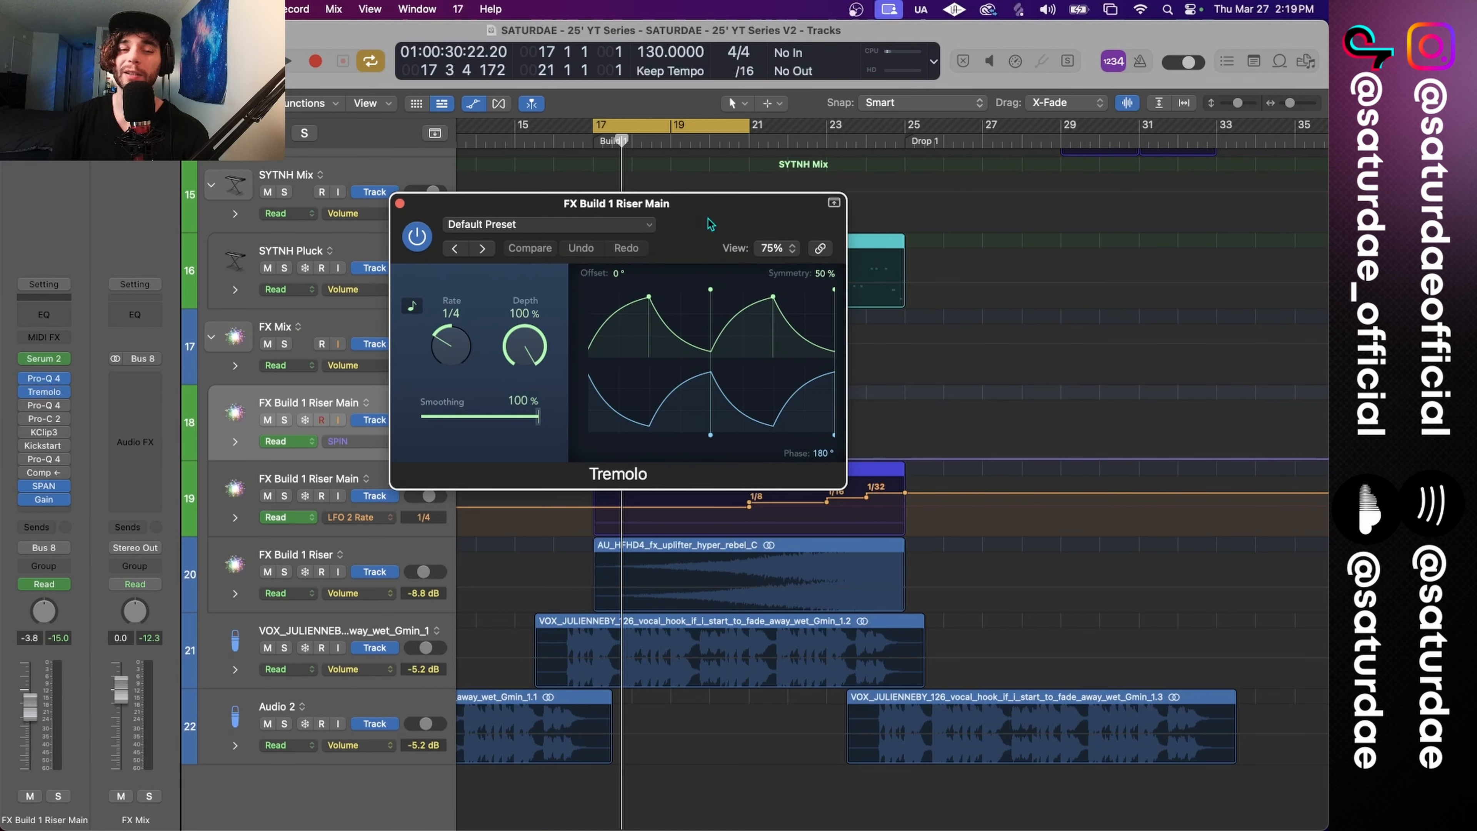
{"action": "left_click_drag", "start_coordinate": [459, 350], "coordinate": [455, 342]}
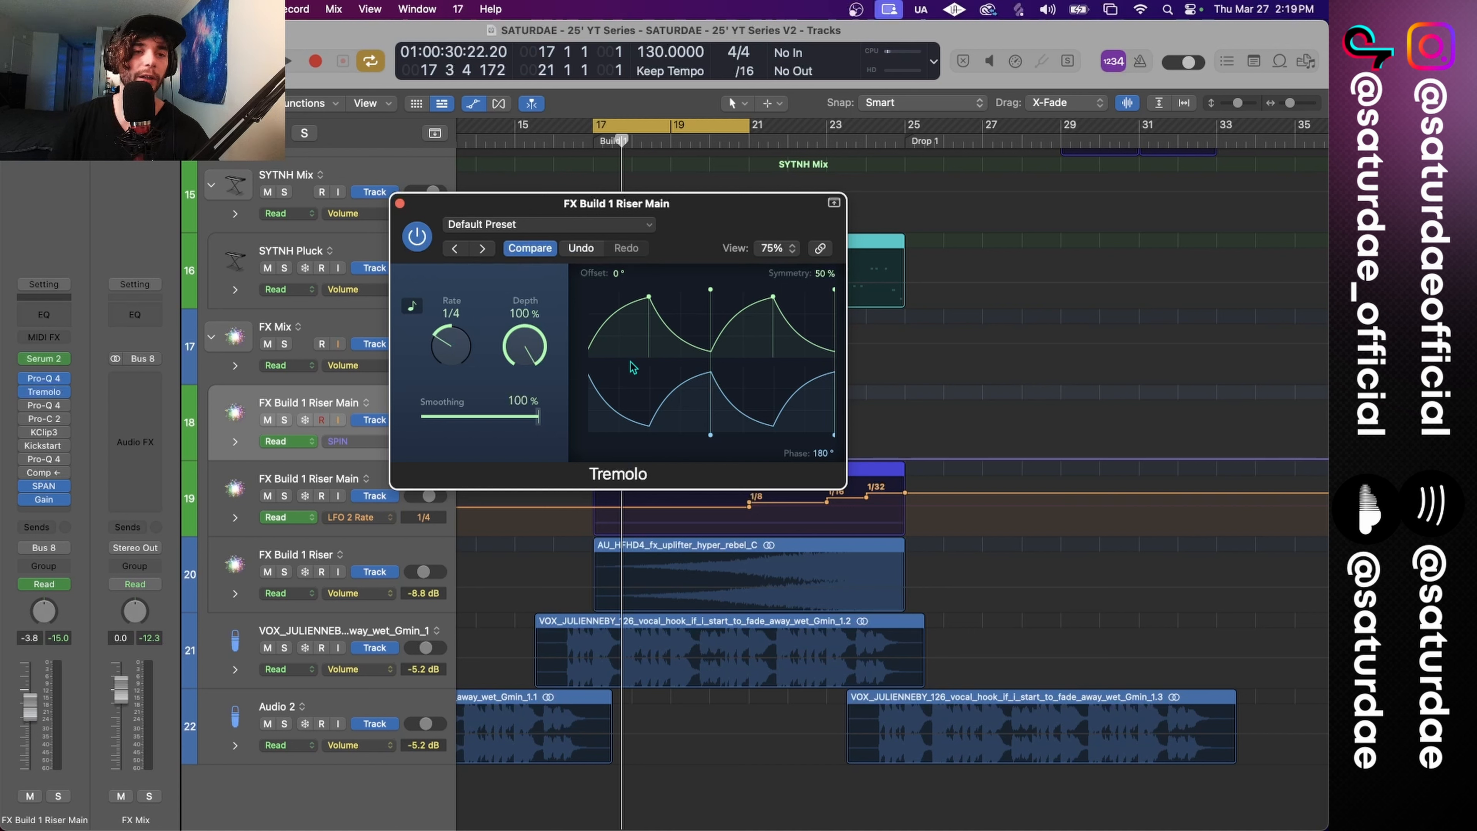
{"action": "left_click_drag", "start_coordinate": [517, 356], "coordinate": [529, 484]}
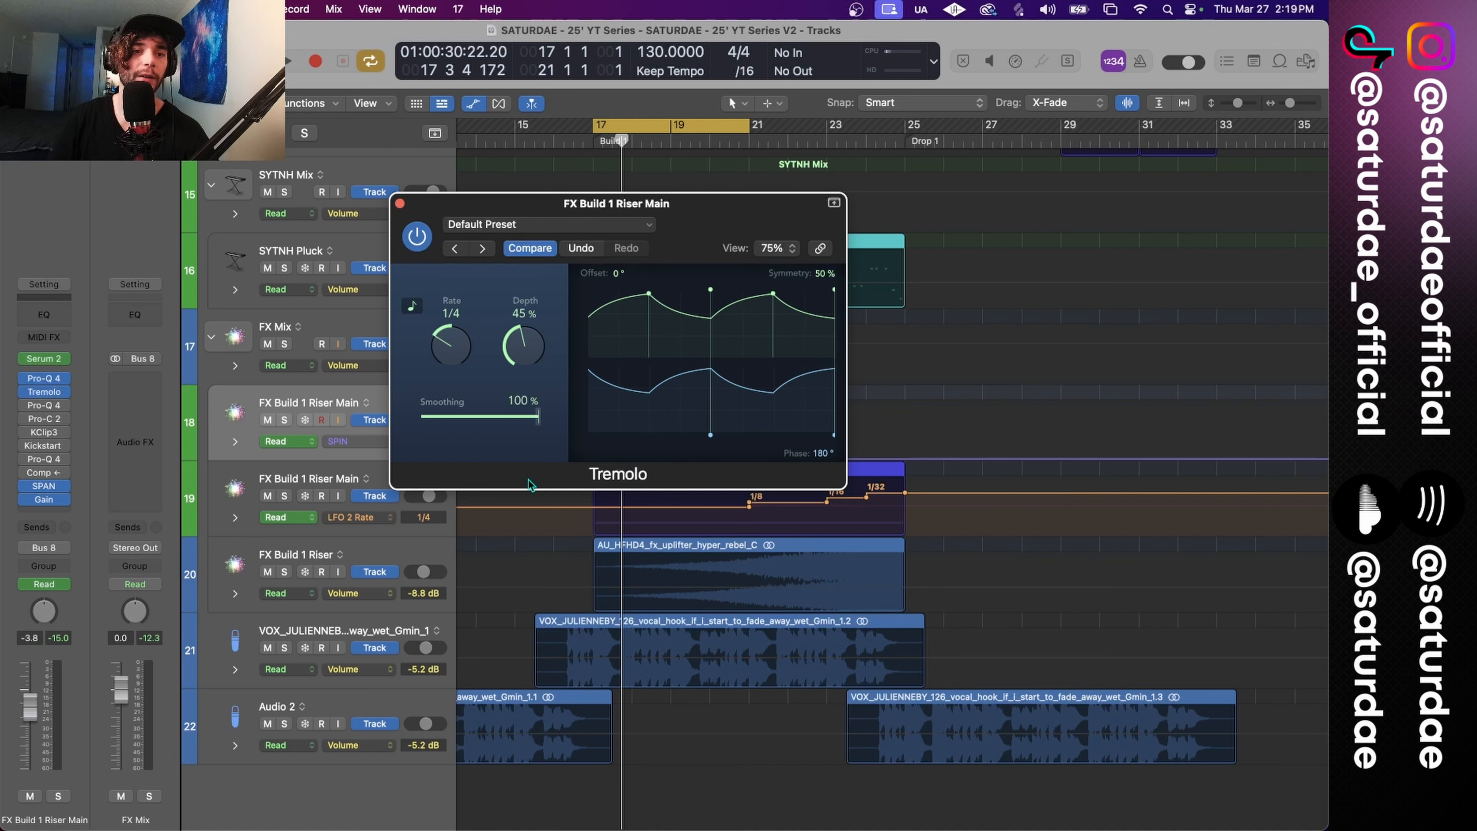
{"action": "left_click_drag", "start_coordinate": [535, 424], "coordinate": [517, 427]}
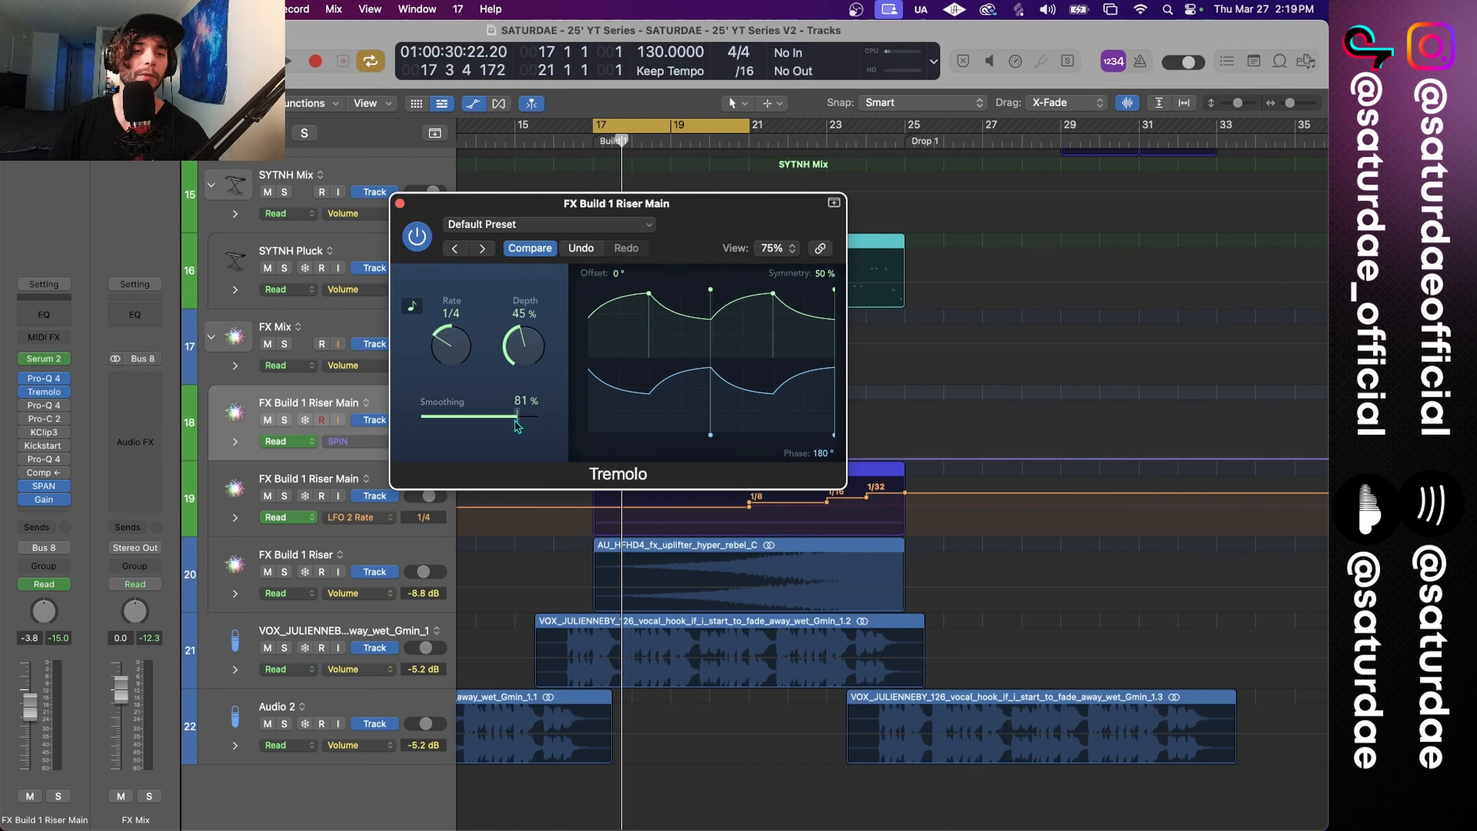
{"action": "left_click", "coordinate": [401, 204]}
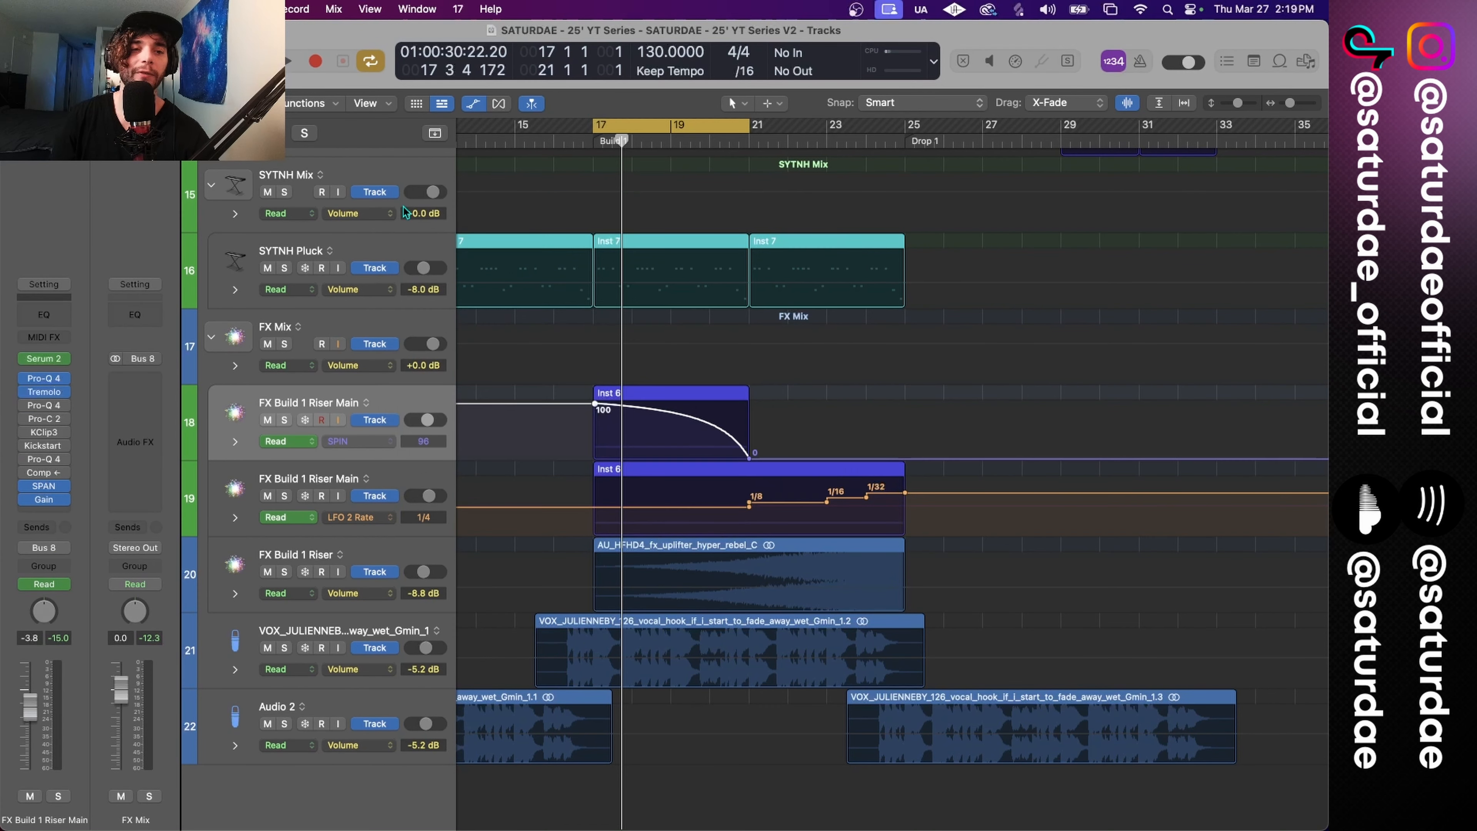
{"action": "key", "text": "space"}
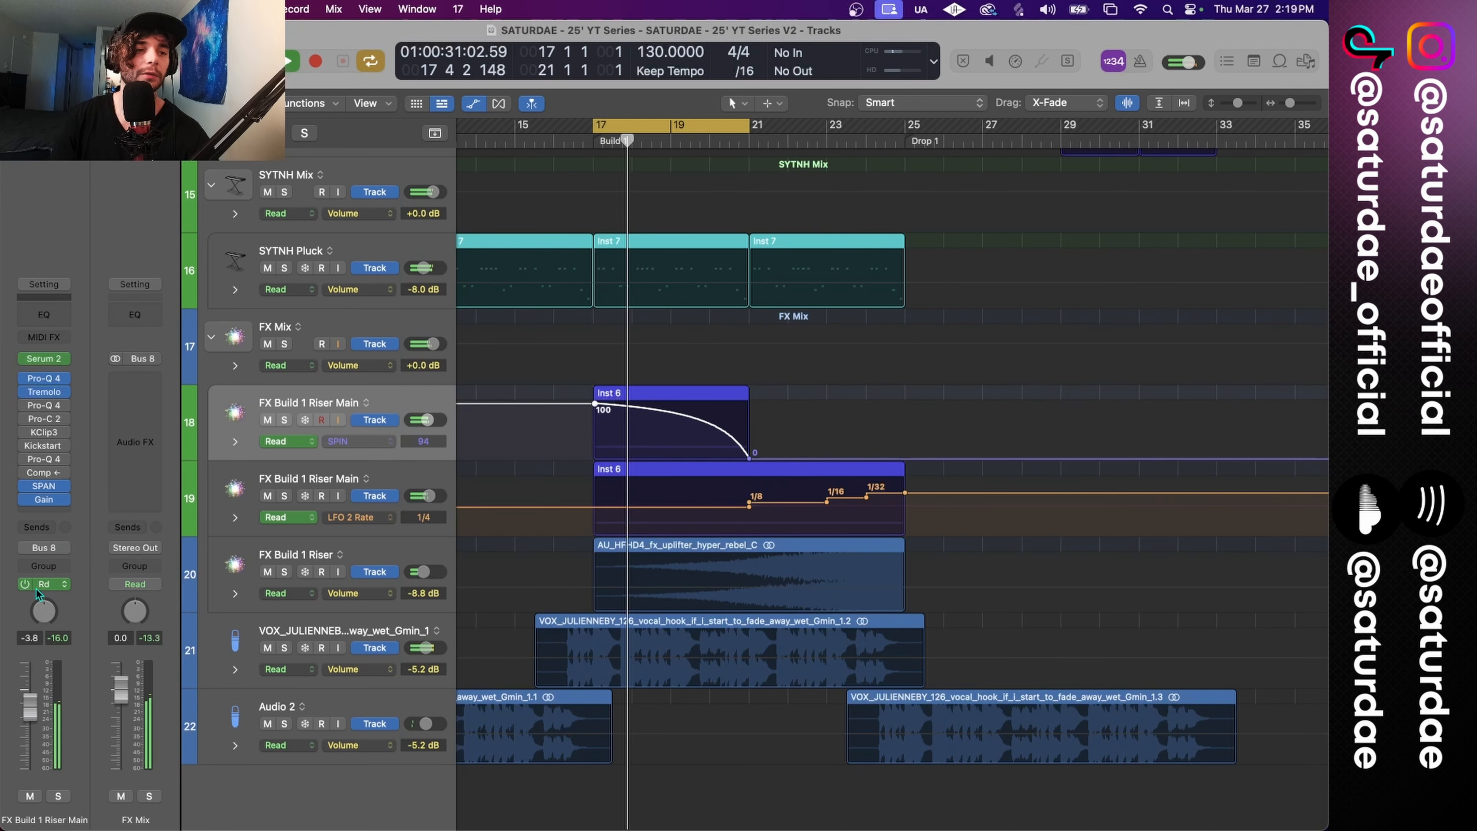
Step: Check the riser track's spectrum in SPAN, lower its volume to -4.6 dB and take it out of solo
{"action": "left_click", "coordinate": [44, 486]}
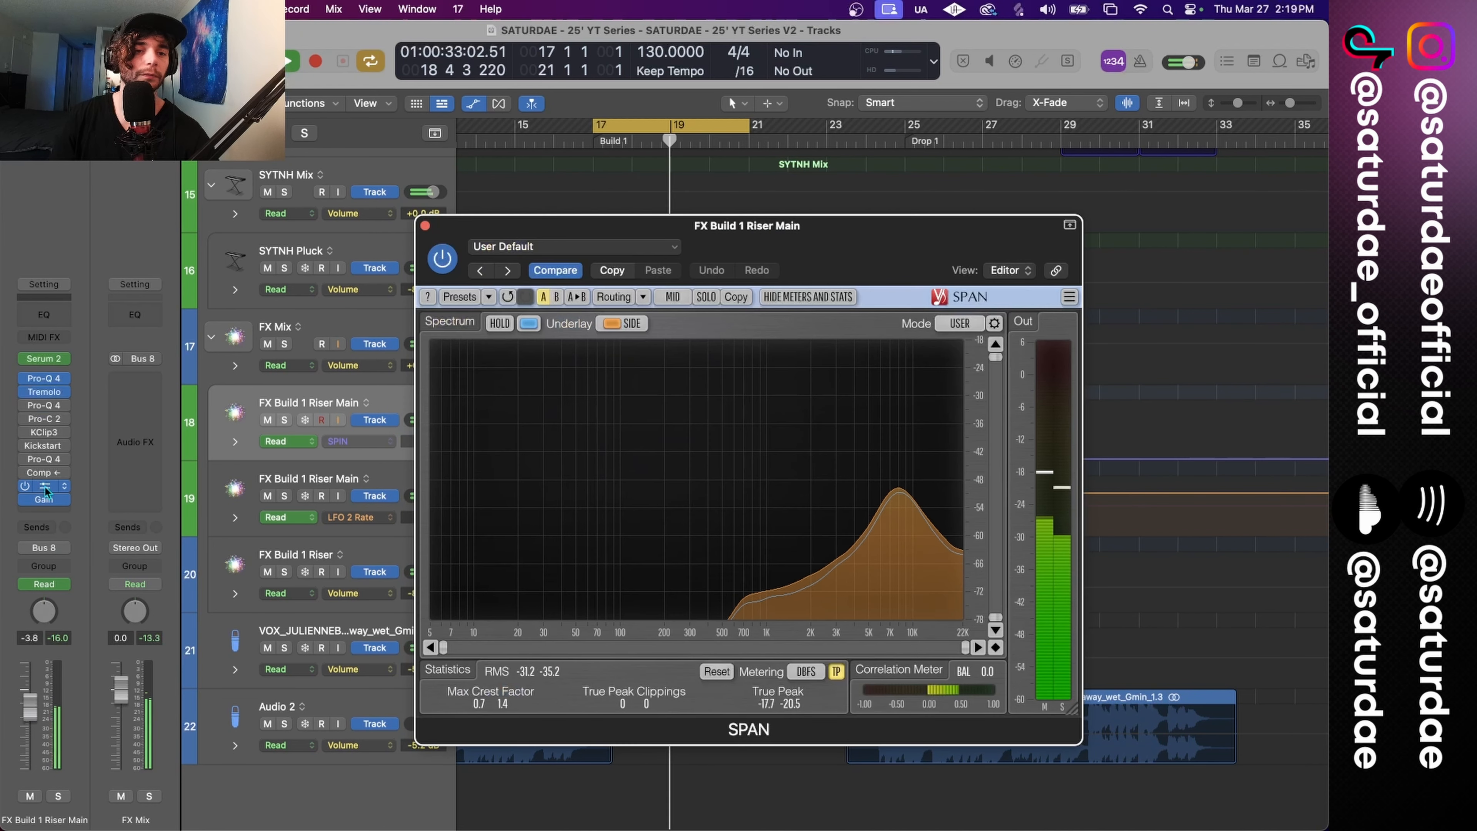
{"action": "left_click", "coordinate": [43, 486]}
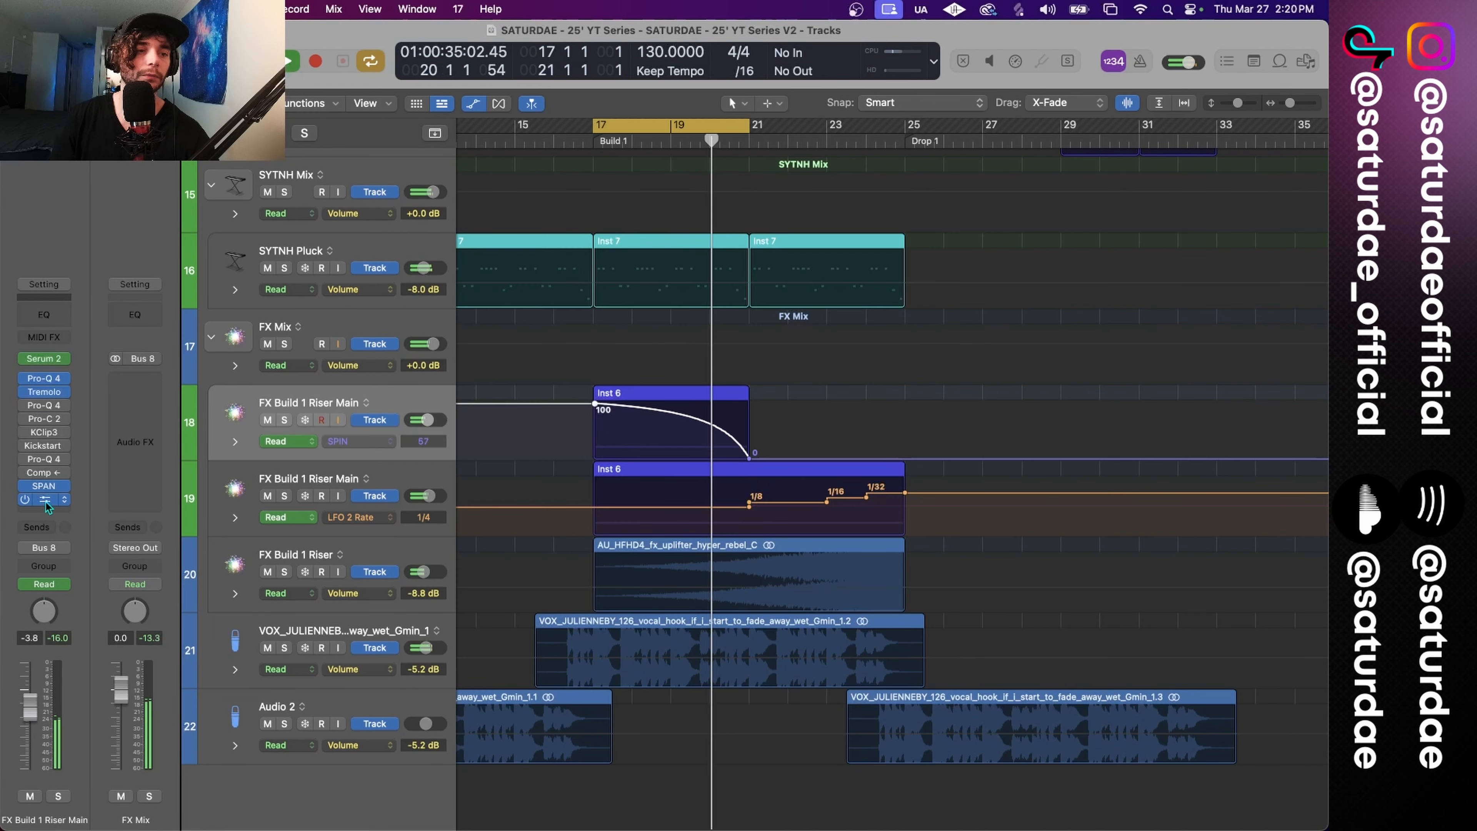
{"action": "left_click", "coordinate": [45, 499]}
{"action": "left_click", "coordinate": [284, 420]}
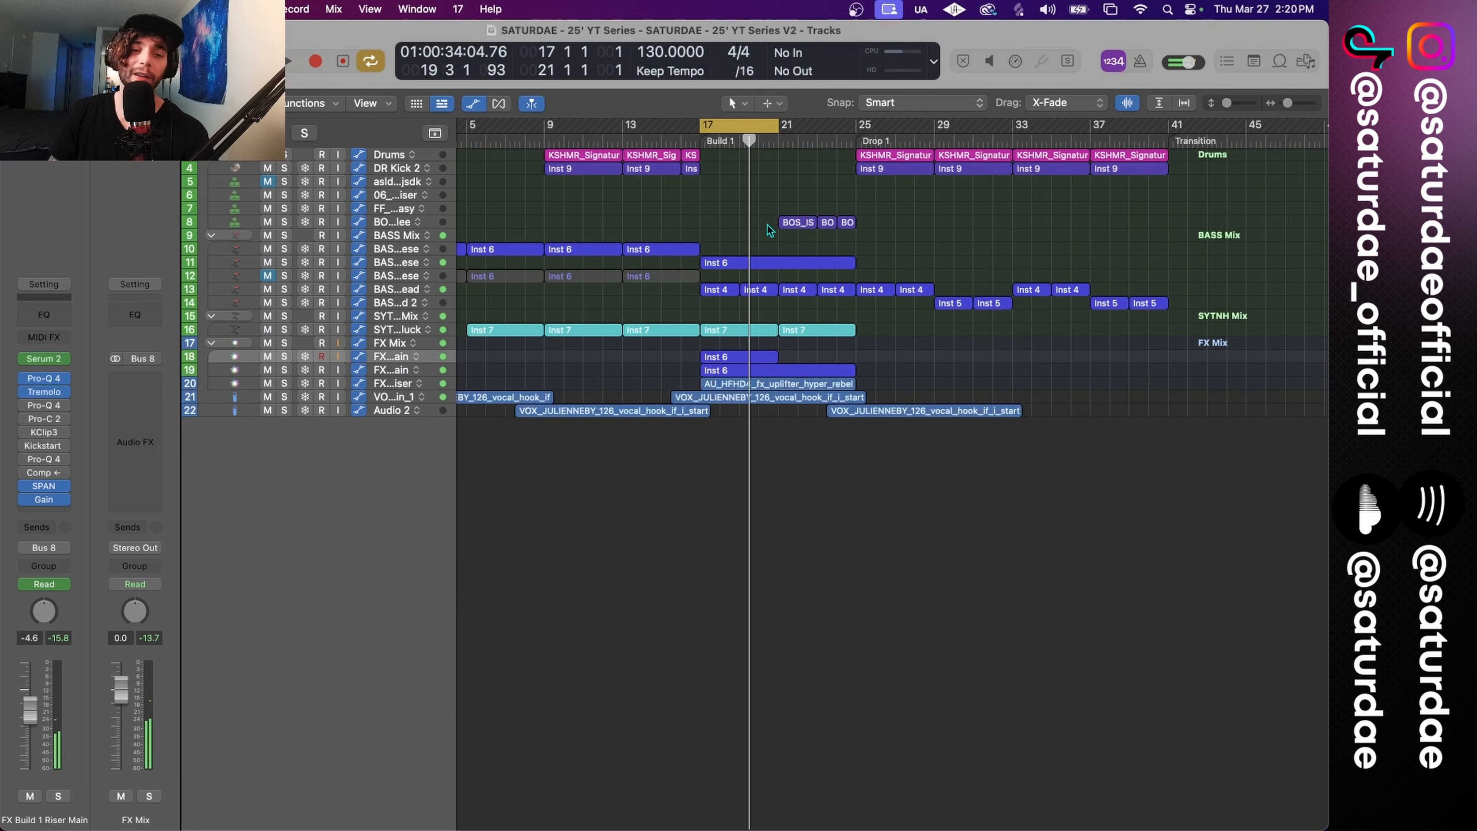
Step: Convert the DR Kick 2 pattern region at bar 25 to a MIDI region and trim it to a single one-beat kick
{"action": "scroll", "coordinate": [741, 250], "scroll_direction": "up", "scroll_amount": 5}
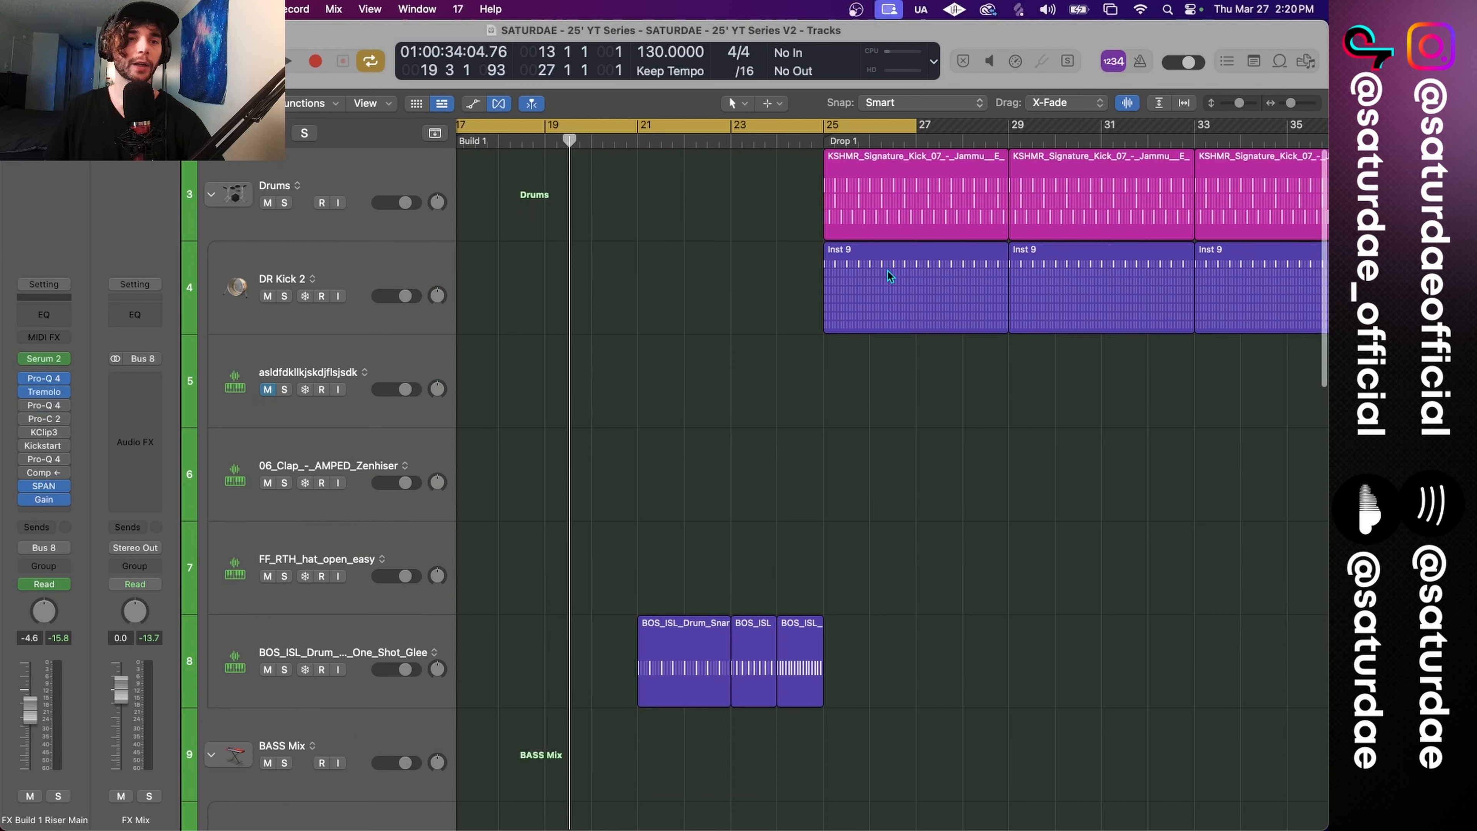
{"action": "left_click", "coordinate": [862, 284]}
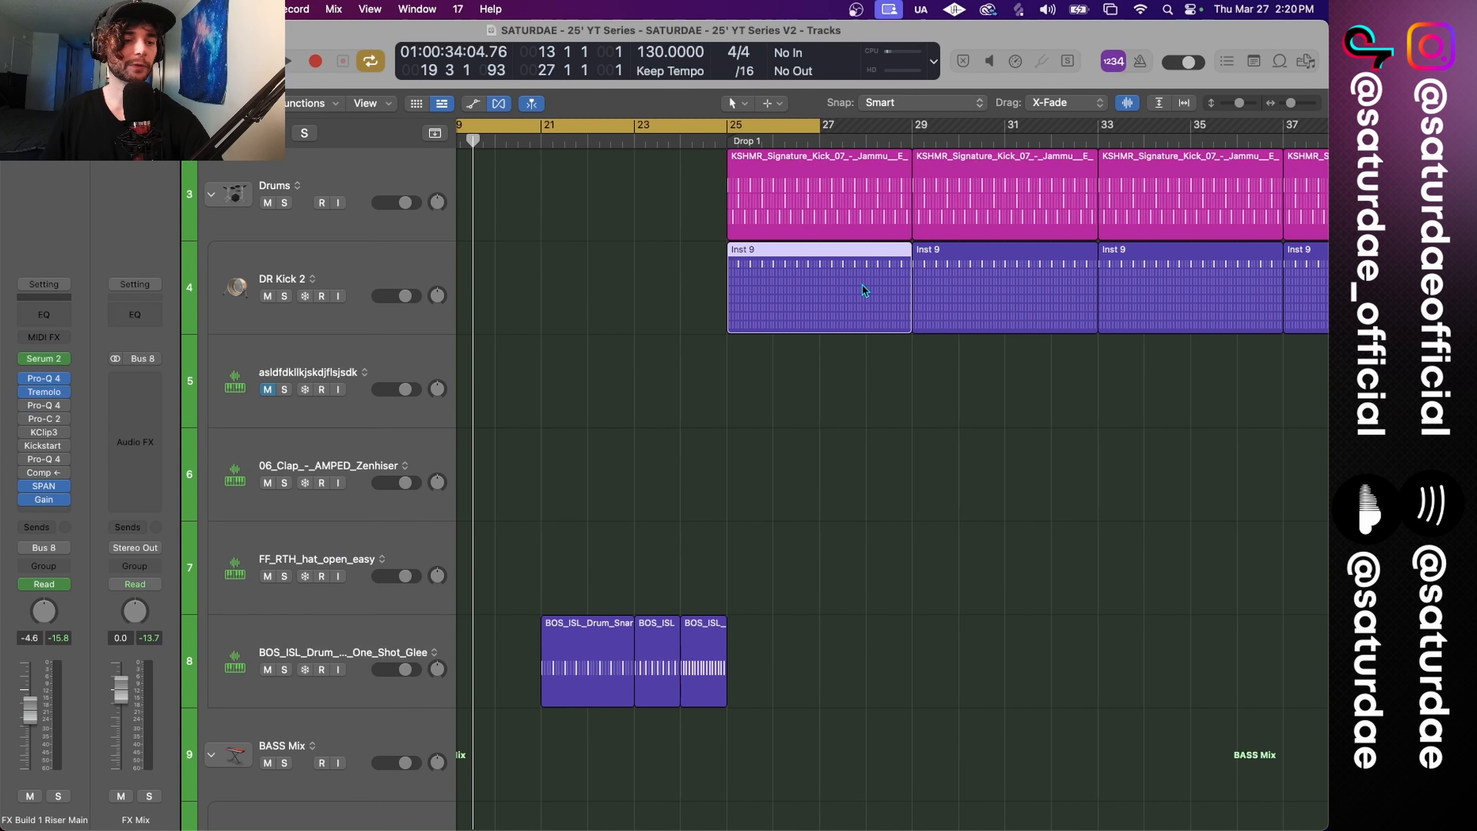
{"action": "right_click", "coordinate": [835, 281]}
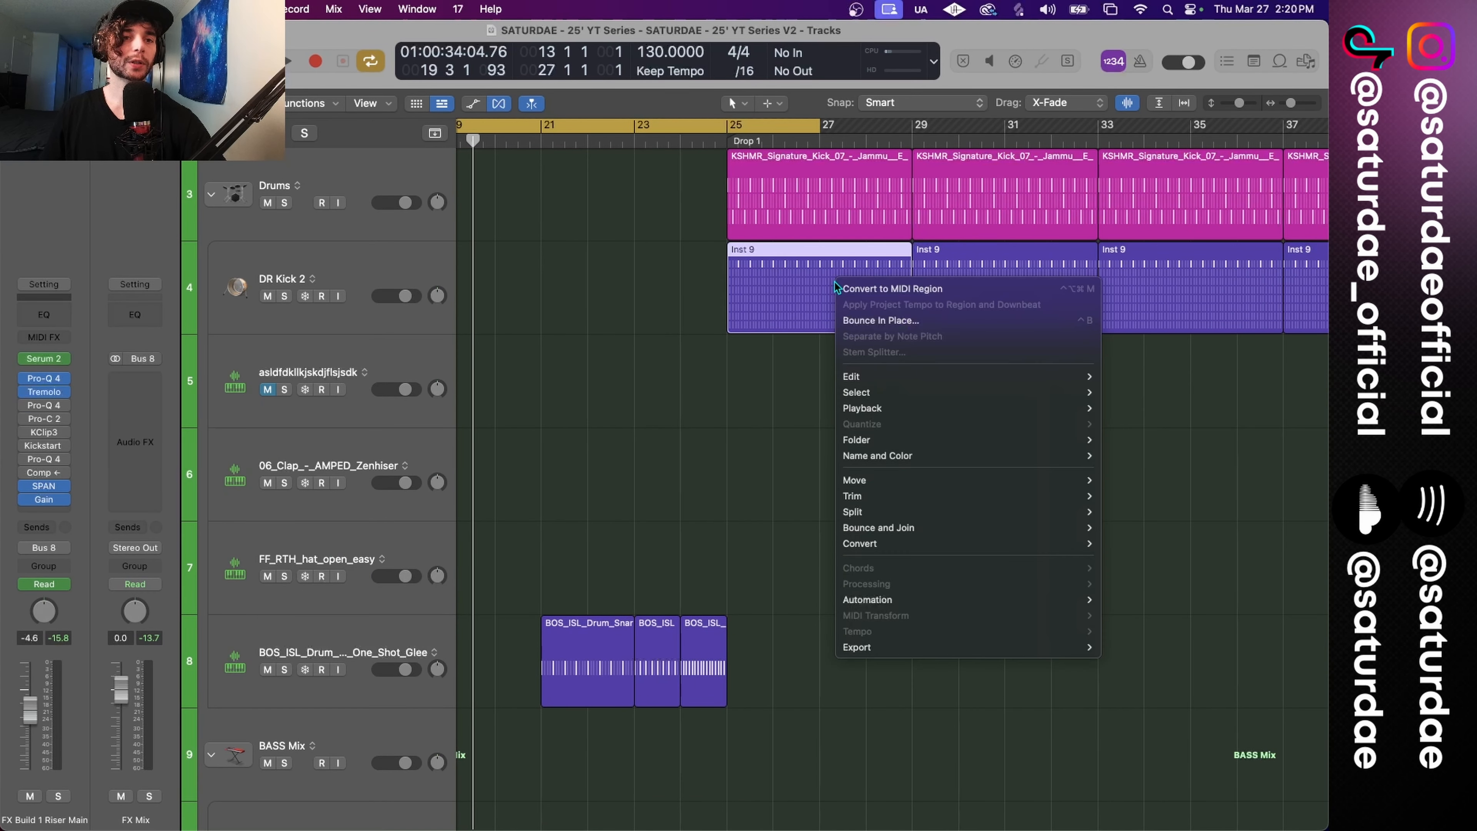
{"action": "left_click", "coordinate": [870, 291]}
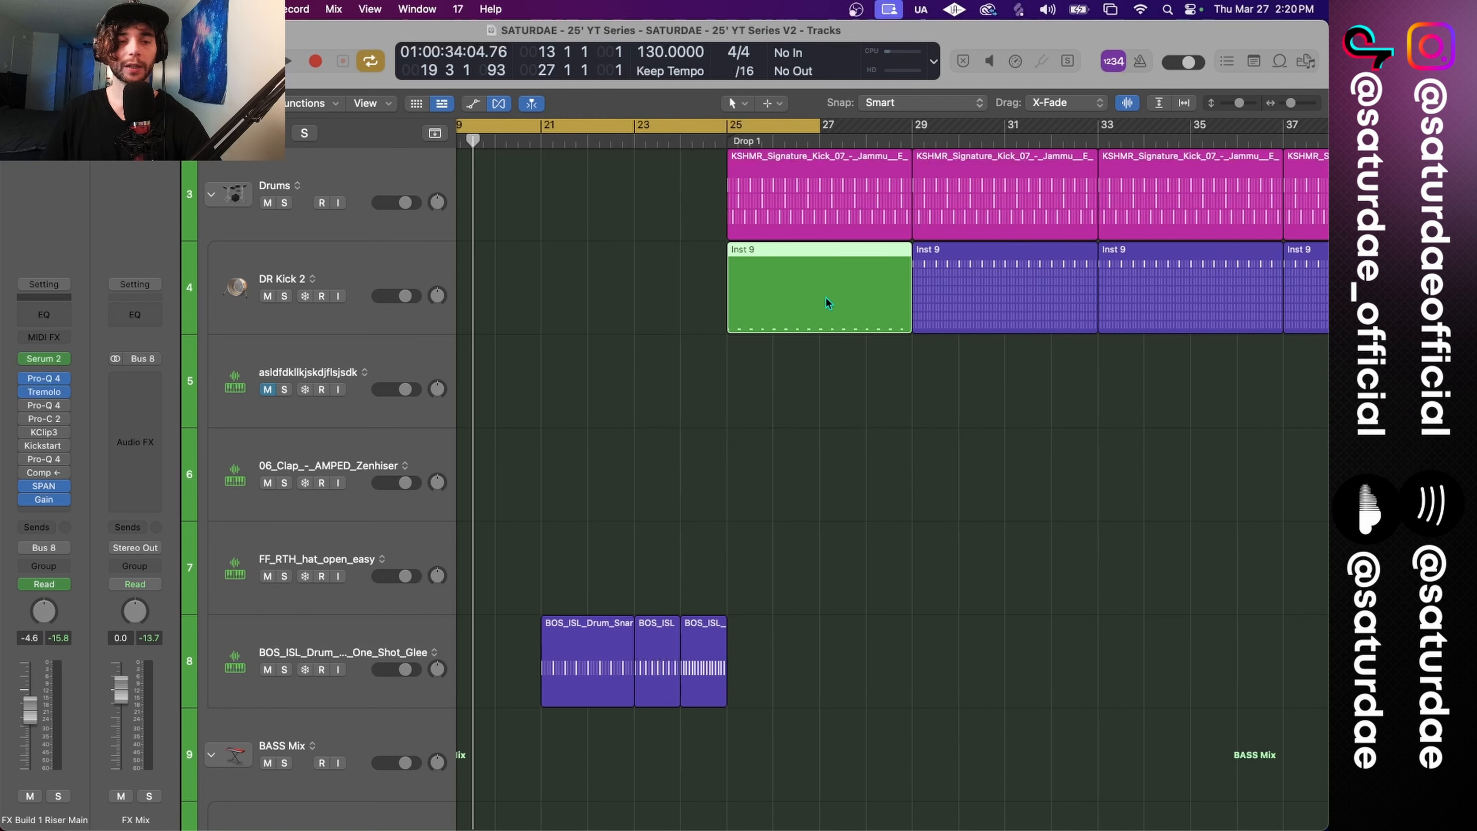
{"action": "left_click_drag", "start_coordinate": [899, 327], "coordinate": [732, 343]}
{"action": "scroll", "coordinate": [755, 338], "scroll_direction": "up", "scroll_amount": 10}
{"action": "scroll", "coordinate": [751, 340], "scroll_direction": "left", "scroll_amount": 4}
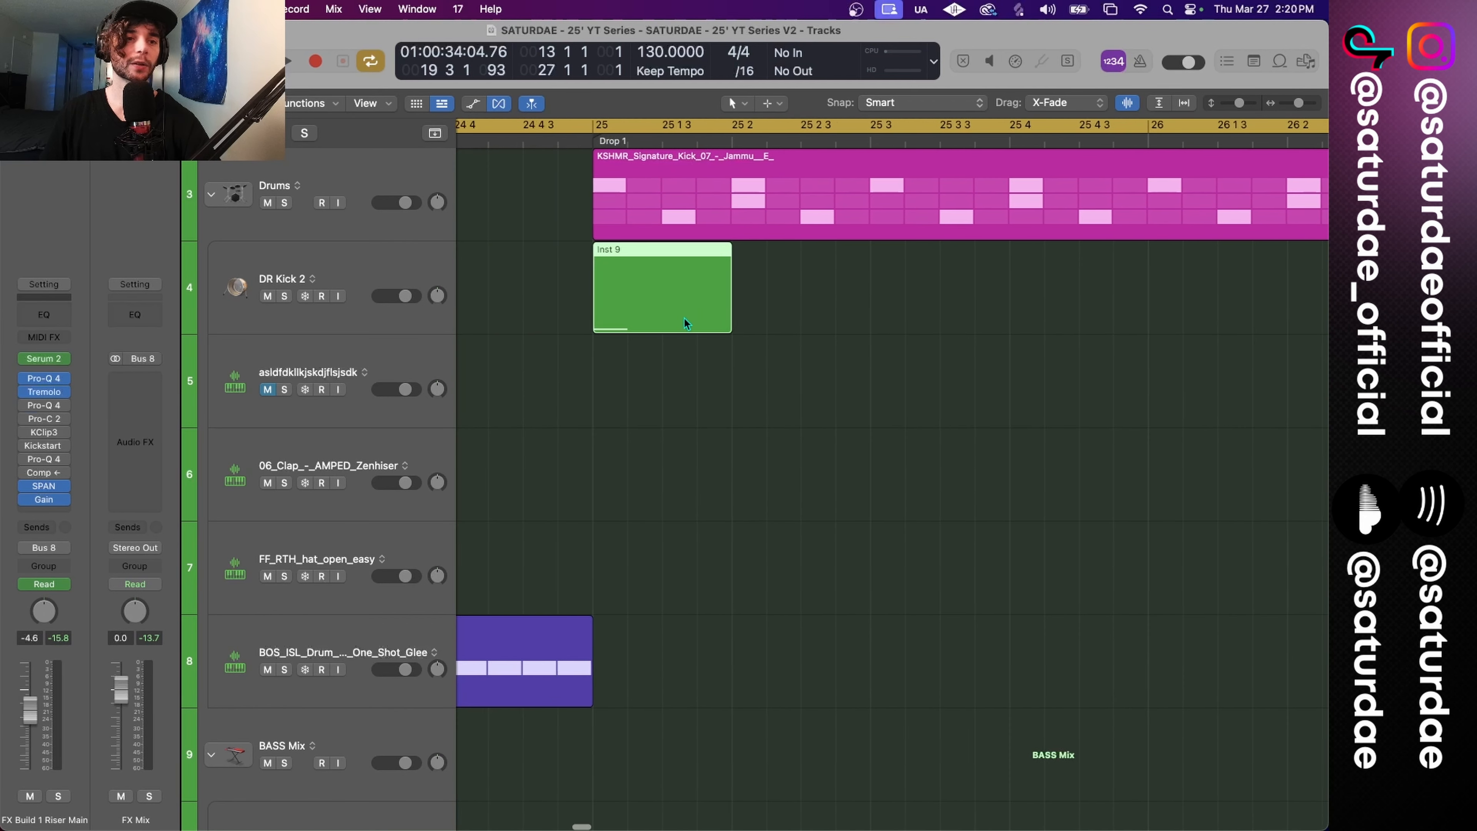
Step: Bounce the trimmed kick in place to a new track, leaving the source, and copy the following kick pattern region back to bar 25
{"action": "left_click", "coordinate": [713, 302]}
{"action": "key", "text": "ctrl+b"}
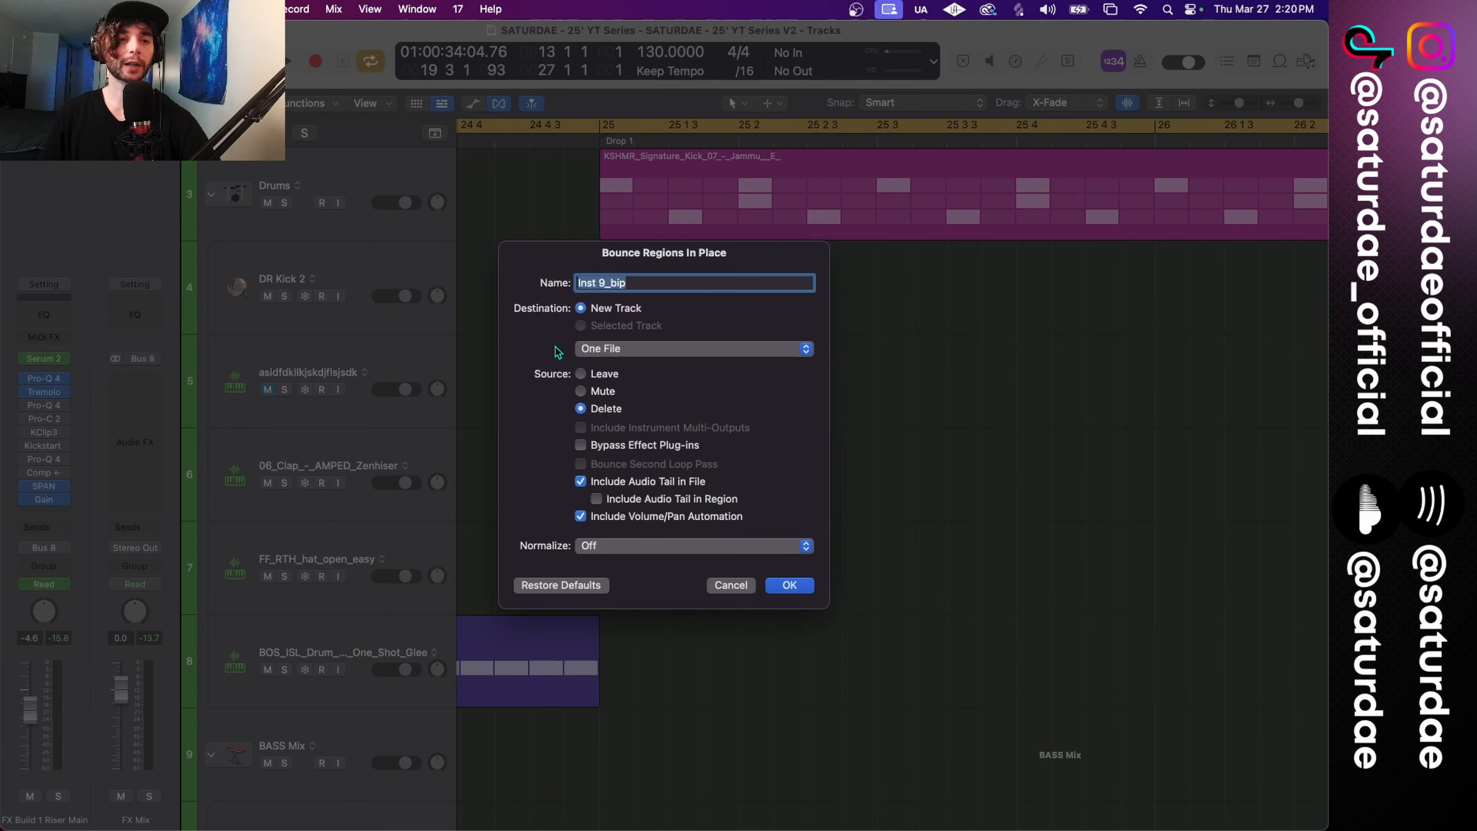
{"action": "left_click", "coordinate": [768, 584]}
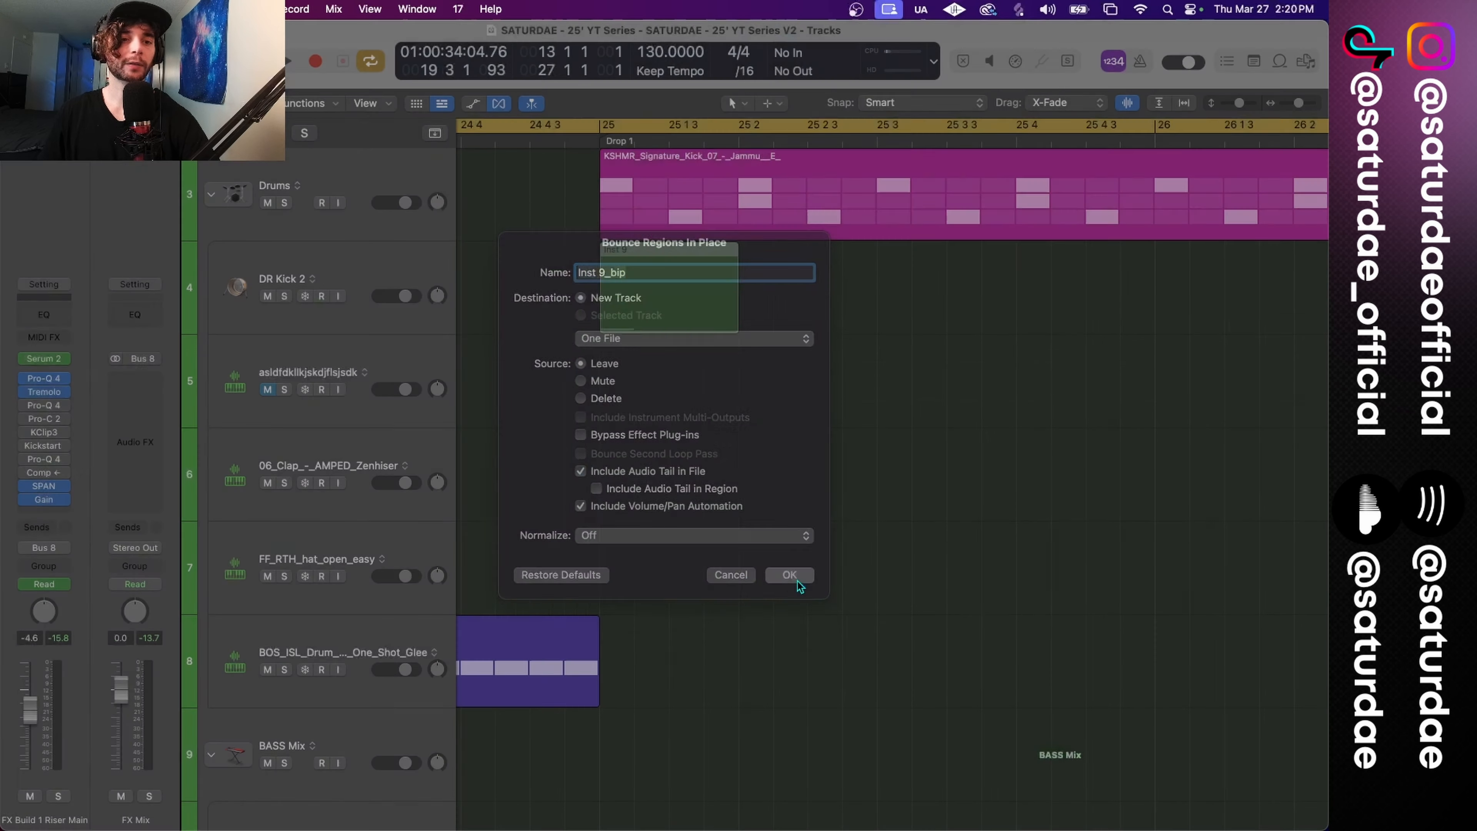
{"action": "left_click_drag", "start_coordinate": [1197, 280], "coordinate": [653, 303]}
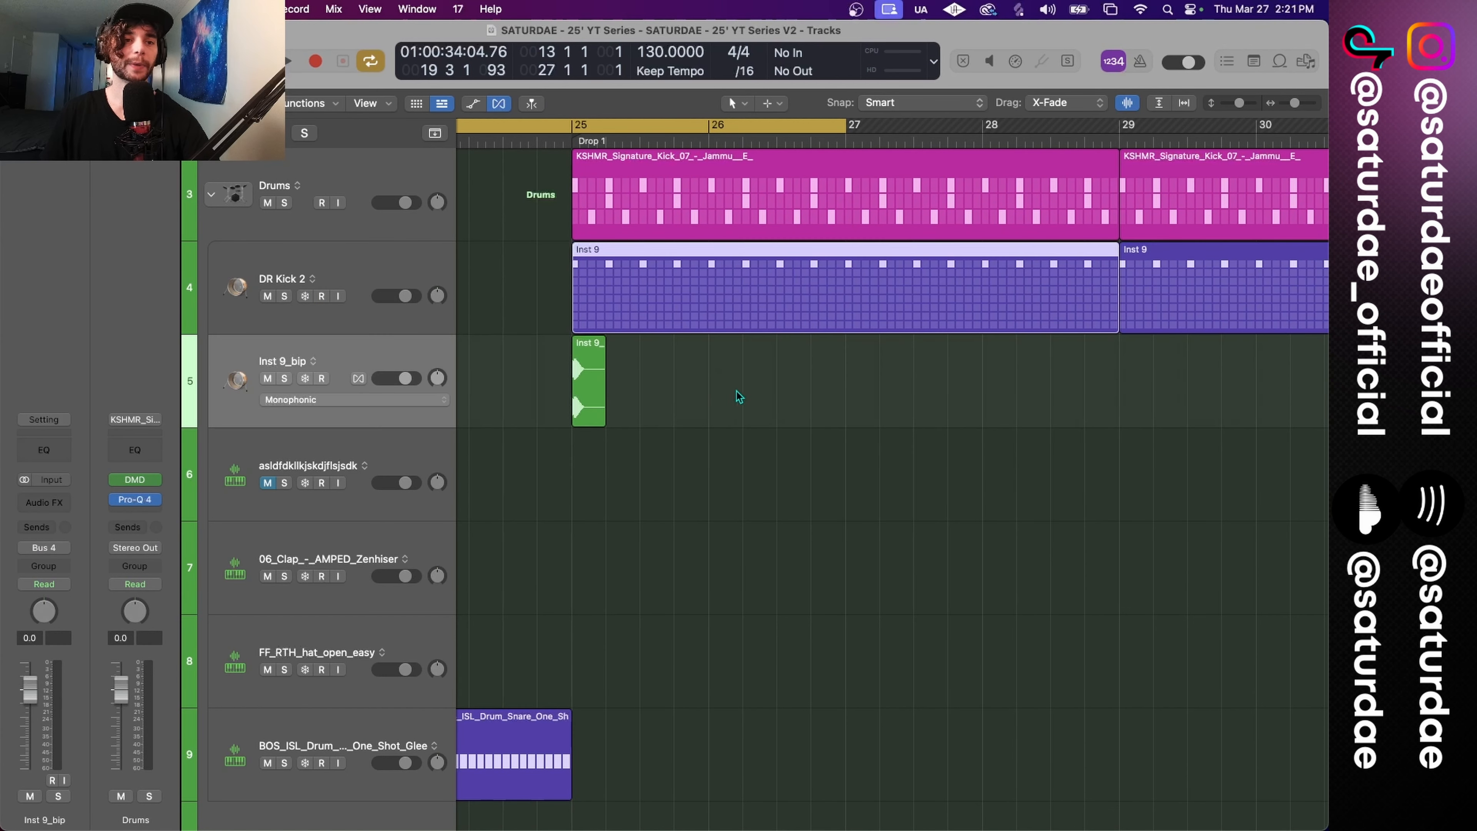
Step: Move the bounced kick region one beat earlier to 24.4, ending at the drop, and loop the passage from there to 25.2.3
{"action": "scroll", "coordinate": [626, 384], "scroll_direction": "left", "scroll_amount": 3}
{"action": "left_click_drag", "start_coordinate": [673, 378], "coordinate": [641, 380]}
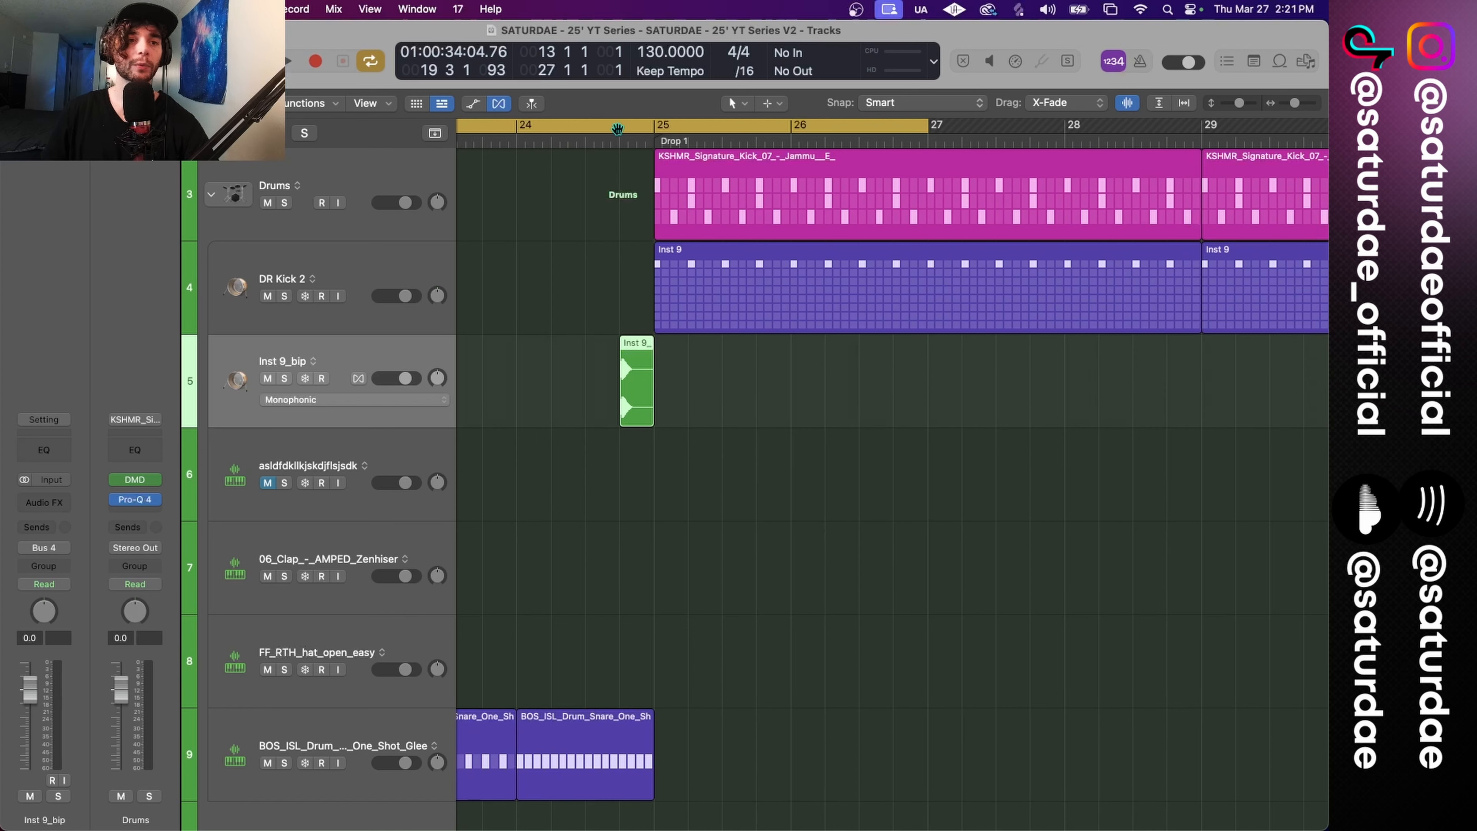
{"action": "left_click_drag", "start_coordinate": [617, 128], "coordinate": [705, 128]}
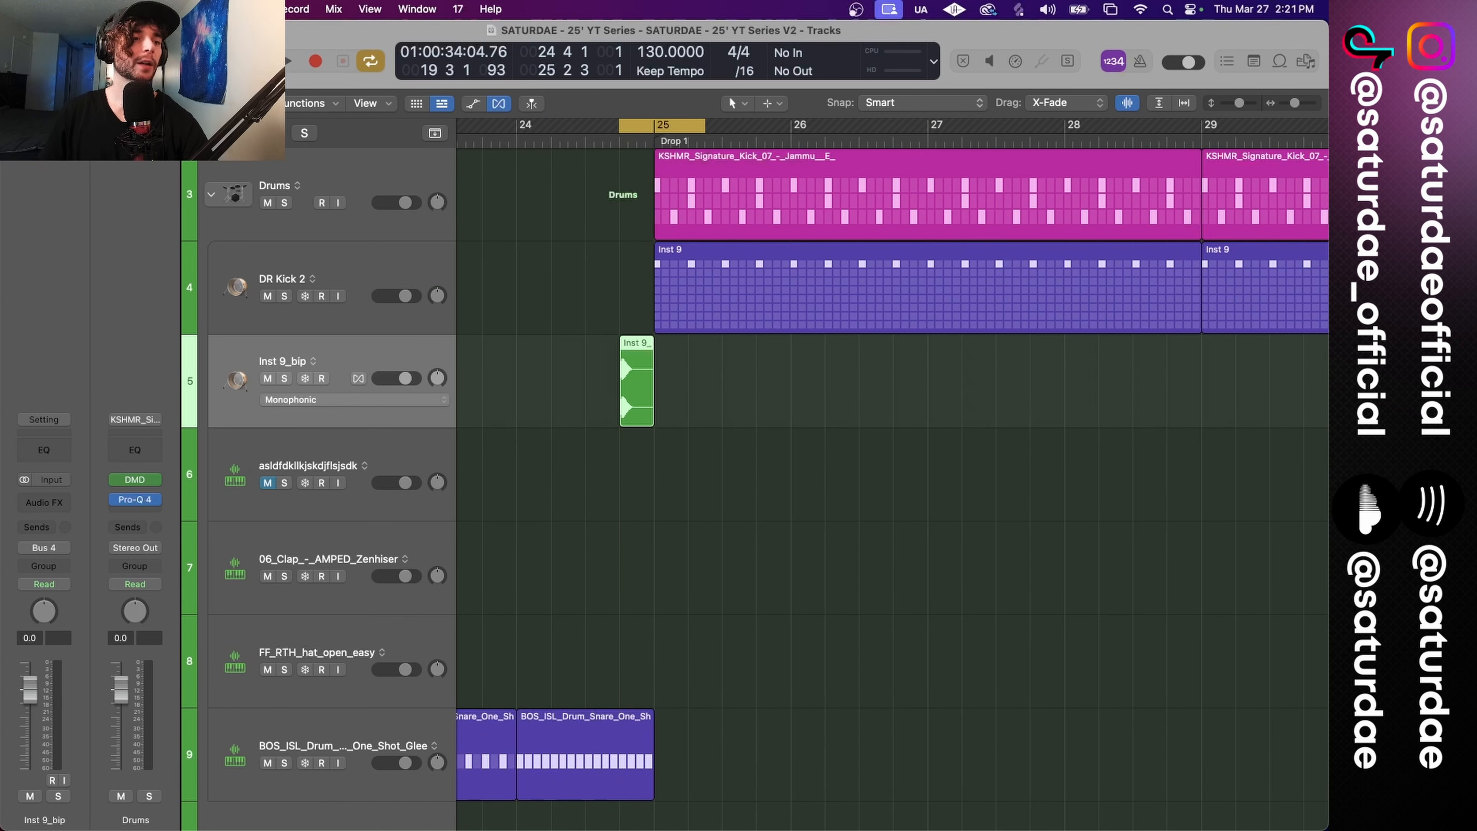
Step: Reverse the bounced kick region and change its fade-out to a Slow Down of 50
{"action": "left_click", "coordinate": [10, 103]}
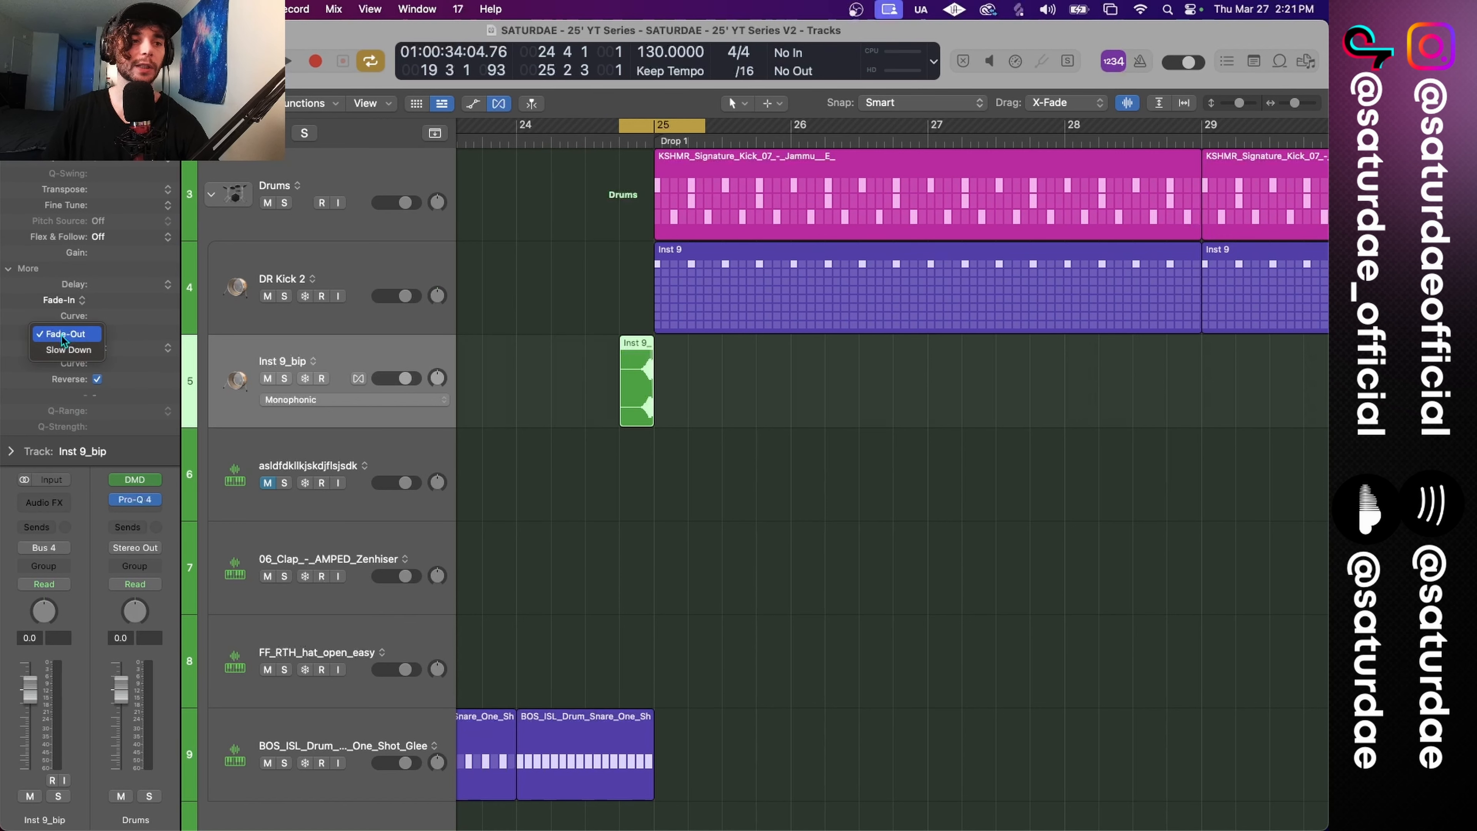
{"action": "scroll", "coordinate": [618, 169], "scroll_direction": "up", "scroll_amount": 5}
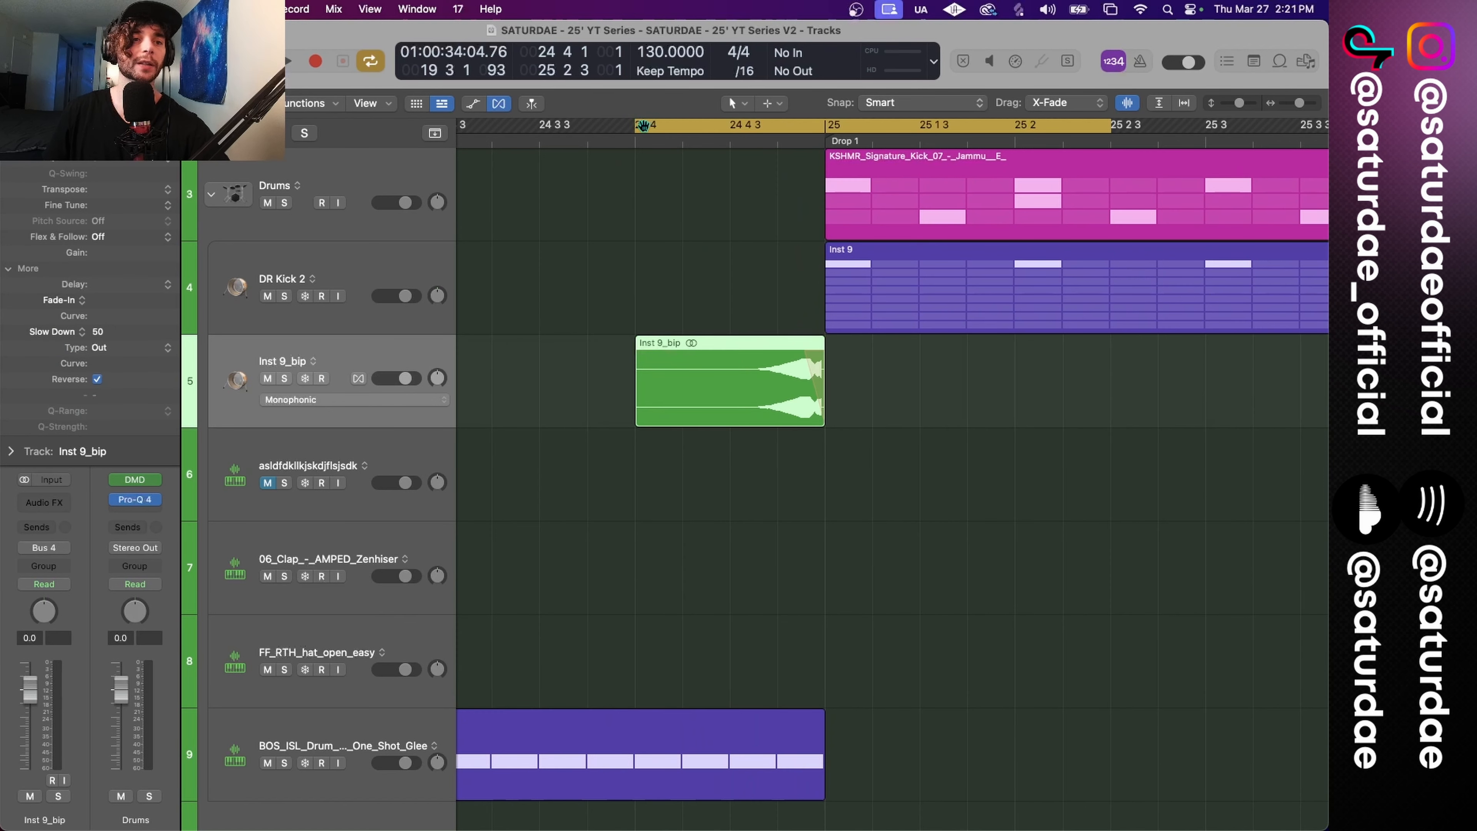
Step: Loop from 24.4 to just past bar 25 and audition the reversed kick in solo
{"action": "left_click_drag", "start_coordinate": [643, 125], "coordinate": [985, 150]}
{"action": "key", "text": "s"}
{"action": "key", "text": "space"}
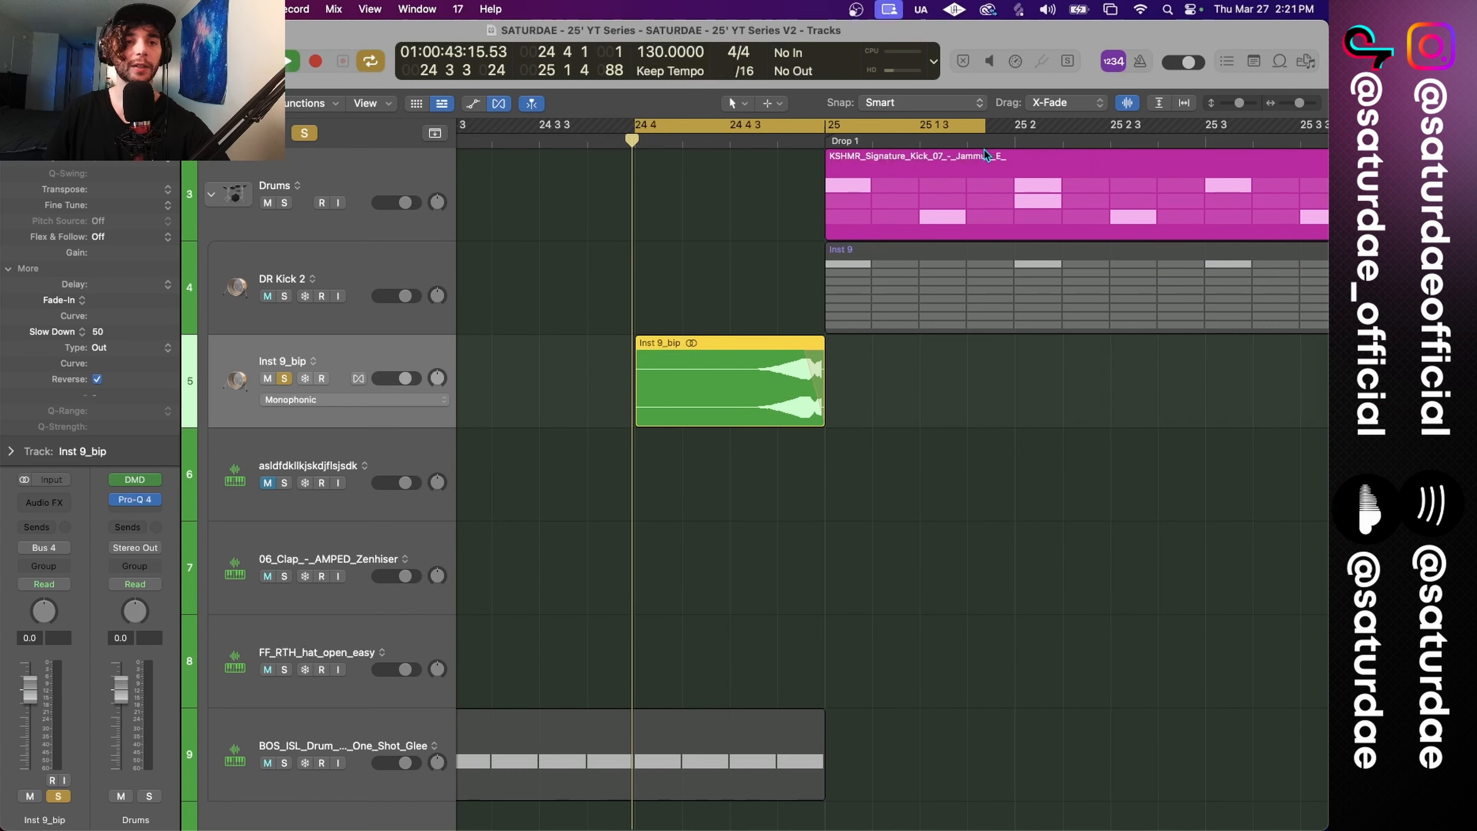
{"action": "key", "text": "space"}
{"action": "scroll", "coordinate": [902, 334], "scroll_direction": "down", "scroll_amount": 3}
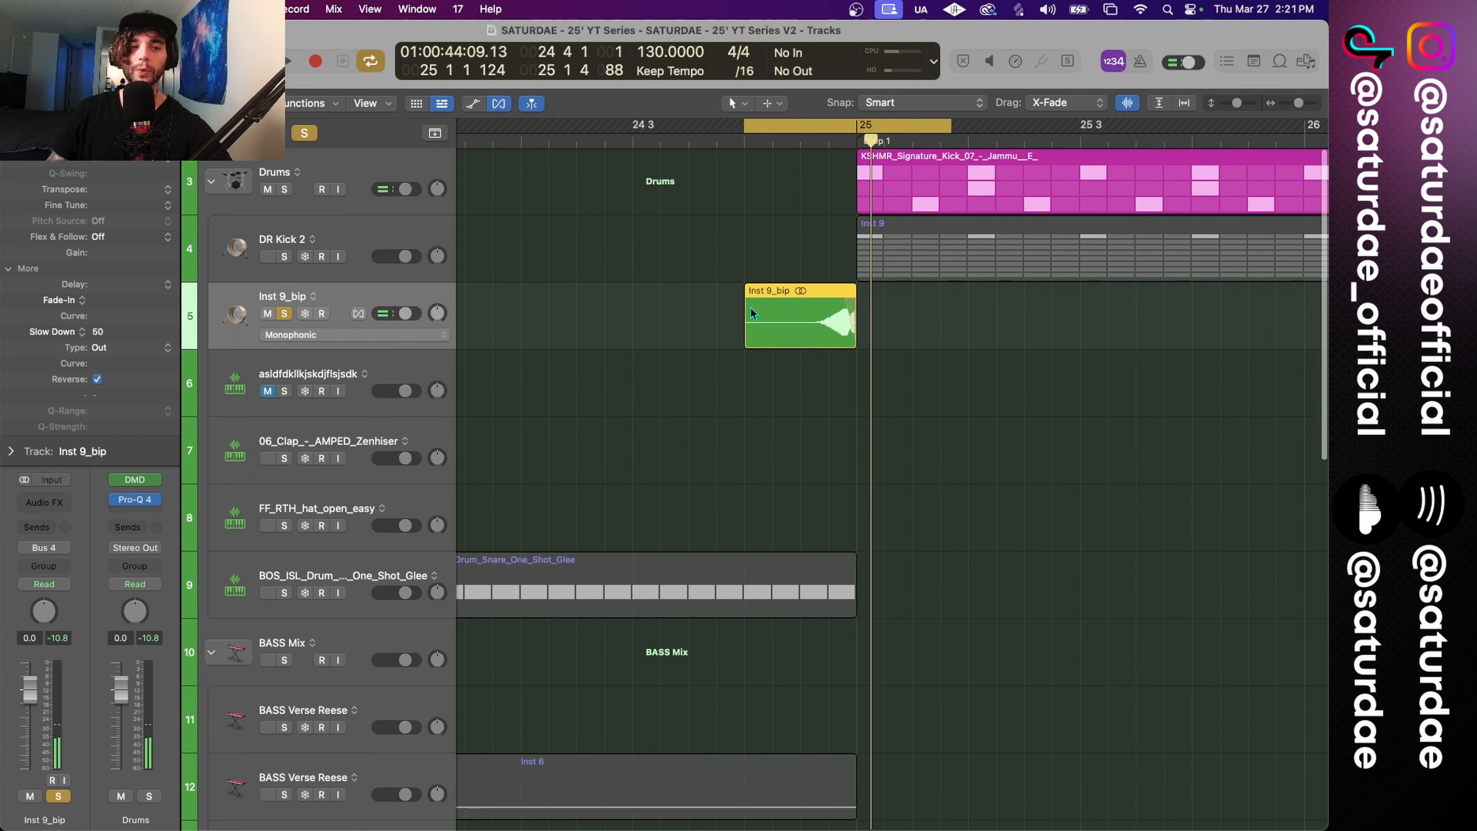
{"action": "key", "text": "s"}
Step: Loop bars 21 to 34 and play the build into the drop with all tracks to hear the reversed kick in context
{"action": "scroll", "coordinate": [794, 271], "scroll_direction": "down", "scroll_amount": 3}
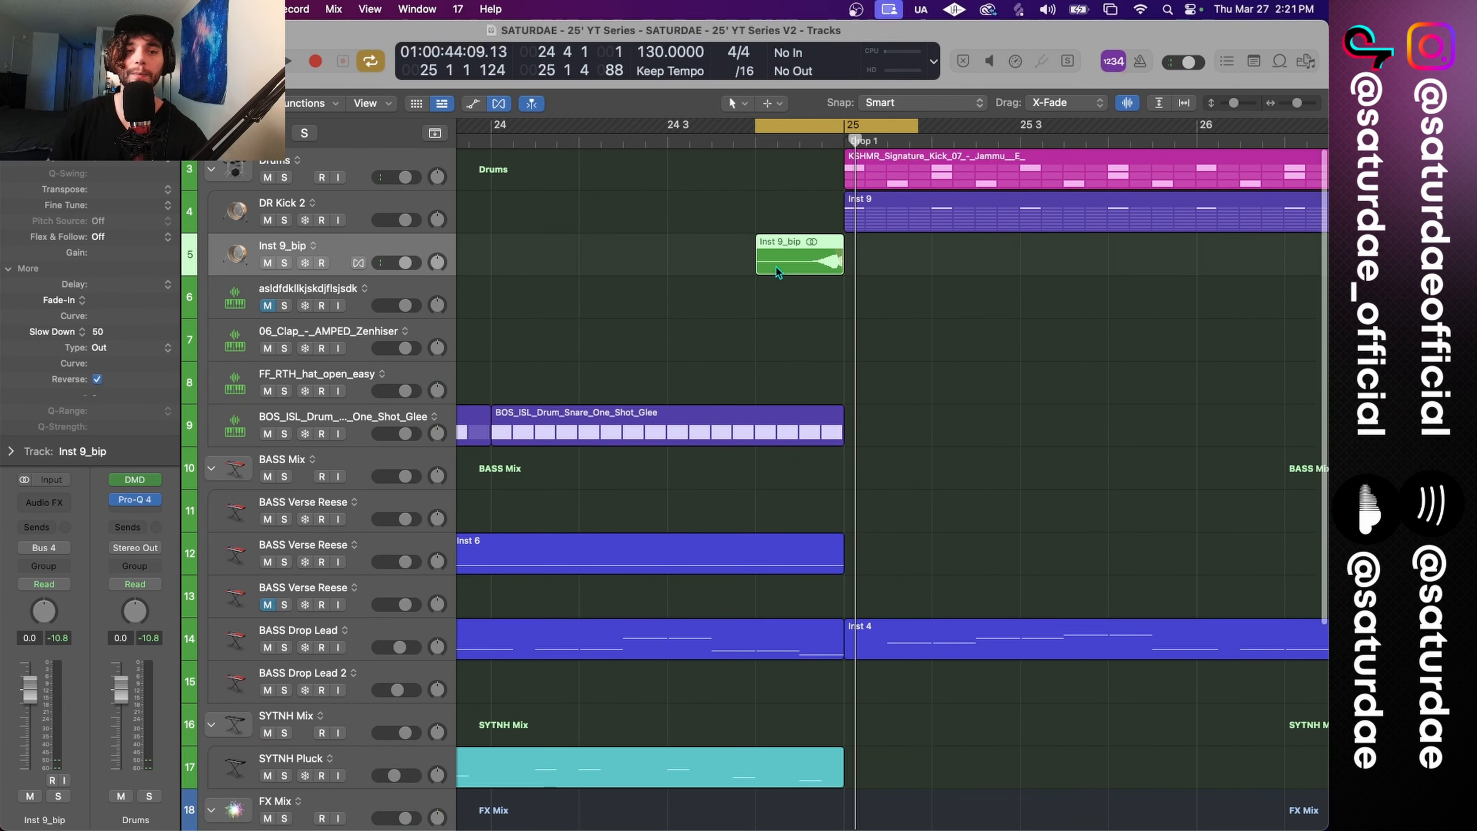
{"action": "scroll", "coordinate": [822, 324], "scroll_direction": "down", "scroll_amount": 3}
{"action": "scroll", "coordinate": [822, 324], "scroll_direction": "up", "scroll_amount": 3}
{"action": "scroll", "coordinate": [819, 320], "scroll_direction": "down", "scroll_amount": 1}
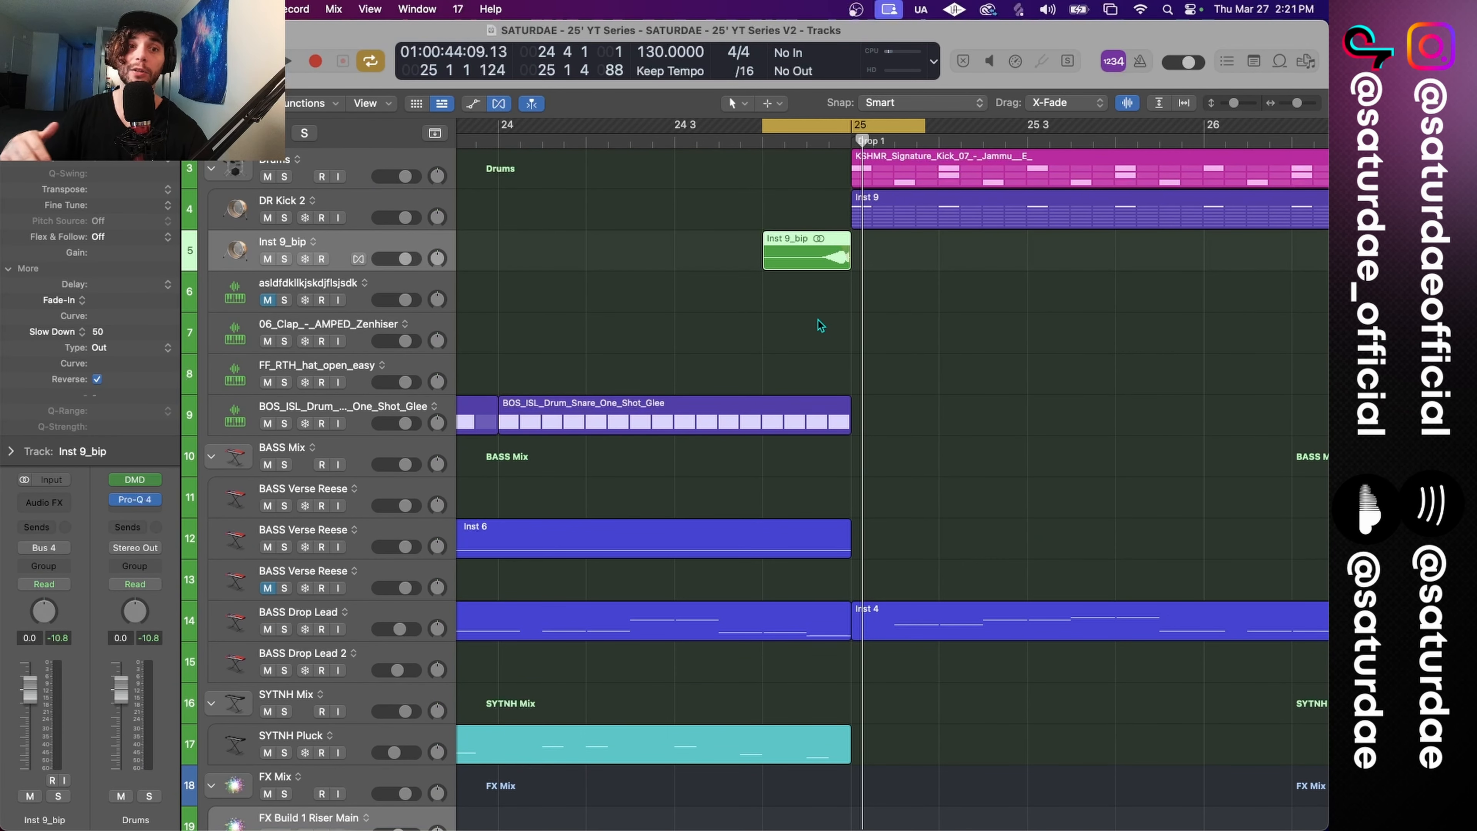
{"action": "left_click", "coordinate": [820, 319], "text": "ctrl+alt"}
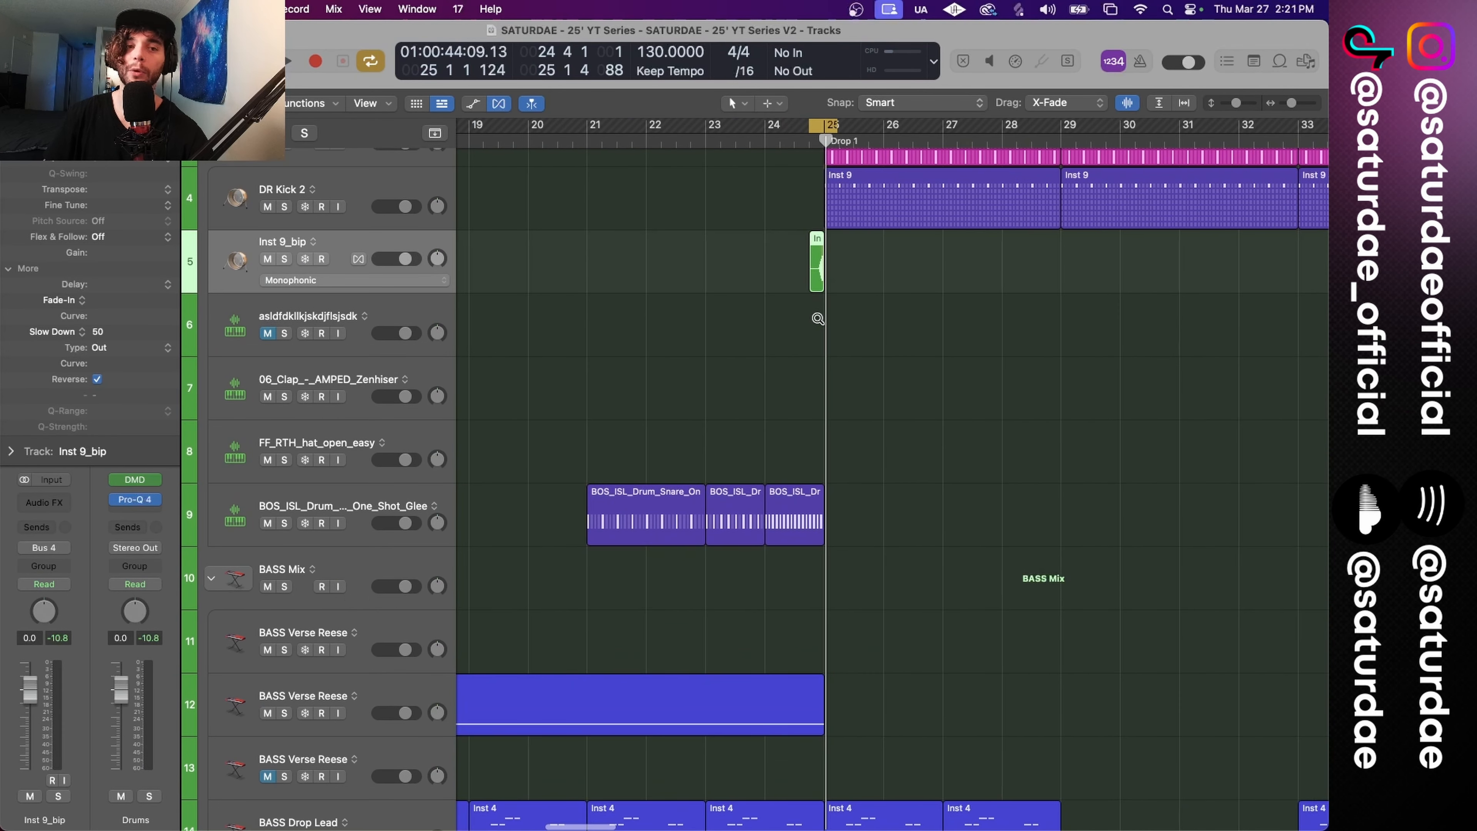
{"action": "left_click_drag", "start_coordinate": [594, 126], "coordinate": [1327, 130]}
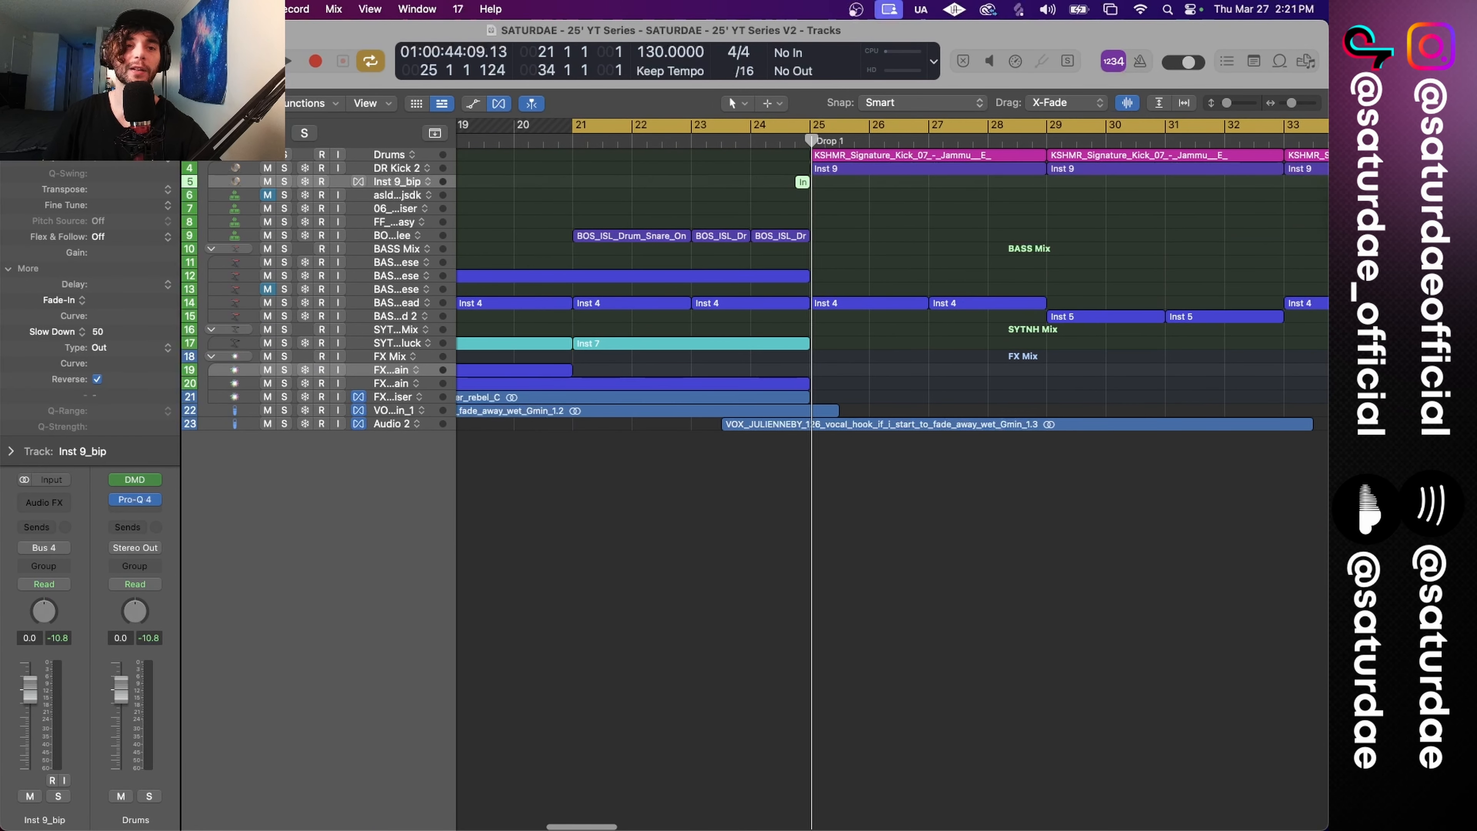
{"action": "key", "text": "space"}
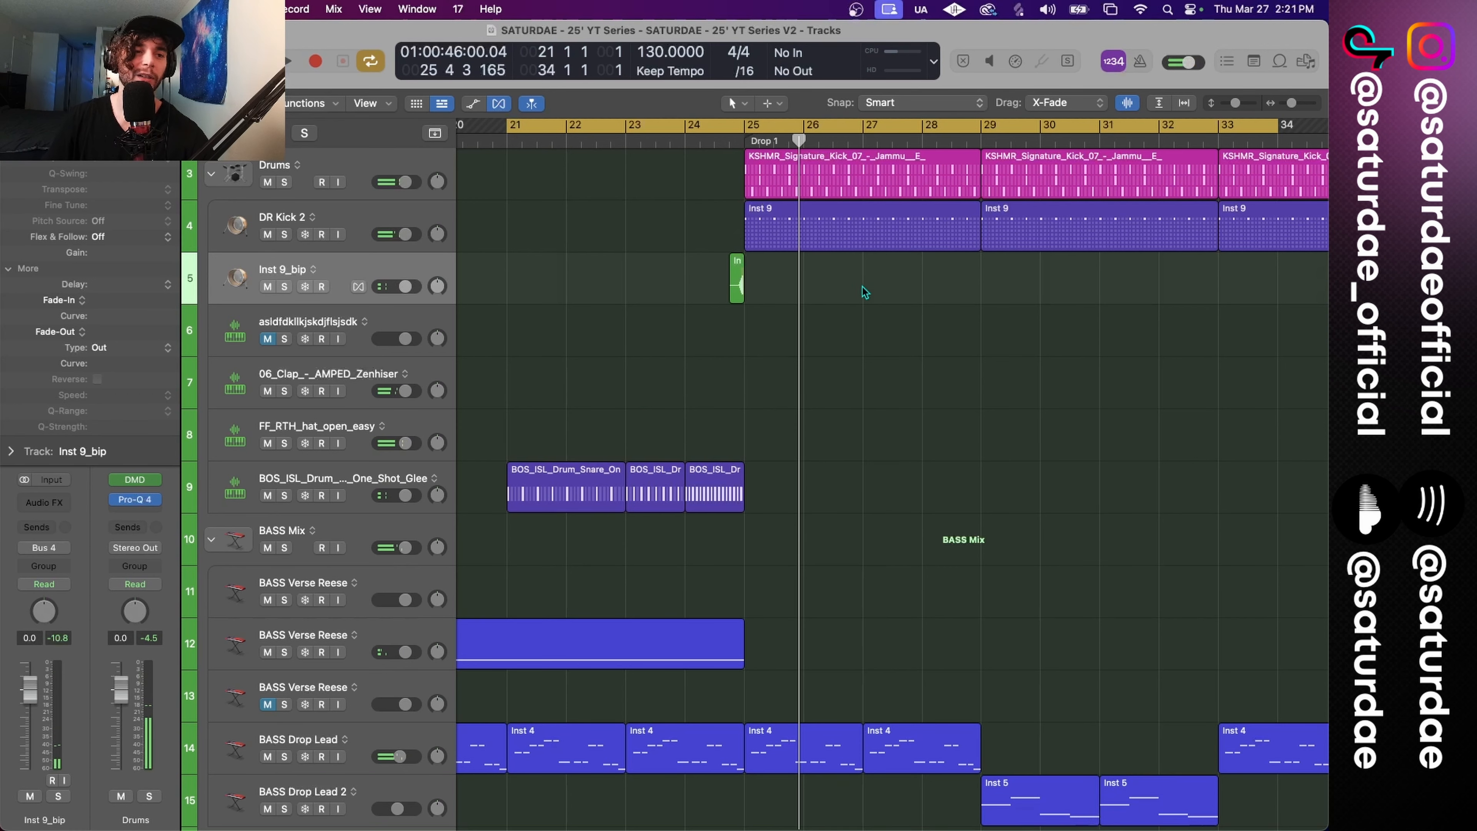
Step: Color the reversed kick region blue
{"action": "scroll", "coordinate": [862, 286], "scroll_direction": "up", "scroll_amount": 4}
{"action": "left_click_drag", "start_coordinate": [863, 286], "coordinate": [533, 283]}
{"action": "key", "text": "alt+c"}
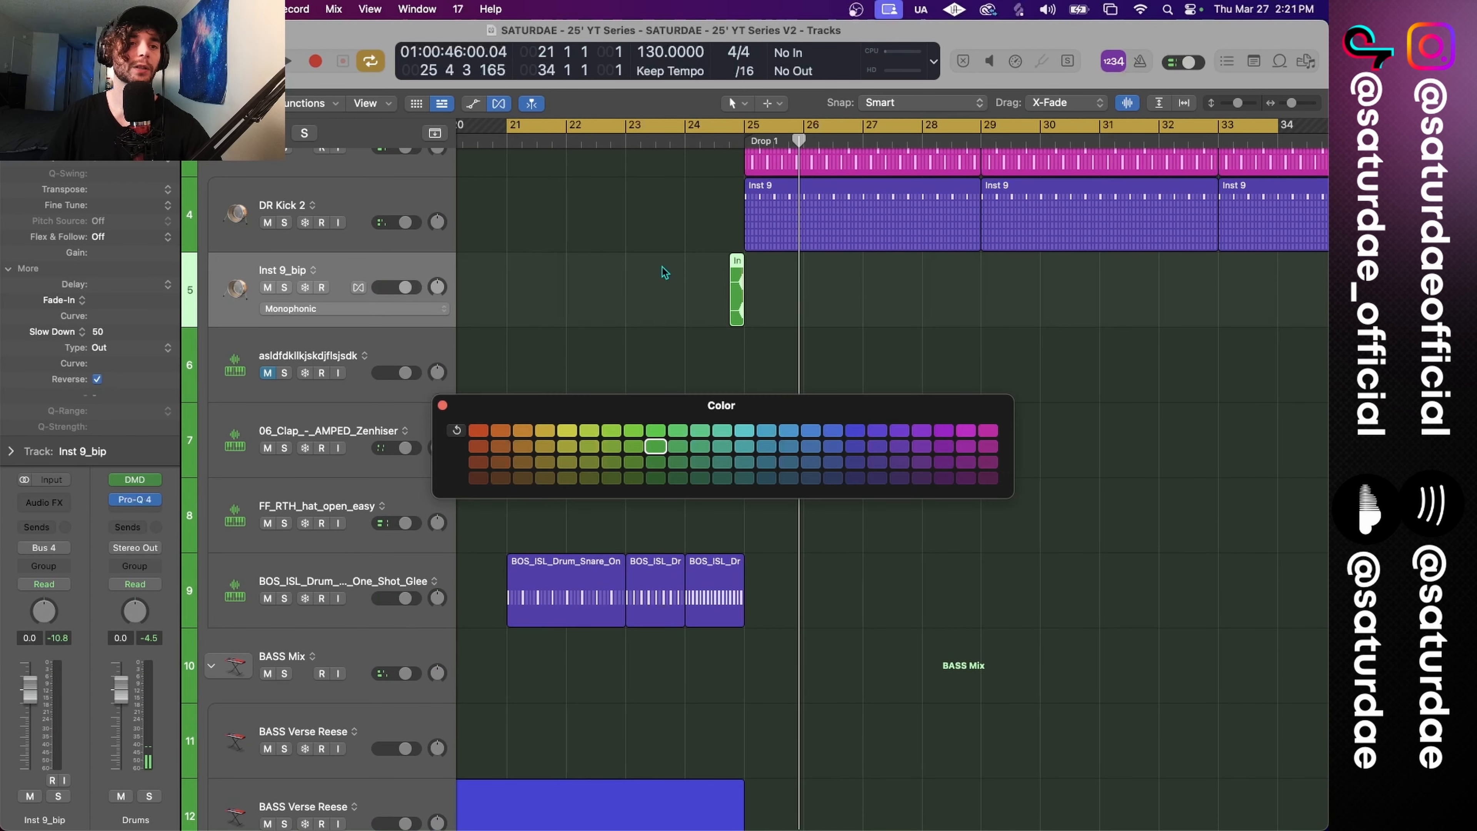
{"action": "left_click", "coordinate": [855, 432]}
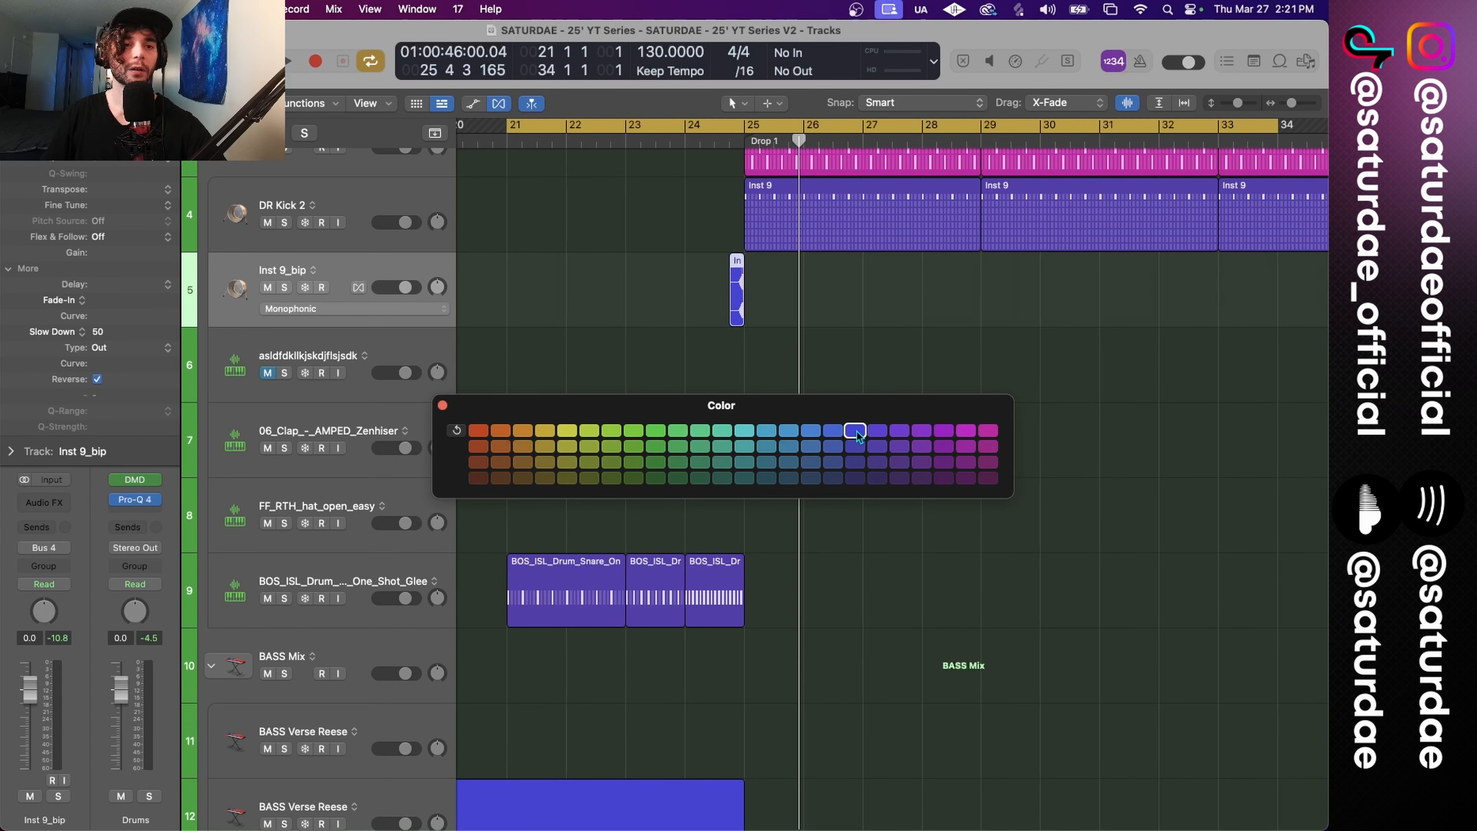
{"action": "key", "text": "alt+c"}
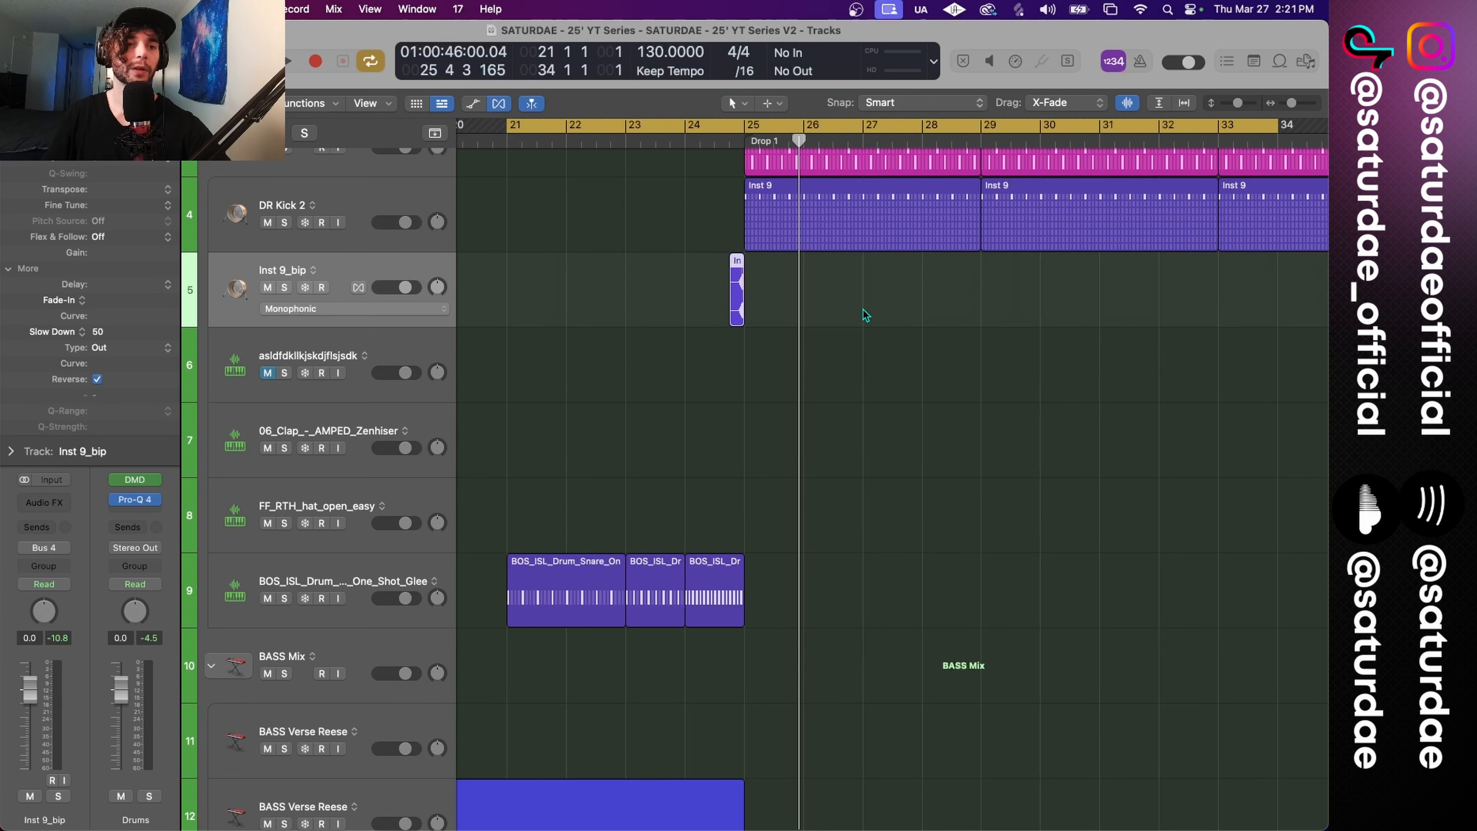
Step: Rename the bounced kick track as DR Kick 2 Swell
{"action": "double_click", "coordinate": [272, 273]}
{"action": "type", "text": "DR Kick 2 Swell"}
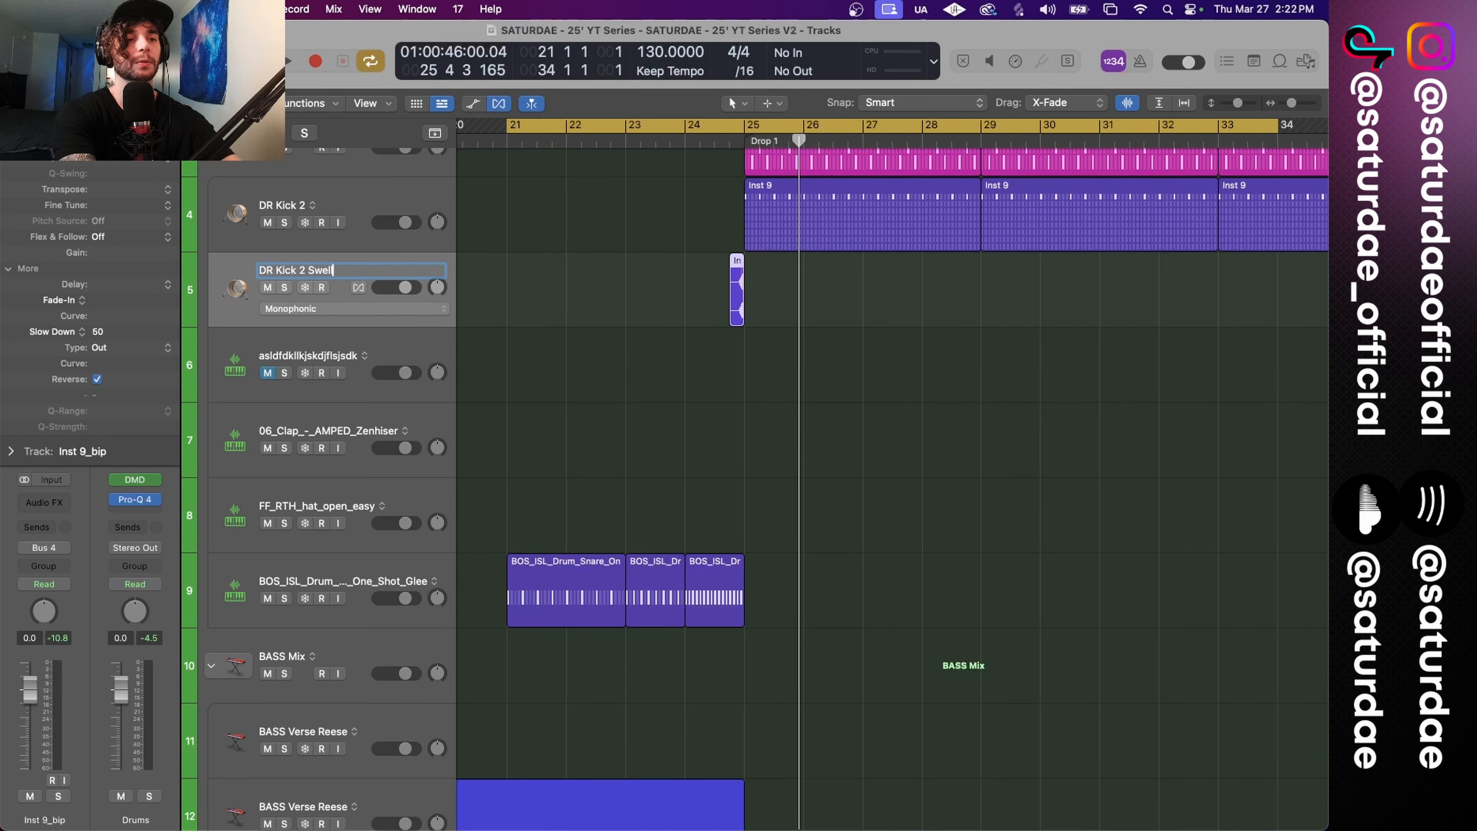
{"action": "key", "text": "Return"}
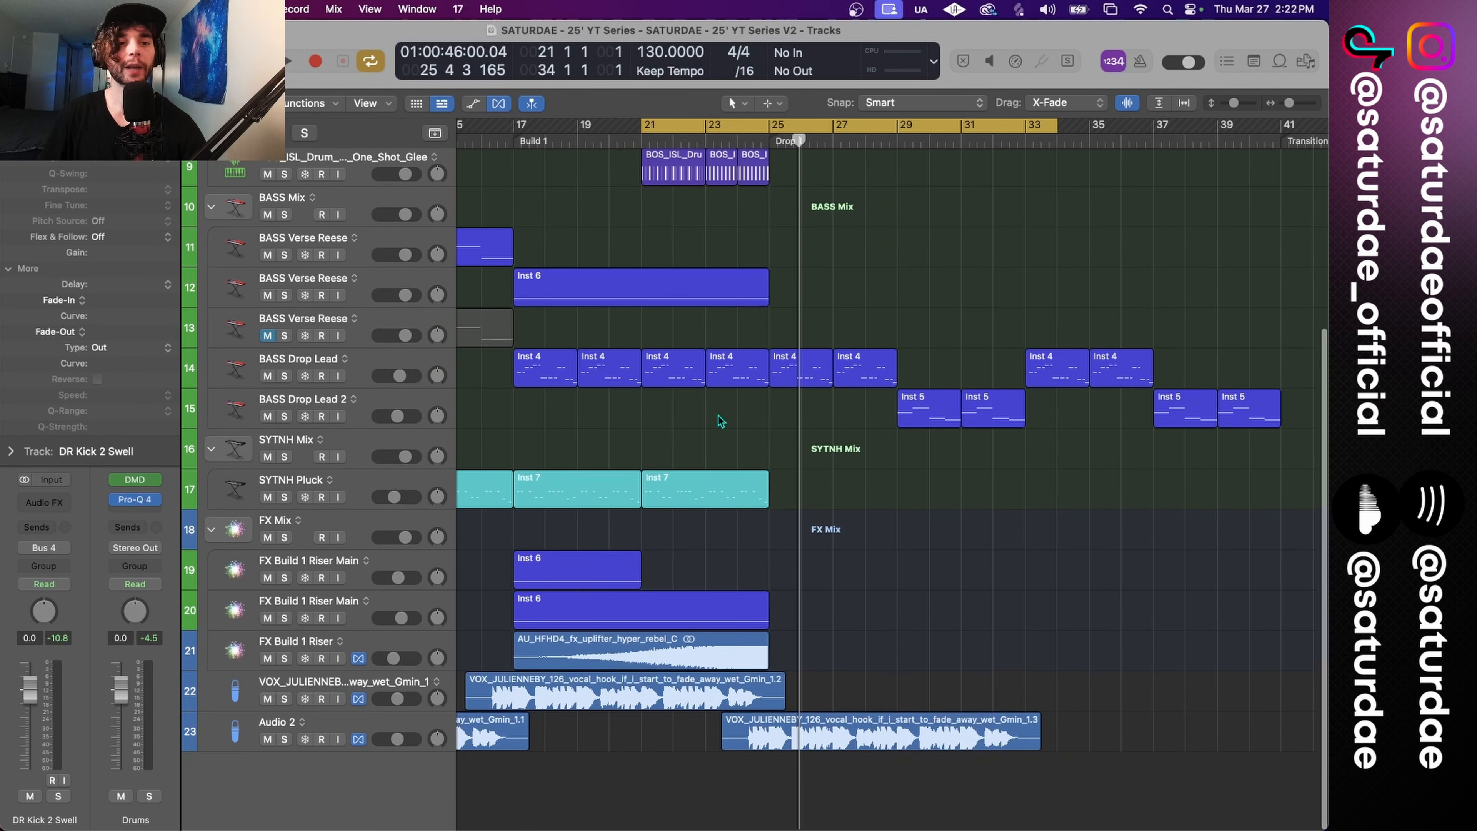
Step: Play the build from bar 21 and solo the full-length FX Build 1 Riser Main track on track 20 for a while
{"action": "scroll", "coordinate": [751, 206], "scroll_direction": "up", "scroll_amount": 3}
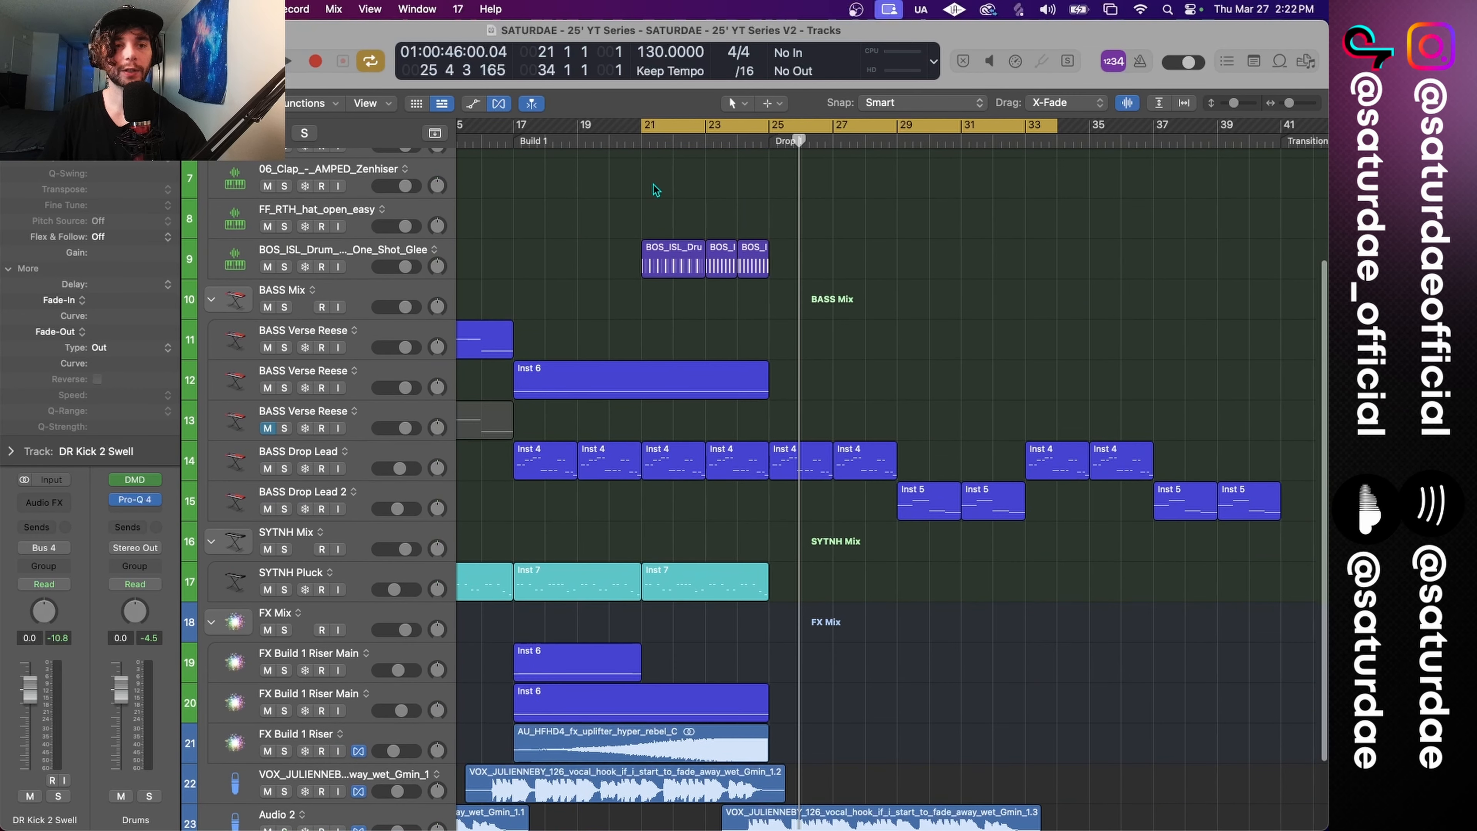
{"action": "key", "text": "space"}
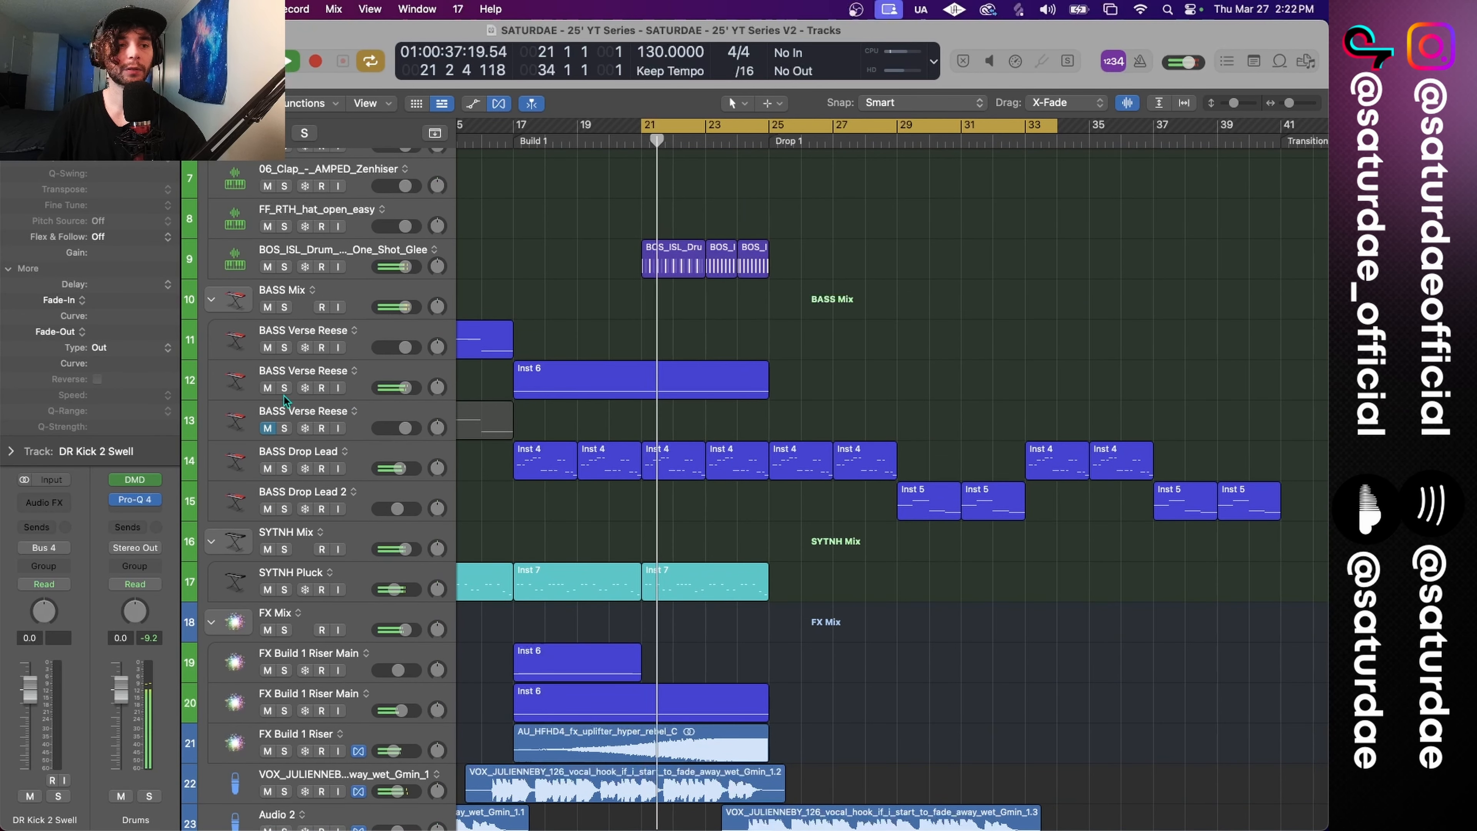
{"action": "left_click", "coordinate": [285, 712]}
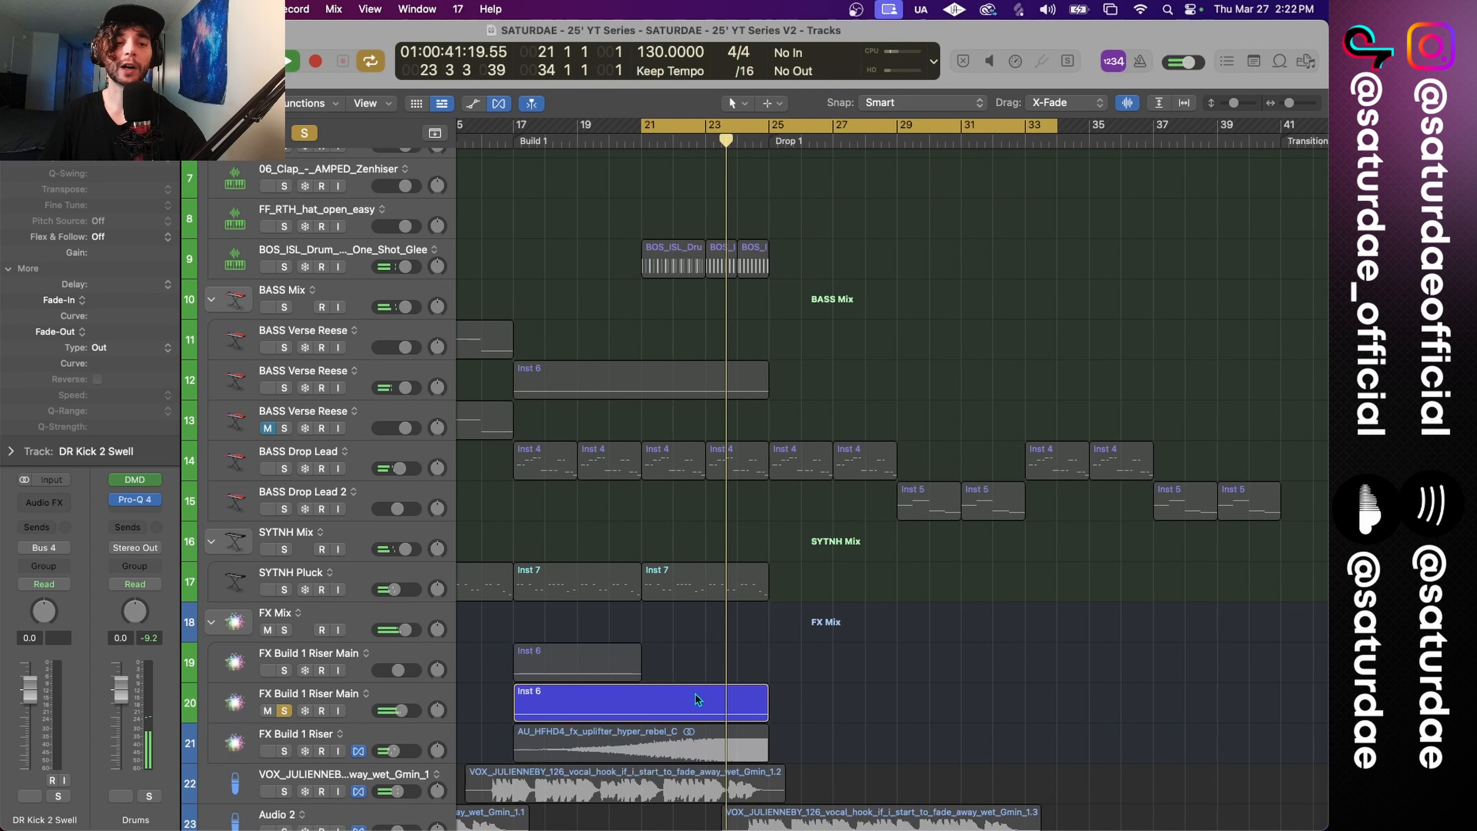
{"action": "key", "text": "space"}
{"action": "left_click", "coordinate": [285, 711]}
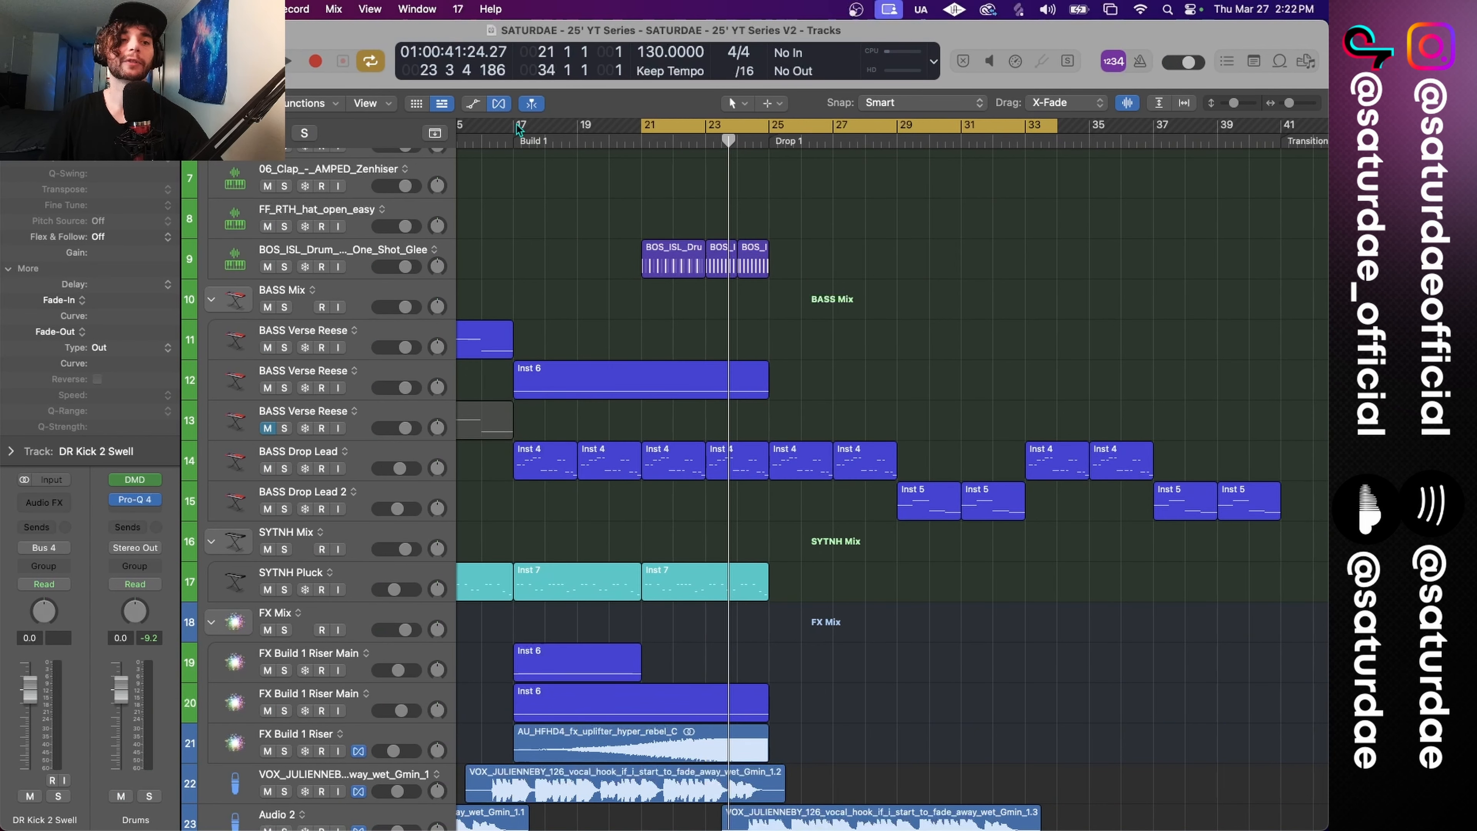
Step: Solo the FX Build 1 Riser audio track and audition it over a loop of bars 21 to 26
{"action": "left_click_drag", "start_coordinate": [520, 129], "coordinate": [768, 140]}
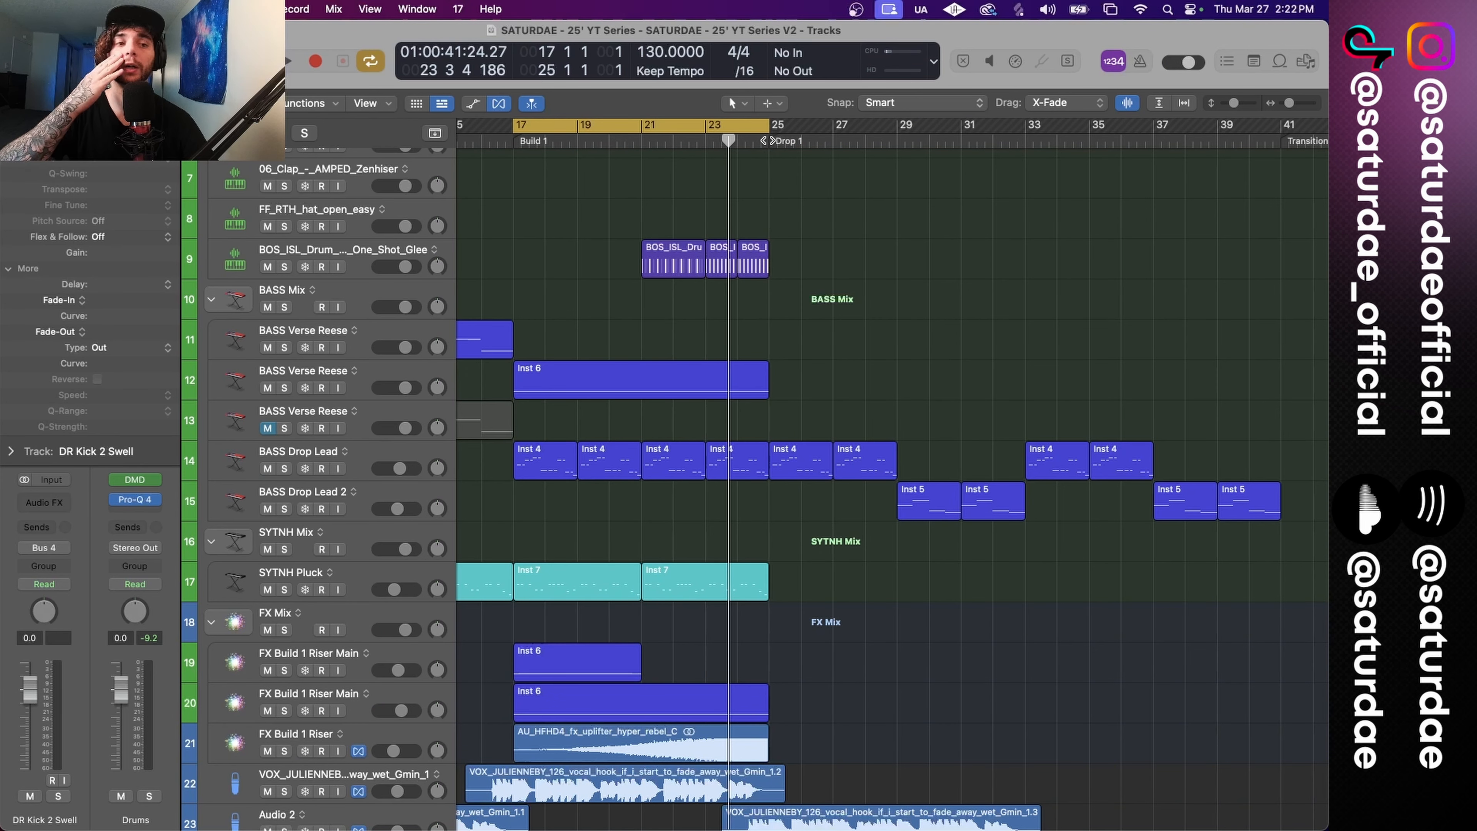
{"action": "scroll", "coordinate": [289, 582], "scroll_direction": "down", "scroll_amount": 3}
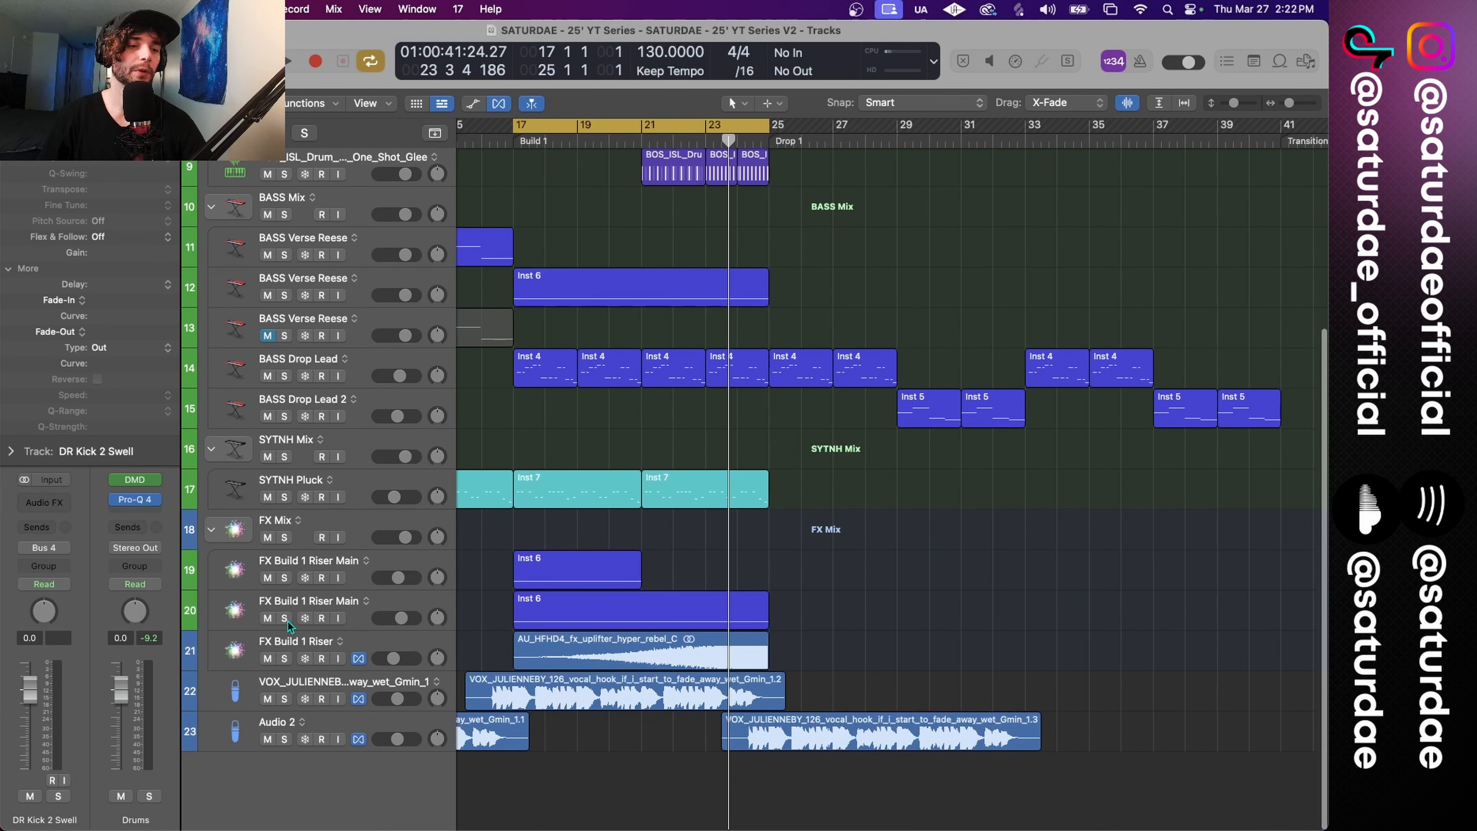
{"action": "left_click", "coordinate": [287, 658]}
{"action": "left_click", "coordinate": [383, 637]}
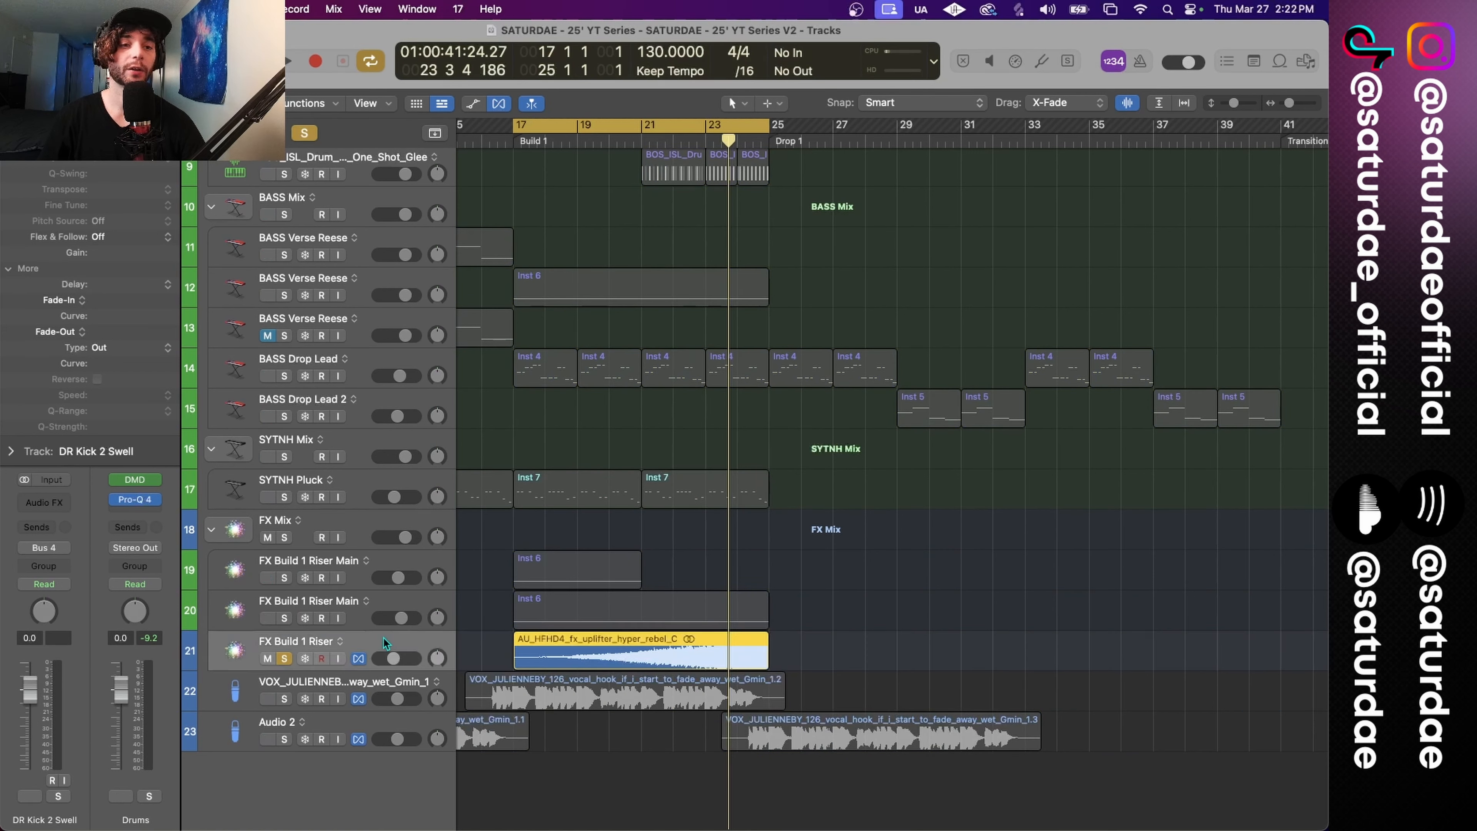
{"action": "left_click_drag", "start_coordinate": [646, 135], "coordinate": [803, 142]}
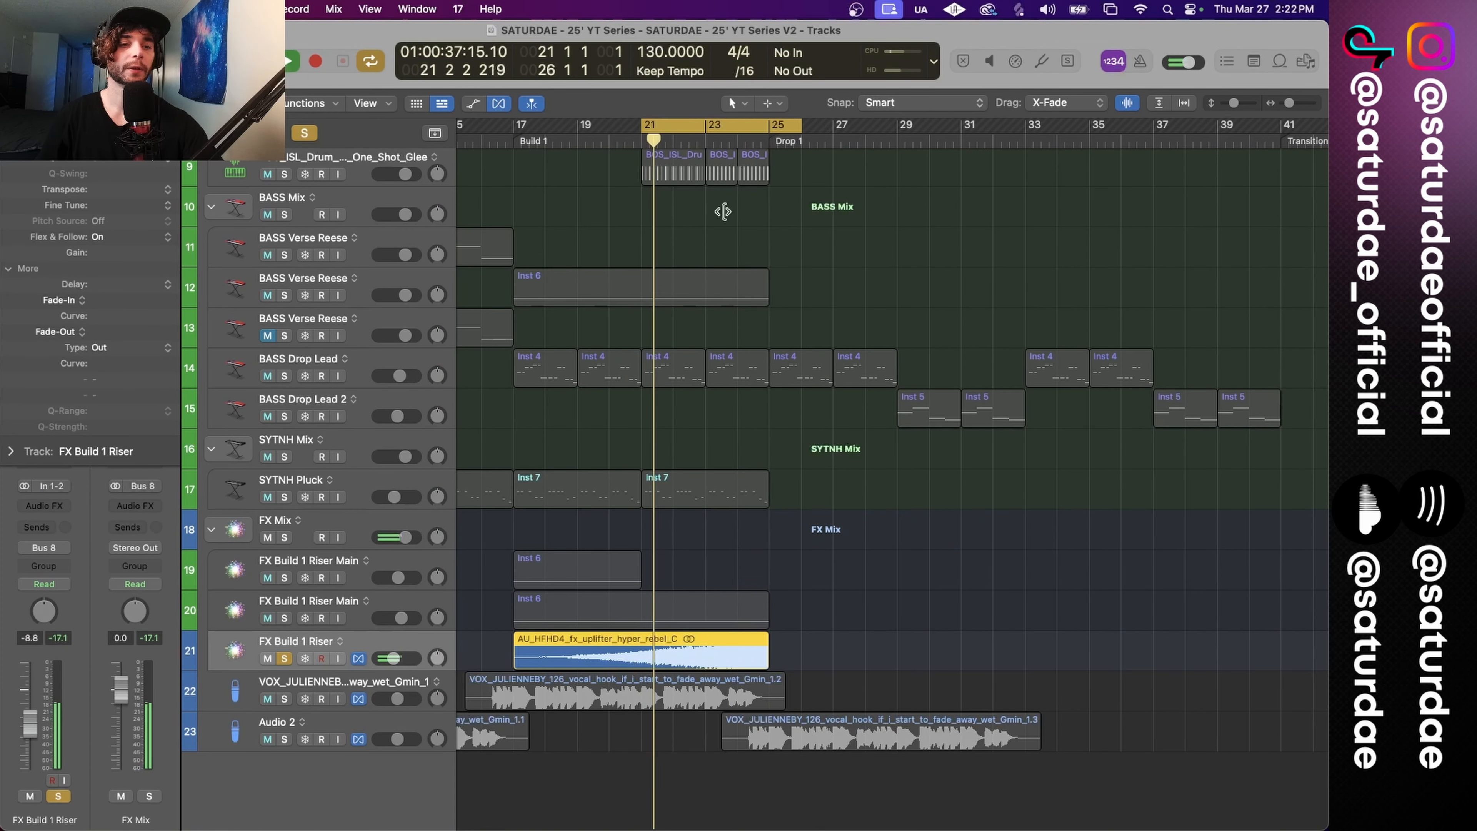
Step: Stop playback, switch the solo from the FX Build 1 Riser audio track to track 20, and bounce its Inst 6 region in place
{"action": "key", "text": "space"}
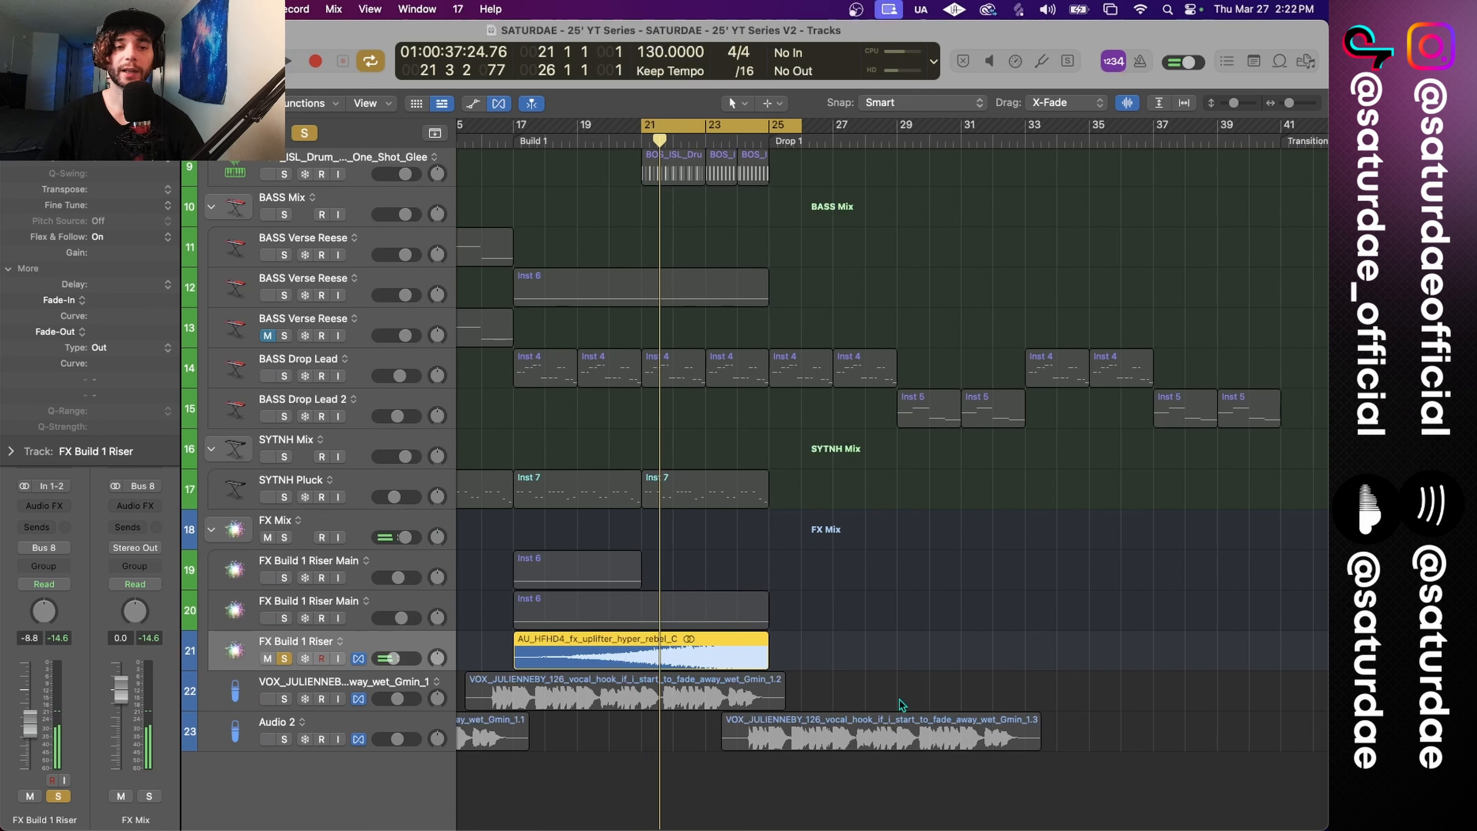
{"action": "left_click", "coordinate": [283, 659]}
{"action": "left_click", "coordinate": [284, 618]}
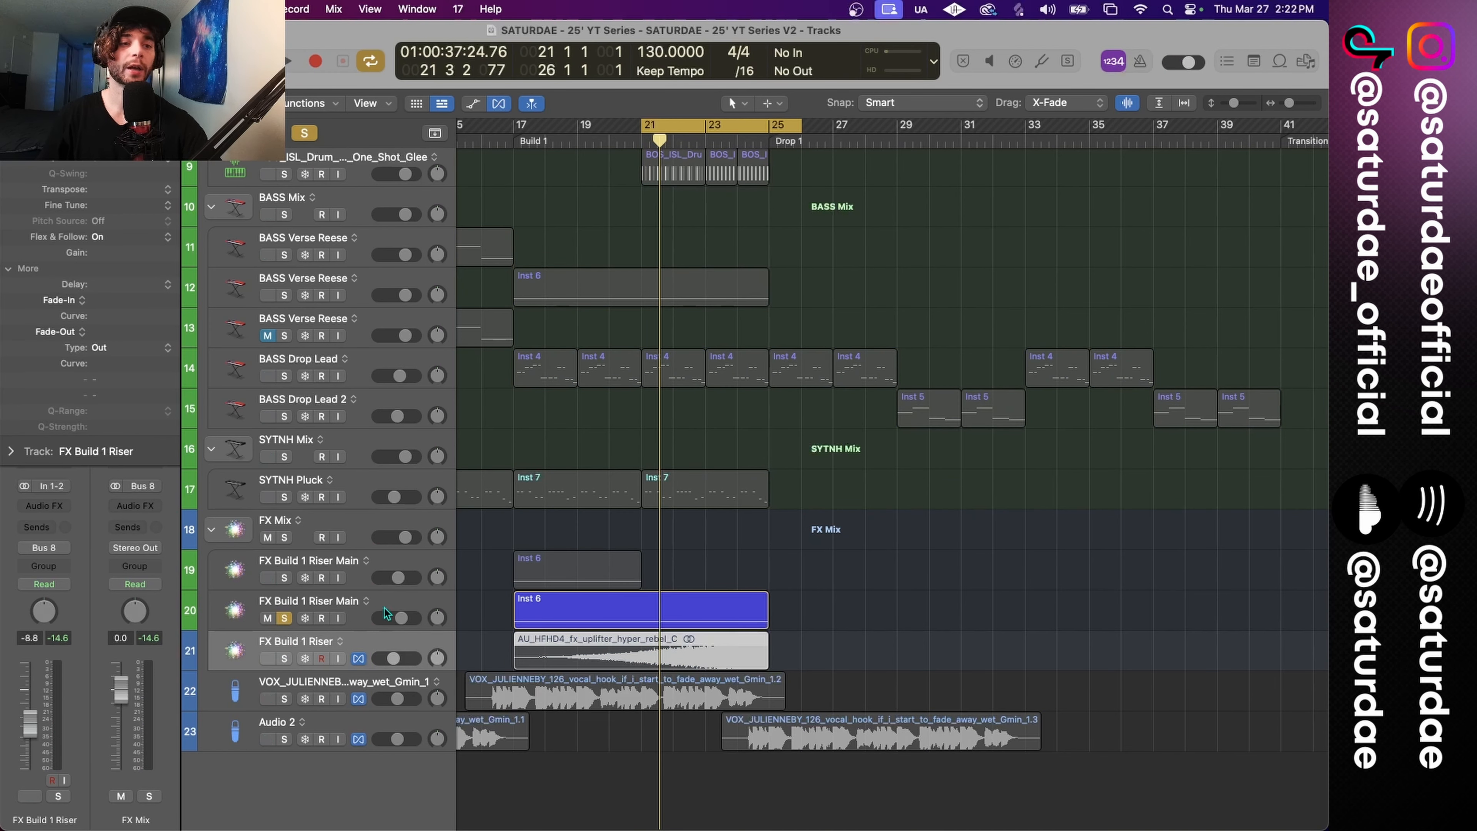
{"action": "left_click", "coordinate": [398, 600]}
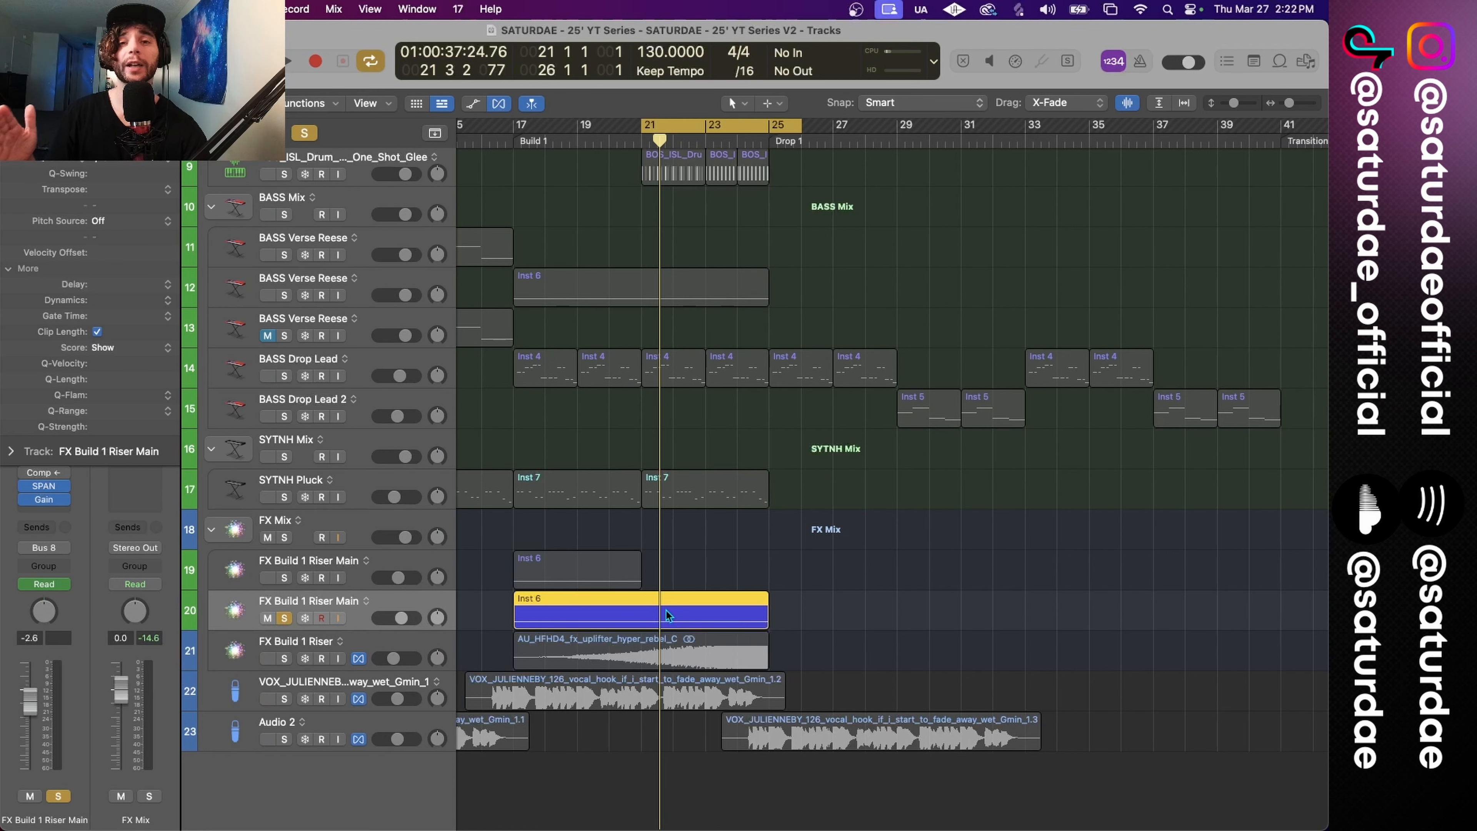
{"action": "left_click", "coordinate": [10, 105]}
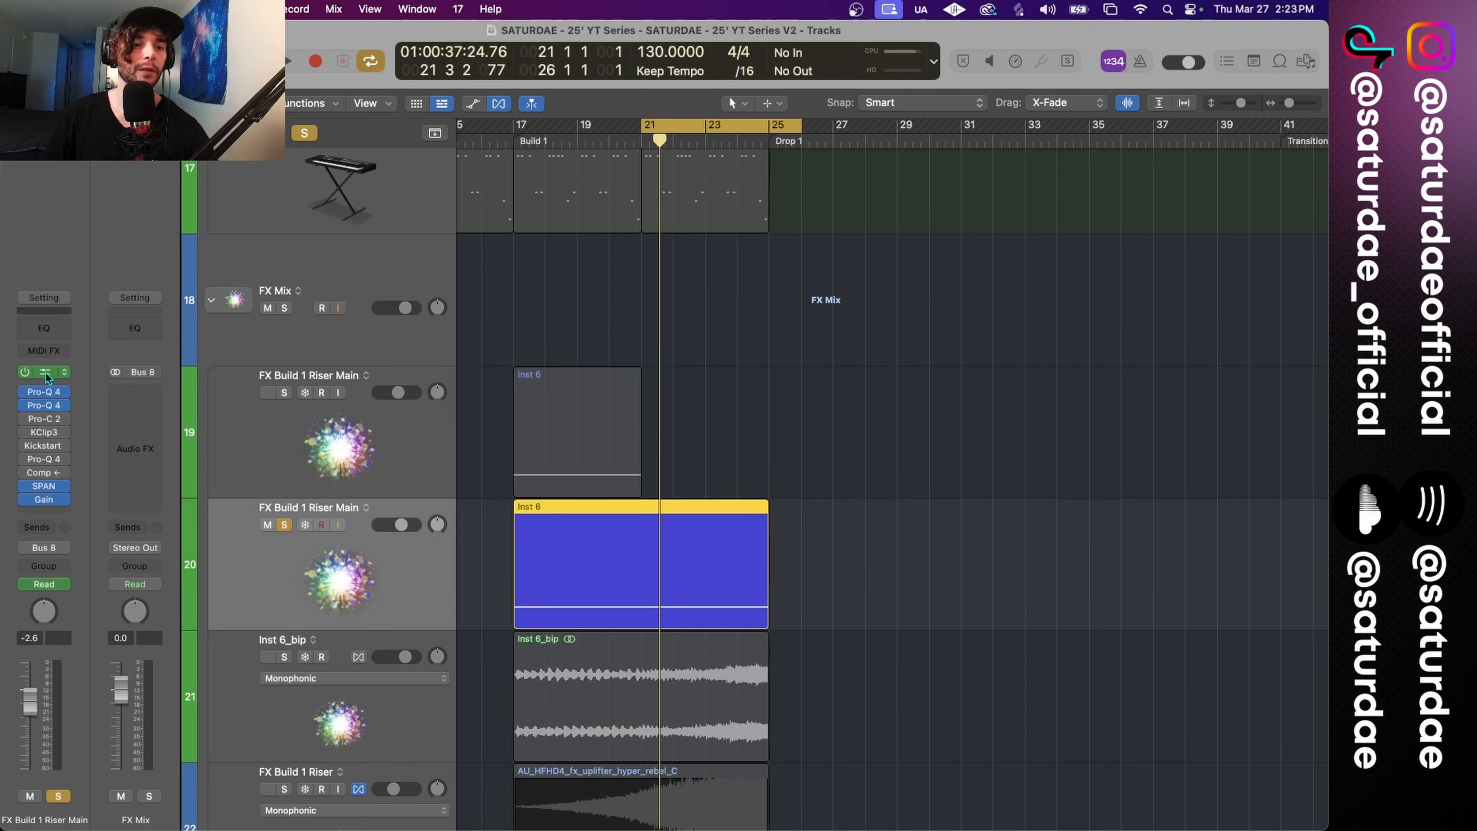
Step: Open Serum 2 on the full-length FX Build 1 Riser Main track and examine its LFO 4 curve during playback
{"action": "left_click", "coordinate": [42, 378]}
{"action": "left_click_drag", "start_coordinate": [885, 156], "coordinate": [561, 31]}
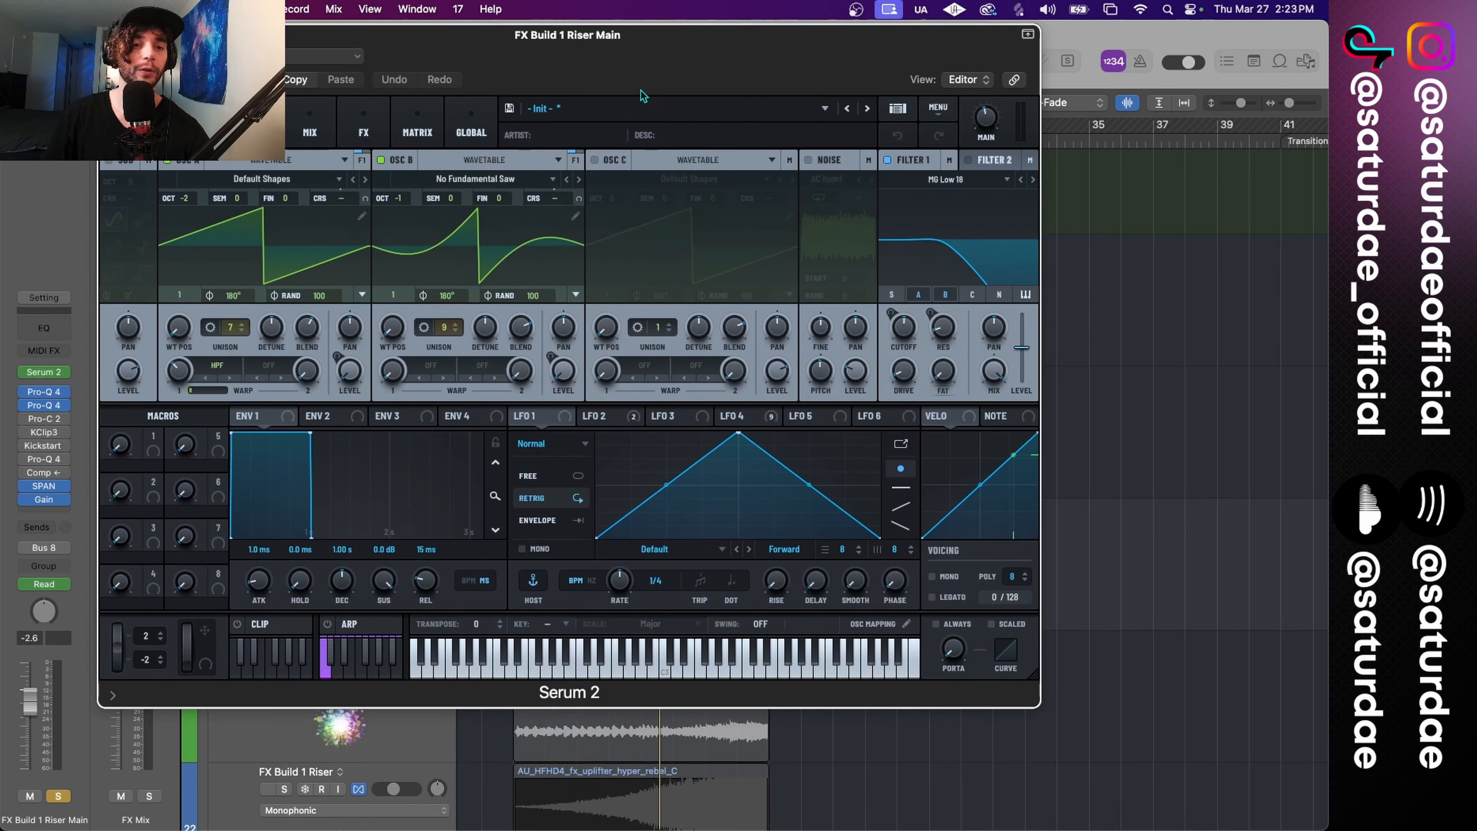
{"action": "left_click", "coordinate": [753, 414]}
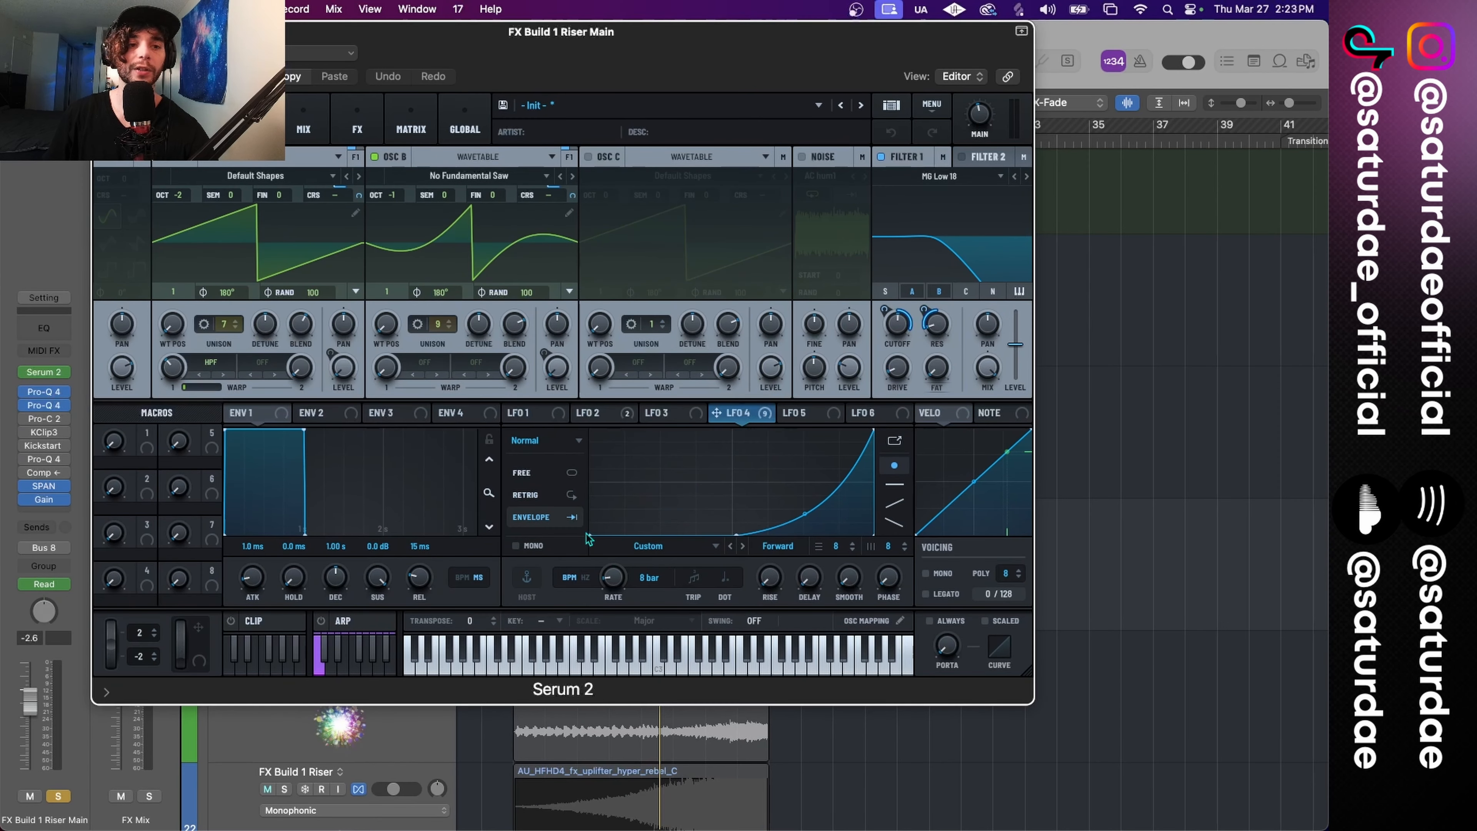
{"action": "key", "text": "space"}
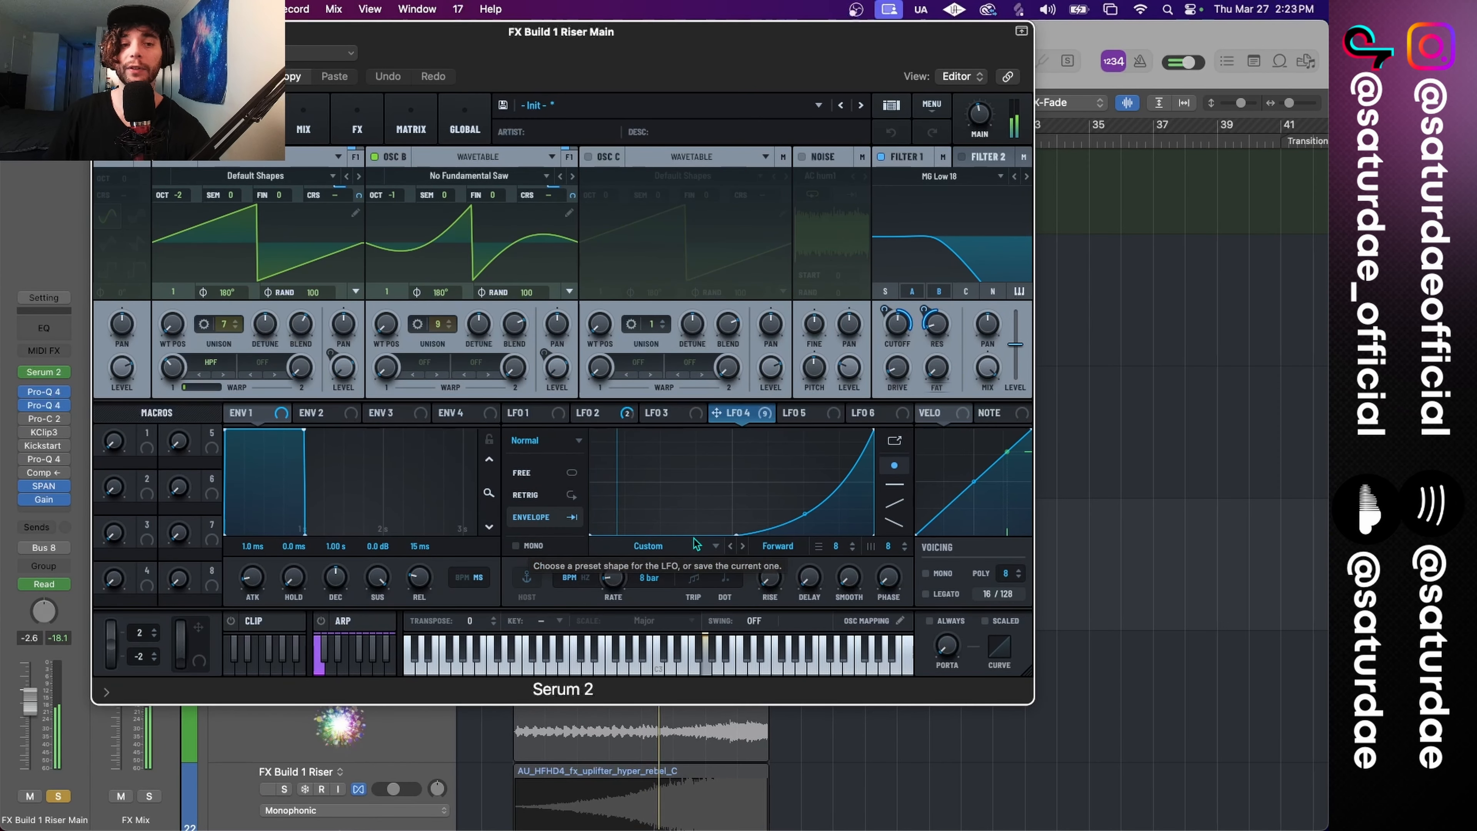
{"action": "key", "text": "space"}
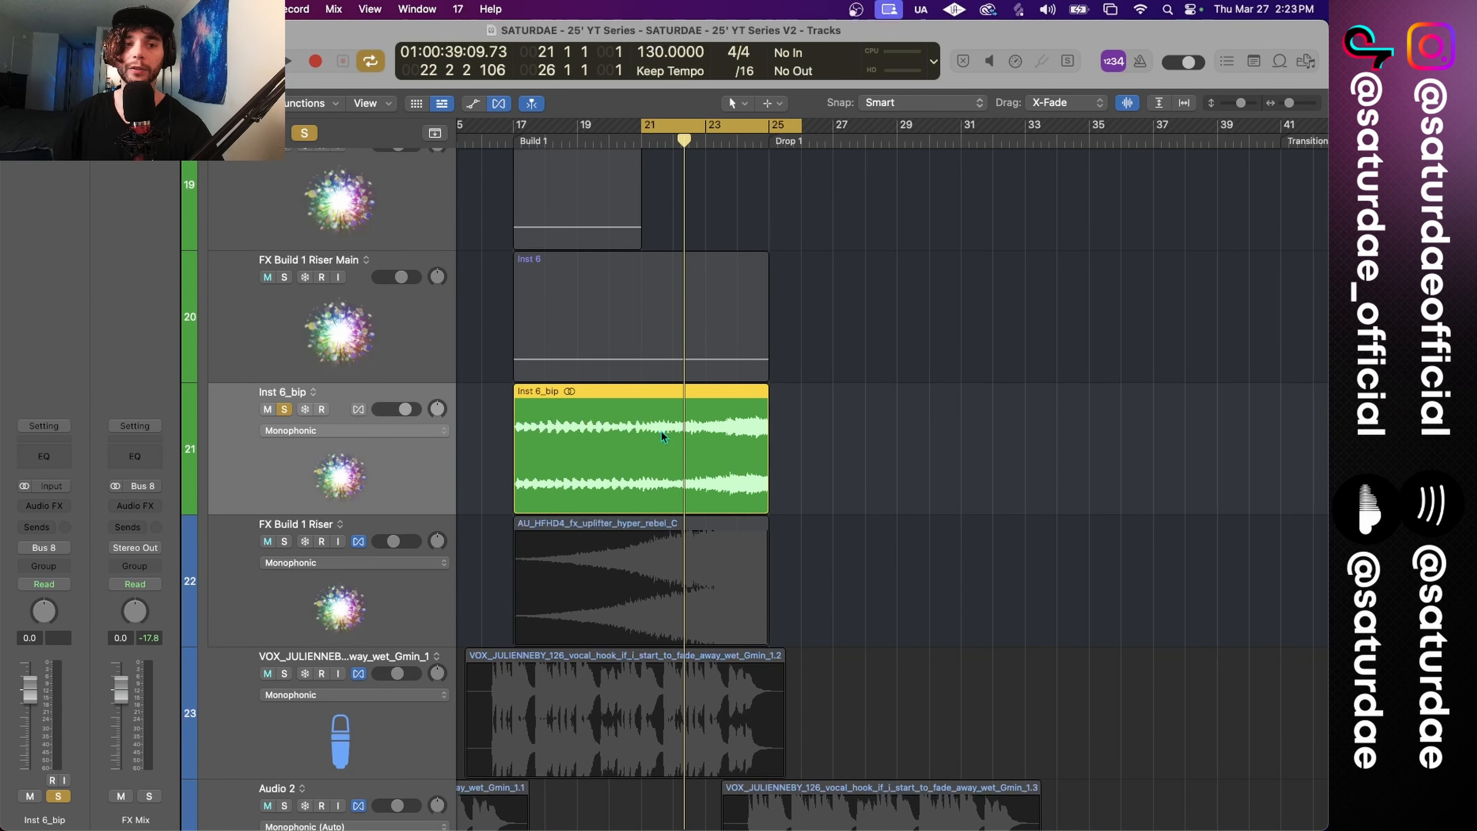
Step: Audition the bounced Inst 6_bip region, then unsolo its track and delete both the region and the track
{"action": "key", "text": "space"}
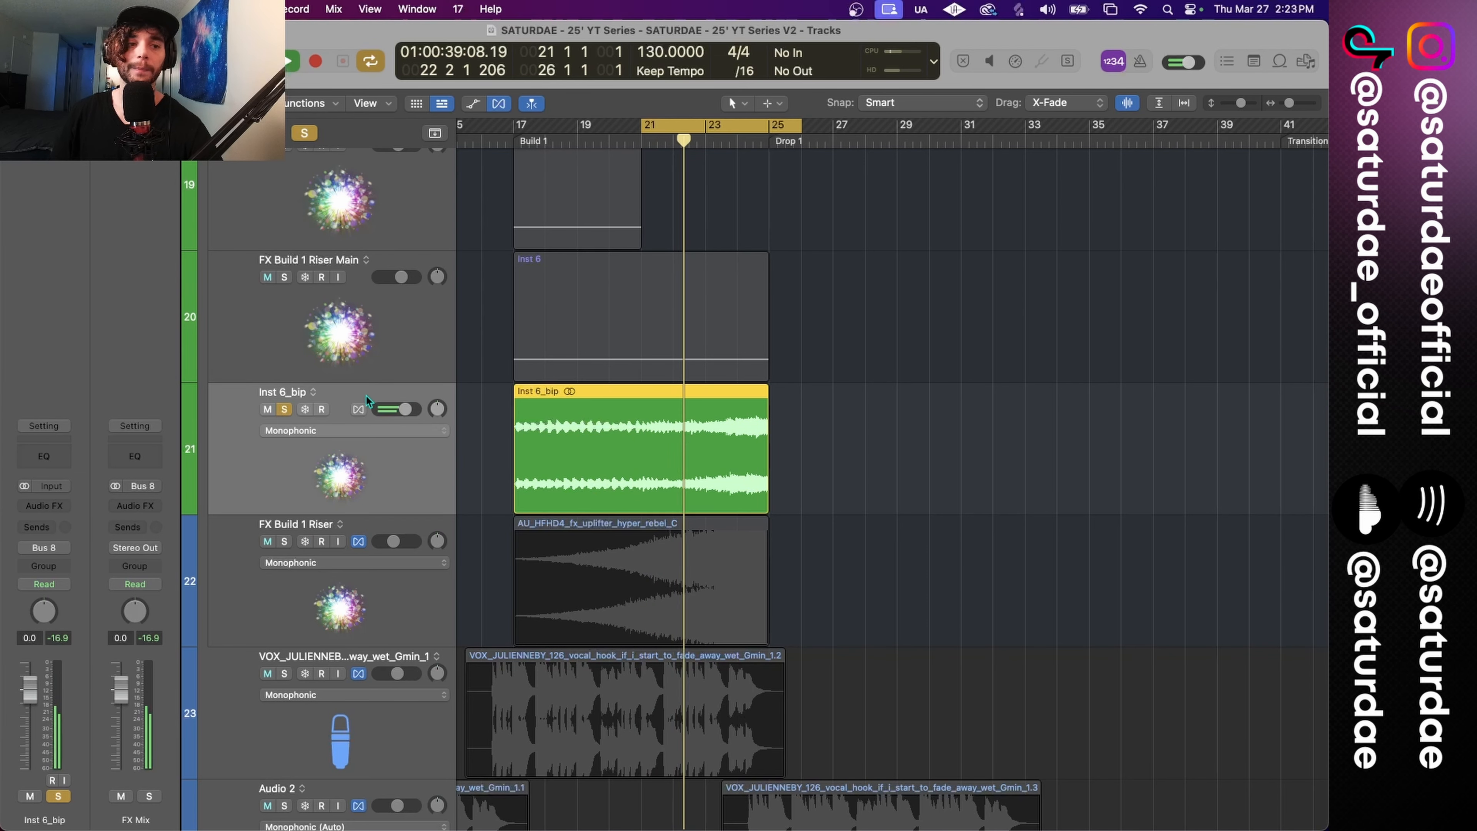
{"action": "key", "text": "space"}
{"action": "left_click", "coordinate": [285, 408]}
{"action": "key", "text": "Delete"}
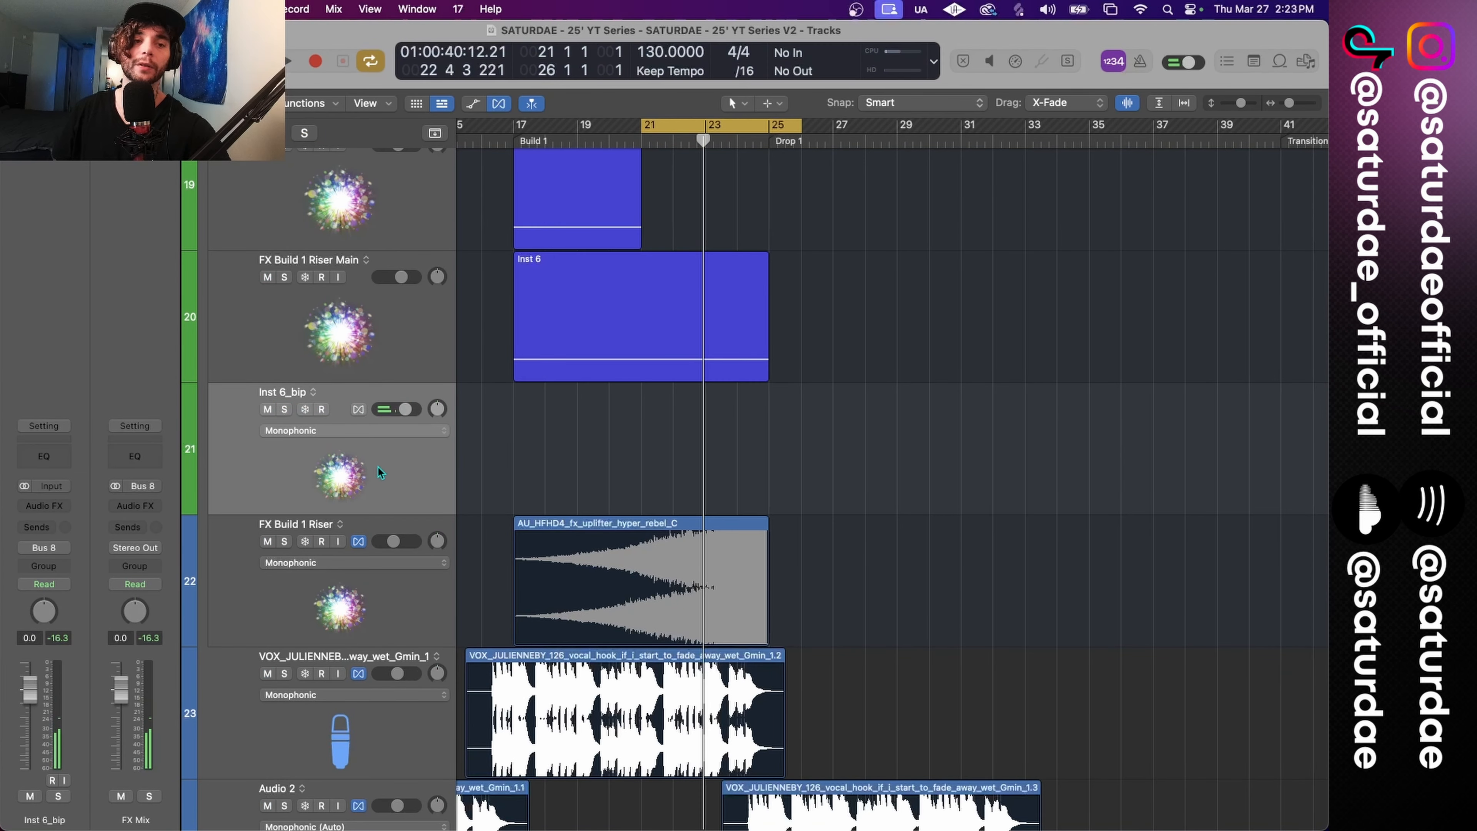
{"action": "key", "text": "Delete"}
Step: Compare the two FX Build 1 Riser Main tracks and inspect LFO 5 in track 20's Serum 2
{"action": "scroll", "coordinate": [634, 350], "scroll_direction": "down", "scroll_amount": 10}
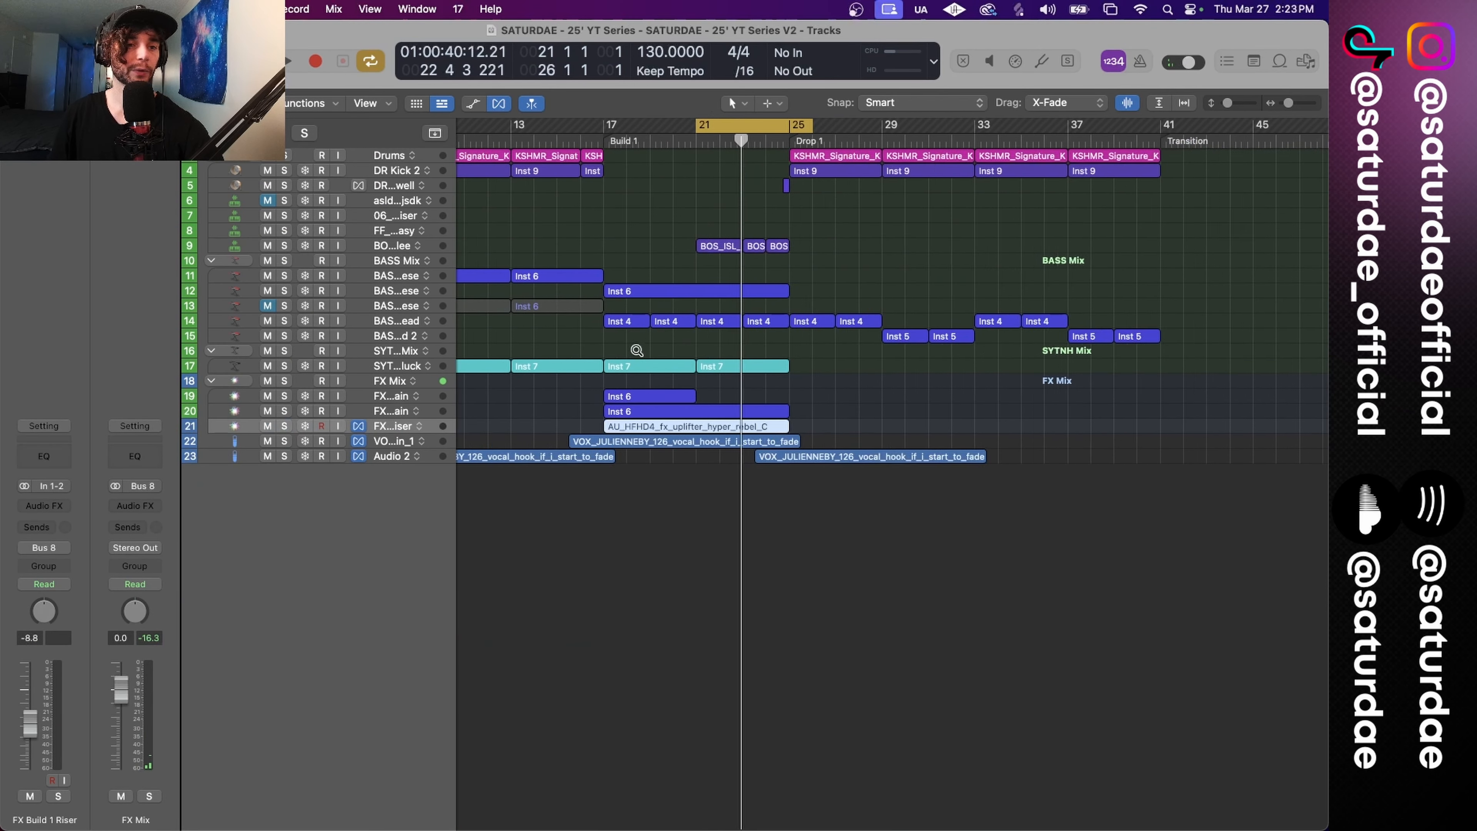
{"action": "scroll", "coordinate": [637, 350], "scroll_direction": "down", "scroll_amount": 4}
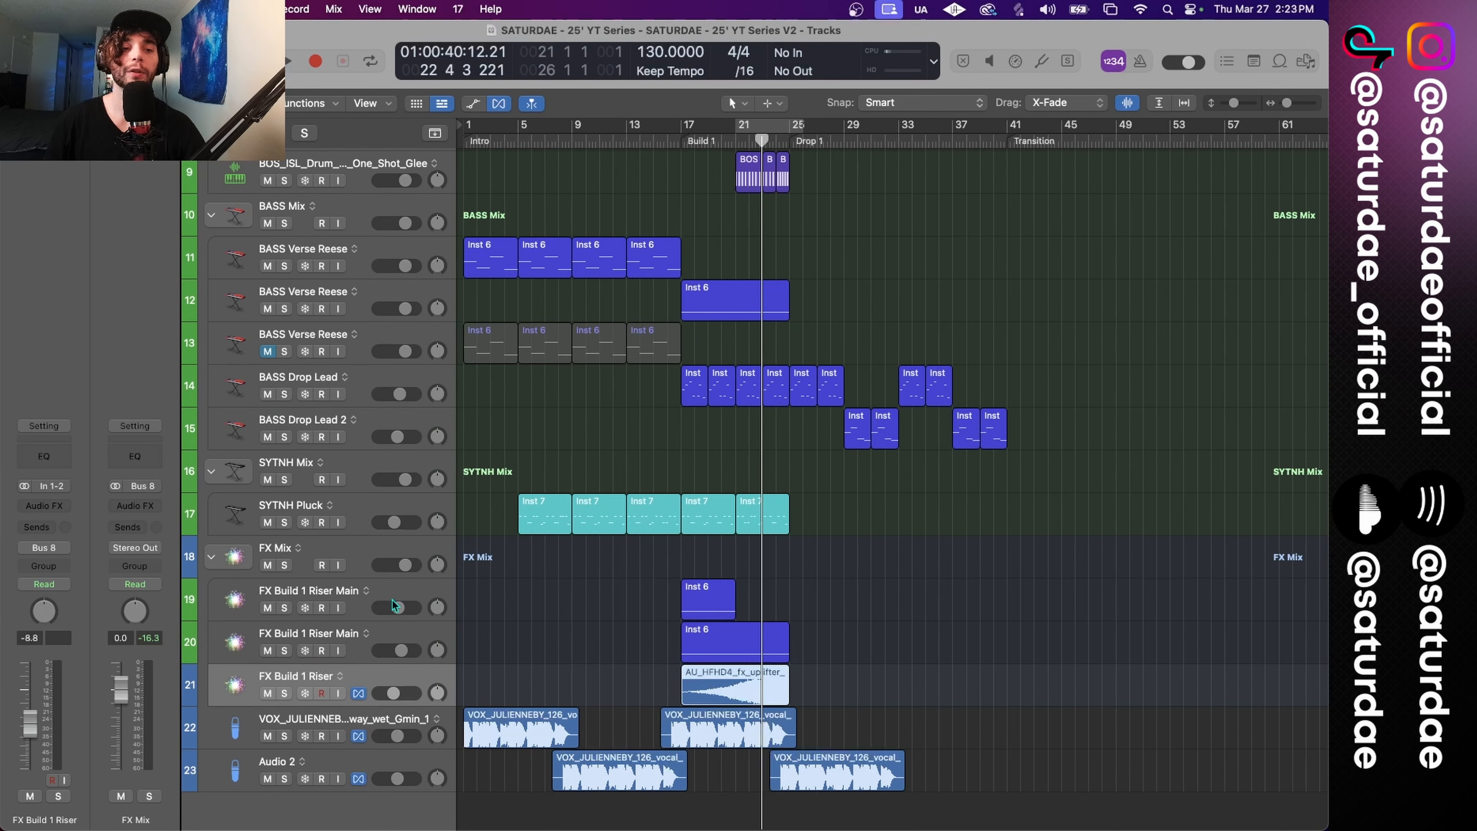
{"action": "left_click", "coordinate": [390, 600]}
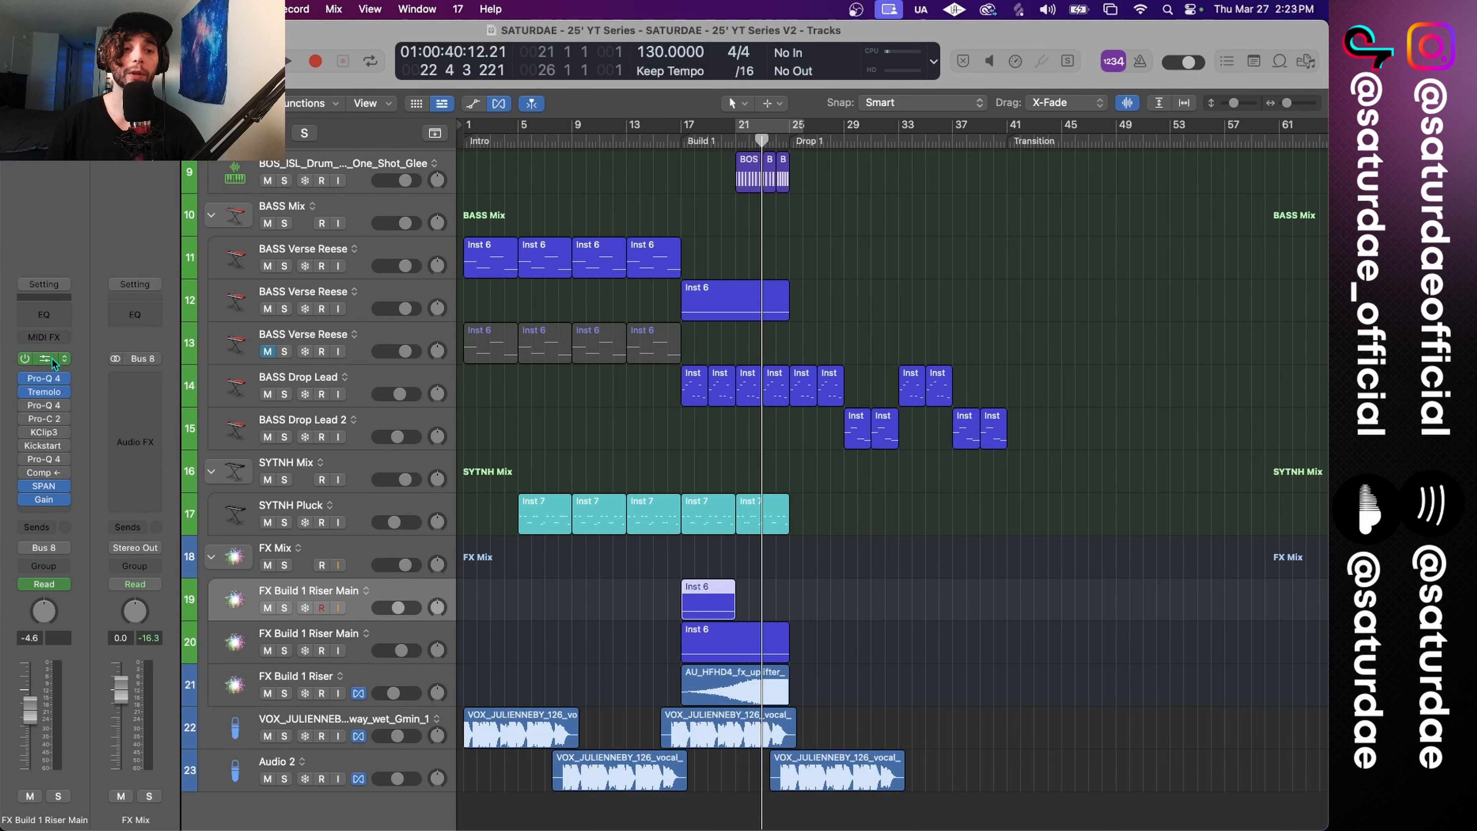
{"action": "left_click", "coordinate": [388, 636]}
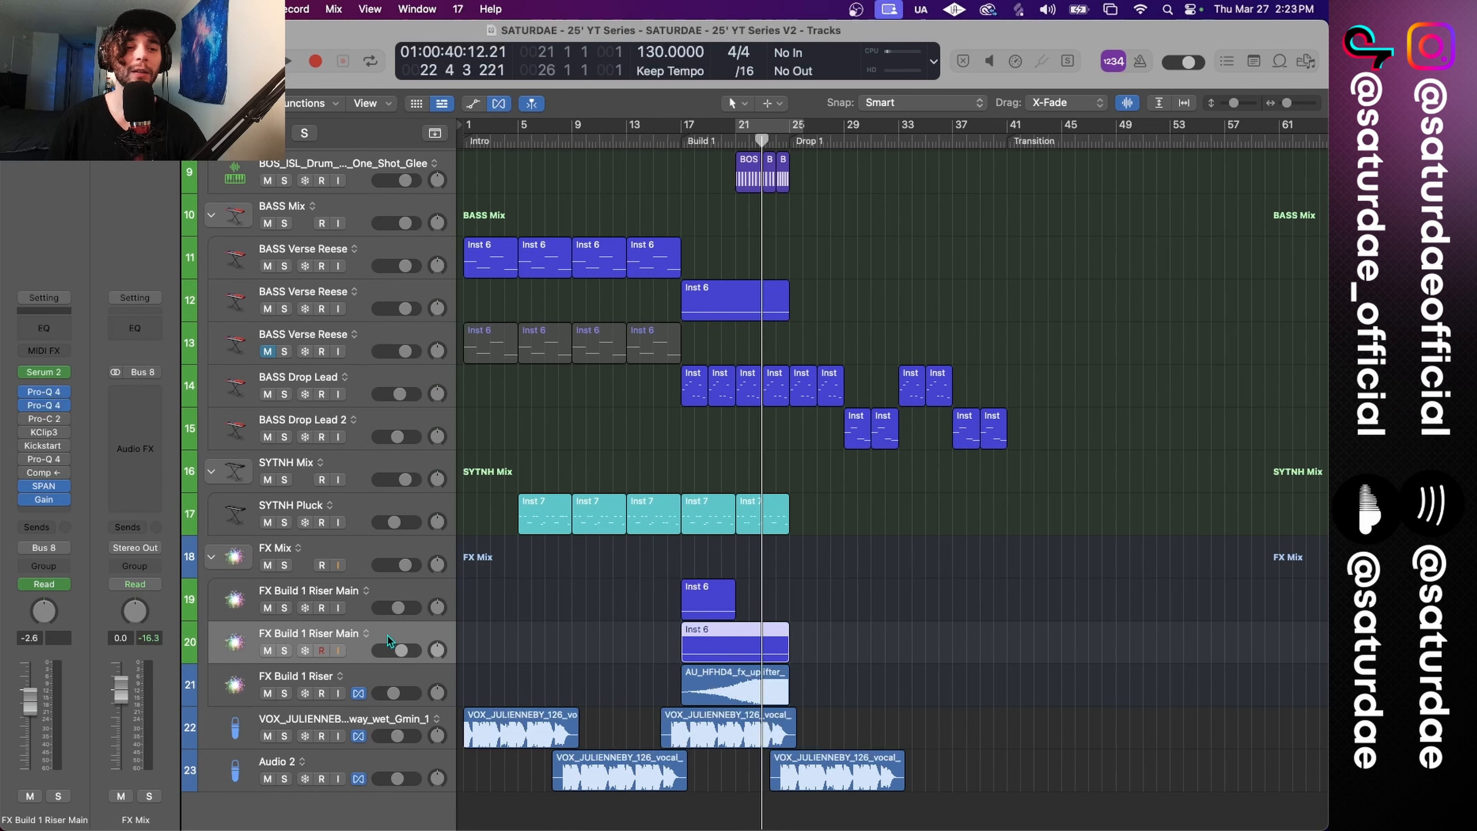
{"action": "left_click", "coordinate": [46, 372]}
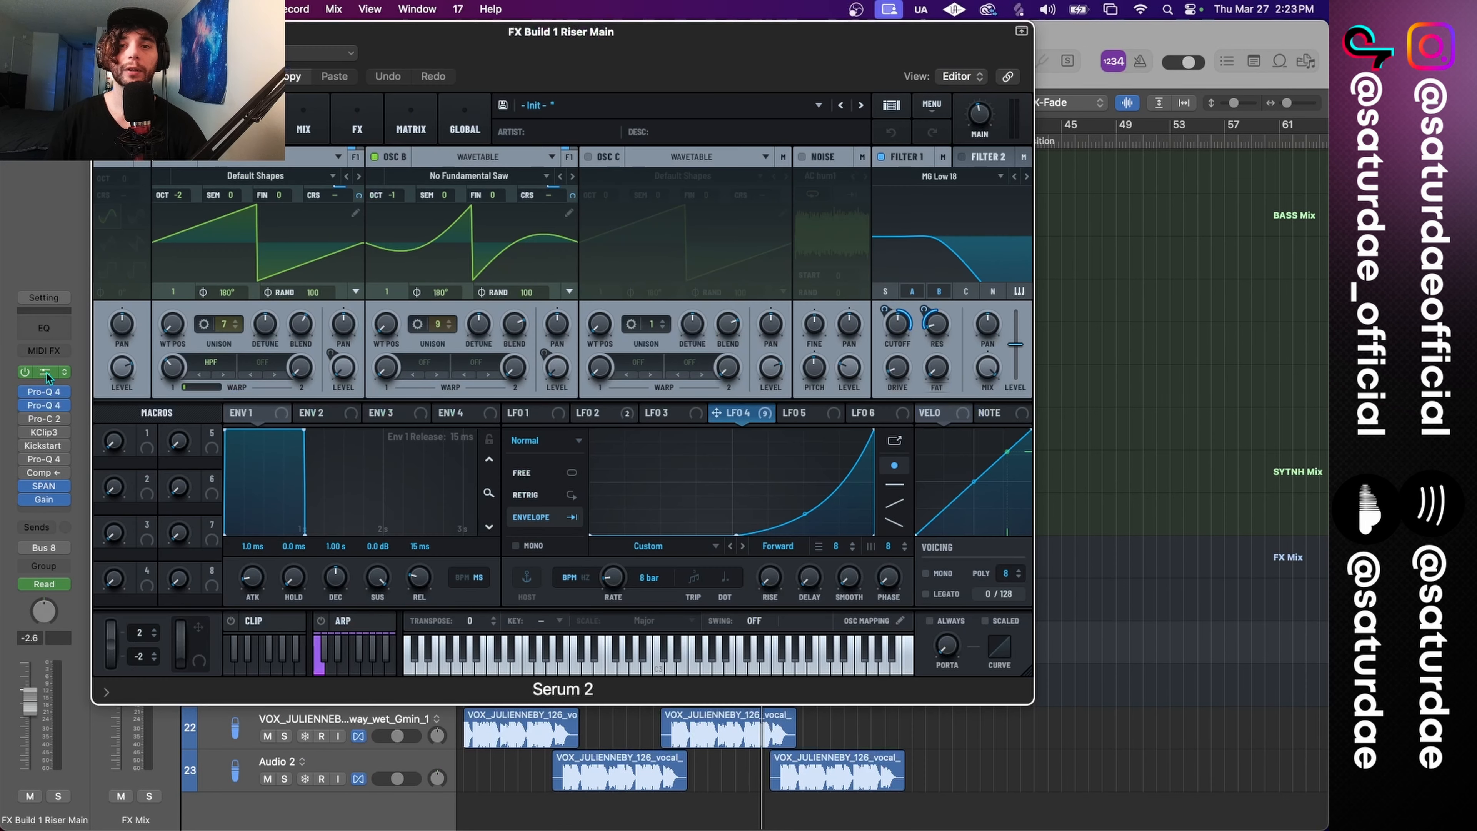
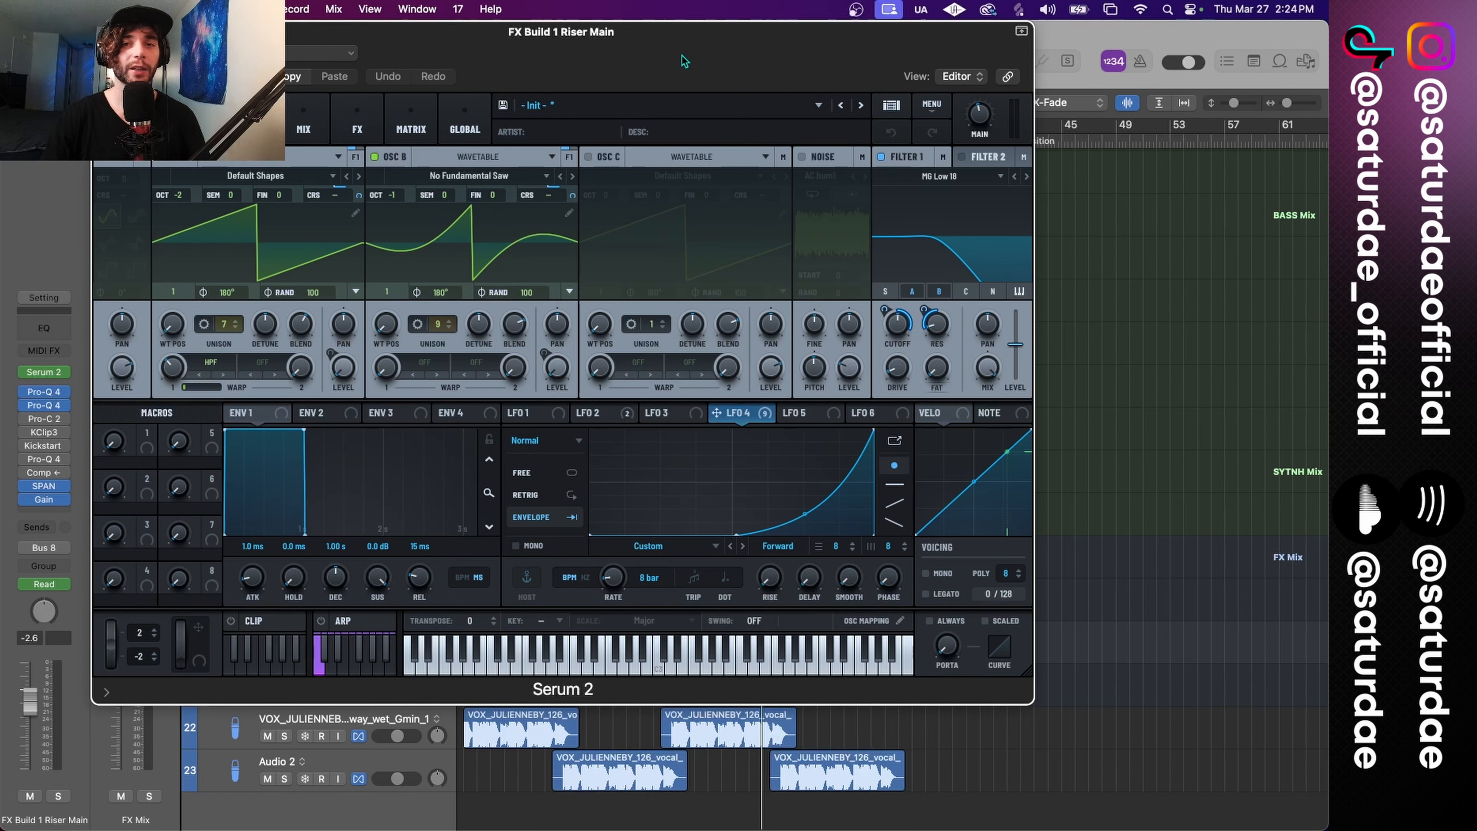
{"action": "left_click", "coordinate": [800, 414]}
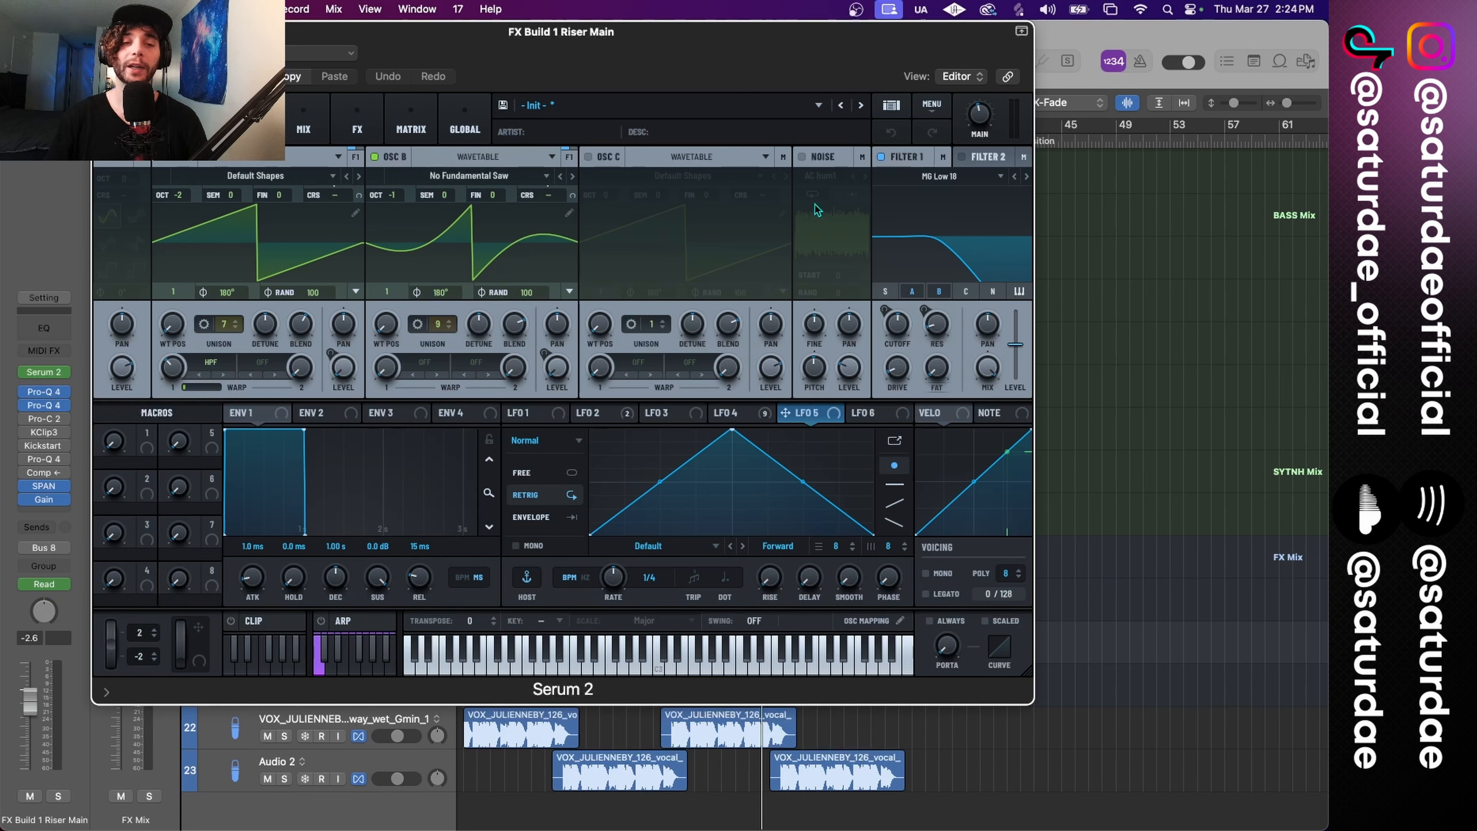
Step: Examine Serum 2's effects rack and LFO 4 modulation on track 20, as well as the effects rack on track 19
{"action": "left_click_drag", "start_coordinate": [717, 54], "coordinate": [791, 155]}
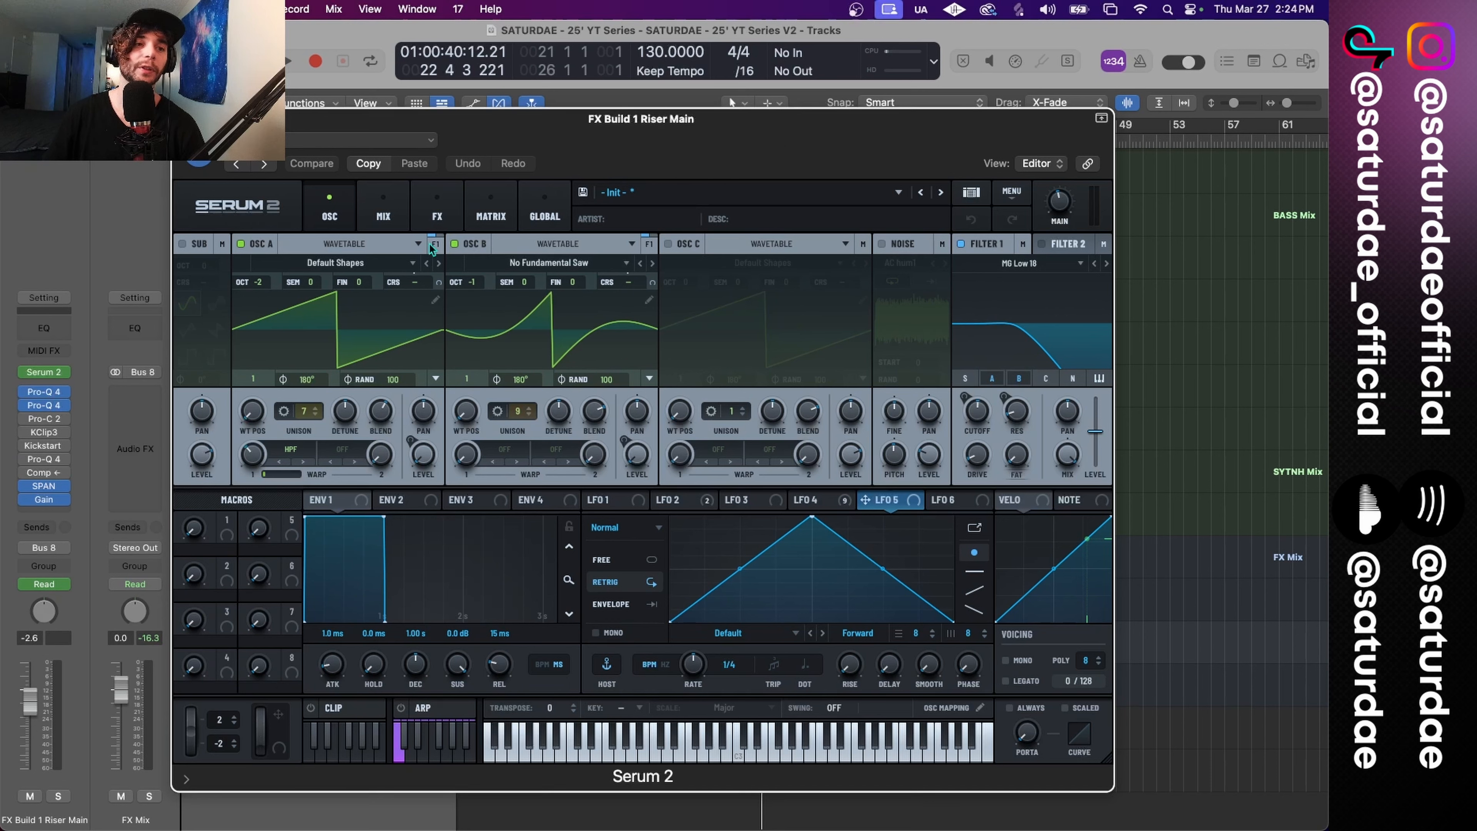
{"action": "left_click", "coordinate": [436, 211]}
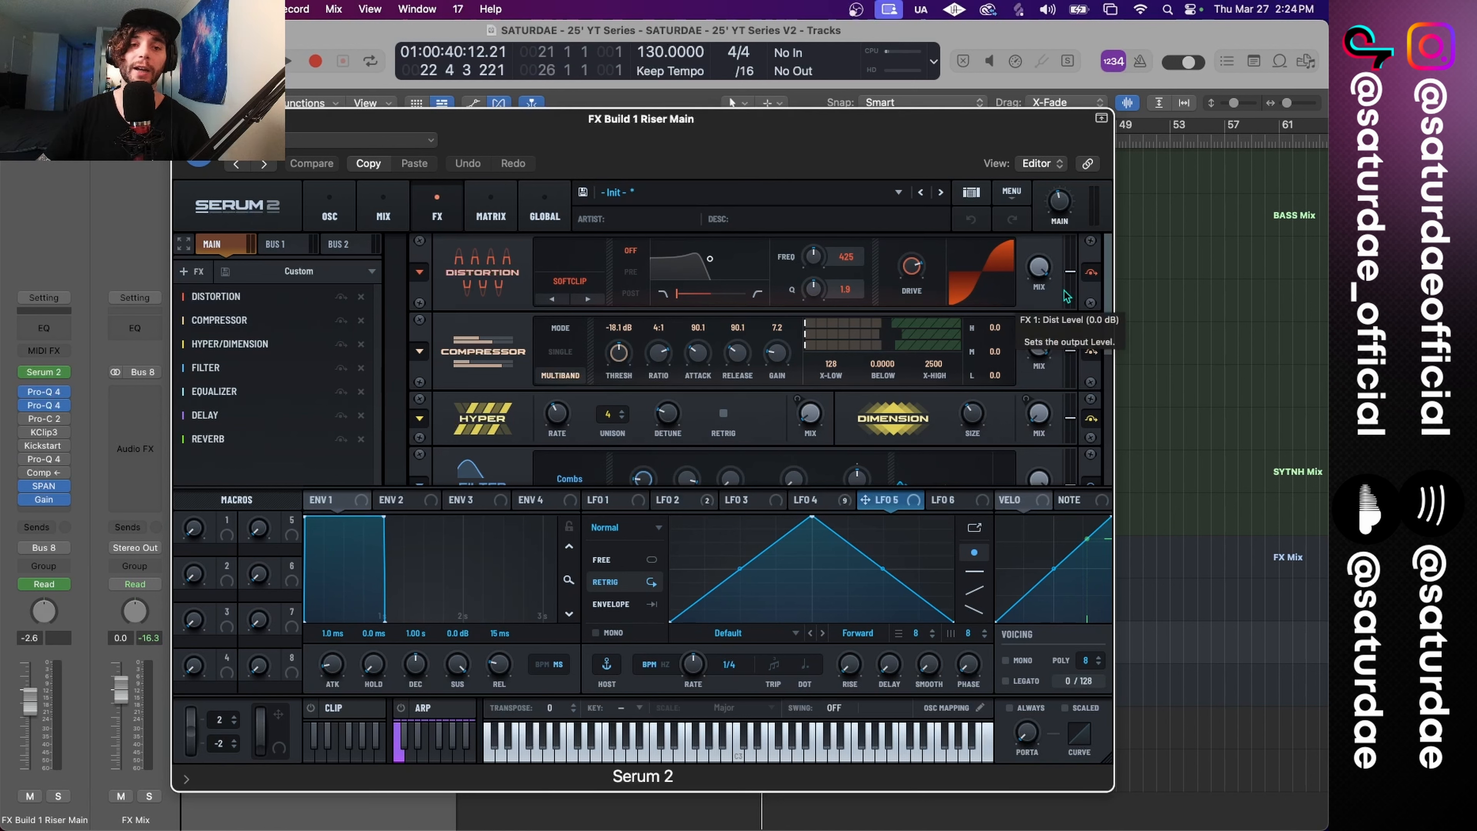
{"action": "left_click", "coordinate": [815, 499]}
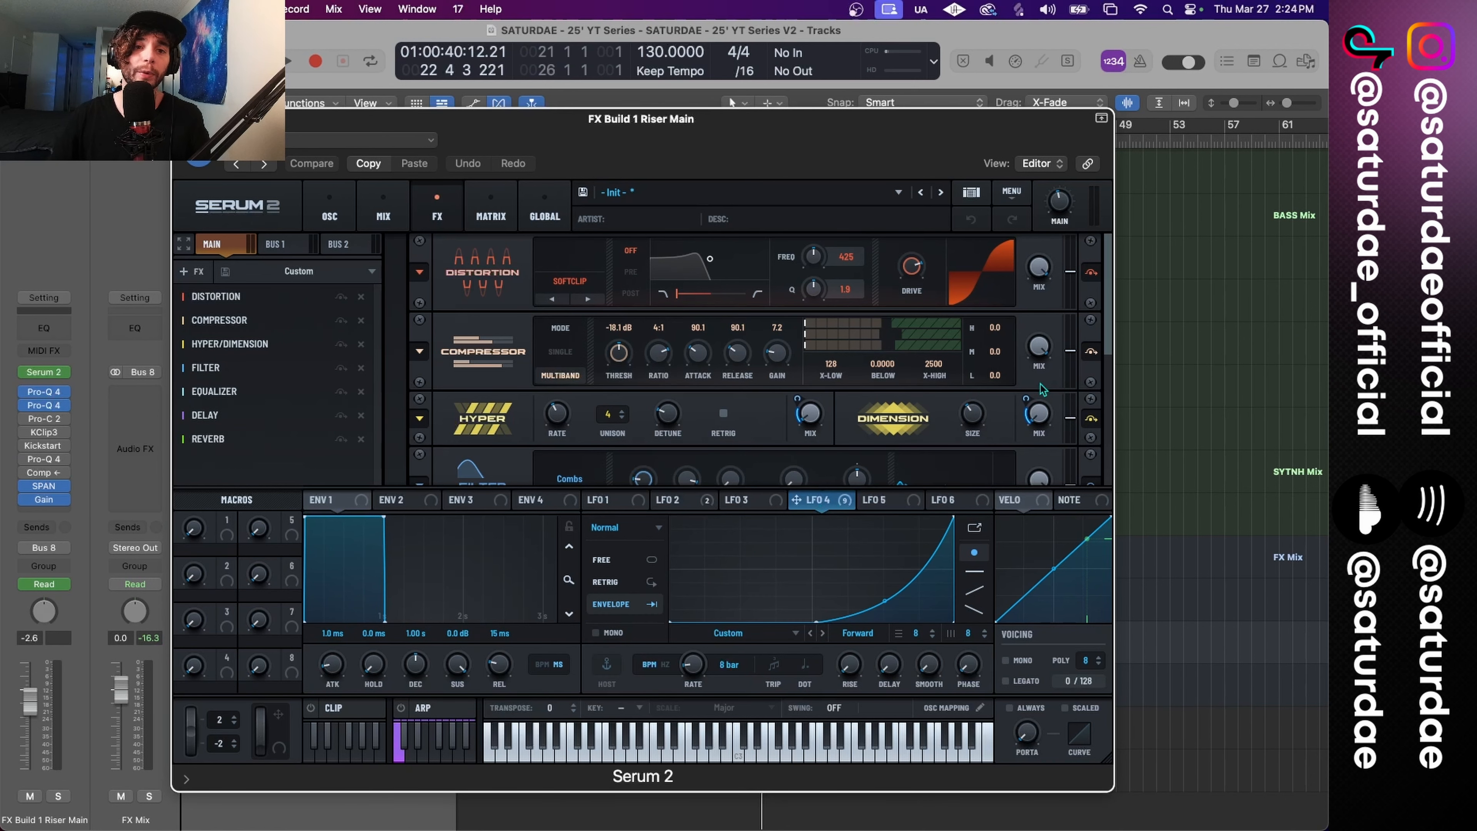
{"action": "left_click_drag", "start_coordinate": [1109, 333], "coordinate": [1111, 403]}
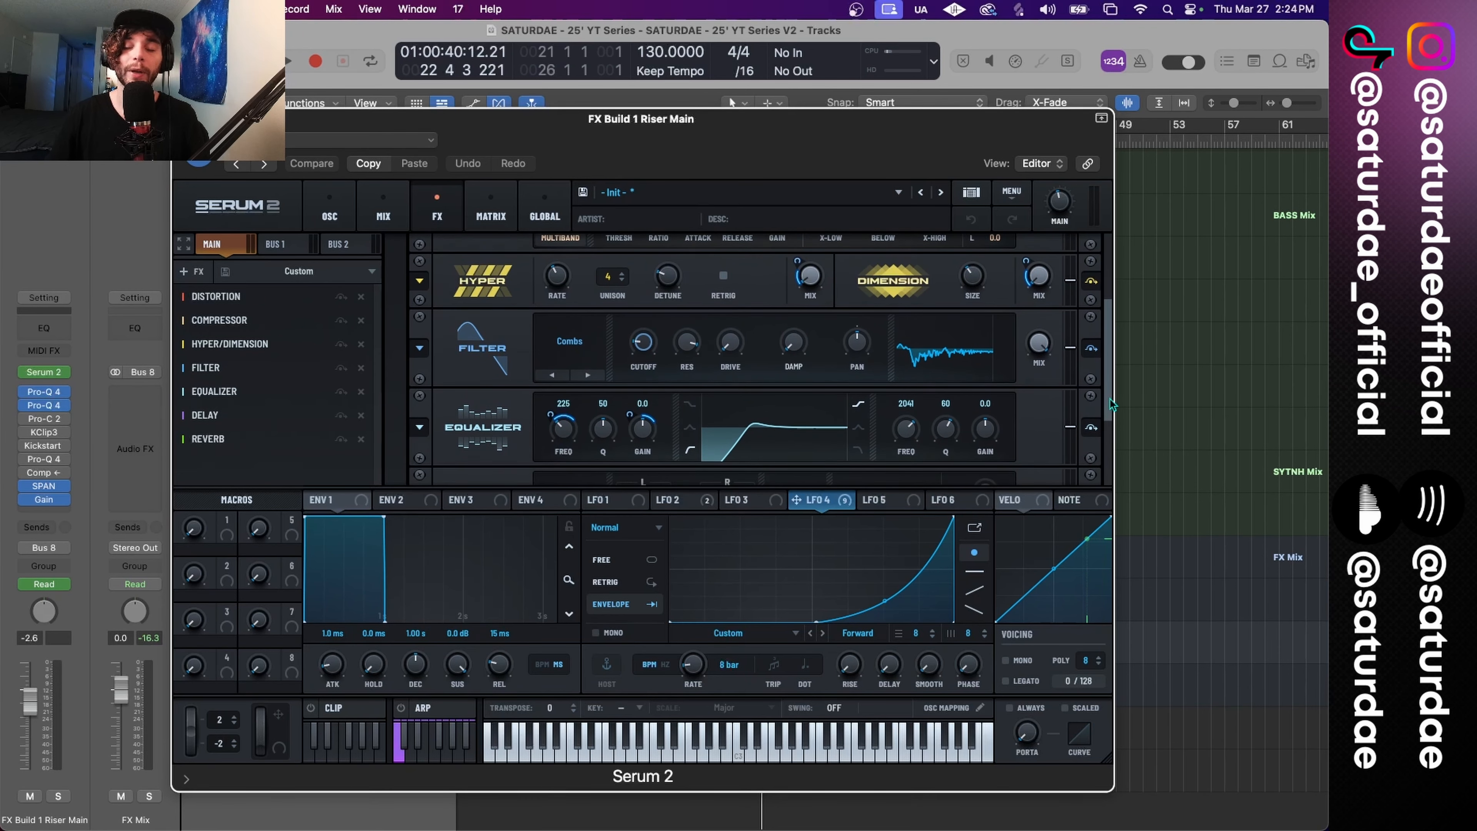
{"action": "left_click_drag", "start_coordinate": [1111, 403], "coordinate": [1123, 289]}
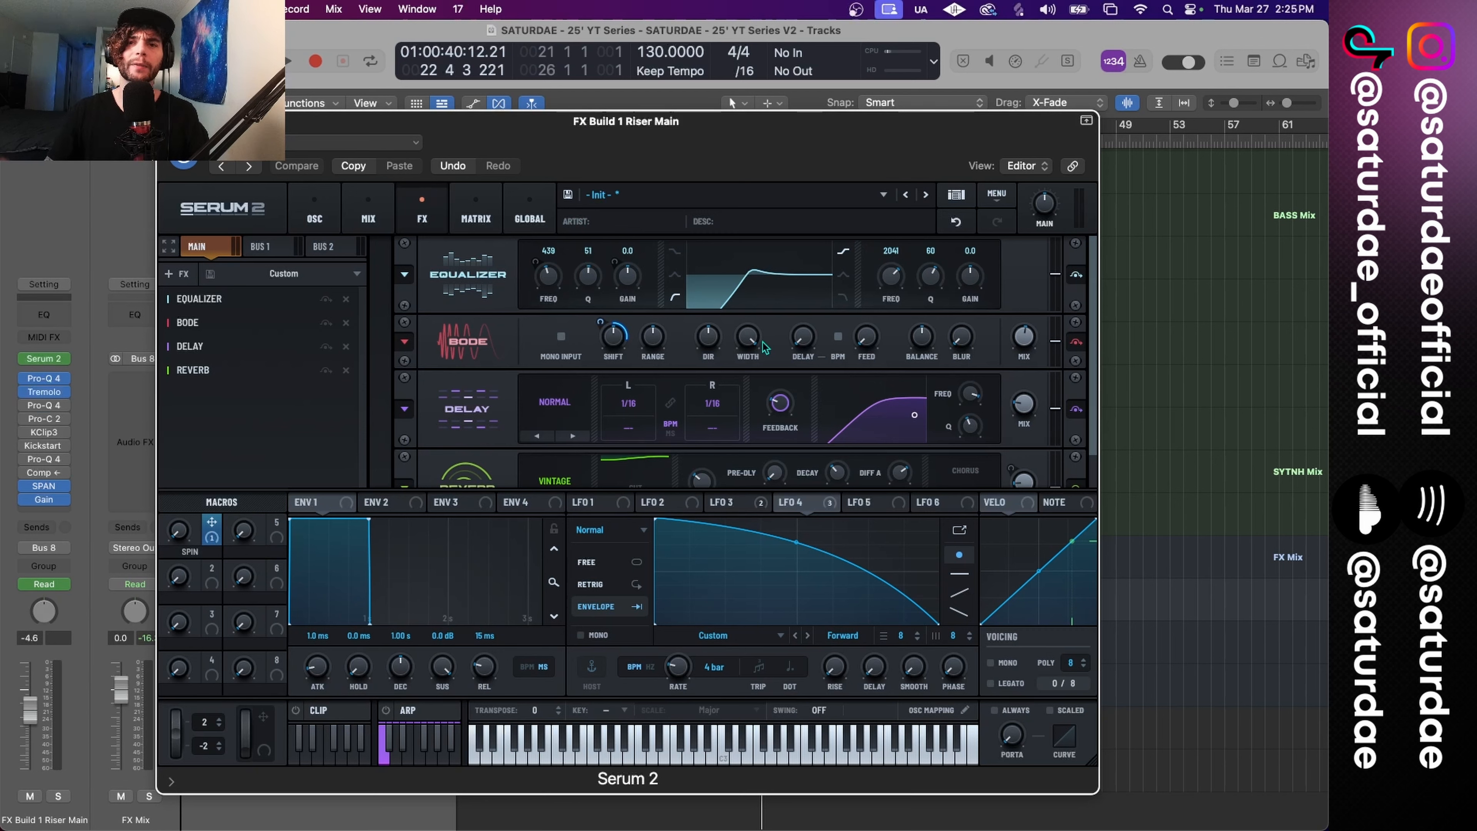
{"action": "mouse_move", "coordinate": [765, 348]}
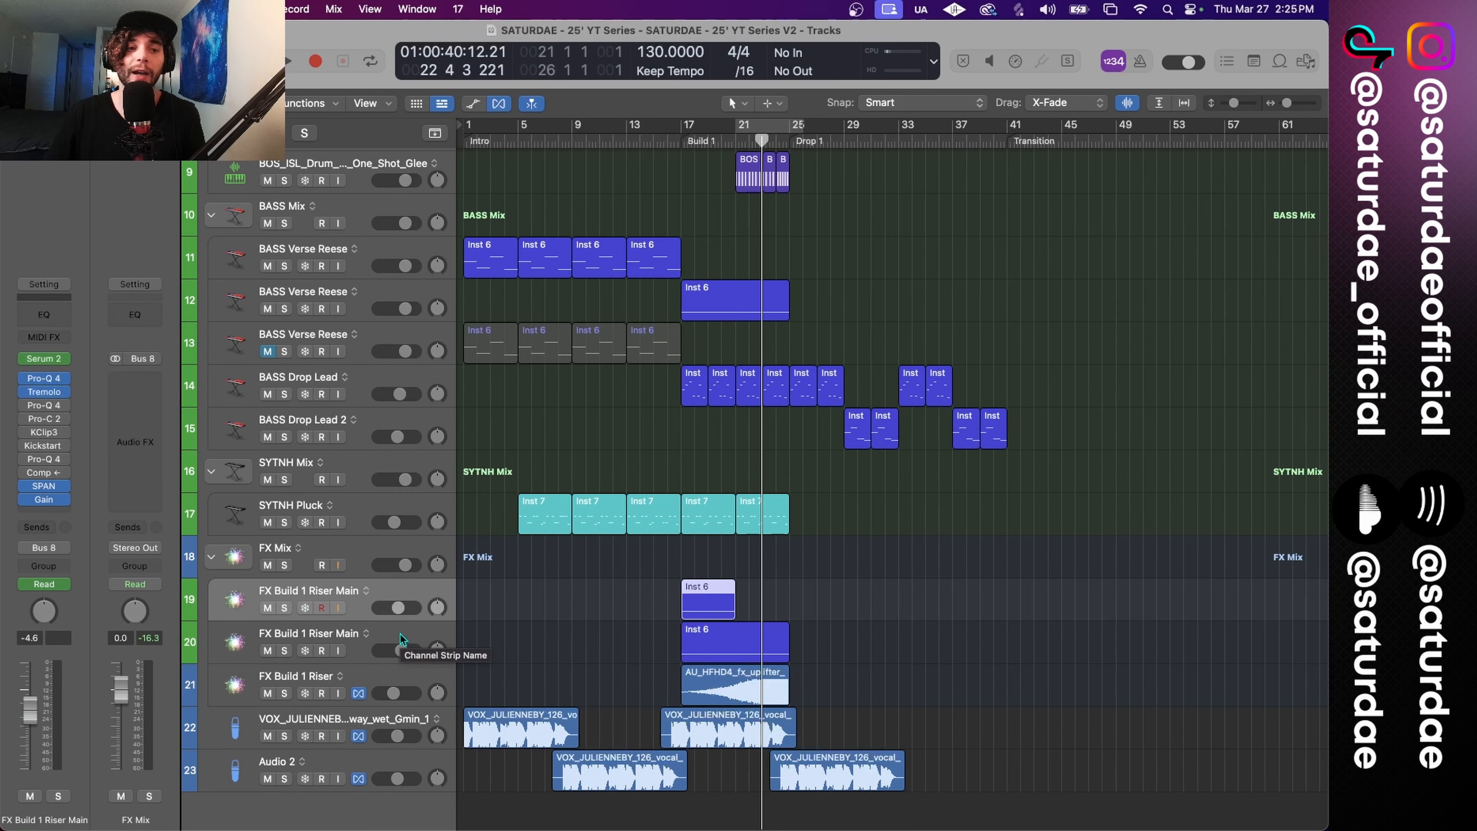
Step: Review the riser tracks and BASS Verse Reese tracks 11 and 12, and set a cycle range from bar 13 beat 3 to bar 17
{"action": "left_click", "coordinate": [400, 632]}
{"action": "left_click", "coordinate": [386, 595]}
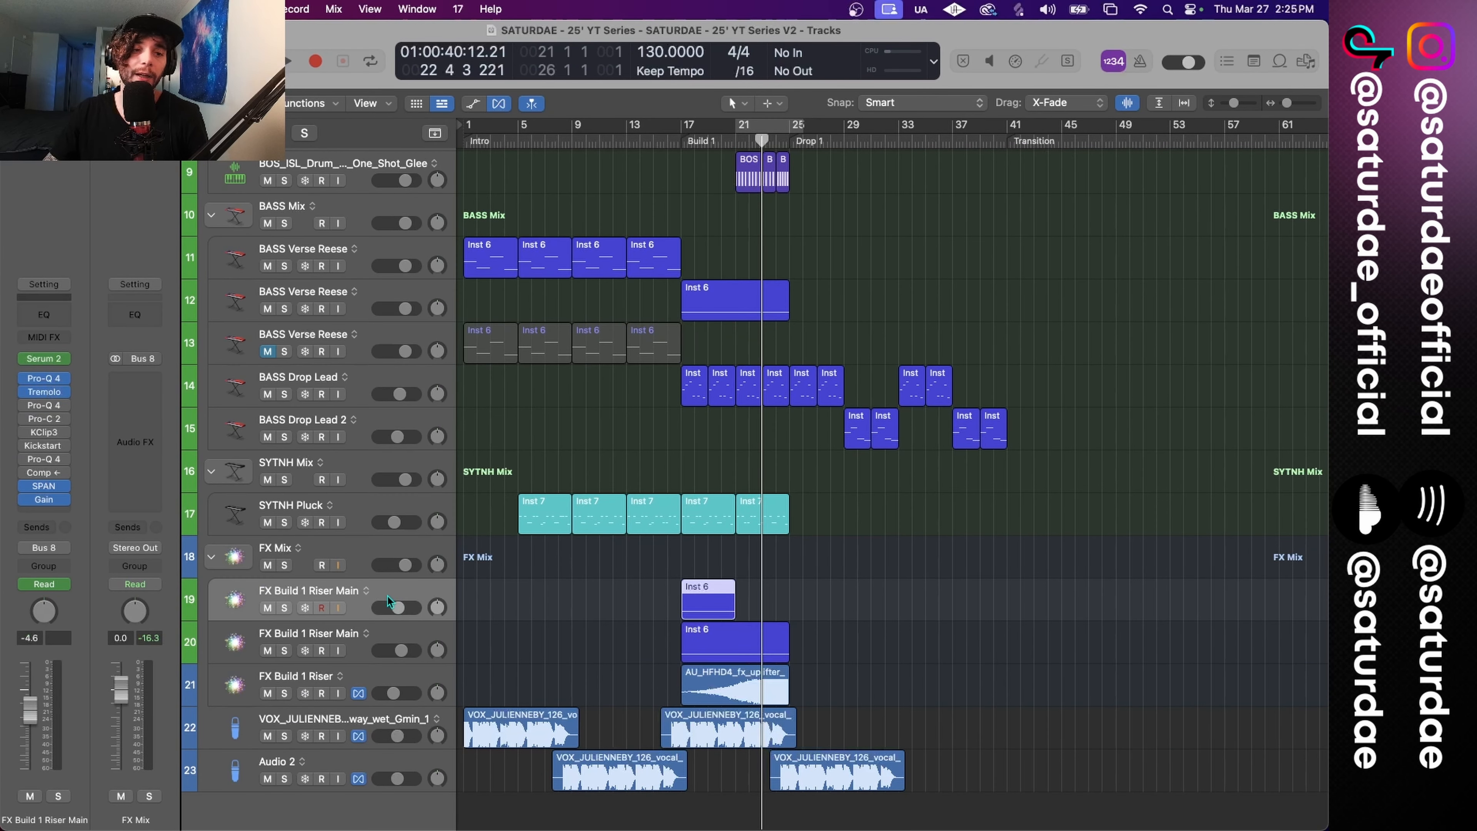
{"action": "left_click", "coordinate": [385, 314]}
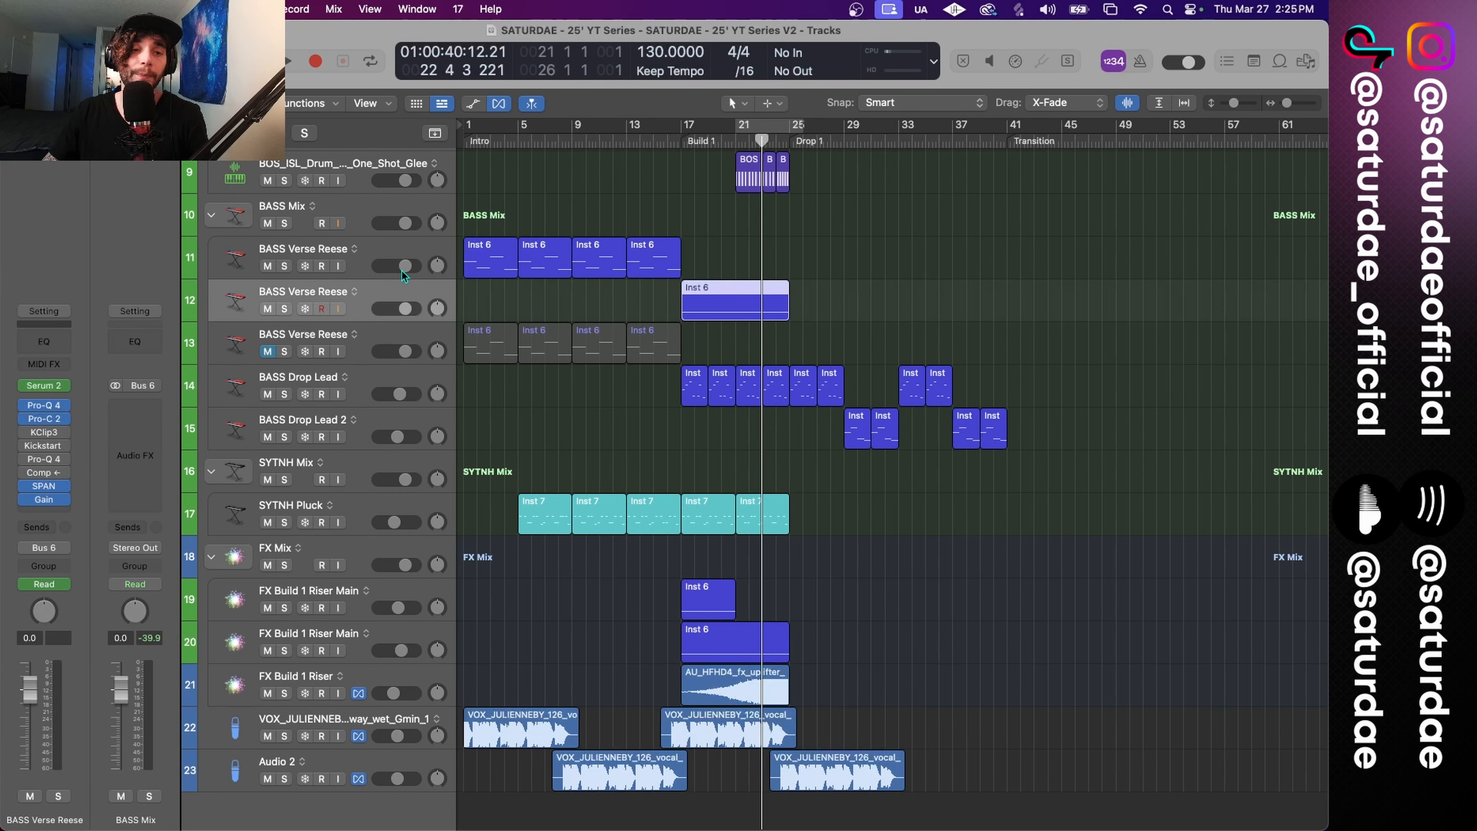
{"action": "left_click", "coordinate": [400, 247]}
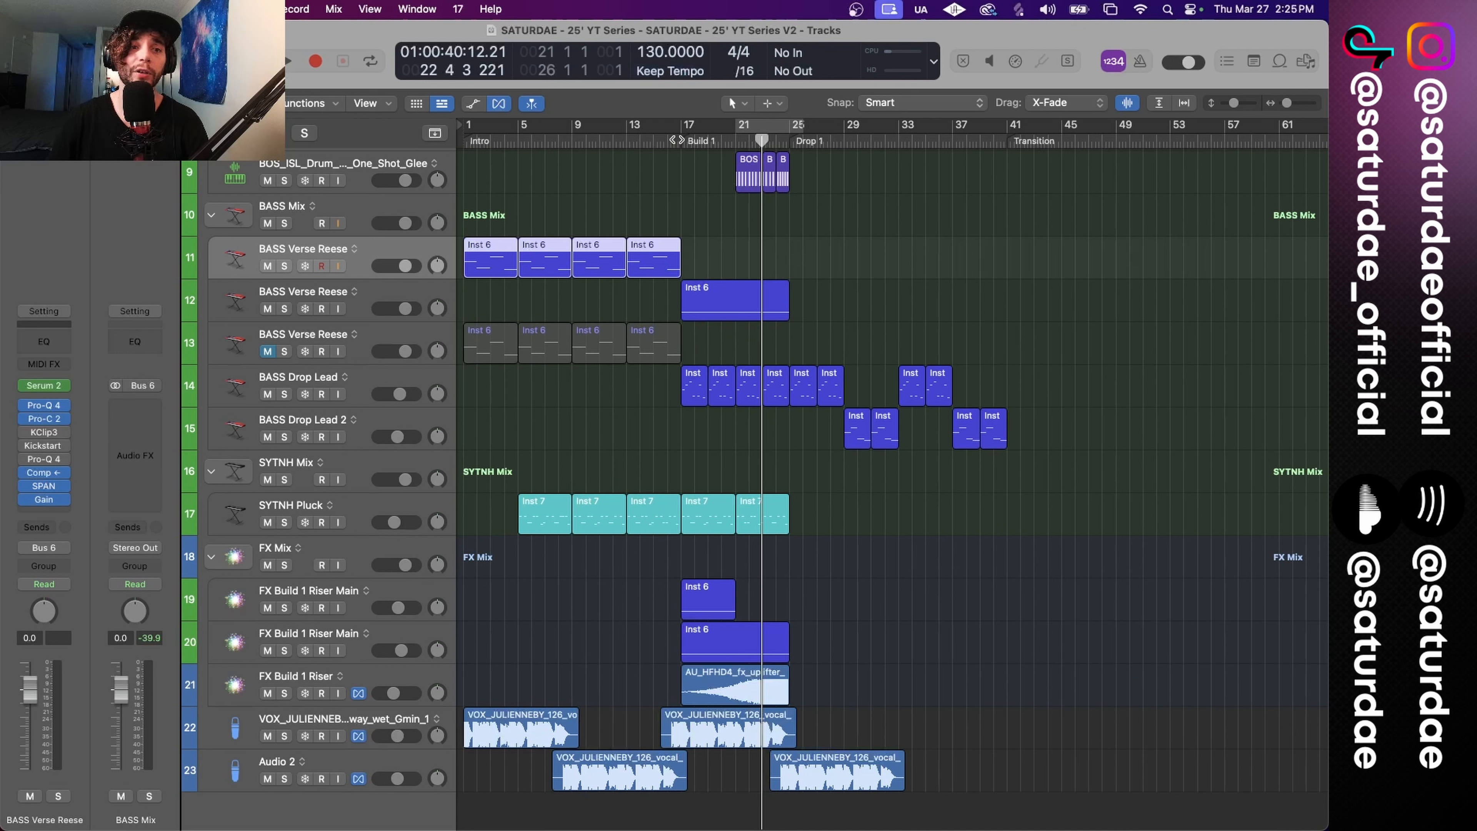
{"action": "left_click_drag", "start_coordinate": [679, 131], "coordinate": [635, 130]}
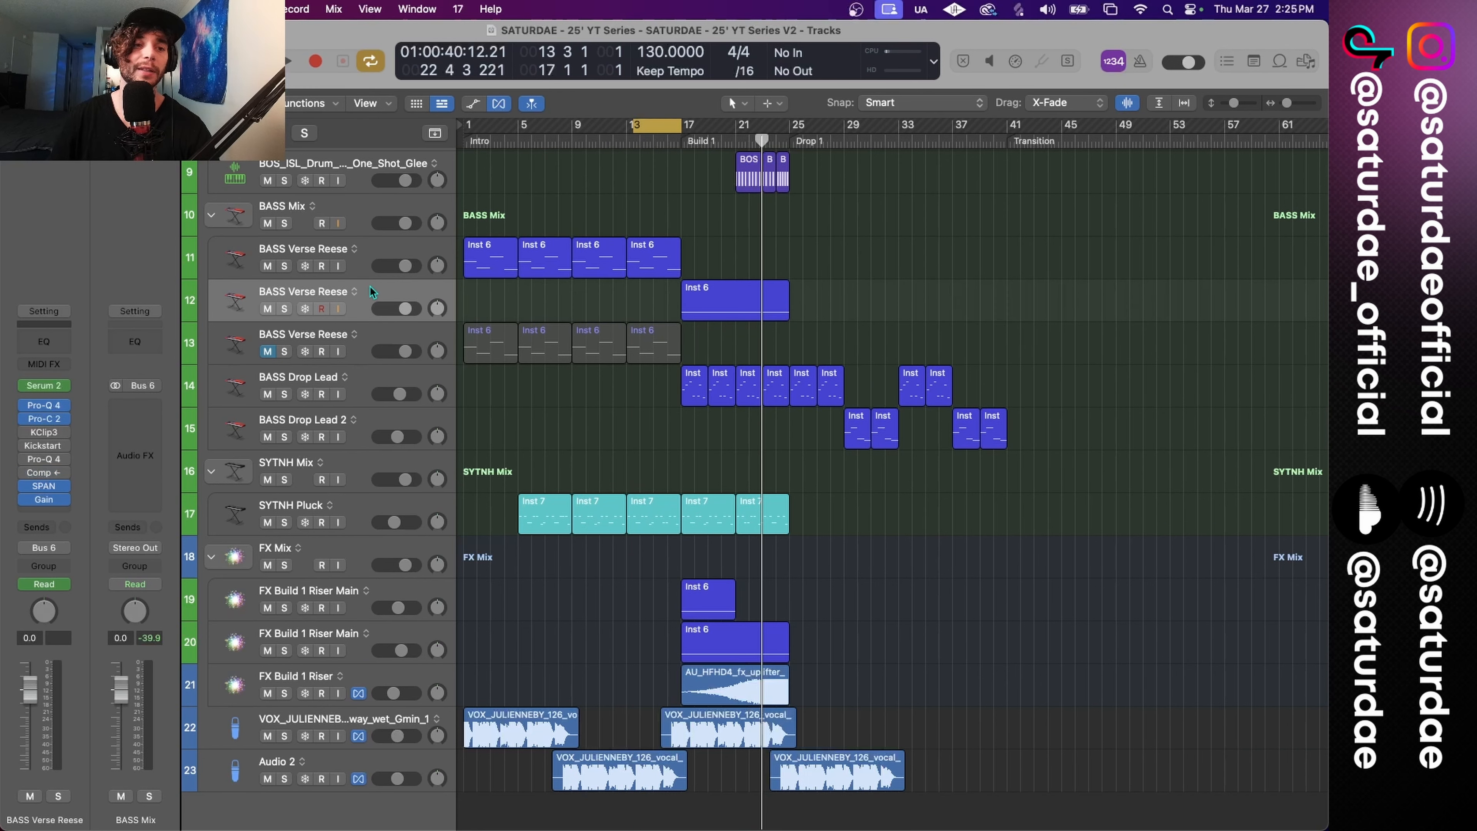
Step: Select the full-length FX Build 1 Riser Main track on track 20 and move the cycle start to bar 13
{"action": "left_click", "coordinate": [373, 251]}
{"action": "scroll", "coordinate": [384, 407], "scroll_direction": "down", "scroll_amount": 2}
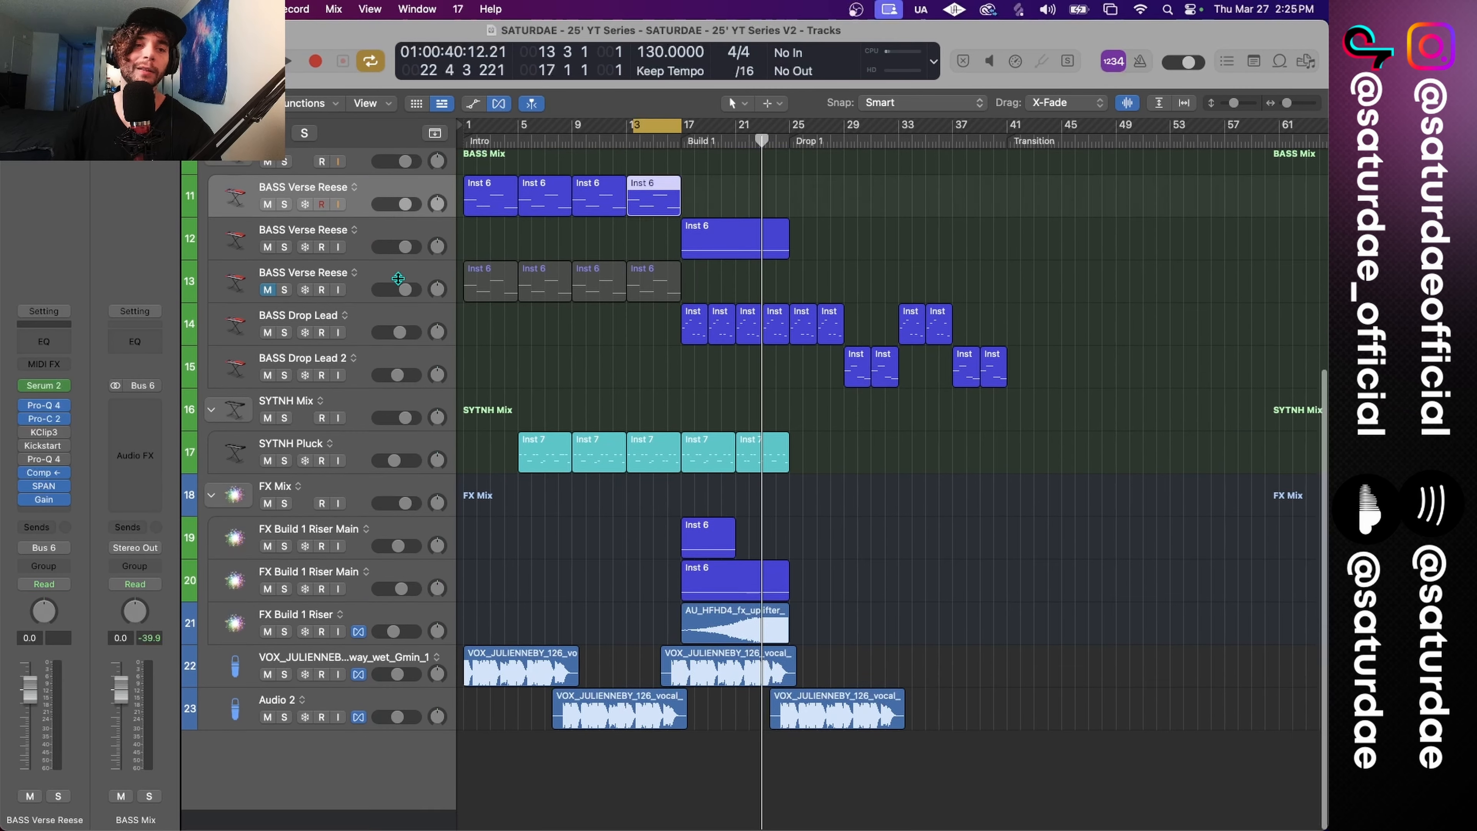
{"action": "left_click", "coordinate": [360, 562]}
{"action": "left_click", "coordinate": [370, 596]}
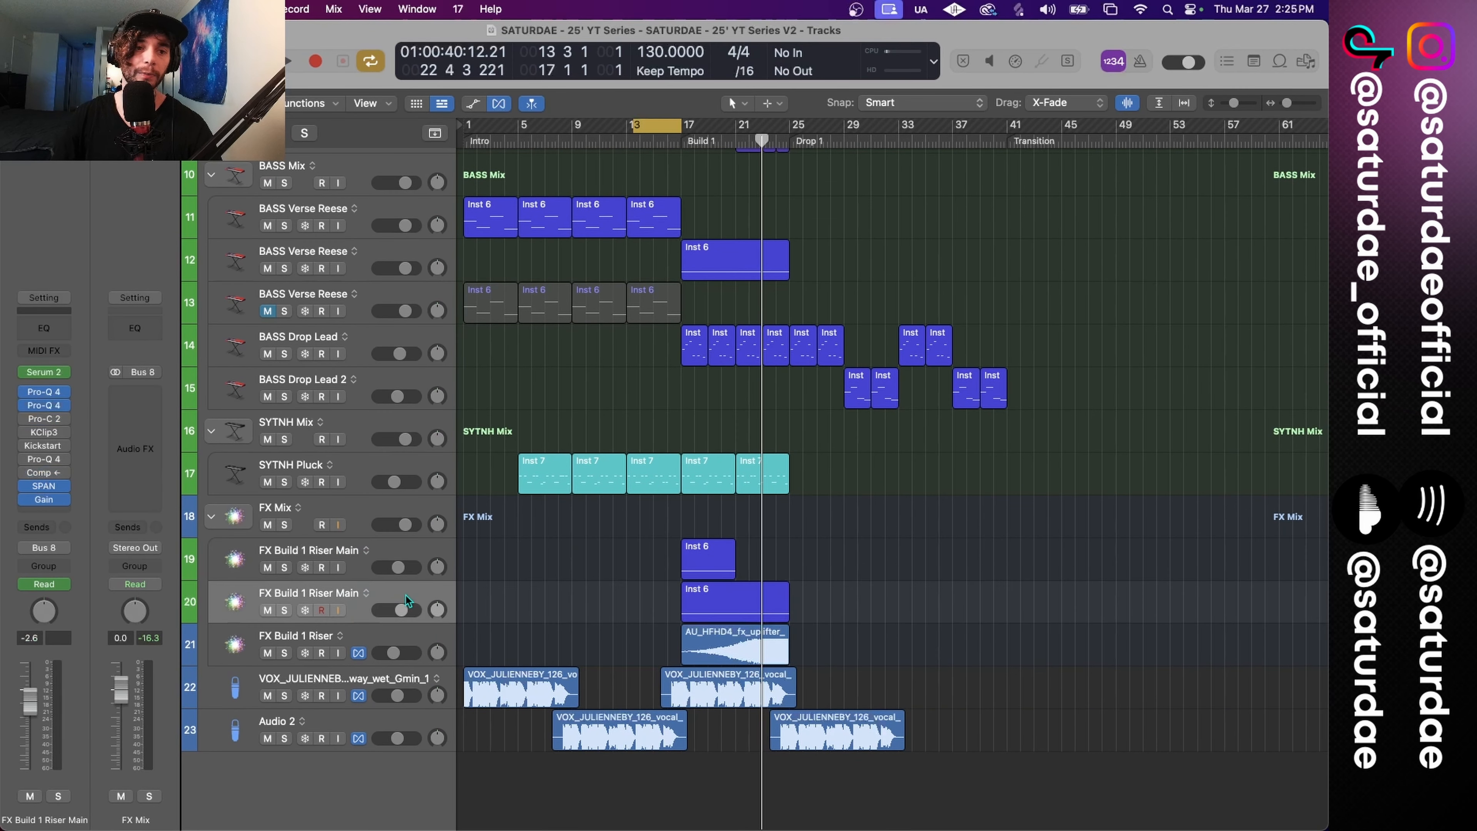
{"action": "scroll", "coordinate": [622, 400], "scroll_direction": "up", "scroll_amount": 5}
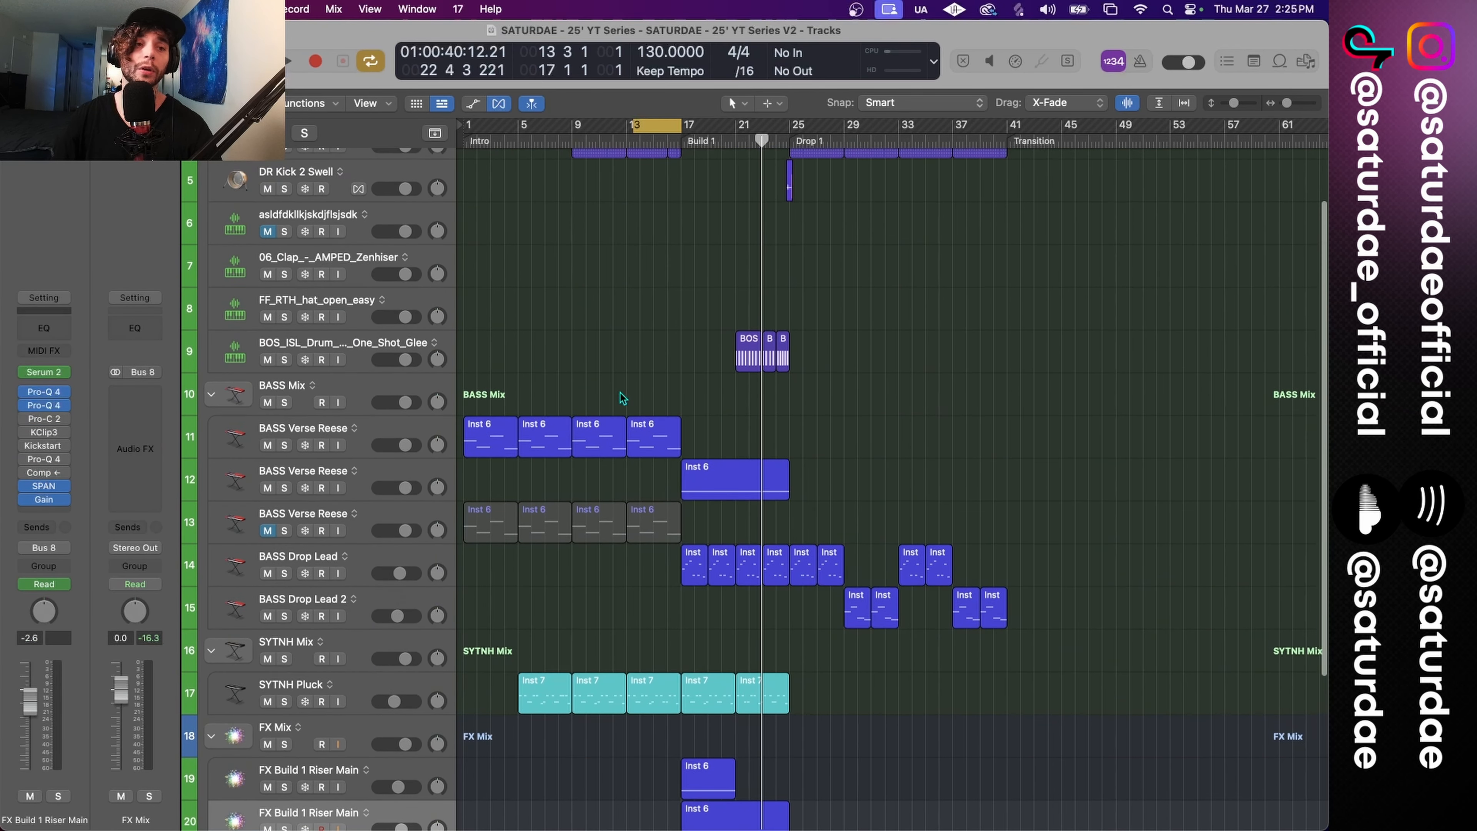
{"action": "scroll", "coordinate": [620, 402], "scroll_direction": "down", "scroll_amount": 5}
{"action": "scroll", "coordinate": [672, 265], "scroll_direction": "up", "scroll_amount": 5}
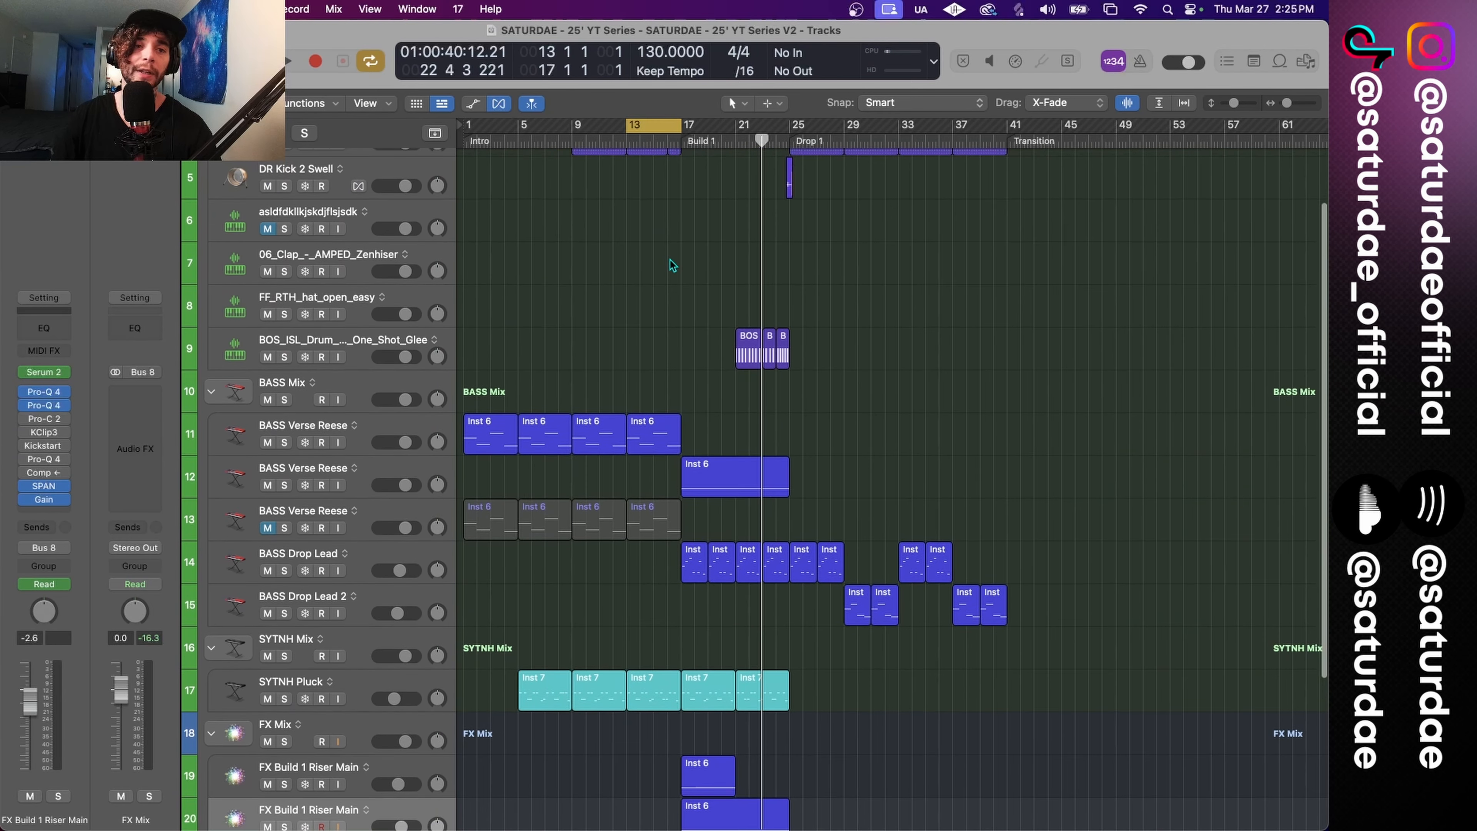
{"action": "mouse_move", "coordinate": [598, 145]}
{"action": "left_mouse_down"}
{"action": "mouse_move", "coordinate": [478, 136]}
{"action": "mouse_move", "coordinate": [747, 145]}
{"action": "mouse_move", "coordinate": [614, 143]}
{"action": "mouse_move", "coordinate": [746, 143]}
{"action": "mouse_move", "coordinate": [636, 137]}
{"action": "left_mouse_up"}
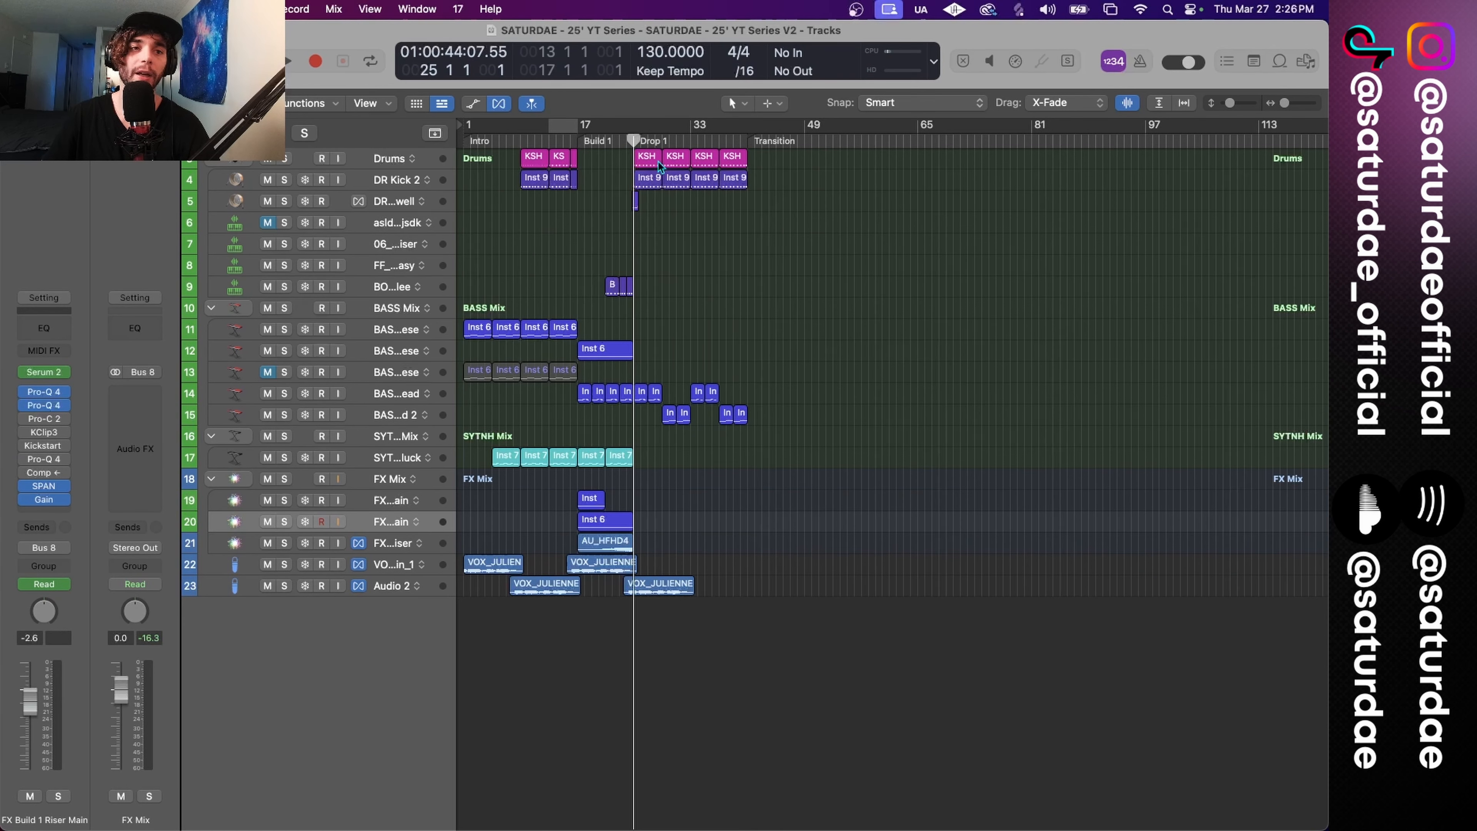
{"action": "left_click_drag", "start_coordinate": [807, 197], "coordinate": [609, 166]}
{"action": "left_click", "coordinate": [709, 235]}
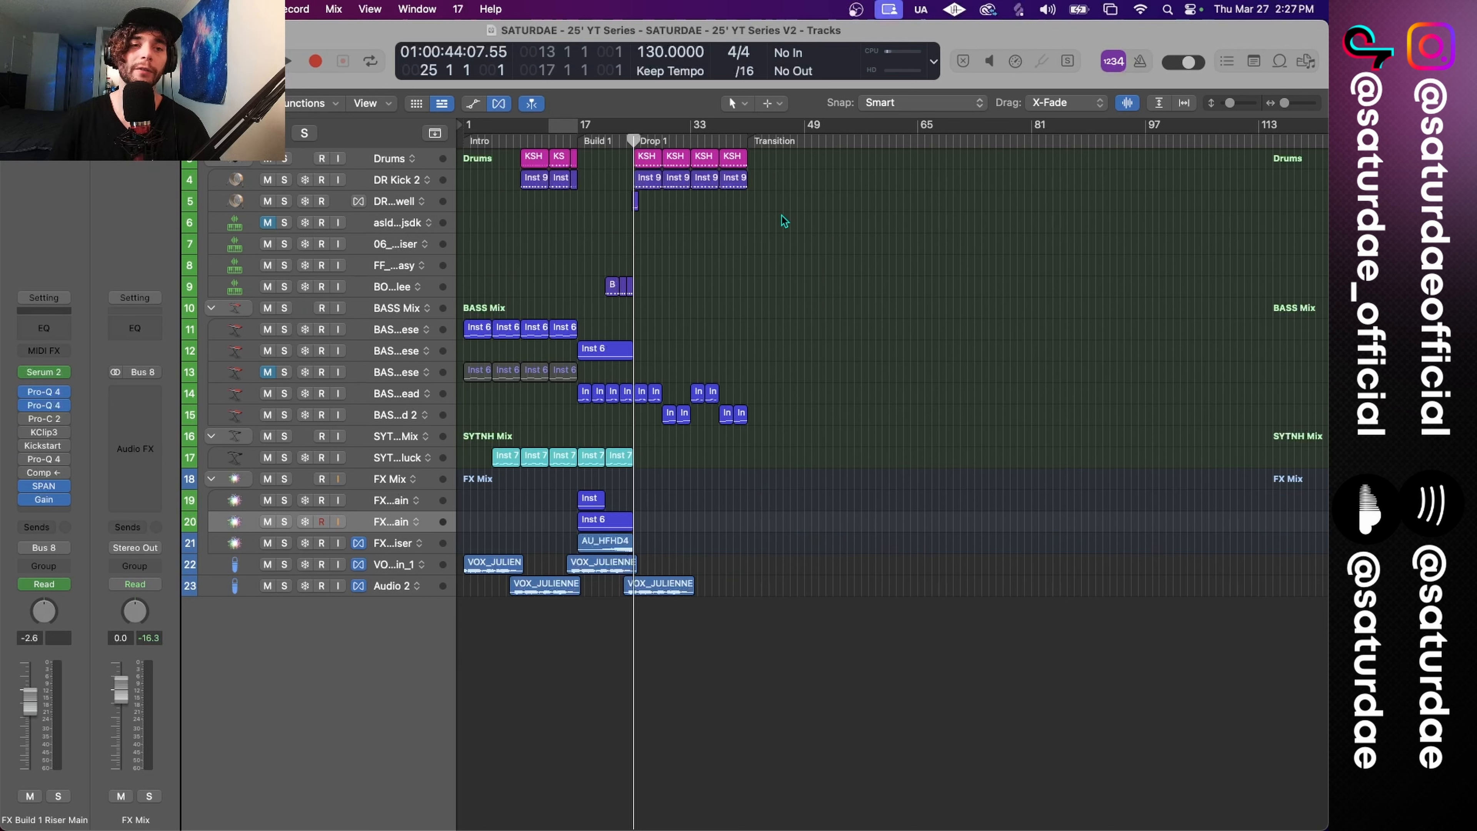
{"action": "left_click_drag", "start_coordinate": [804, 205], "coordinate": [448, 187]}
{"action": "left_click", "coordinate": [881, 199]}
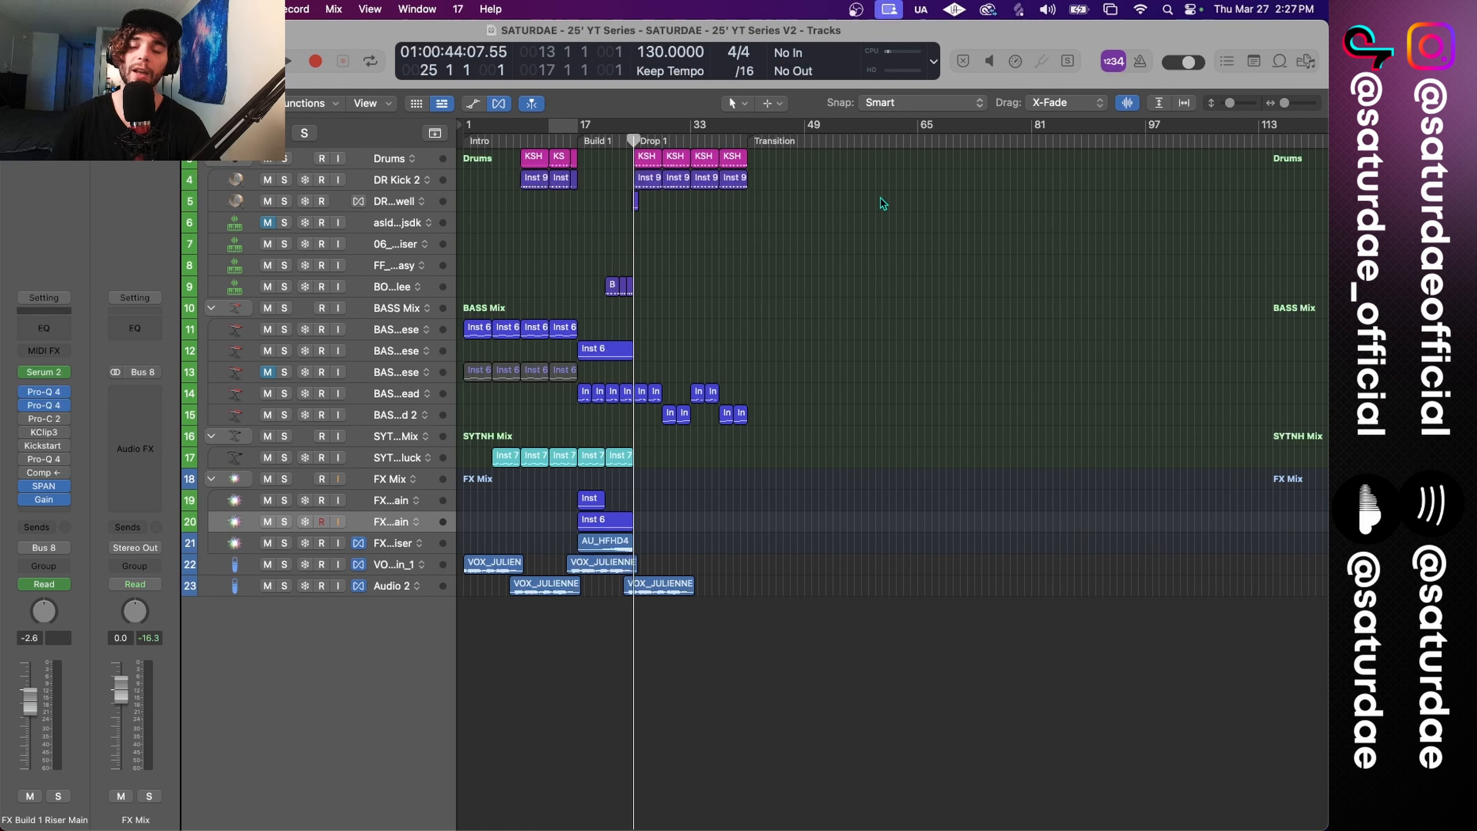